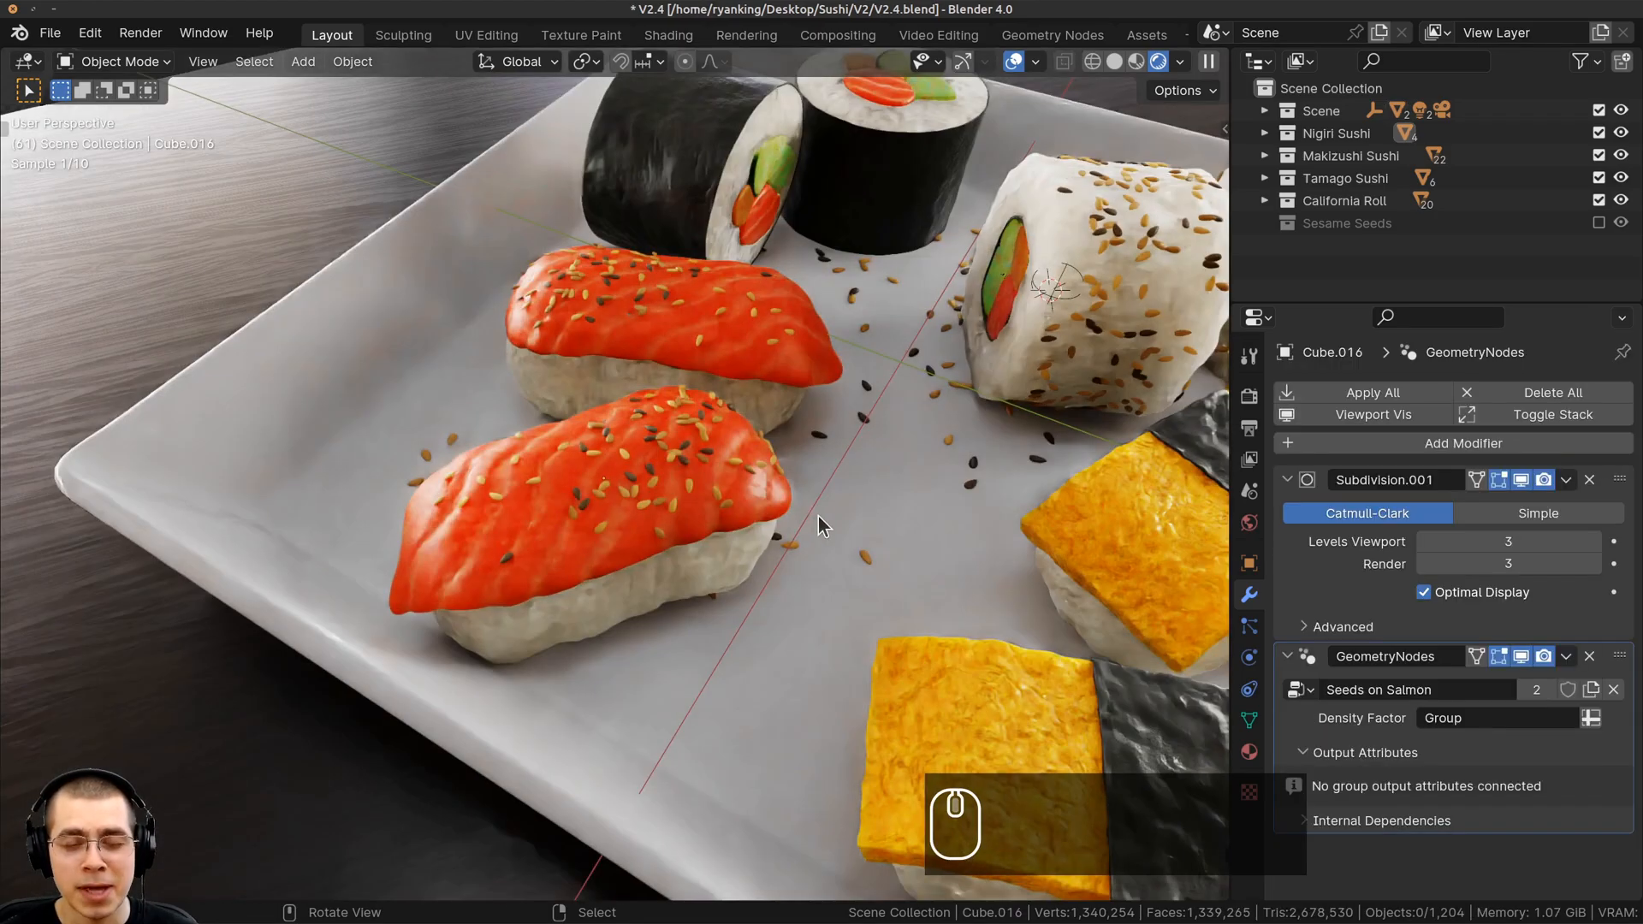
Examine the finished salmon nigiri, seaweed-wrapped makizushi and California rolls on the plate from several angles
middle_click_drag(818, 516, 530, 304, "shift")
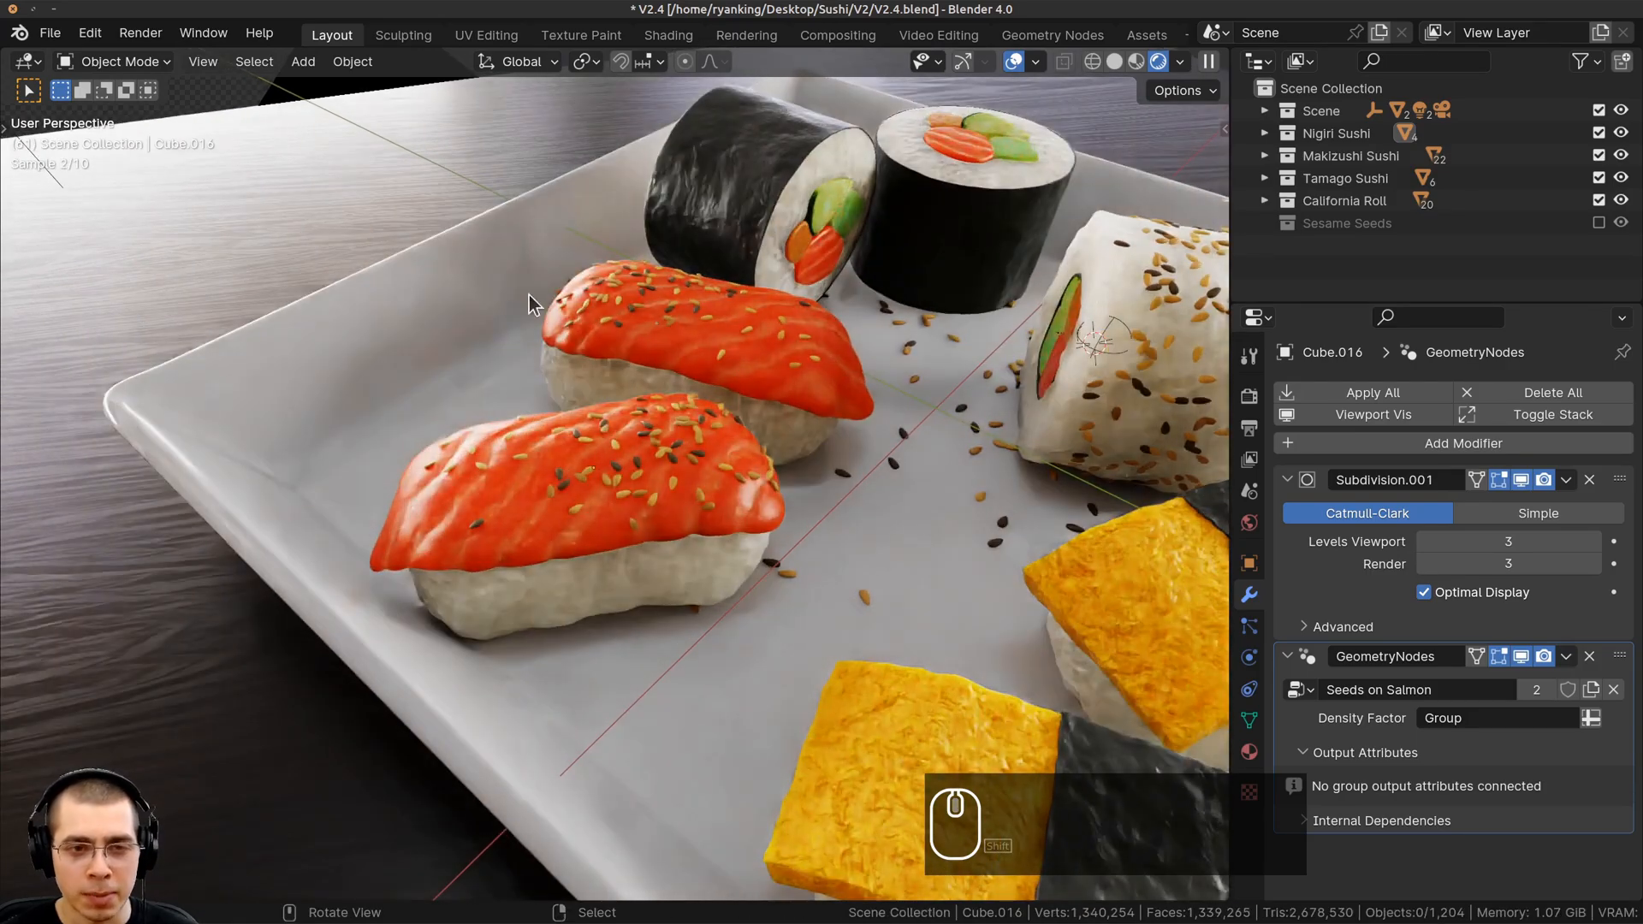
middle_click_drag(490, 511, 619, 426)
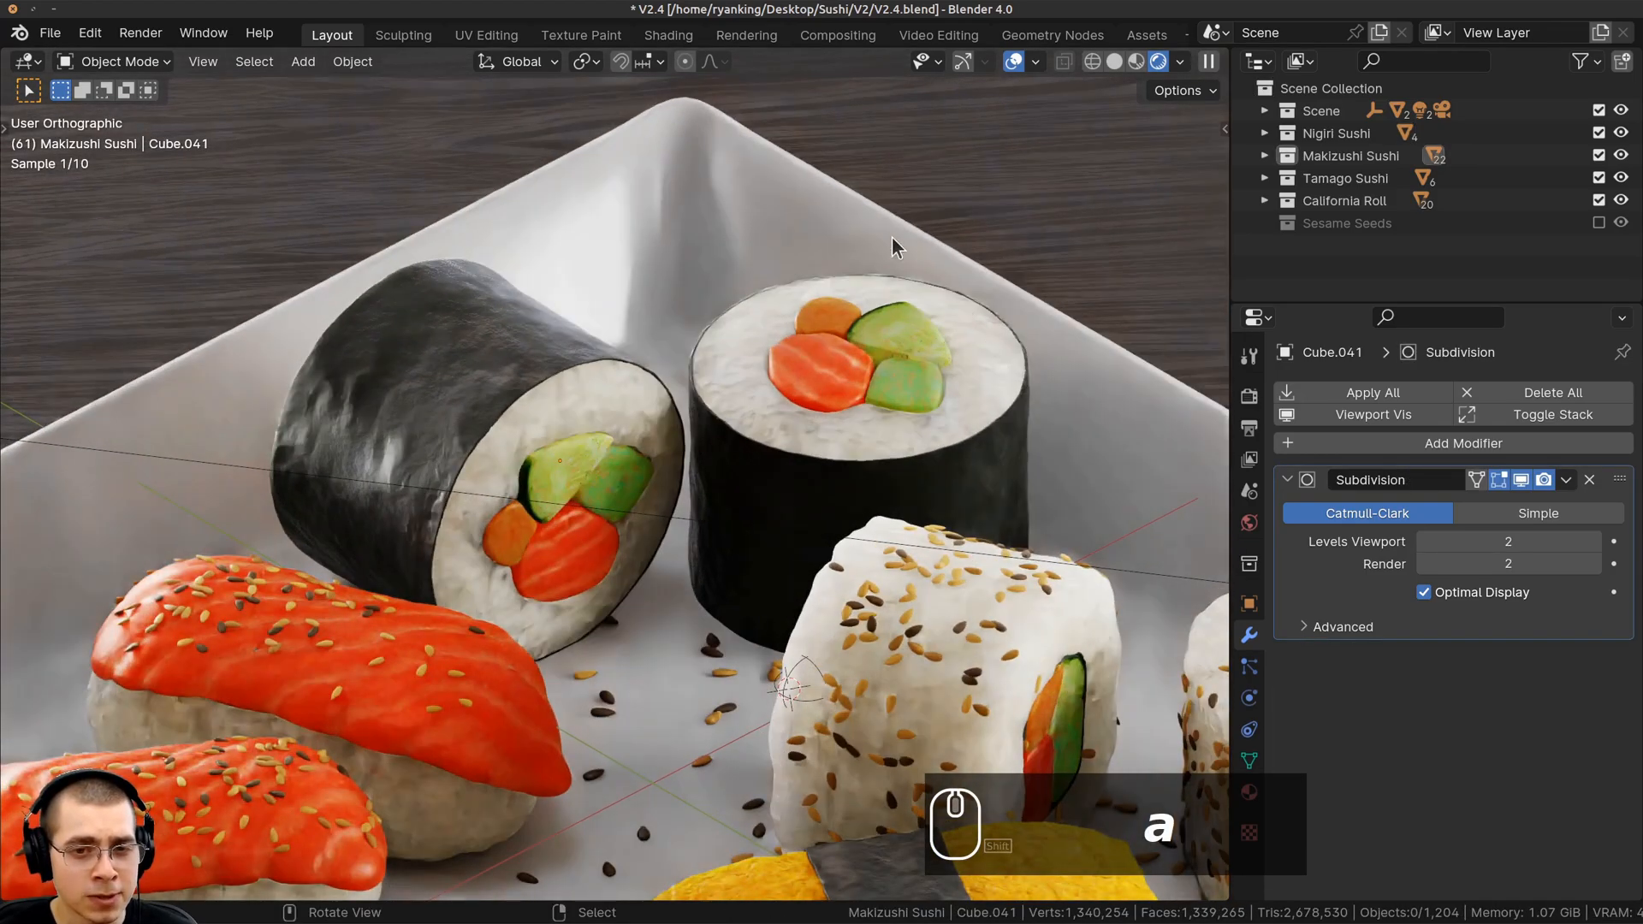
middle_click_drag(641, 466, 596, 479)
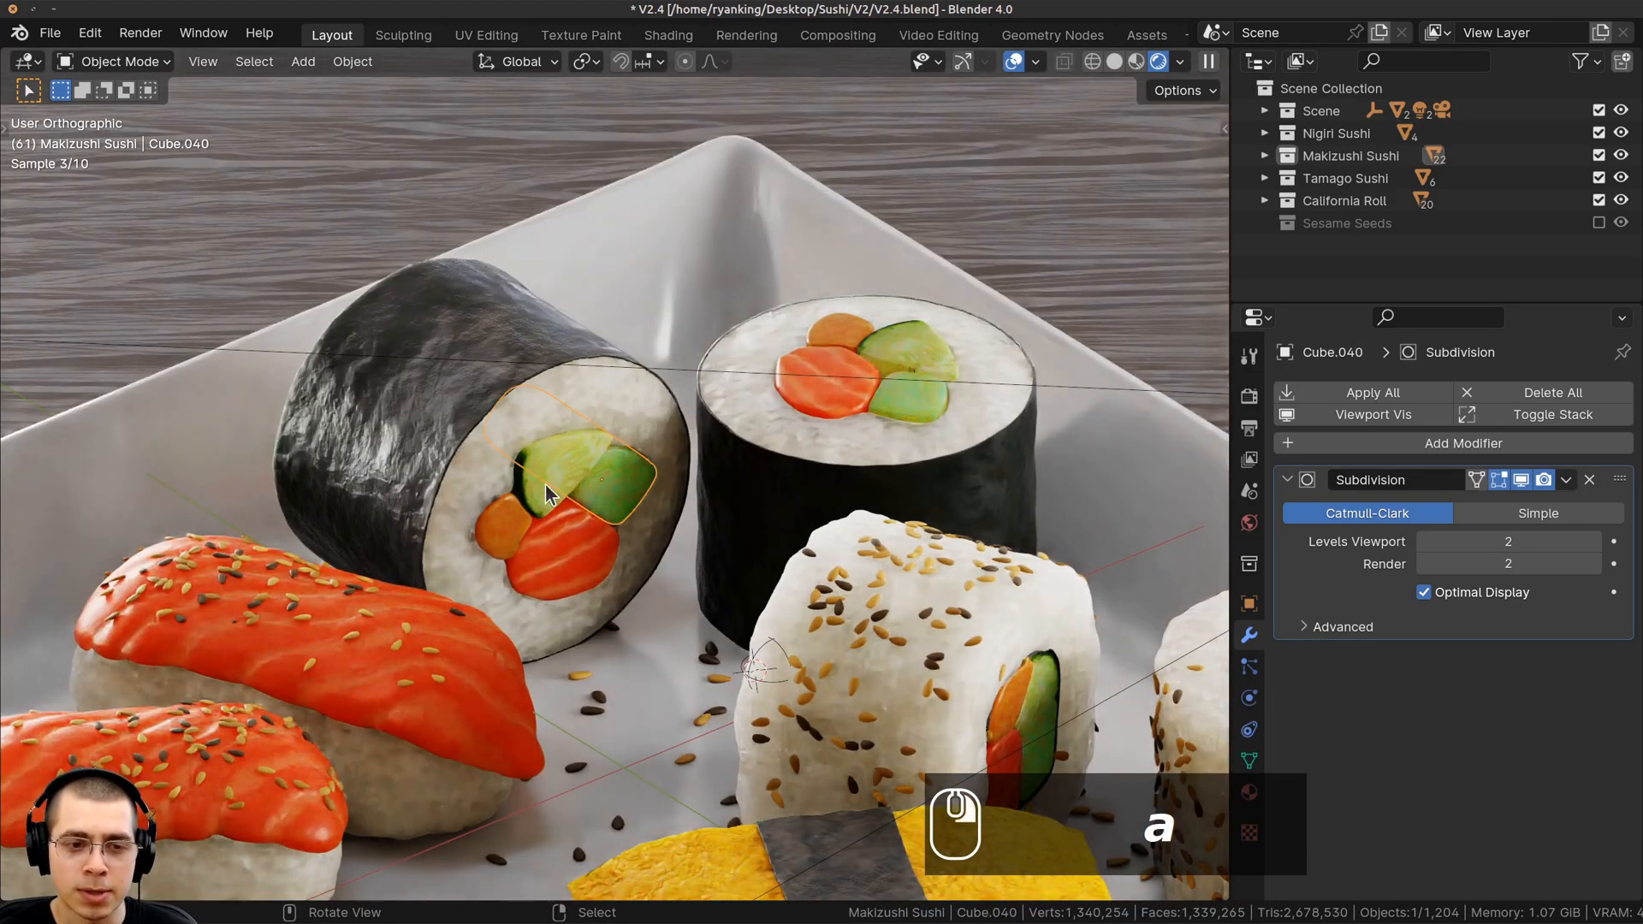
left_click(557, 392)
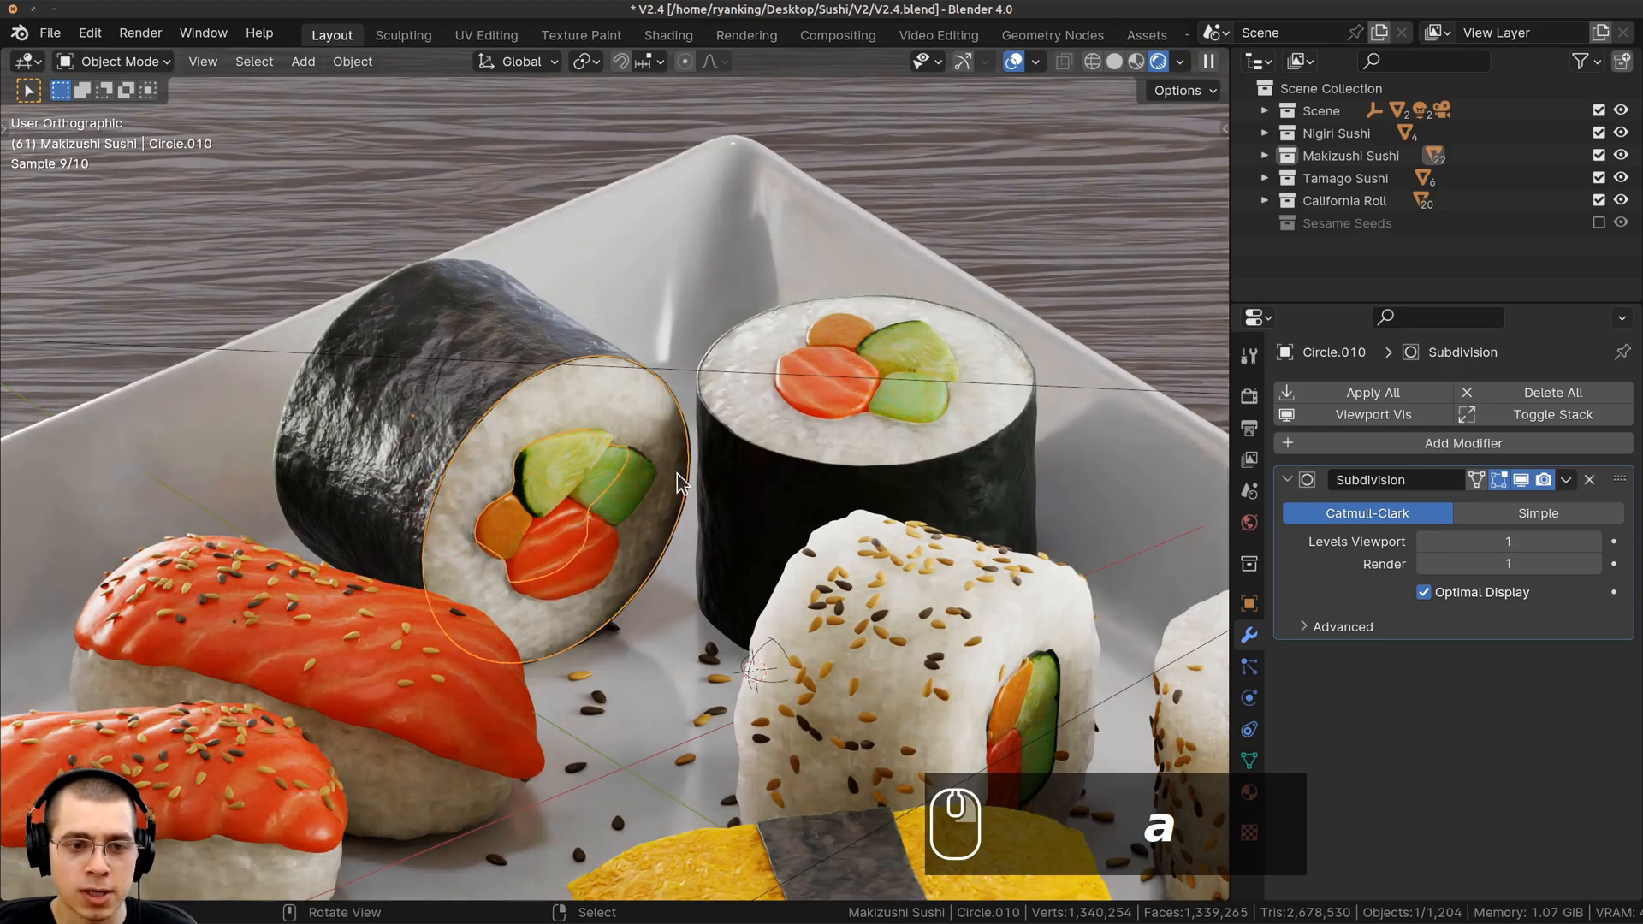
left_click(488, 355)
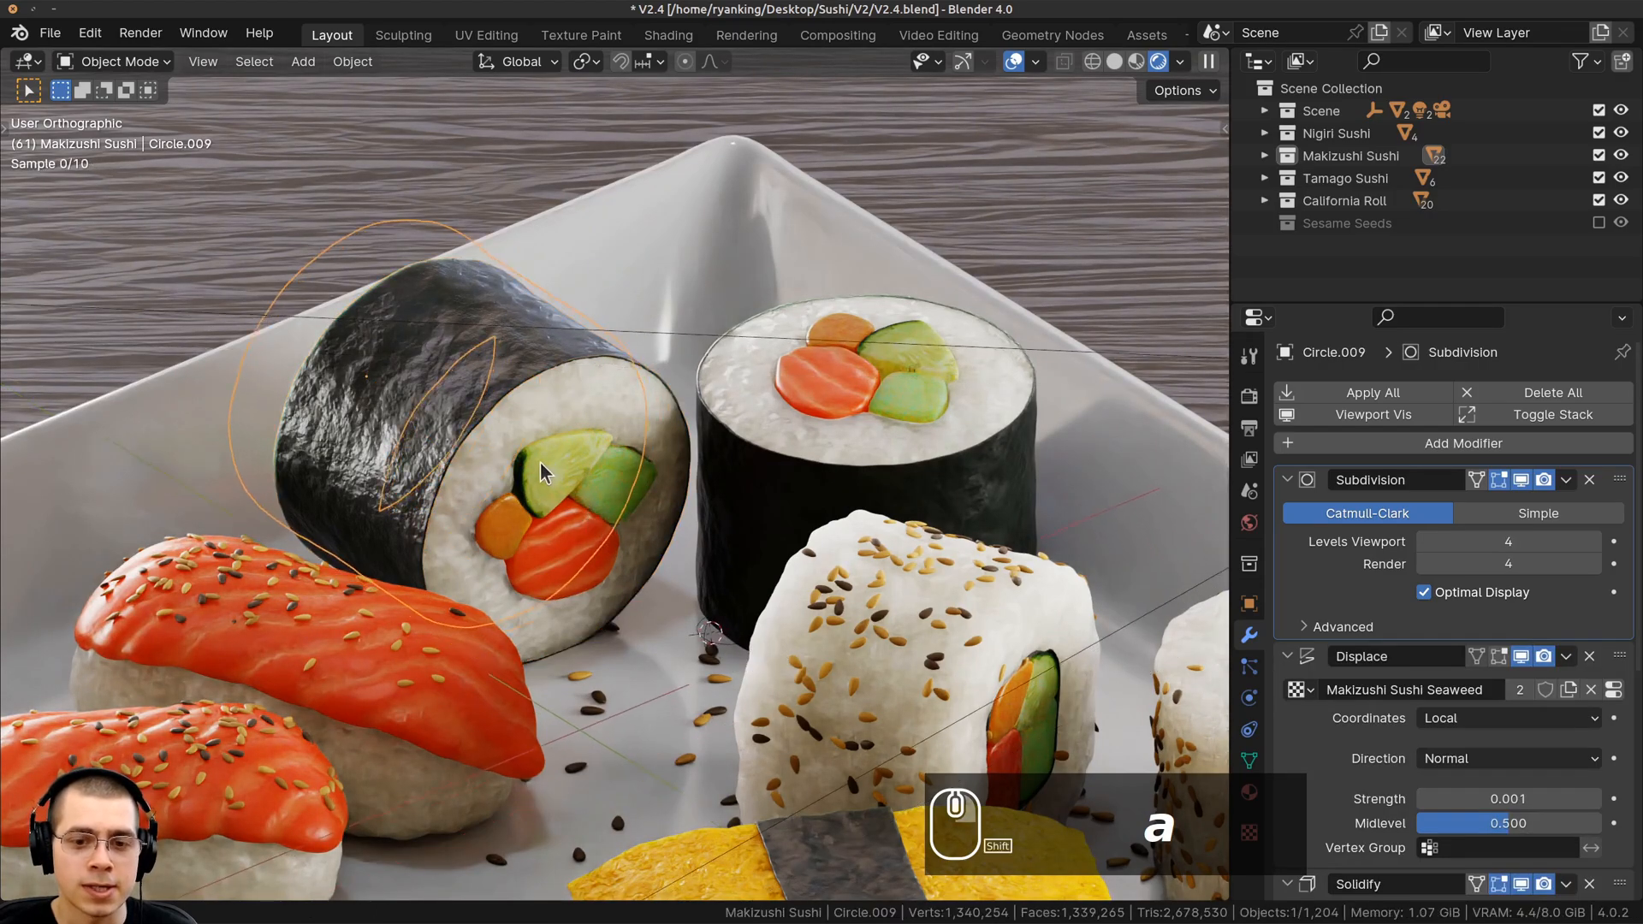
scroll(584, 388, "up", 3)
middle_click_drag(1009, 642, 583, 388, "shift")
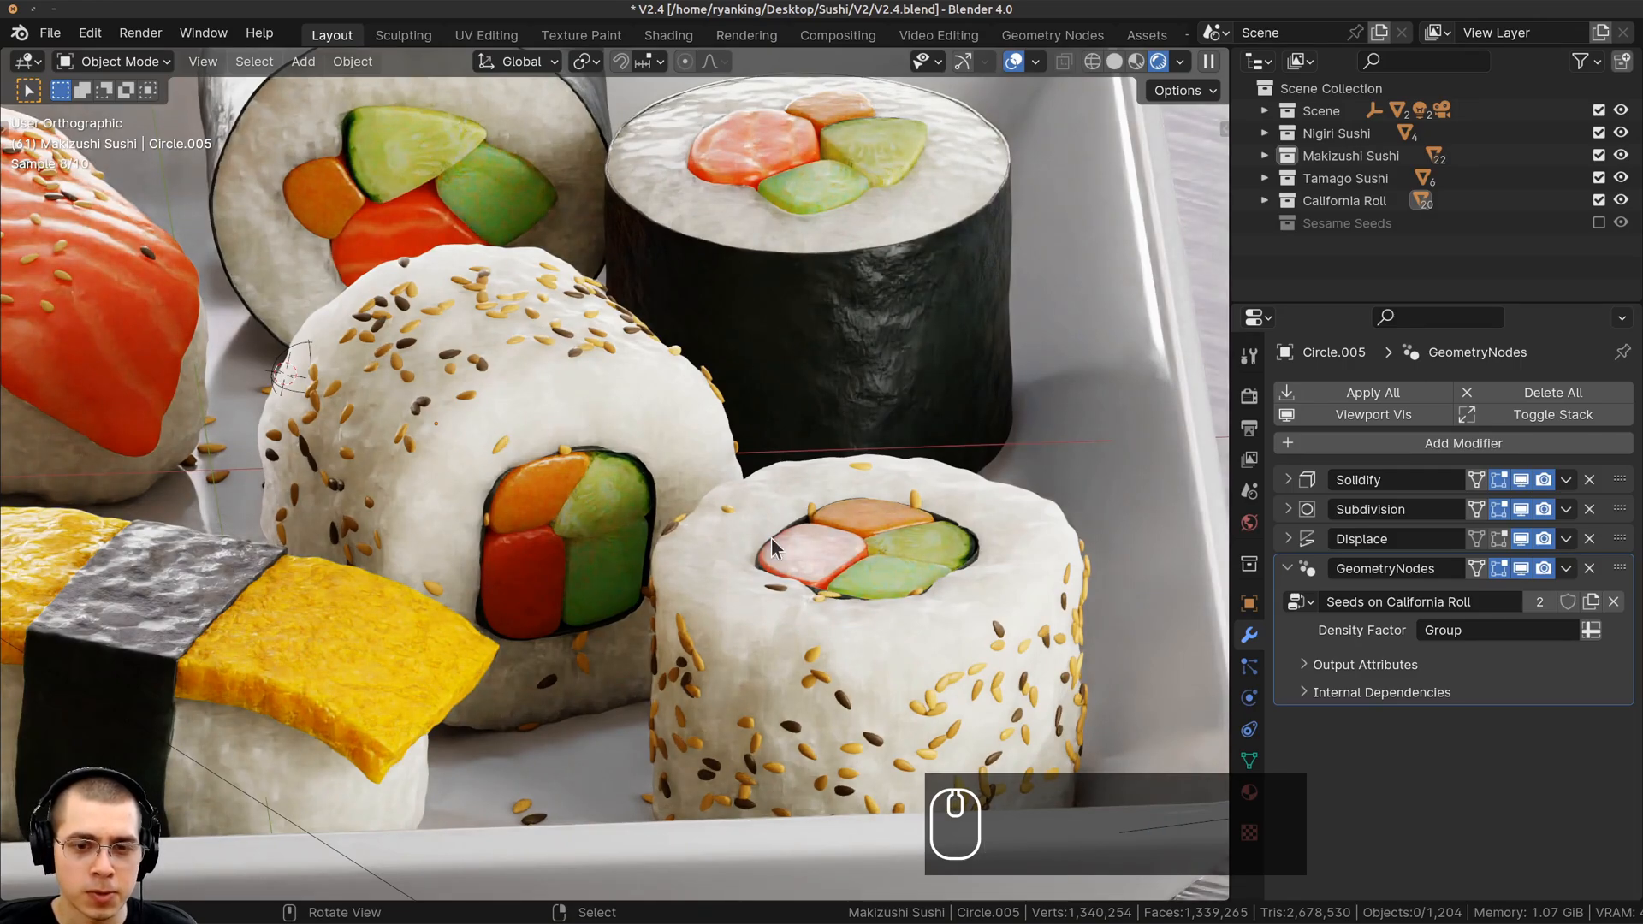
left_click(847, 666)
key("KP_Decimal")
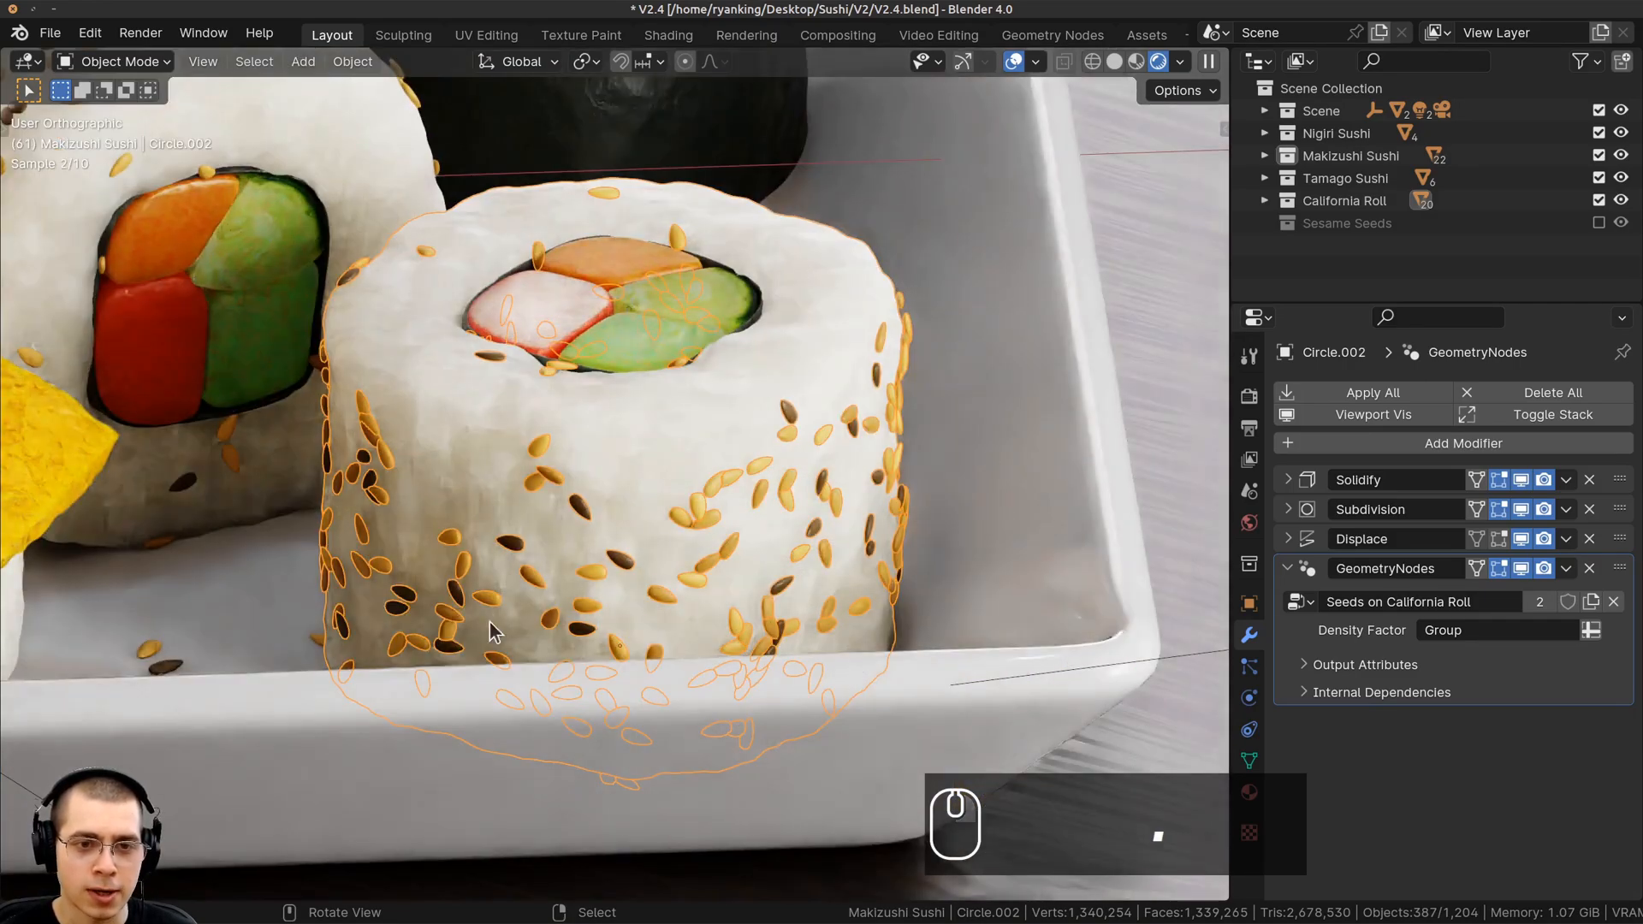
scroll(737, 698, "down", 1)
middle_click_drag(737, 698, 597, 428)
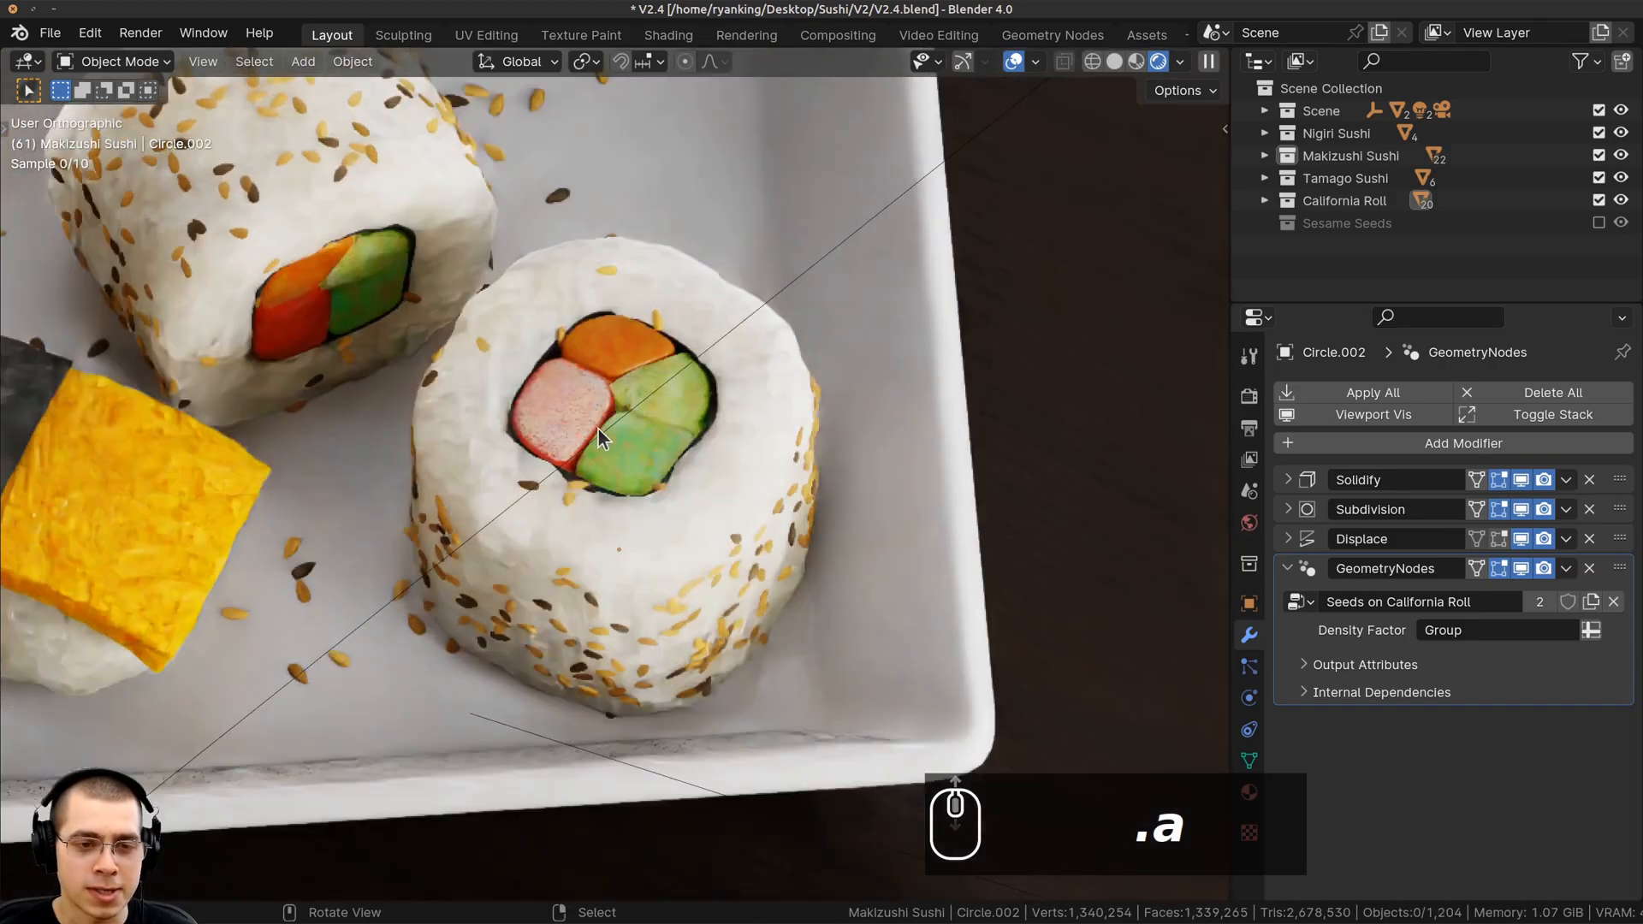
left_click(565, 399)
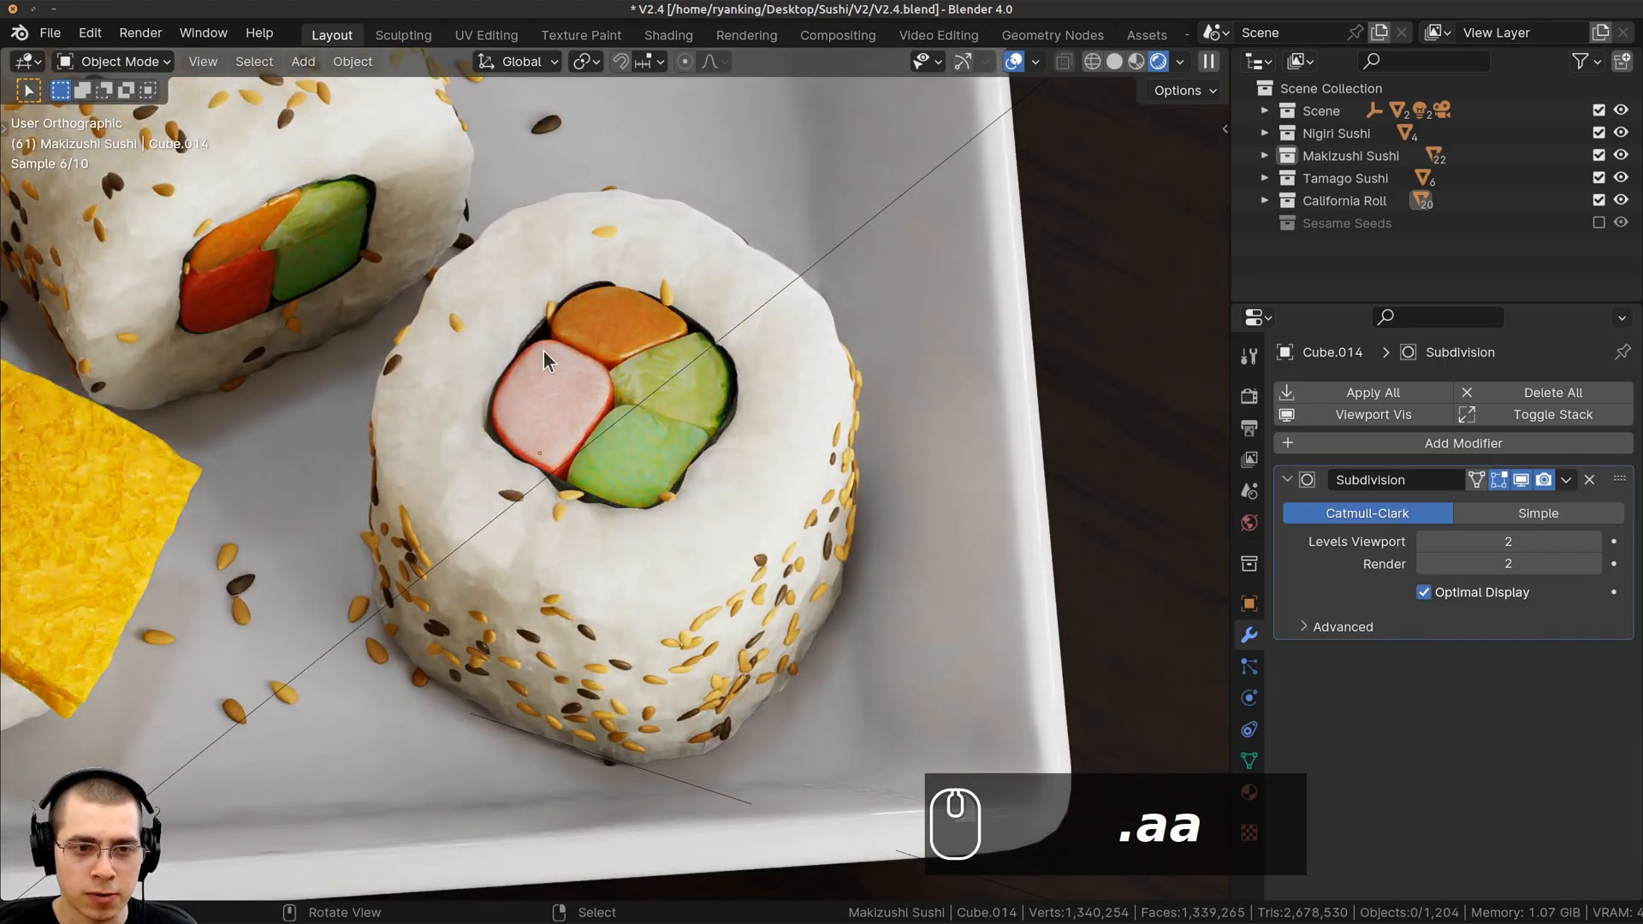
Examine the tamago sushi up close and the complete sushi plate from the camera view
middle_click_drag(352, 653, 558, 305, "shift")
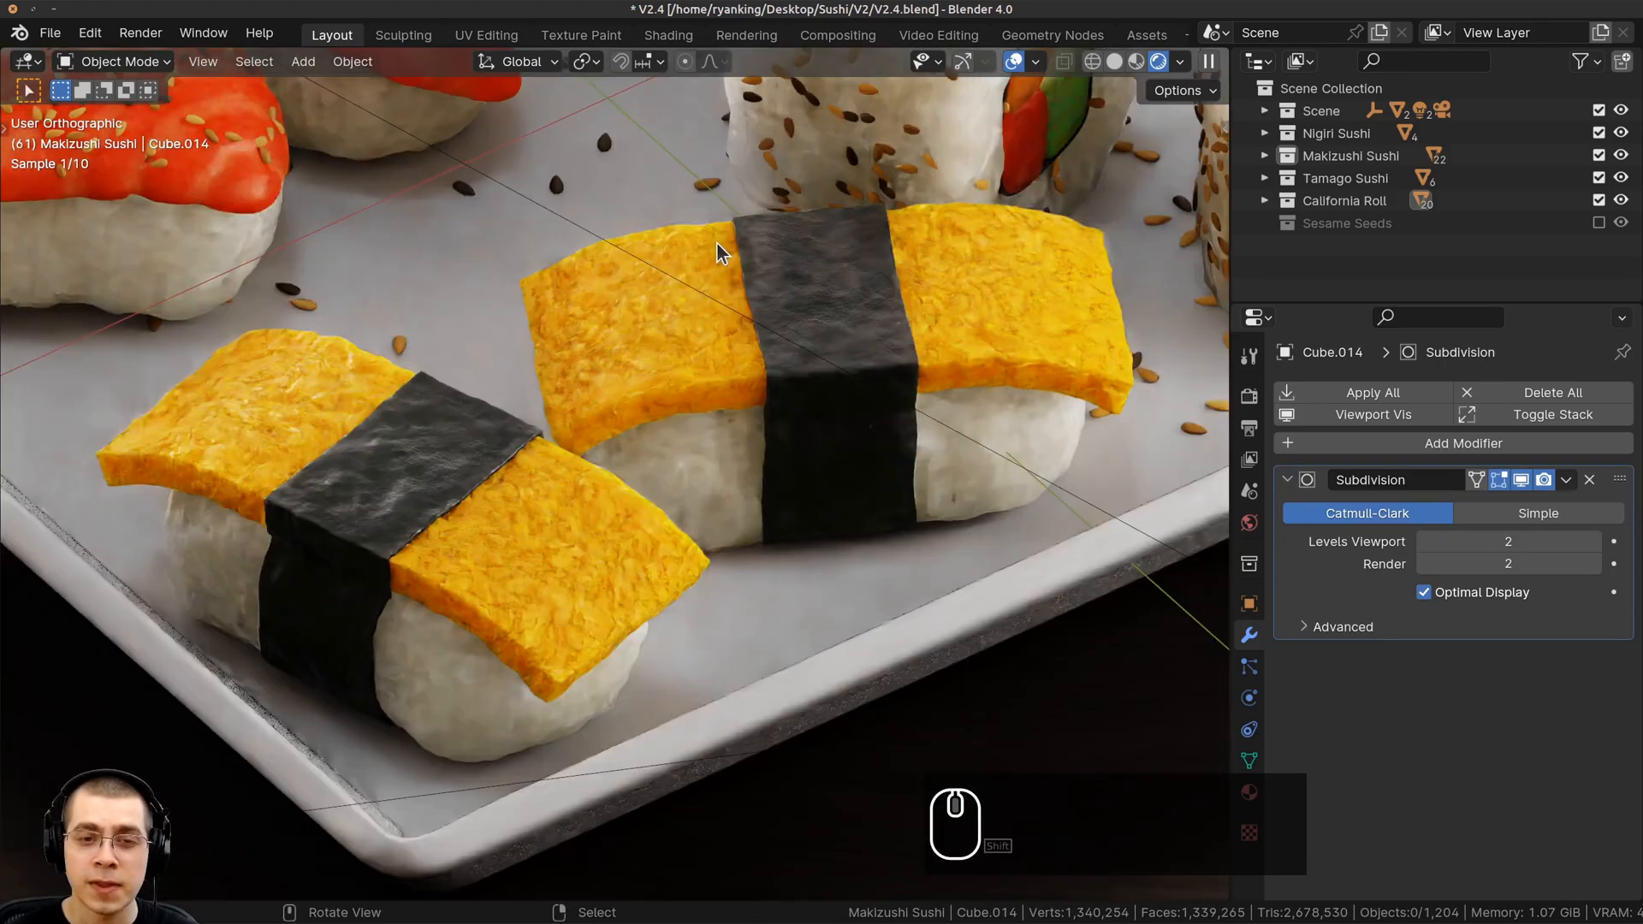
middle_click_drag(905, 417, 916, 443, "shift")
right_click(669, 363)
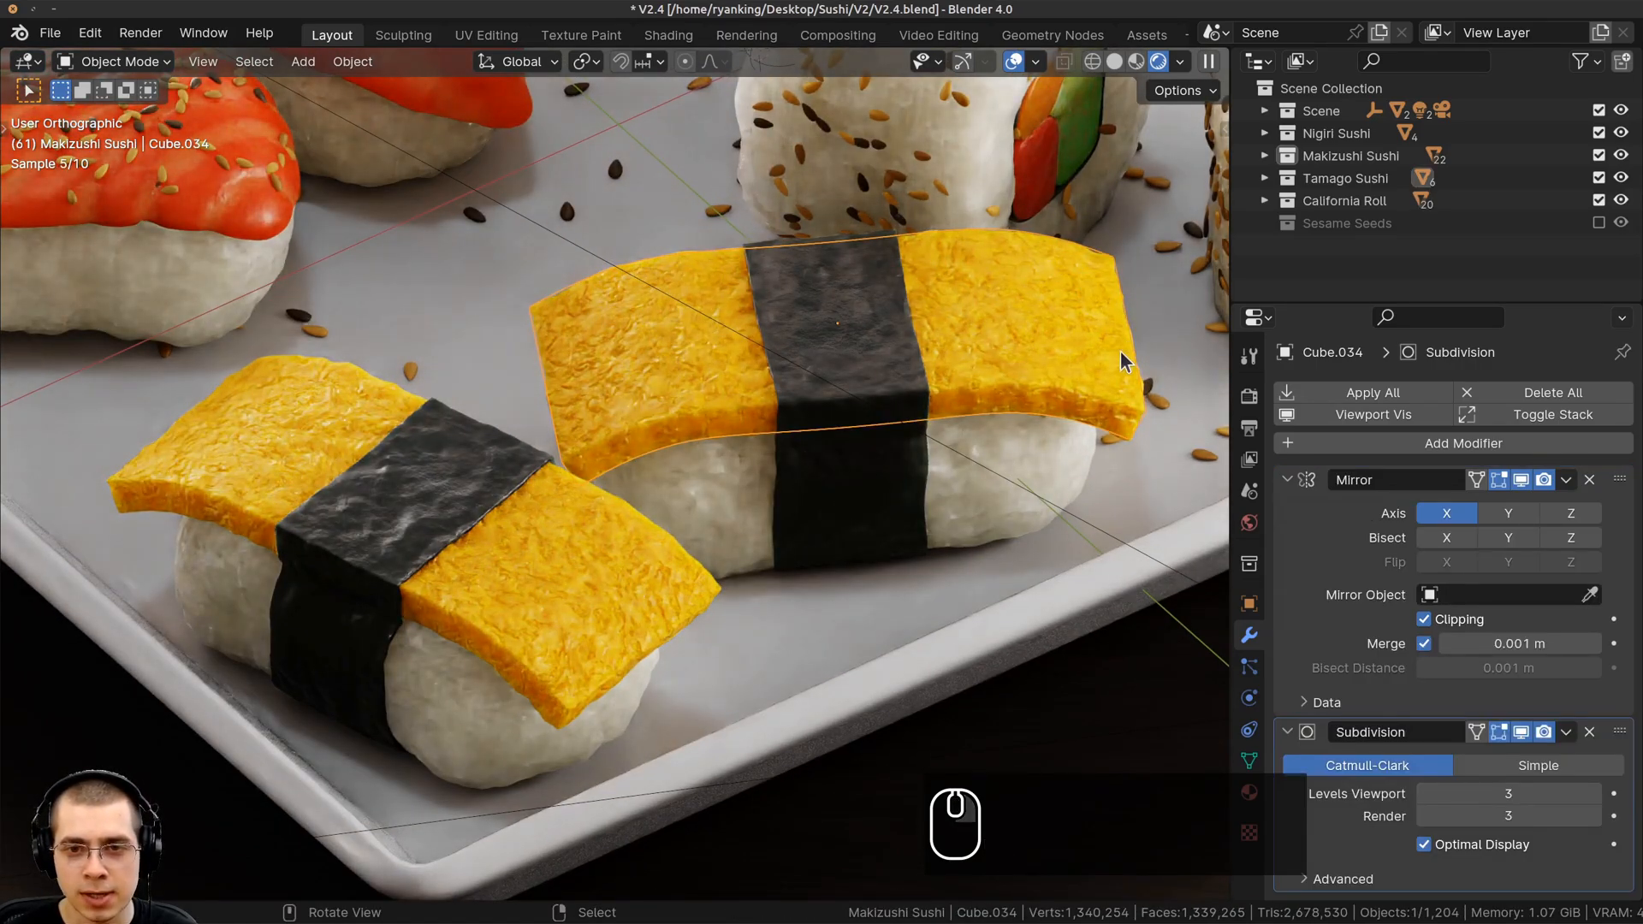
middle_click_drag(680, 384, 799, 429)
right_click(822, 464)
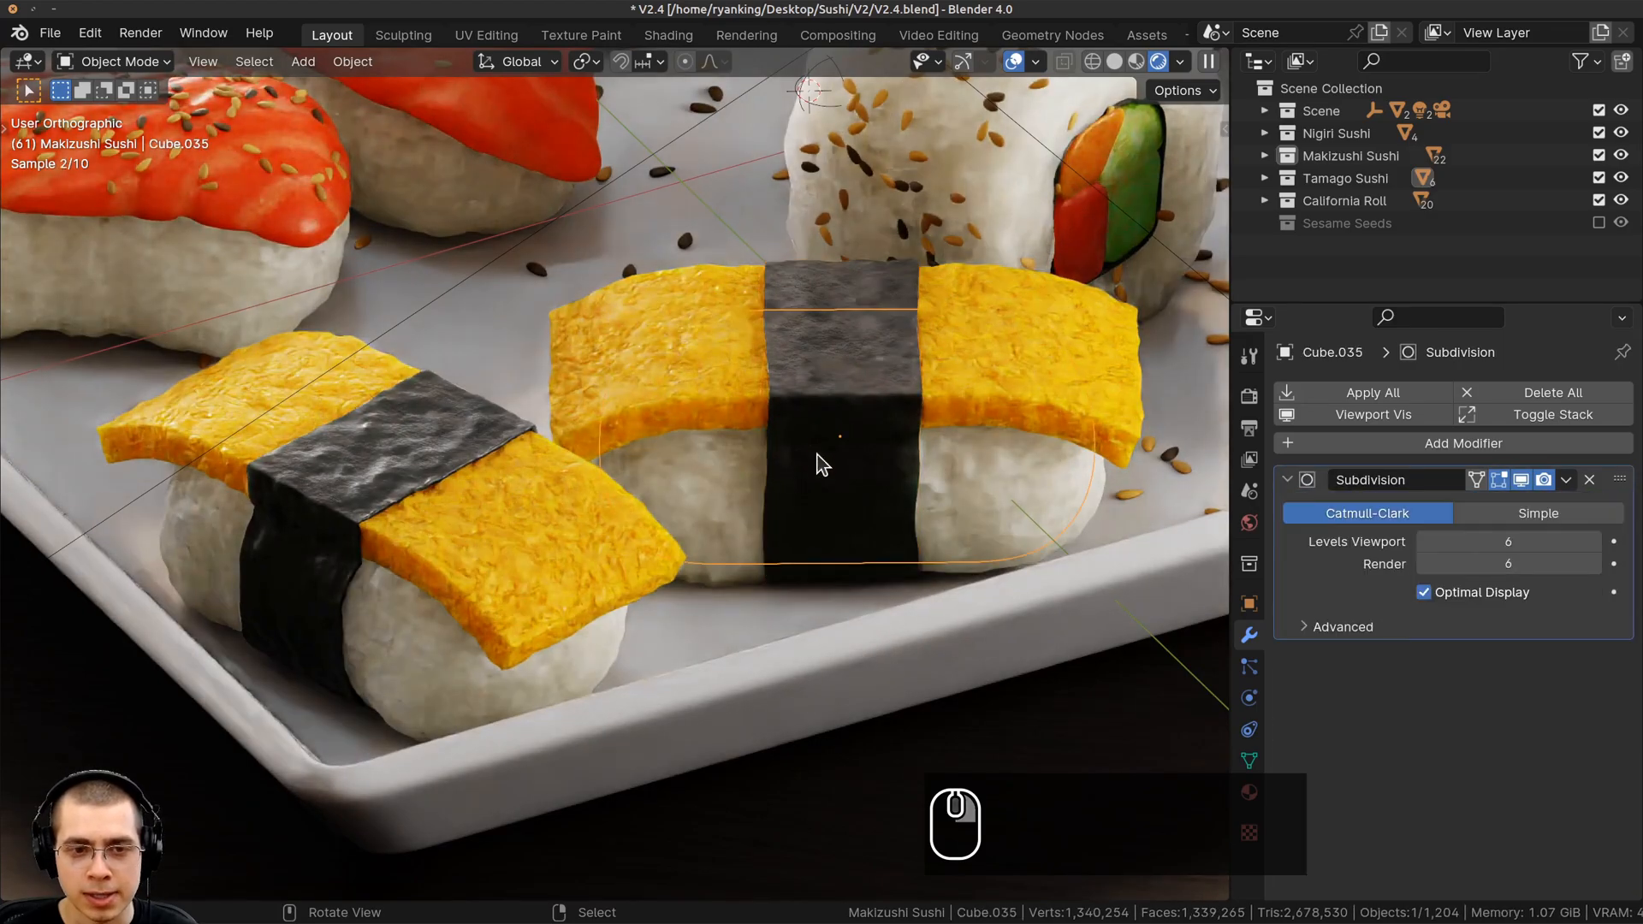
key("a")
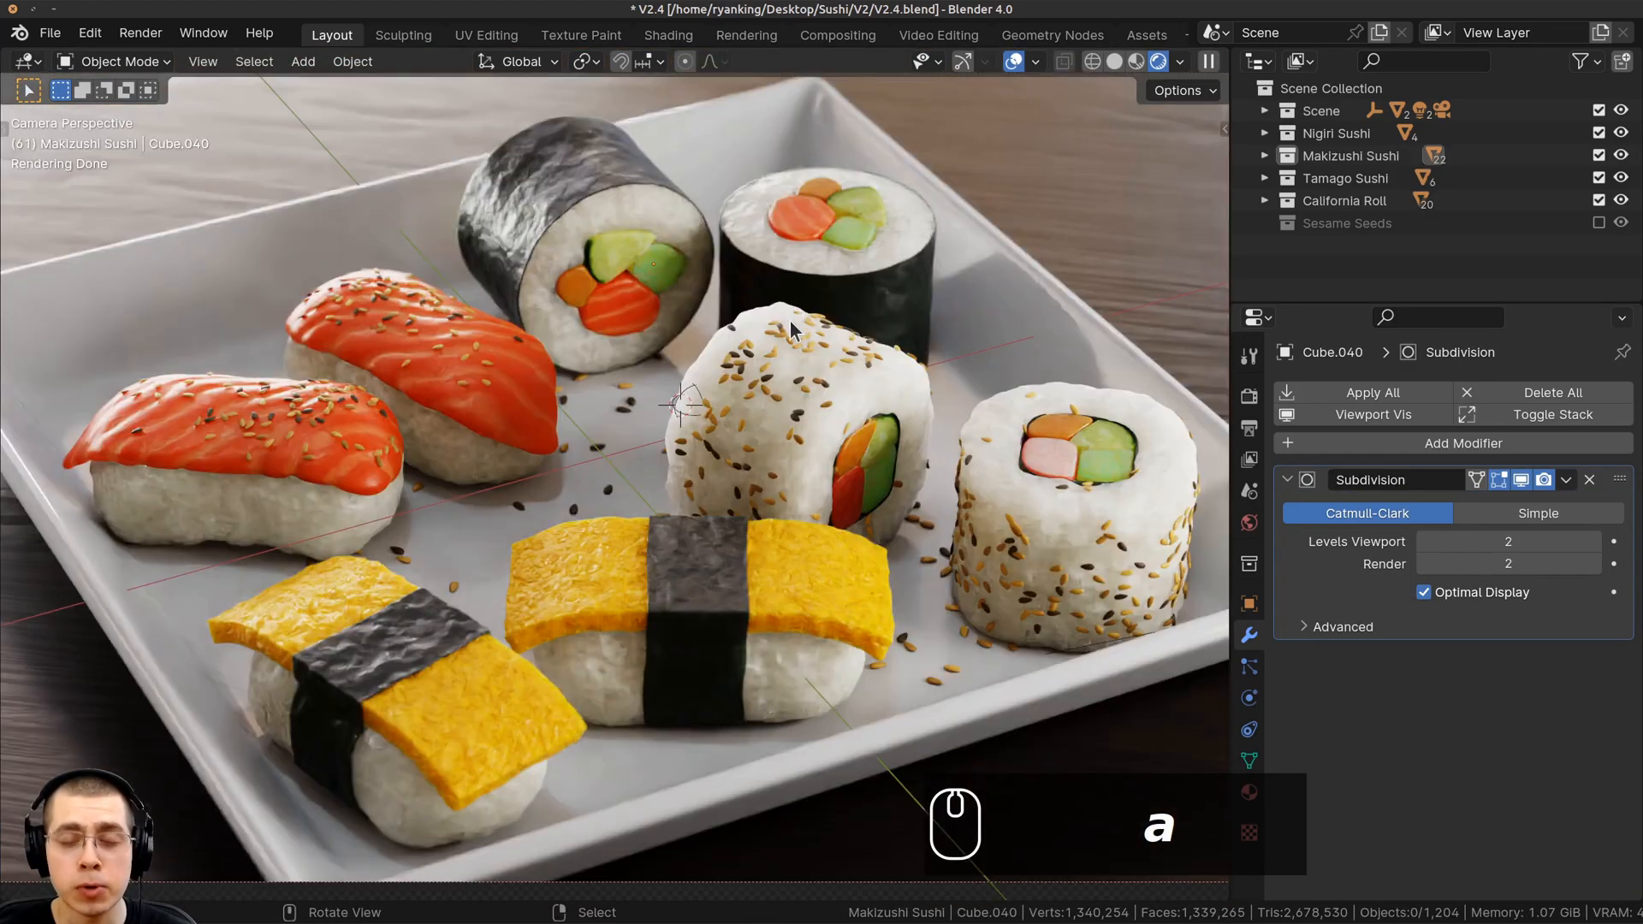
middle_click_drag(769, 288, 769, 311, "shift")
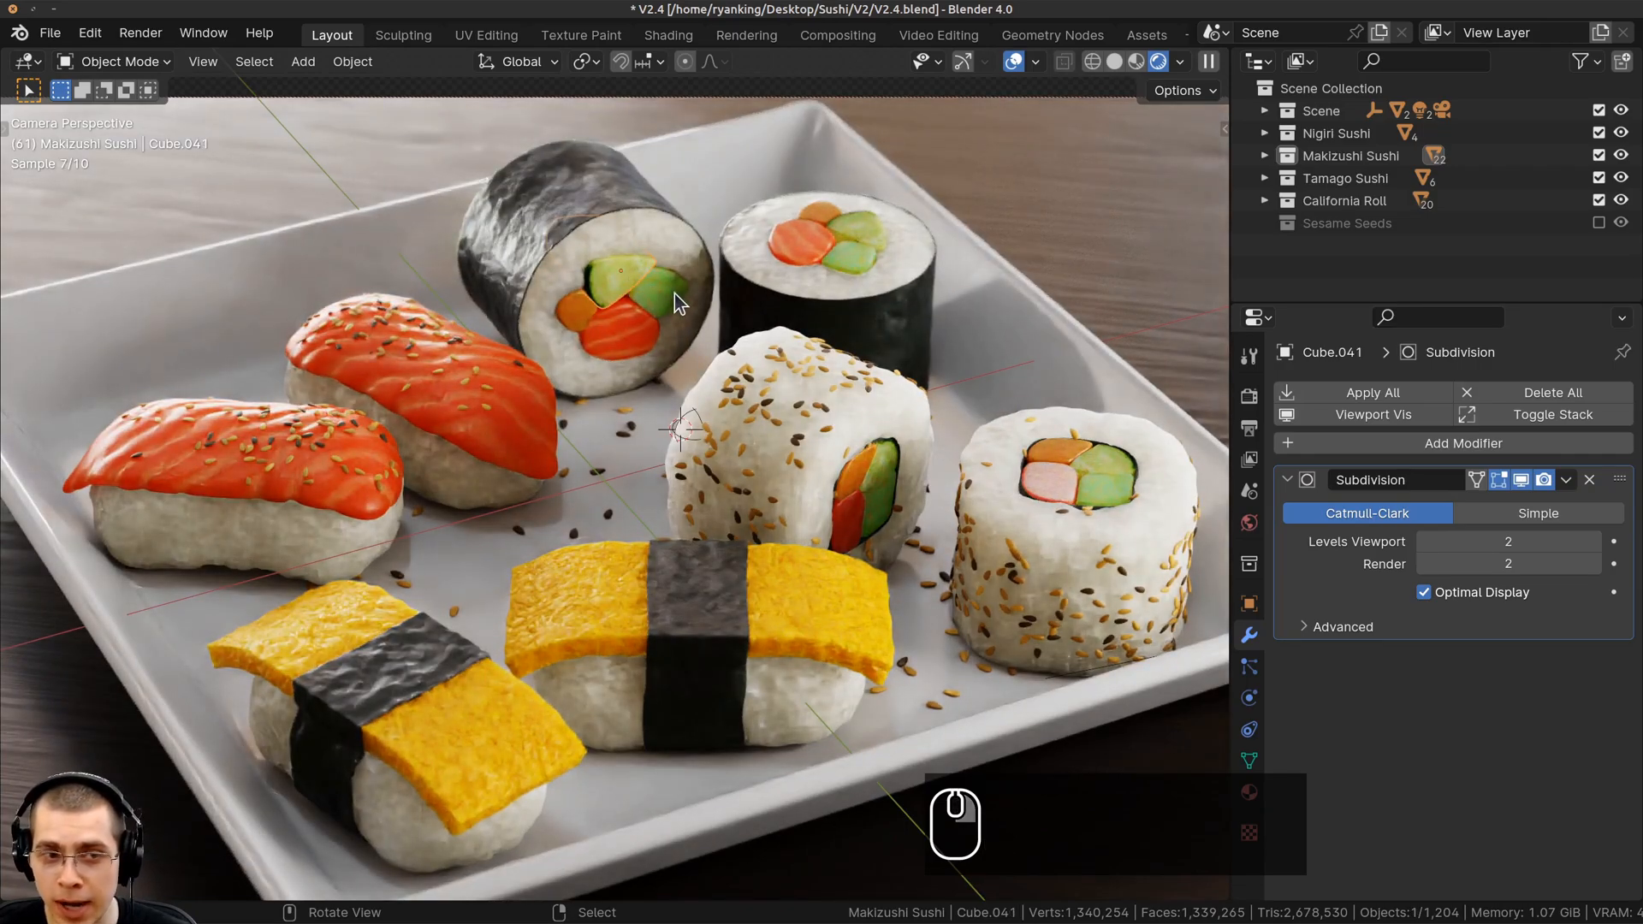
left_click(675, 294)
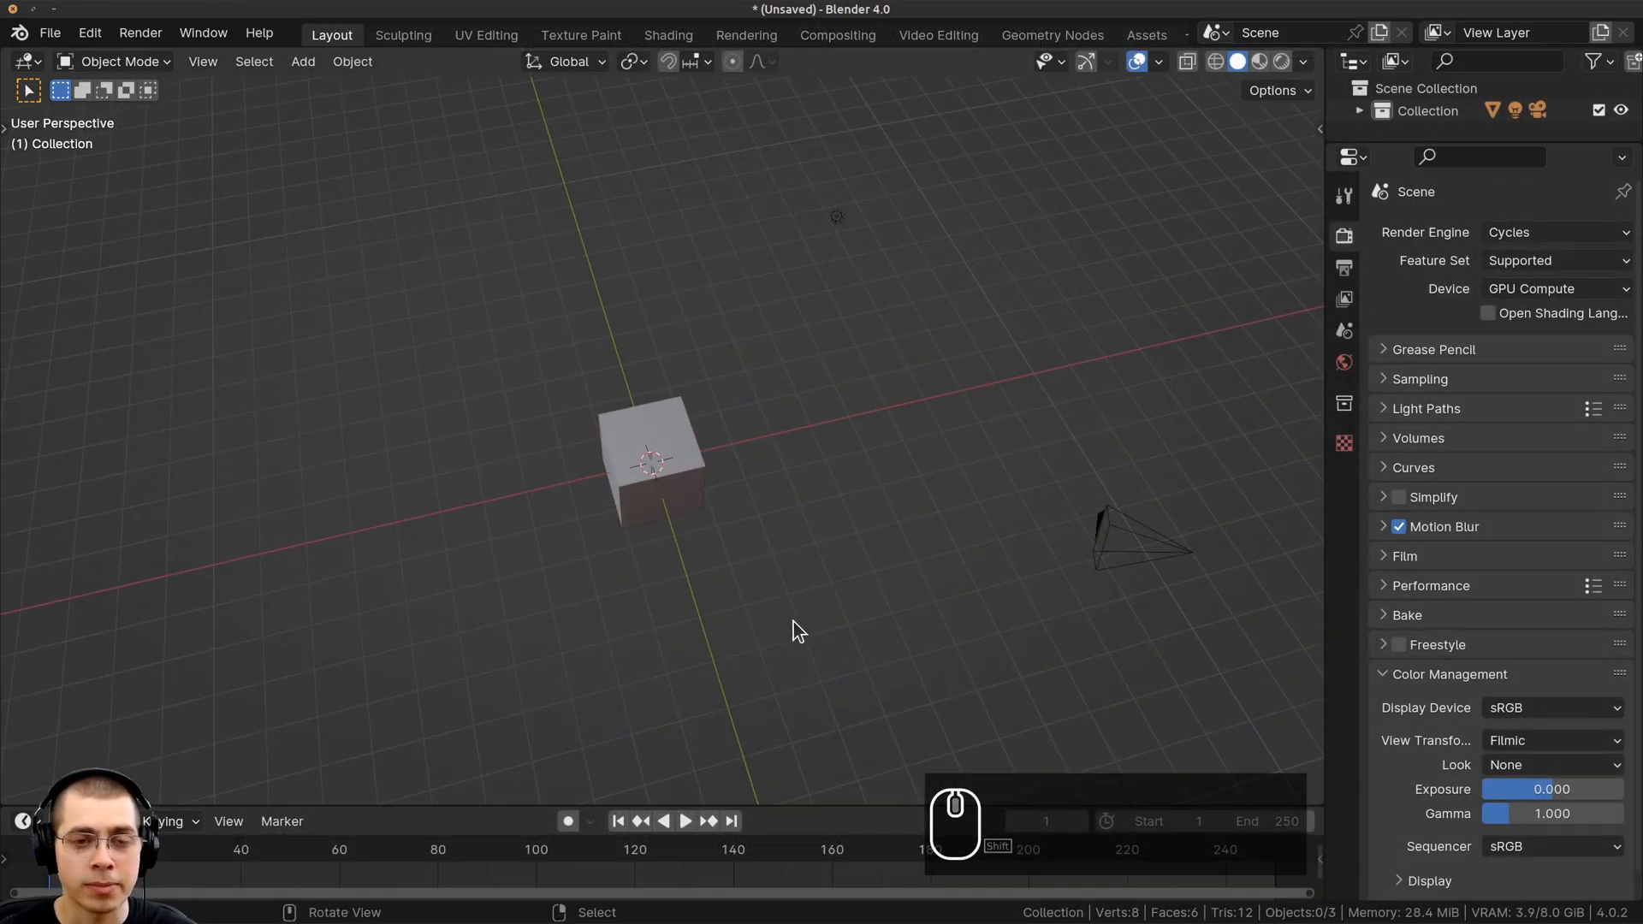
middle_click_drag(793, 621, 630, 502)
left_click(653, 499)
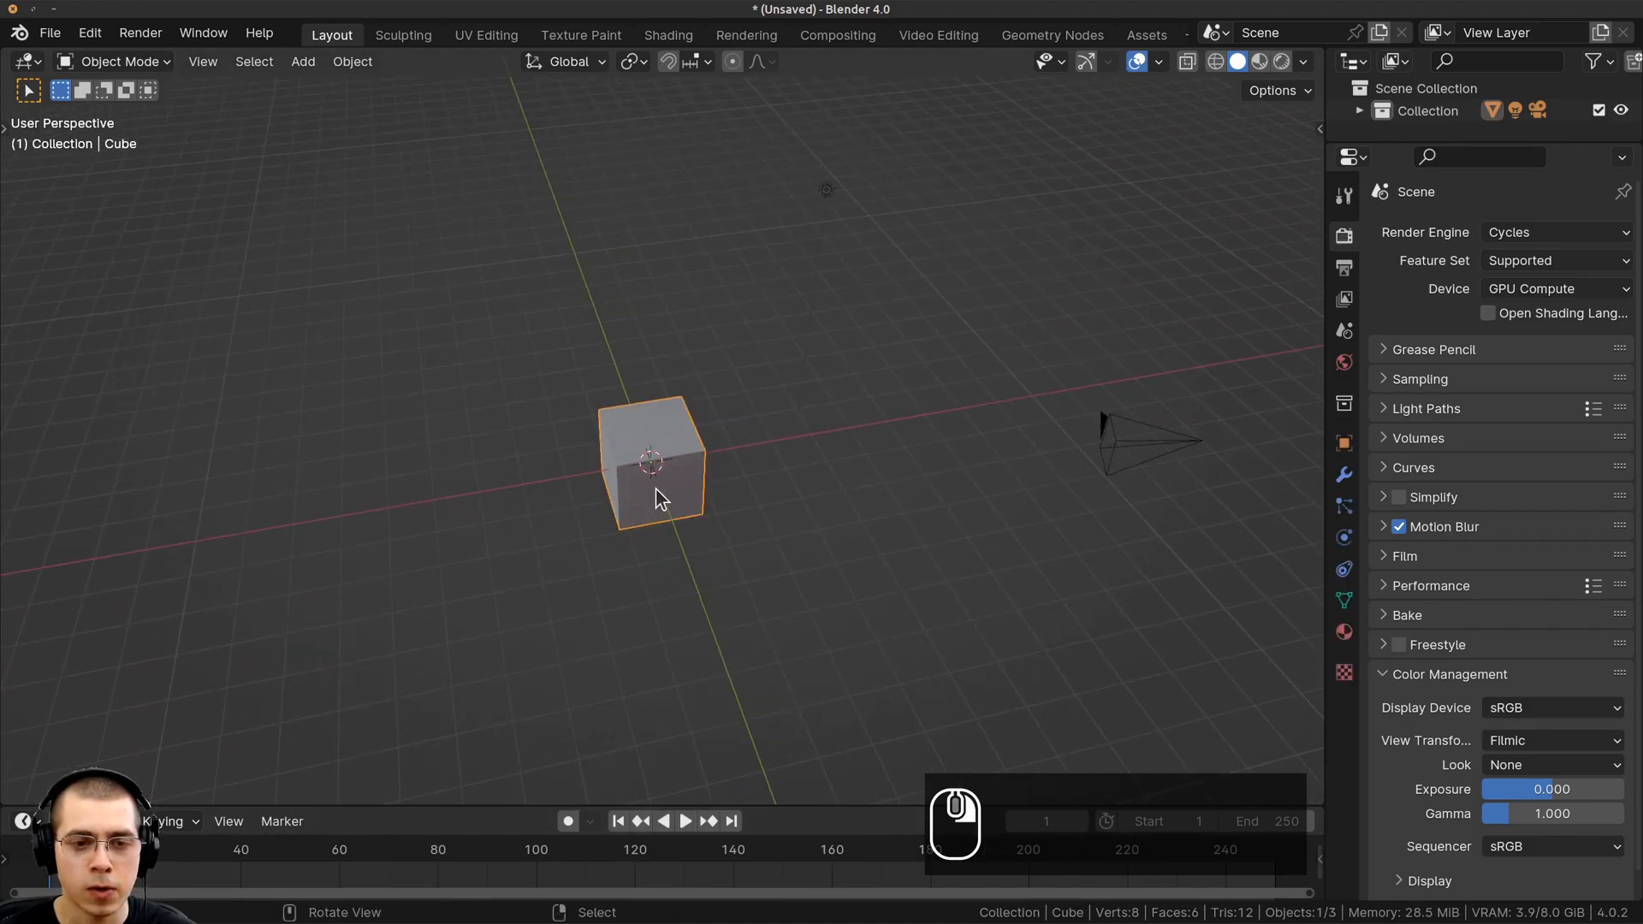
key("g")
right_click(721, 558)
middle_click_drag(873, 506, 813, 490, "shift")
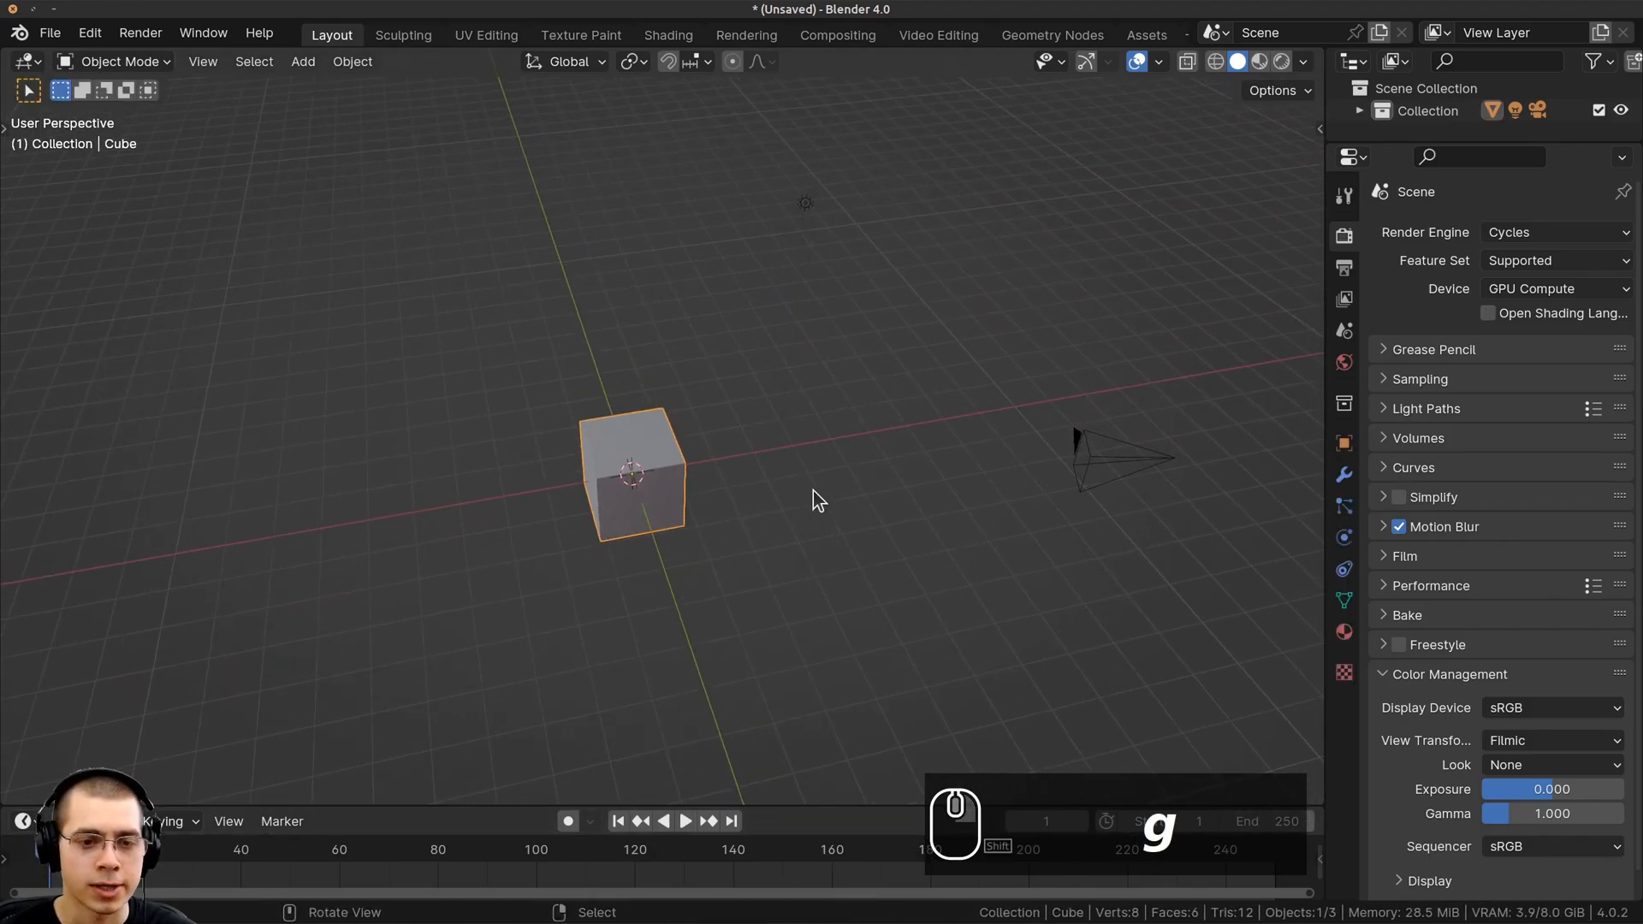
Delete all default objects from the new scene, including the cube, camera and light
key("a")
key("a")
key("x")
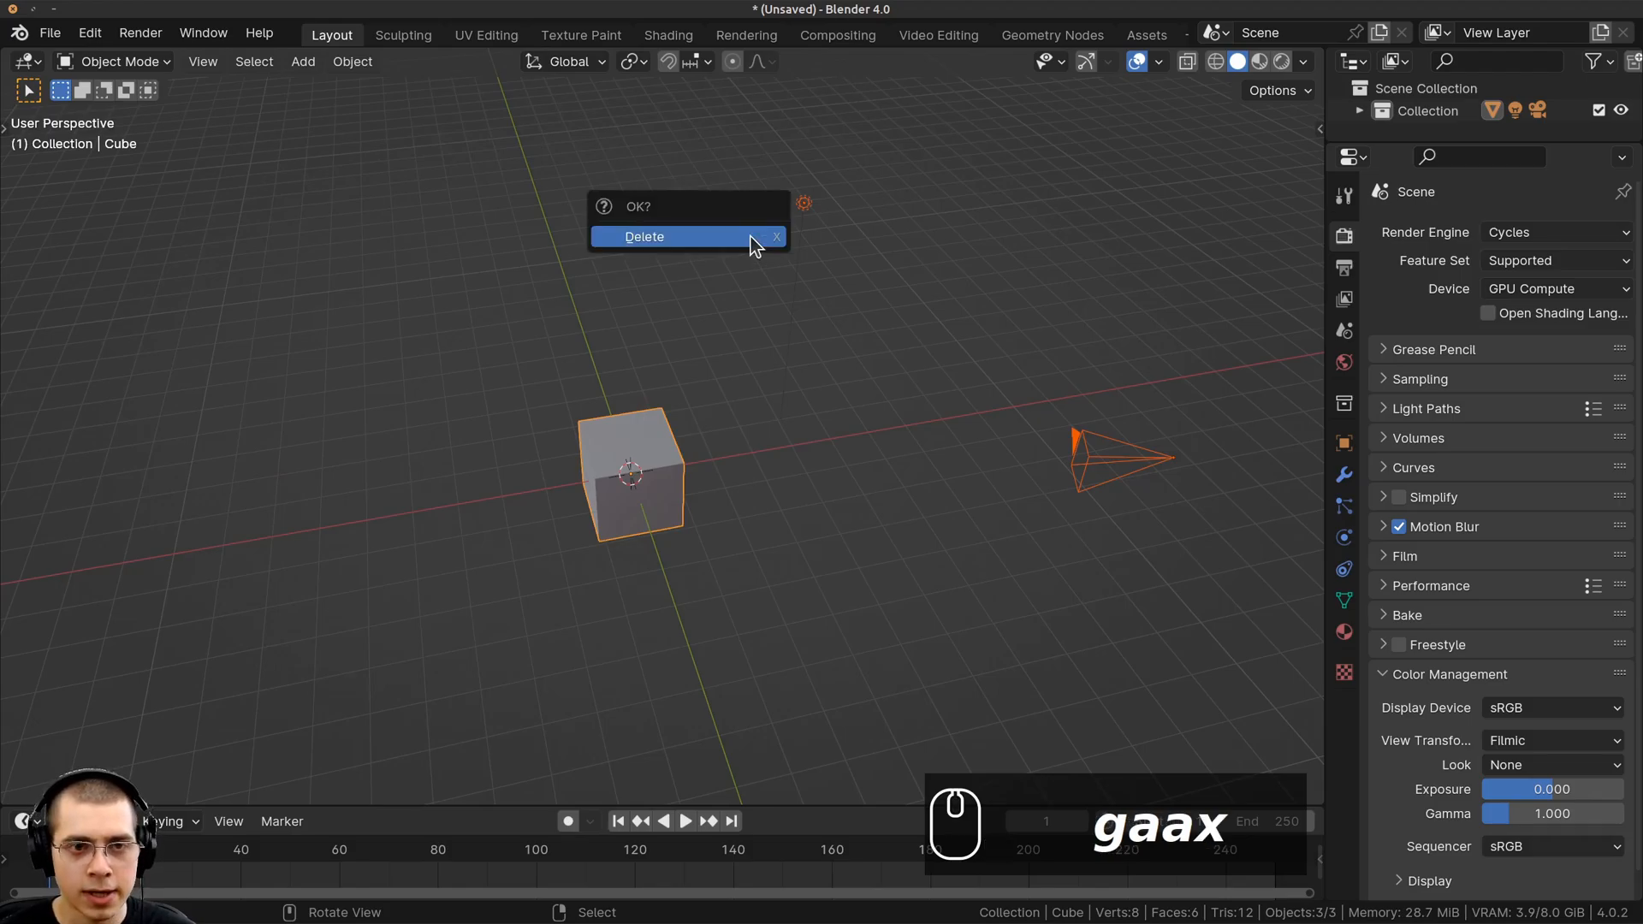
left_click(750, 236)
Add a new cube mesh at the centre of the empty scene
scroll(693, 319, "up", 2)
key("shift+a")
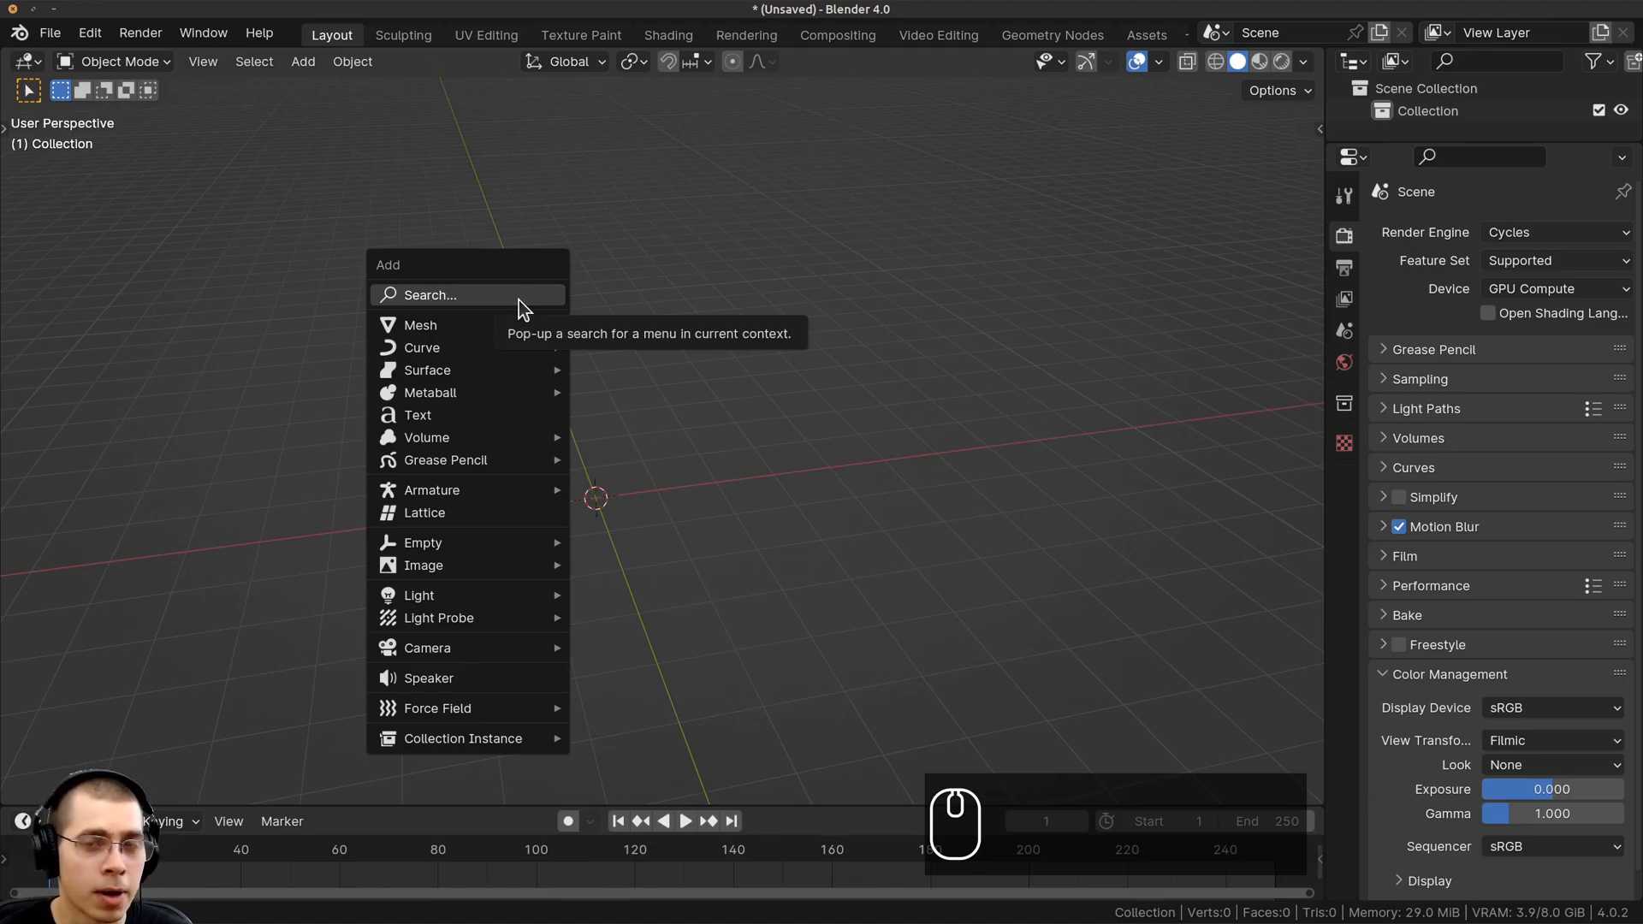
mouse_move(516, 325)
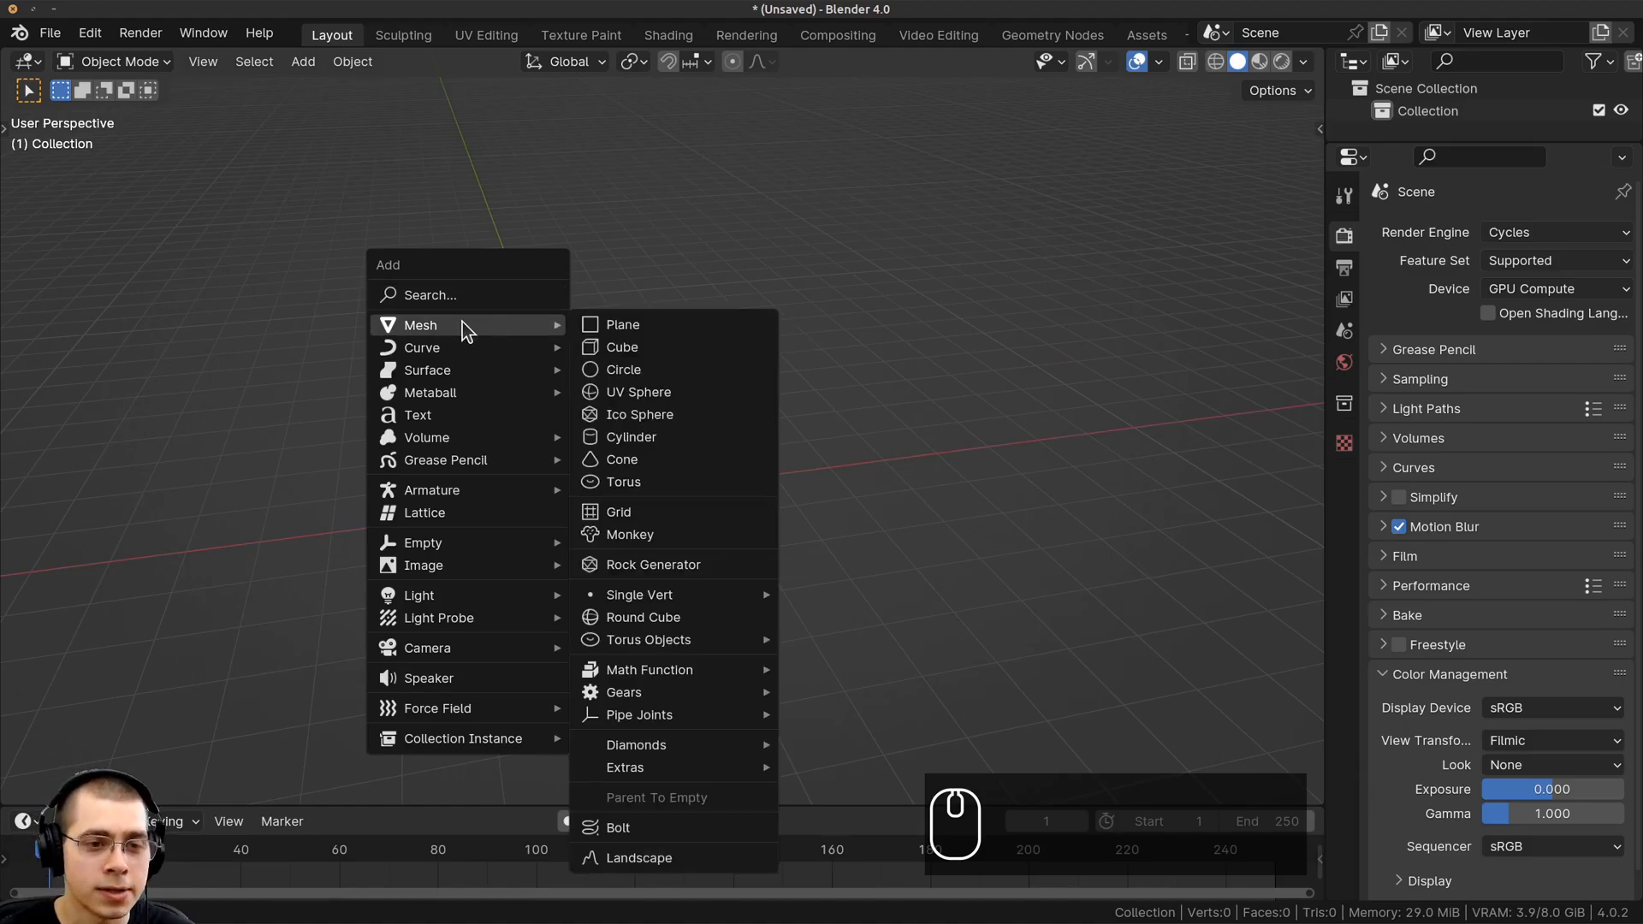
left_click(629, 346)
middle_click_drag(653, 388, 732, 395)
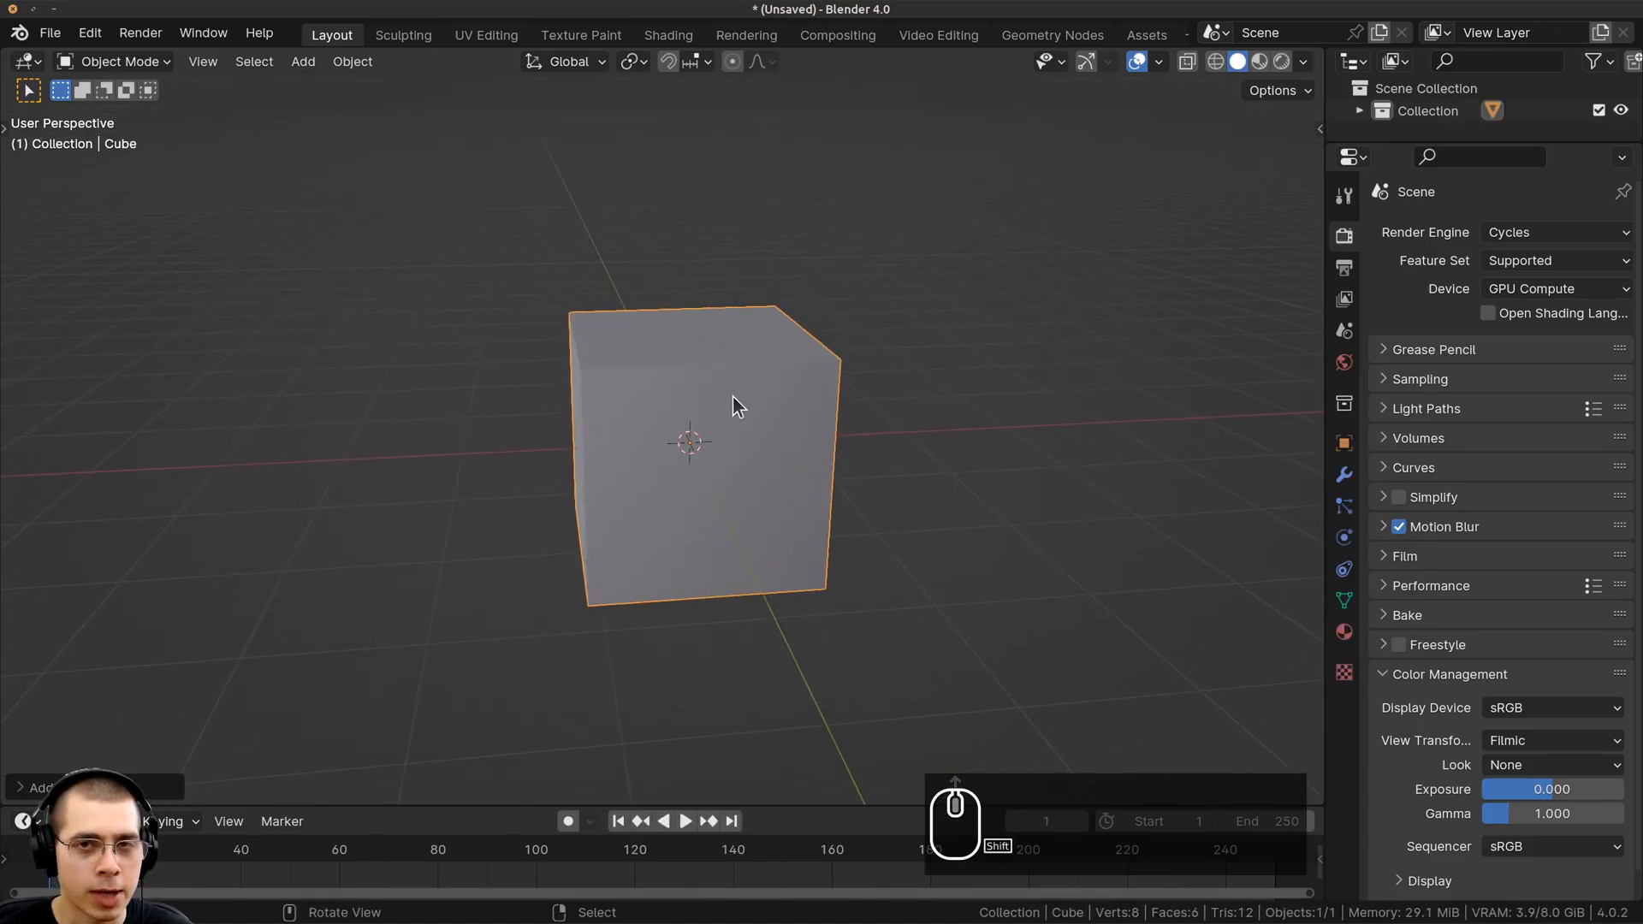
scroll(732, 396, "up", 1)
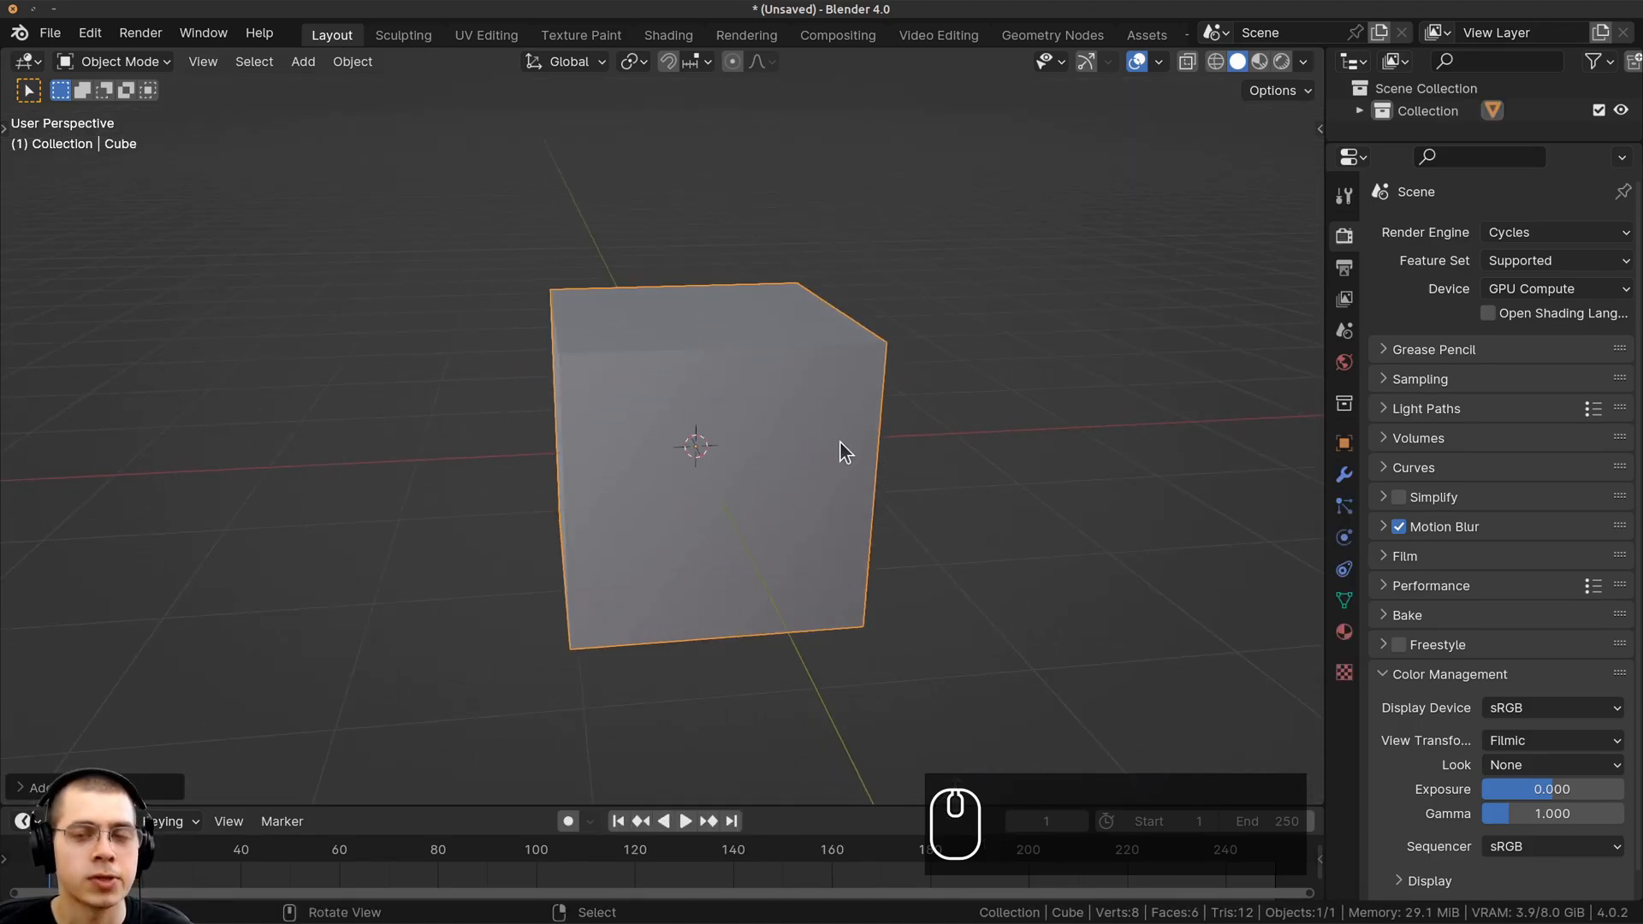
Scale the cube uniformly to 0.02 and apply its scale
middle_click_drag(840, 440, 796, 345)
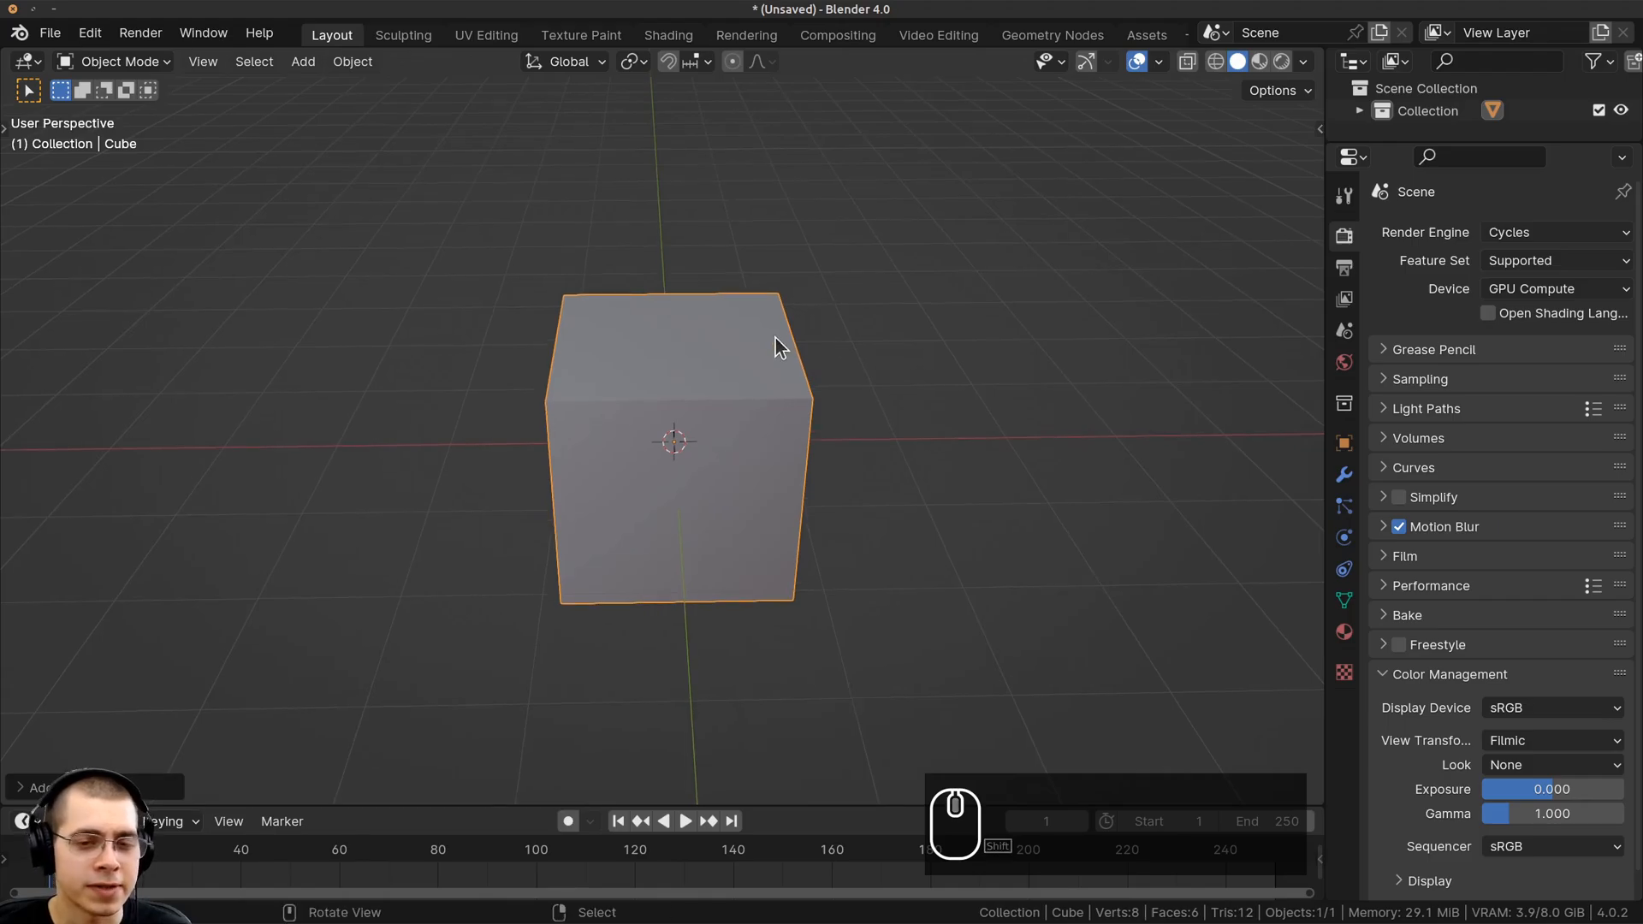
middle_click_drag(779, 347, 936, 367, "shift")
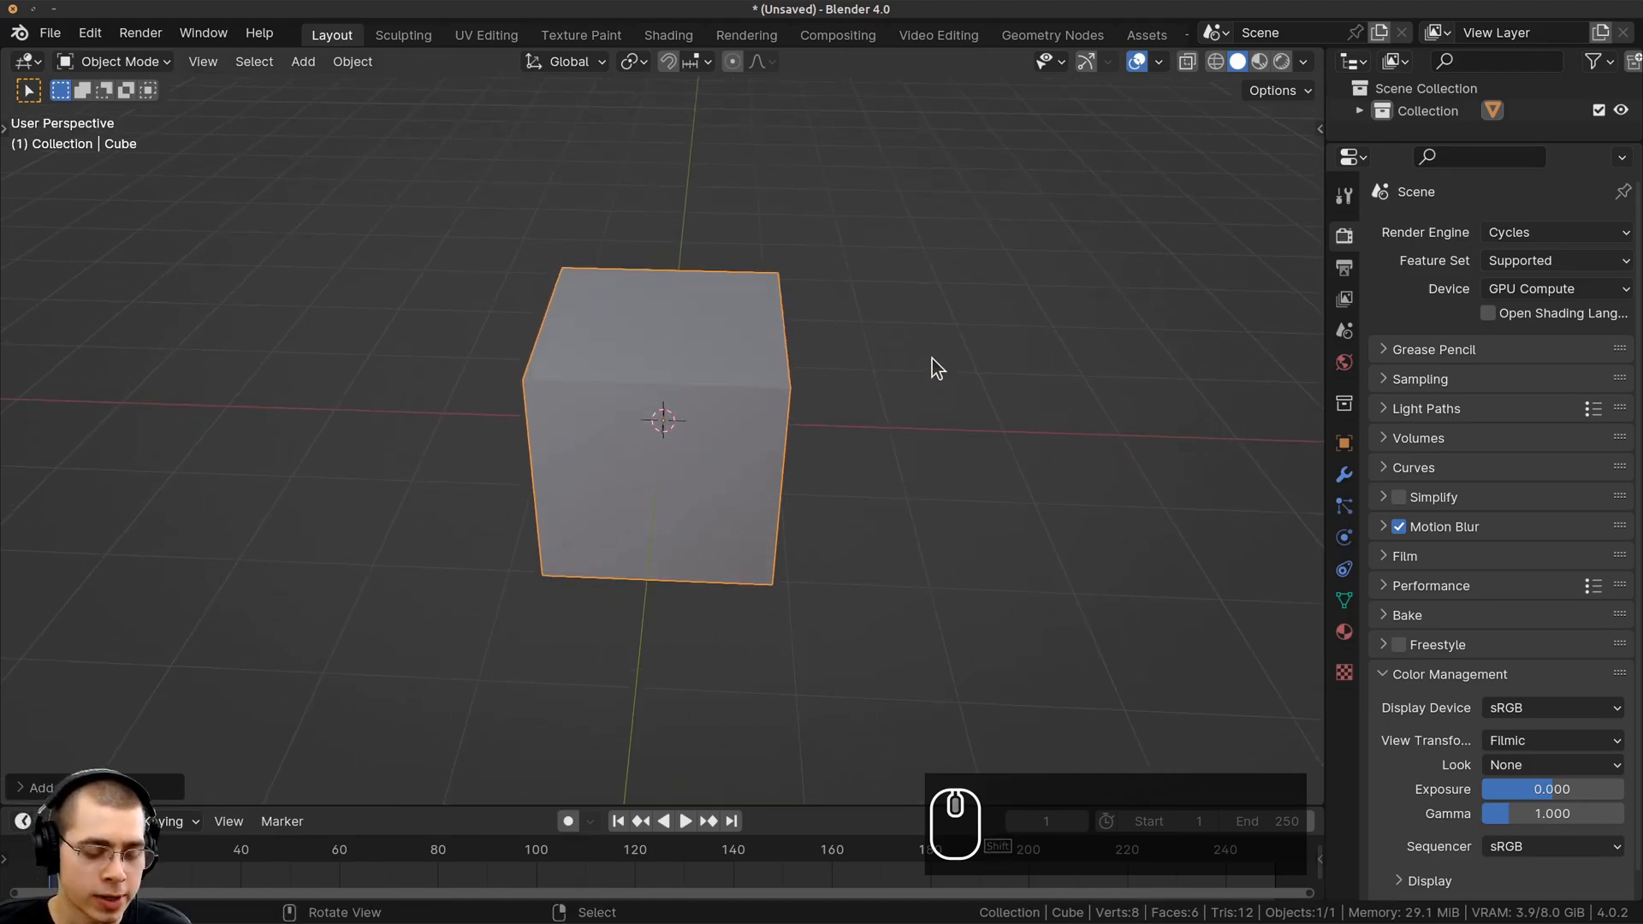
key("s")
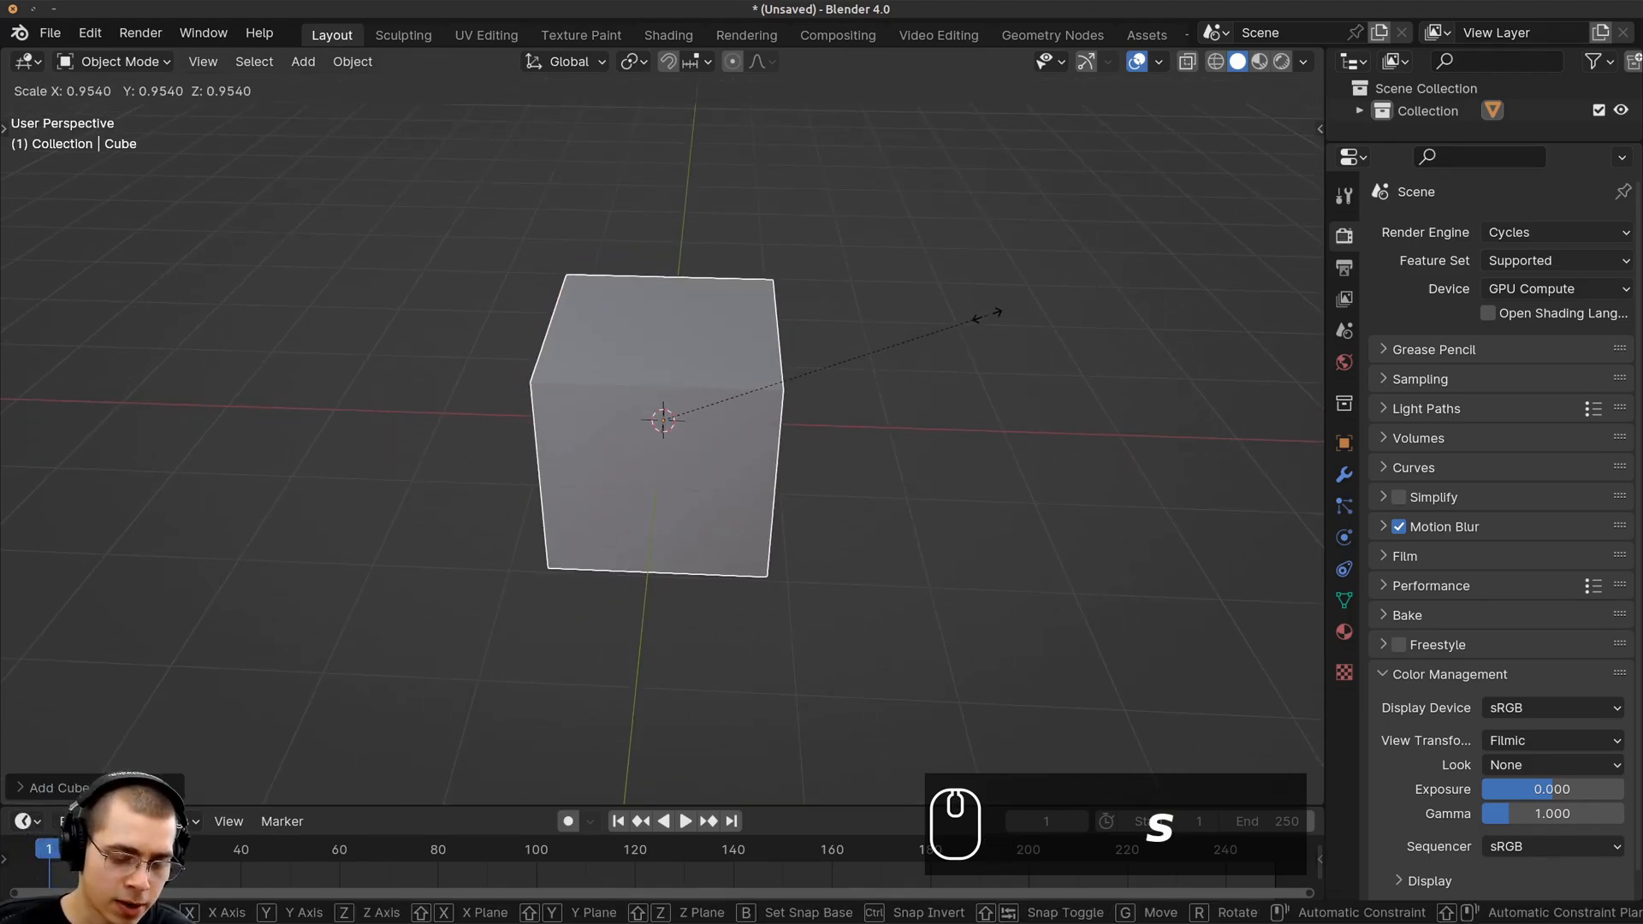
type(".02")
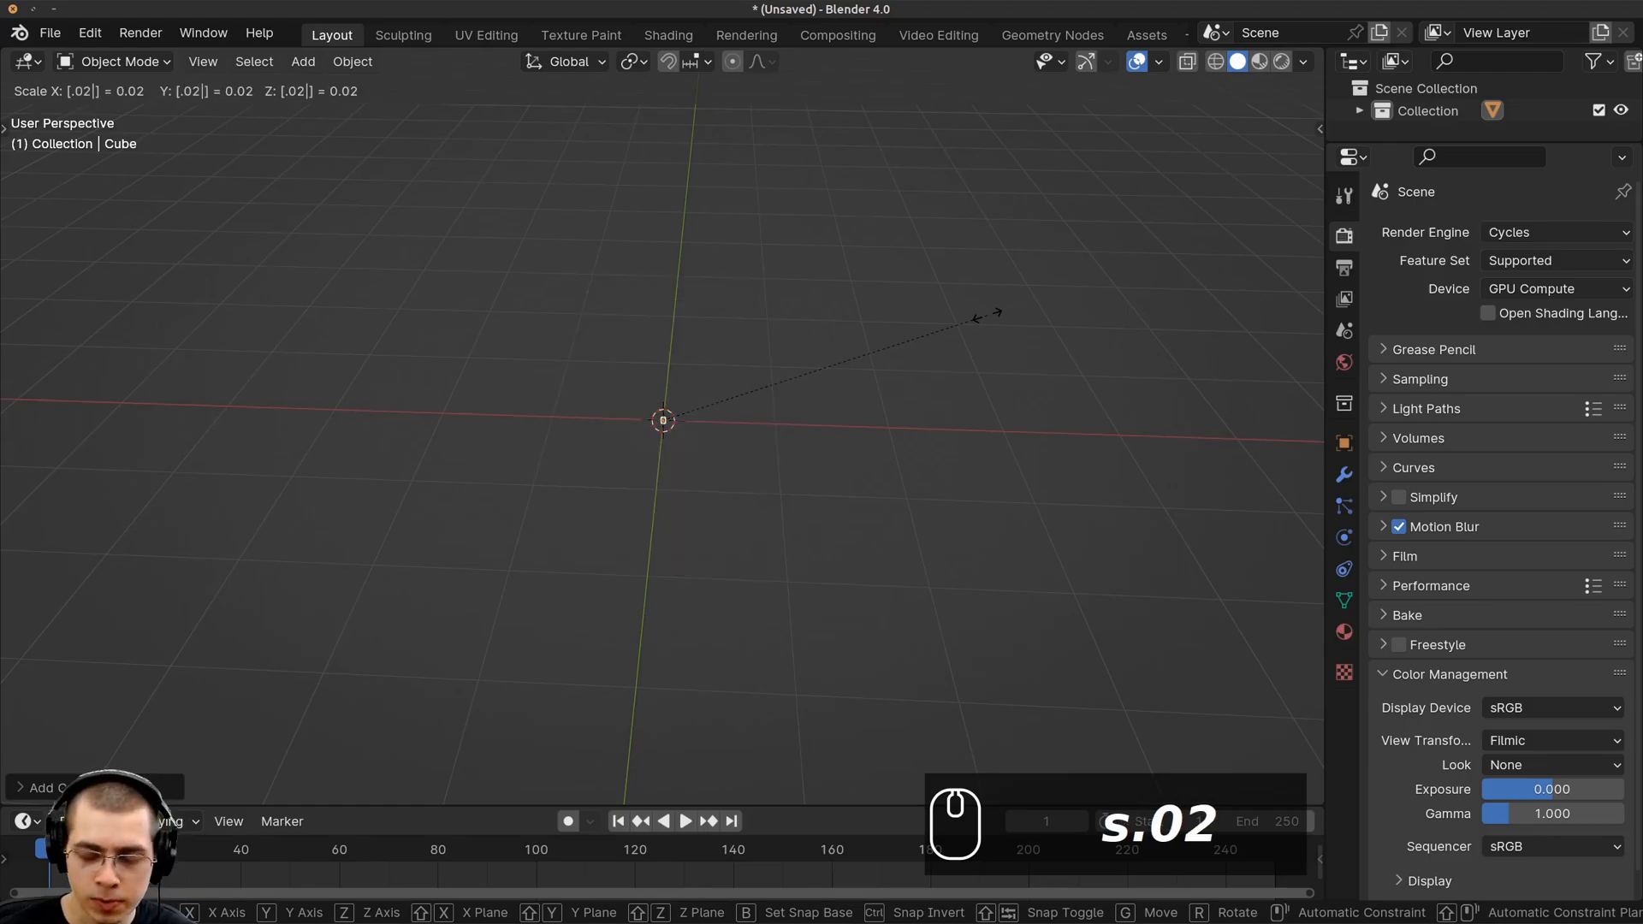
key("Return")
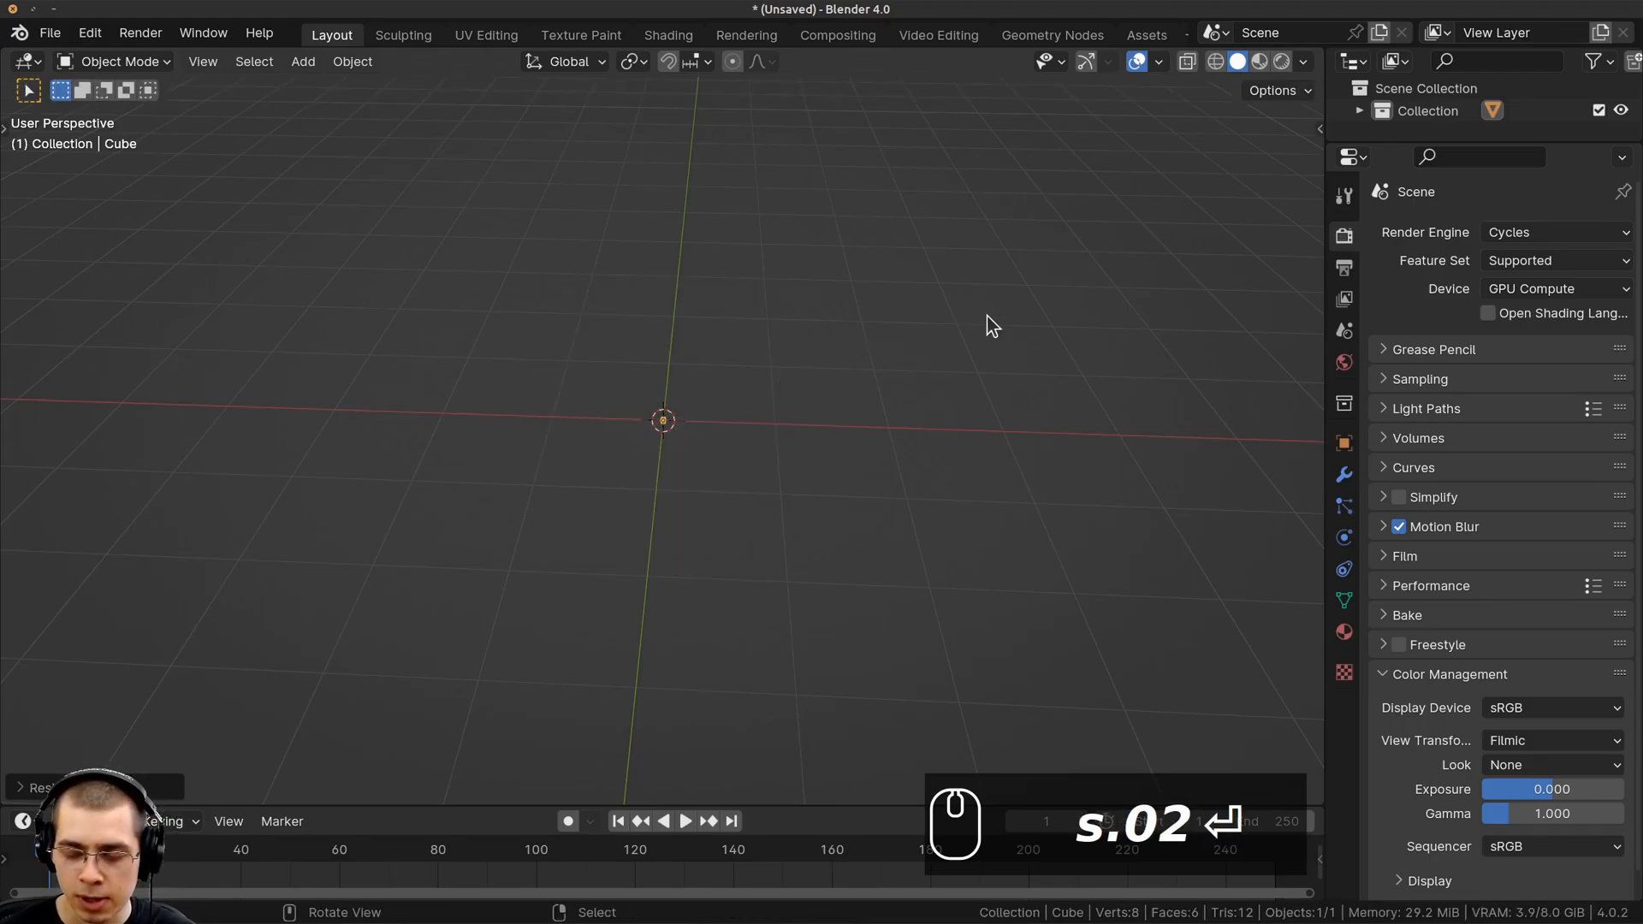
key("KP_Decimal")
middle_click_drag(968, 415, 825, 350)
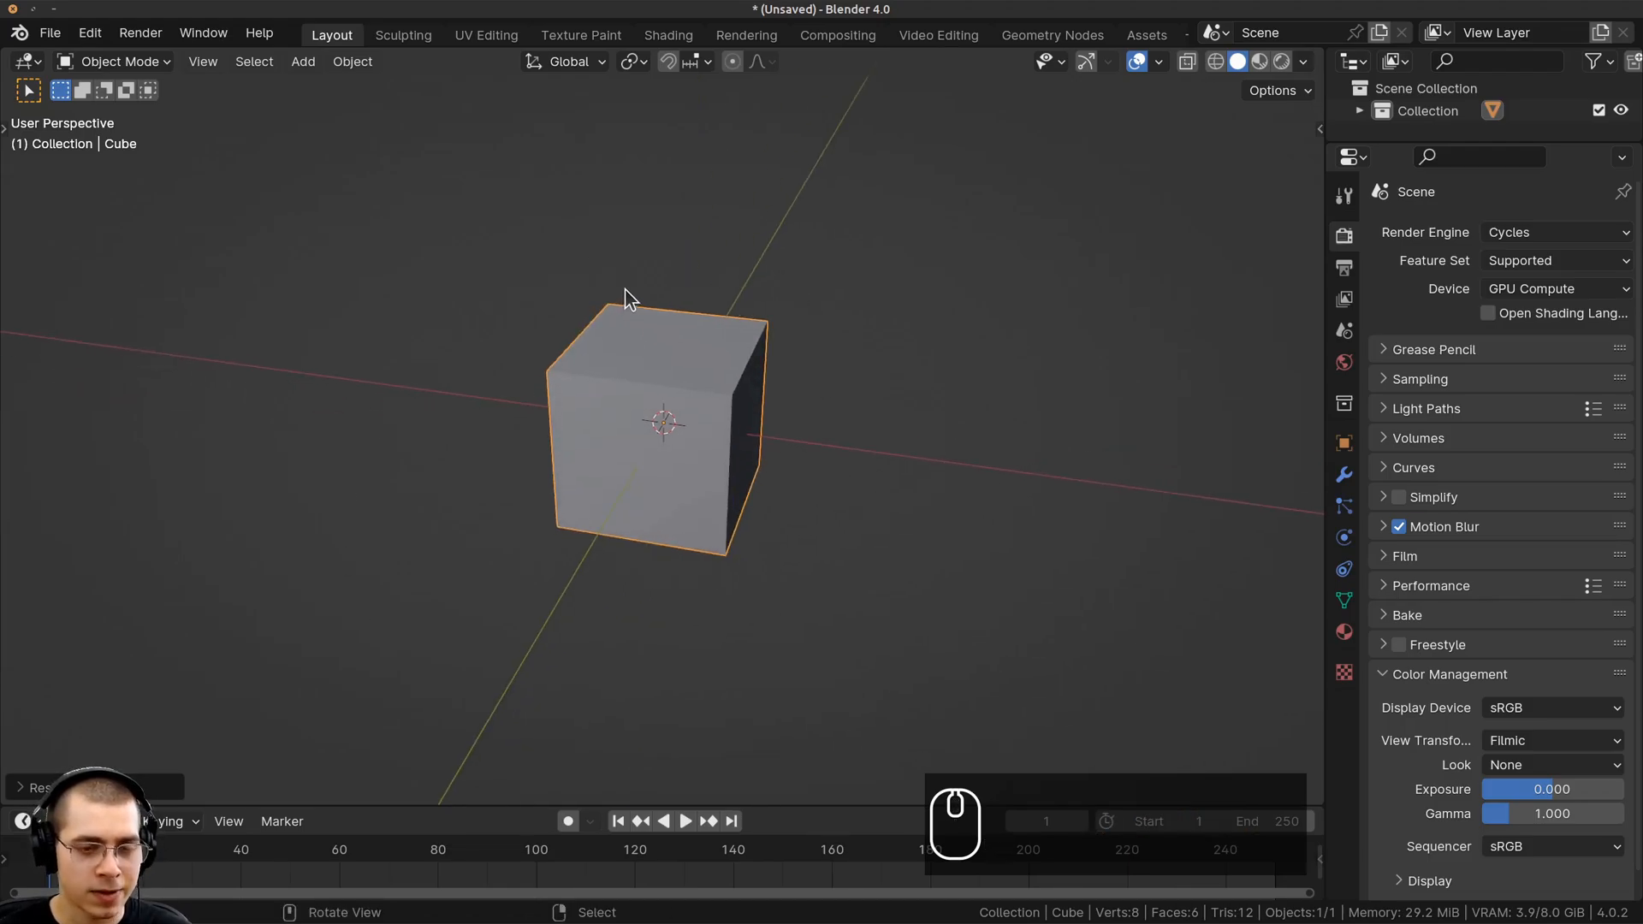
key("ctrl+a")
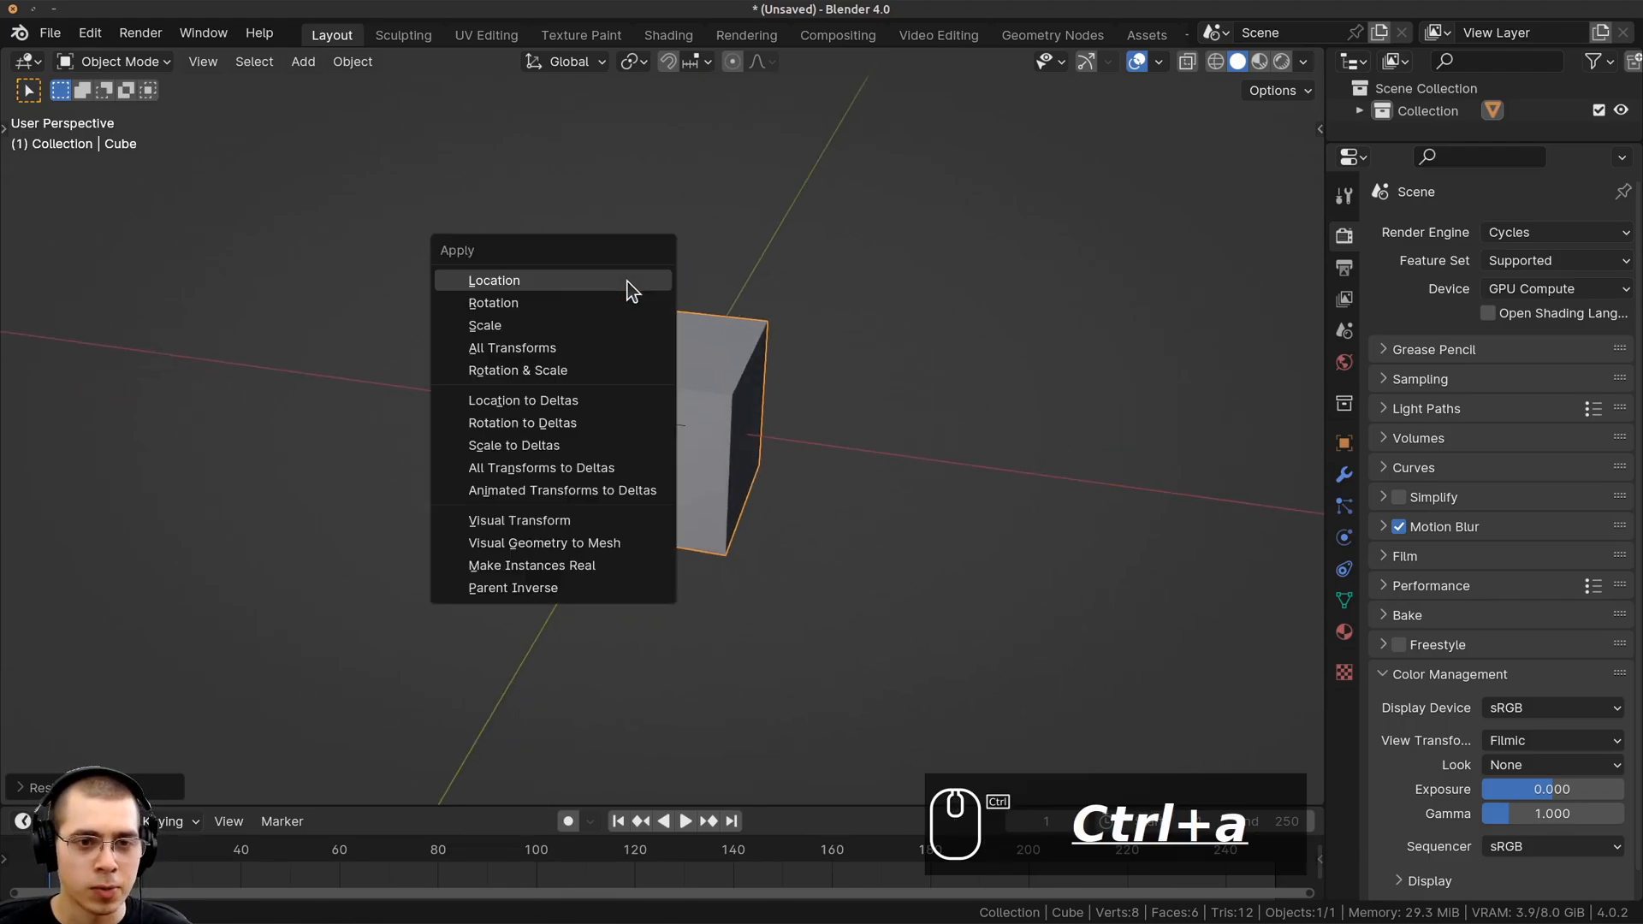
left_click(582, 325)
Stretch the cube's mesh along the X axis in Edit Mode to about twice its length
middle_click_drag(587, 326, 843, 414)
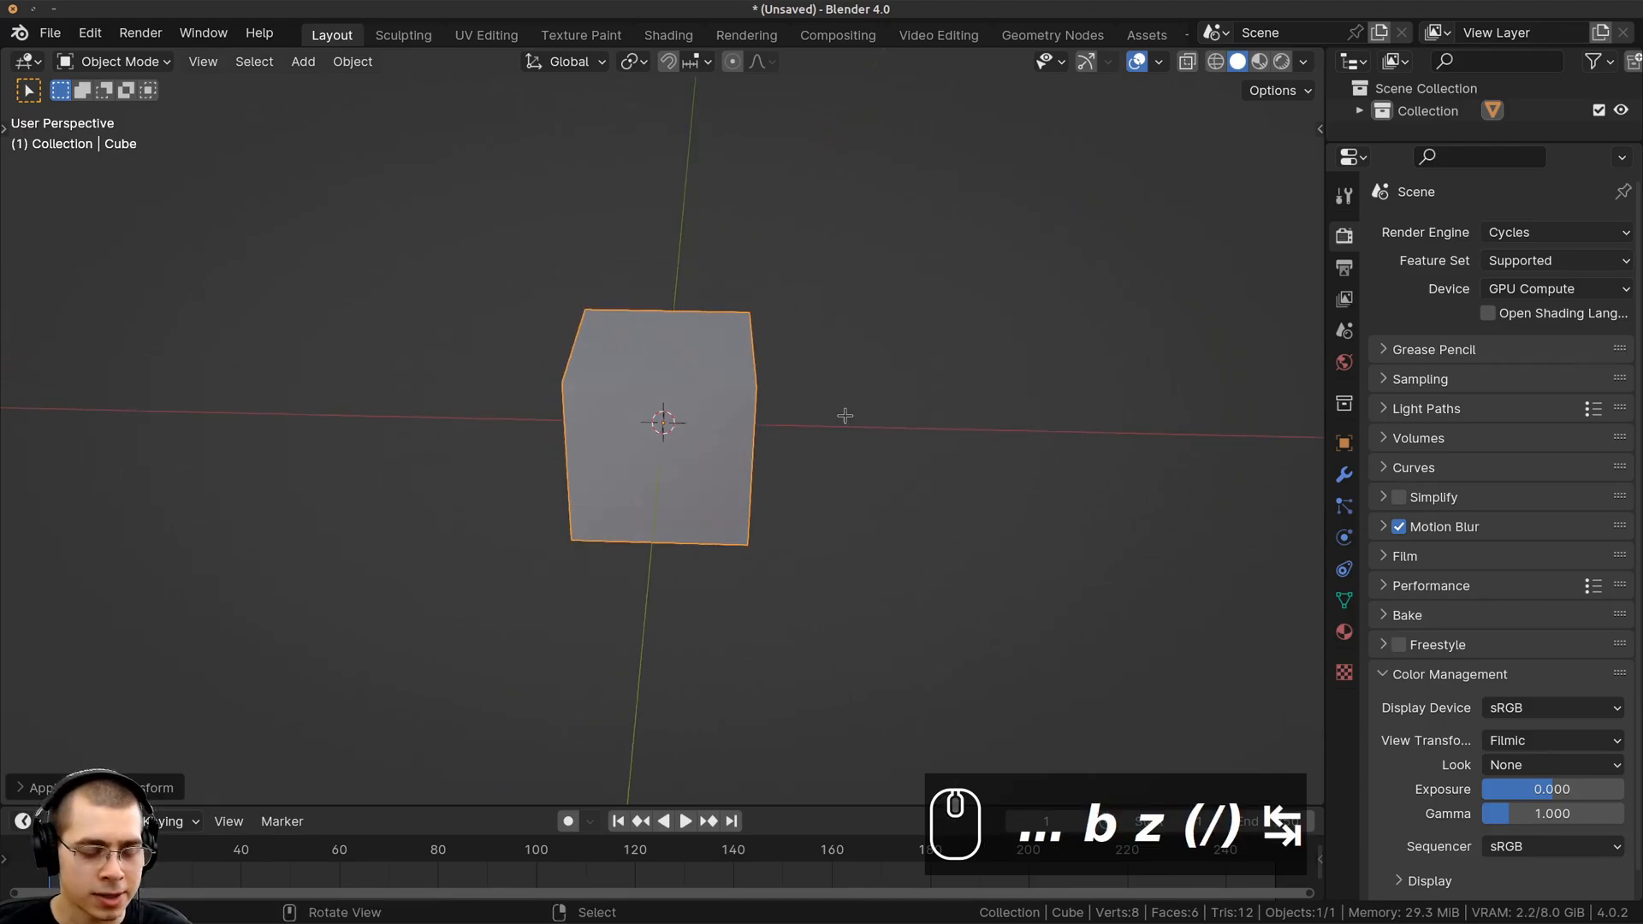
key("Tab")
key("s")
key("x")
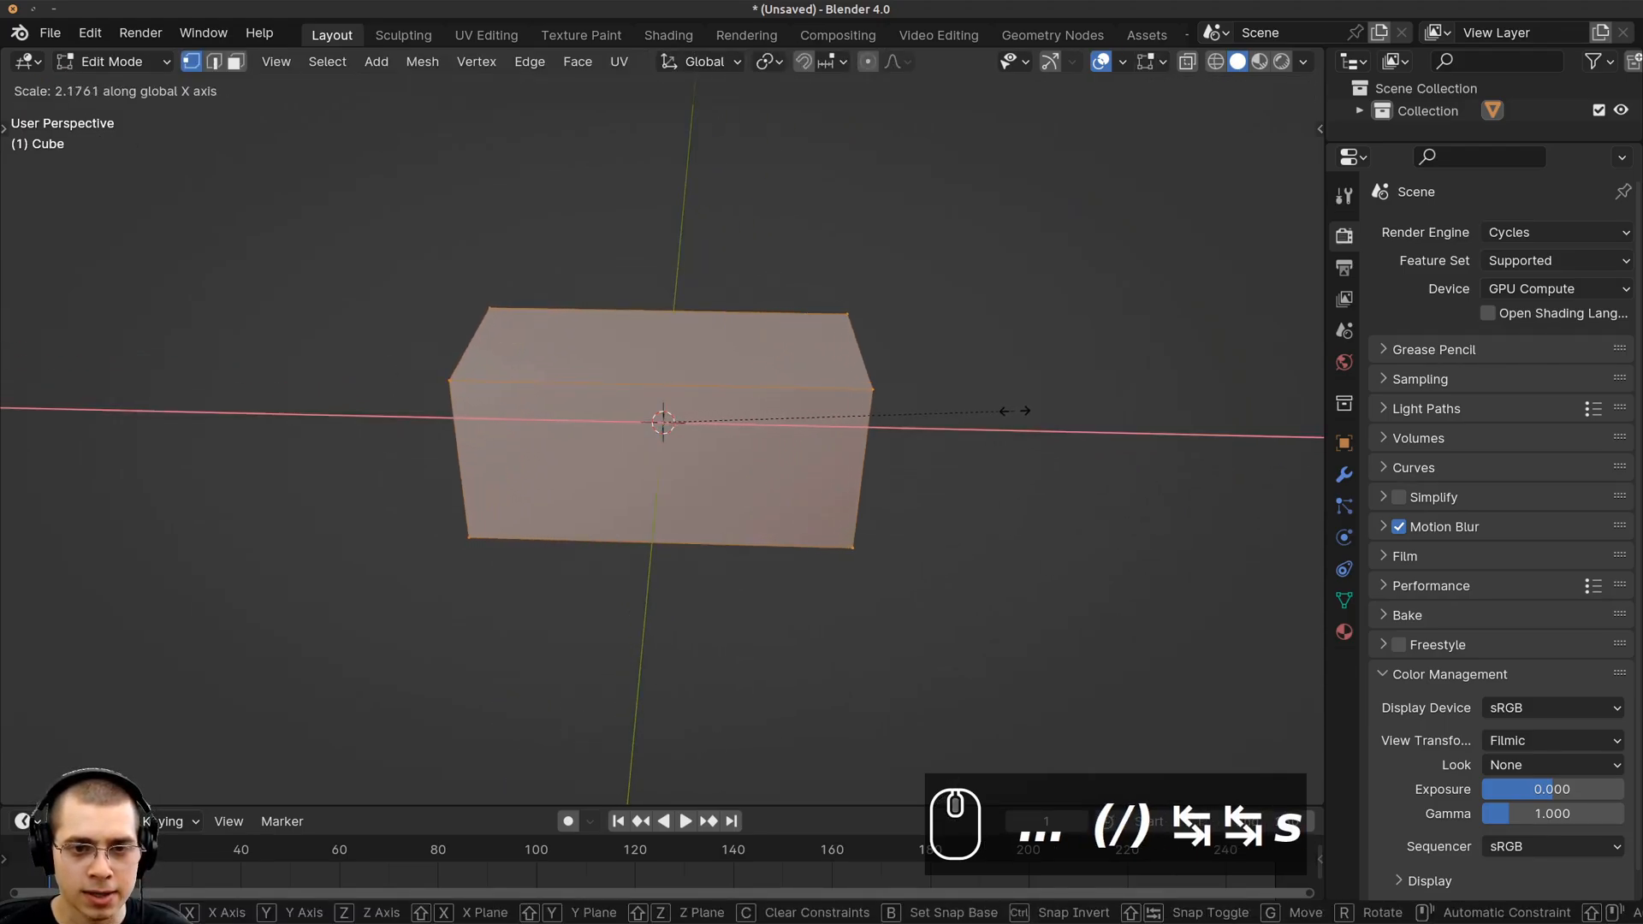
left_click(985, 406)
key("s")
key("x")
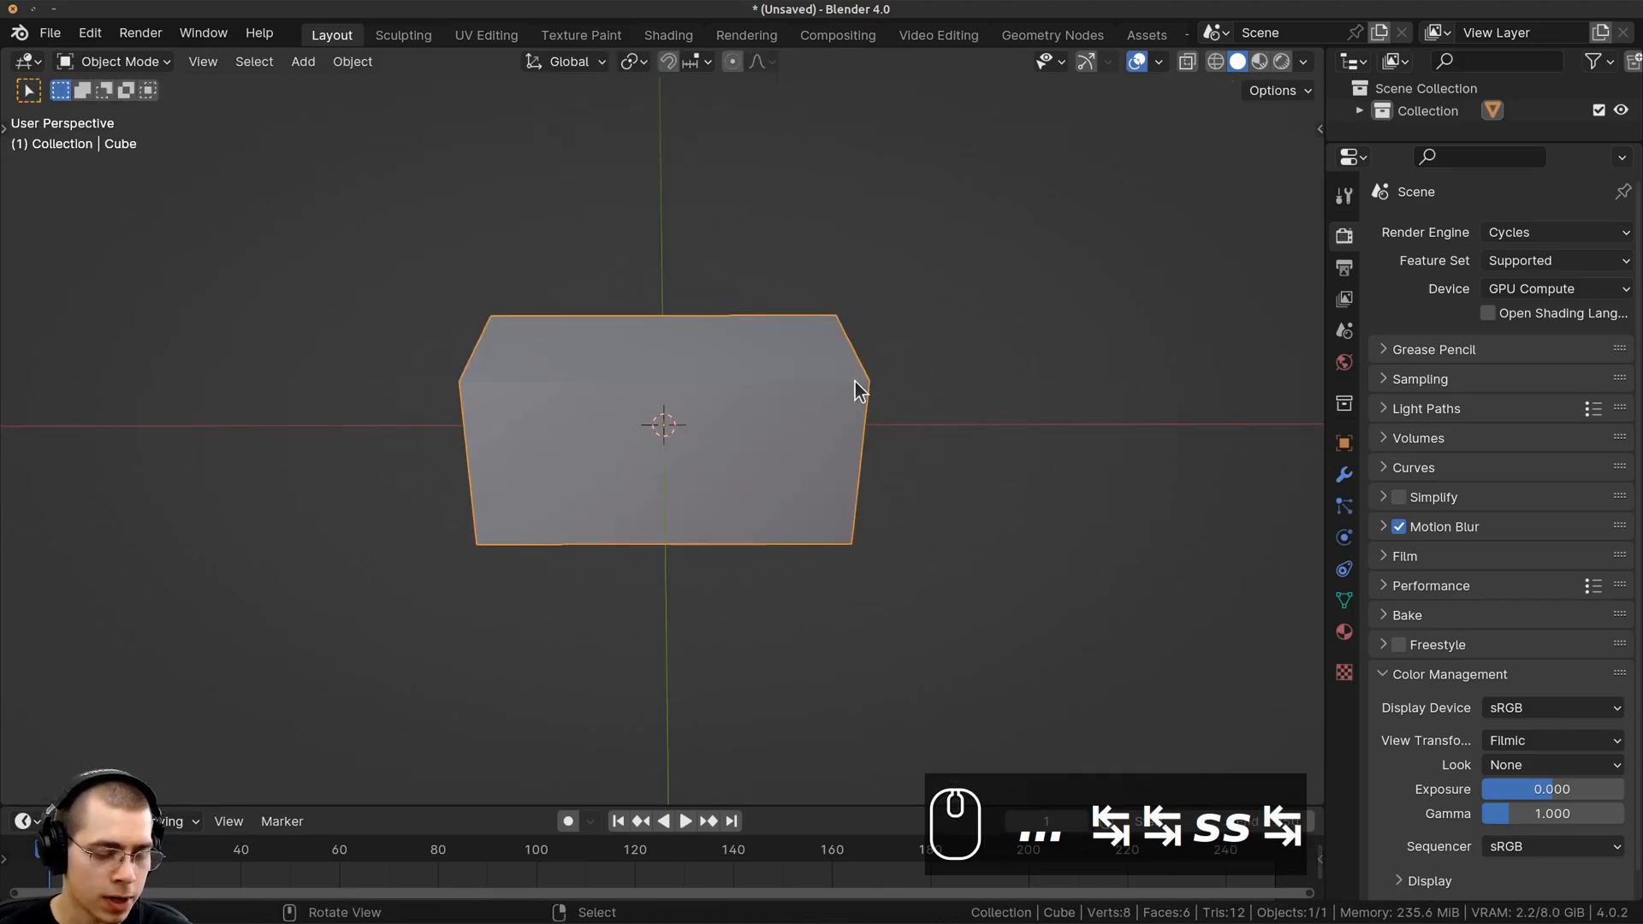
Add a level 2 Subdivision modifier to the stretched cube, show its settings in a wider area, and shade the object smooth
key("ctrl+2")
left_click(1340, 479)
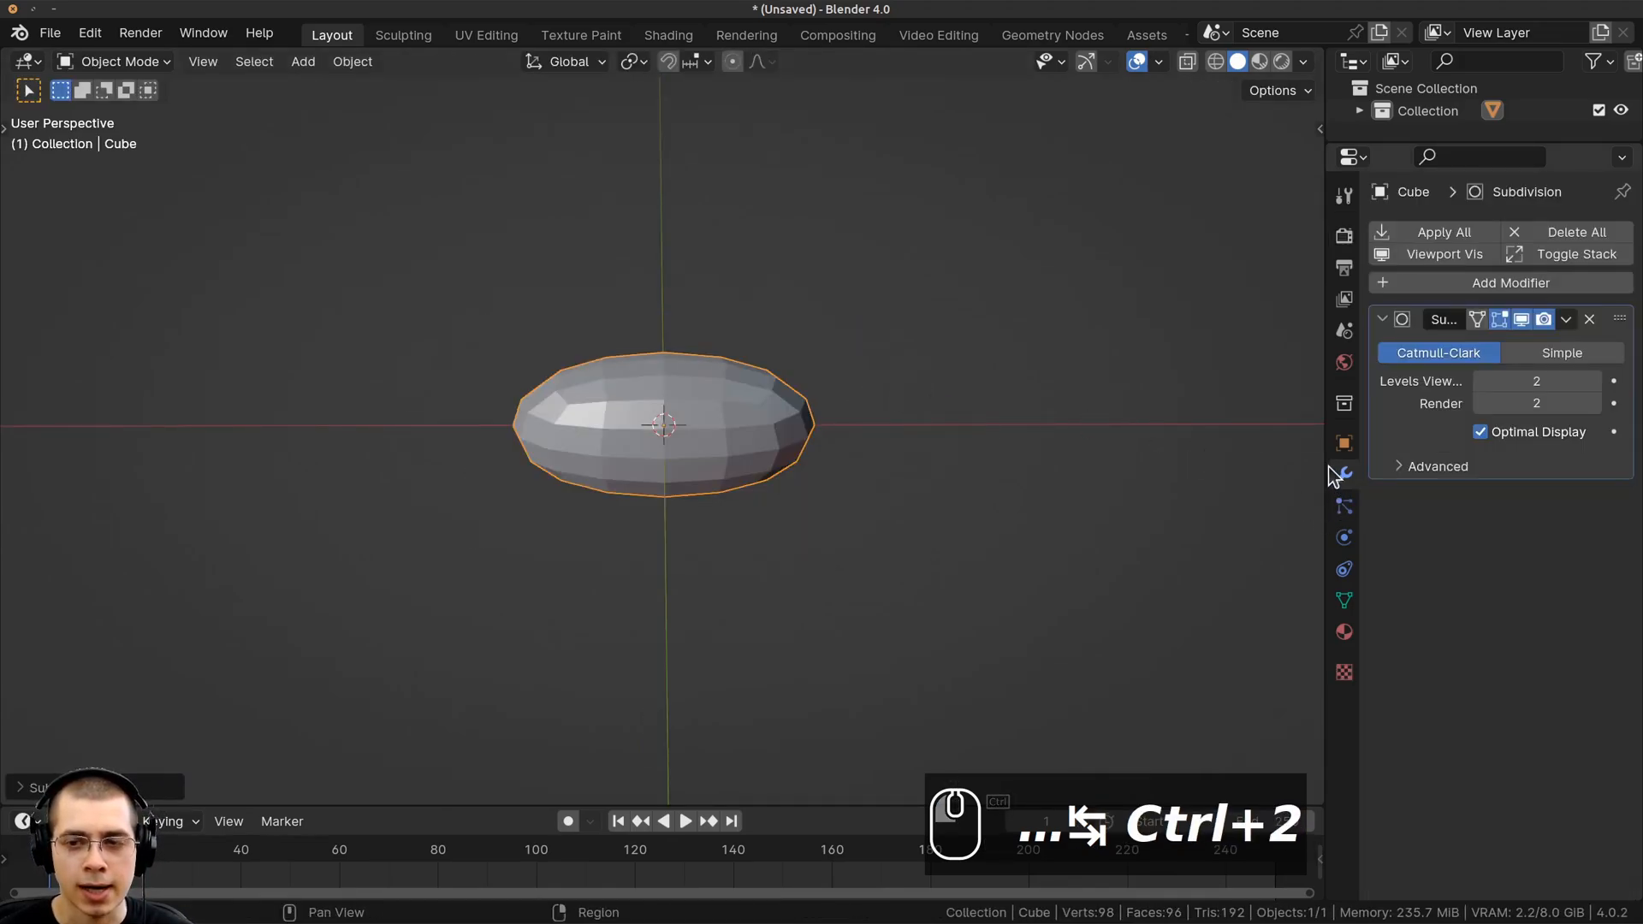
left_click_drag(1325, 469, 1192, 451)
middle_click_drag(605, 355, 587, 407)
right_click(616, 324)
left_click(518, 324)
scroll(590, 385, "up", 1)
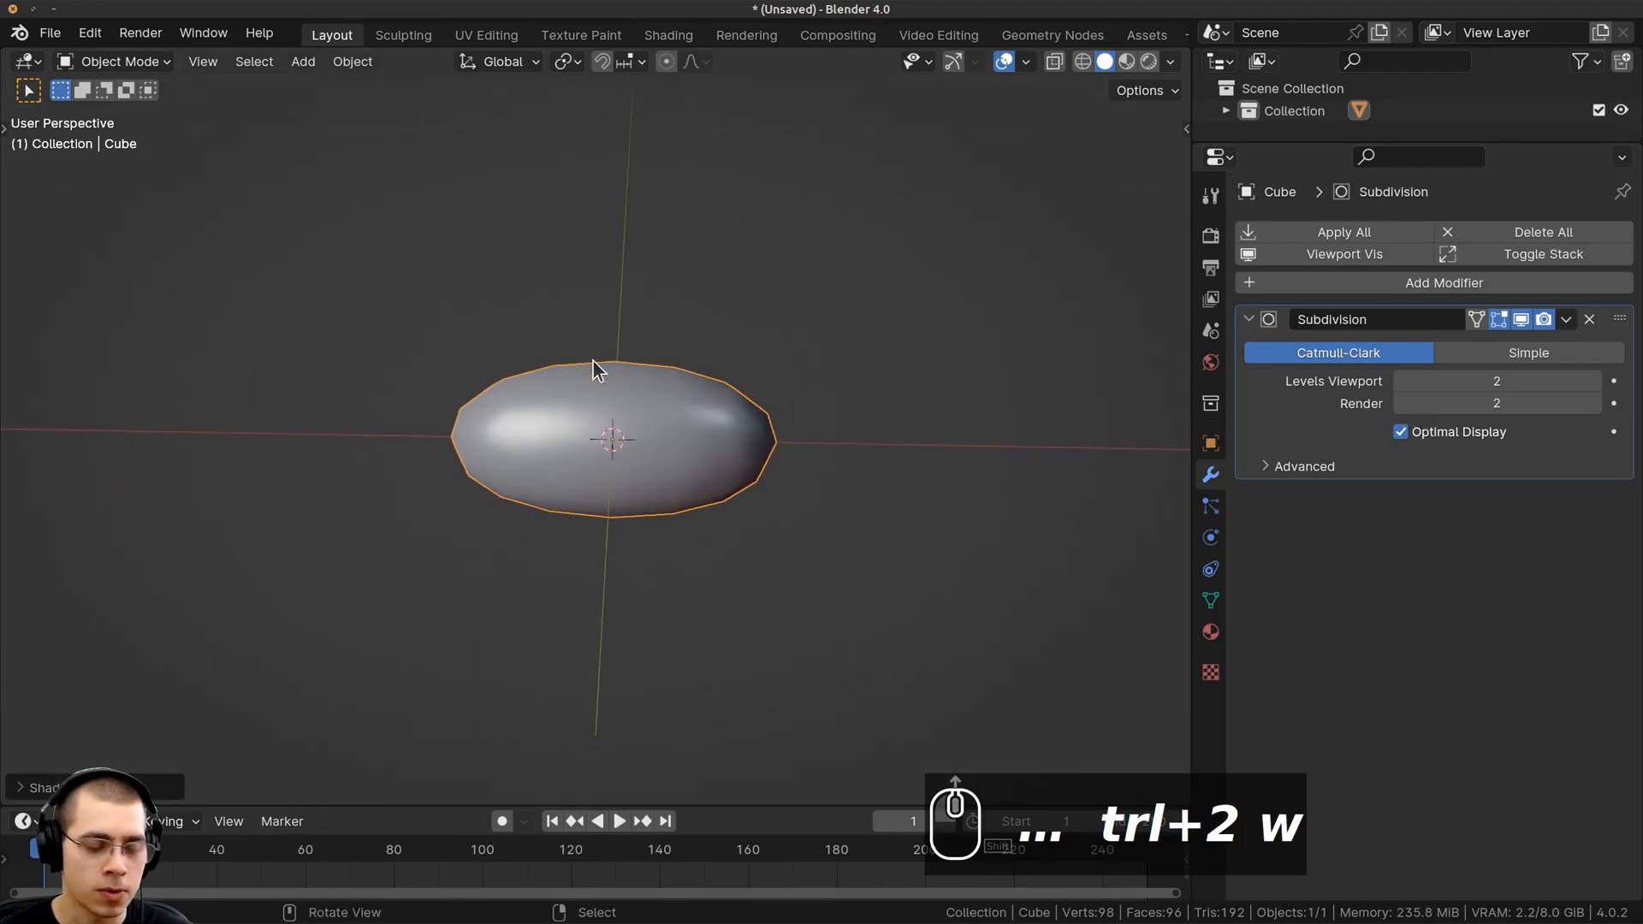
Add three evenly spaced loop cuts across the length of the stretched cube in Edit Mode
key("Tab")
middle_click_drag(778, 372, 679, 358)
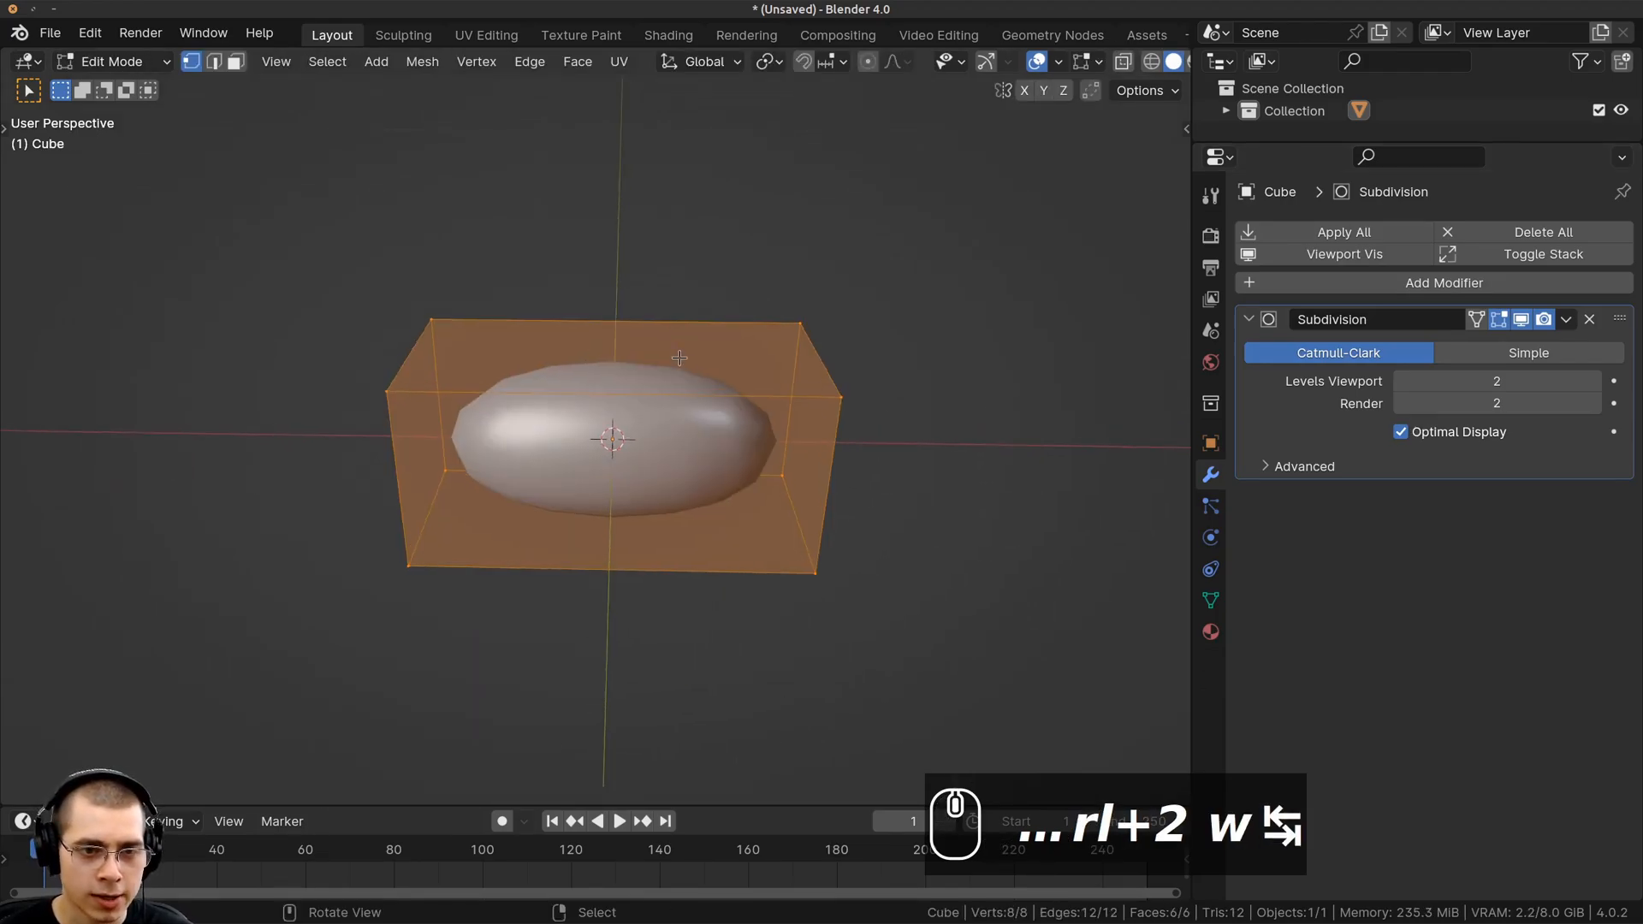
key("ctrl+r")
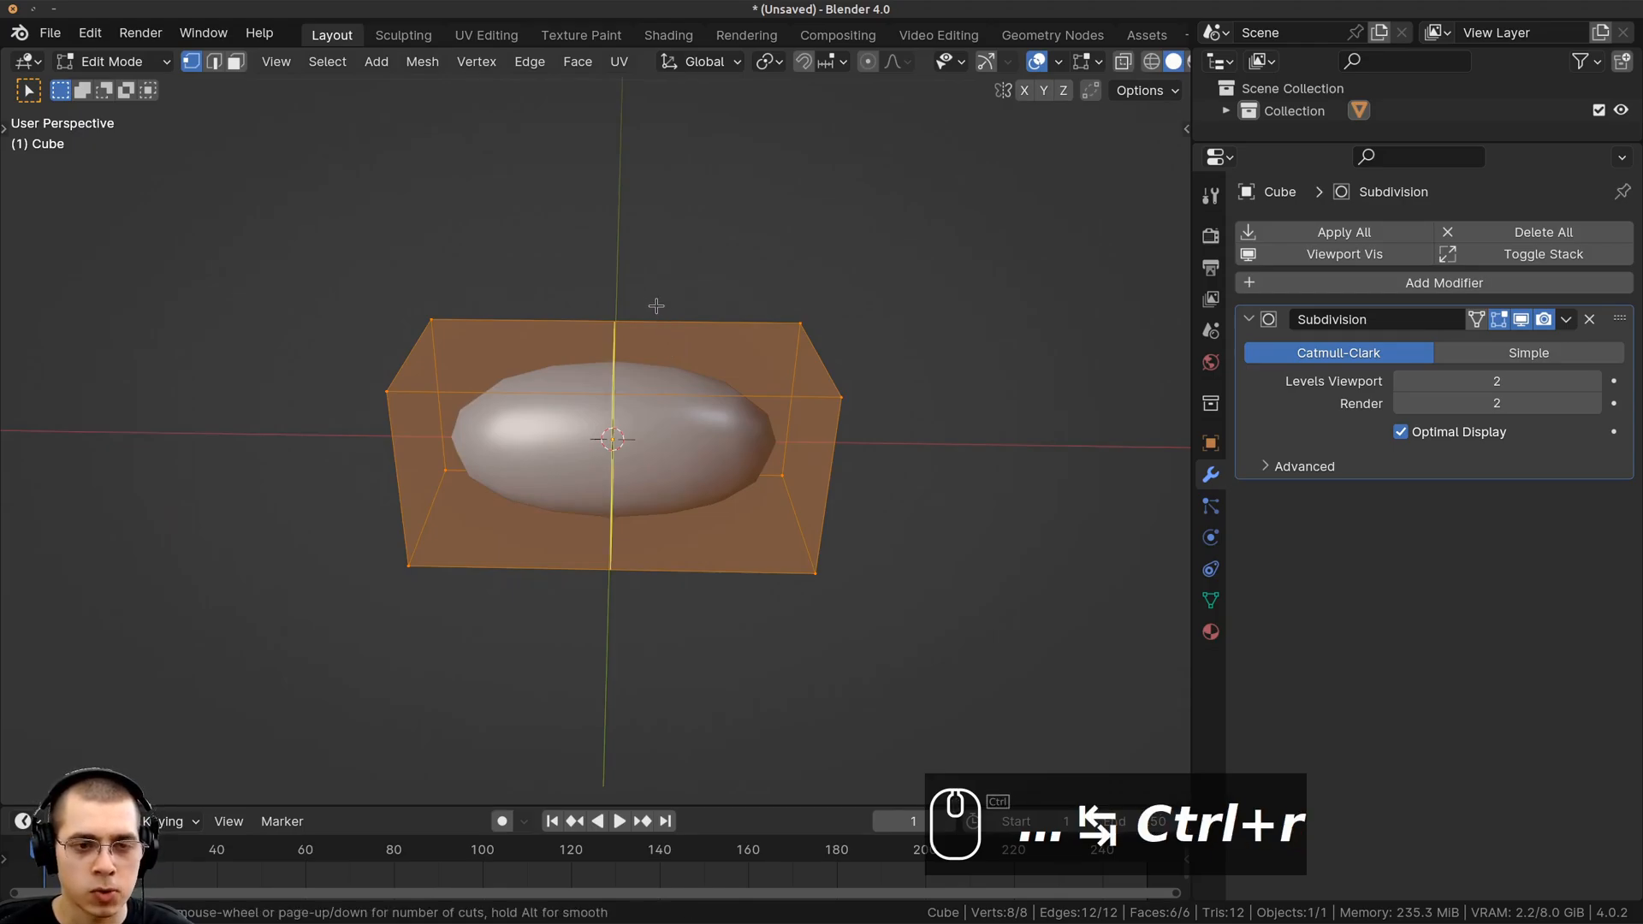
scroll(657, 306, "up", 2)
left_click(657, 306)
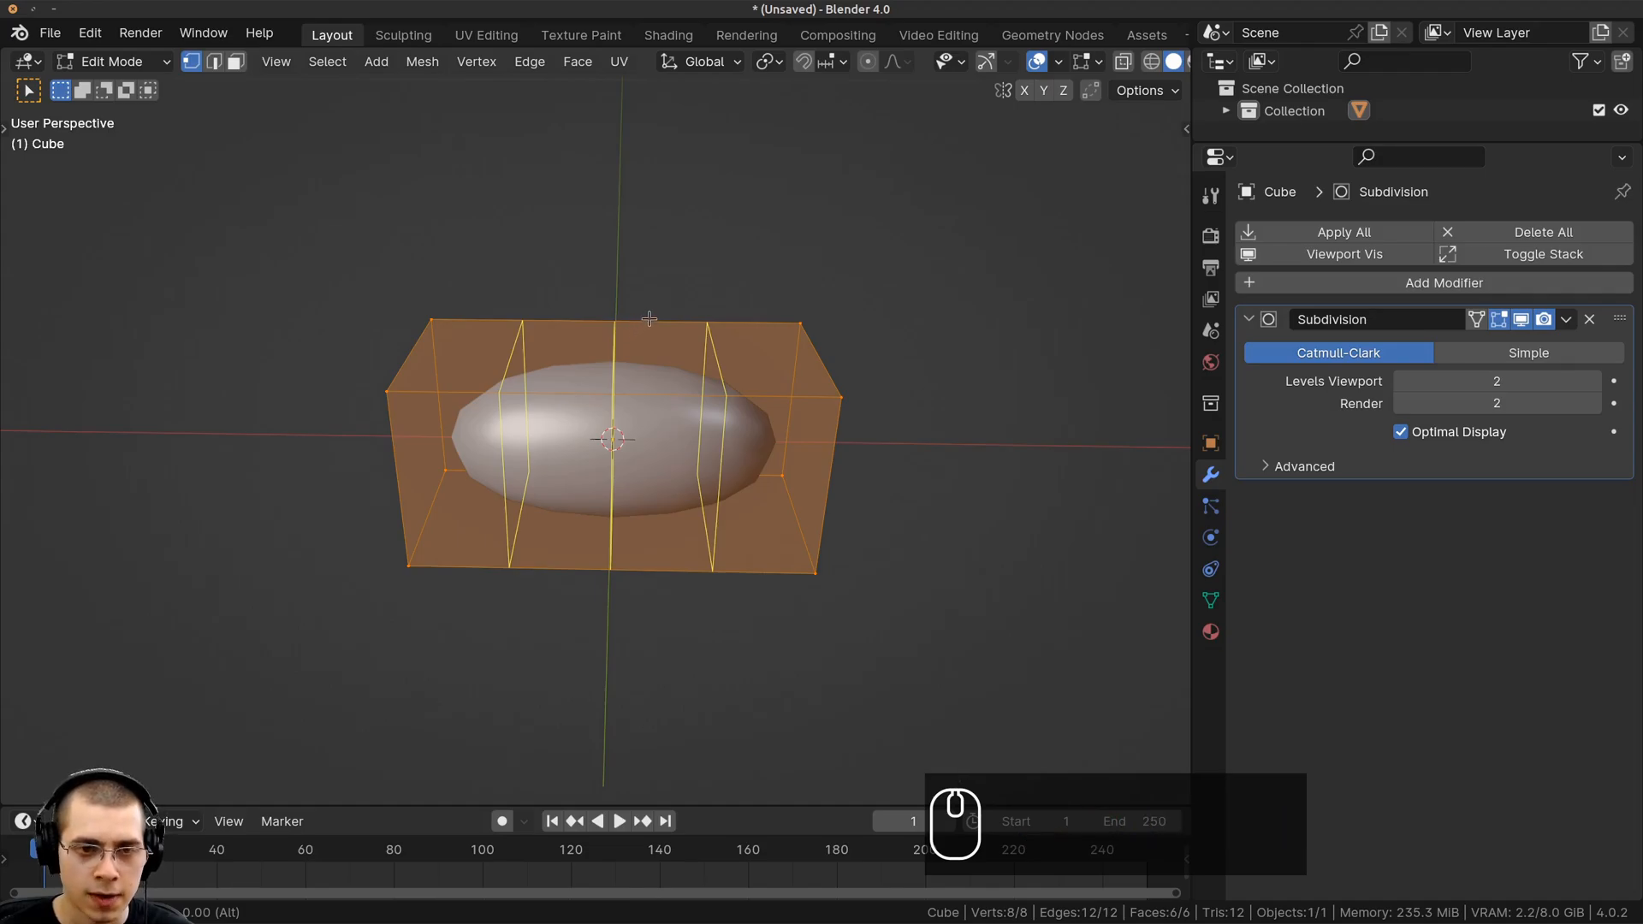
right_click(642, 318)
Add one centred vertical loop cut running lengthwise and scale it to about 1.1 along X to round the ends
middle_click_drag(777, 374, 568, 408)
key("ctrl+r")
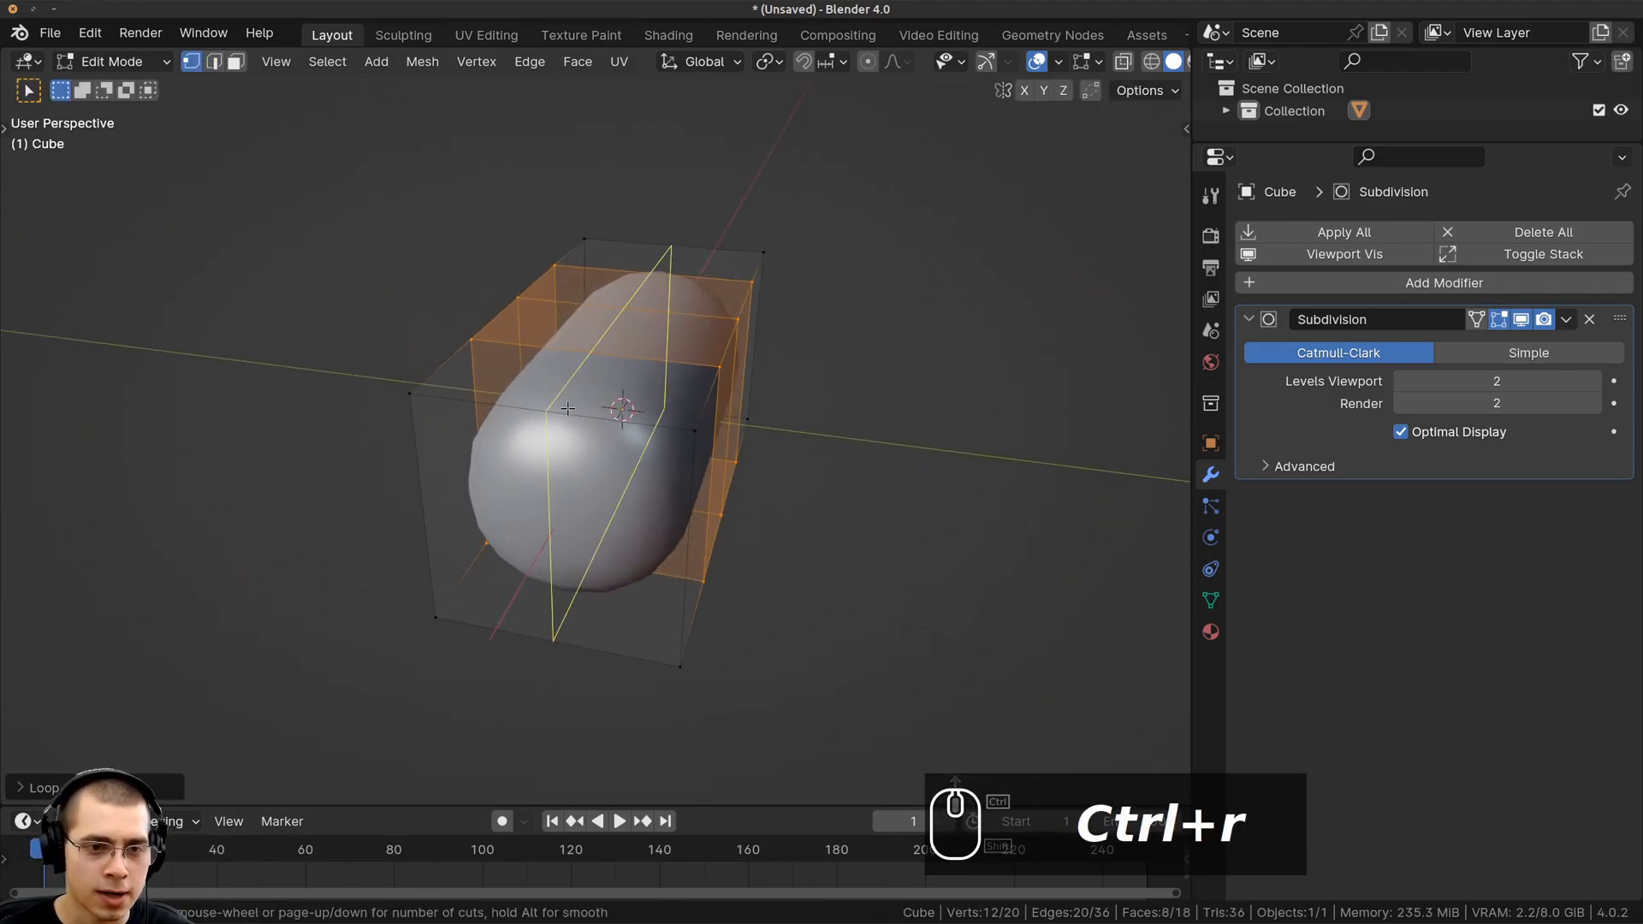
left_click(573, 408)
right_click(606, 402)
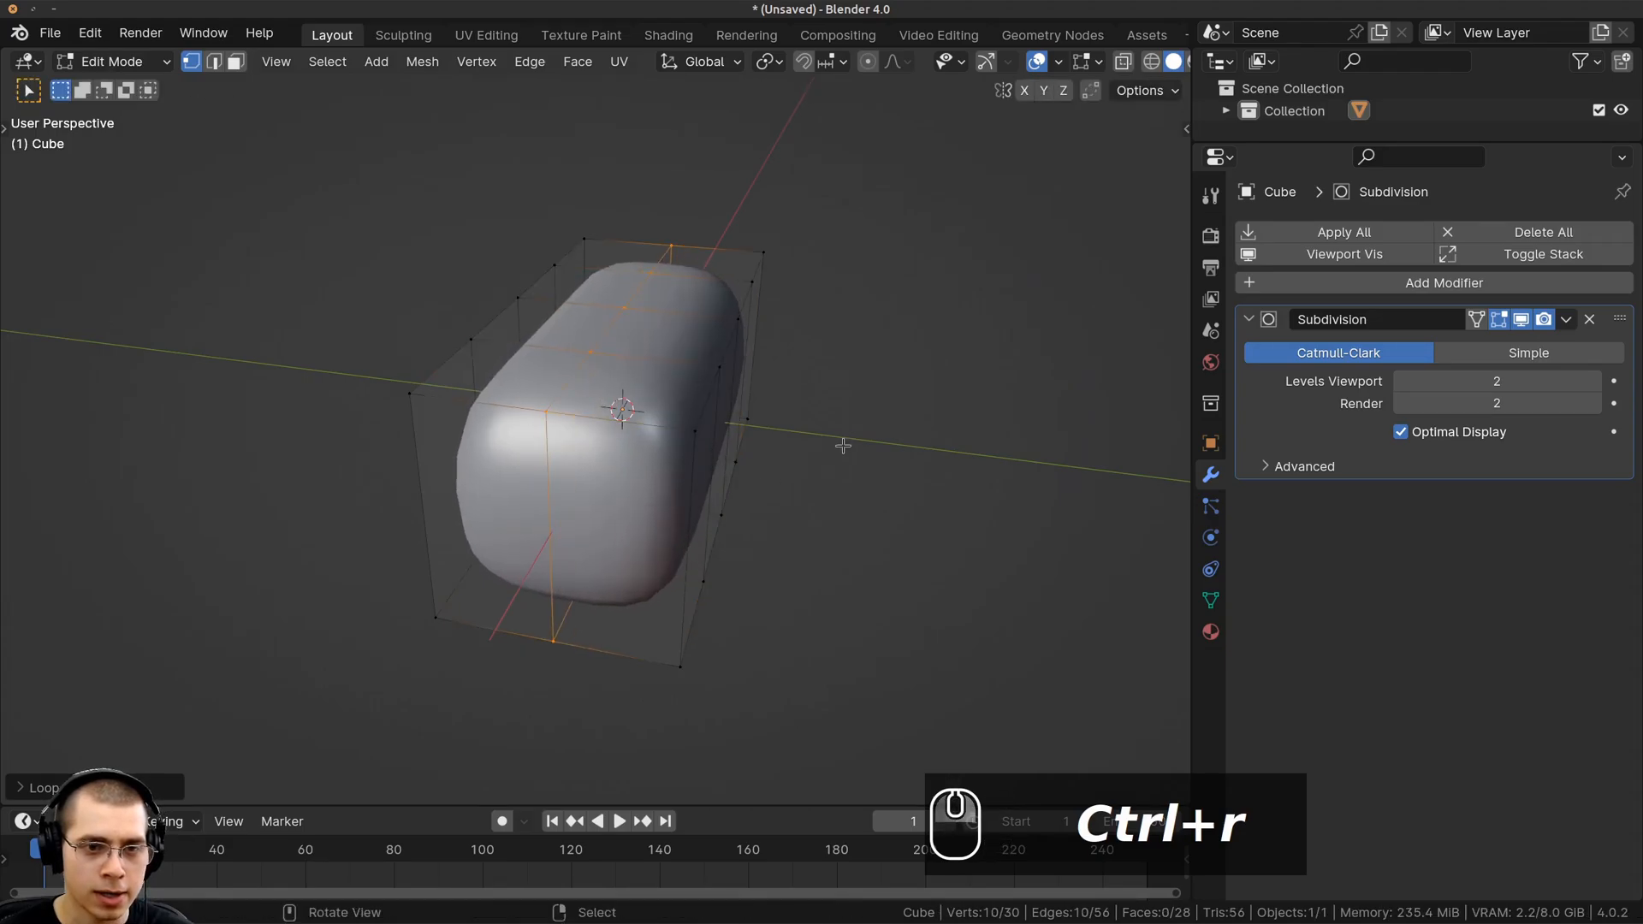
middle_click_drag(847, 444, 663, 472)
key("s")
key("x")
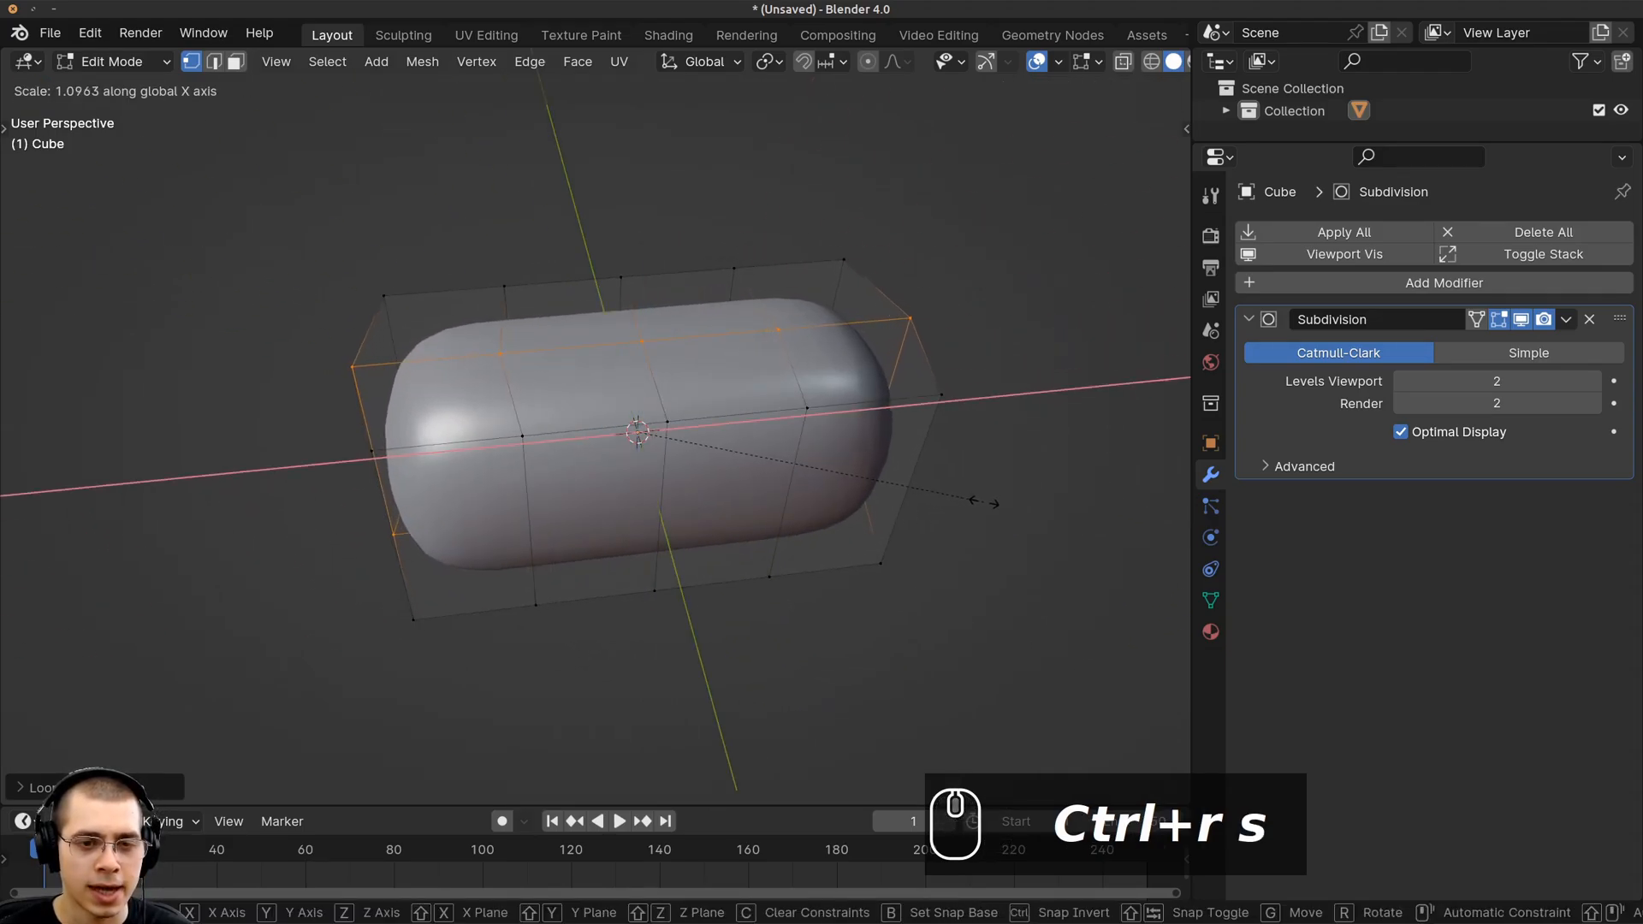
left_click(993, 503)
Flatten the whole mesh by scaling it to about 0.8 along Z
middle_click_drag(982, 494, 924, 356)
key("a")
key("a")
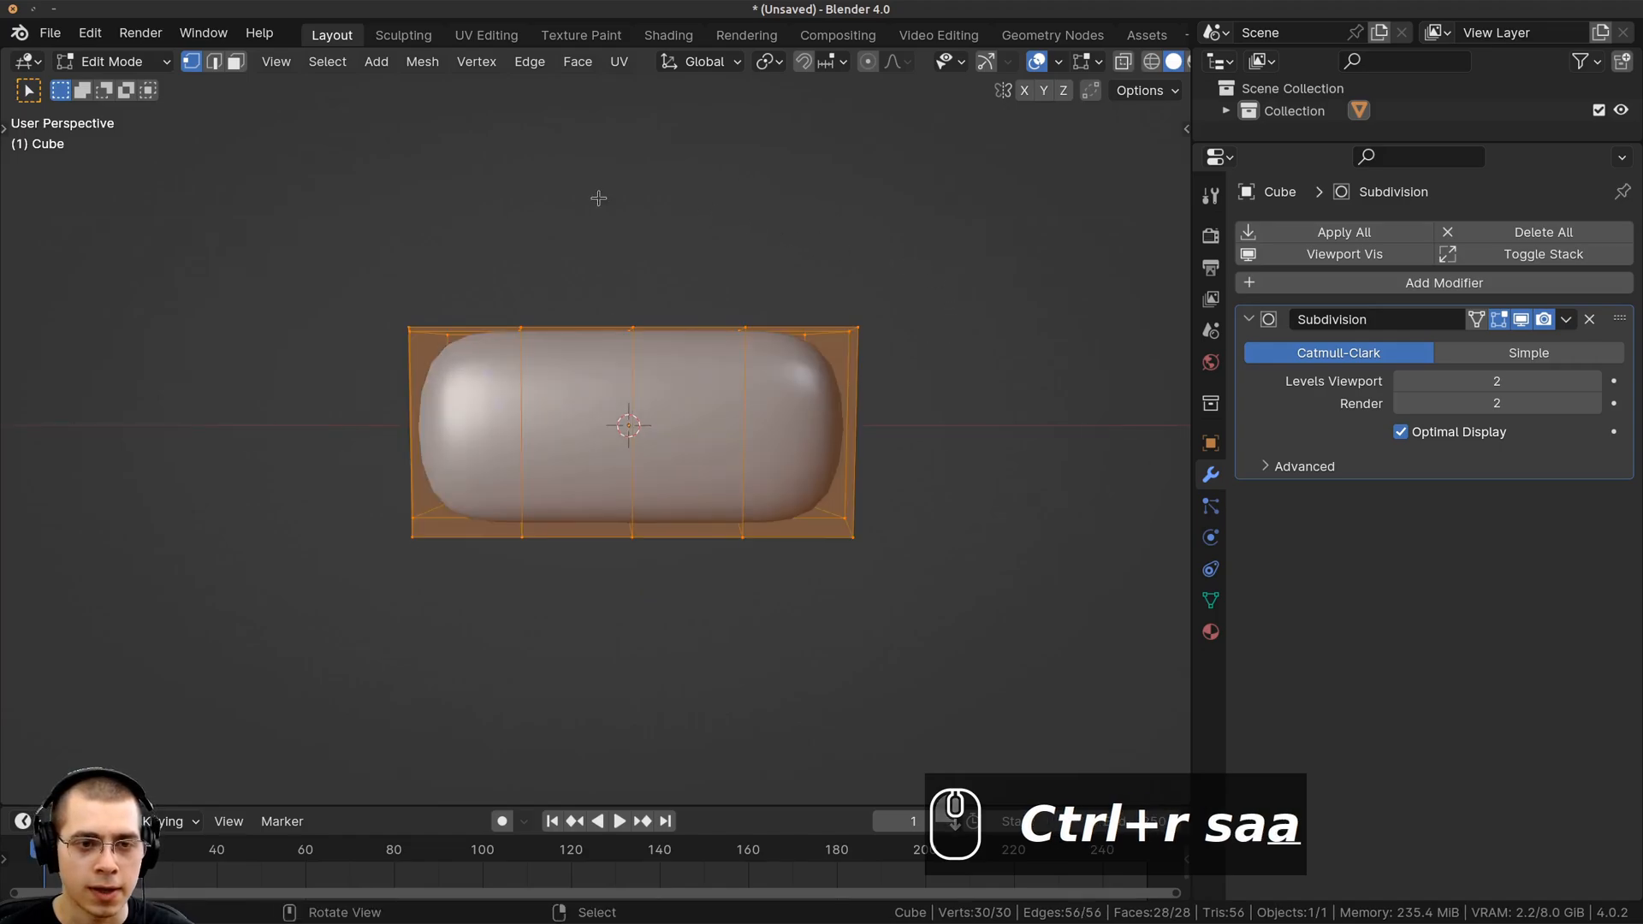
key("s")
key("z")
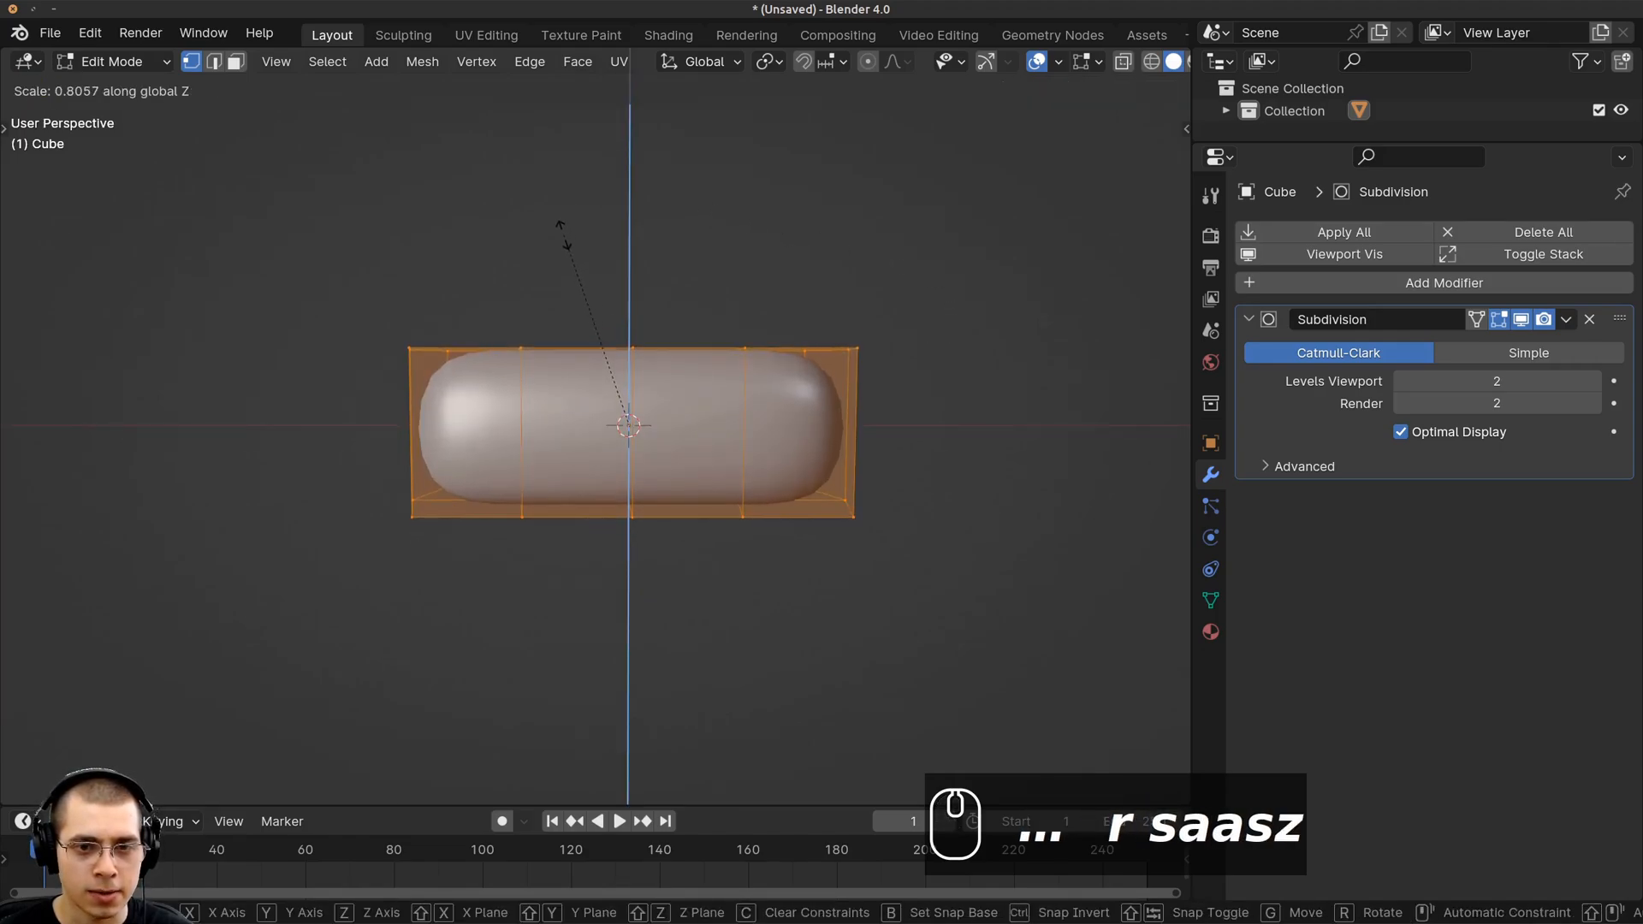
left_click(563, 236)
Scale the whole mesh slightly shorter along the X axis
middle_click_drag(563, 235, 572, 338)
key("s")
middle_click(1134, 338)
left_click(1106, 345)
middle_click_drag(1106, 345, 1180, 342)
Add one horizontal loop cut around the sides of the mesh at mid-height
key("ctrl+r")
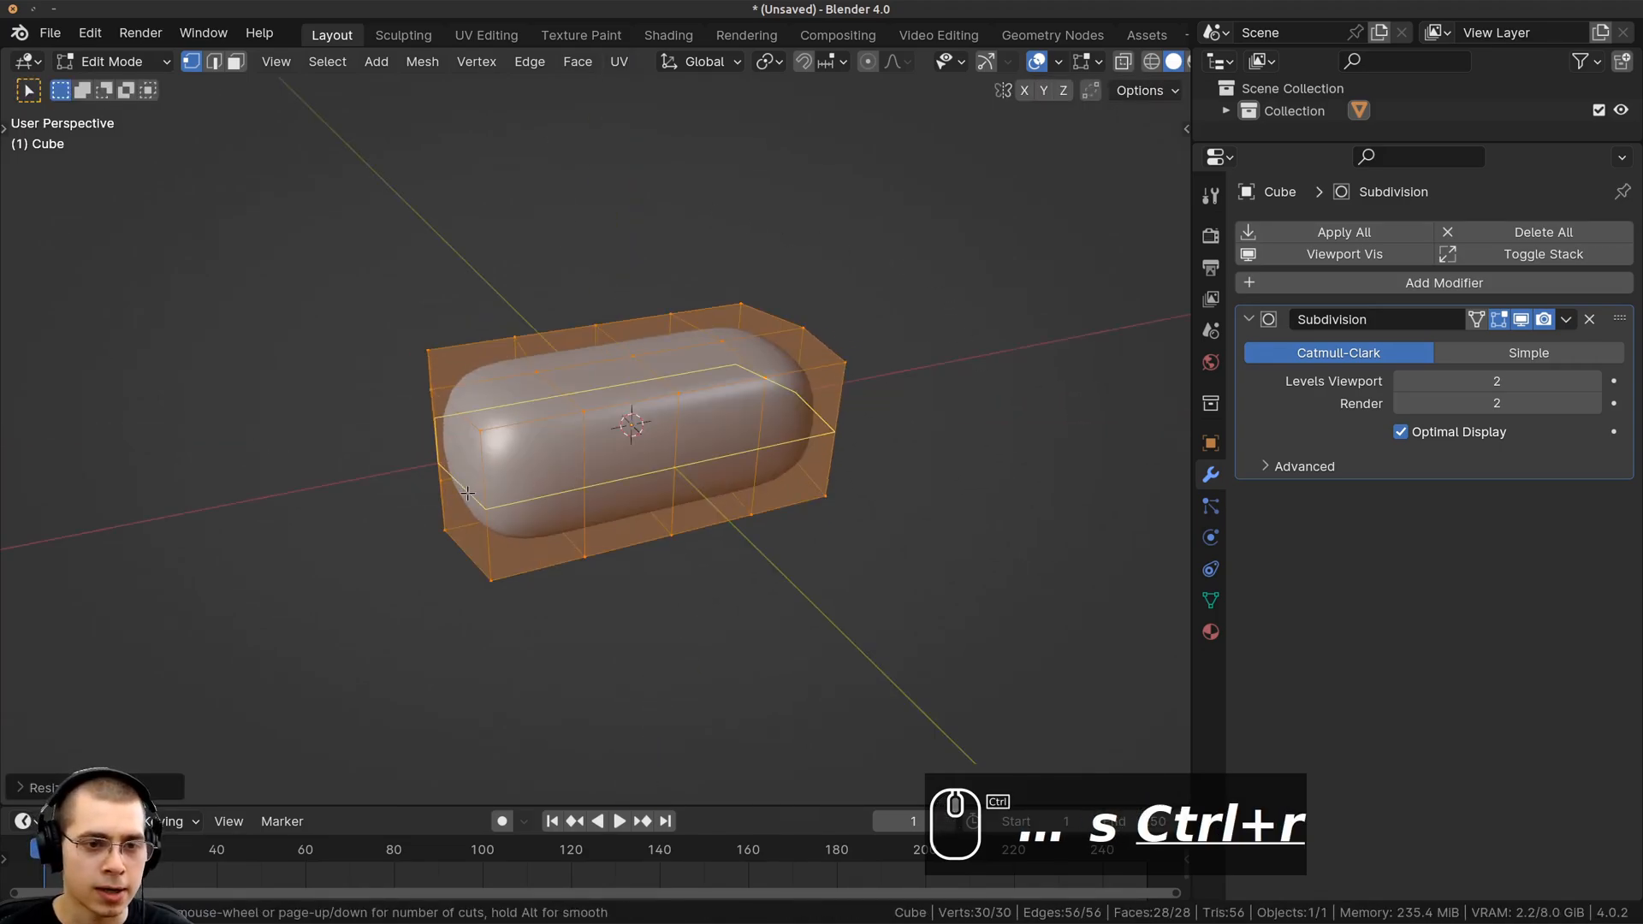
middle_click_drag(492, 493, 472, 456)
left_click(478, 471)
left_click(477, 472)
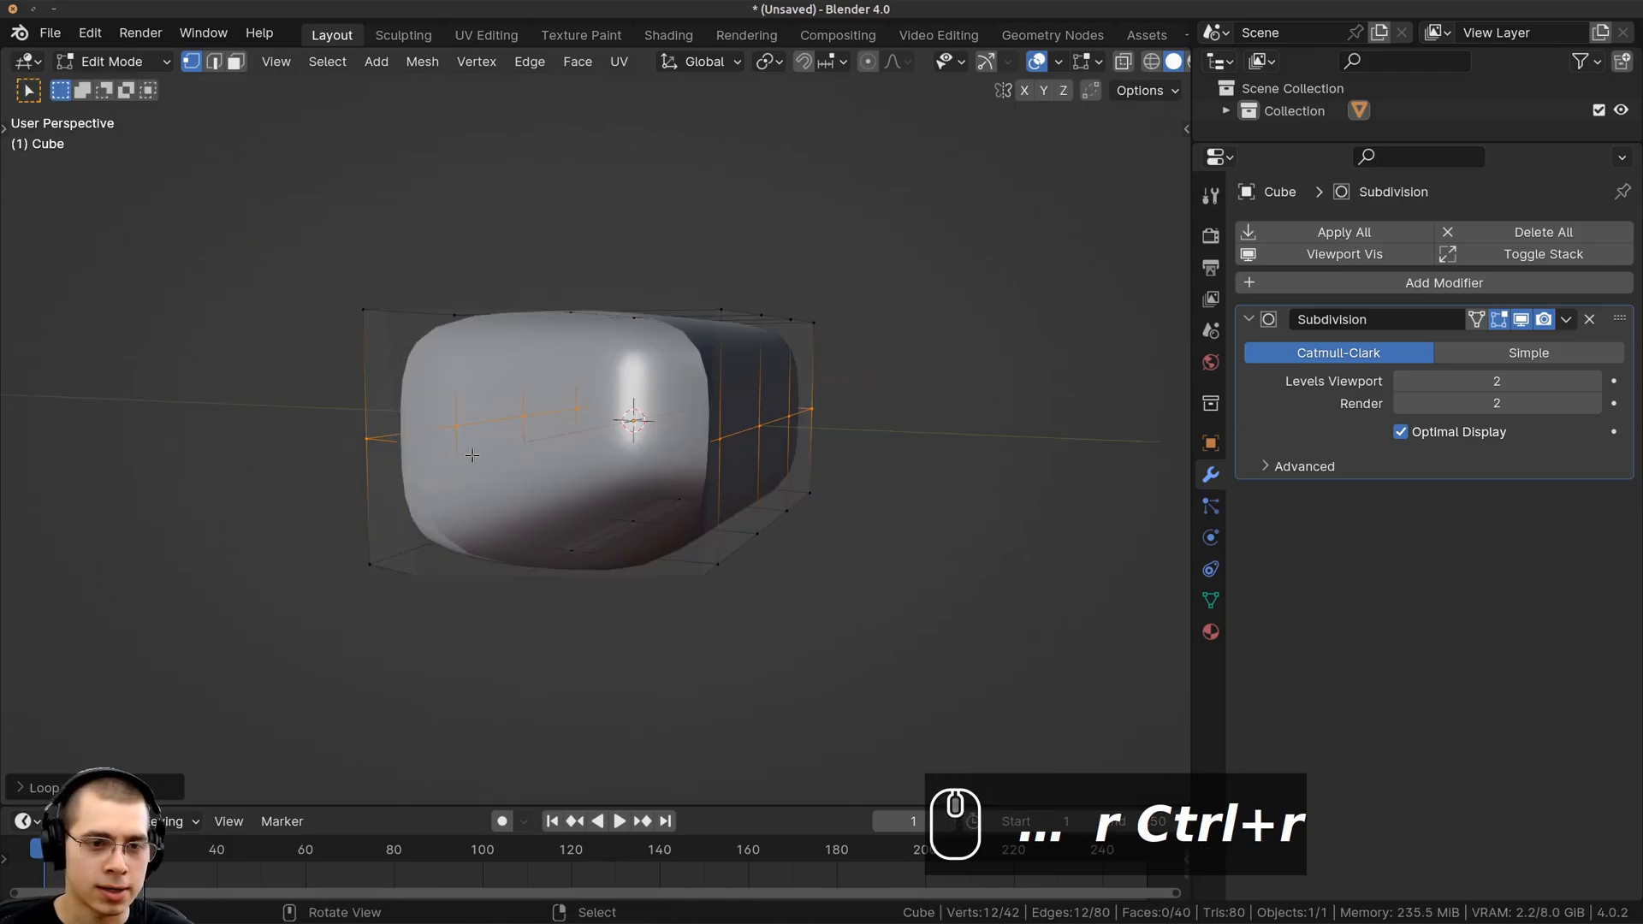
Push the centre vertices of both end faces outward by scaling them about 1.09 along X and fine-tuning their spacing
scroll(472, 455, "down", 2)
middle_click_drag(590, 453, 858, 459)
left_click(838, 436, "shift")
key("s")
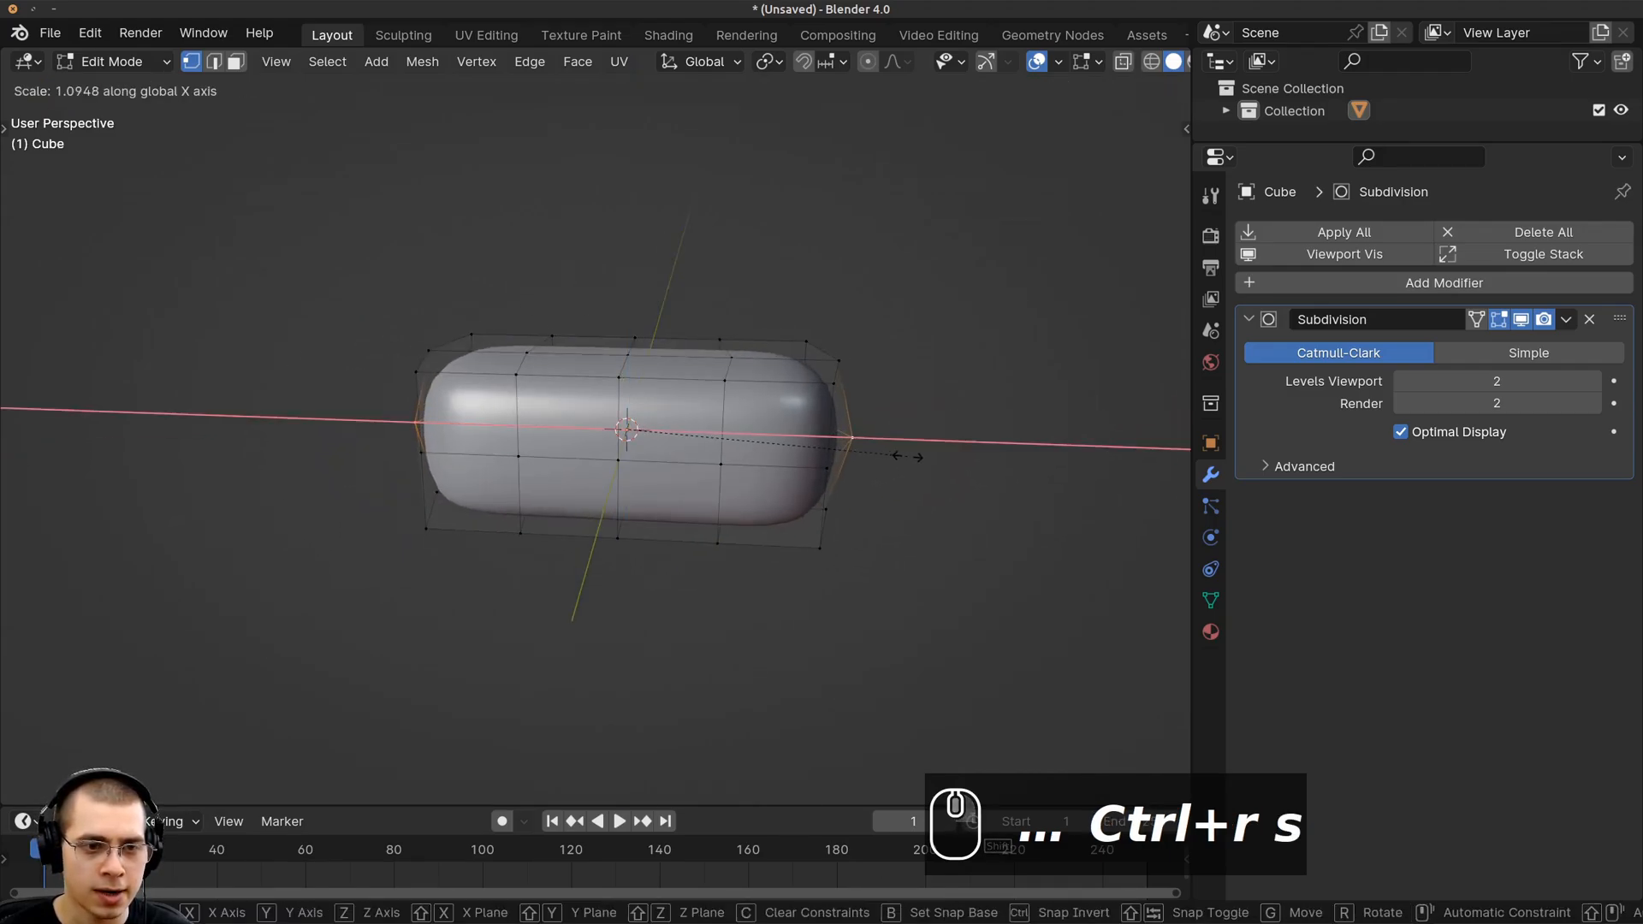
left_click(928, 454)
key("s")
left_click(867, 385)
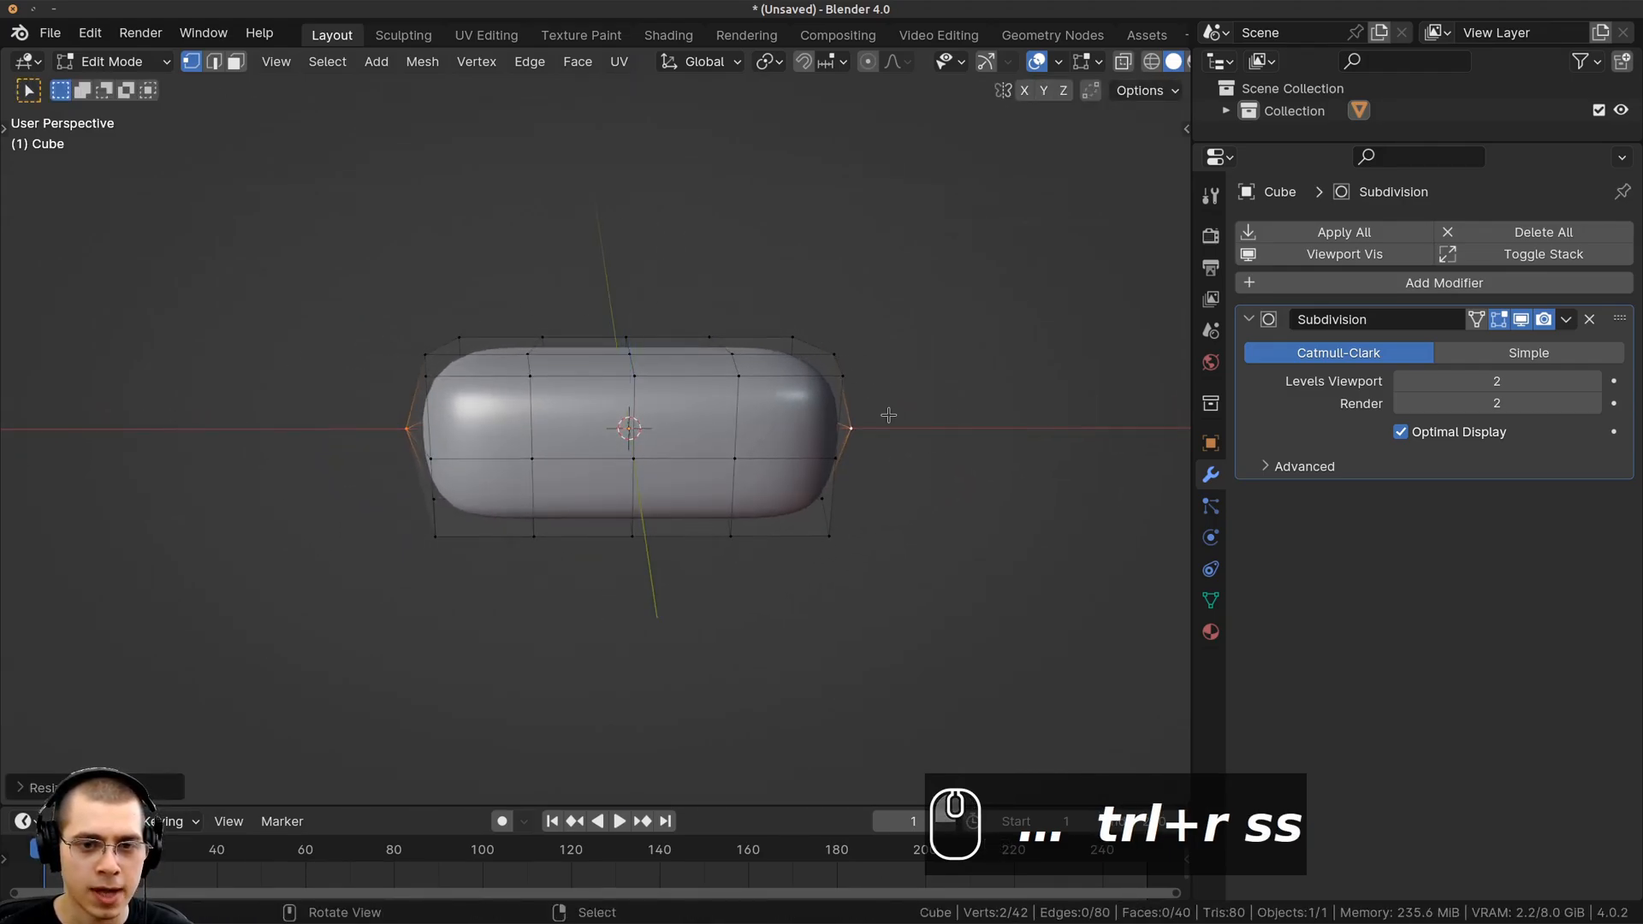
key("s")
left_click(887, 415)
Select the entire mesh and shorten it slightly along its length
key("a")
key("a")
key("s")
middle_click(890, 412)
left_click(873, 411)
scroll(669, 721, "up", 3)
middle_click_drag(869, 420, 660, 494)
scroll(652, 463, "down", 3)
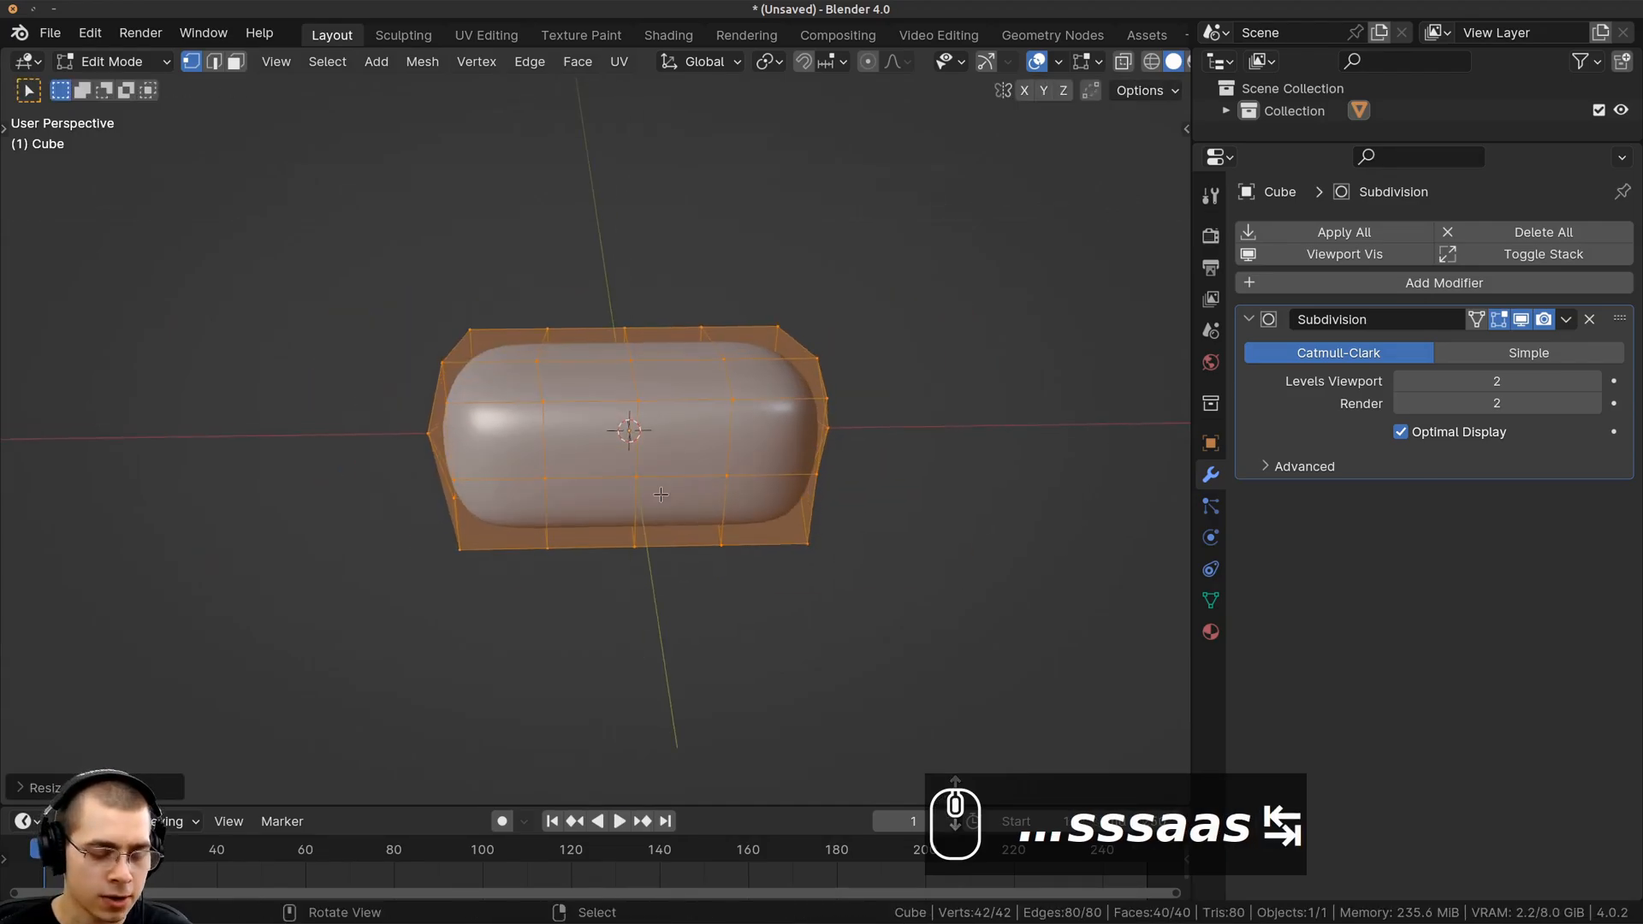
Pinch the middle edge loop slightly inward by scaling it down, and check the resulting shape in Object Mode
left_click(634, 442, "alt")
key("s")
left_click(1013, 453)
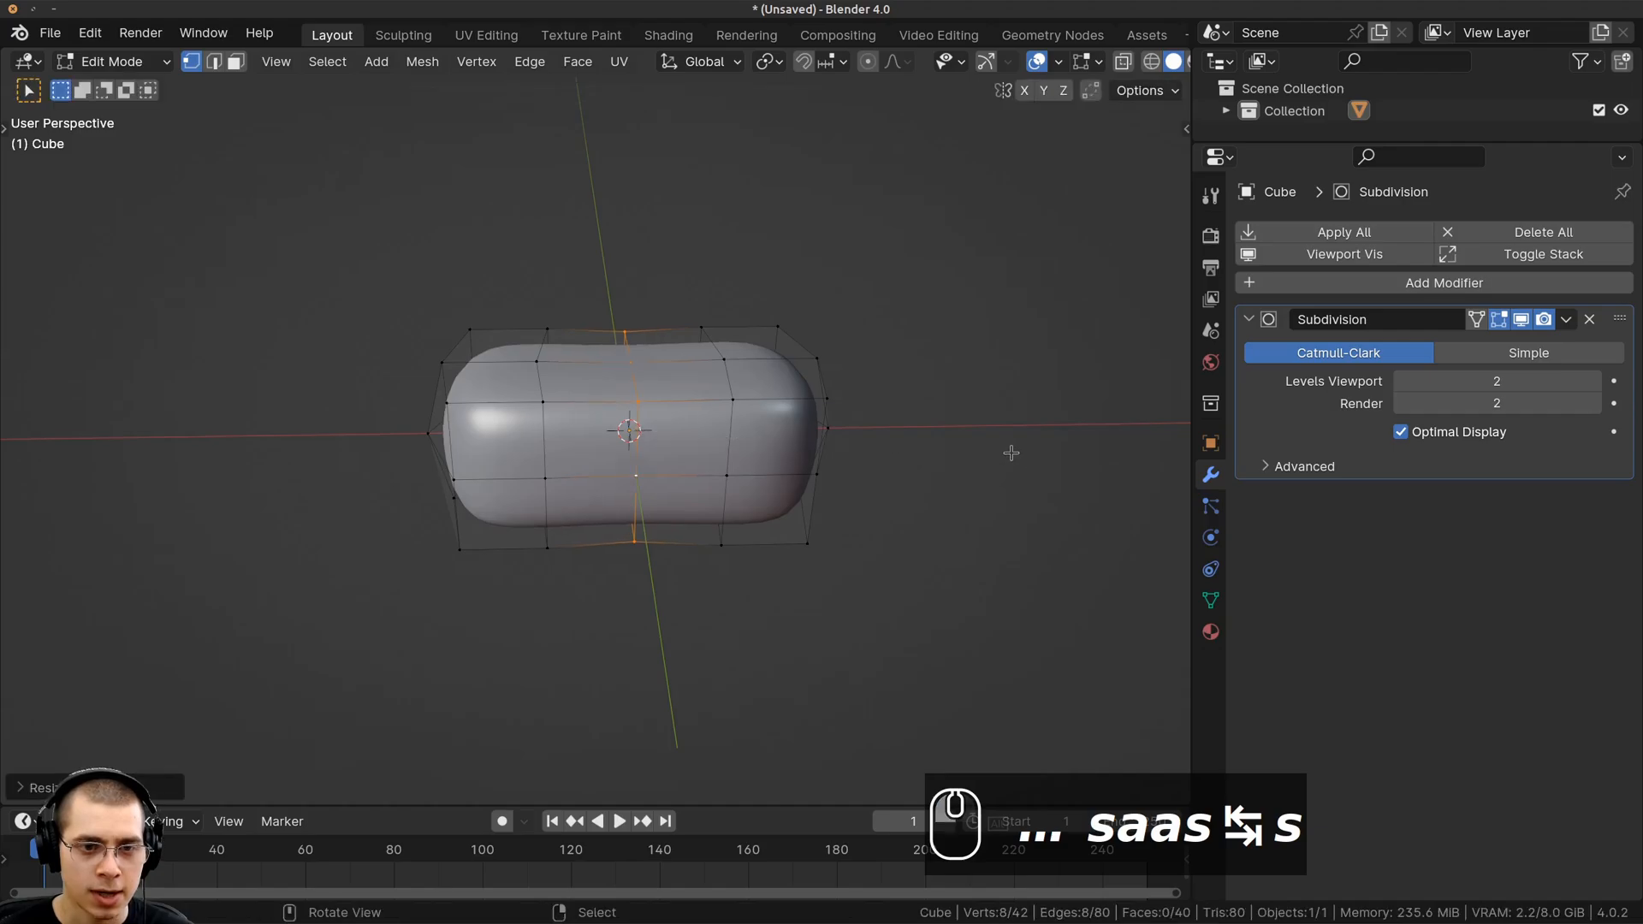
middle_click_drag(1011, 451, 1003, 367)
key("s")
left_click(984, 369)
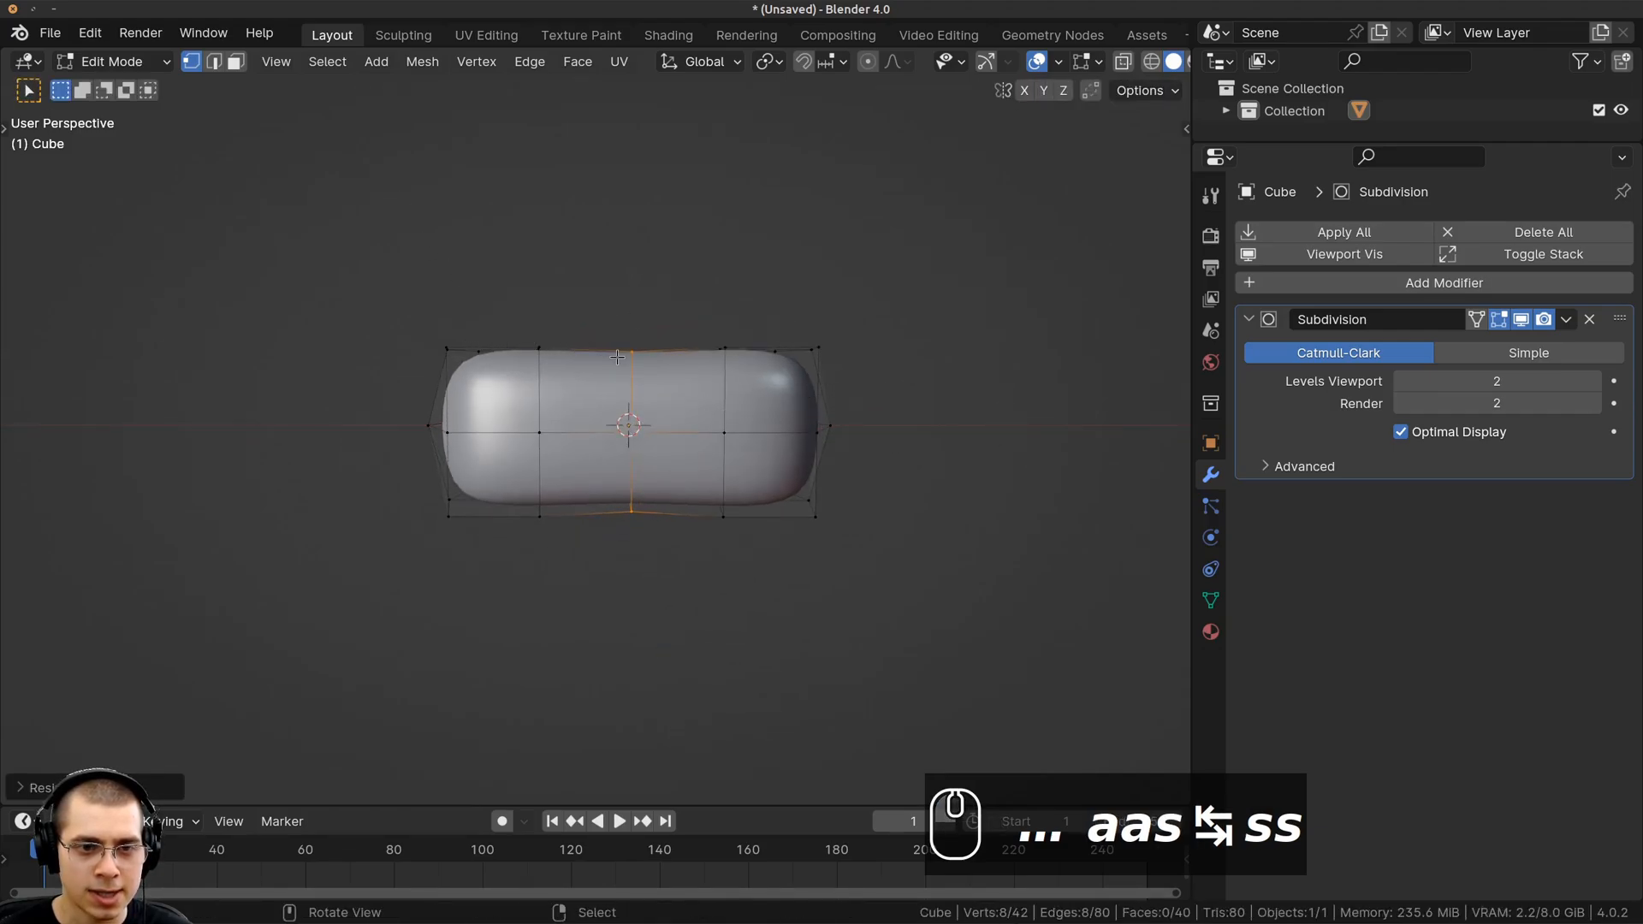
key("s")
left_click(837, 355)
key("Tab")
middle_click_drag(837, 355, 631, 433)
scroll(610, 398, "up", 2)
key("Tab")
scroll(553, 387, "down", 1)
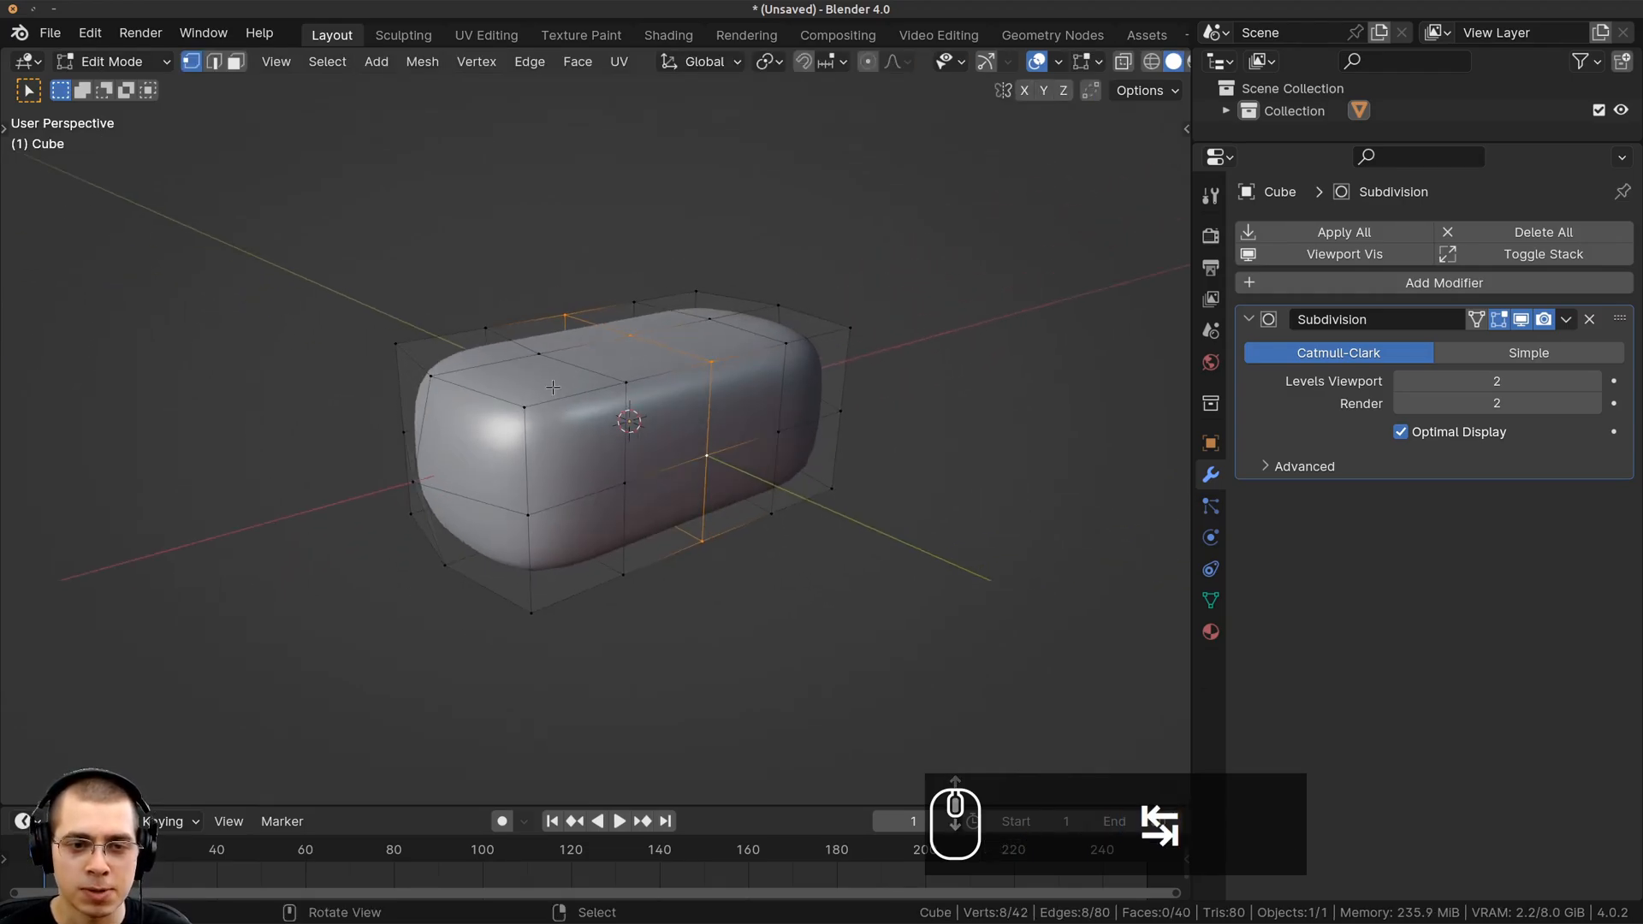
middle_click_drag(628, 373, 595, 382)
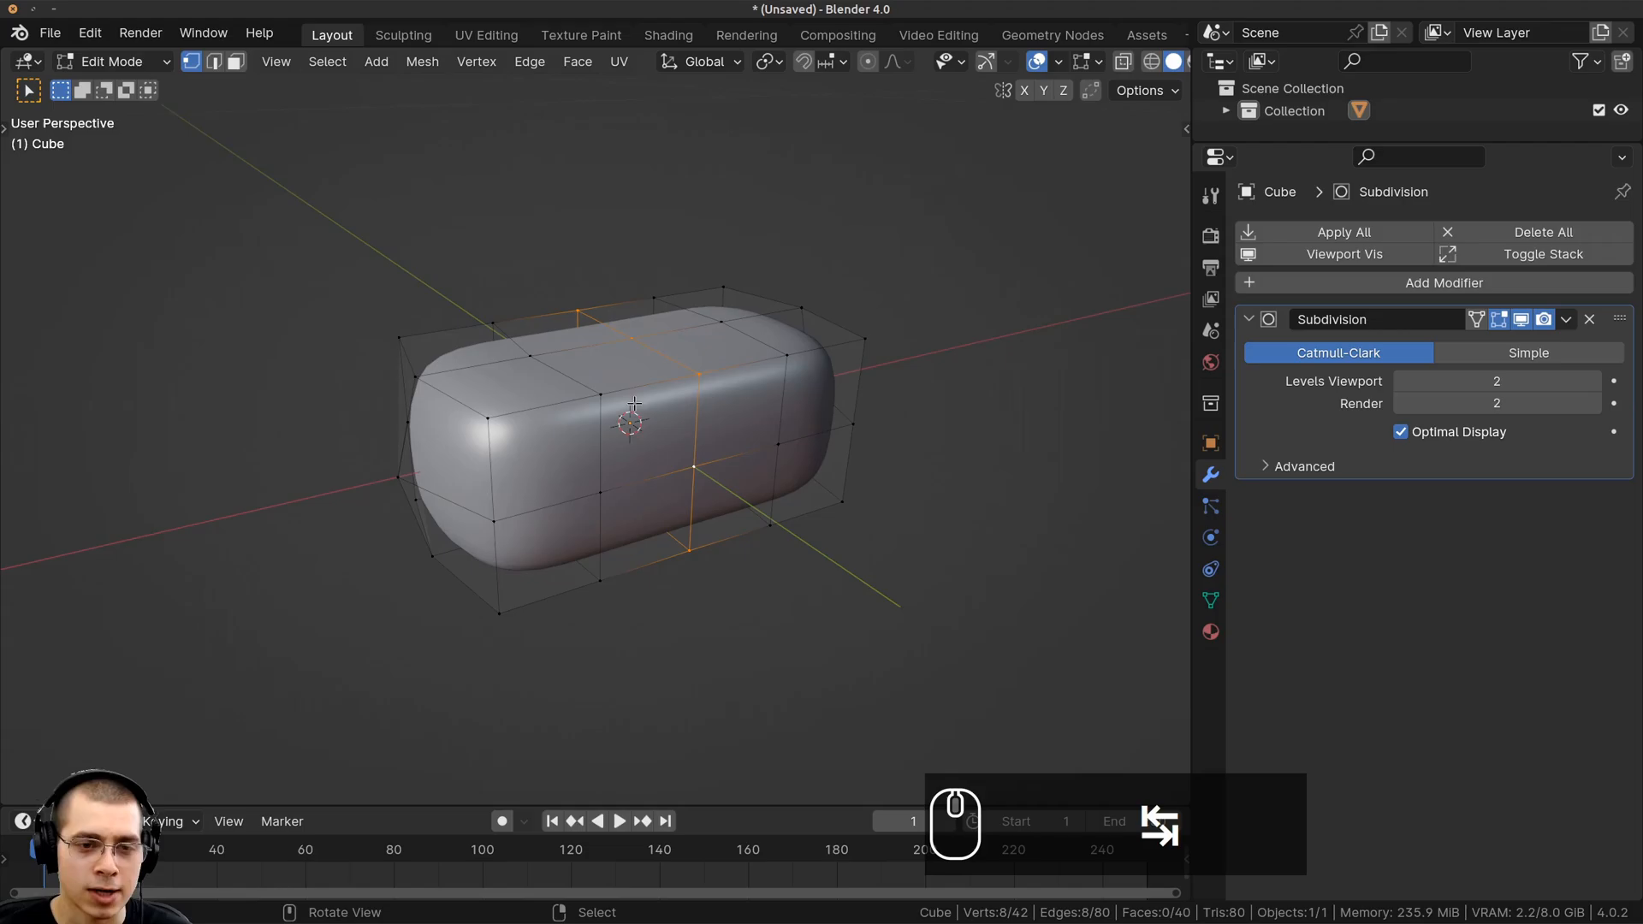
Return to Object Mode and raise the Subdivision modifier's viewport and render levels to 6
key("Tab")
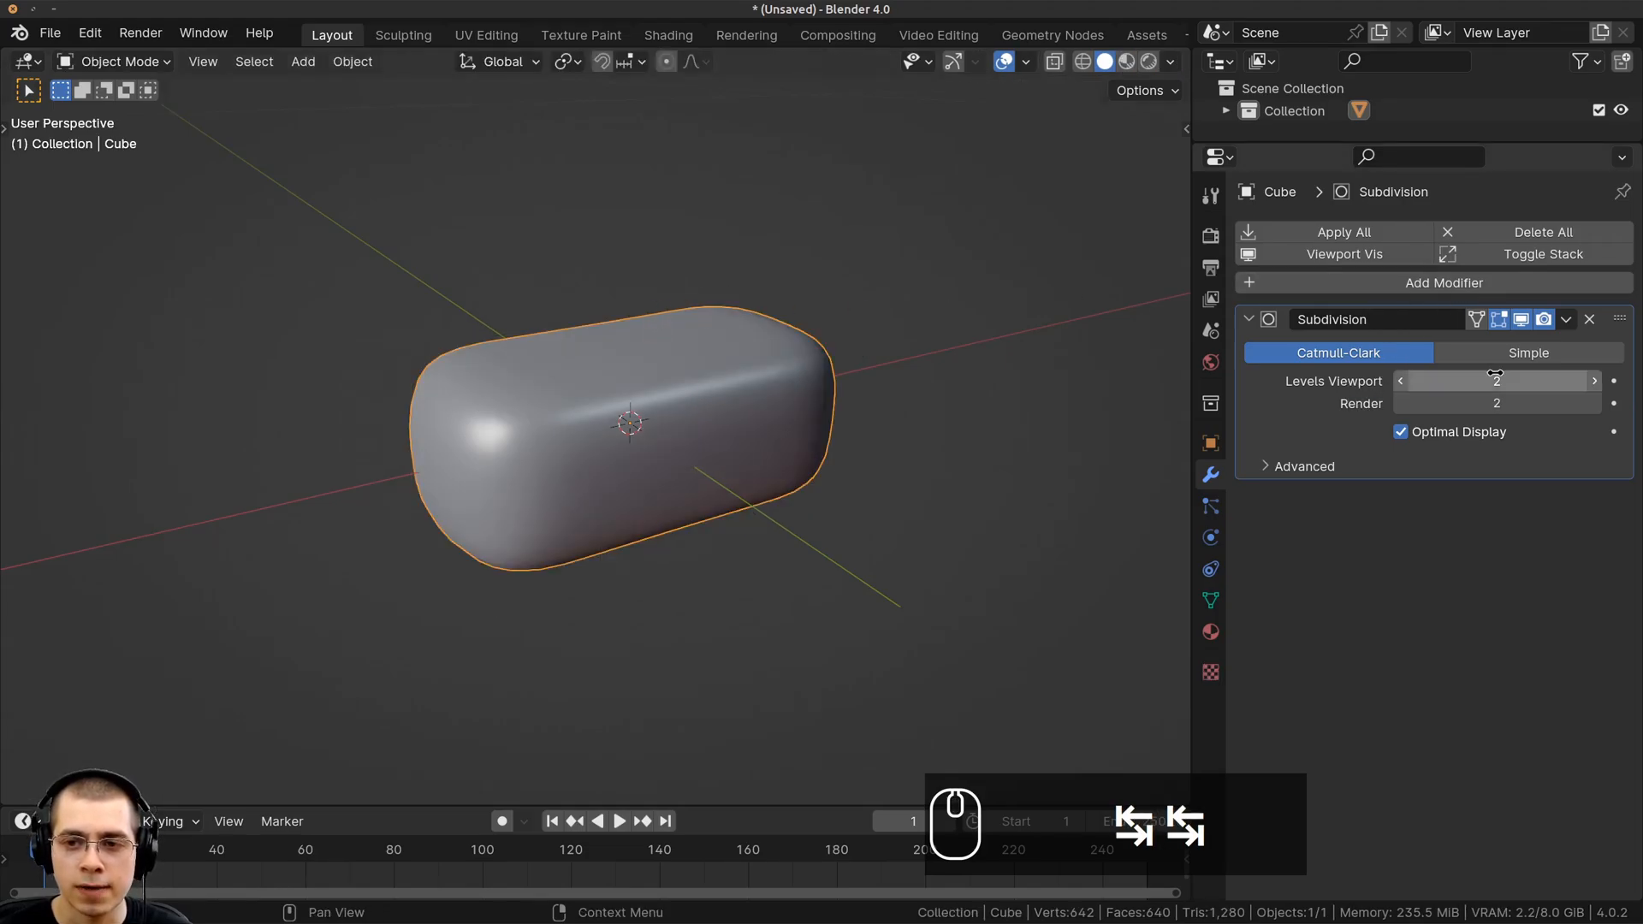
left_click(1595, 405)
left_click(1594, 405)
left_click(1594, 404)
left_click(1594, 384)
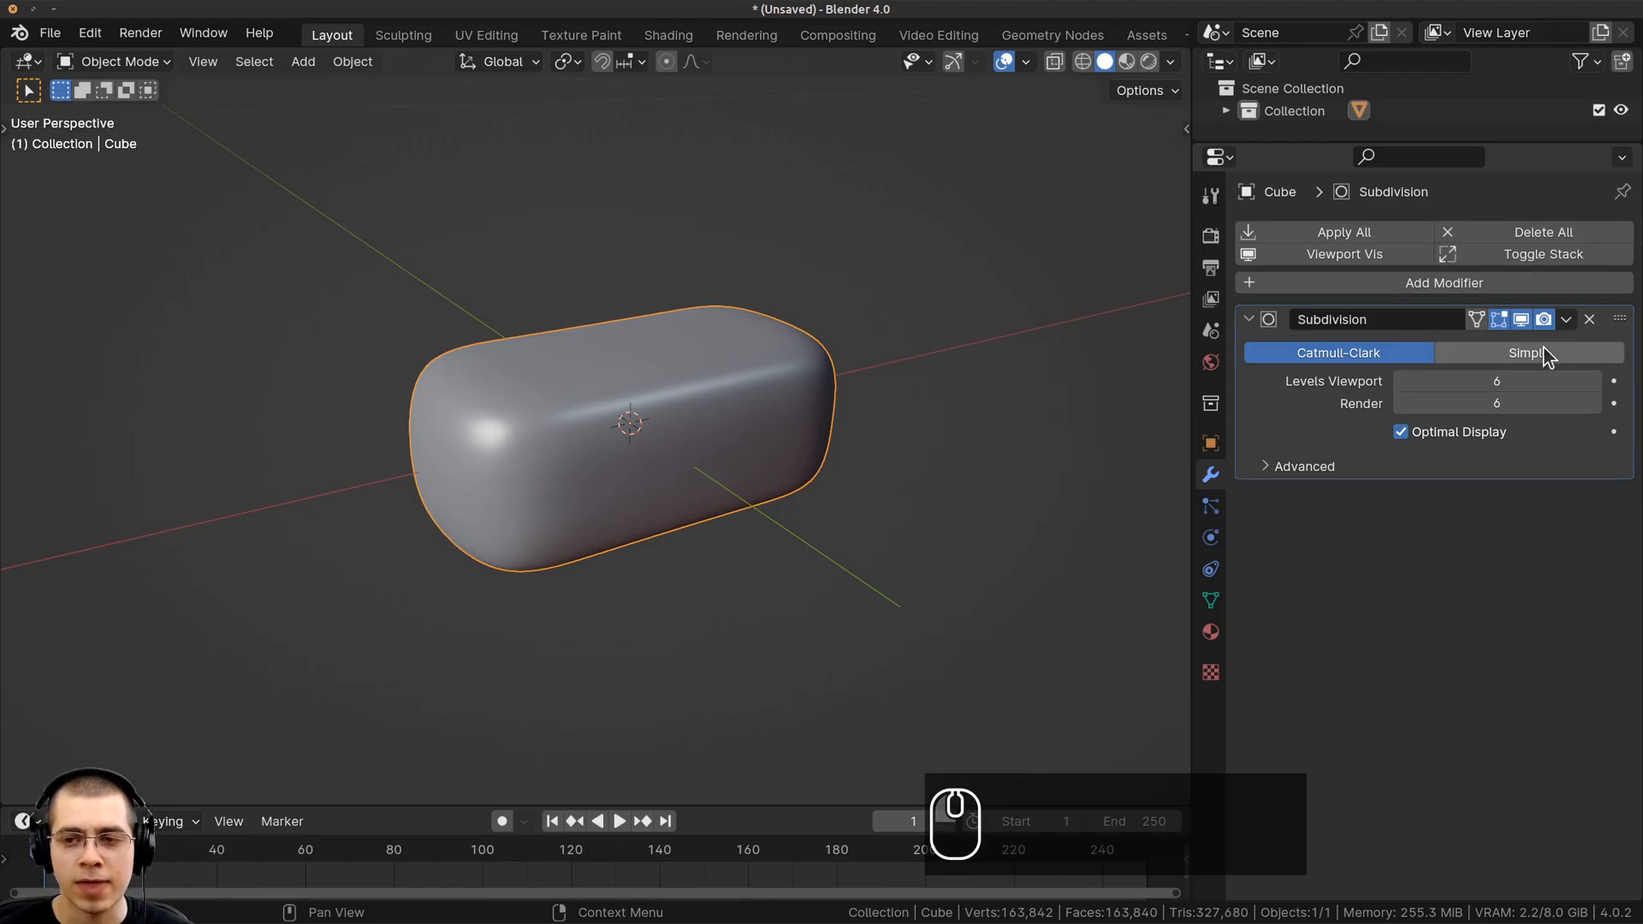
Lower the Subdivision modifier's viewport level to 4
middle_click_drag(734, 353, 710, 358)
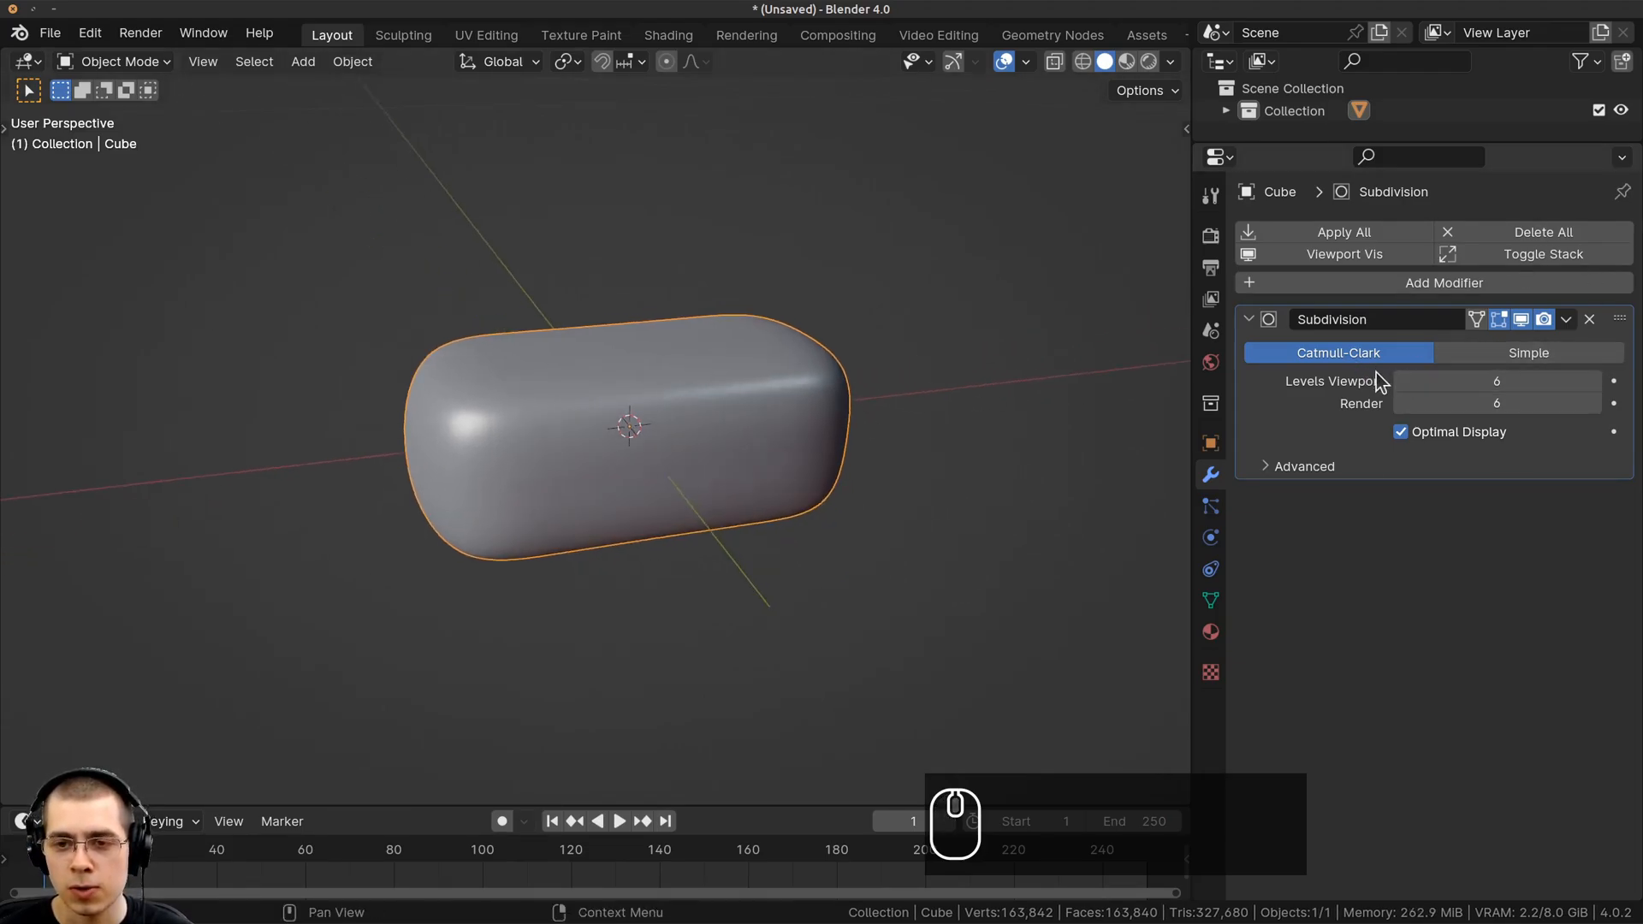
left_click(1402, 382)
left_click(1401, 381)
left_click(1402, 382)
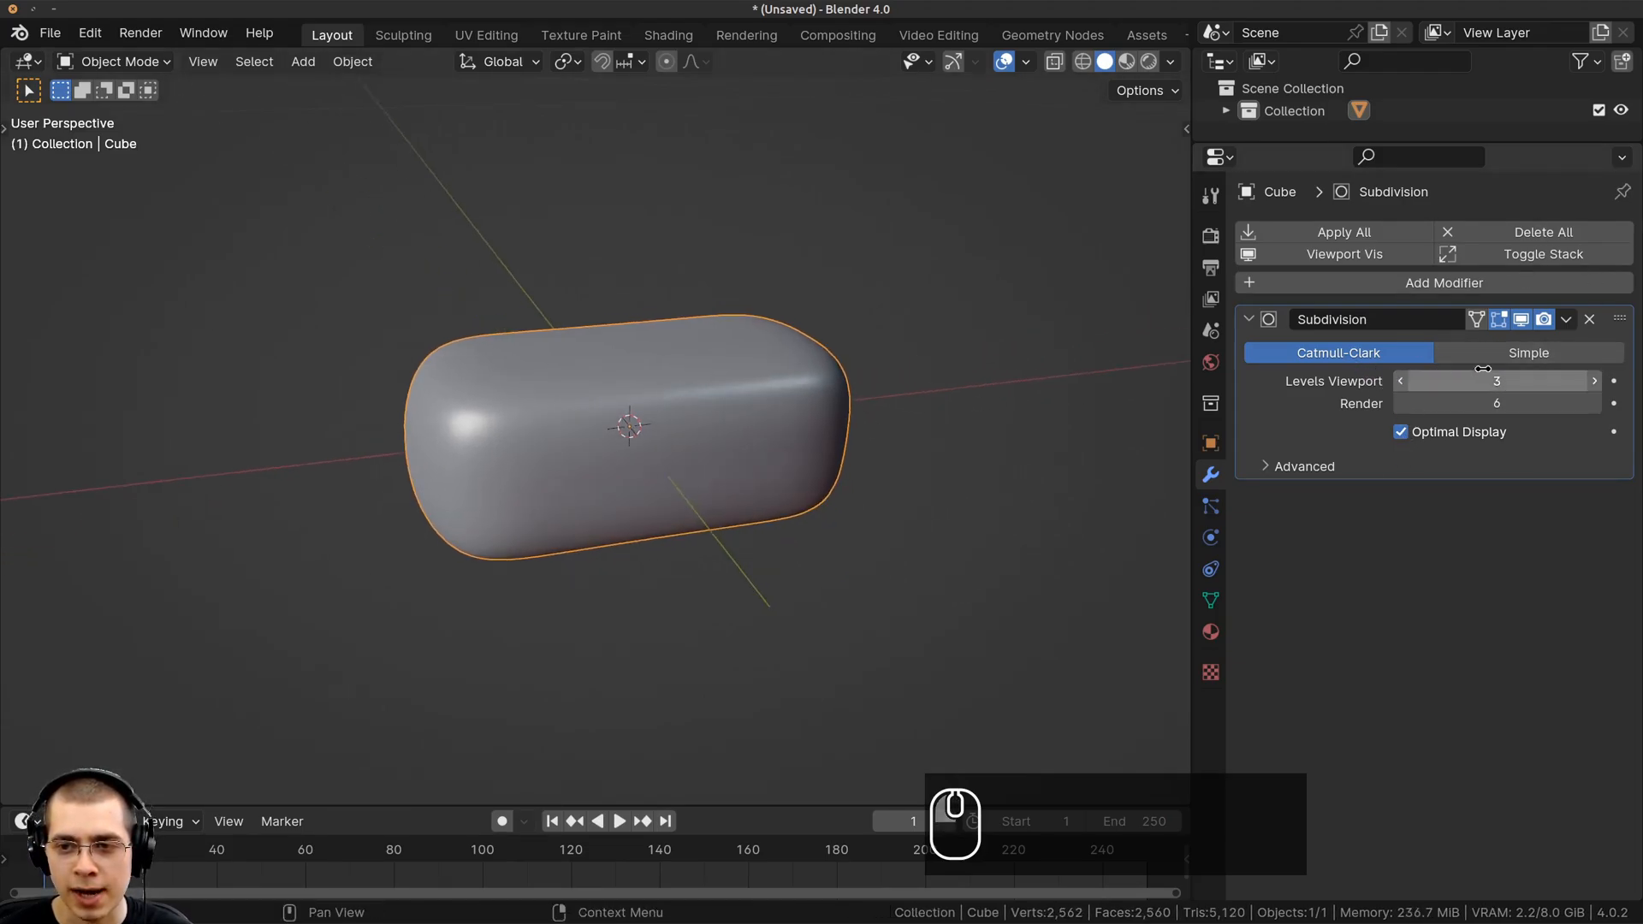
left_click(1594, 383)
middle_click_drag(770, 410, 765, 296)
key("g")
right_click(827, 342)
middle_click_drag(765, 296, 705, 359, "shift")
middle_click_drag(813, 365, 695, 332)
scroll(590, 410, "down", 3)
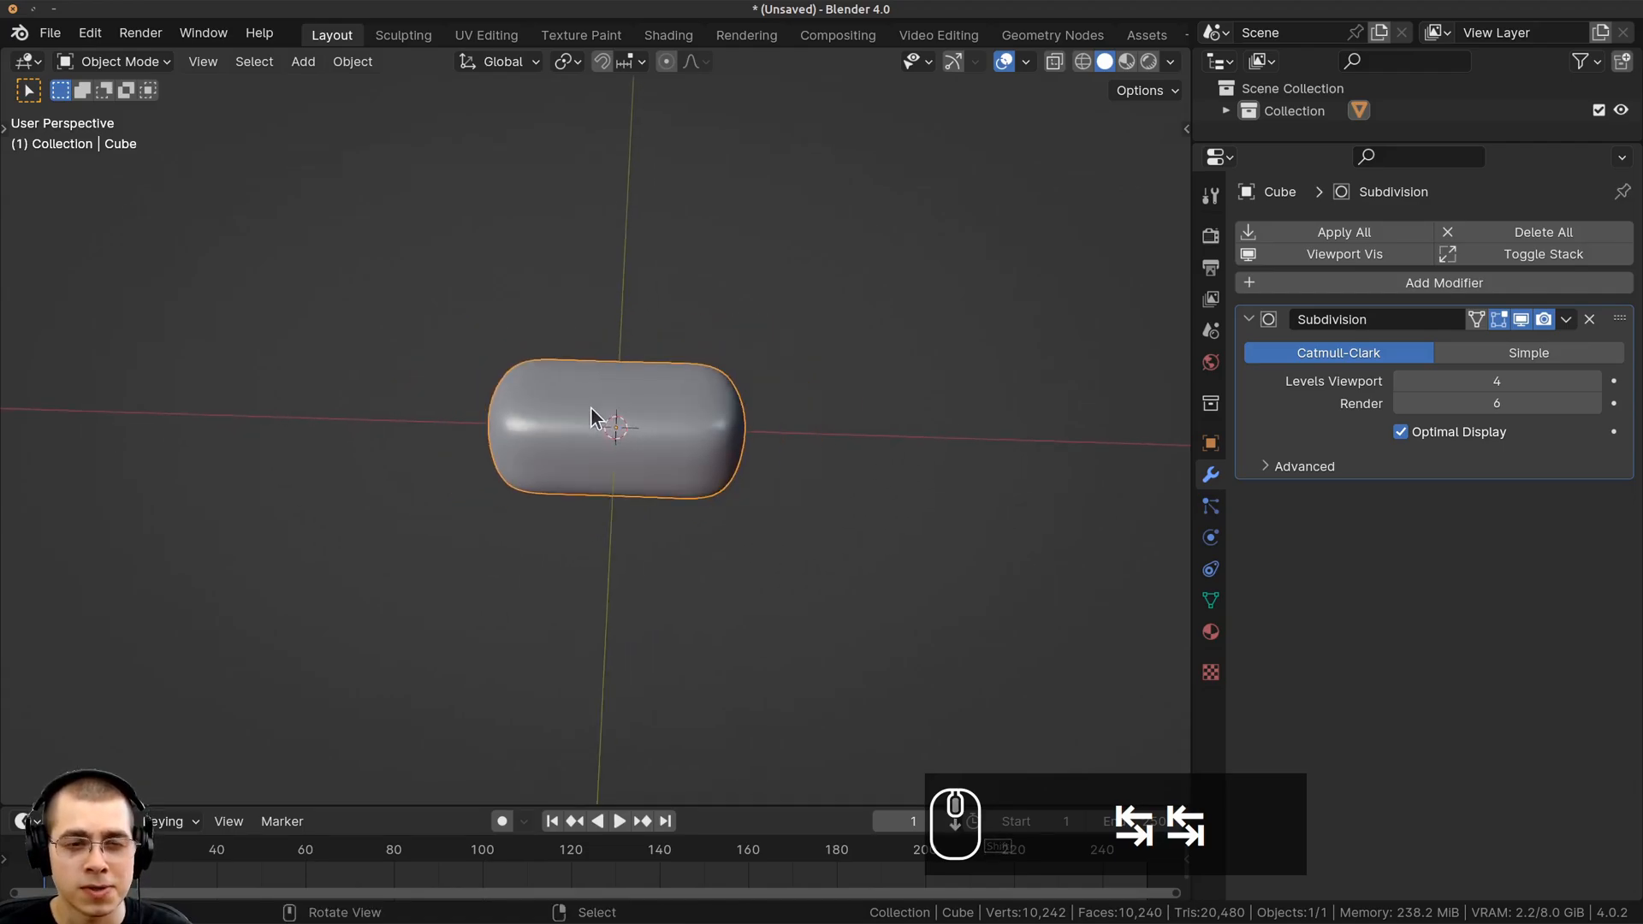
Save the project as "Sushi Part 1.blend"
left_click(50, 33)
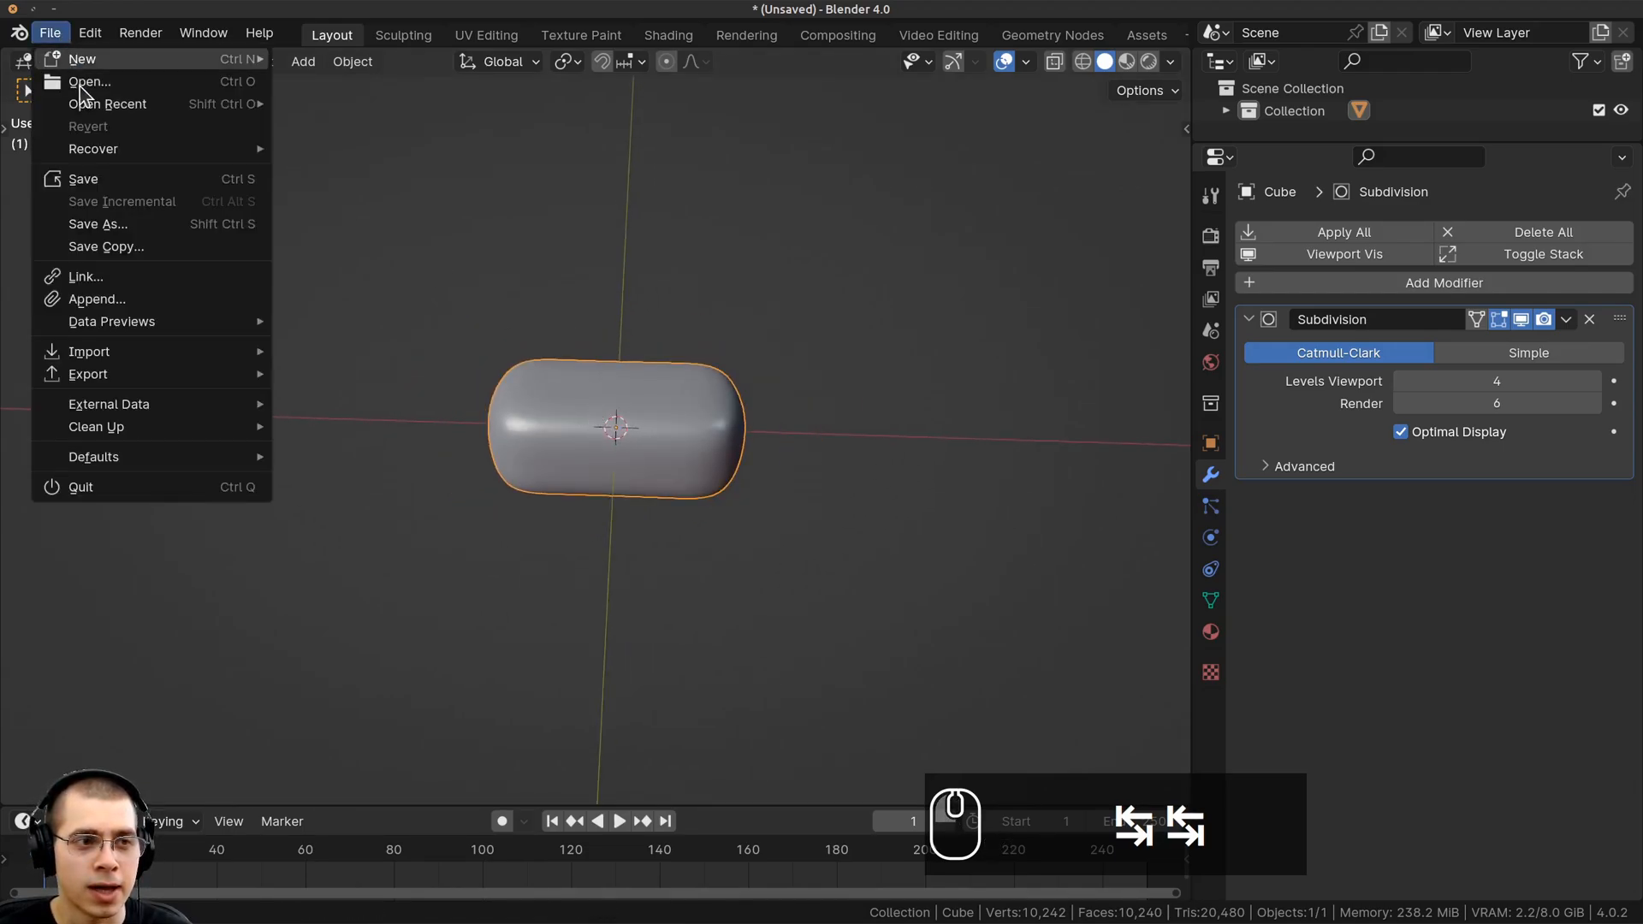
left_click(89, 181)
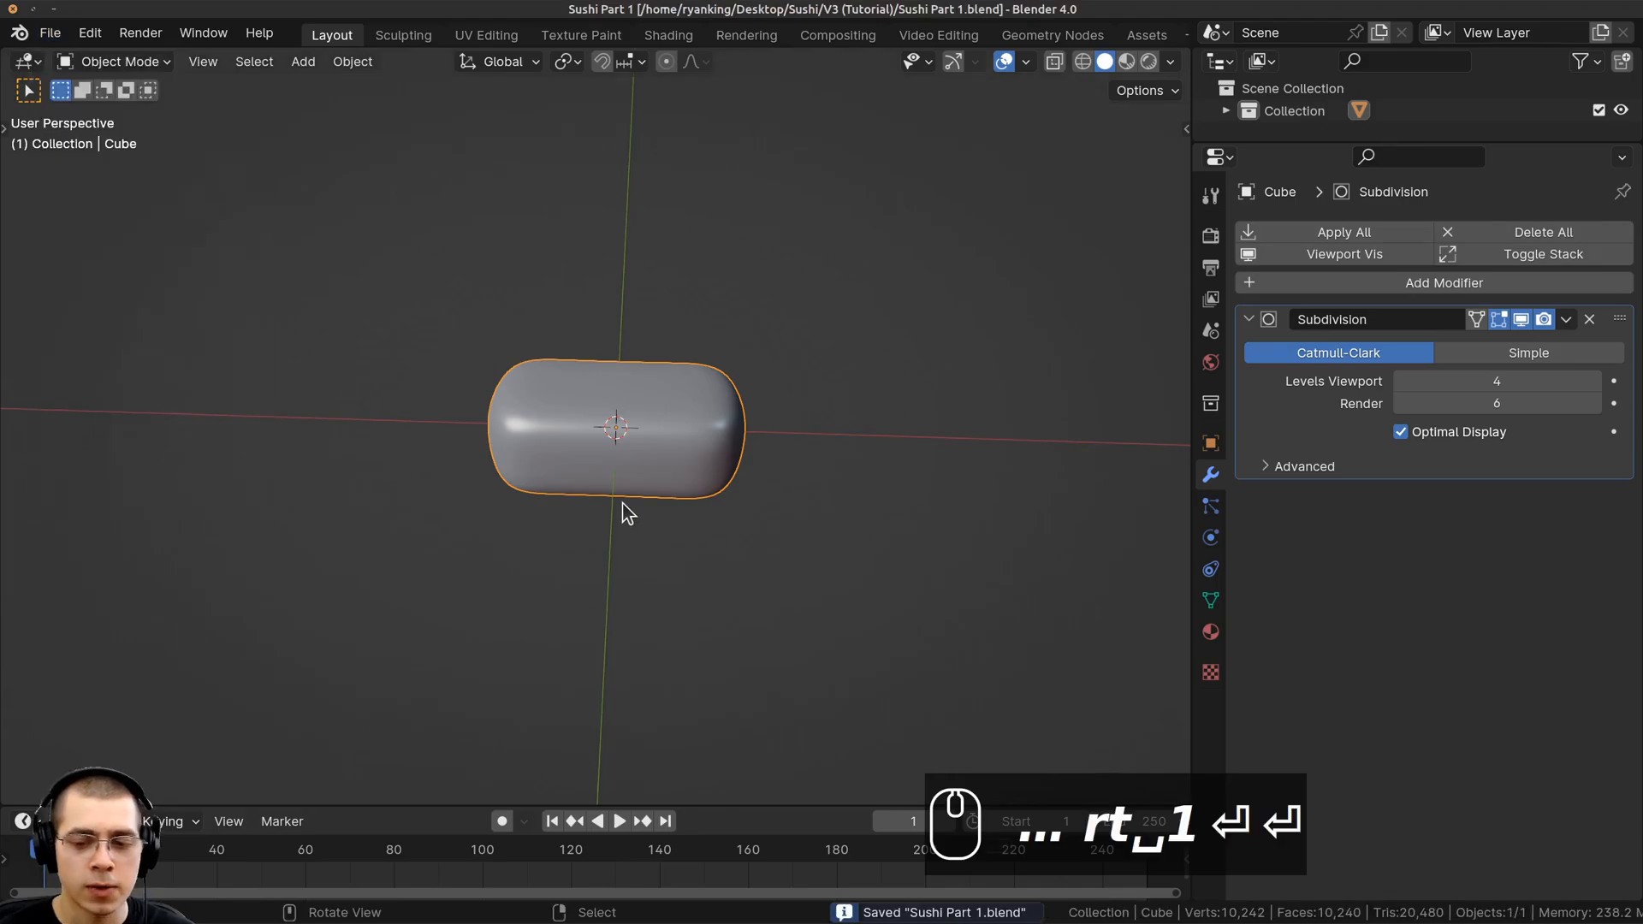
key("ctrl+s")
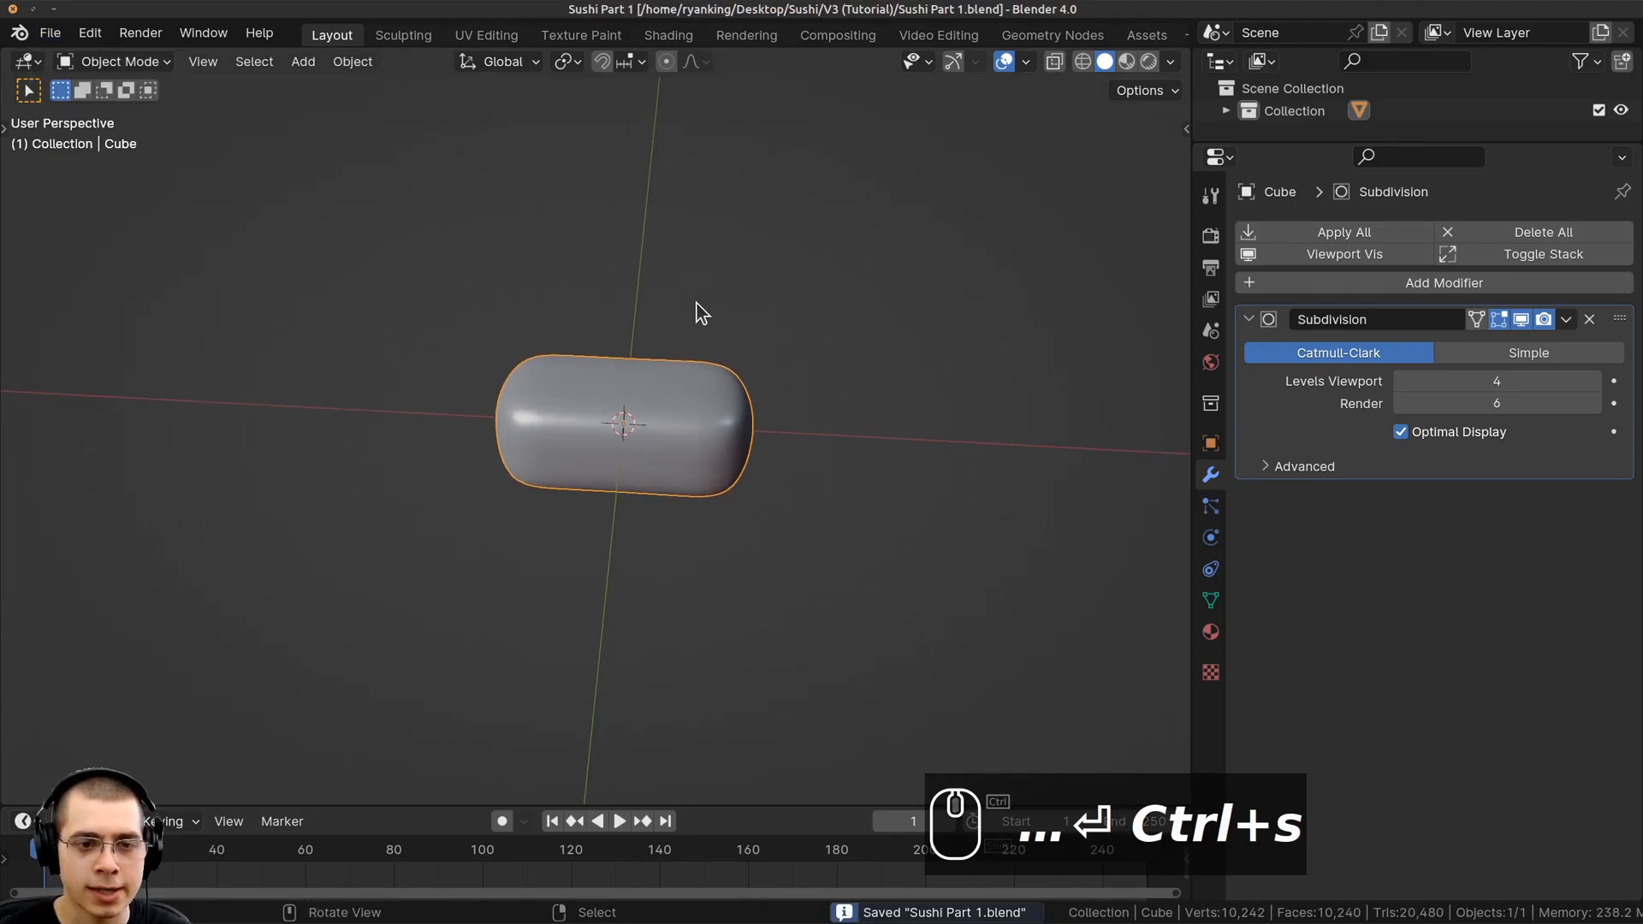
scroll(401, 379, "up", 2)
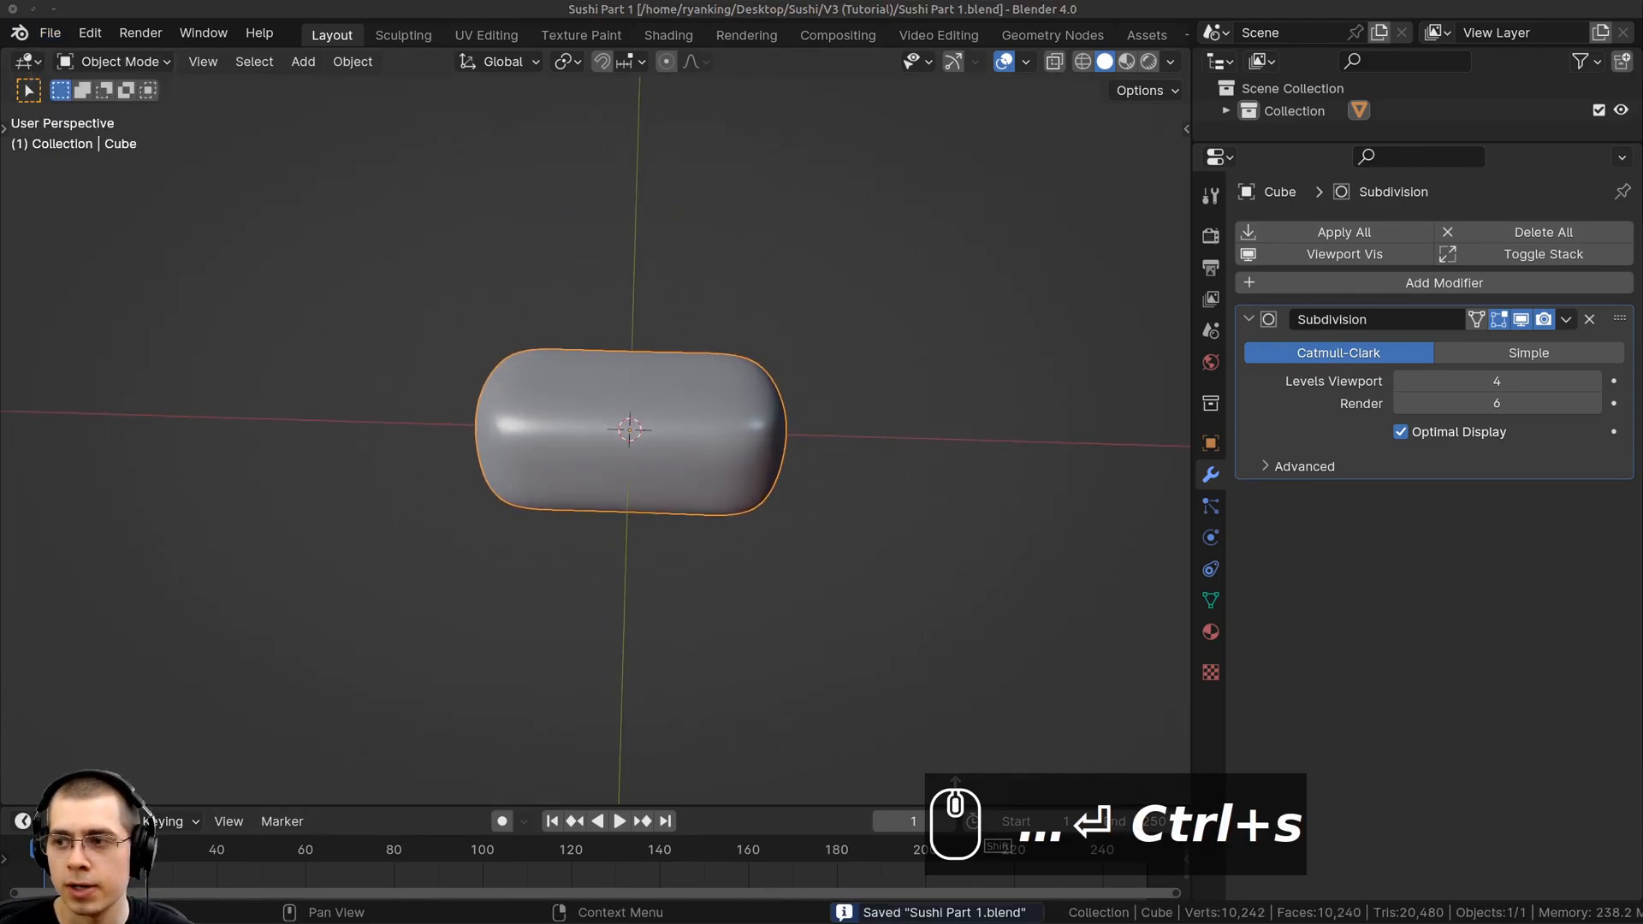
middle_click_drag(686, 421, 799, 377)
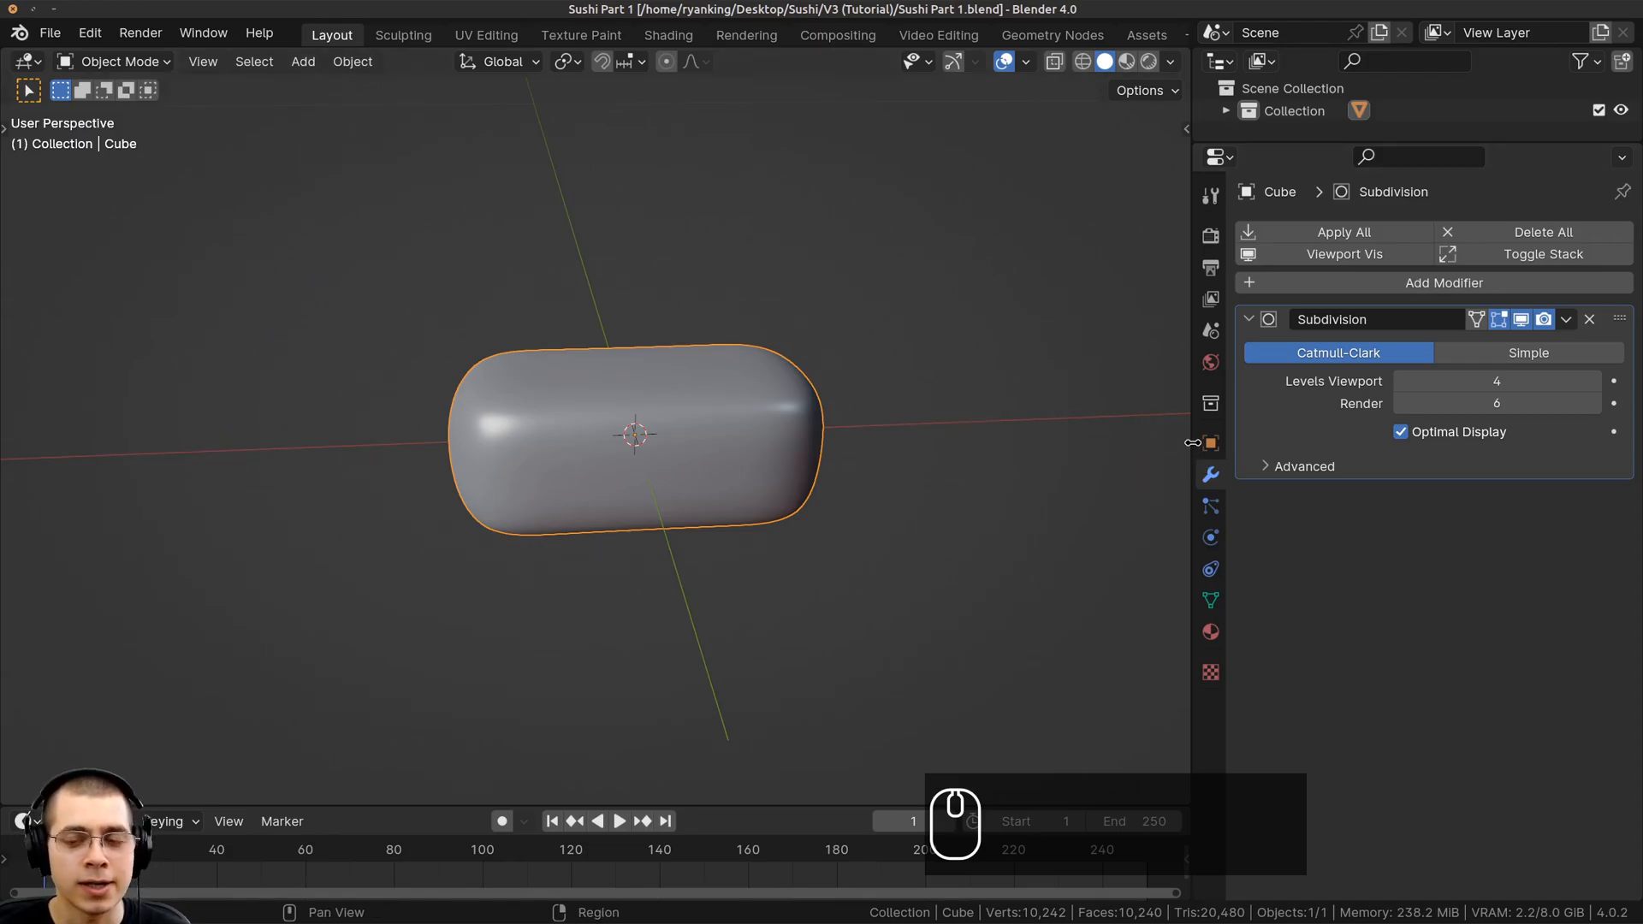
Use an Environment Texture as the world's background color and load bathroom_1k.hdr into it
left_click(1210, 364)
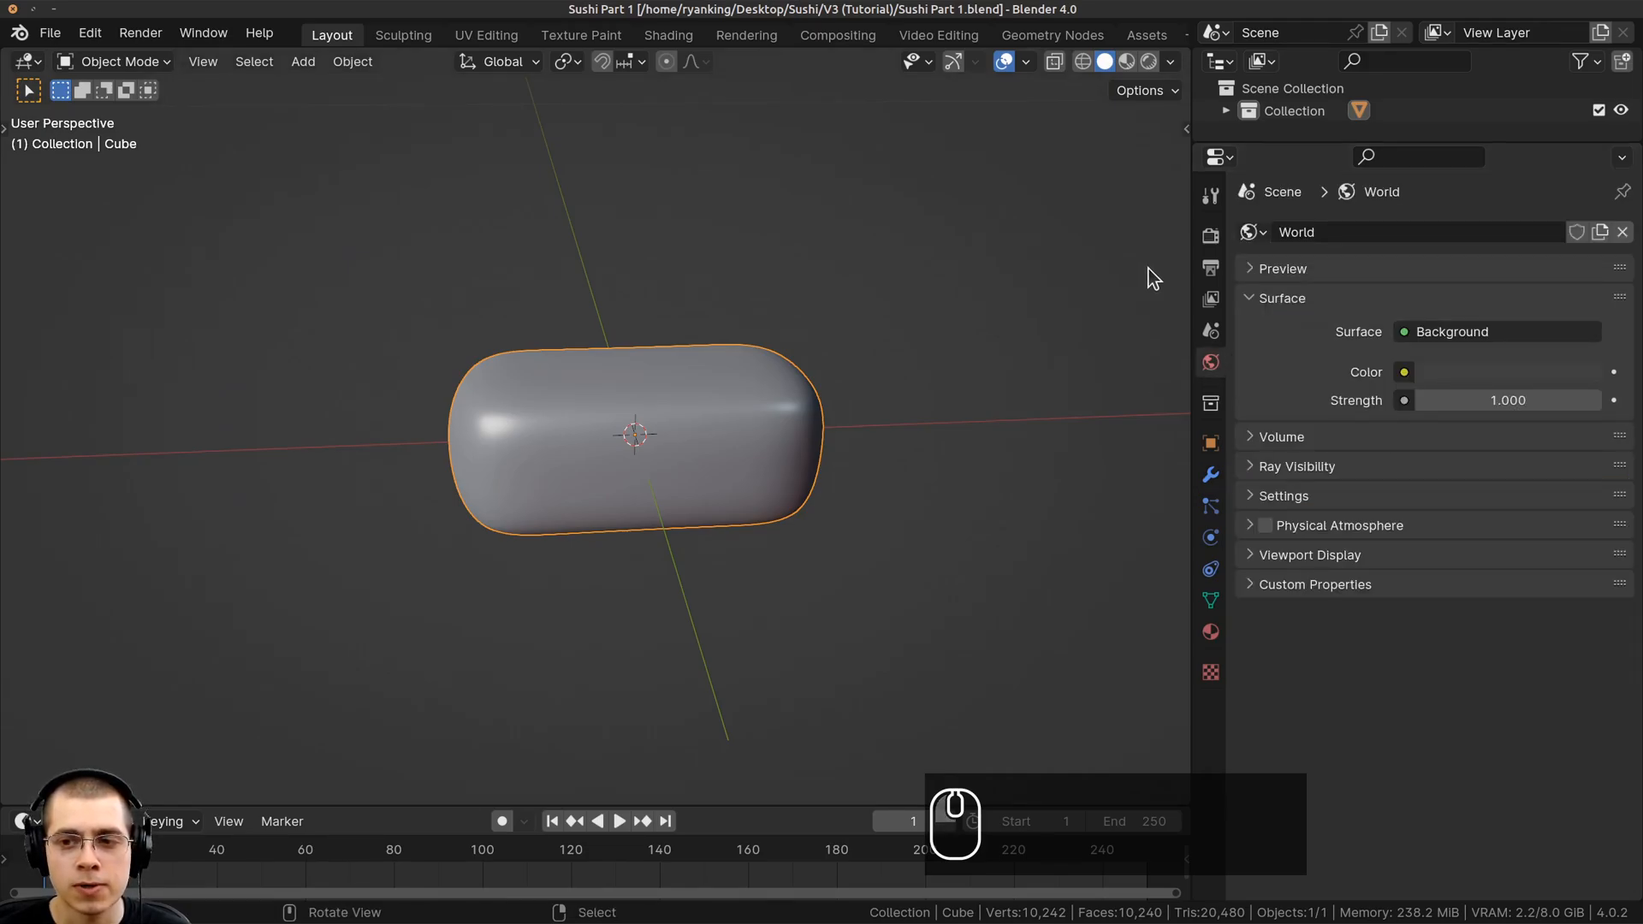
left_click(1404, 372)
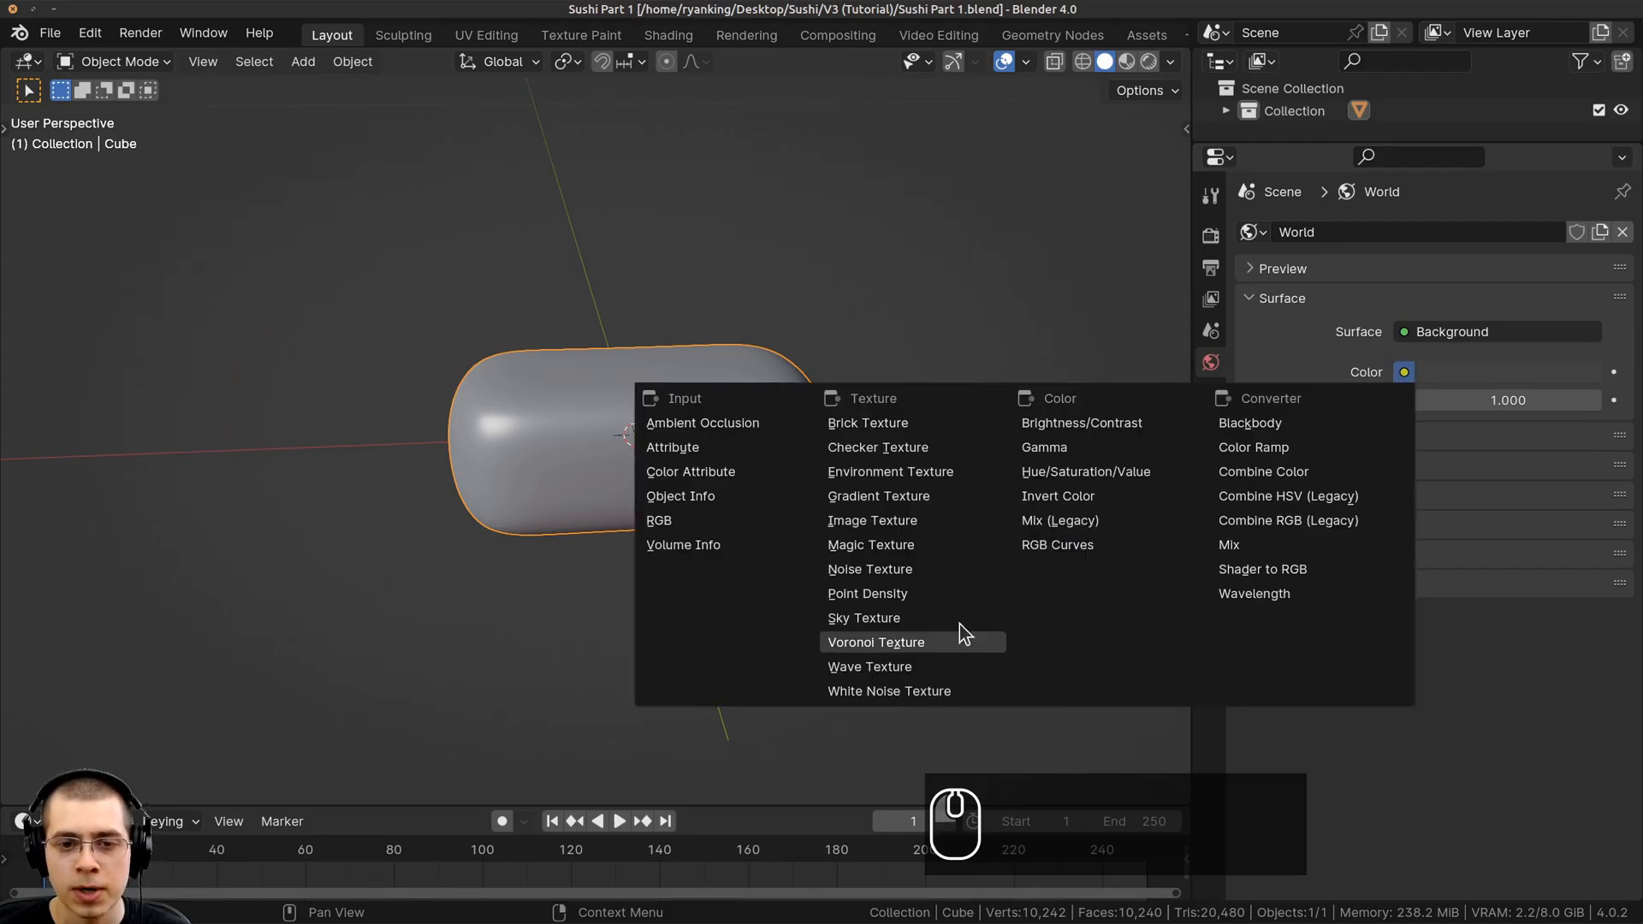
left_click(837, 470)
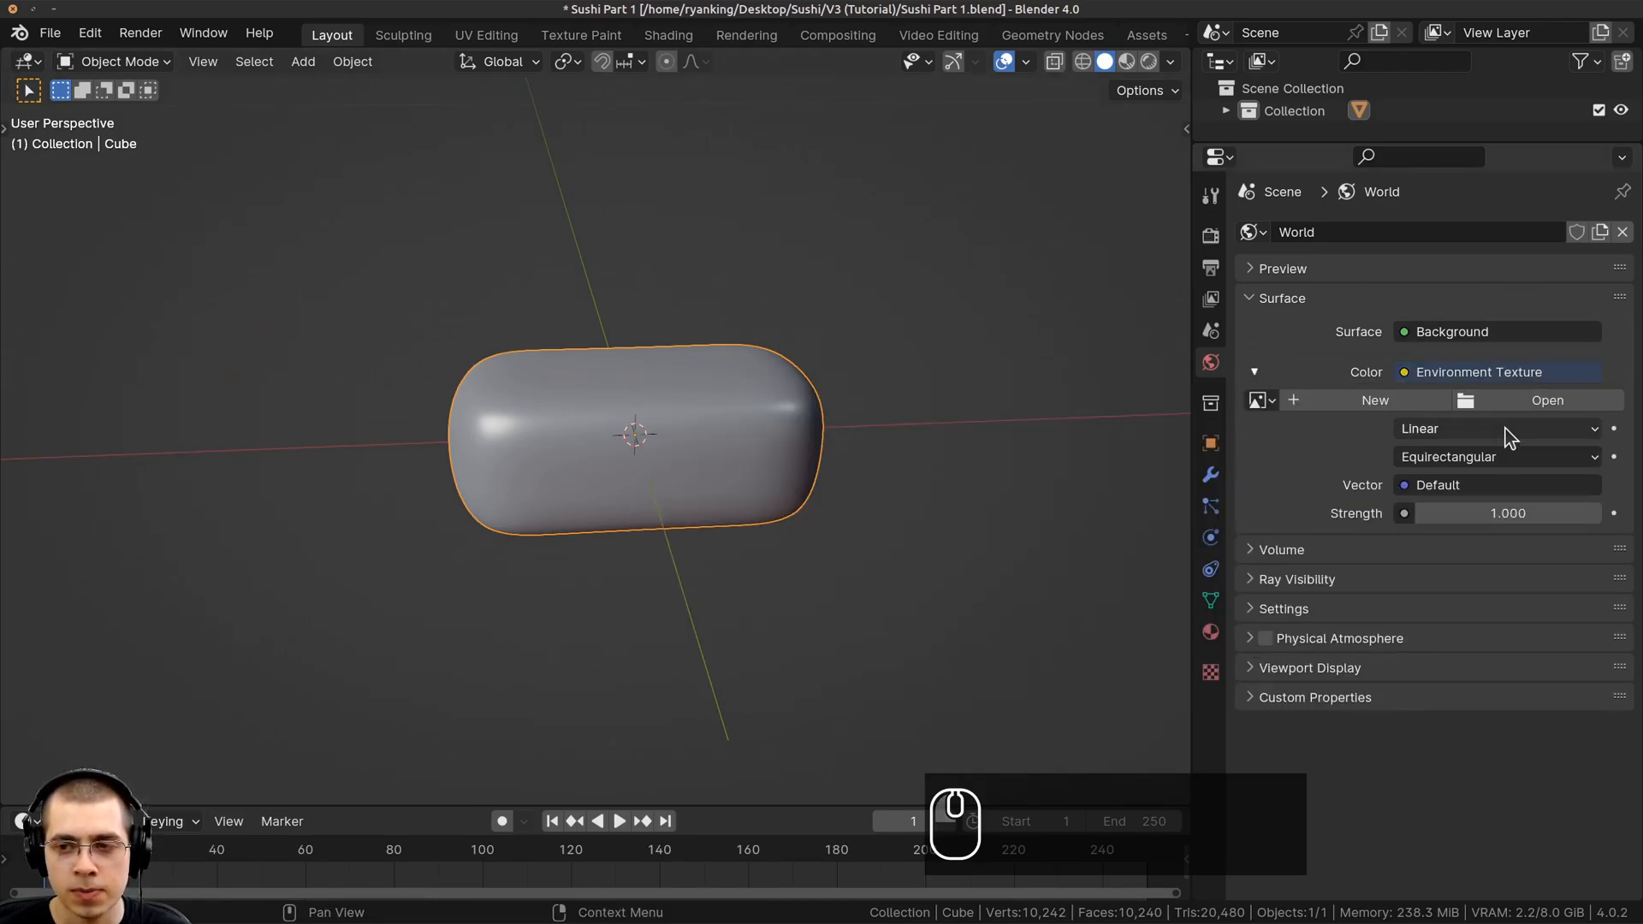
left_click(1529, 407)
type("bath")
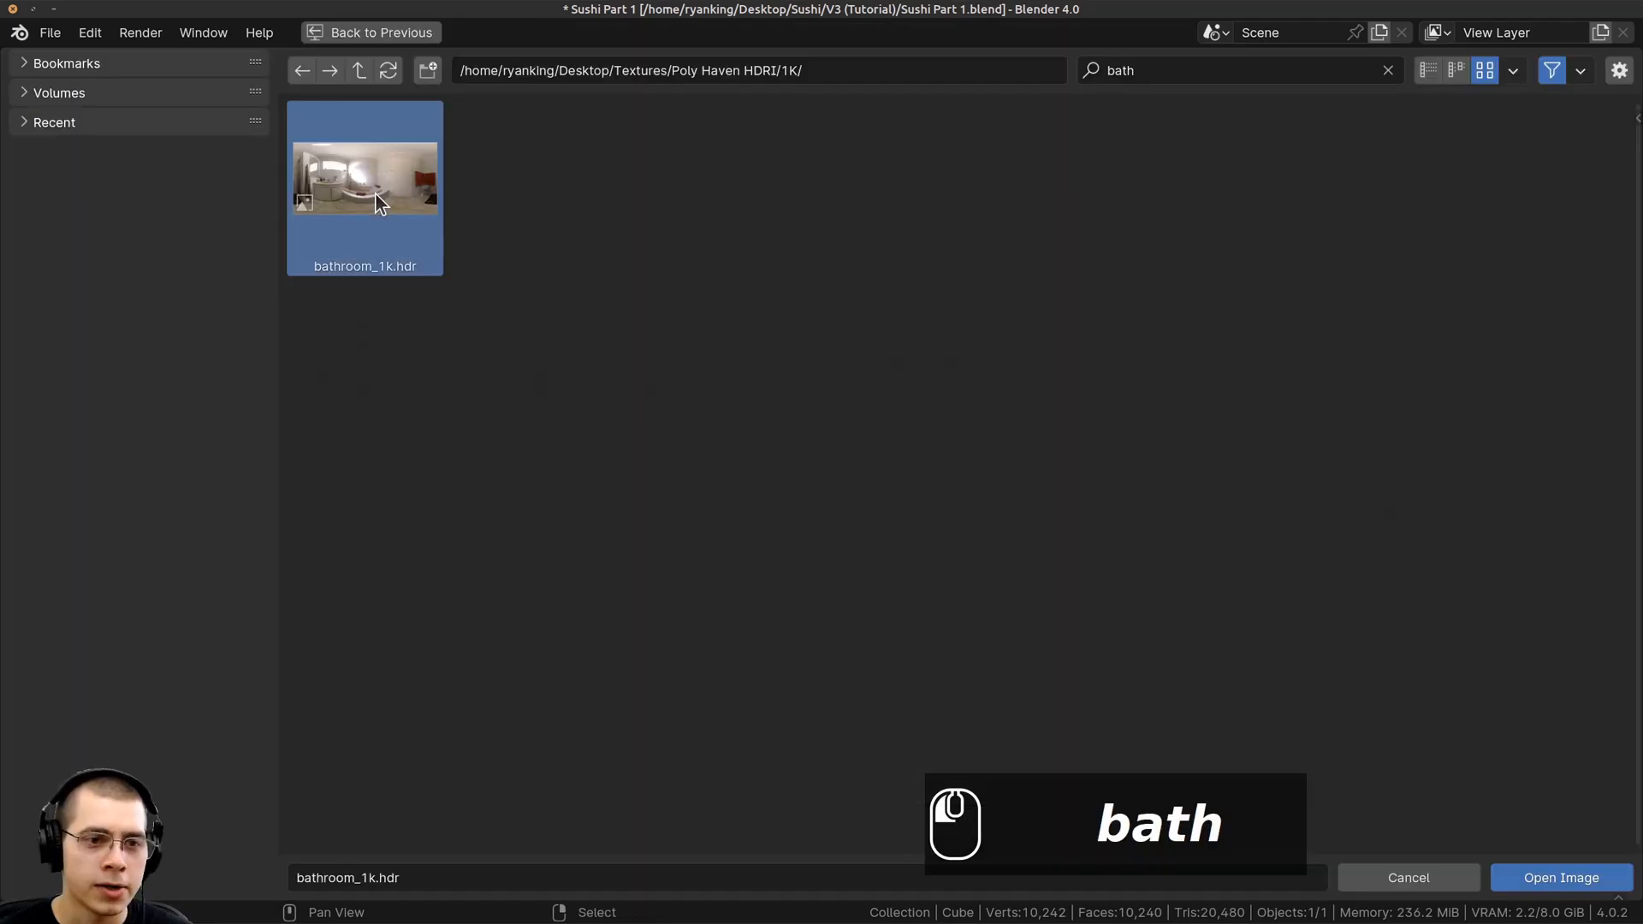
left_click(326, 275)
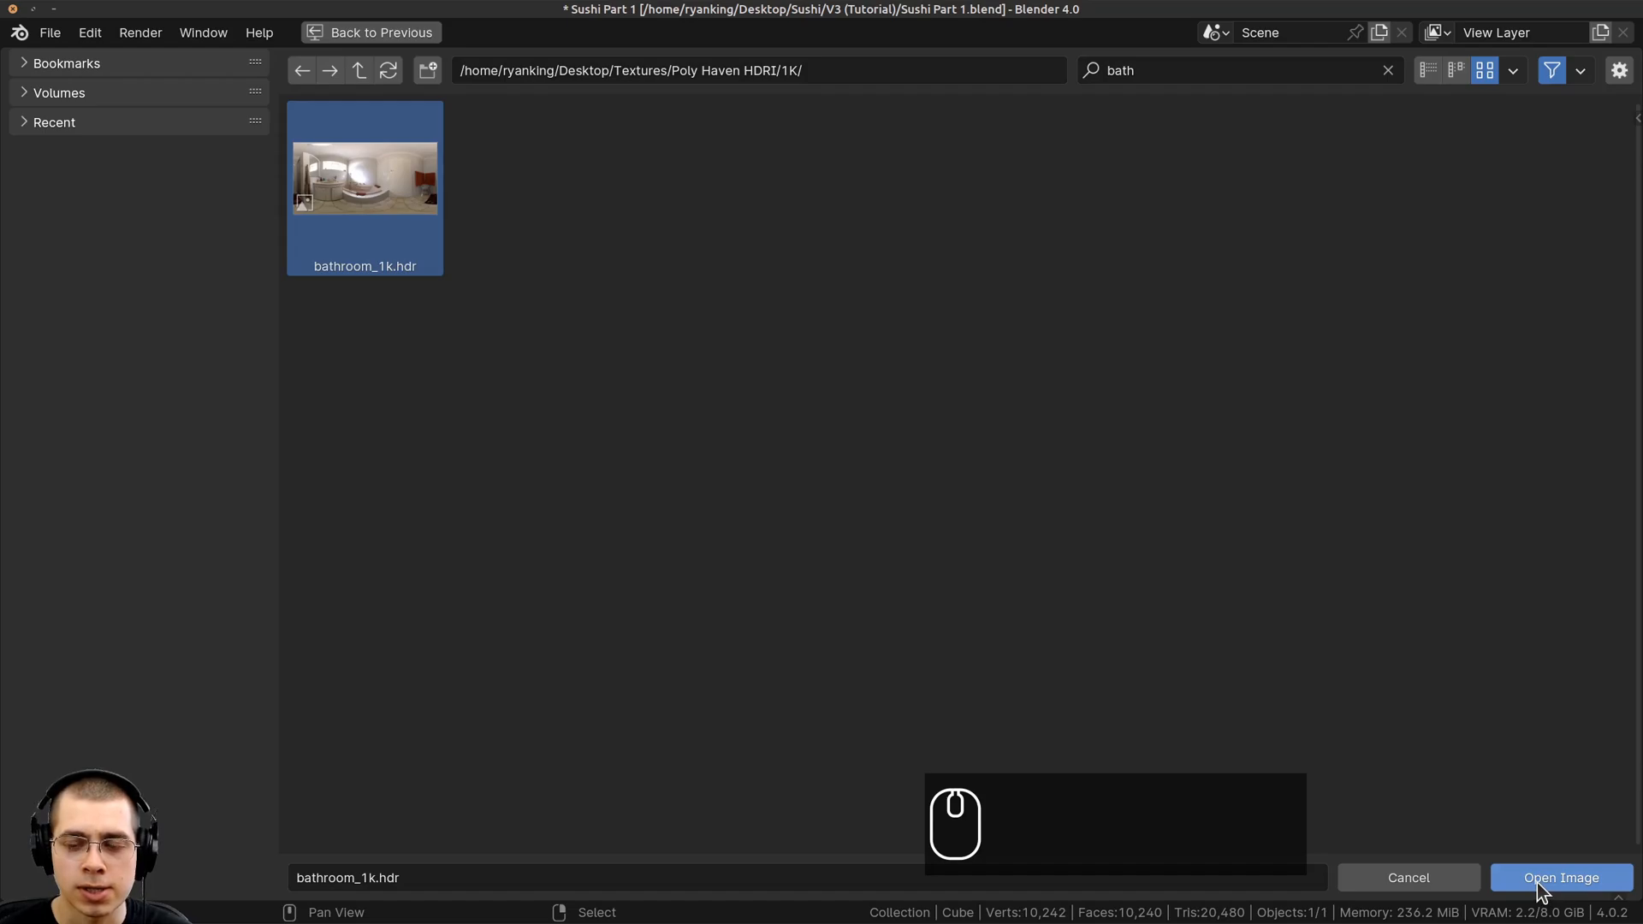
left_click(1539, 881)
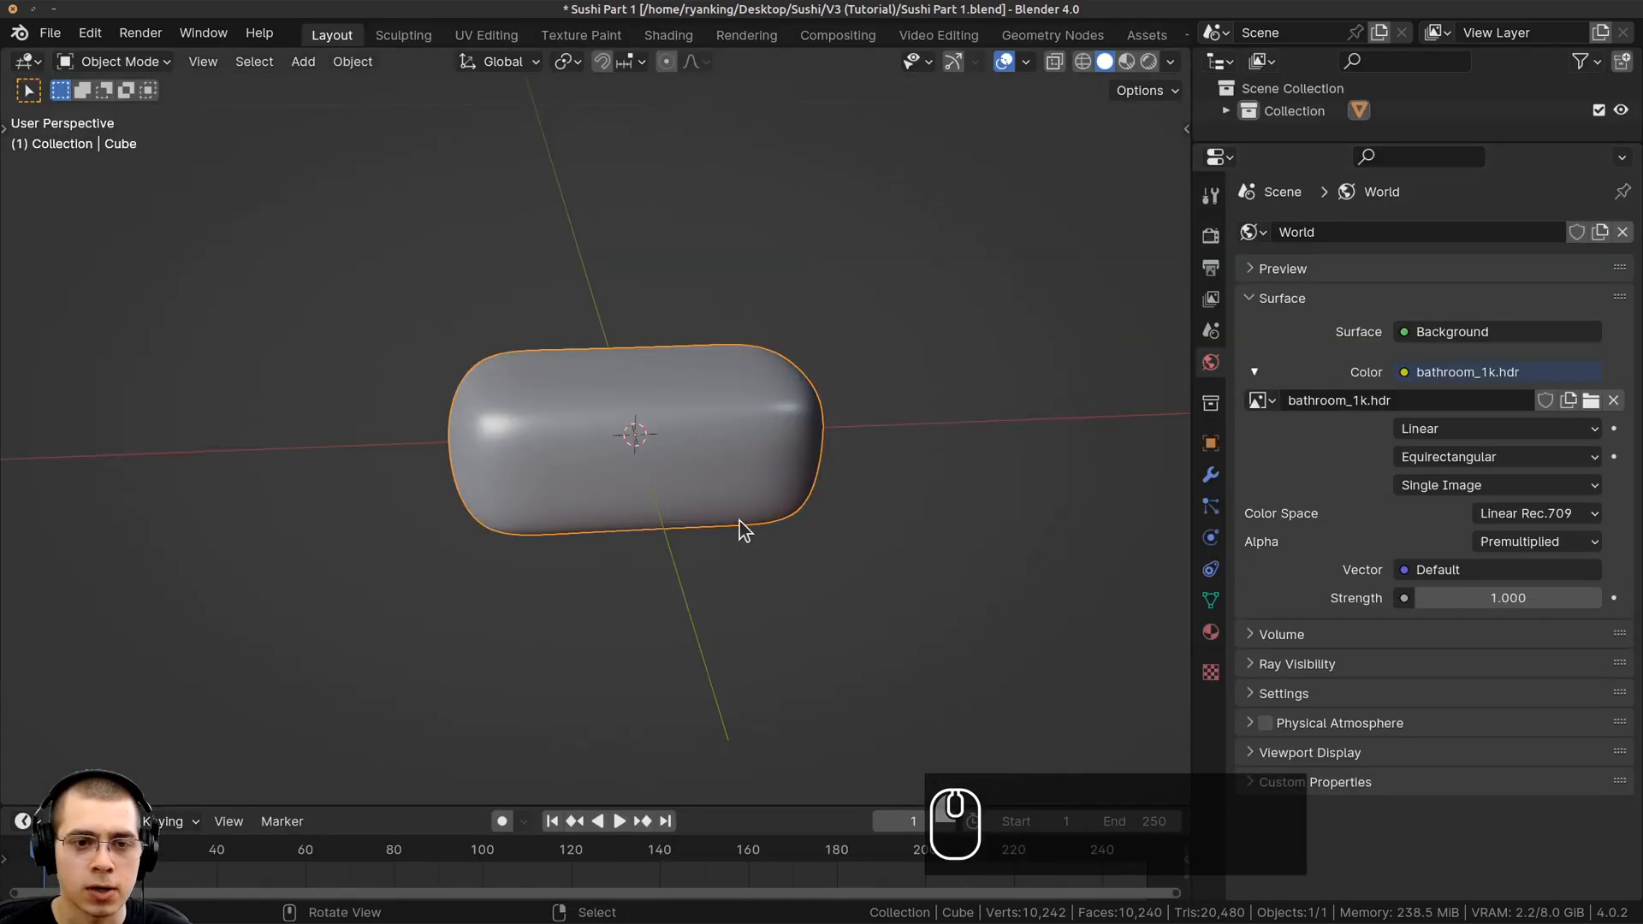
Display the scene in Rendered shading with the HDRI lighting and open the scene's render settings
key("z")
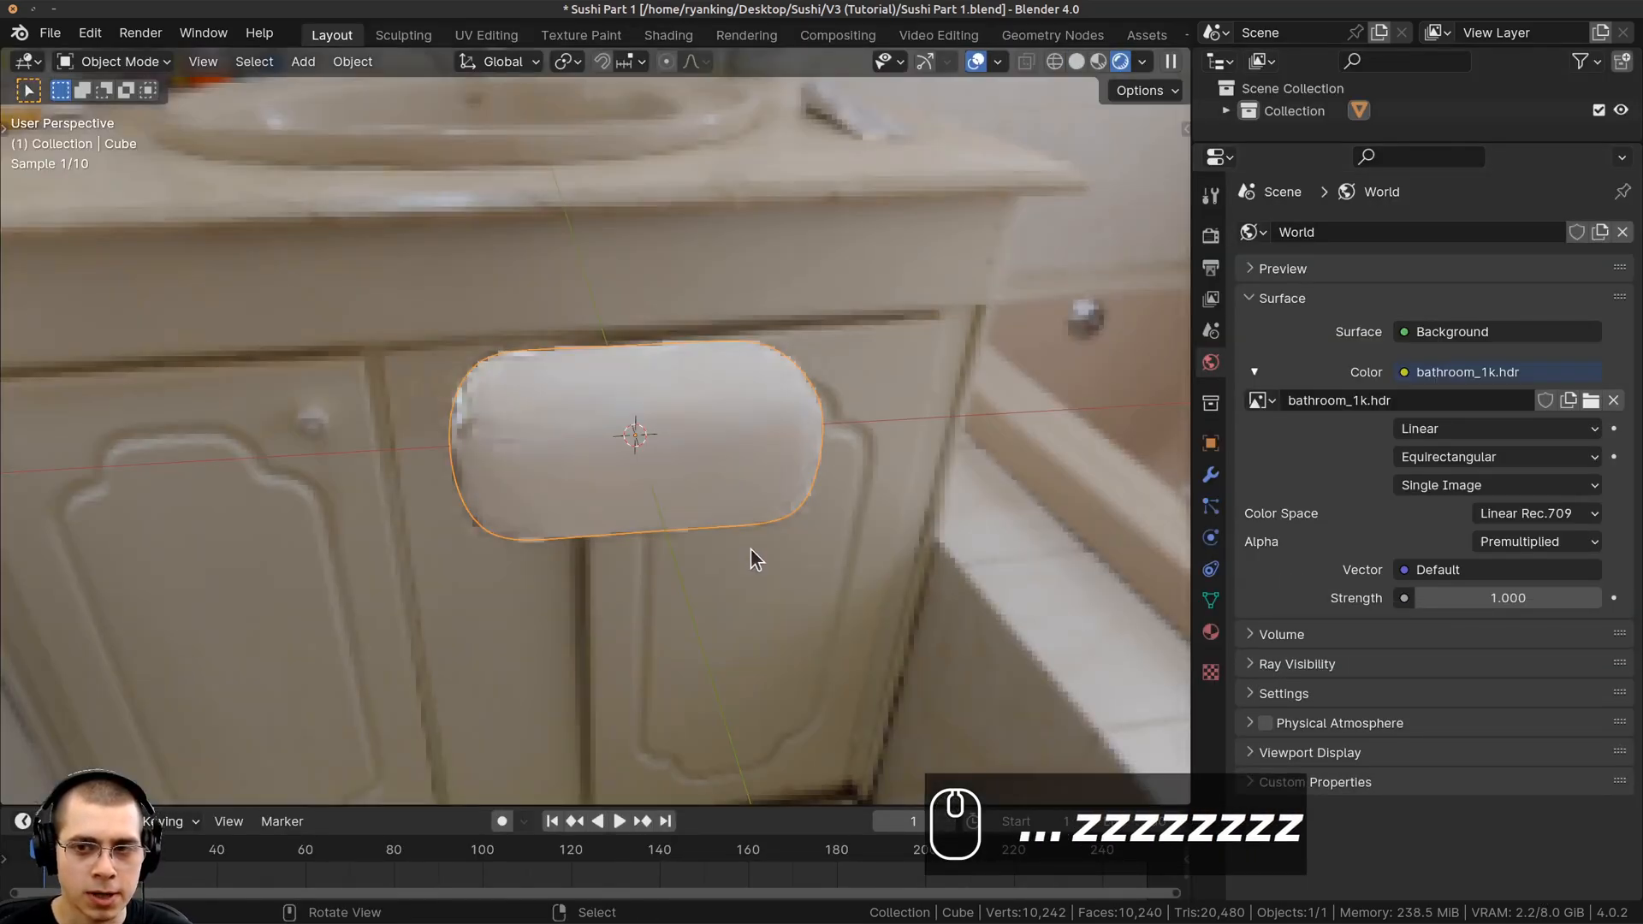
middle_click_drag(752, 560, 813, 505)
left_click(1218, 240)
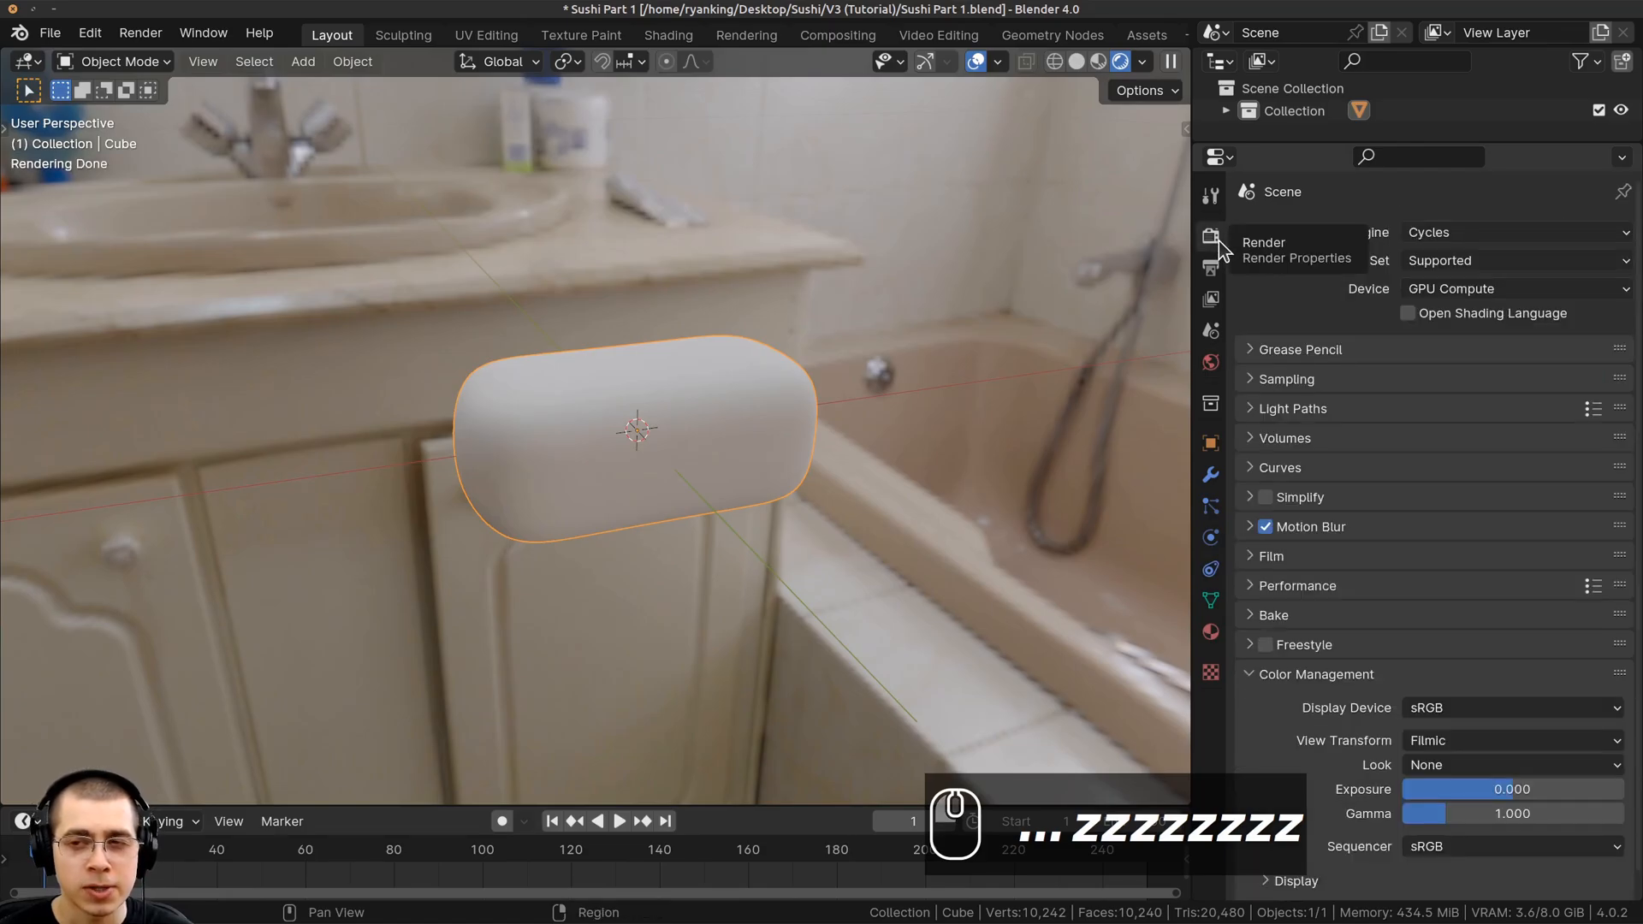
Examine the available render engine options and the rice base under the HDRI lighting from several angles
left_click(1490, 224)
left_click(1491, 224)
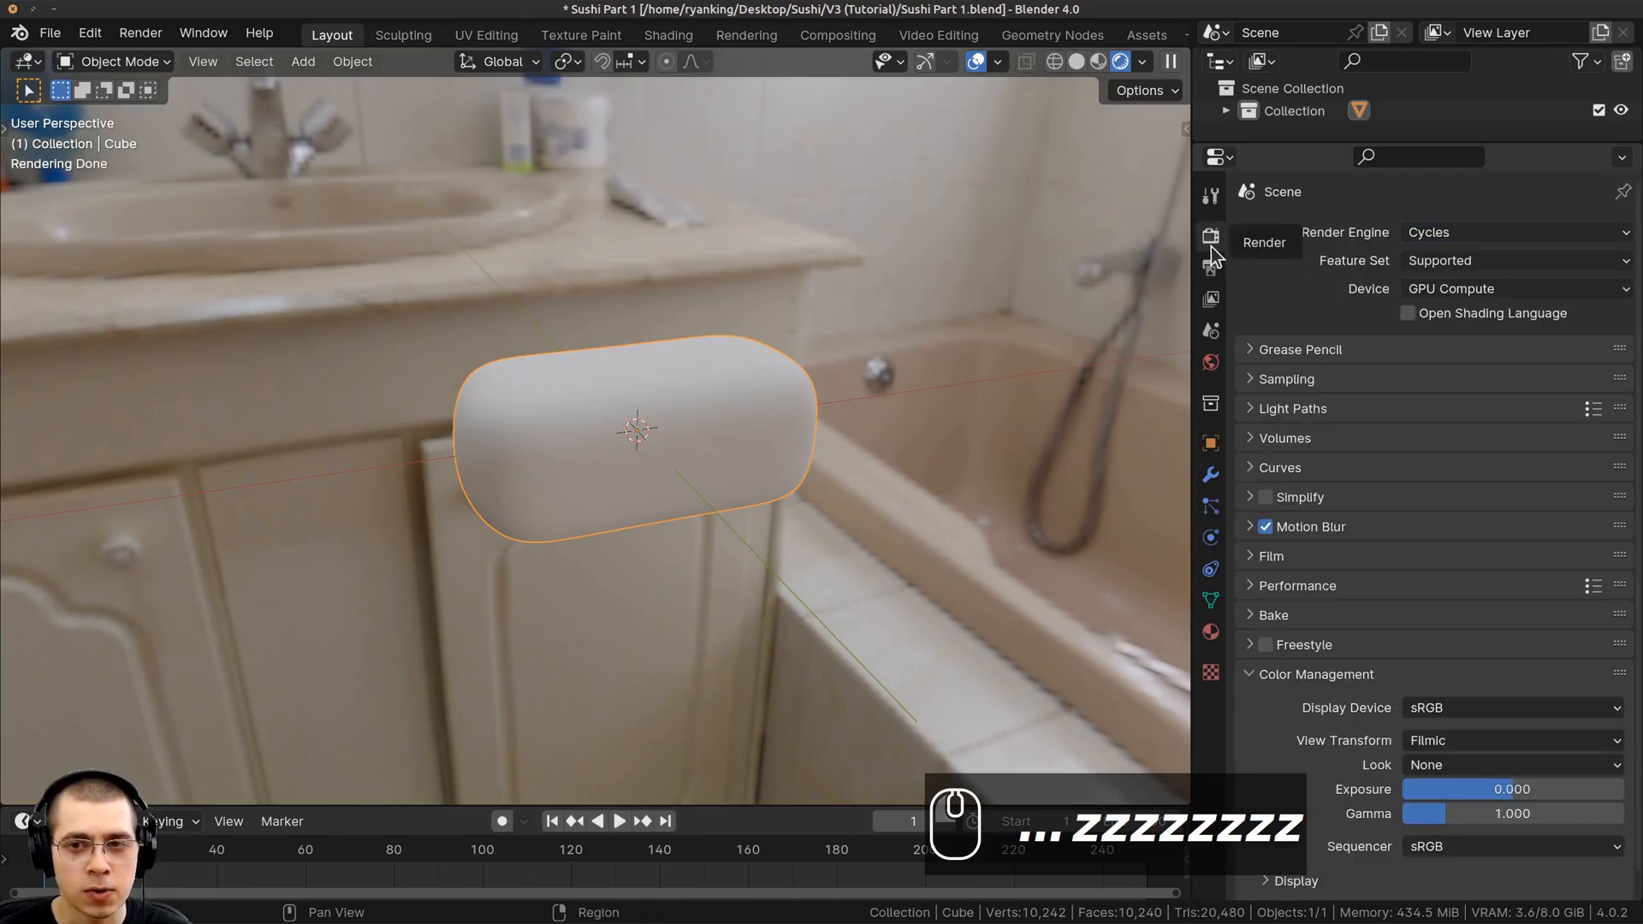
middle_click_drag(459, 578, 671, 446)
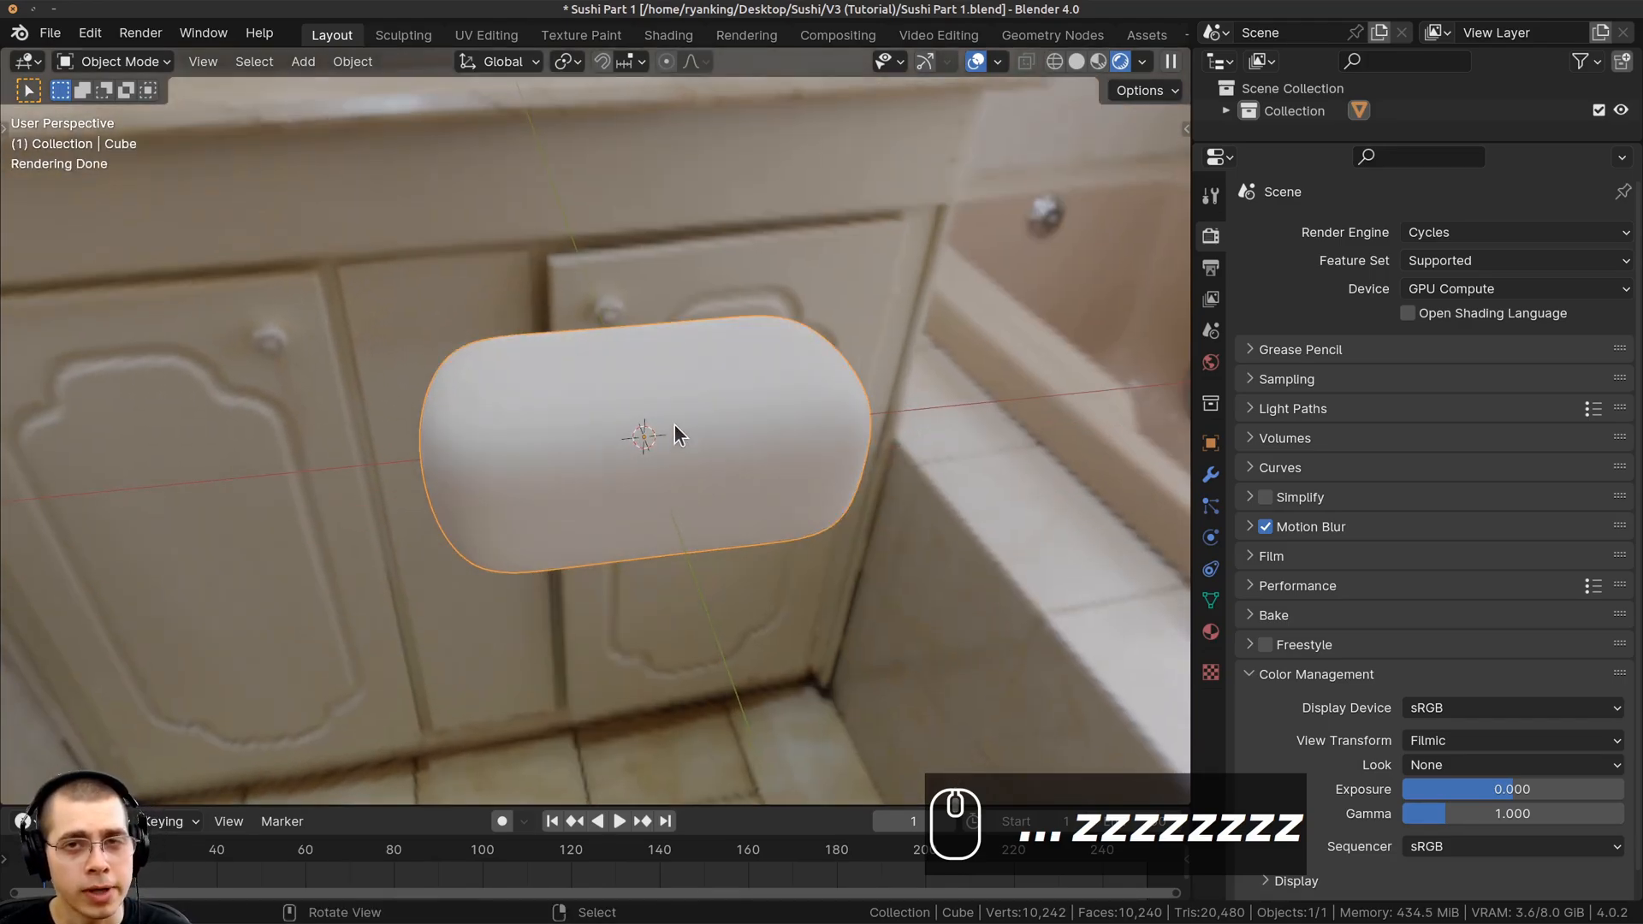
left_click(1463, 232)
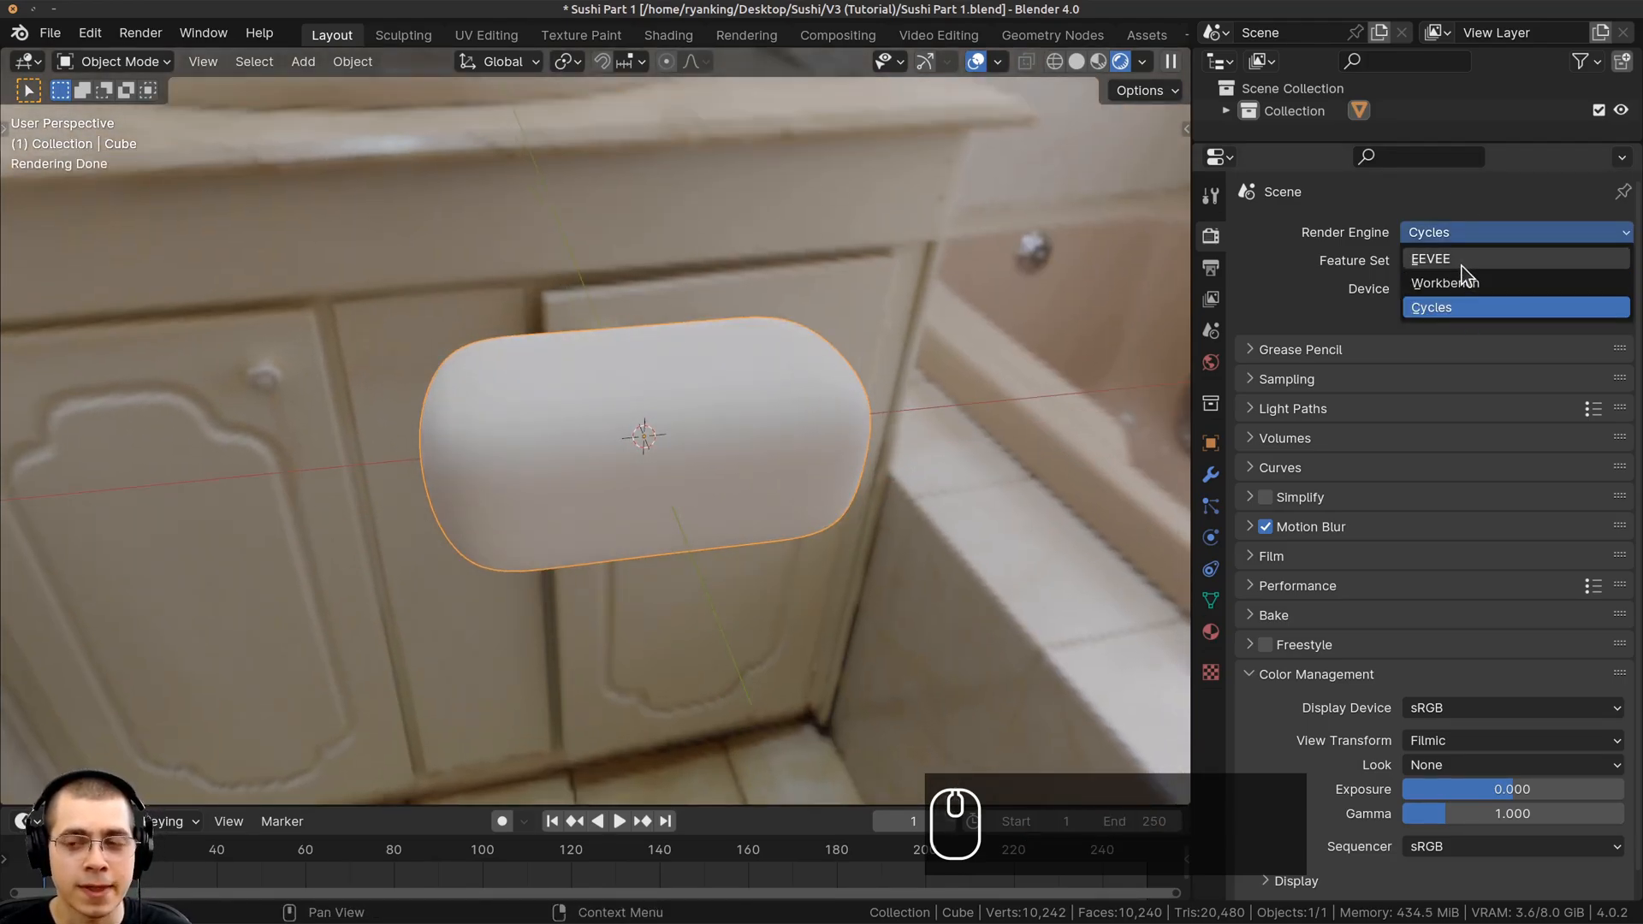
middle_click_drag(575, 320, 729, 325)
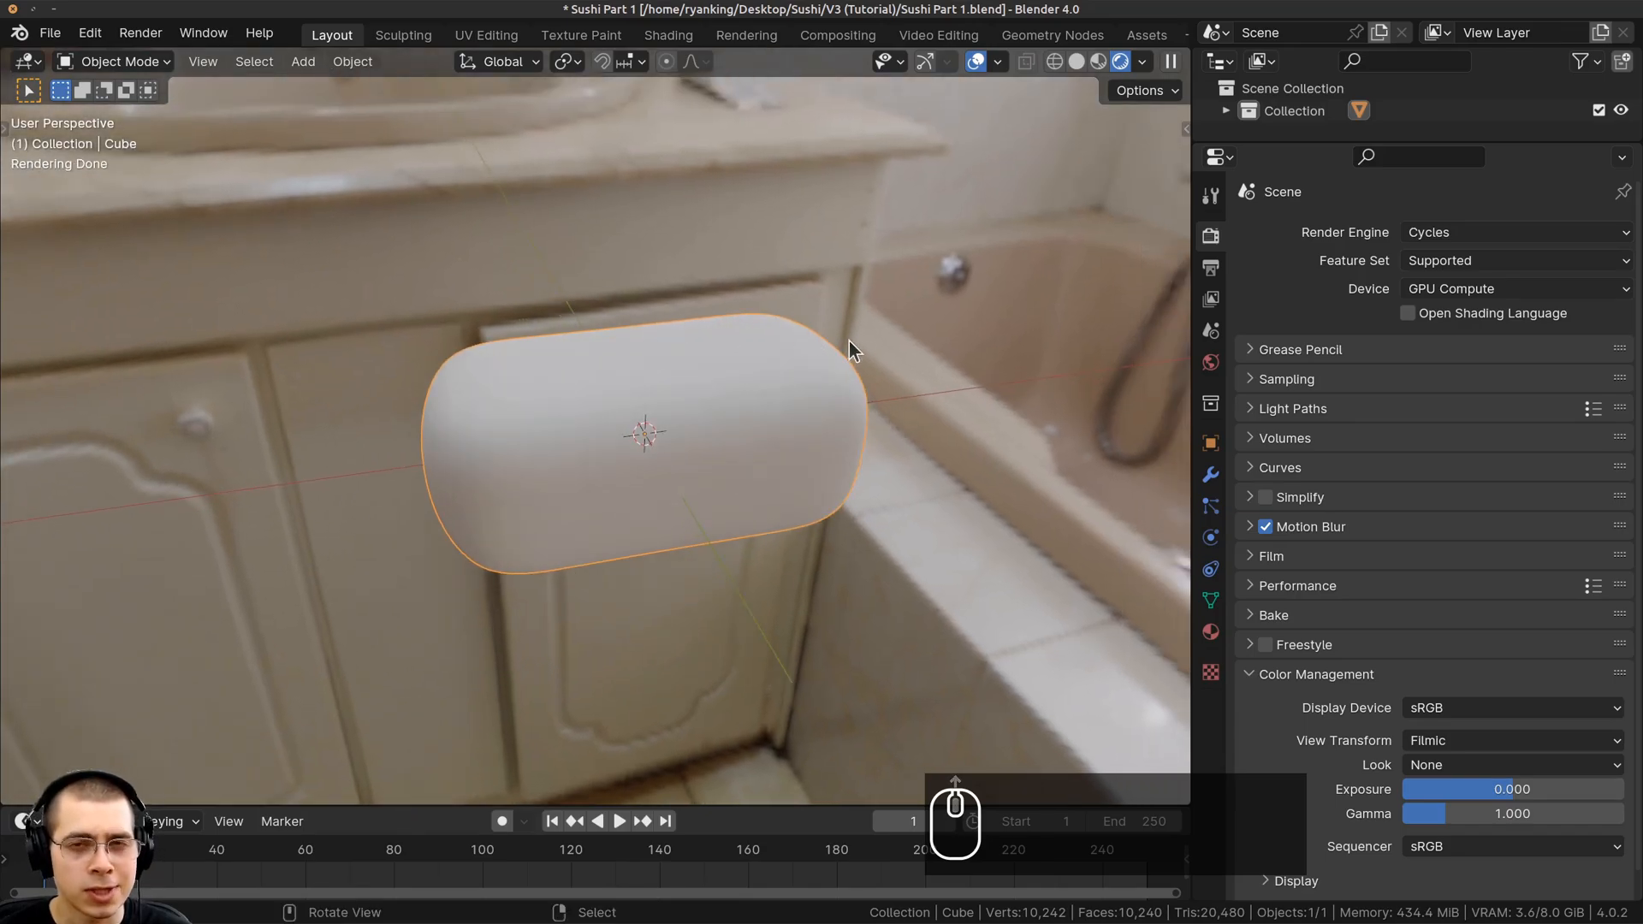
left_click(1430, 231)
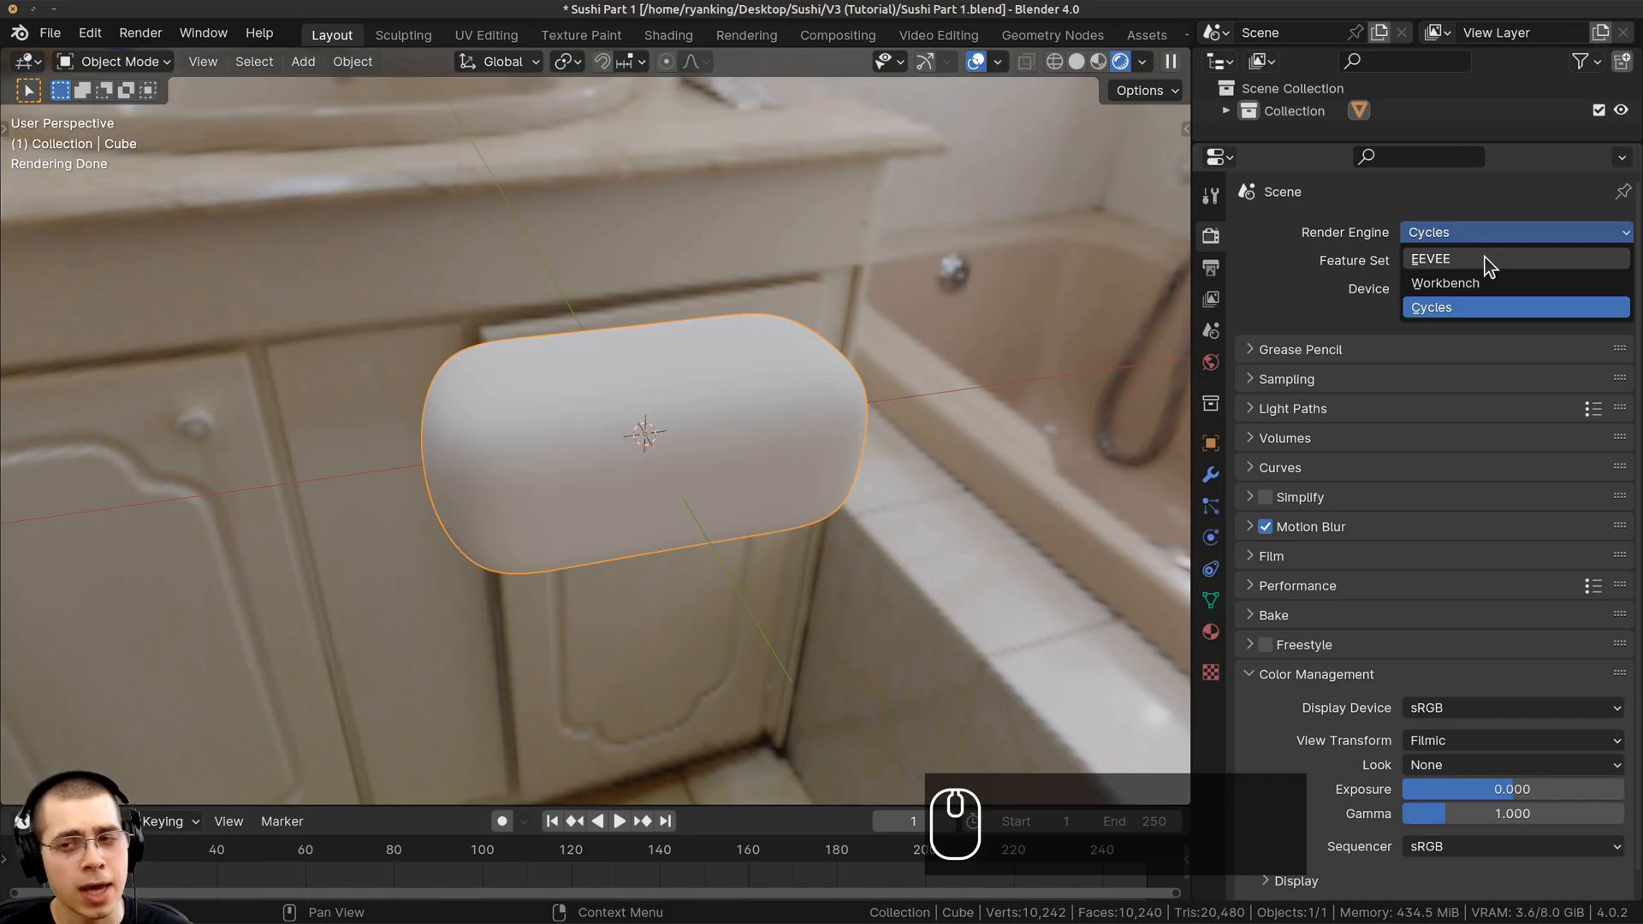
middle_click_drag(660, 378, 650, 361)
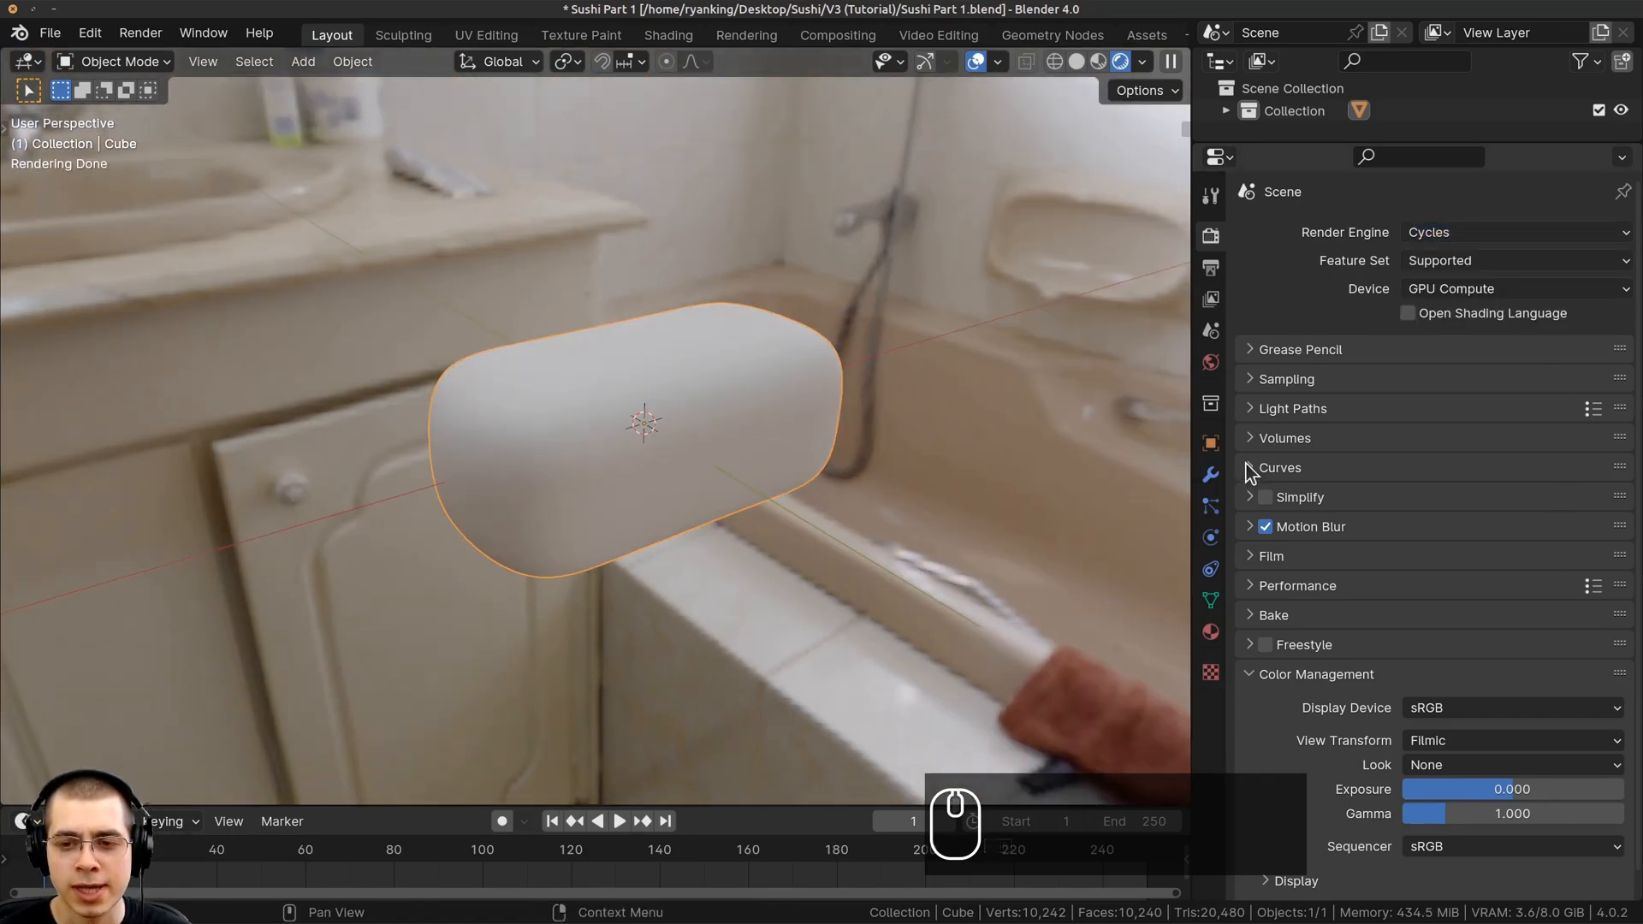
middle_click_drag(1057, 676, 1060, 676)
middle_click_drag(917, 243, 803, 530)
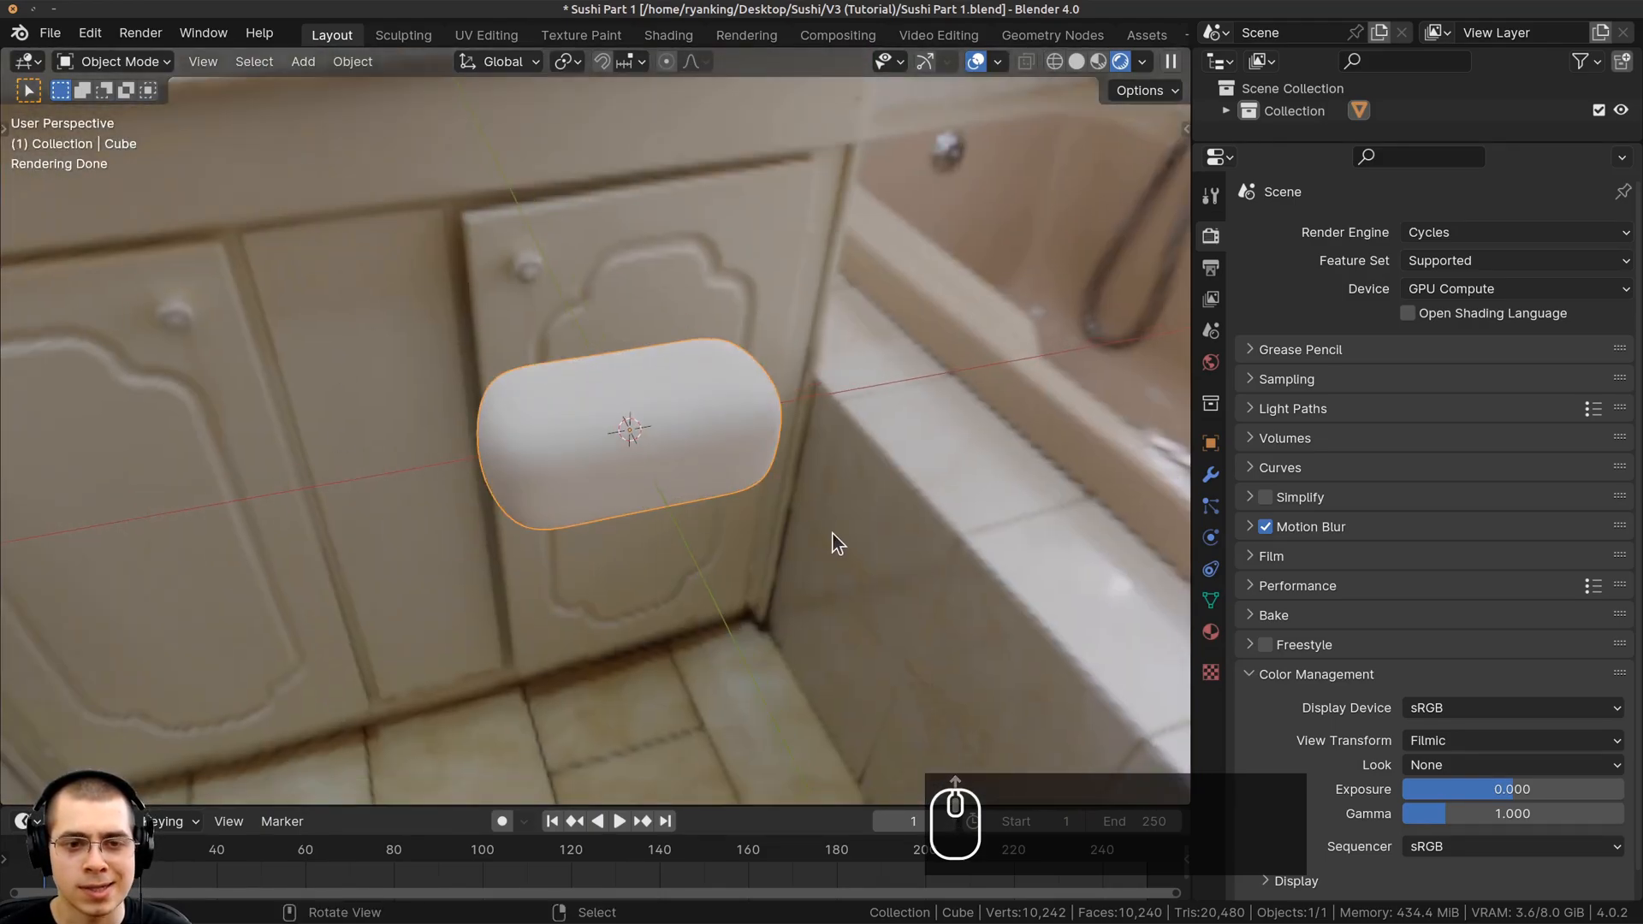
Make the render's film background transparent so the bathroom image is hidden behind the rice base
left_click(1251, 557)
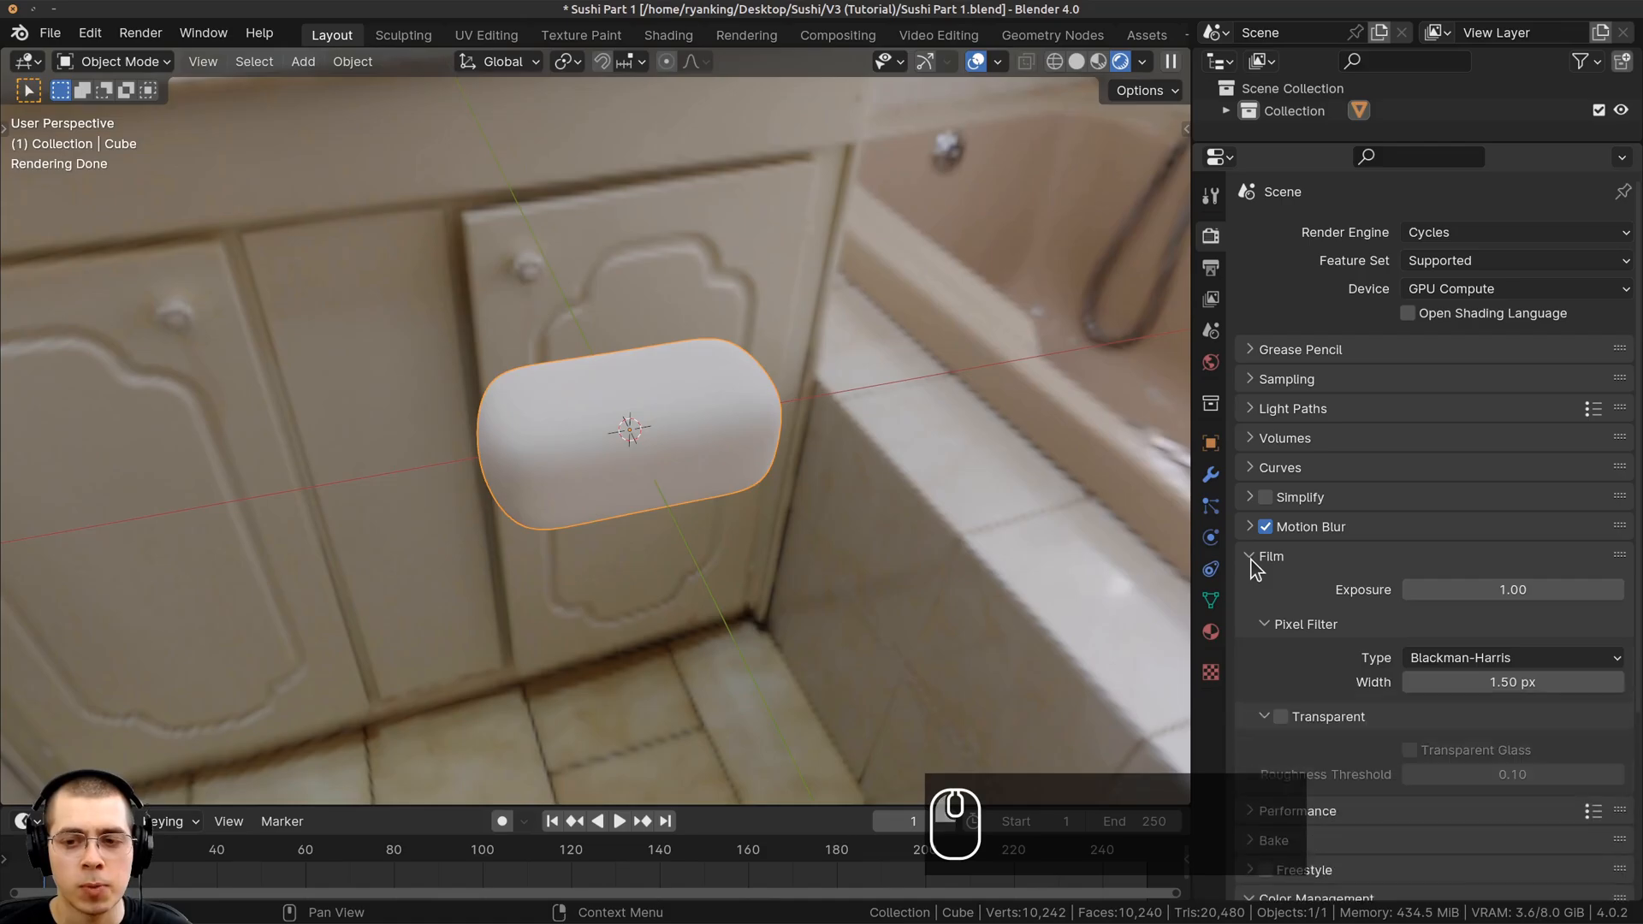
scroll(1272, 695, "down", 6)
left_click(1284, 470)
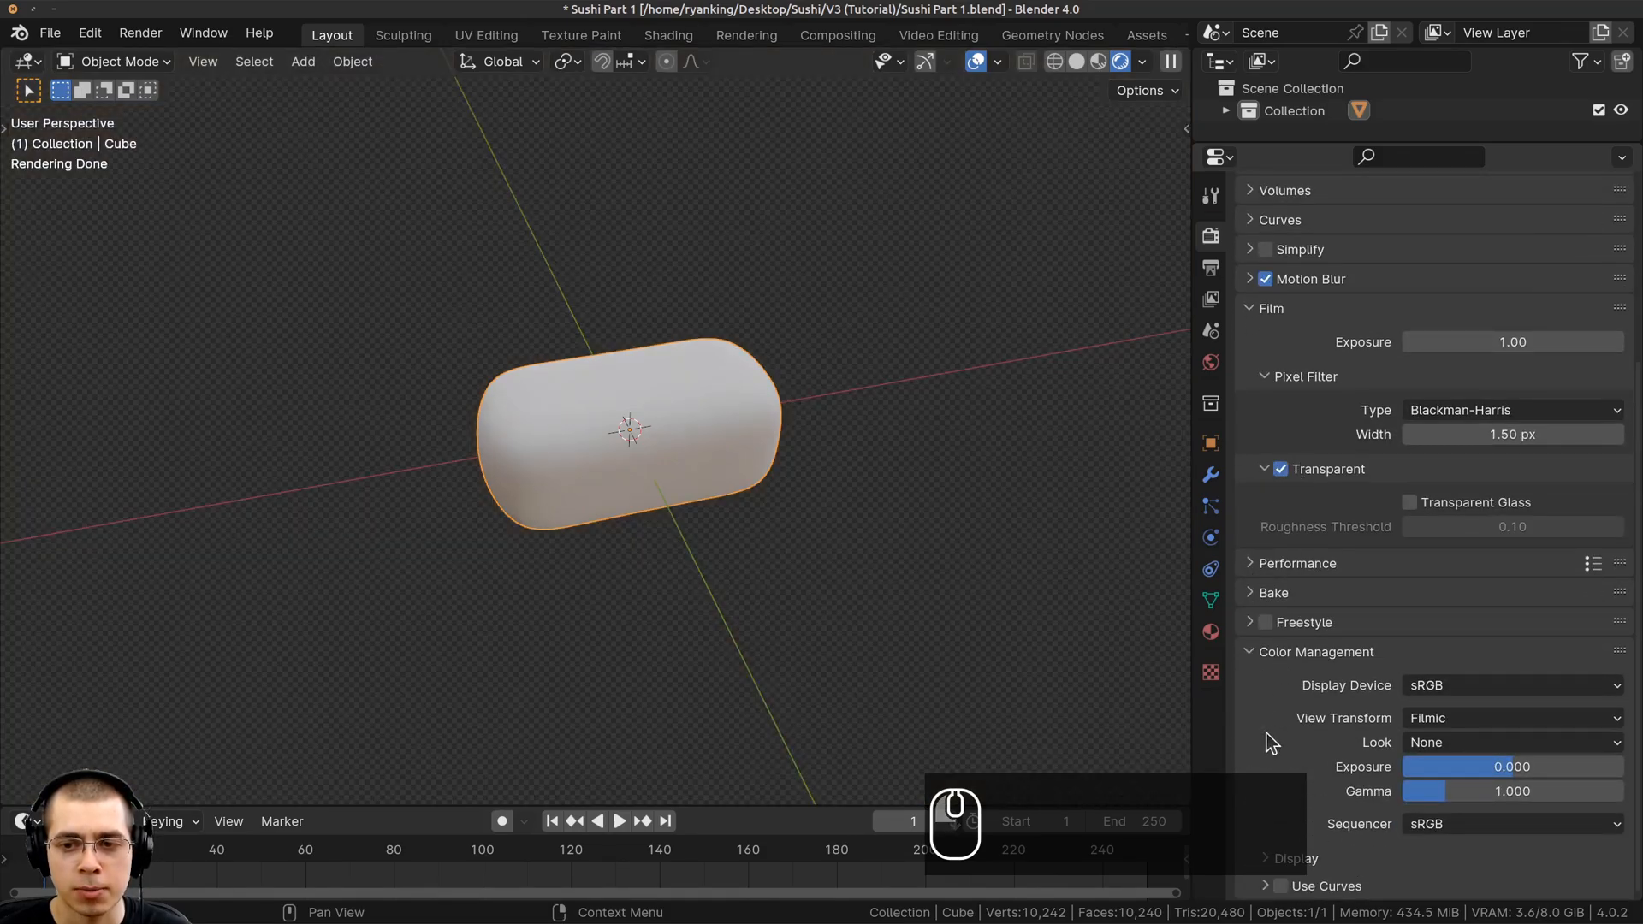
middle_click_drag(939, 565, 929, 537)
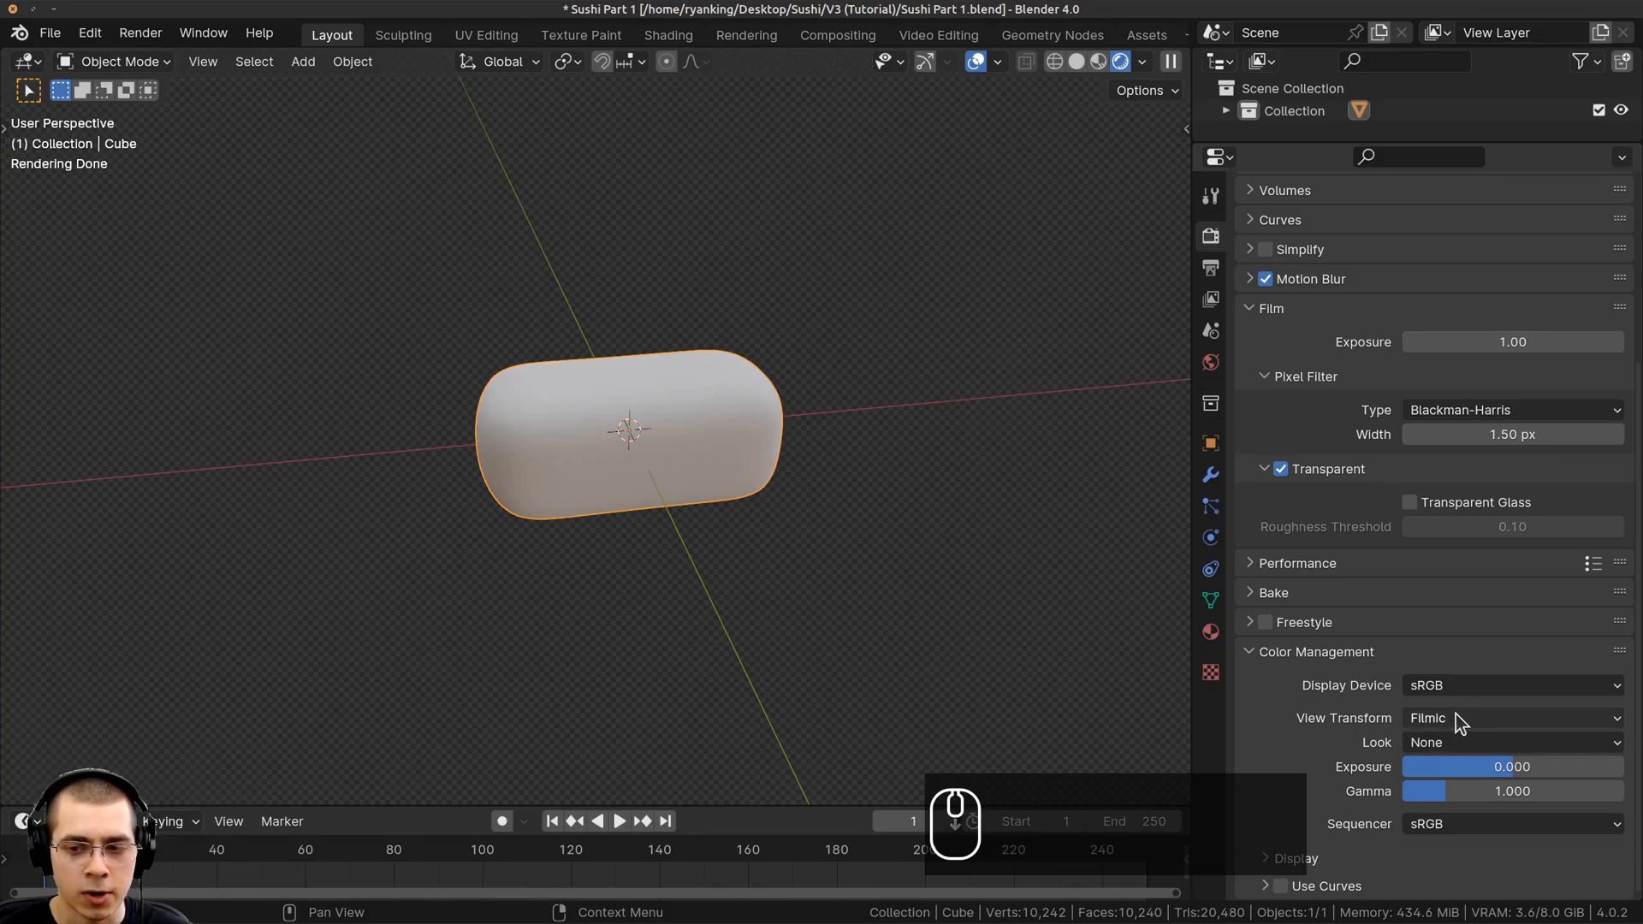
Set the color management look to Very High Contrast and collapse the expanded render settings sections
left_click(1433, 744)
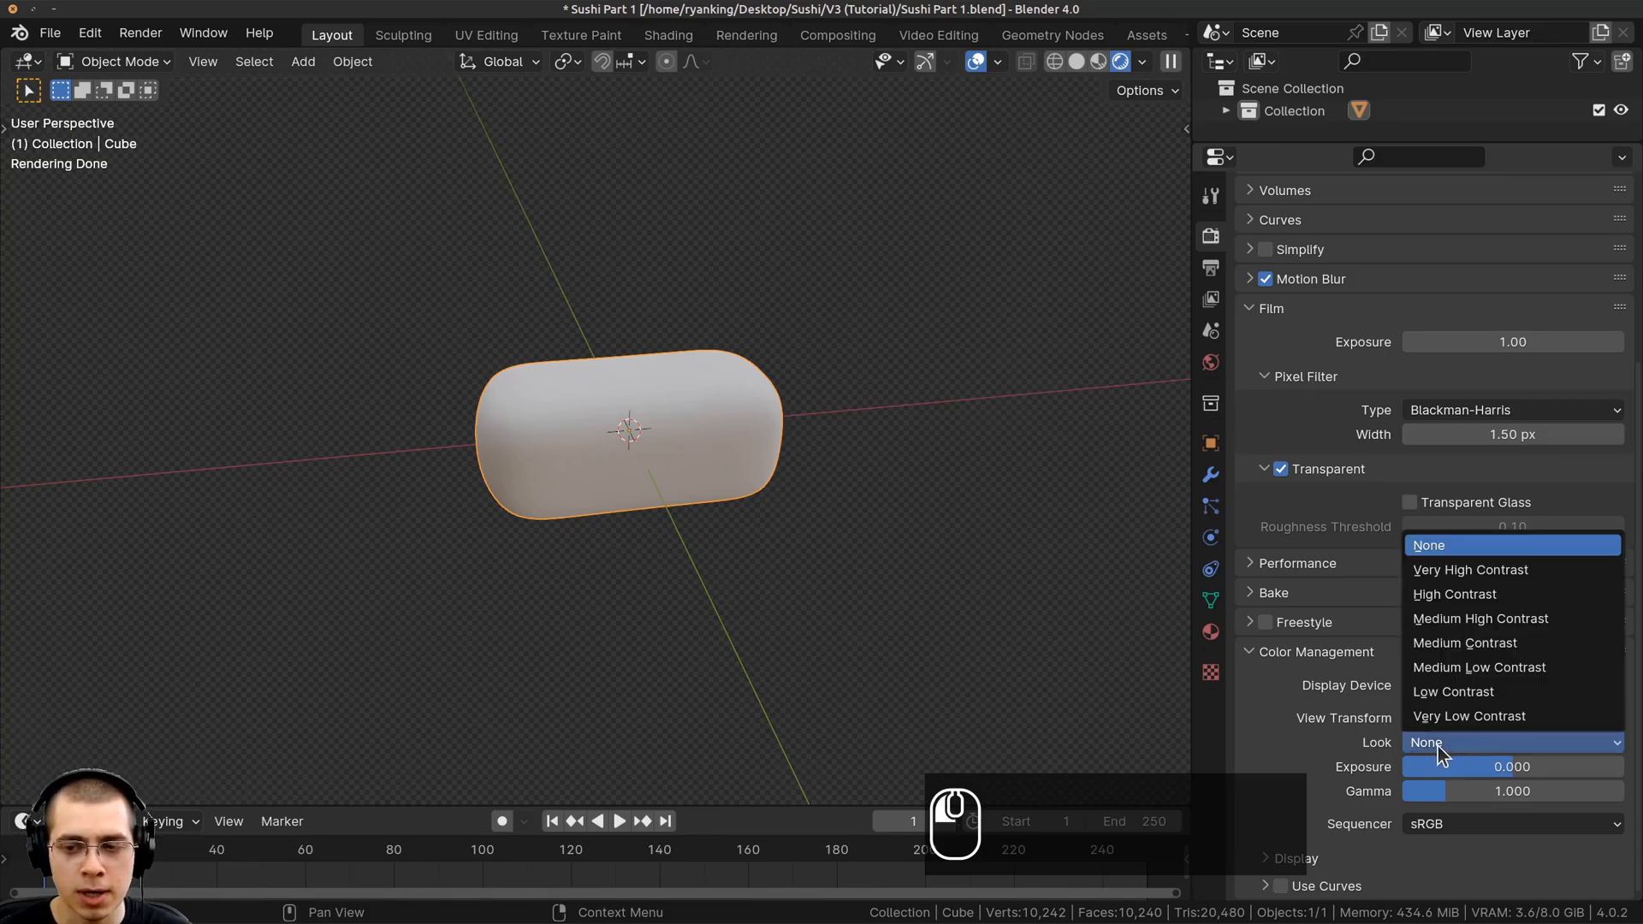
left_click(1442, 572)
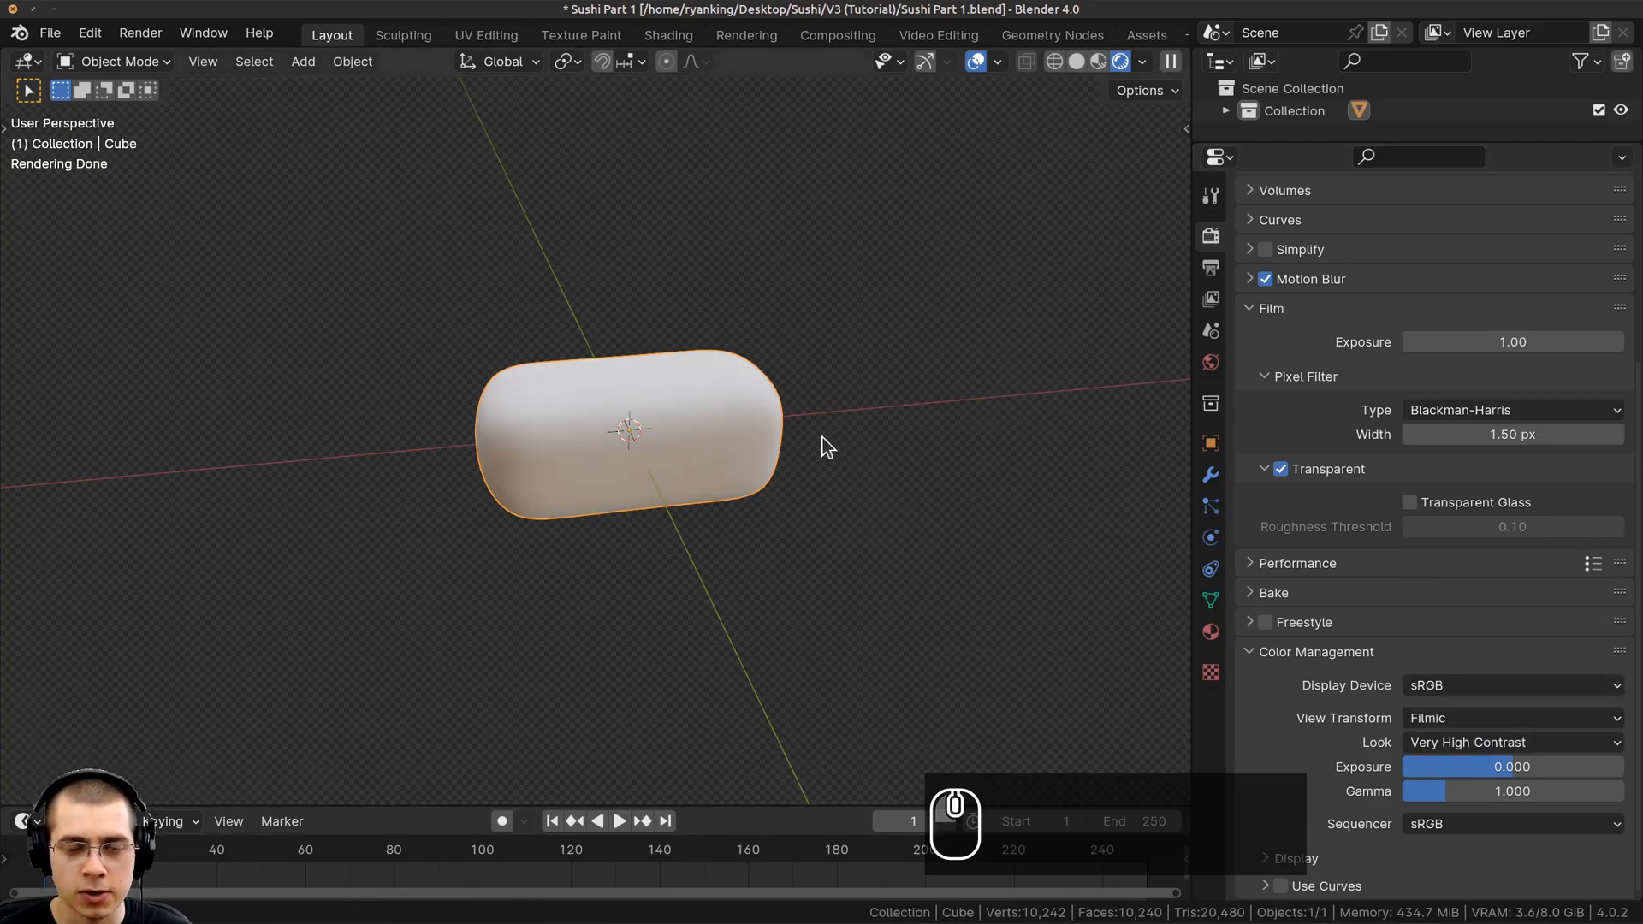
middle_click_drag(821, 443, 864, 445)
left_click(1275, 655)
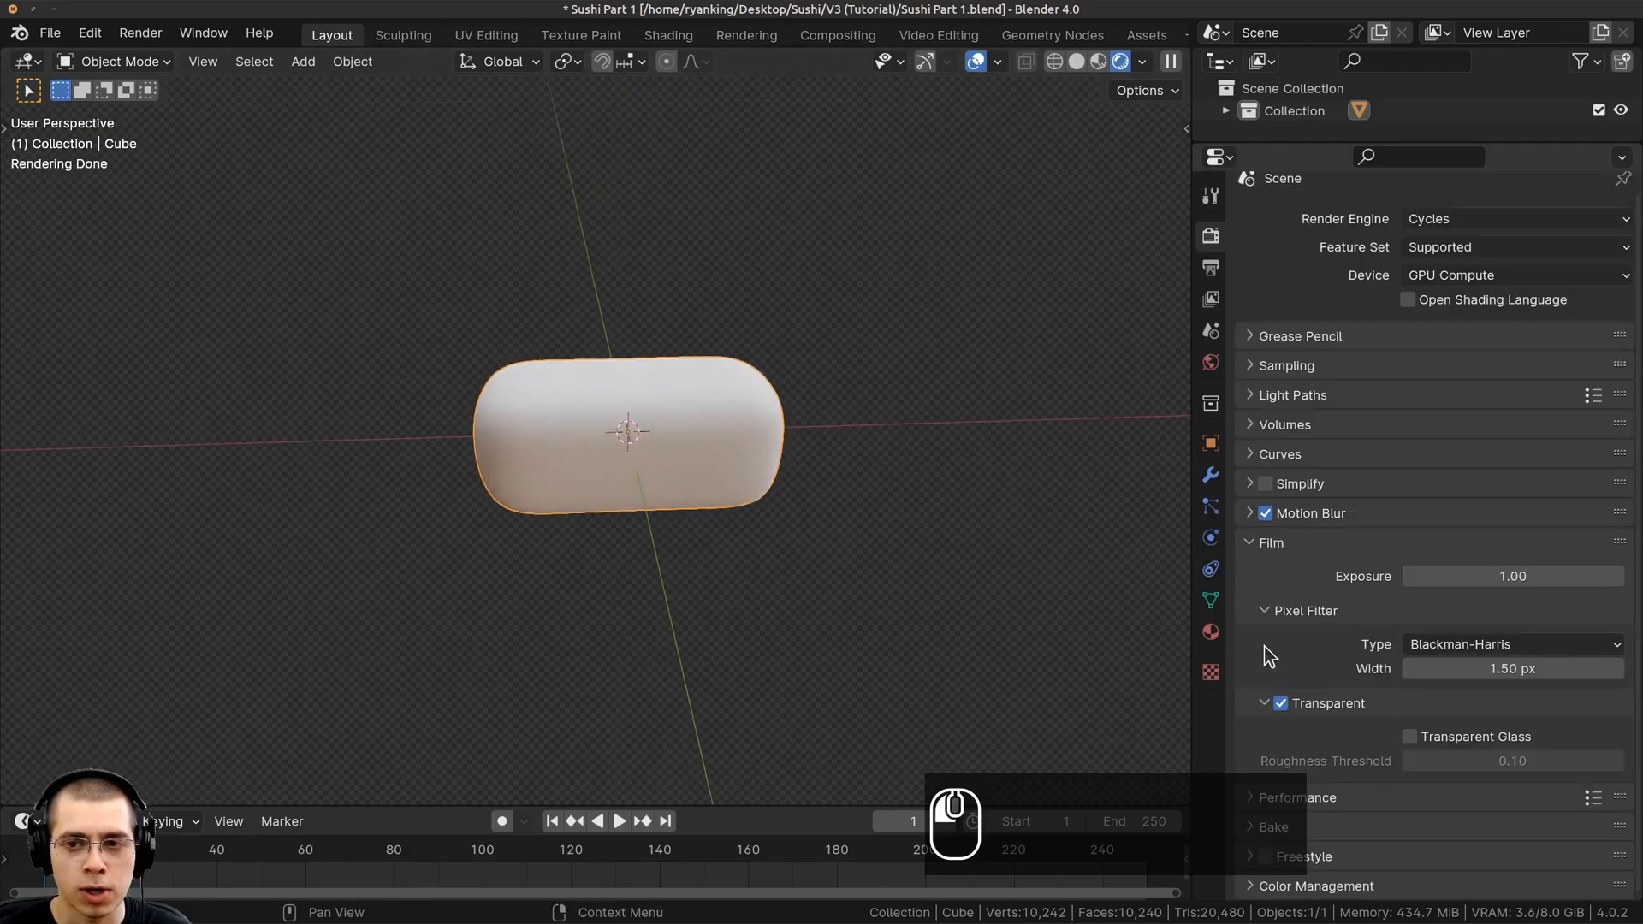
left_click(1257, 550)
Add an area light in front view and move it well above and to the right of the rice base
middle_click_drag(753, 400, 826, 426)
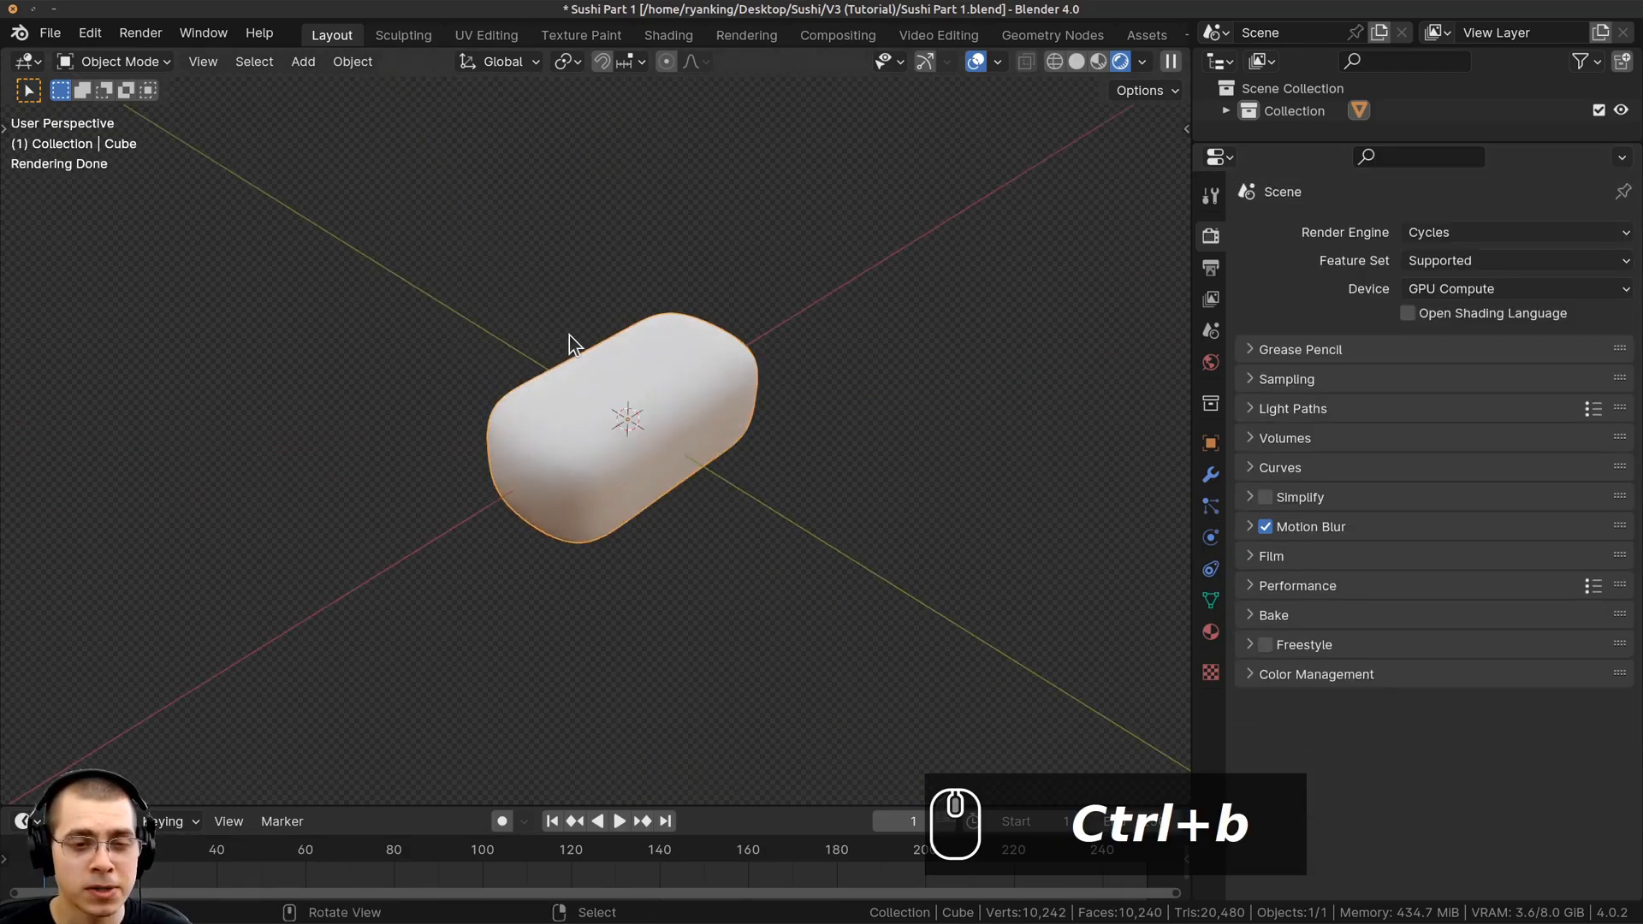
middle_click_drag(572, 334, 549, 318)
key("KP_1")
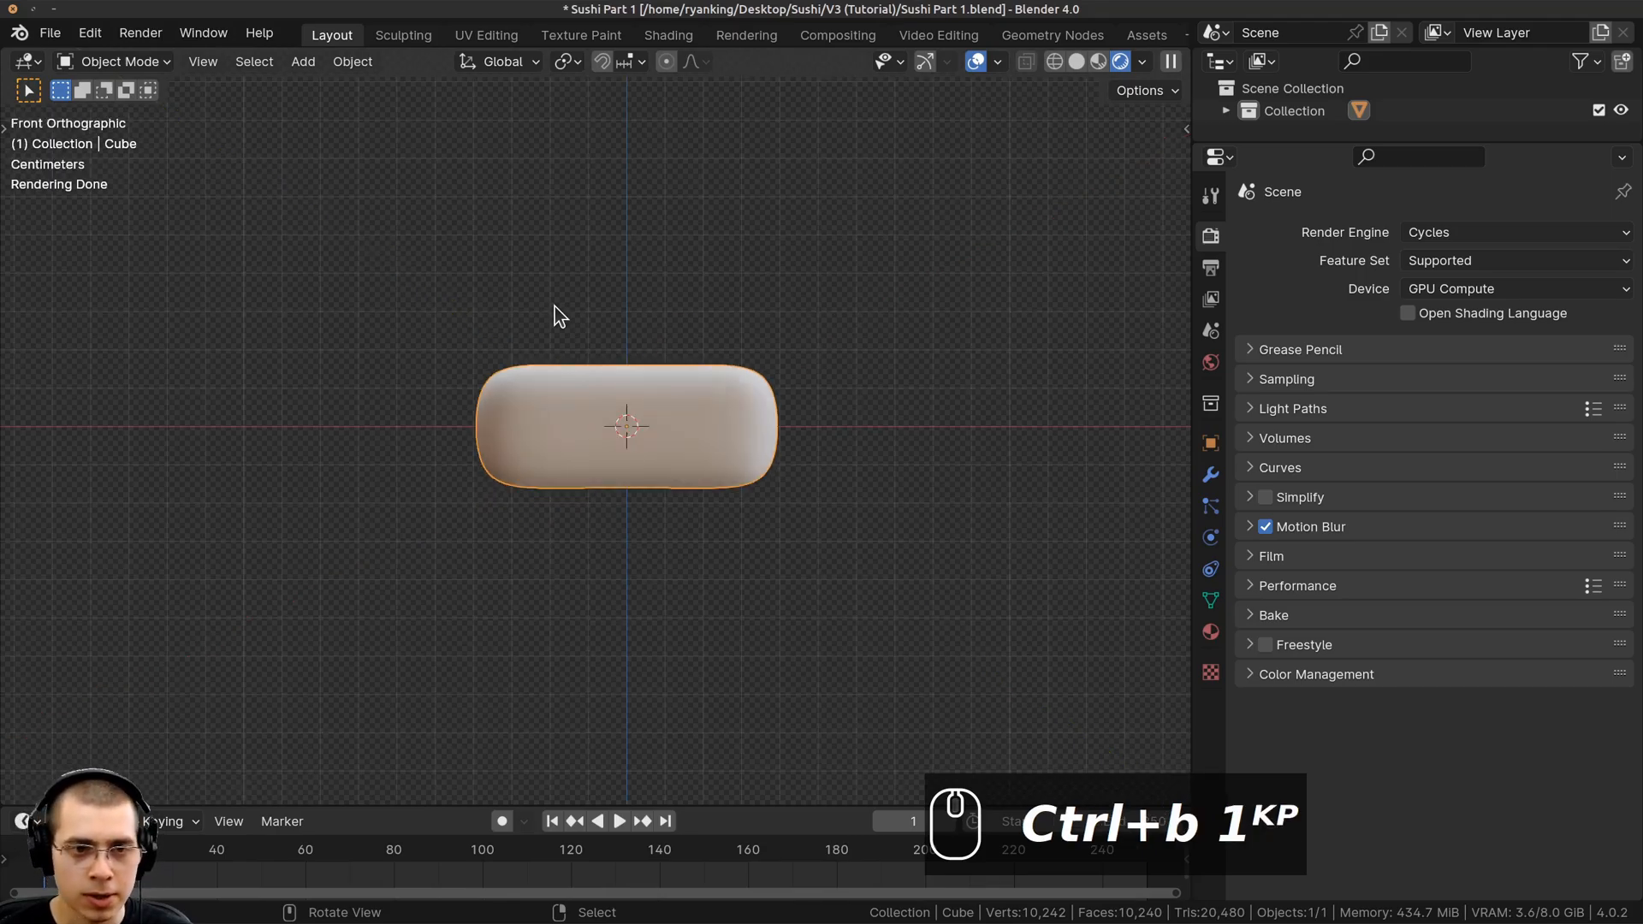
key("shift+a")
mouse_move(568, 566)
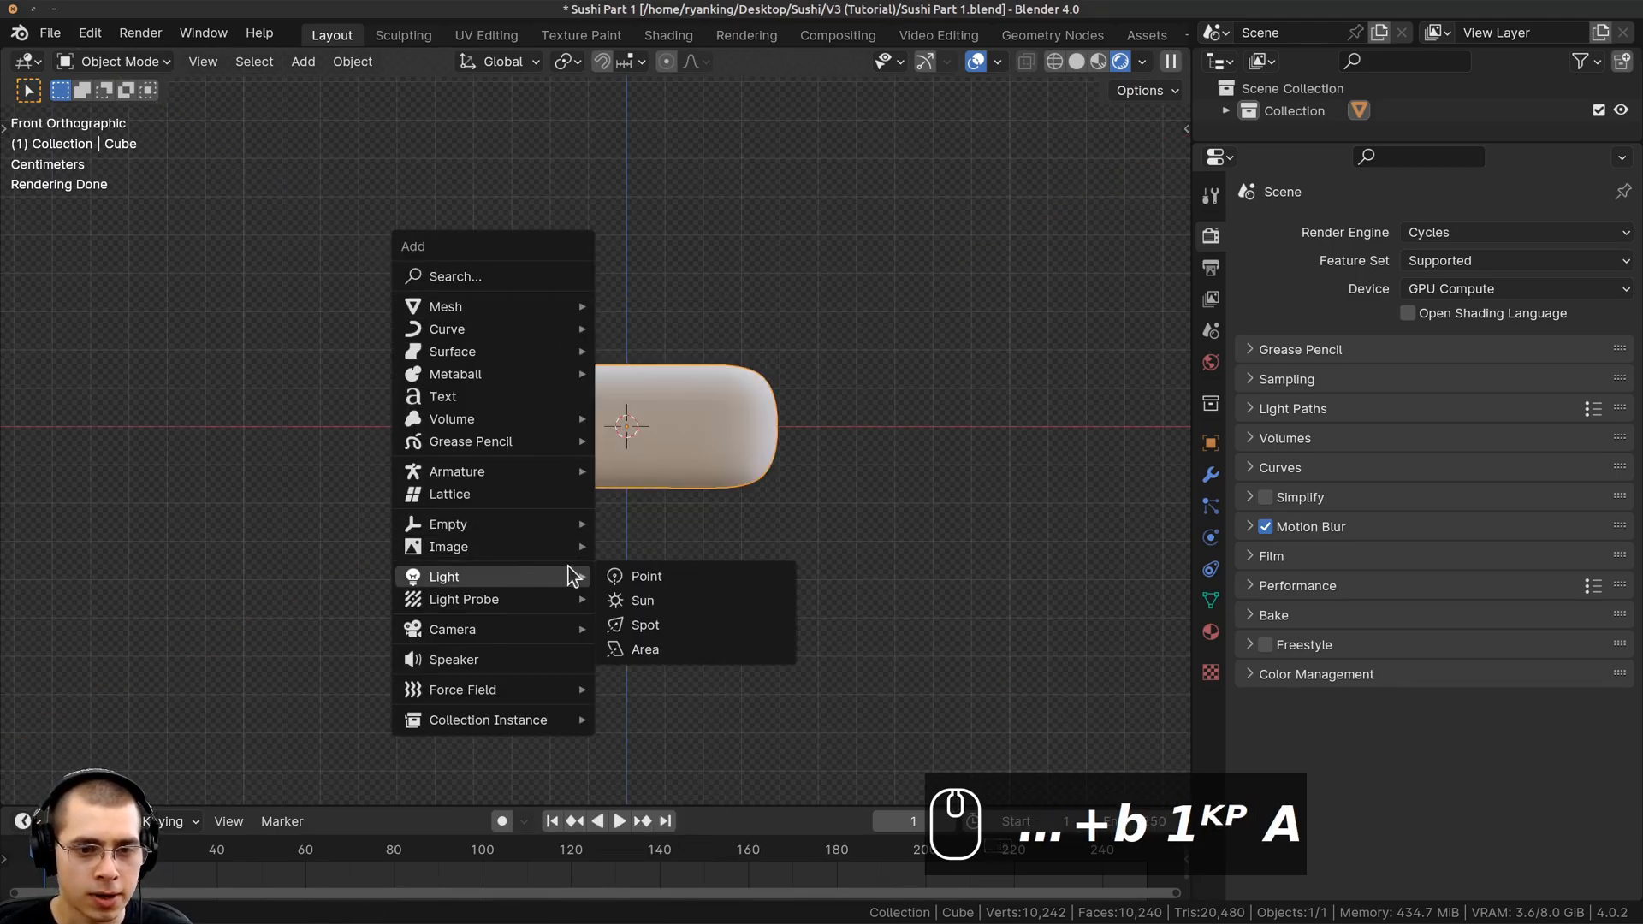
left_click(695, 644)
scroll(684, 514, "down", 5)
key("g")
left_click(937, 370)
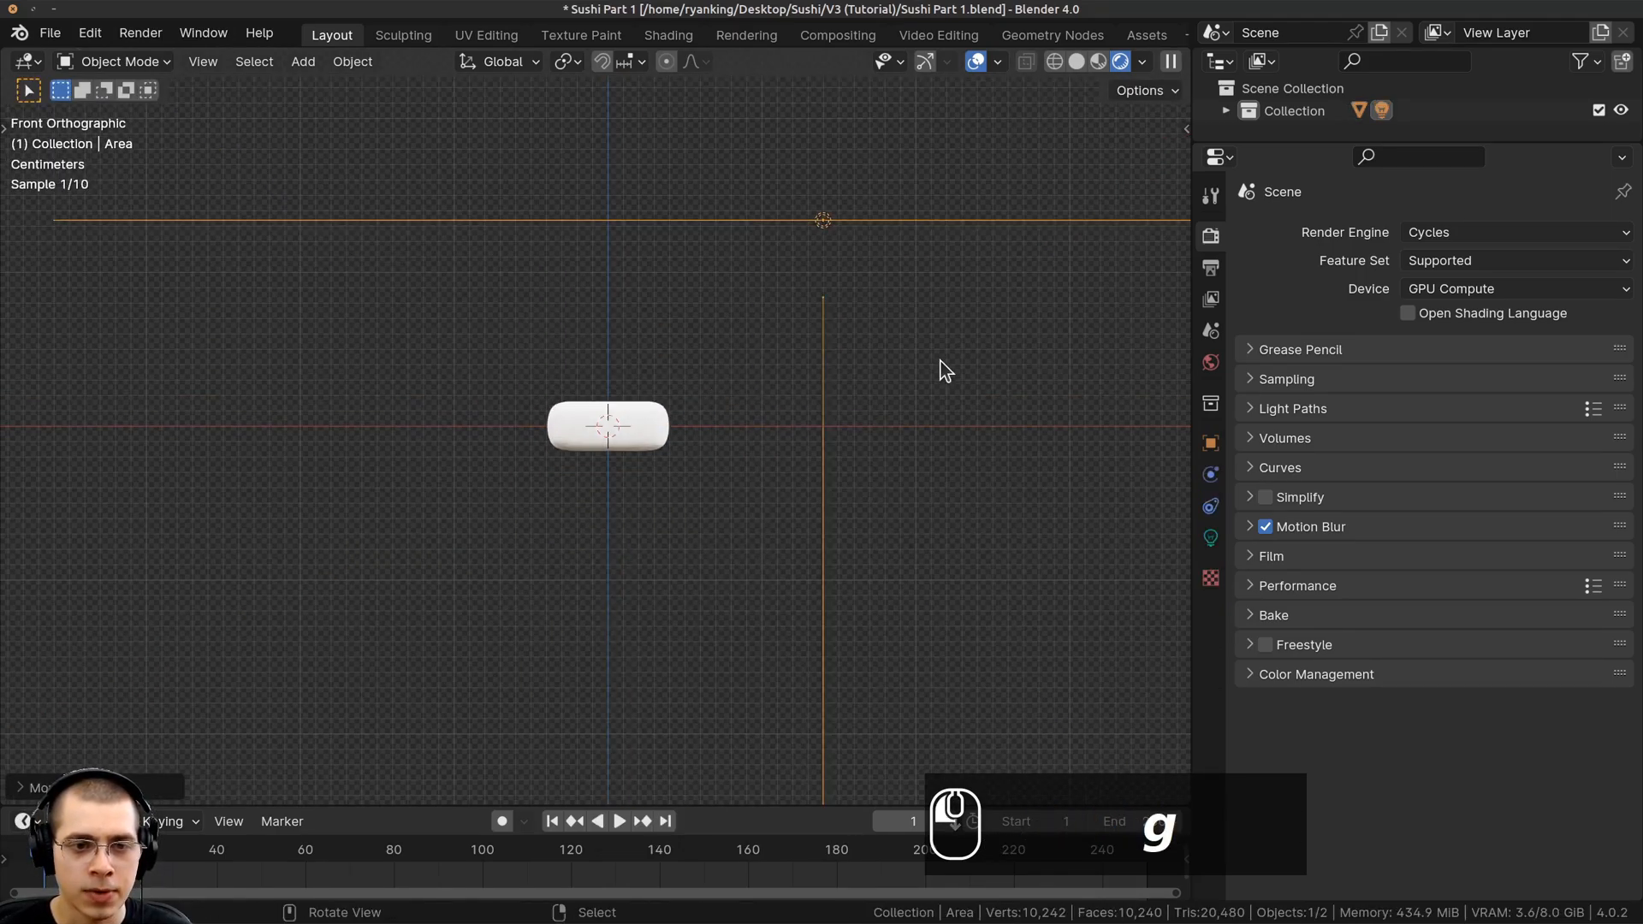
scroll(936, 377, "down", 7)
key("g")
left_click(1038, 193)
Rotate the area light about 44° so it faces the rice base, and adjust its position
middle_click_drag(1028, 229, 1044, 282)
scroll(1044, 282, "down", 4)
key("r")
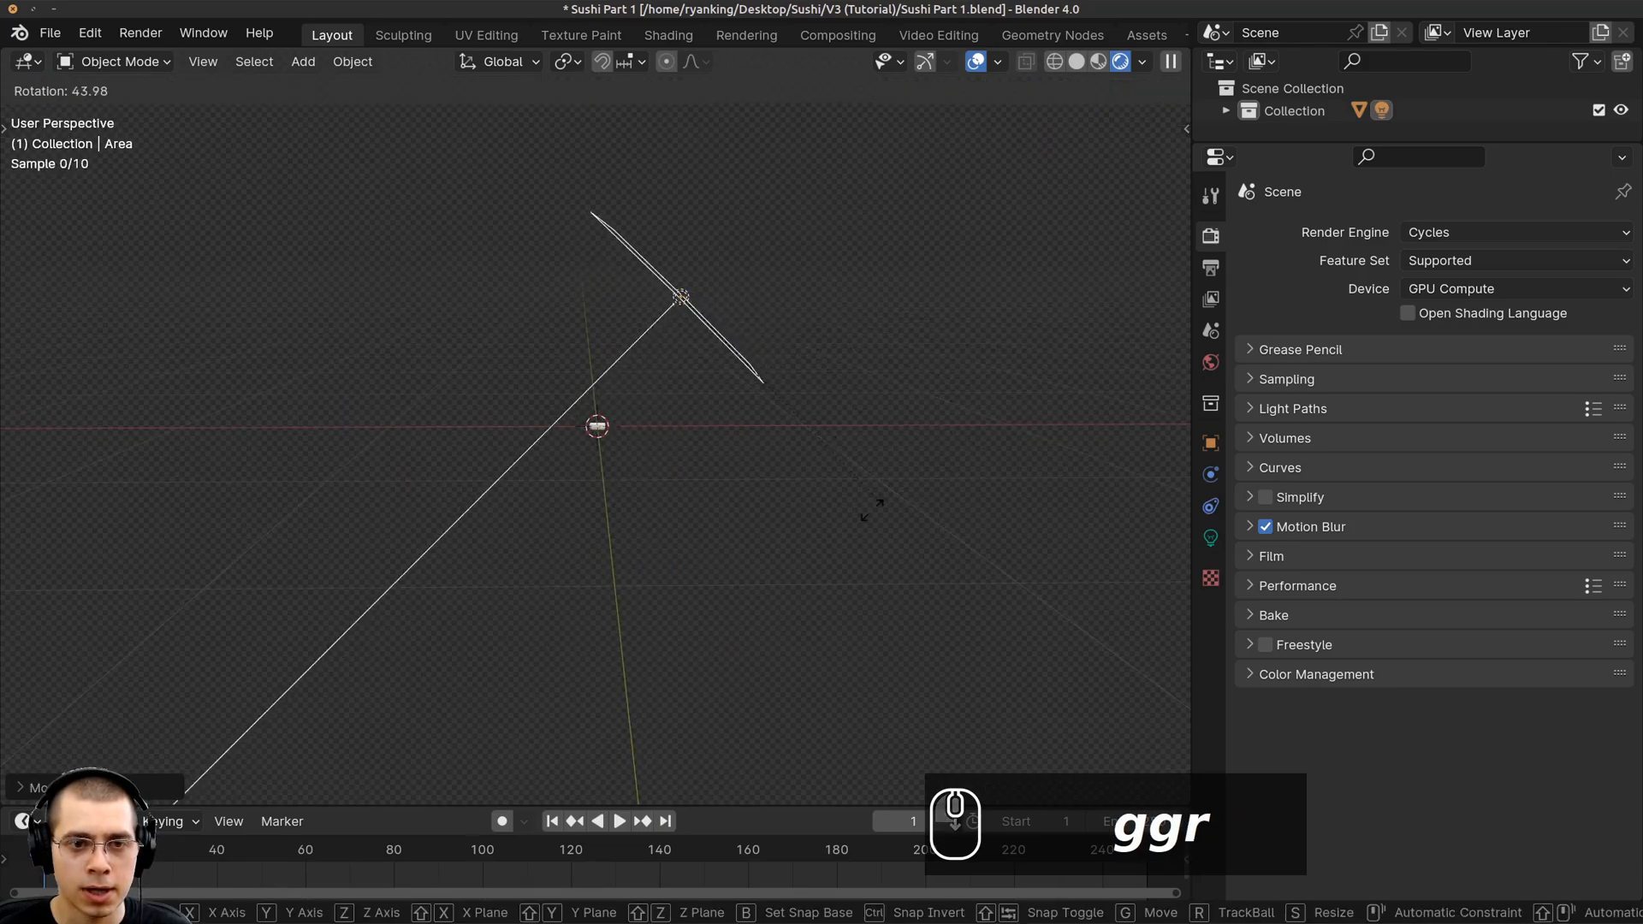
left_click(869, 520)
key("g")
left_click(959, 537)
Scale the area light down and move it closer to the rice base
middle_click_drag(724, 412, 939, 524)
key("s")
left_click(805, 450)
key("g")
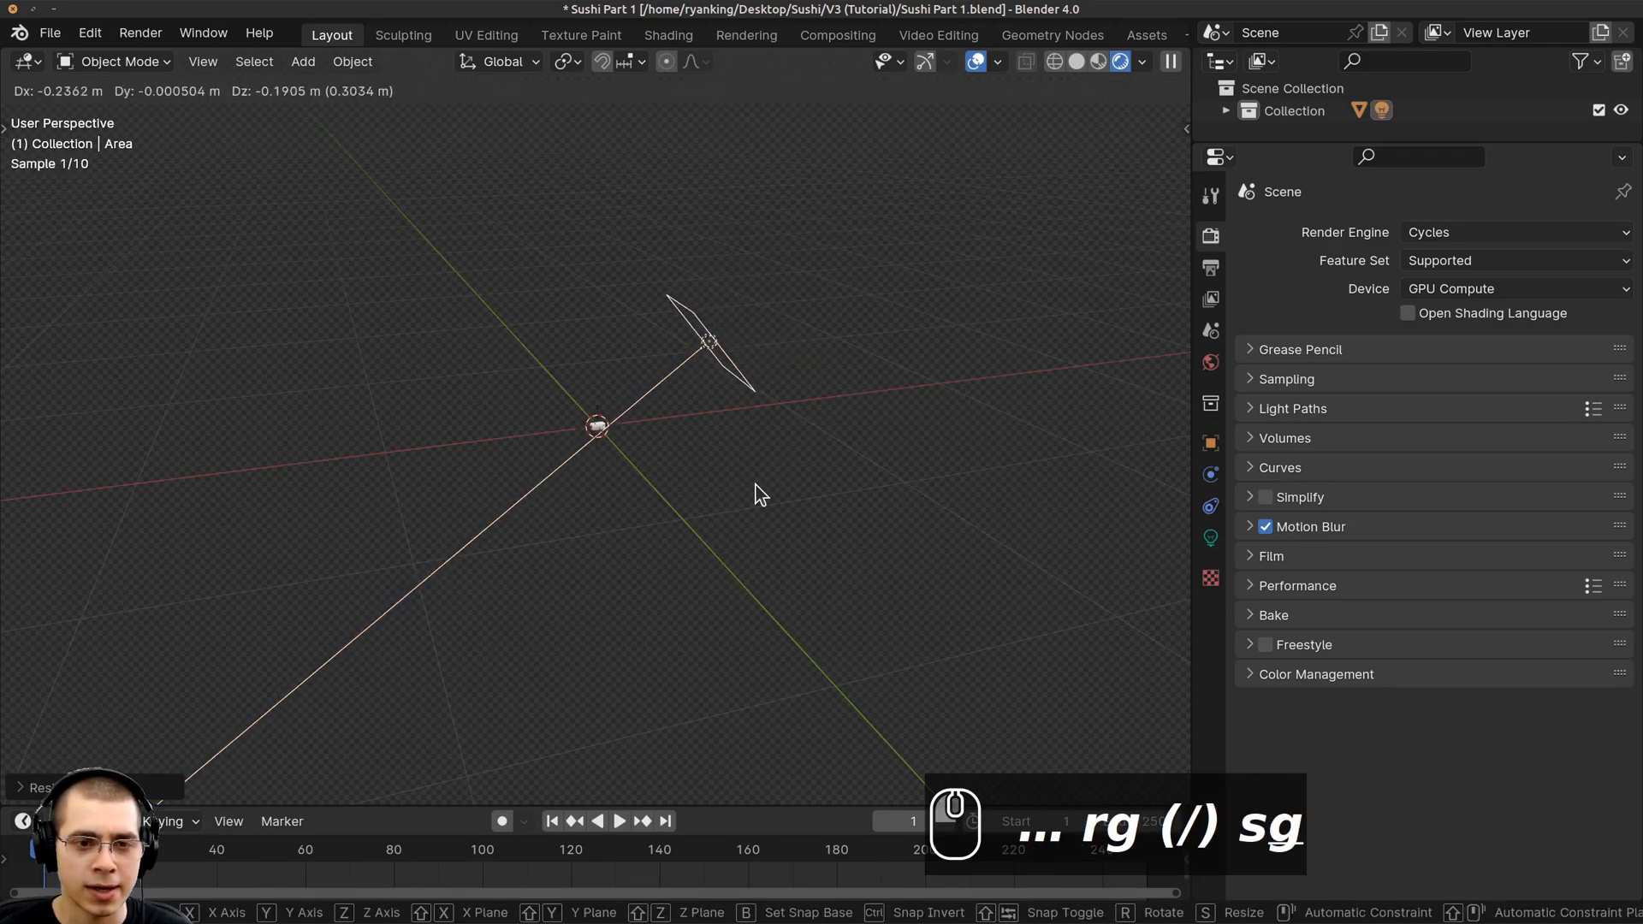
left_click(750, 500)
From another angle, rotate and shift the area light to line up with the rice base and shrink it slightly
middle_click_drag(751, 496, 913, 368)
key("r")
left_click(845, 413)
key("g")
left_click(858, 465)
key("s")
left_click(825, 420)
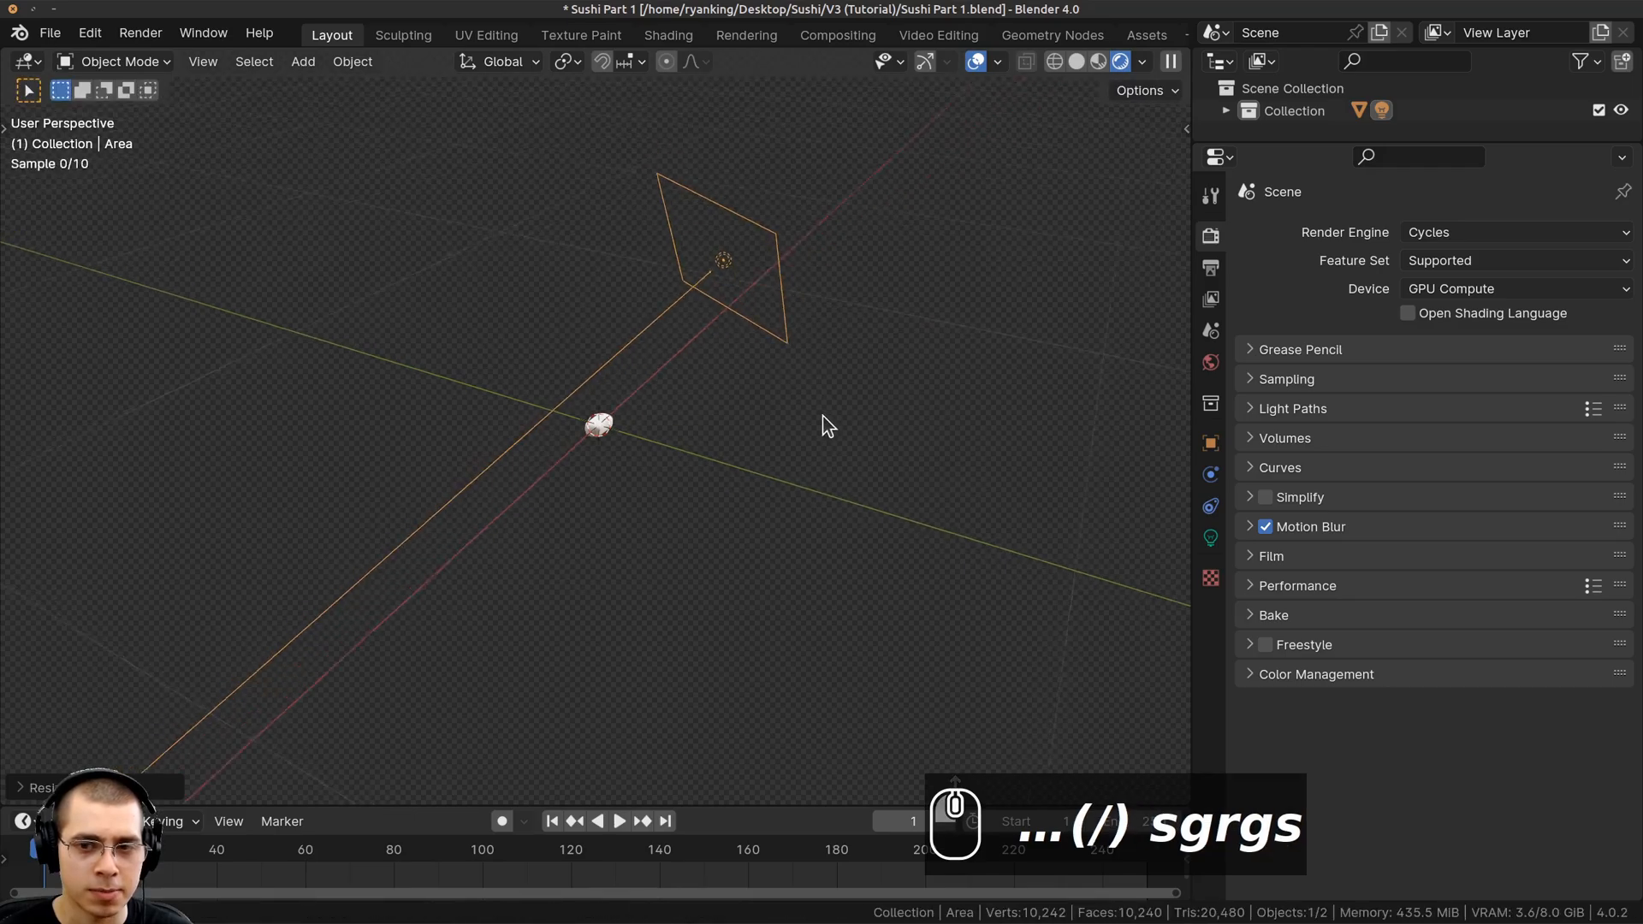
Fine-tune the area light's position and rotation so its beam points directly at the rice base
scroll(823, 414, "up", 3)
key("g")
left_click(863, 503)
middle_click_drag(864, 507, 871, 496)
key("r")
left_click(950, 809)
middle_click_drag(950, 804, 1070, 796)
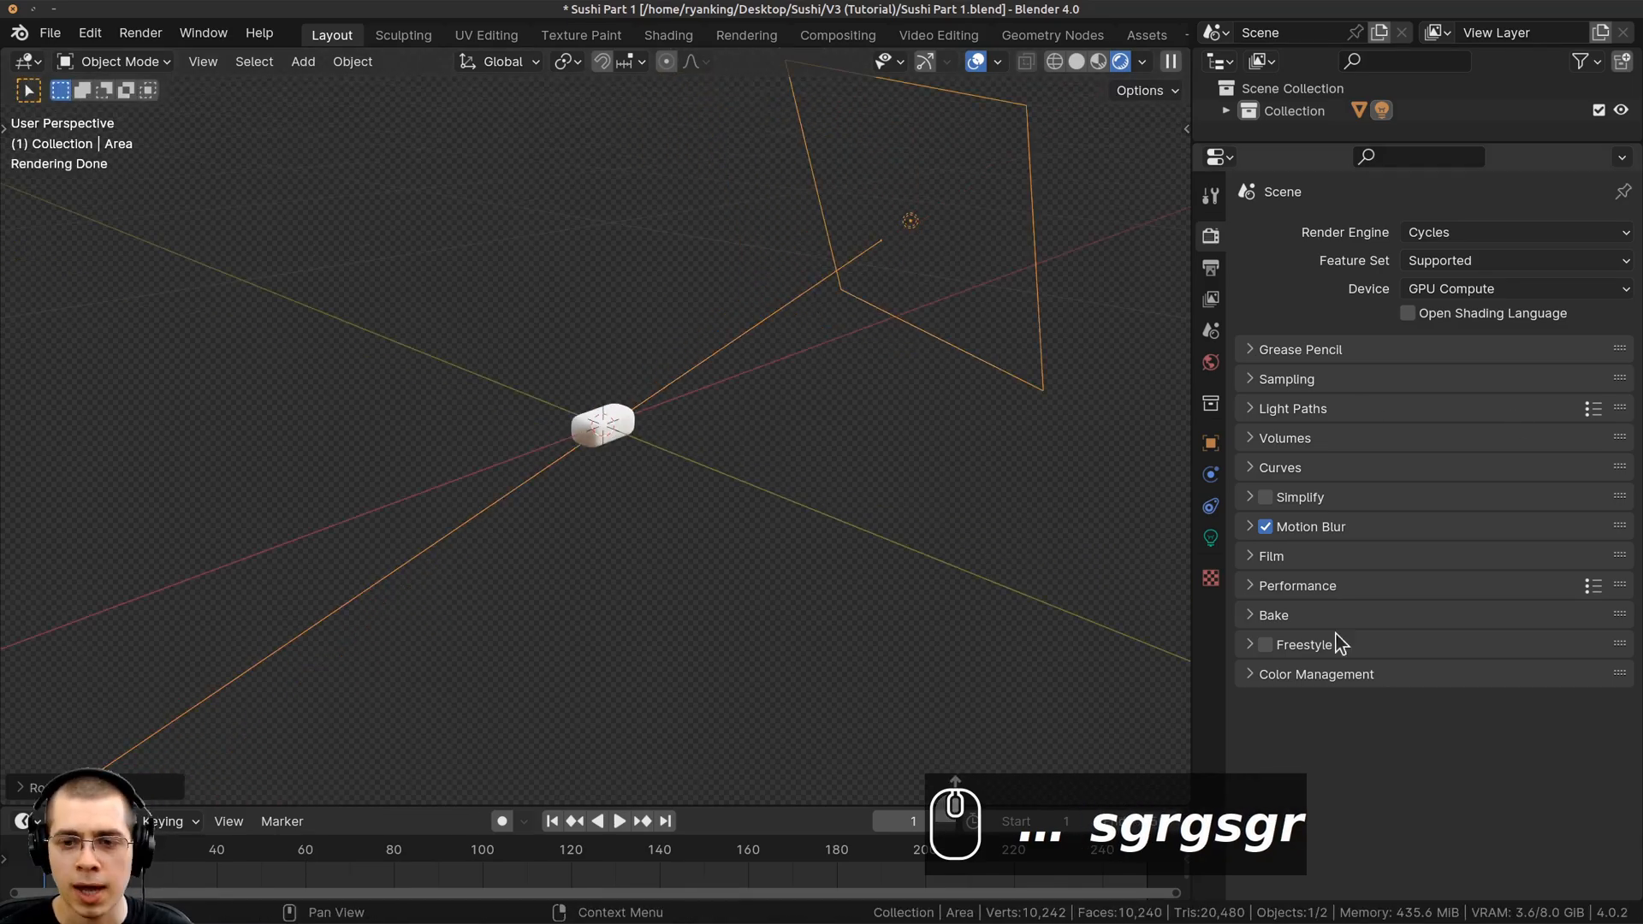
Set the area light's power to 5 W
left_click(1210, 538)
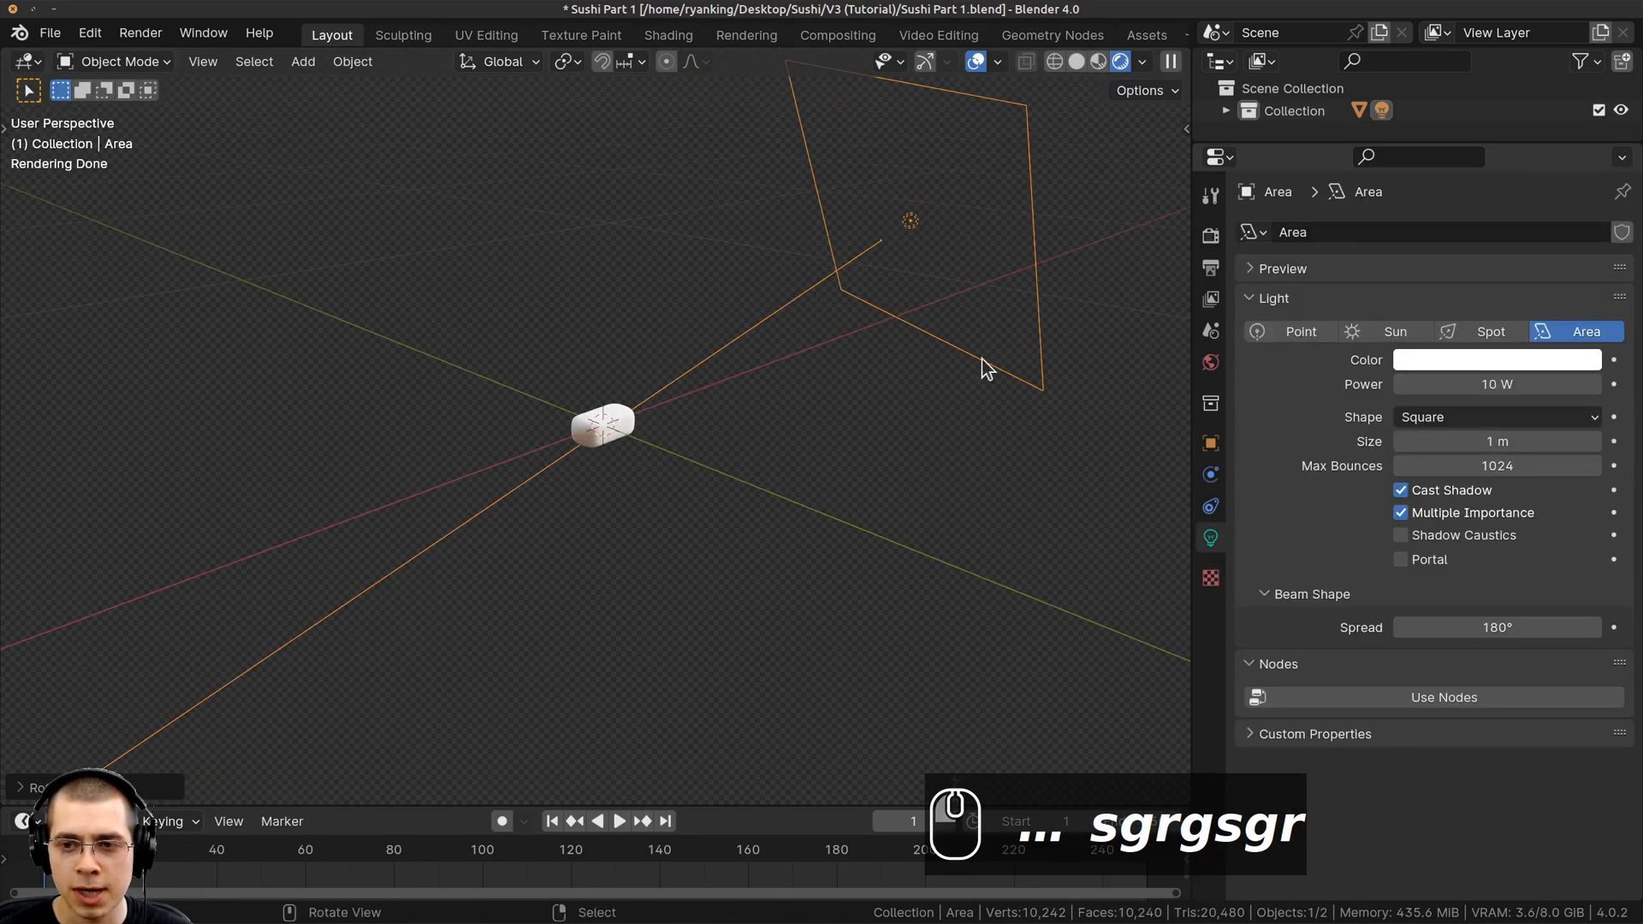
left_click(1472, 385)
type("5")
key("Return")
Deselect the area light and select the rice base, viewing it close up
scroll(777, 402, "up", 4)
middle_click_drag(857, 366, 590, 313)
key("alt+a")
scroll(590, 313, "up", 2)
middle_click_drag(552, 497, 569, 377, "shift")
scroll(600, 440, "up", 2)
middle_click_drag(570, 377, 759, 452, "shift")
scroll(674, 403, "down", 1)
right_click(674, 403)
scroll(674, 402, "down", 1)
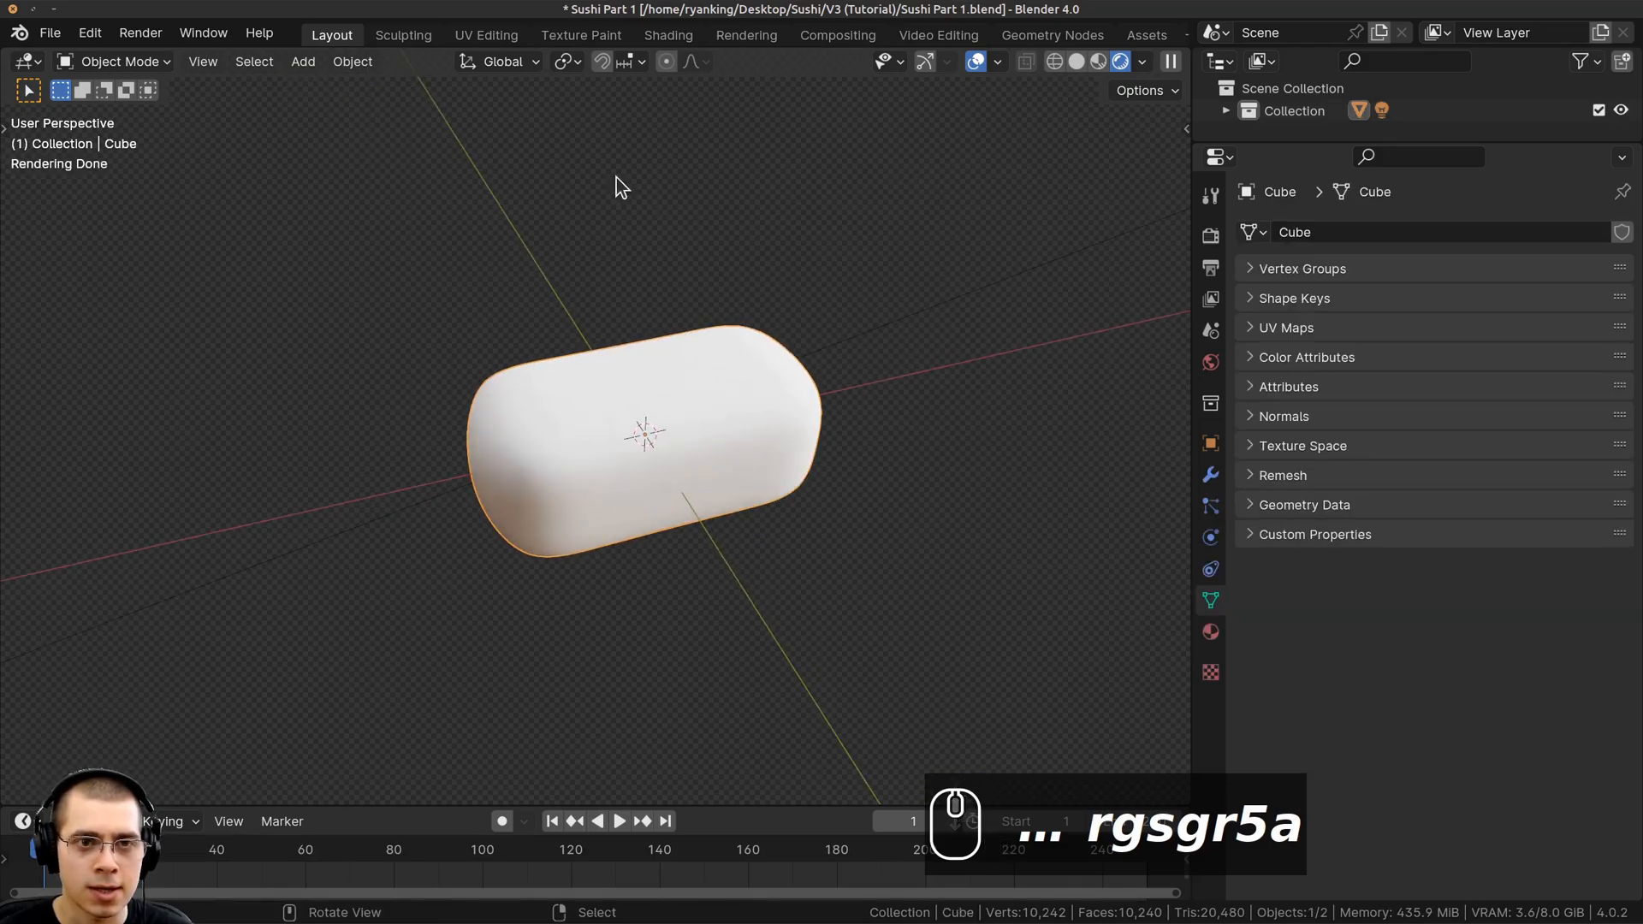
Switch to the Shading workspace, frame the rice base and display it in Rendered shading
left_click(666, 32)
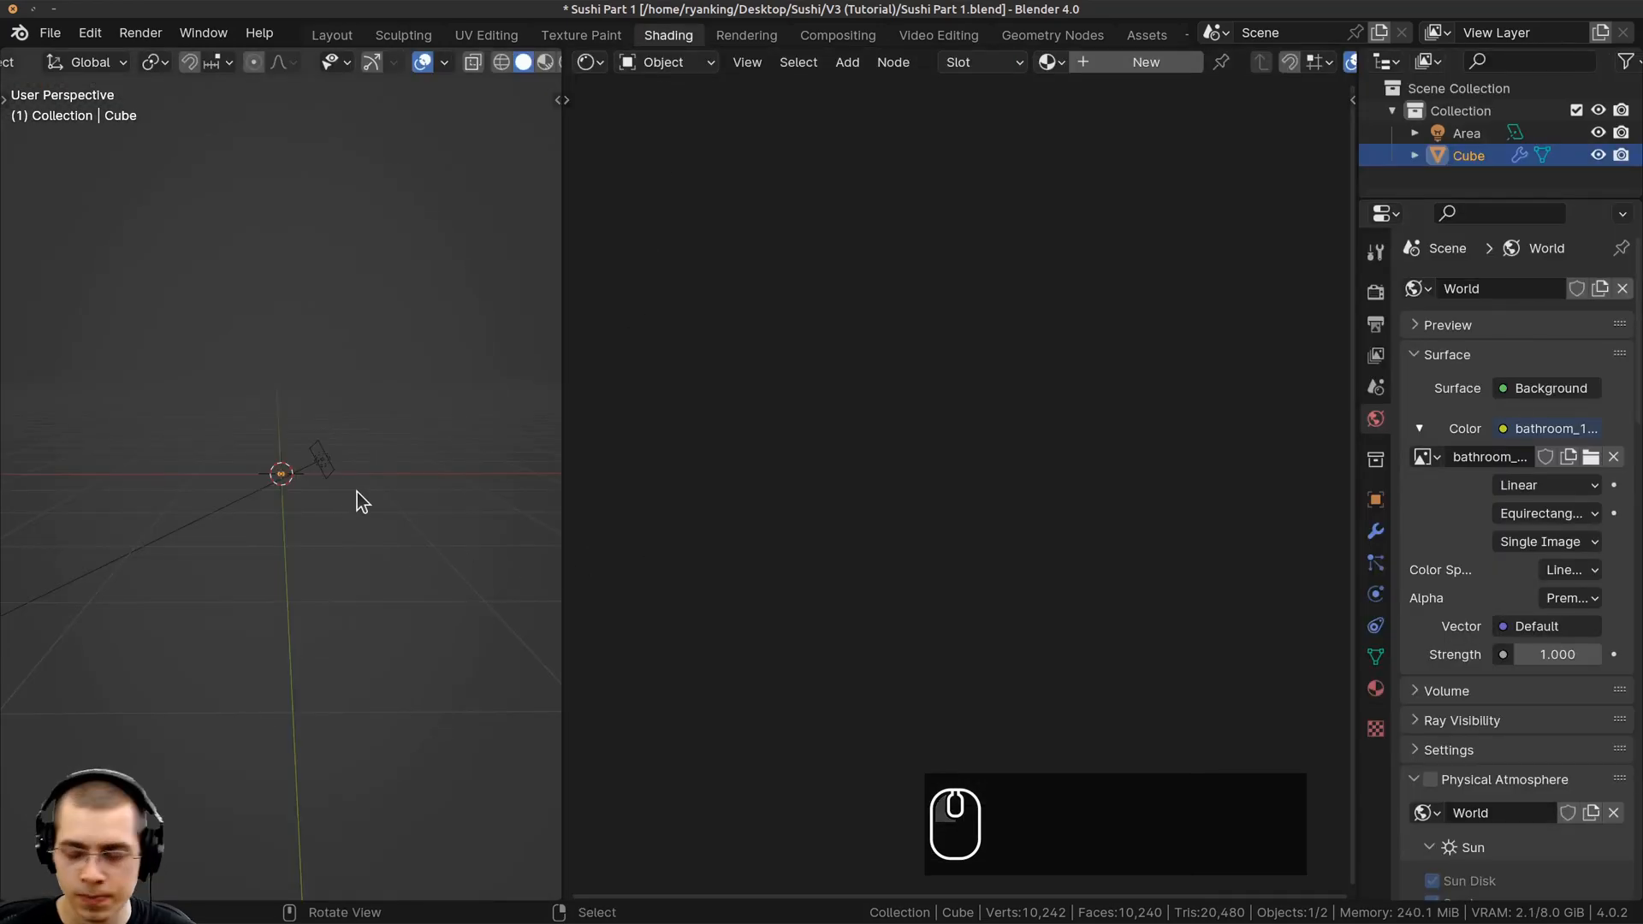
key("KP_Decimal")
middle_click_drag(358, 496, 422, 558)
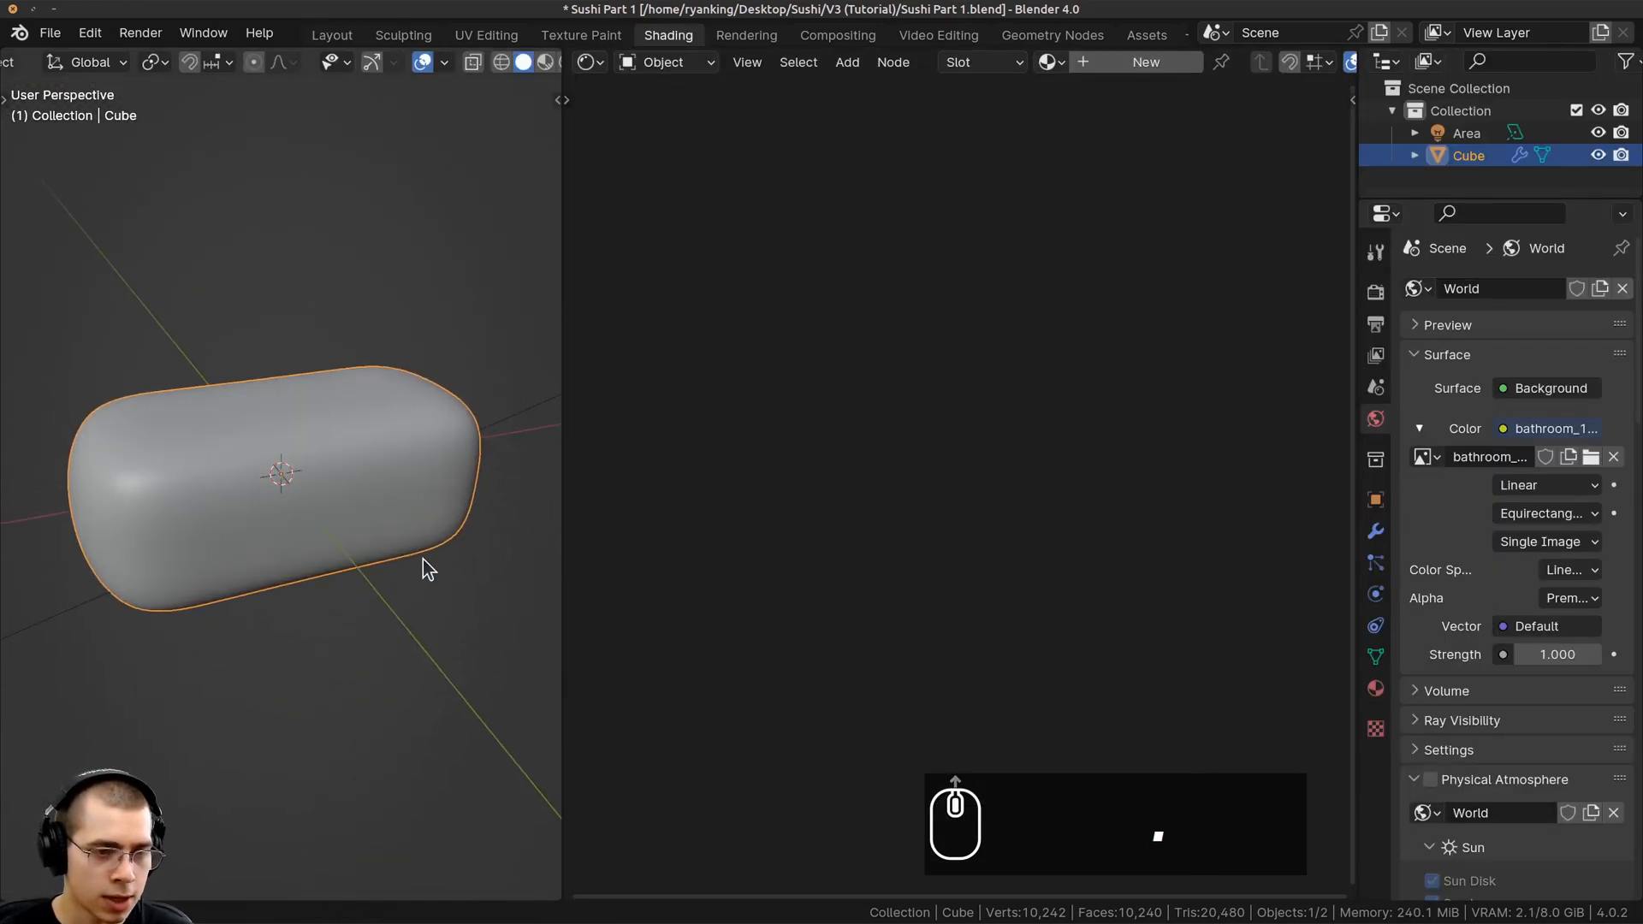
key("z")
left_click(408, 160)
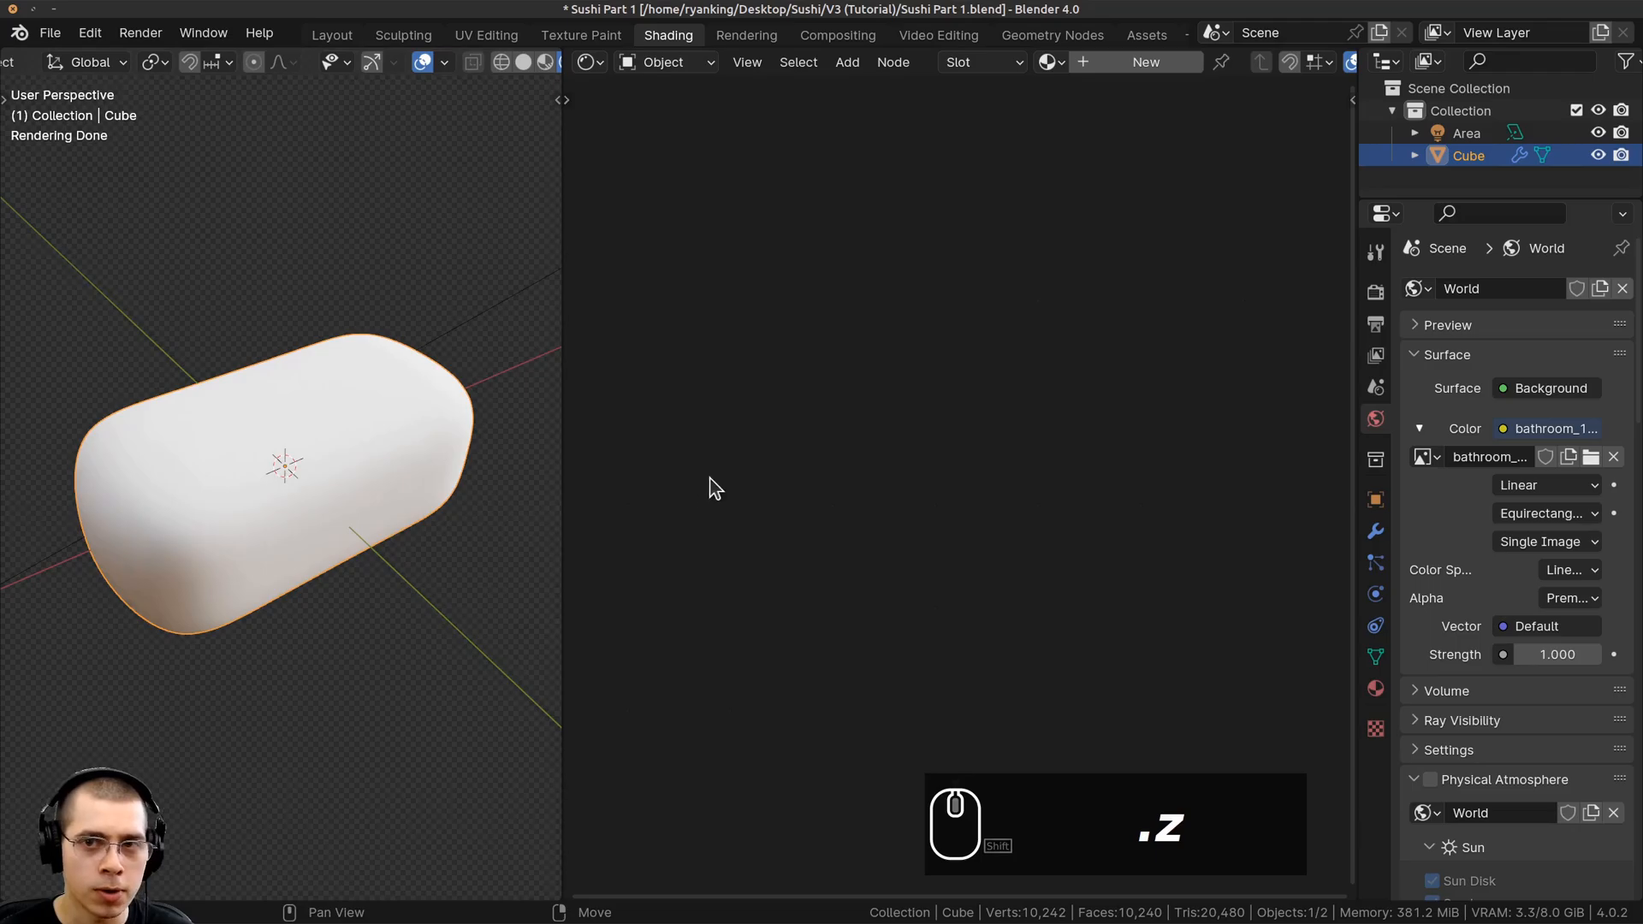
Create a new material named "Rice" on the rice base and widen the node editor area
left_click(1146, 63)
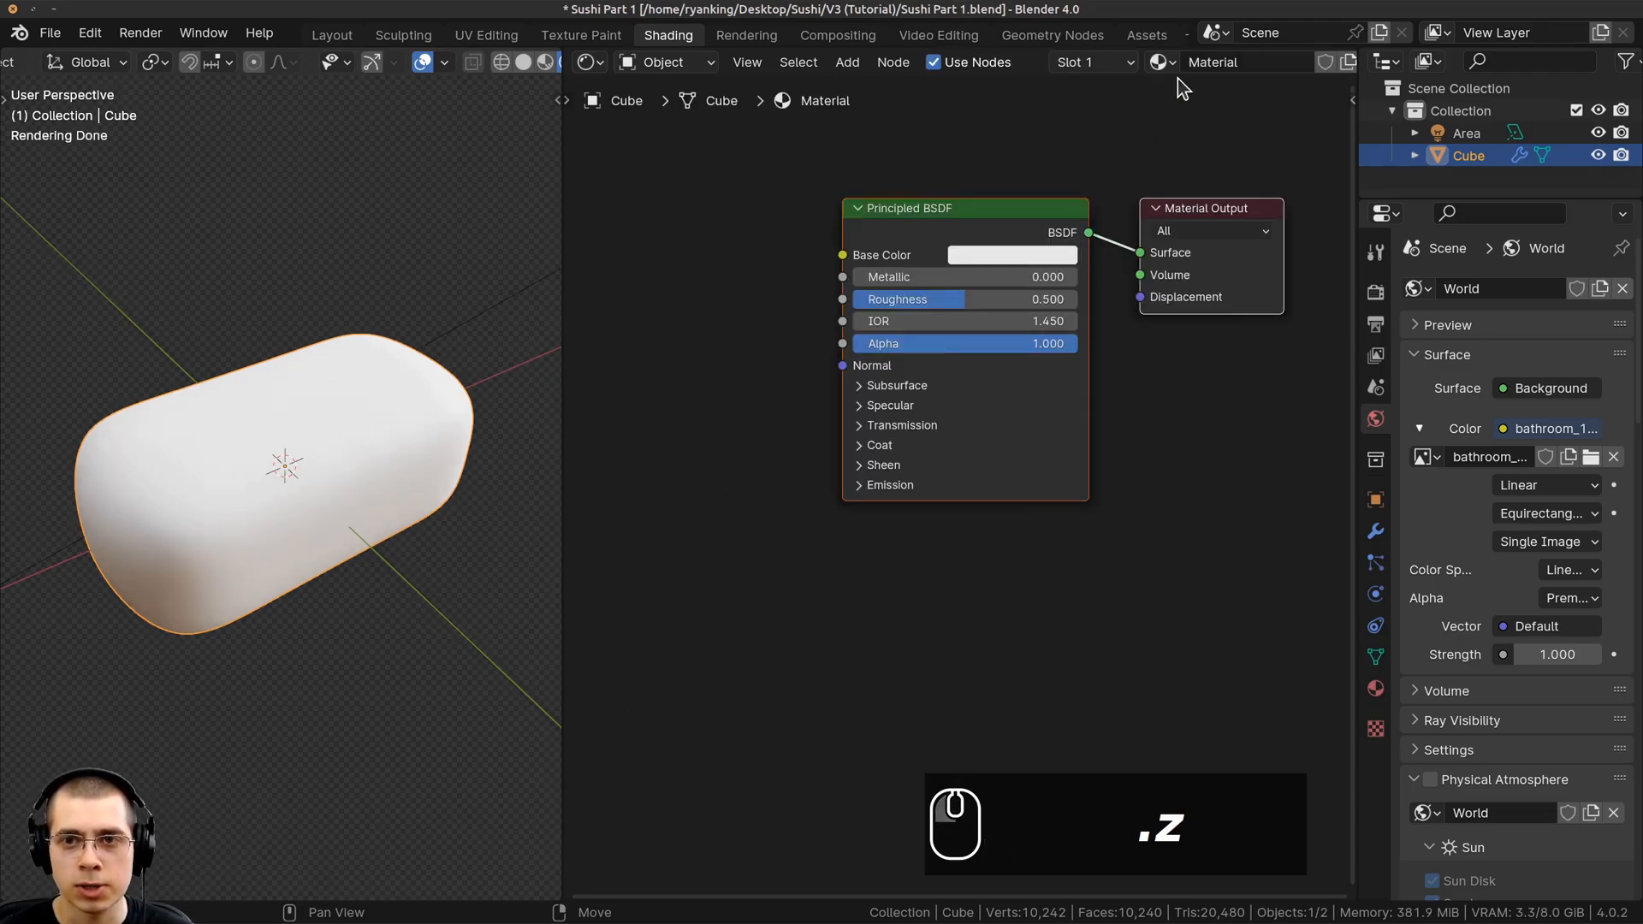
double_click(1198, 60)
type("Ric")
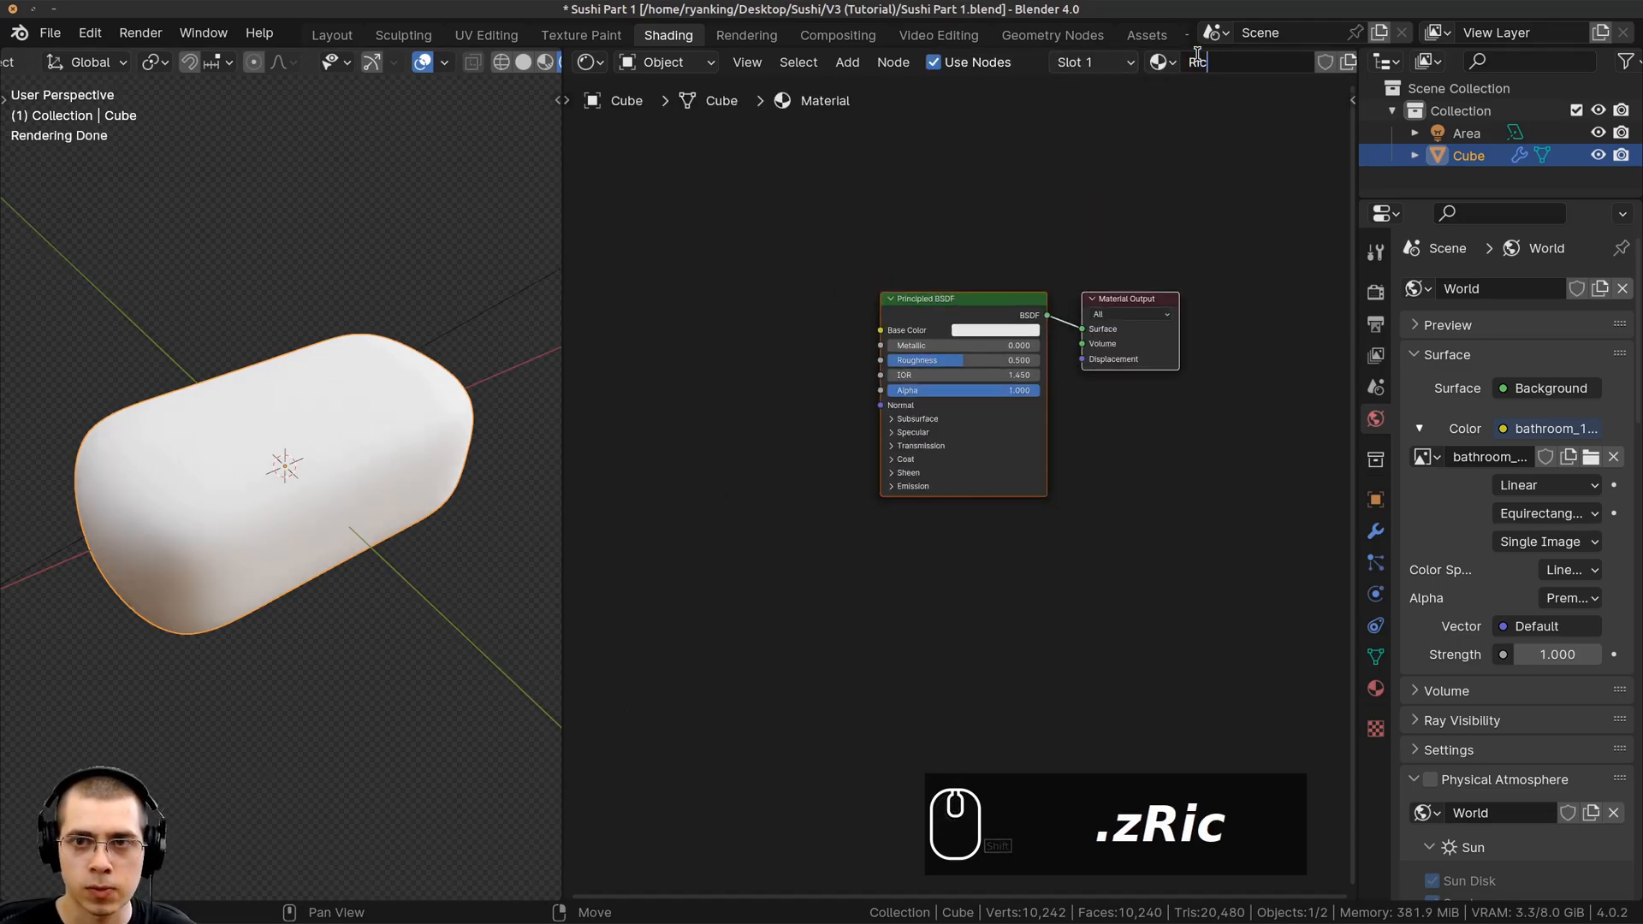
type("e")
key("Return")
key("ctrl+b")
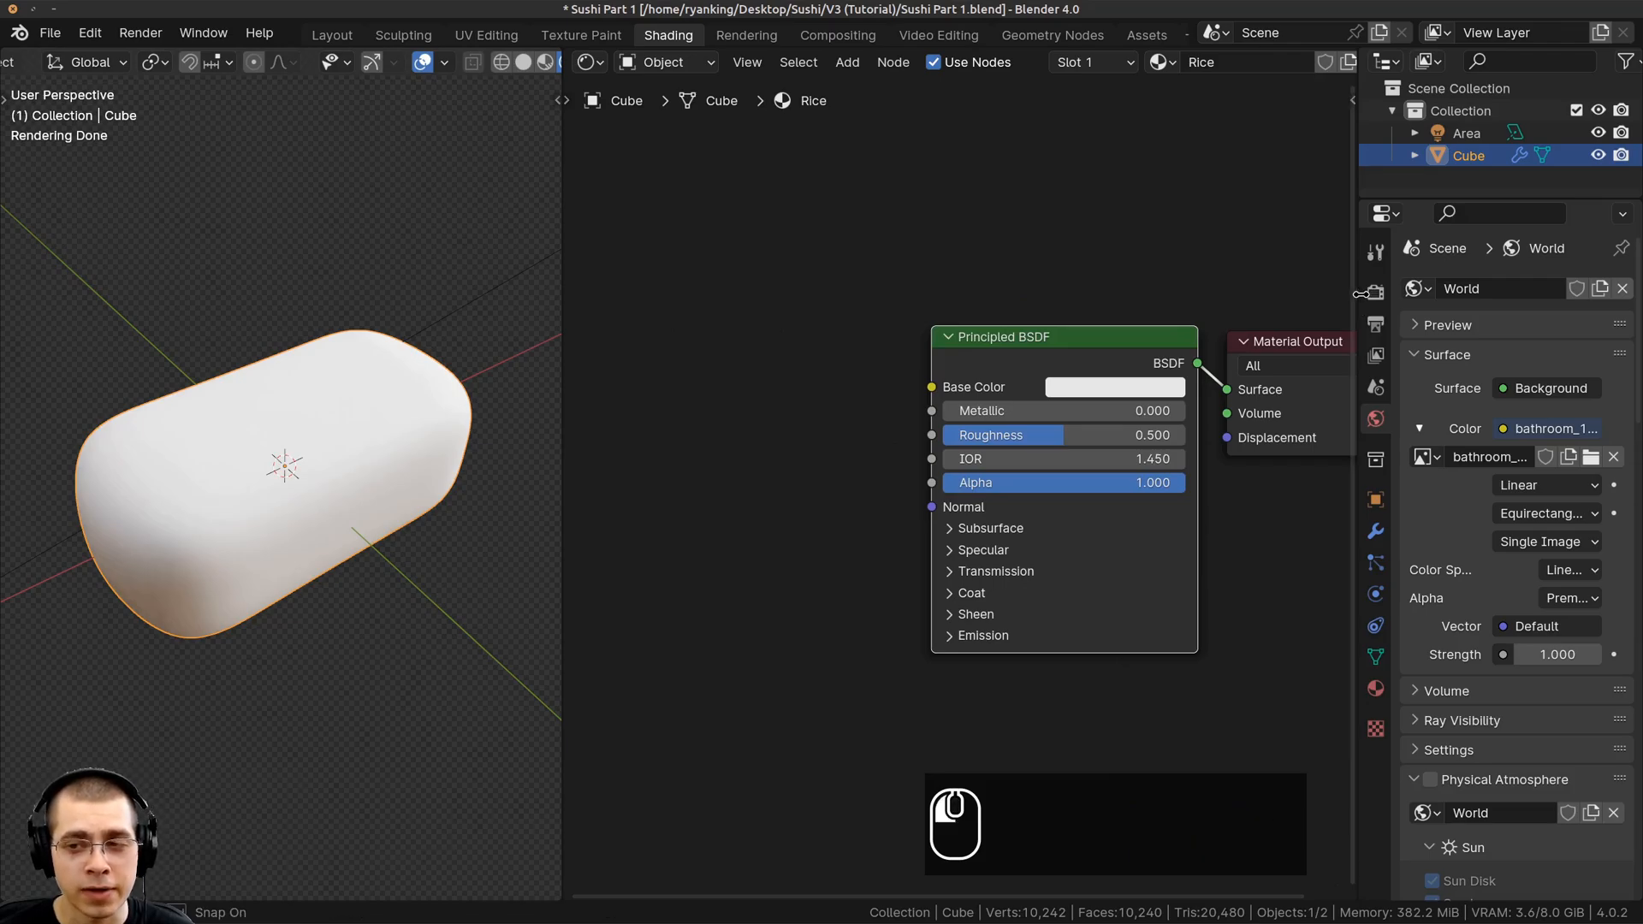
left_click_drag(1360, 293, 1583, 293)
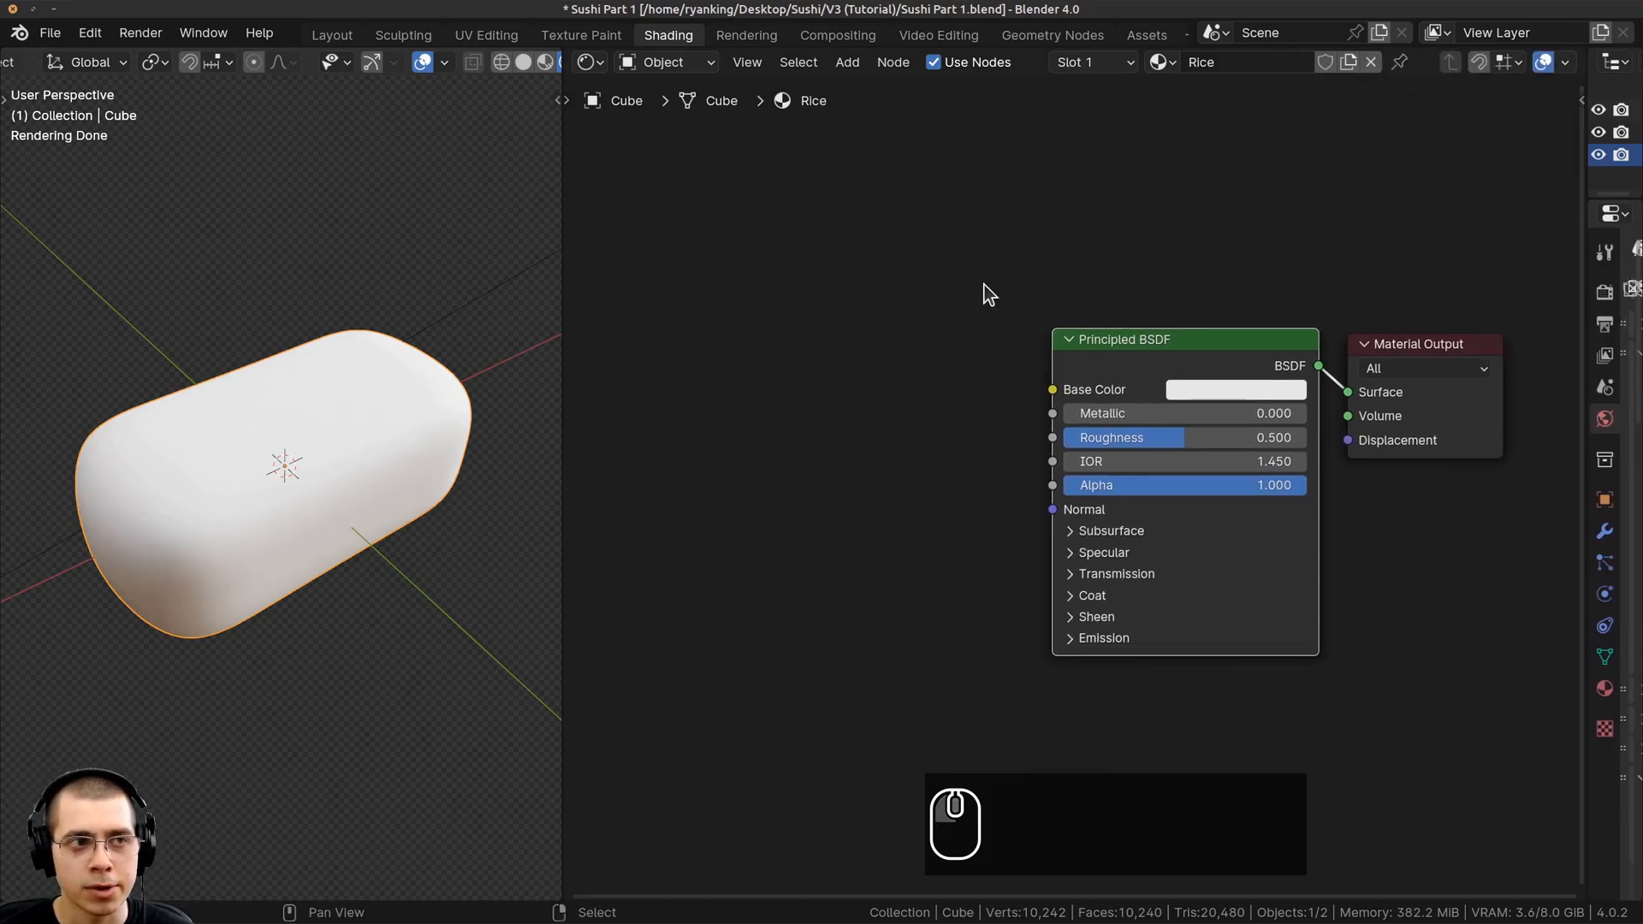
Search the add-on preferences for "node", check the Node Wrangler add-on's status and details, and close the preferences
left_click(90, 34)
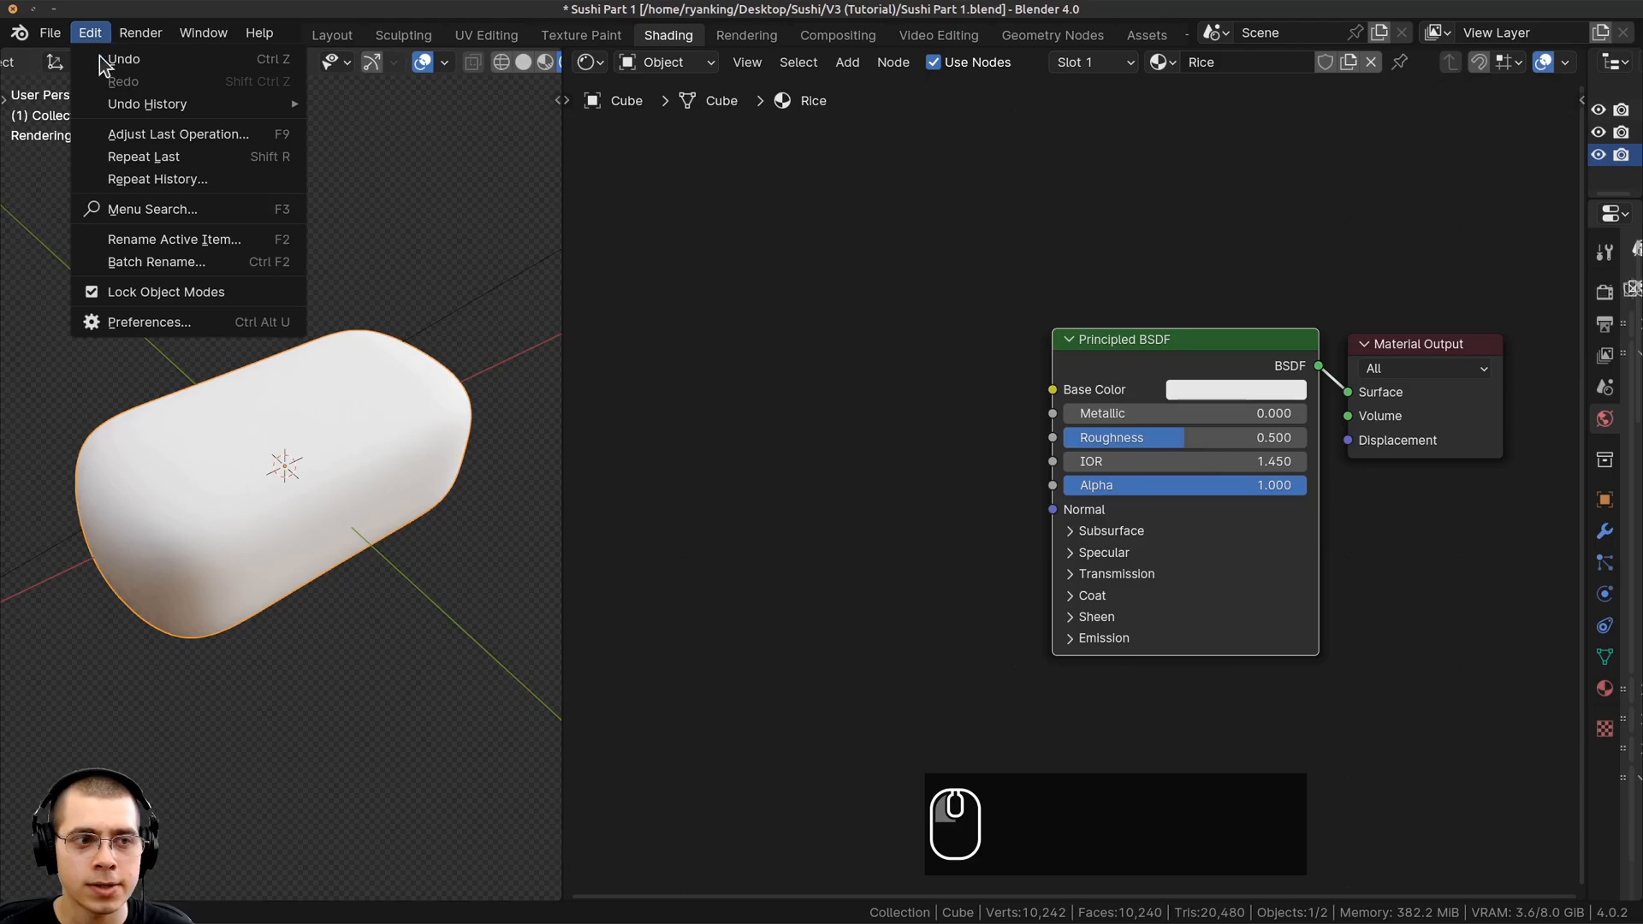
left_click(194, 324)
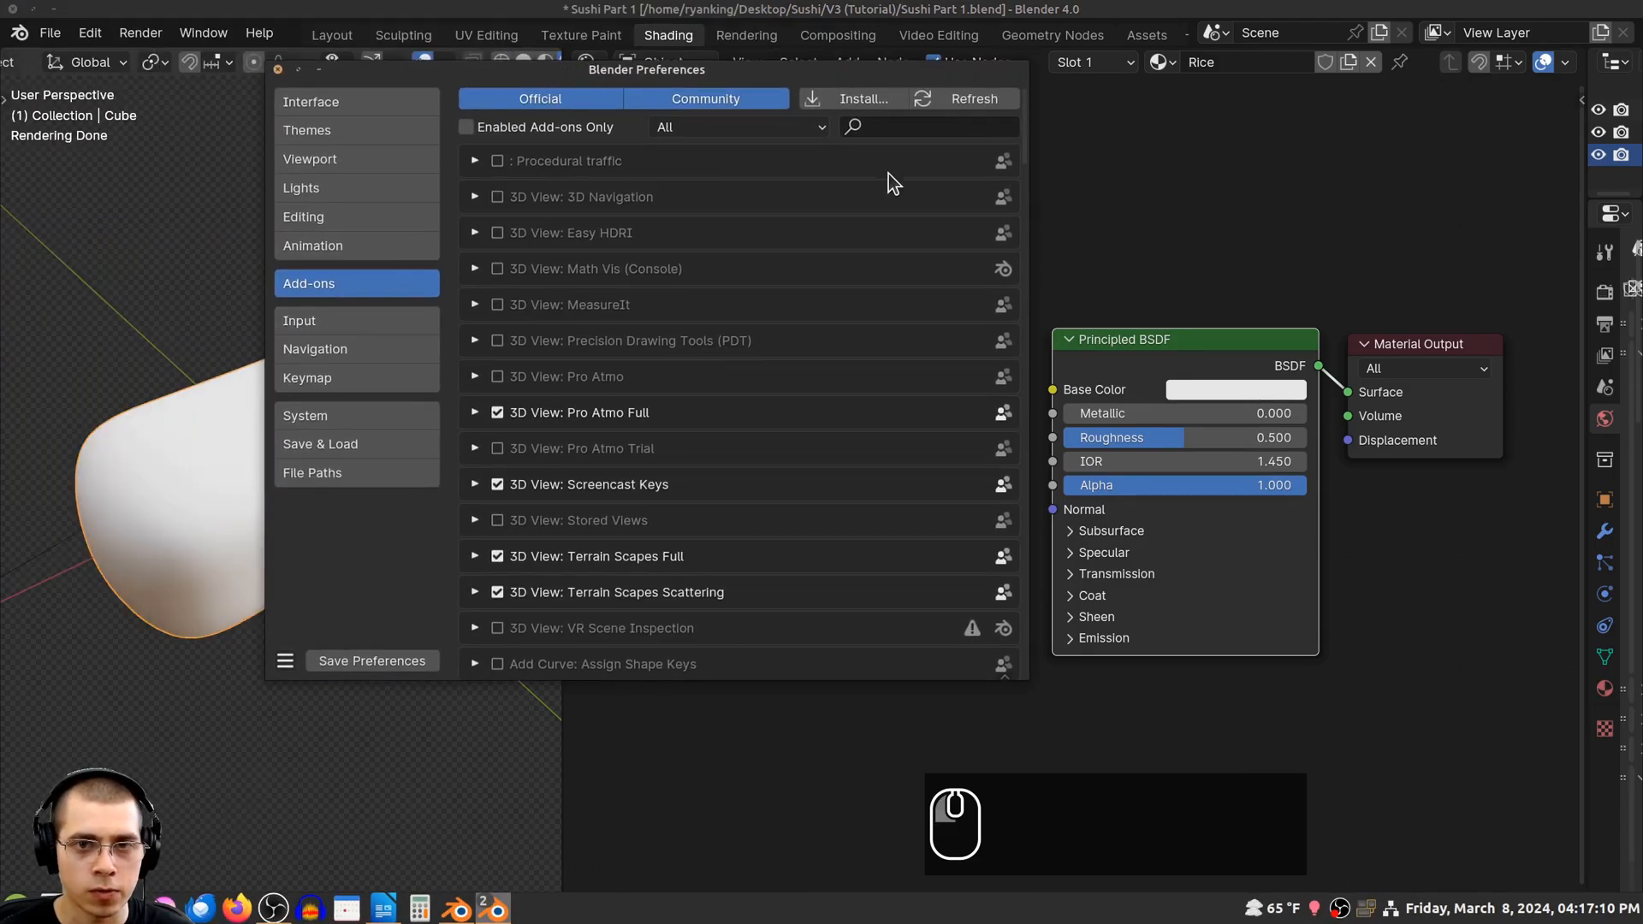
left_click(892, 125)
type("node")
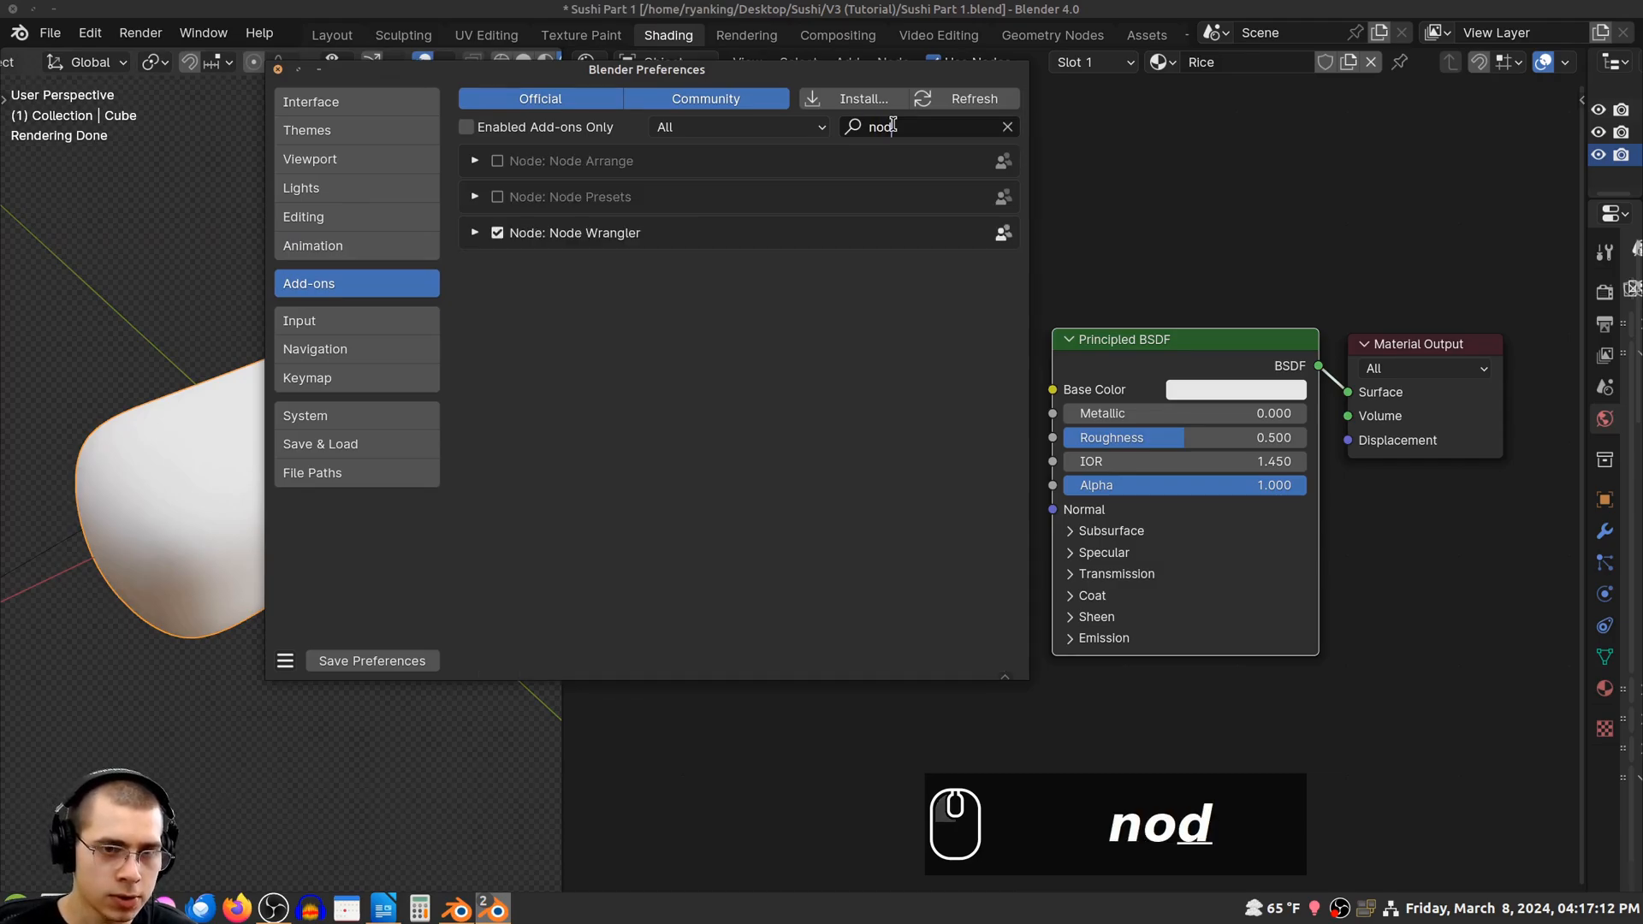
left_click(475, 234)
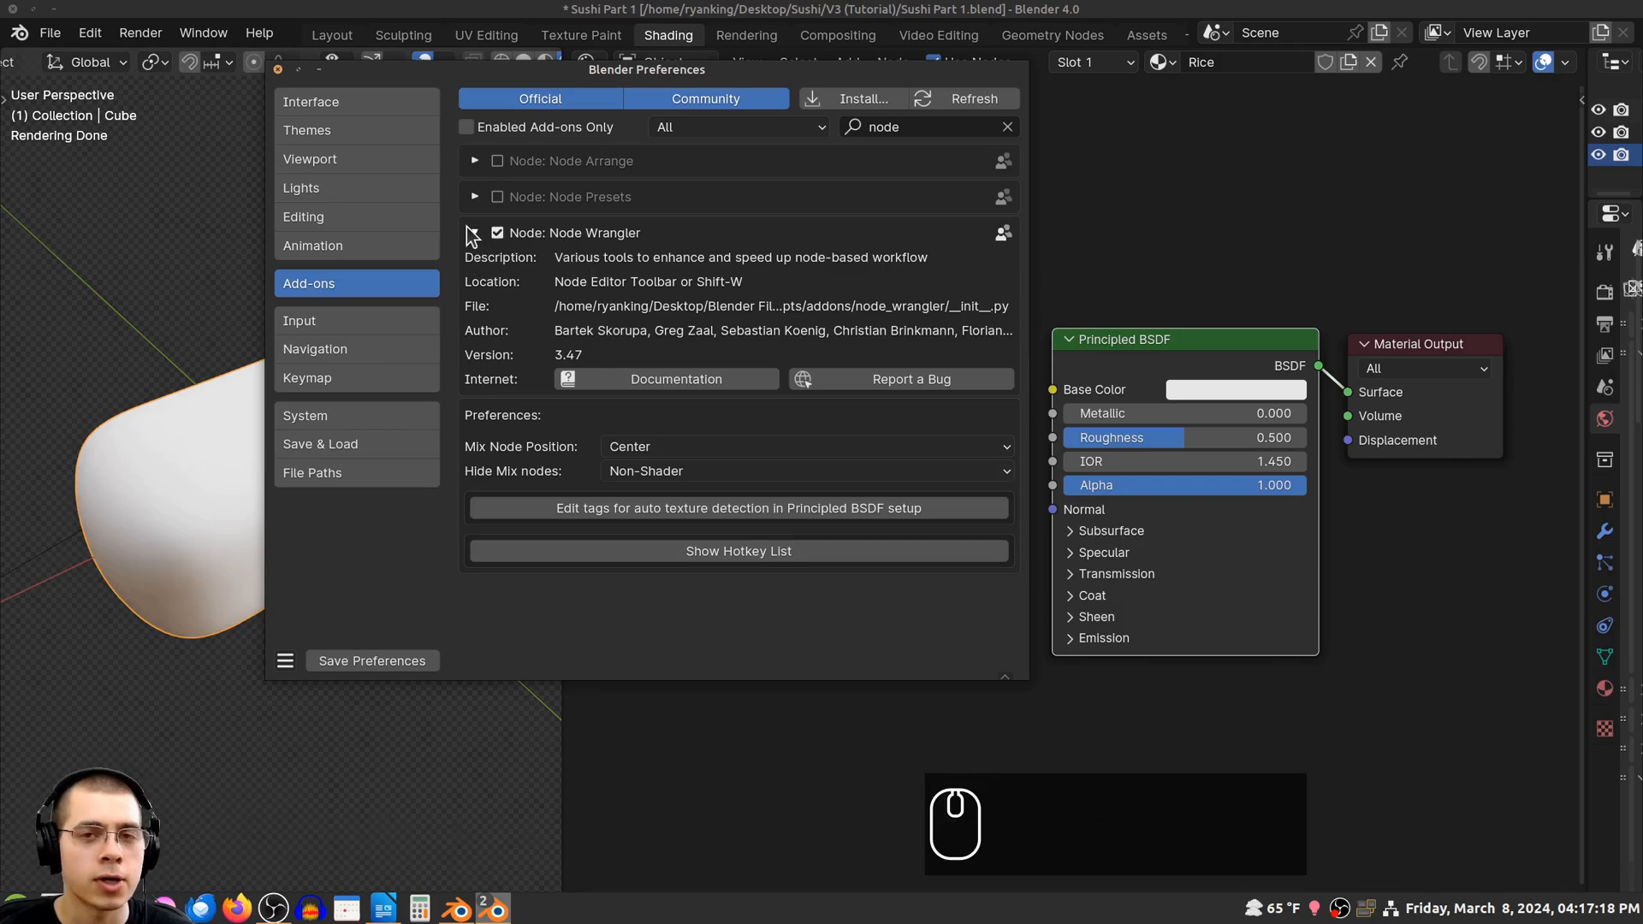
left_click(278, 69)
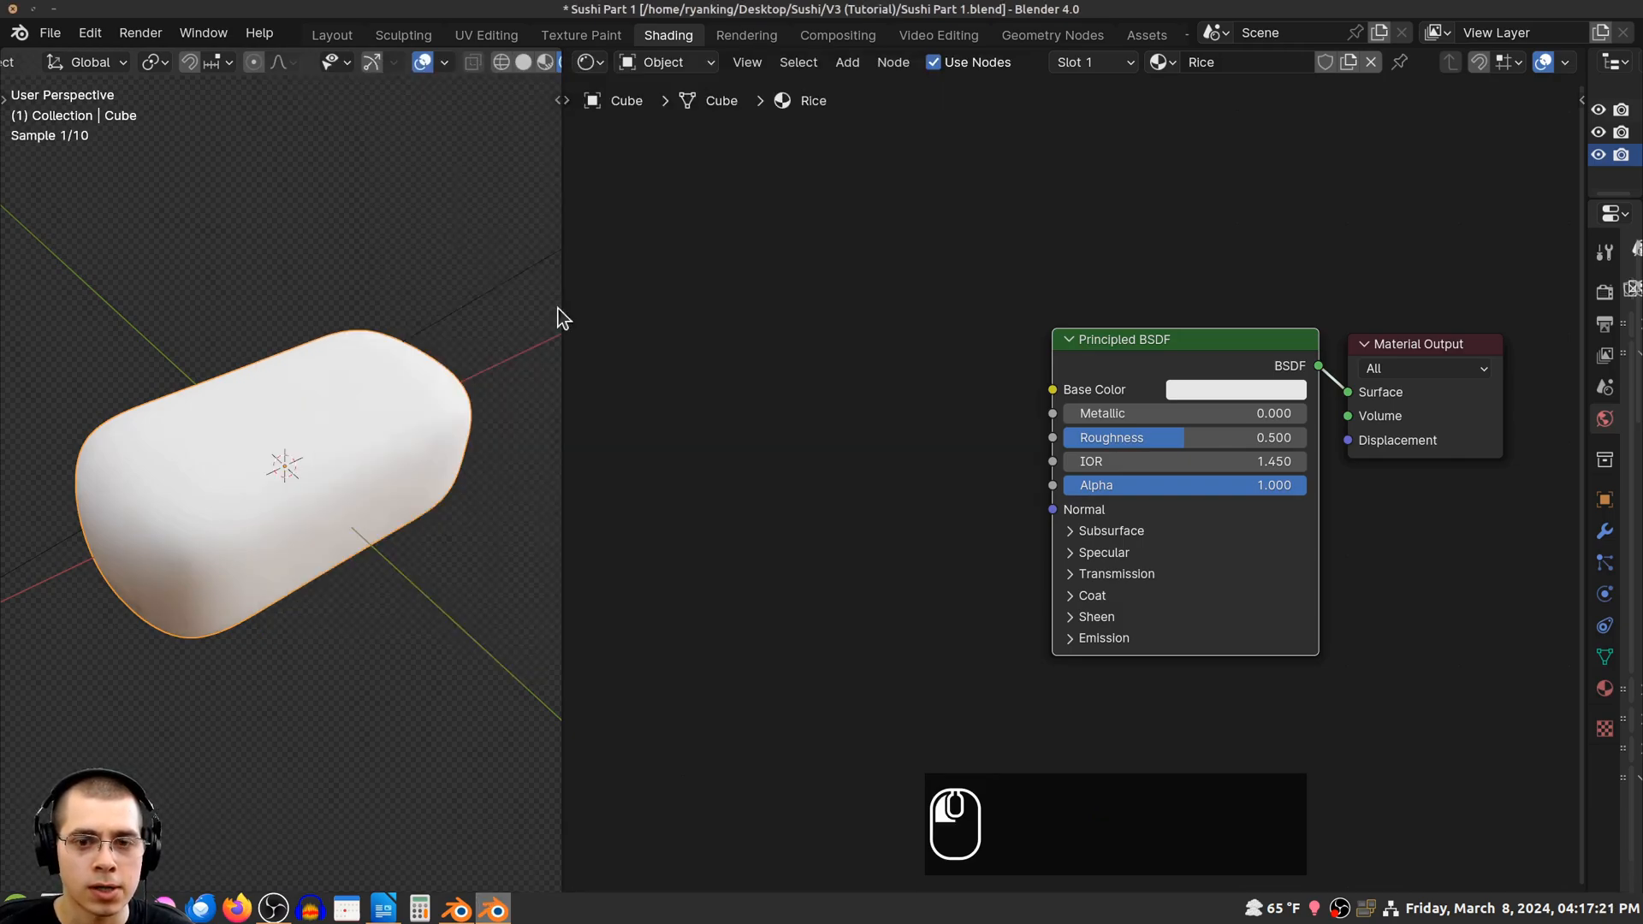
Add a Noise Texture node to the Rice material, placed ahead of the Principled BSDF
key("shift+a")
left_click(803, 284)
type("nois")
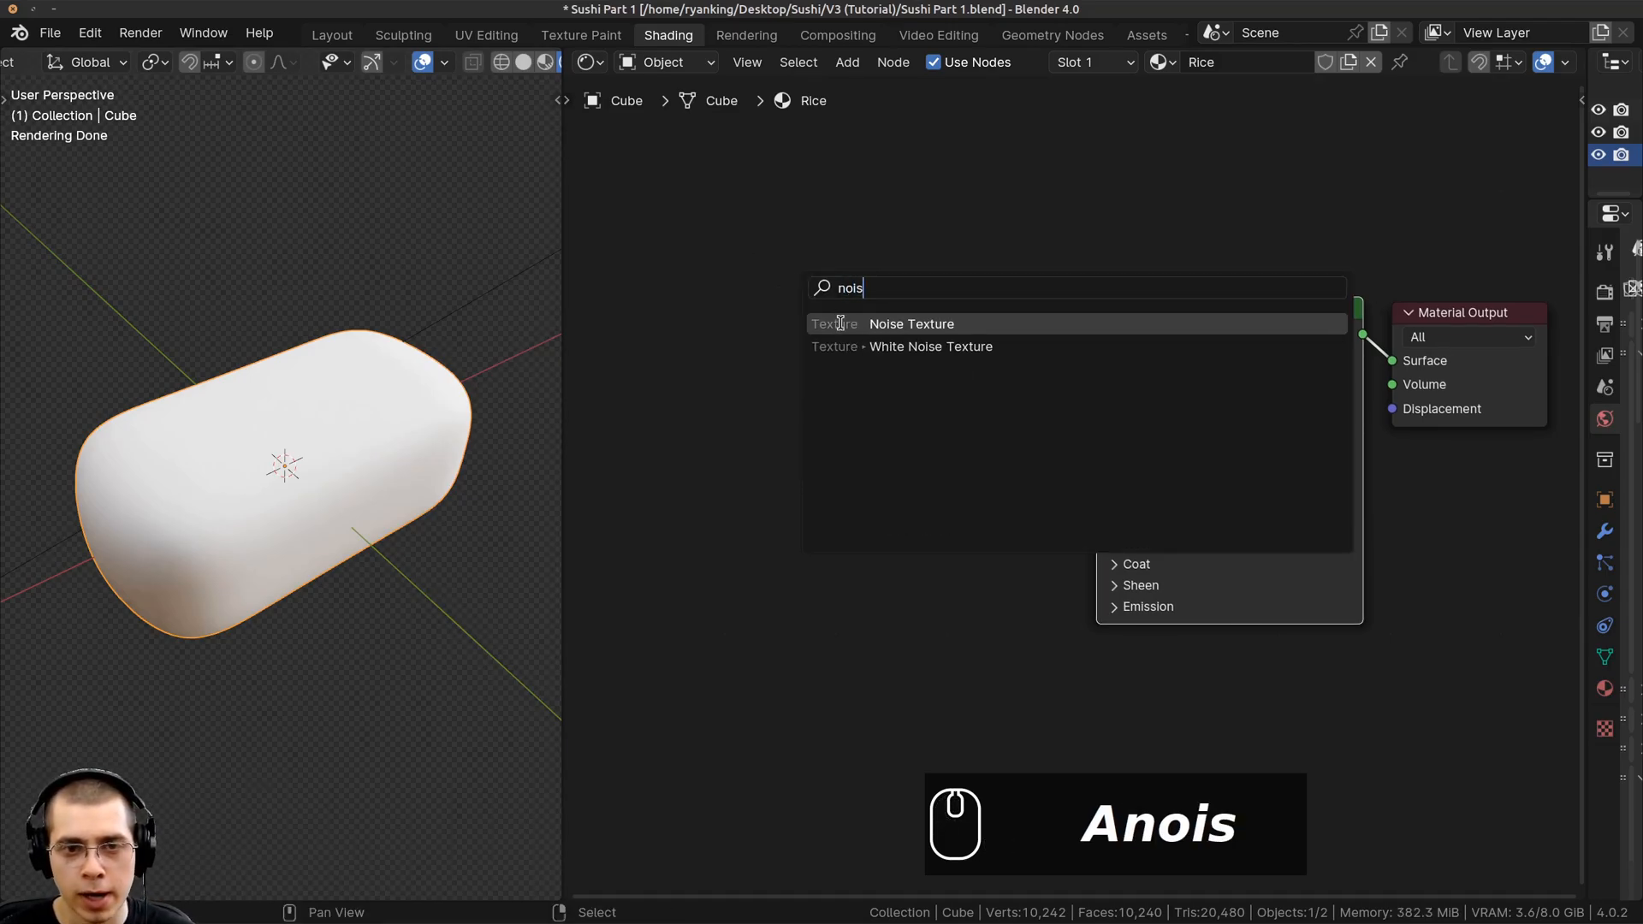
left_click(839, 323)
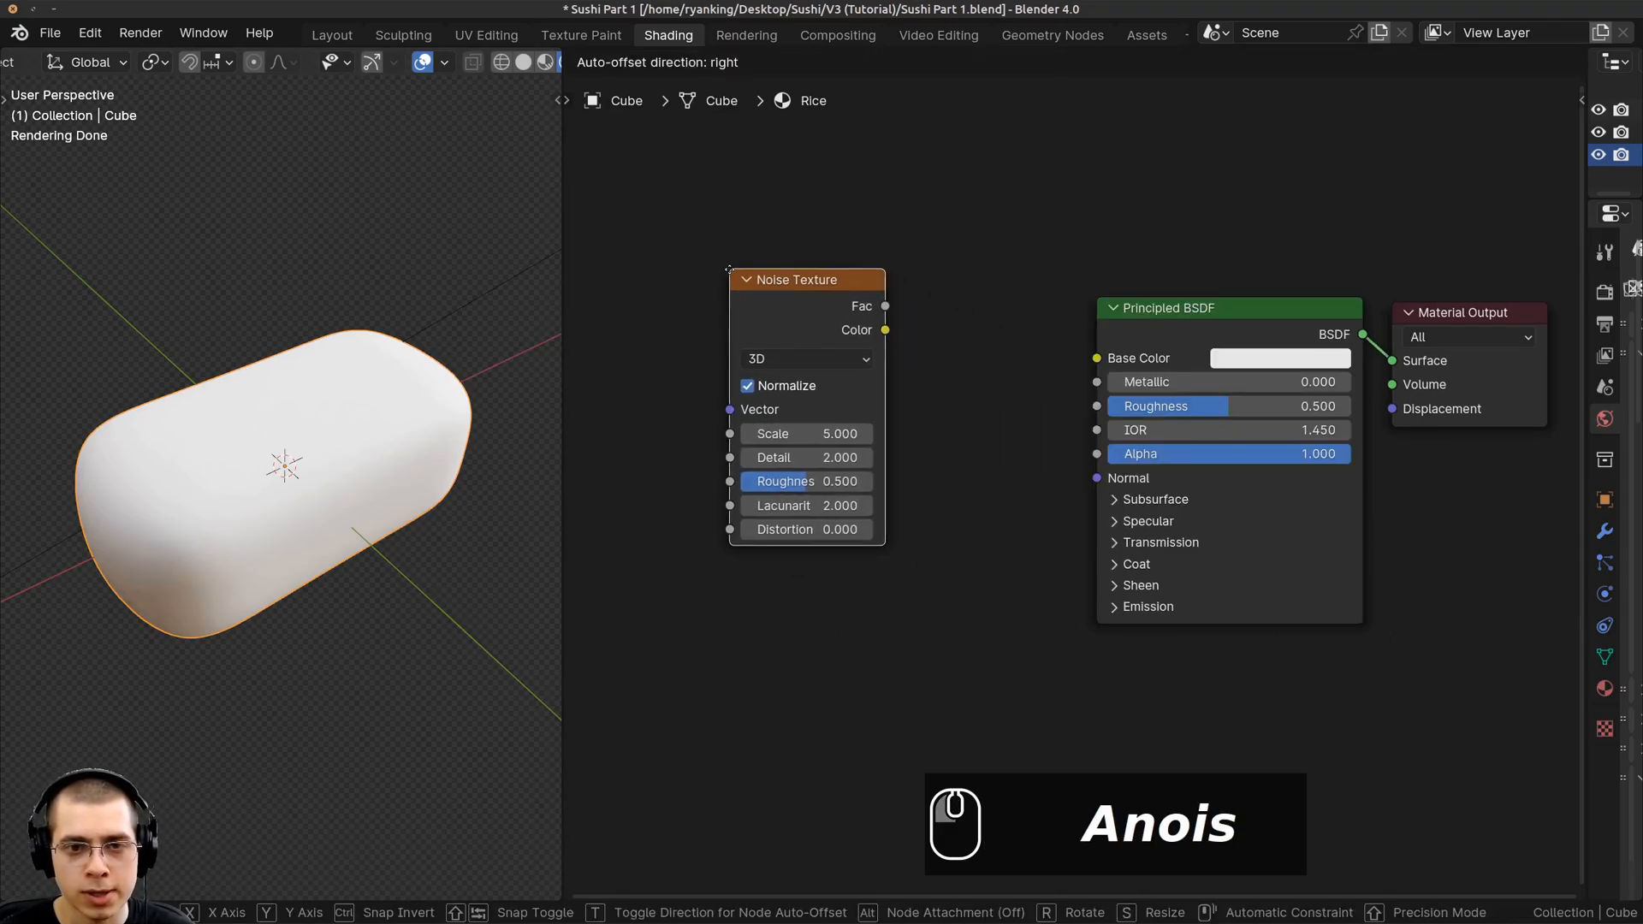
left_click(734, 296)
middle_click_drag(733, 297, 742, 296)
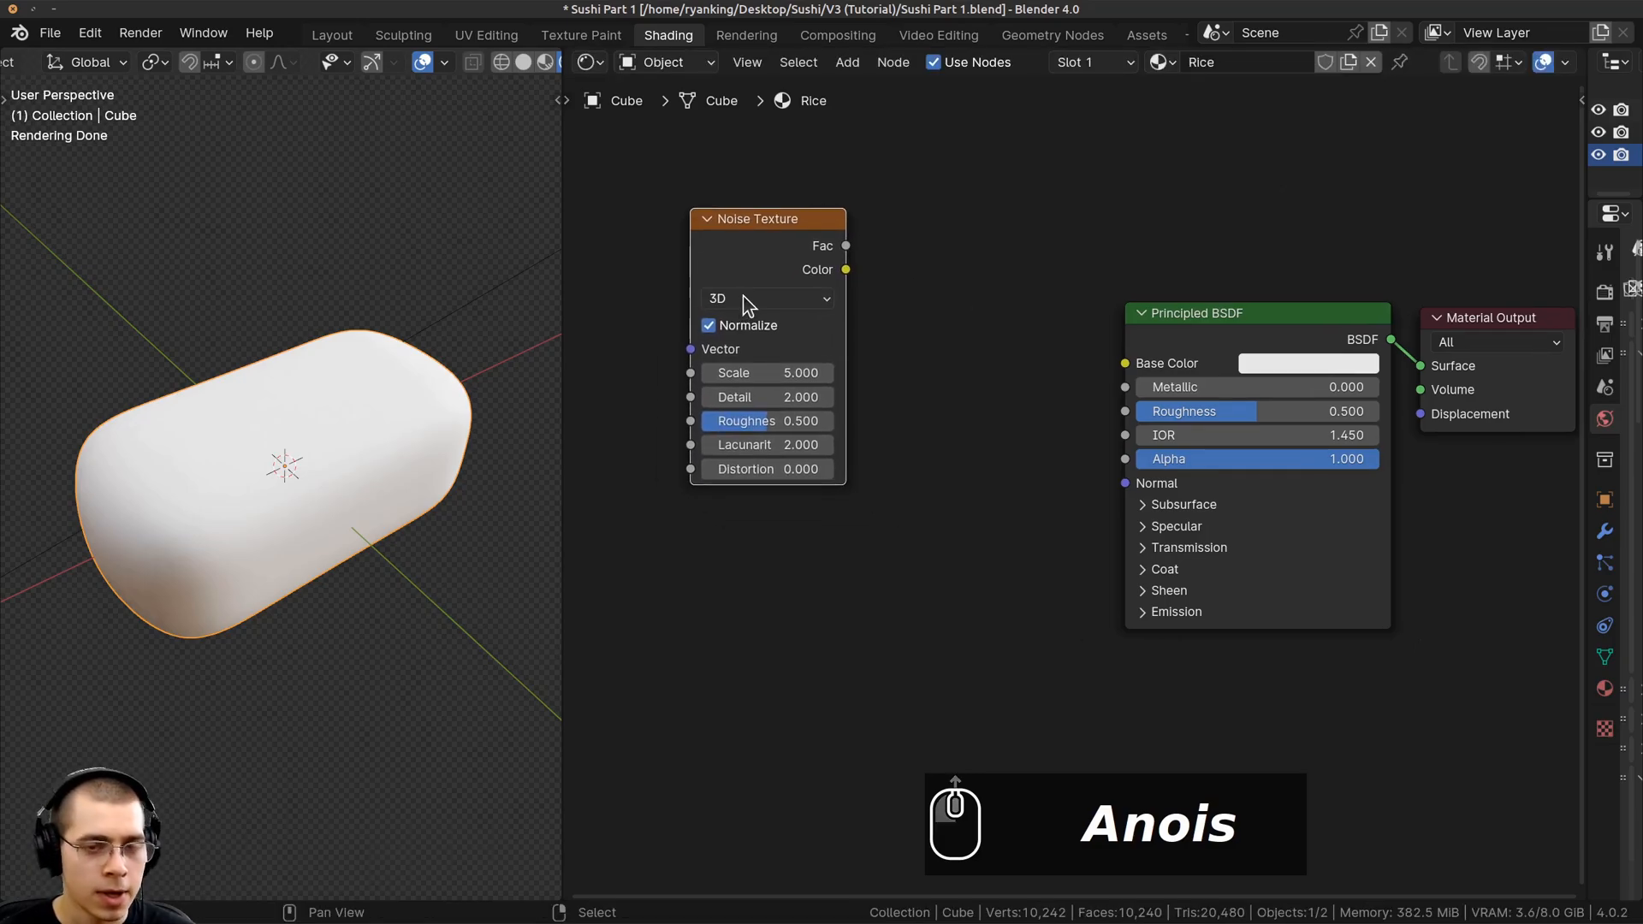
left_click_drag(758, 242, 762, 262)
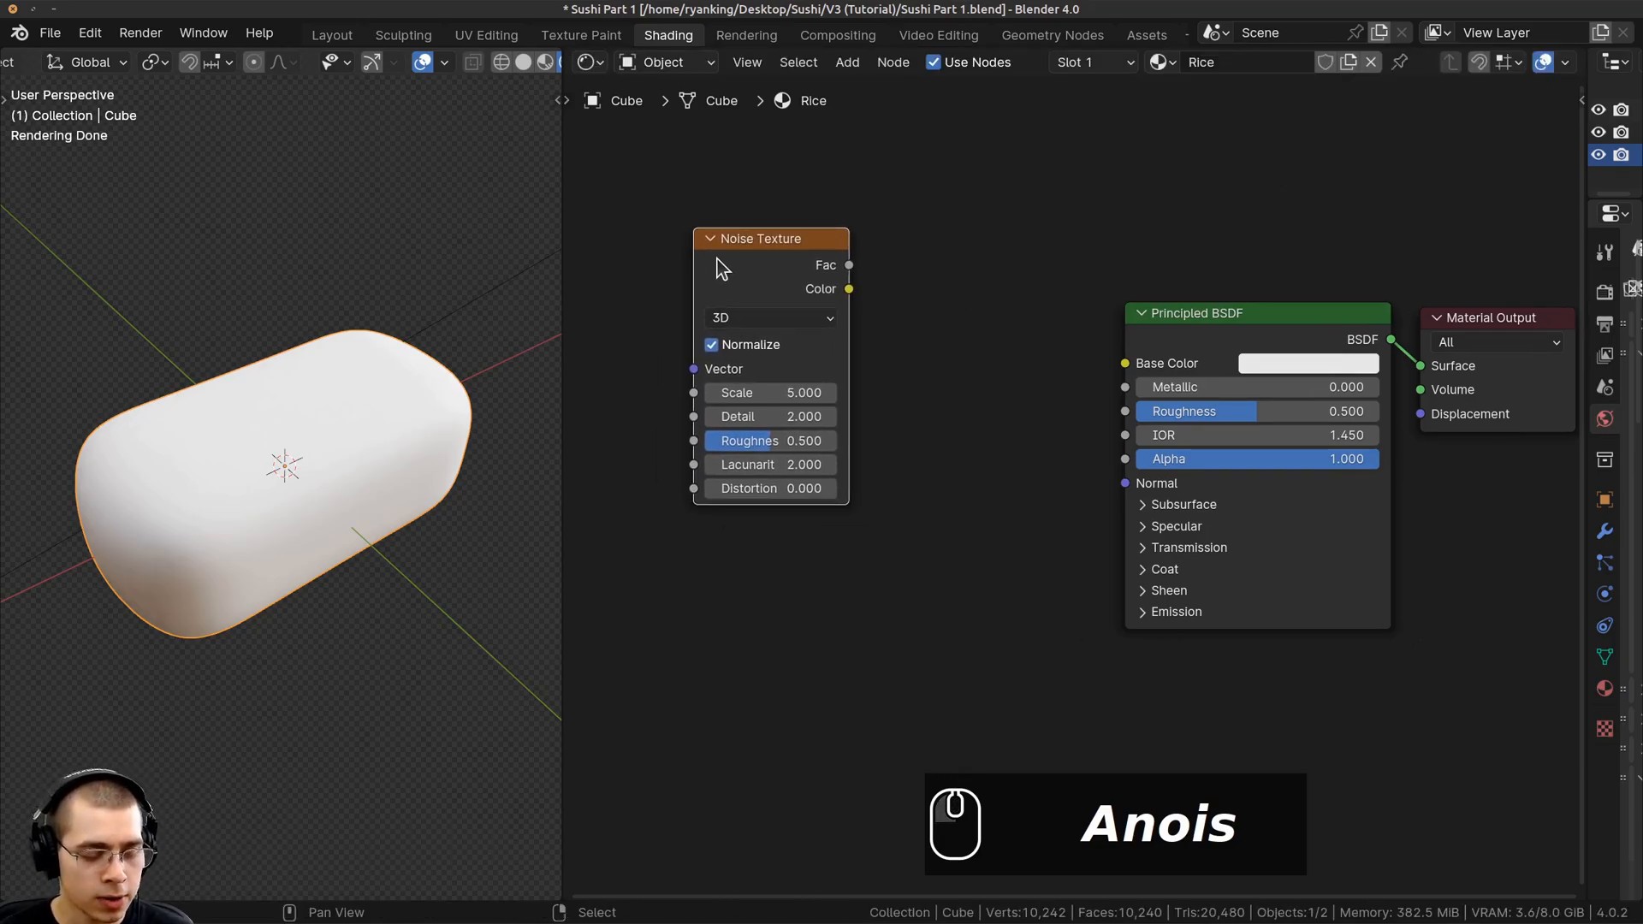
Preview the Noise Texture directly on the rice base, compare it with the Principled BSDF, and examine the noise pattern up close
left_click(735, 257, "ctrl+shift")
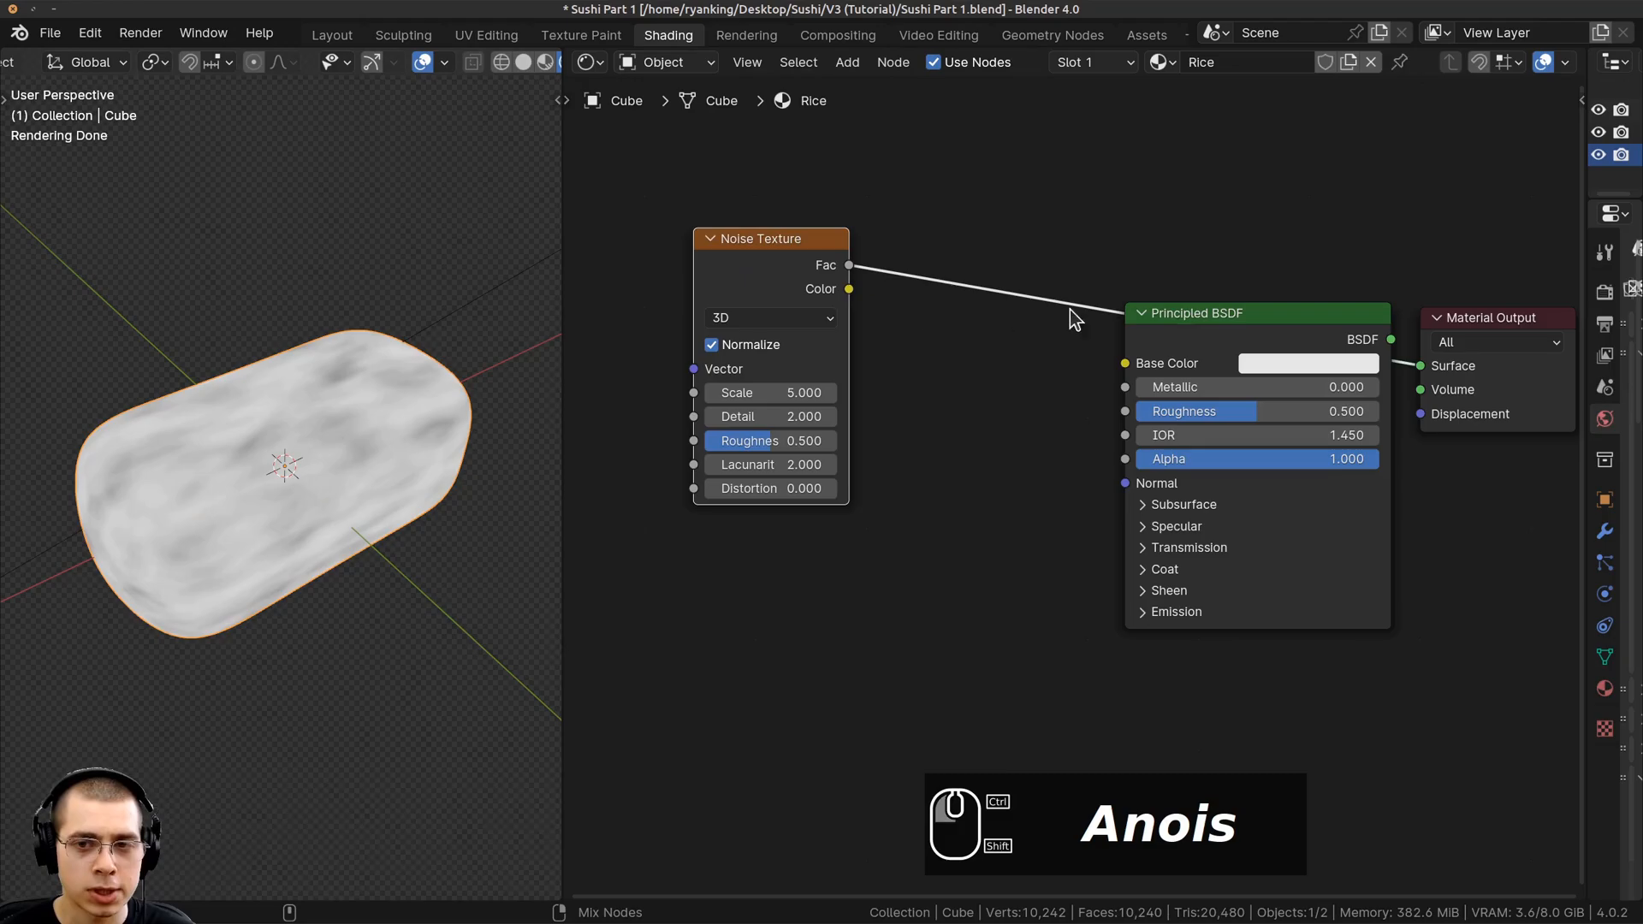
left_click(1220, 316, "ctrl+shift")
left_click(734, 266, "ctrl+shift")
middle_click_drag(366, 403, 449, 456)
middle_click_drag(751, 431, 818, 440)
scroll(817, 440, "up", 4)
middle_click_drag(158, 404, 444, 391)
scroll(443, 391, "up", 3)
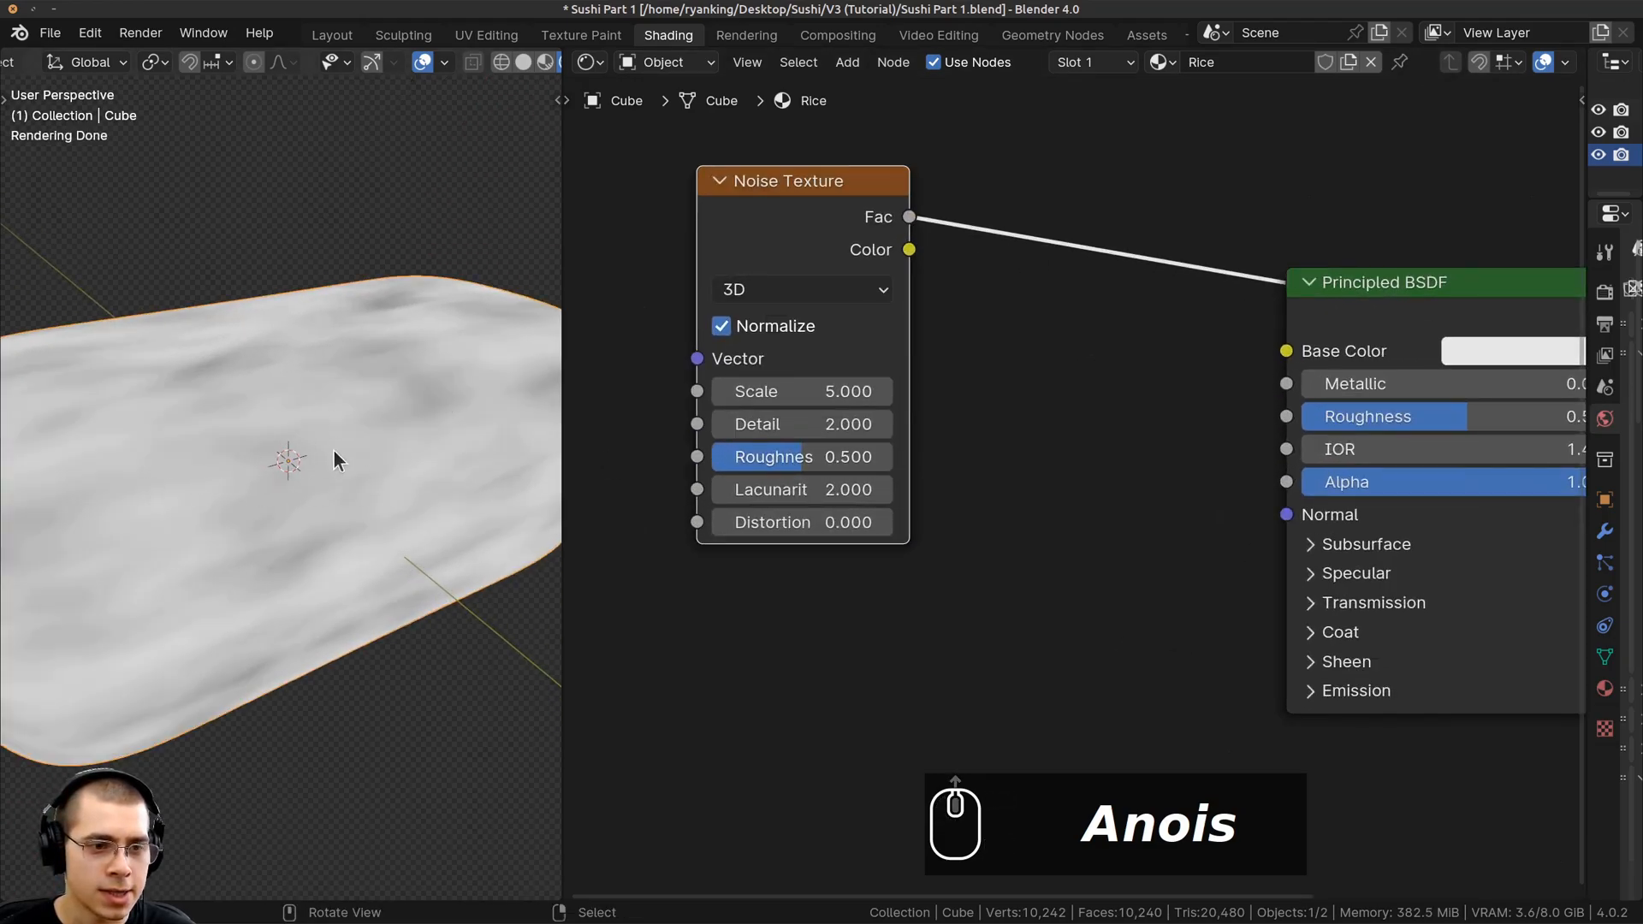
middle_click_drag(336, 461, 415, 319)
scroll(840, 262, "down", 1)
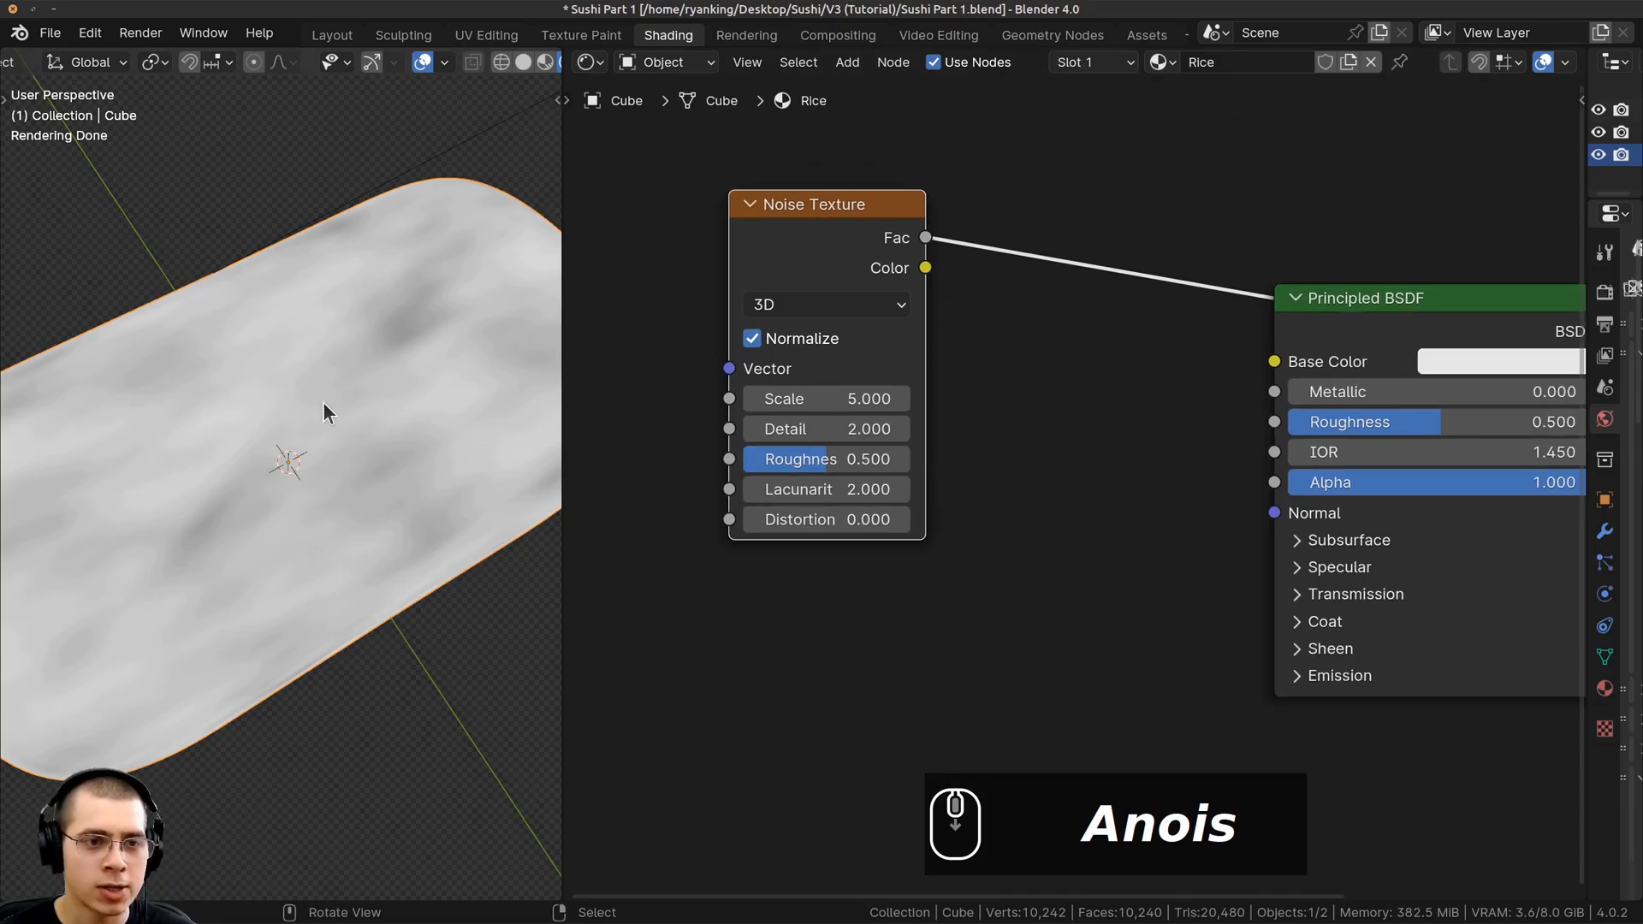
scroll(321, 403, "down", 1)
middle_click_drag(321, 403, 239, 408)
Add Texture Coordinate and Mapping nodes feeding the Noise Texture's vector, and space the nodes out
left_click_drag(803, 291, 932, 272)
middle_click_drag(932, 272, 1061, 329)
key("ctrl+t")
scroll(946, 279, "down", 3)
key("g")
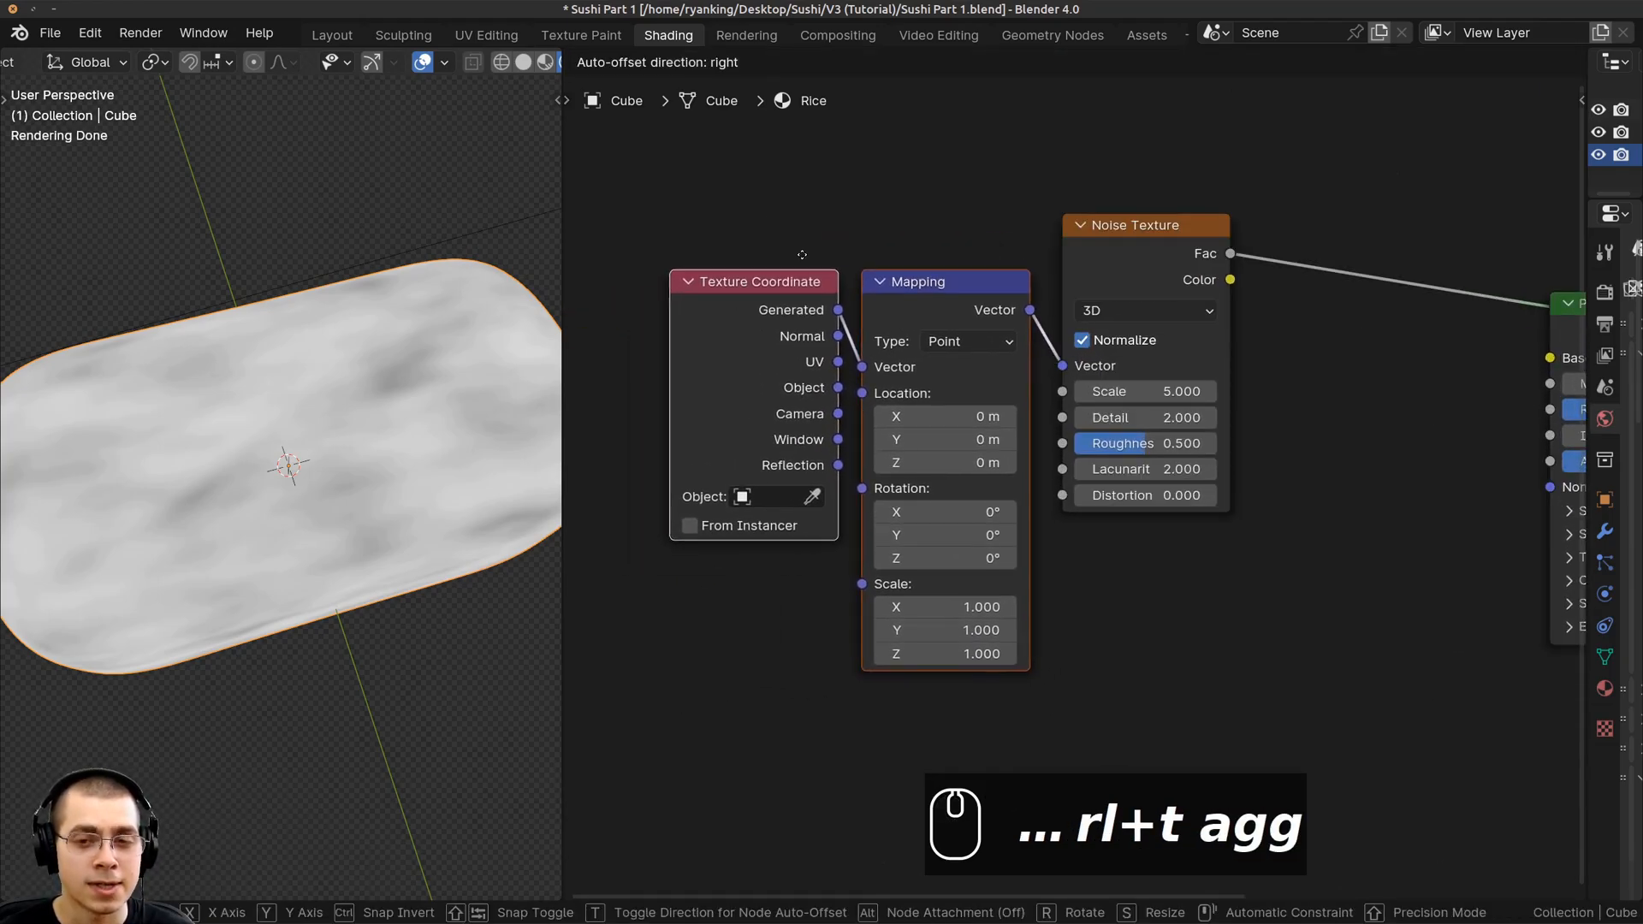
left_click(801, 254)
scroll(941, 334, "up", 1)
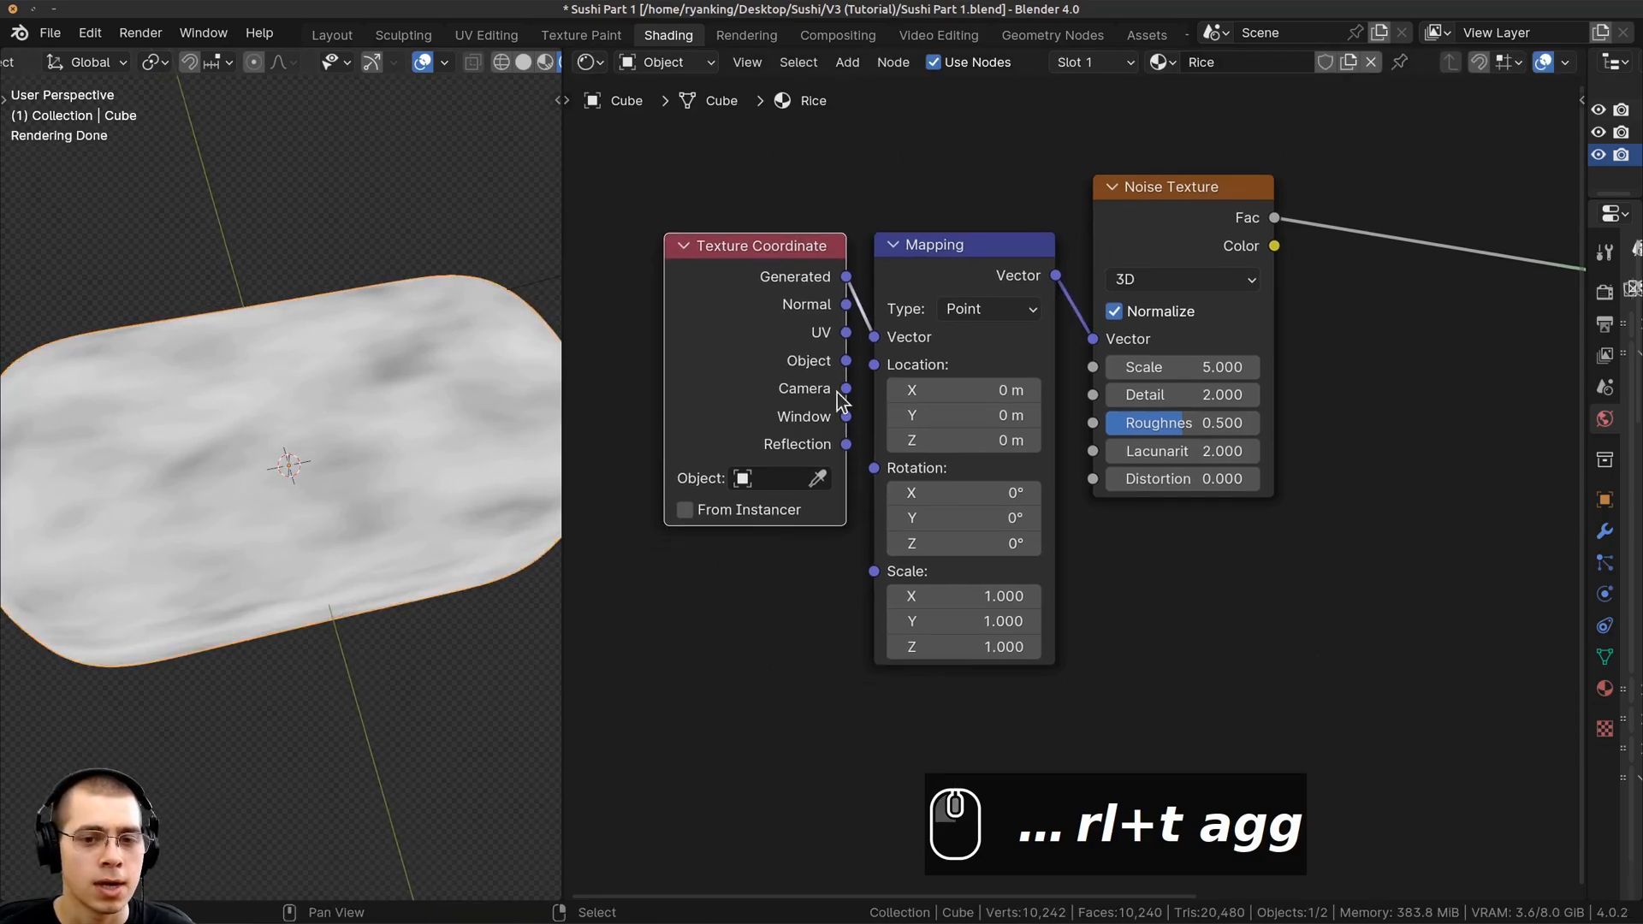
Link the Object texture coordinates to the Mapping vector and raise the Noise Texture's scale to 181.9
left_click_drag(846, 360, 873, 336)
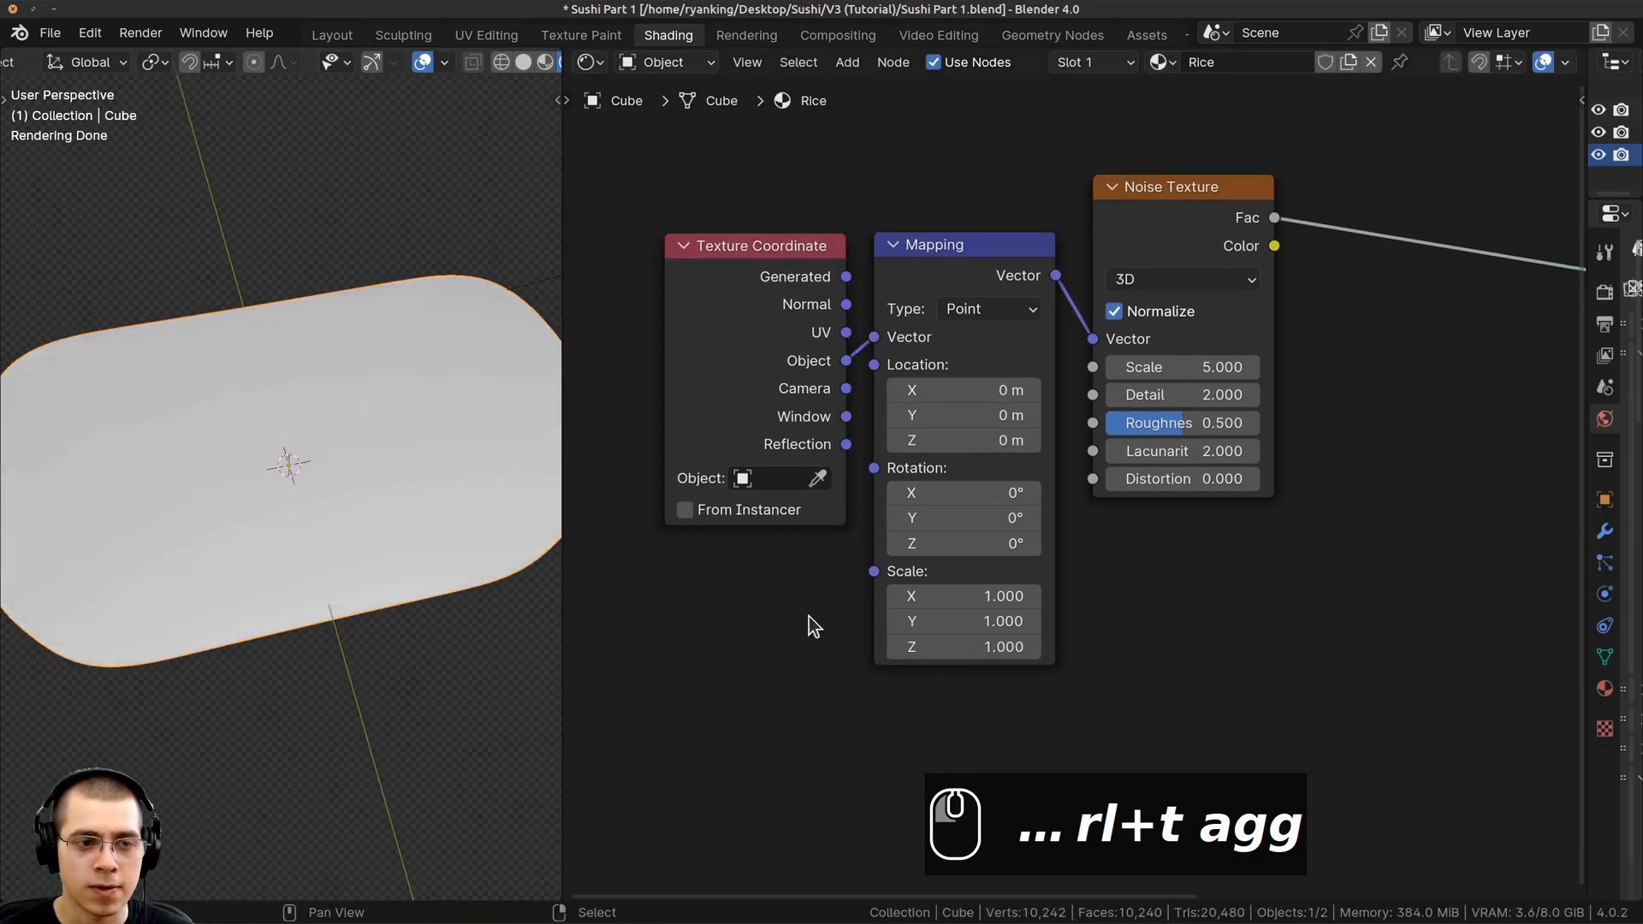
middle_click_drag(324, 514, 340, 497, "shift")
scroll(341, 497, "down", 2)
left_click_drag(1216, 368, 1540, 368)
scroll(388, 435, "up", 4)
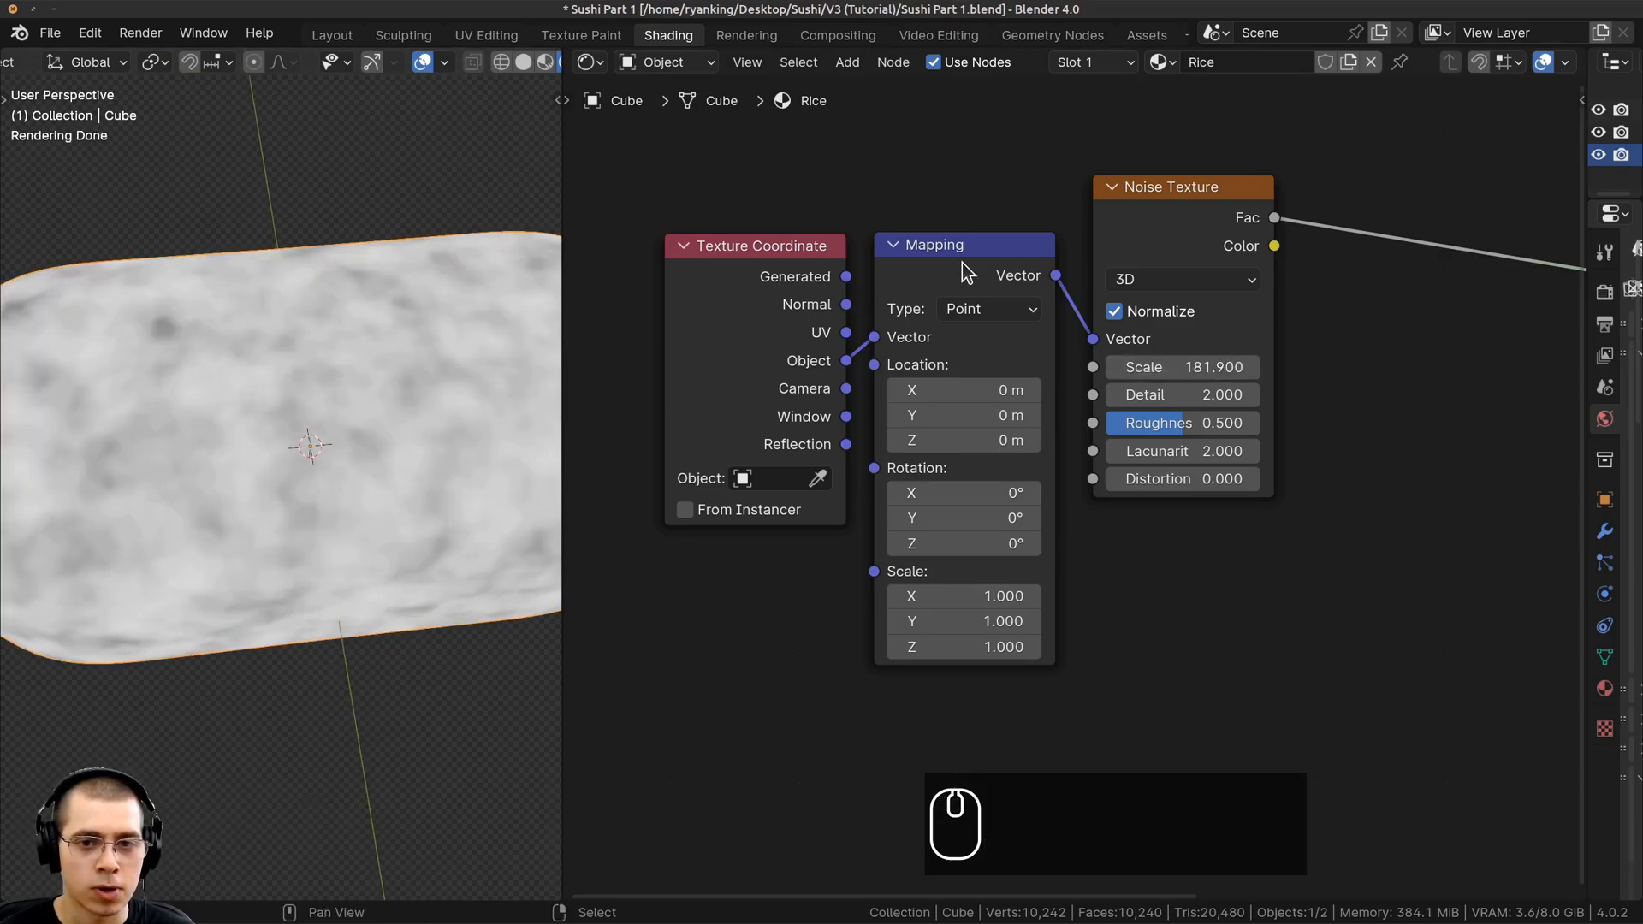
Disconnect the Mapping node from the Noise Texture to compare the pattern, and reconnect it to the vector input
left_click_drag(1092, 339, 1010, 402)
scroll(298, 436, "up", 3)
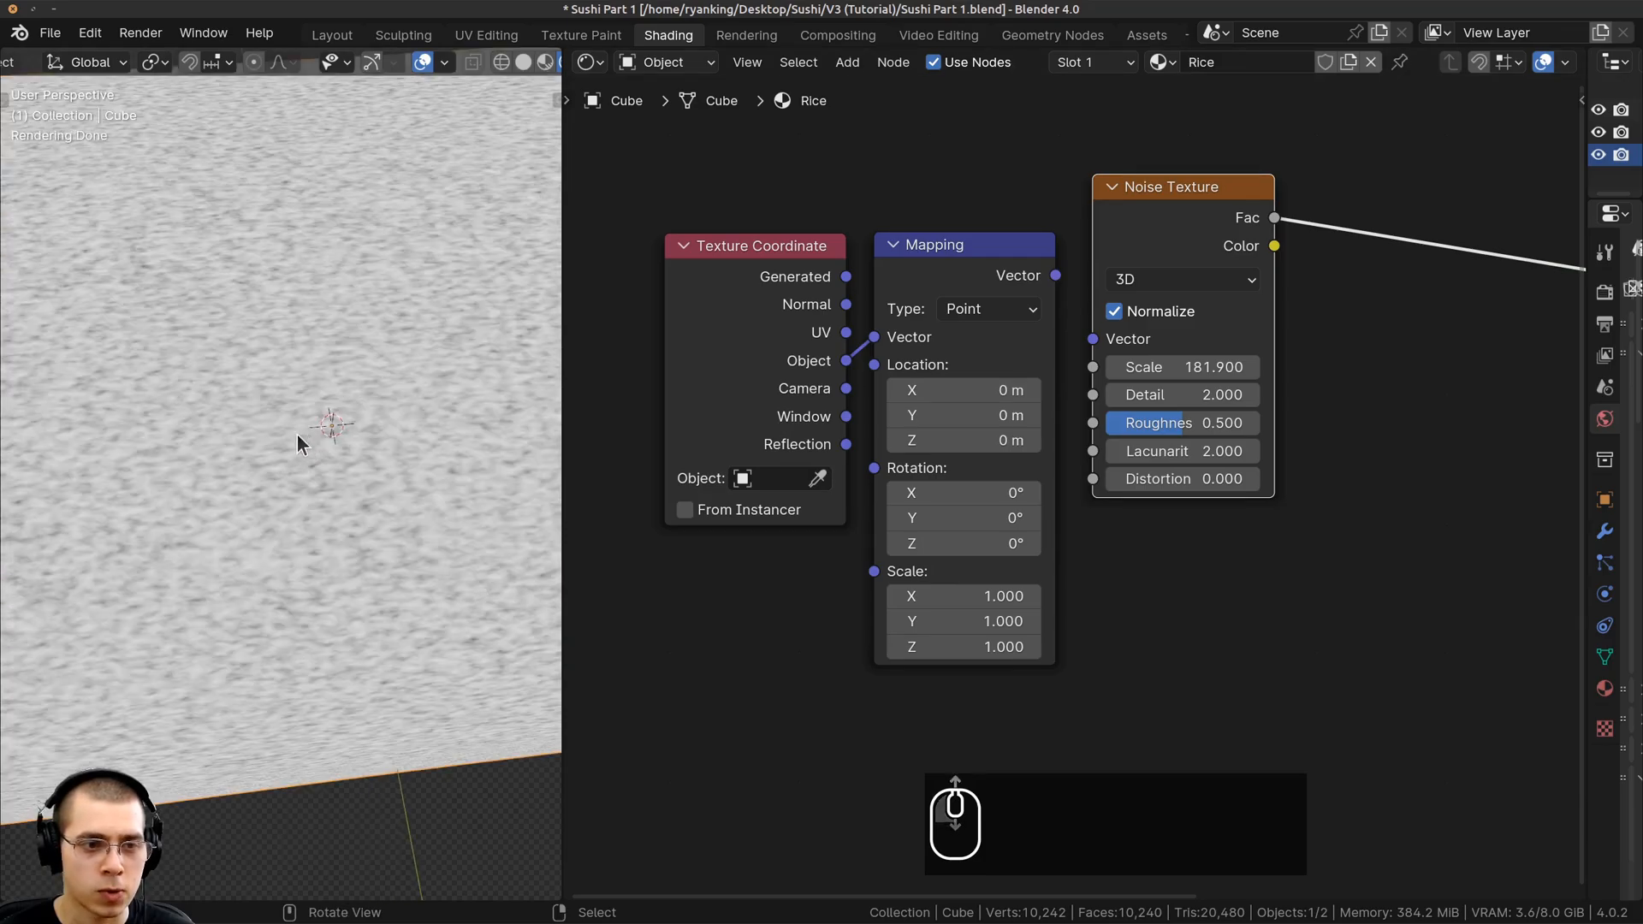
scroll(224, 460, "down", 3)
left_click_drag(1056, 274, 1092, 340)
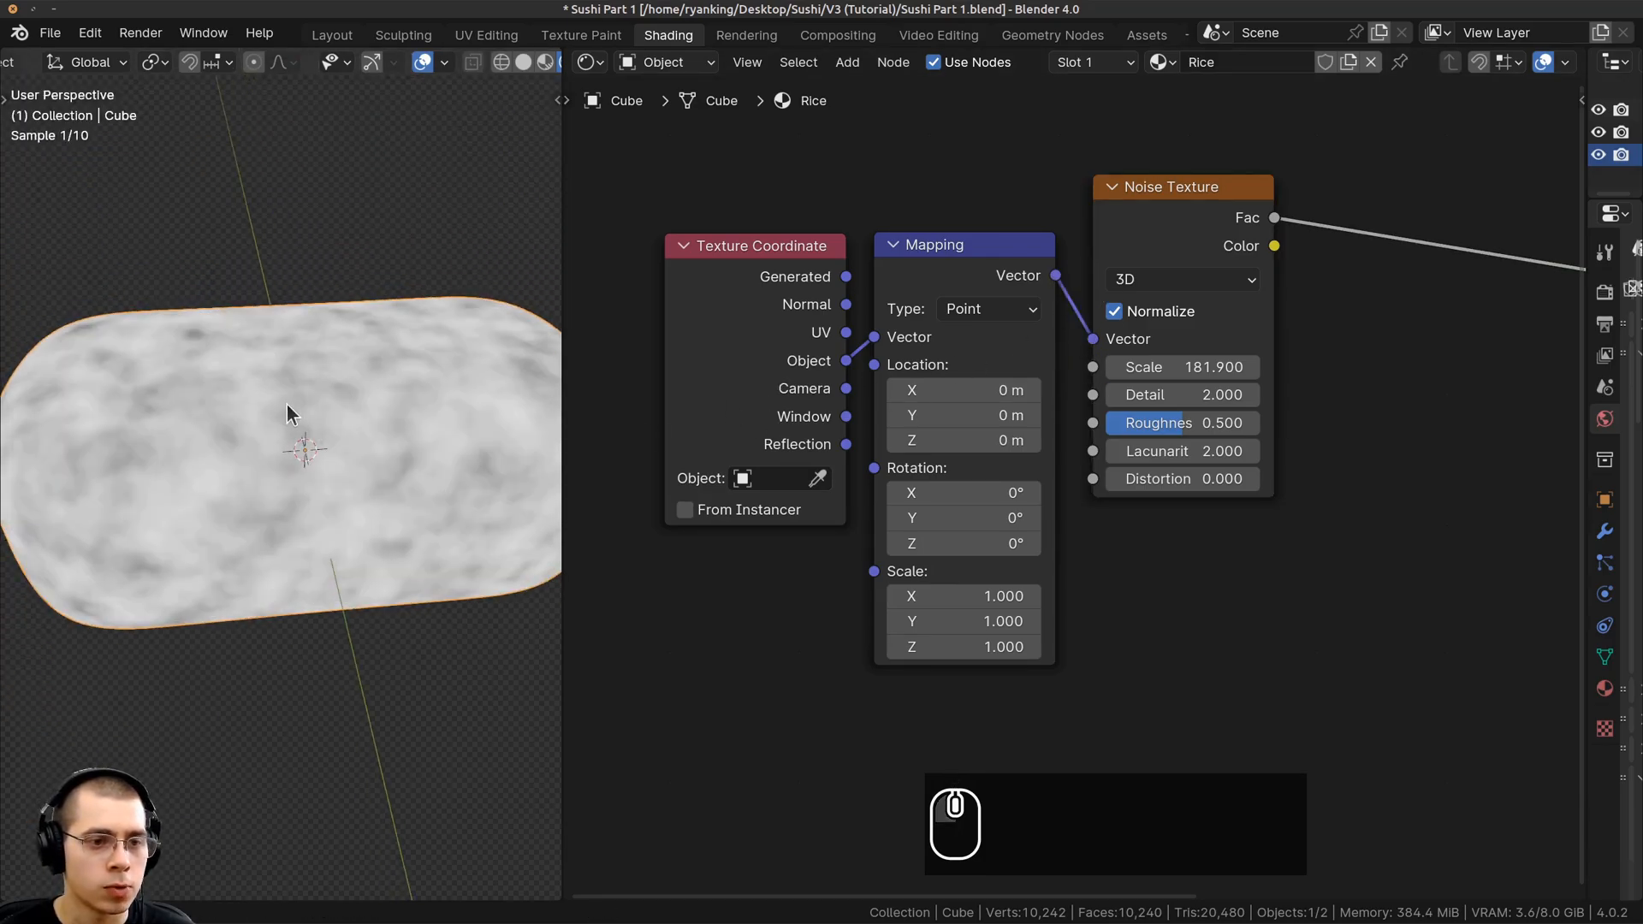
middle_click_drag(286, 403, 304, 445)
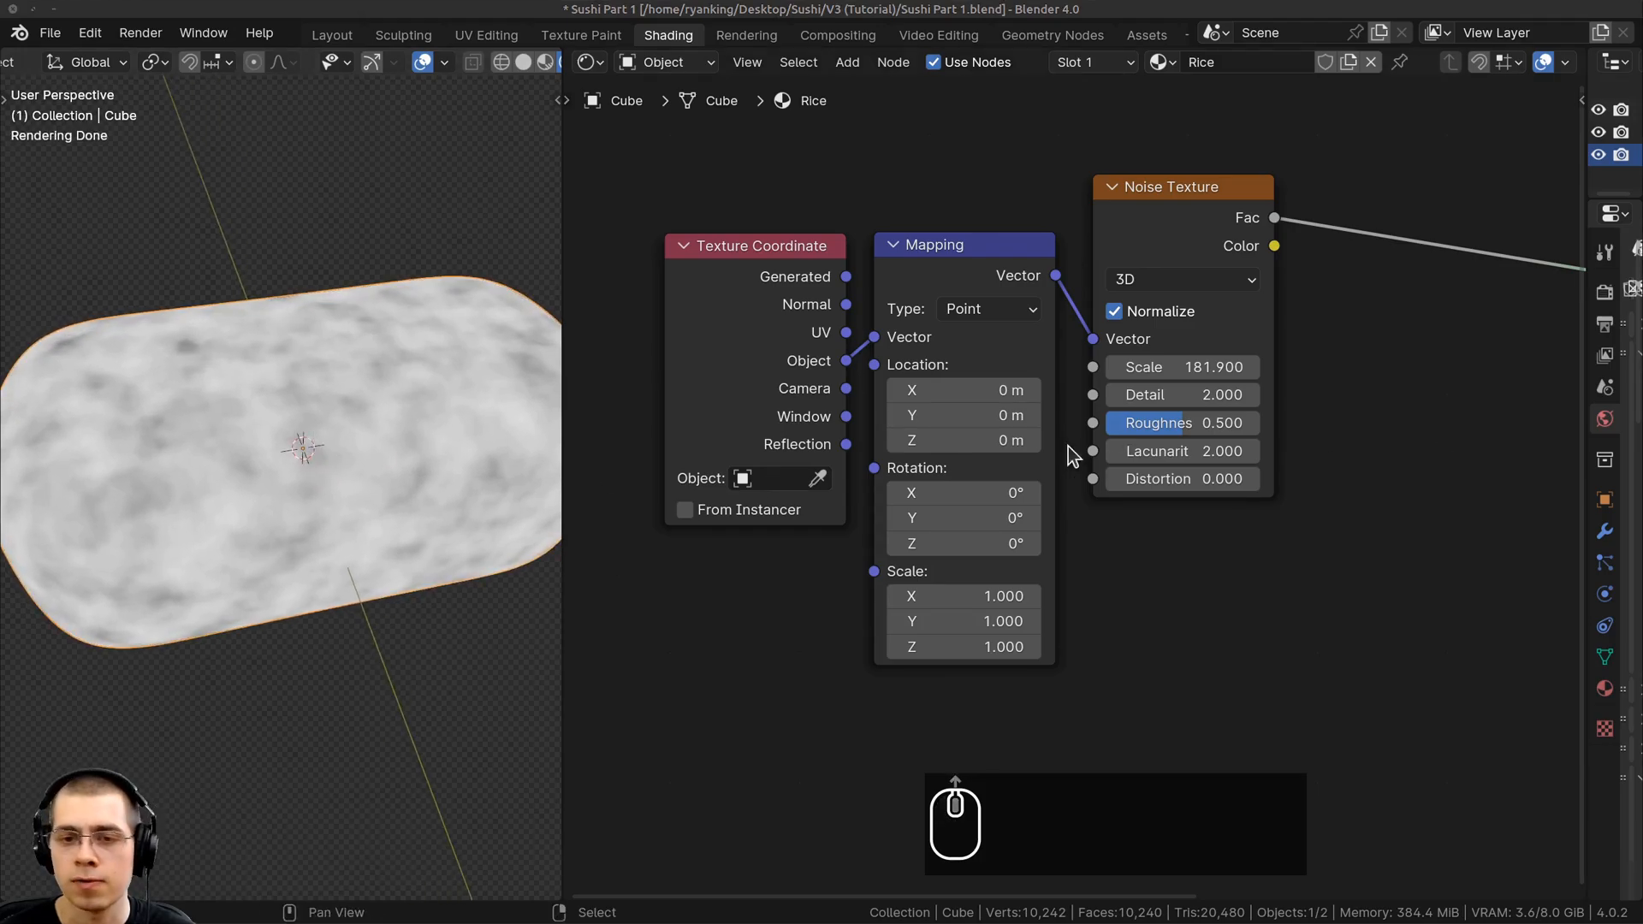
Set the Noise Texture's scale to 300 and its detail to 15
scroll(1128, 426, "up", 2)
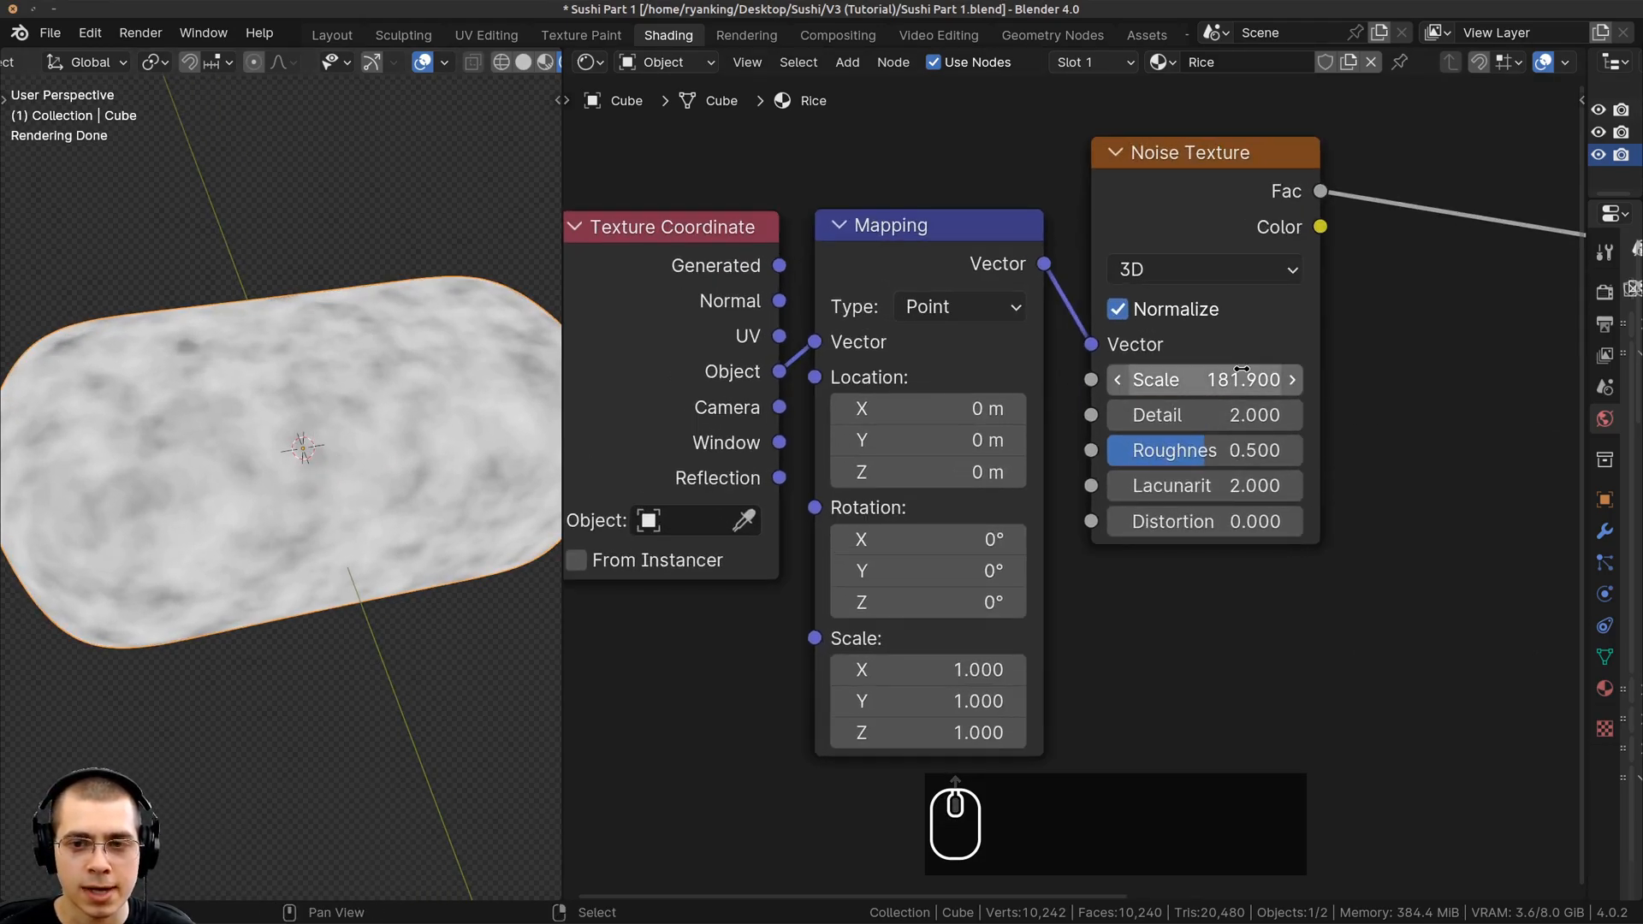
left_click(1198, 376)
type("300")
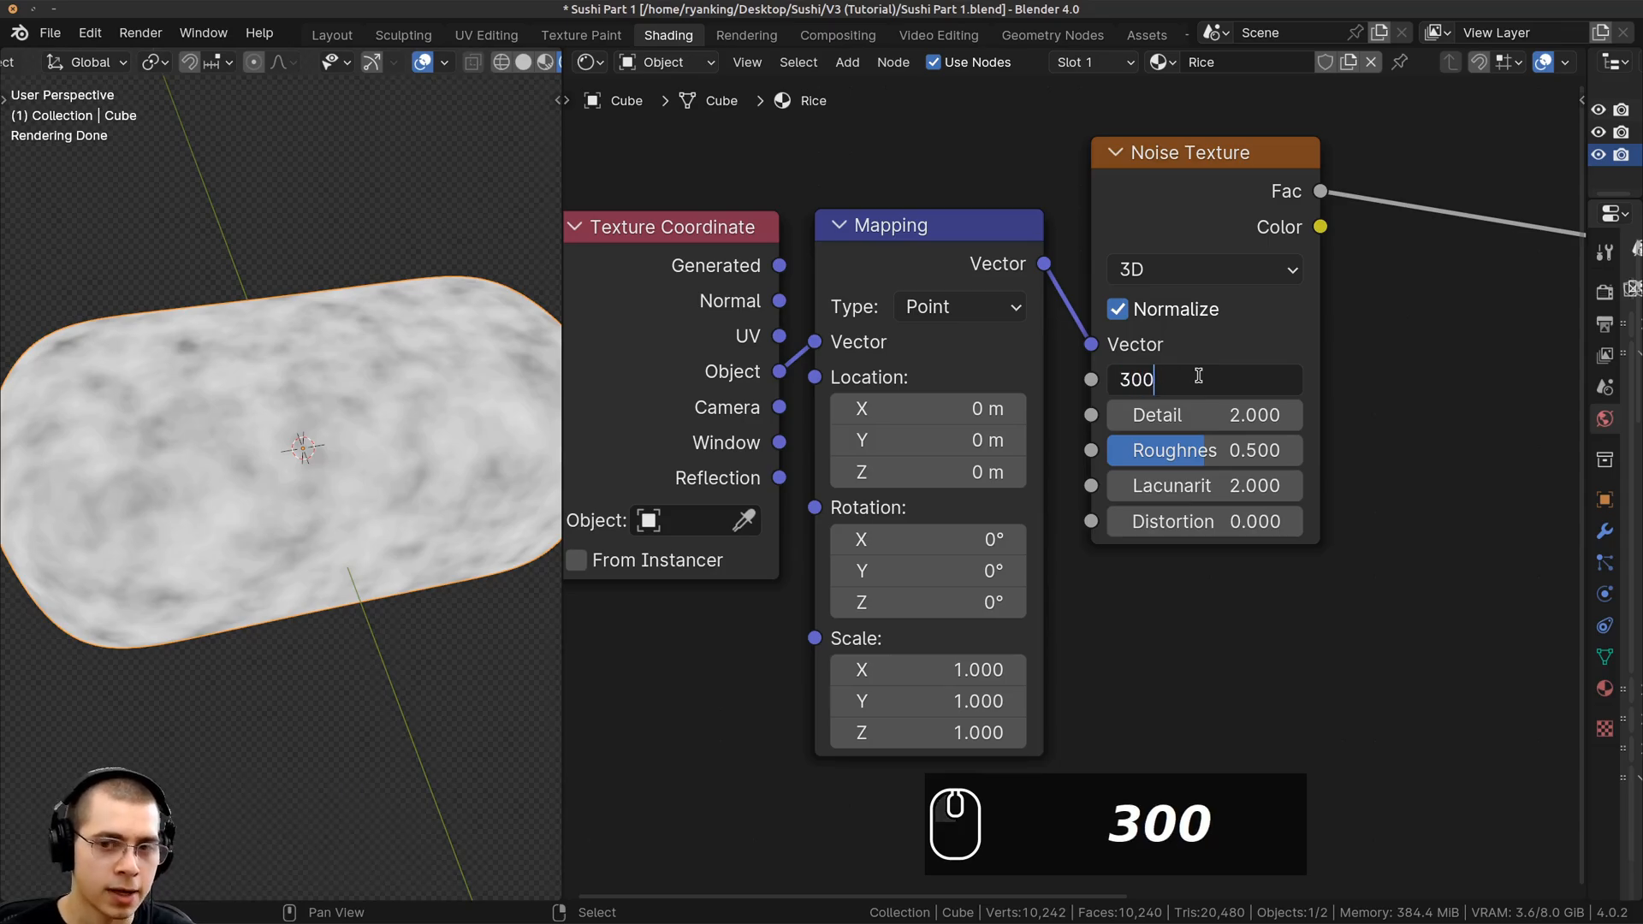
key("Return")
middle_click_drag(444, 387, 476, 404)
scroll(1022, 362, "down", 3)
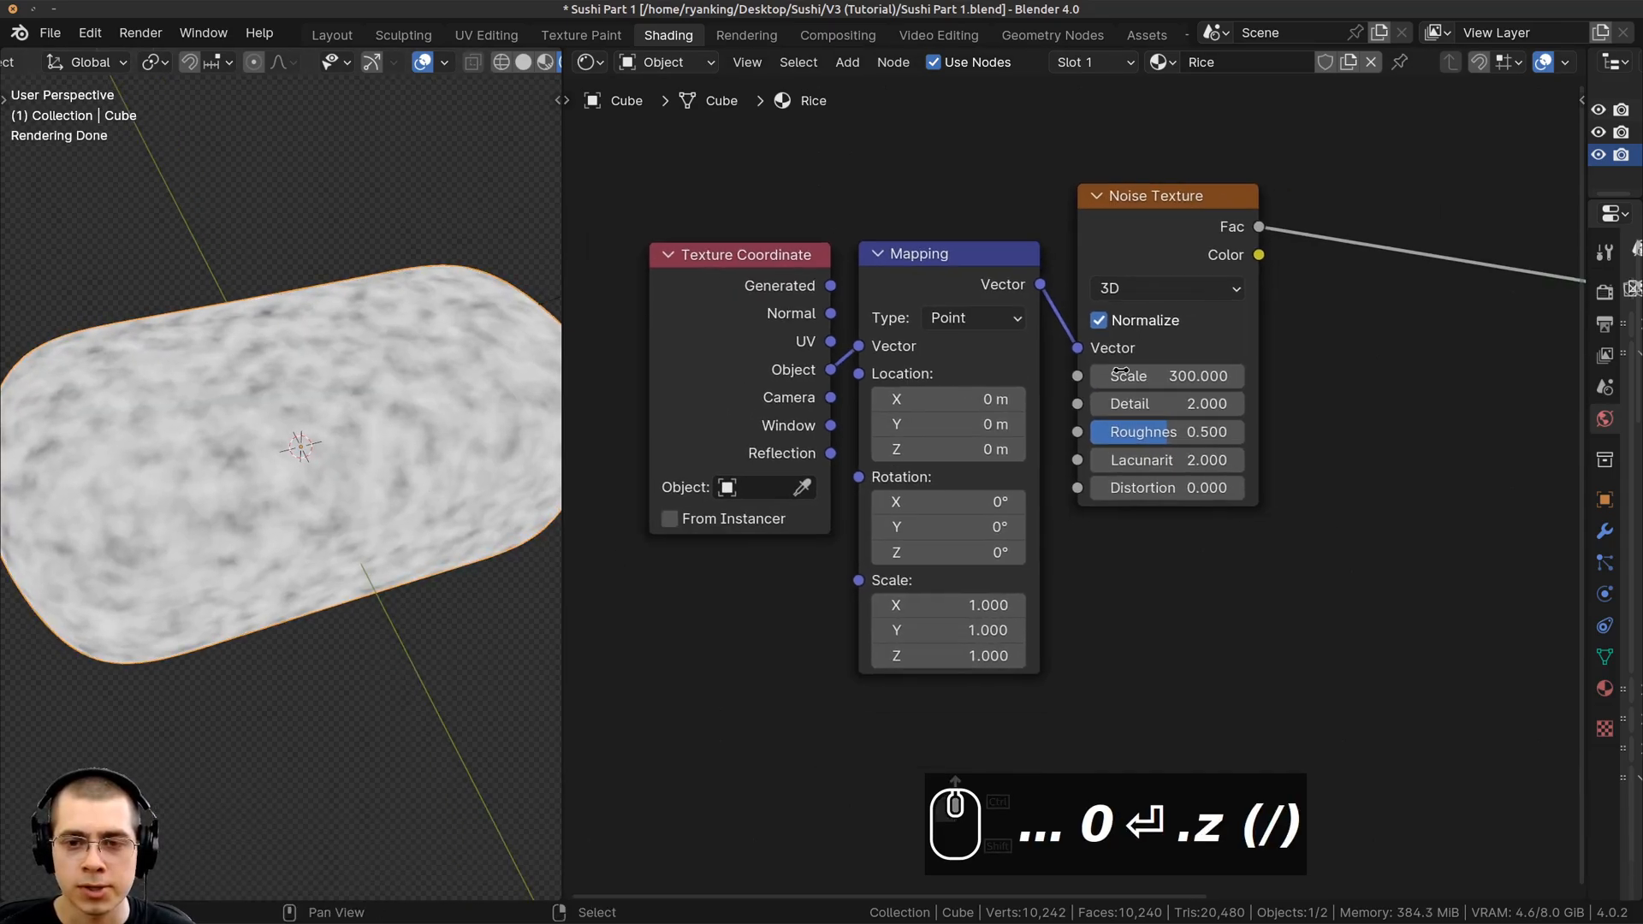
left_click_drag(1162, 407, 1164, 407)
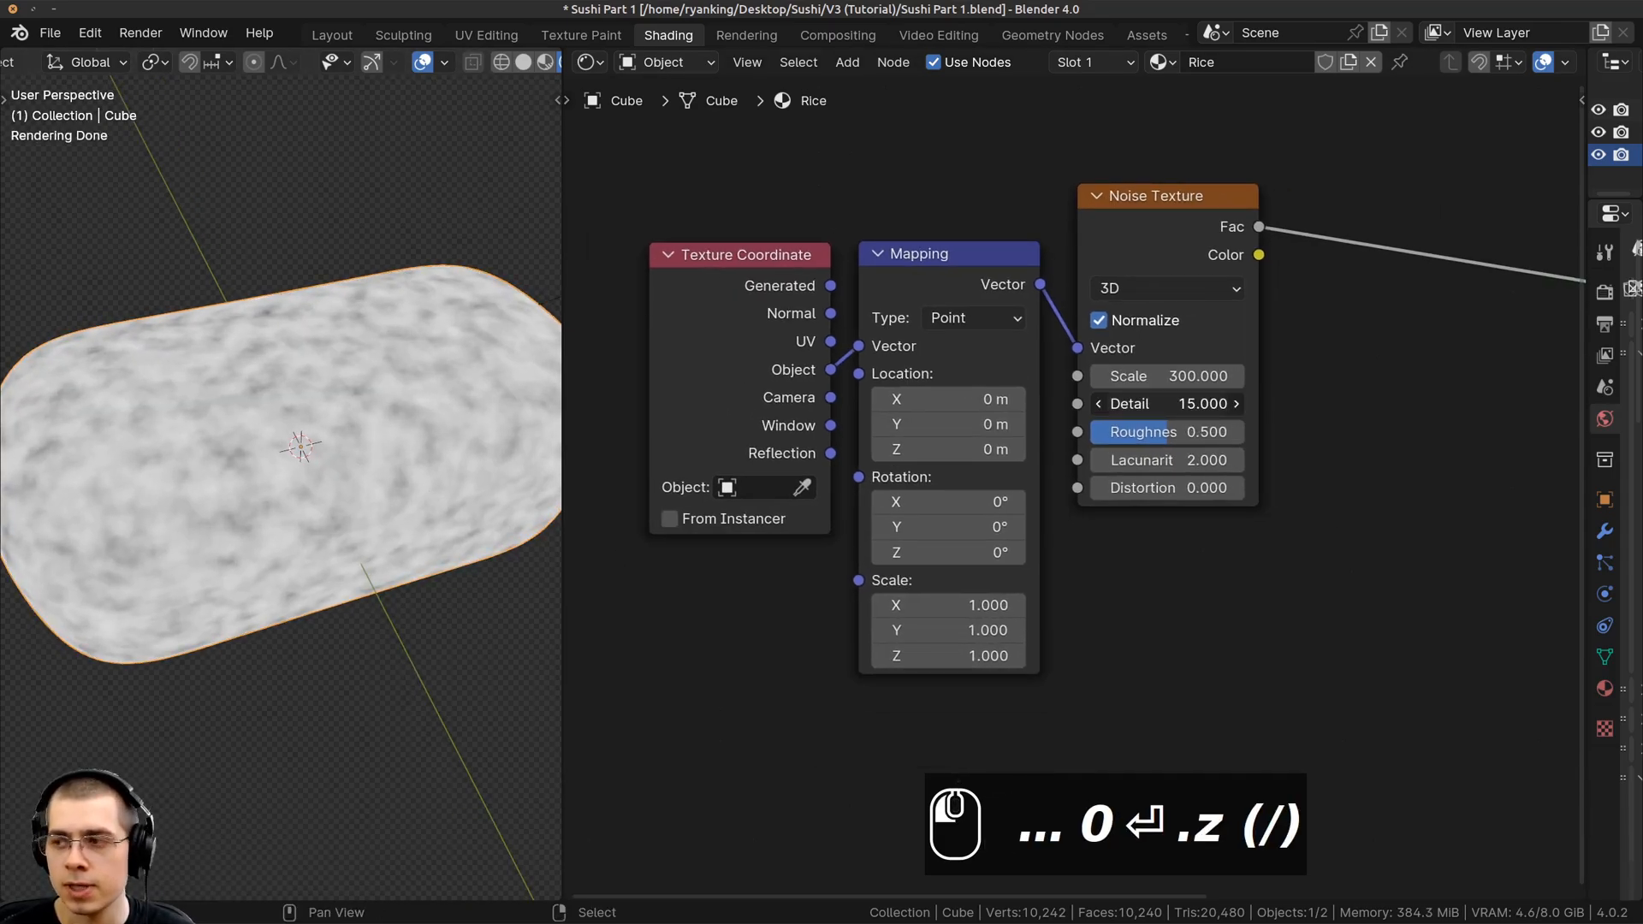
Add a Bump node with its Height driven by the Noise Texture's Fac output, placed before the Principled BSDF
scroll(1267, 445, "down", 5)
middle_click_drag(1236, 351, 973, 382)
scroll(1103, 385, "up", 4)
left_click_drag(977, 318, 972, 322)
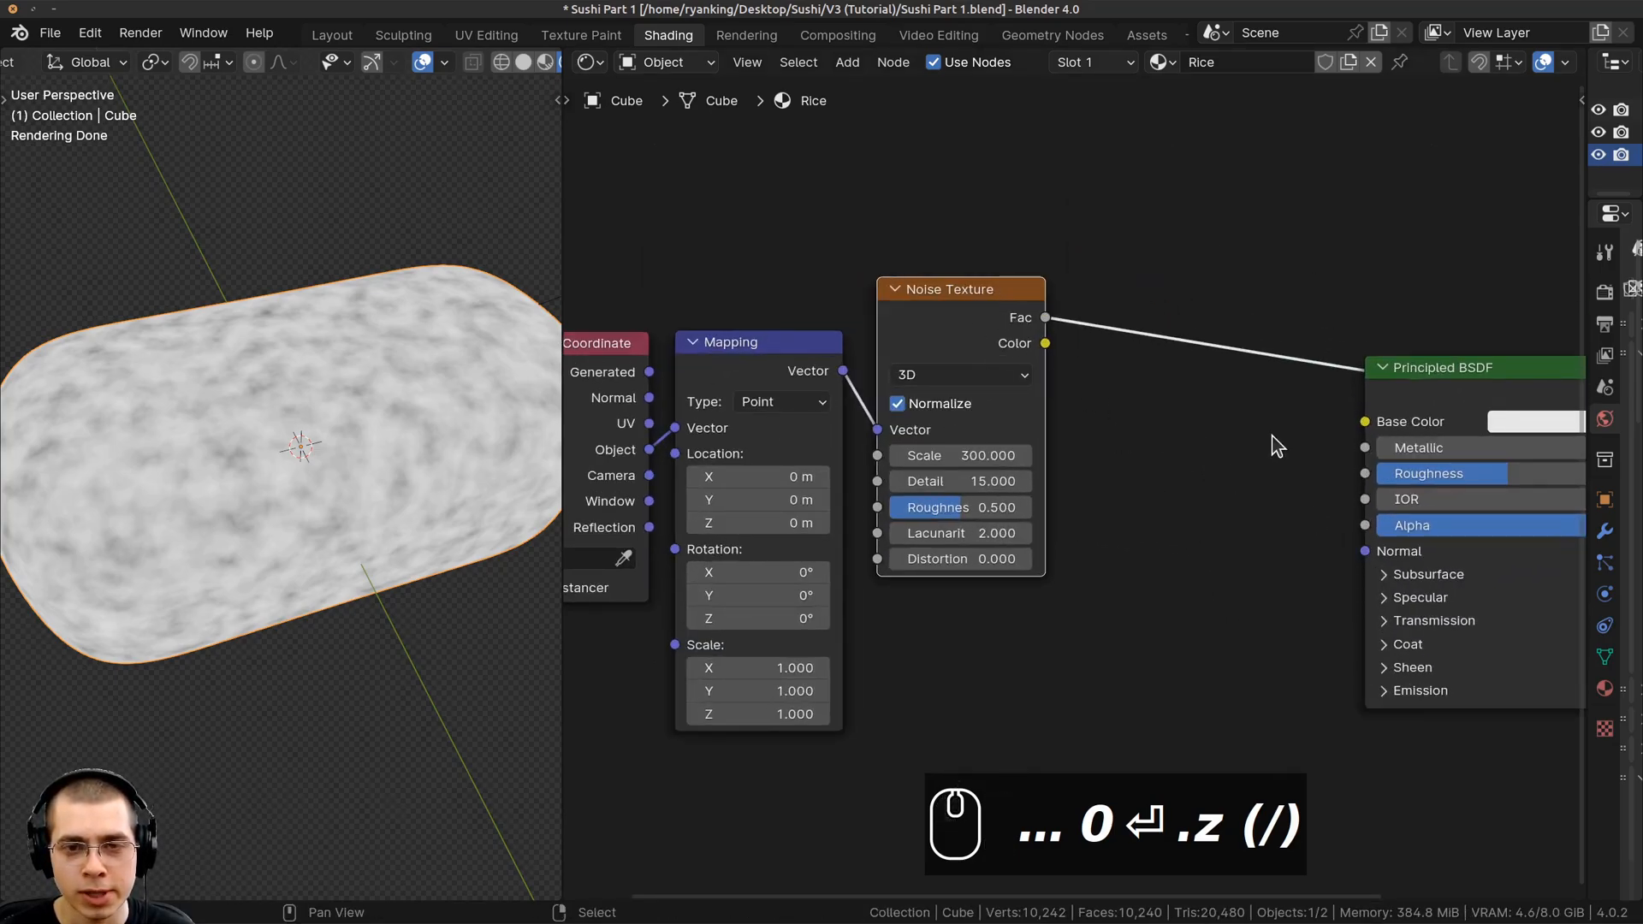
middle_click_drag(1272, 435, 1183, 439)
left_click_drag(958, 322, 1121, 469)
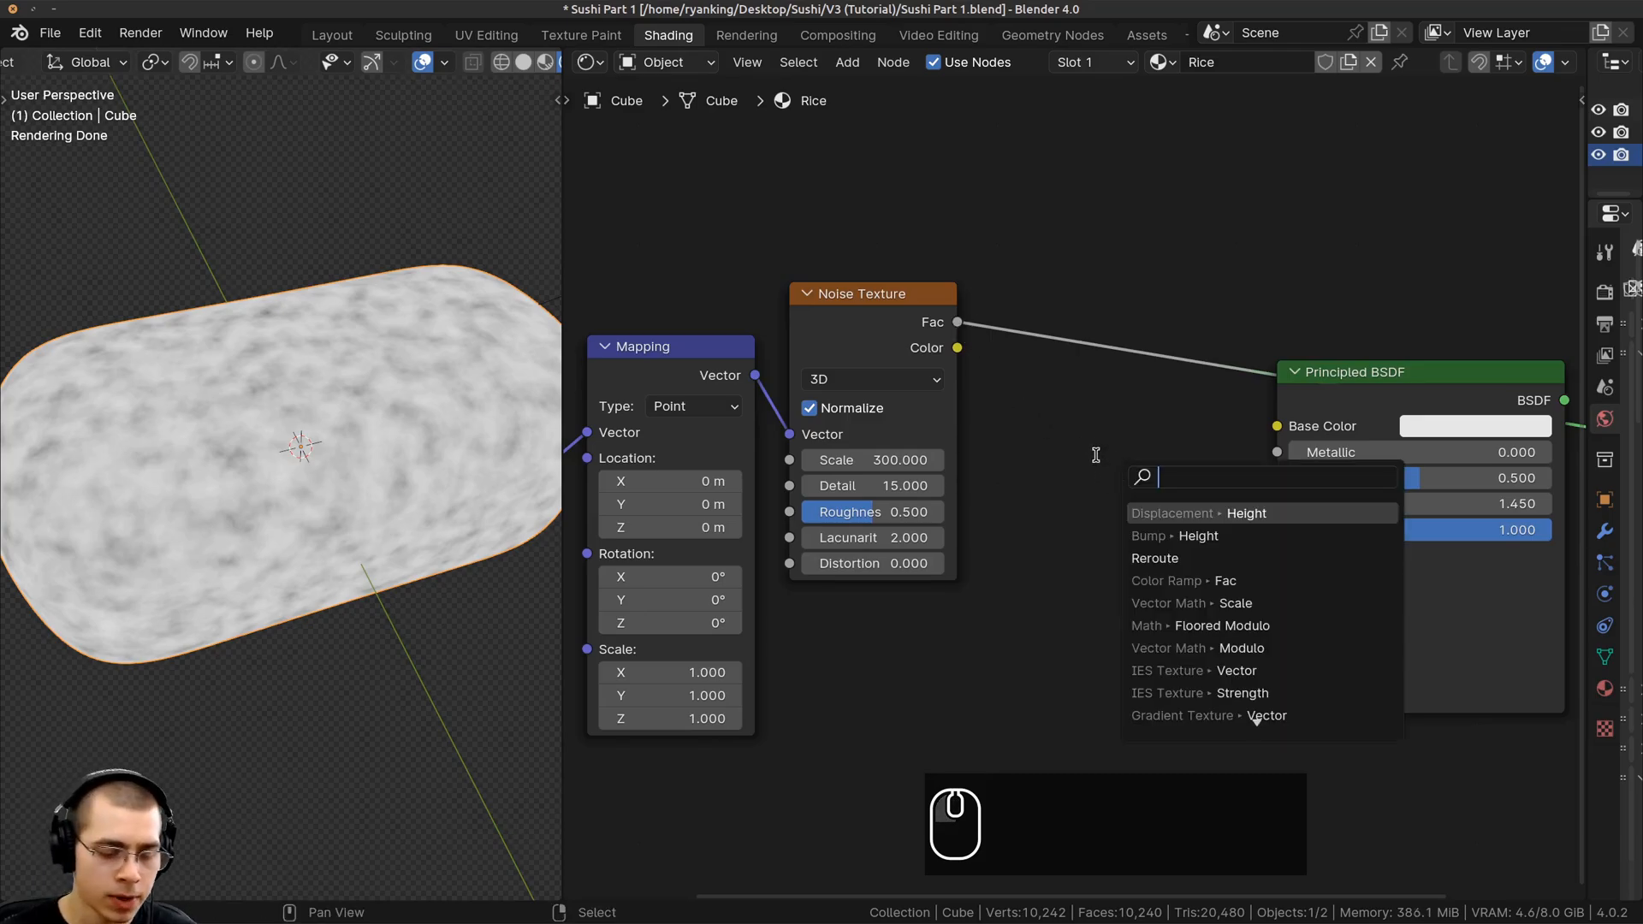
type("bump")
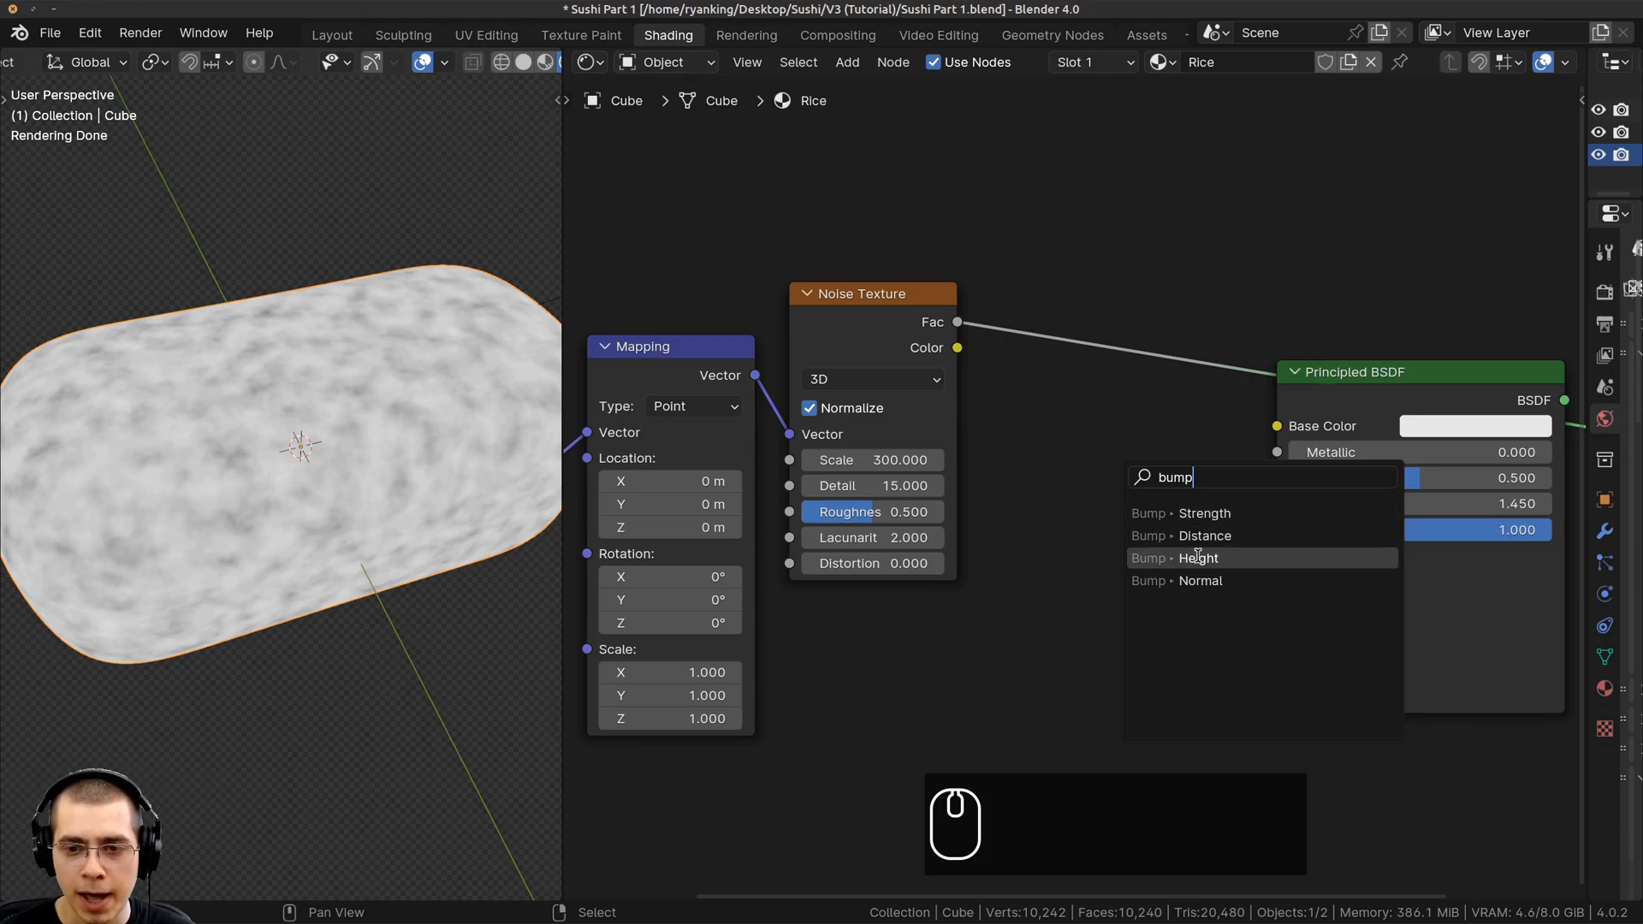
left_click(1172, 560)
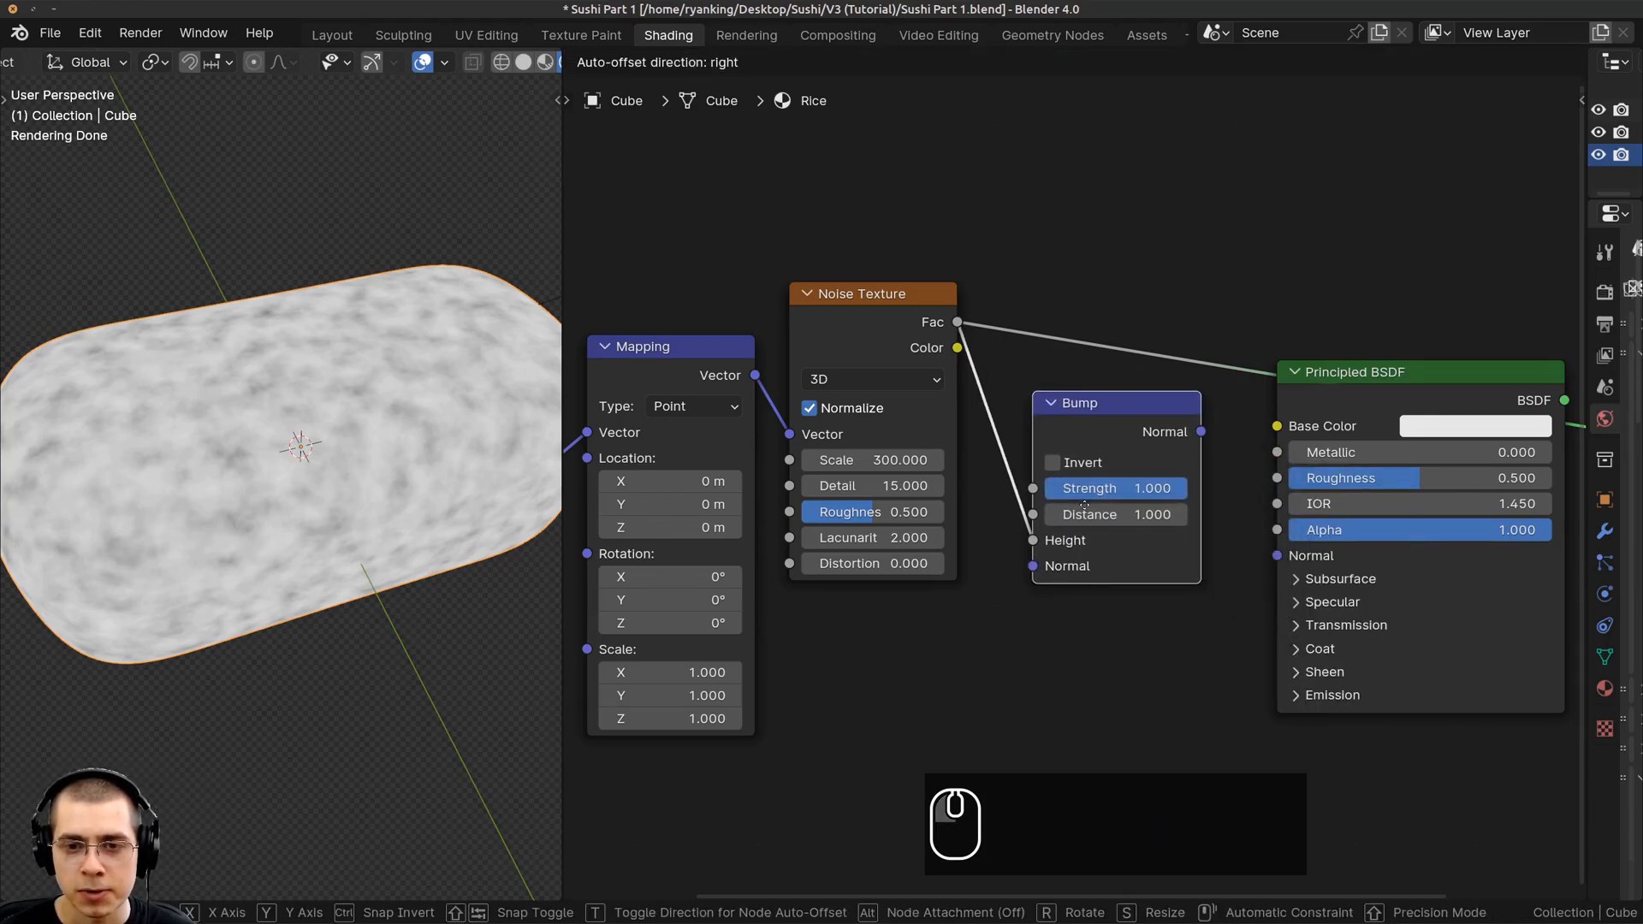
left_click(1077, 501)
scroll(937, 245, "up", 2)
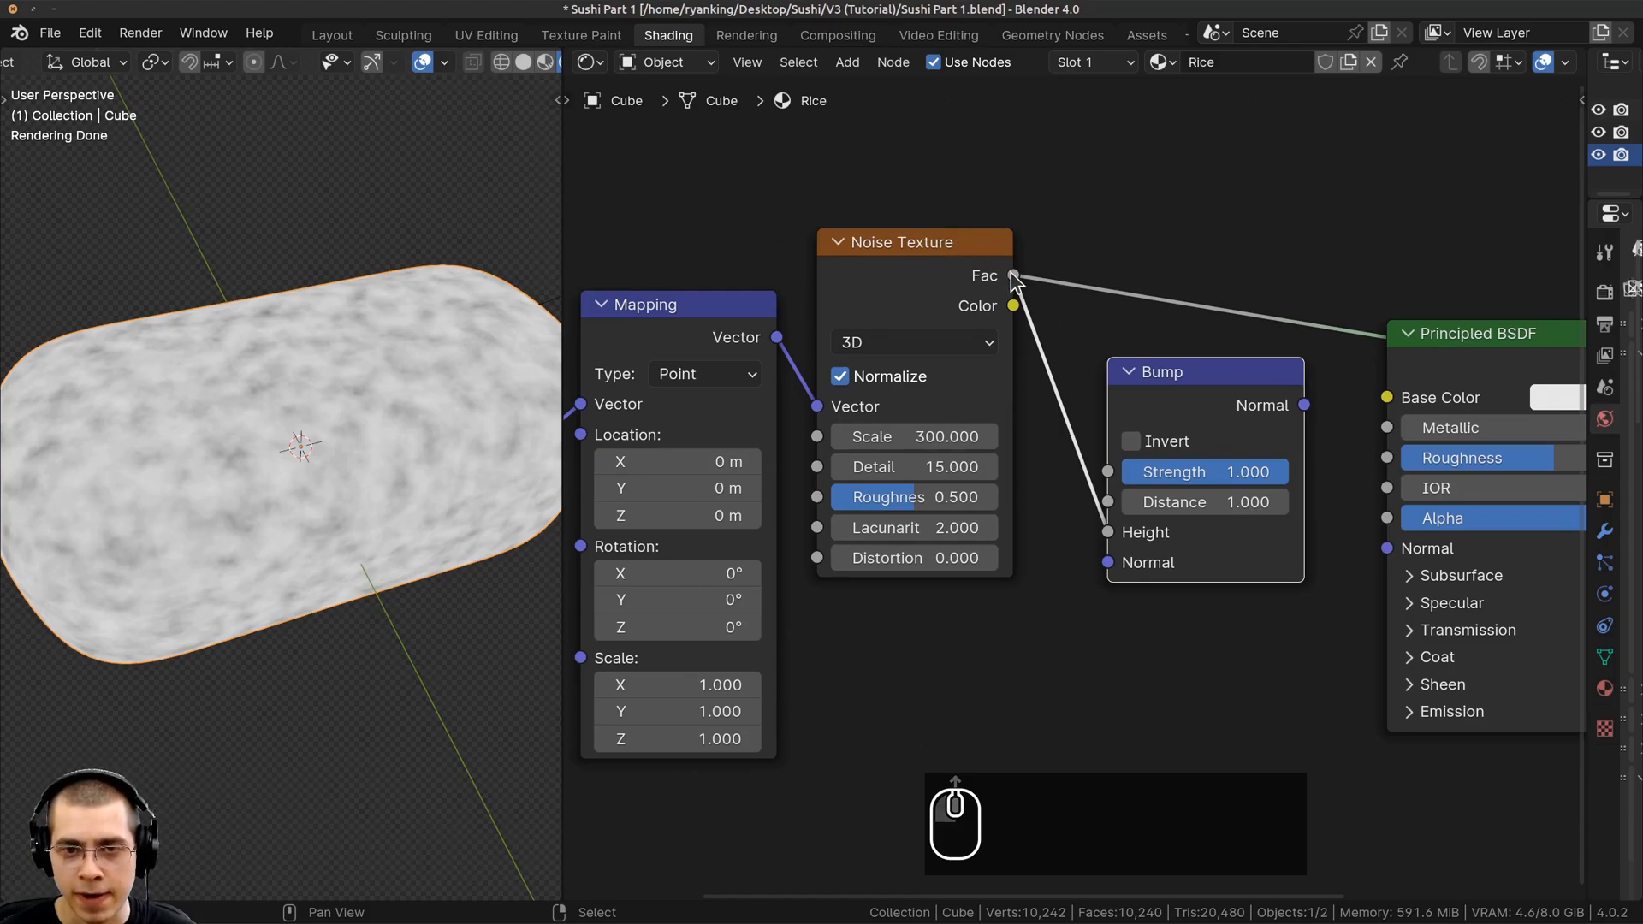
mouse_move(1104, 530)
left_mouse_down()
mouse_move(1045, 528)
mouse_move(1105, 532)
left_mouse_up()
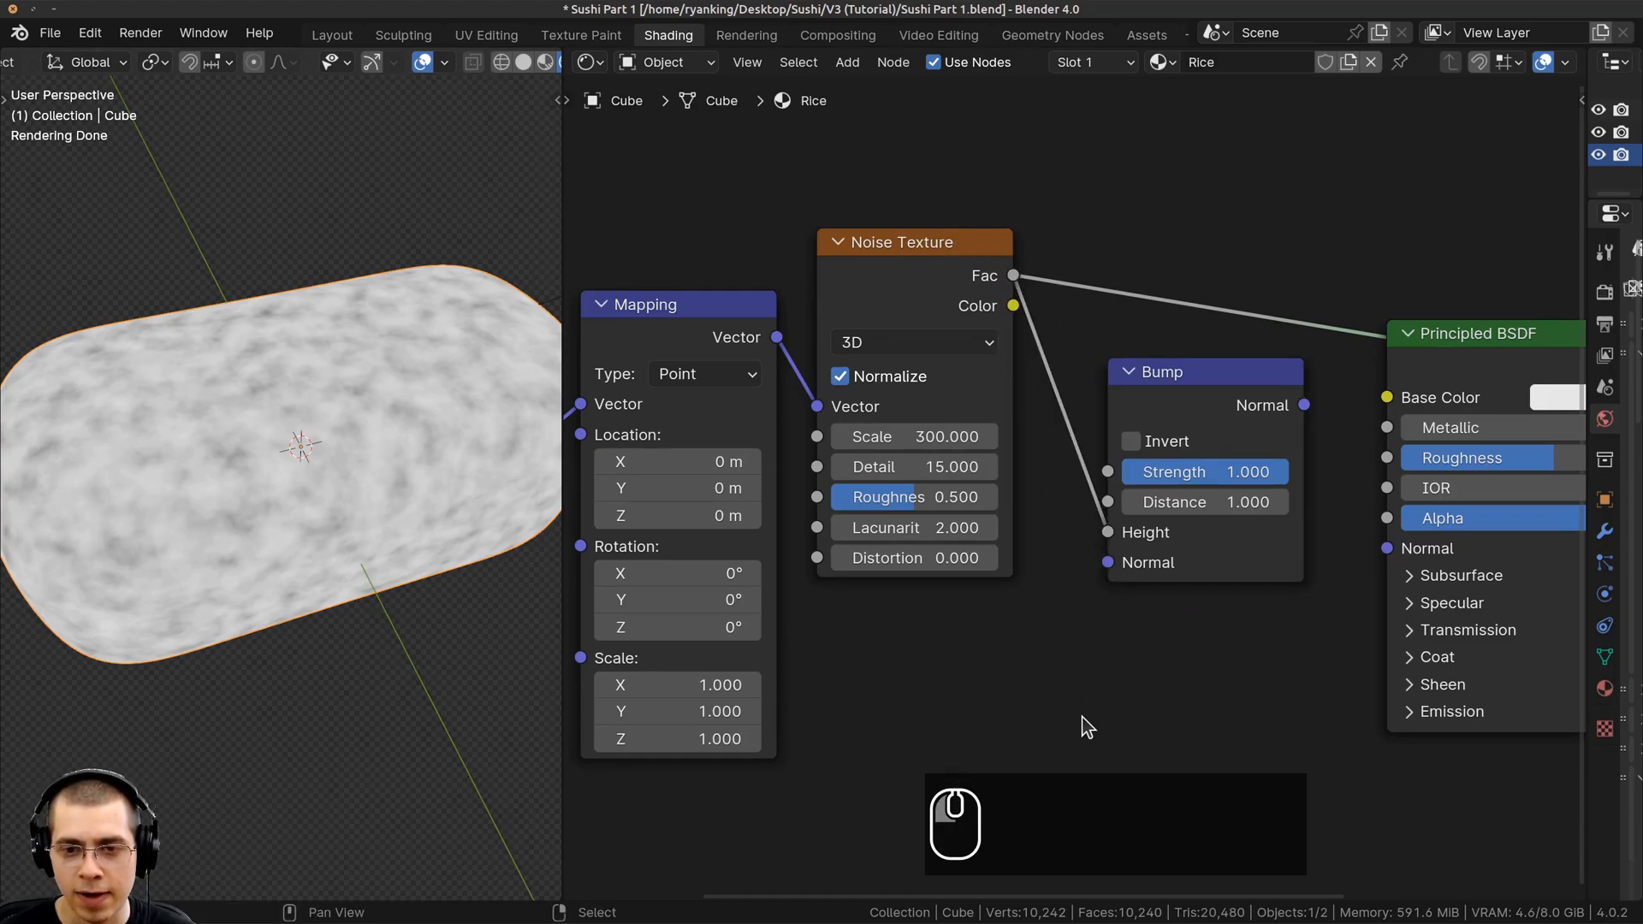
Link the Bump node's Normal output to the Principled BSDF's Normal input and route the shader back to the Material Output
left_click_drag(1188, 430, 1199, 509)
middle_click_drag(1215, 466, 1115, 355)
left_click_drag(1115, 355, 1118, 367)
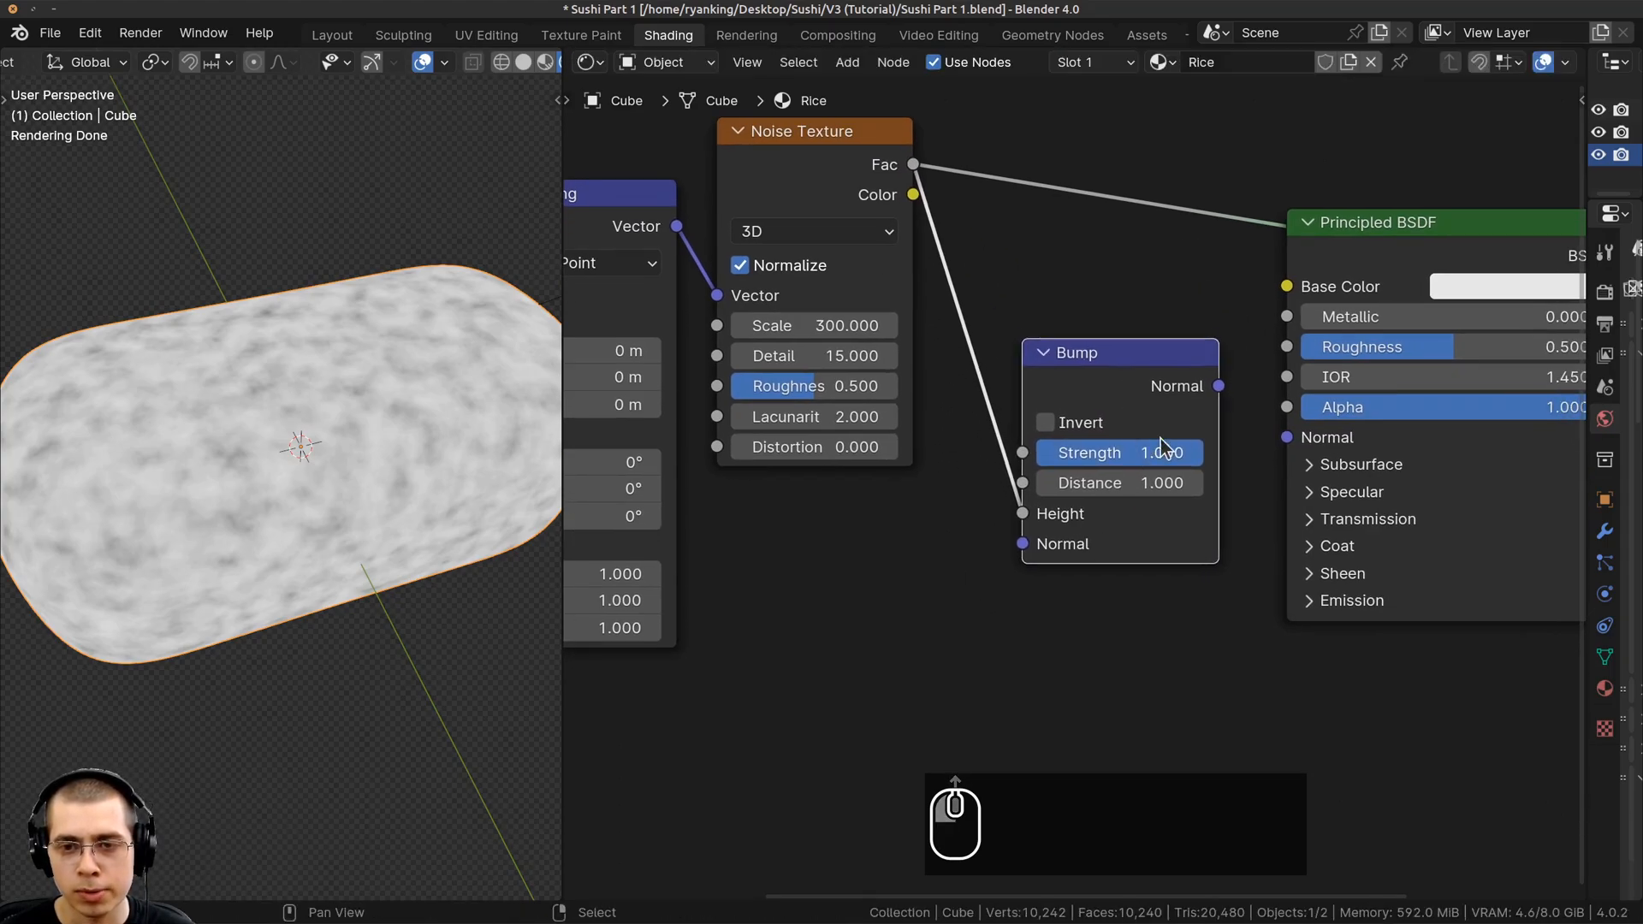
left_click_drag(1222, 389, 1287, 437)
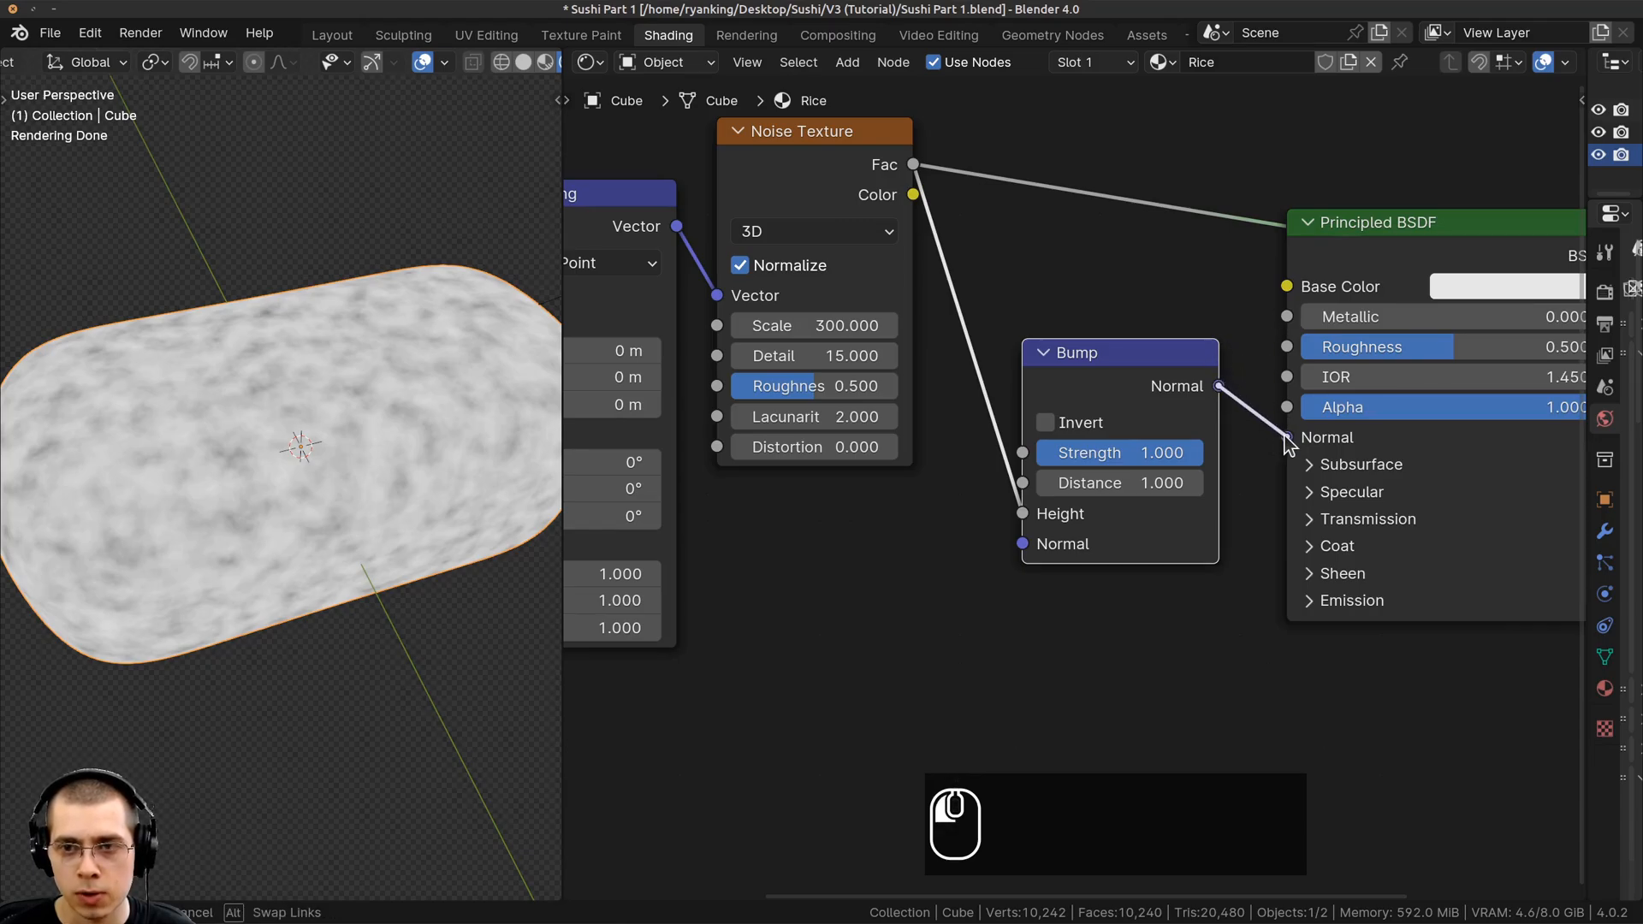
middle_click_drag(1577, 232, 1270, 299)
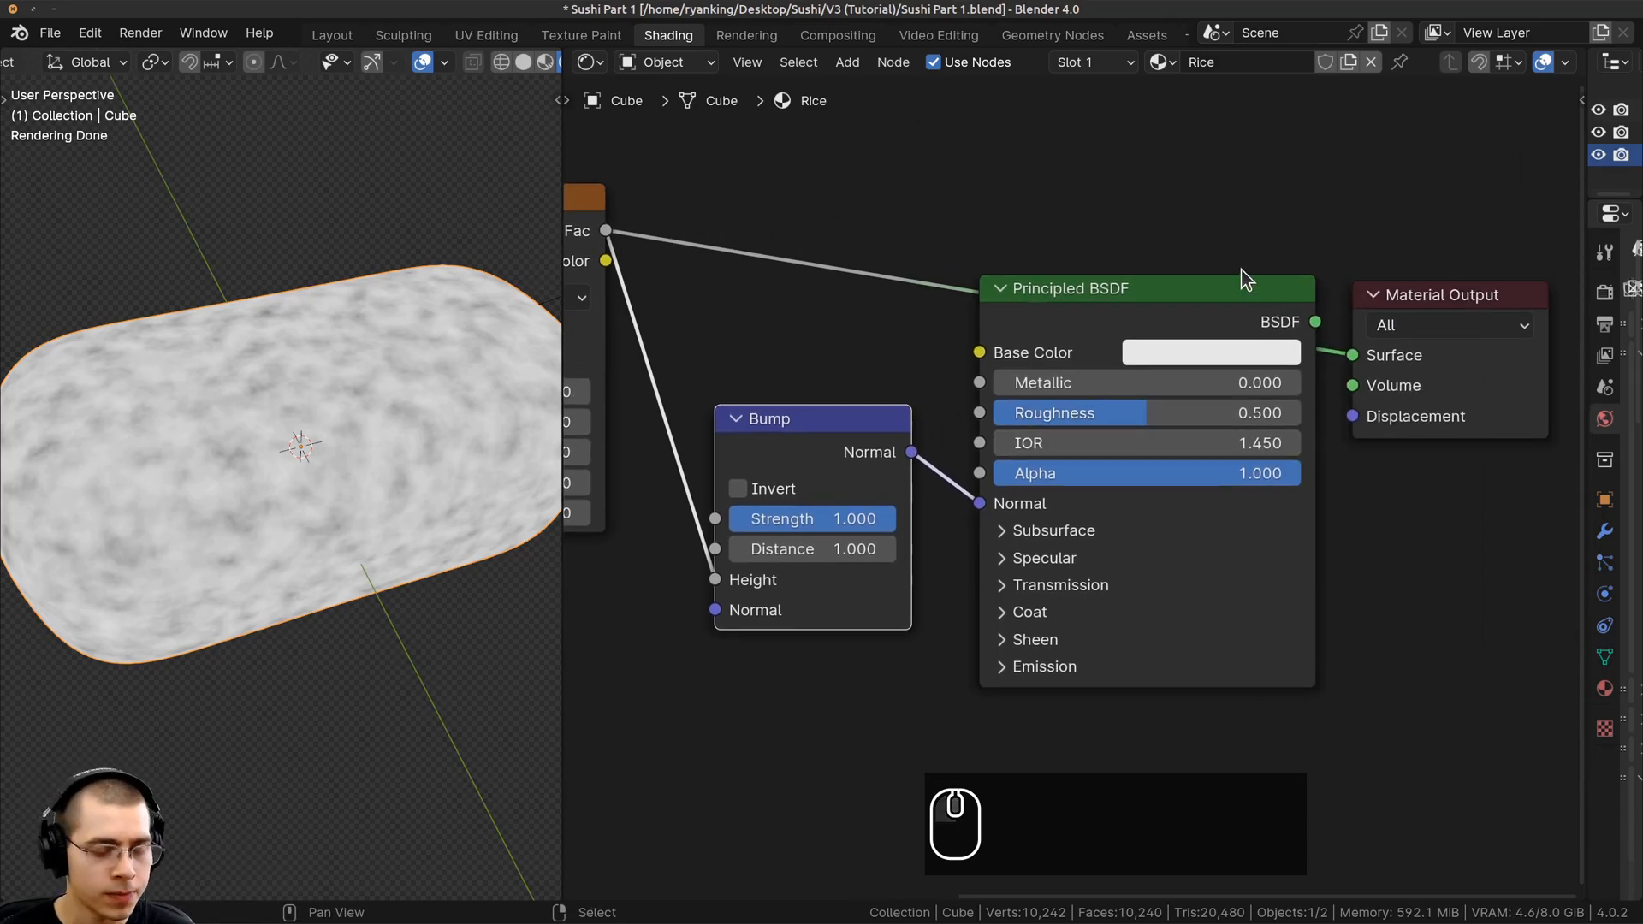
left_click(1173, 292, "ctrl+shift")
Set the Bump strength to 0.2 and check the rice surface
middle_click_drag(289, 548, 332, 378)
middle_click_drag(1077, 499, 1180, 477)
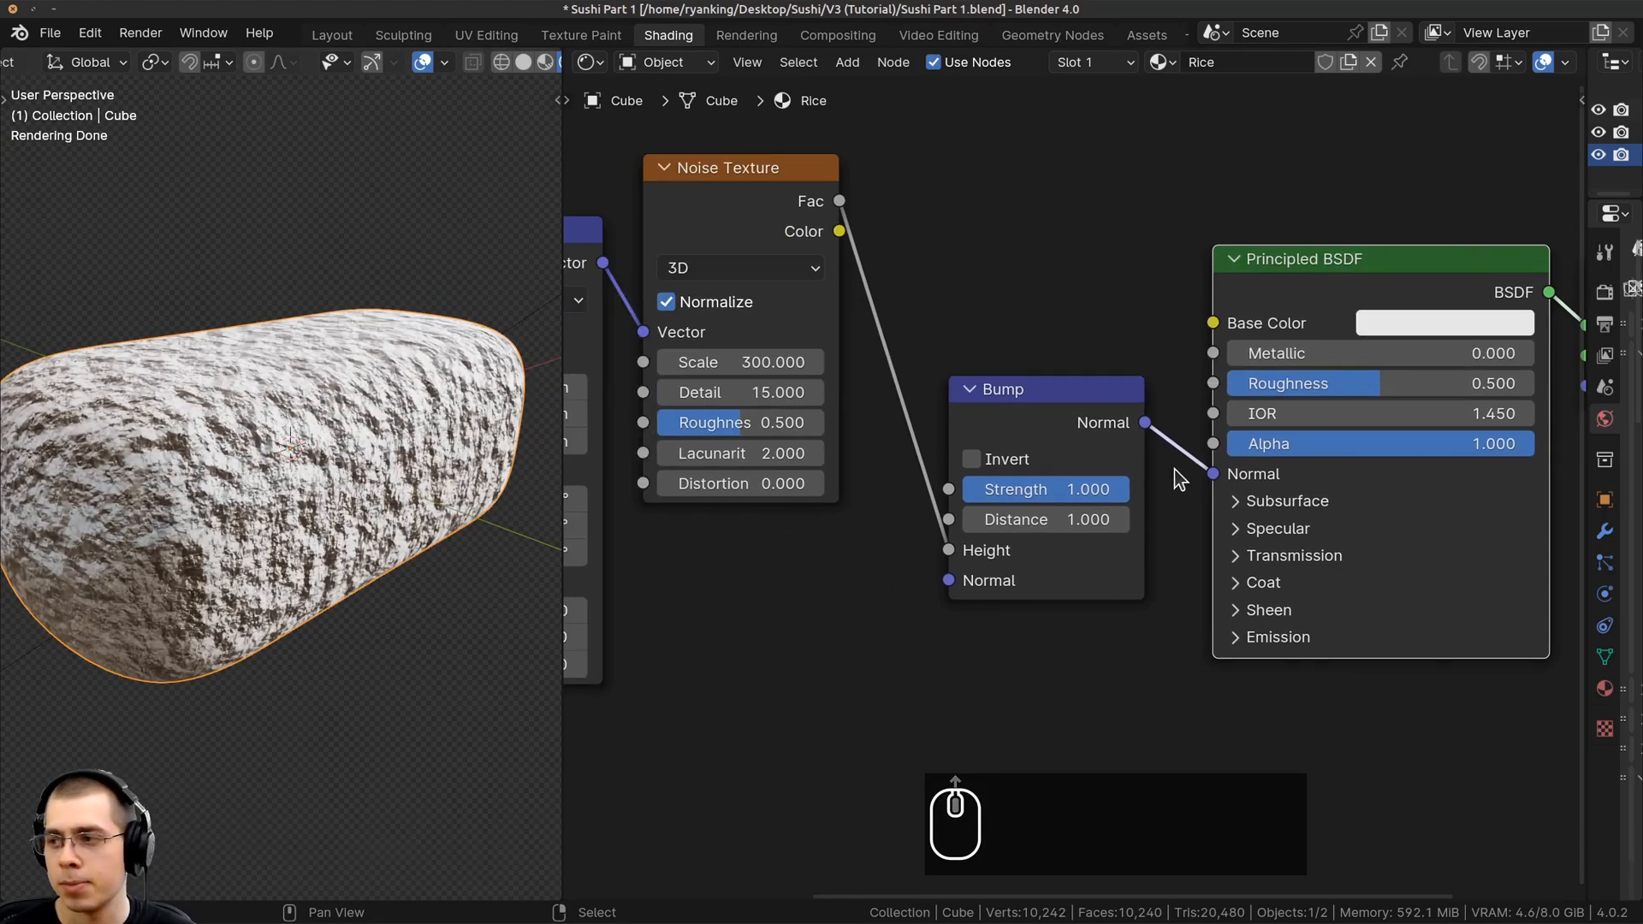
double_click(1046, 492)
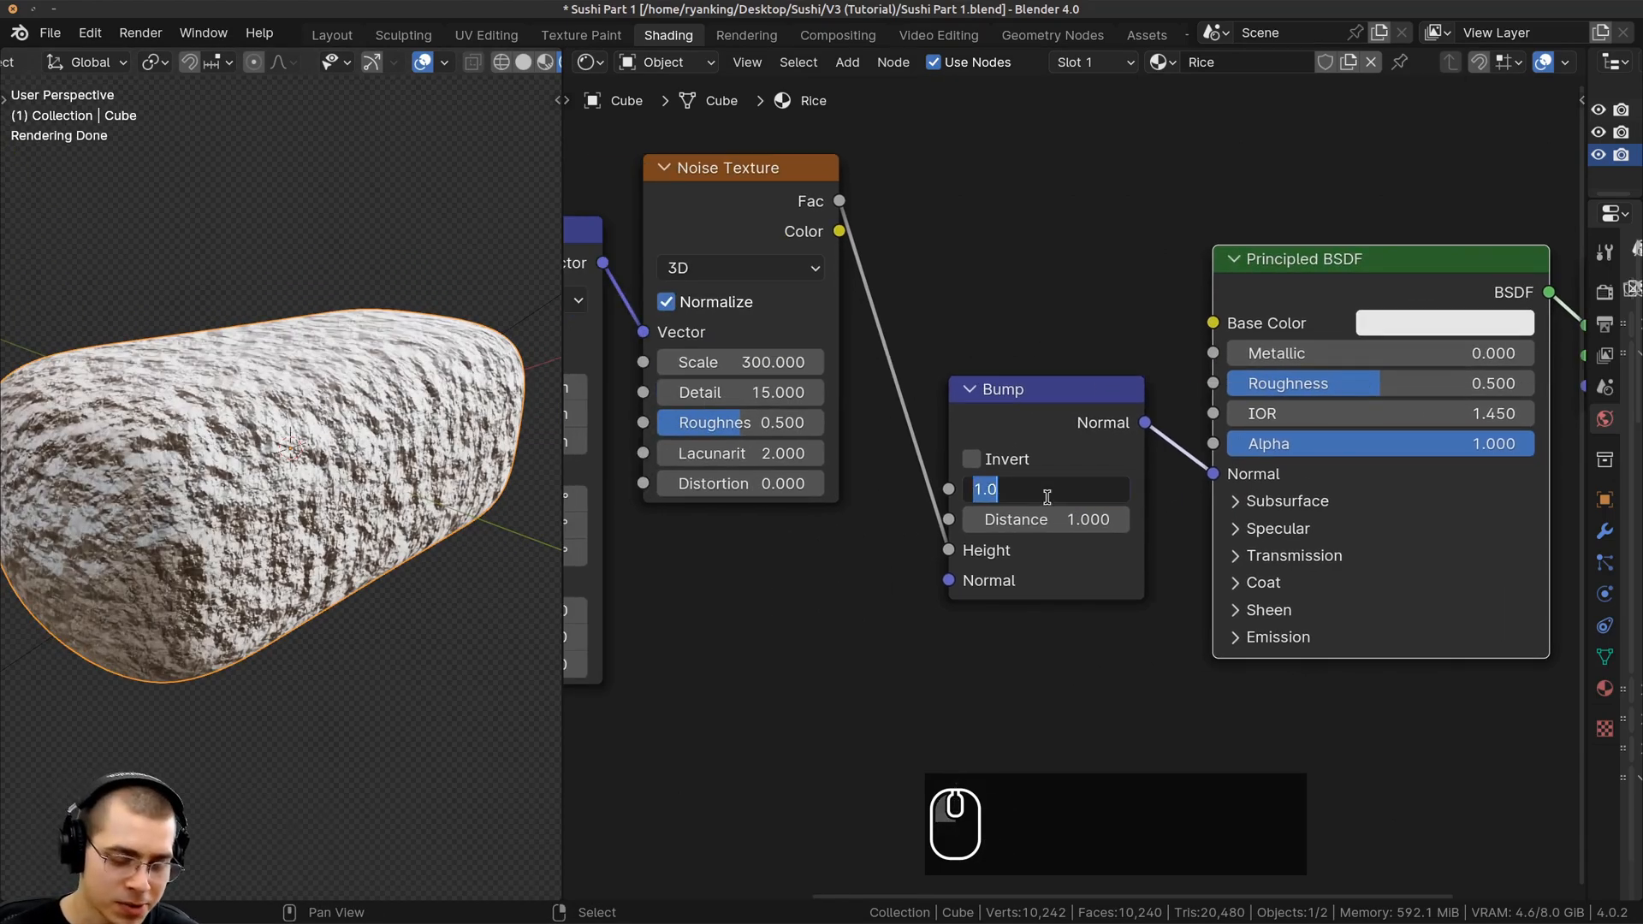
type(".2")
key("Return")
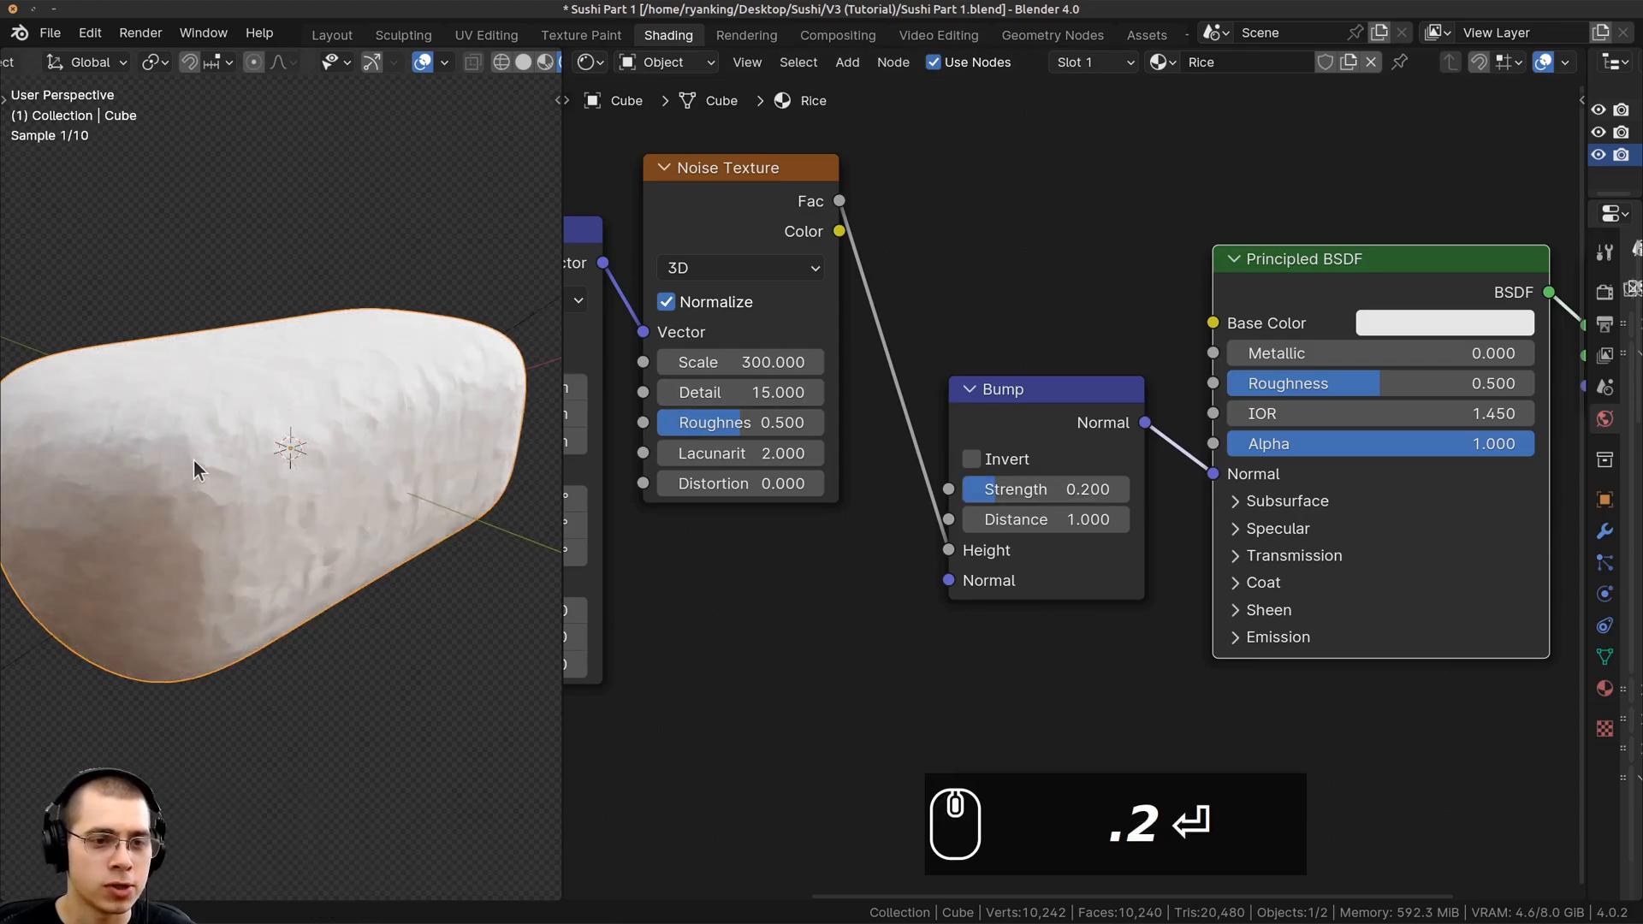
middle_click_drag(194, 459, 725, 475)
Set the Principled BSDF's roughness to 0.4
scroll(856, 530, "down", 2)
middle_click_drag(1324, 438, 1096, 465)
scroll(1111, 477, "up", 3)
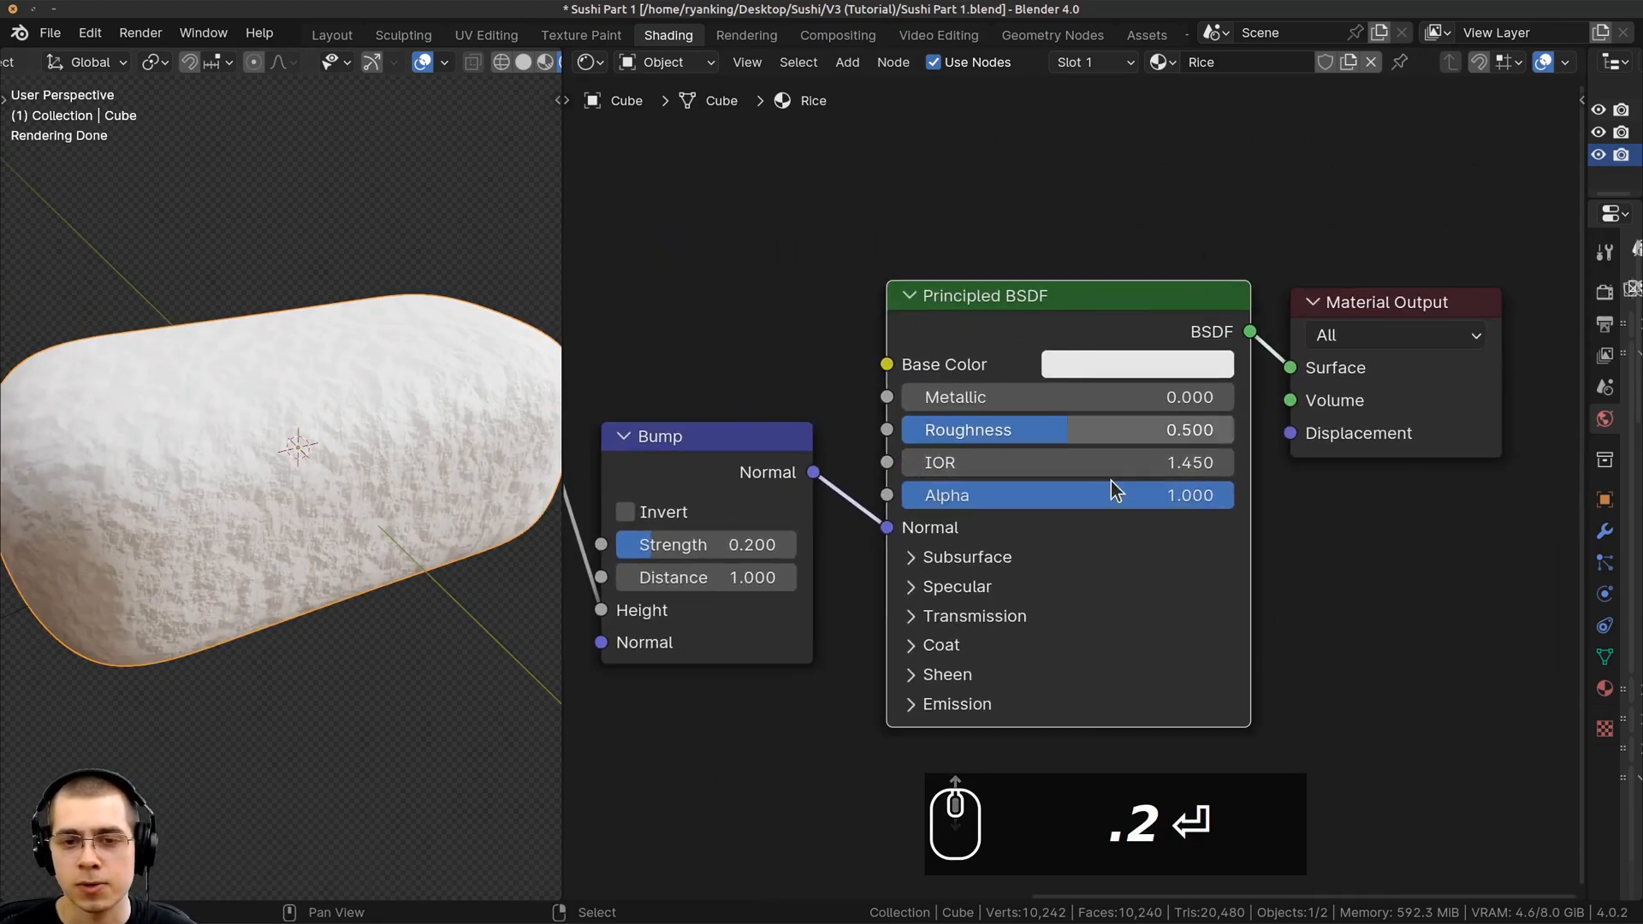
left_click_drag(1132, 329, 1128, 318)
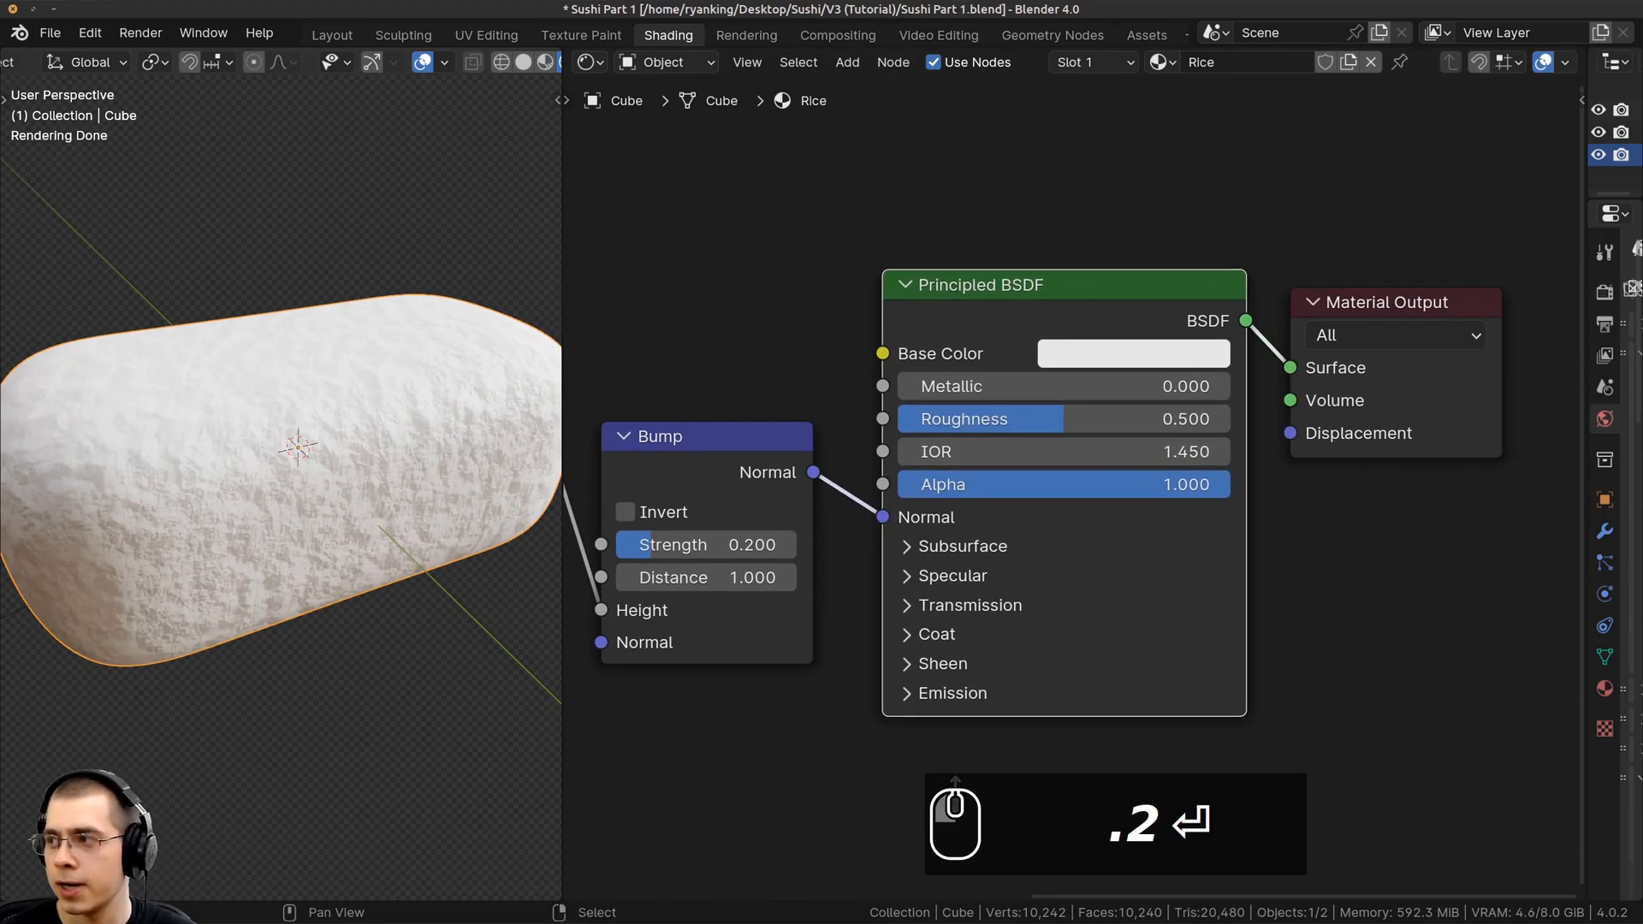
left_click(1061, 419)
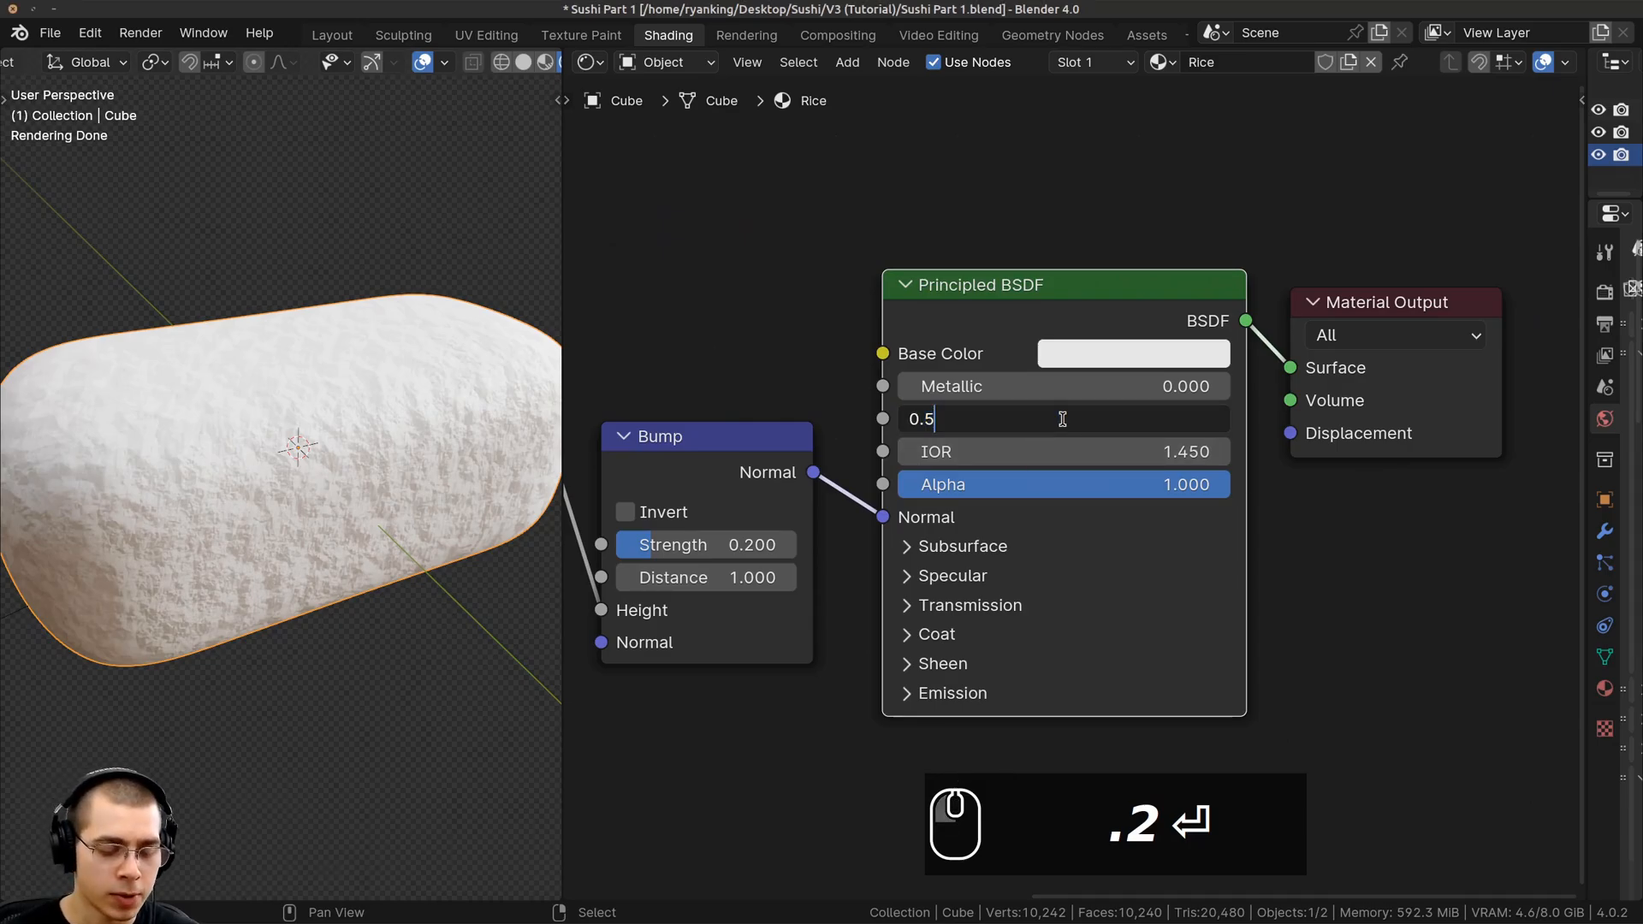
key("BackSpace")
type("4")
key("Return")
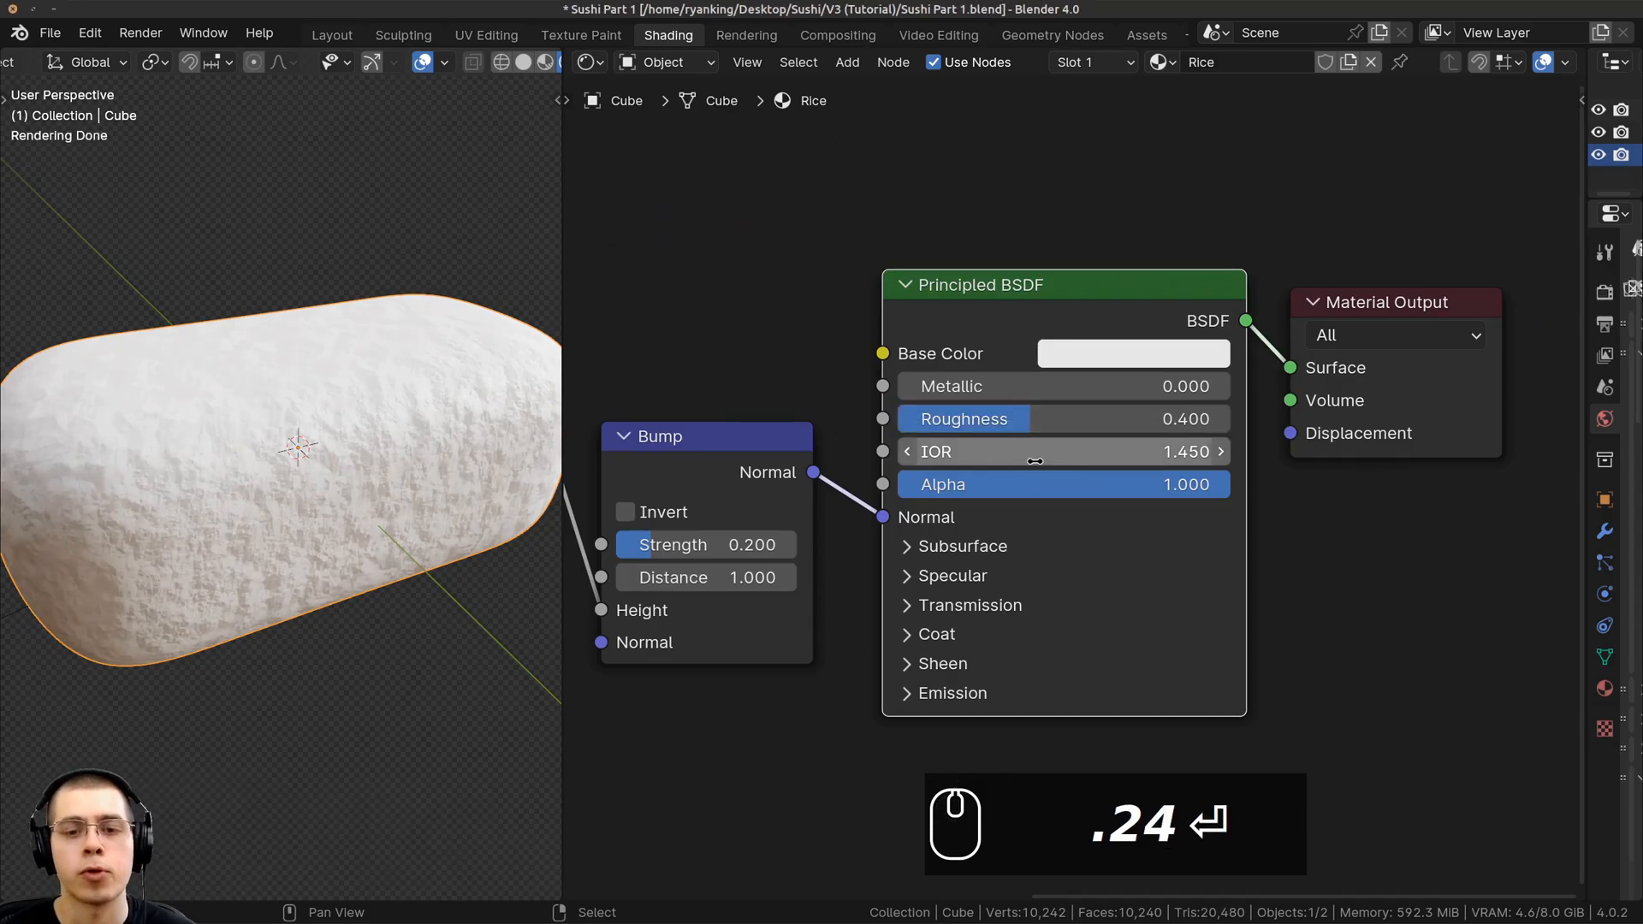
Expand the Principled BSDF's subsurface settings, set the subsurface weight to 1.000 and check the rice surface
middle_click_drag(1007, 673, 1014, 558)
left_click(911, 433)
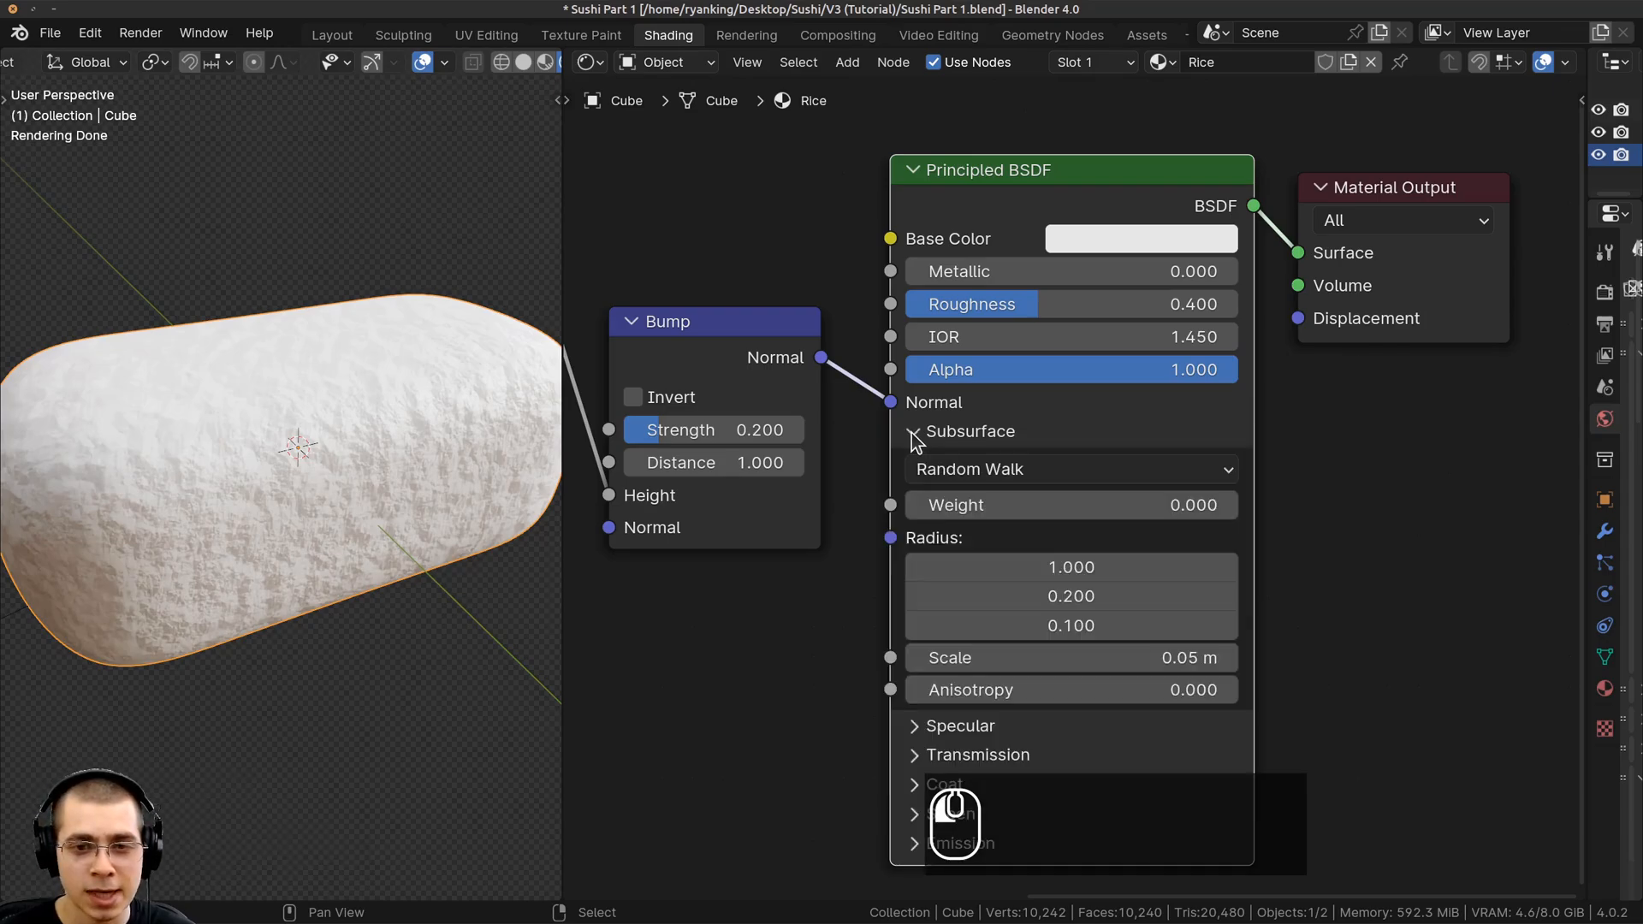
left_click_drag(1016, 198, 1016, 168)
scroll(968, 442, "up", 2)
middle_click_drag(969, 442, 977, 333)
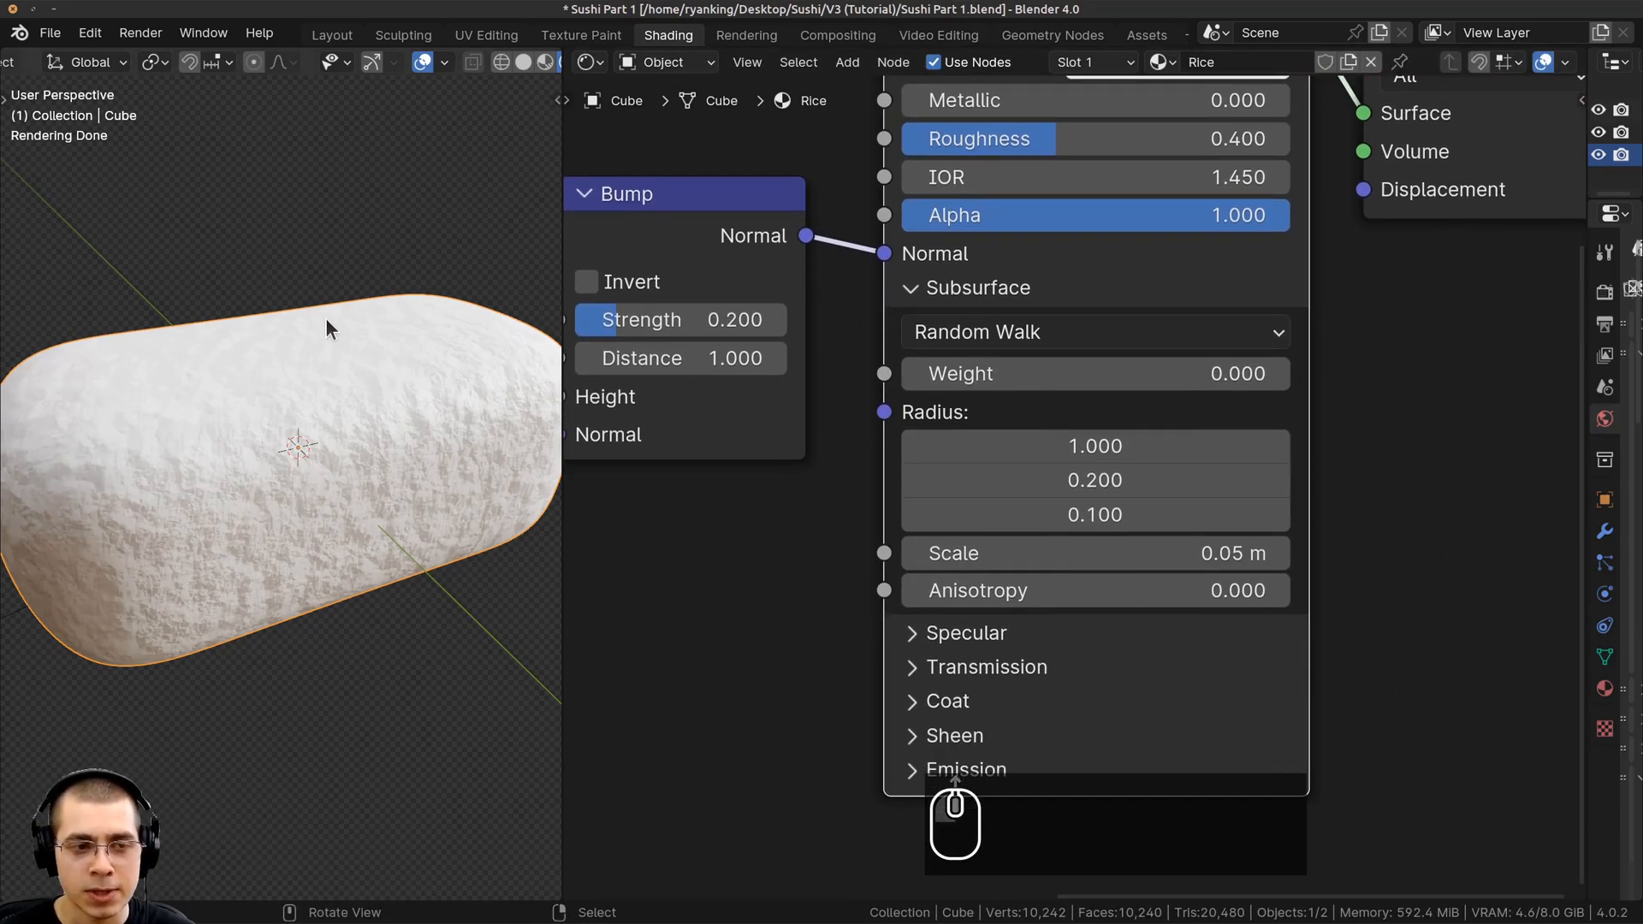
middle_click_drag(330, 323, 409, 195)
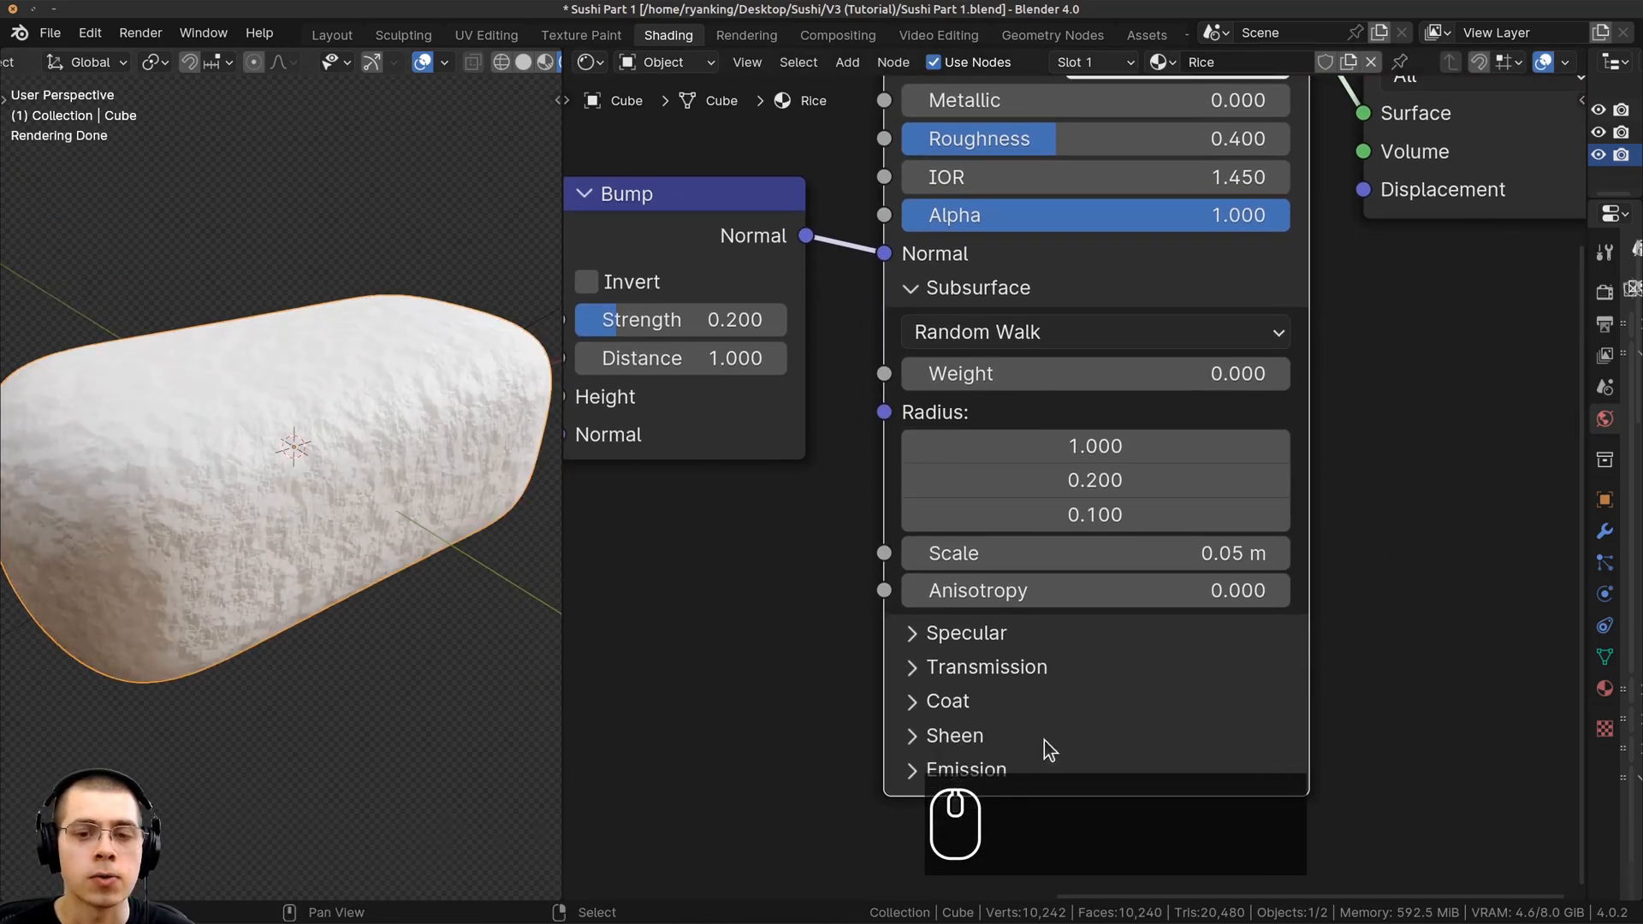
left_click_drag(971, 372, 1352, 371)
middle_click_drag(315, 486, 309, 429)
middle_click_drag(308, 429, 403, 386, "shift")
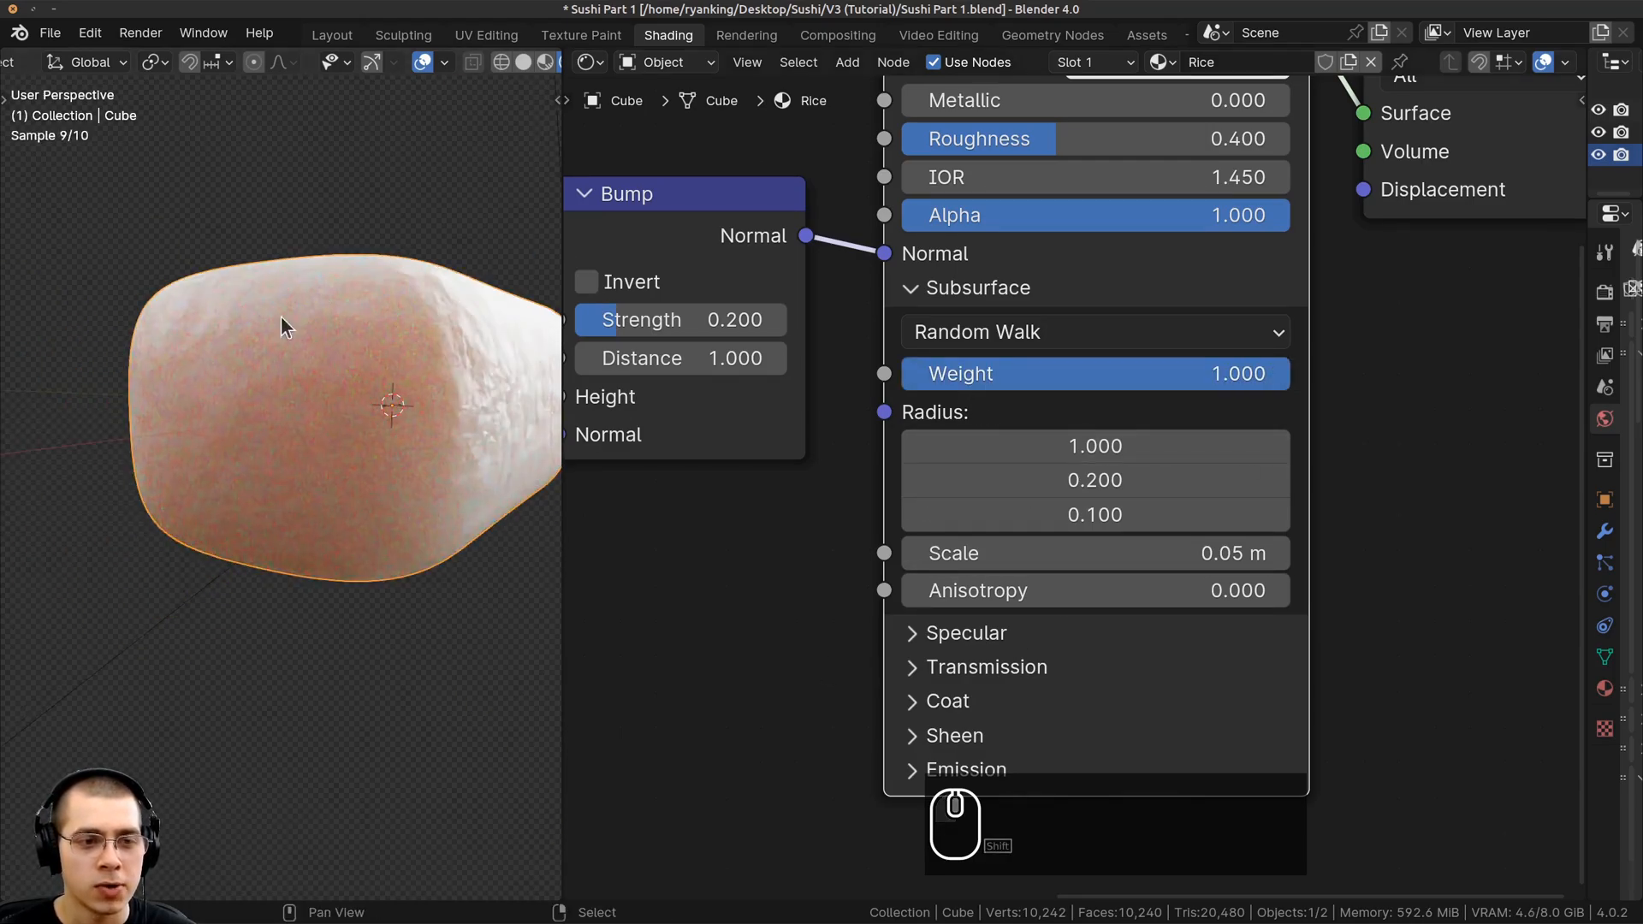
middle_click_drag(514, 379, 93, 442)
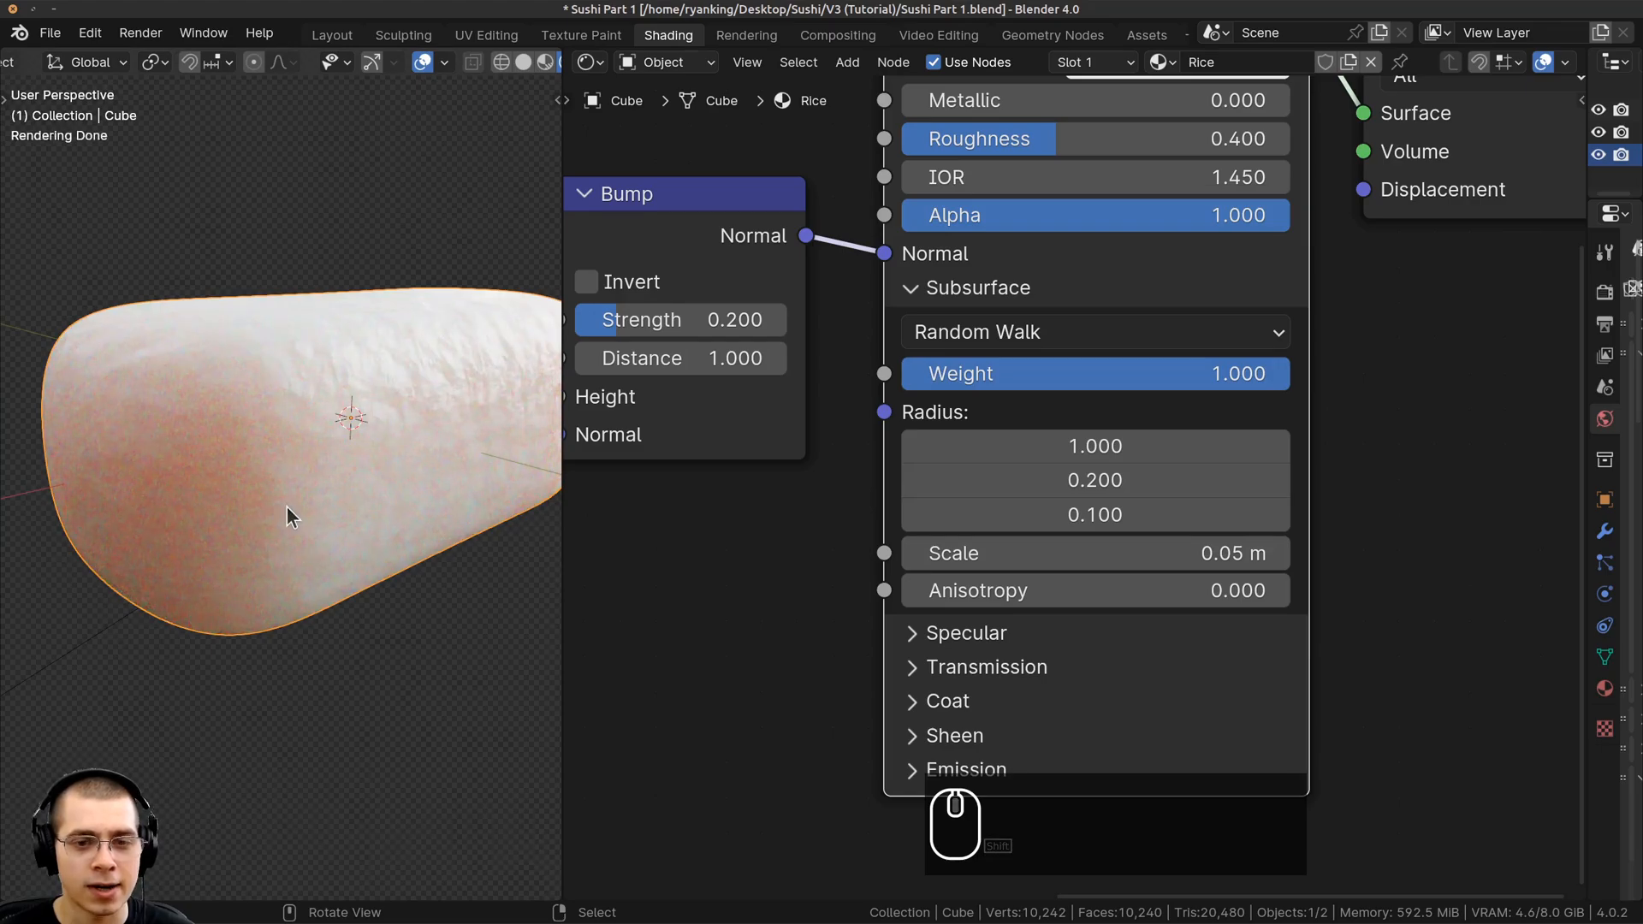
left_click_drag(992, 445, 1138, 446)
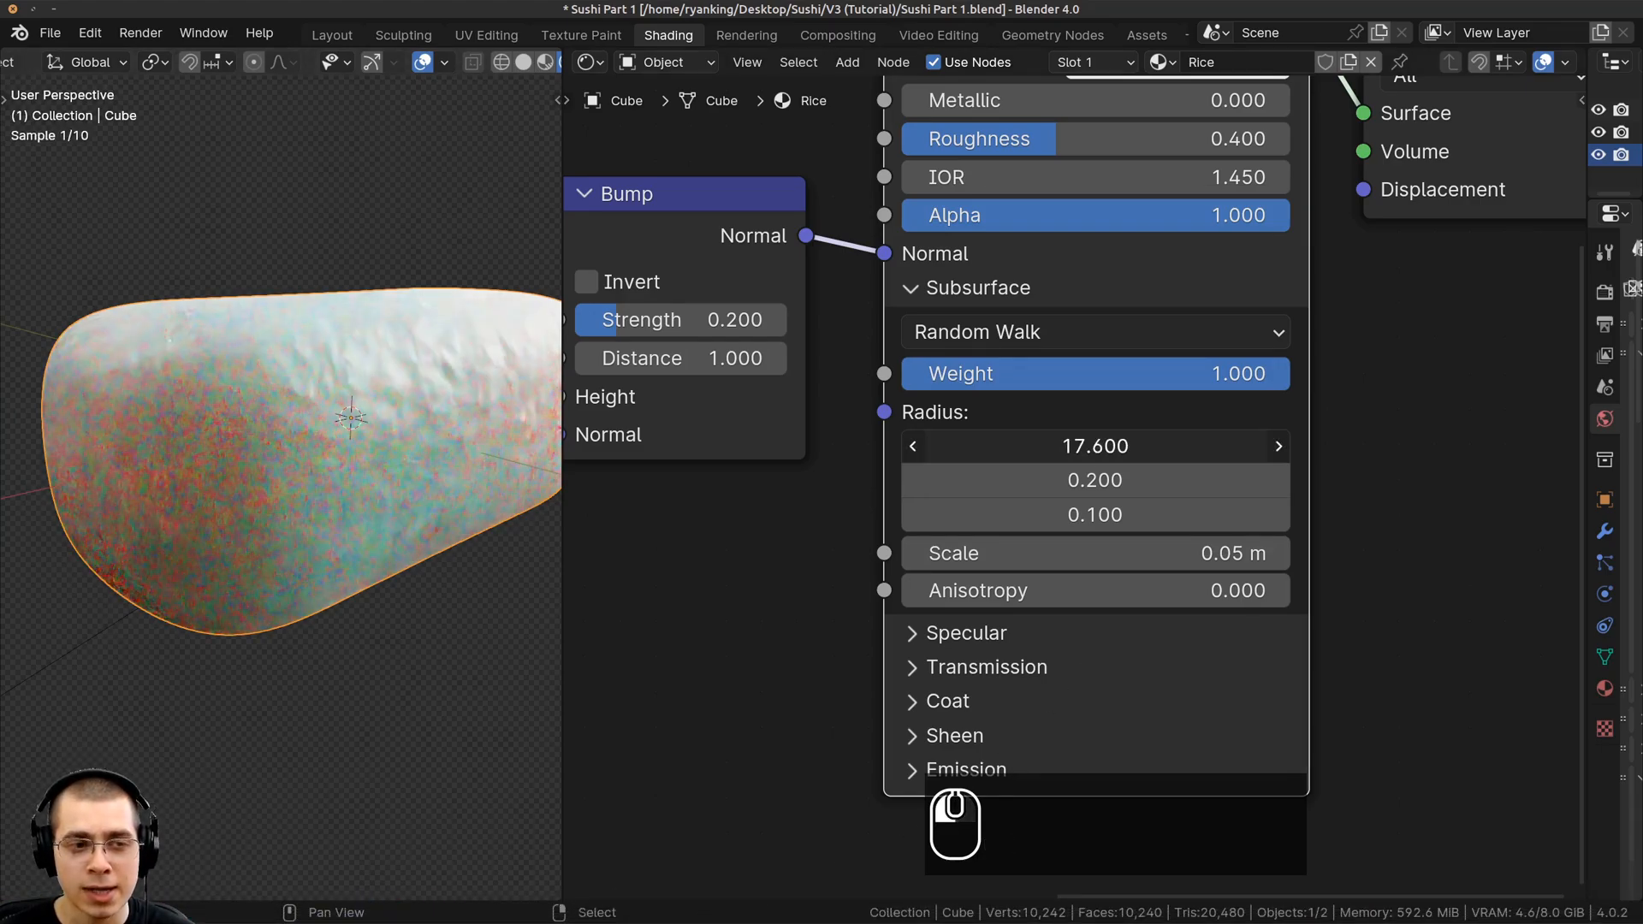
right_click(1006, 460)
right_click(1046, 521)
left_click_drag(1046, 518, 993, 484)
right_click(1041, 484)
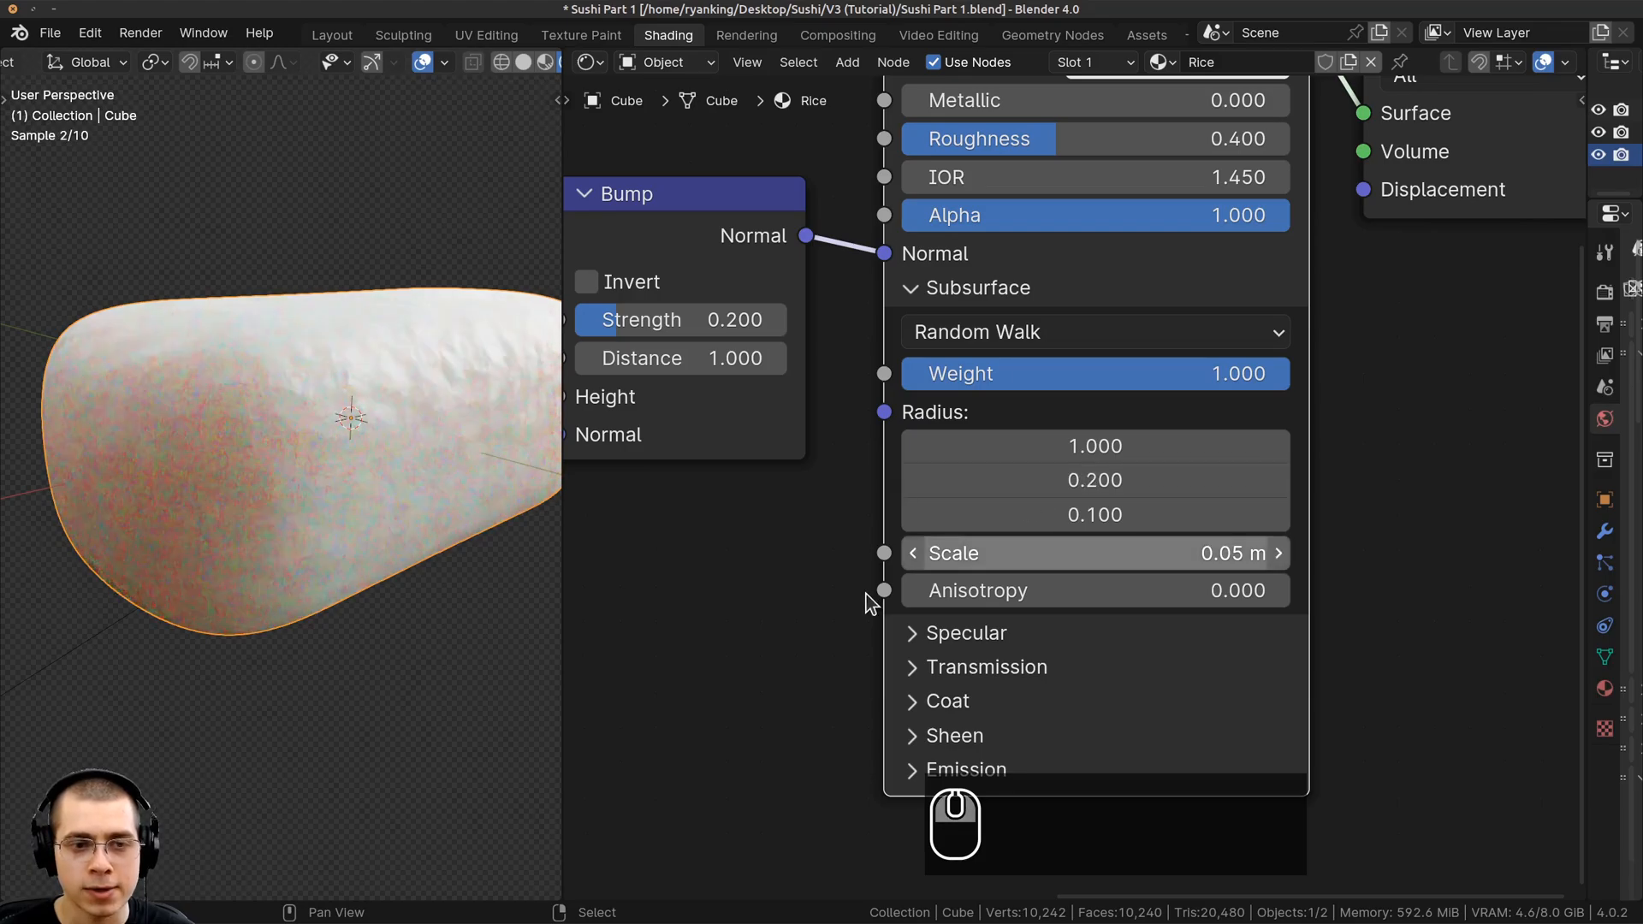
Set all three subsurface radius values to 1.000 on the Principled BSDF
left_click(1039, 466)
type("1")
key("Tab")
type("1")
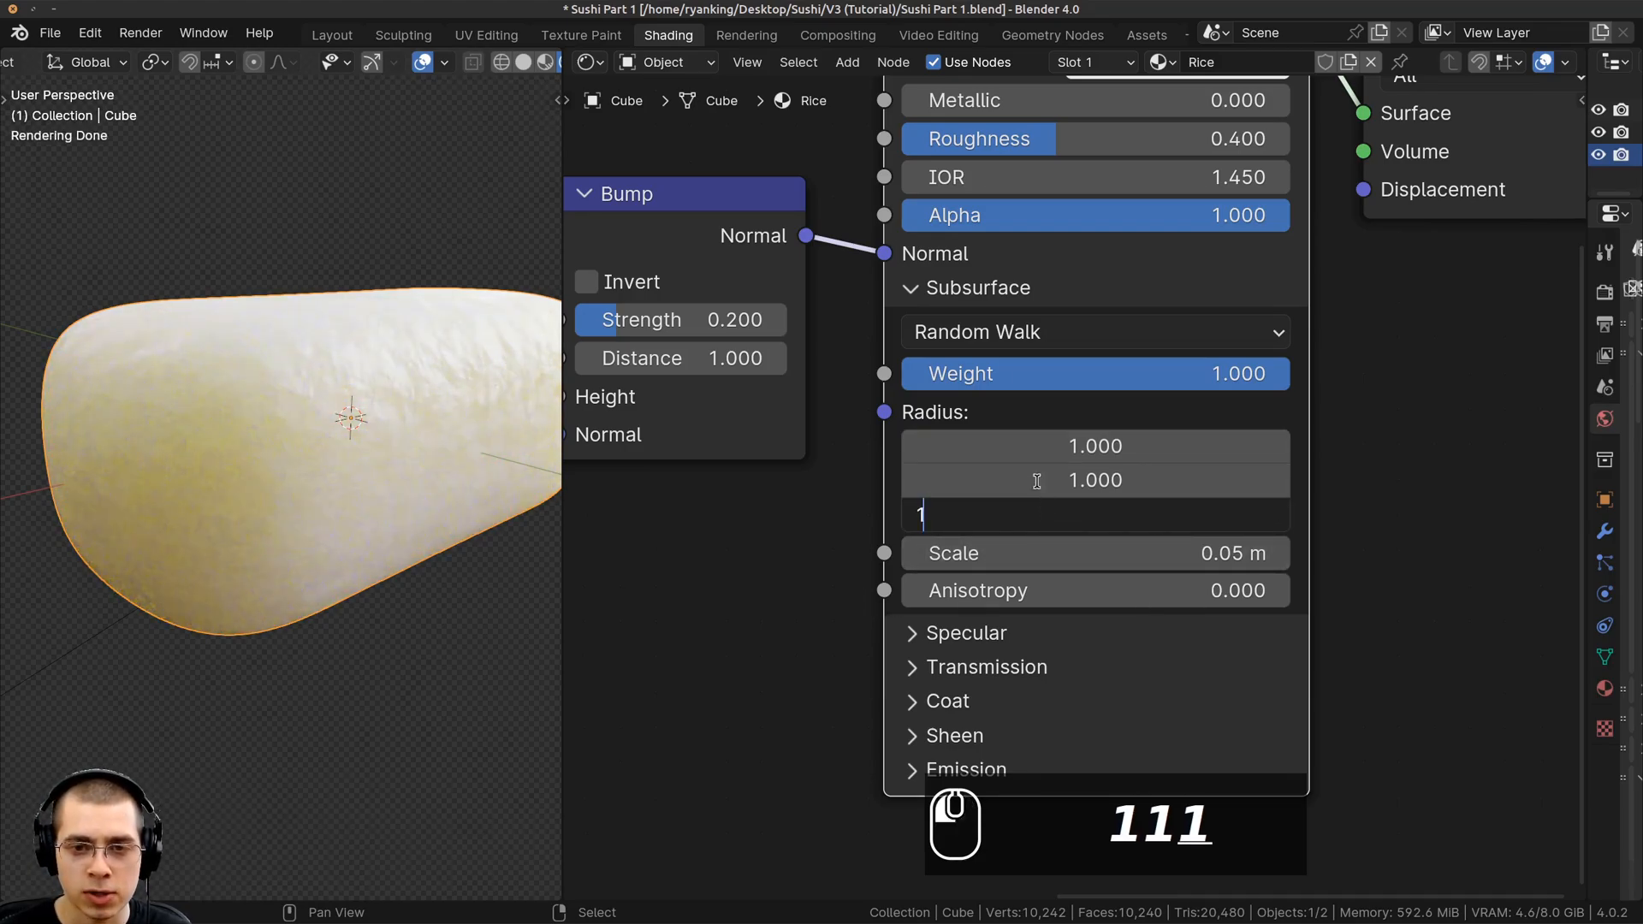
key("Return")
middle_click_drag(291, 485, 297, 443)
scroll(1046, 257, "up", 1)
Set the Principled BSDF's base color to a pale warm beige, hex D0CDB7, and display its hex code
middle_click_drag(1048, 257, 1012, 423)
middle_click_drag(1013, 158, 1061, 326)
scroll(1061, 250, "down", 2)
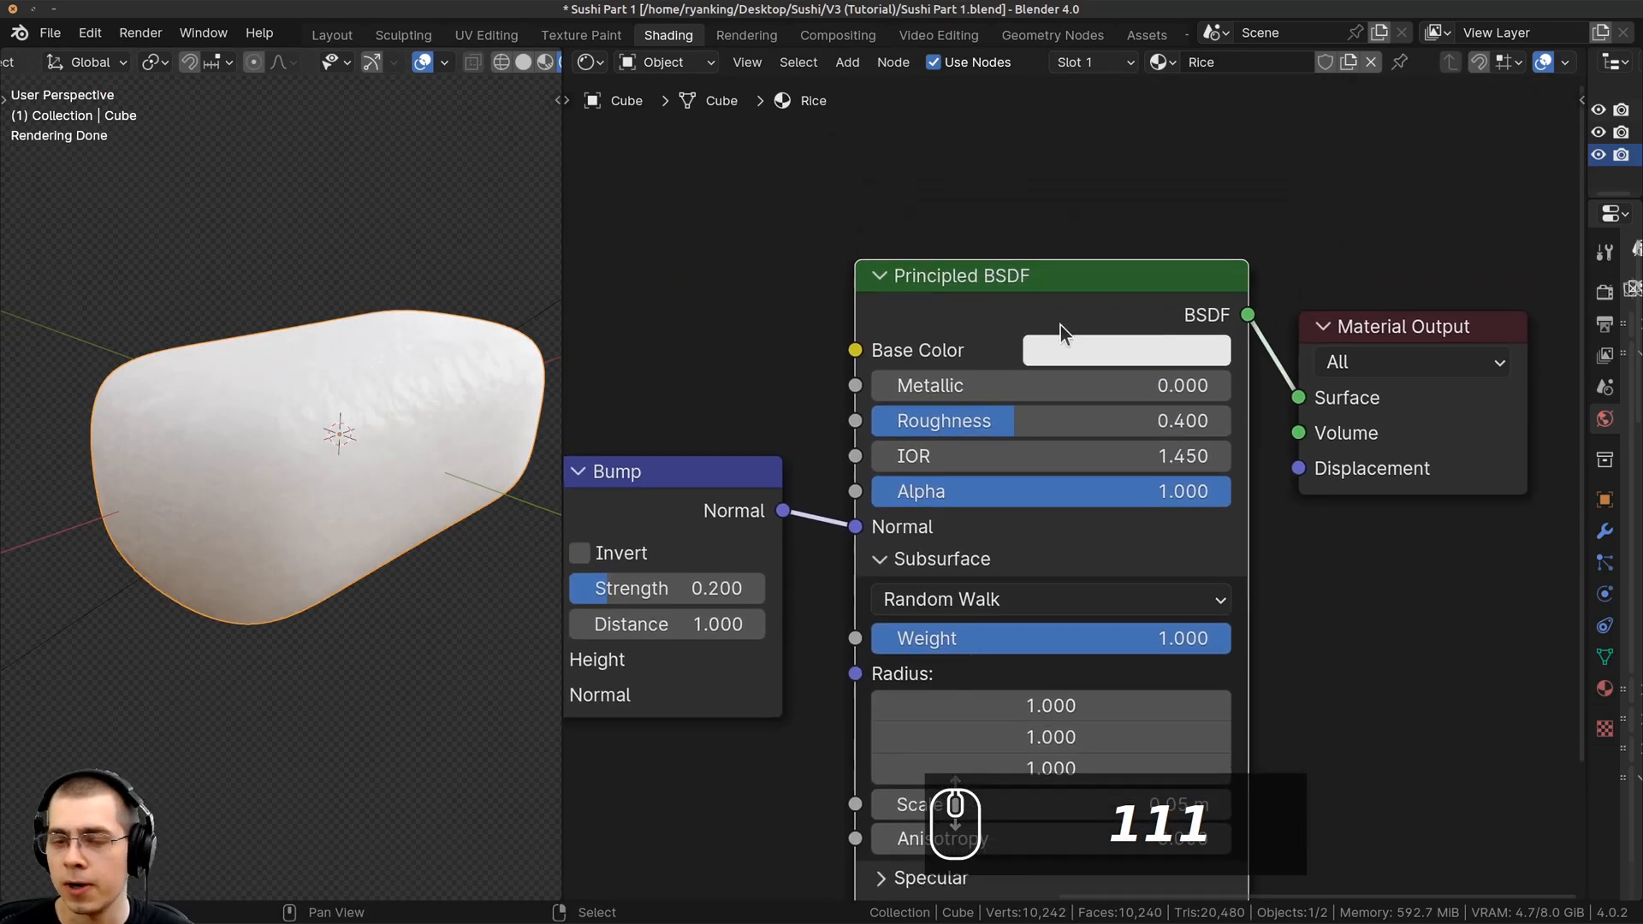
left_click(1067, 342)
left_click_drag(1354, 413, 1354, 423)
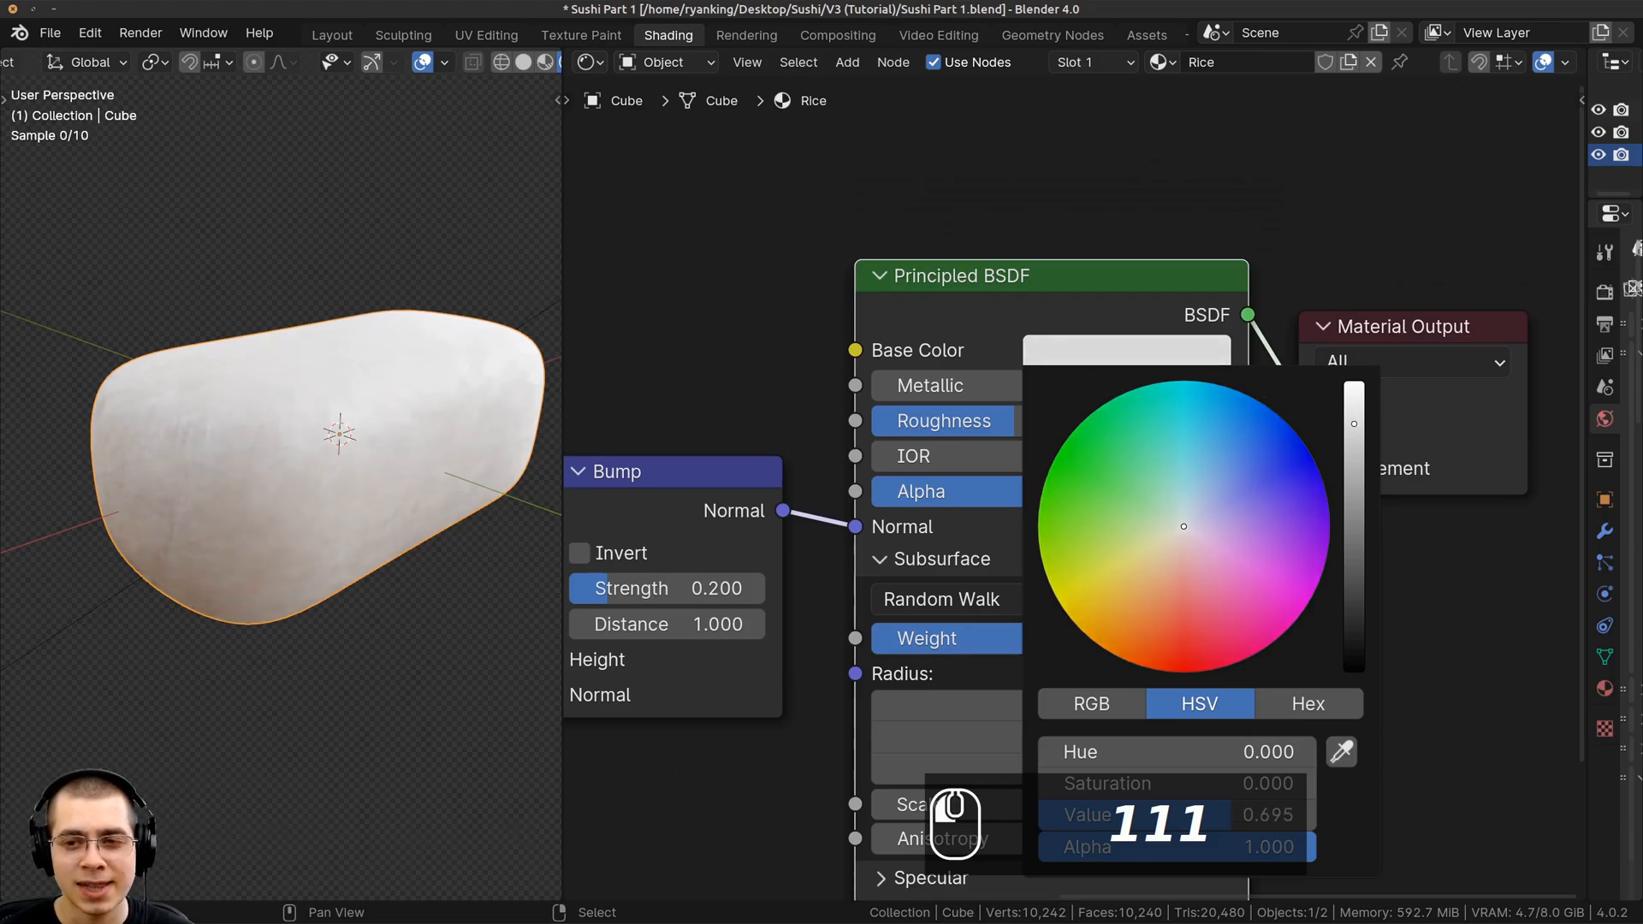
left_click_drag(1182, 528, 1163, 546)
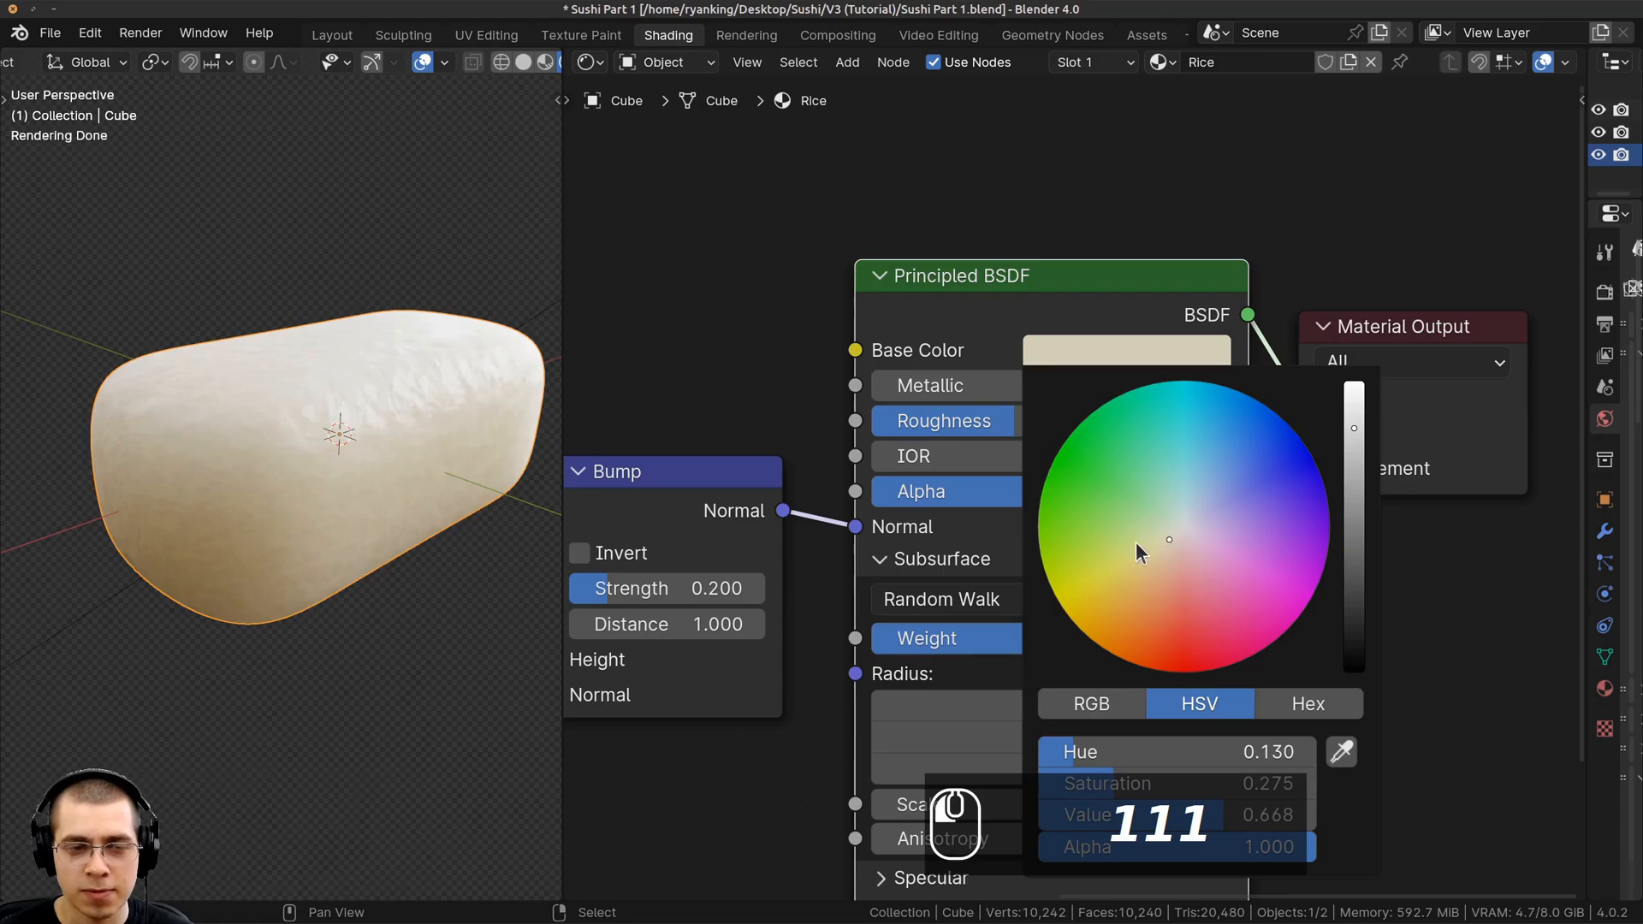
mouse_move(342, 514)
middle_mouse_down()
mouse_move(321, 588)
mouse_move(335, 541)
middle_mouse_up()
middle_click_drag(997, 506, 982, 355)
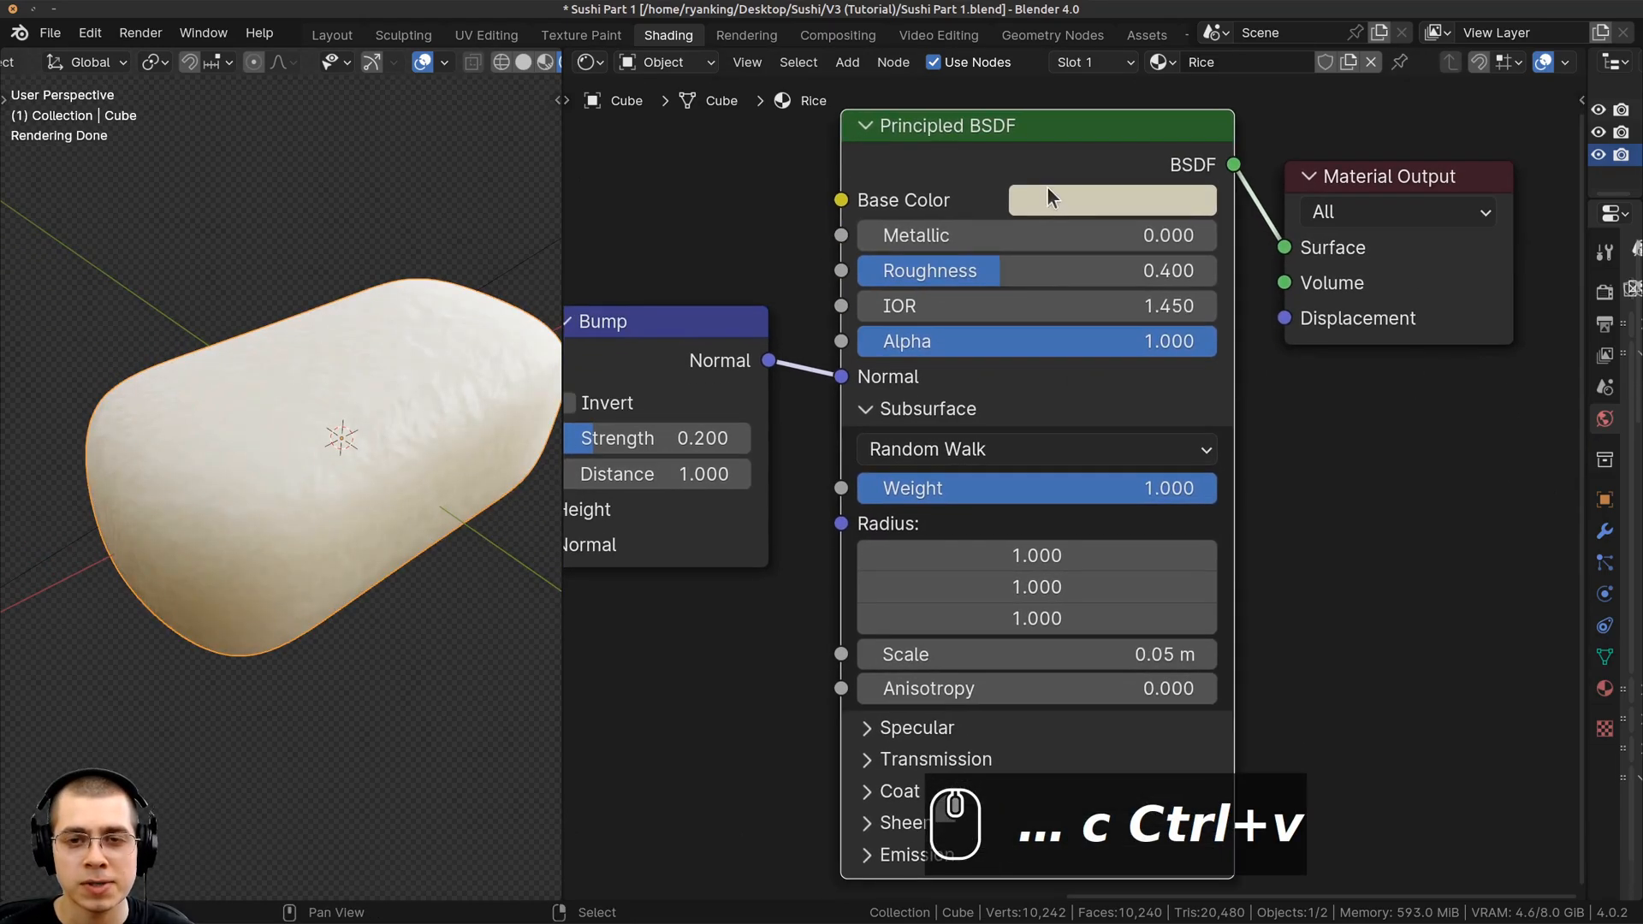
left_click(1025, 190)
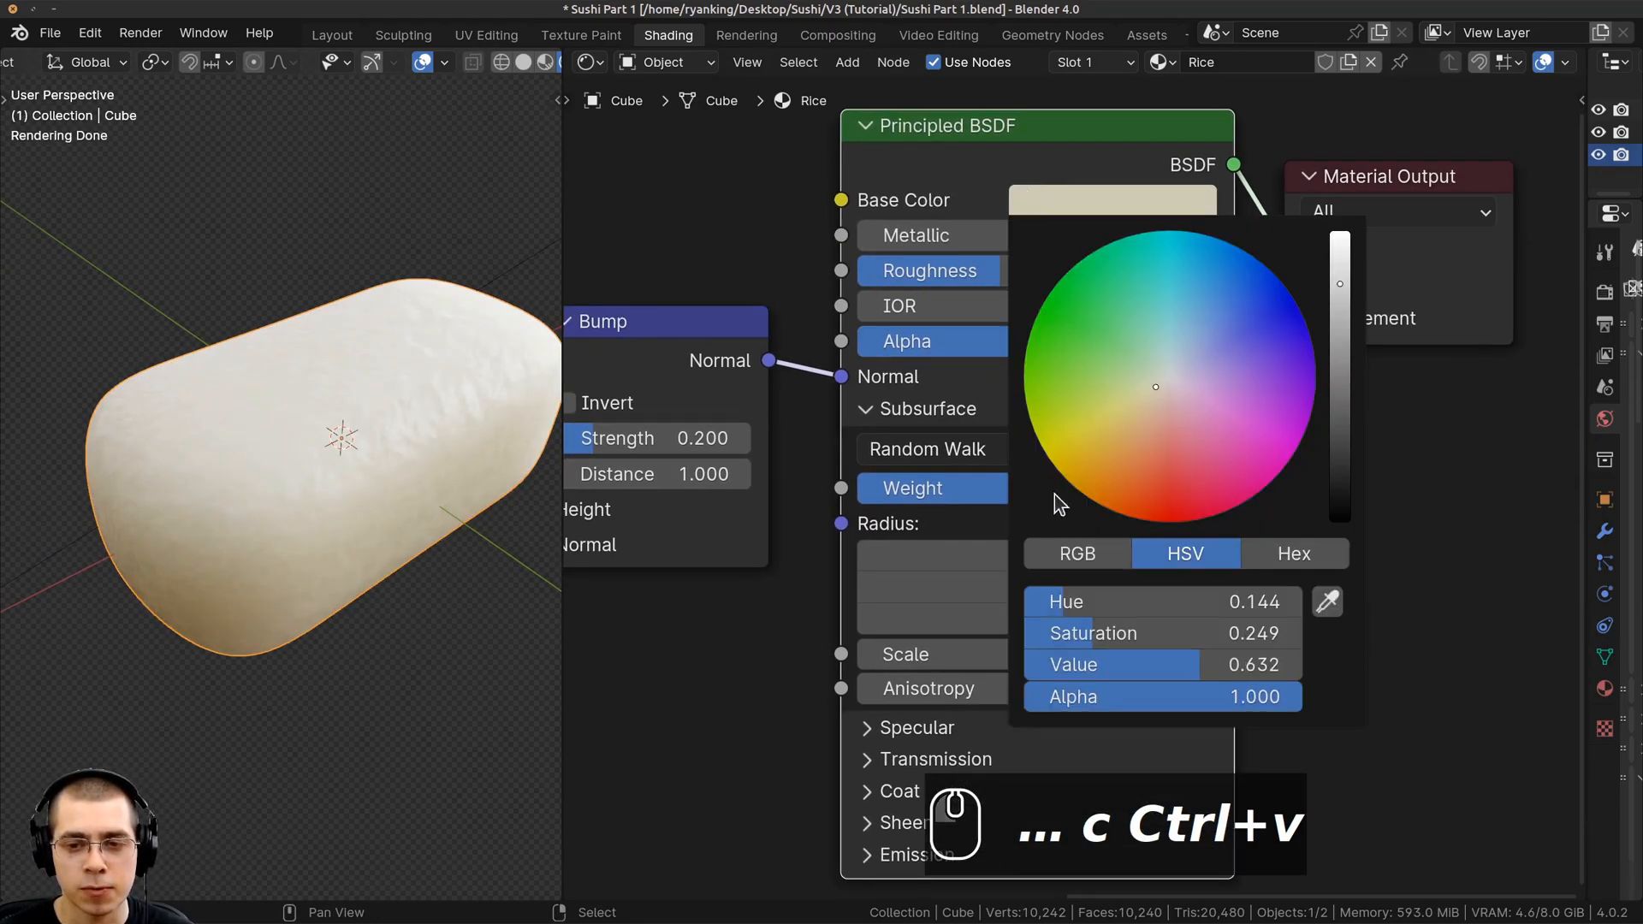
left_click(1071, 213)
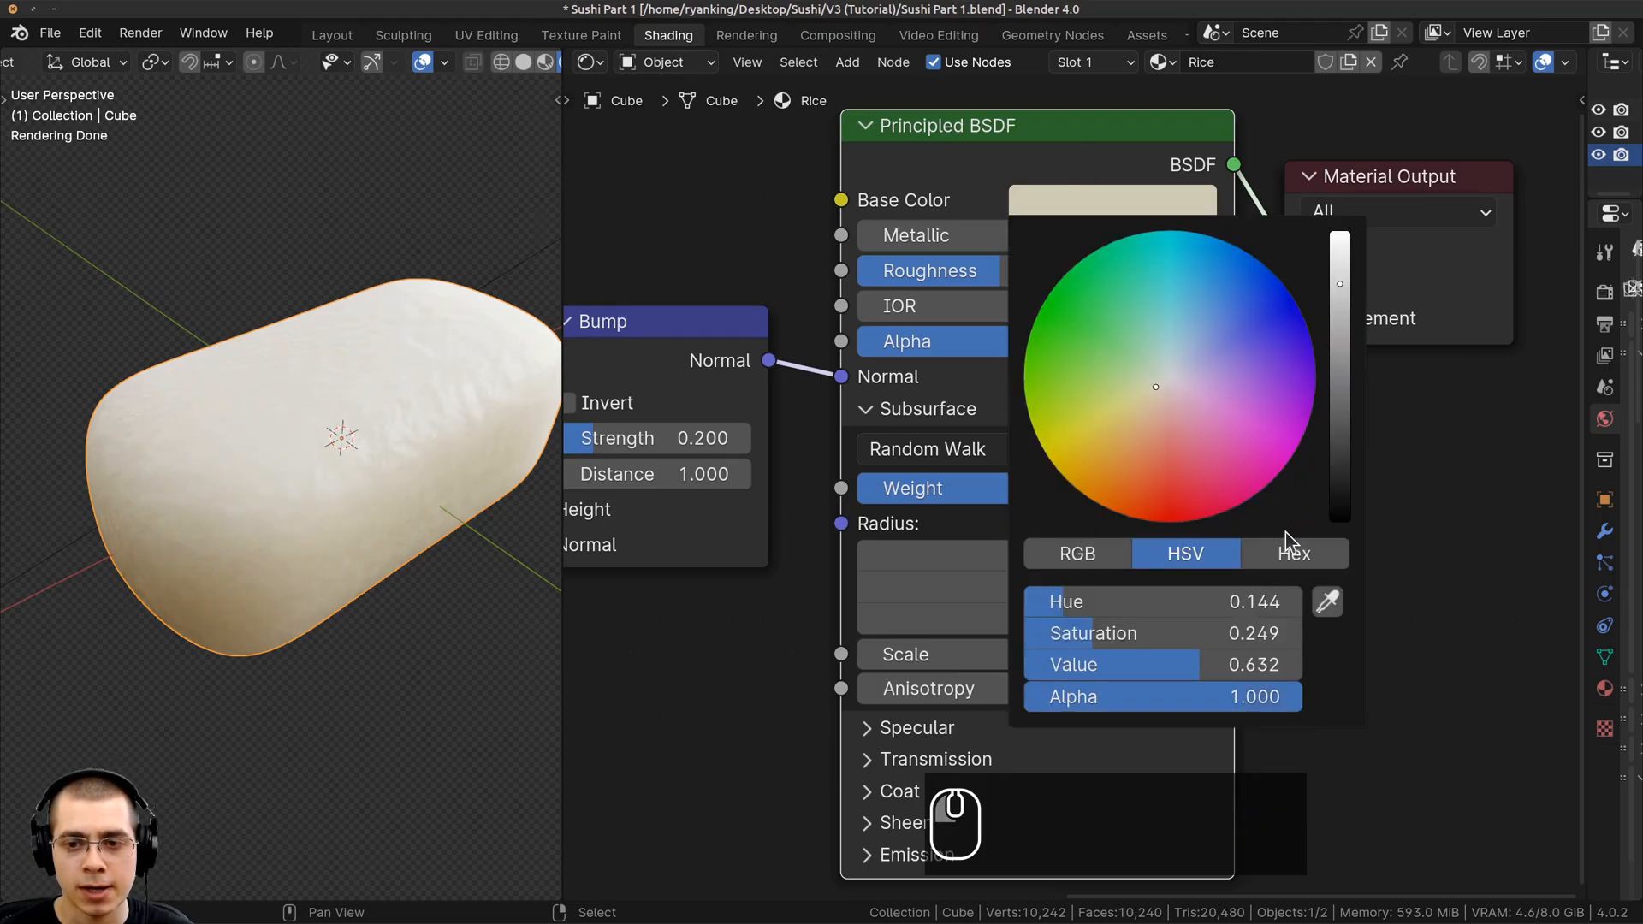
left_click(1296, 554)
left_click(1169, 202)
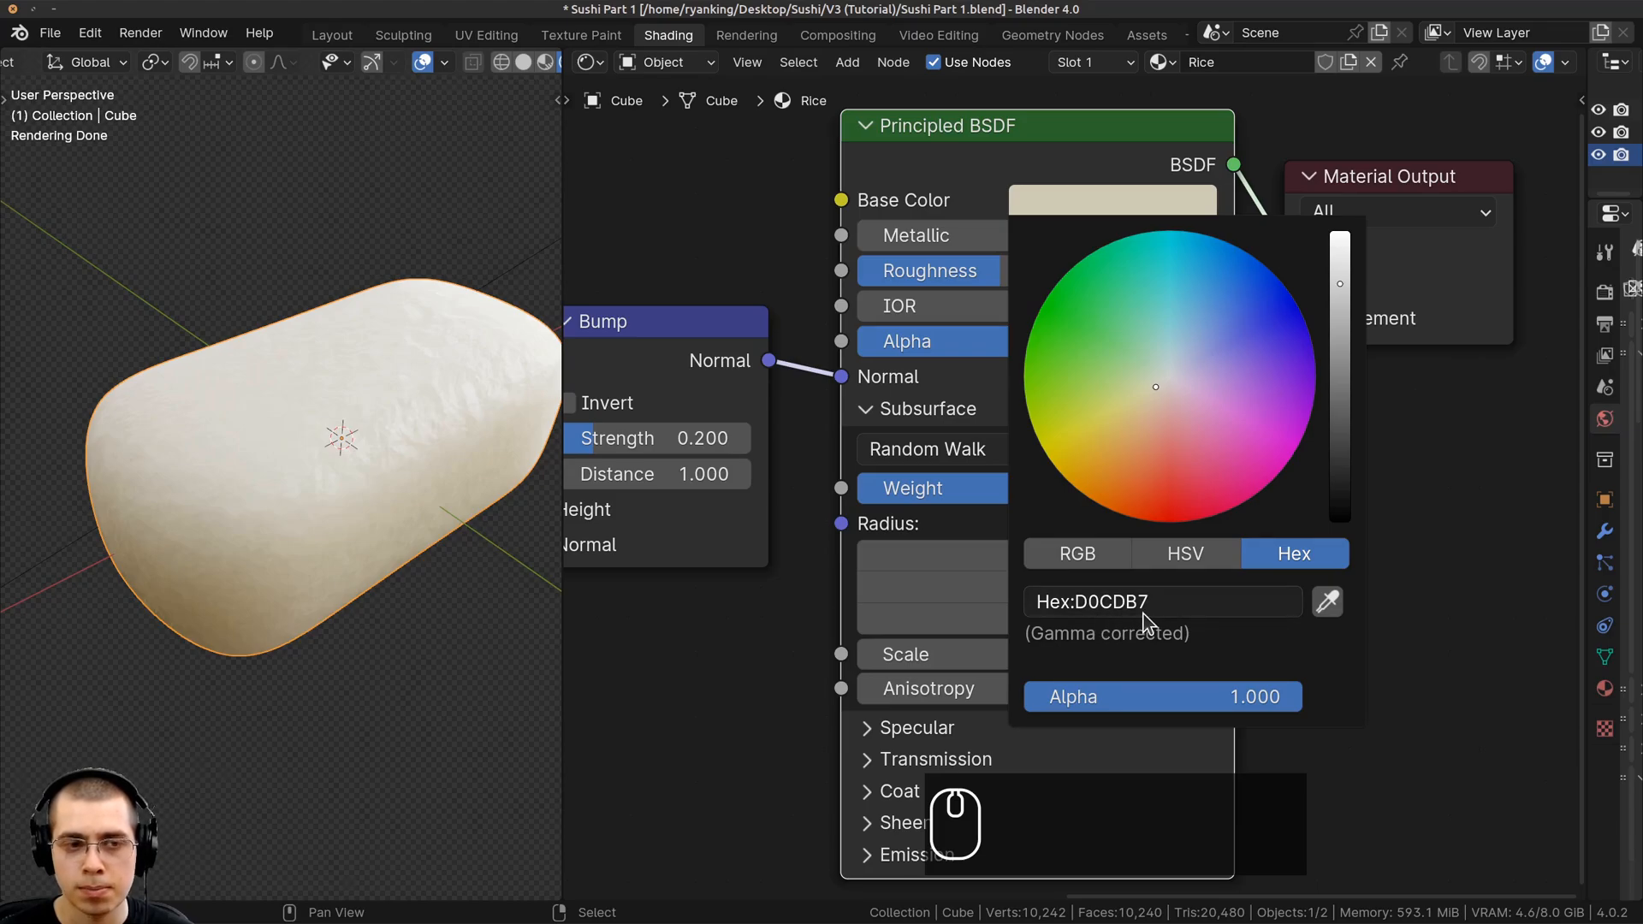
Add a Voronoi Texture node beneath the Noise Texture
middle_click_drag(168, 493, 205, 493)
scroll(730, 532, "down", 3)
middle_click_drag(730, 531, 955, 531)
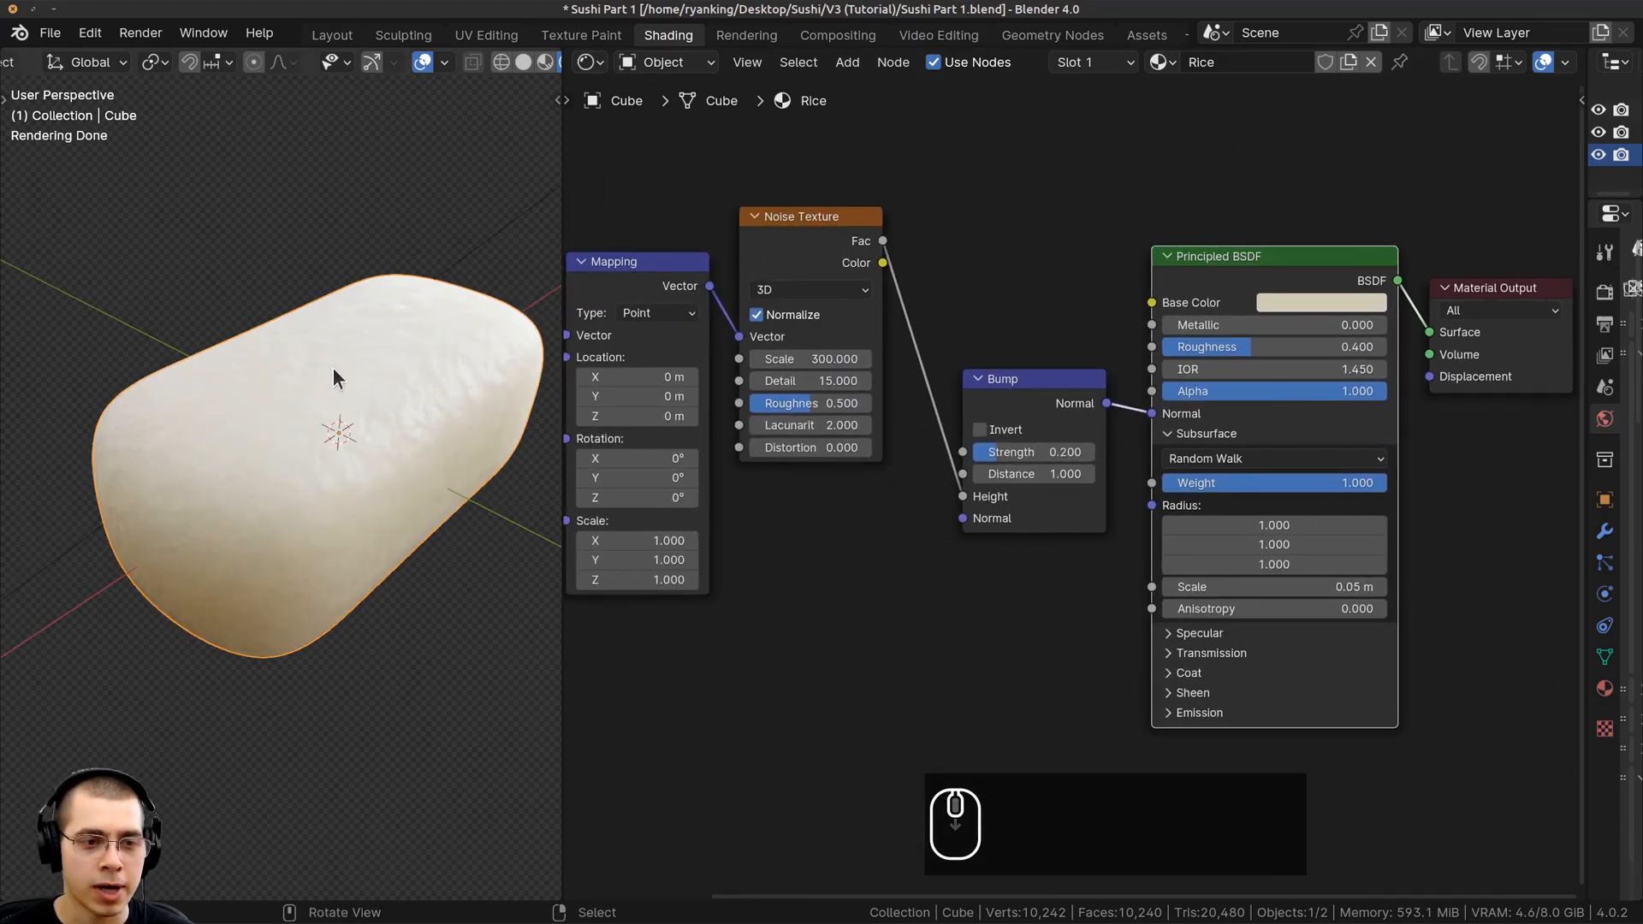
middle_click_drag(334, 377, 544, 440)
scroll(723, 438, "down", 3)
middle_click_drag(723, 438, 890, 433)
middle_click_drag(505, 453, 356, 390)
scroll(799, 435, "down", 2)
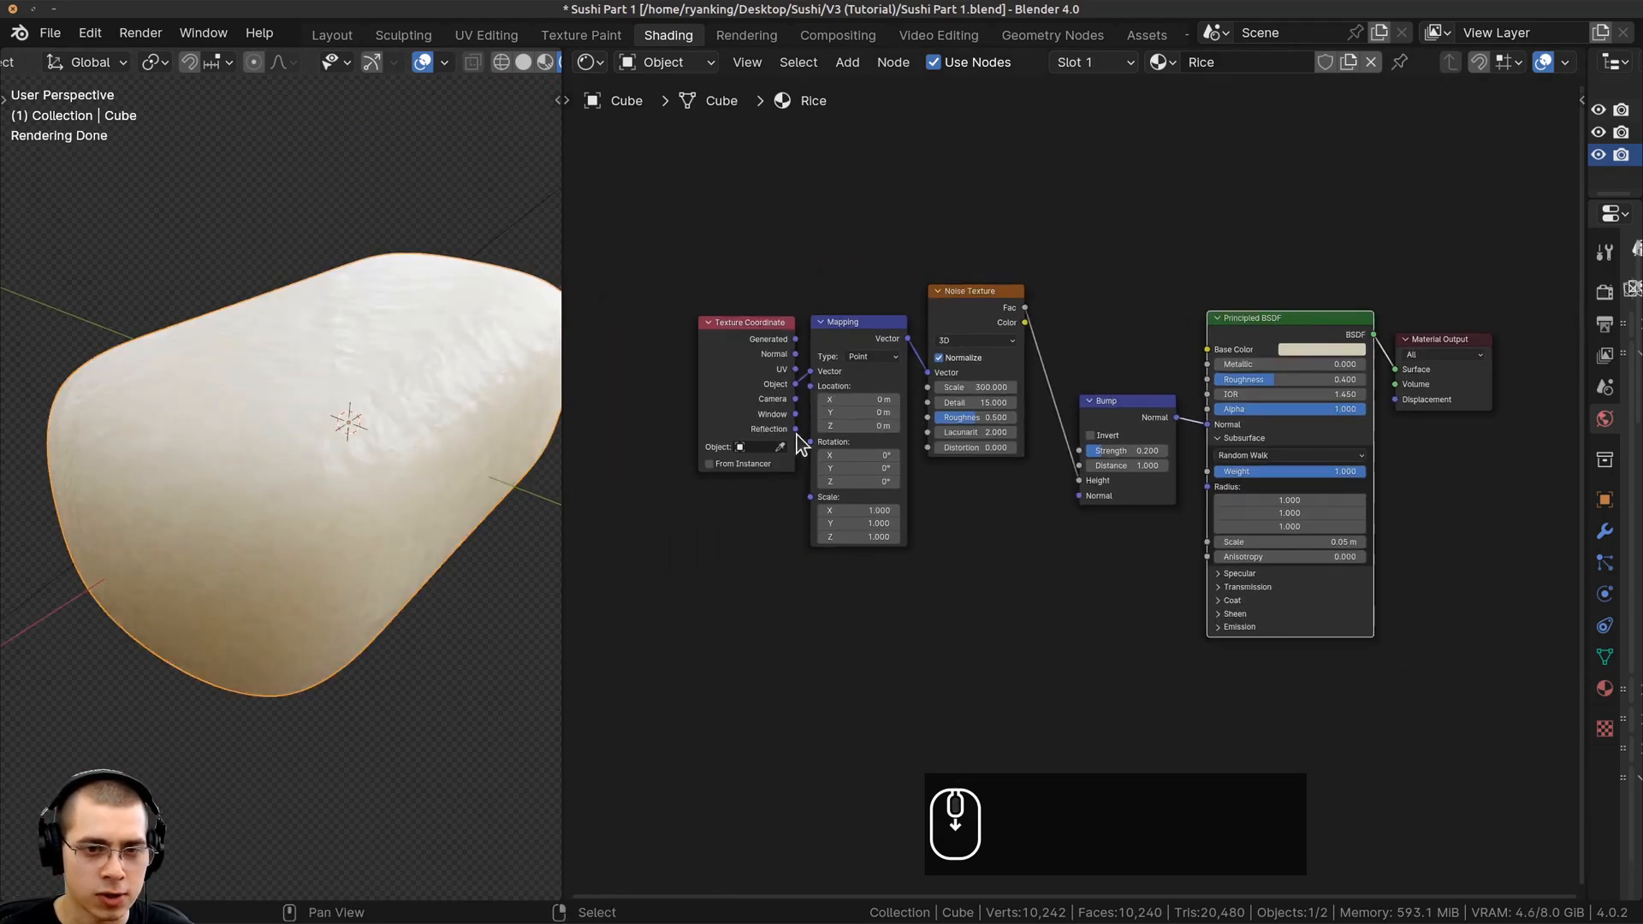
middle_click_drag(799, 435, 882, 335)
key("shift+a")
type("vor")
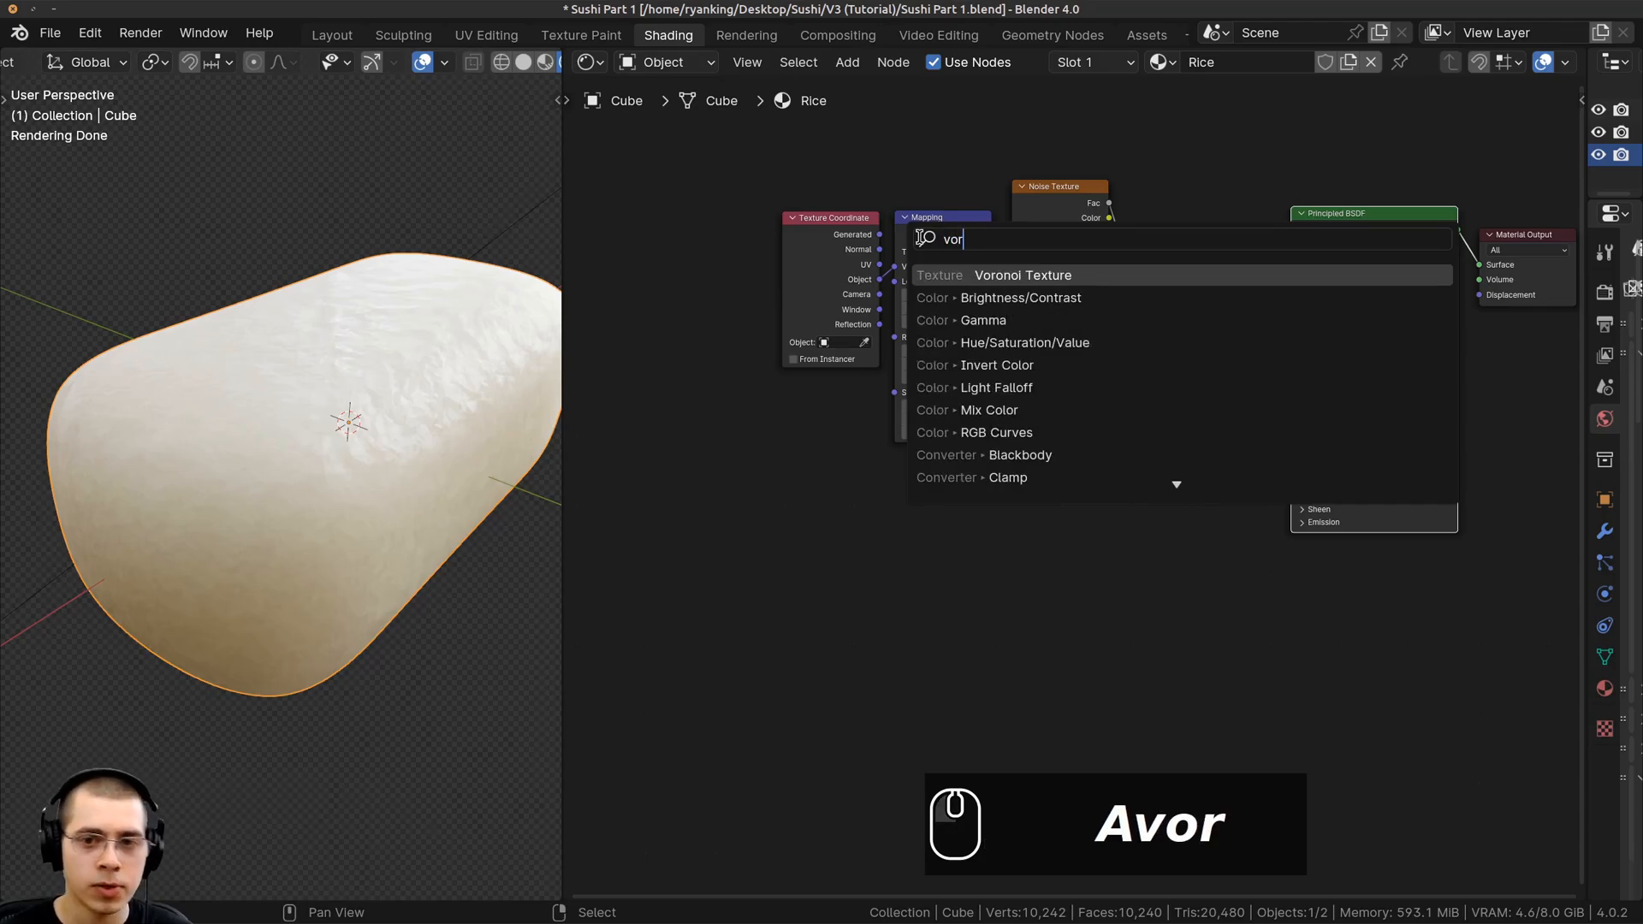
left_click(1001, 275)
left_click(1011, 365)
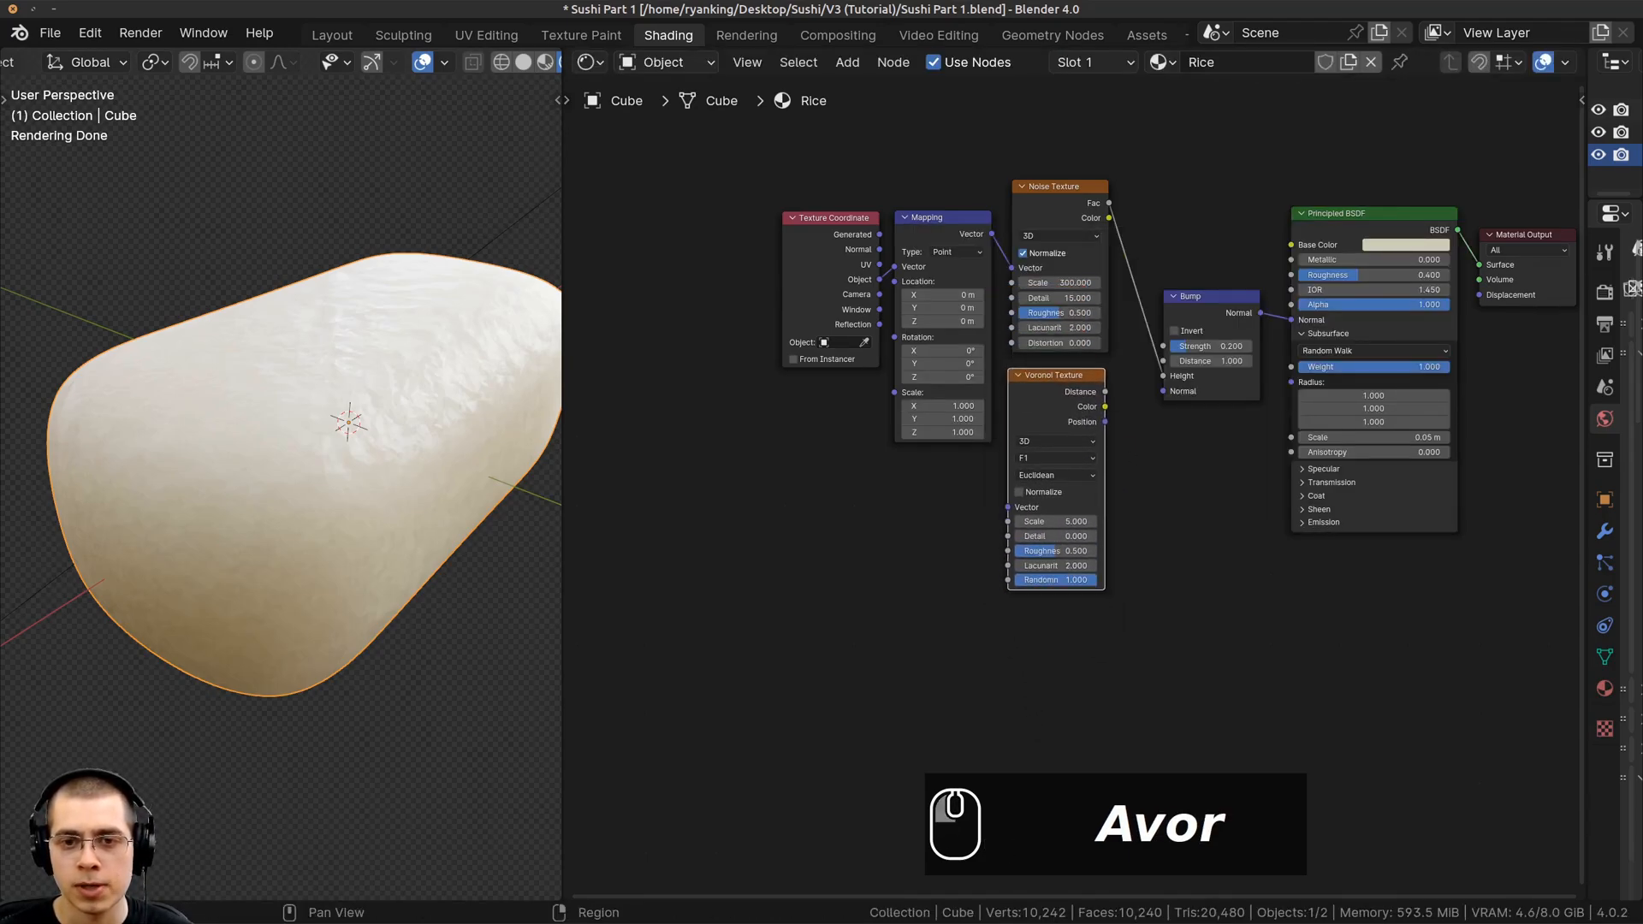
Connect the Mapping node's Vector output to the Voronoi Texture's Vector input
left_click_drag(764, 180, 888, 325)
key("a")
scroll(770, 296, "up", 3)
left_click(886, 254)
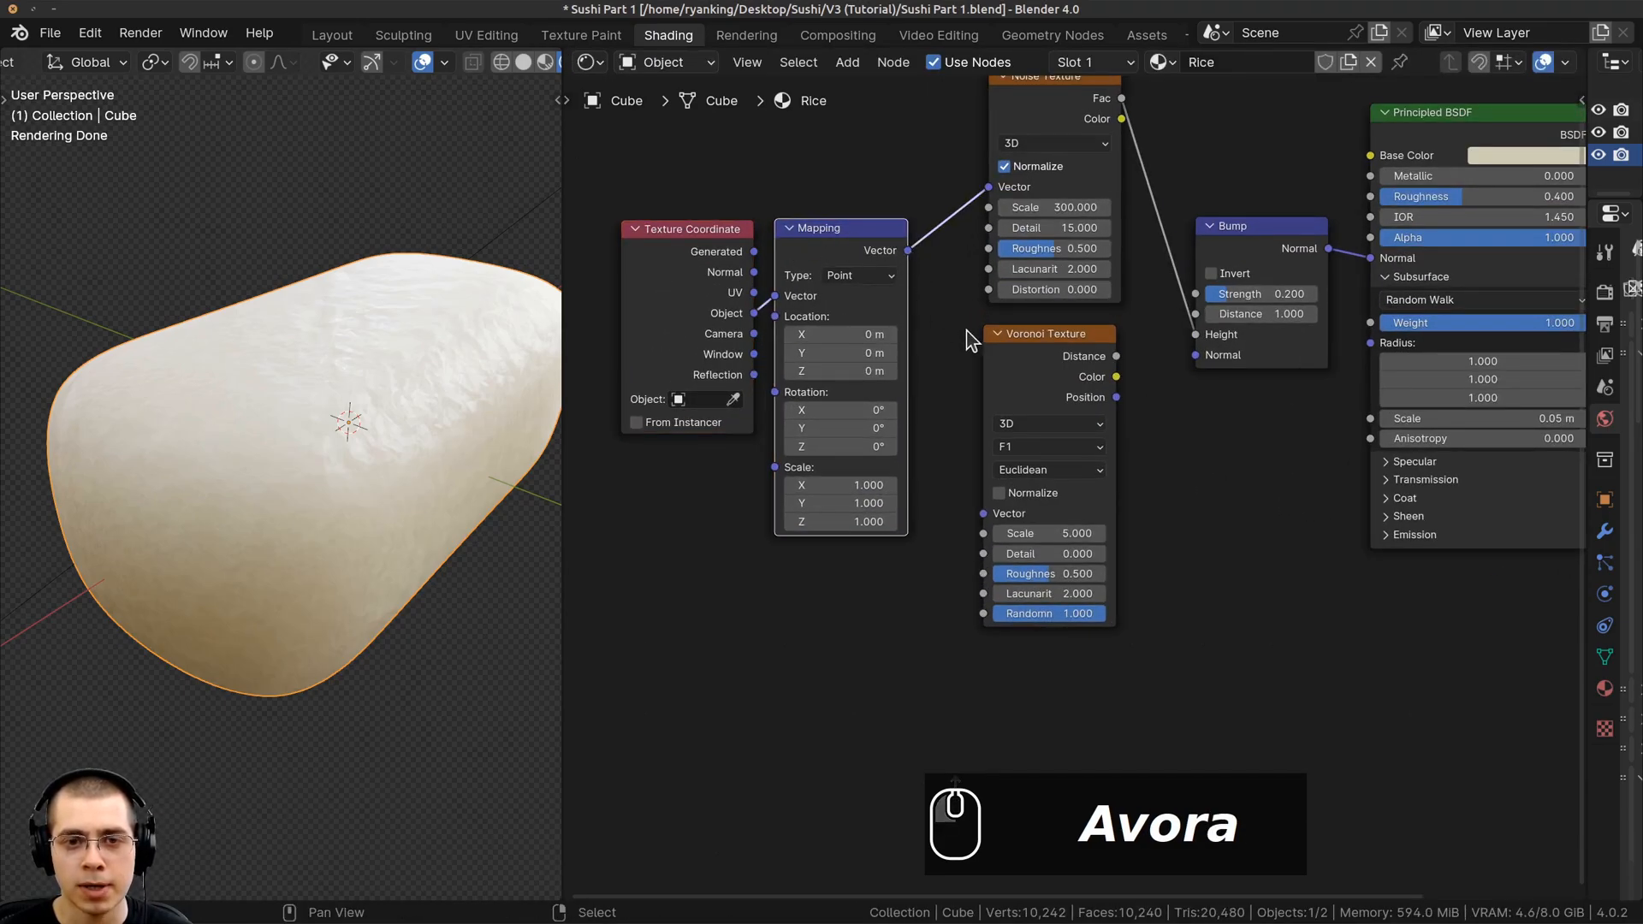
left_click_drag(1001, 355, 1000, 351)
left_click_drag(870, 246, 979, 511)
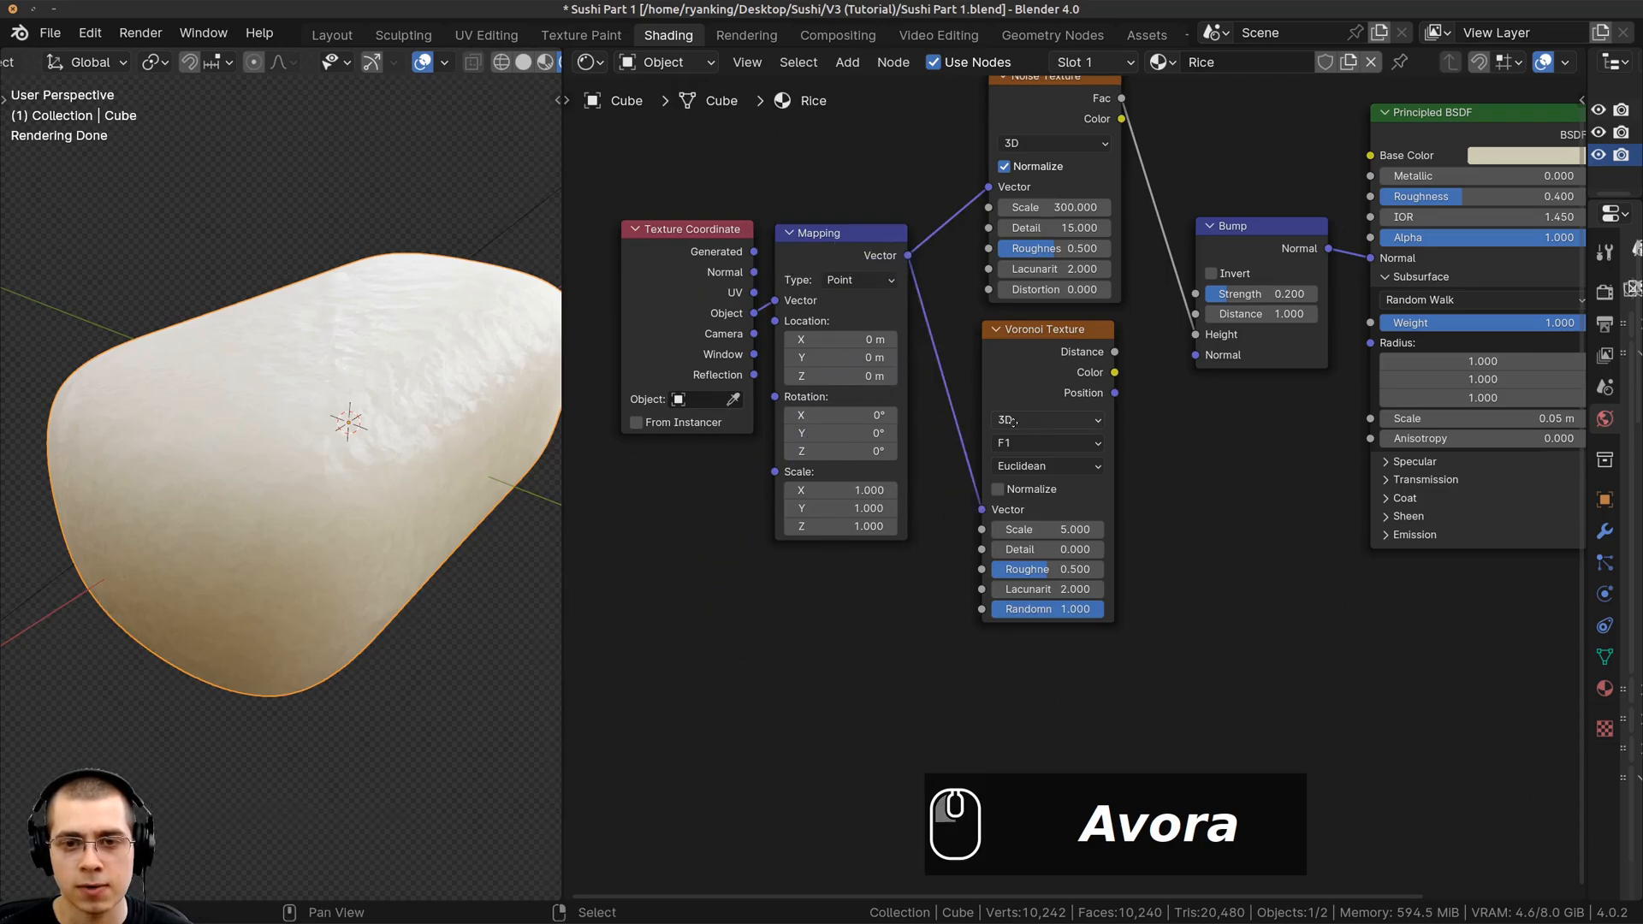
Preview the Voronoi Texture's Distance output directly on the rice object
middle_click_drag(1009, 341, 999, 359)
left_click(1054, 361, "ctrl+shift")
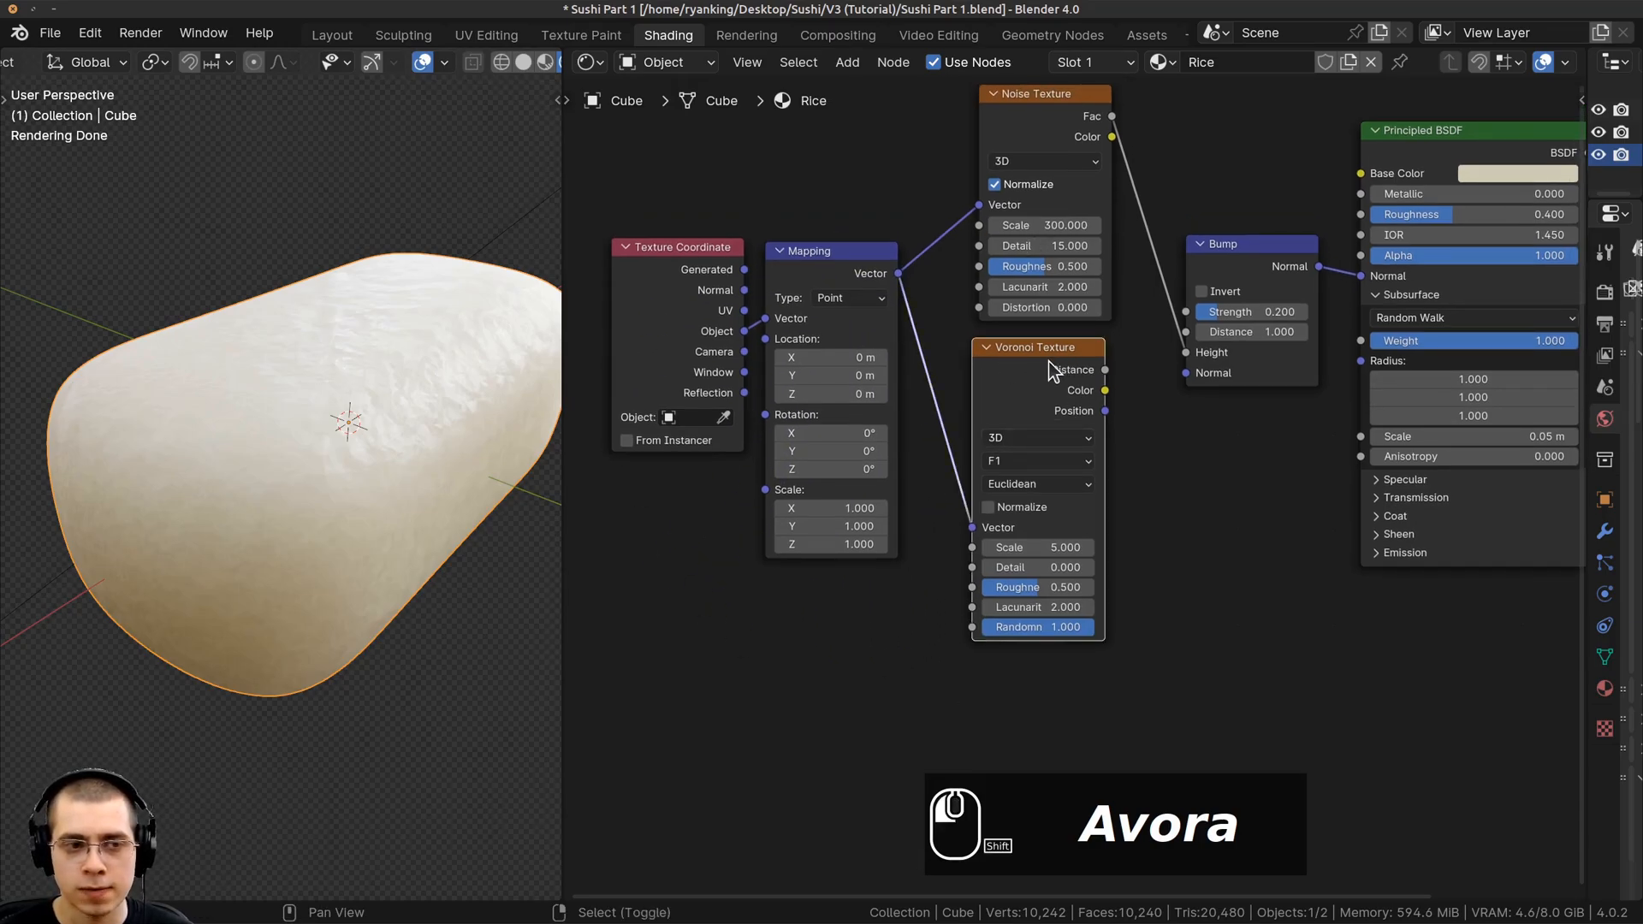
middle_click_drag(416, 451, 435, 475)
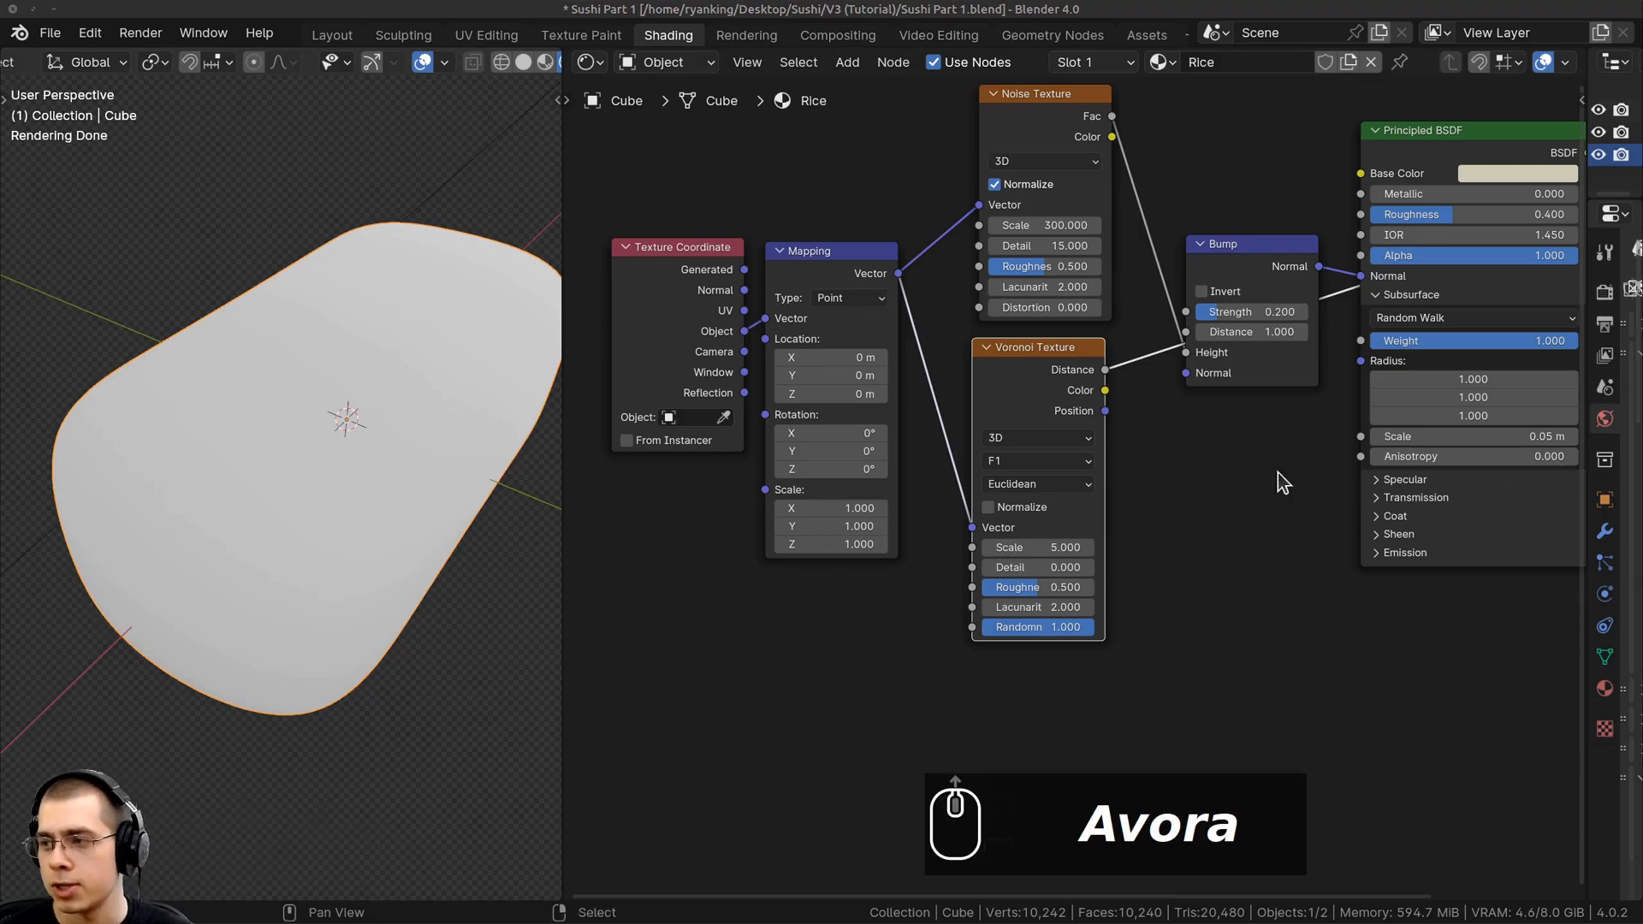
Set the Voronoi Texture's scale to 45 and inspect the pattern on the rice
scroll(1180, 483, "up", 4)
middle_click_drag(967, 582, 985, 530)
left_click(983, 523)
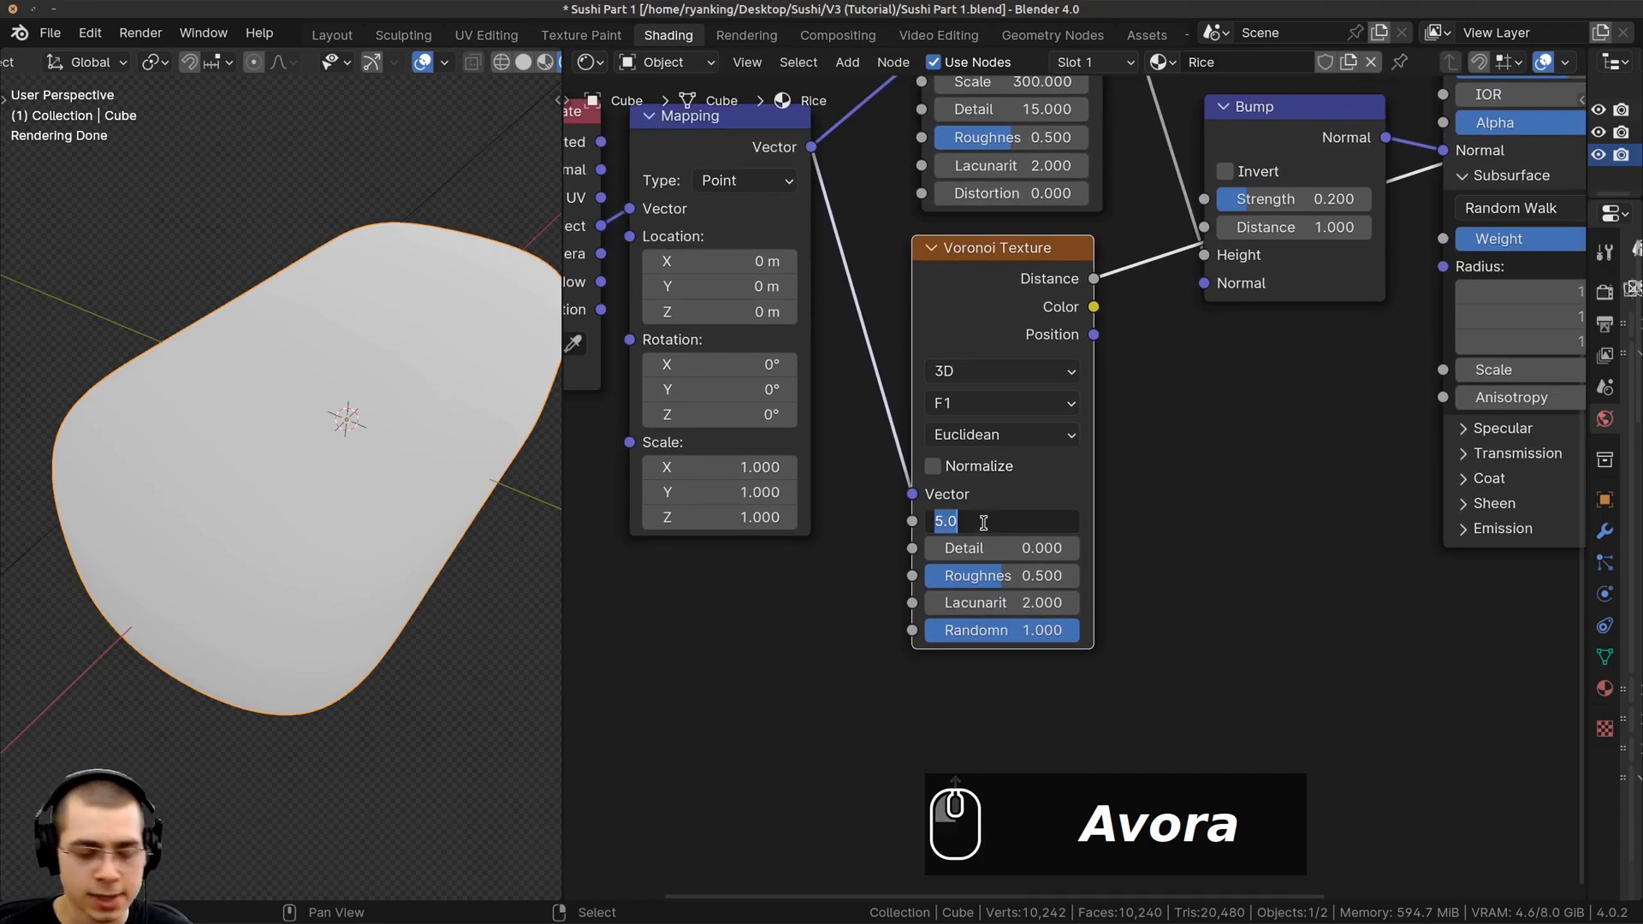
type("45")
key("Return")
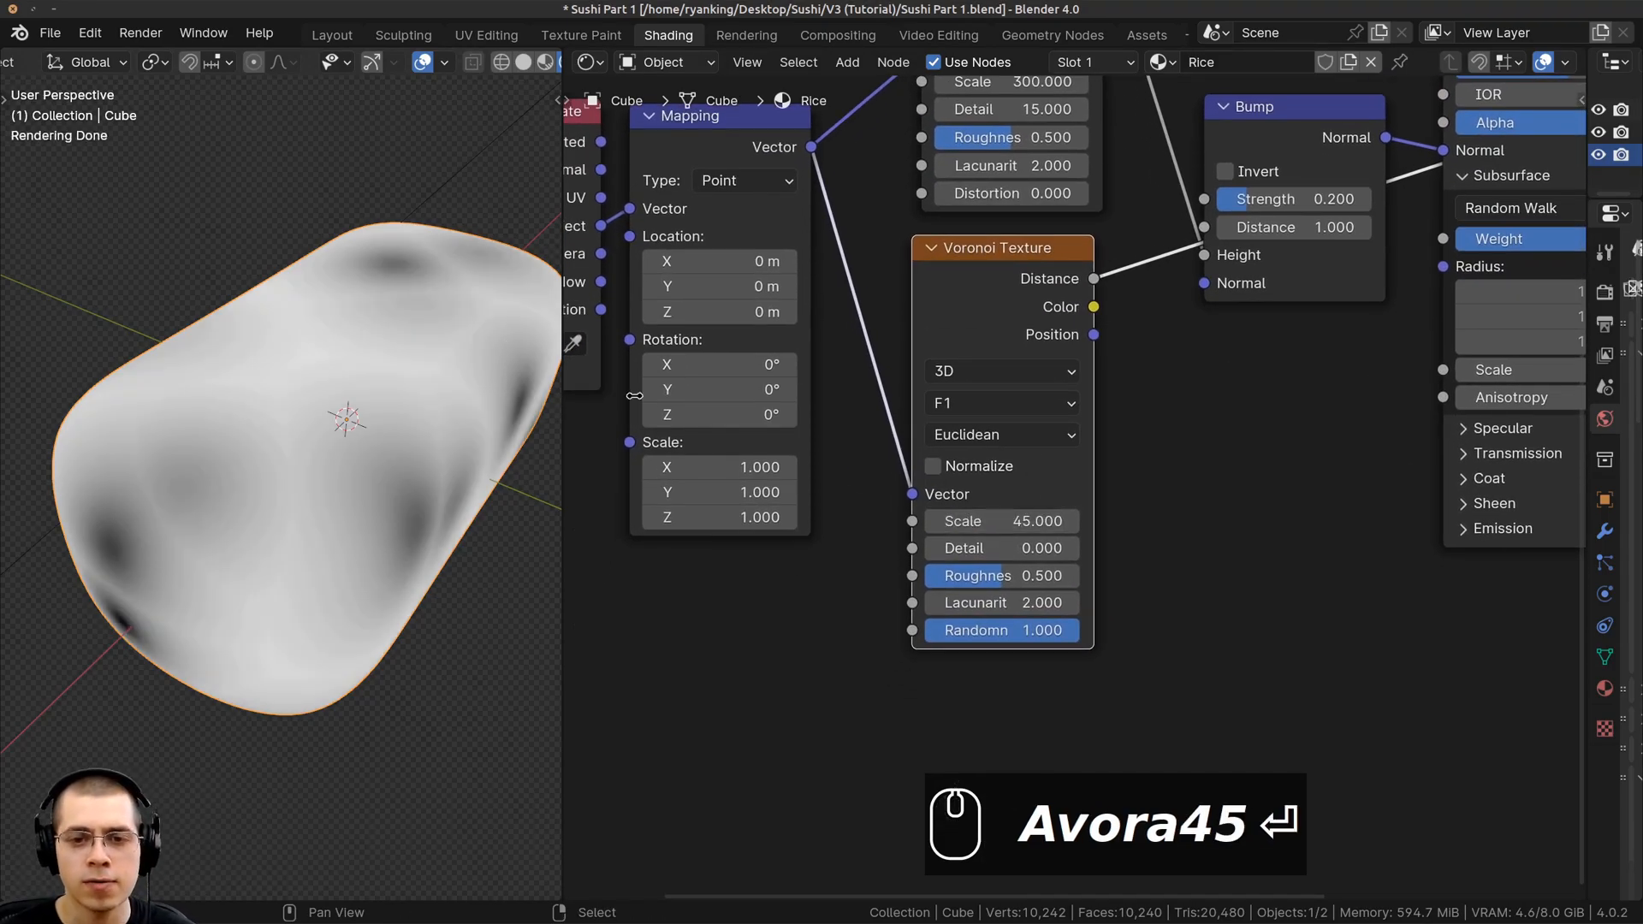
middle_click_drag(498, 389, 323, 500)
scroll(471, 348, "up", 2)
scroll(360, 417, "up", 3)
scroll(440, 378, "down", 2)
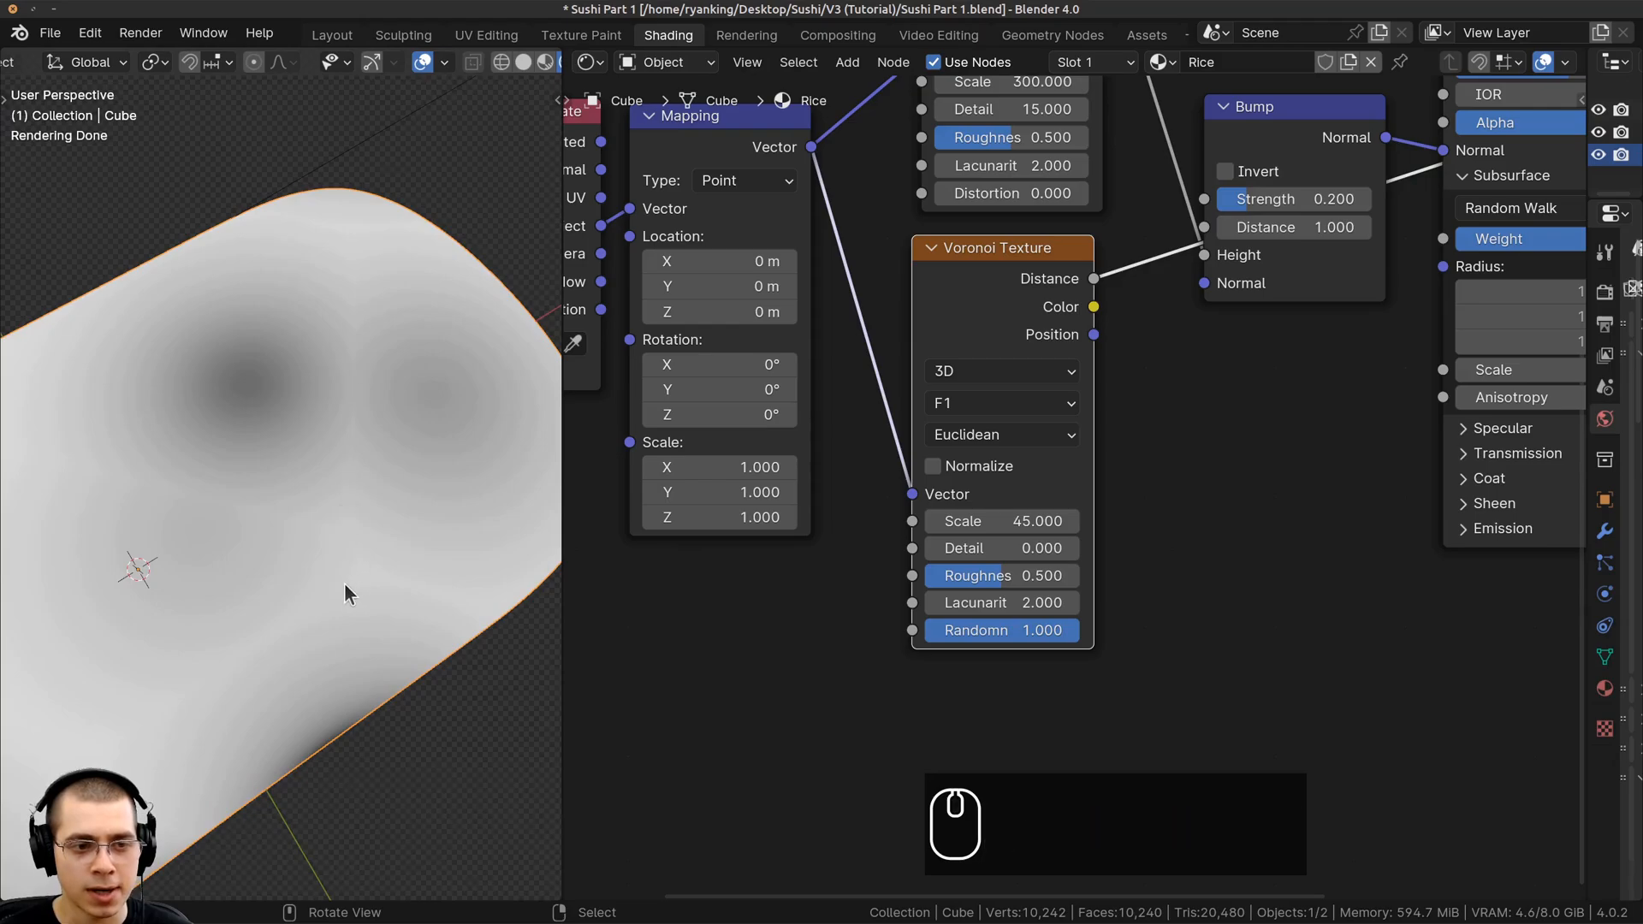
middle_click_drag(330, 578, 368, 532, "shift")
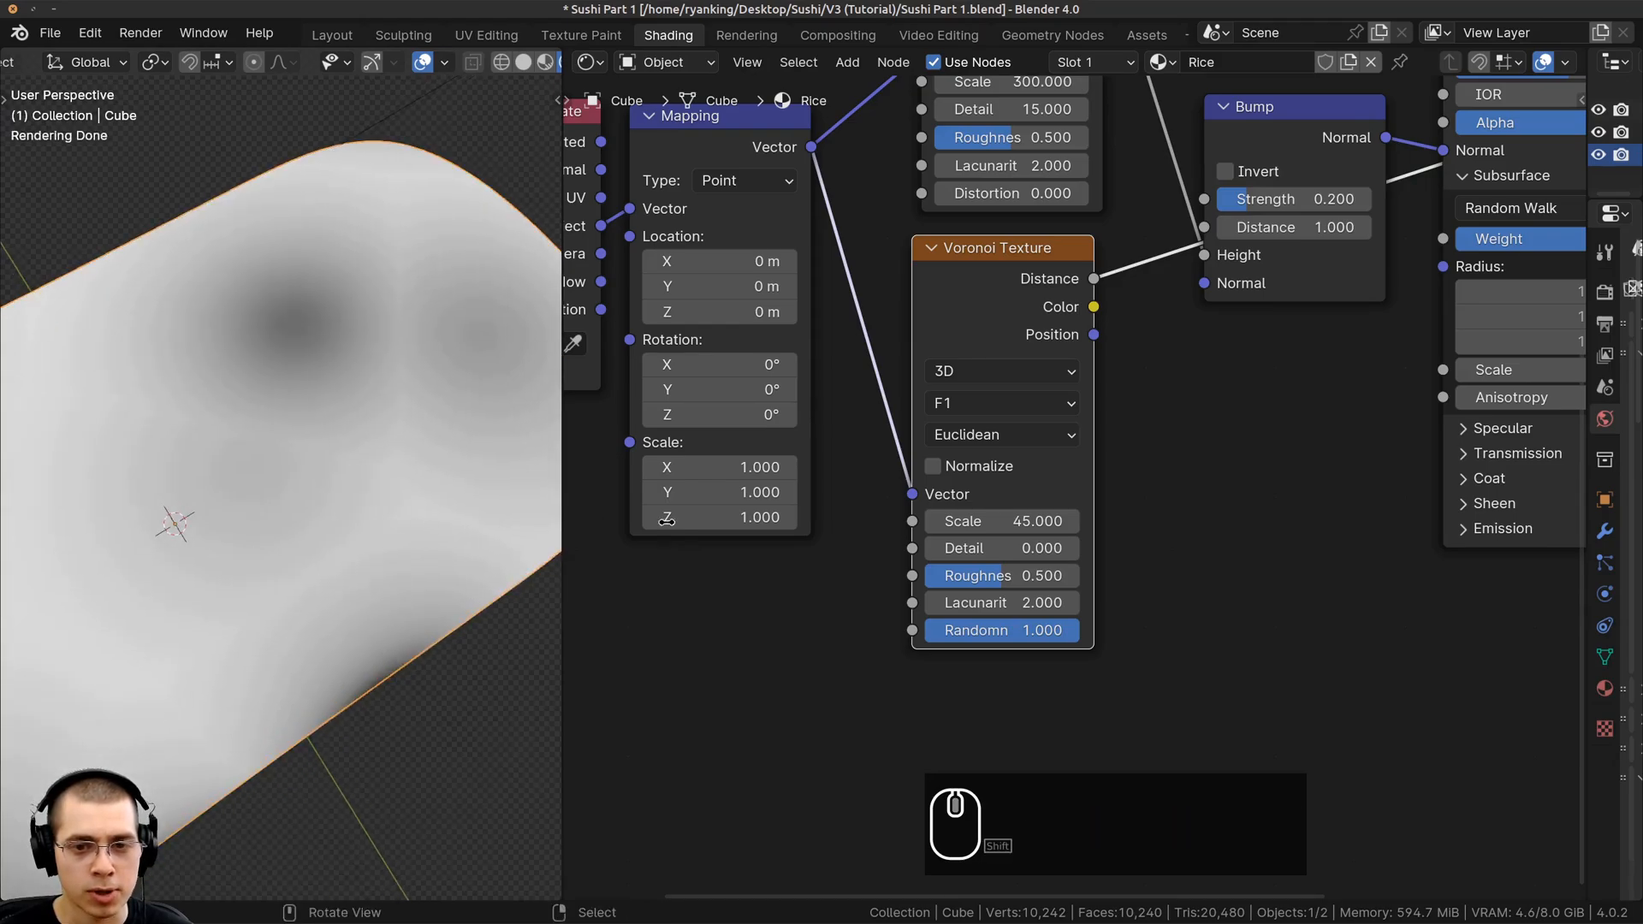
Change the Voronoi Texture's feature output to Smooth F1 and check the softened pattern
left_click(1004, 403)
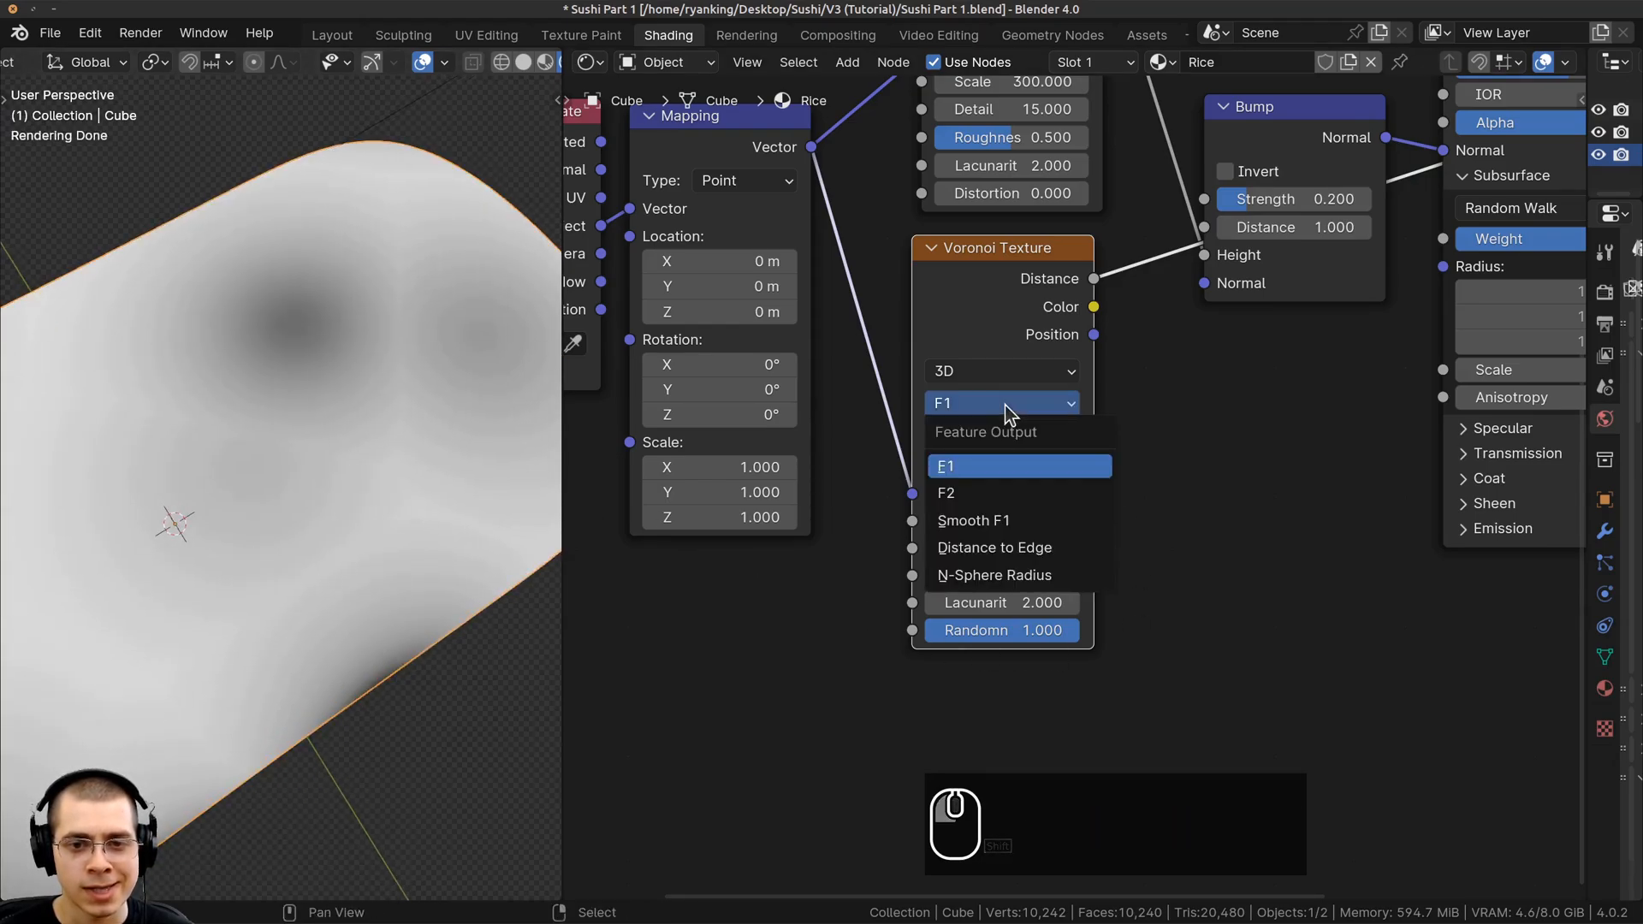
left_click(984, 518)
mouse_move(257, 300)
middle_mouse_down("shift")
mouse_move(322, 339)
mouse_move(245, 308)
middle_mouse_up("shift")
scroll(316, 341, "down", 2)
middle_click_drag(285, 469, 367, 453)
scroll(368, 453, "down", 1)
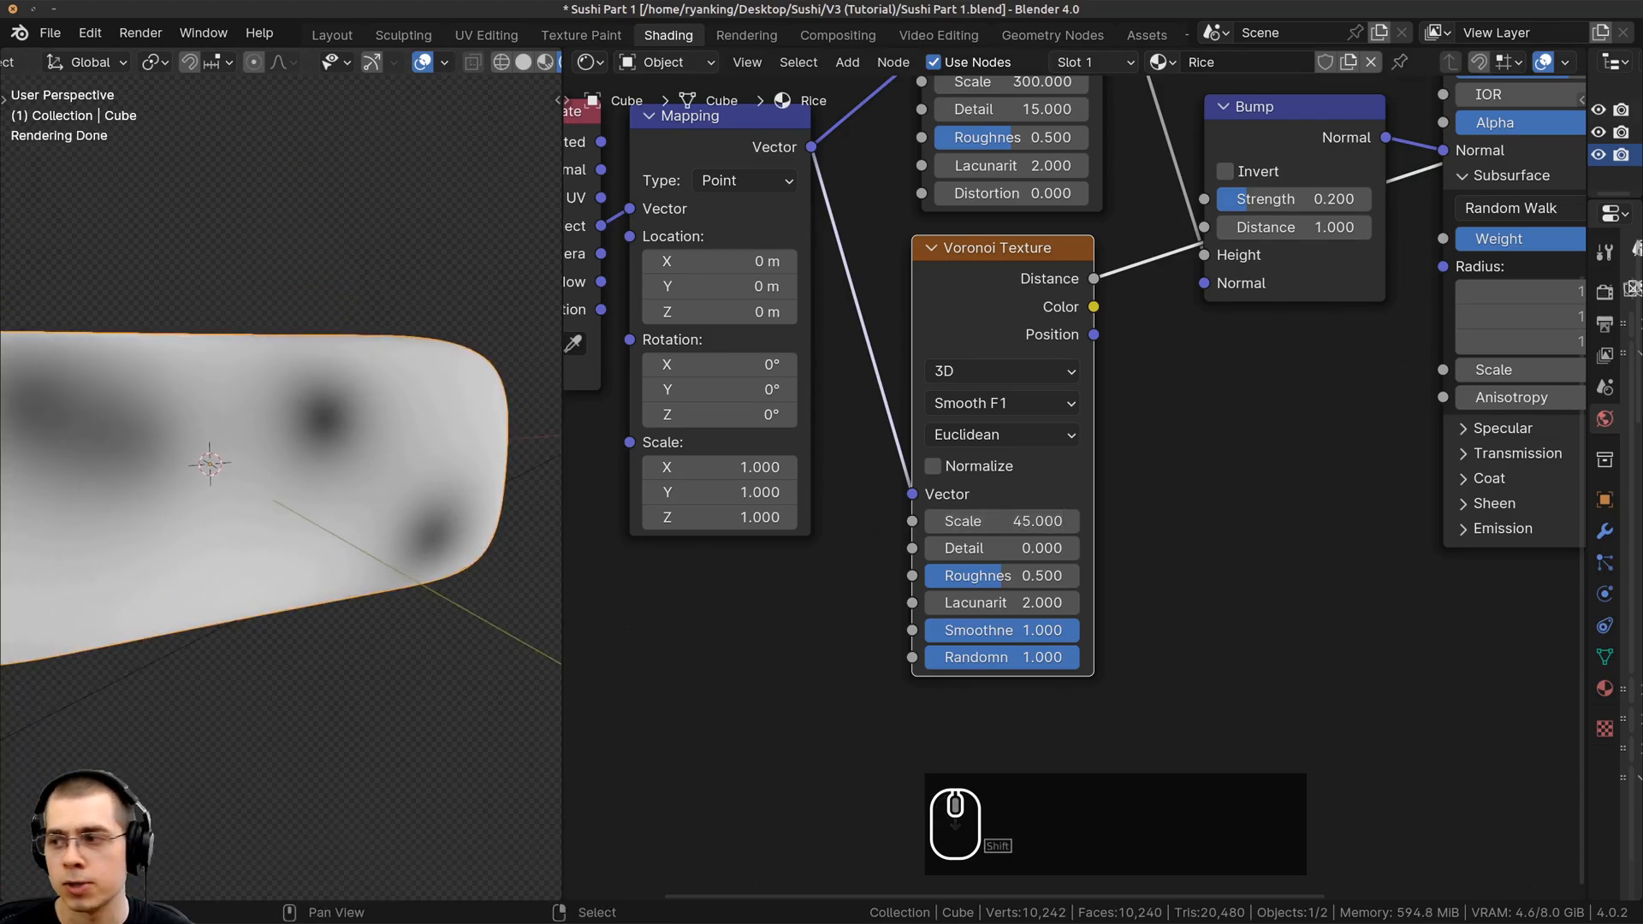
Set the Voronoi Texture's detail to 2 and view the whole rice shape
scroll(982, 539, "up", 1)
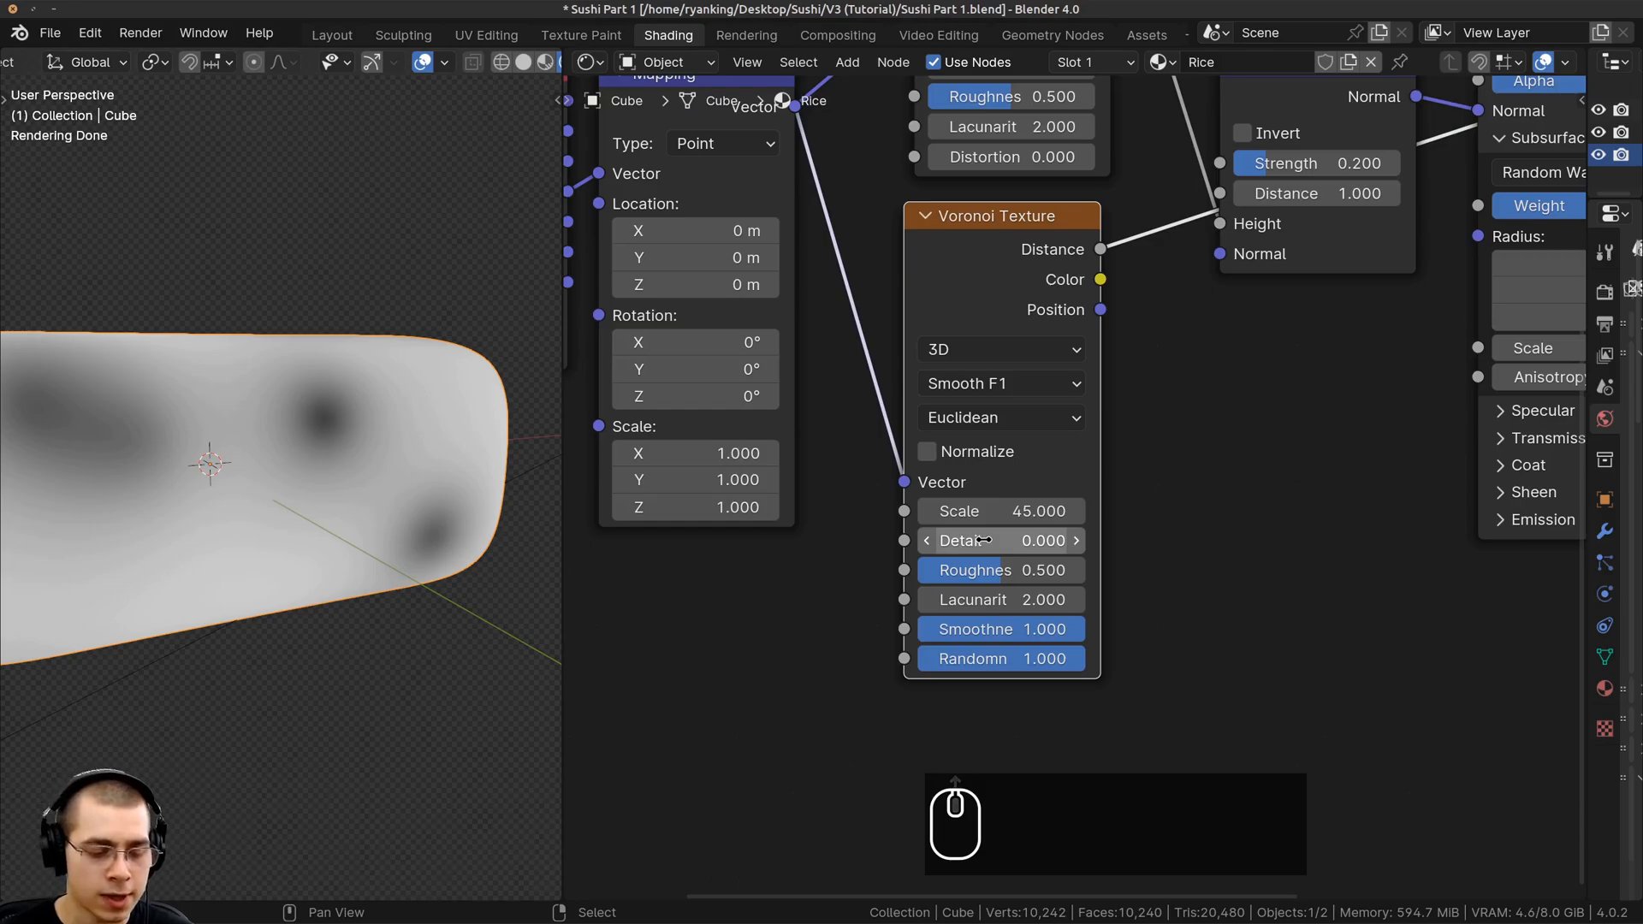
left_click(984, 540)
type("2")
key("Return")
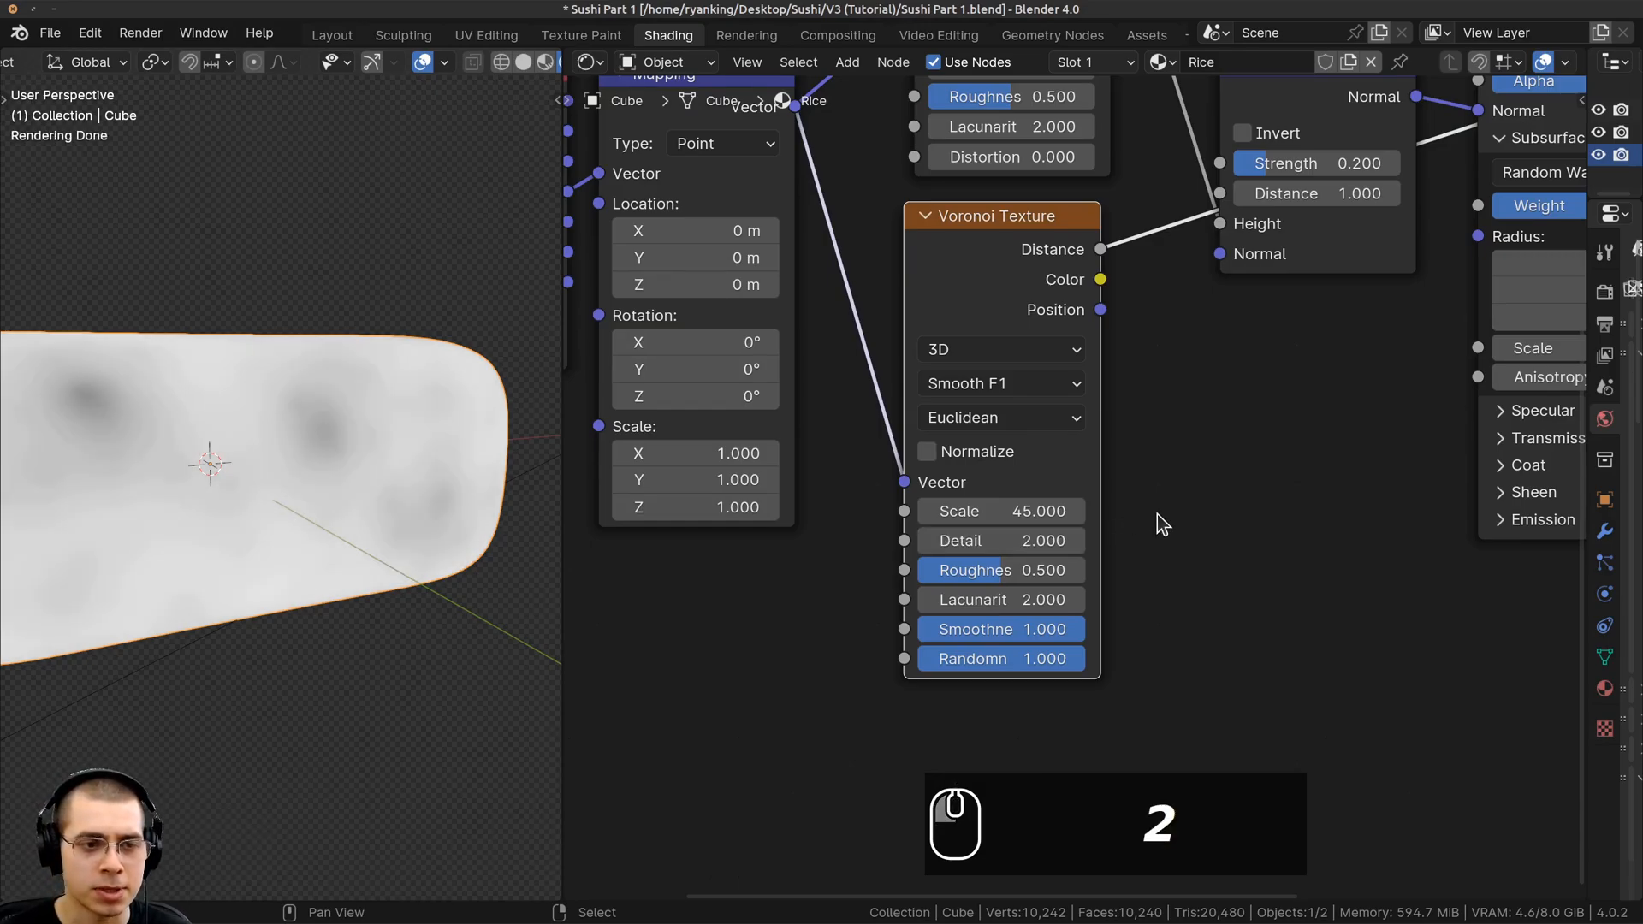
scroll(190, 562, "down", 2)
scroll(190, 562, "up", 3)
scroll(993, 715, "up", 1)
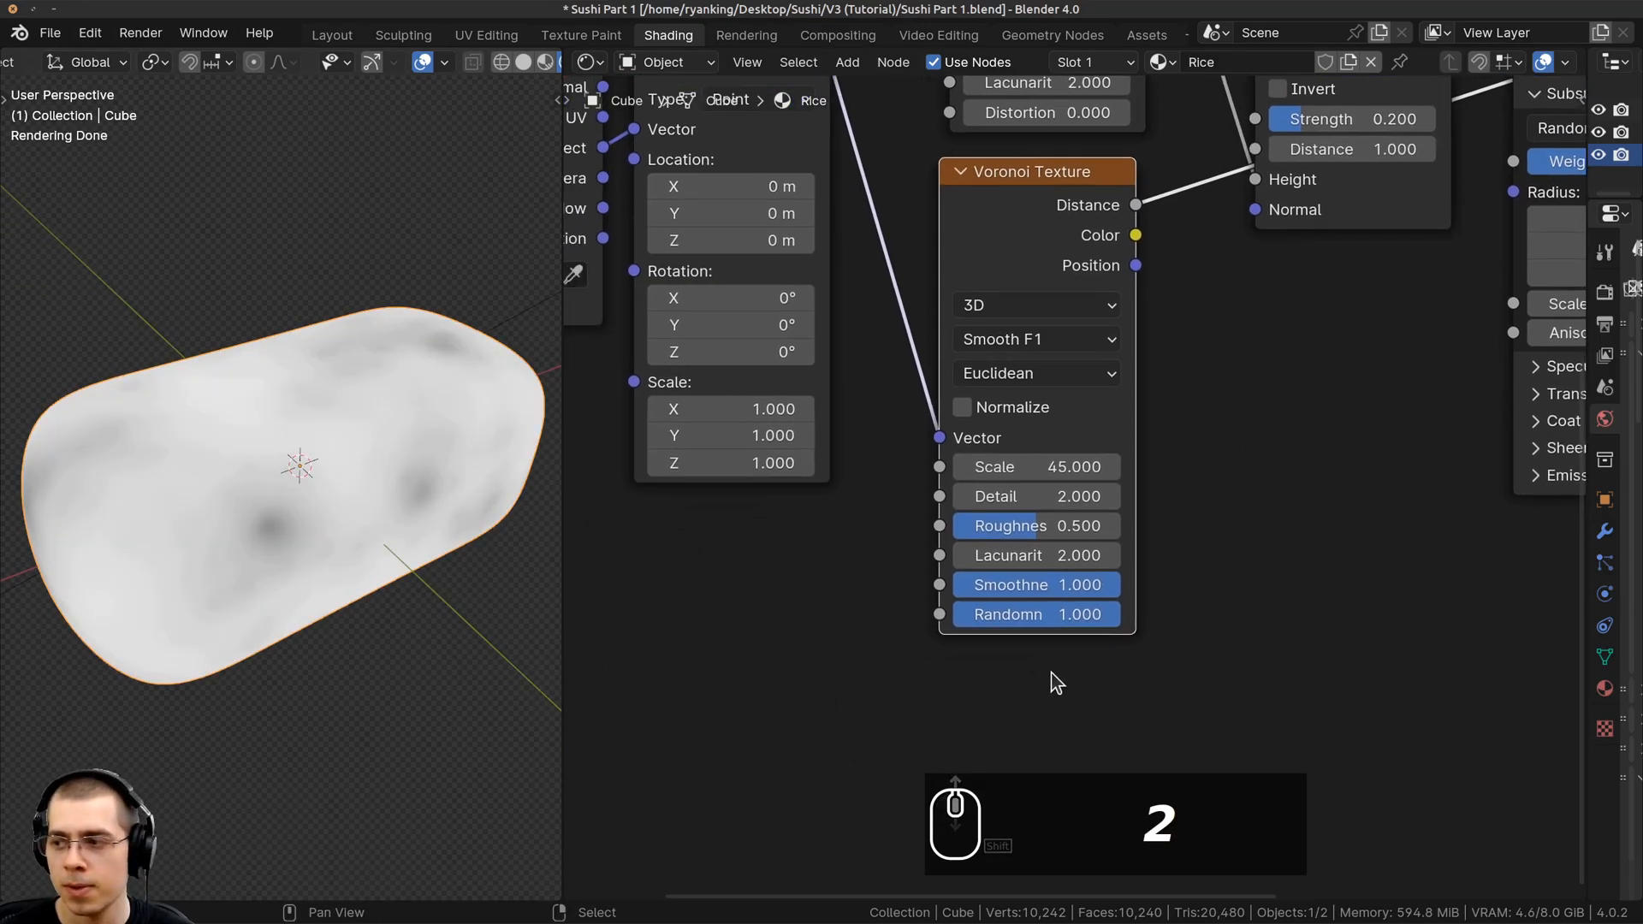
Set the Voronoi Texture's lacunarity to 3 and check the pattern on the rice
left_click(1022, 559)
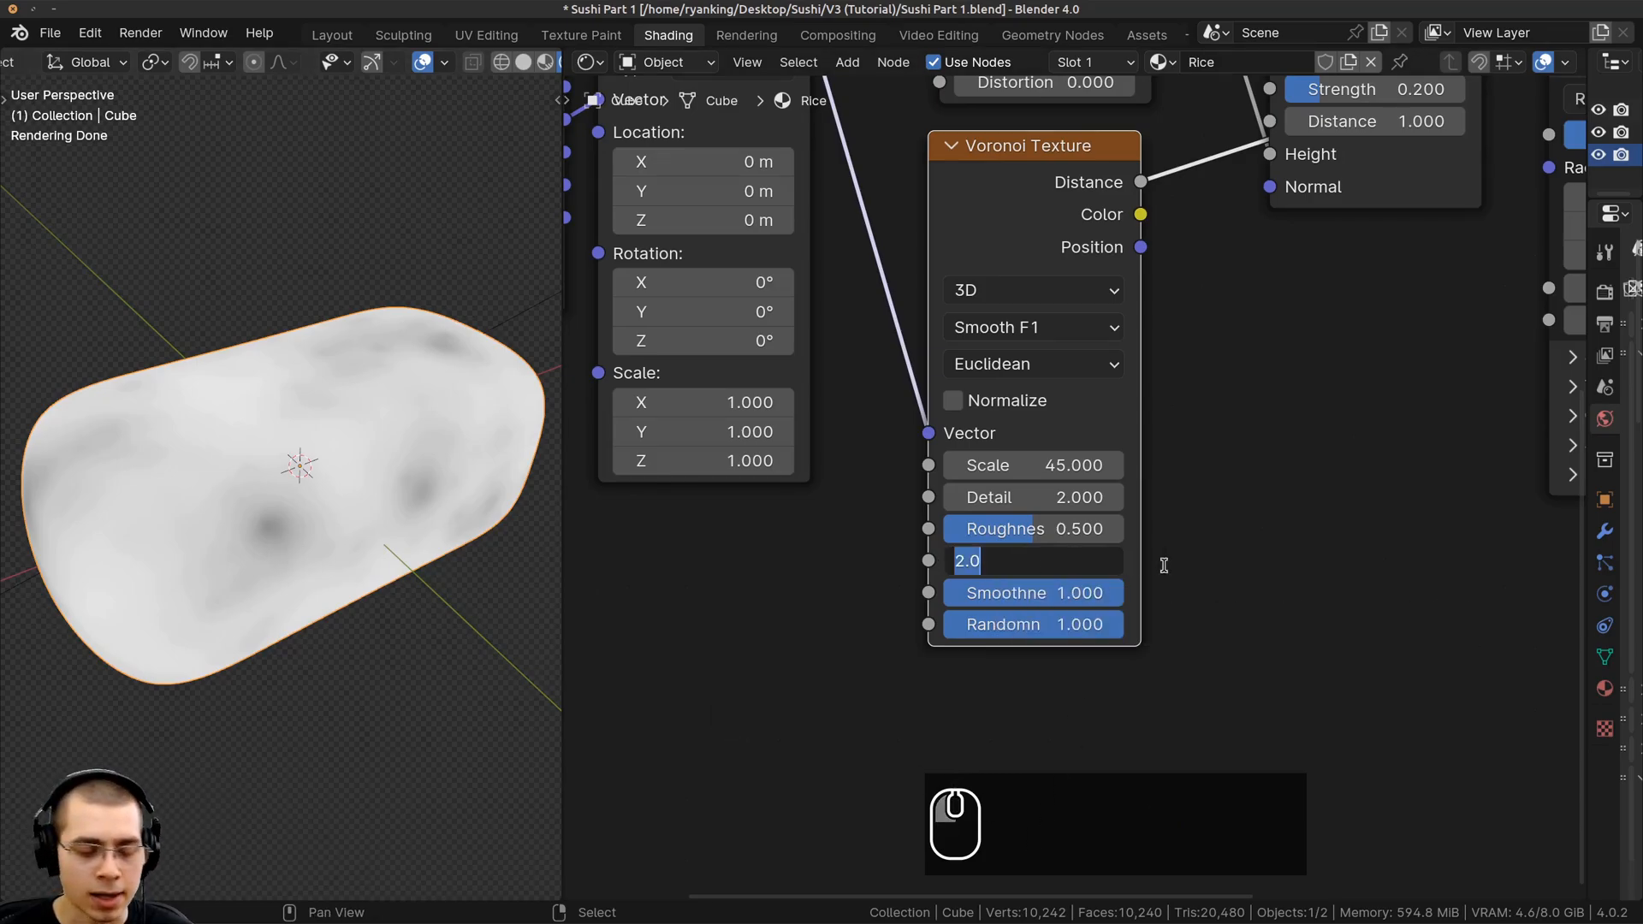
type("3")
left_click(1227, 519)
middle_click_drag(321, 509, 522, 534)
scroll(185, 471, "up", 3)
scroll(185, 470, "down", 4)
scroll(861, 390, "down", 2)
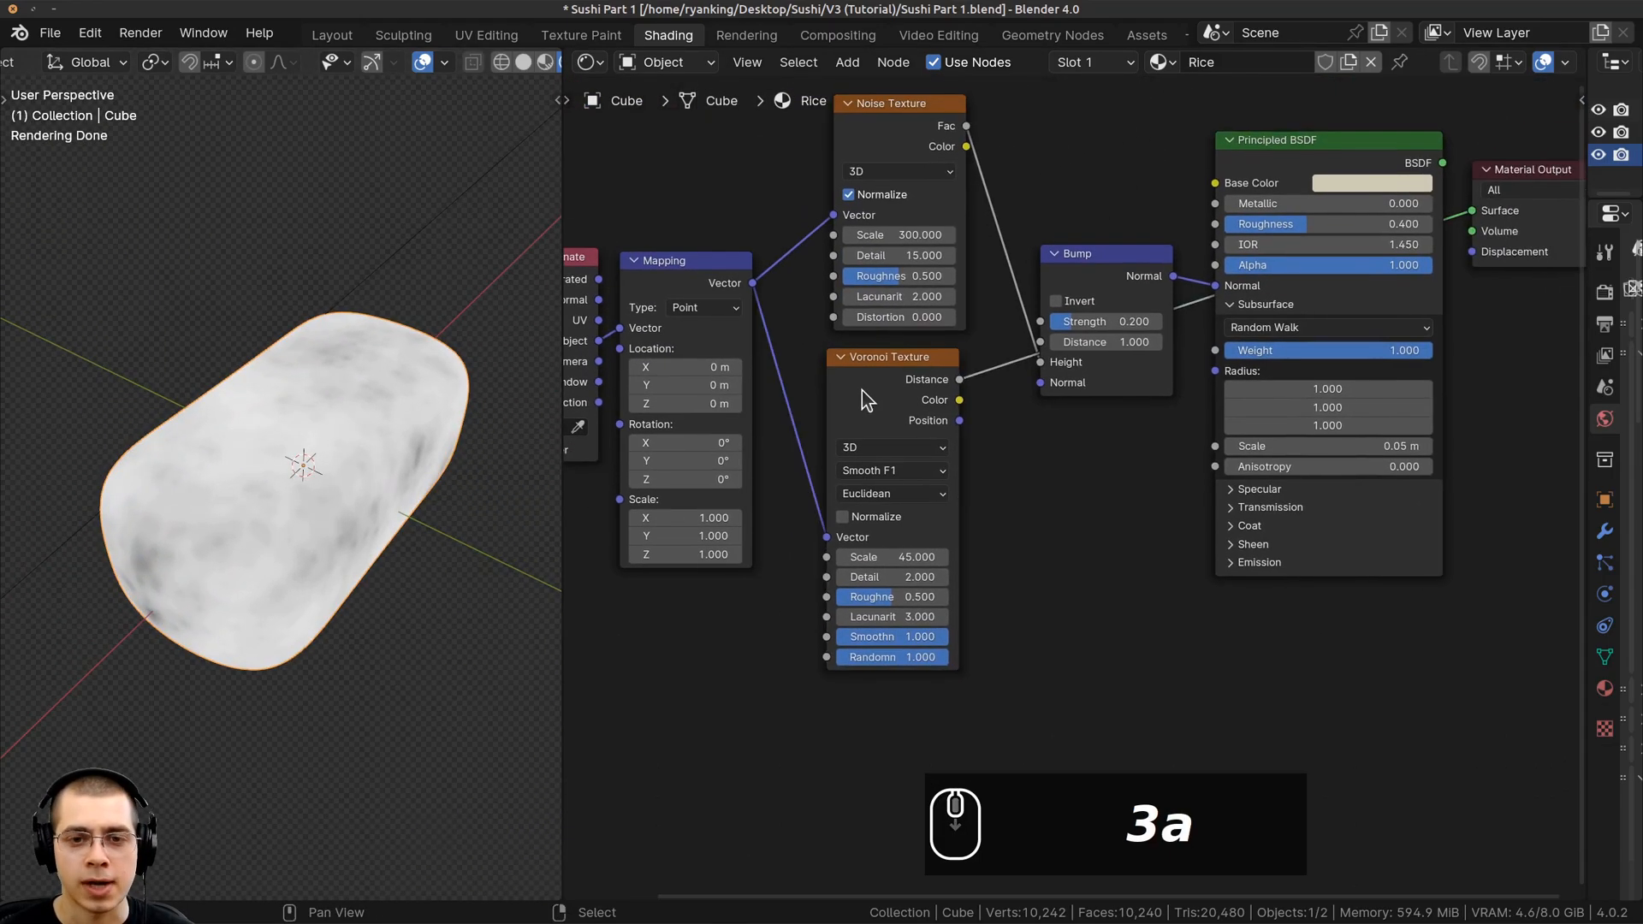
Move the Texture Coordinate, Mapping, Noise Texture and Voronoi Texture nodes together farther away from the Bump node
left_click(861, 390)
scroll(861, 390, "down", 3)
middle_click_drag(716, 308, 752, 319)
left_click_drag(752, 319, 1014, 517)
scroll(1045, 286, "up", 2)
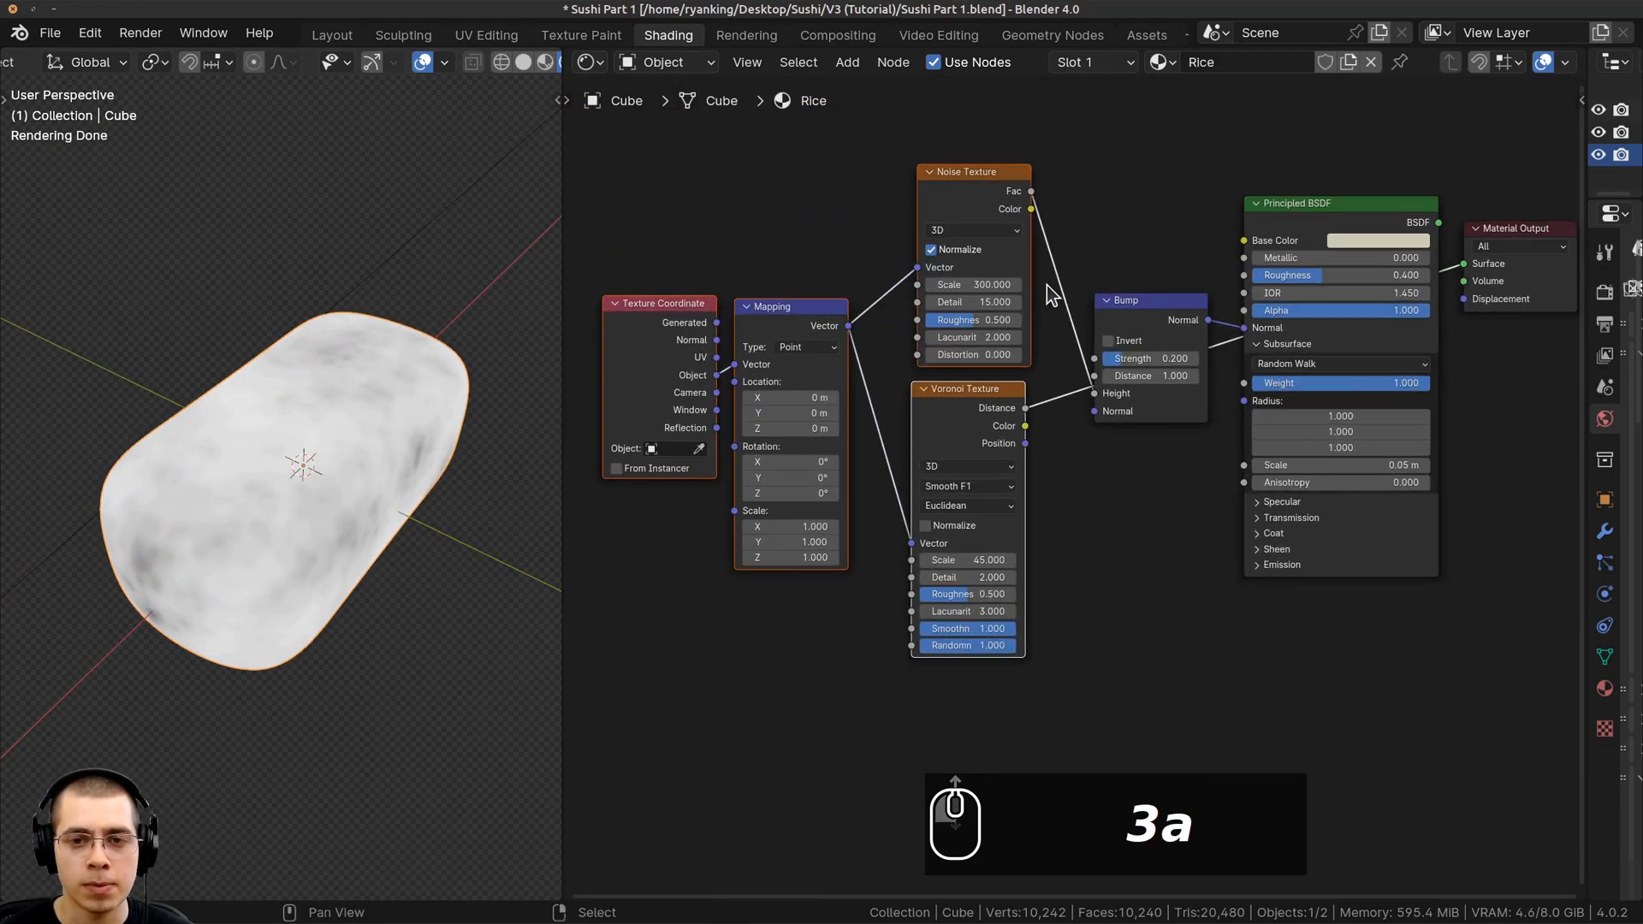
key("g")
left_click(1042, 322)
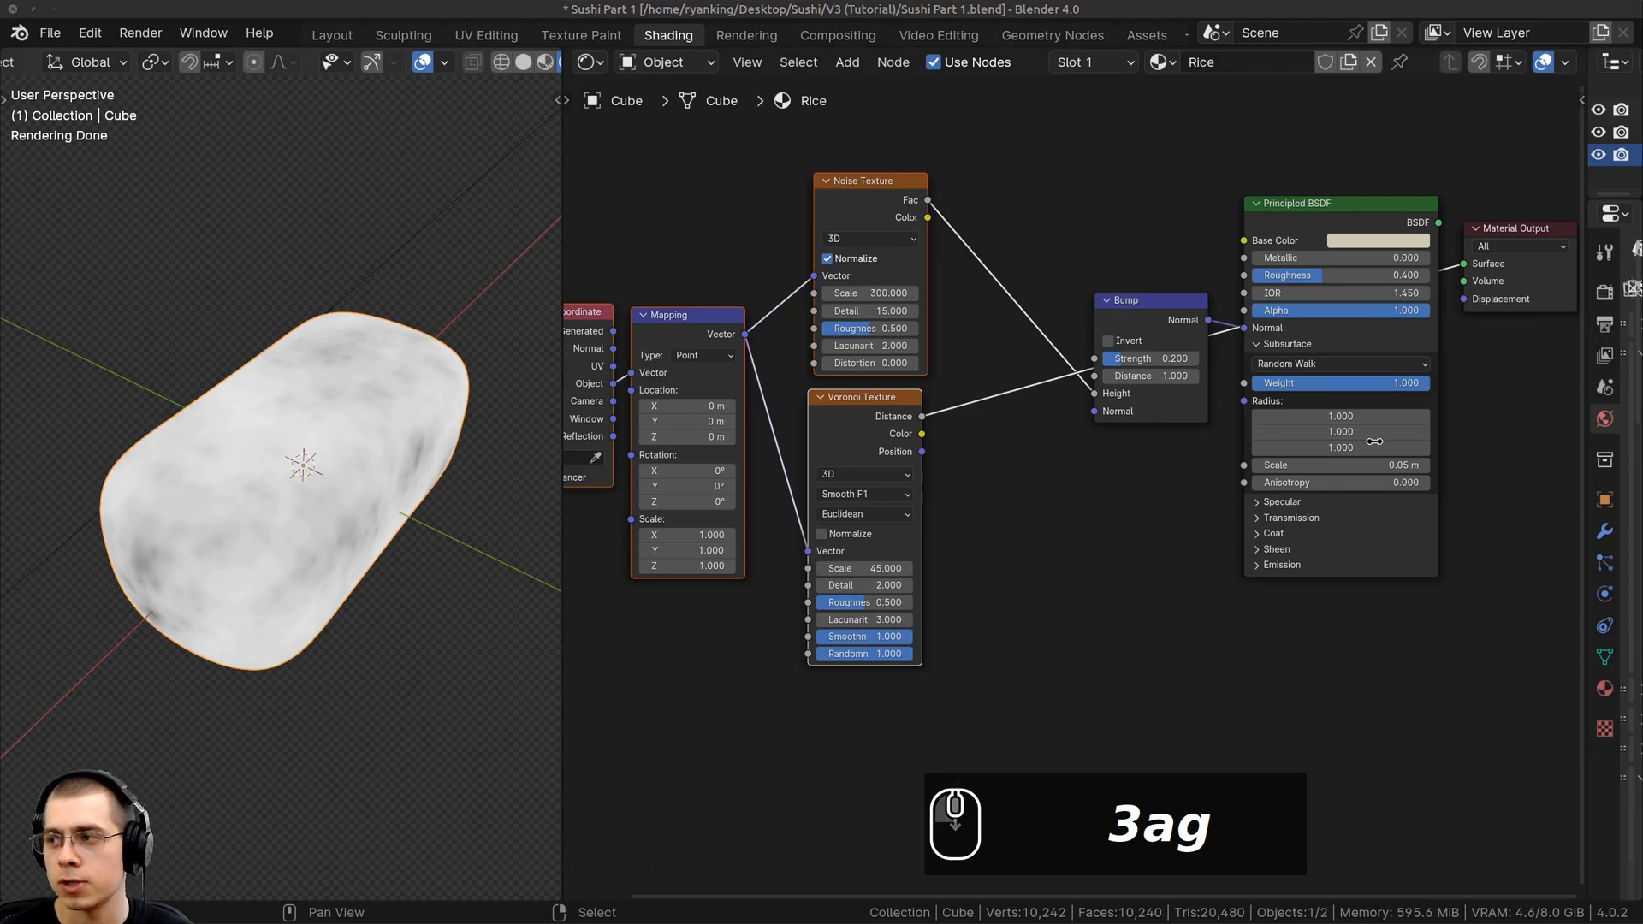
Duplicate the Bump node and place the copy beside the Voronoi Texture node
scroll(1189, 319, "up", 3)
left_click_drag(1193, 245, 1207, 219)
middle_click_drag(1207, 219, 1273, 173)
scroll(1275, 178, "up", 1)
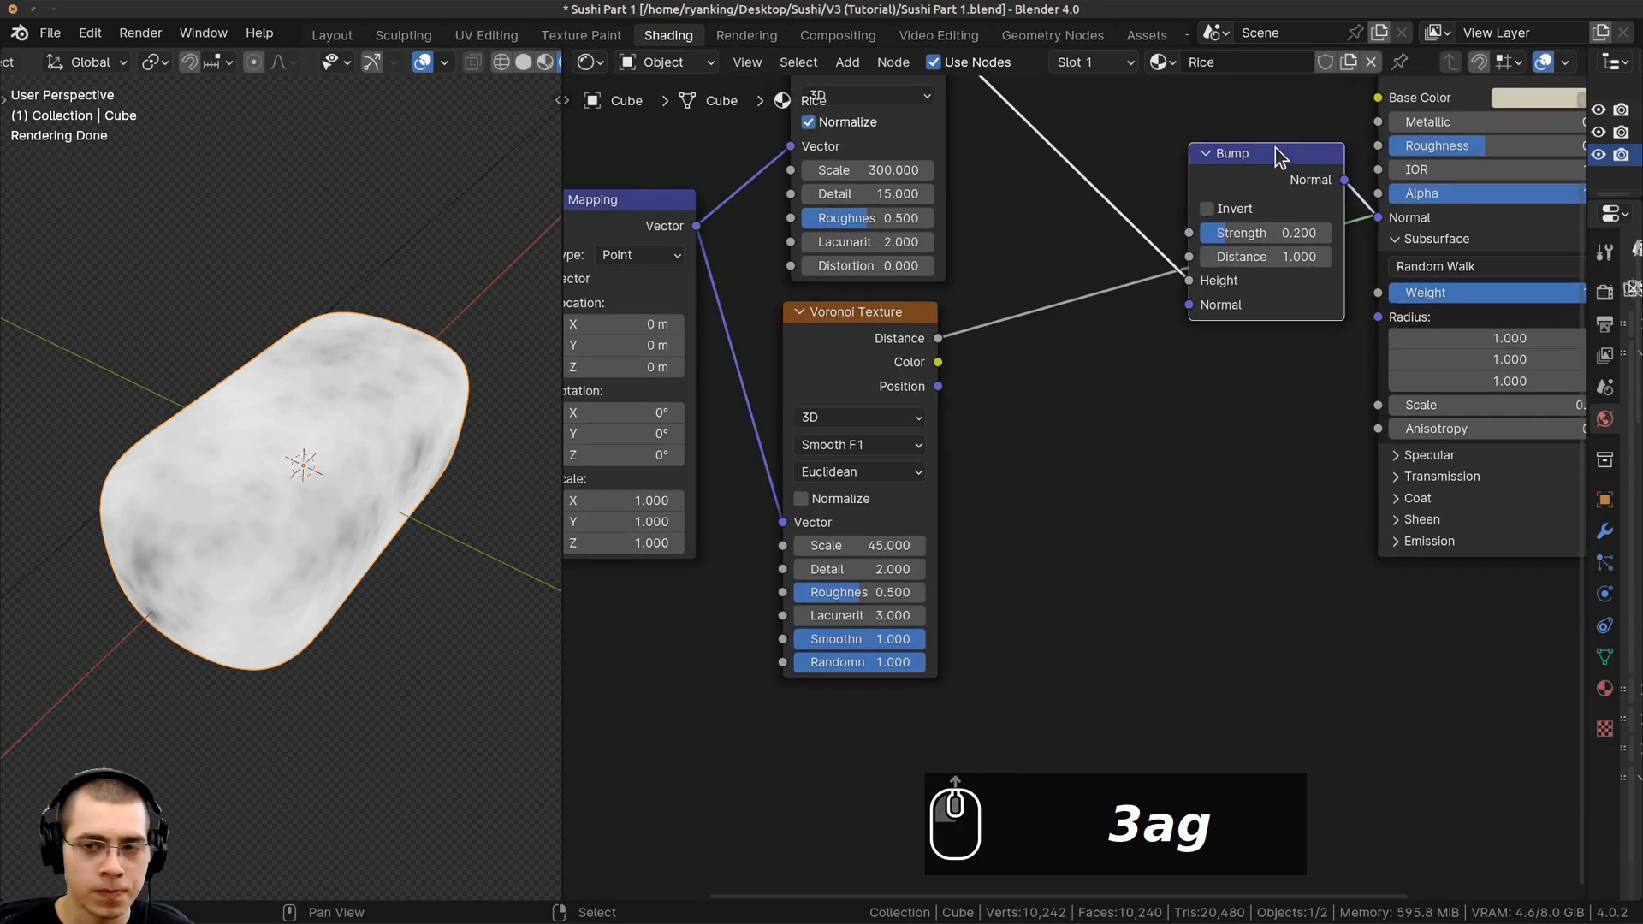
key("shift+d")
left_click(1081, 348)
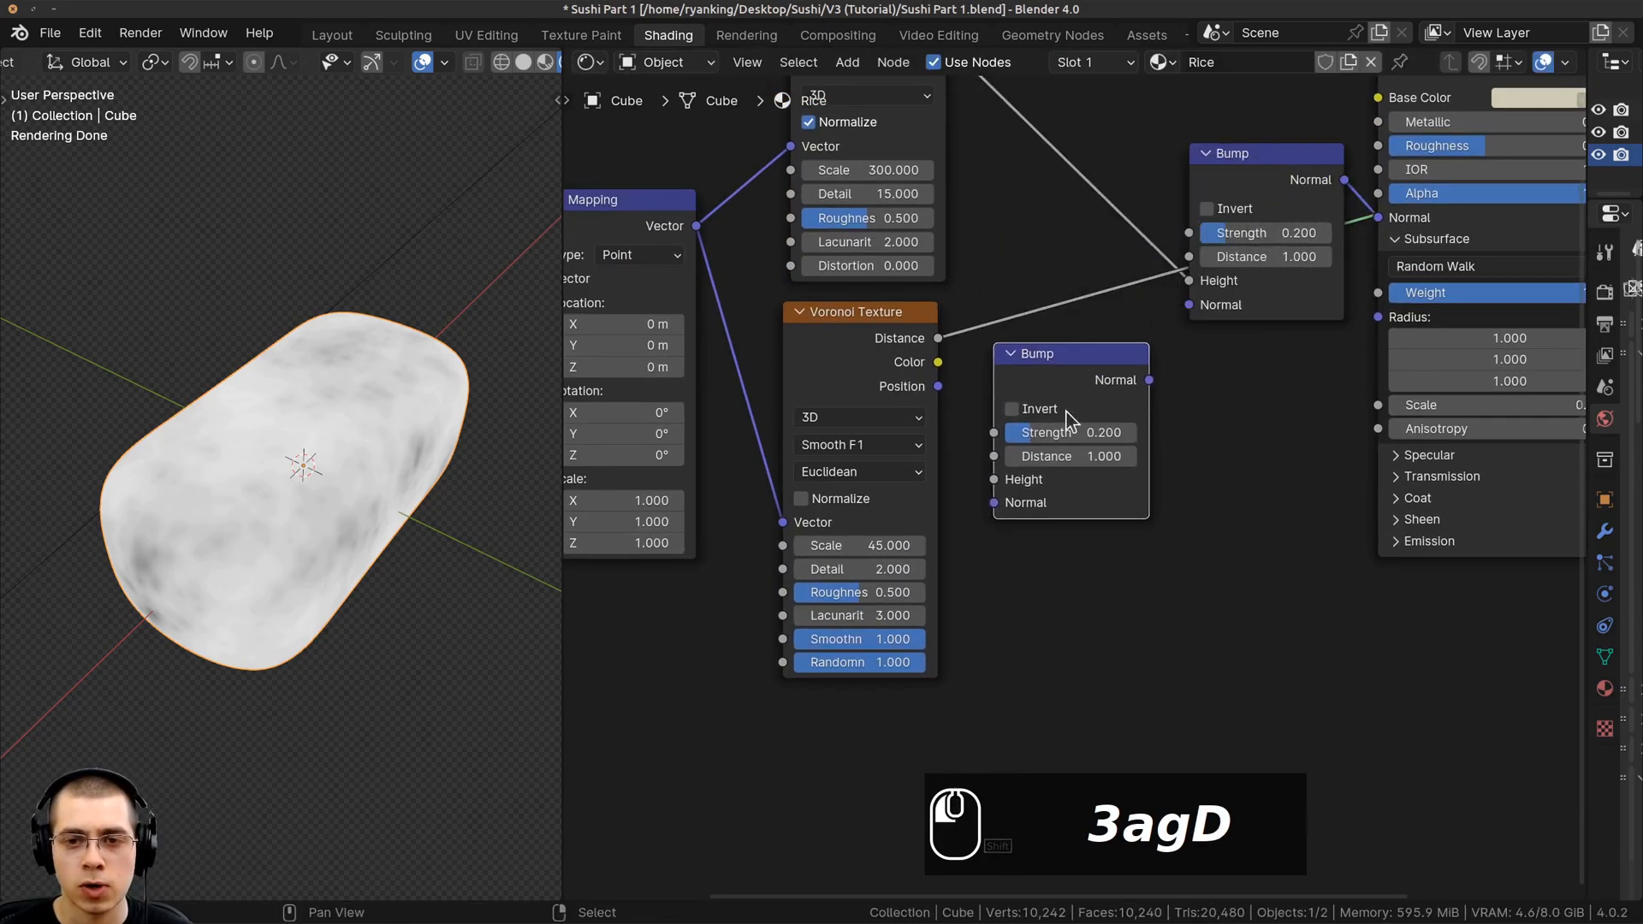
Connect the Voronoi Texture's Distance to the duplicated Bump node's Height and preview that bump on the rice
scroll(893, 528, "up", 1)
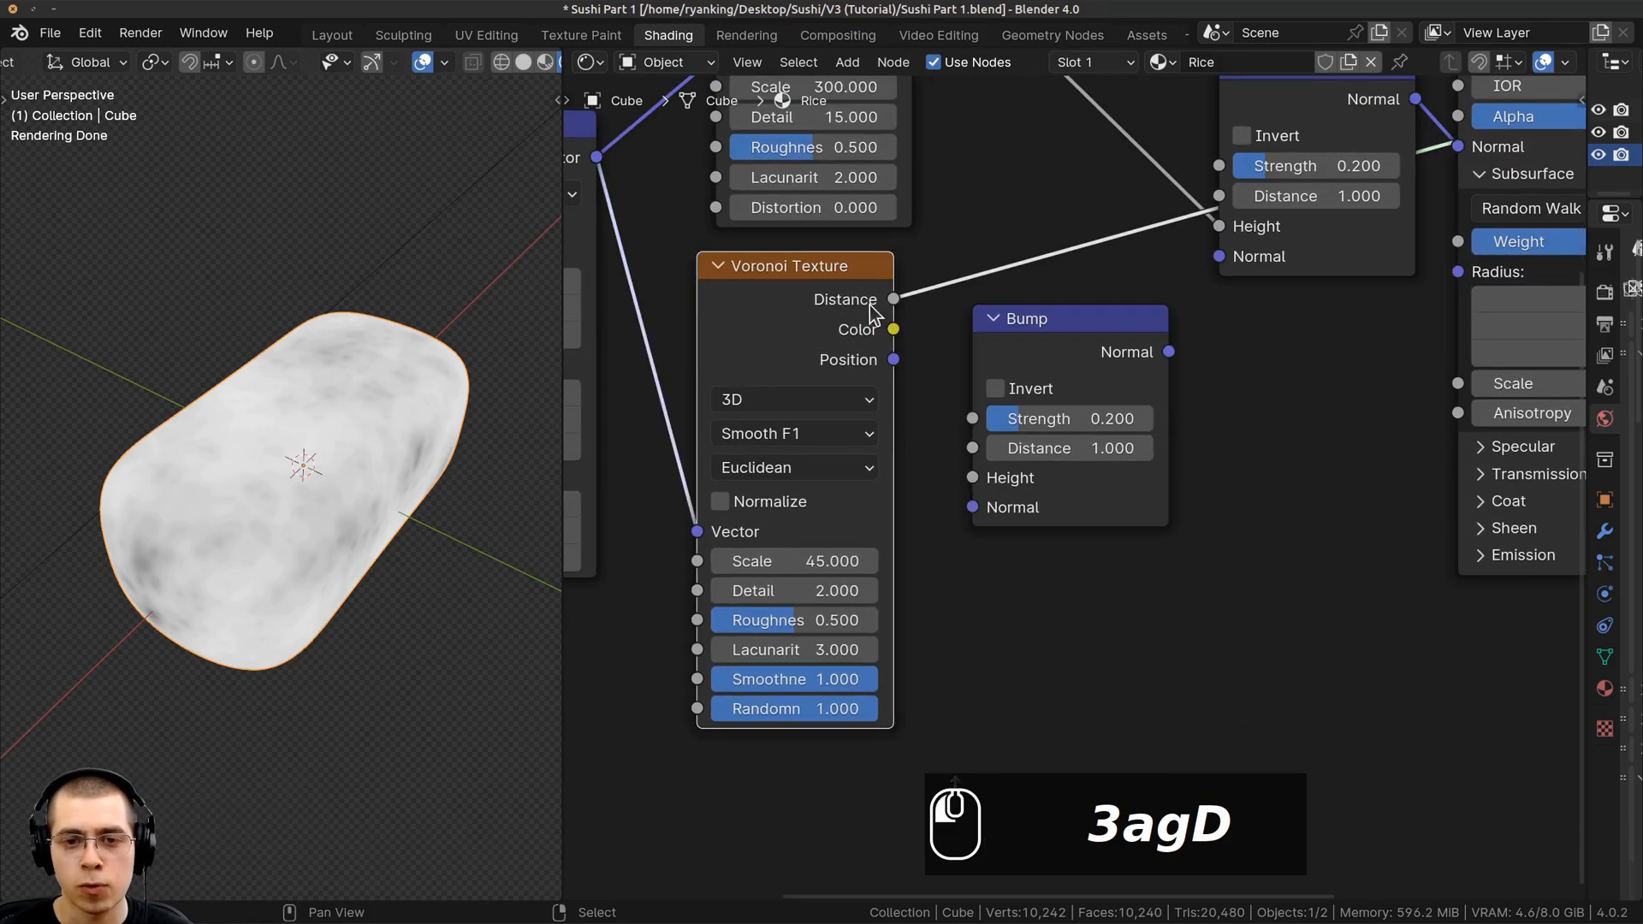
left_click_drag(890, 301, 972, 478)
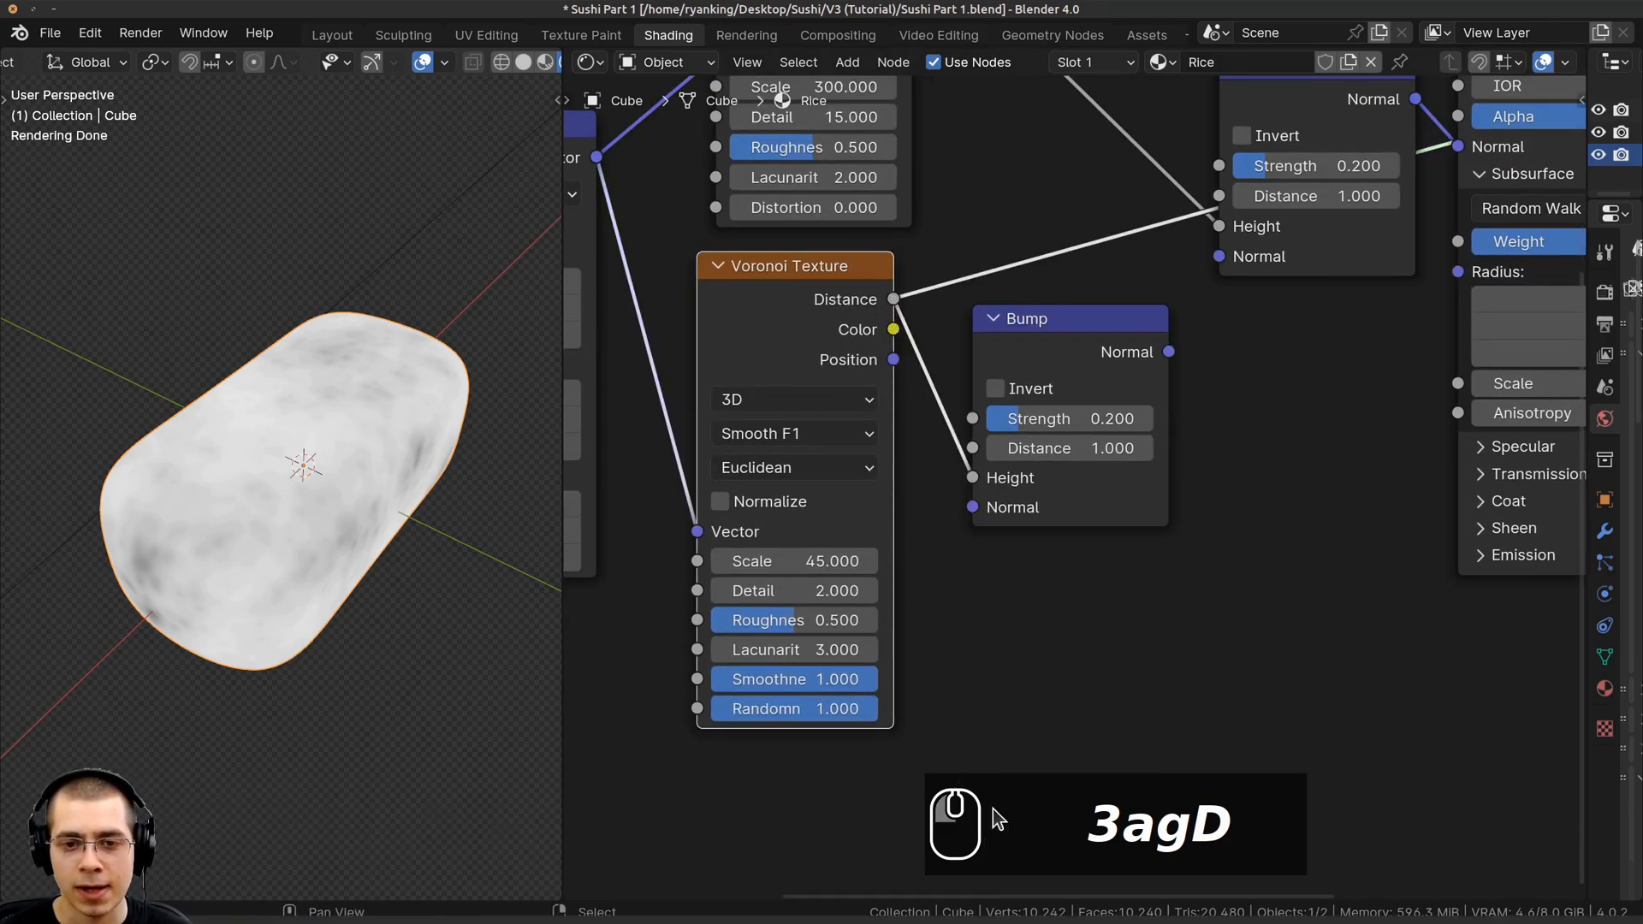
middle_click_drag(1036, 548, 1013, 565)
left_click(1042, 360, "ctrl+shift")
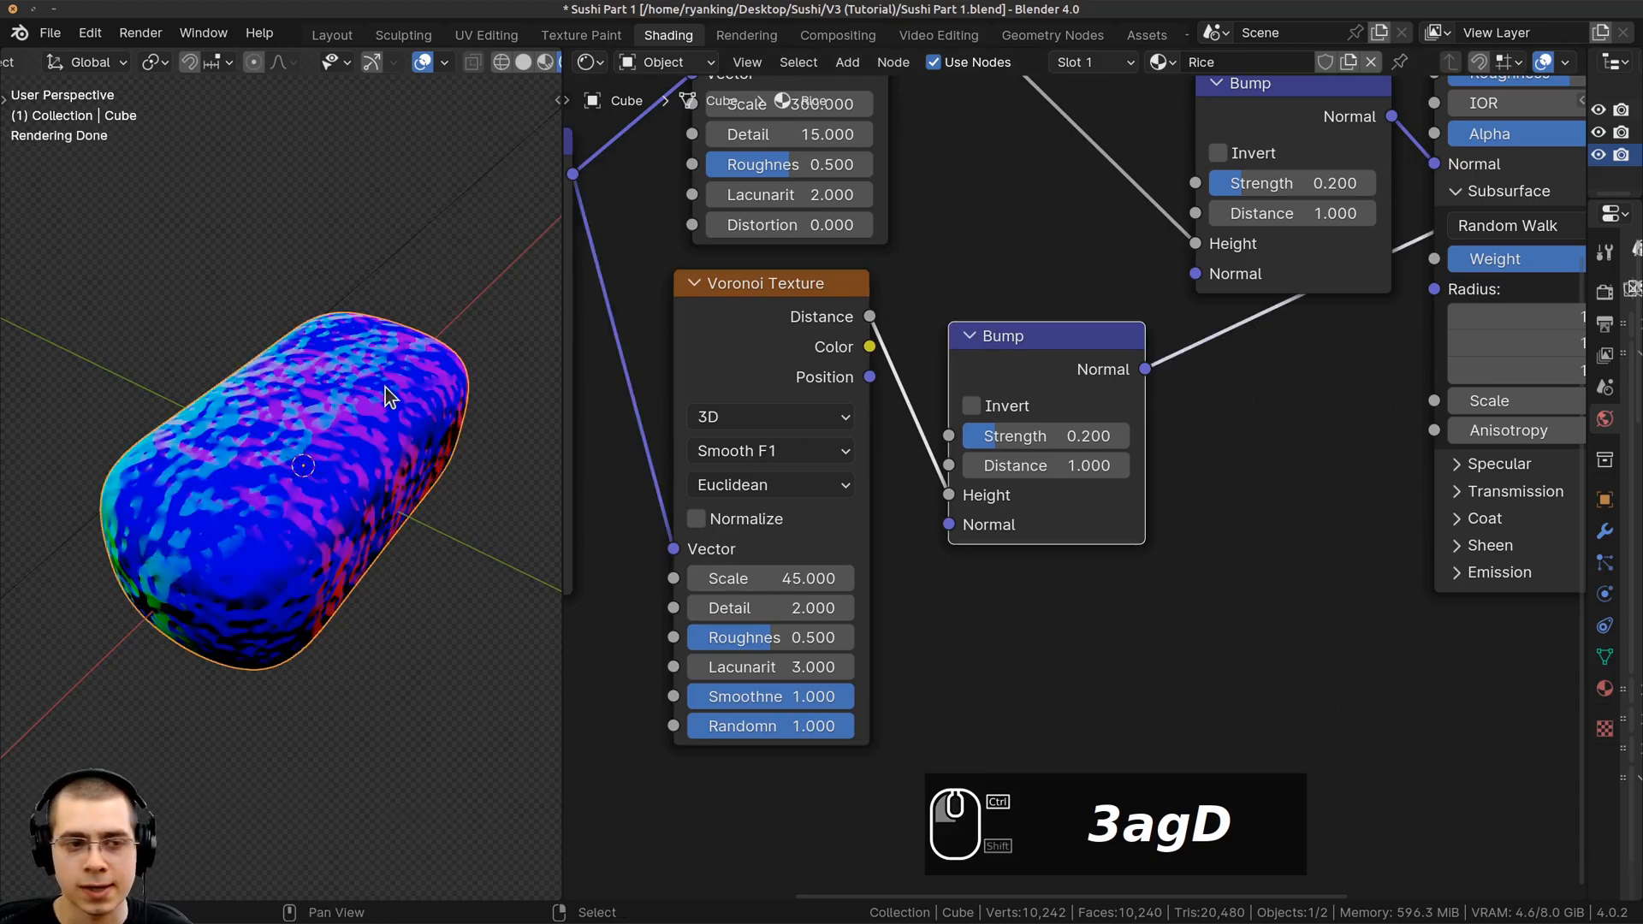
middle_click_drag(385, 388, 295, 342)
scroll(294, 342, "up", 2)
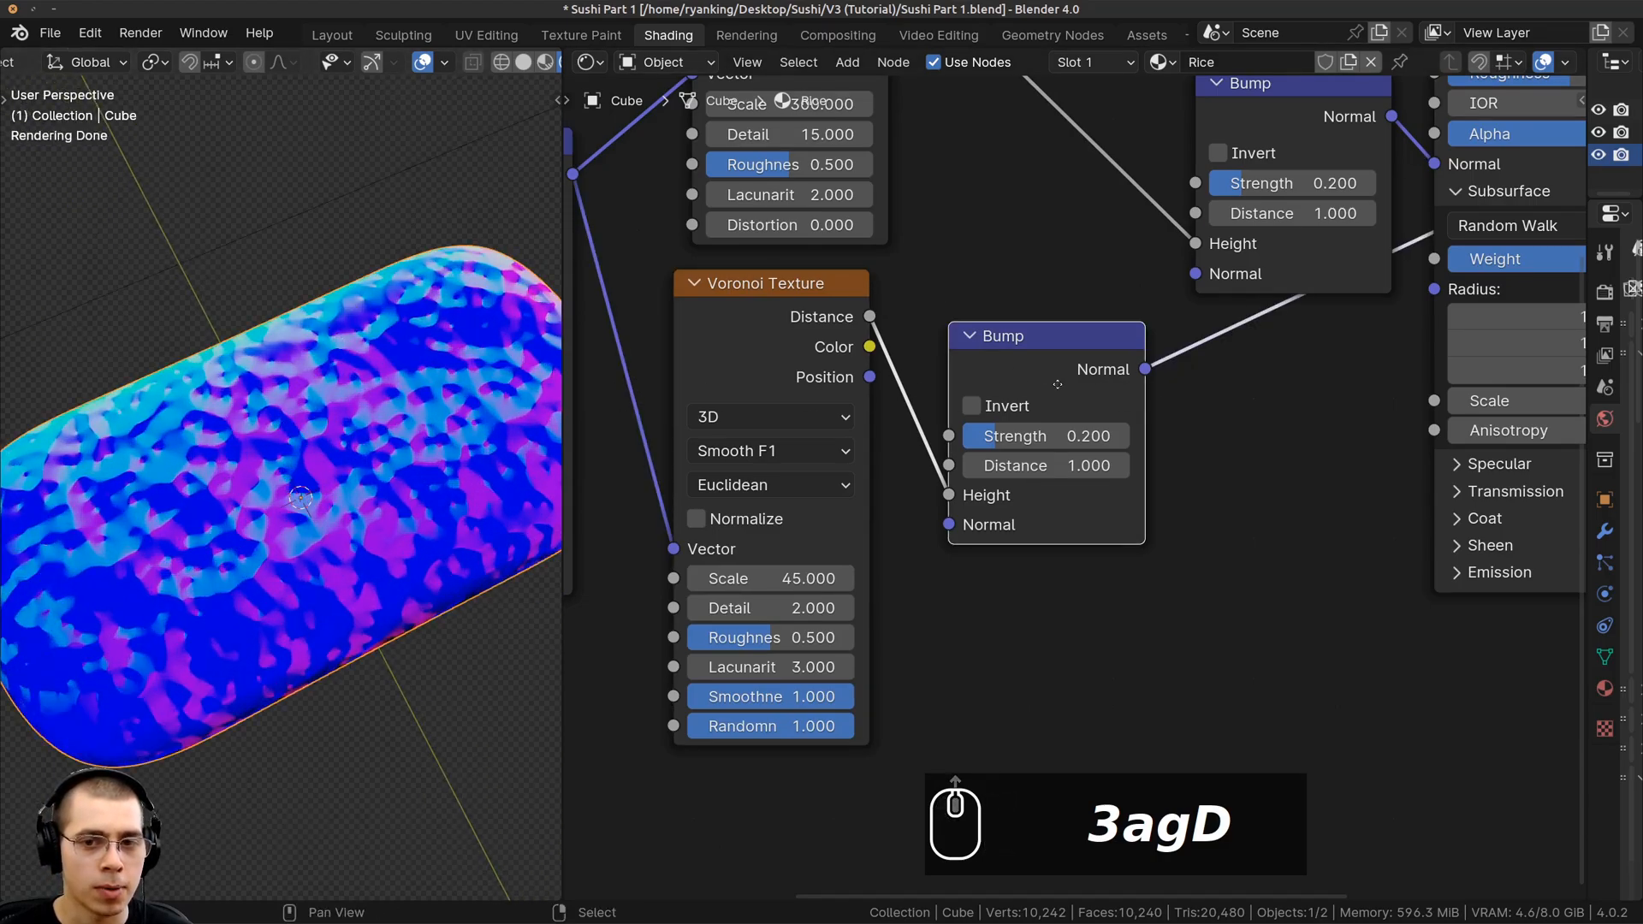
Connect the duplicated Bump's Normal output to the original Bump's Normal input and compare previews of both Bump nodes
middle_click_drag(1057, 384, 886, 419)
left_click_drag(854, 373, 844, 357)
left_click_drag(964, 391, 1019, 310)
middle_click_drag(982, 384, 948, 412)
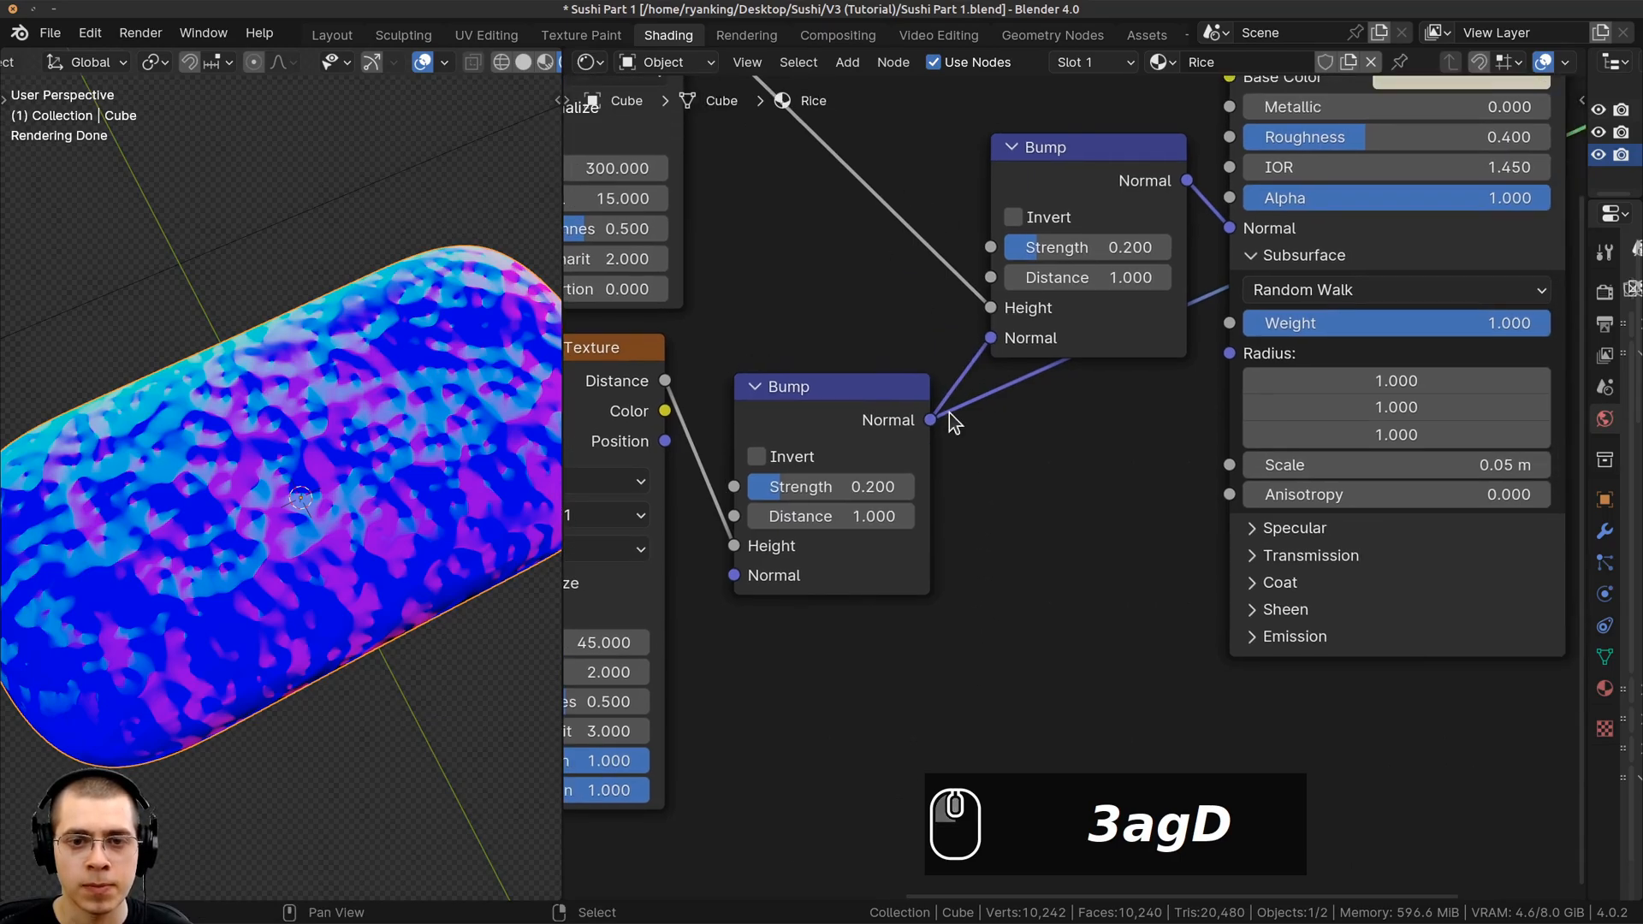
left_click(1044, 154, "ctrl+shift")
left_click(882, 392, "ctrl+shift")
left_click(1109, 192, "ctrl+shift")
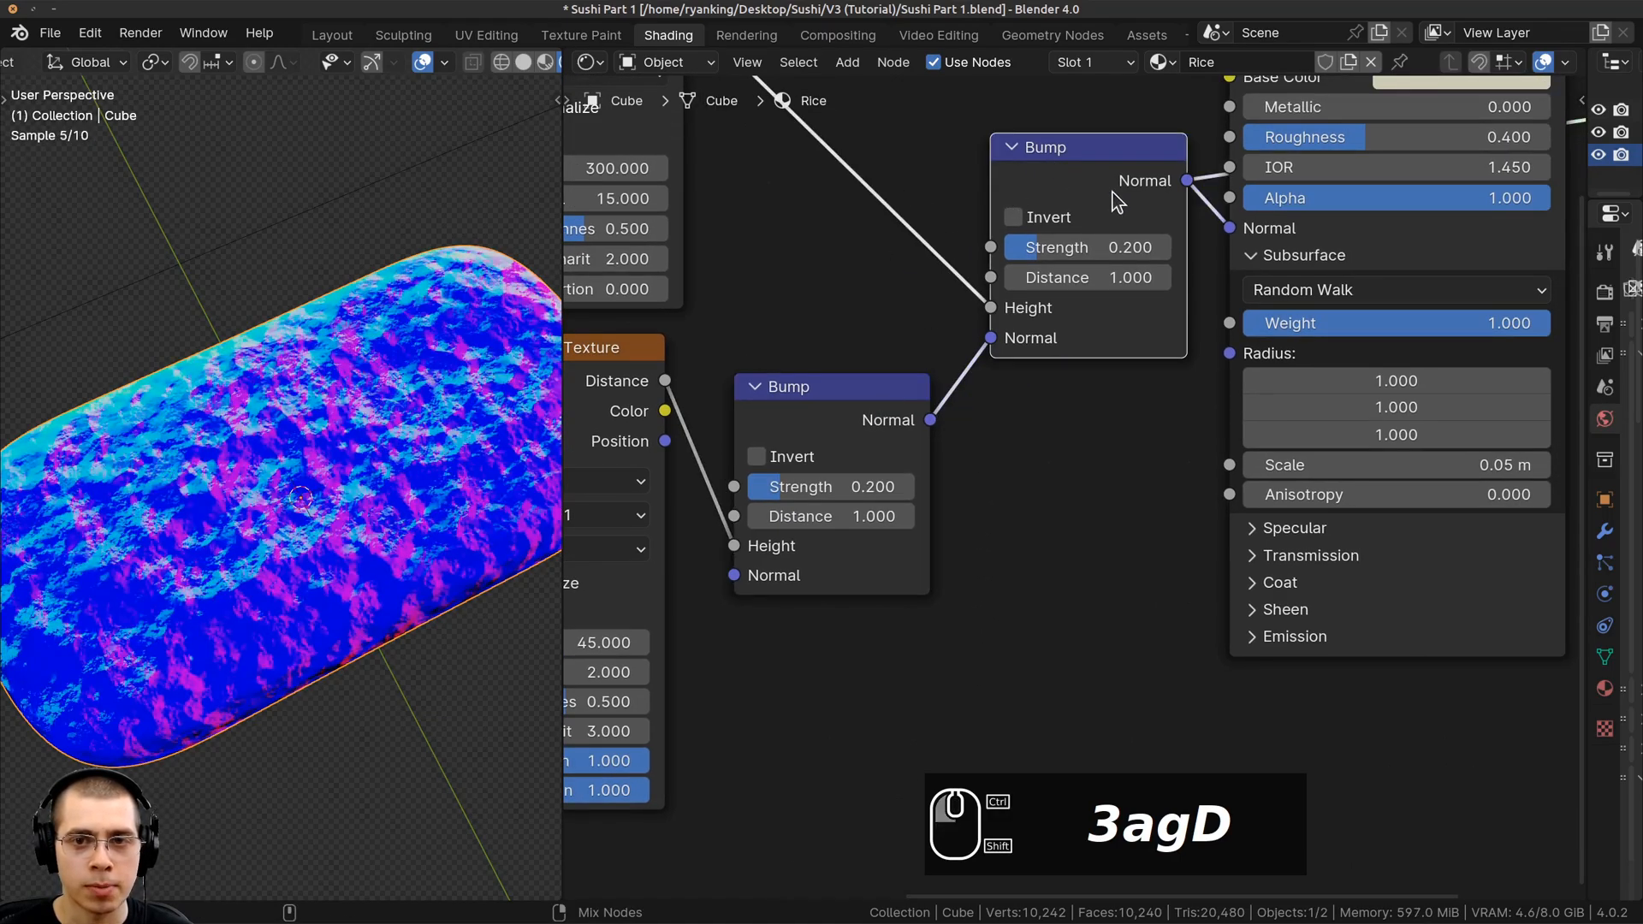
Route the Principled BSDF back to the Material Output and inspect the shaded rice surface up close
middle_click_drag(1115, 196, 829, 336)
left_click(1090, 178, "ctrl+shift")
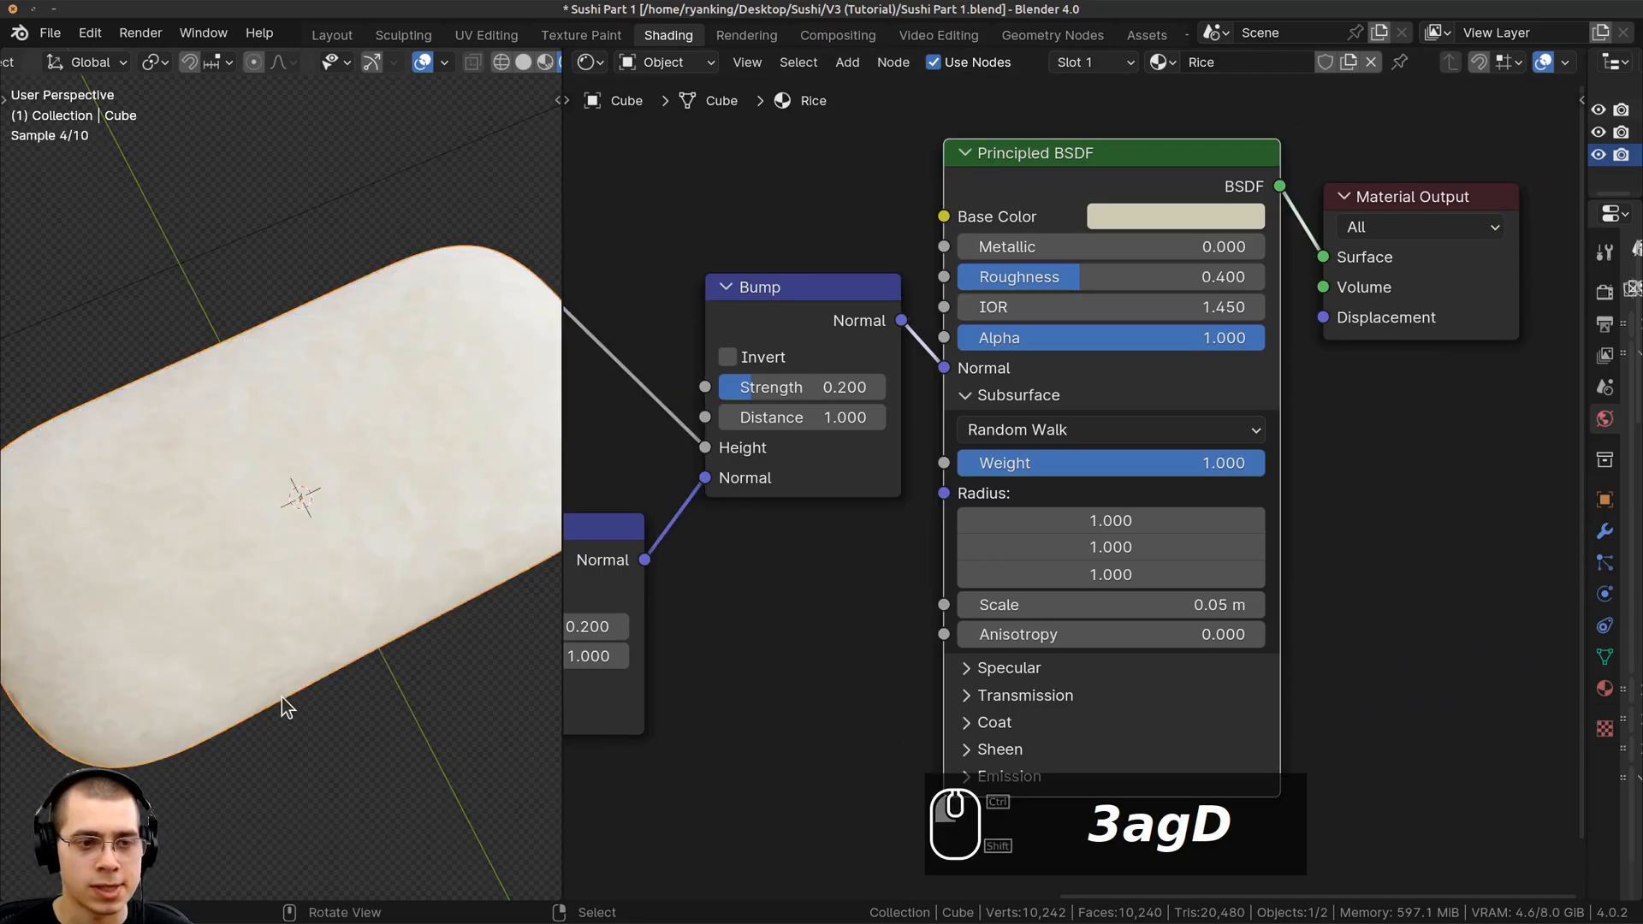
middle_click_drag(280, 696, 283, 537)
scroll(282, 537, "up", 1)
middle_click_drag(802, 551, 1026, 485)
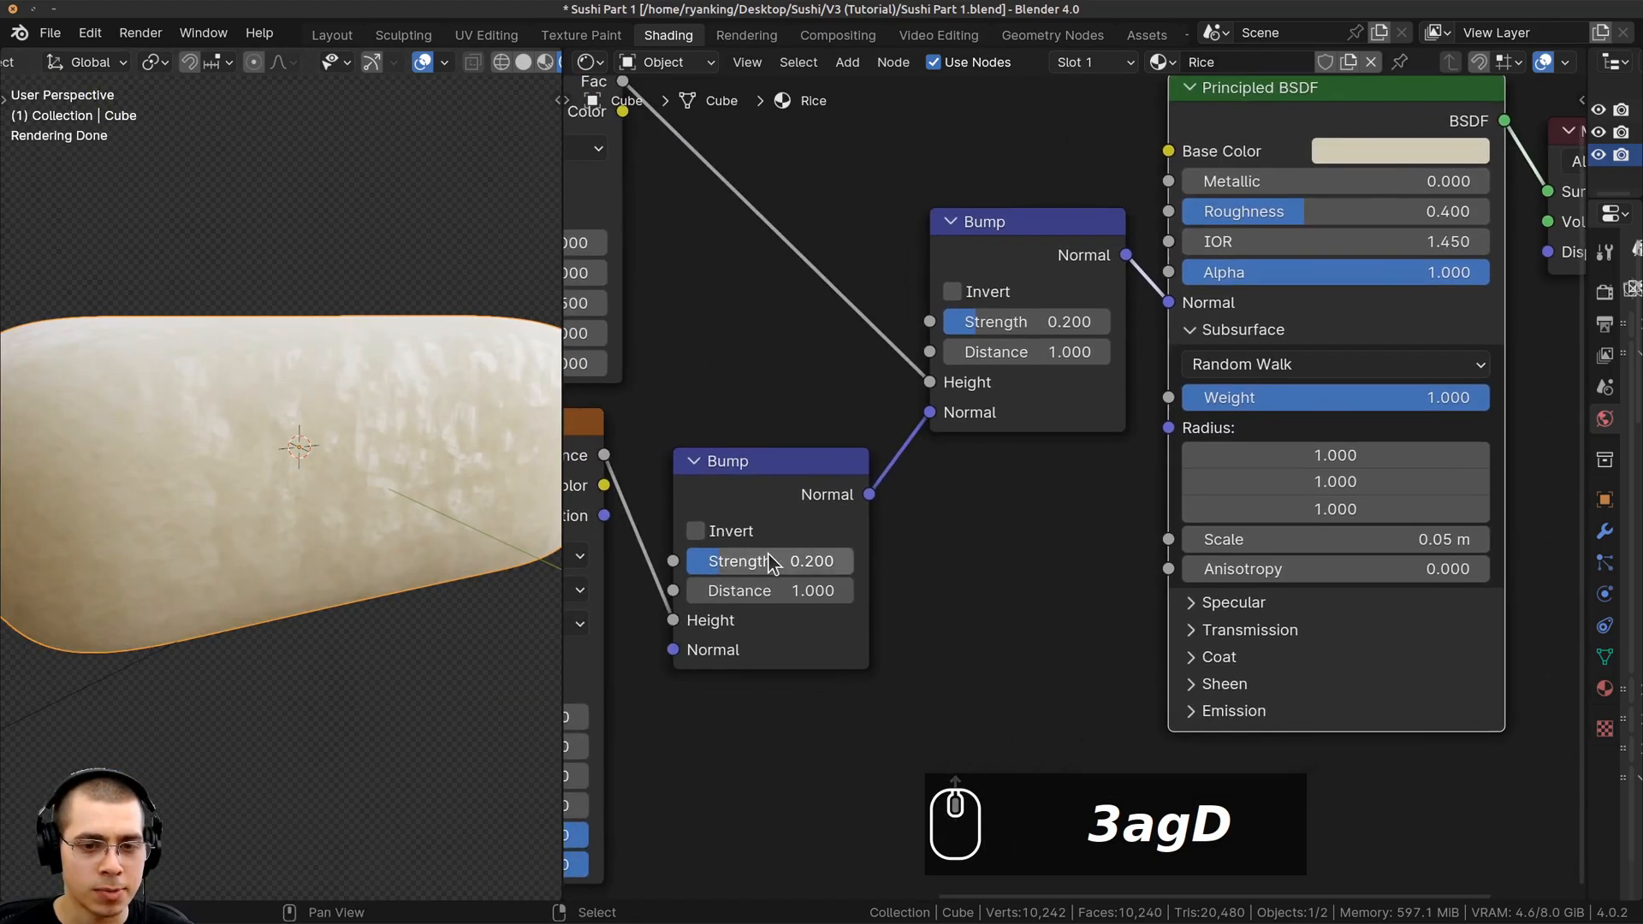
mouse_move(771, 562)
left_mouse_down()
mouse_move(859, 562)
mouse_move(771, 563)
left_mouse_up()
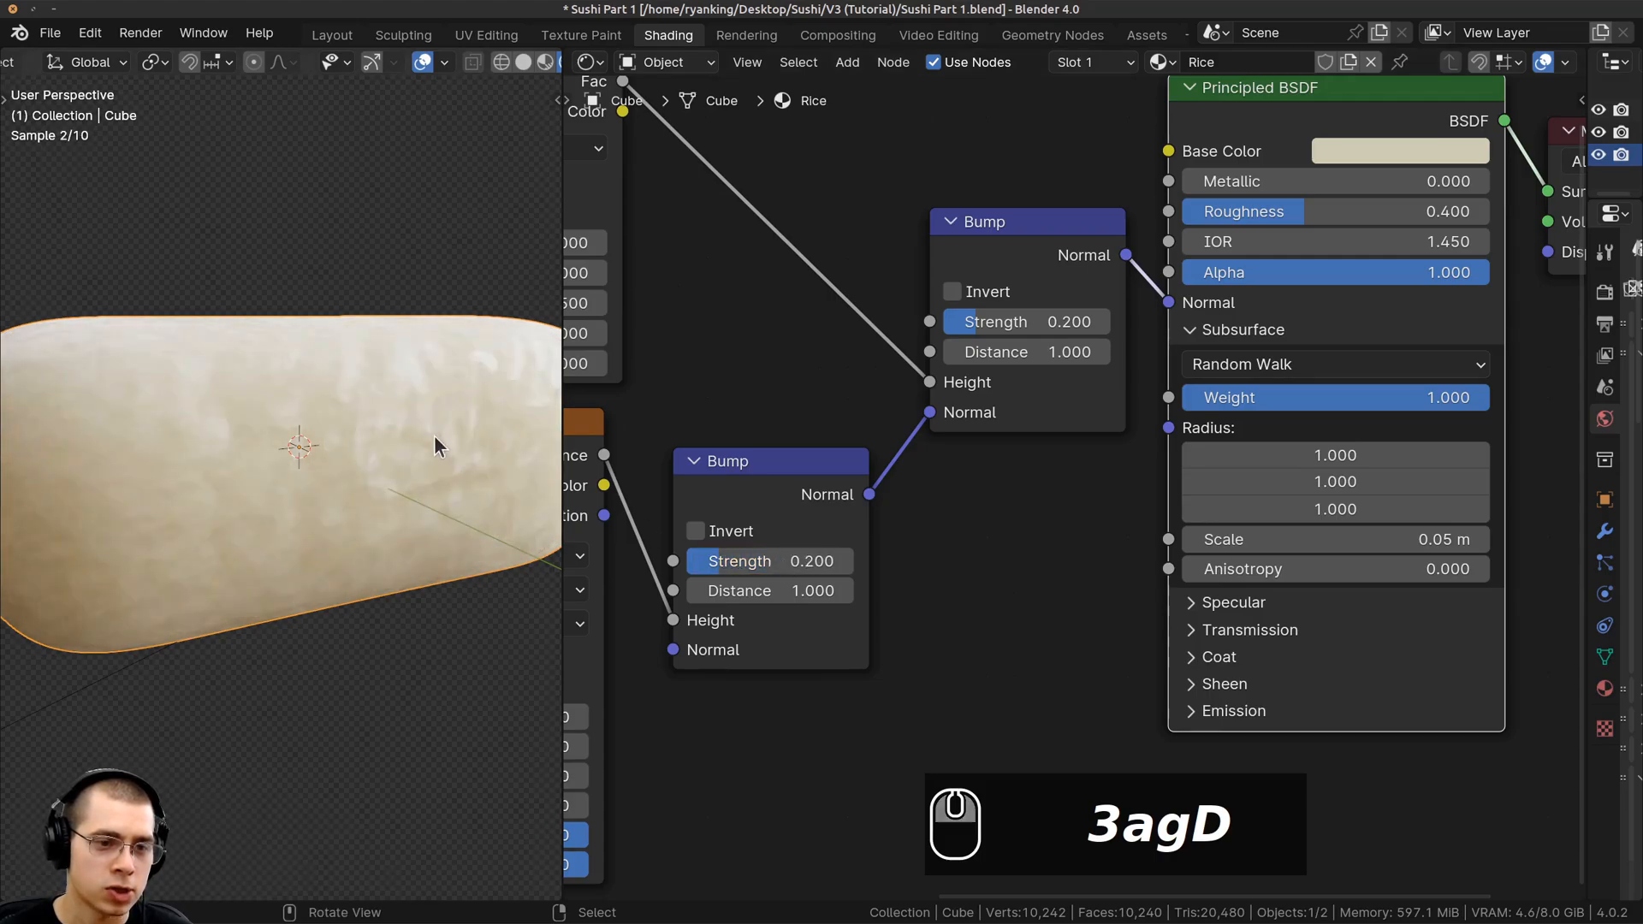
Deselect the rice object and examine its bumpy surface from several angles
middle_click_drag(714, 538, 783, 463)
left_click_drag(830, 437, 832, 428)
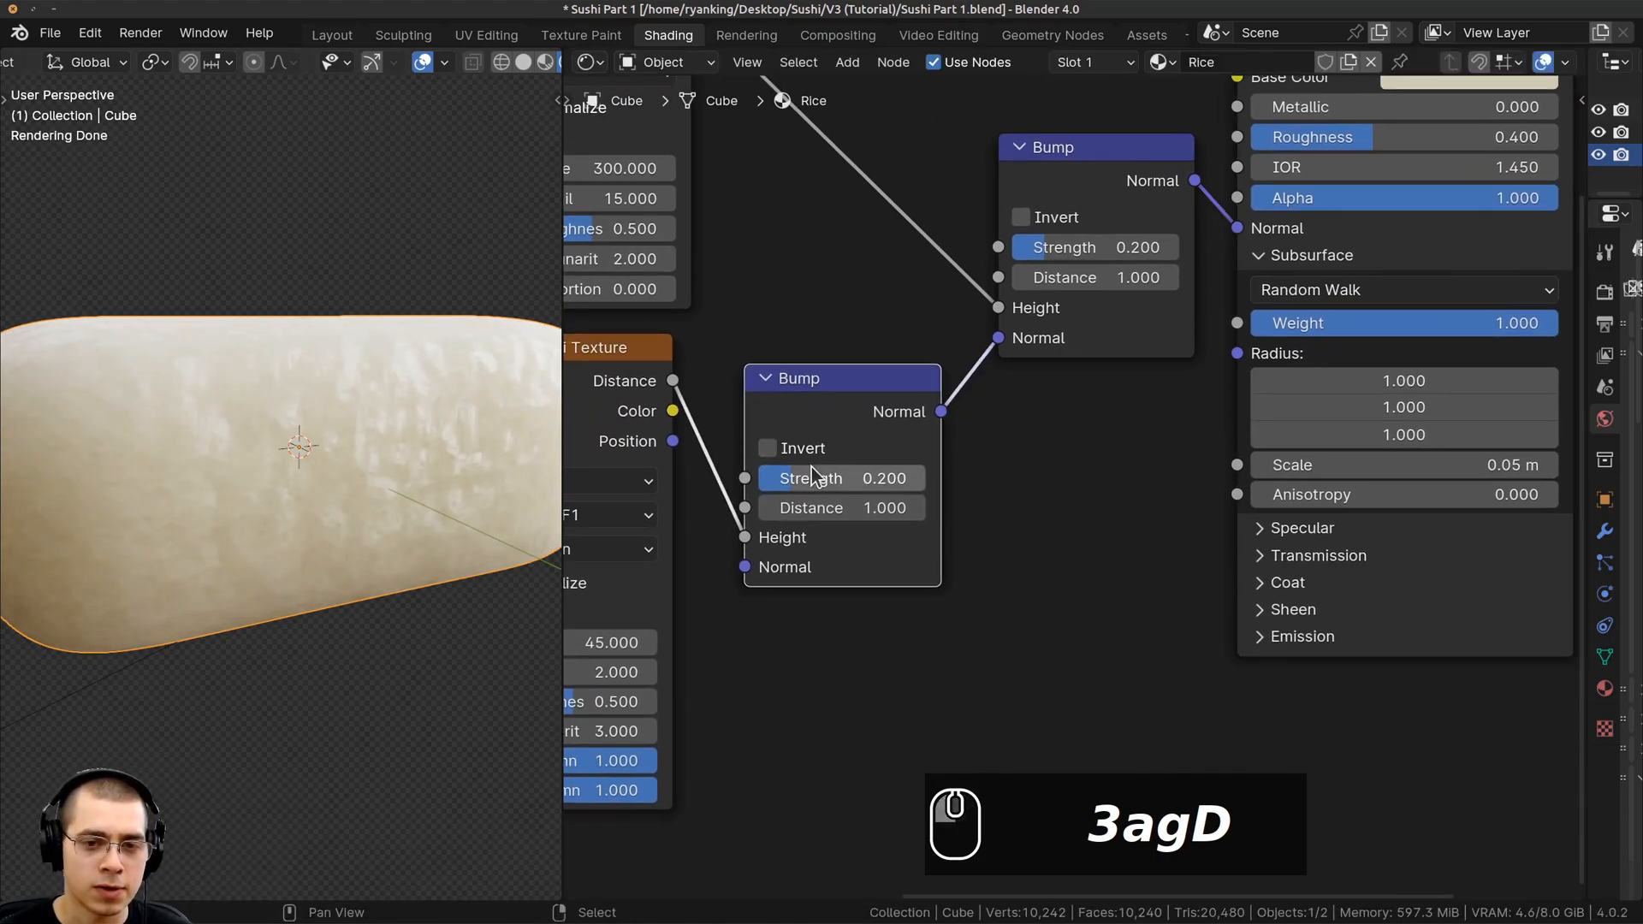
scroll(385, 522, "down", 3)
middle_click_drag(363, 531, 344, 659)
key("a")
middle_click_drag(340, 470, 301, 425)
scroll(249, 436, "up", 4)
scroll(1074, 496, "down", 3)
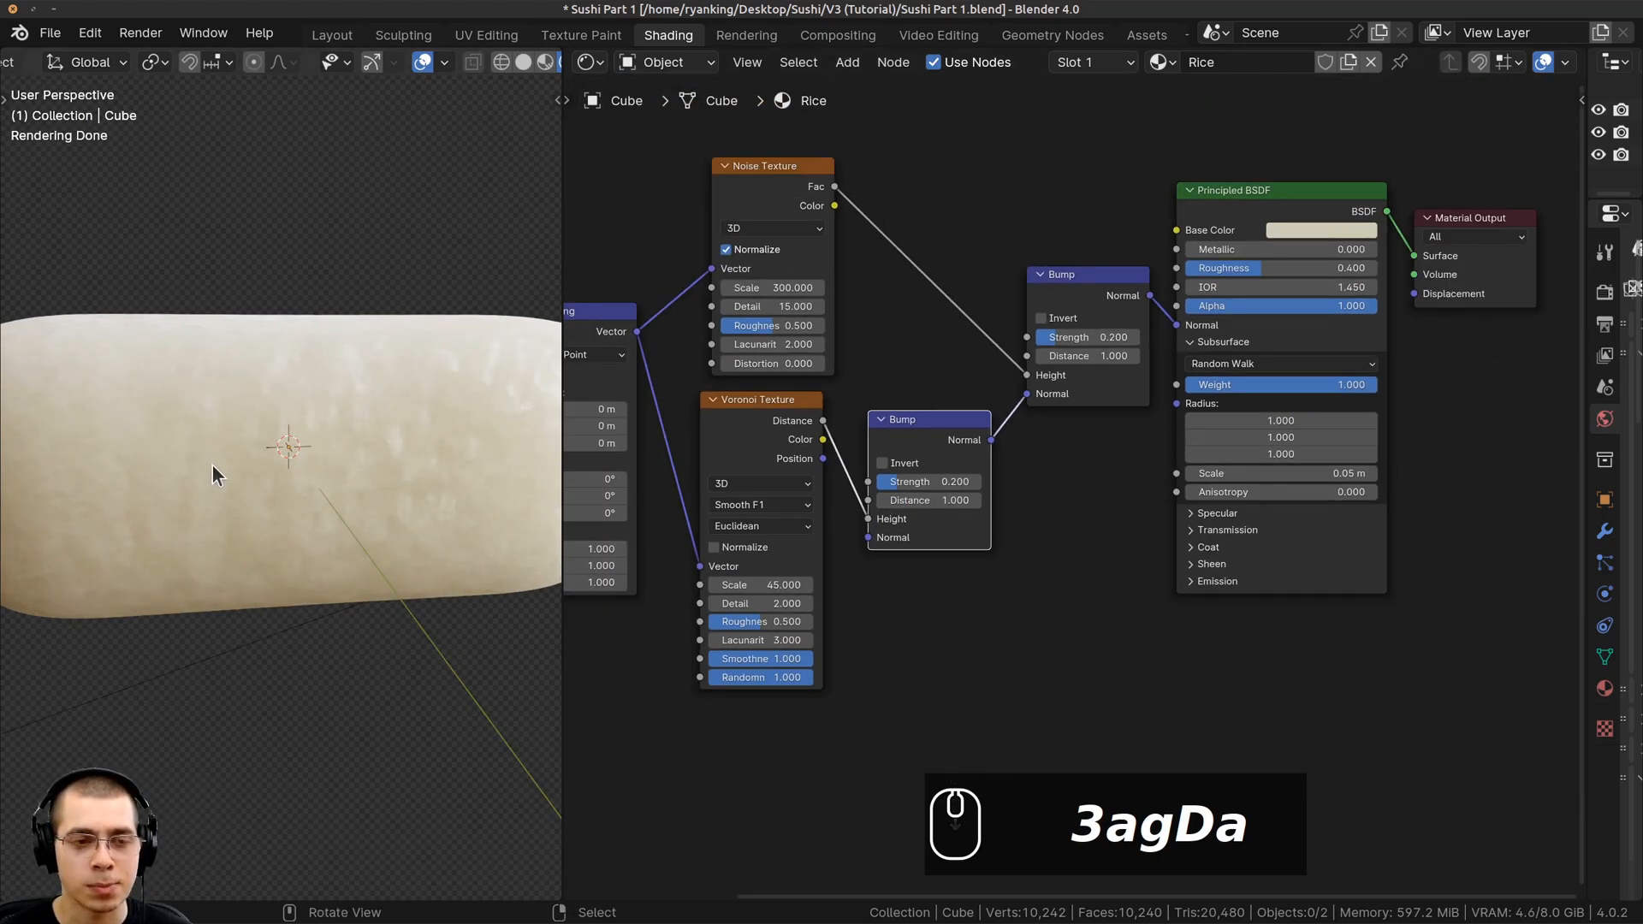
middle_click_drag(213, 464, 330, 345)
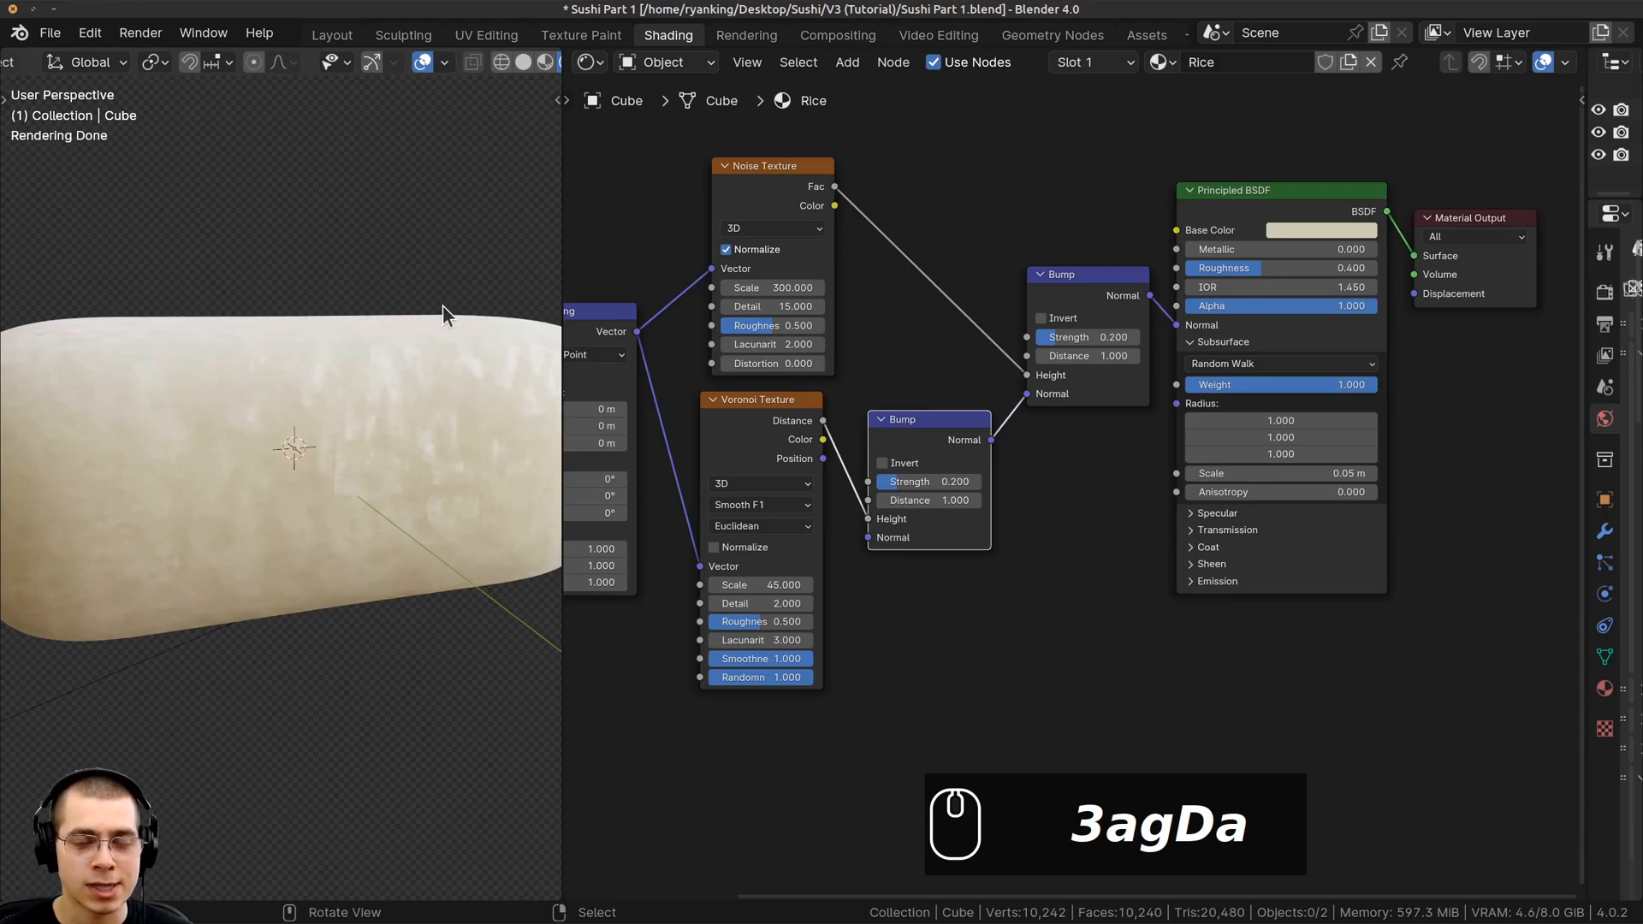
scroll(1075, 479, "down", 1)
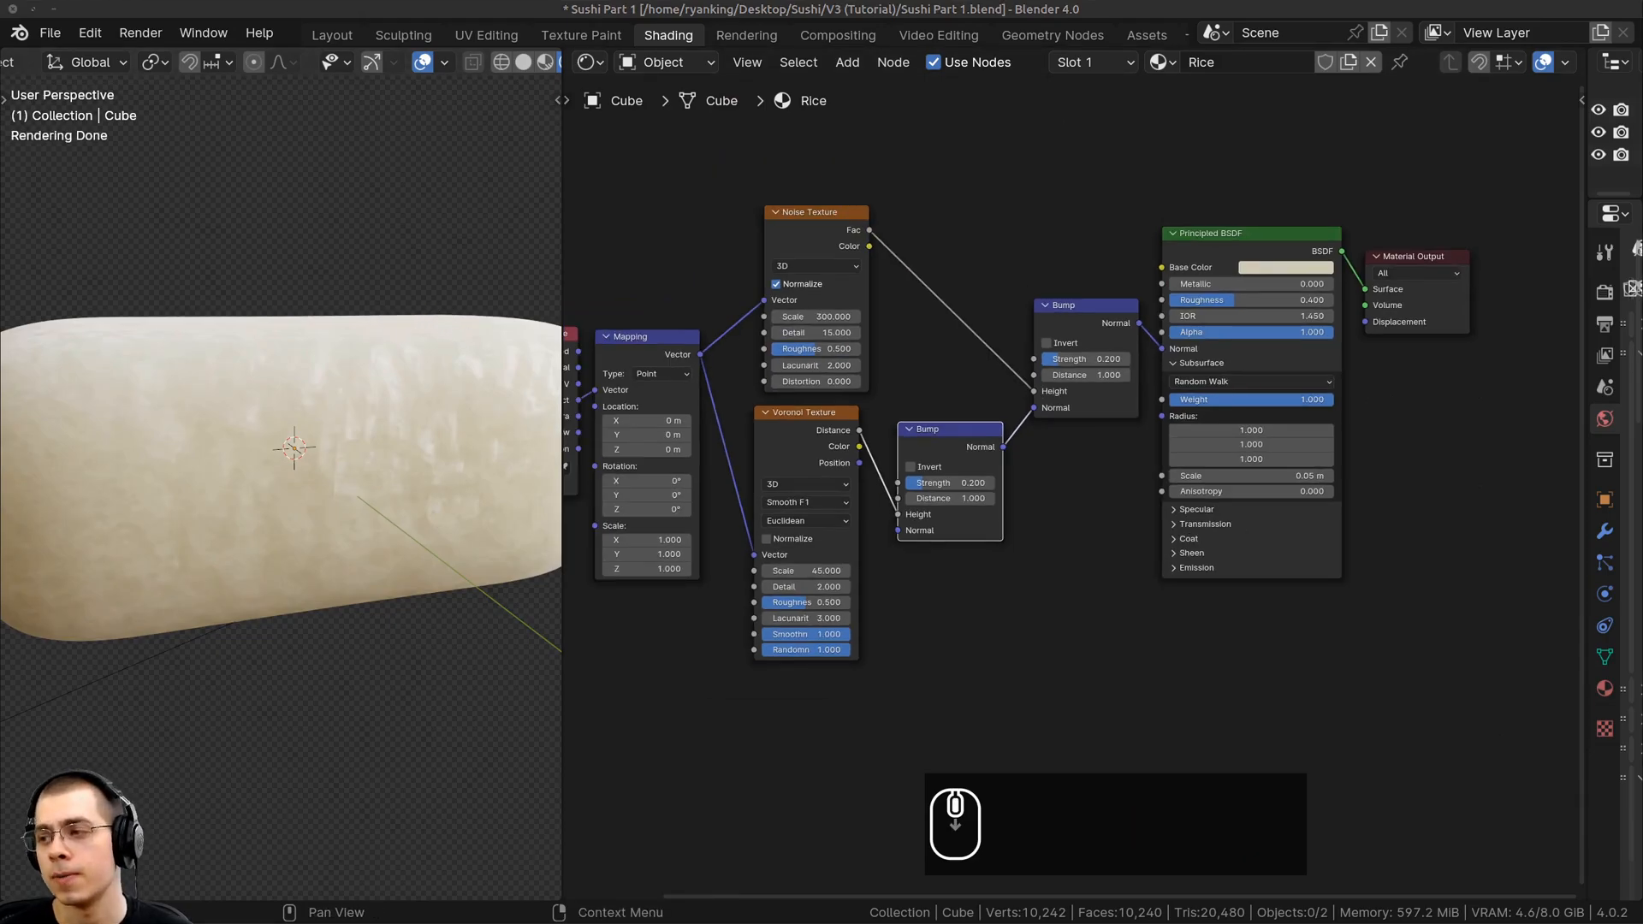
Add a Displacement node fed by the Voronoi Texture's Distance into its Height, placed beneath the Principled BSDF
middle_click_drag(795, 428, 773, 400)
left_click(770, 399)
scroll(801, 406, "up", 1)
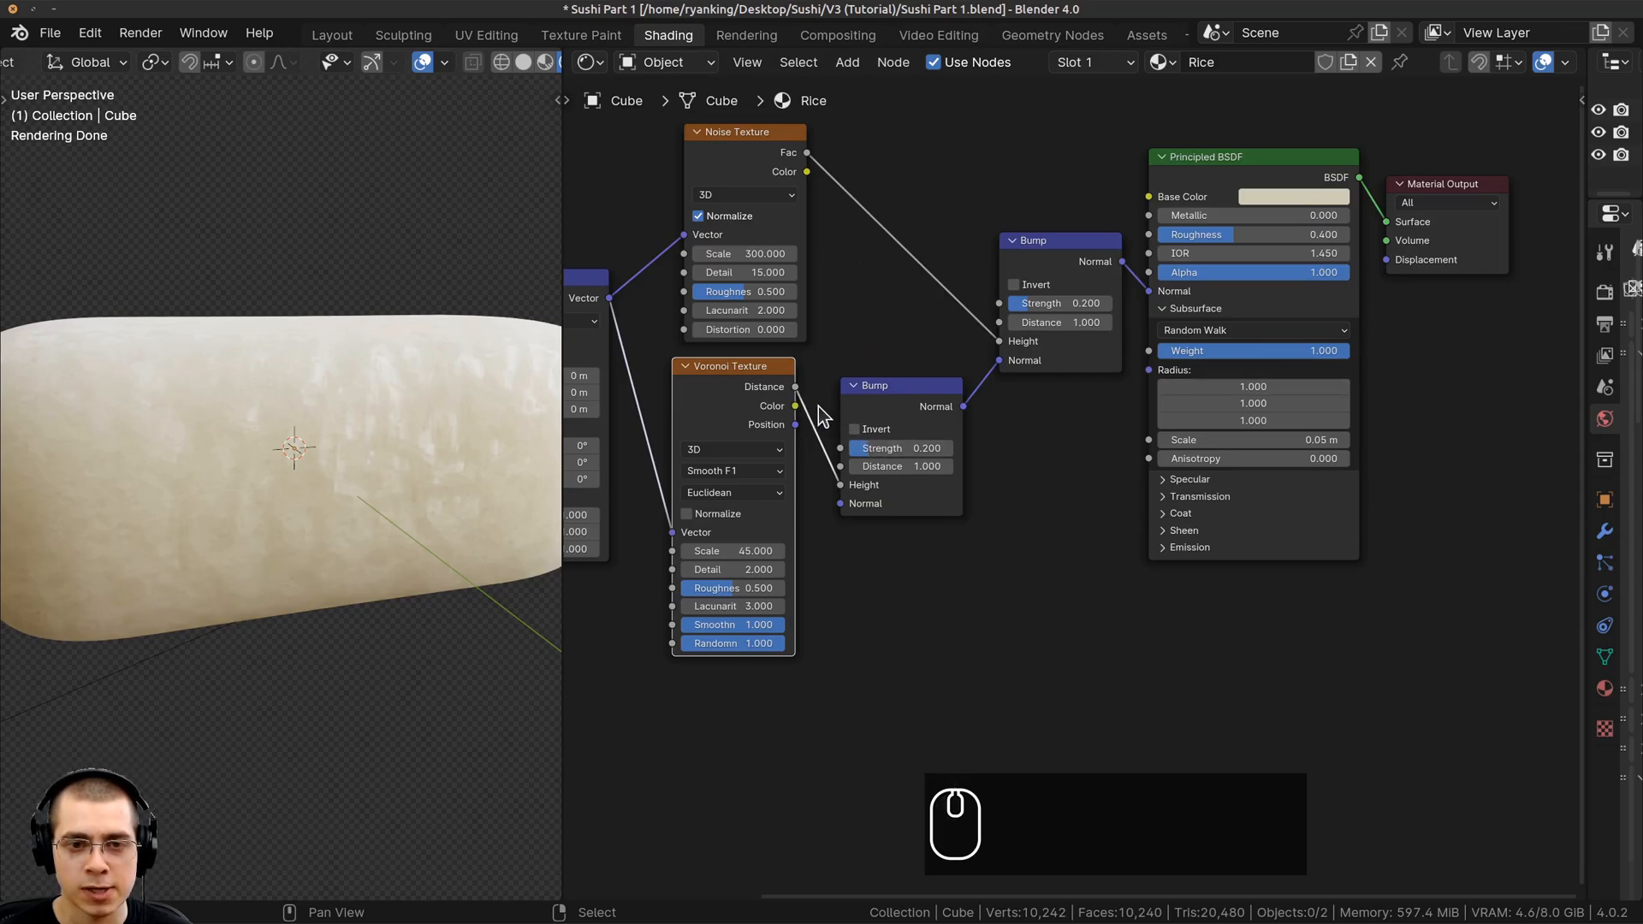
left_click_drag(794, 388, 1237, 612)
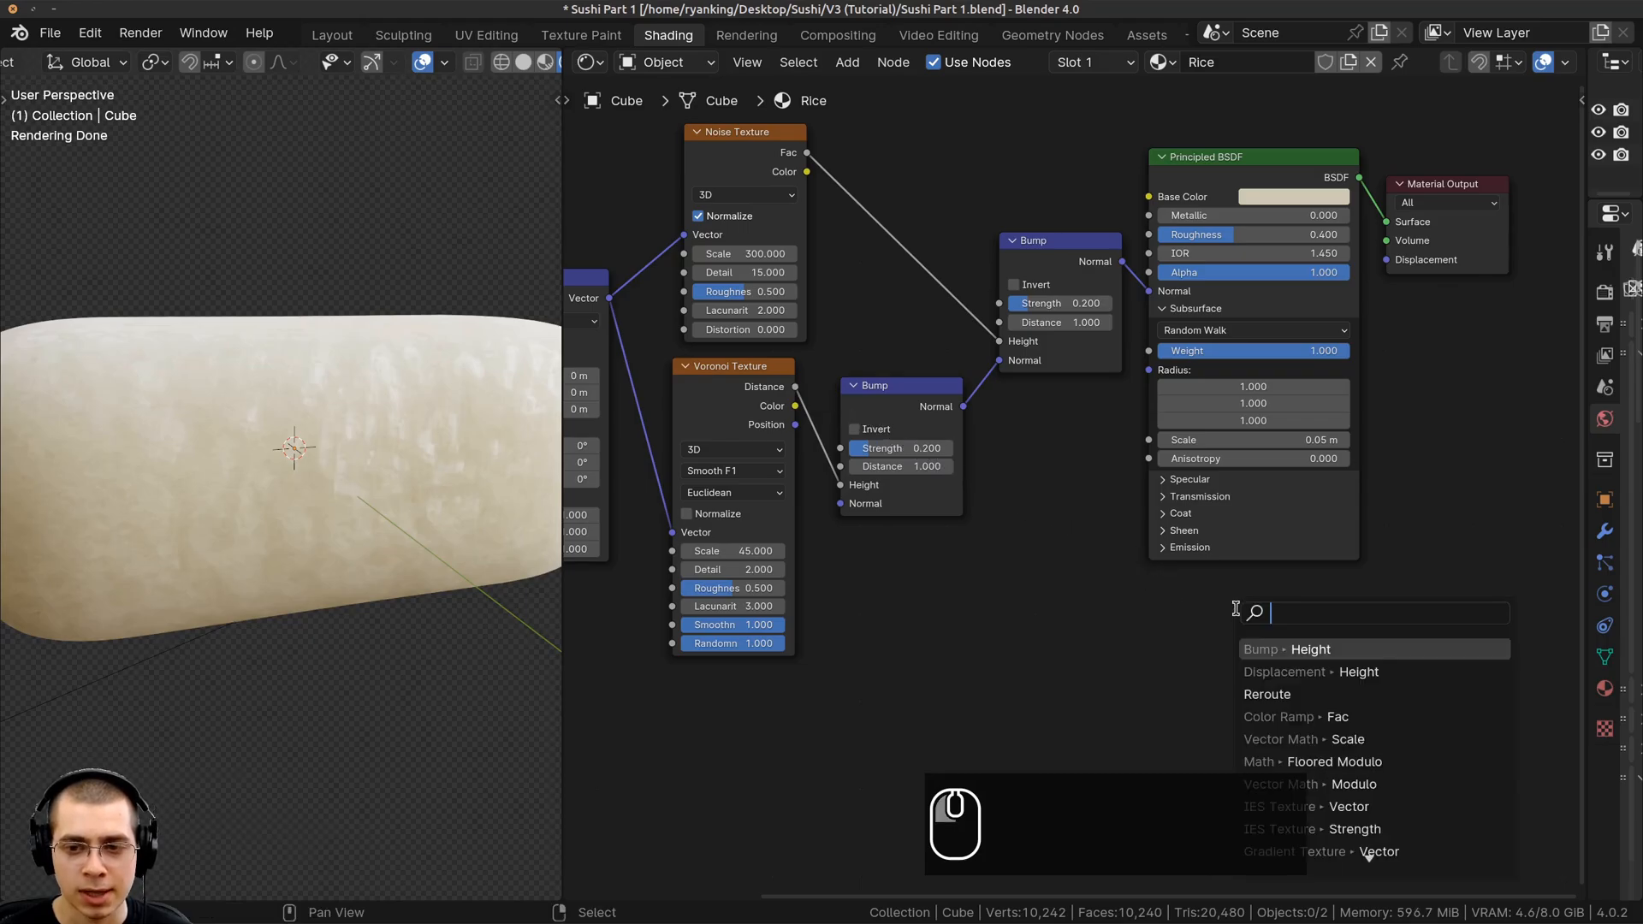
type("dis")
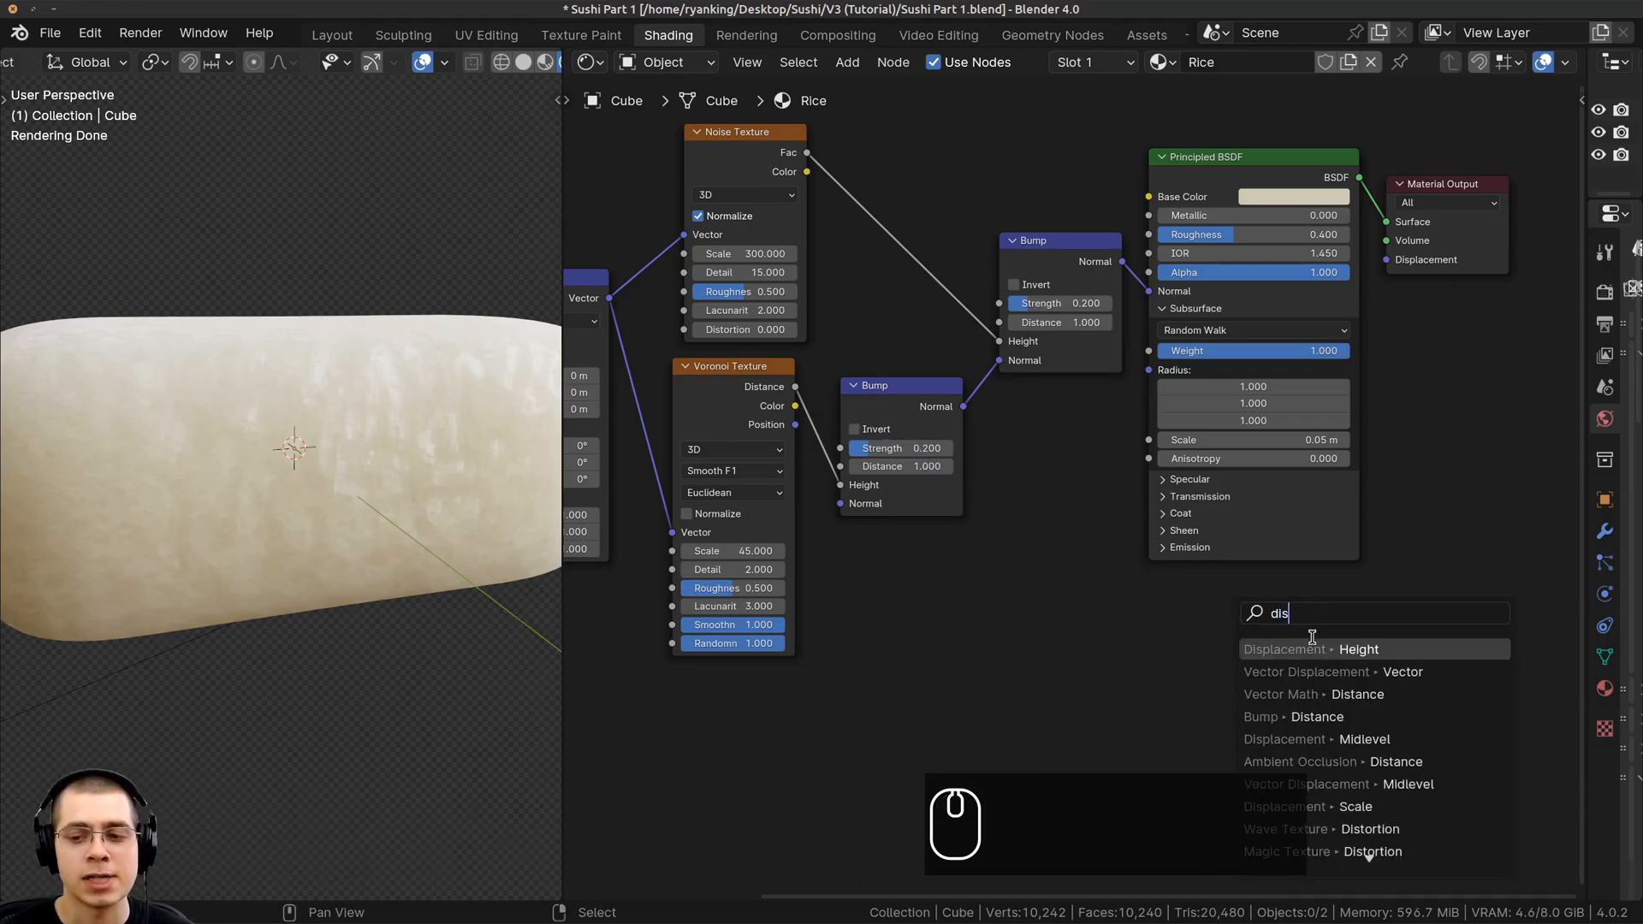
left_click(1320, 649)
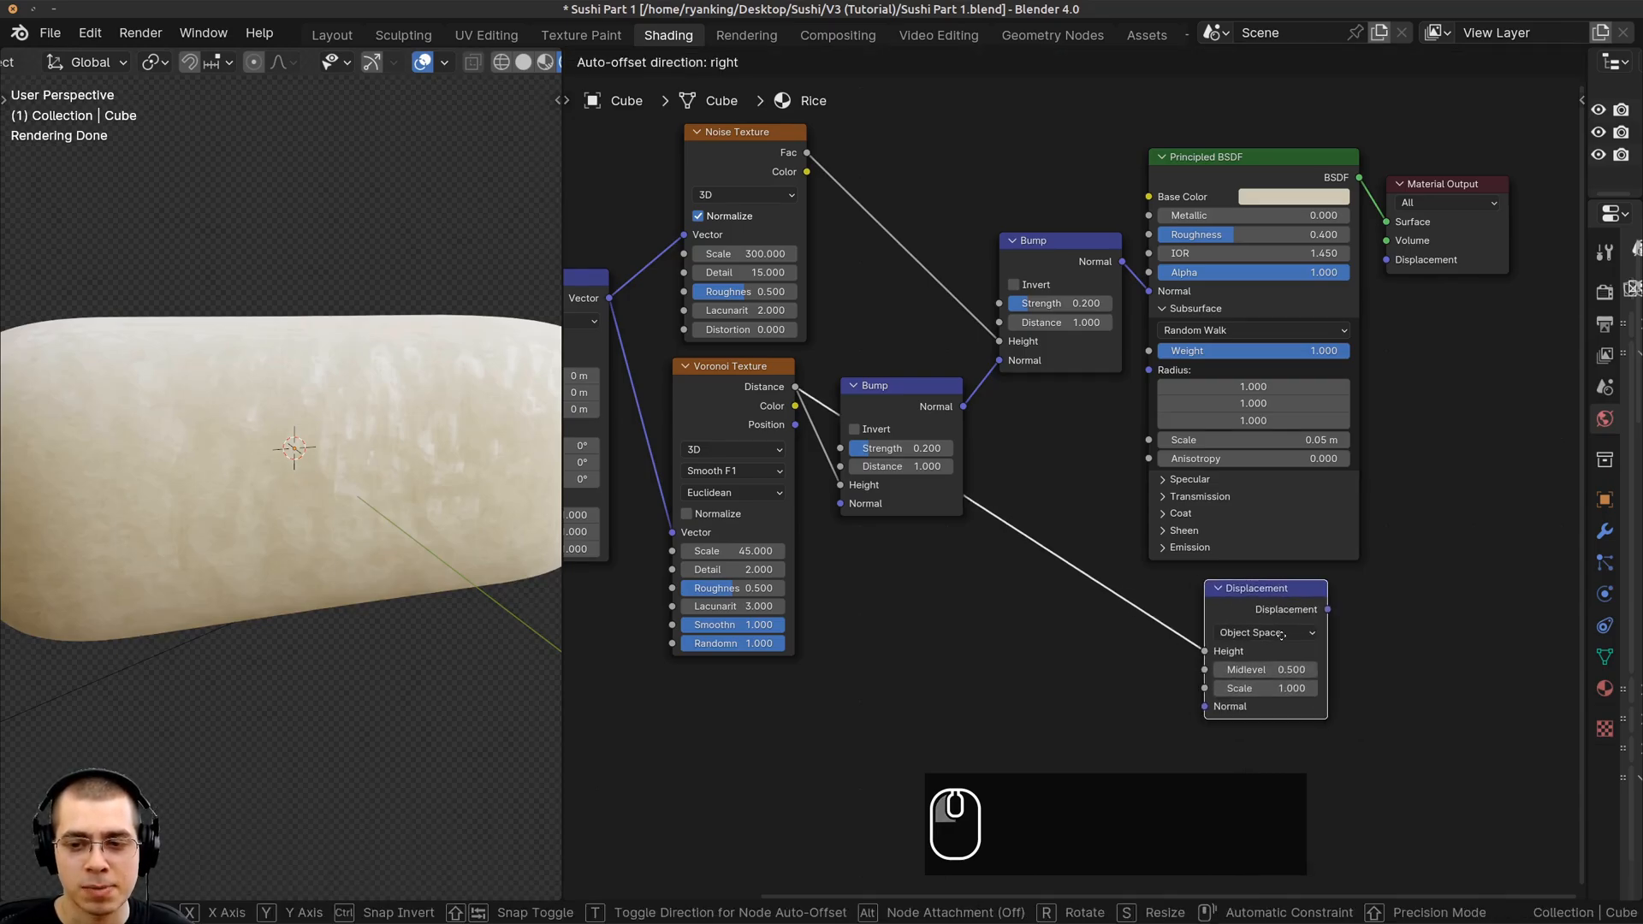
left_click(1286, 634)
Connect the Displacement node's output to the Material Output's Displacement input and inspect the effect on the rice
middle_click_drag(1018, 571, 1012, 546)
scroll(1013, 546, "up", 2)
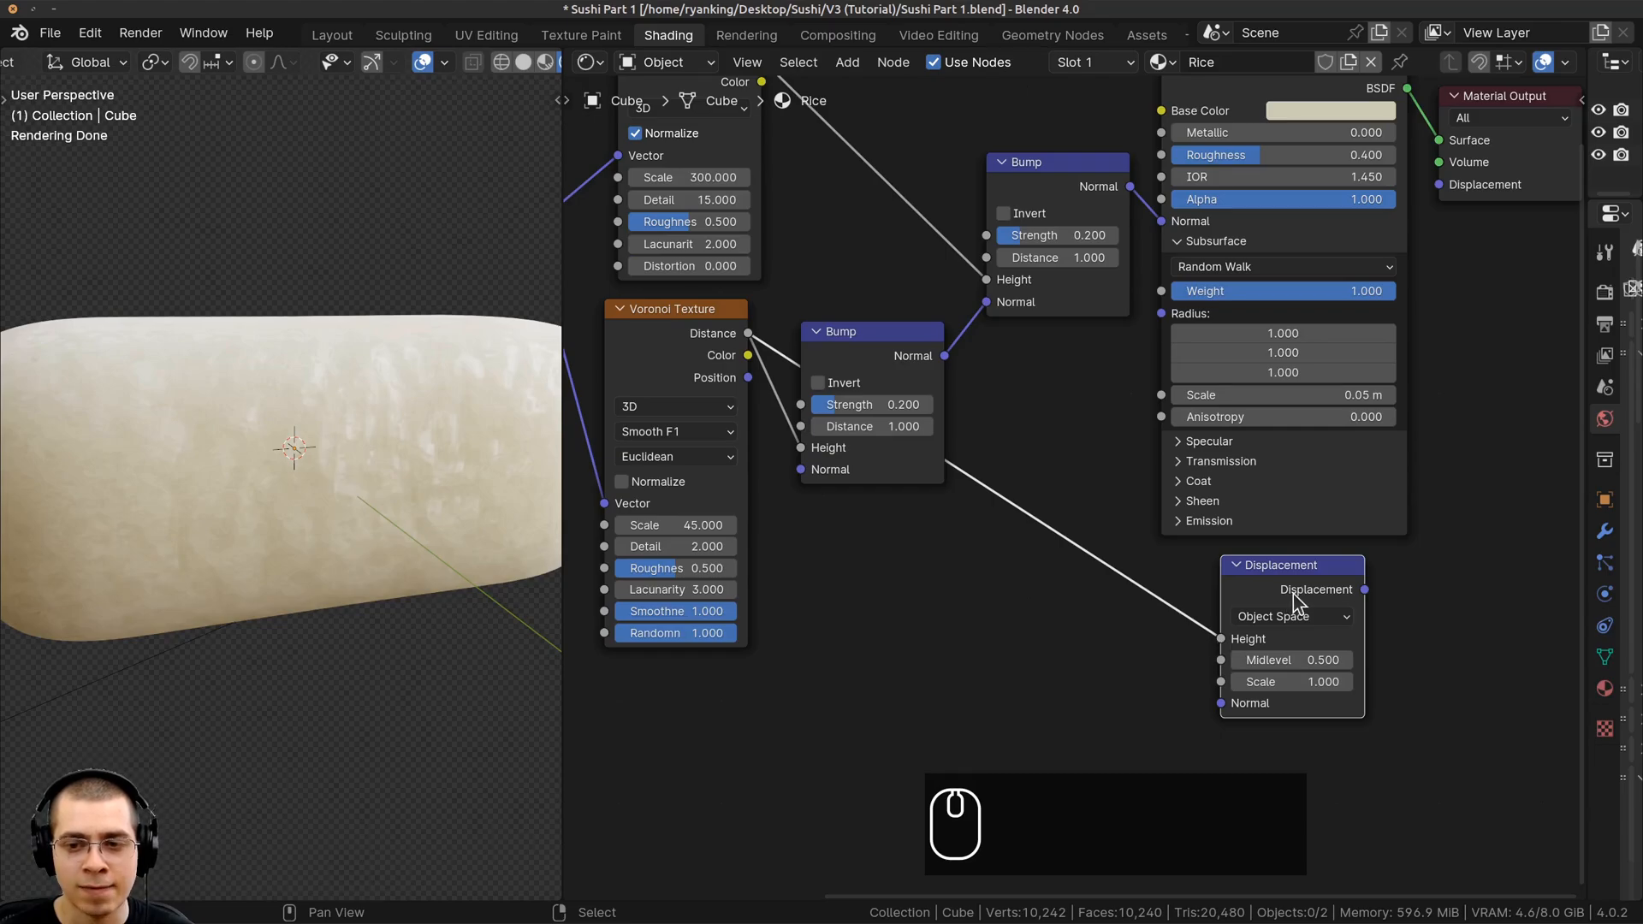
scroll(1292, 594, "down", 3)
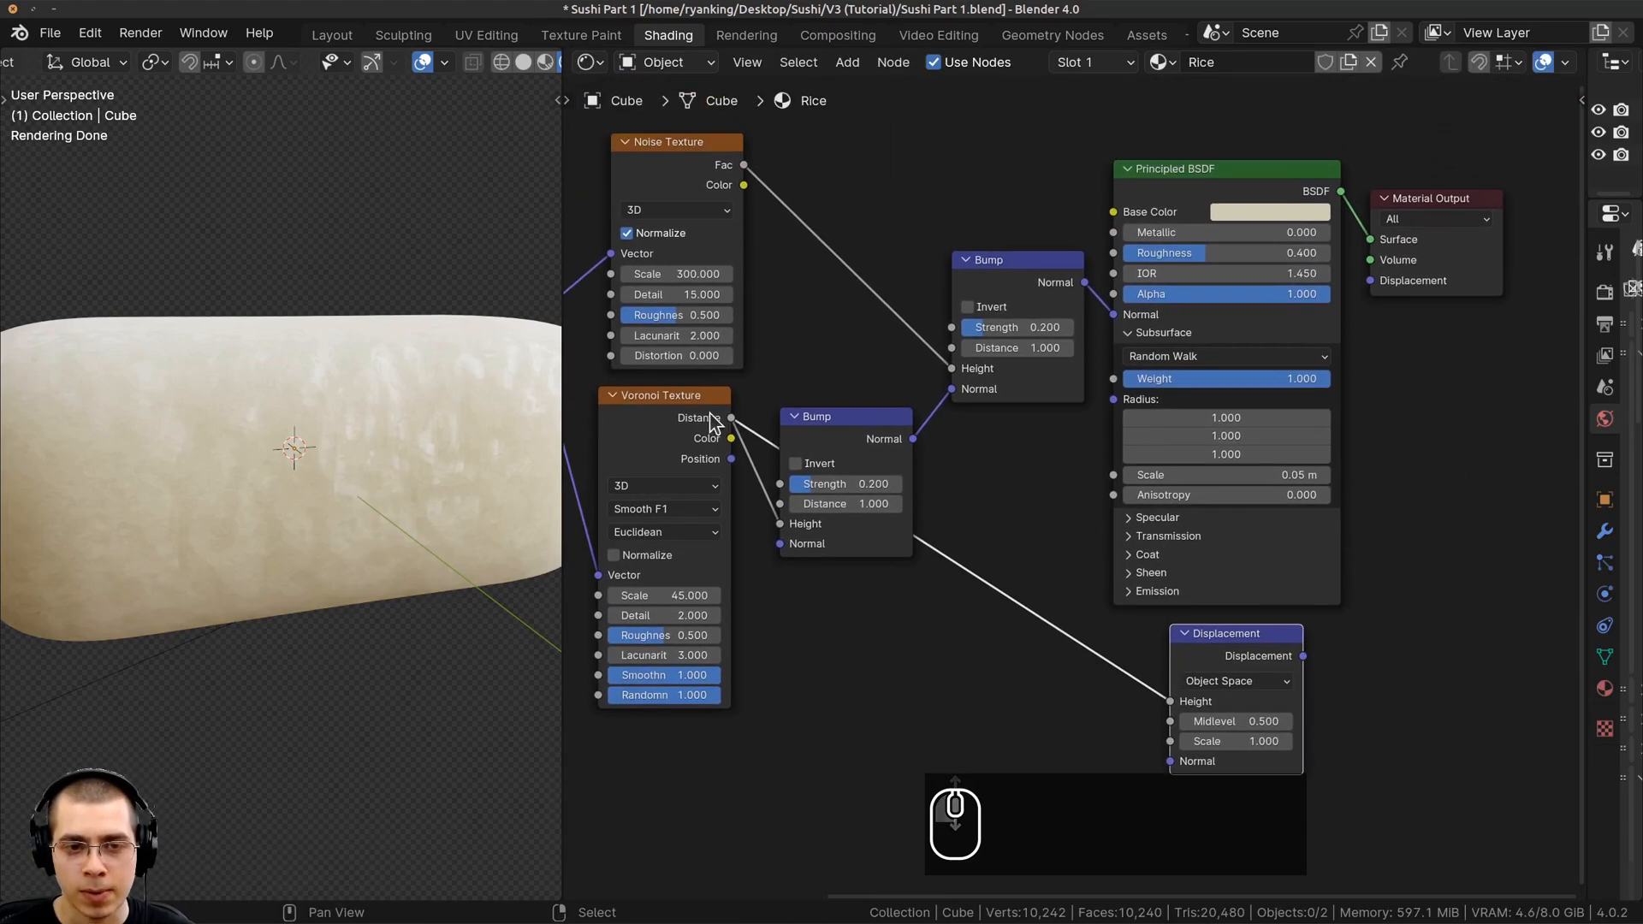
left_click(709, 423)
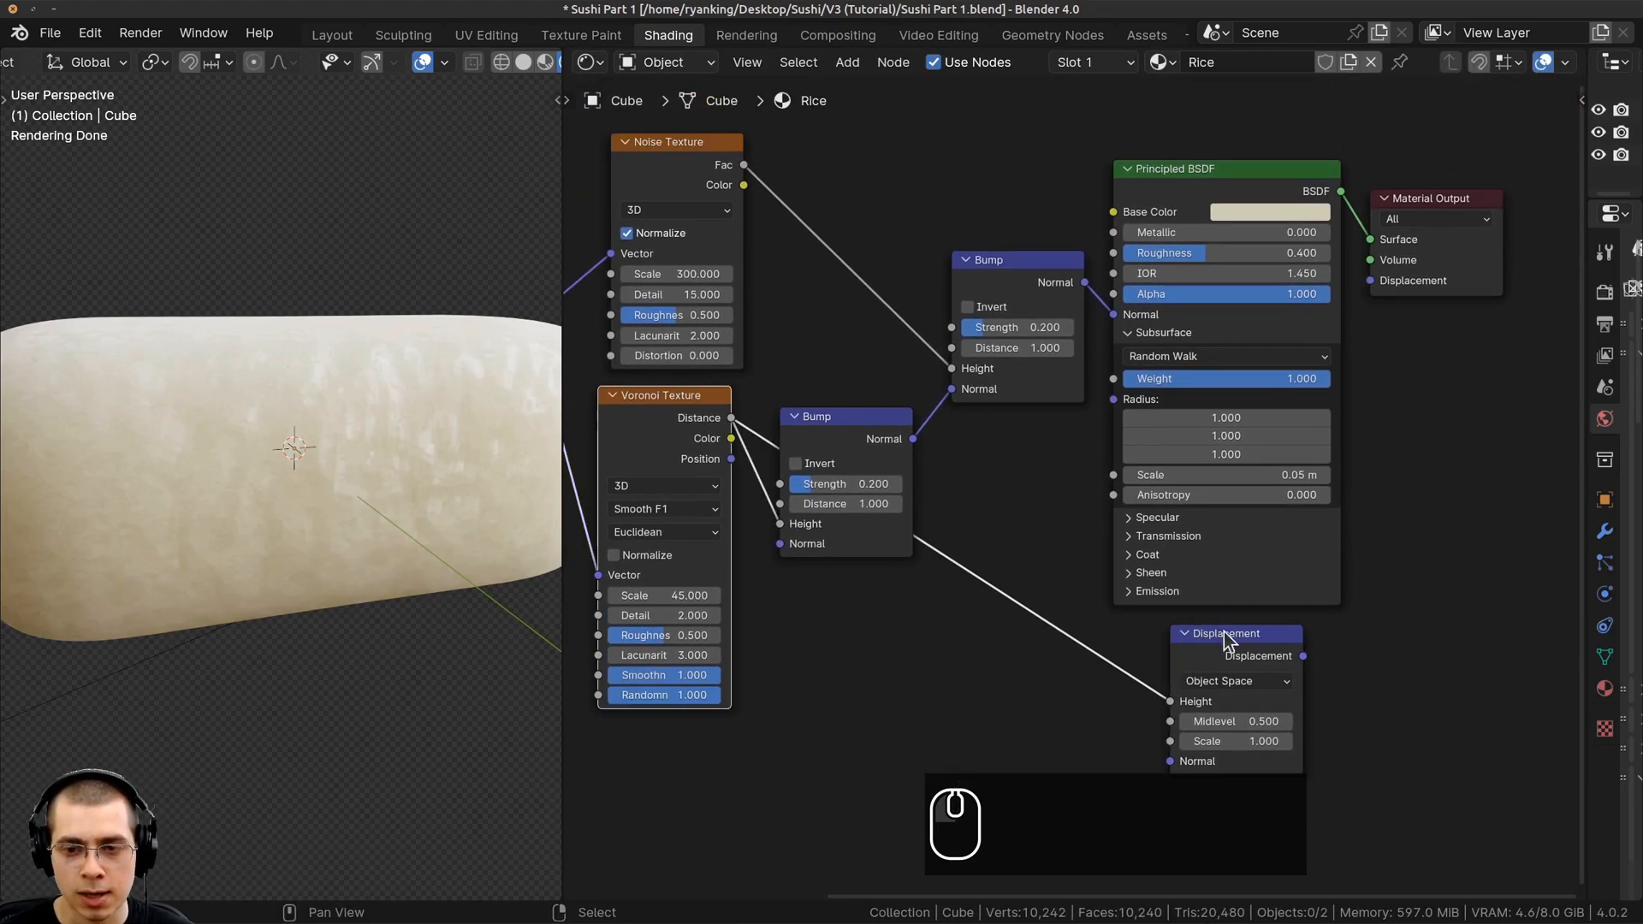
left_click_drag(1223, 635, 1369, 284)
left_click_drag(1369, 283, 1370, 282)
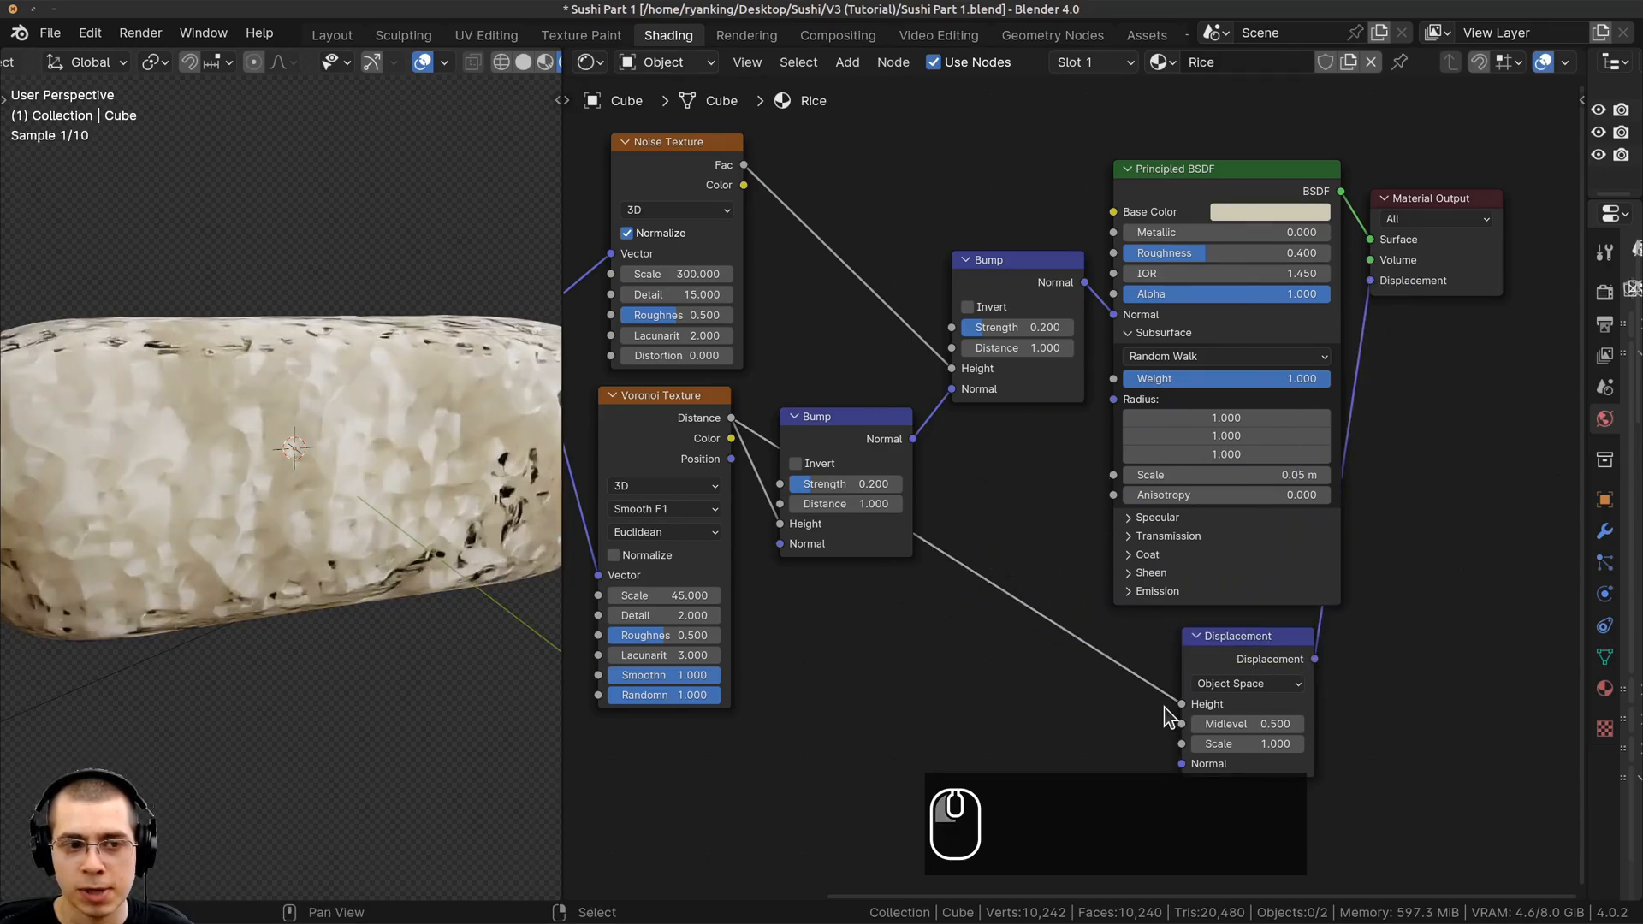
middle_click_drag(385, 479, 335, 388)
middle_click_drag(389, 526, 313, 336)
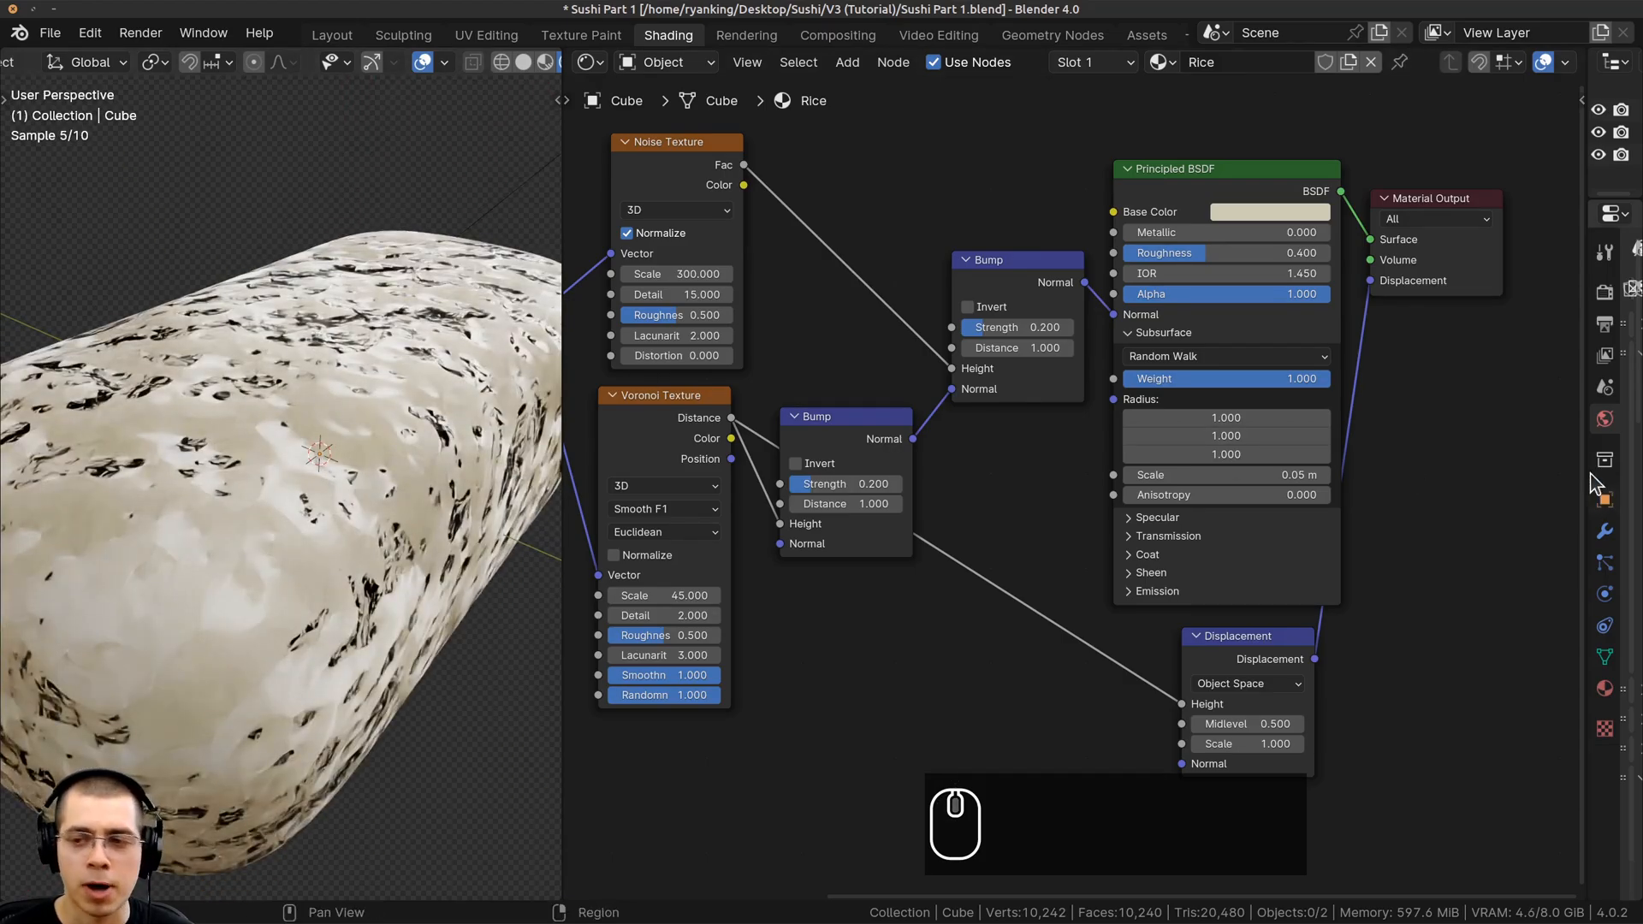
Set the Rice material's surface displacement method to Displacement and Bump and view the whole displaced shape
left_click_drag(1585, 402, 1309, 403)
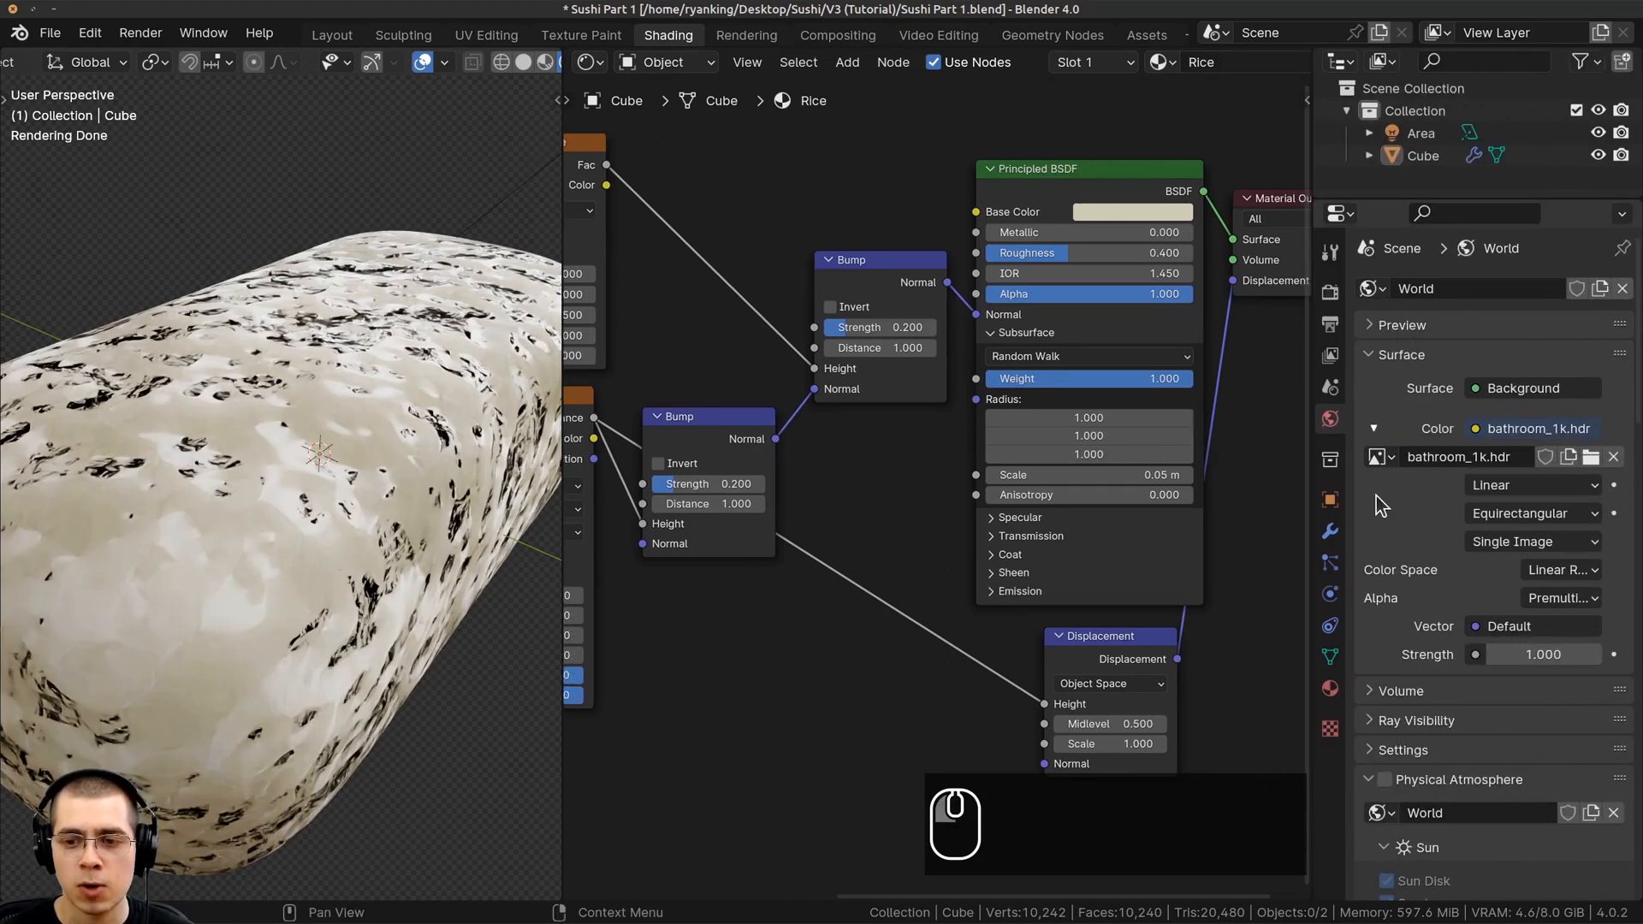
left_click(1330, 690)
scroll(1475, 454, "down", 10)
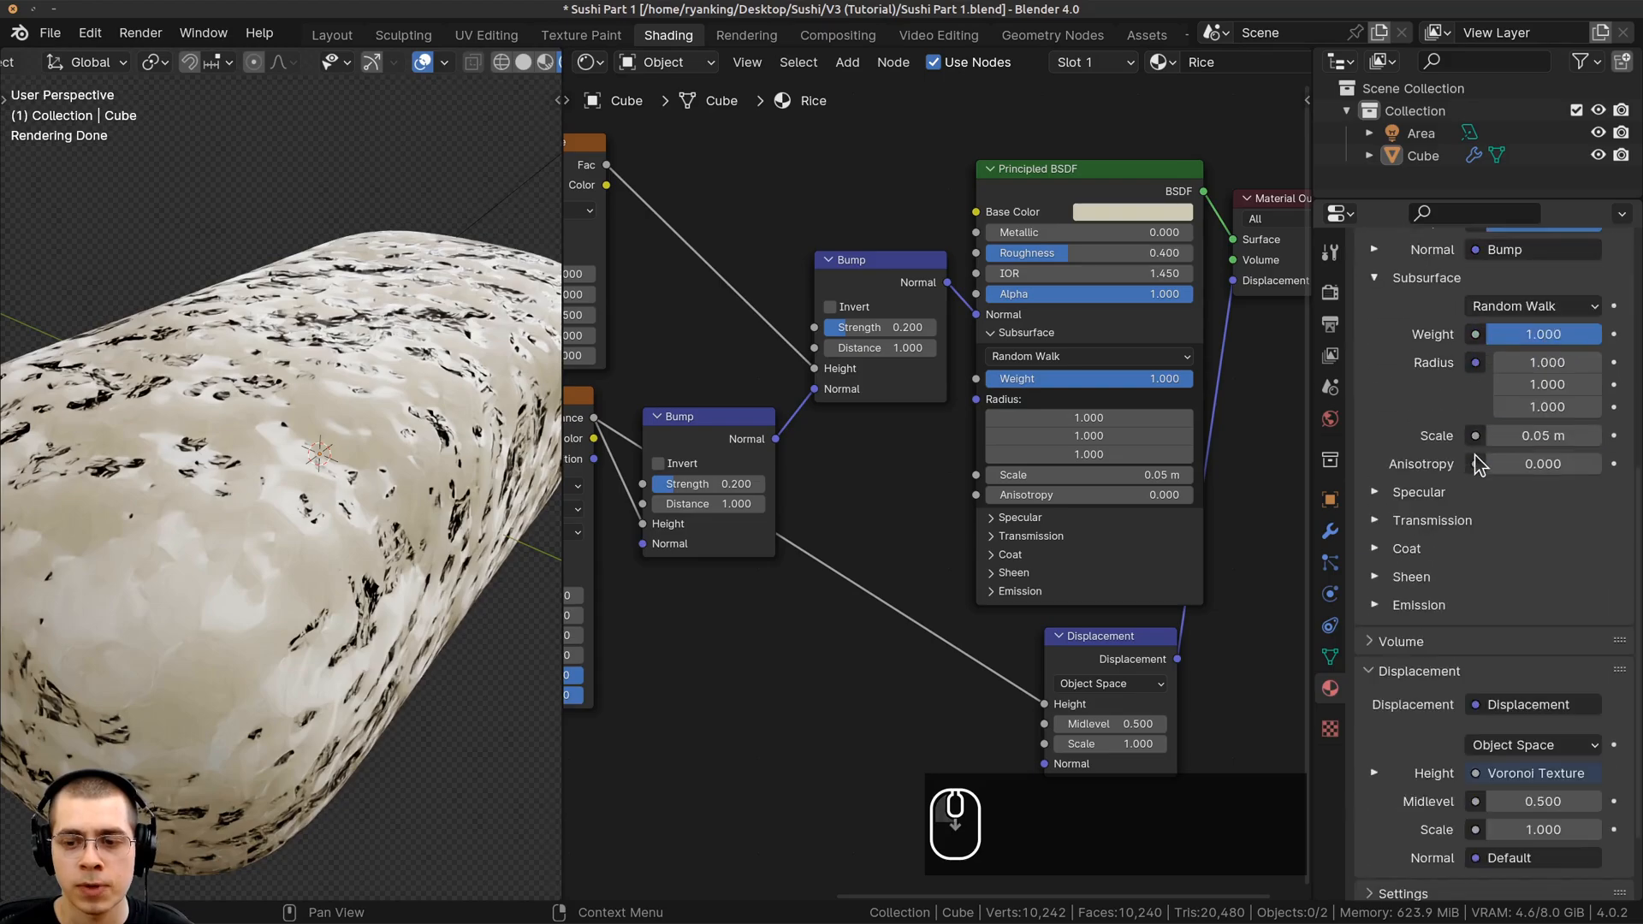
left_click(1374, 797)
scroll(1381, 549, "down", 6)
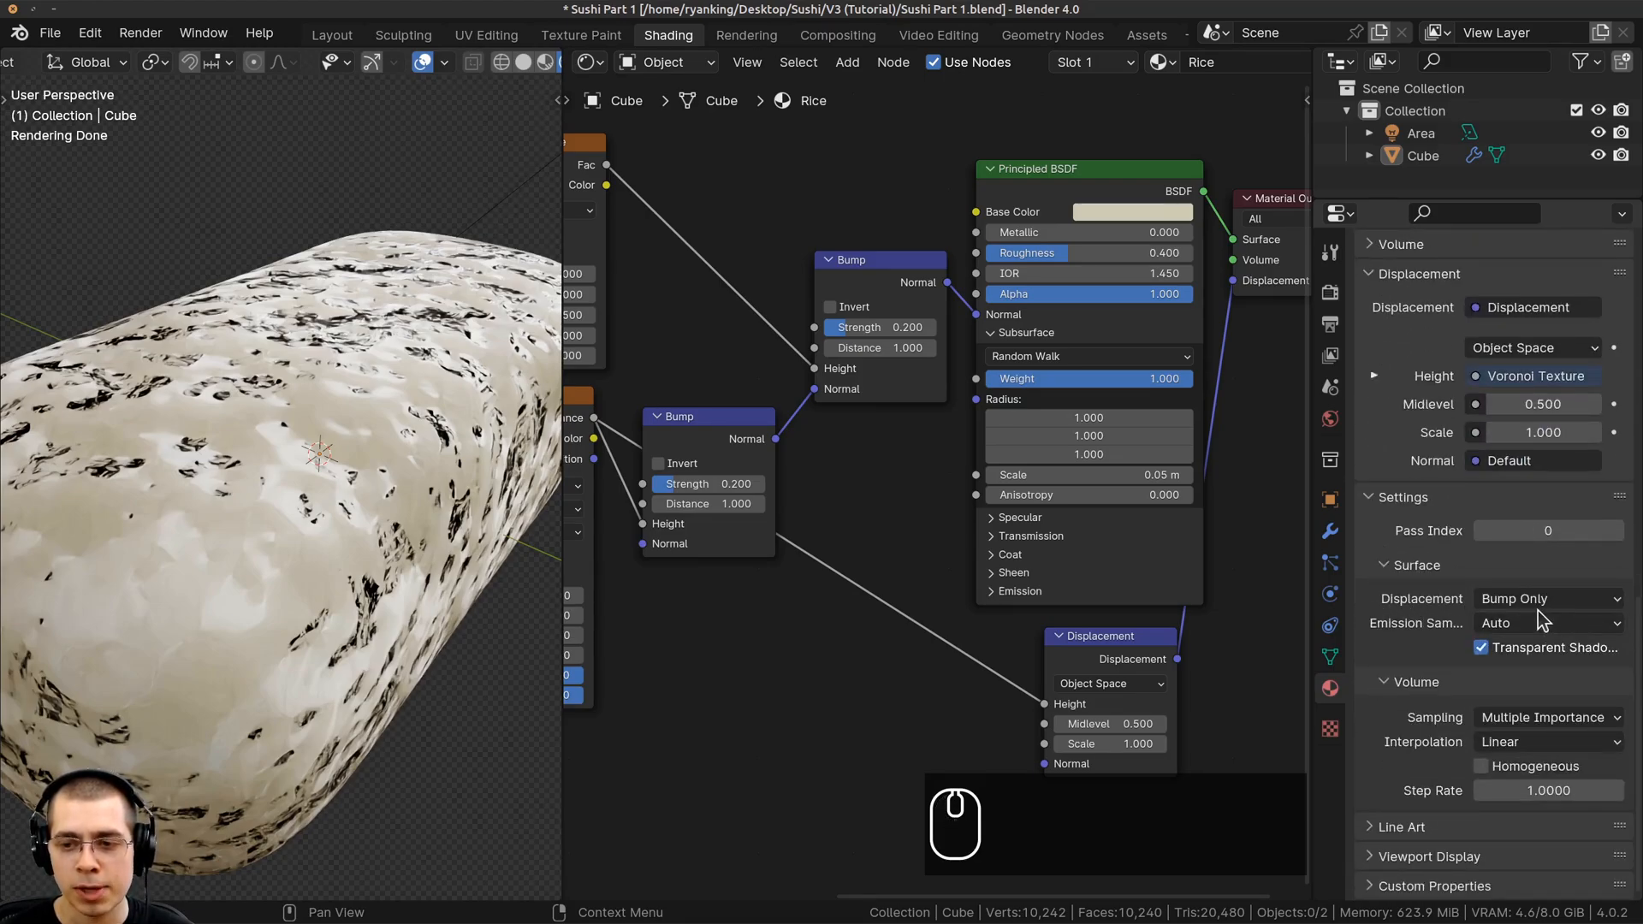
left_click(1521, 600)
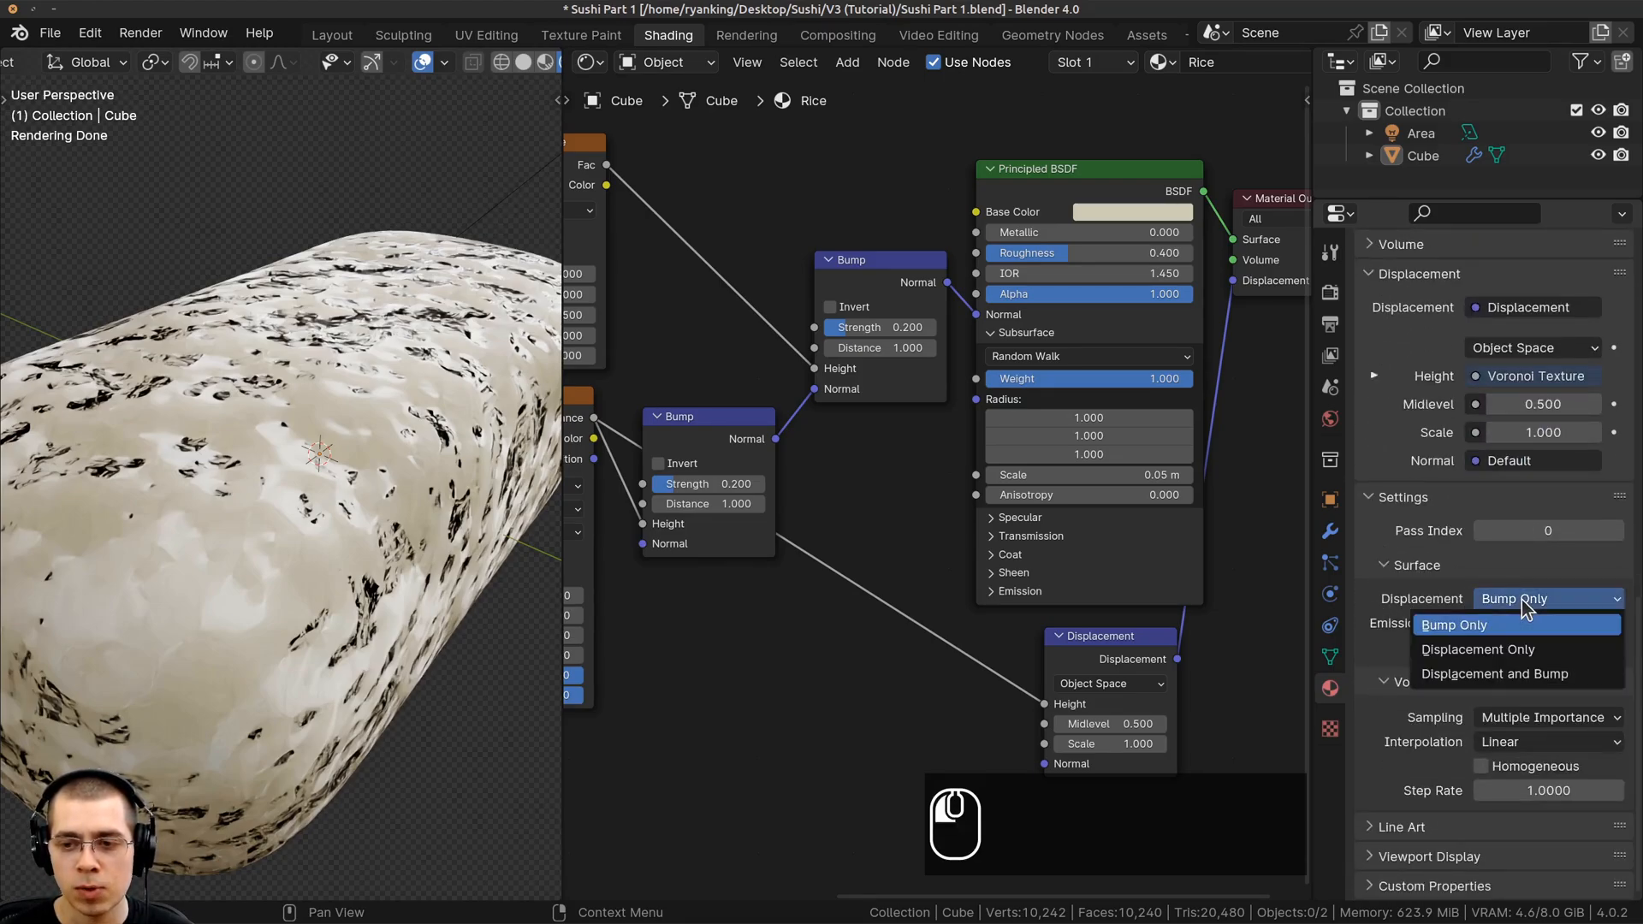
left_click(1477, 669)
scroll(367, 477, "down", 6)
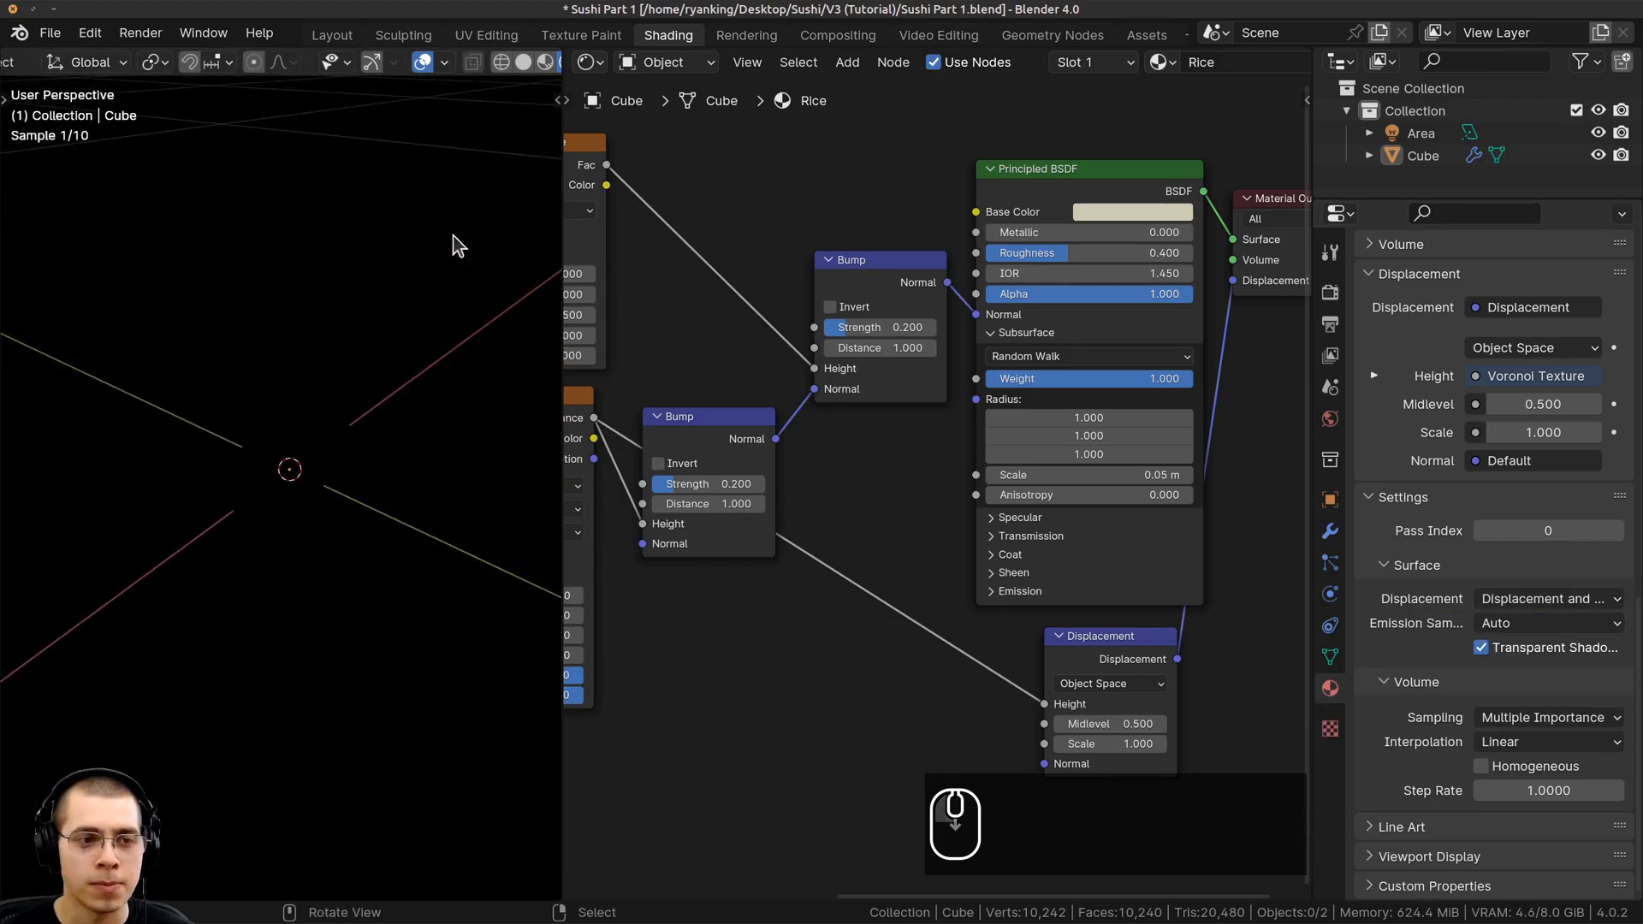
scroll(341, 279, "down", 2)
middle_click_drag(353, 300, 391, 288)
scroll(390, 289, "up", 2)
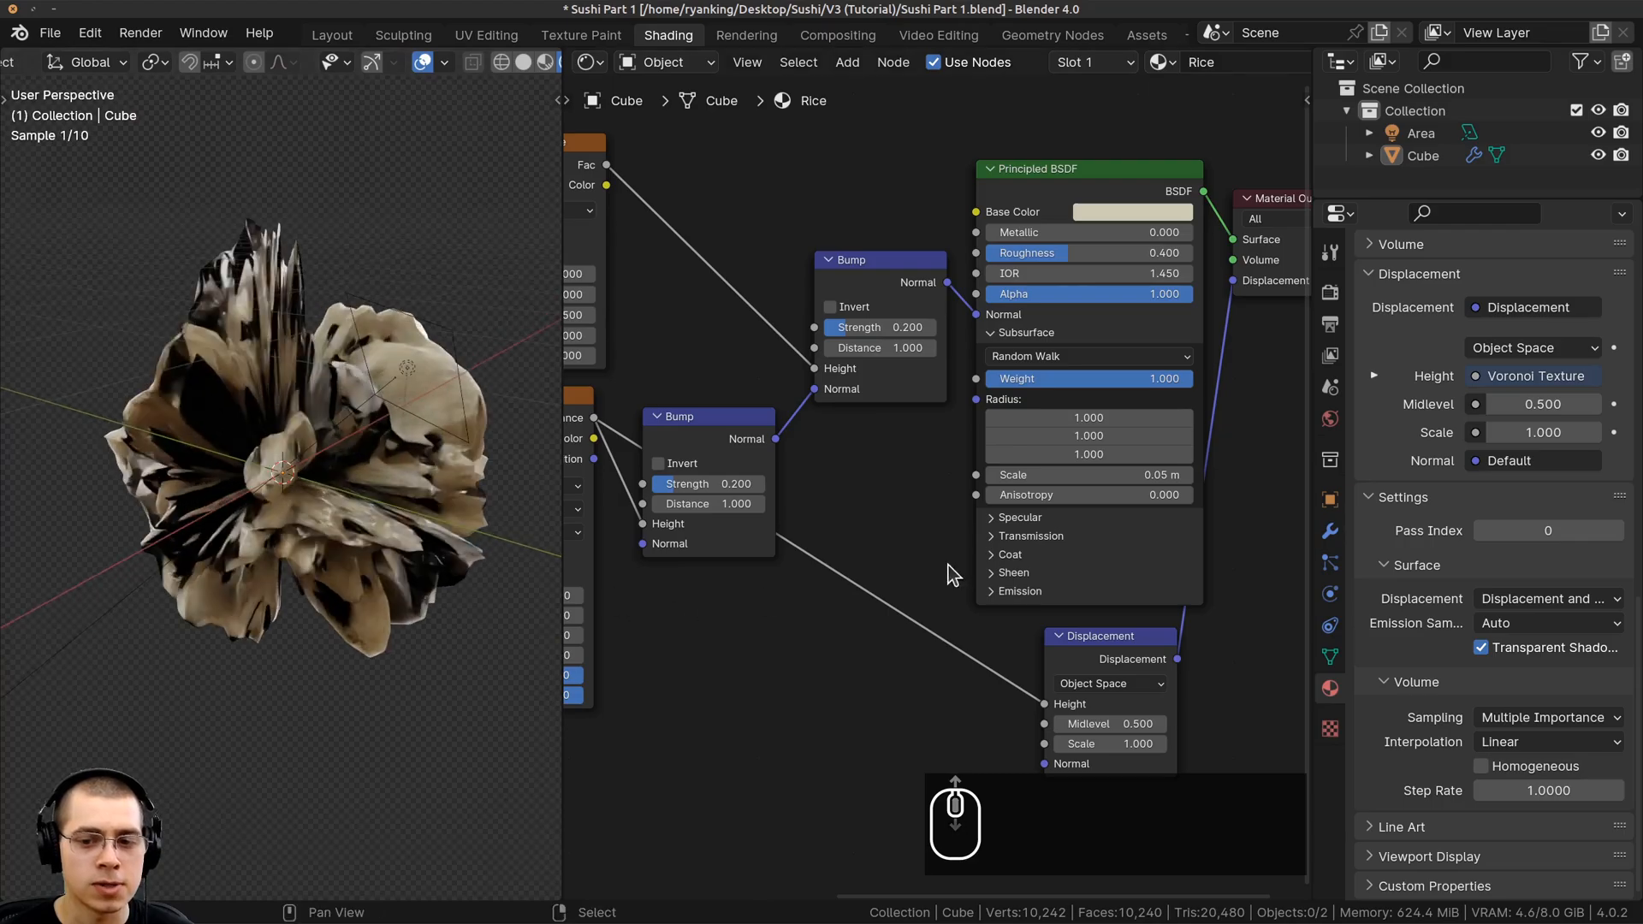
Set the Displacement node's Scale to 0.006 and check the resulting rice surface
middle_click_drag(954, 548, 972, 448)
left_click(1098, 539)
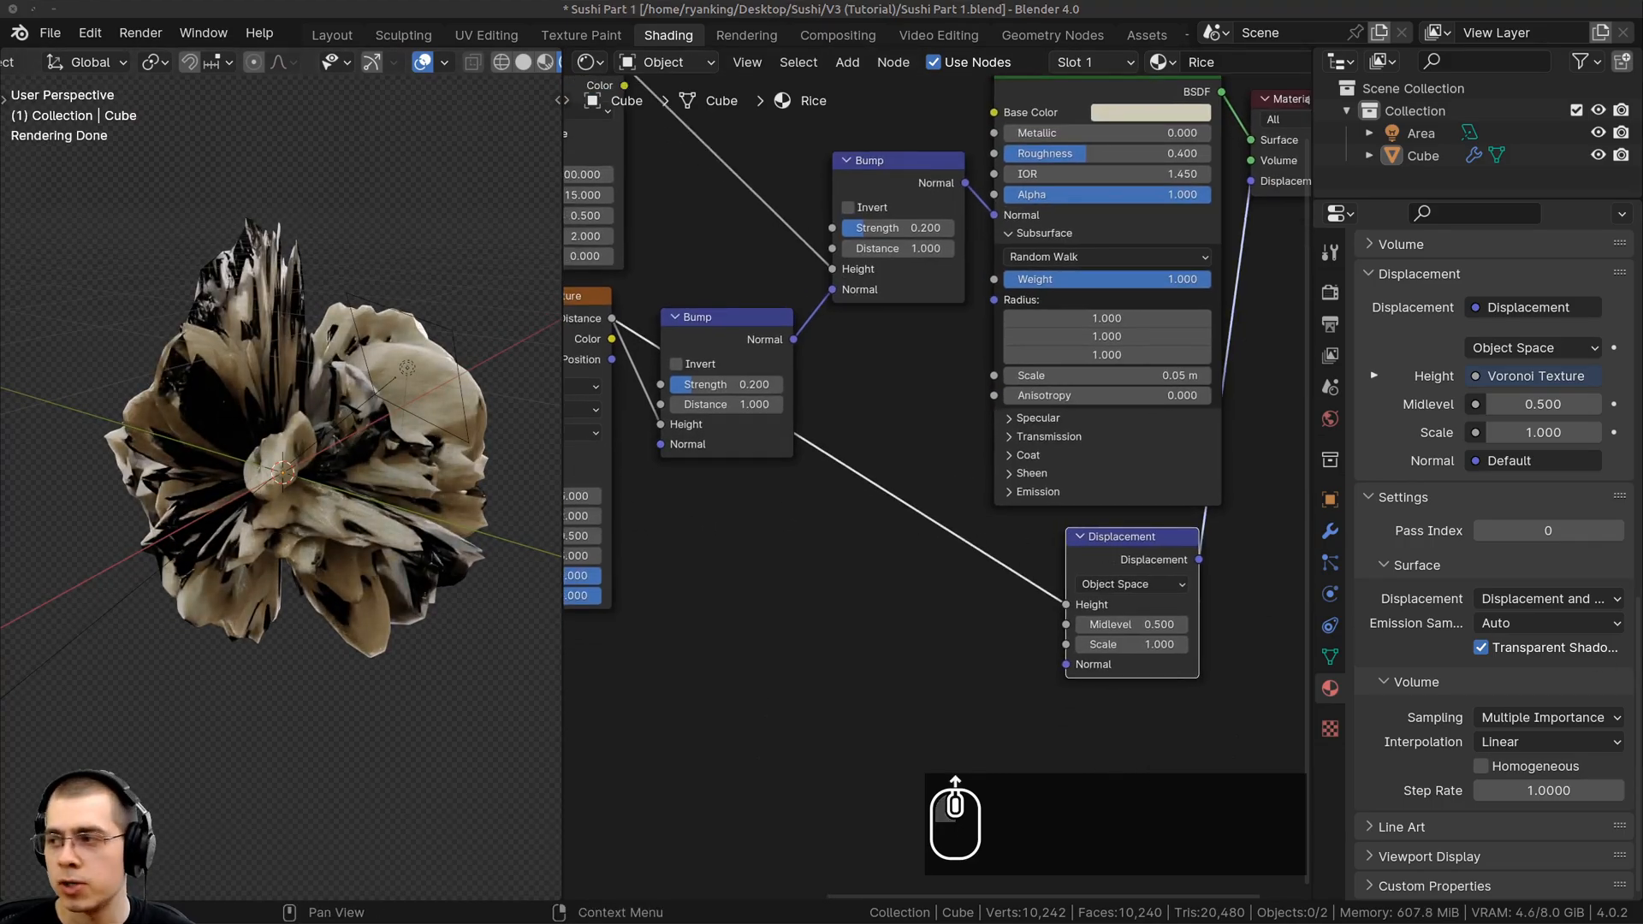
scroll(1054, 664, "up", 2)
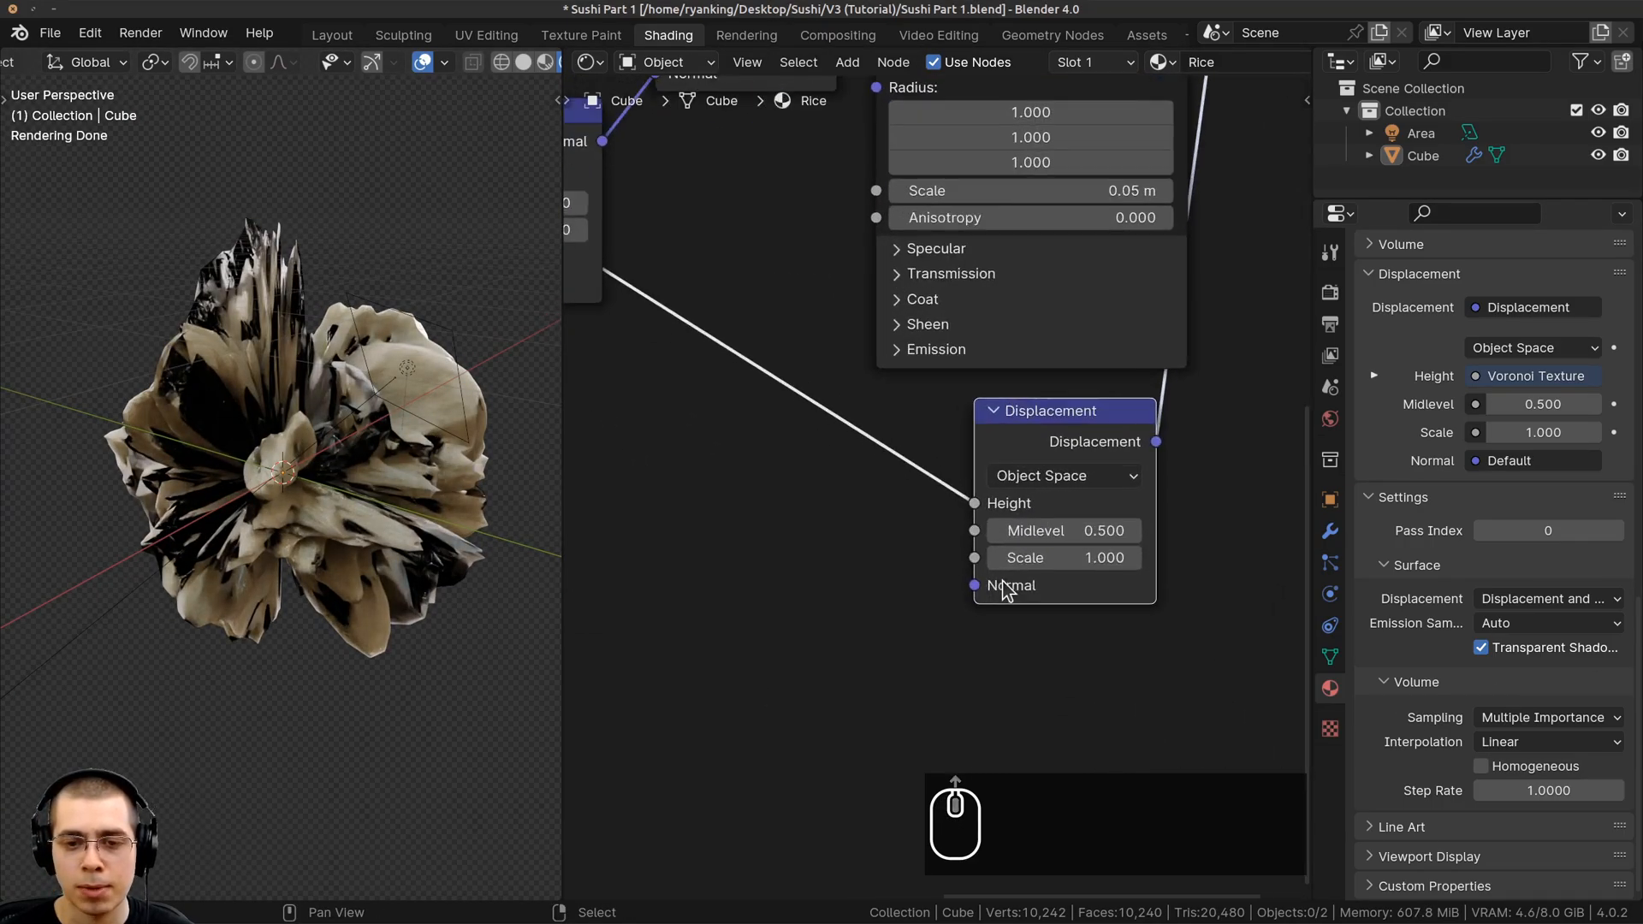
left_click_drag(1074, 563, 1012, 563, "shift")
left_click(1068, 569)
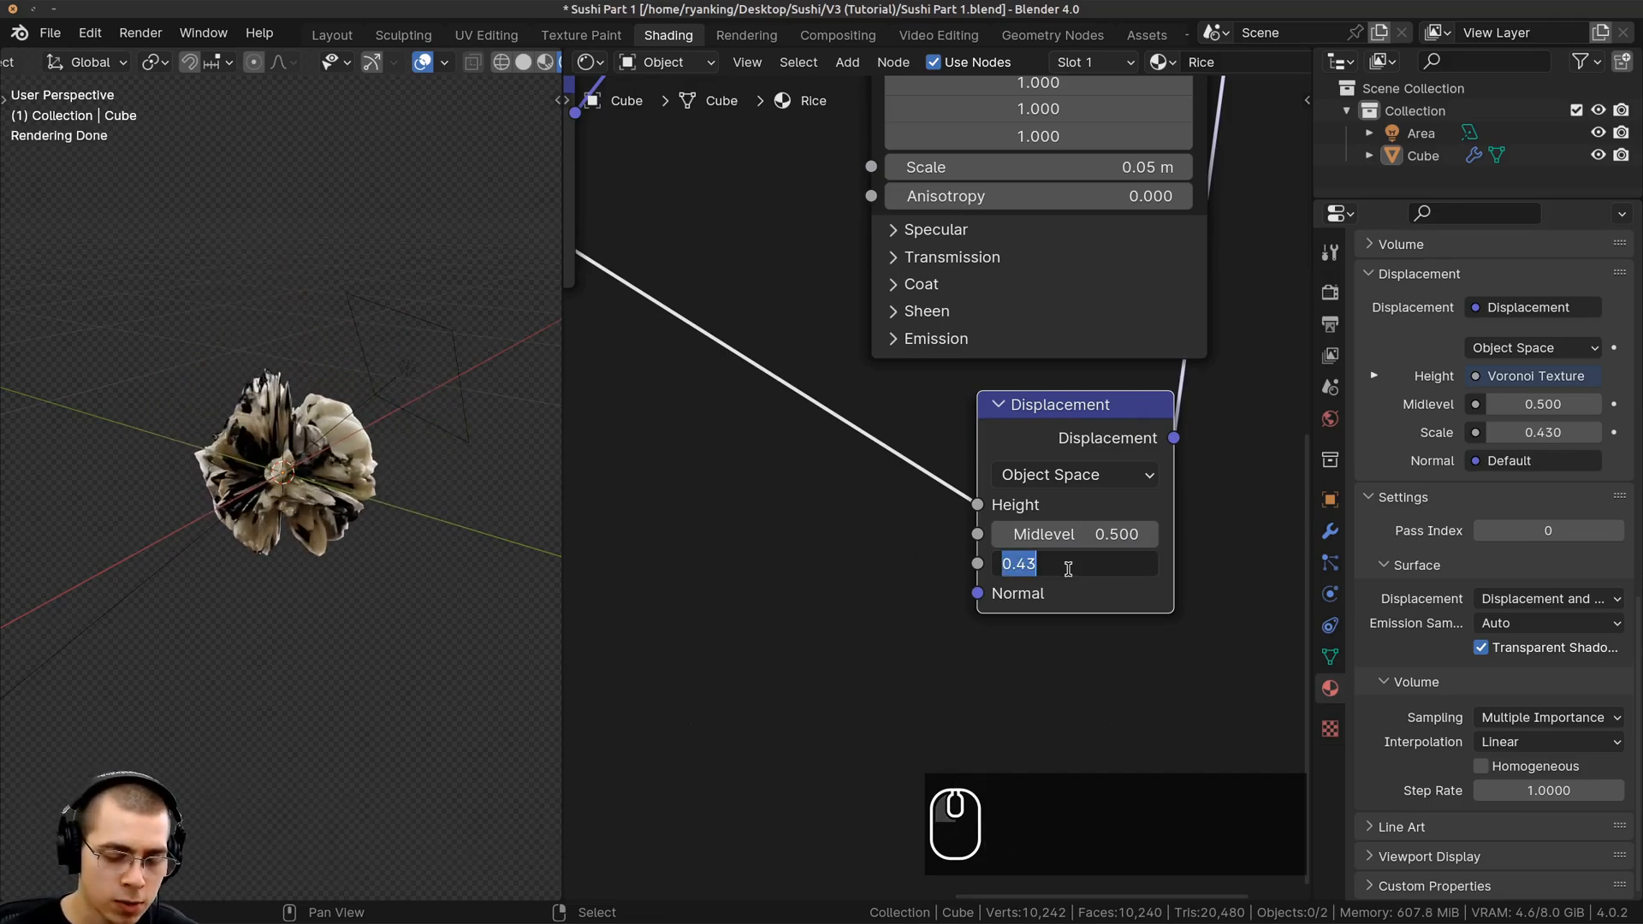
type(".00")
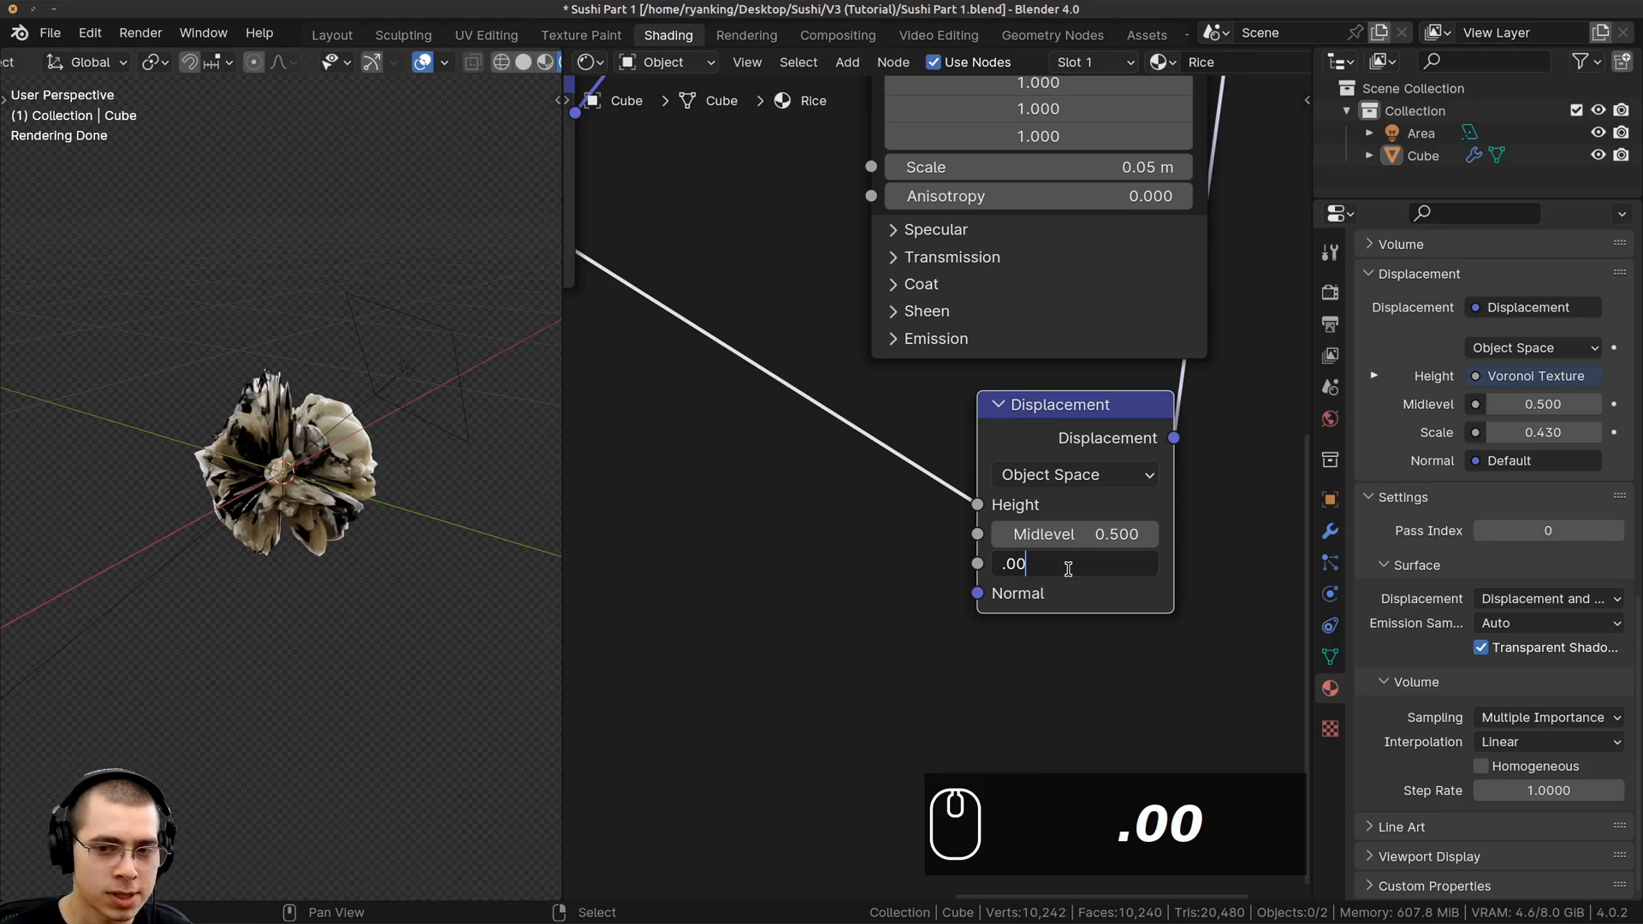
type("6")
key("Return")
scroll(256, 530, "up", 12)
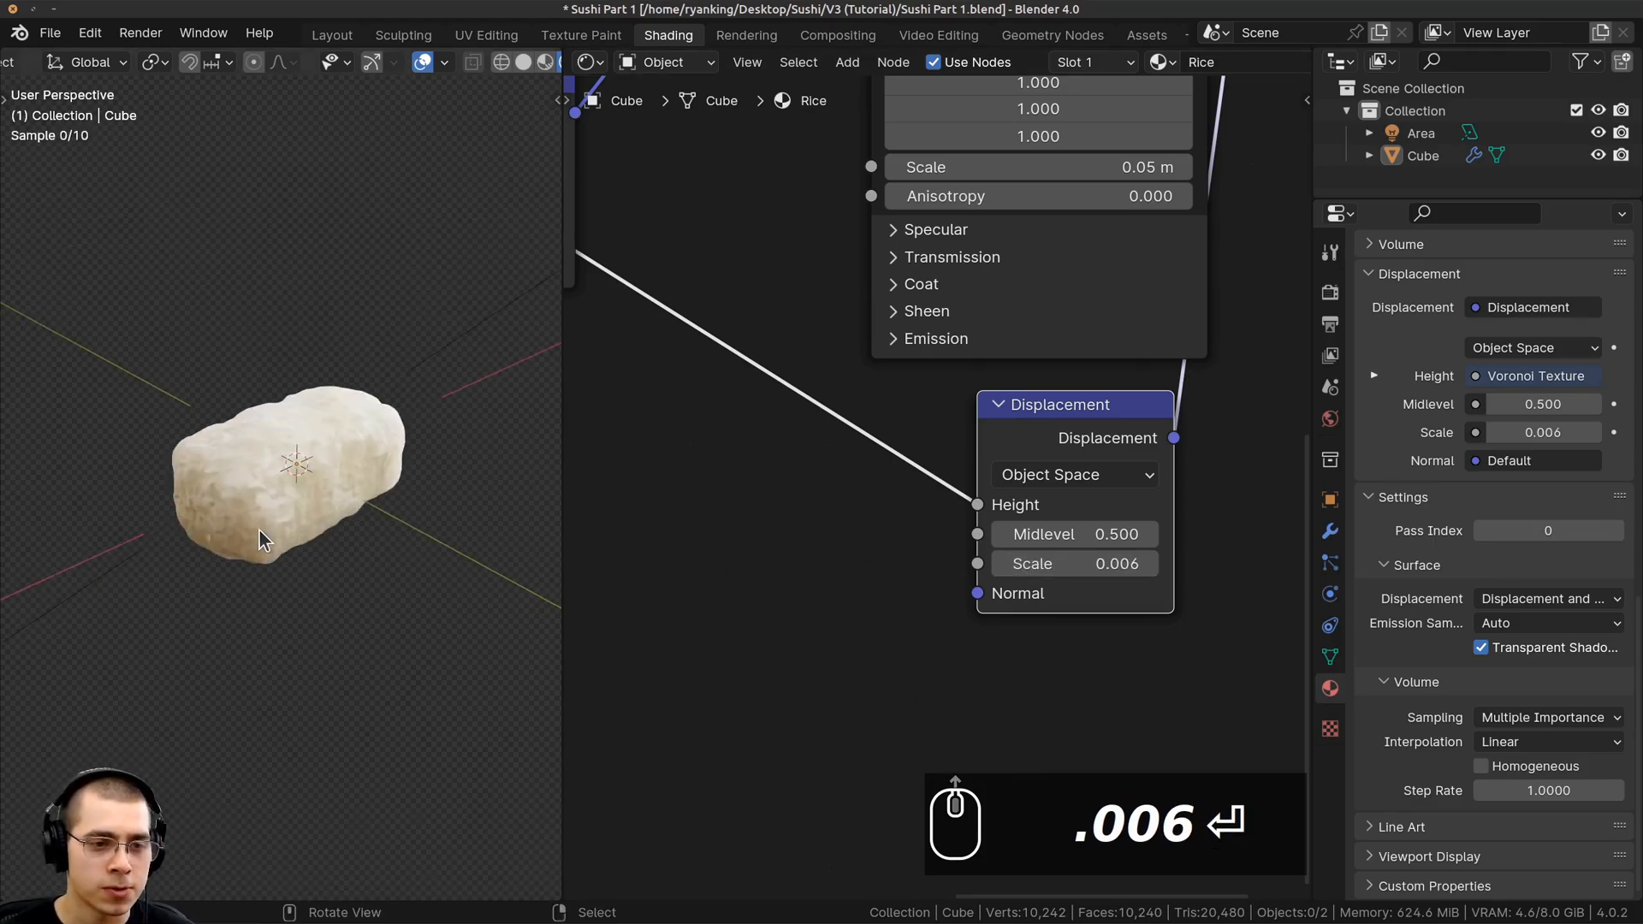
middle_click_drag(207, 381, 237, 364)
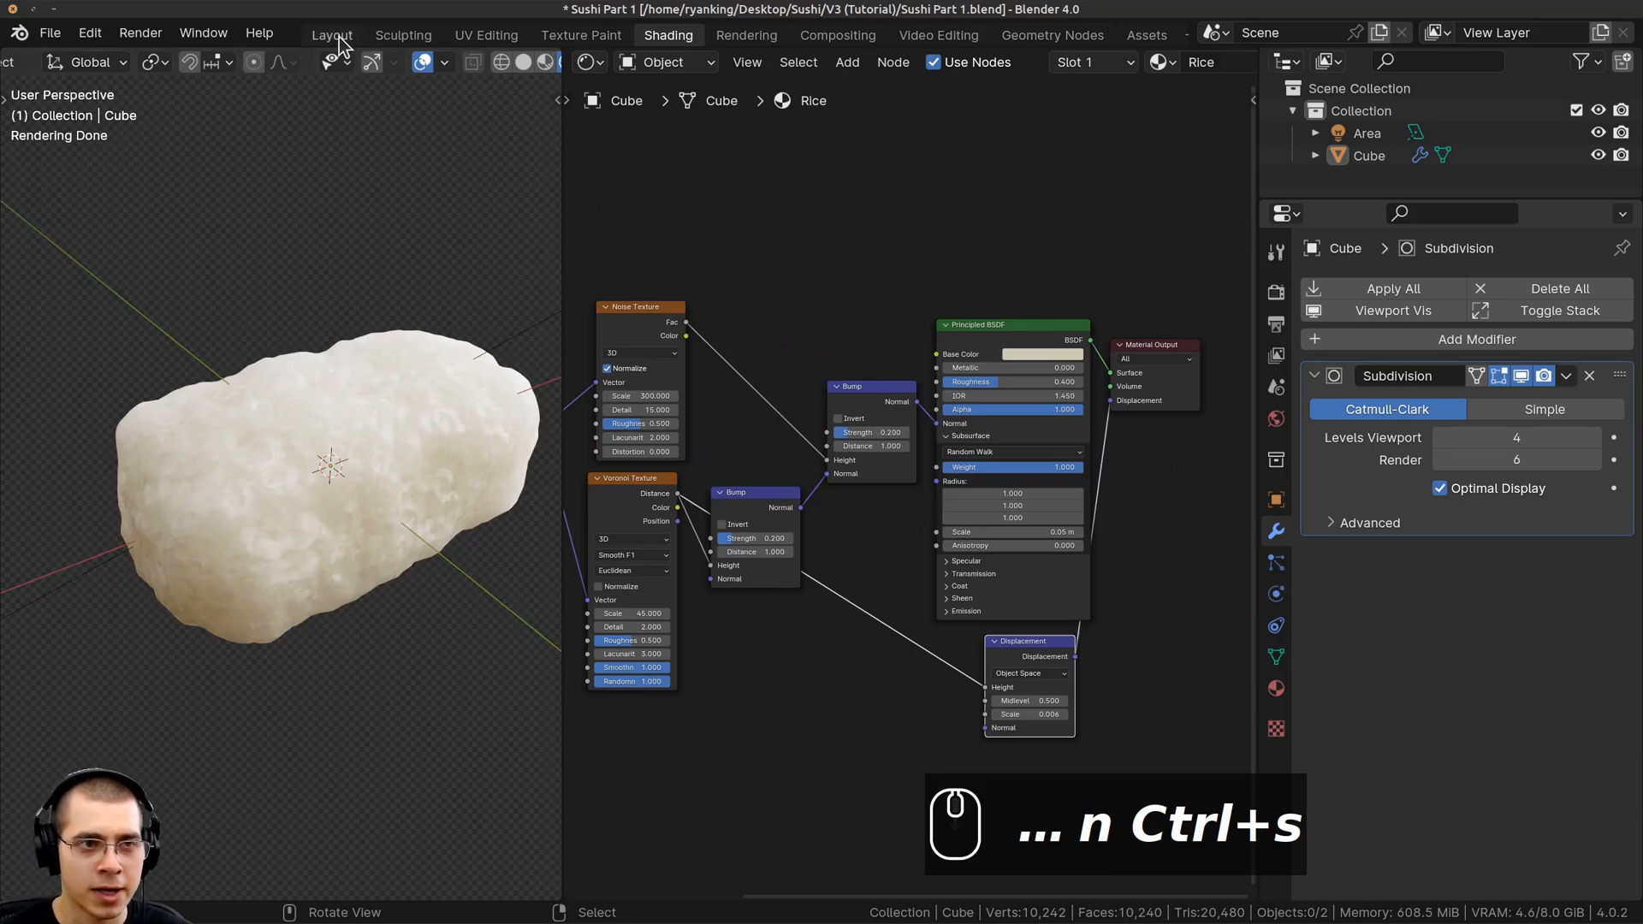
Switch to the Layout workspace, save the file, and show the rice base in solid shading
left_click(334, 36)
key("ctrl+s")
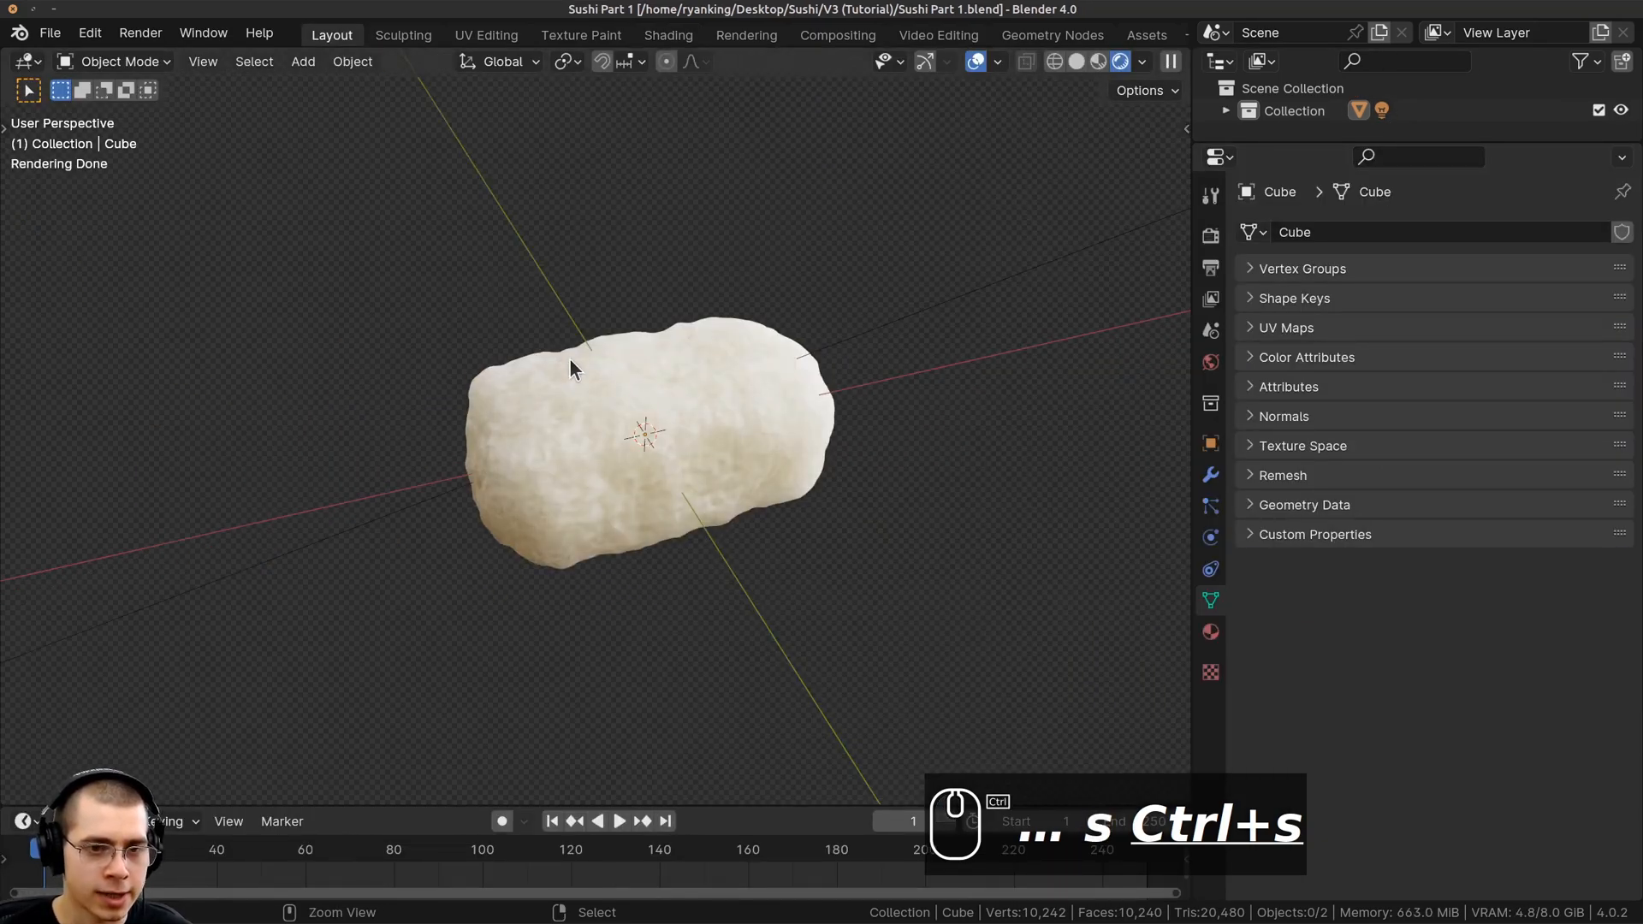
key("z")
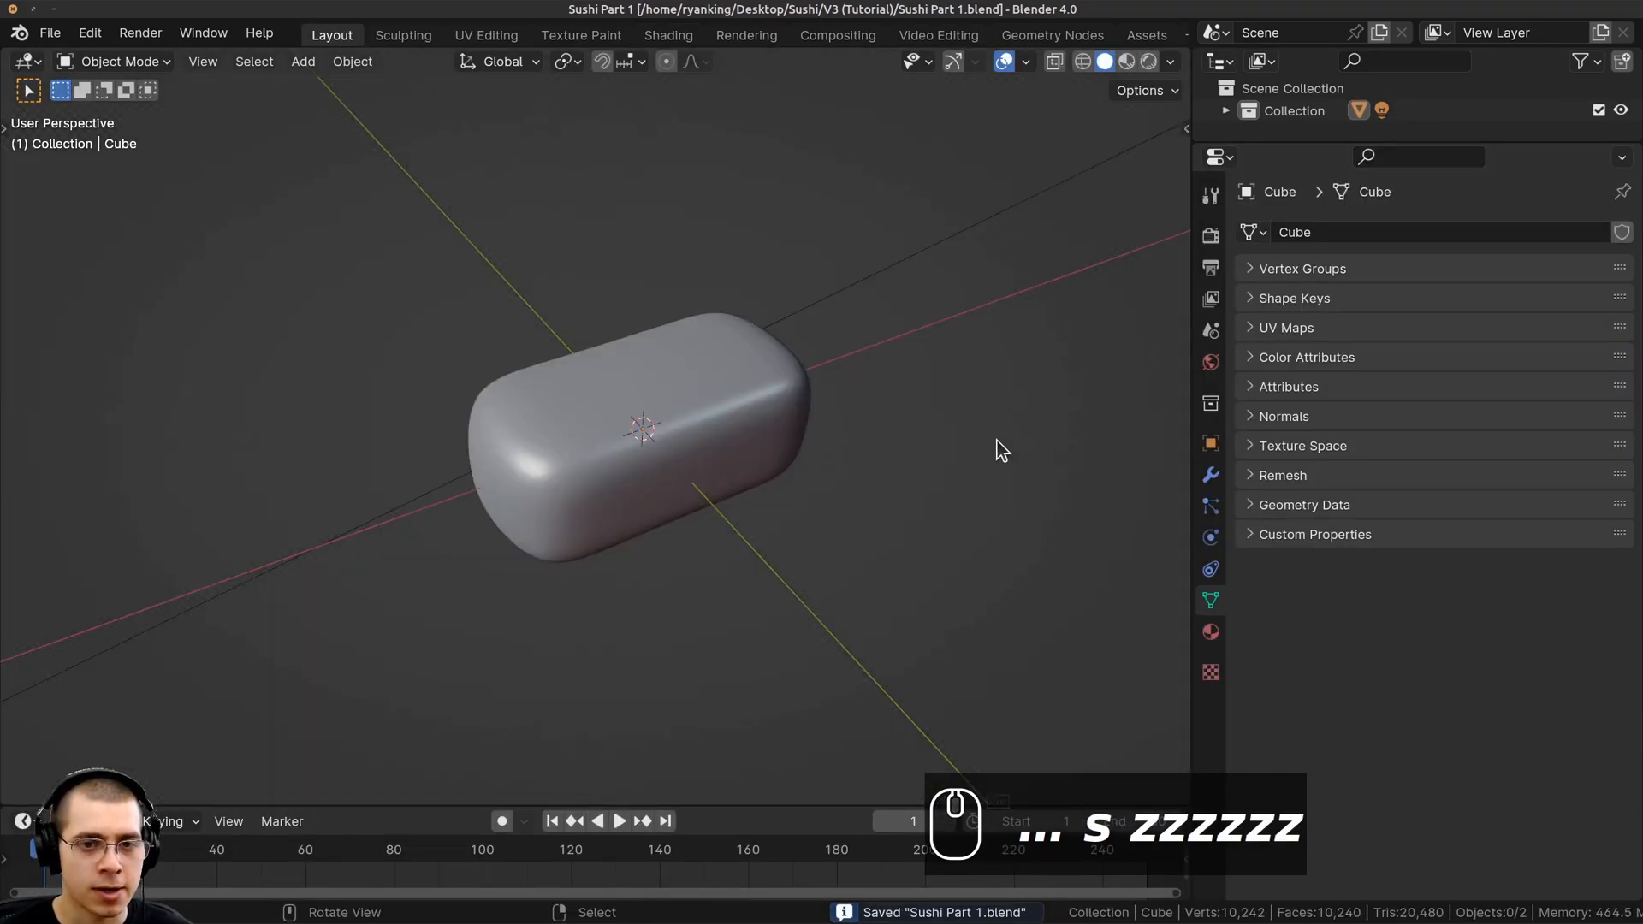
middle_click_drag(1002, 450, 563, 308)
scroll(568, 381, "up", 3)
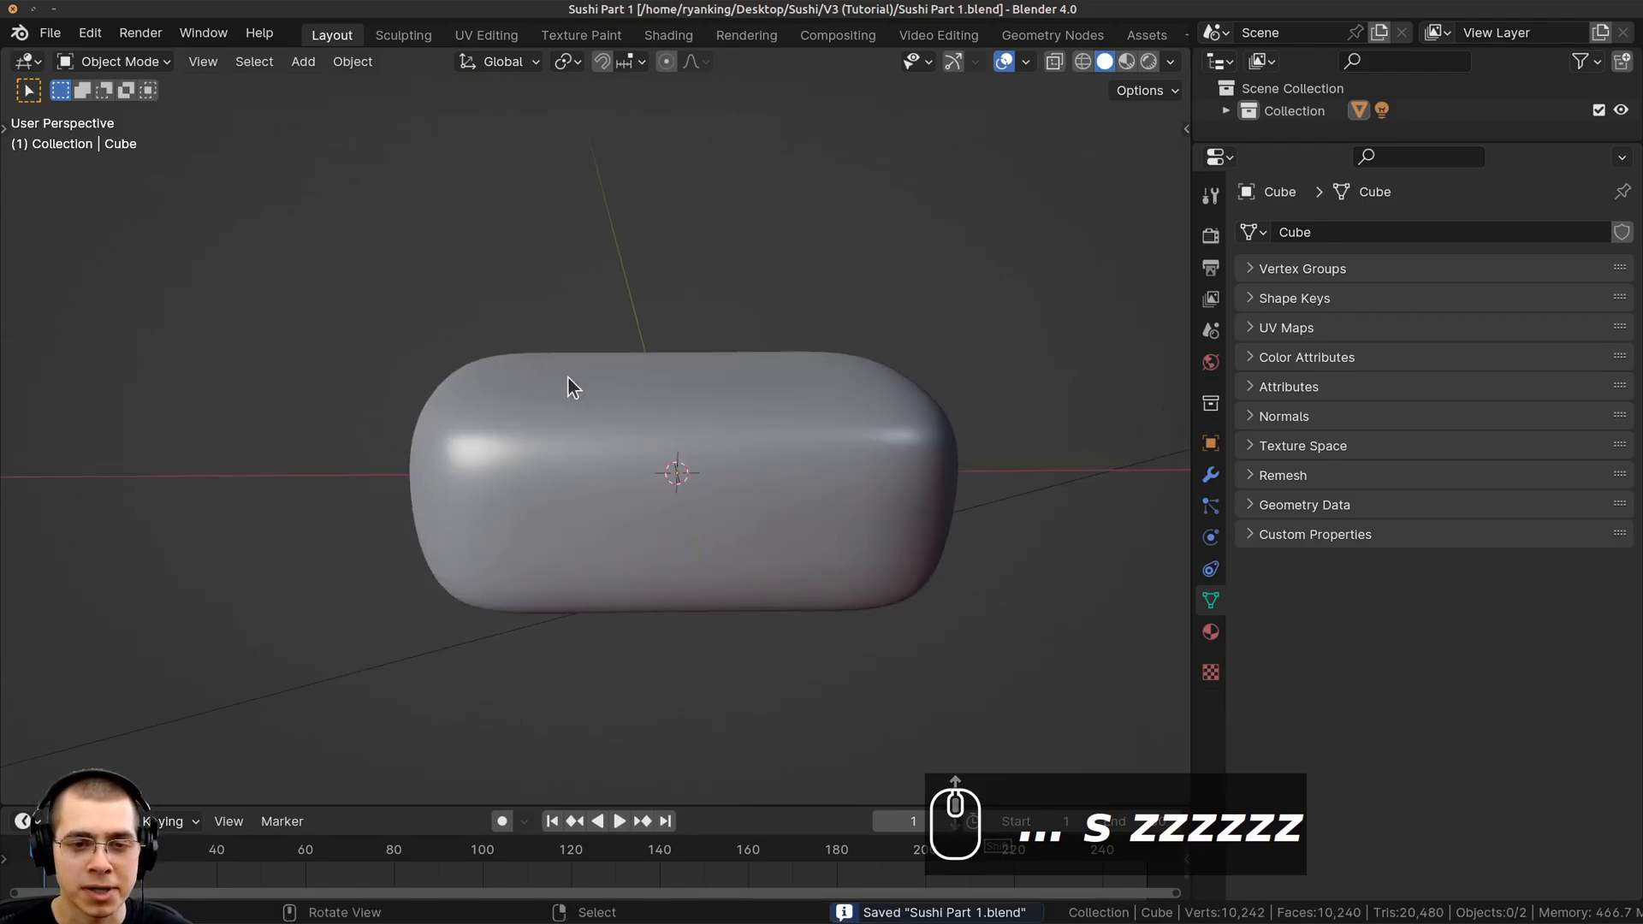
scroll(532, 360, "down", 3)
middle_click_drag(531, 360, 610, 259)
Add a mesh plane and scale it down until it is narrower than the rice base
key("shift+a")
mouse_move(557, 278)
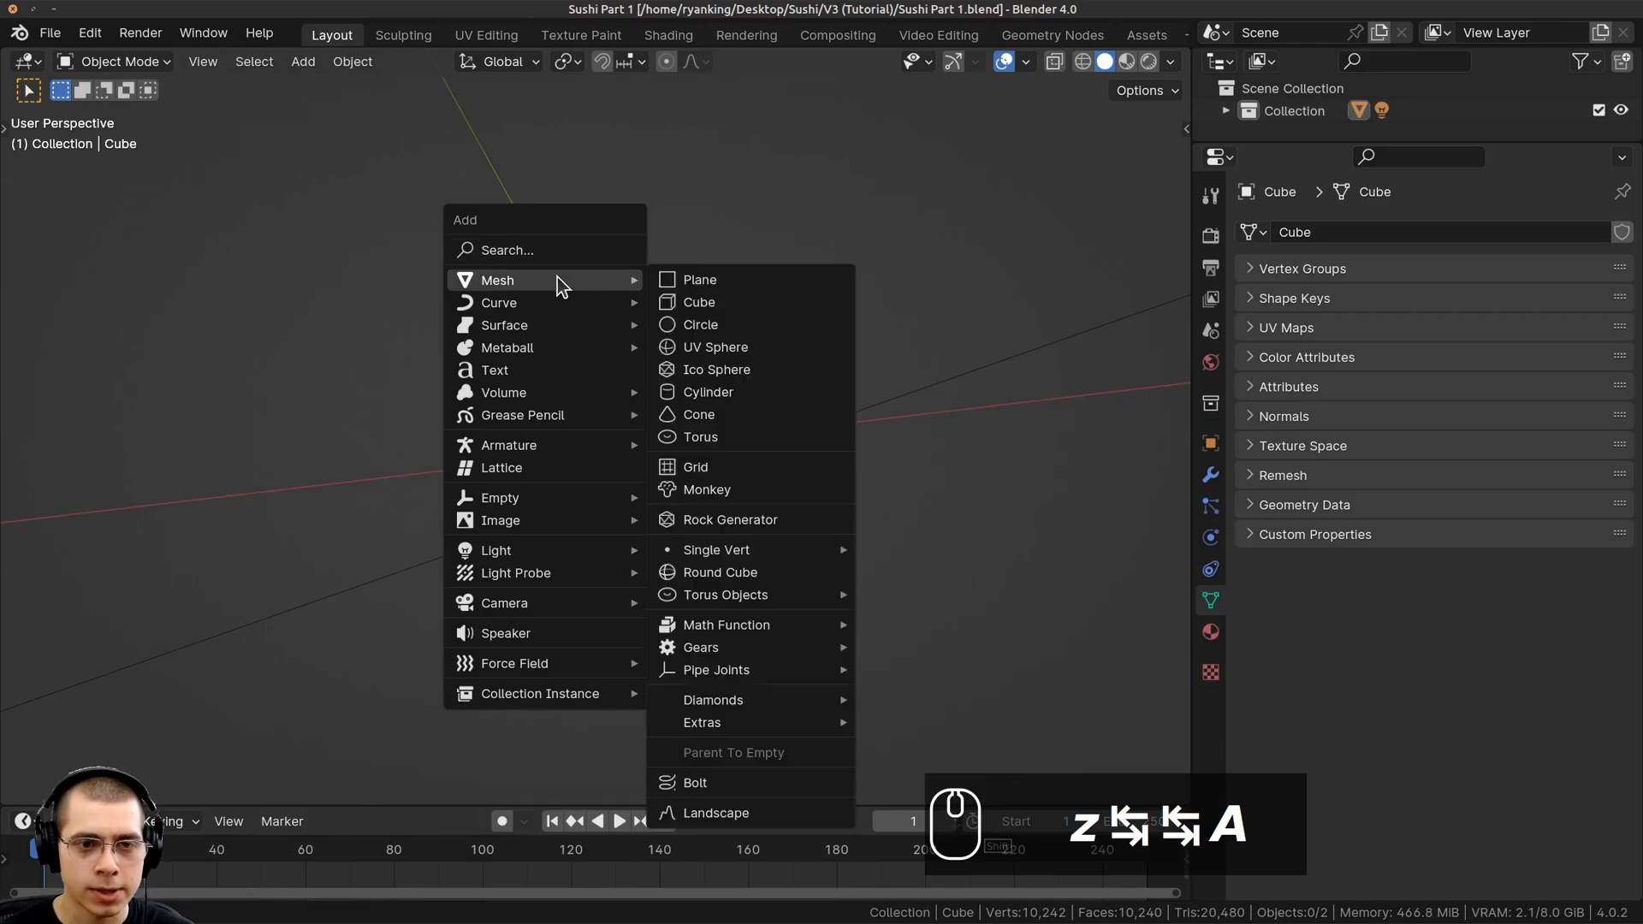
left_click(732, 281)
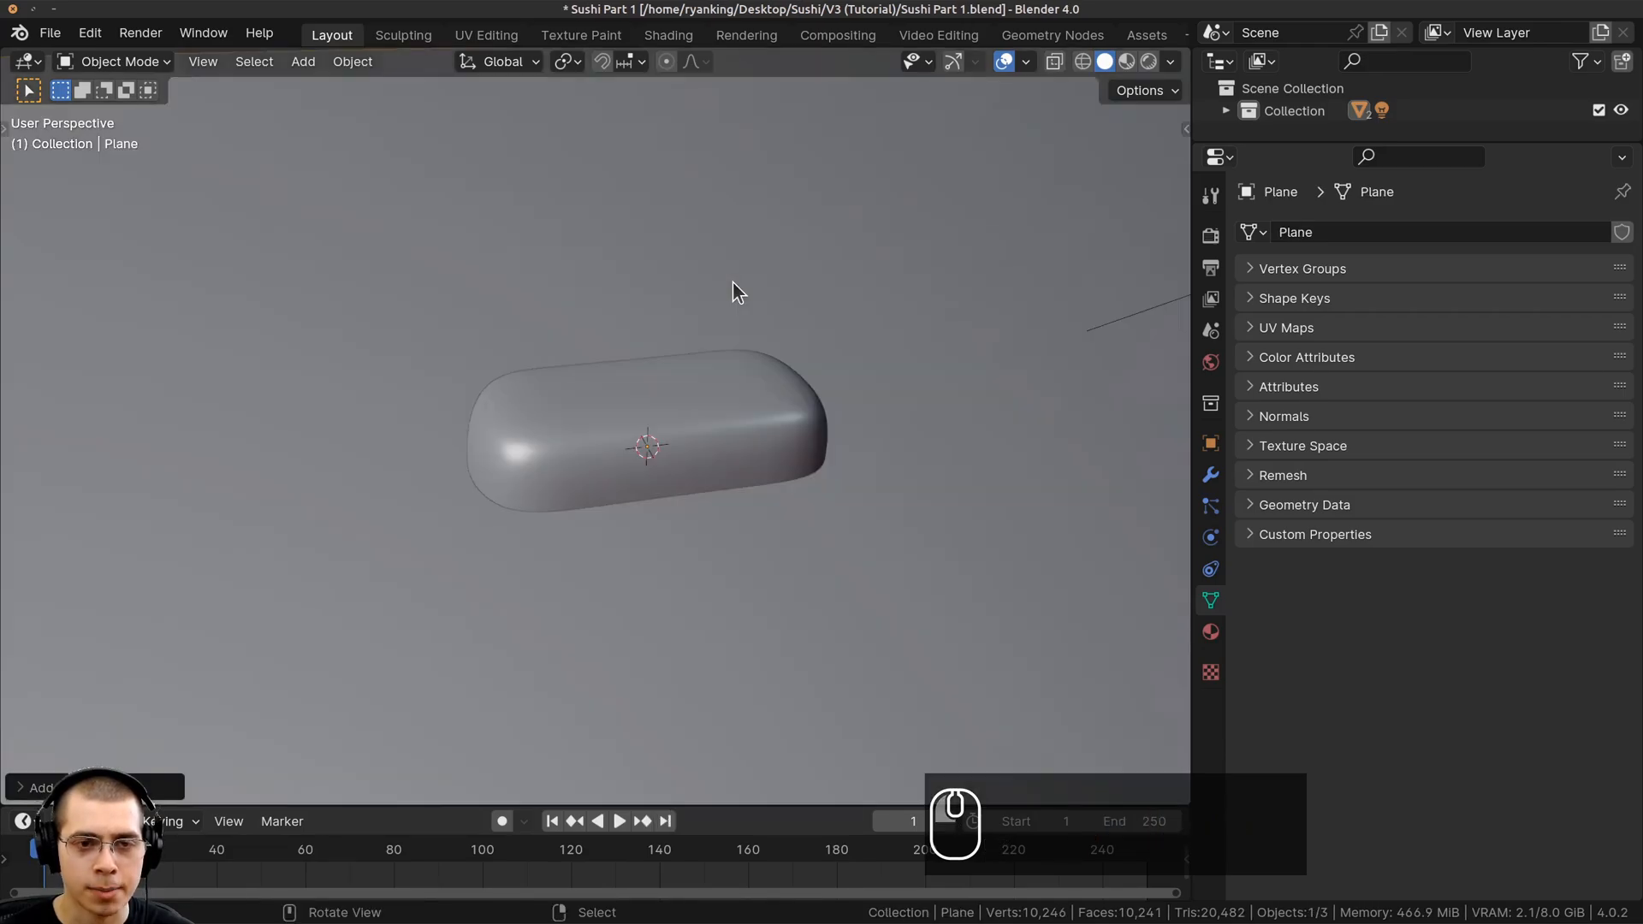
scroll(733, 283, "down", 12)
key("s")
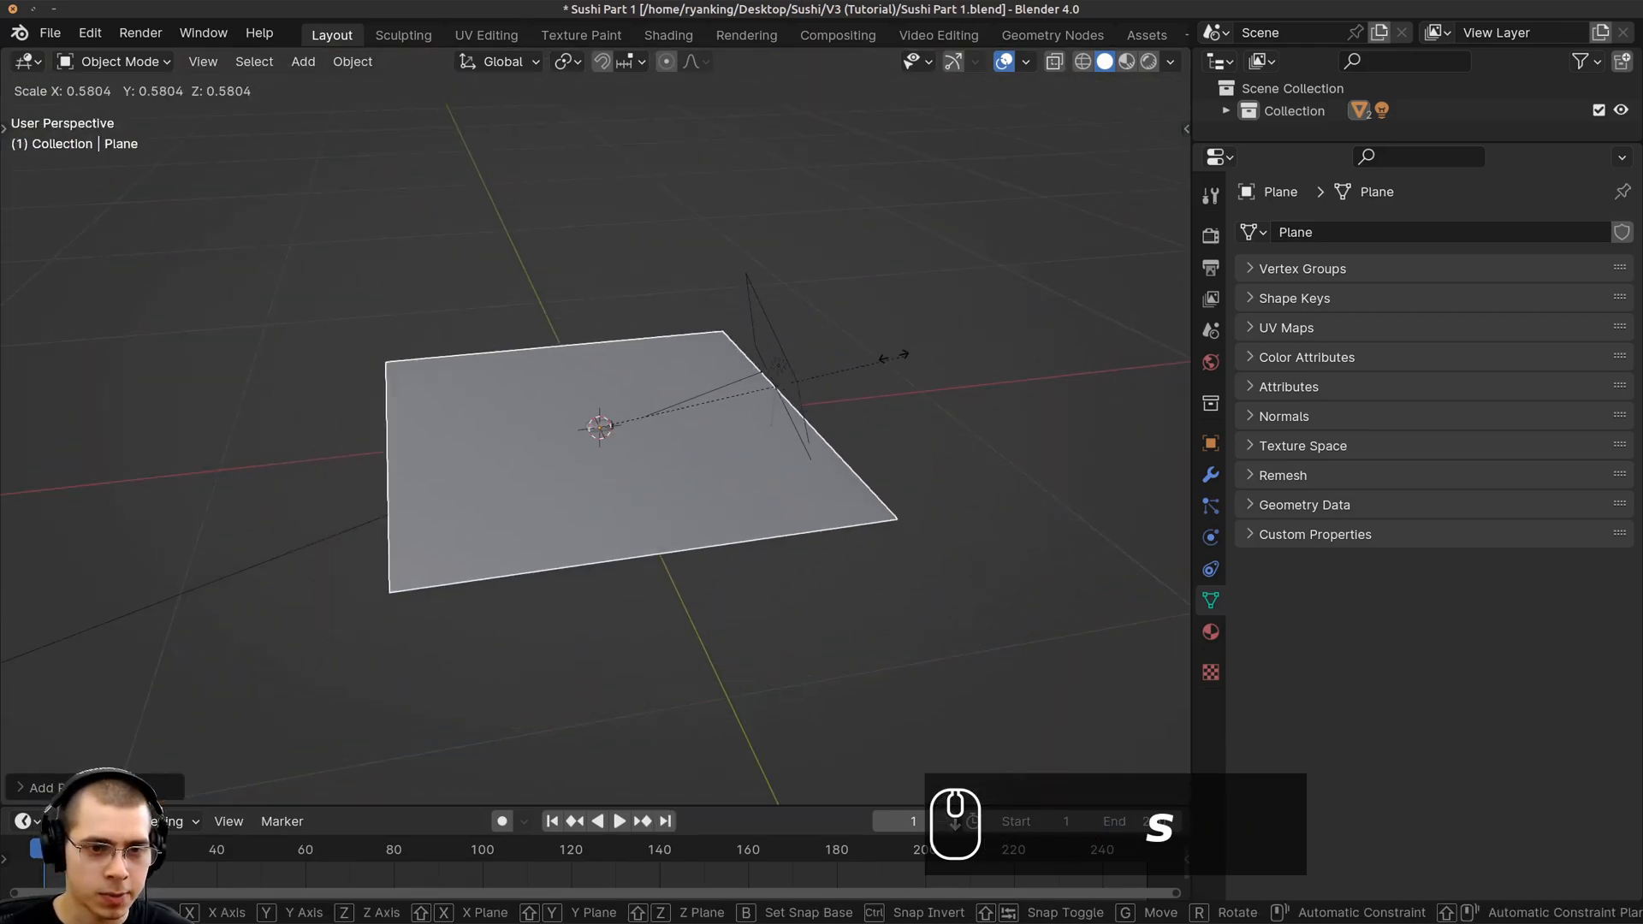
left_click(1038, 388)
key("s")
left_click(991, 403)
key("s")
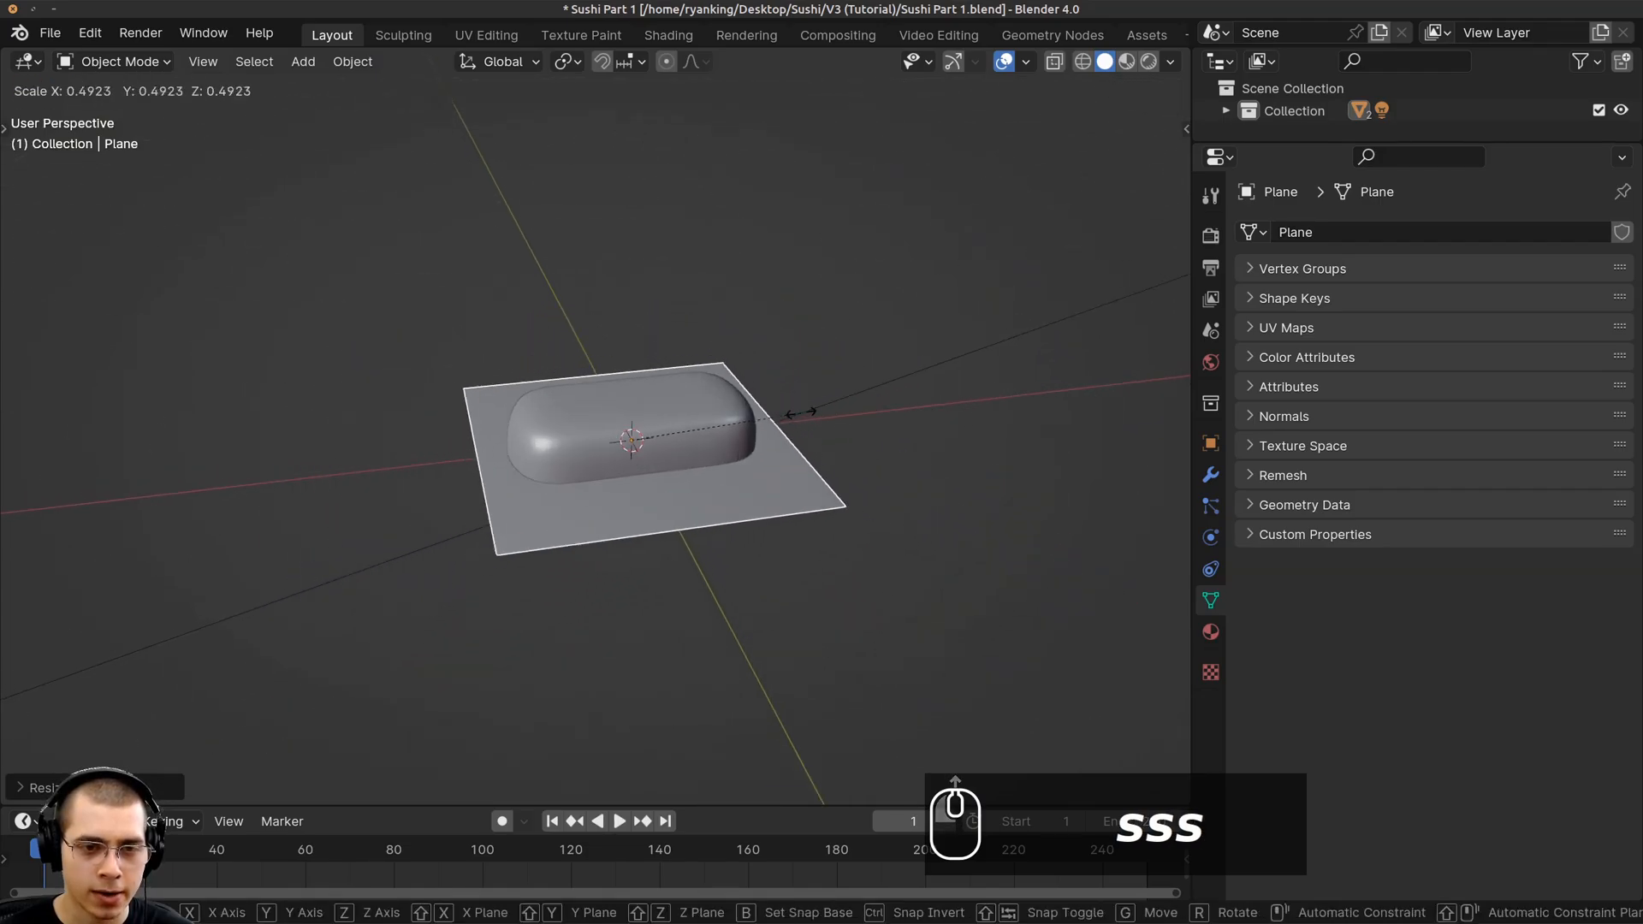
left_click(708, 425)
Move the plane up about 0.016 m along Z to the top of the rice and apply its scale
key("g")
key("z")
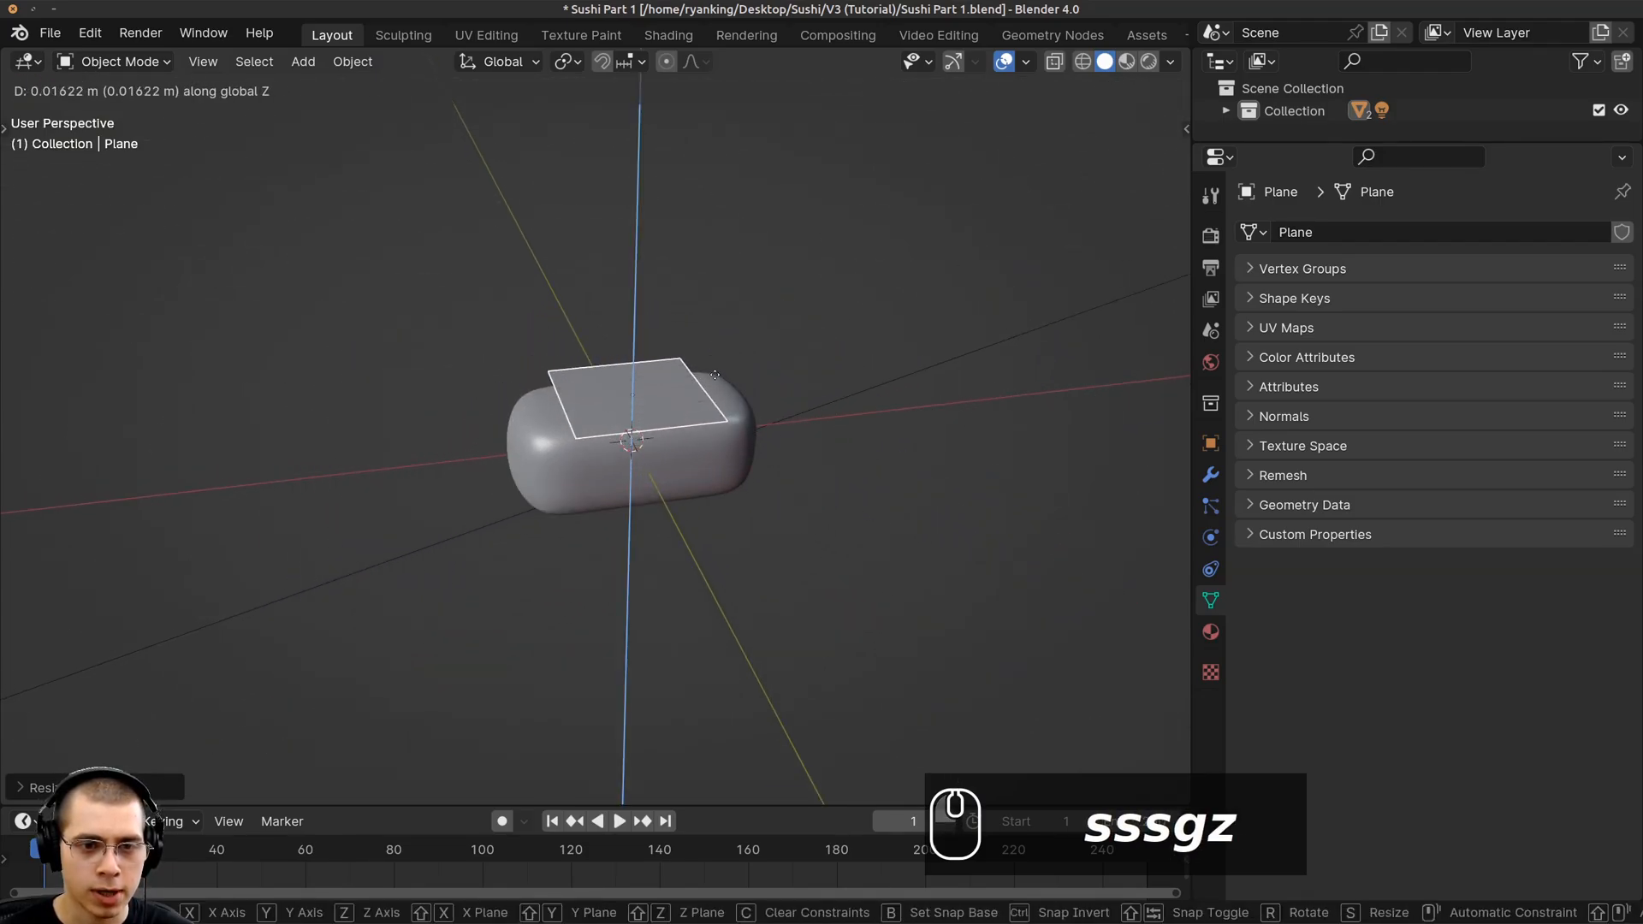
left_click(734, 373)
middle_click_drag(734, 373, 692, 285)
key("ctrl+a")
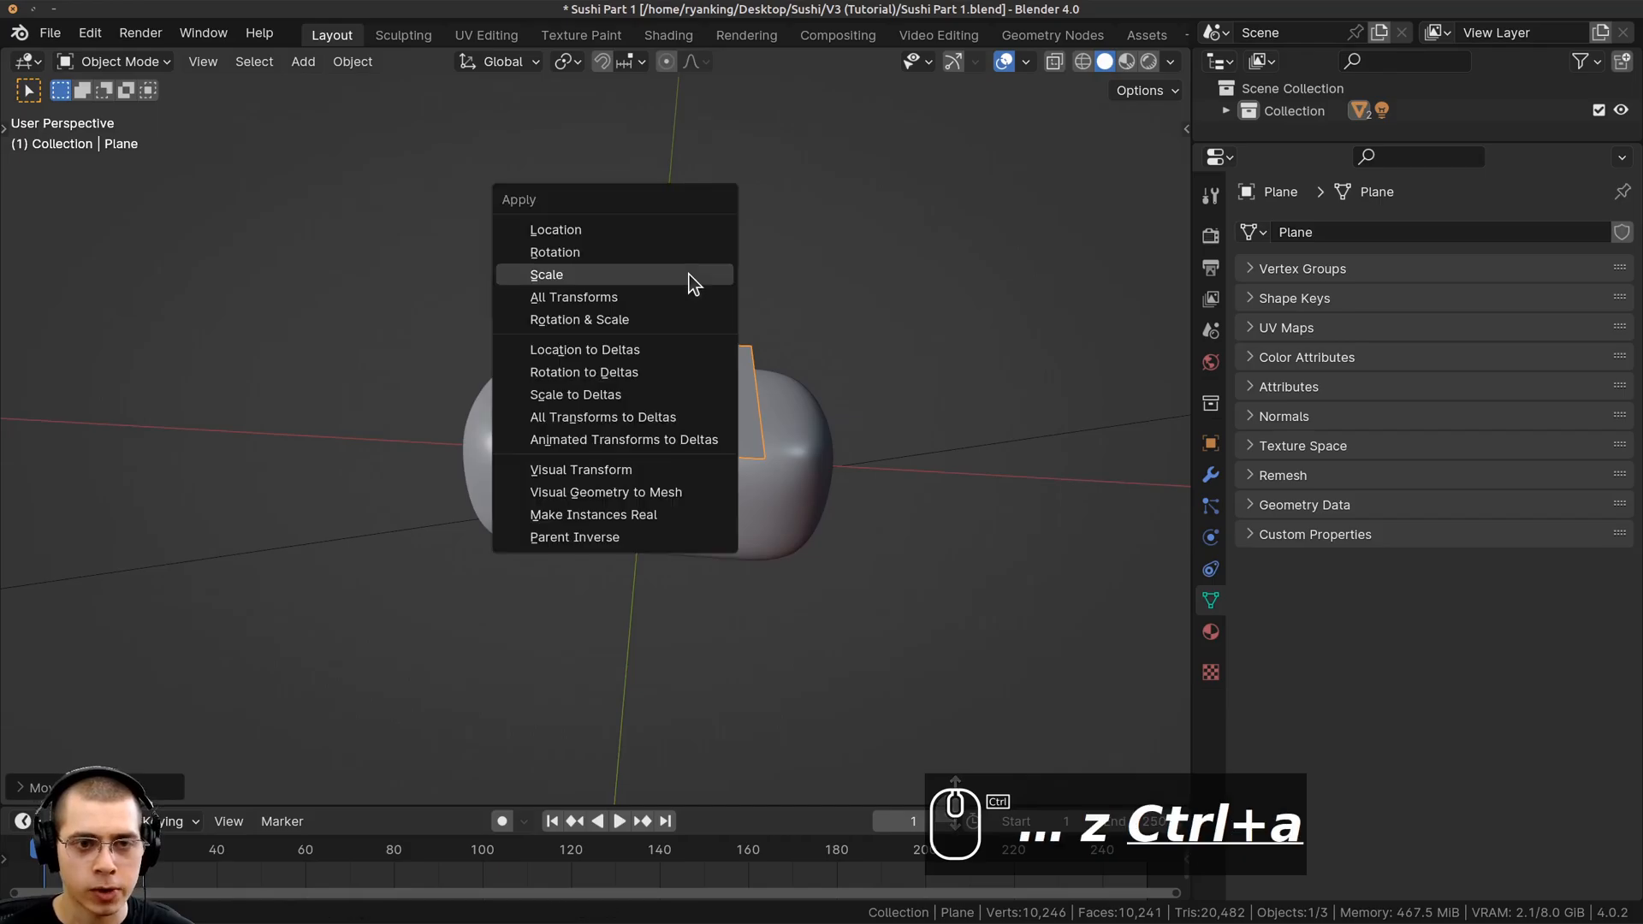
left_click(583, 276)
In Edit Mode, resize the plane and stretch it about 1.68 times along X so it overhangs the rice ends
middle_click_drag(582, 282, 442, 383)
key("Tab")
key("s")
left_click(842, 422)
middle_click_drag(665, 348, 650, 355)
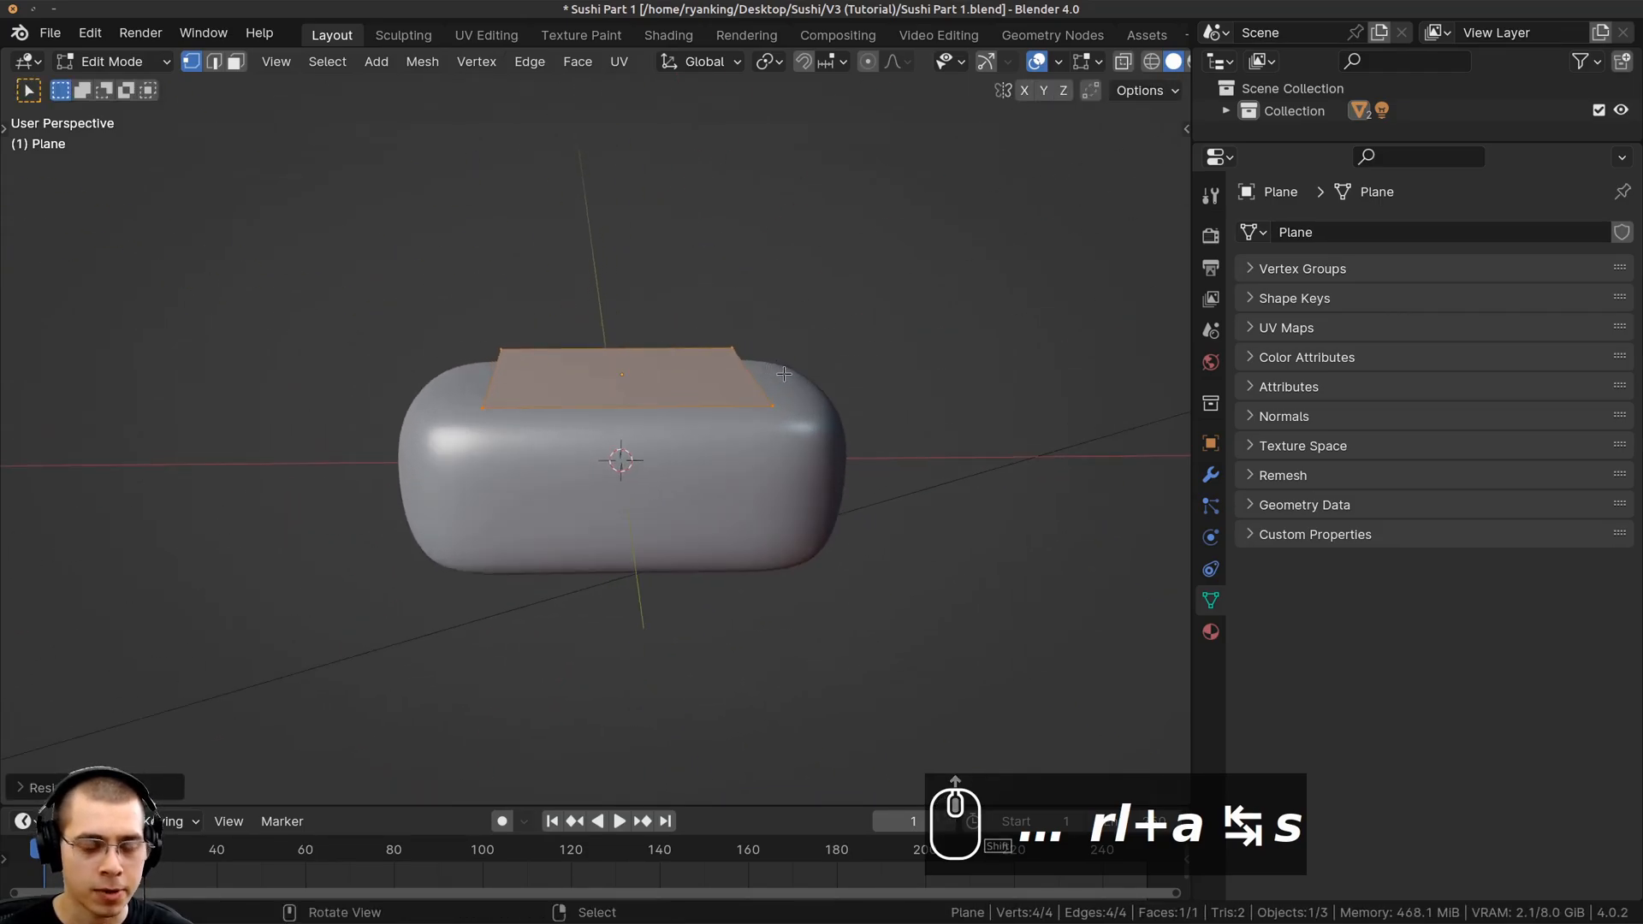
key("s")
key("x")
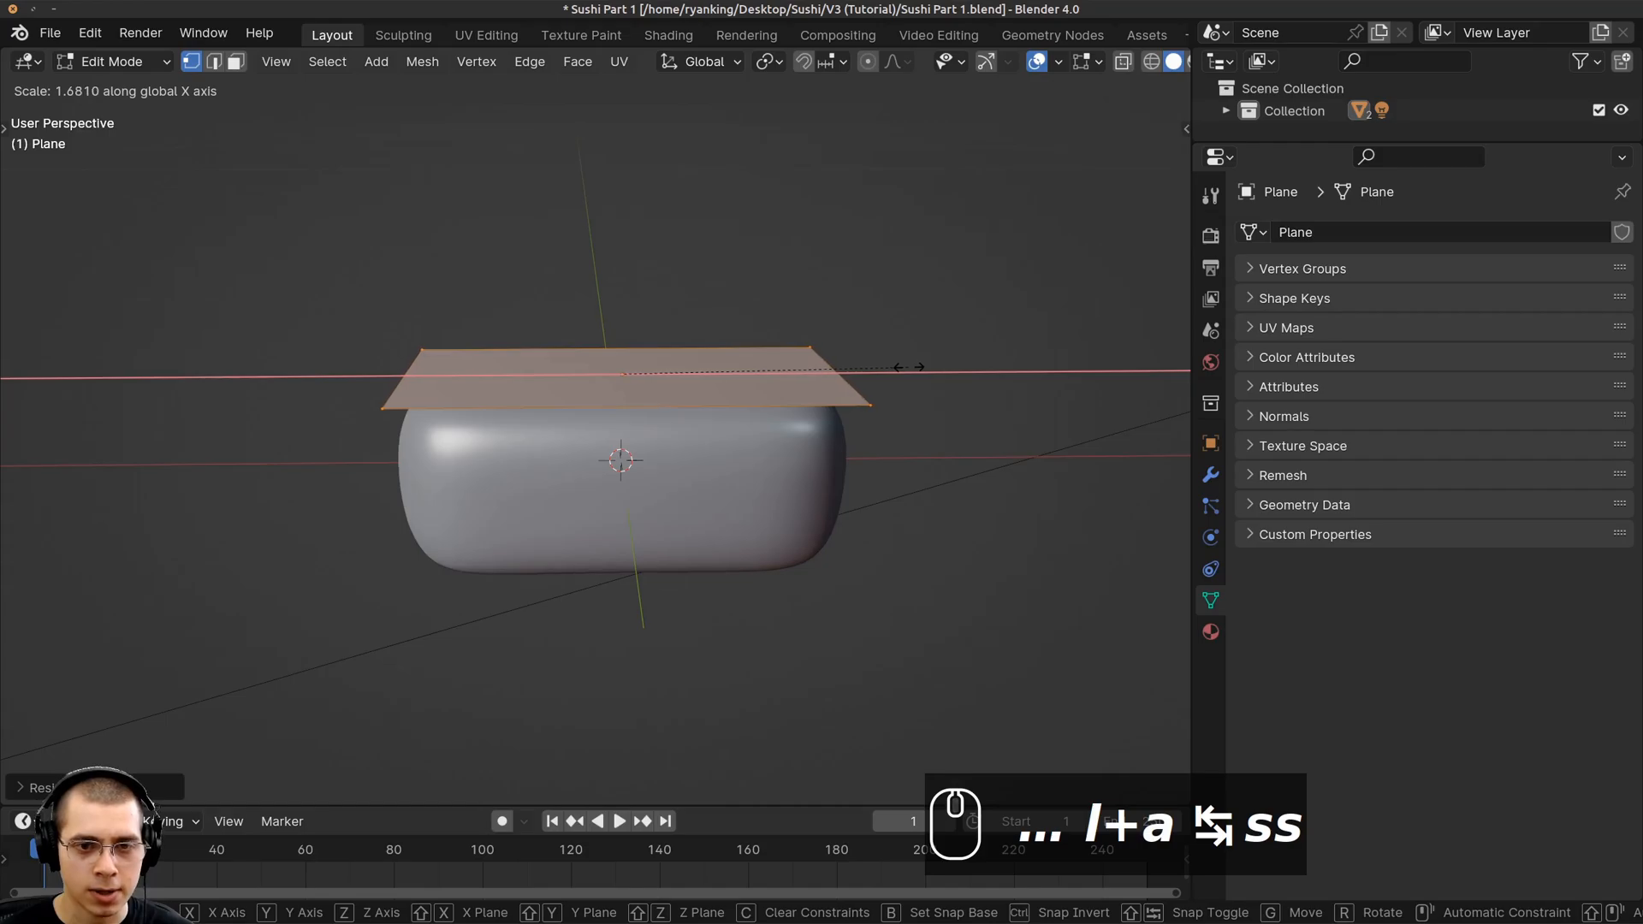
left_click(908, 367)
Add two evenly spaced loop cuts running lengthwise along the plane
middle_click_drag(908, 367, 914, 524)
key("ctrl+r")
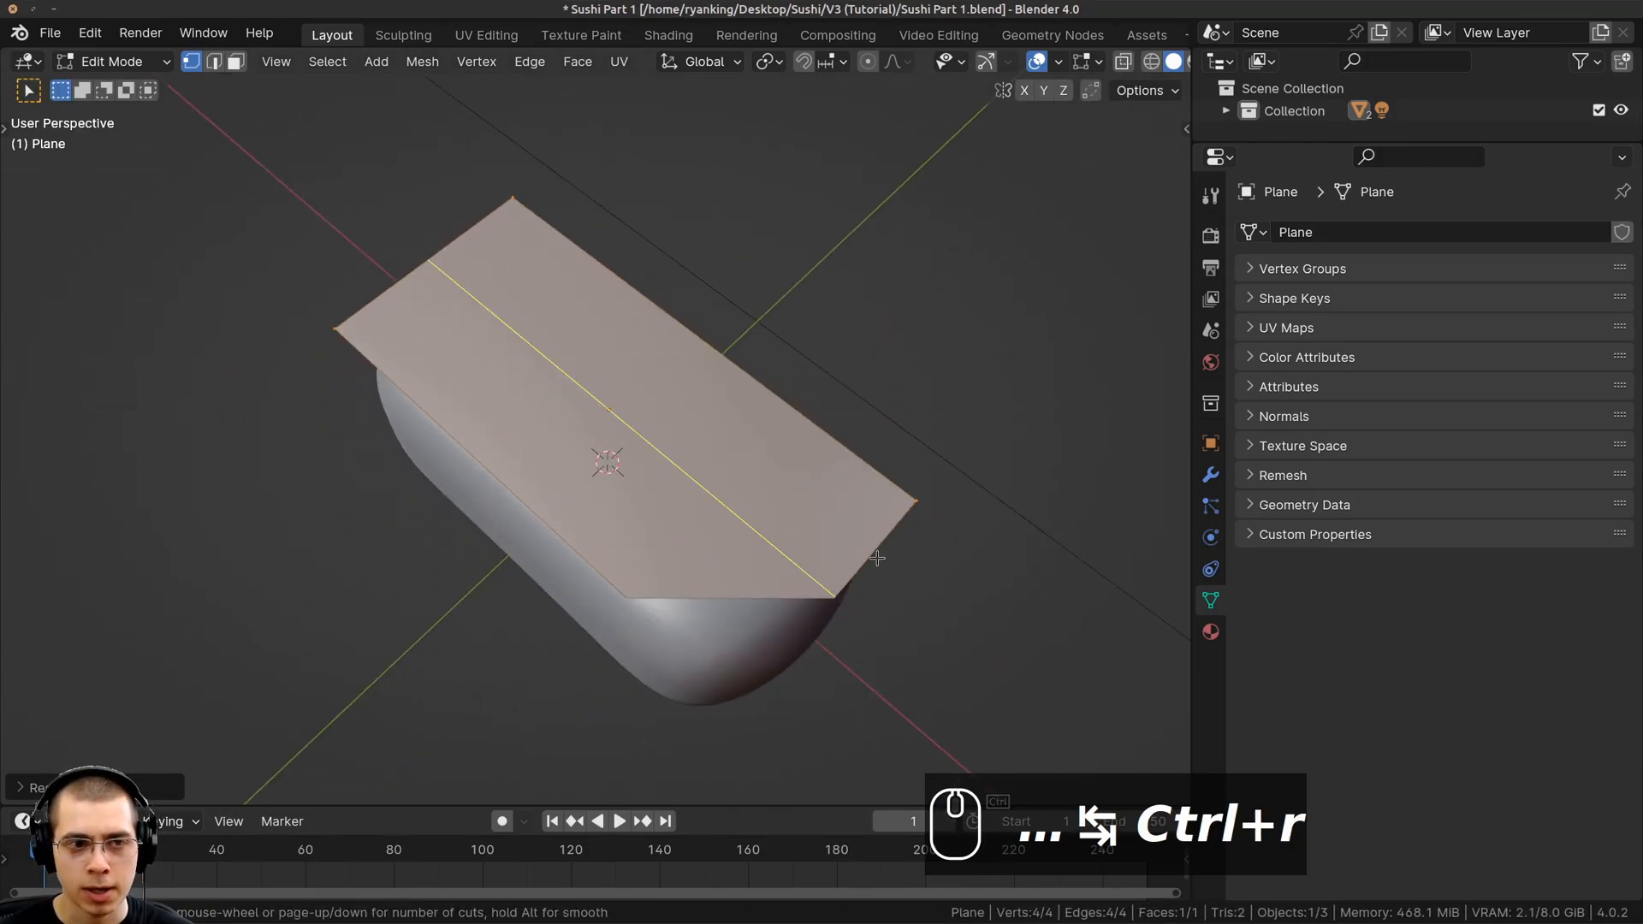
scroll(877, 557, "up", 1)
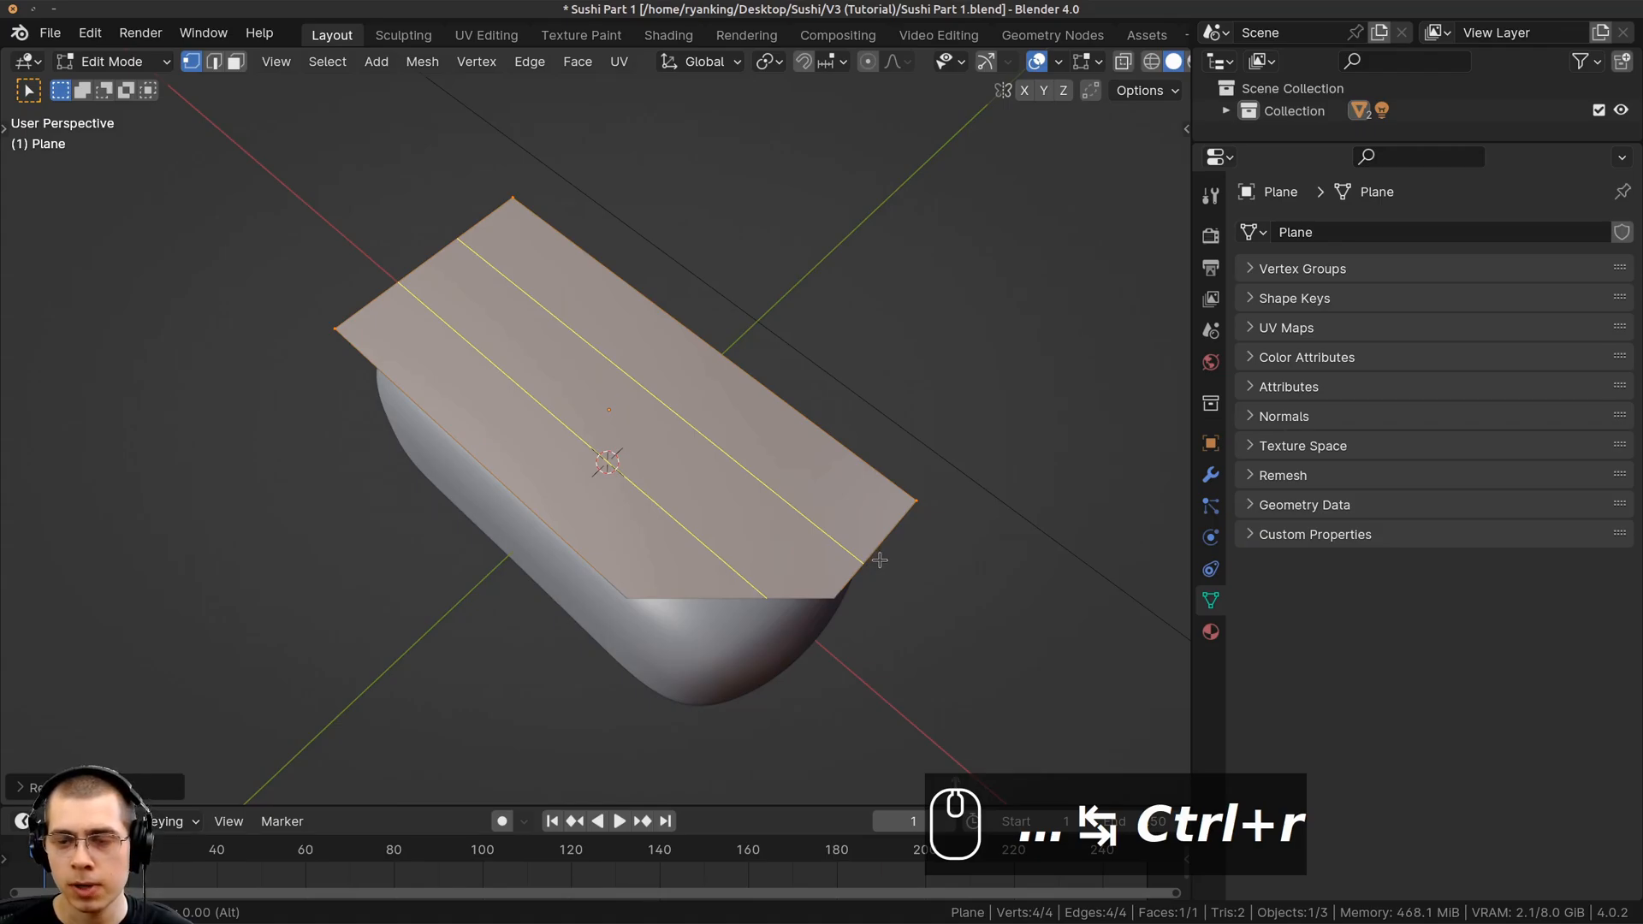
left_click(880, 559)
right_click(886, 551)
middle_click_drag(890, 543, 799, 487)
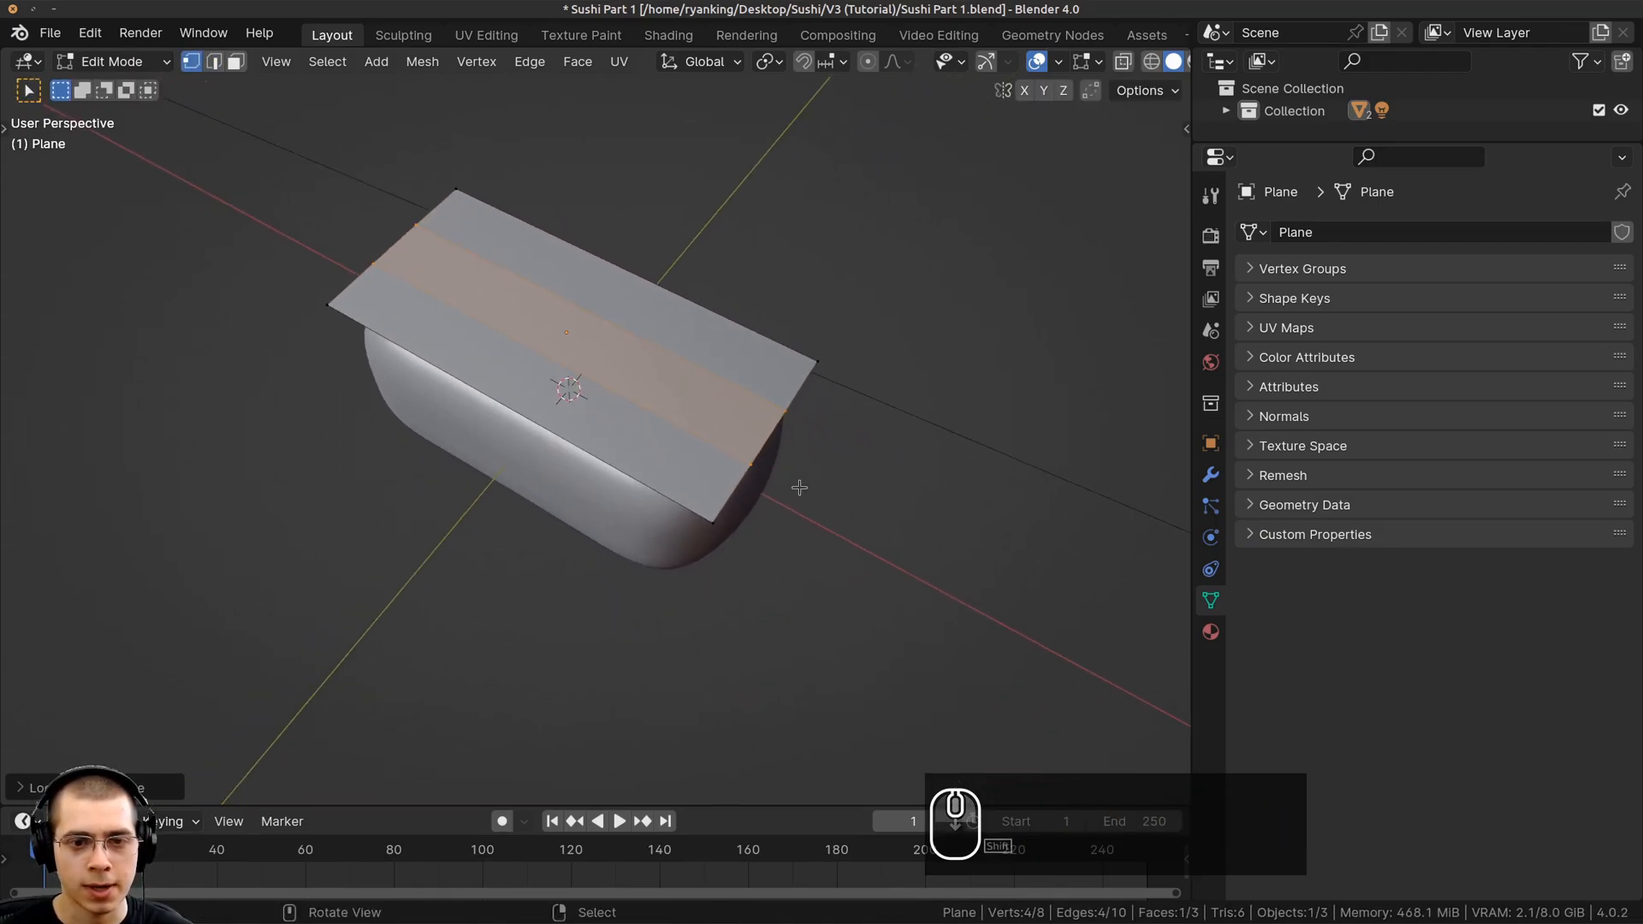
Widen the two lengthwise loops about 1.13 times along X, and scale the whole mesh to about 0.96 along X
key("s")
key("x")
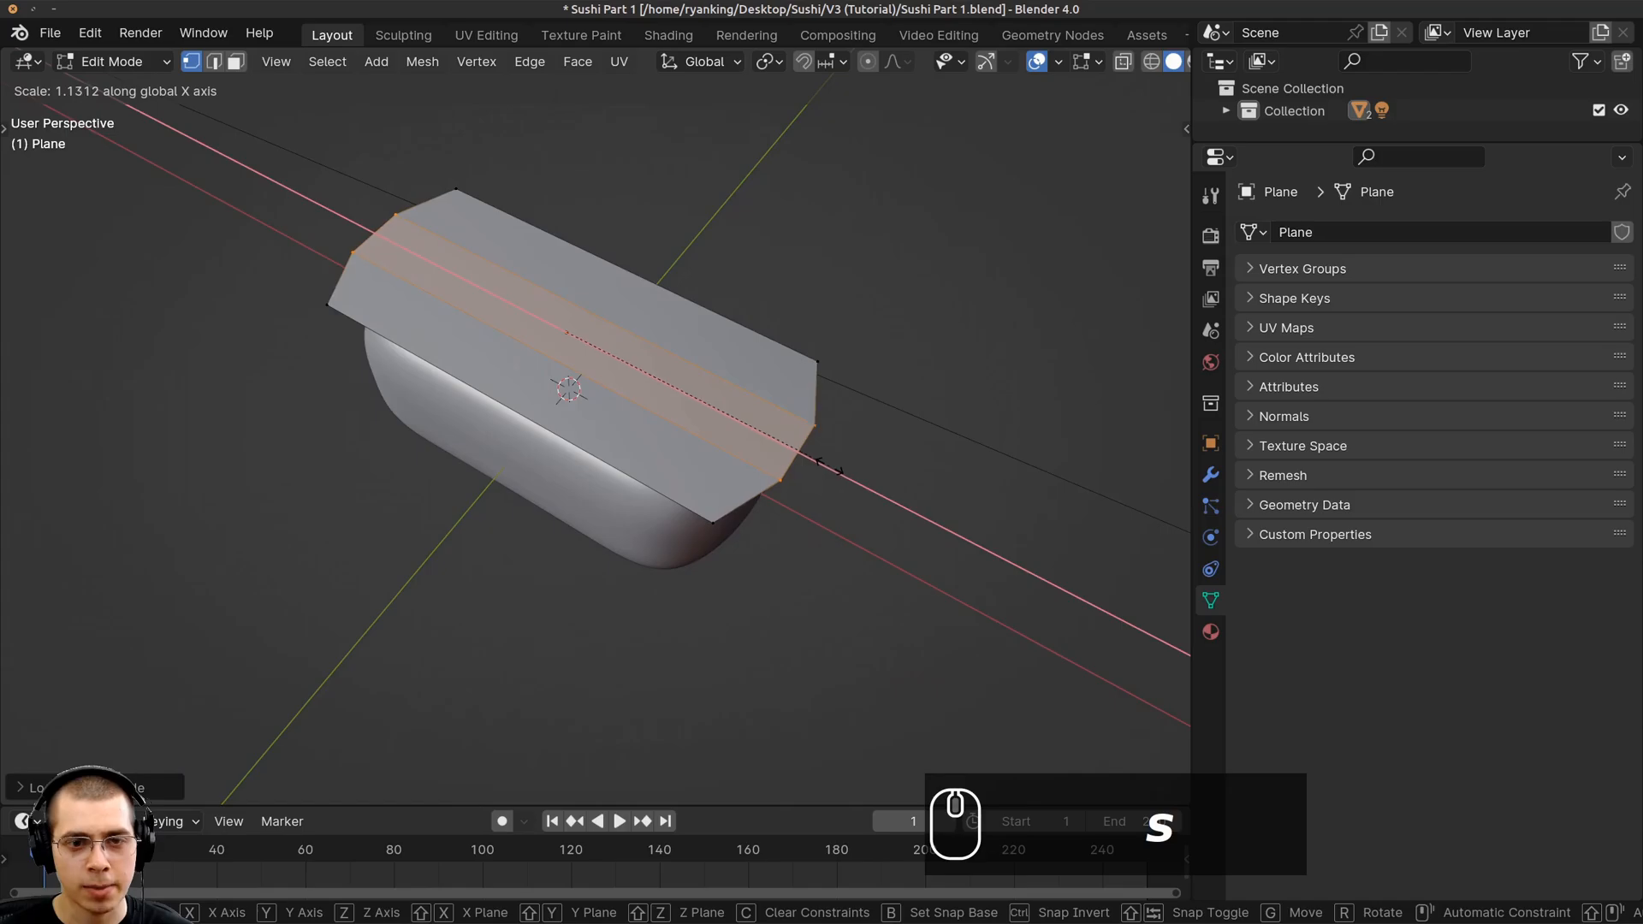
left_click(828, 467)
middle_click_drag(830, 465, 928, 462)
key("a")
key("a")
key("s")
middle_click(914, 460)
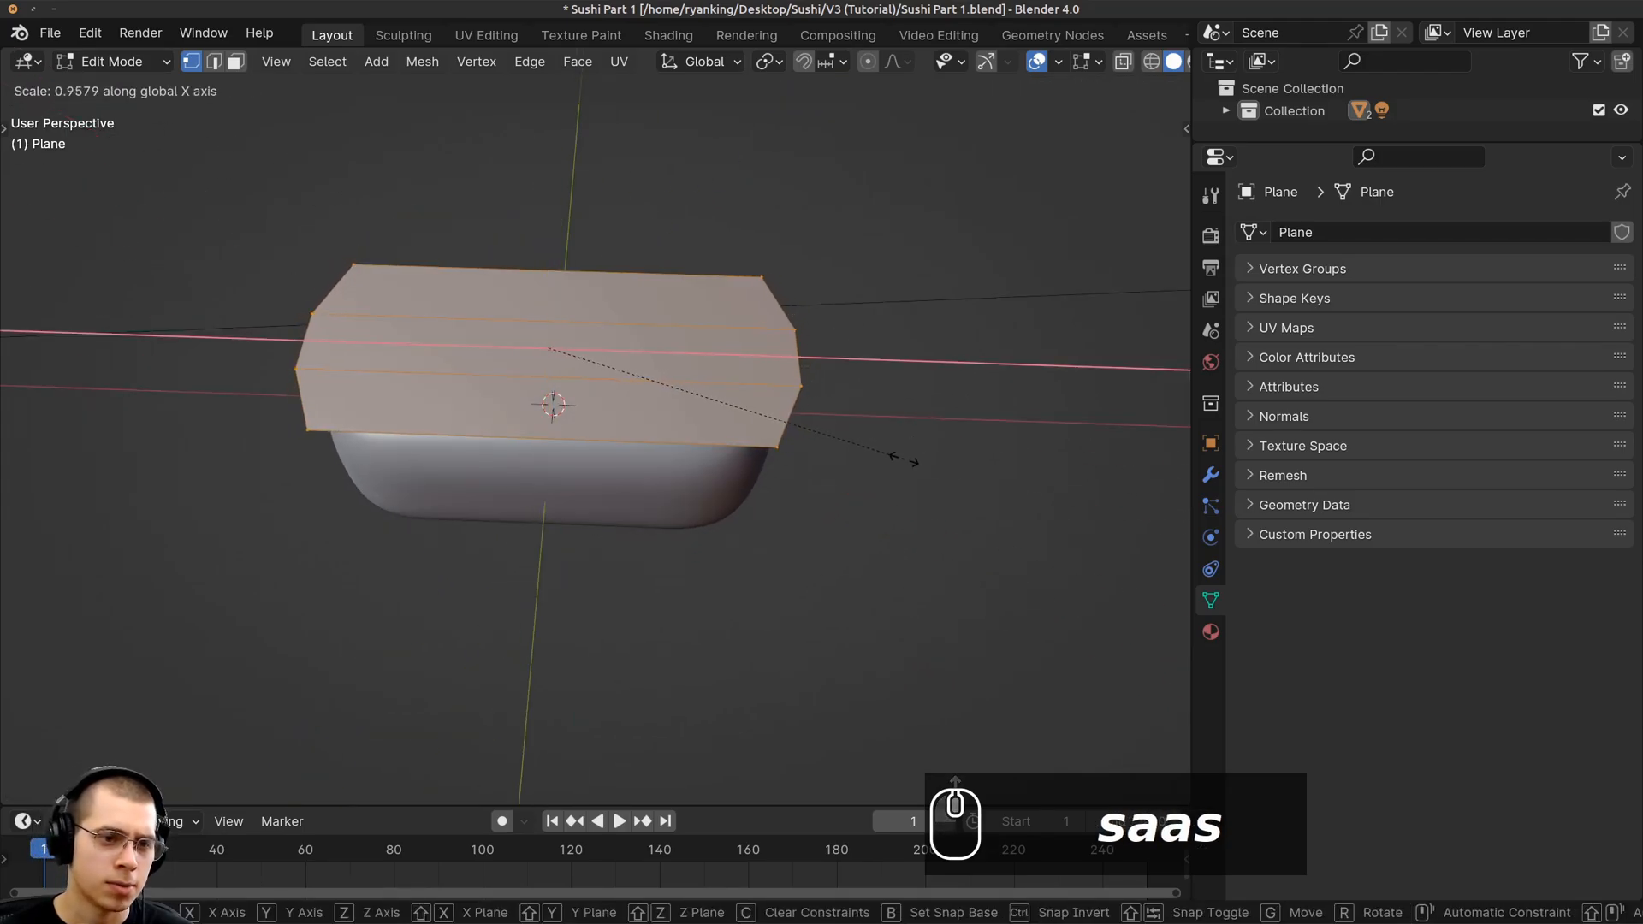
left_click(904, 460)
Add six evenly spaced loop cuts across the plane's width
middle_click_drag(658, 366, 675, 375, "shift")
key("ctrl+r")
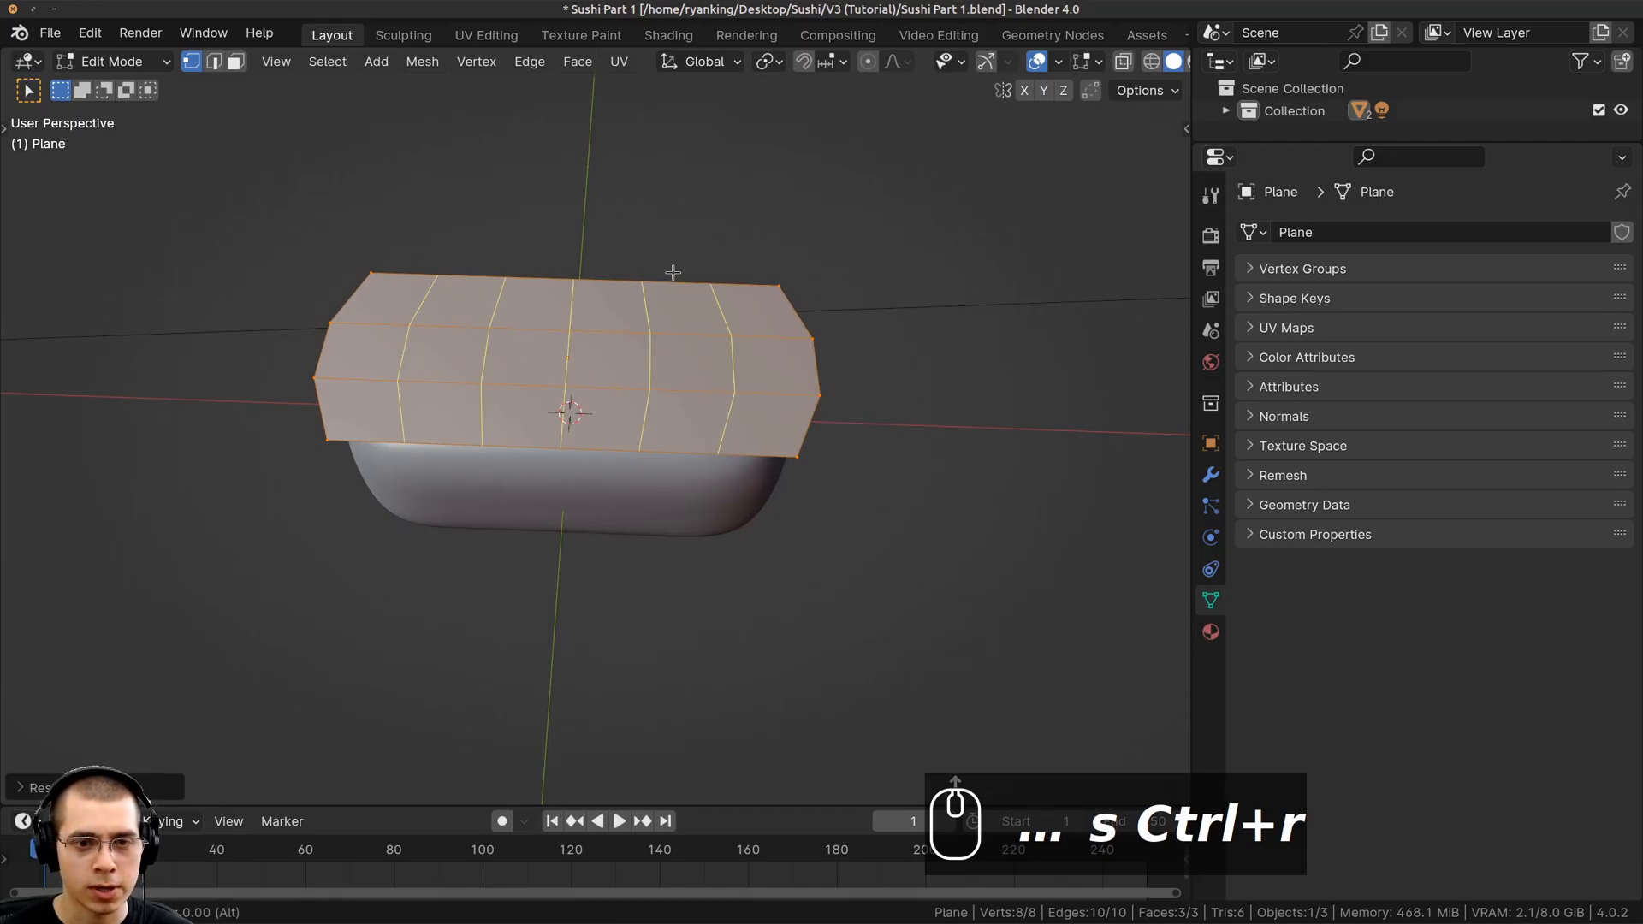
scroll(672, 272, "up", 2)
scroll(672, 272, "down", 1)
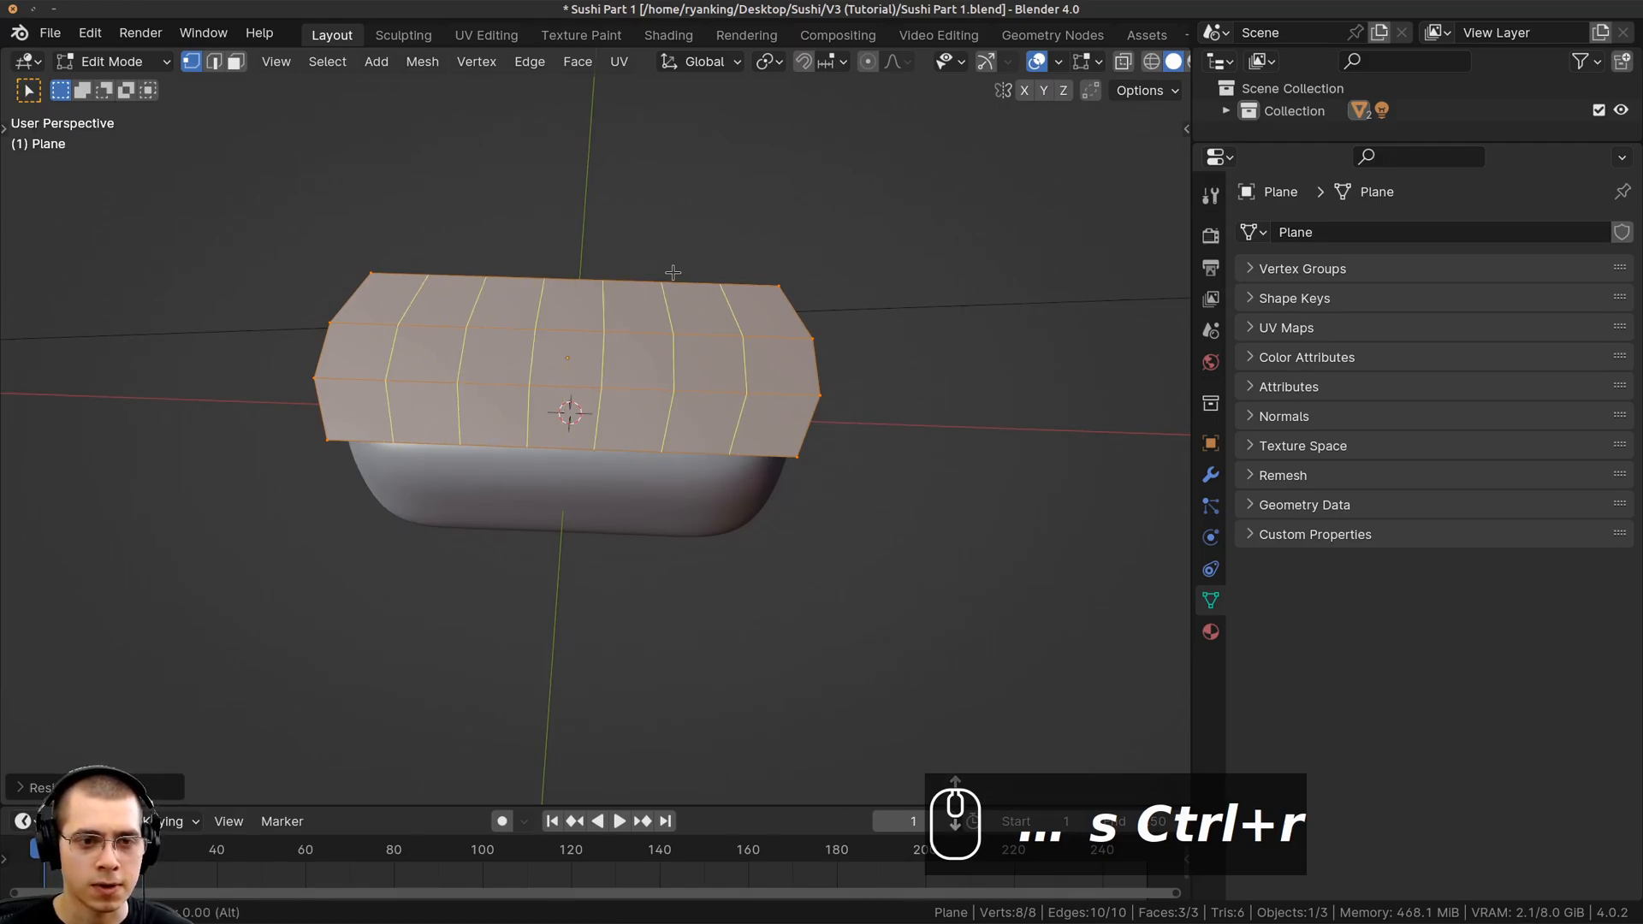
left_click(675, 279)
right_click(686, 275)
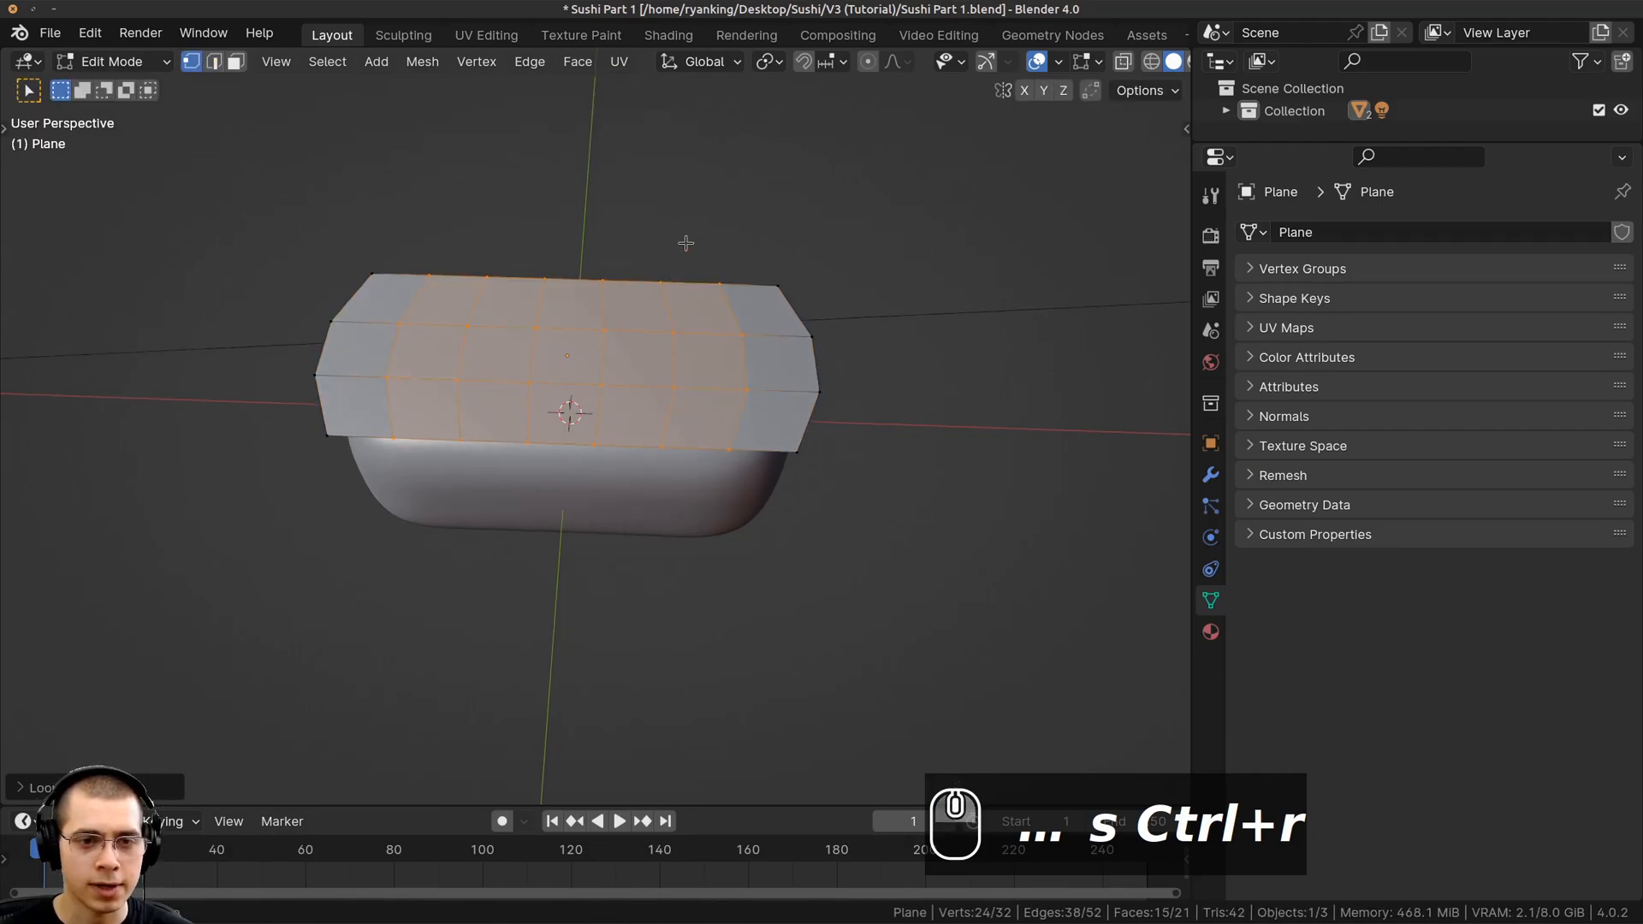
Select the plane's entire outer edge loop and lower it about 0.0025 m along Z
middle_click_drag(606, 333, 732, 244)
middle_click_drag(663, 335, 726, 434)
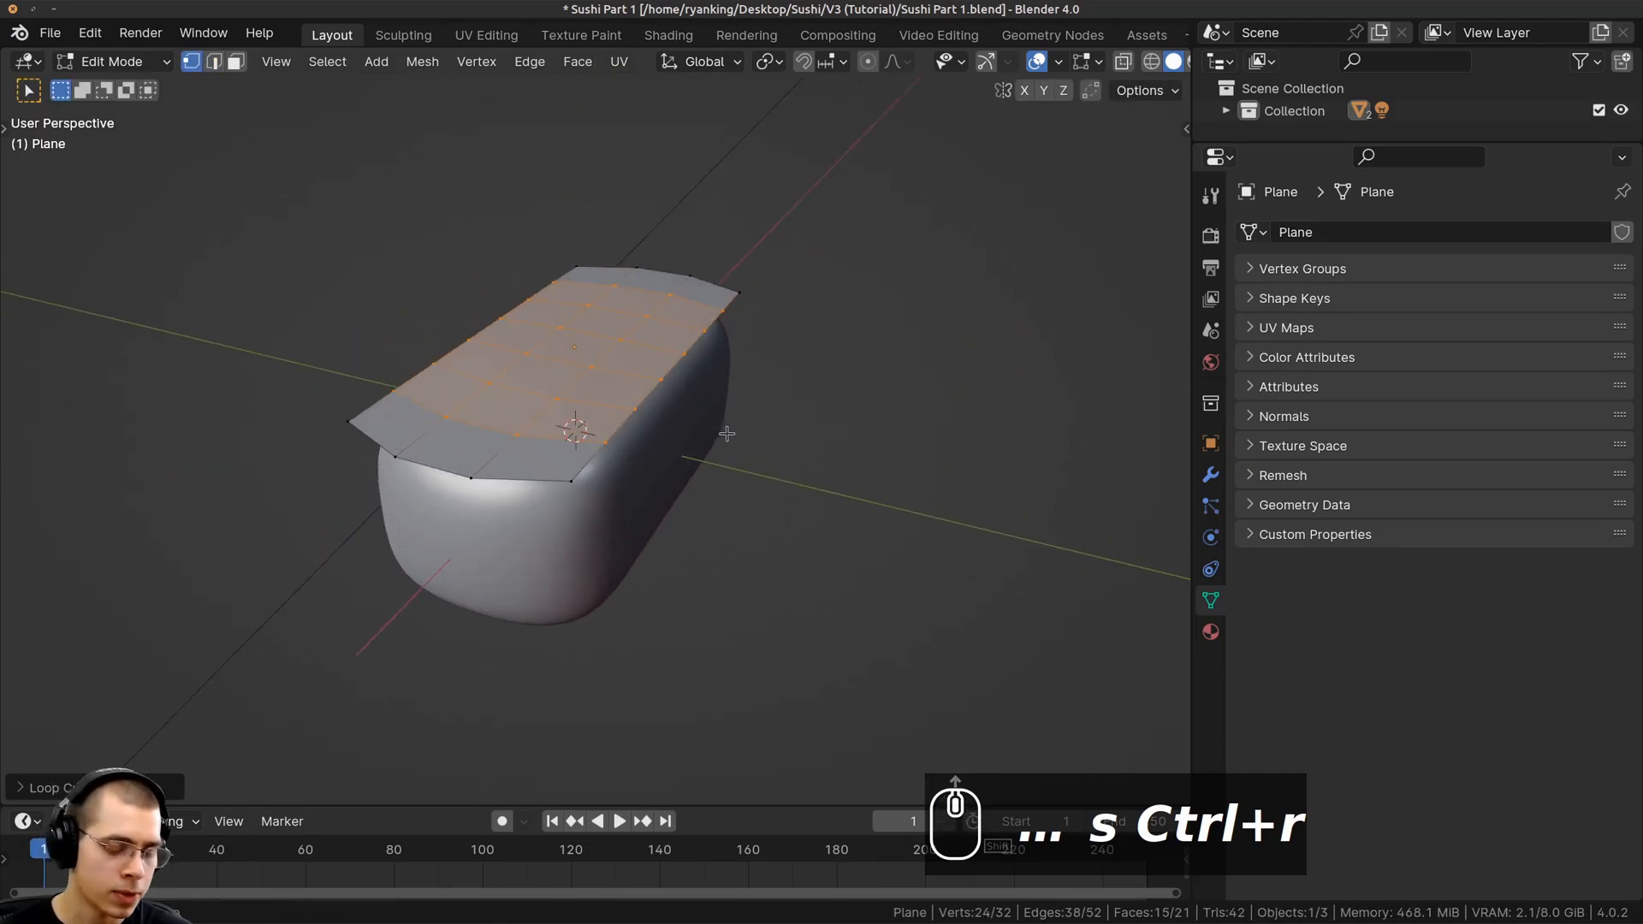
left_click(679, 372, "alt")
middle_click_drag(679, 371, 551, 352)
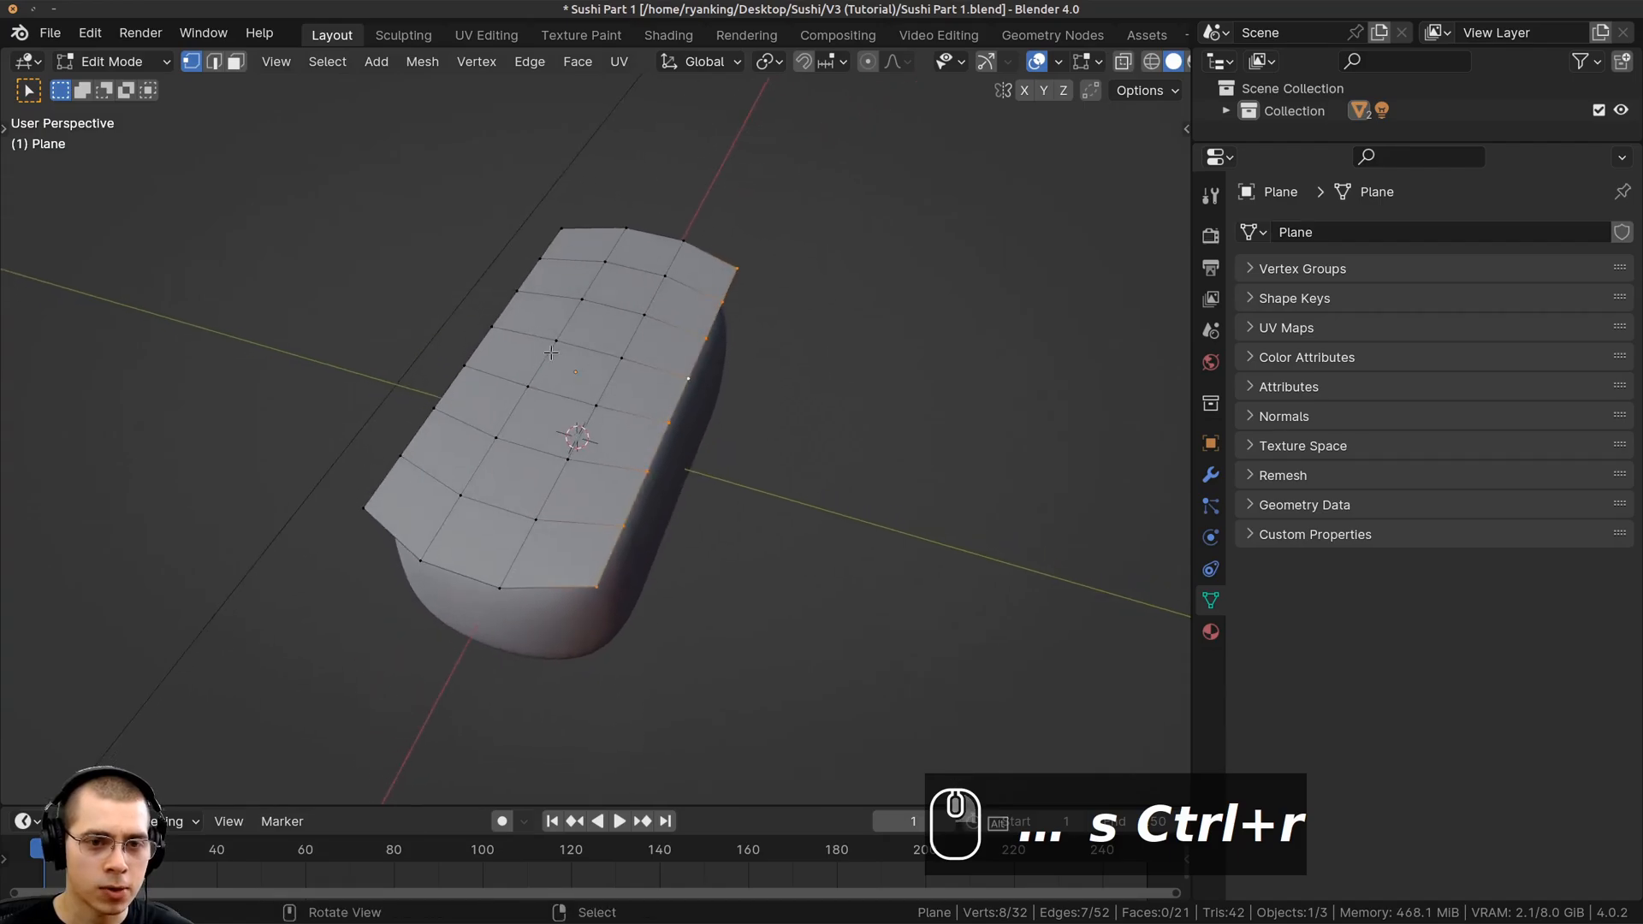
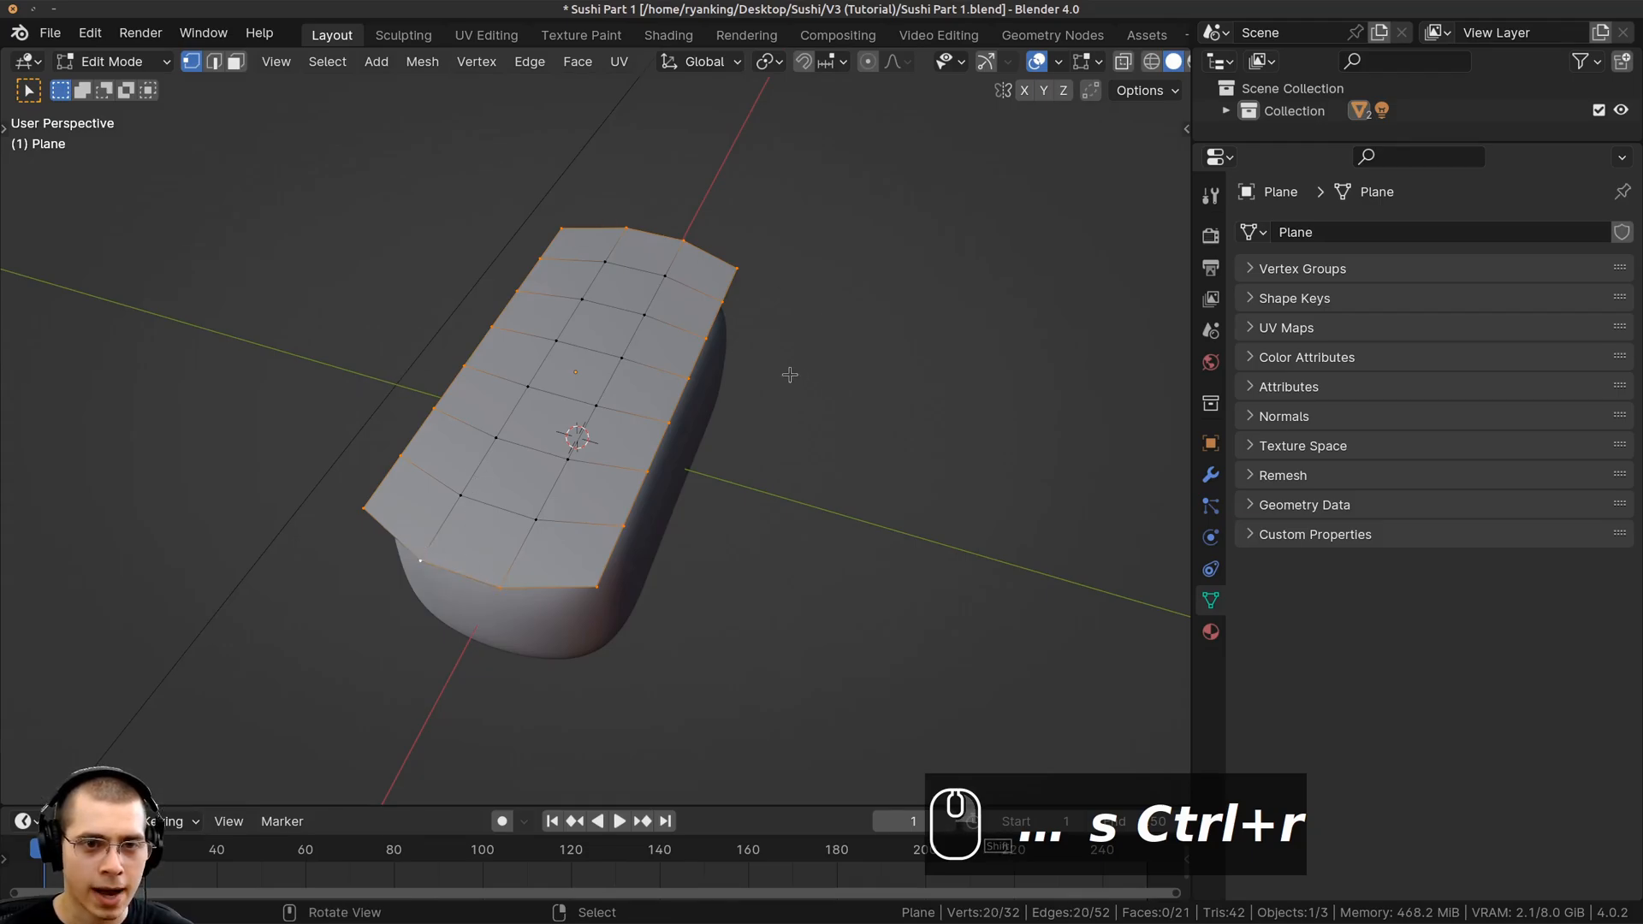
middle_click_drag(789, 375, 762, 287)
key("g")
key("z")
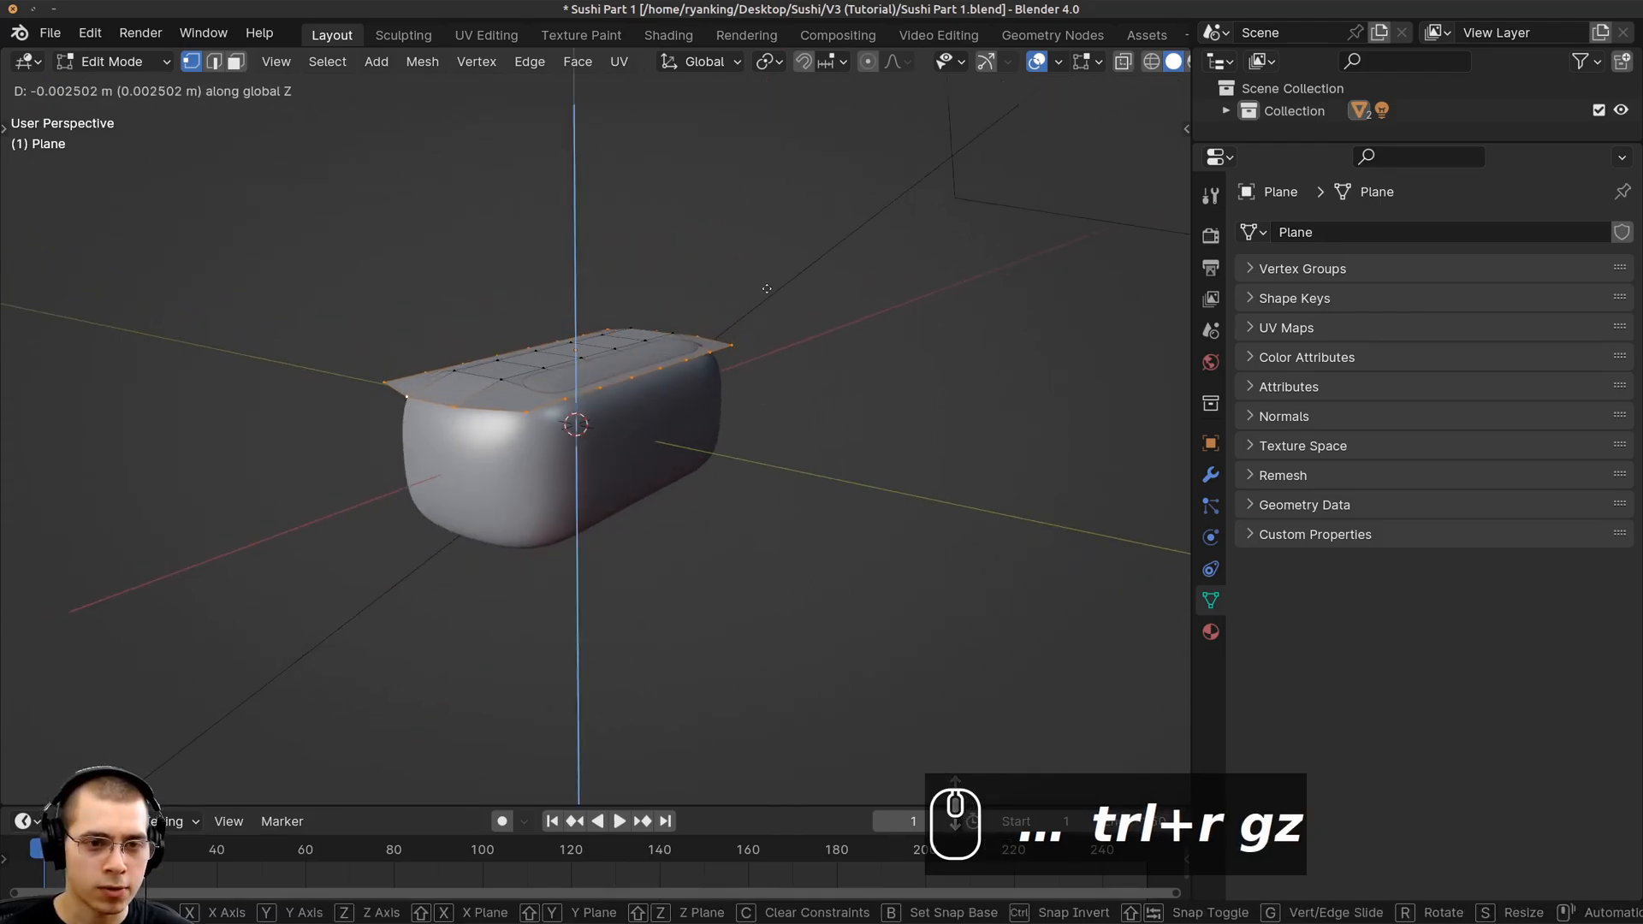
left_click(768, 291)
Select the whole plane mesh and raise it about 0.002 m along Z above the rice
middle_click_drag(767, 294, 650, 299)
key("a")
scroll(701, 309, "up", 1)
key("a")
key("g")
key("z")
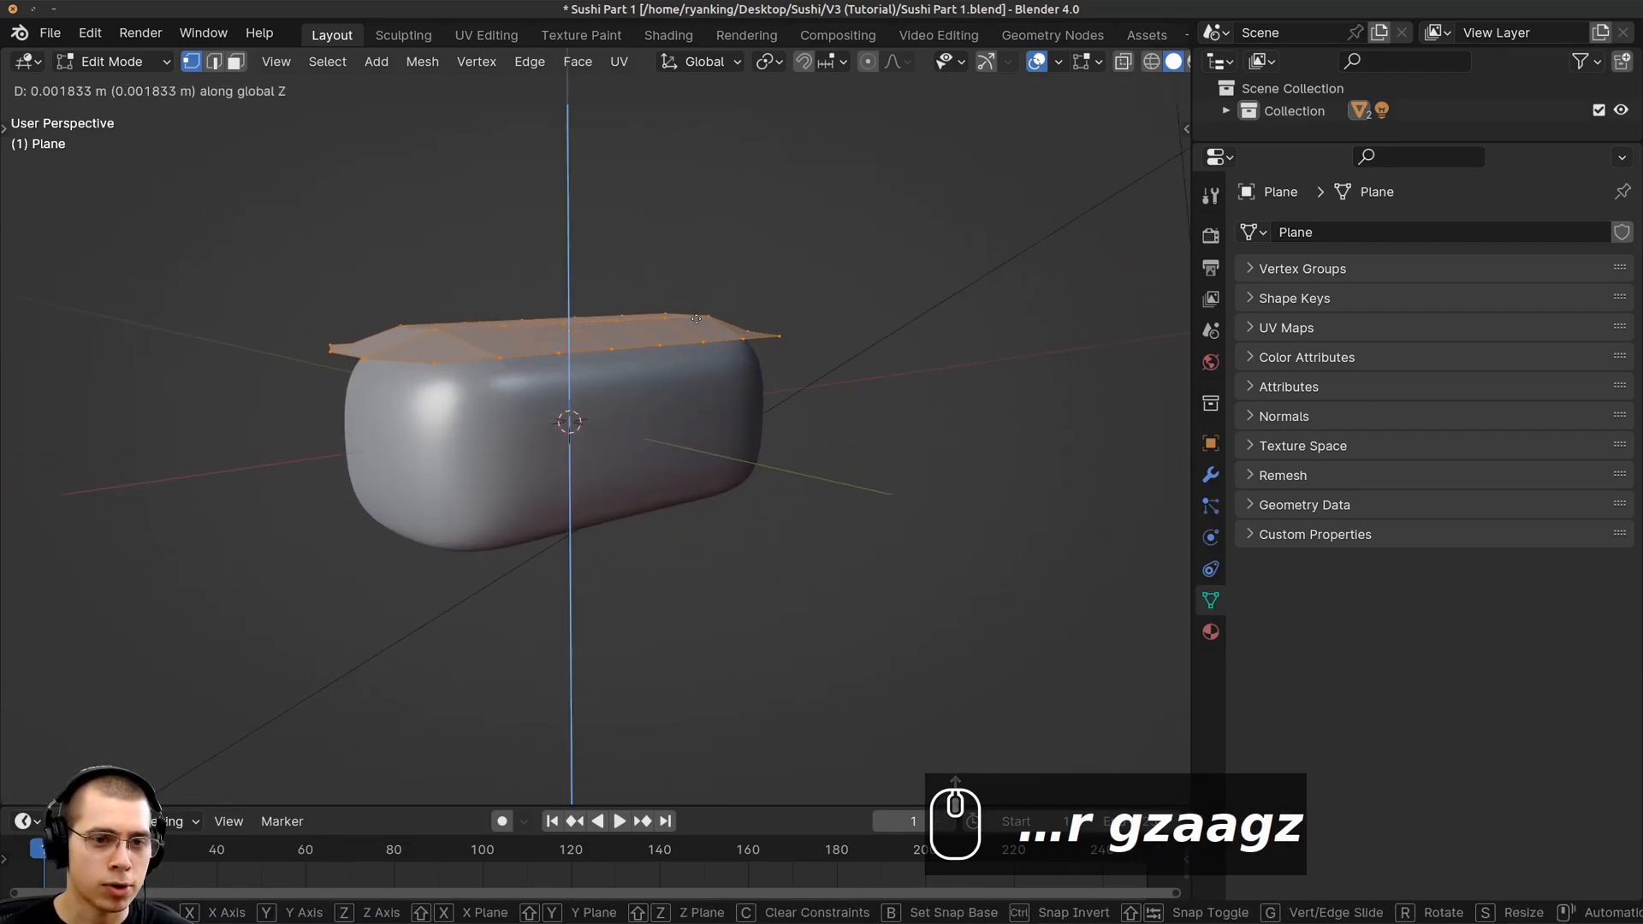
left_click(635, 291)
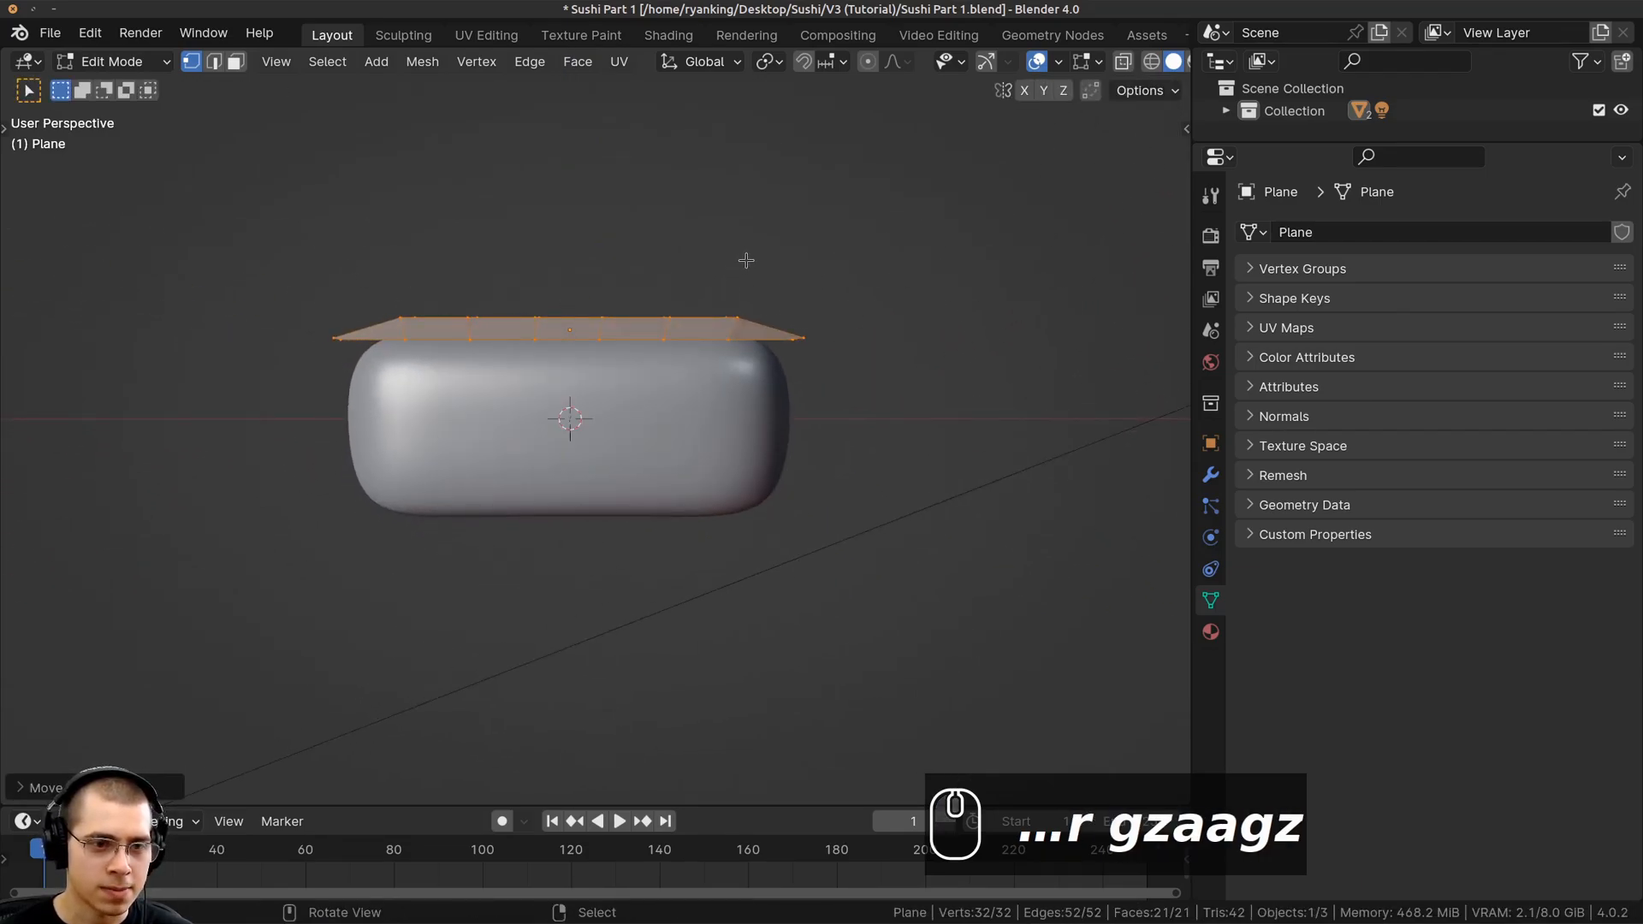
Extrude the whole plane downward about 0.0057 m into a slab and recalculate its normals outward
key("e")
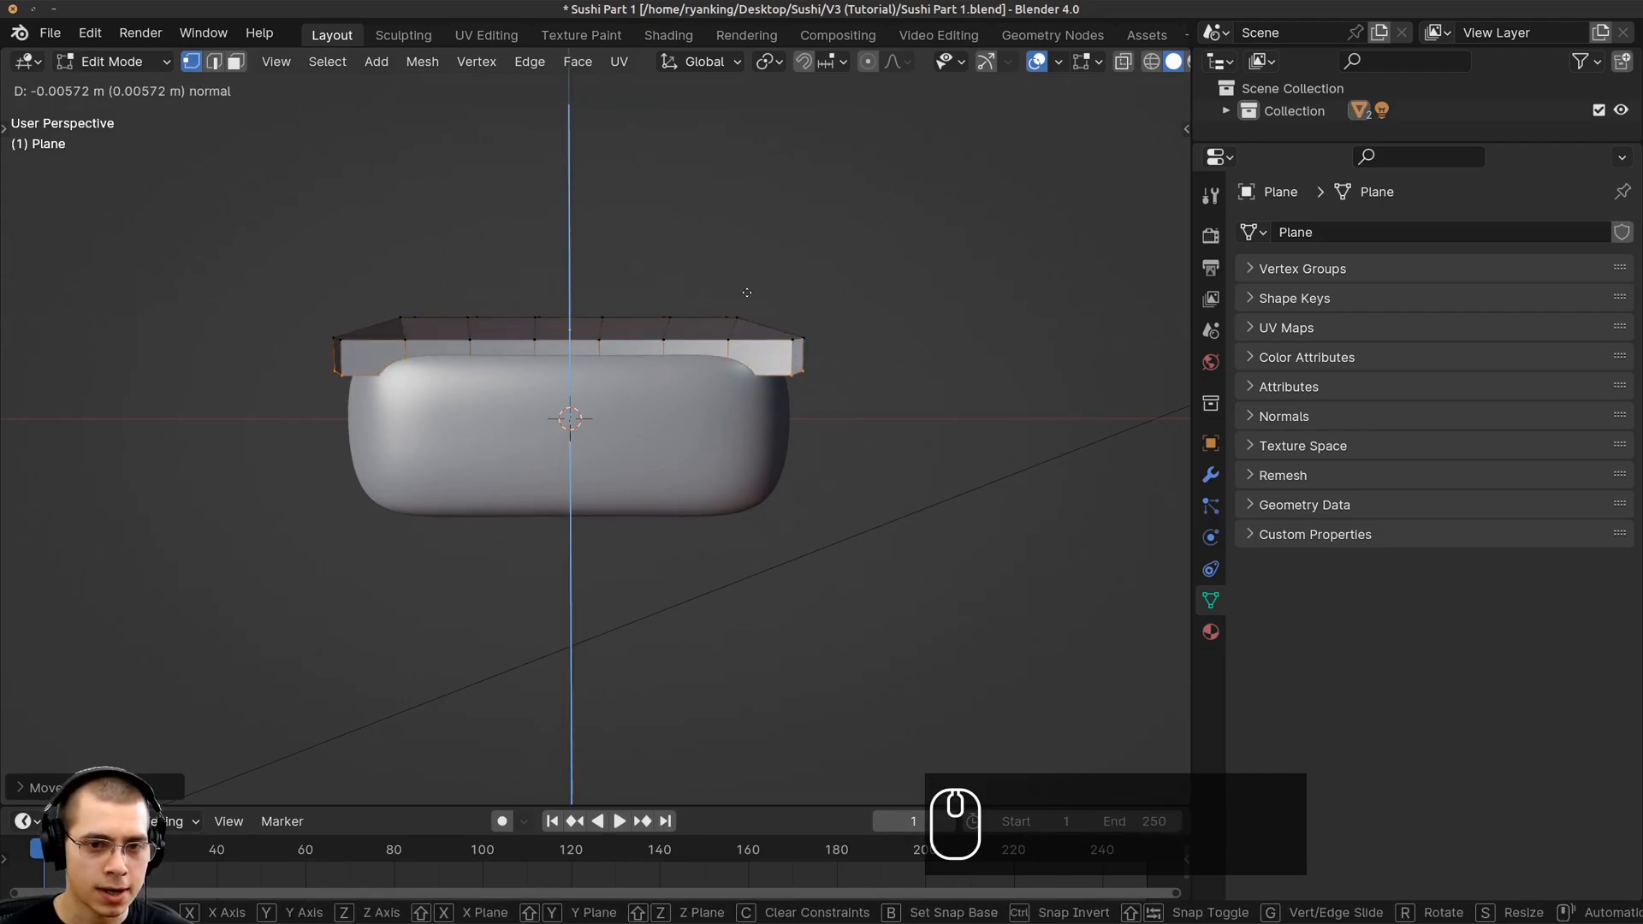
left_click(747, 293)
middle_click_drag(747, 293, 771, 338)
key("alt+a")
key("a")
key("shift+n")
middle_click_drag(758, 347, 700, 395)
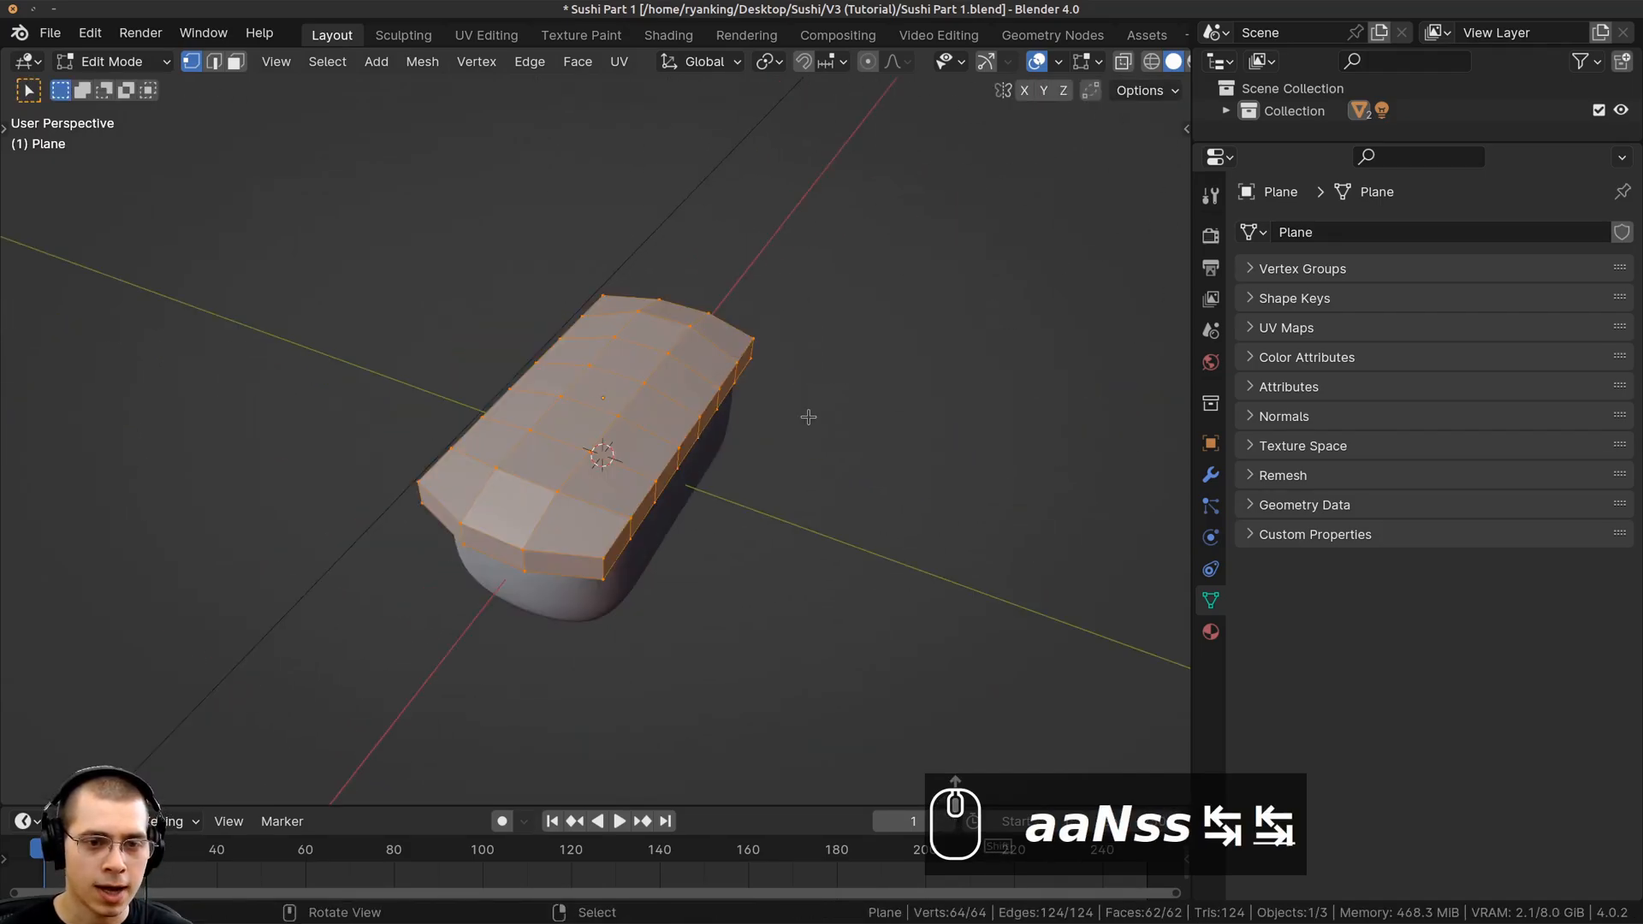
Adjust the slab's size with overall and single-axis scaling, and add a level 2 Subdivision modifier in Object Mode
key("s")
left_click(810, 421)
key("s")
middle_click(761, 418)
left_click(760, 419)
scroll(682, 394, "up", 1)
key("Tab")
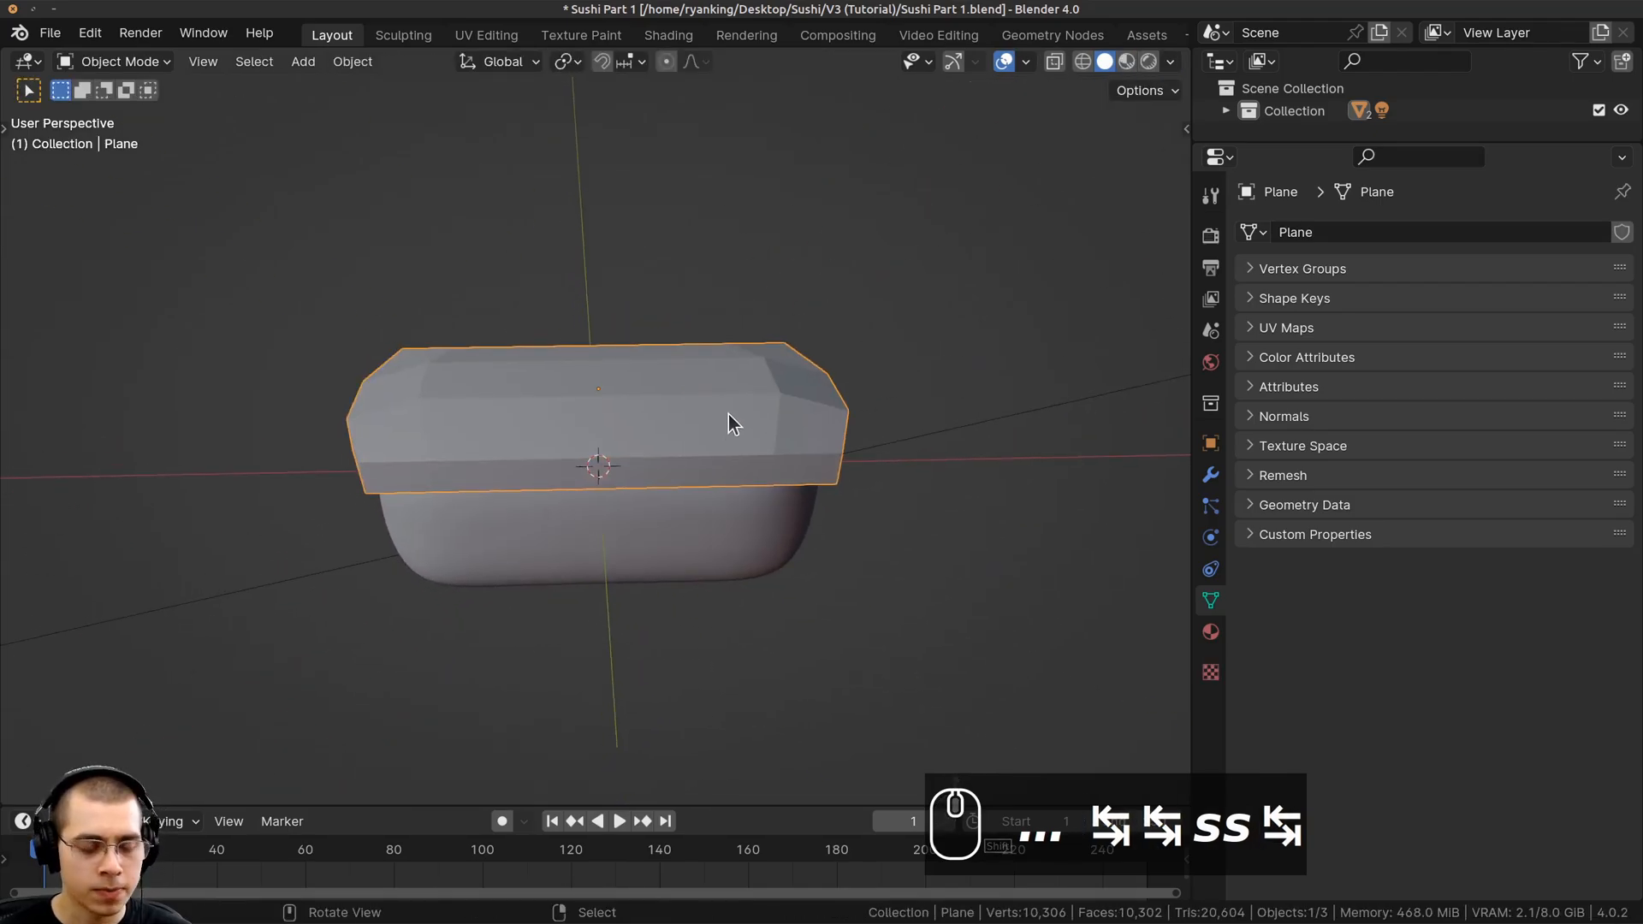
key("ctrl+2")
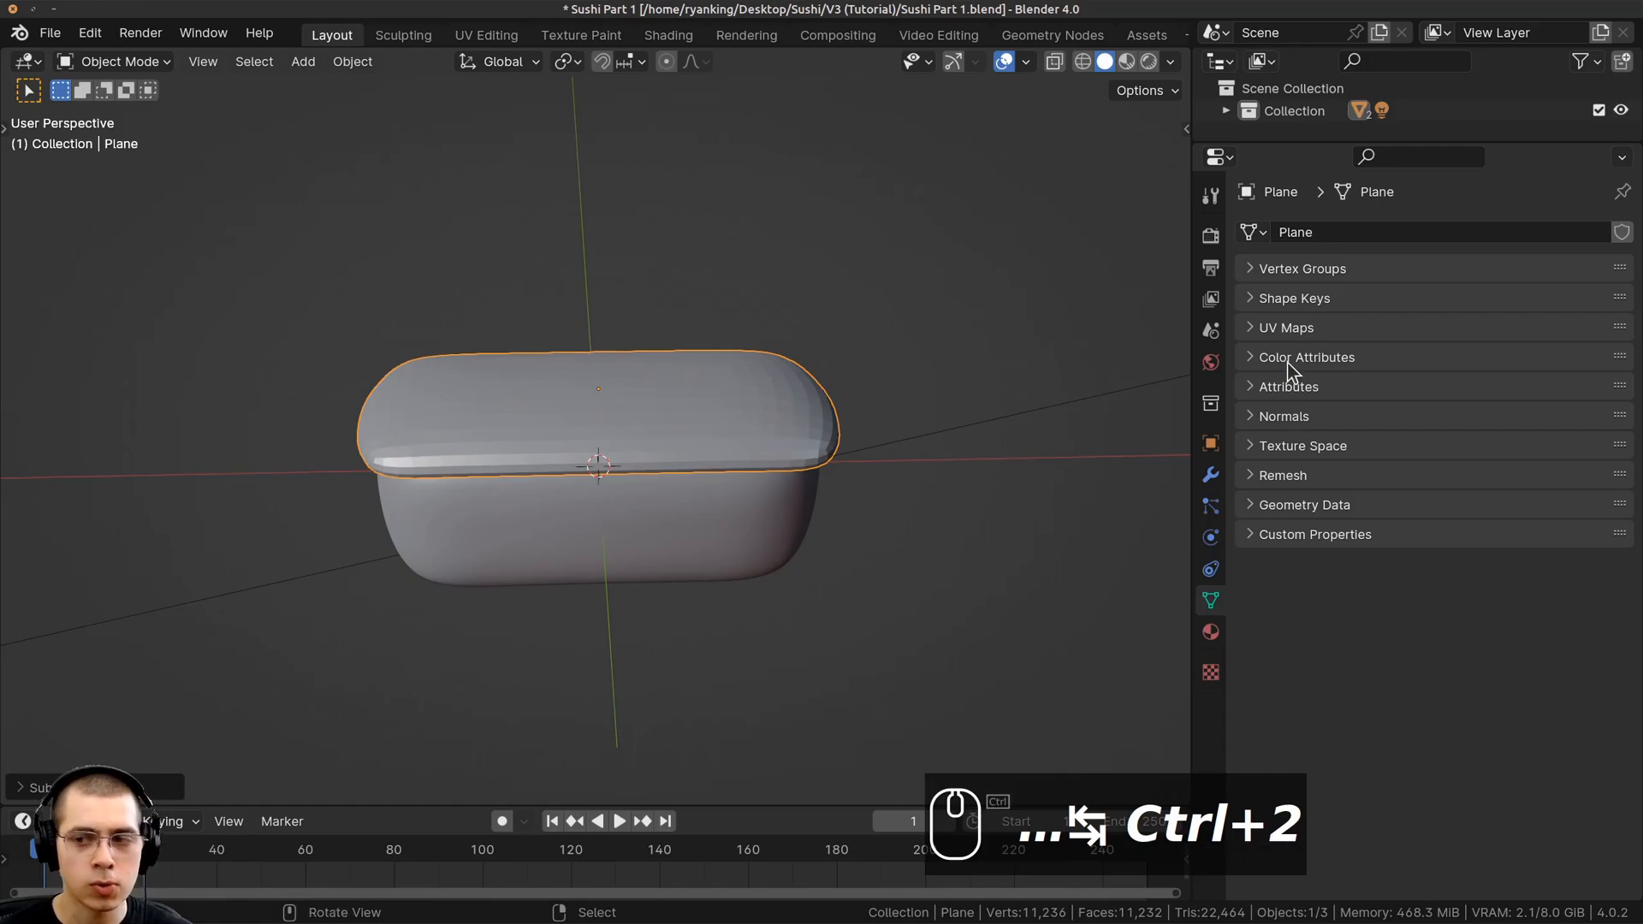
Check the topping slab's Subdivision modifier and shade the slab smooth
left_click(1210, 475)
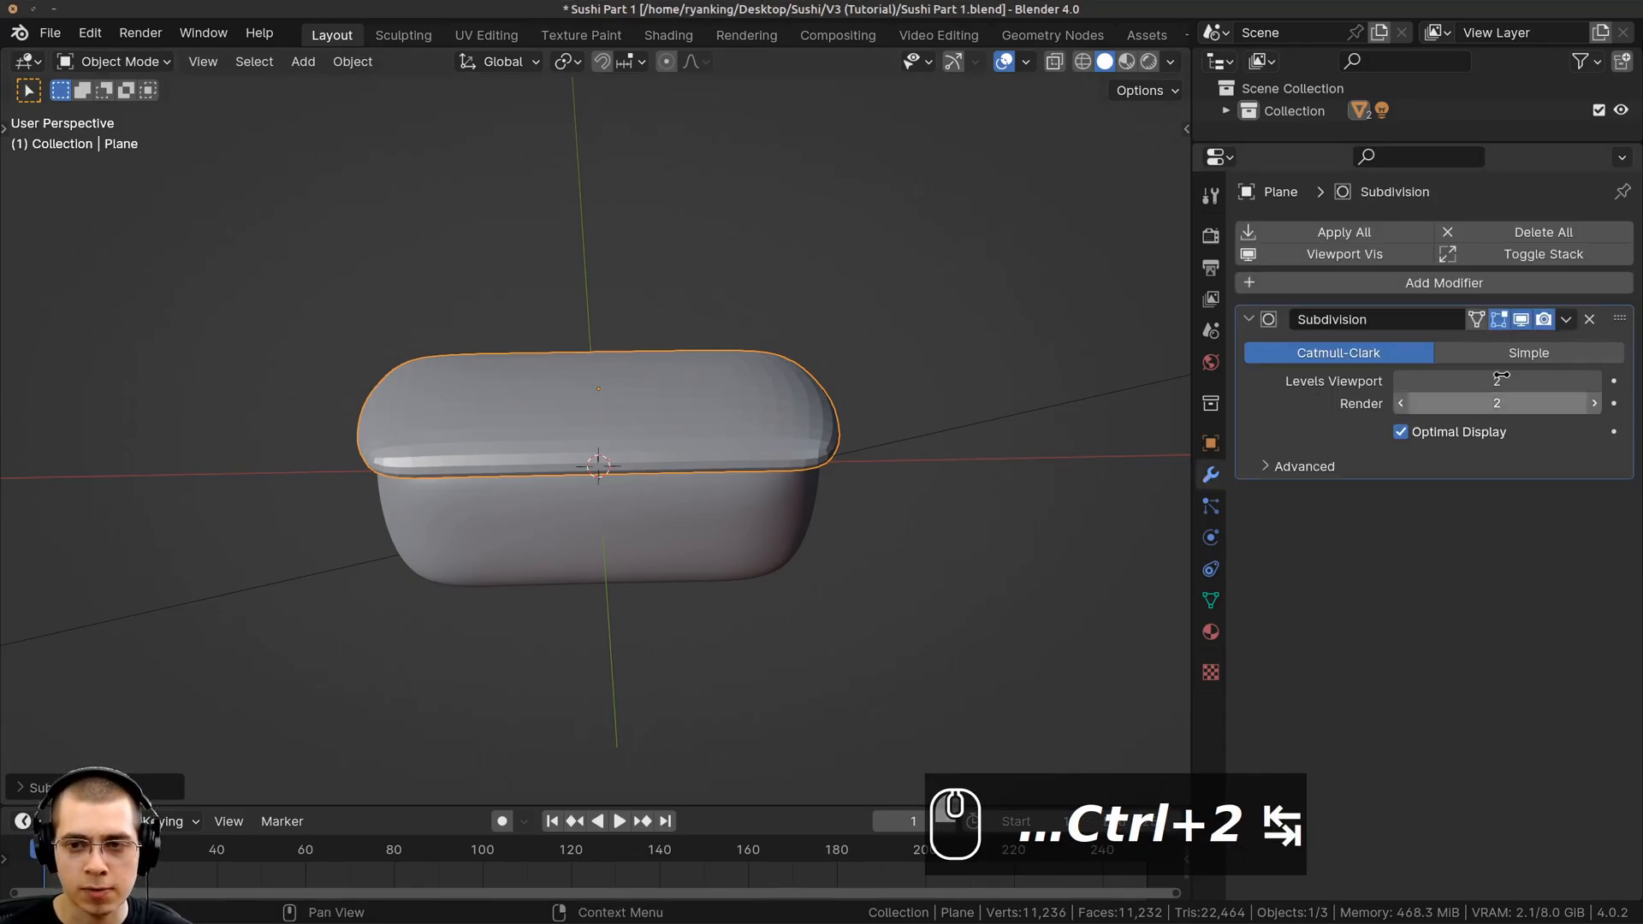
middle_click_drag(599, 377, 661, 358)
key("w")
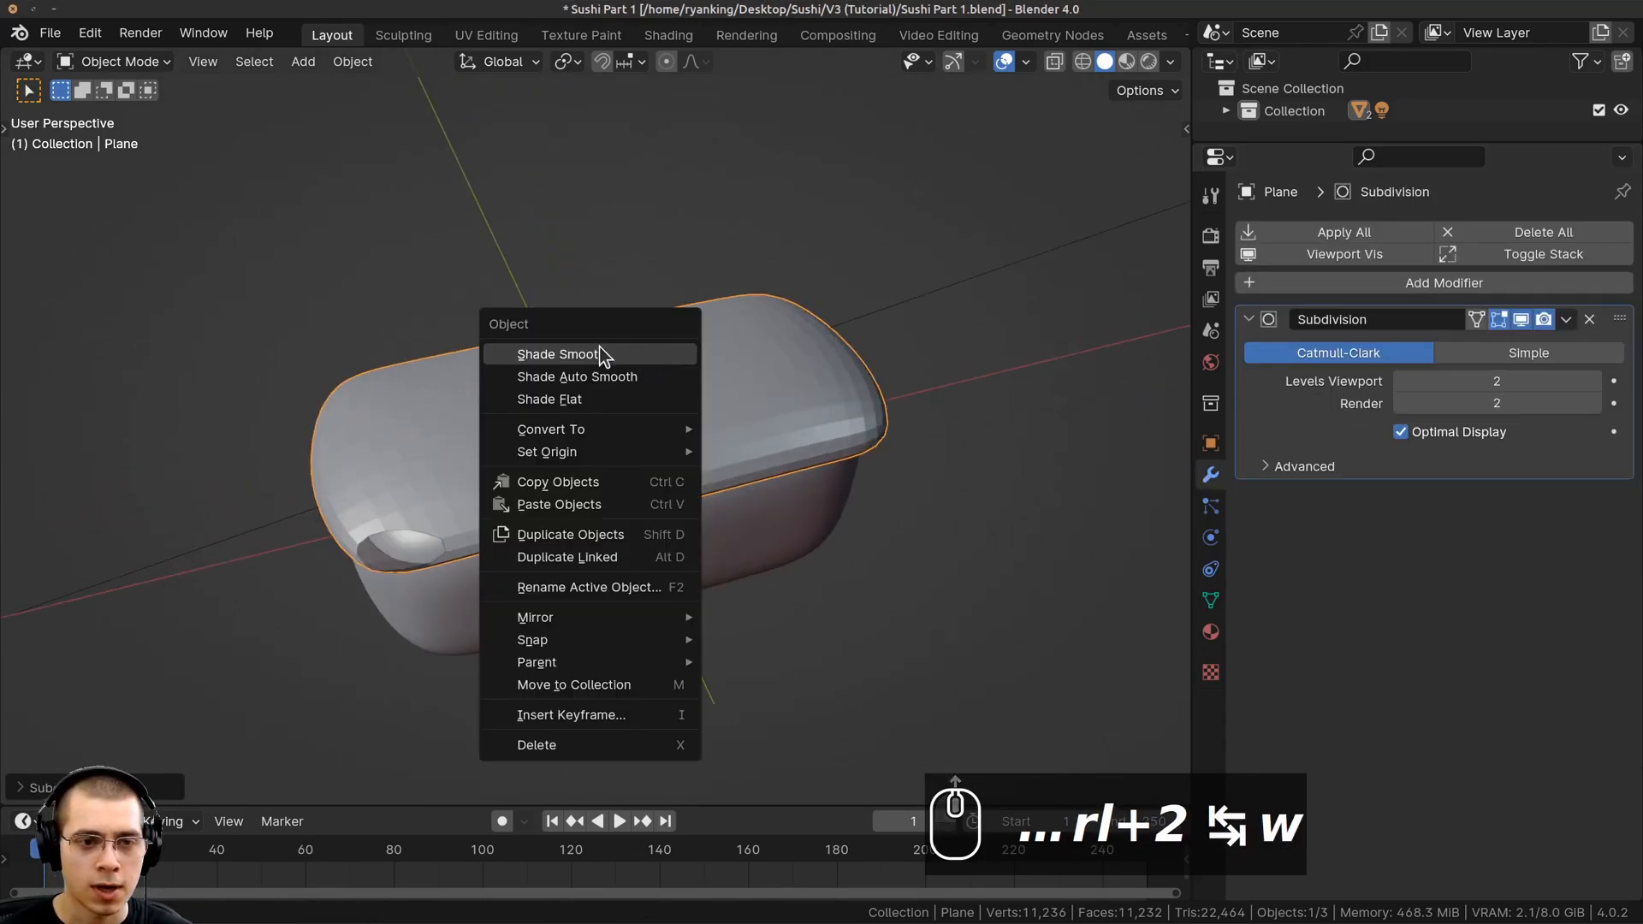
left_click(525, 352)
middle_click_drag(525, 353, 410, 385)
In face select mode, select the slab's narrow end face, scale it smaller and reposition it
scroll(663, 339, "up", 1)
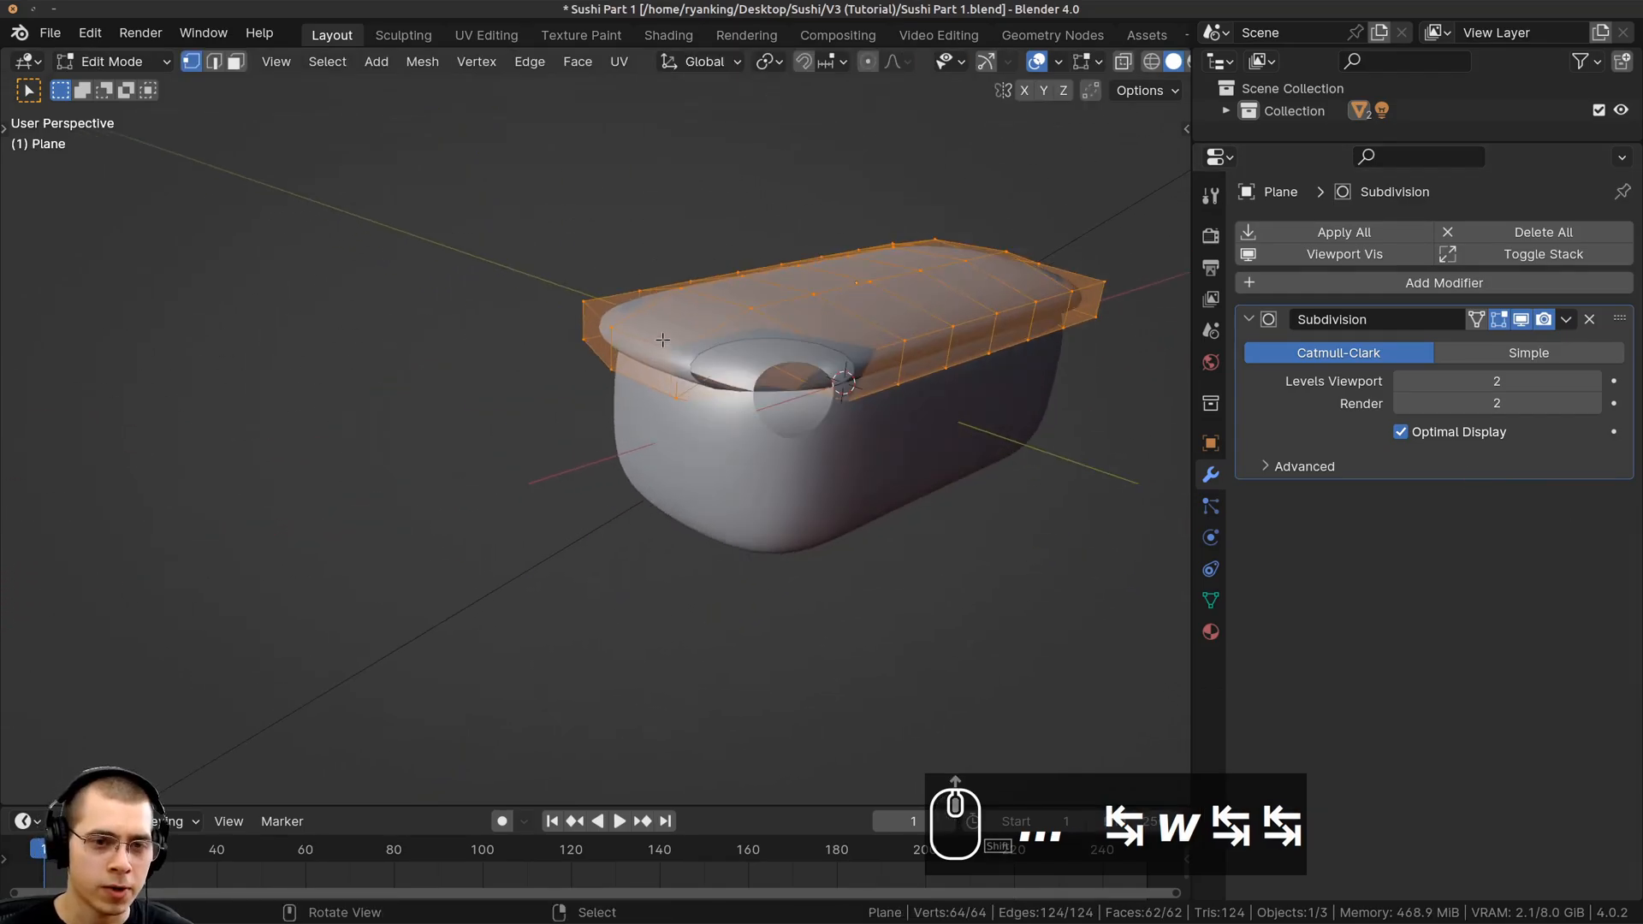
scroll(622, 346, "down", 1)
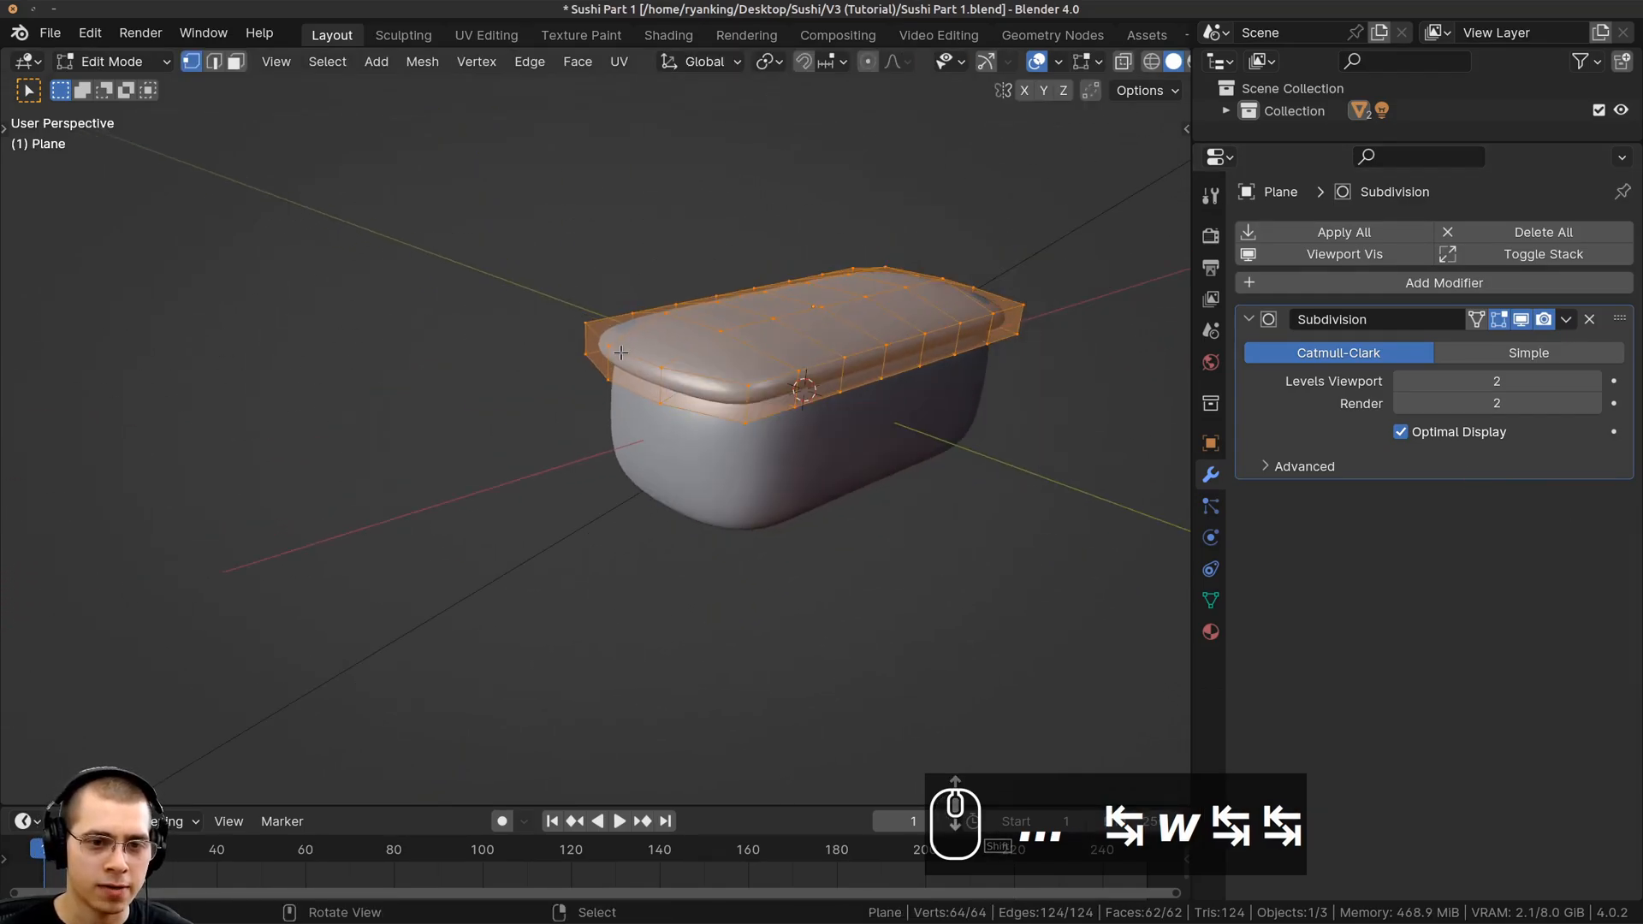
mouse_move(652, 395)
middle_mouse_down()
mouse_move(631, 406)
mouse_move(618, 509)
mouse_move(671, 407)
middle_mouse_up()
left_click(235, 64)
right_click(656, 457)
key("s")
middle_click_drag(703, 418, 580, 440)
left_click(732, 424)
key("g")
left_click(575, 440)
Extrude the end face outward about 0.009 m and scale the new face down into a tapered tip
key("e")
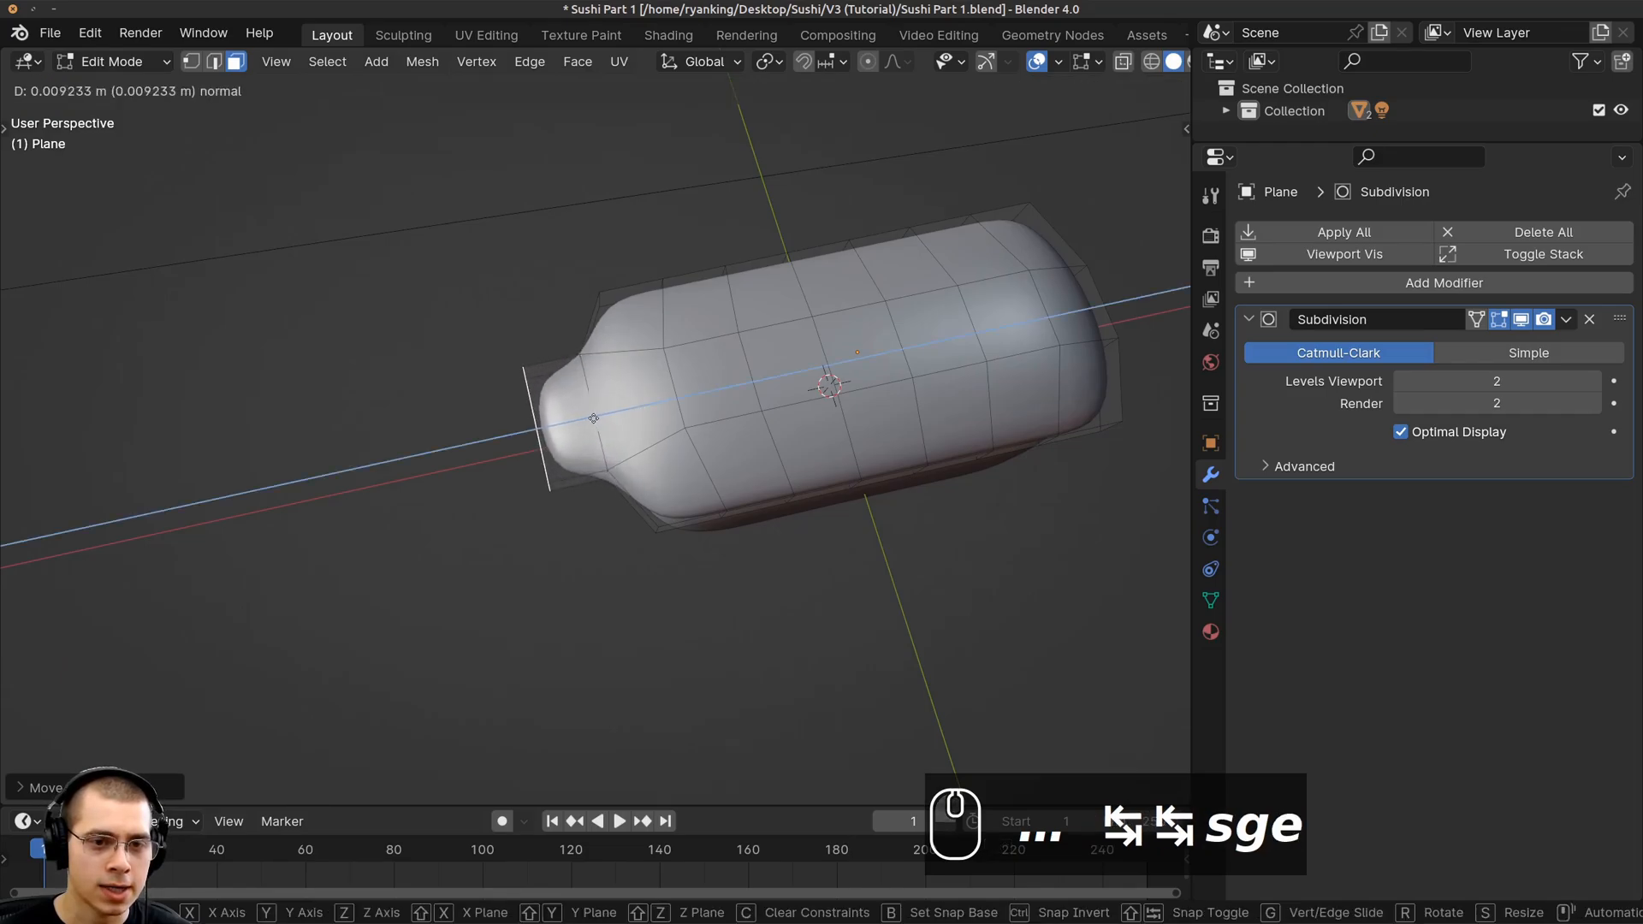
left_click(586, 418)
middle_click_drag(838, 389, 1095, 375)
key("s")
left_click(913, 385)
key("s")
middle_click_drag(920, 382, 711, 249)
left_click(777, 386)
Move the tip face outward and down about 0.0066 m, rotate it to follow the droop, and fine-tune its position
key("g")
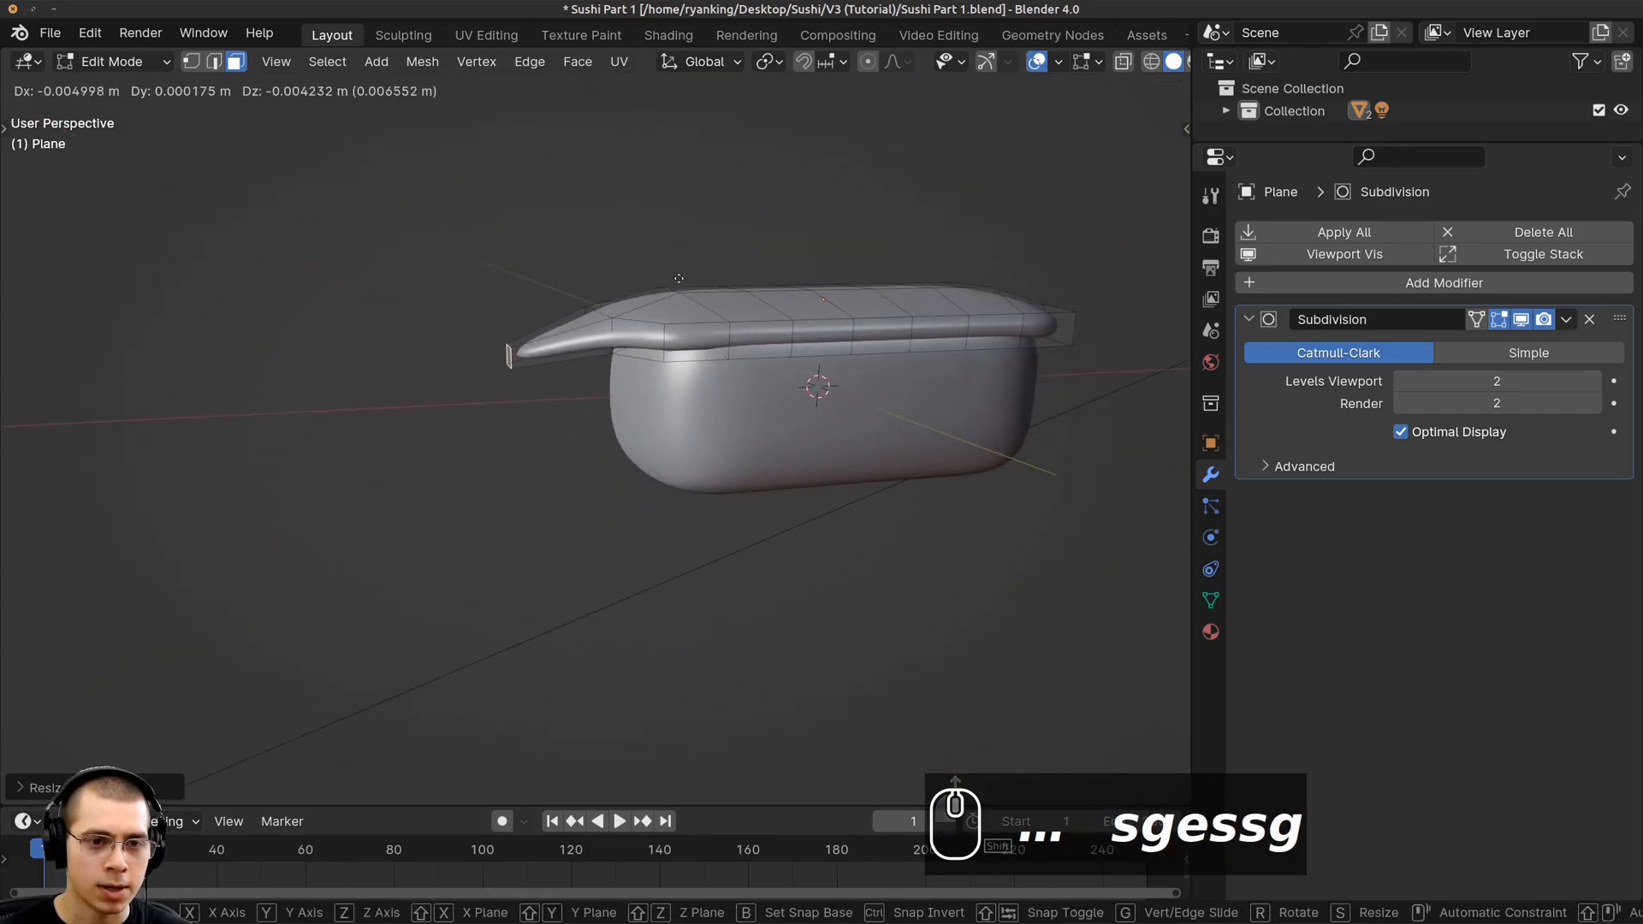
left_click(683, 278)
scroll(676, 282, "up", 1)
key("r")
left_click(547, 232)
key("g")
left_click(565, 243)
middle_click_drag(481, 183, 511, 203)
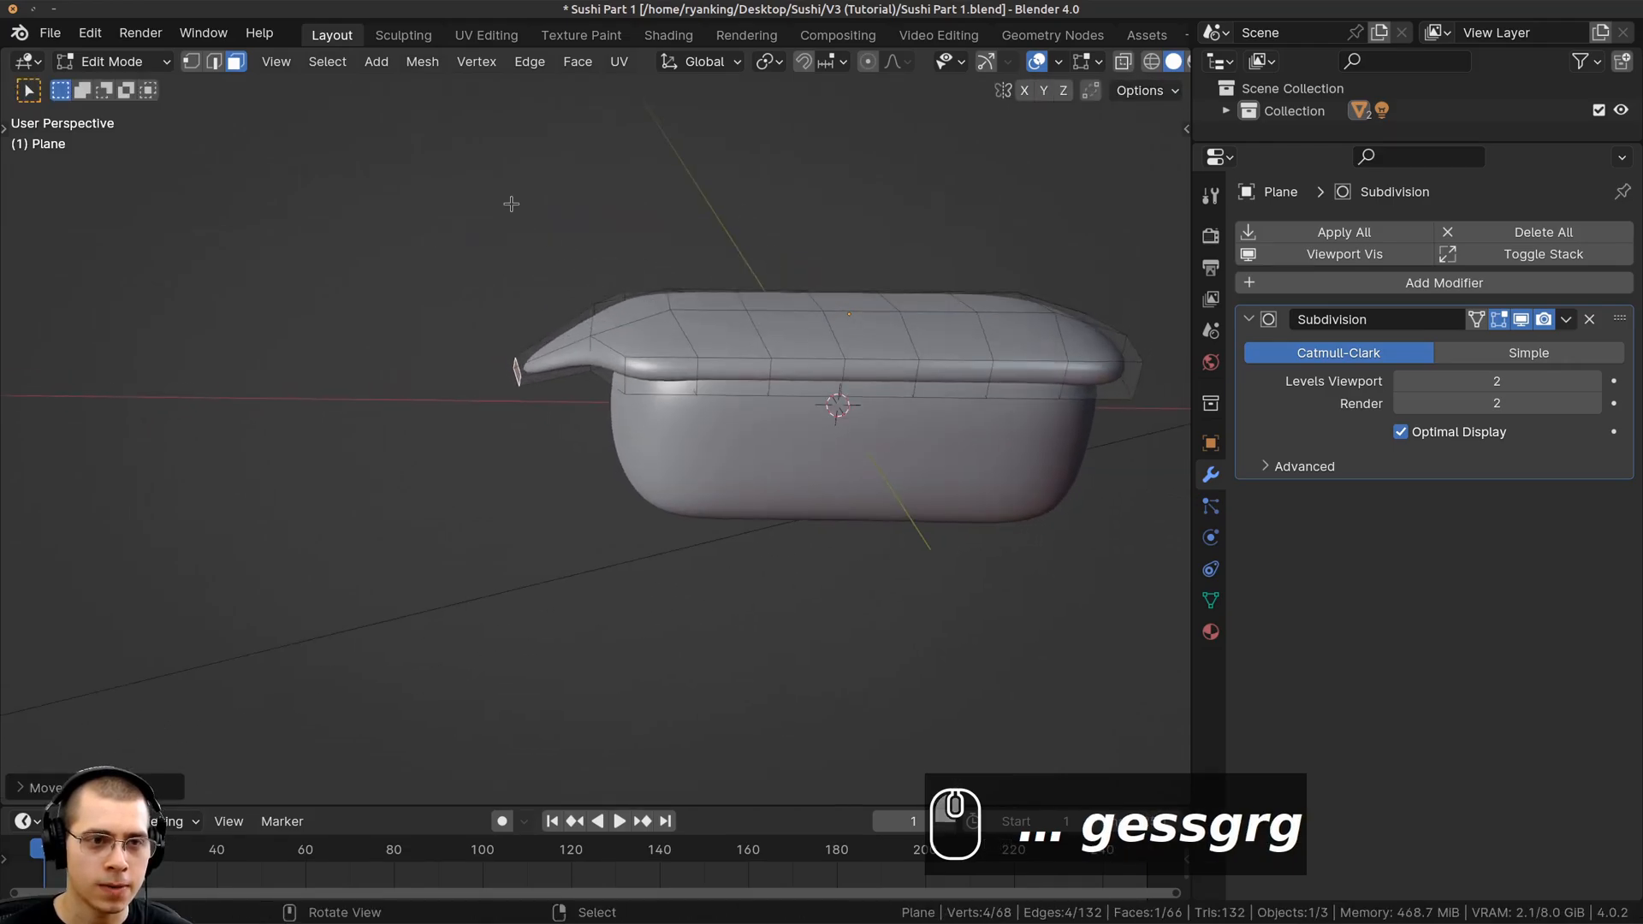
In edge select mode, reposition the vertical edges between the slab's side and the drooping tip
left_click(219, 58)
middle_click_drag(564, 333, 633, 420)
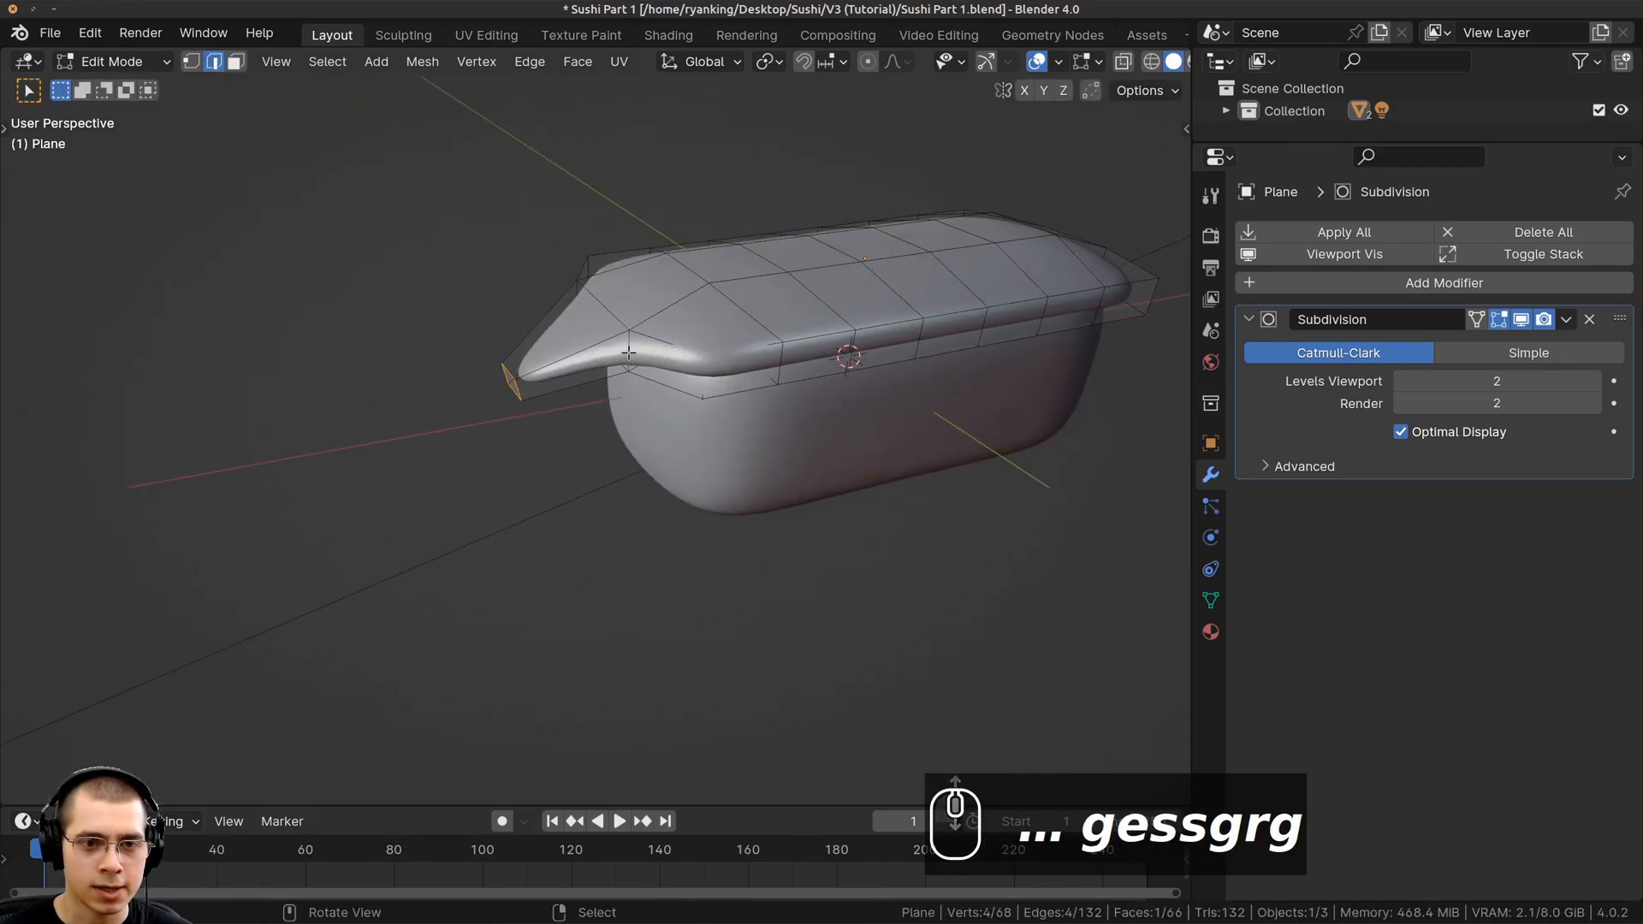
left_click(655, 363)
middle_click_drag(652, 358, 776, 387)
key("g")
left_click(666, 382)
right_click(554, 358)
key("g")
left_click(561, 365)
Switch to an orthographic view and reshape the taper by moving the vertical edges around the tip
middle_click_drag(563, 363, 685, 382)
scroll(683, 370, "up", 5)
scroll(682, 367, "down", 6)
scroll(681, 364, "up", 4)
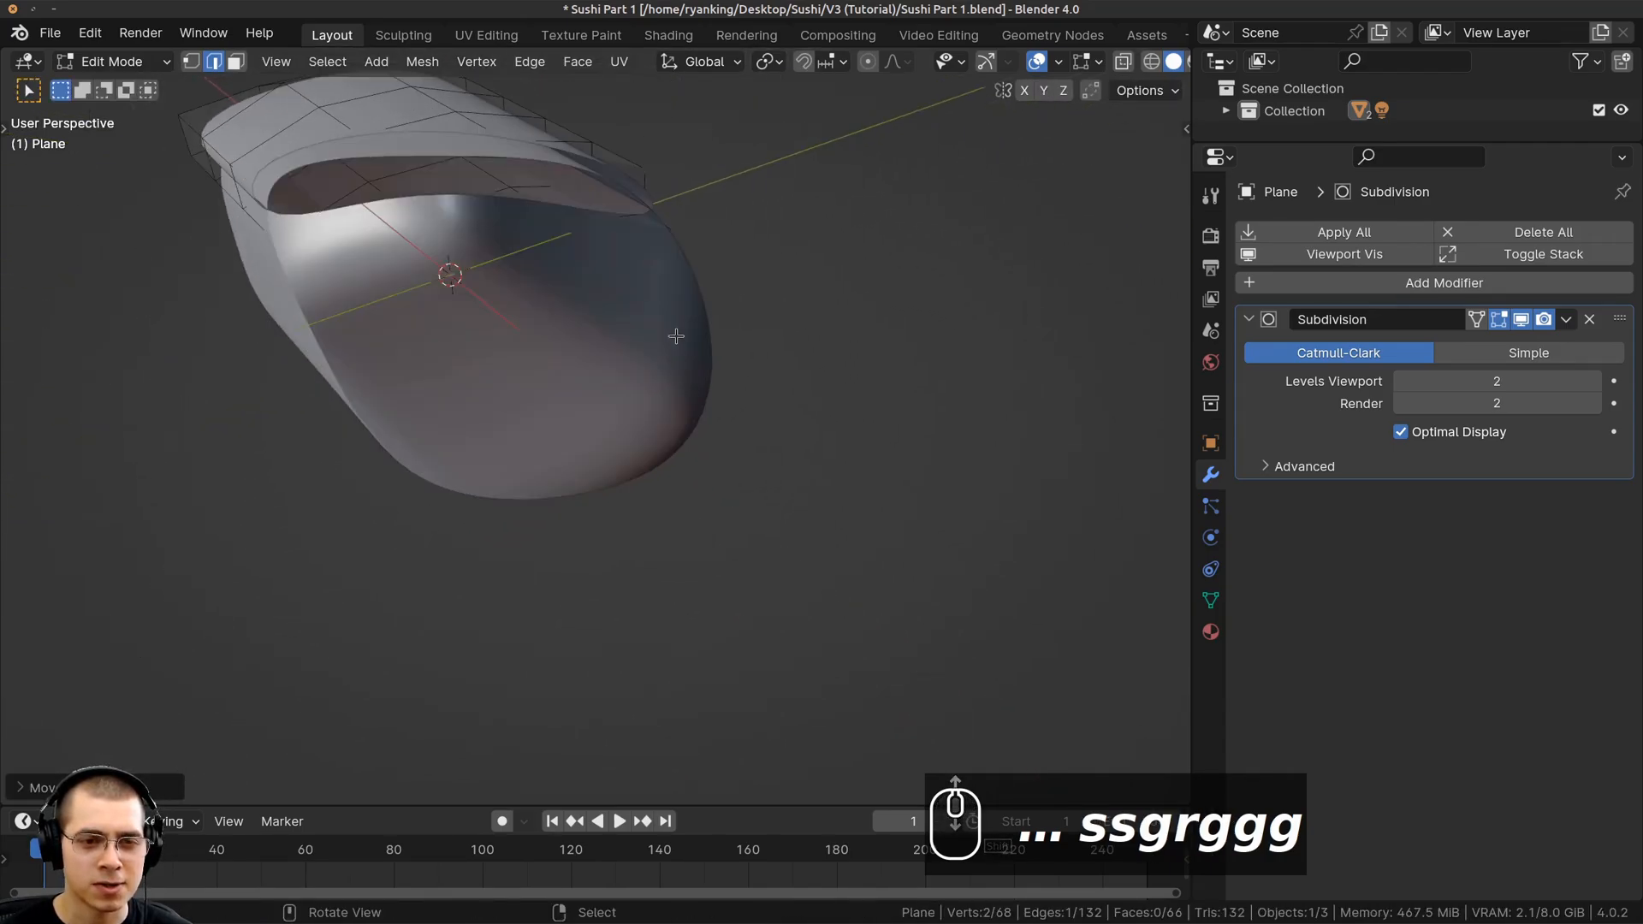
middle_click_drag(460, 217, 669, 288)
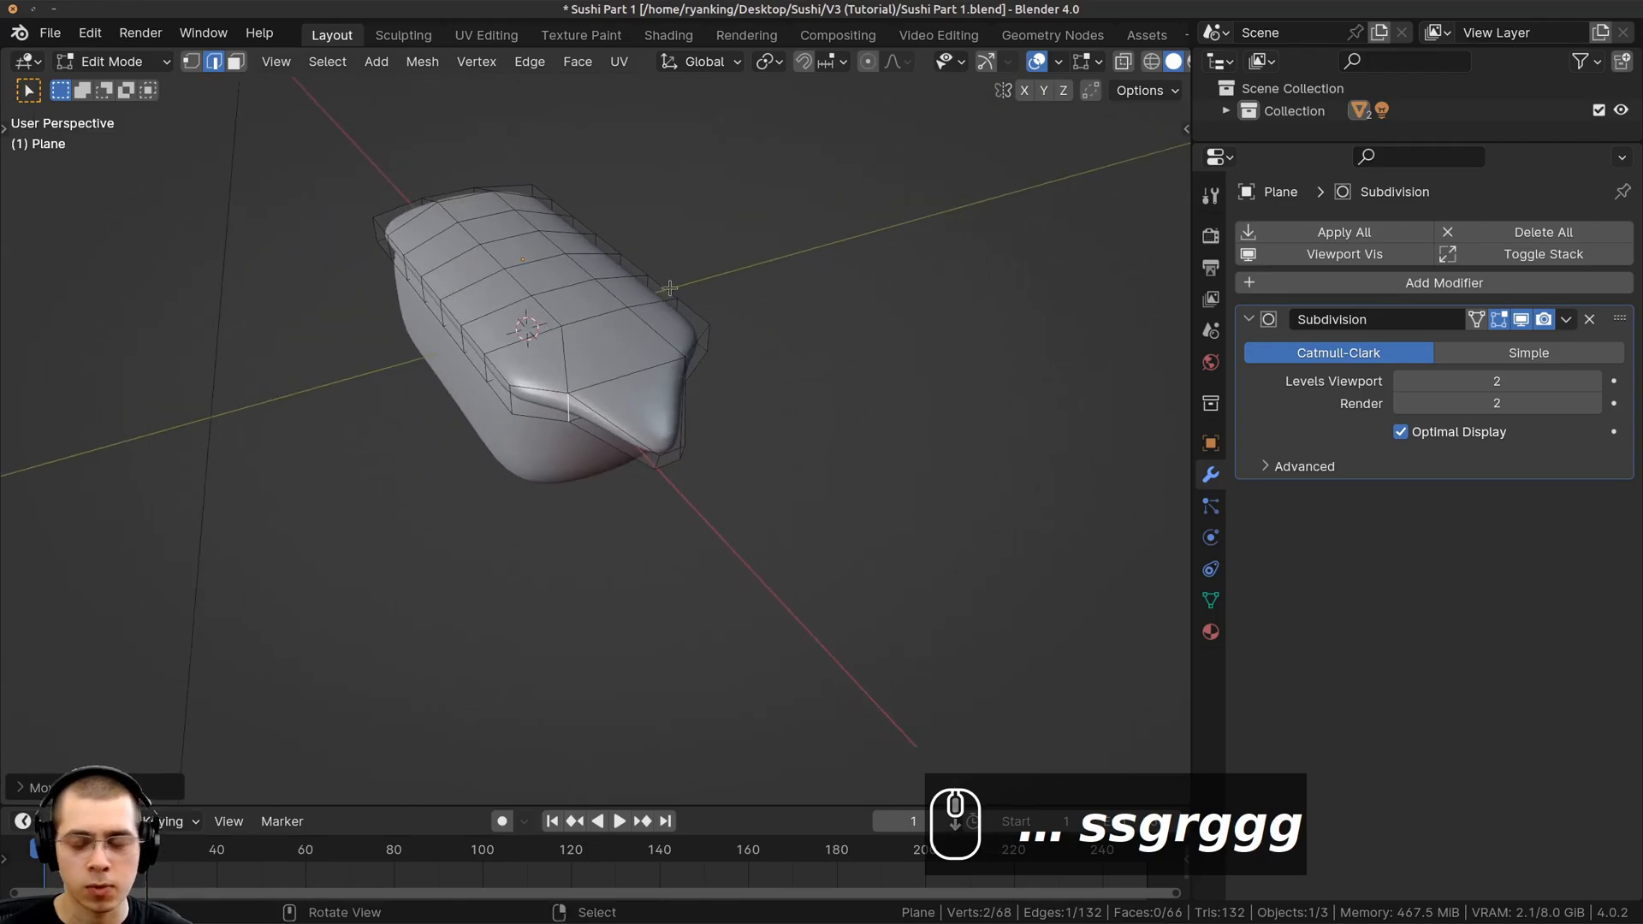
key("KP_5")
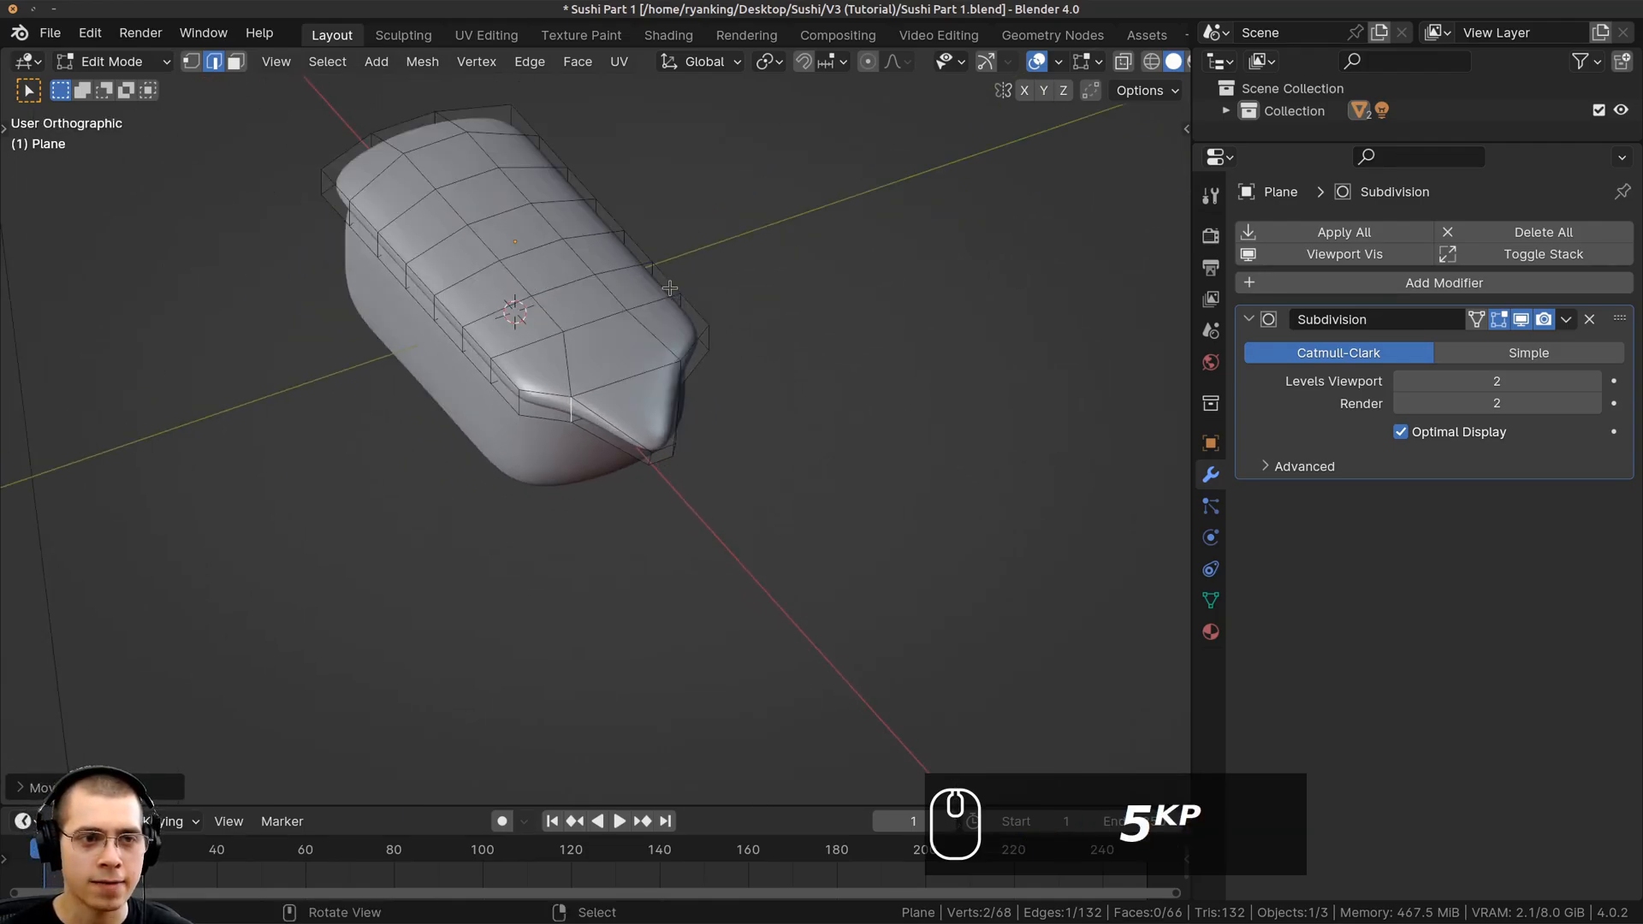
middle_click_drag(673, 297, 618, 421)
key("g")
left_click(589, 415)
scroll(565, 453, "up", 6)
key("g")
left_click(676, 380)
scroll(644, 391, "down", 1)
key("g")
left_click(624, 410)
Move the vertical edges on the opposite shoulder of the tip to balance the end's outline
middle_click_drag(961, 348, 833, 231)
left_click(794, 278)
scroll(828, 299, "down", 3)
key("g")
left_click(833, 316)
key("g")
left_click(723, 184)
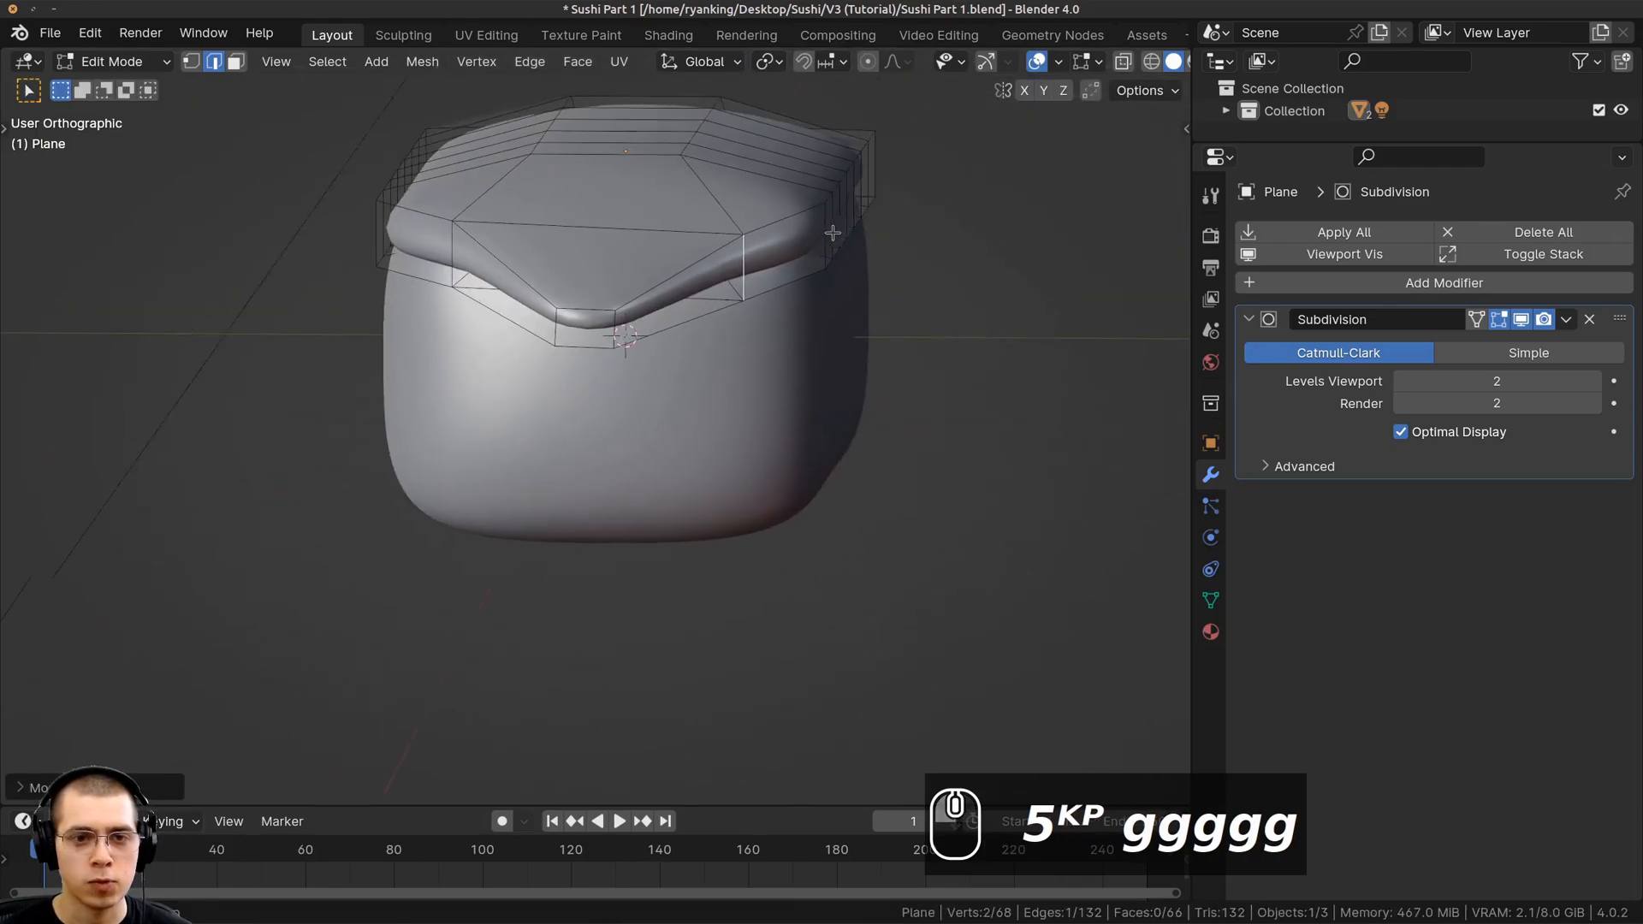
key("g")
scroll(616, 336, "down", 1)
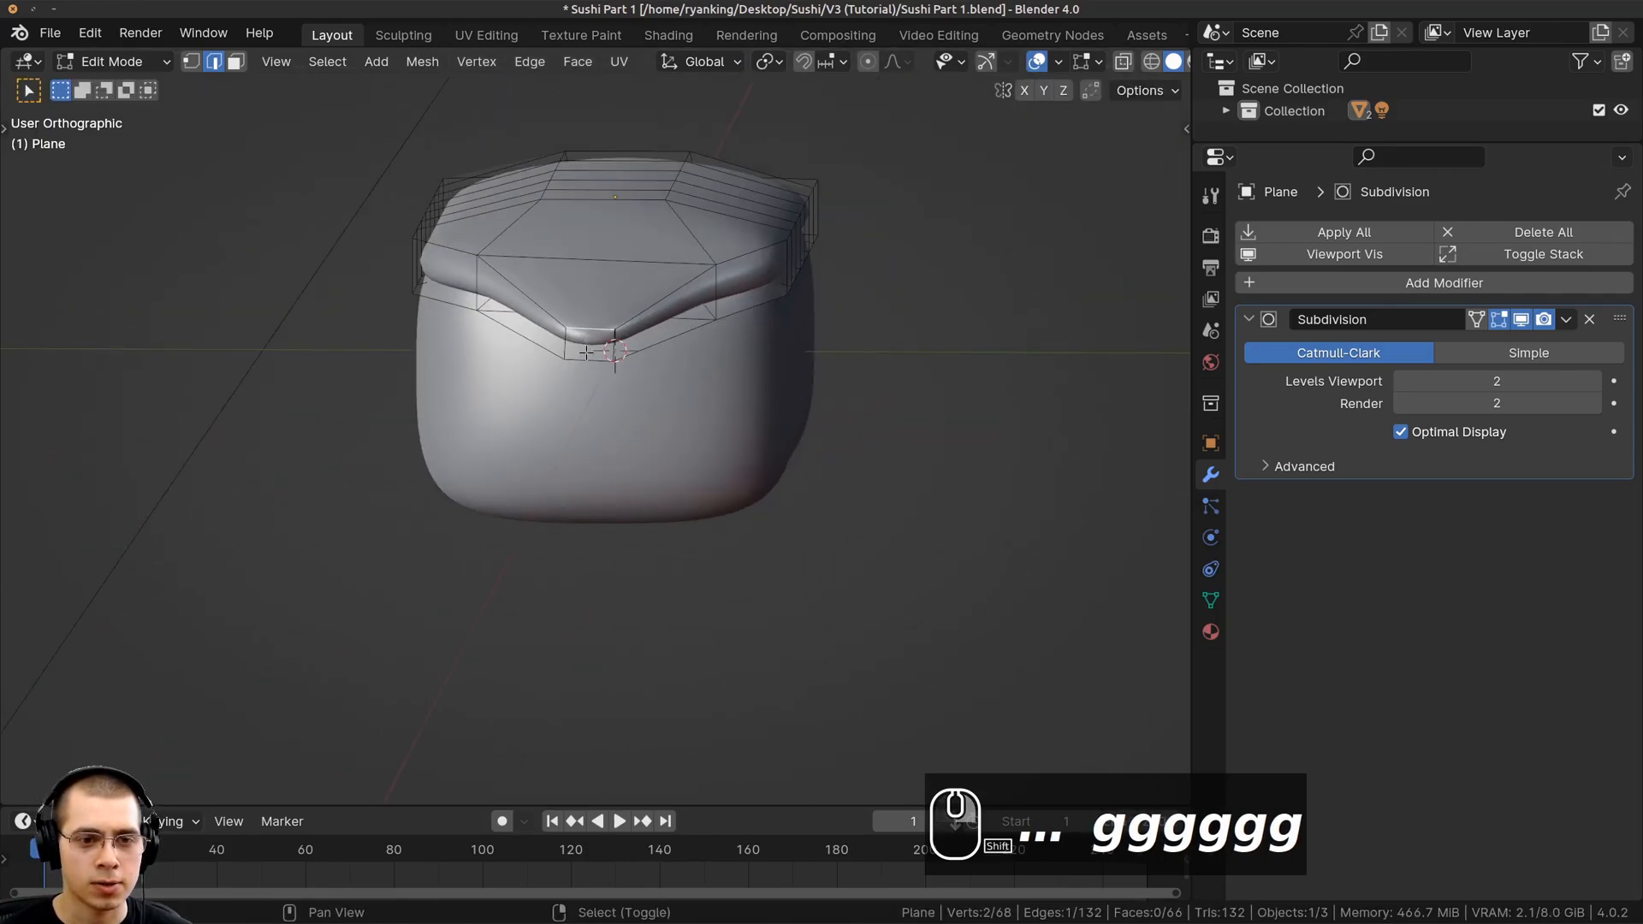
Add to the edge selection at the overhanging end, rotate it and move it about 0.004 m downward and inward
right_click(586, 352, "shift")
middle_click_drag(586, 352, 545, 342)
scroll(425, 308, "up", 1)
key("r")
left_click(533, 229)
key("g")
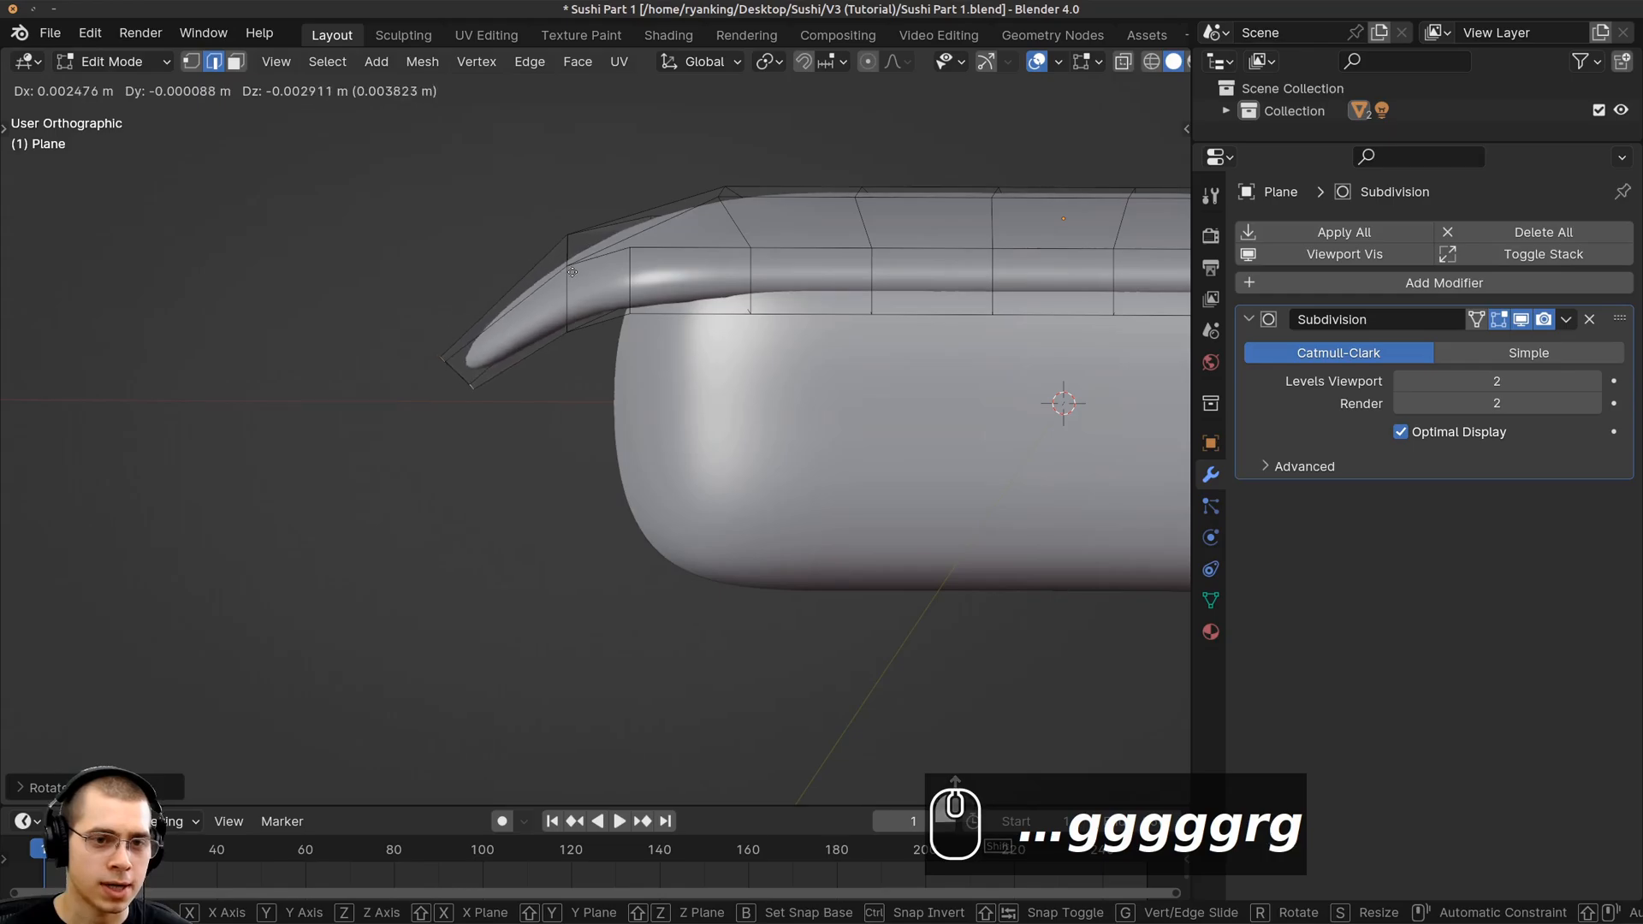
left_click(572, 271)
Move and rotate the drooping tip's edges from the side so the overhang bends over the rice
middle_click_drag(572, 271, 623, 385)
key("g")
left_click(548, 377)
key("r")
left_click(640, 392)
key("g")
left_click(650, 401)
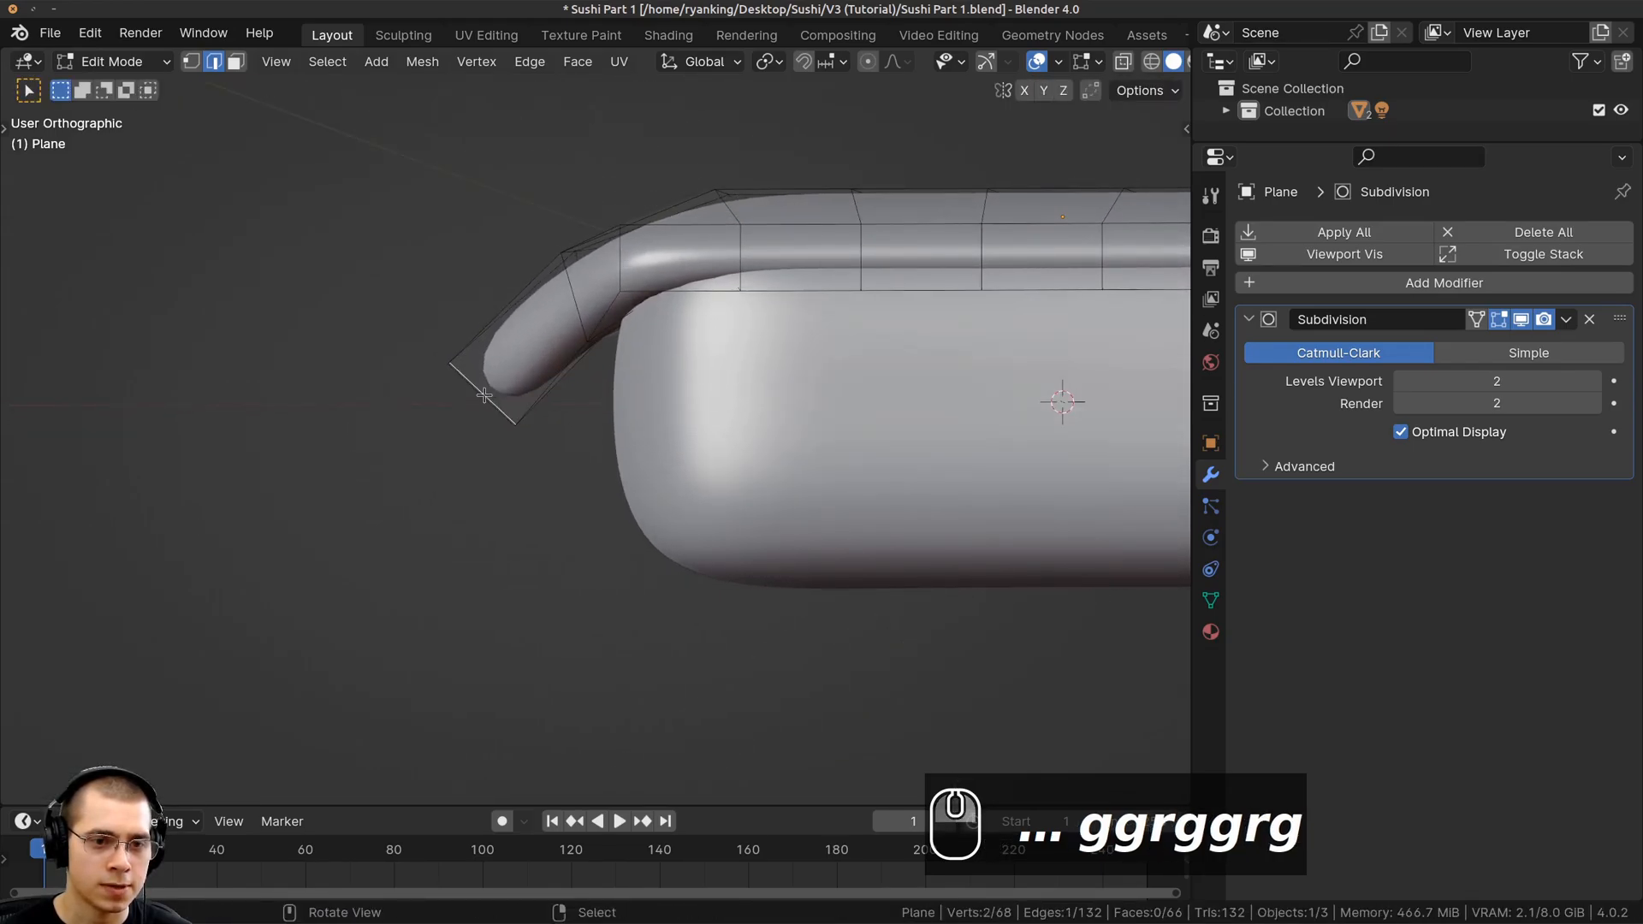
Select both vertical edges at the tip's end and move them to refine the overhang
middle_click_drag(483, 395, 704, 366)
right_click(463, 400, "shift")
key("g")
left_click(480, 415)
key("g")
left_click(568, 422)
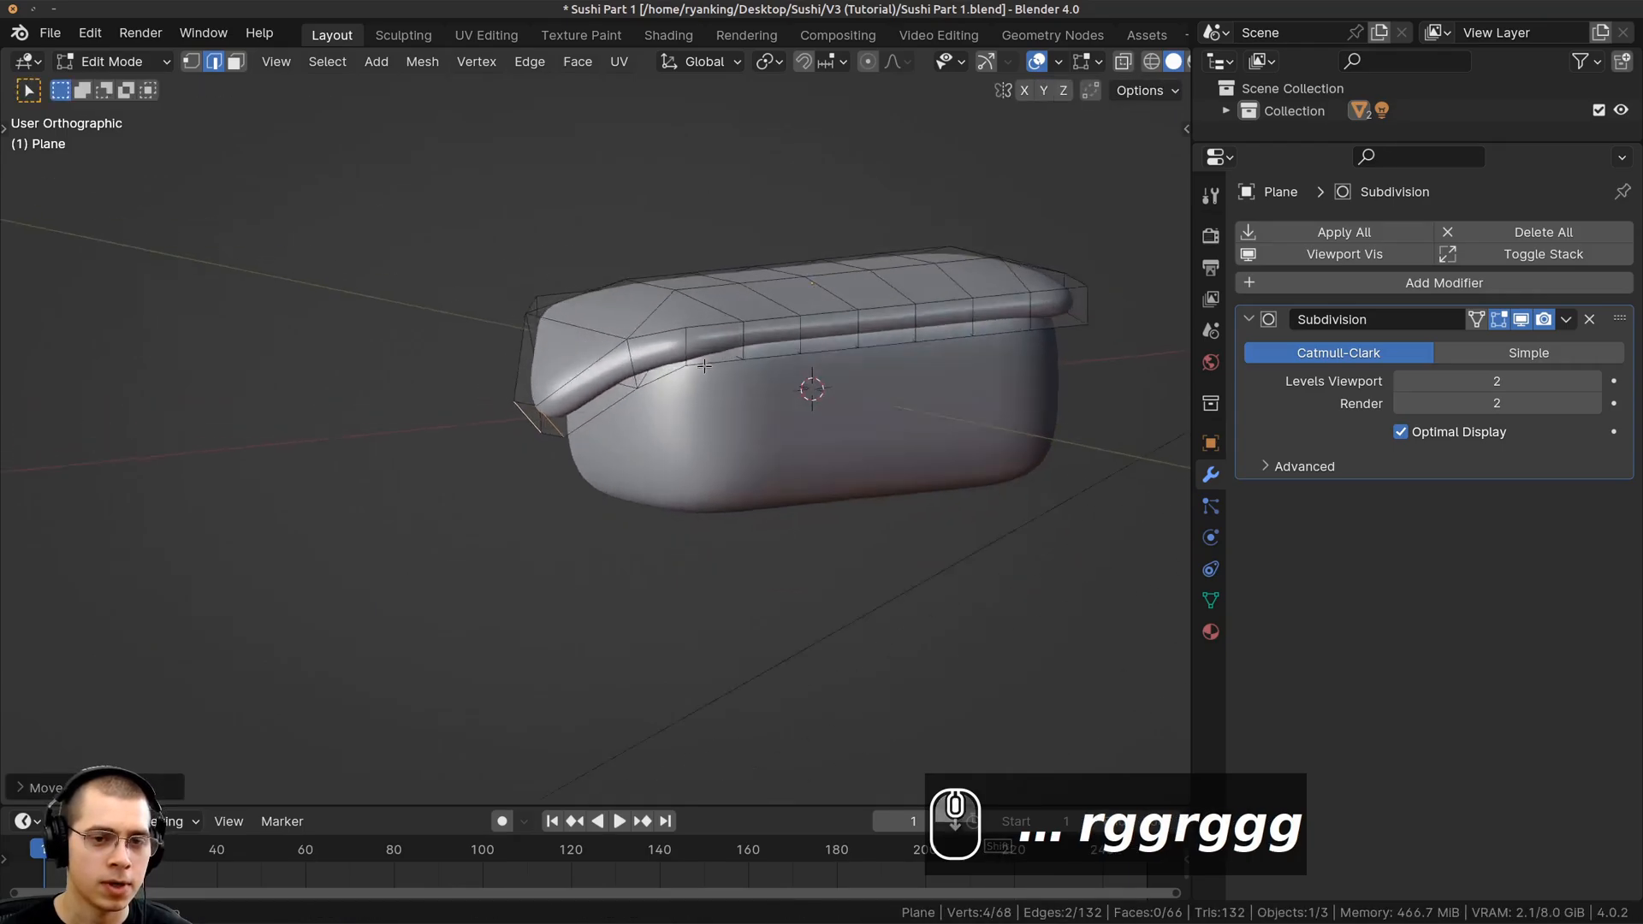
mouse_move(766, 410)
middle_mouse_down()
mouse_move(707, 447)
mouse_move(732, 502)
mouse_move(764, 484)
mouse_move(743, 400)
middle_mouse_up()
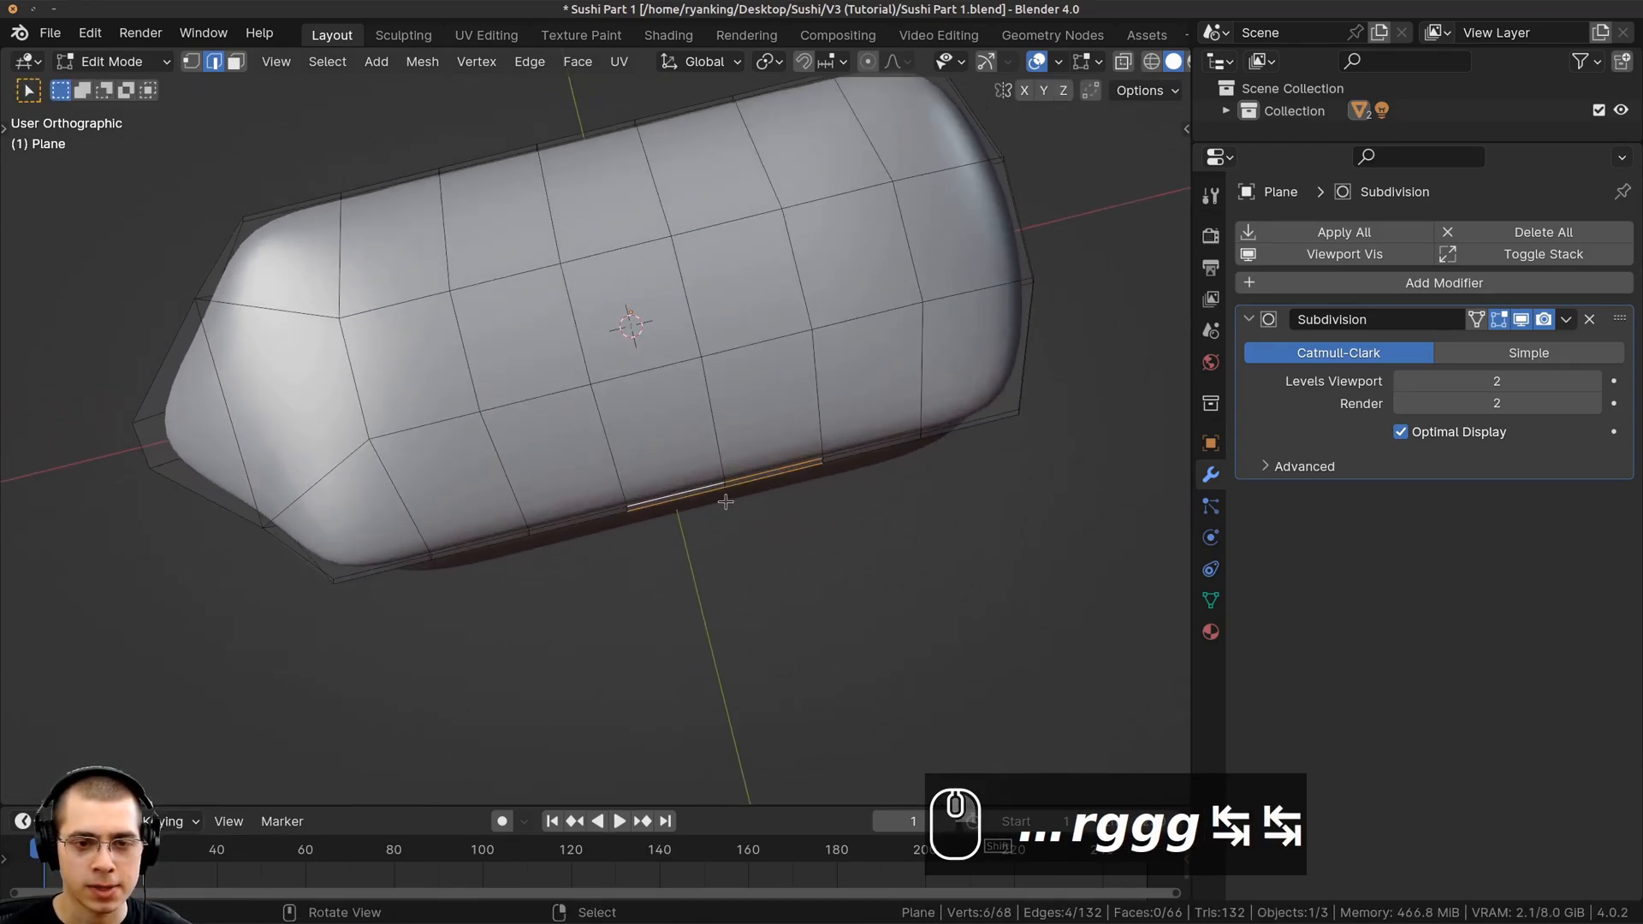
Select the edges at the middle of the slab's long side, move them inward, and rotate and reposition them
key("g")
left_click(712, 486)
key("r")
left_click(772, 507)
key("g")
left_click(770, 499)
Move and rotate the side edges between the tip and the middle indentation to make the outline wavy
right_click(546, 379)
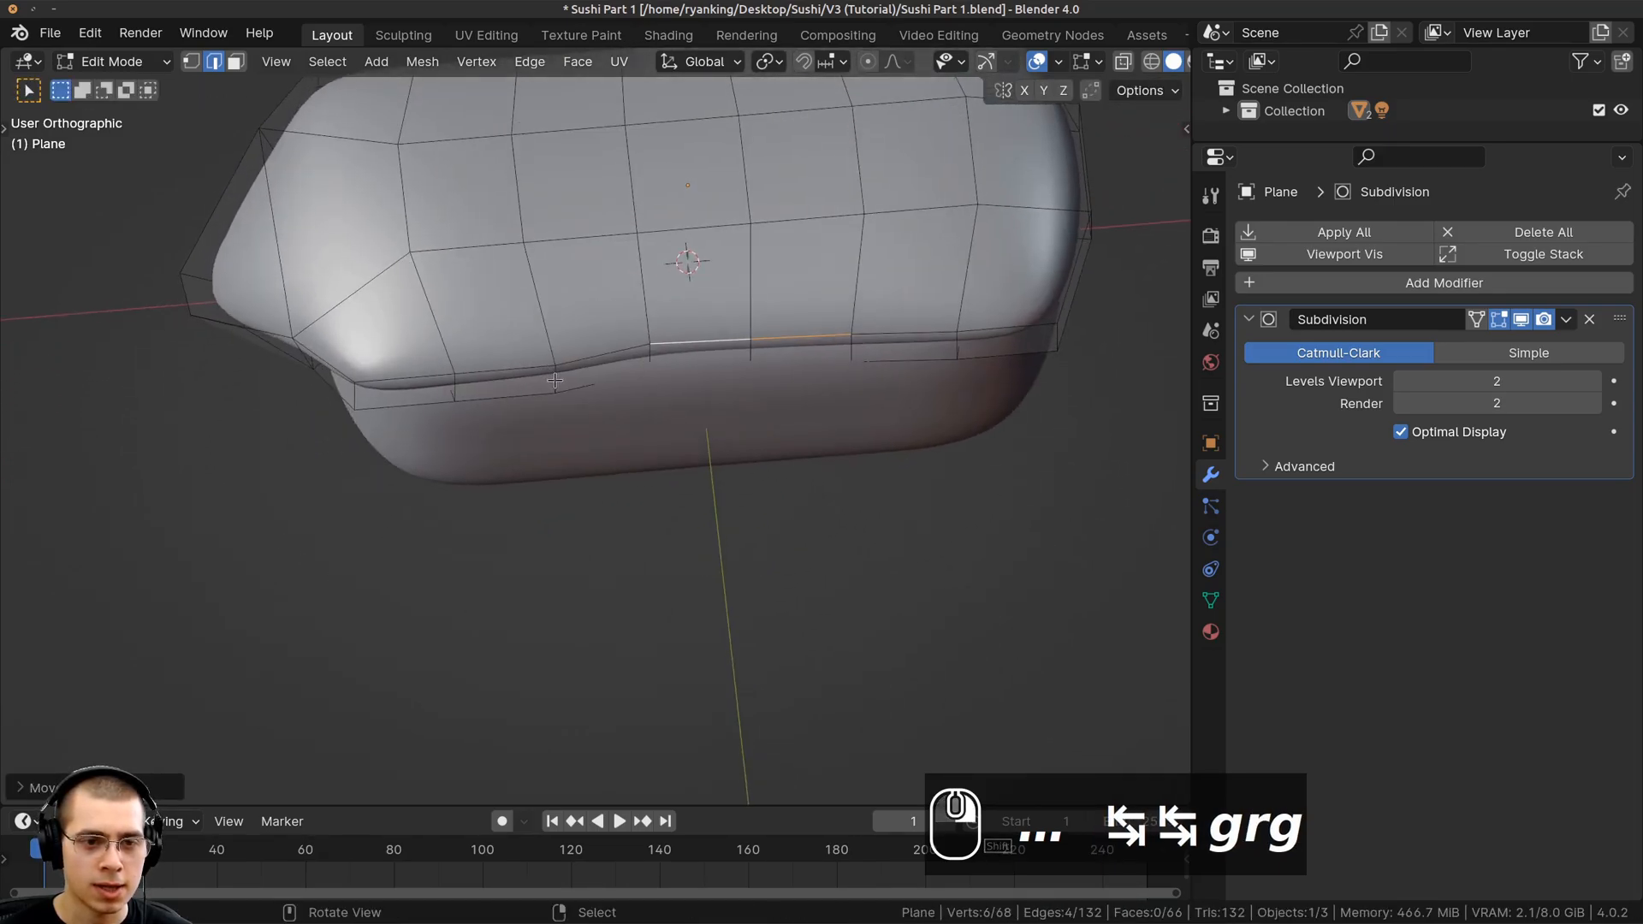
middle_click_drag(546, 378, 554, 474)
key("g")
left_click(474, 462)
right_click(454, 433, "shift")
key("r")
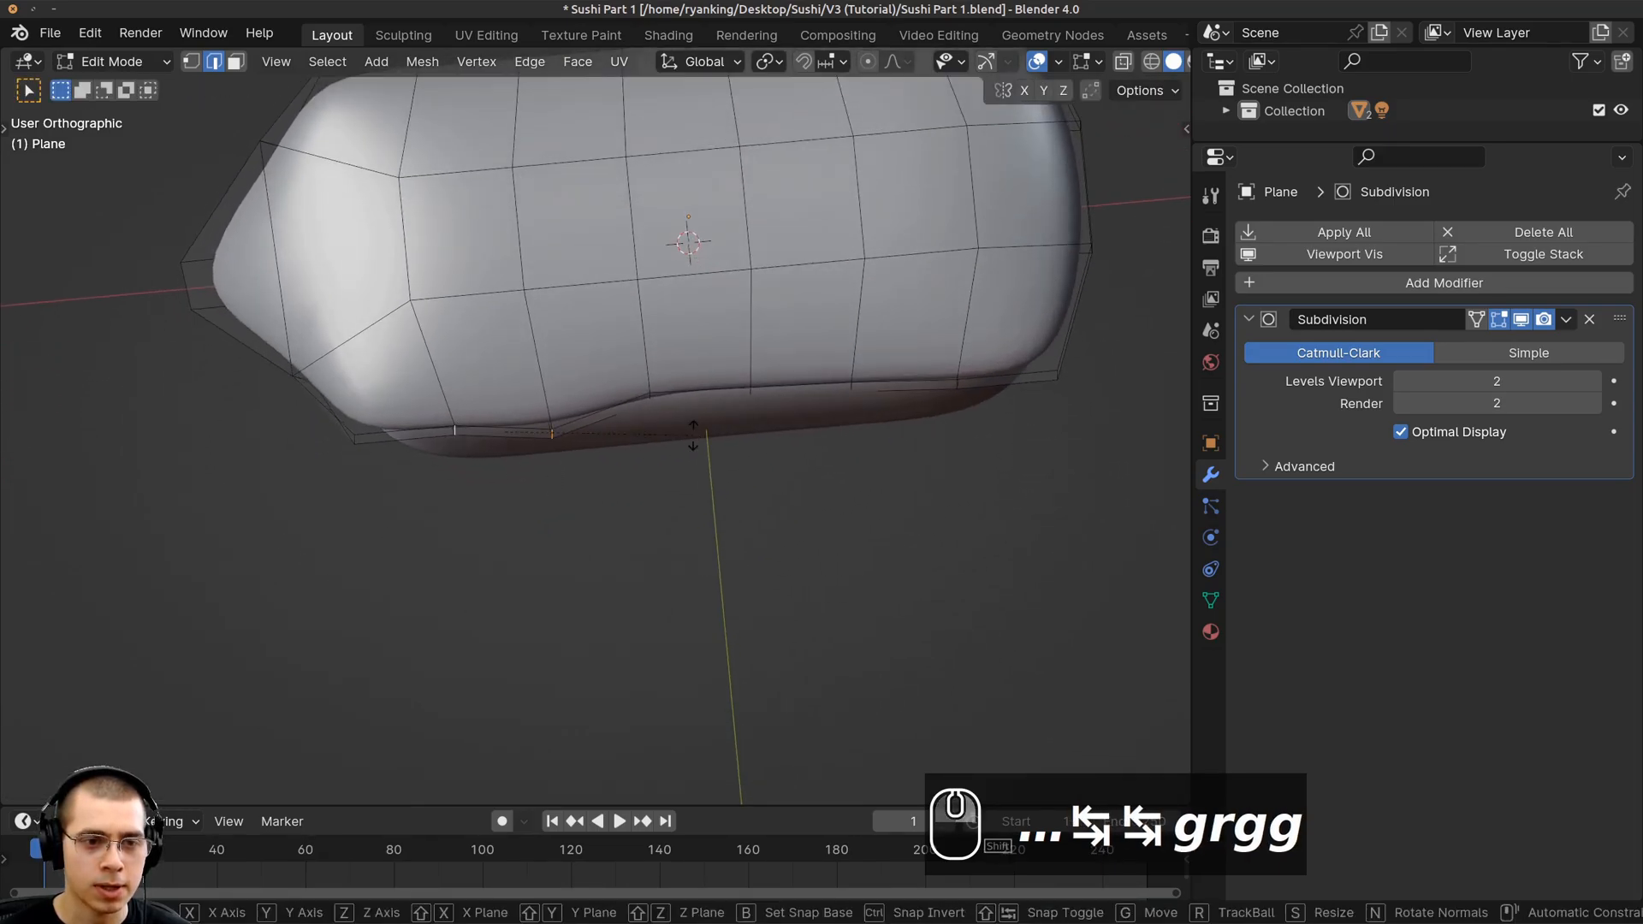
key("g")
left_click(694, 458)
scroll(686, 457, "down", 3)
middle_click_drag(508, 407, 474, 424)
key("r")
left_click(623, 428)
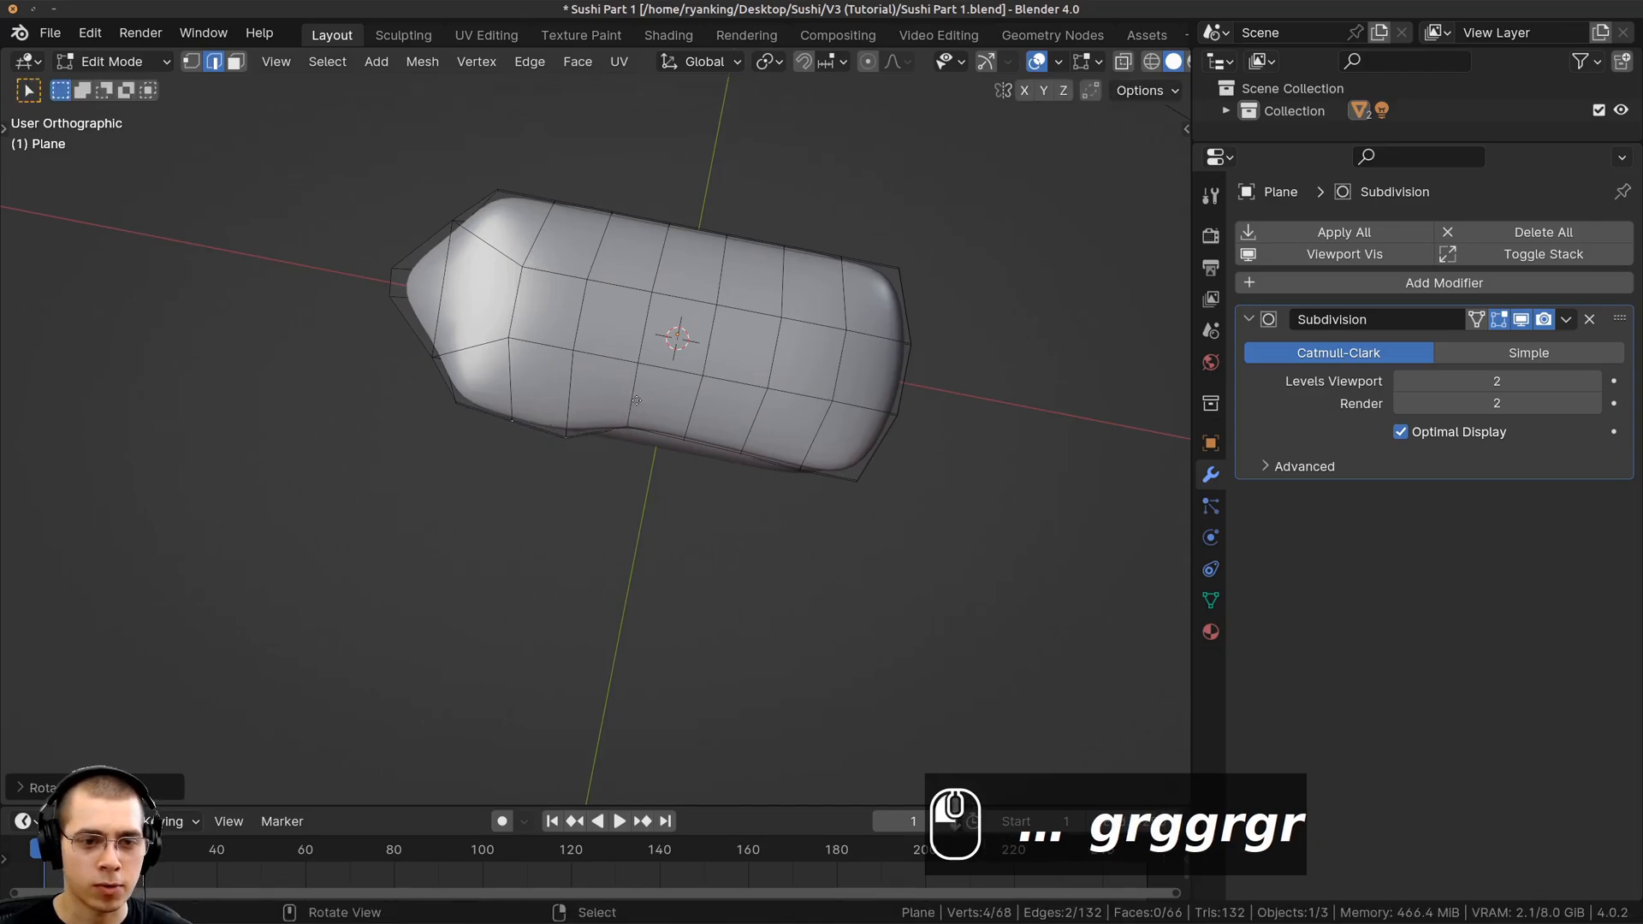
key("g")
left_click(638, 429)
Rotate the side edge near the slab's blunt end and move it outward about 0.0017 m
mouse_move(676, 433)
middle_mouse_down("shift")
mouse_move(546, 426)
mouse_move(623, 420)
mouse_move(652, 452)
middle_mouse_up("shift")
scroll(624, 418, "up", 2)
key("r")
left_click(814, 503)
key("g")
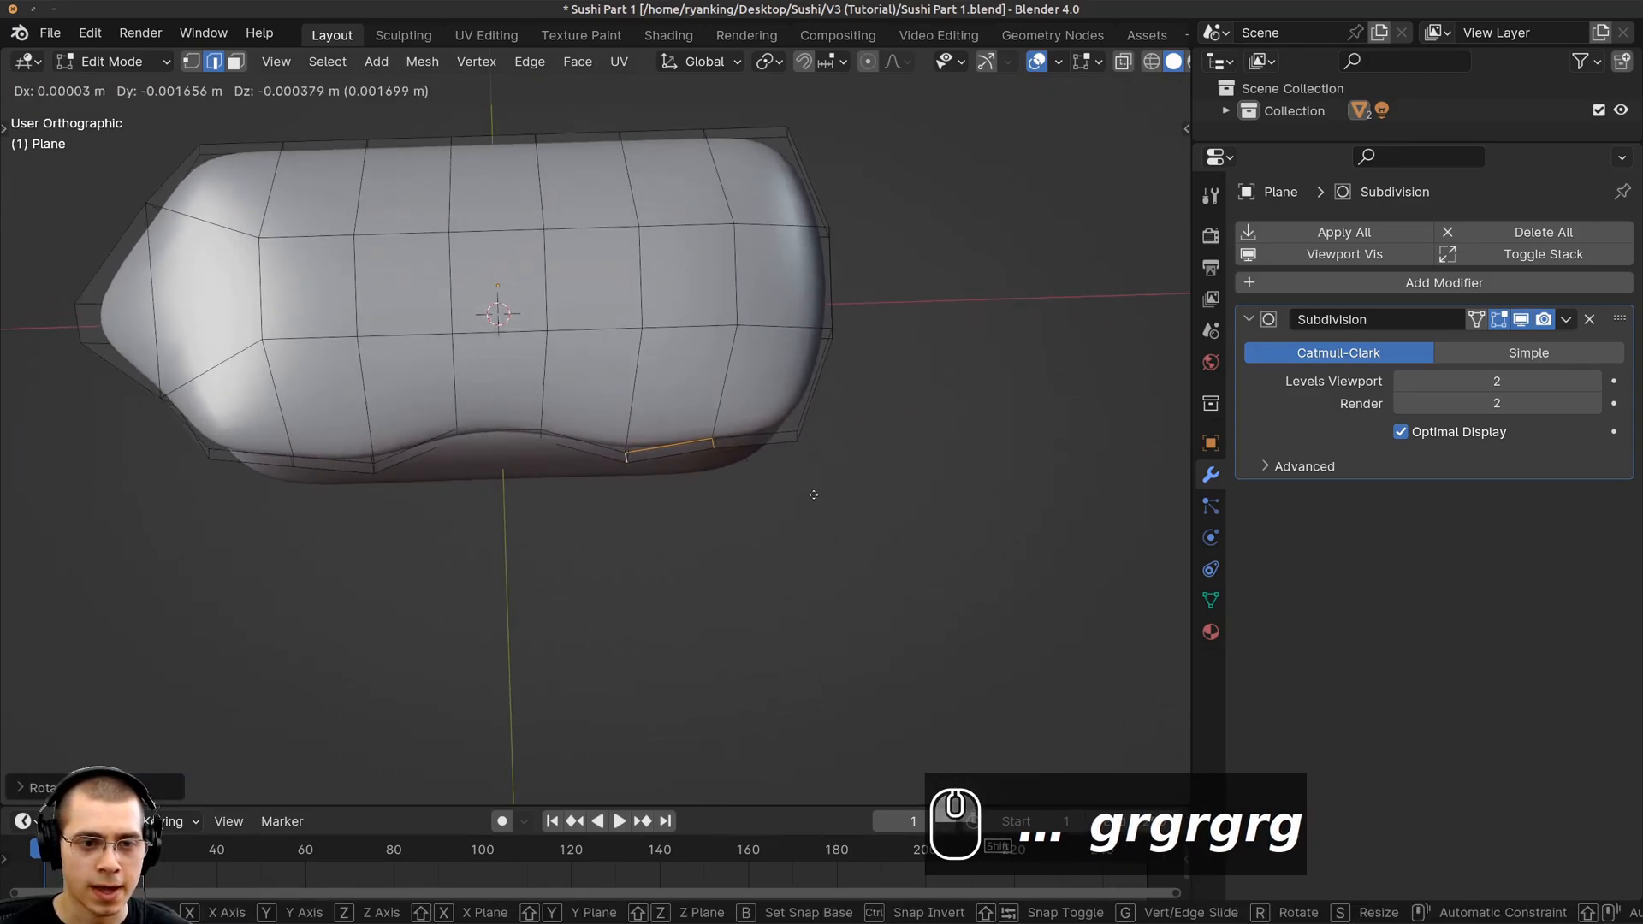
left_click(814, 493)
key("r")
left_click(818, 521)
key("g")
middle_click_drag(794, 506, 530, 434)
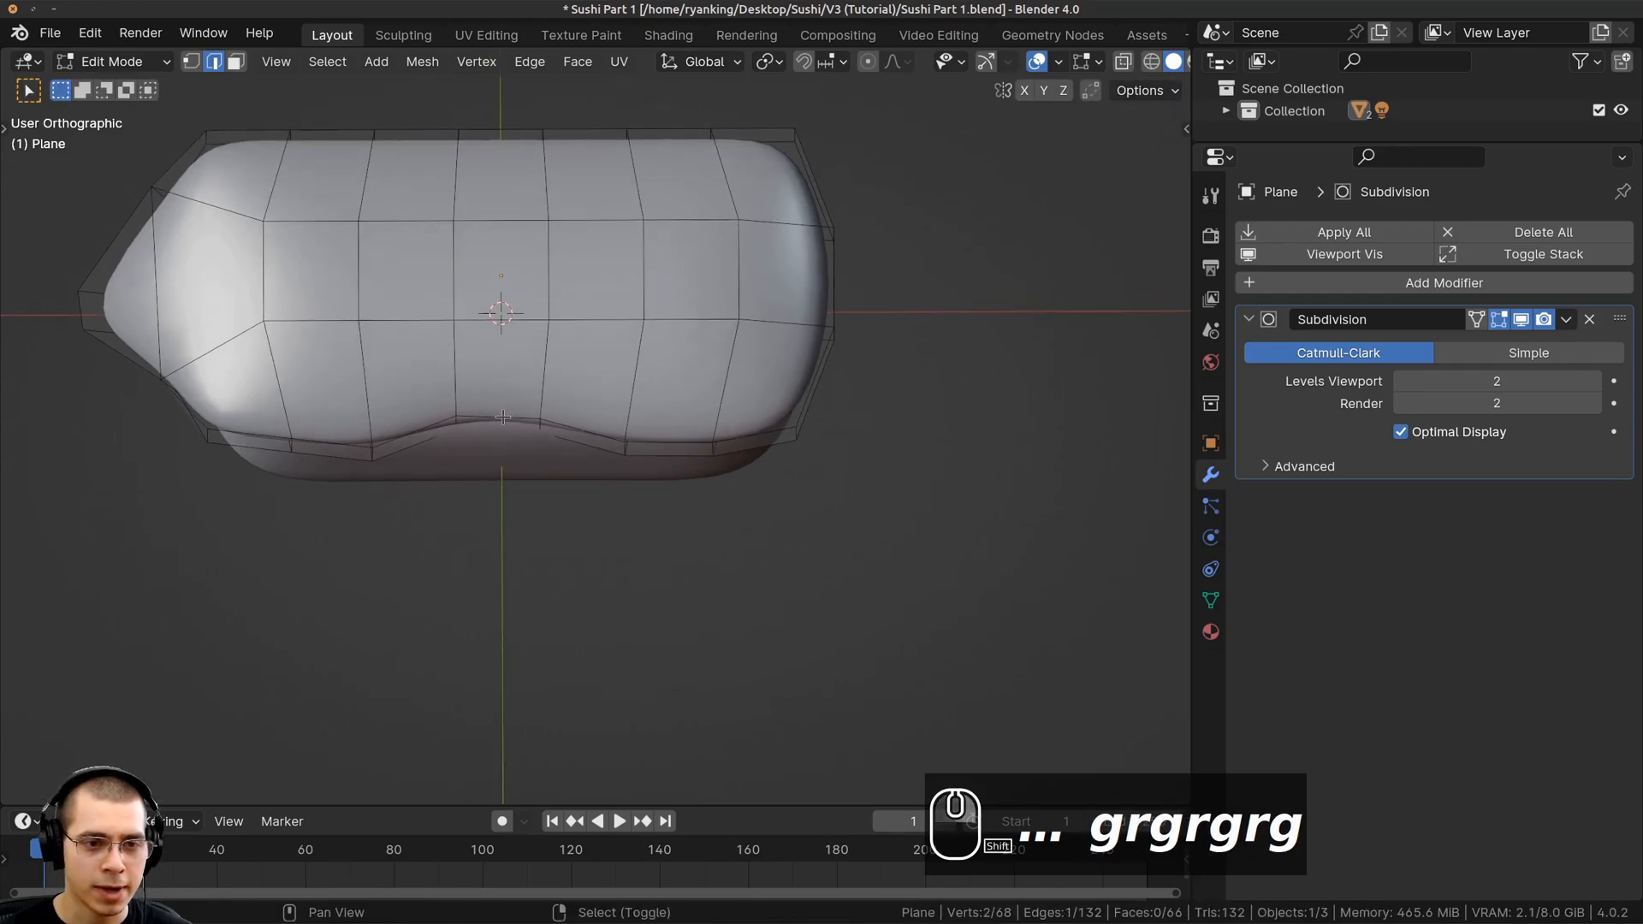
Move the indentation's middle edges slightly, and in vertex select mode move a single vertex on the same border
left_click(503, 418, "shift")
key("g")
left_click(500, 421)
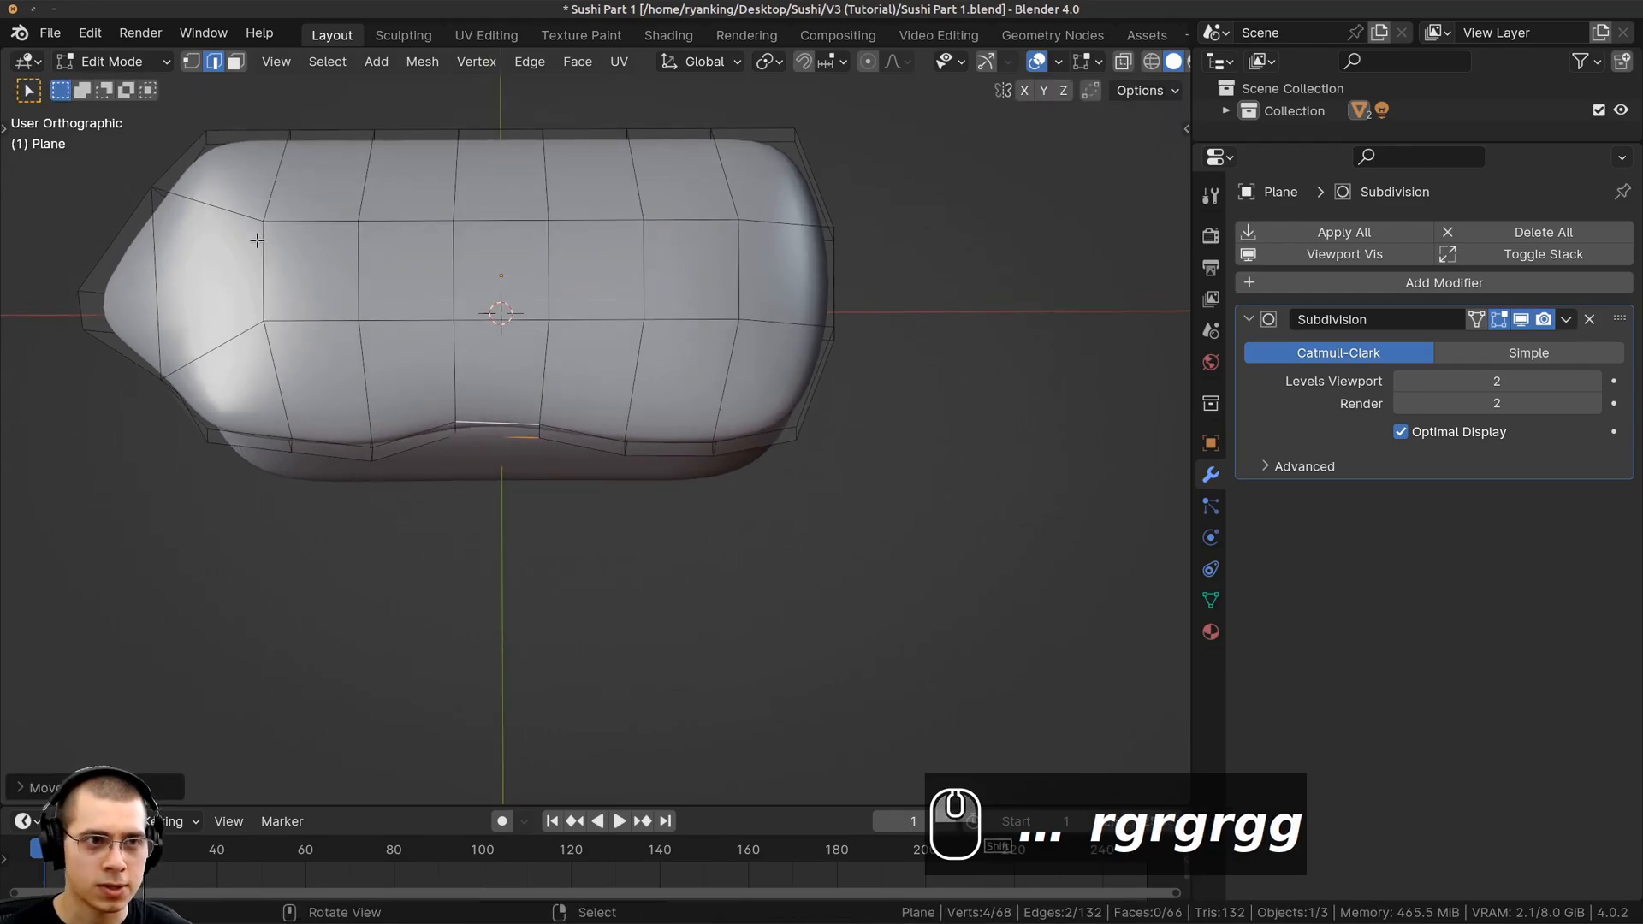
left_click(193, 60)
middle_click_drag(514, 462, 541, 346)
right_click(548, 377)
key("g")
left_click(546, 472)
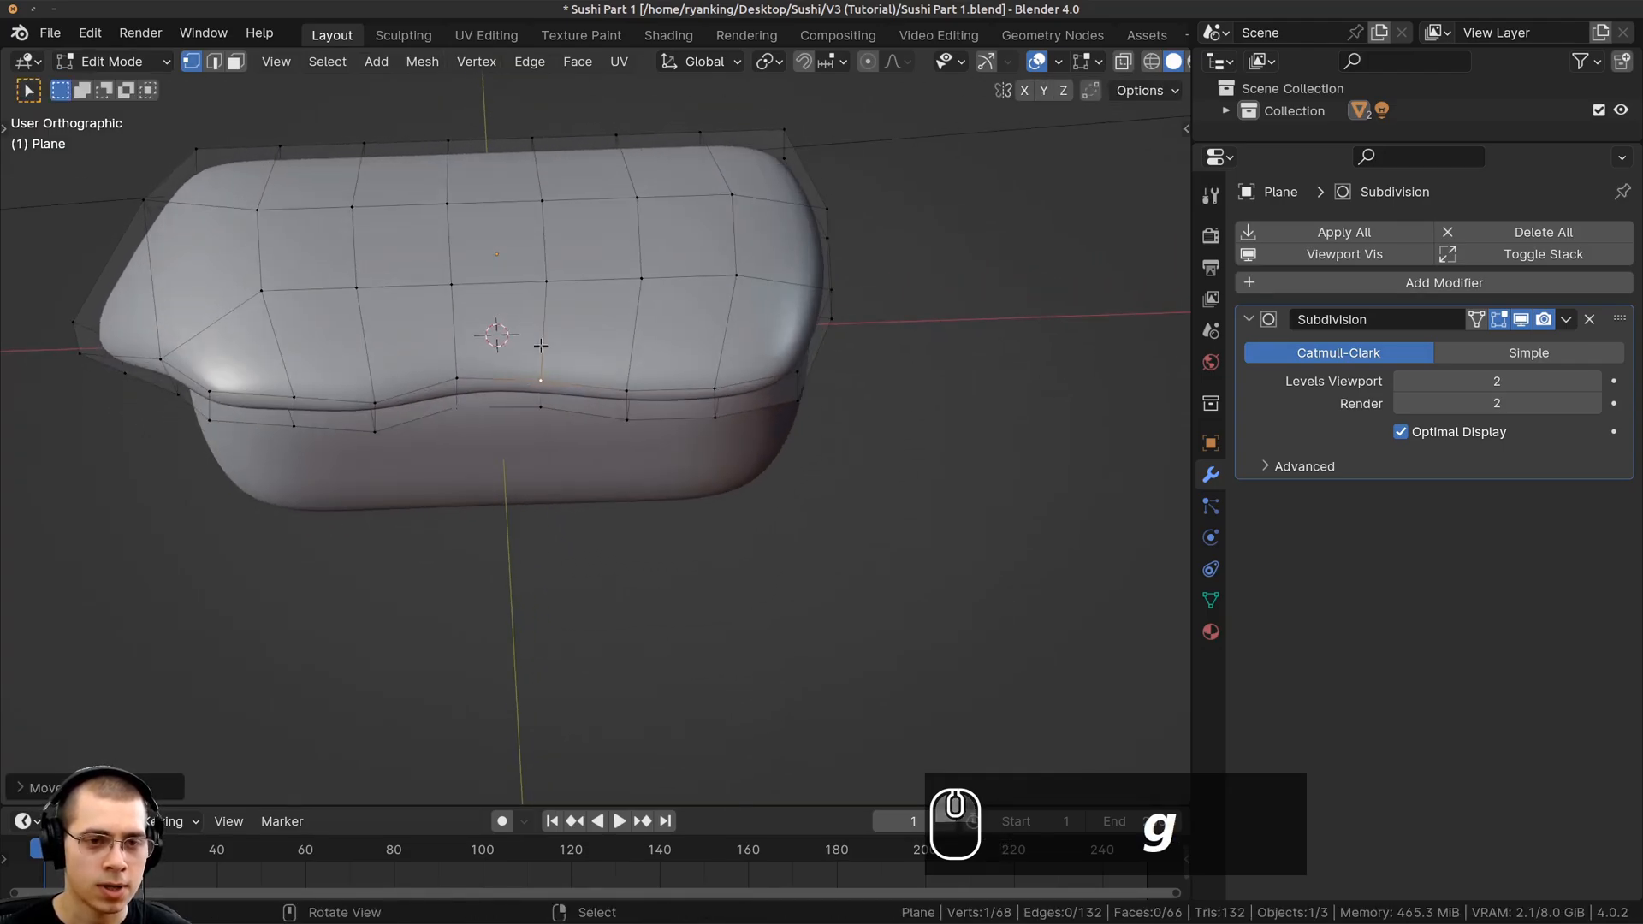
Enable proportional editing and move a vertex on the slab's blunt end with the influence radius reduced to about 0.03 m
left_click(869, 69)
middle_click_drag(770, 299, 841, 350)
scroll(756, 315, "down", 1)
right_click(836, 345)
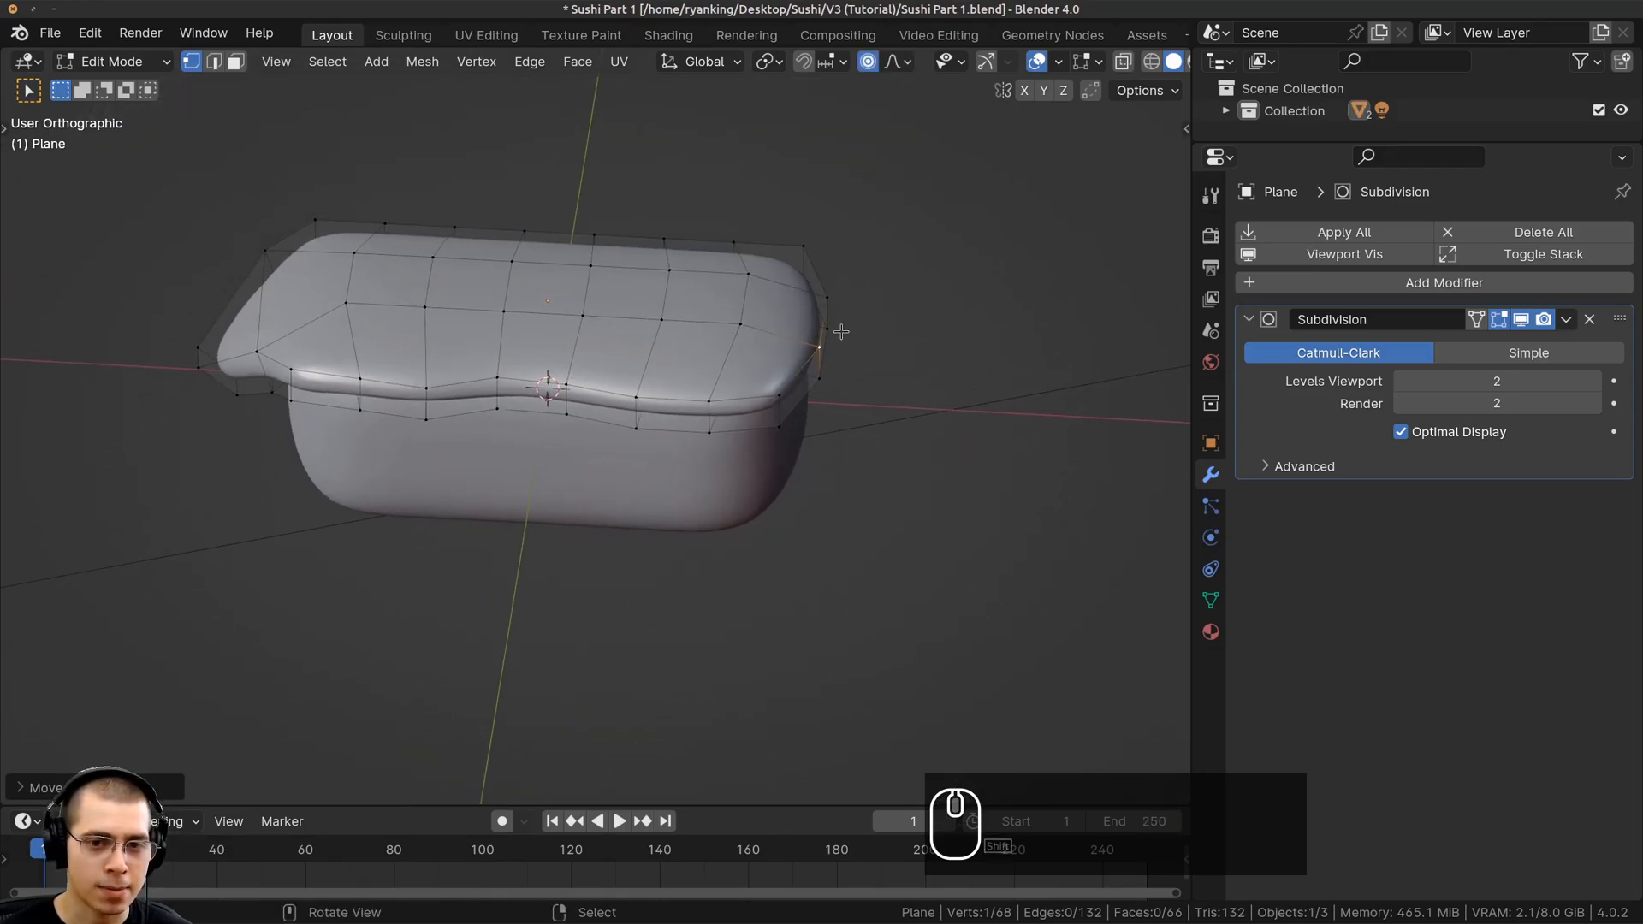
key("g")
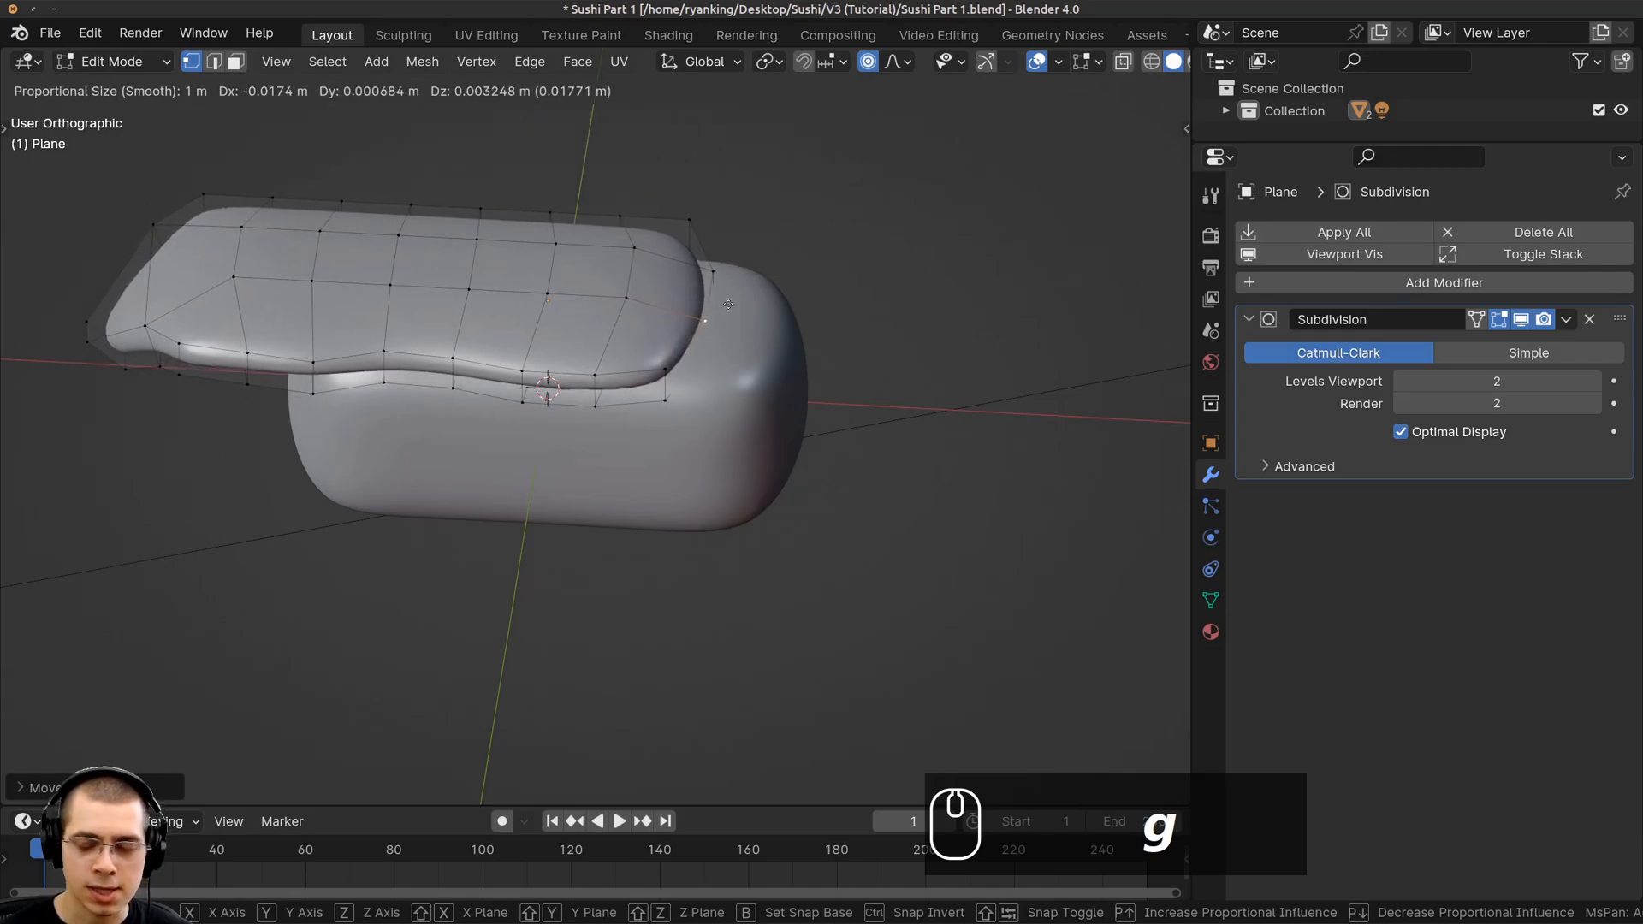
scroll(821, 308, "up", 1)
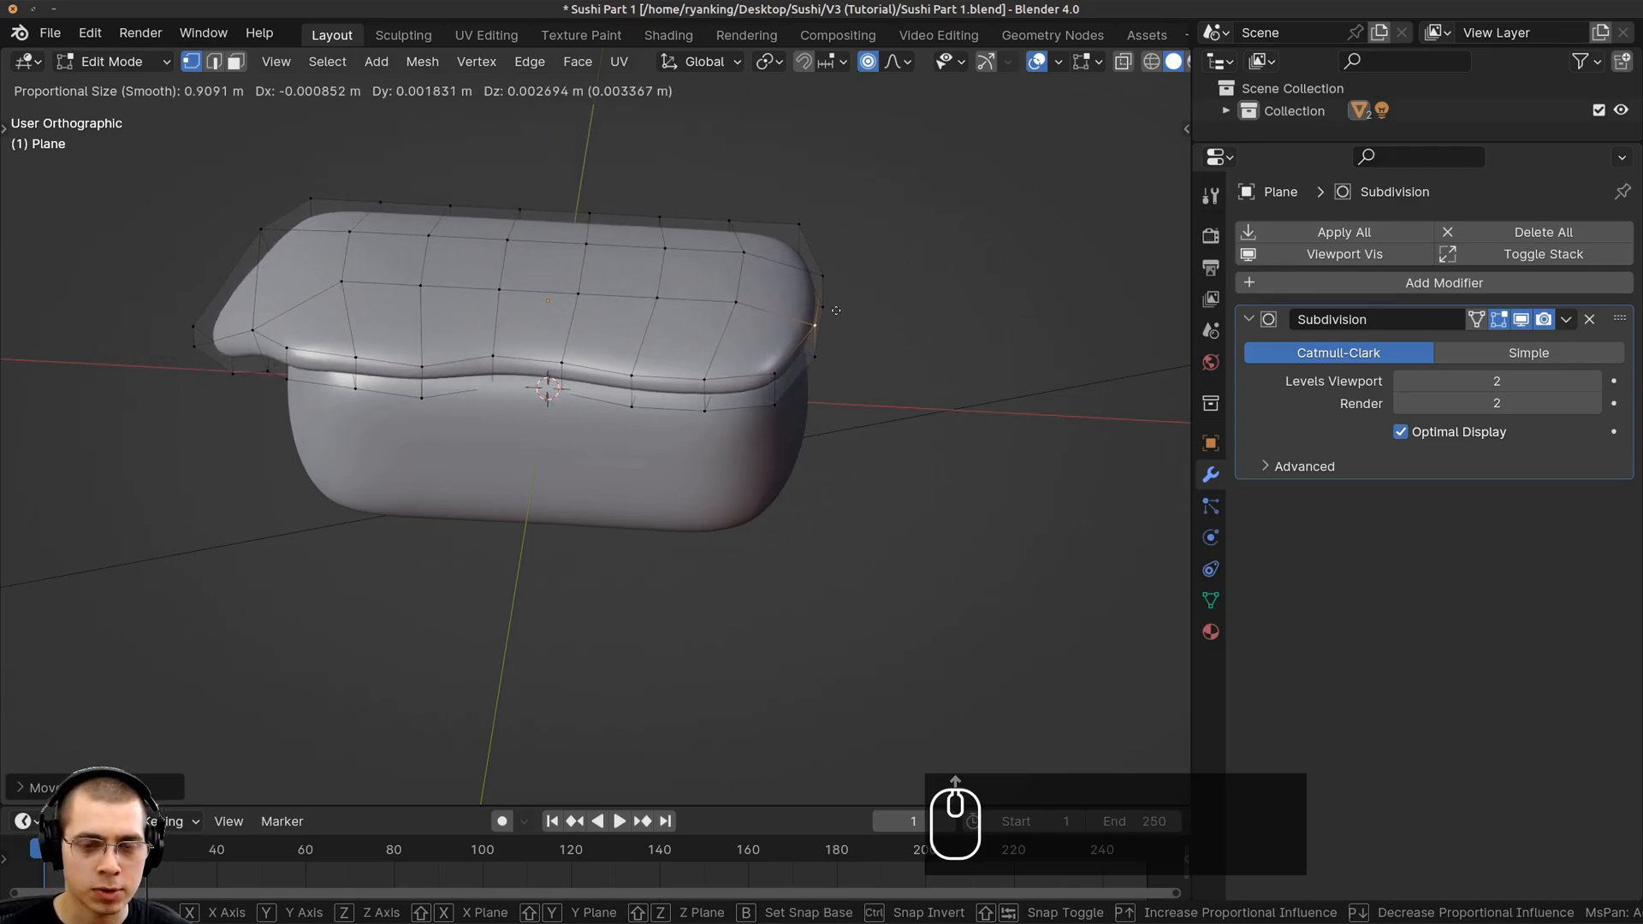
scroll(837, 309, "up", 20)
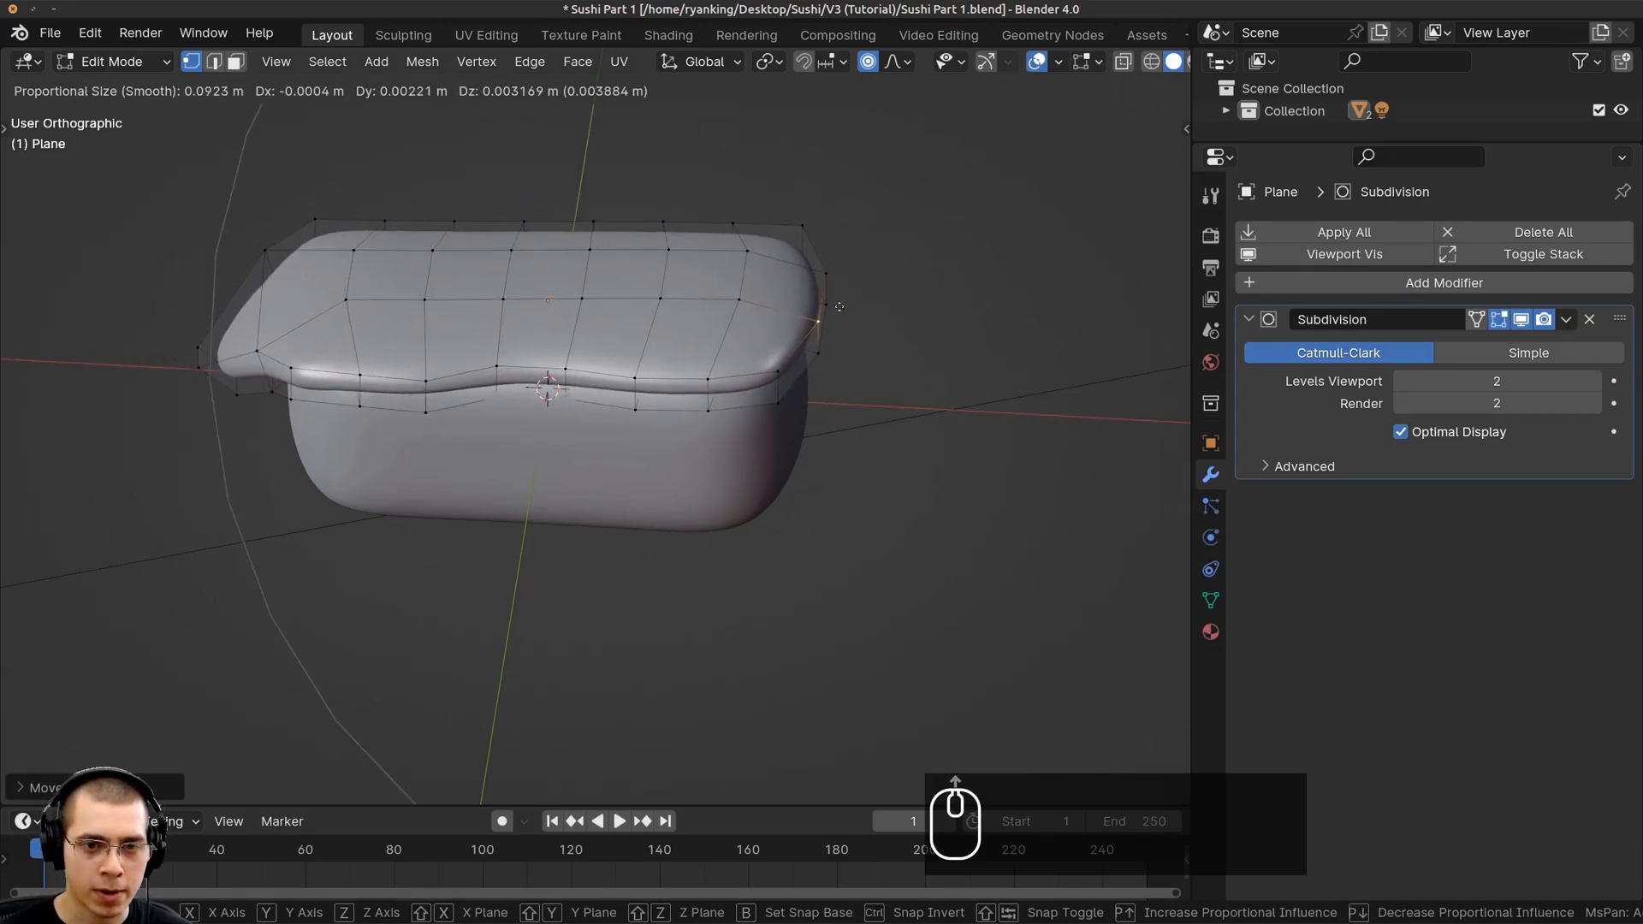
scroll(839, 307, "up", 11)
scroll(839, 310, "down", 4)
scroll(840, 310, "up", 4)
left_click(839, 312)
mouse_move(840, 312)
middle_mouse_down()
mouse_move(840, 289)
mouse_move(838, 308)
middle_mouse_up()
Move and rotate the blunt end's vertices with proportional editing so the end curves down over the rice
key("g")
key("g")
key("r")
key("g")
left_click(790, 356)
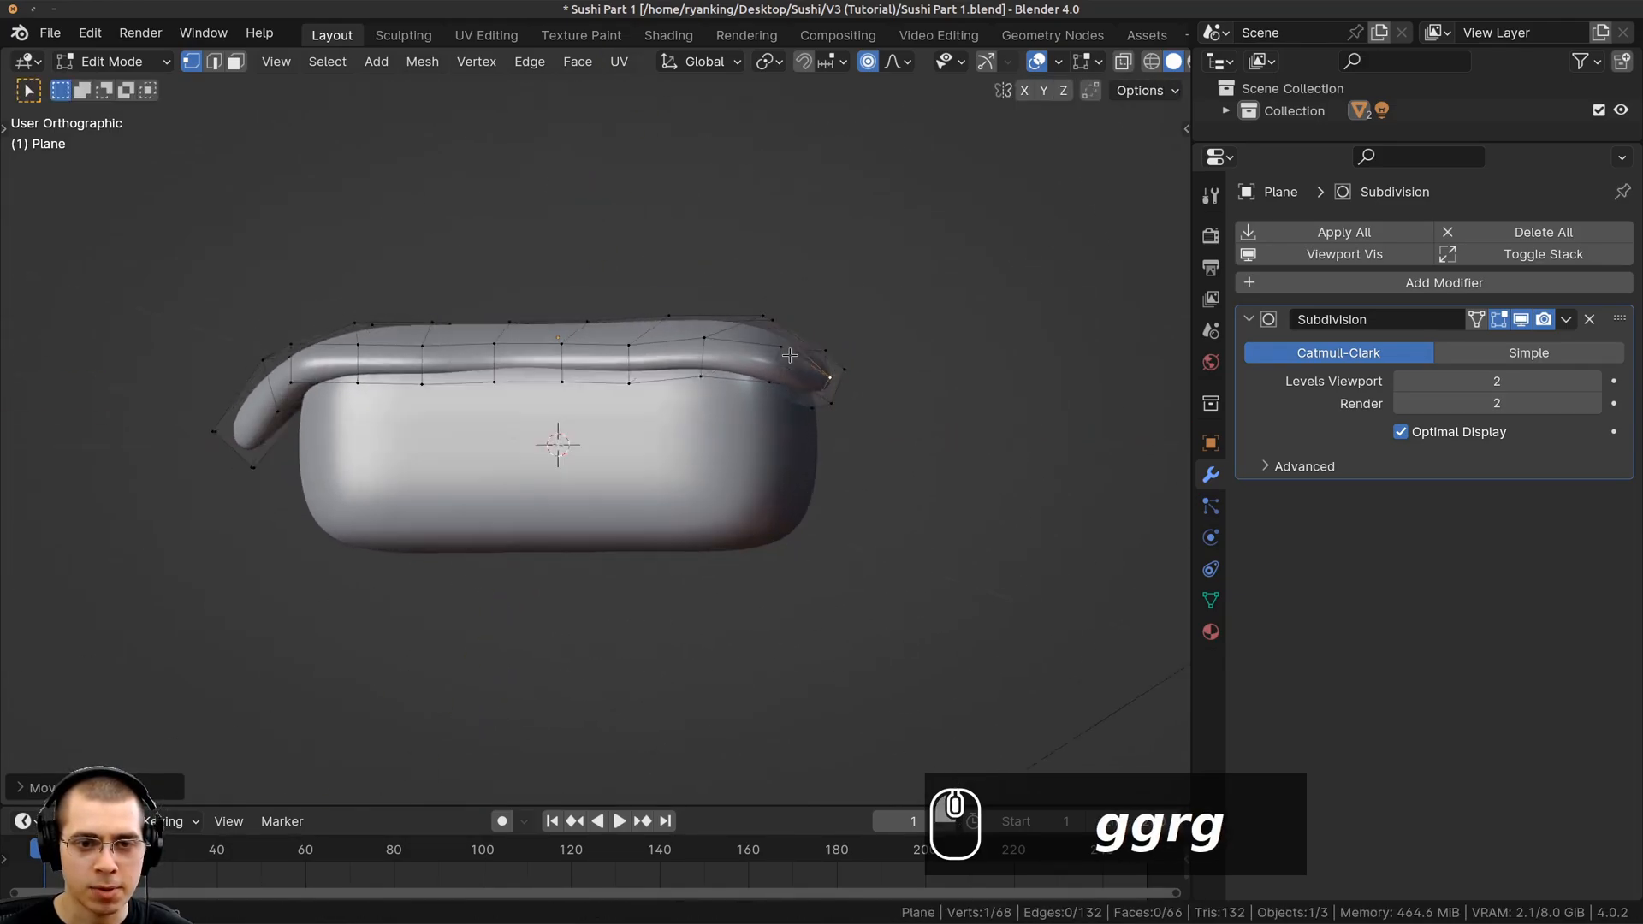
key("r")
key("g")
middle_click_drag(789, 355, 849, 493)
left_click(783, 371)
Nudge two vertices along the slab's opposite long side with proportional editing to make its outline uneven
key("g")
key("g")
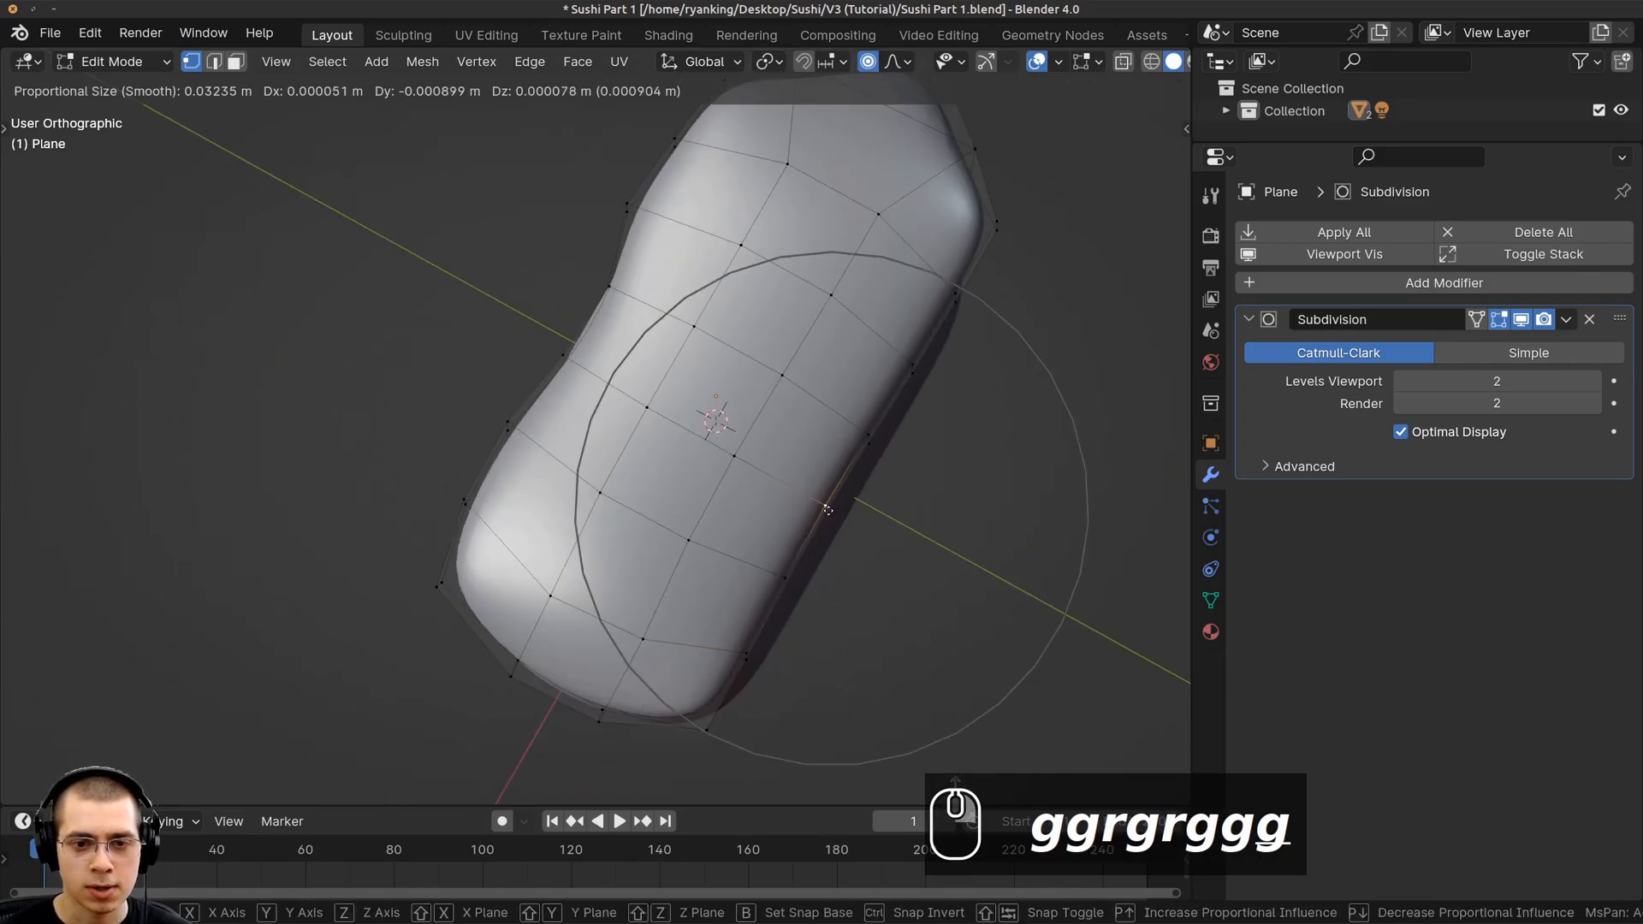
left_click(826, 510)
middle_click_drag(794, 576, 782, 533, "shift")
key("g")
left_click(795, 561)
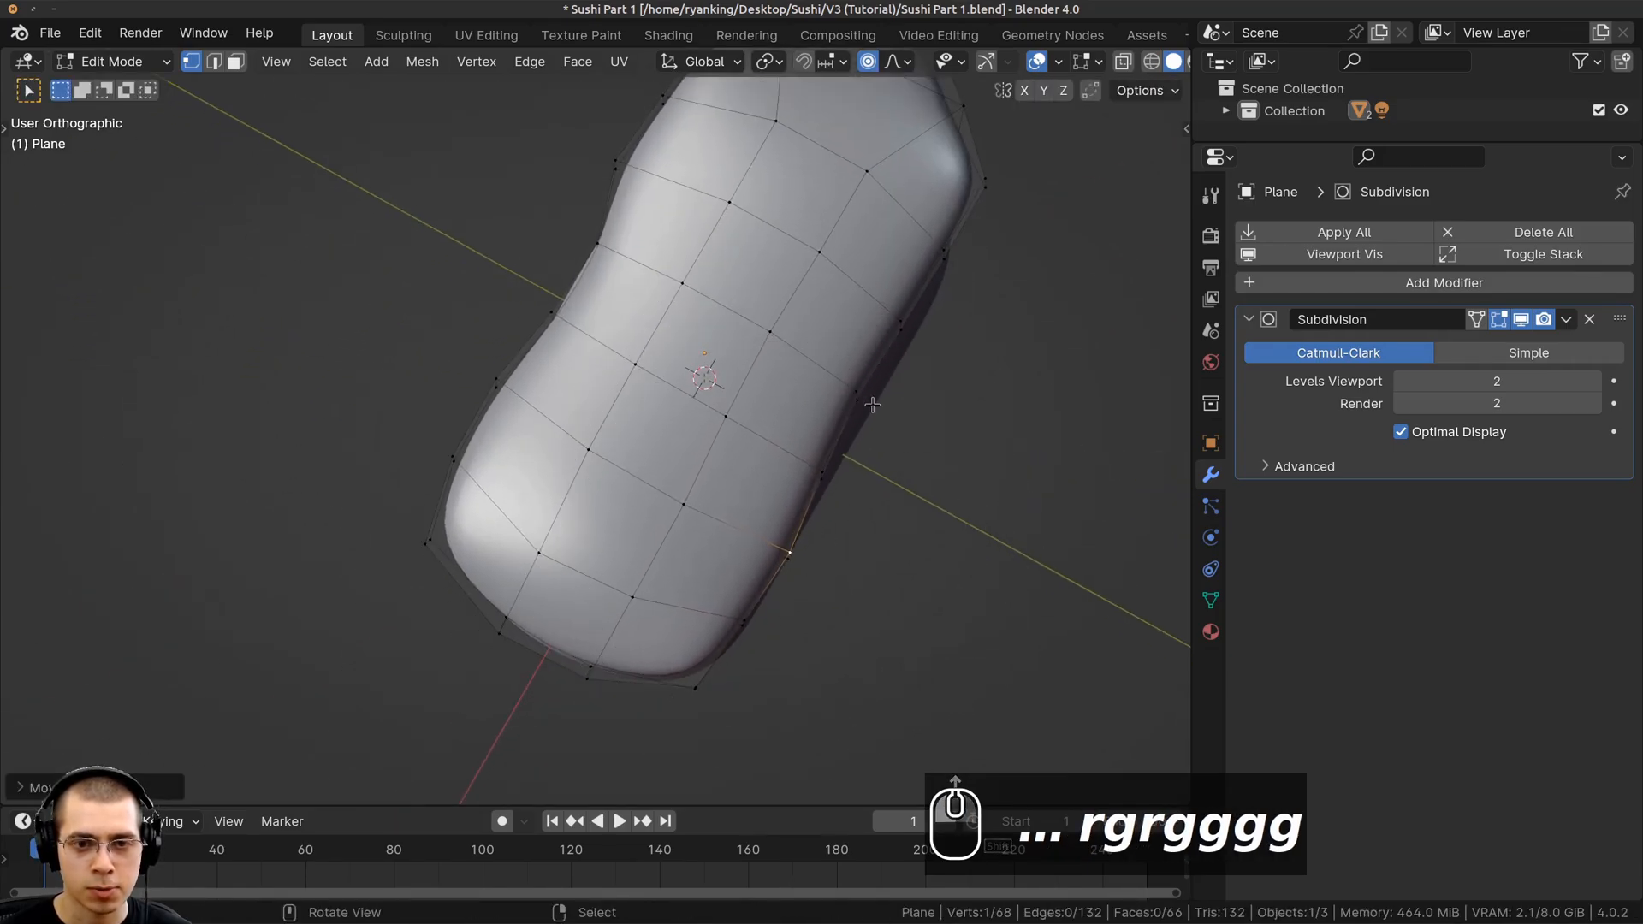
Move another long-side vertex and slightly raise a top-surface vertex with proportional editing
left_click(912, 332)
key("g")
key("g")
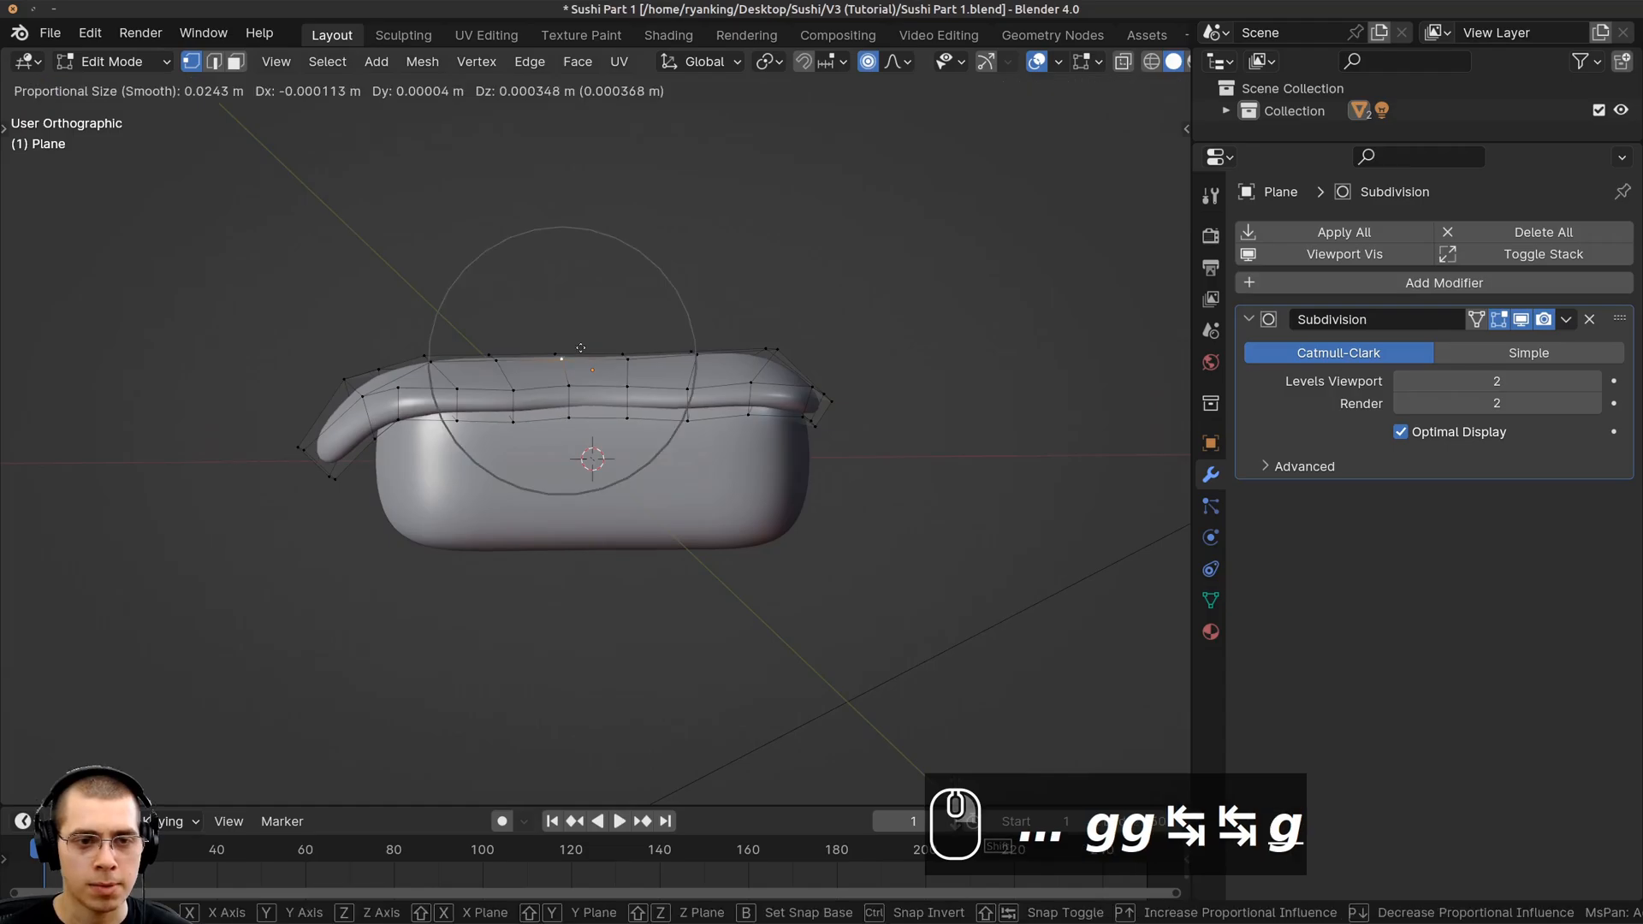
left_click(625, 340)
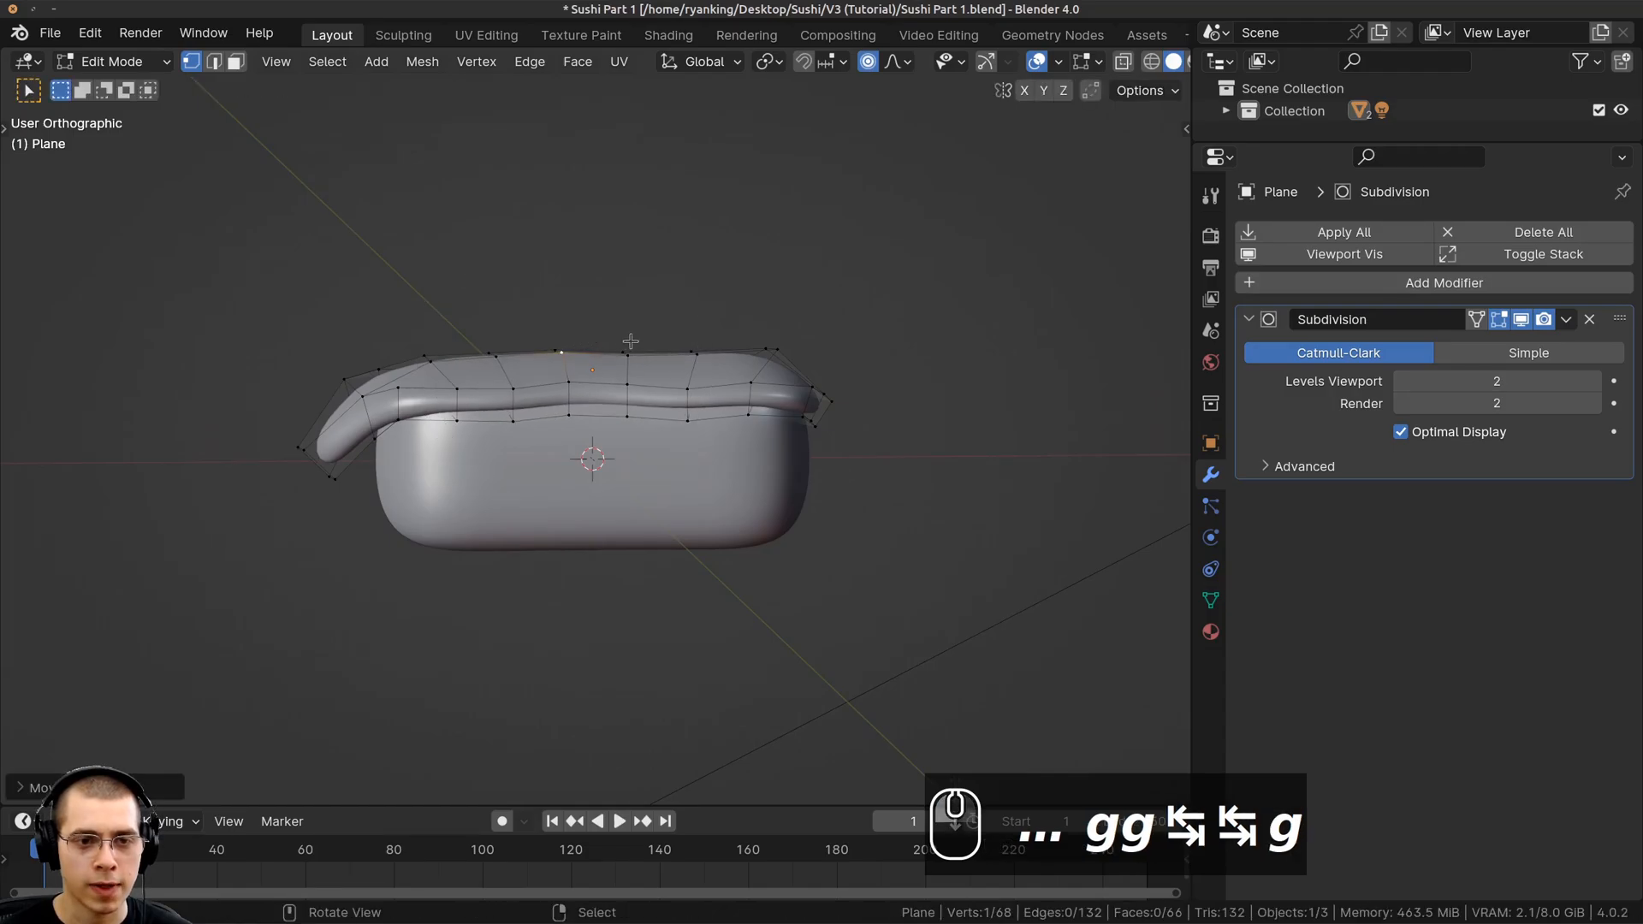
key("g")
Leave mesh editing, switch the viewport to rendered shading and select the topping slab to check it over the rice
key("Tab")
key("z")
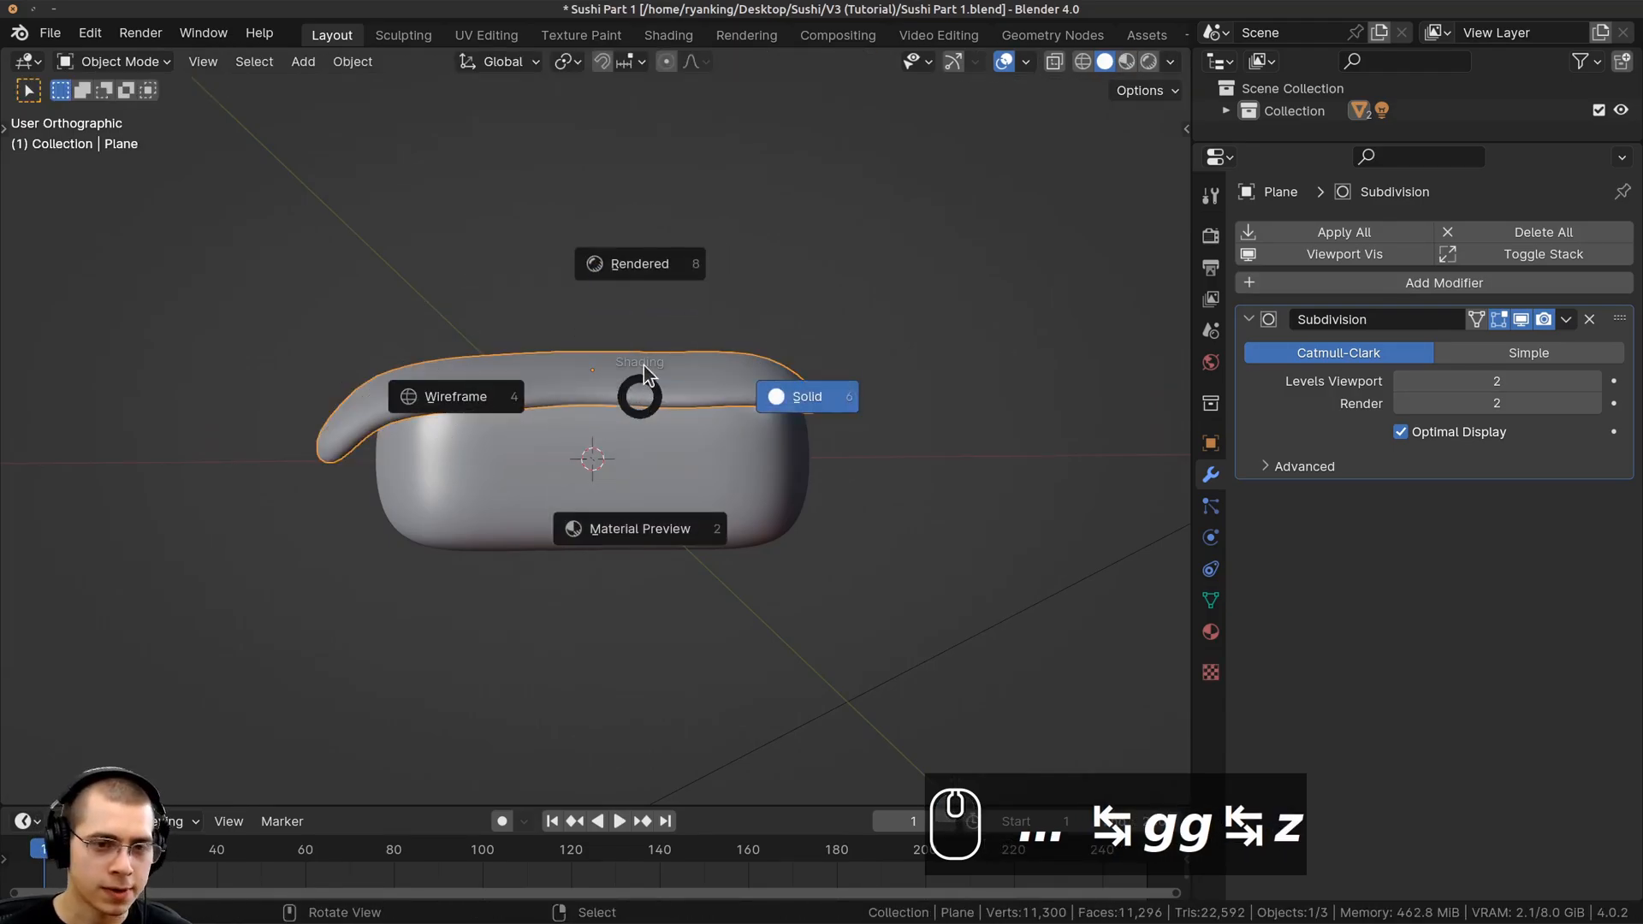
key("alt+a")
middle_click_drag(656, 224, 710, 387)
scroll(505, 467, "up", 1)
left_click(506, 443)
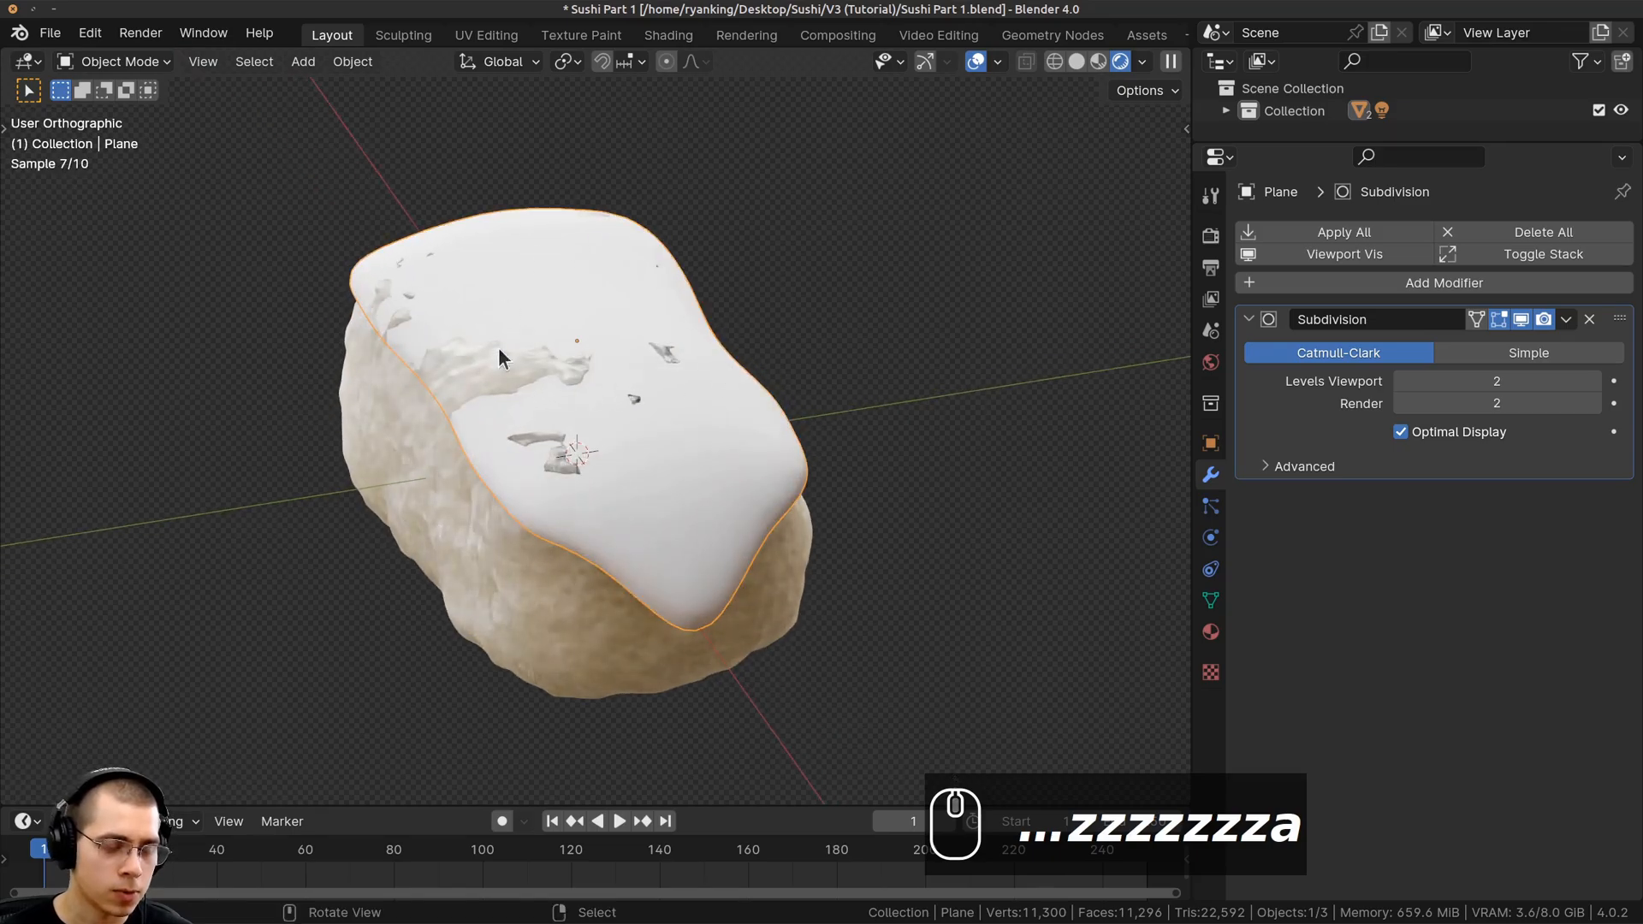
Select the slab's entire mesh and scale it up slightly along the global Z axis to thicken it
middle_click_drag(682, 457, 665, 248)
key("Tab")
key("a")
key("a")
middle_click_drag(622, 373, 614, 359)
key("s")
key("z")
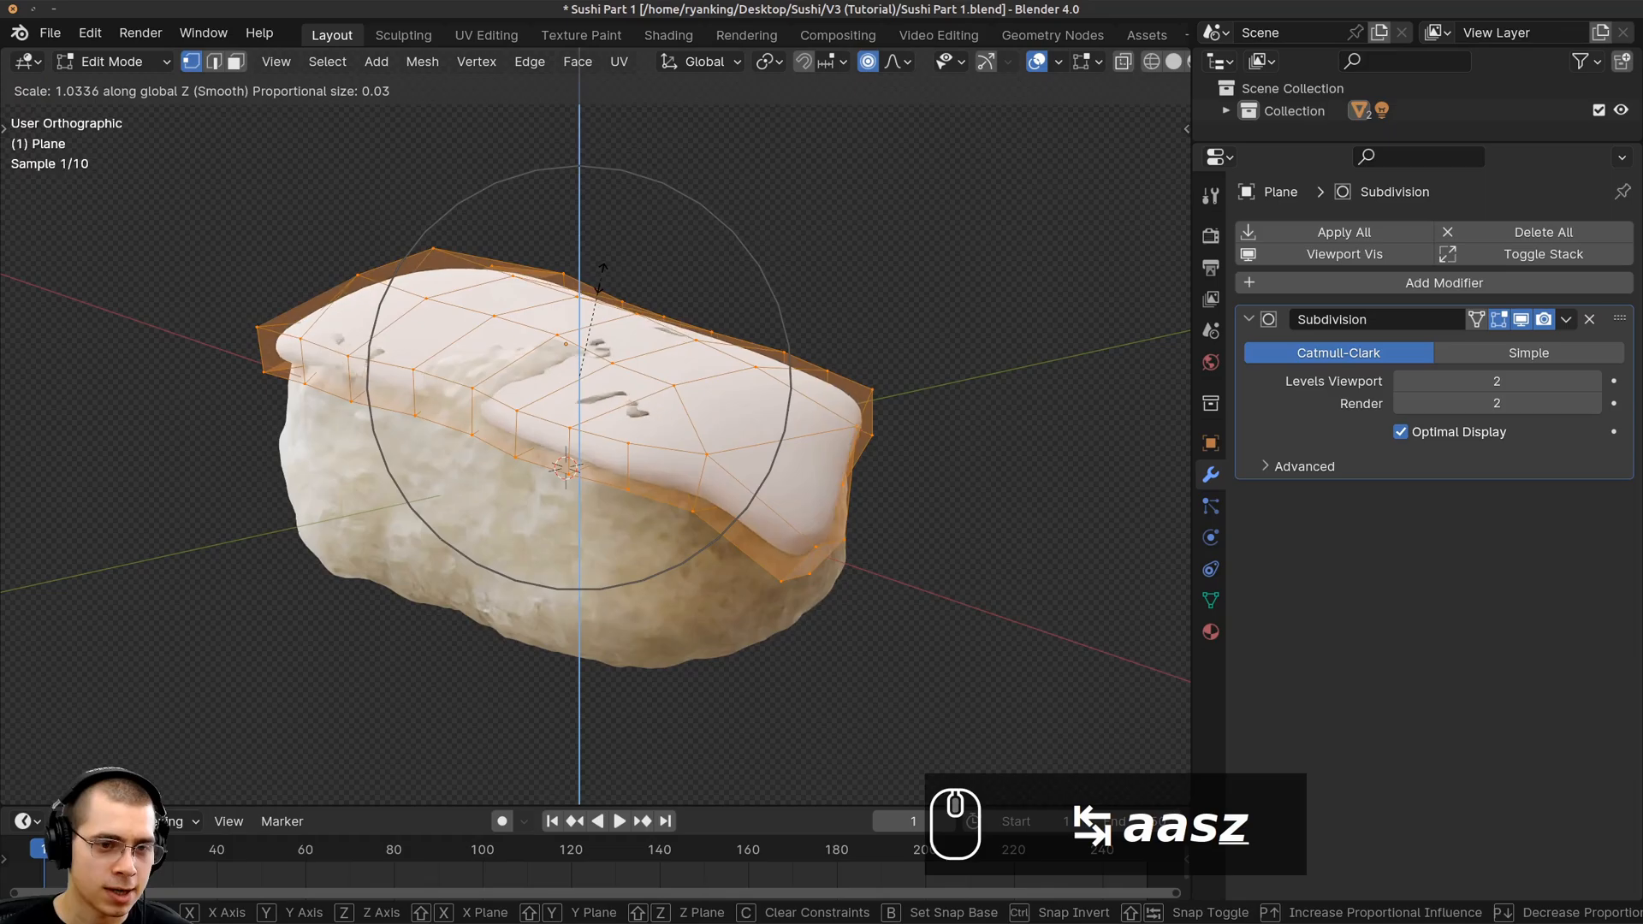
left_click(601, 265)
middle_click_drag(582, 282, 543, 295)
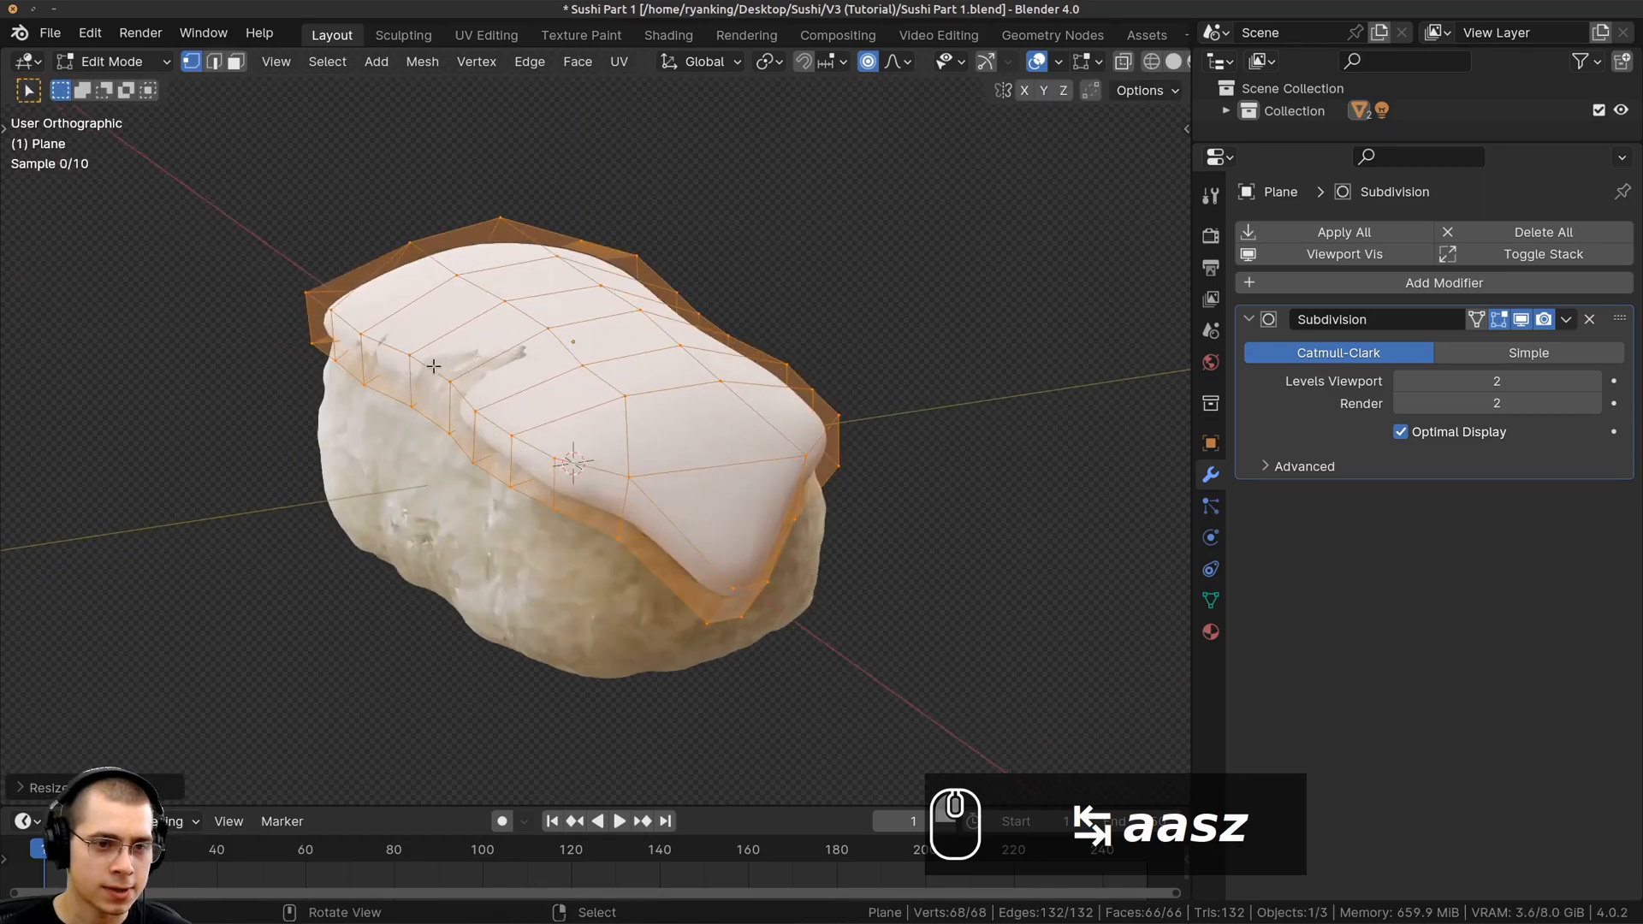
Adjust vertices along the slab's side with proportional editing where the rice pokes through
left_click(470, 371)
middle_click_drag(474, 369, 896, 519)
key("g")
left_click(436, 364)
key("g")
left_click(432, 359)
key("g")
left_click(890, 512)
Reposition lower-edge vertices on the slab's opposite long side with proportional editing to fit it over the rice
middle_click_drag(620, 475, 720, 544)
left_click(669, 535)
key("g")
left_click(684, 546)
key("g")
right_click(556, 624)
right_click(556, 623)
key("g")
left_click(557, 626)
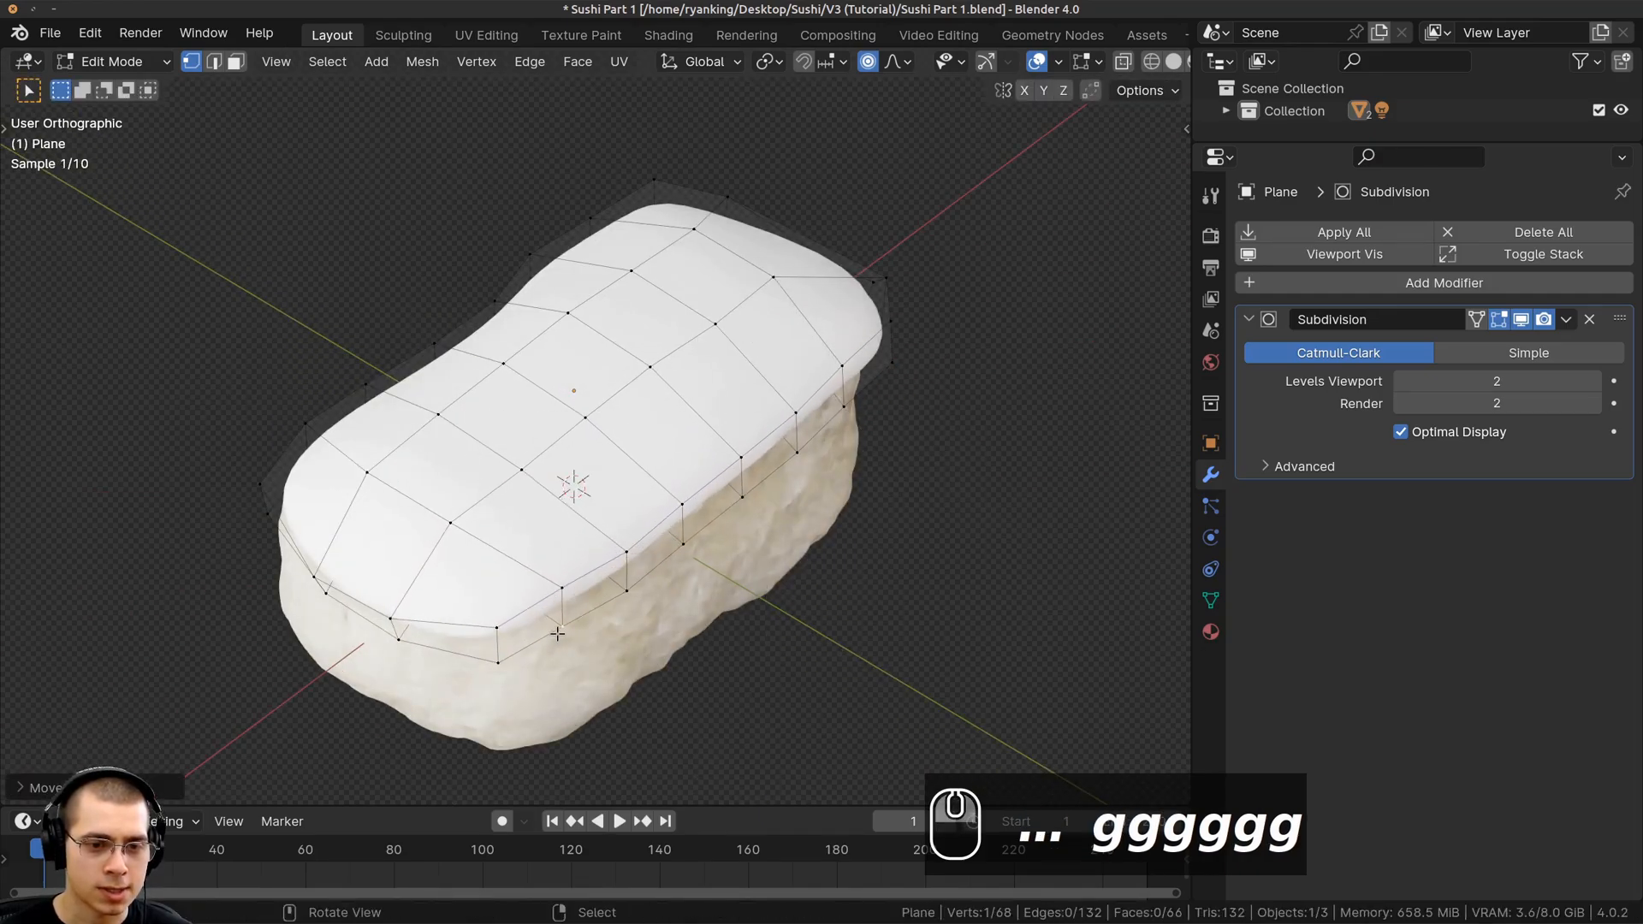
Move two lower vertices together at the slab's blunt end, and adjust a single lower corner vertex with proportional editing
middle_click_drag(557, 626, 550, 629)
middle_click_drag(550, 629, 747, 557, "shift")
left_click(518, 523, "shift")
key("g")
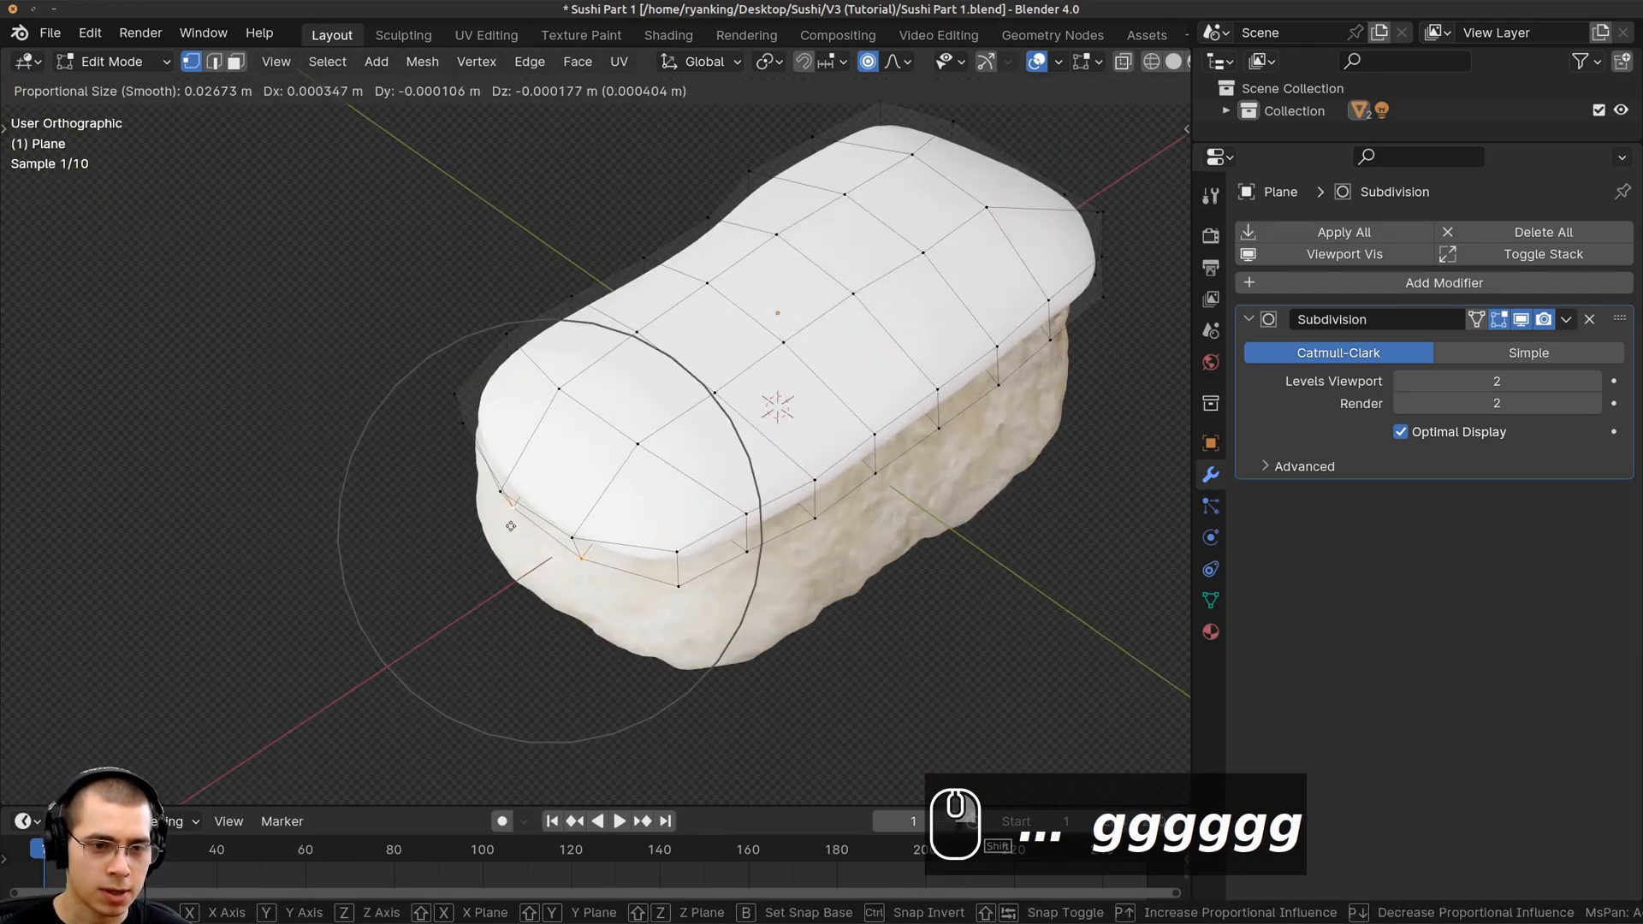
left_click(512, 530)
middle_click_drag(513, 531, 809, 547)
right_click(657, 468)
key("g")
left_click(659, 466)
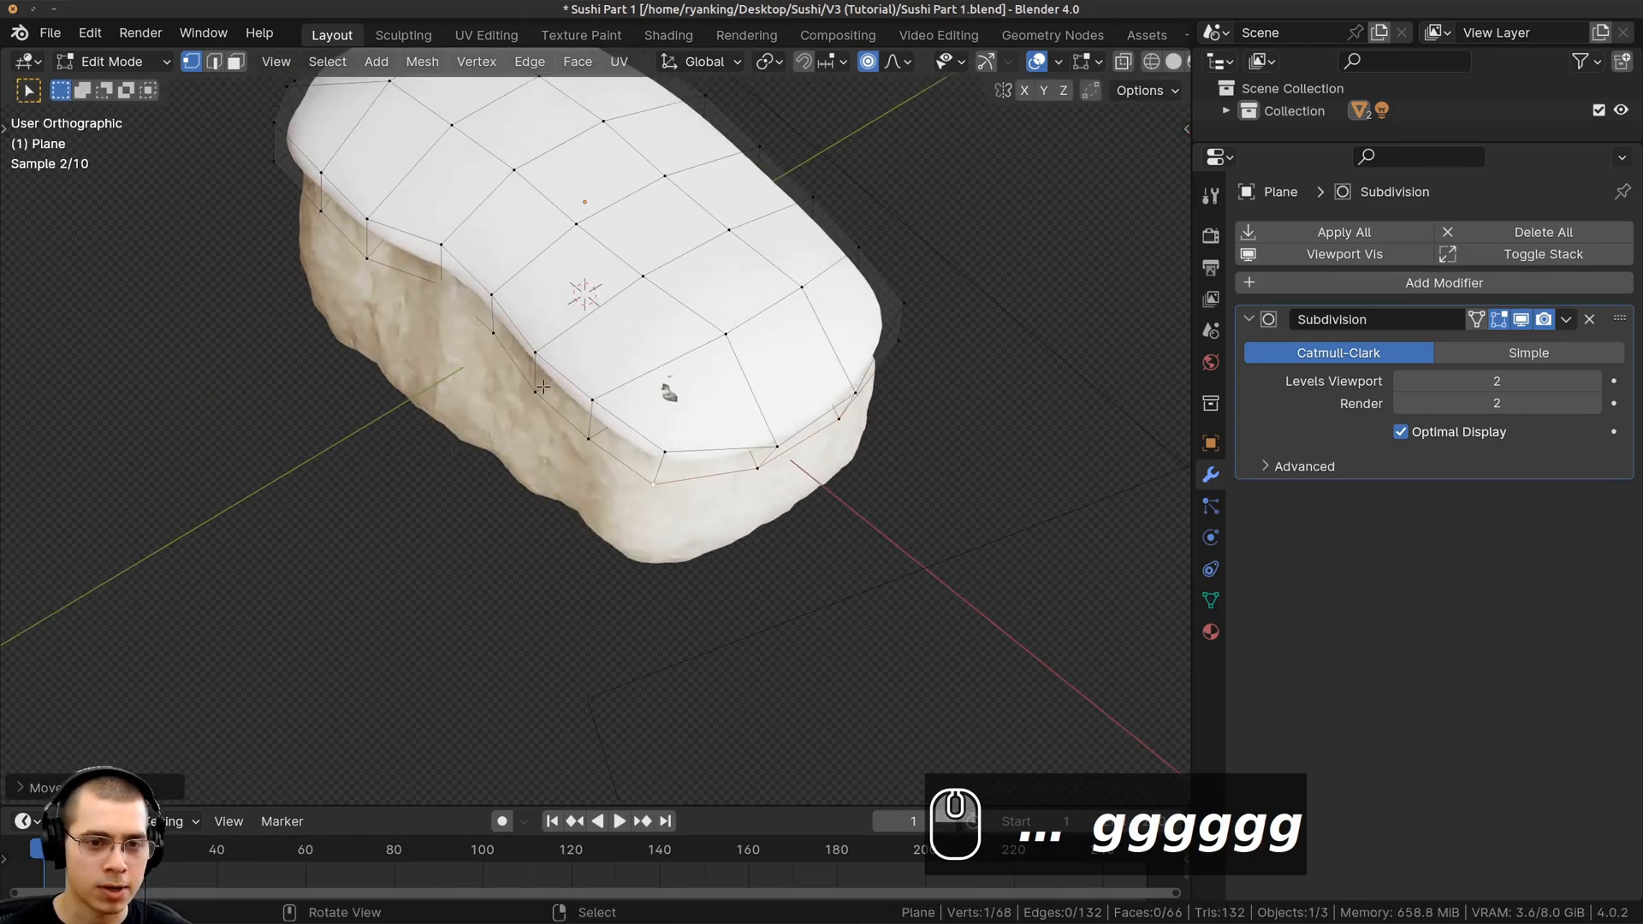
Select the topping slab in Object Mode and open the Shading workspace with rendered viewport shading
mouse_move(792, 287)
middle_mouse_down()
mouse_move(772, 248)
mouse_move(762, 103)
mouse_move(863, 255)
middle_mouse_up()
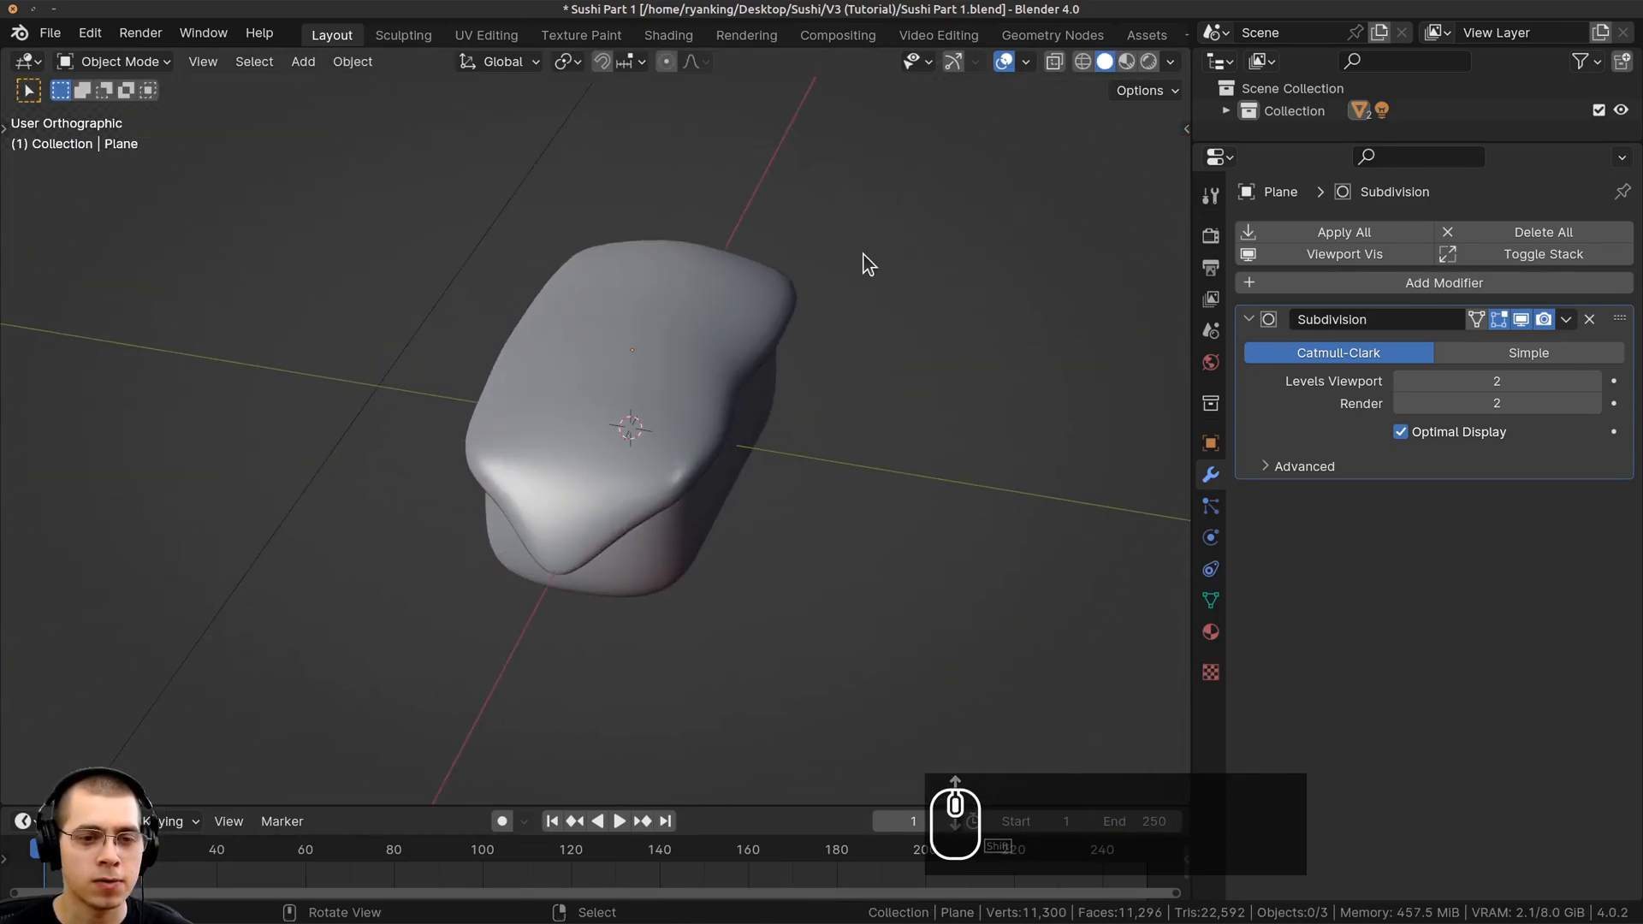
left_click(766, 367)
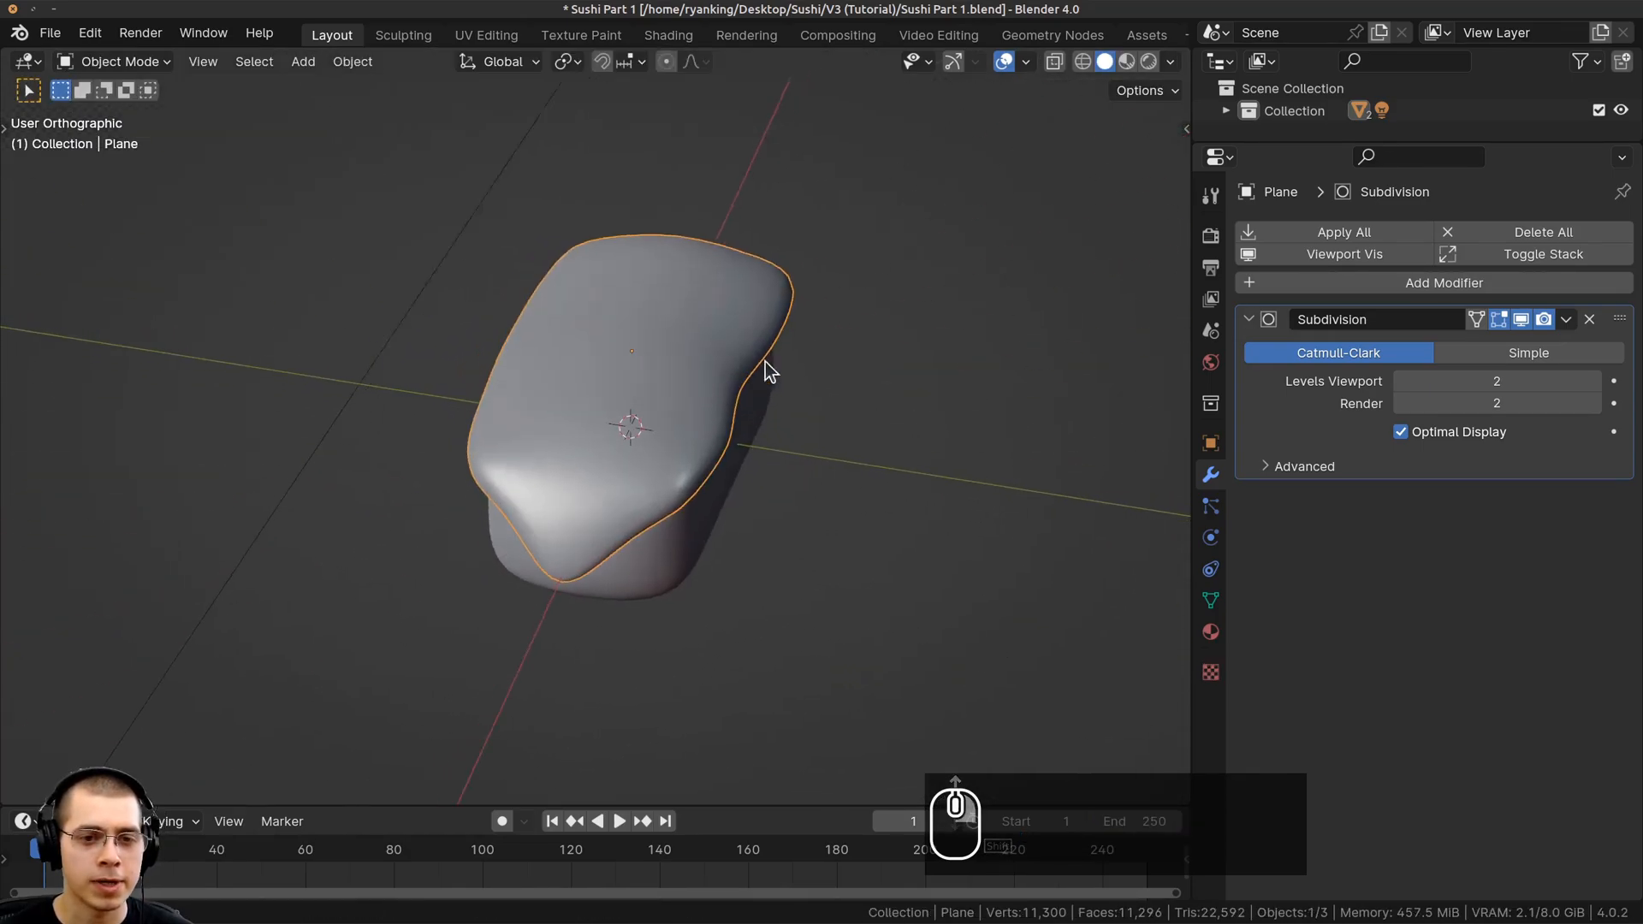
mouse_move(767, 367)
middle_mouse_down()
mouse_move(775, 408)
mouse_move(612, 395)
mouse_move(660, 435)
mouse_move(746, 390)
middle_mouse_up()
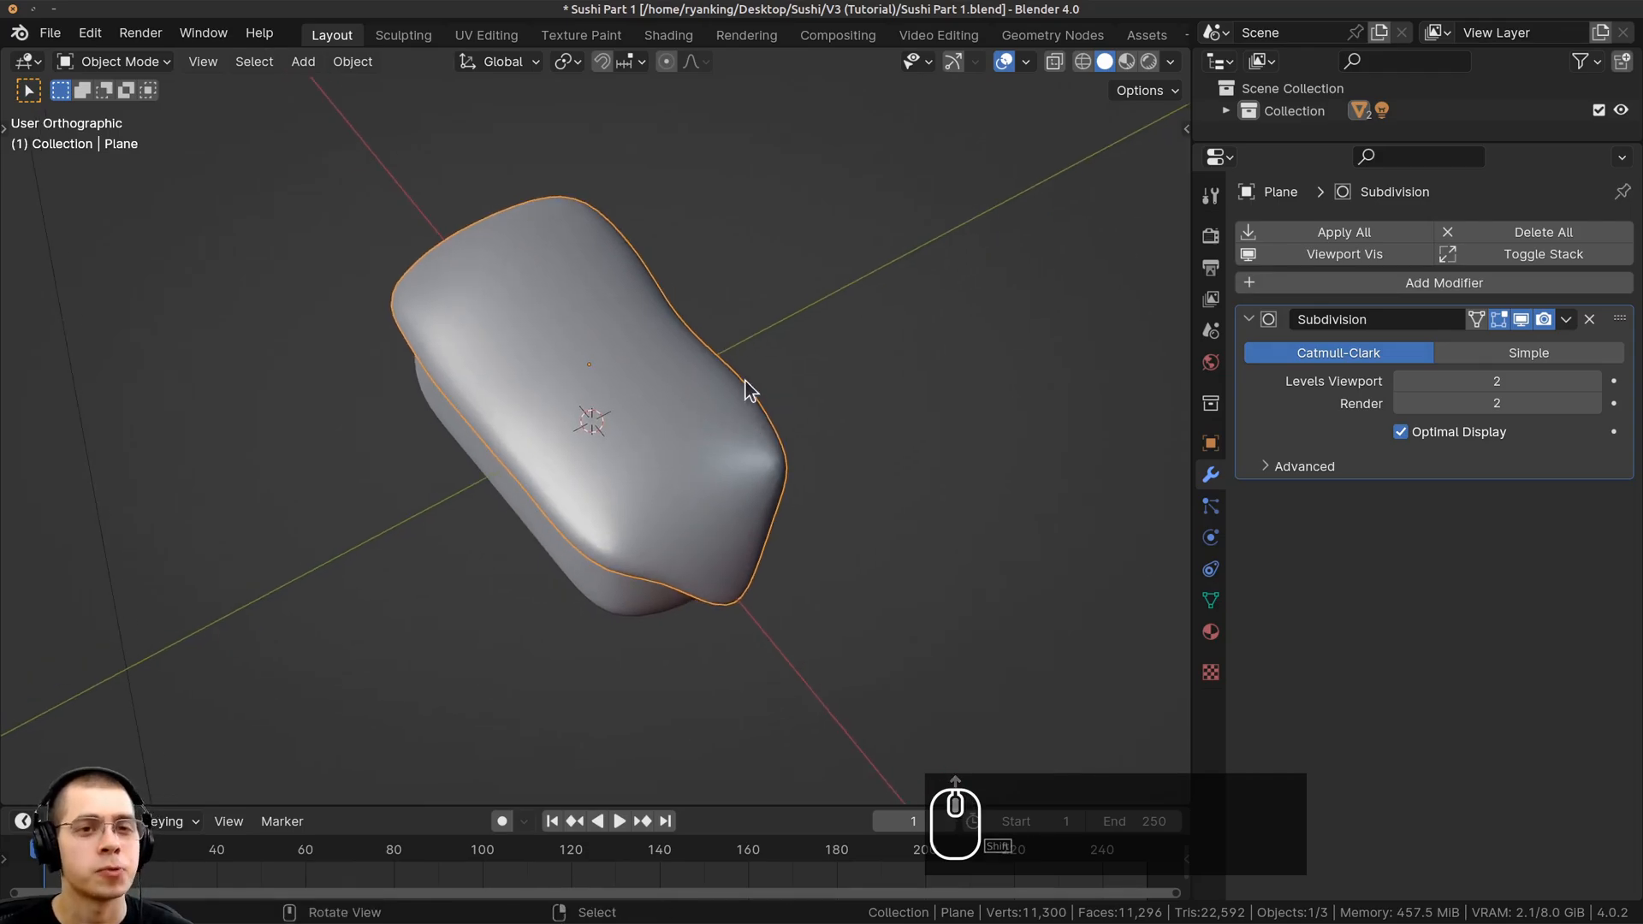
left_click(672, 38)
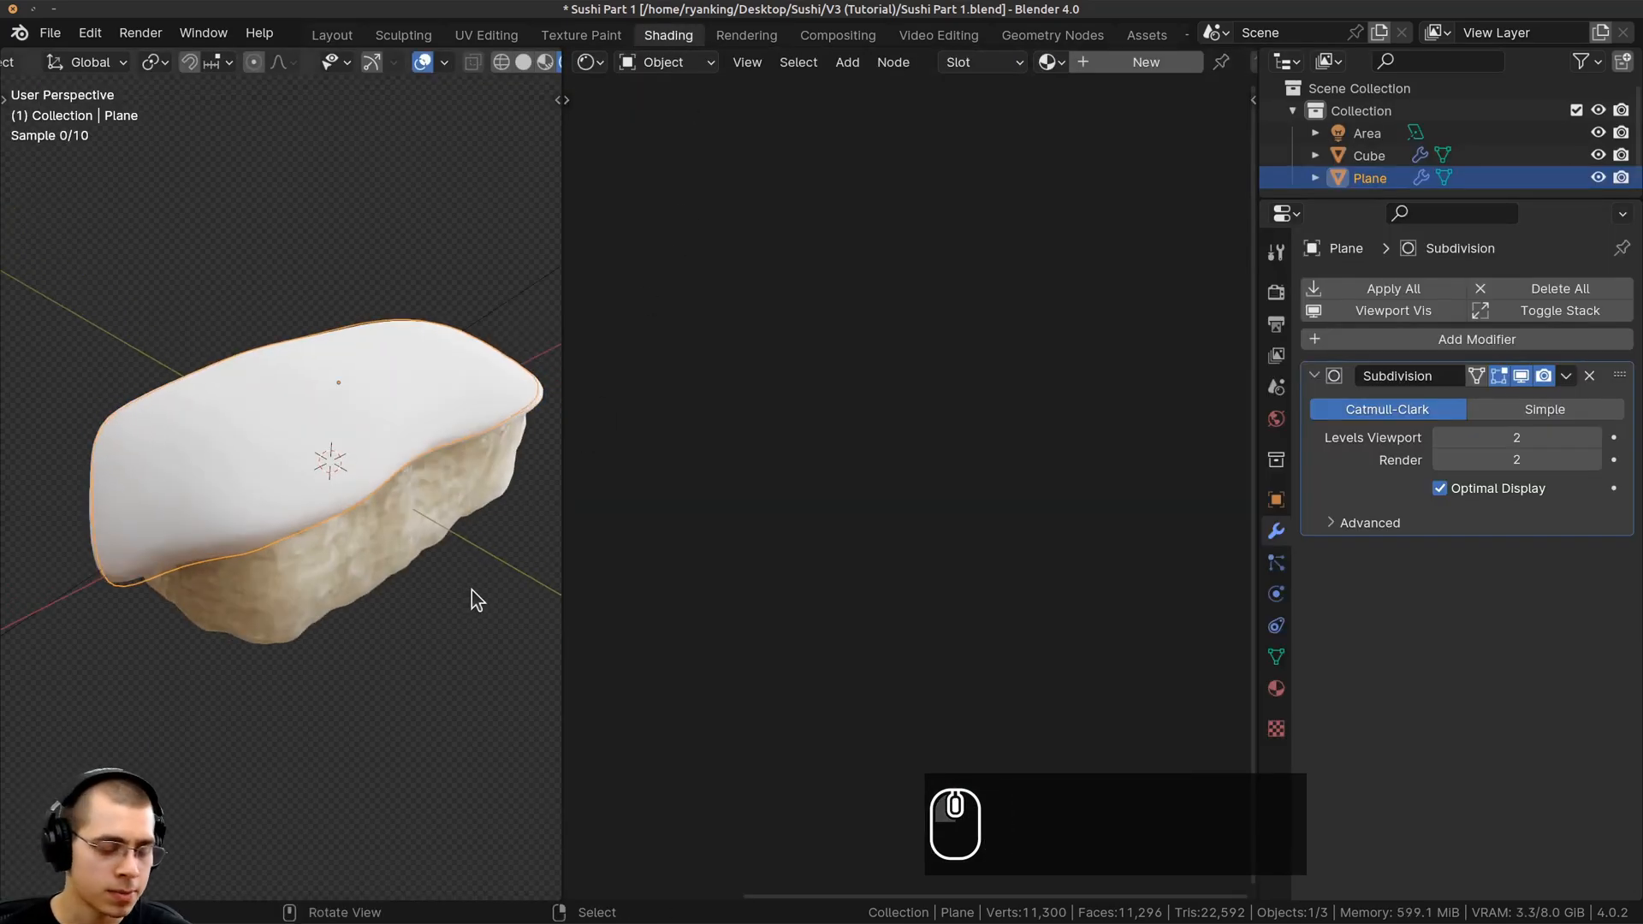
key("z")
key("z")
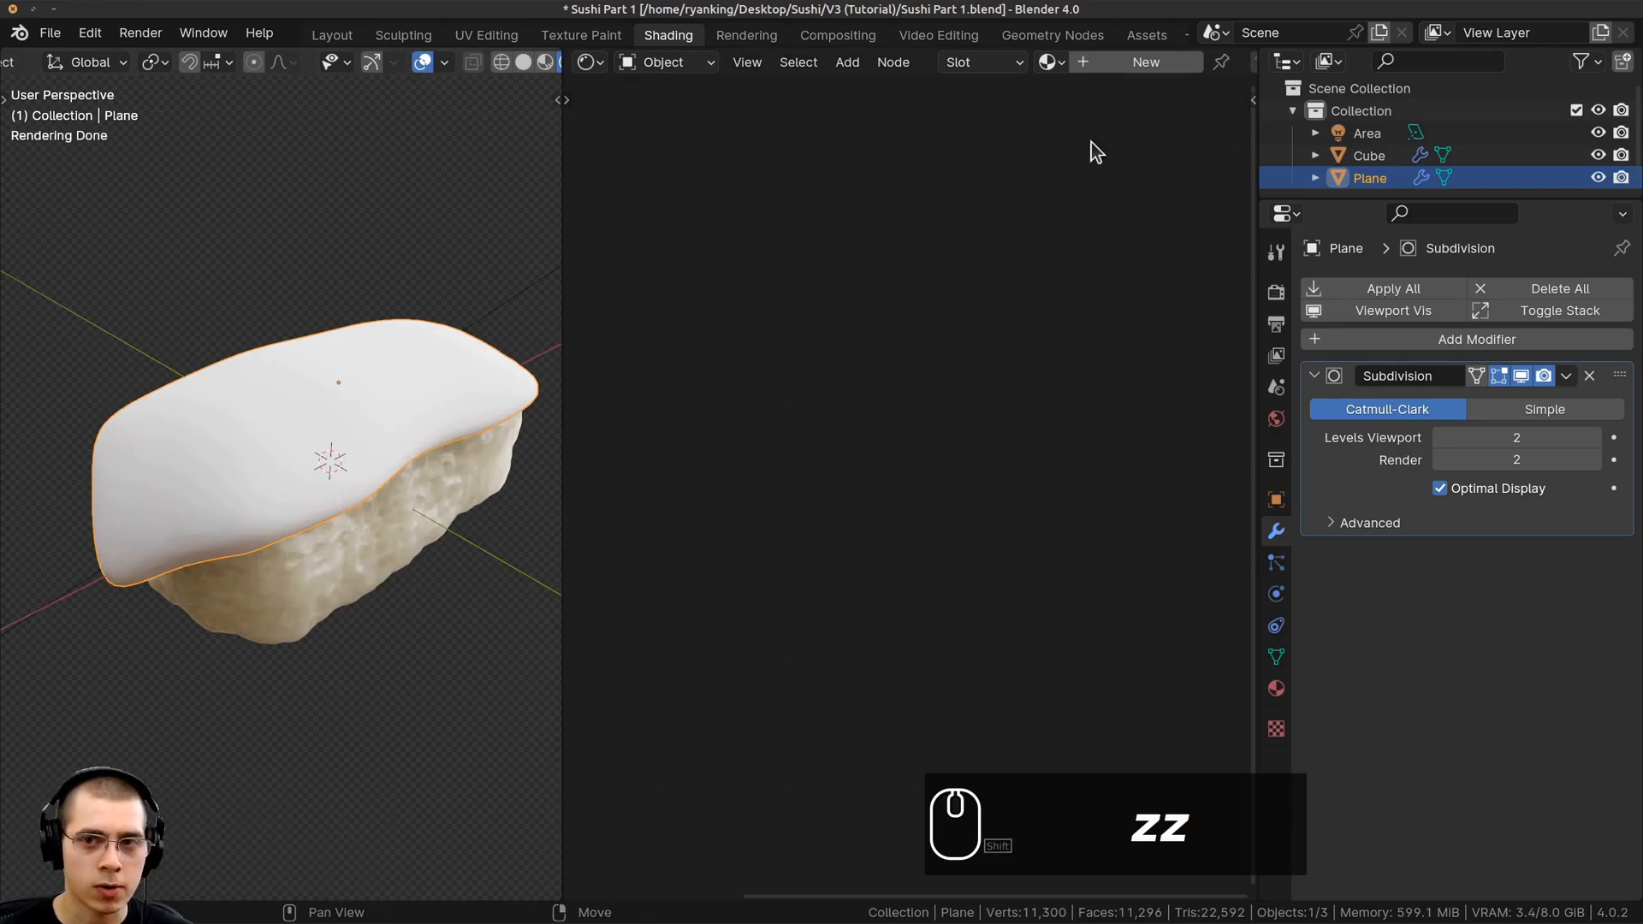
Create a new material on the topping slab and name it Salmon
left_click(1125, 62)
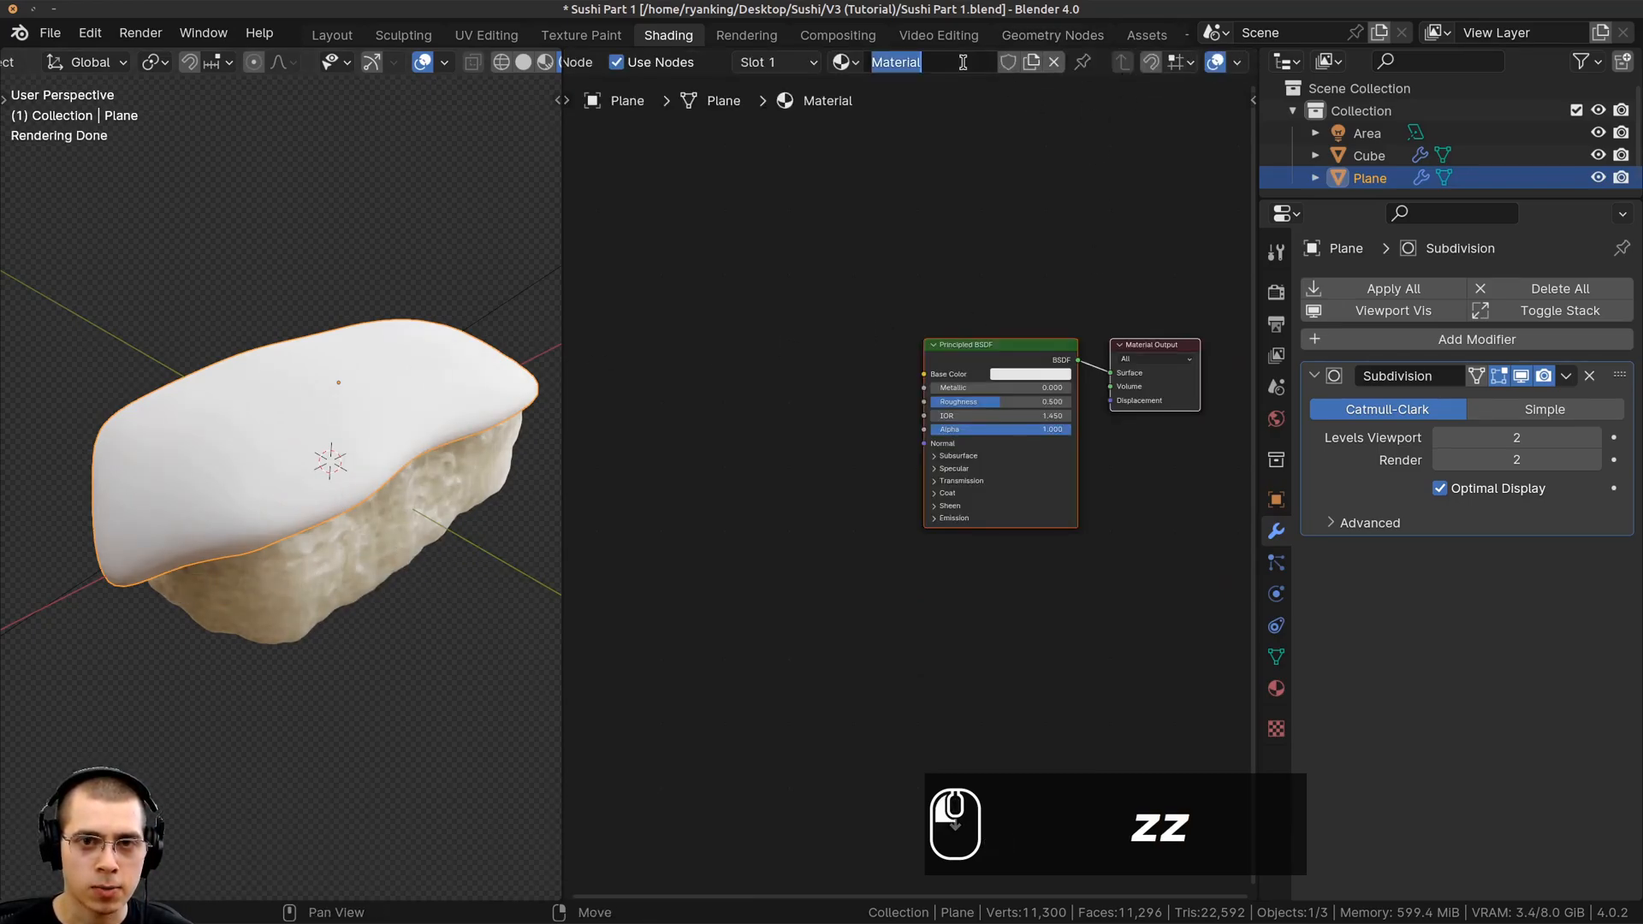
type("Salmon")
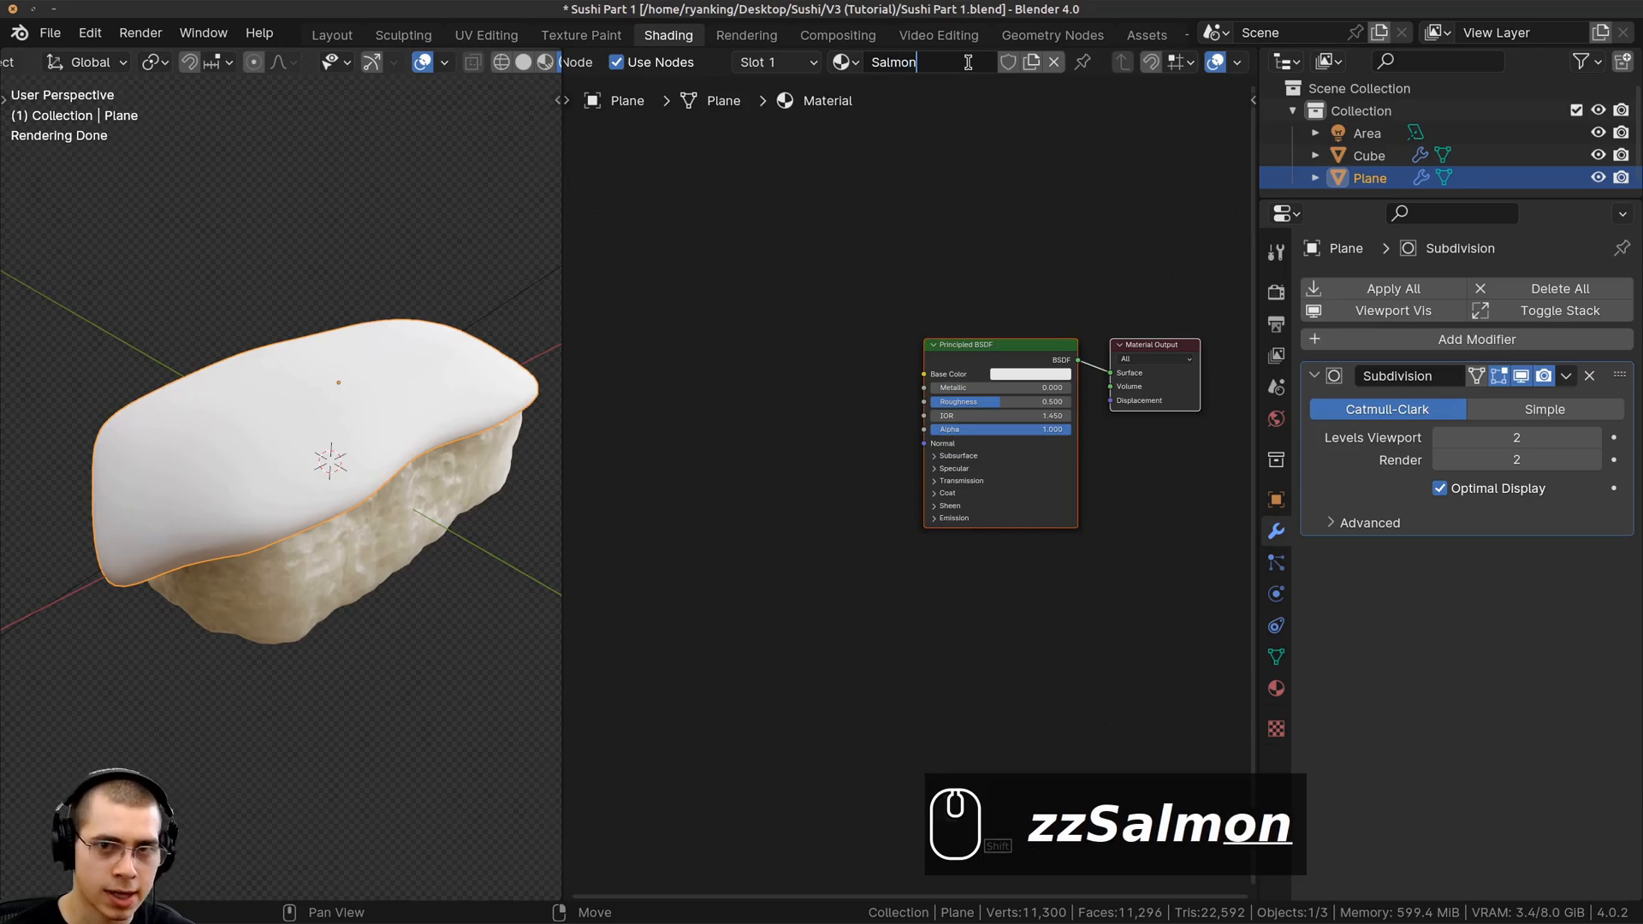
key("Return")
Add a Wave Texture node to the Salmon material's node tree, placed before the Principled BSDF
key("a")
scroll(836, 235, "up", 2)
key("shift+a")
left_click(811, 207)
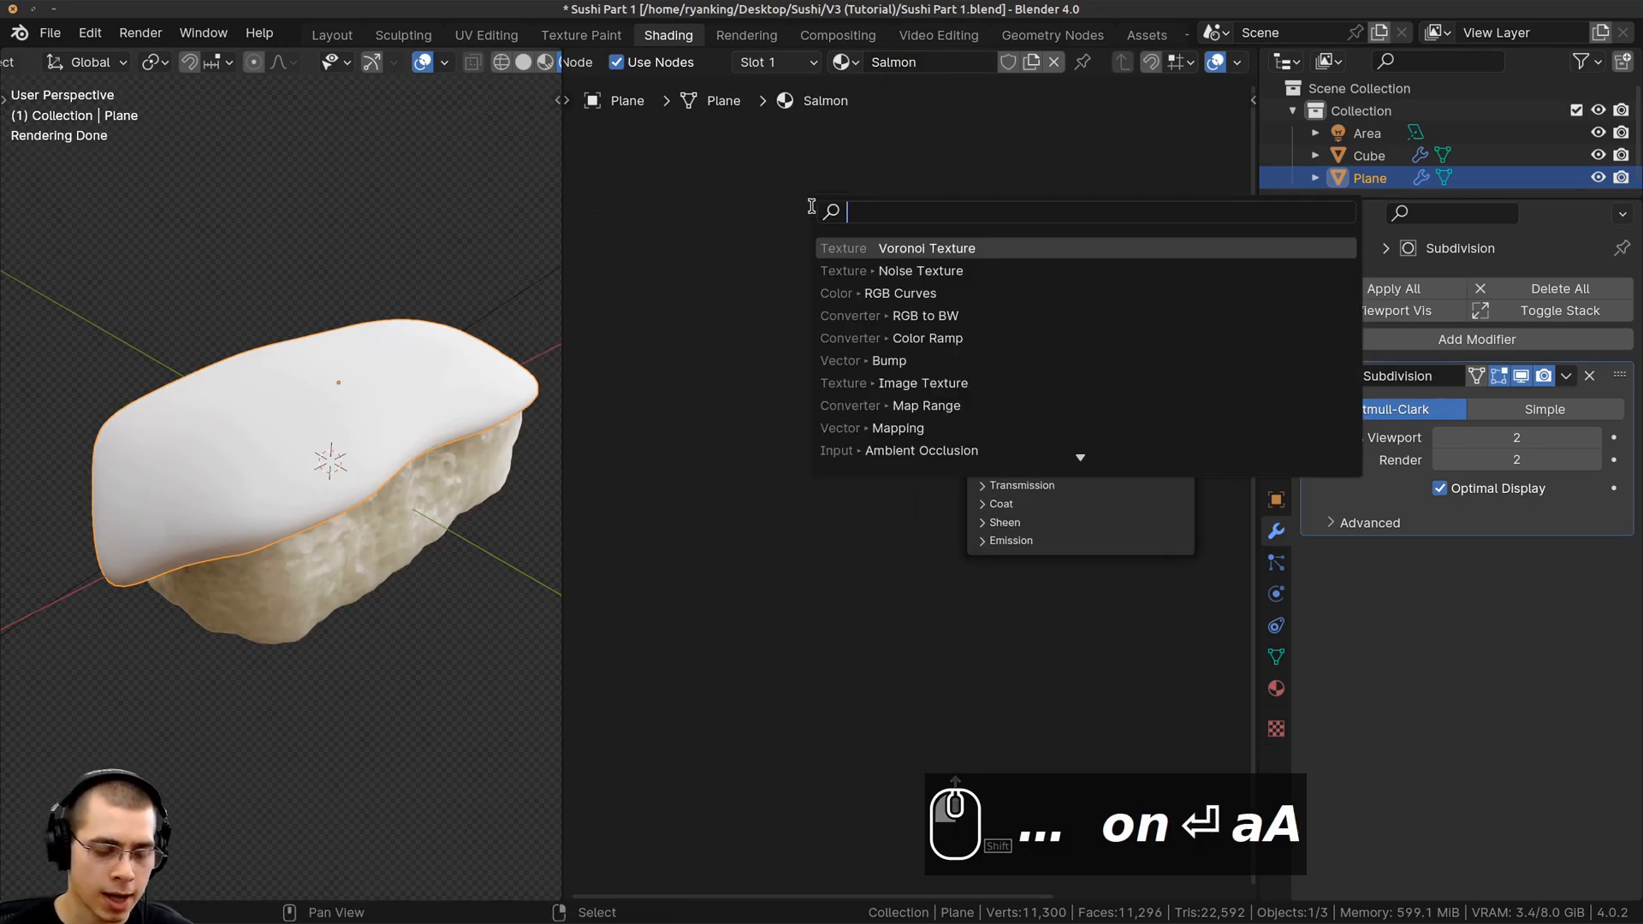
type("wav")
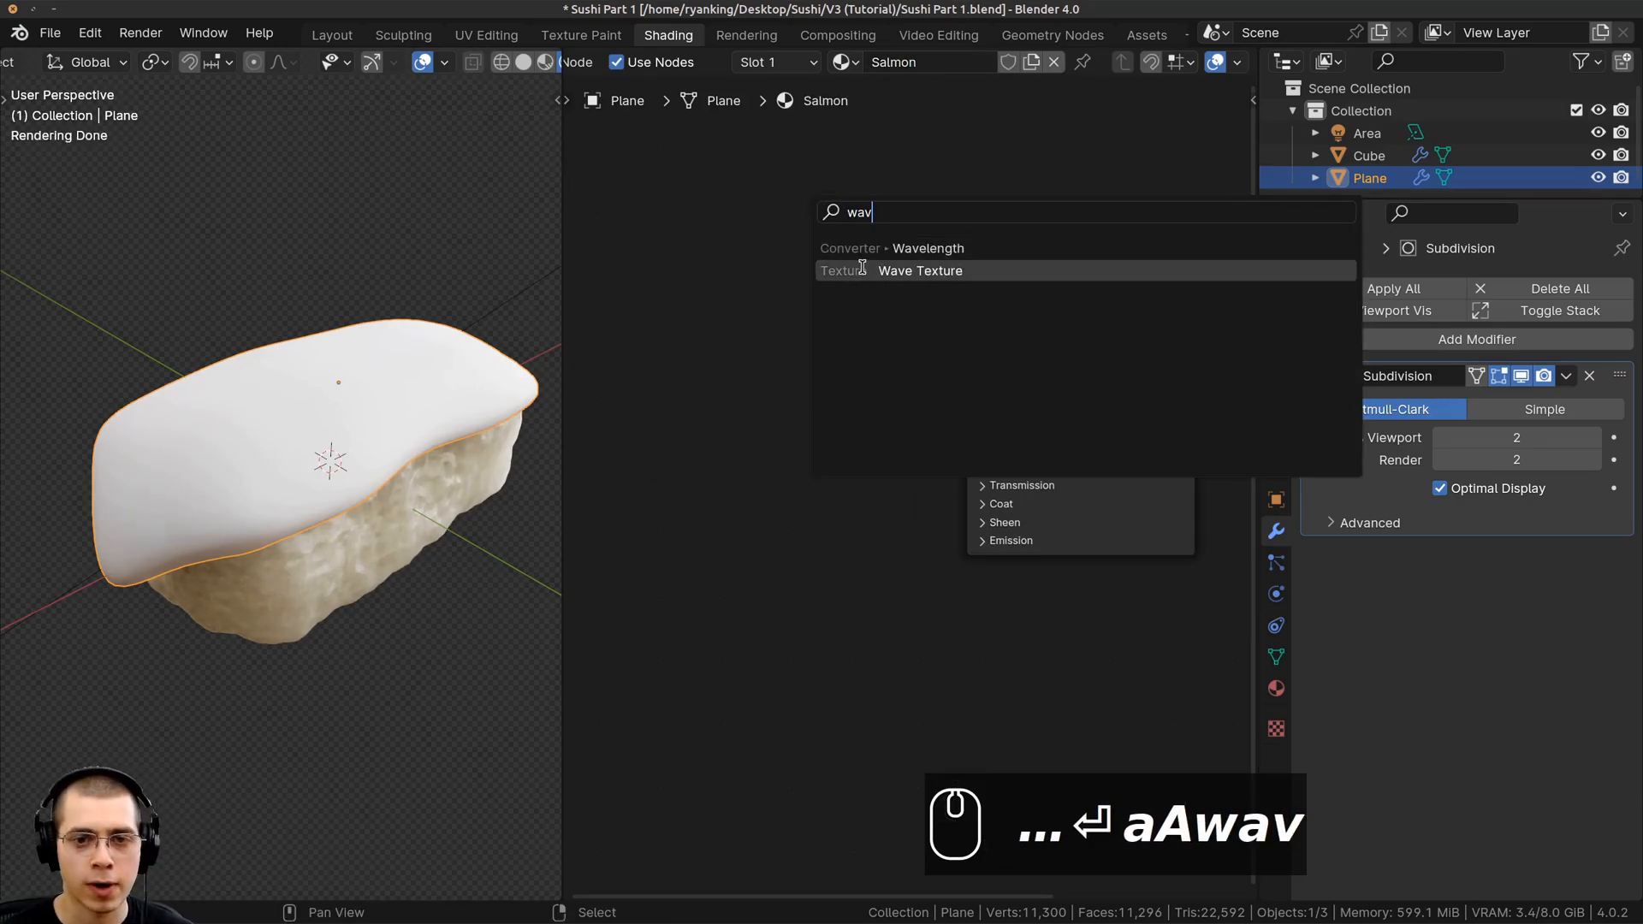
left_click(863, 271)
left_click(719, 227)
middle_click_drag(719, 228, 1072, 302)
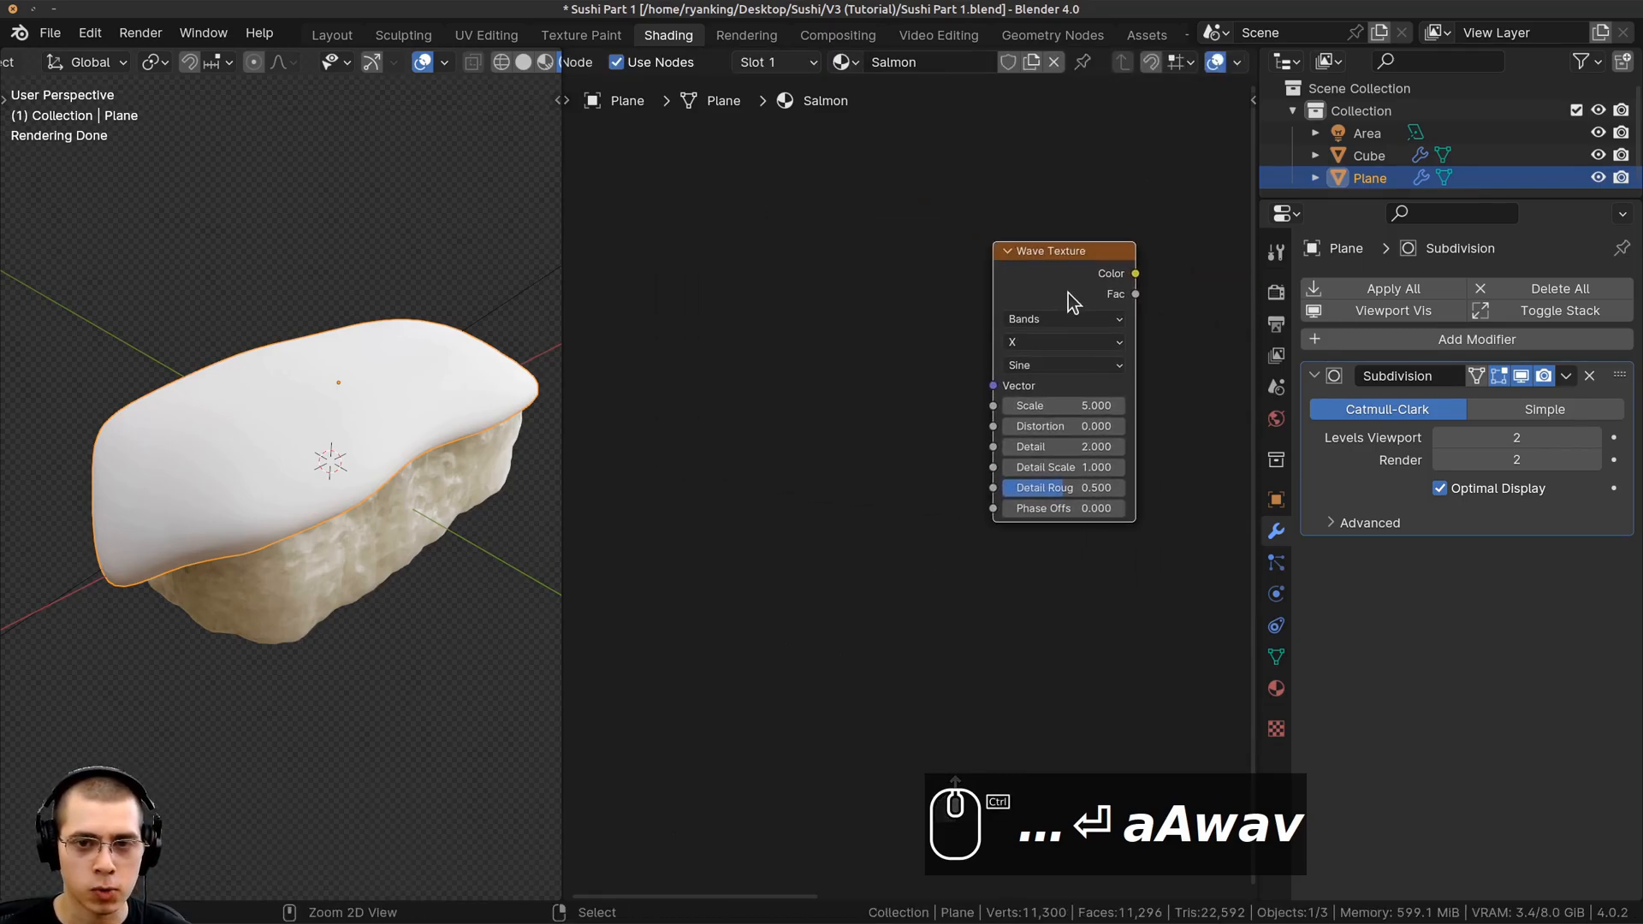
Feed the Wave Texture with Object coordinates through a Mapping node and preview its colour output on the slab
key("ctrl+t")
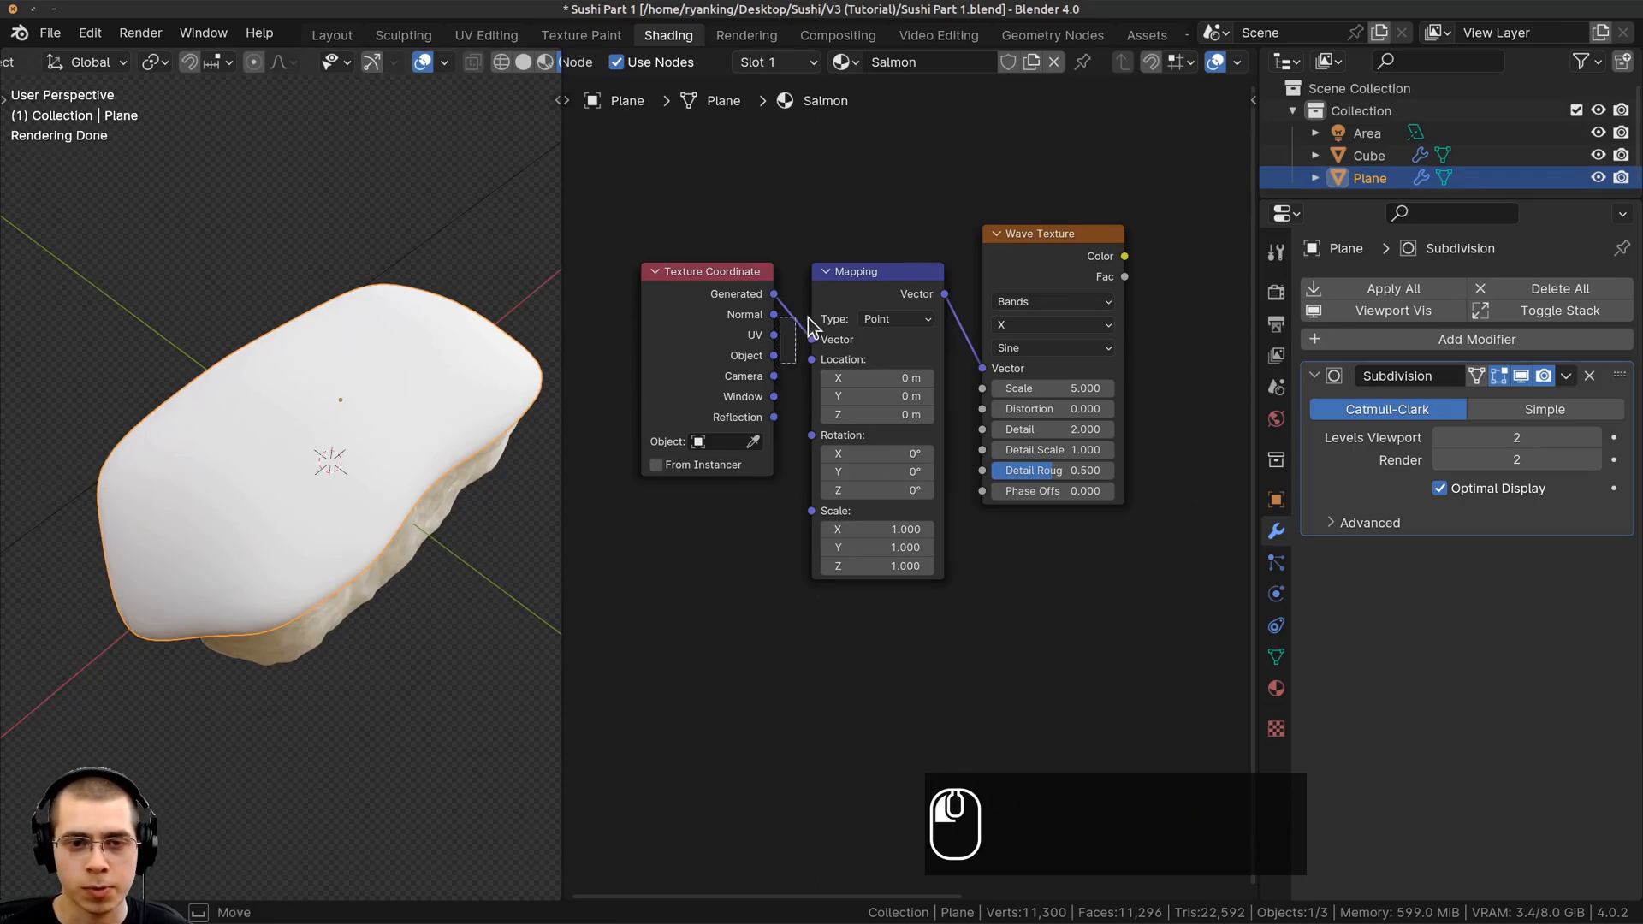
left_click_drag(774, 355, 811, 339)
middle_click_drag(1060, 288, 942, 309)
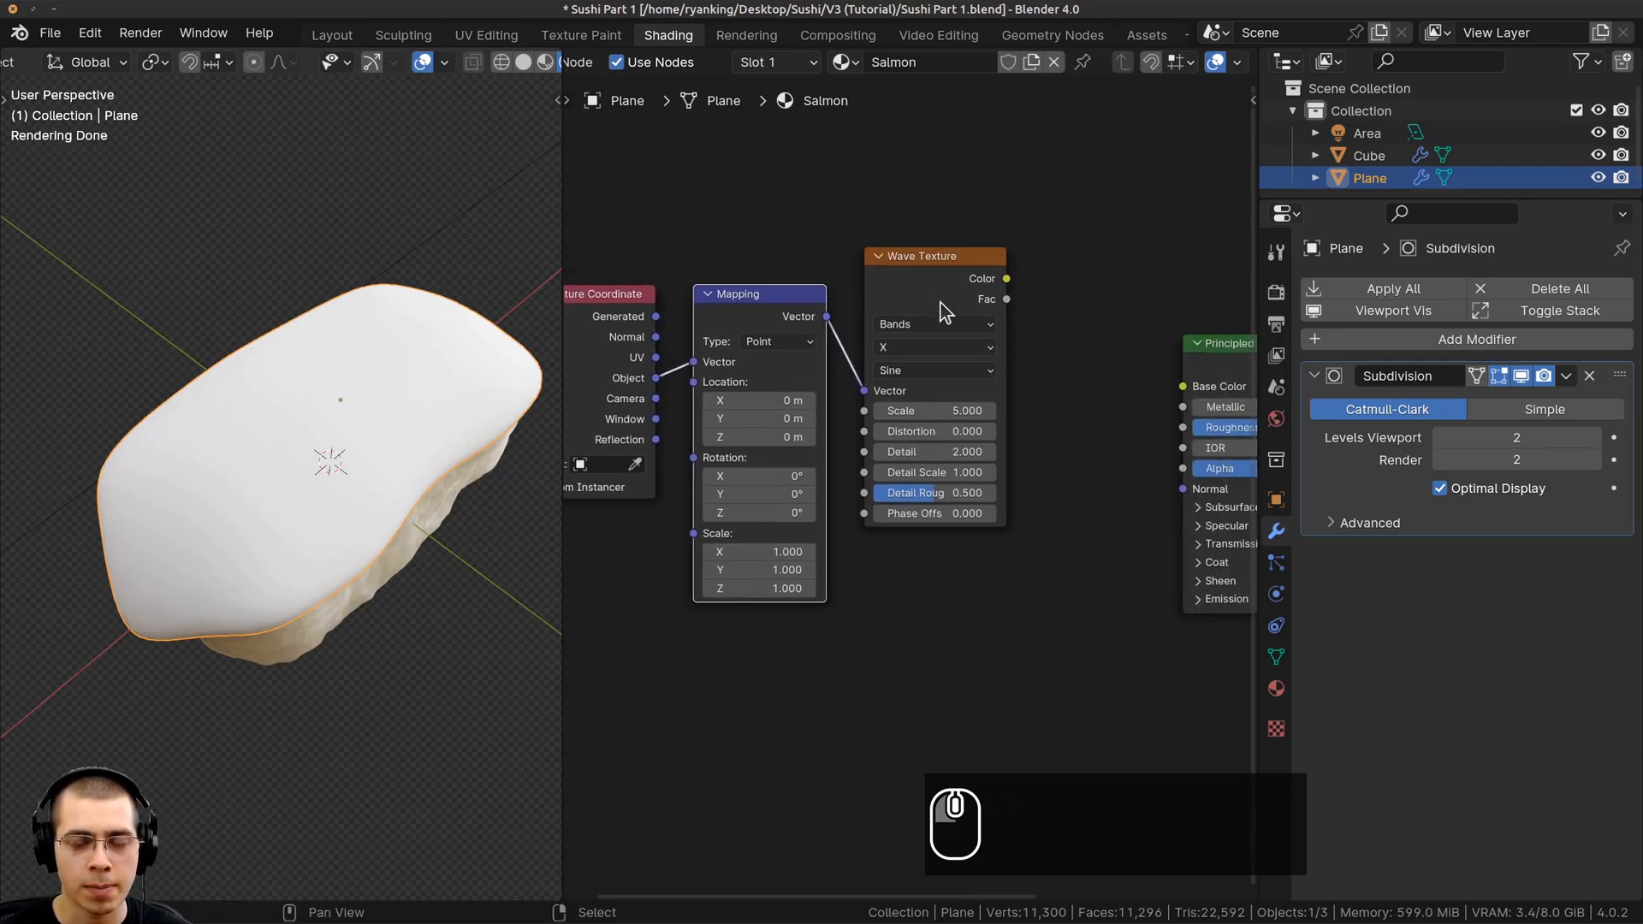
left_click(921, 298, "ctrl+shift")
scroll(933, 359, "down", 2)
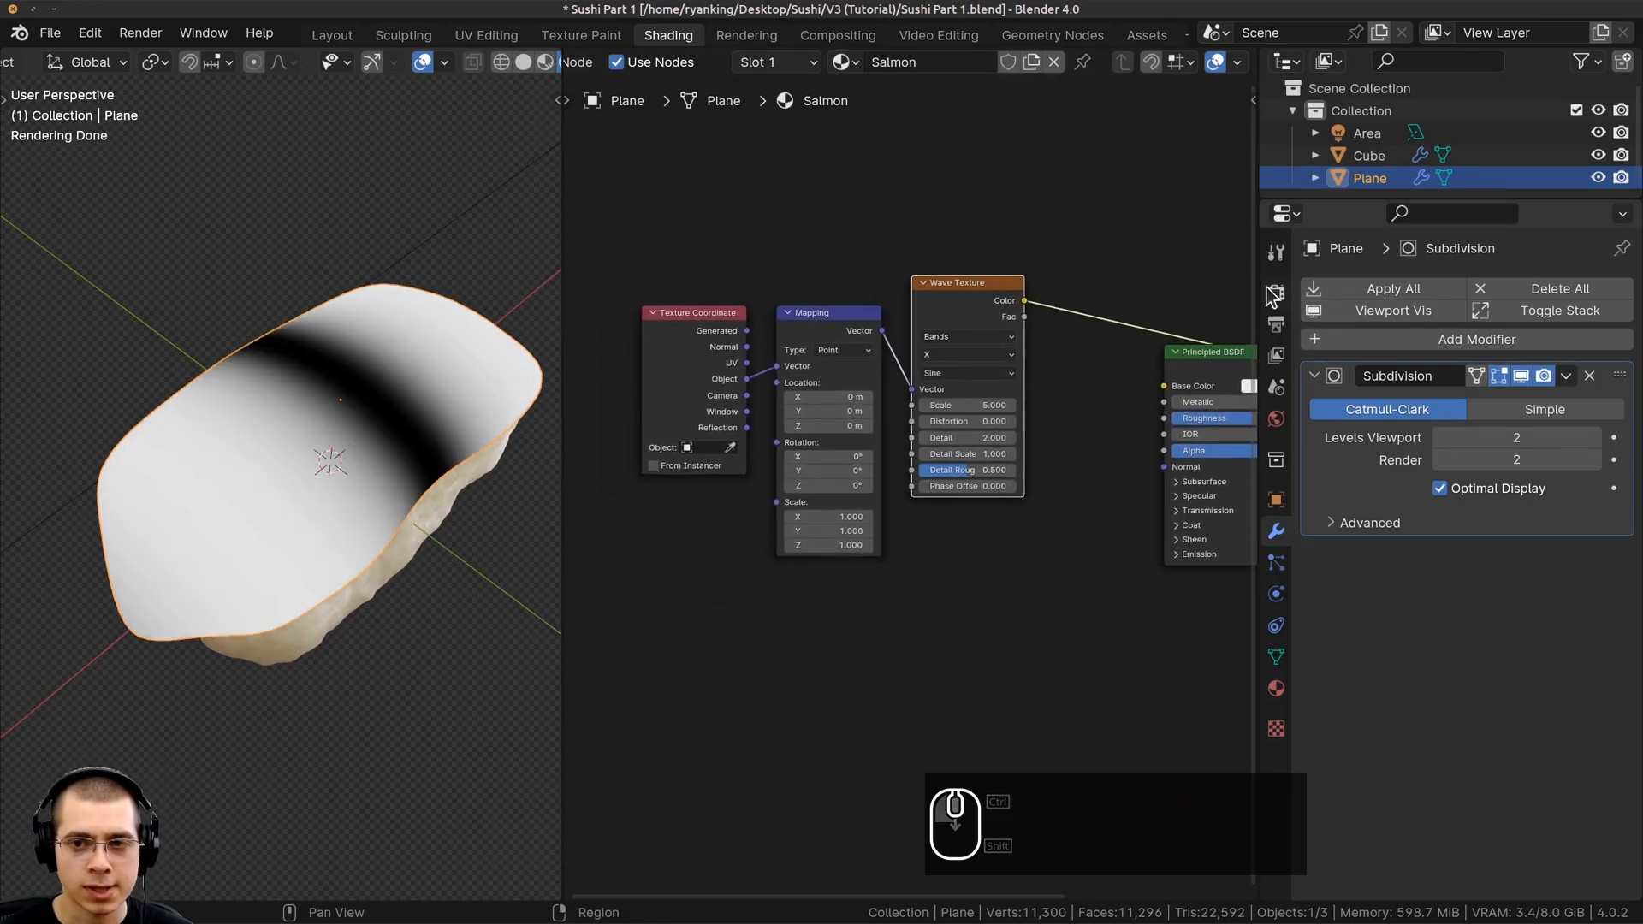
Widen the node editor and move the three texture nodes further away from the Principled BSDF
left_click_drag(1260, 282, 1579, 274)
key("b")
left_click_drag(1167, 214, 843, 488)
key("g")
left_click(770, 496)
key("alt+a")
Set the Wave Texture's Scale to 38, Distortion to 7 and Detail to 15
scroll(1082, 475, "up", 8)
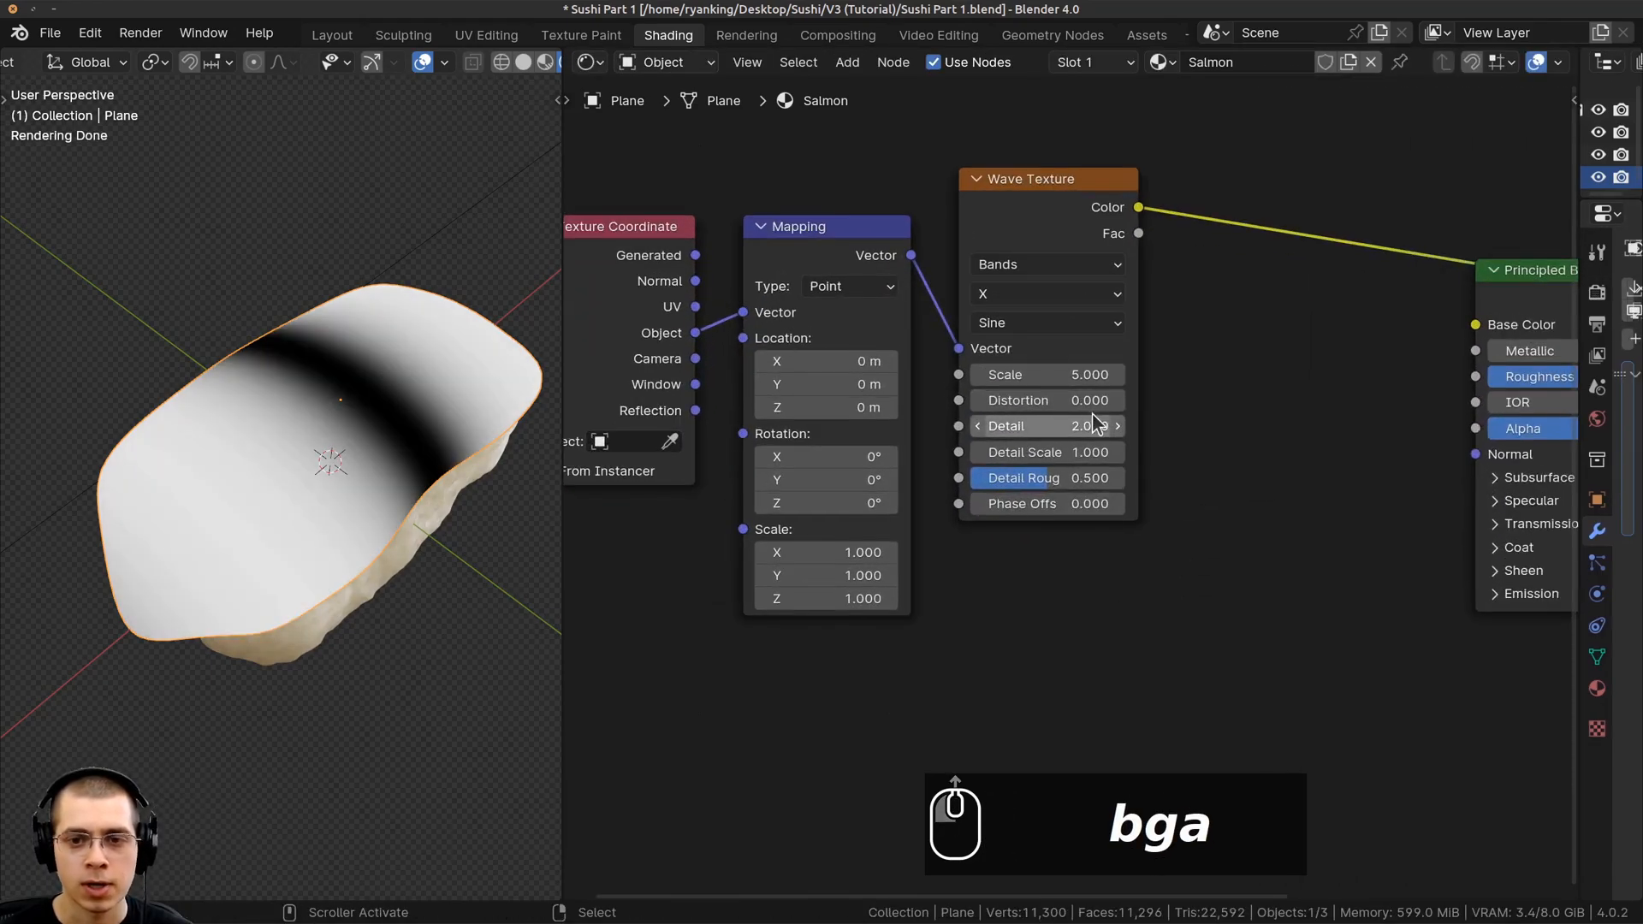
middle_click_drag(1093, 422, 1076, 468)
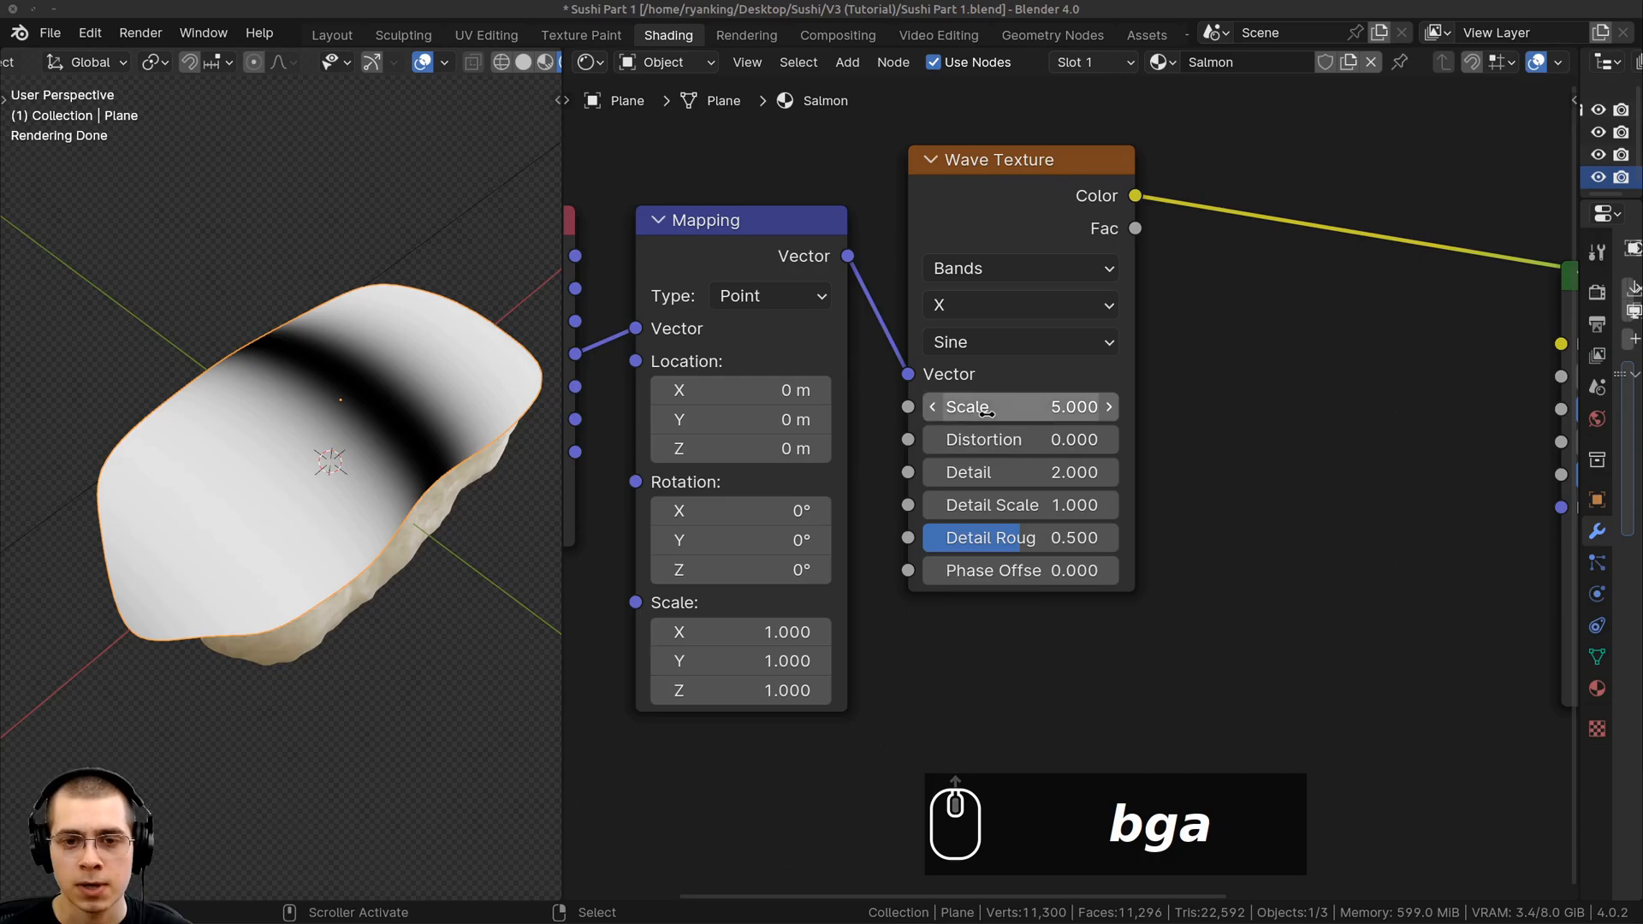
type("38")
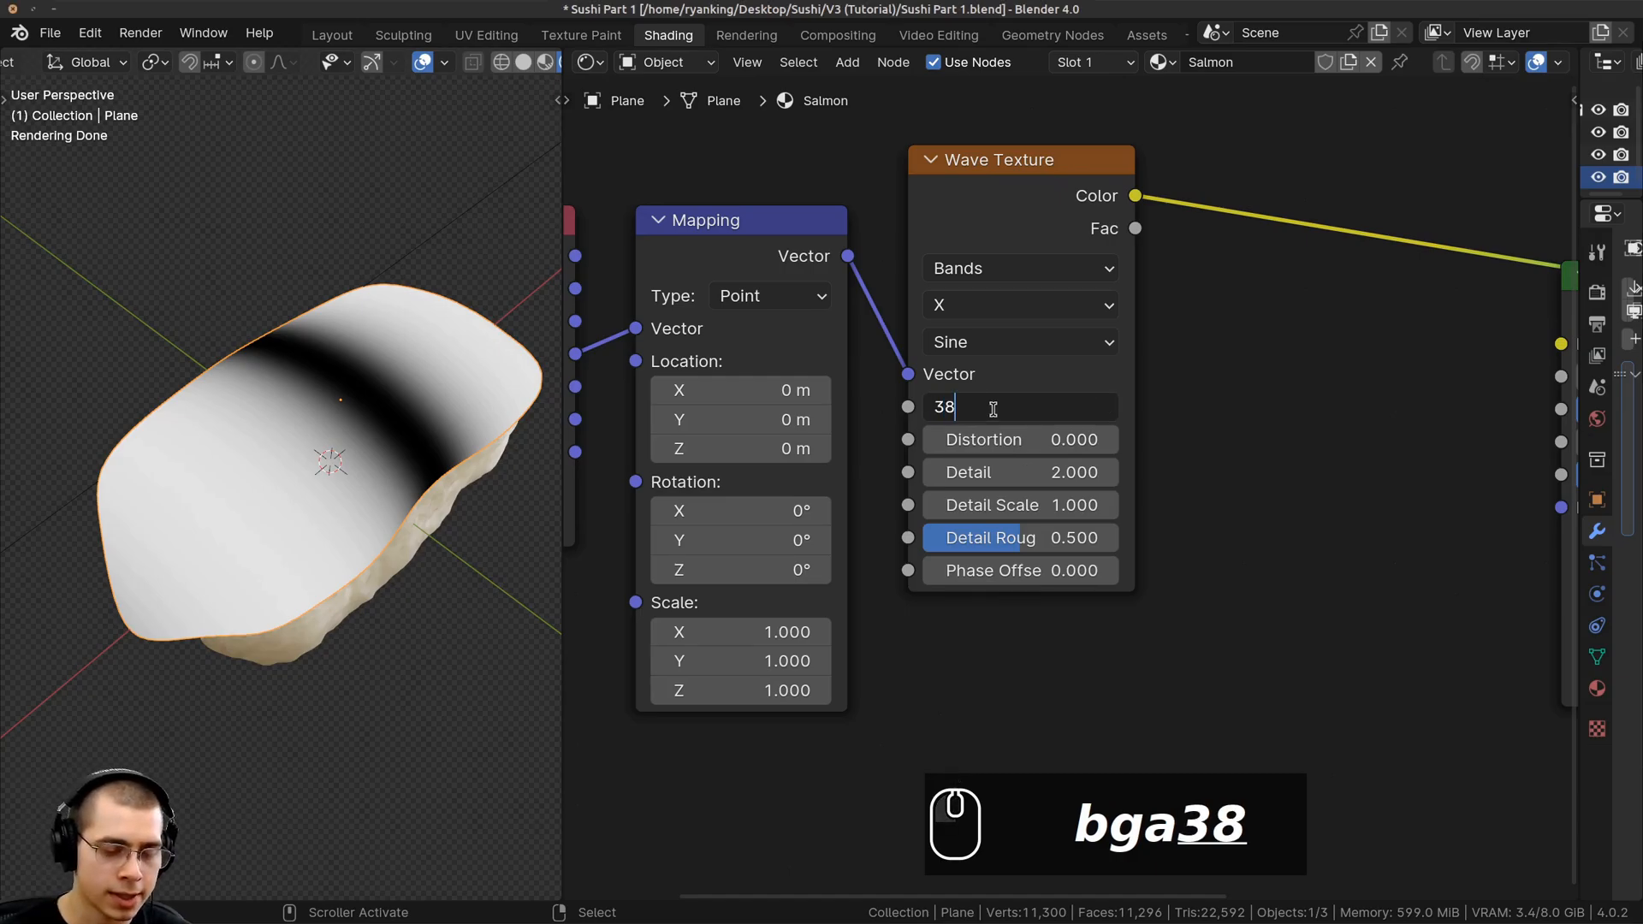
key("Return")
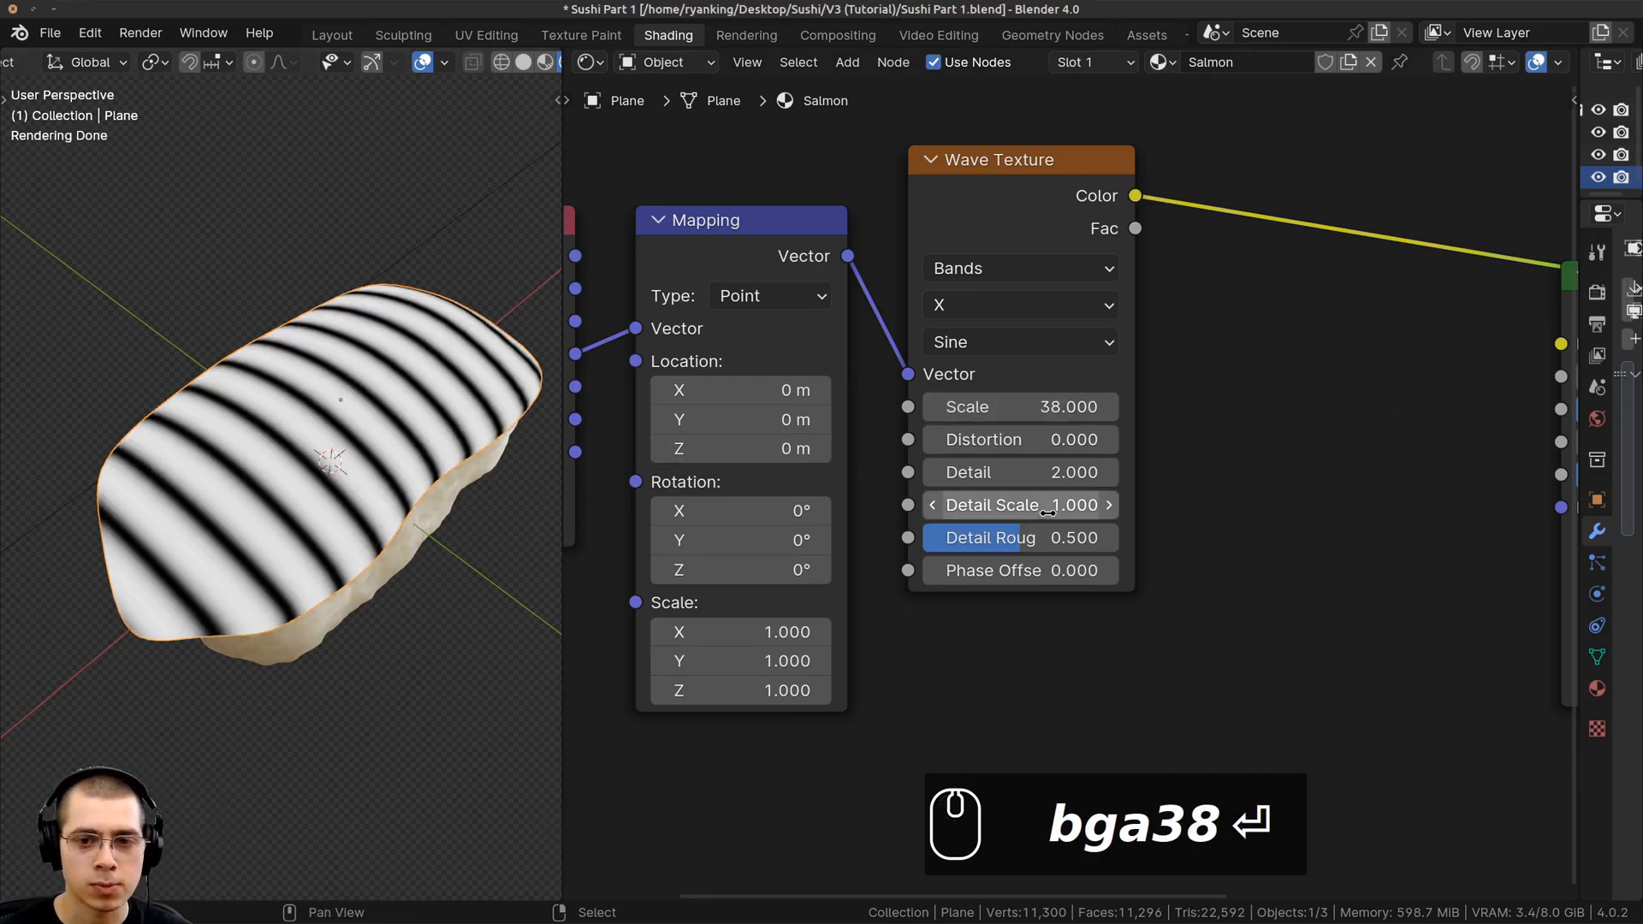
scroll(1018, 438, "up", 1)
left_click(1018, 438)
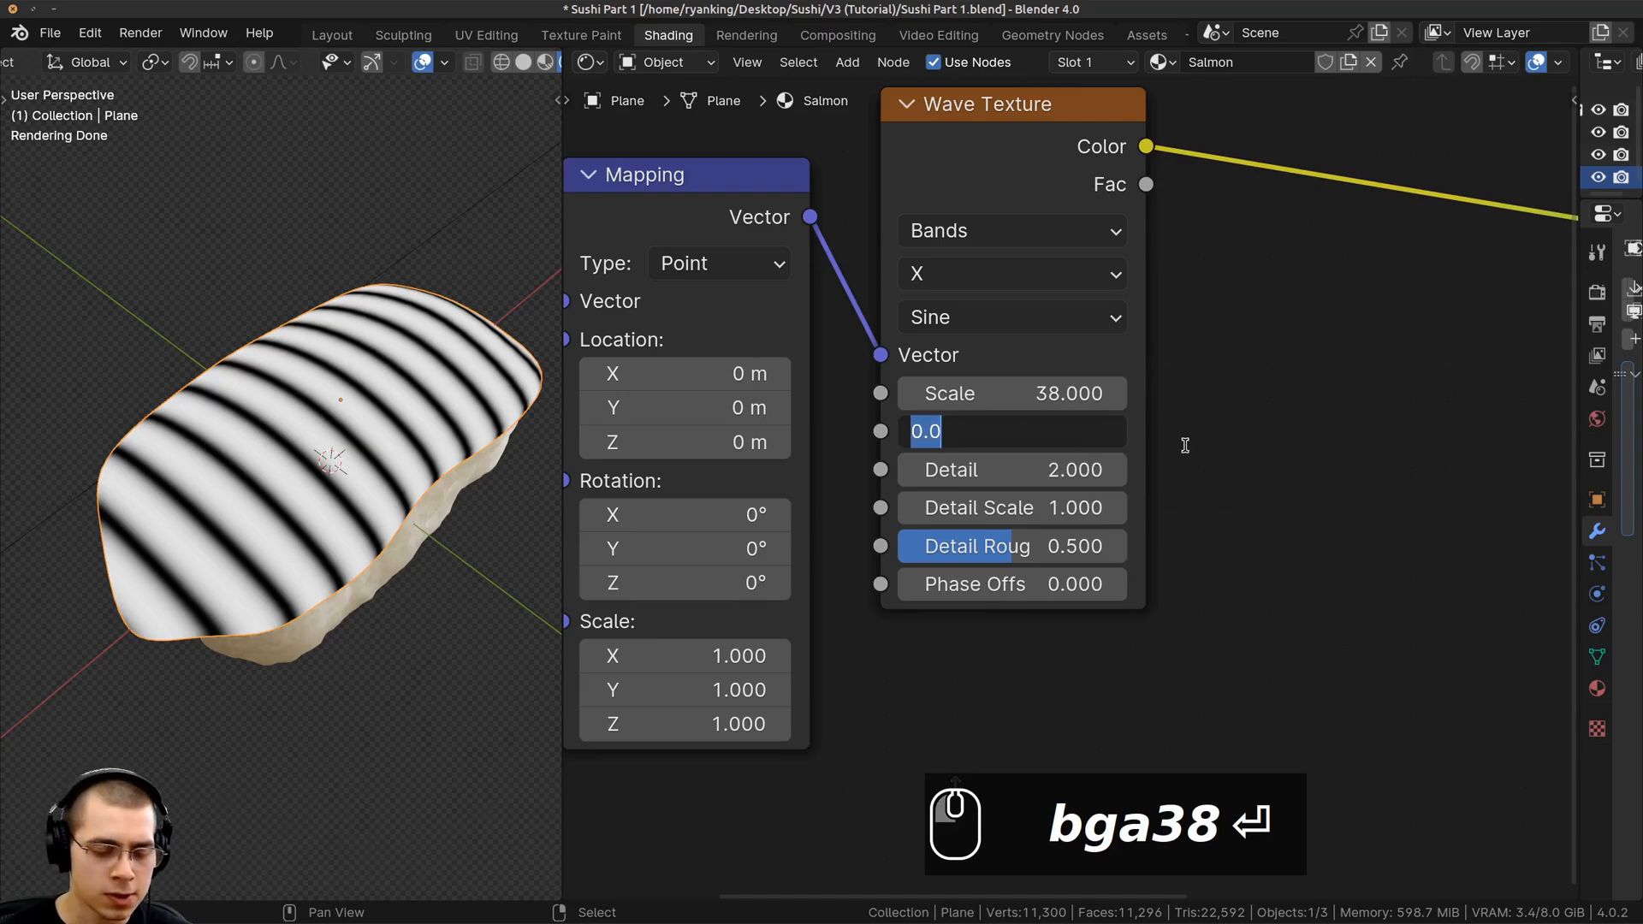
type("7")
middle_click_drag(373, 479, 808, 472)
scroll(1006, 485, "up", 1)
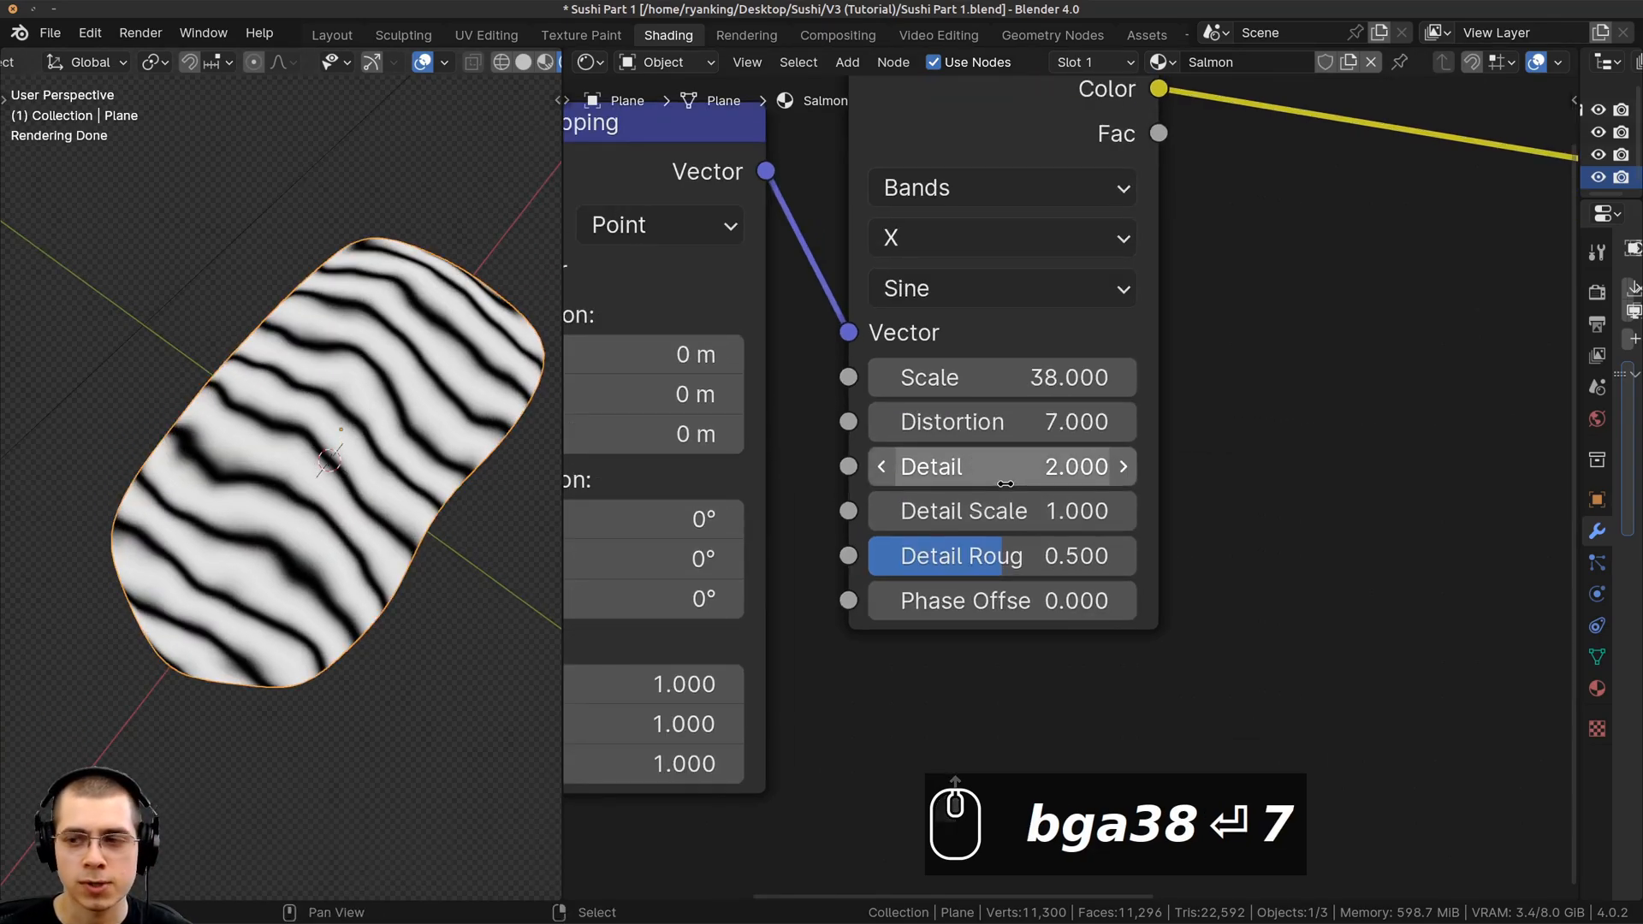
left_click_drag(992, 472, 990, 473)
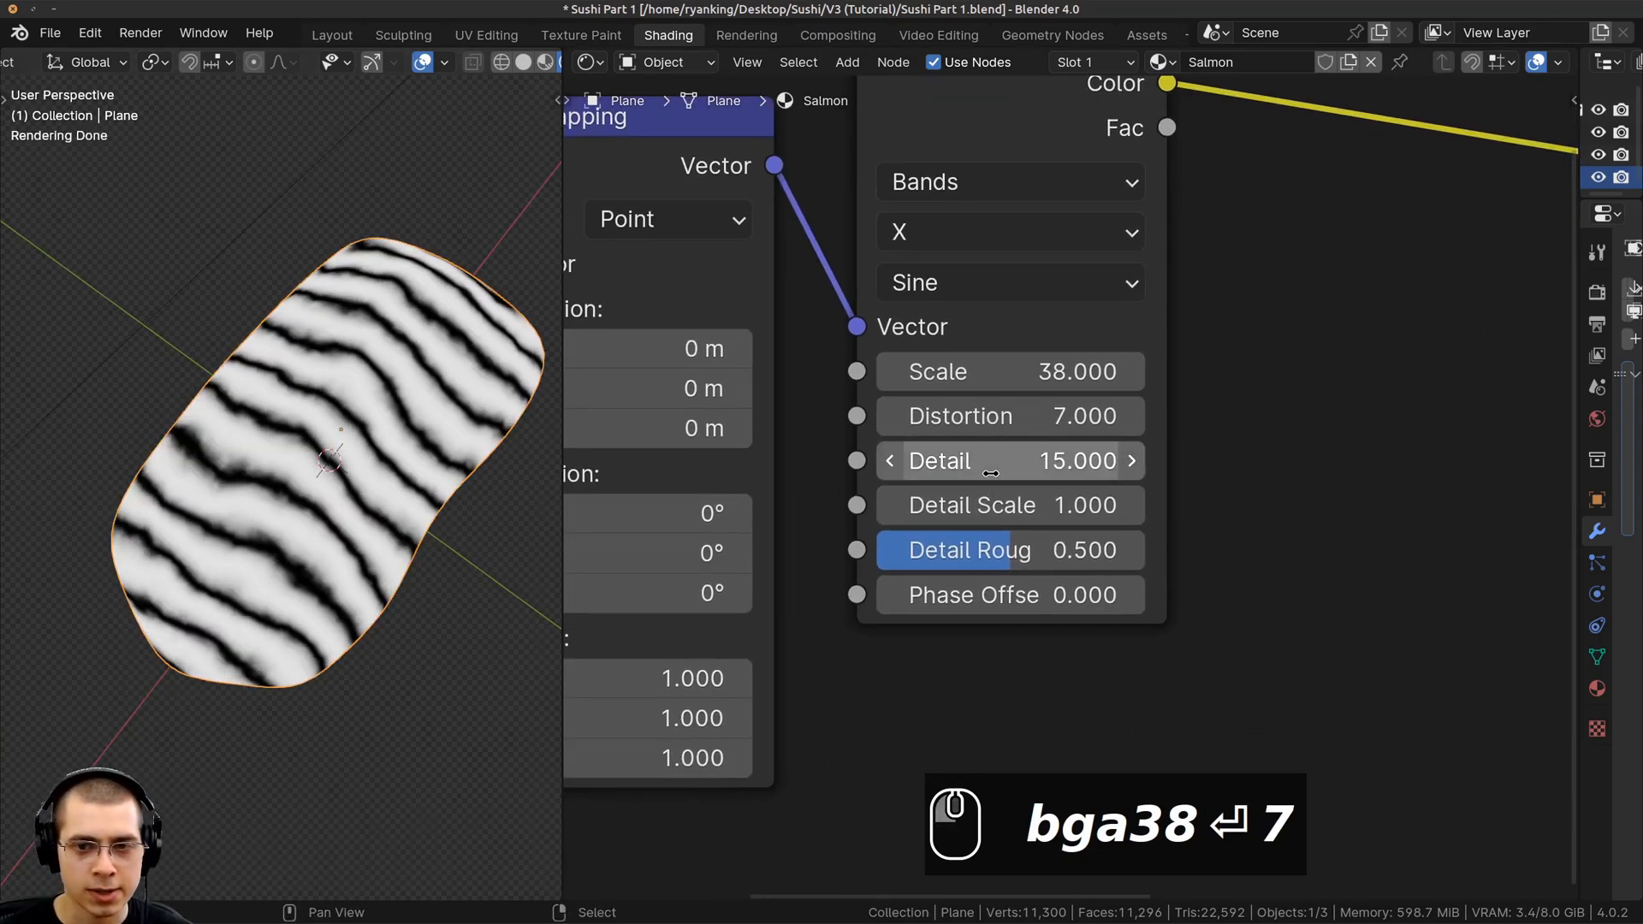
scroll(1018, 505, "down", 2)
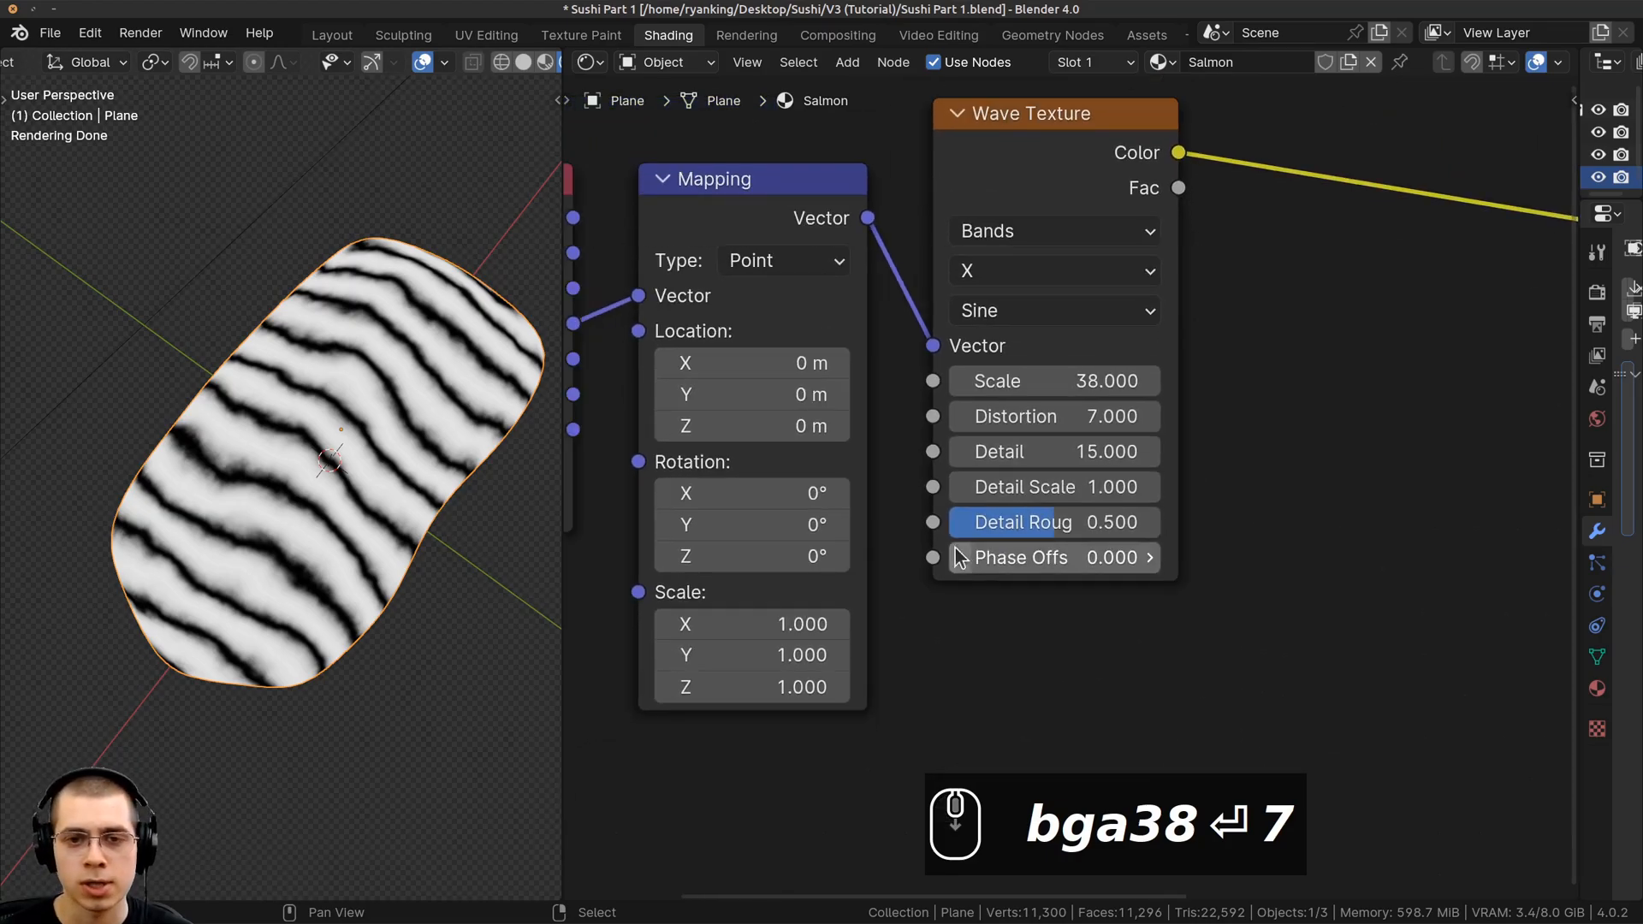
Set the Mapping node's Z rotation to 50° so the wave bands run diagonally across the slab
middle_click_drag(303, 498, 475, 412)
scroll(842, 214, "down", 1)
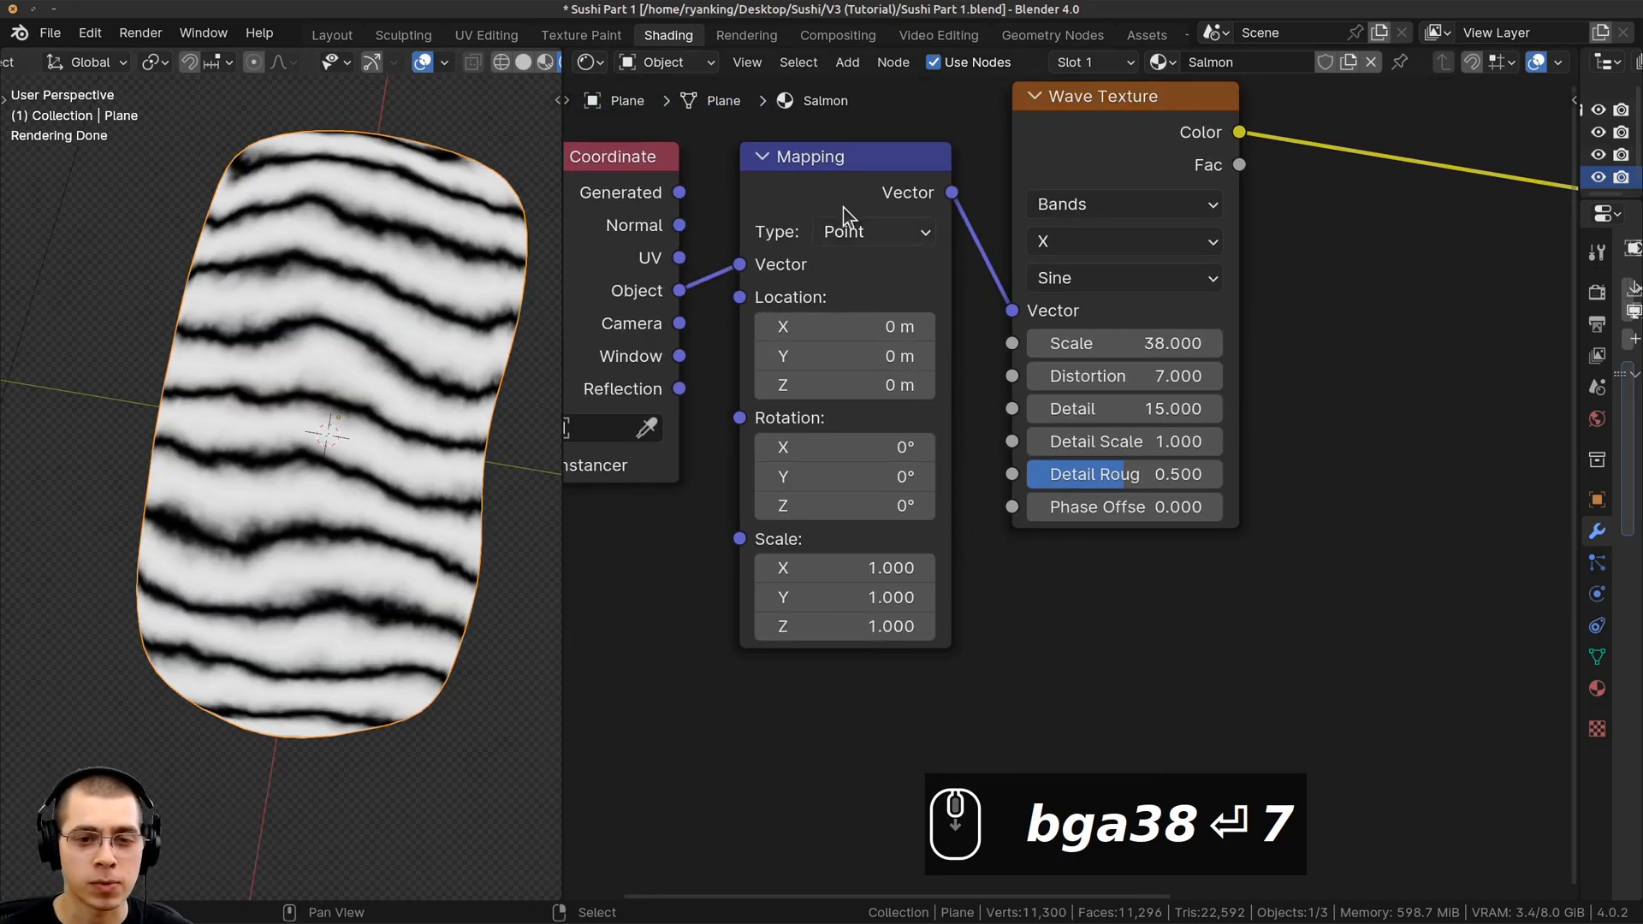
left_click(832, 197)
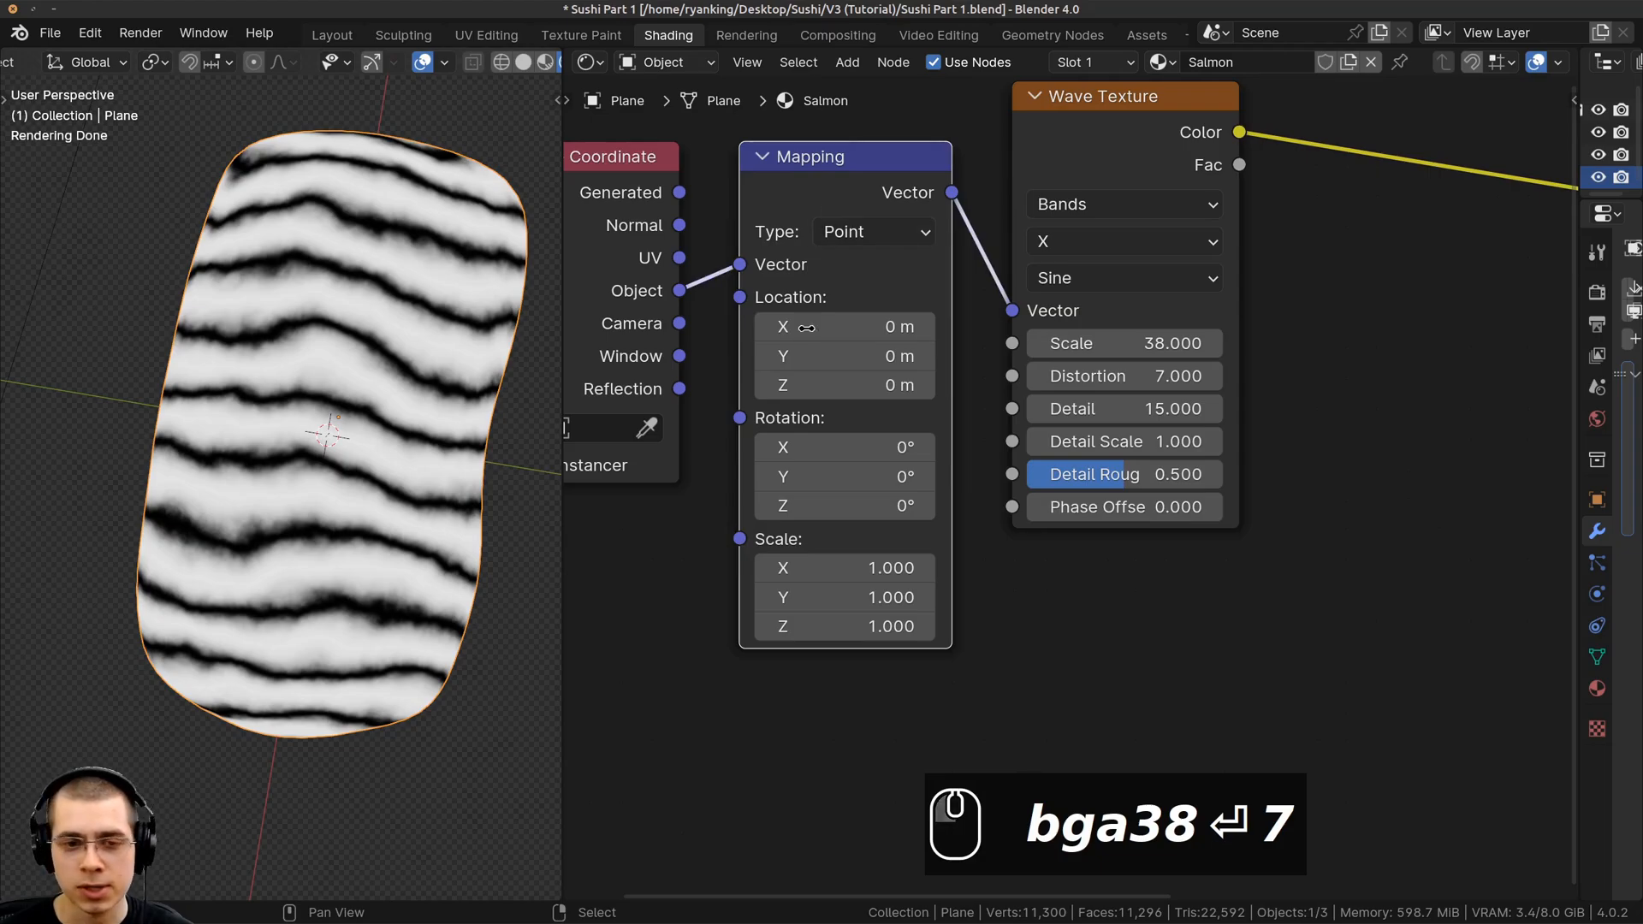
left_click(799, 503)
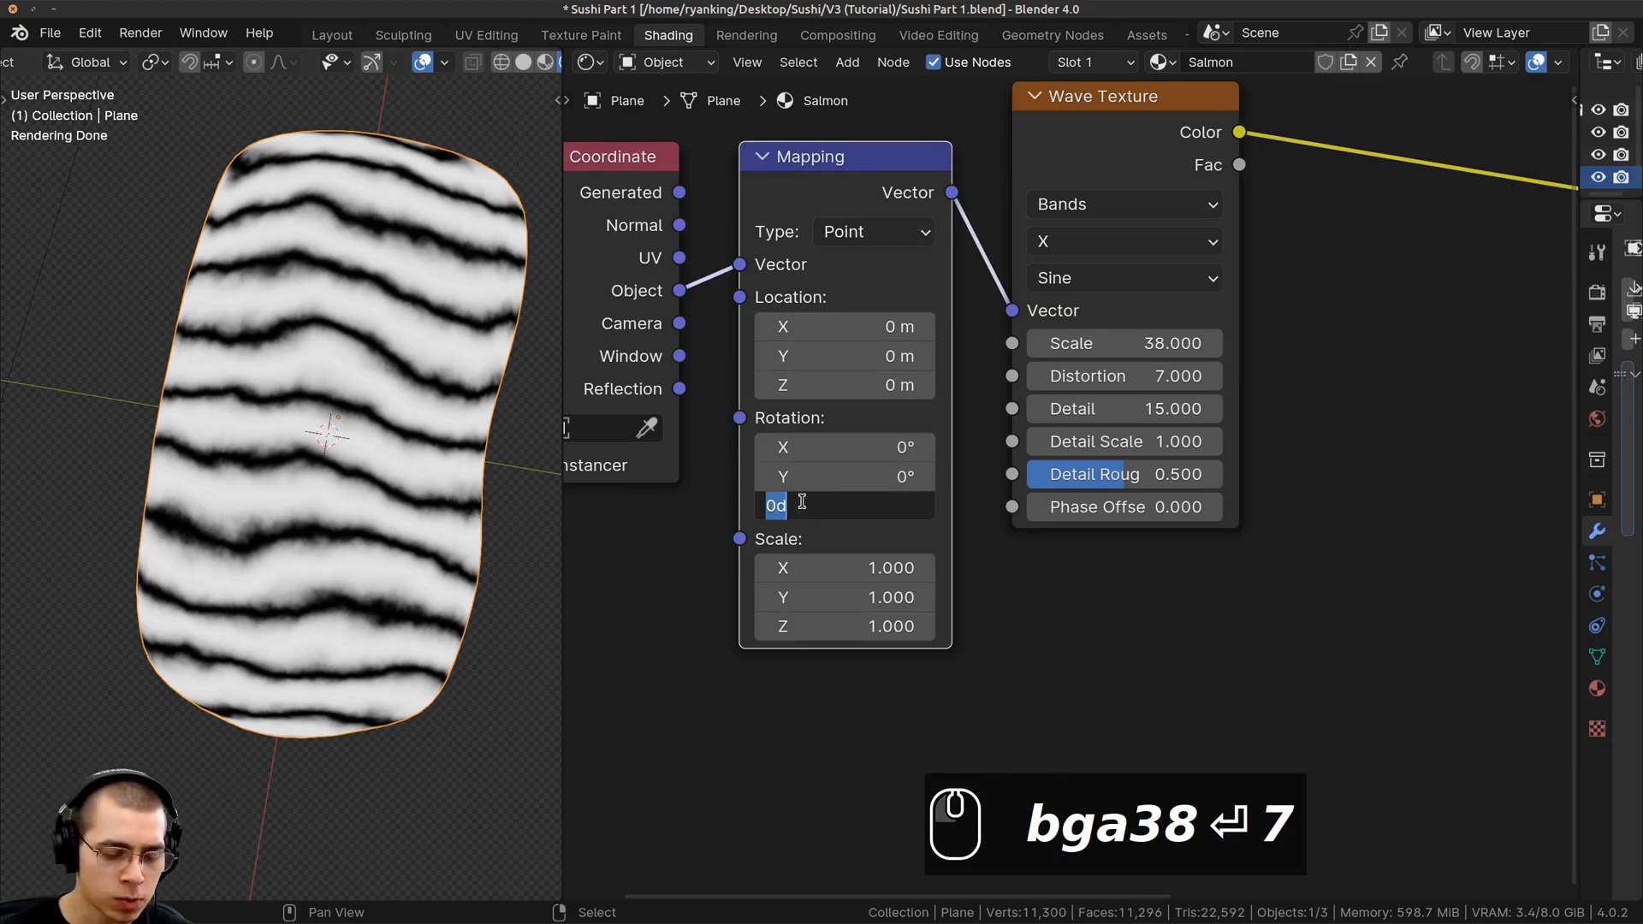
type("50")
key("Return")
scroll(255, 240, "down", 3)
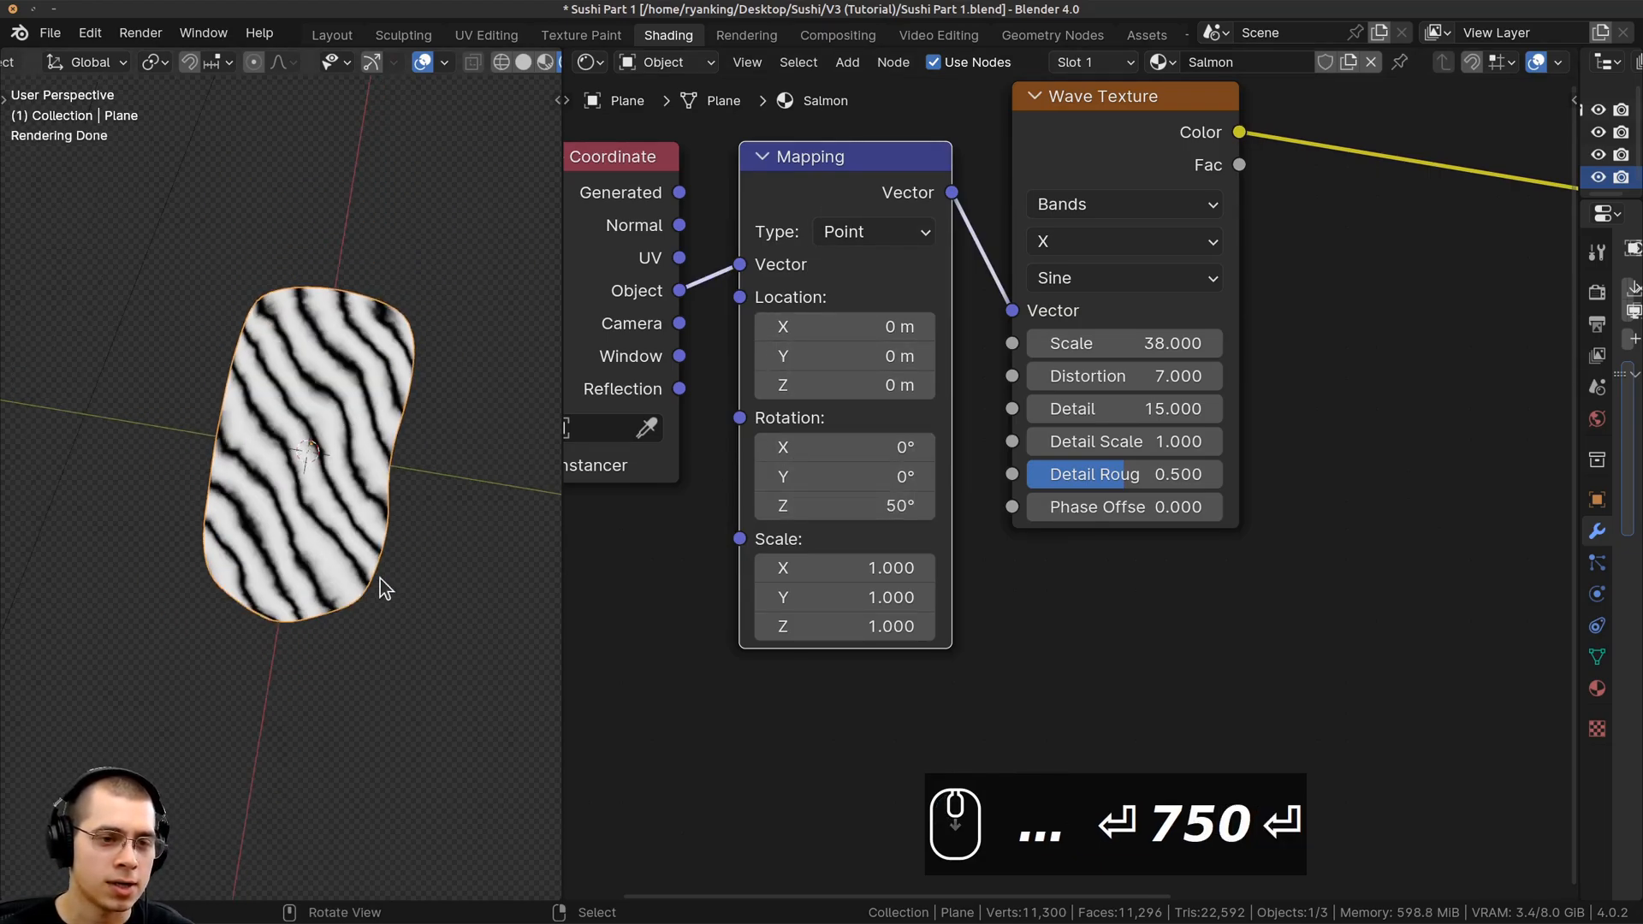
Insert a Mix Color node on the link leaving the Wave Texture's Color output
middle_click_drag(379, 578, 420, 558)
scroll(1025, 556, "down", 5)
middle_click_drag(1014, 354, 934, 364)
middle_click_drag(1104, 286, 965, 347)
left_click_drag(886, 316, 881, 313)
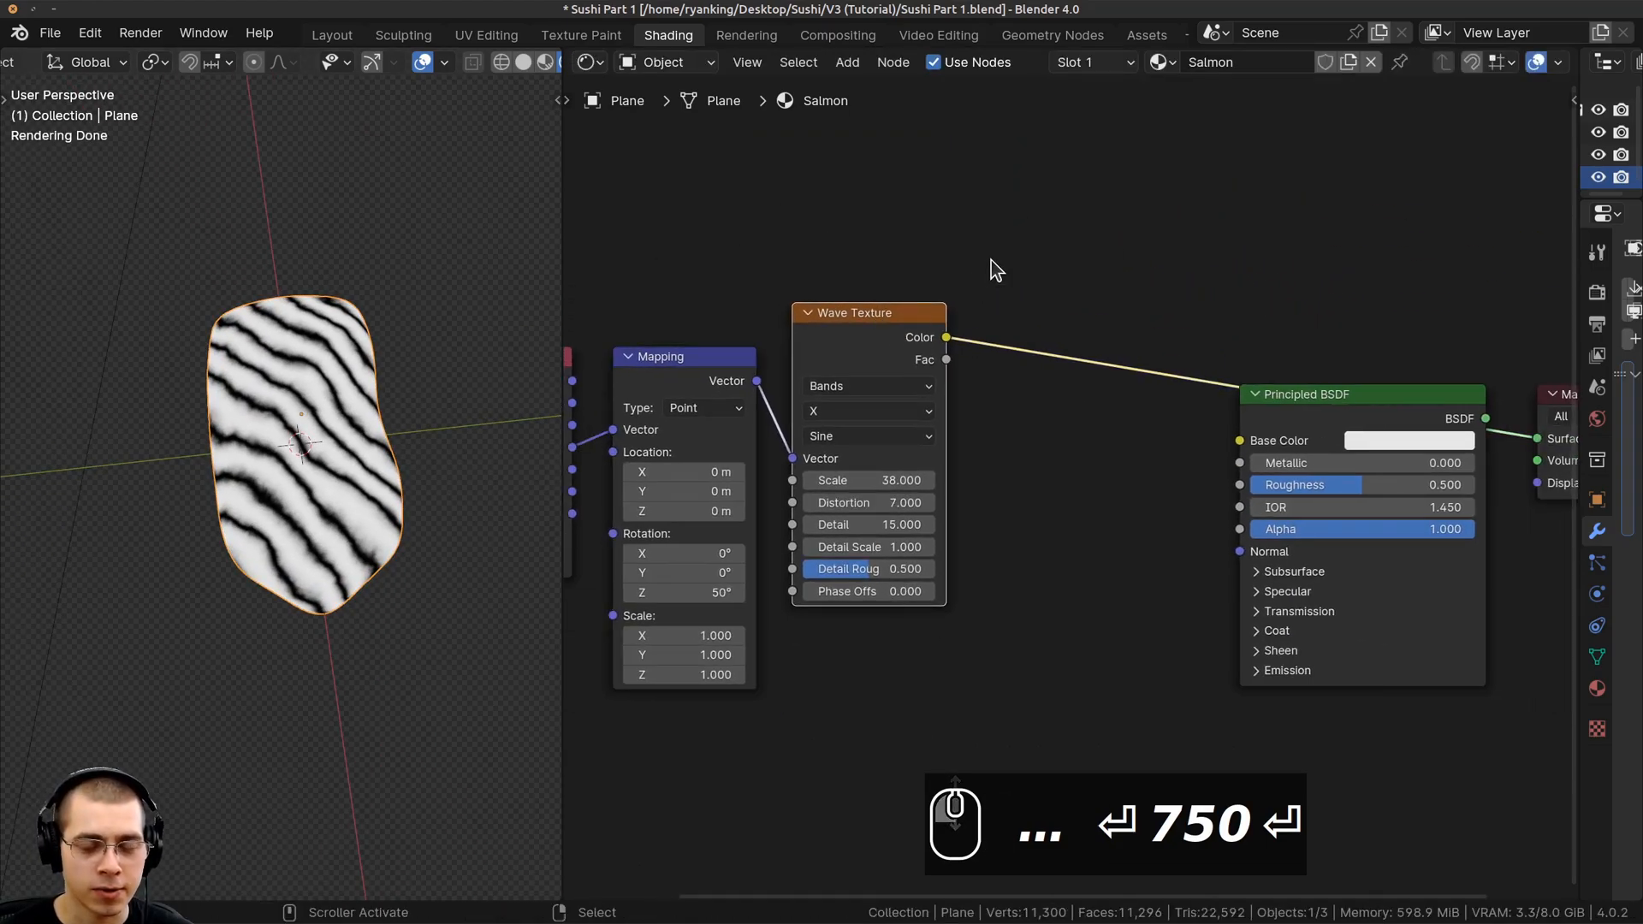
key("shift+a")
type("mix")
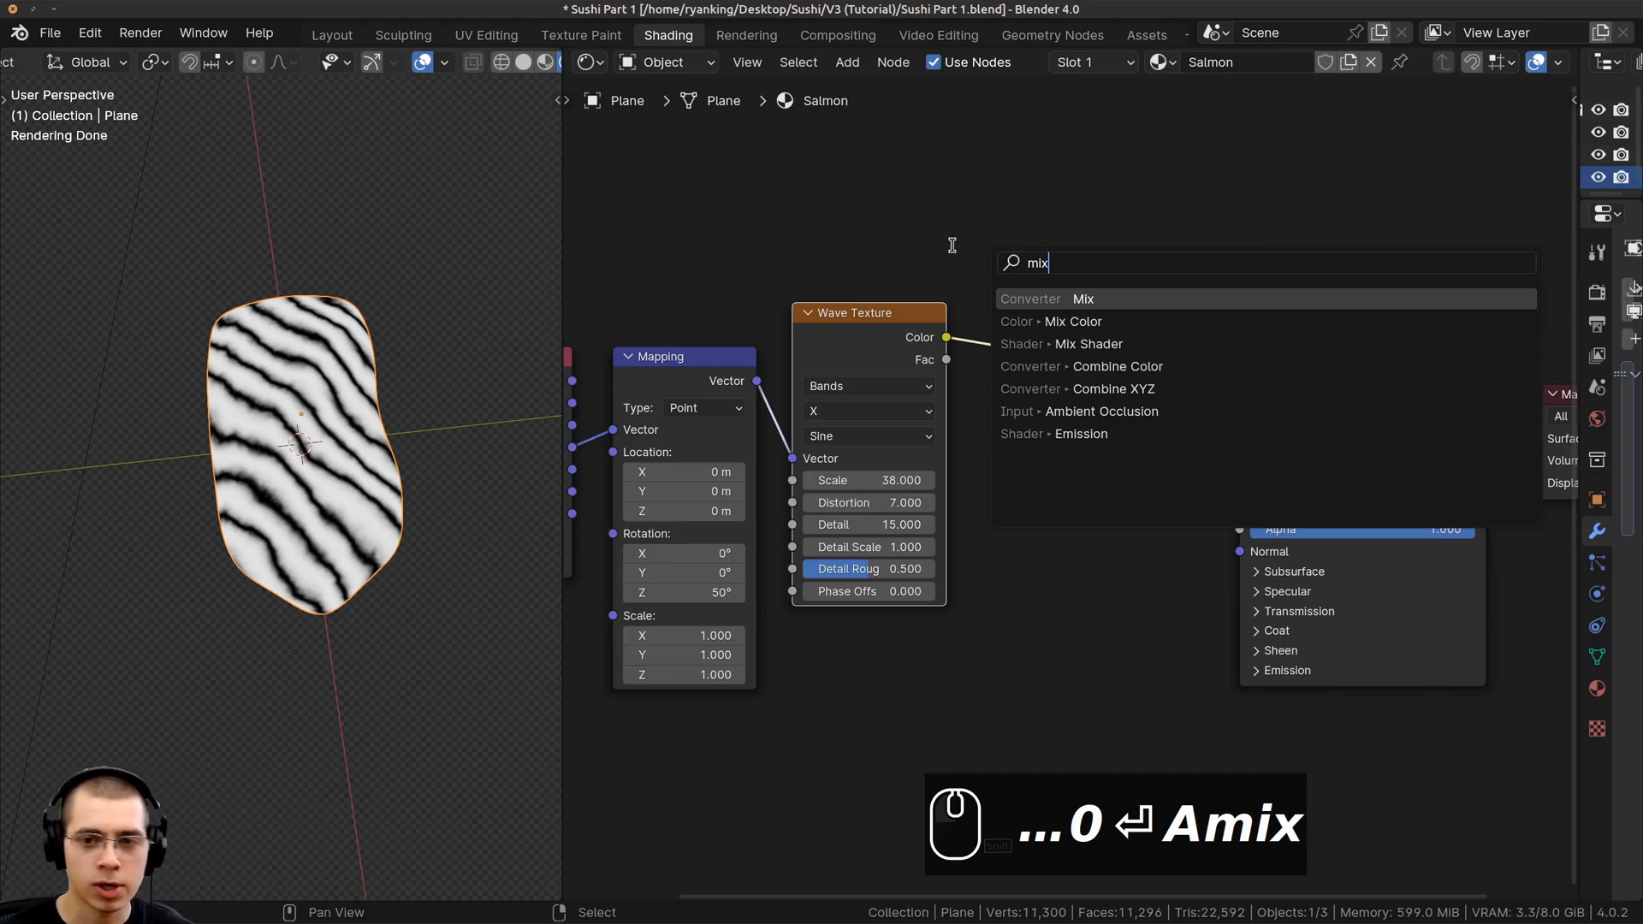
left_click(1033, 321)
left_click(1039, 332)
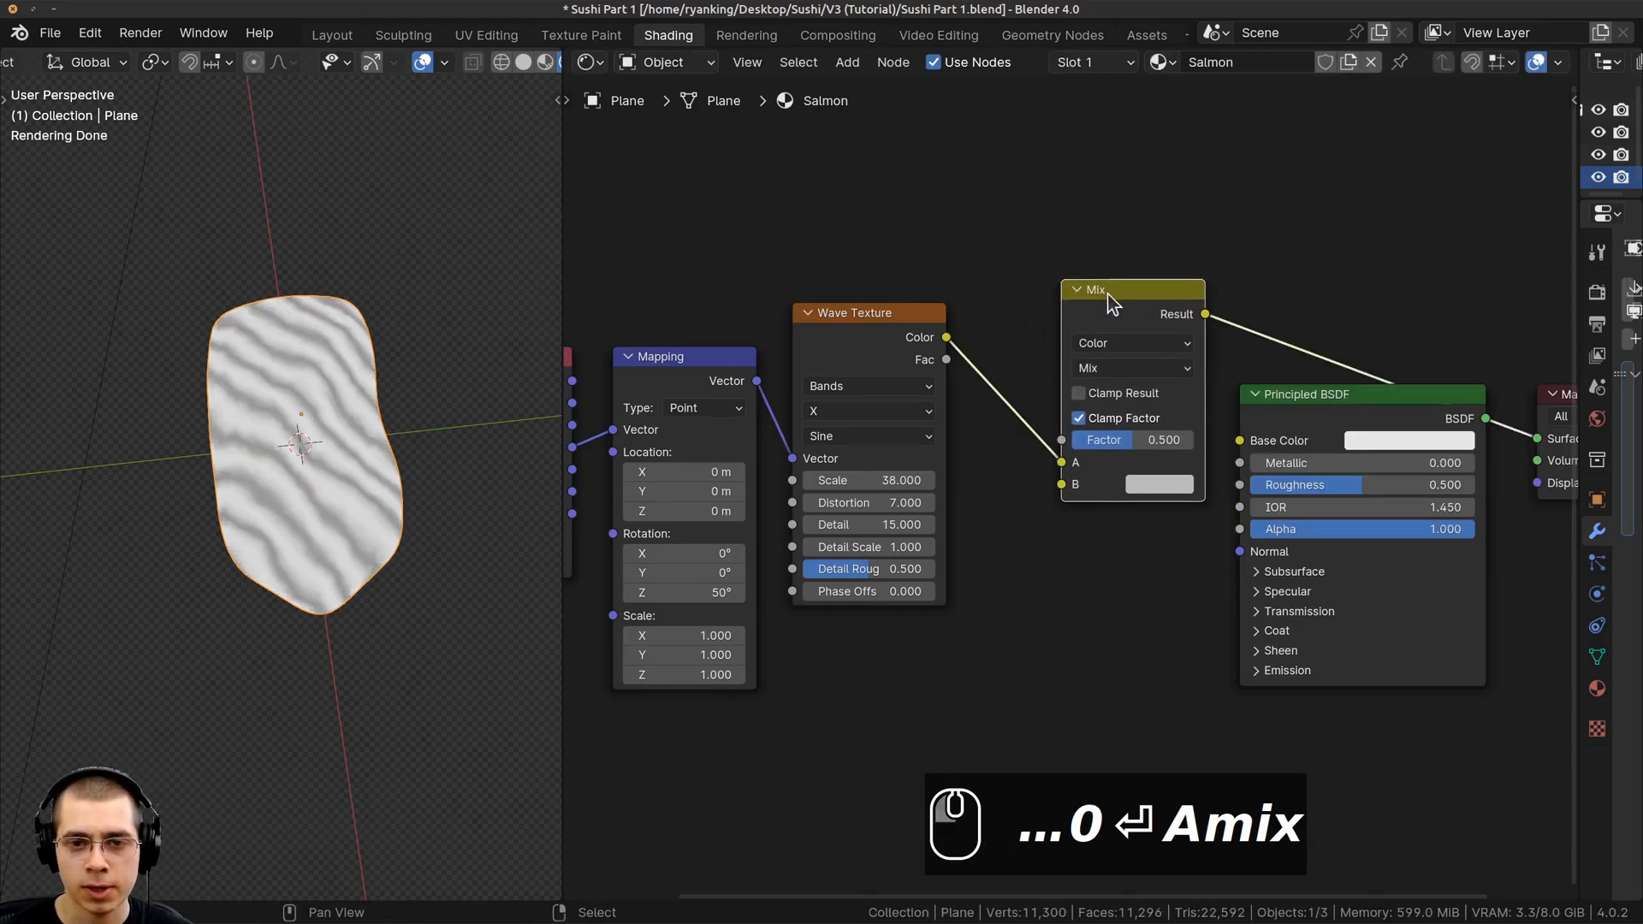
Move the Wave Texture's Color link from the Mix node's A input to its Factor input
scroll(952, 349, "up", 3)
middle_click_drag(953, 350, 951, 356)
left_click_drag(811, 298, 804, 289)
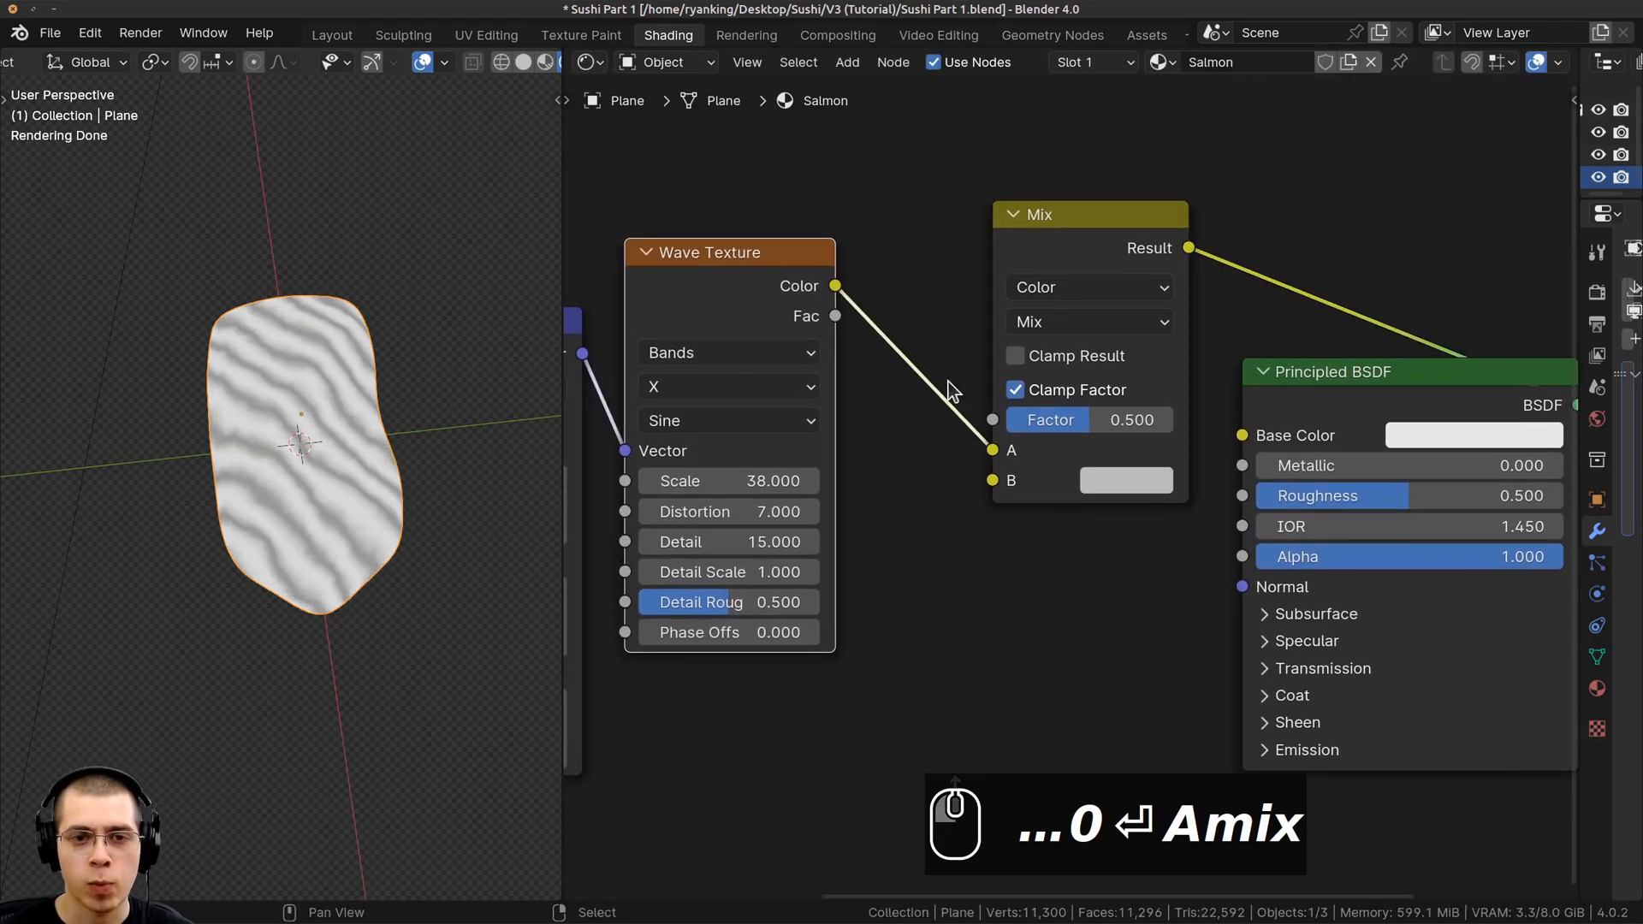
mouse_move(995, 451)
left_mouse_down()
mouse_move(956, 406)
mouse_move(993, 419)
left_mouse_up()
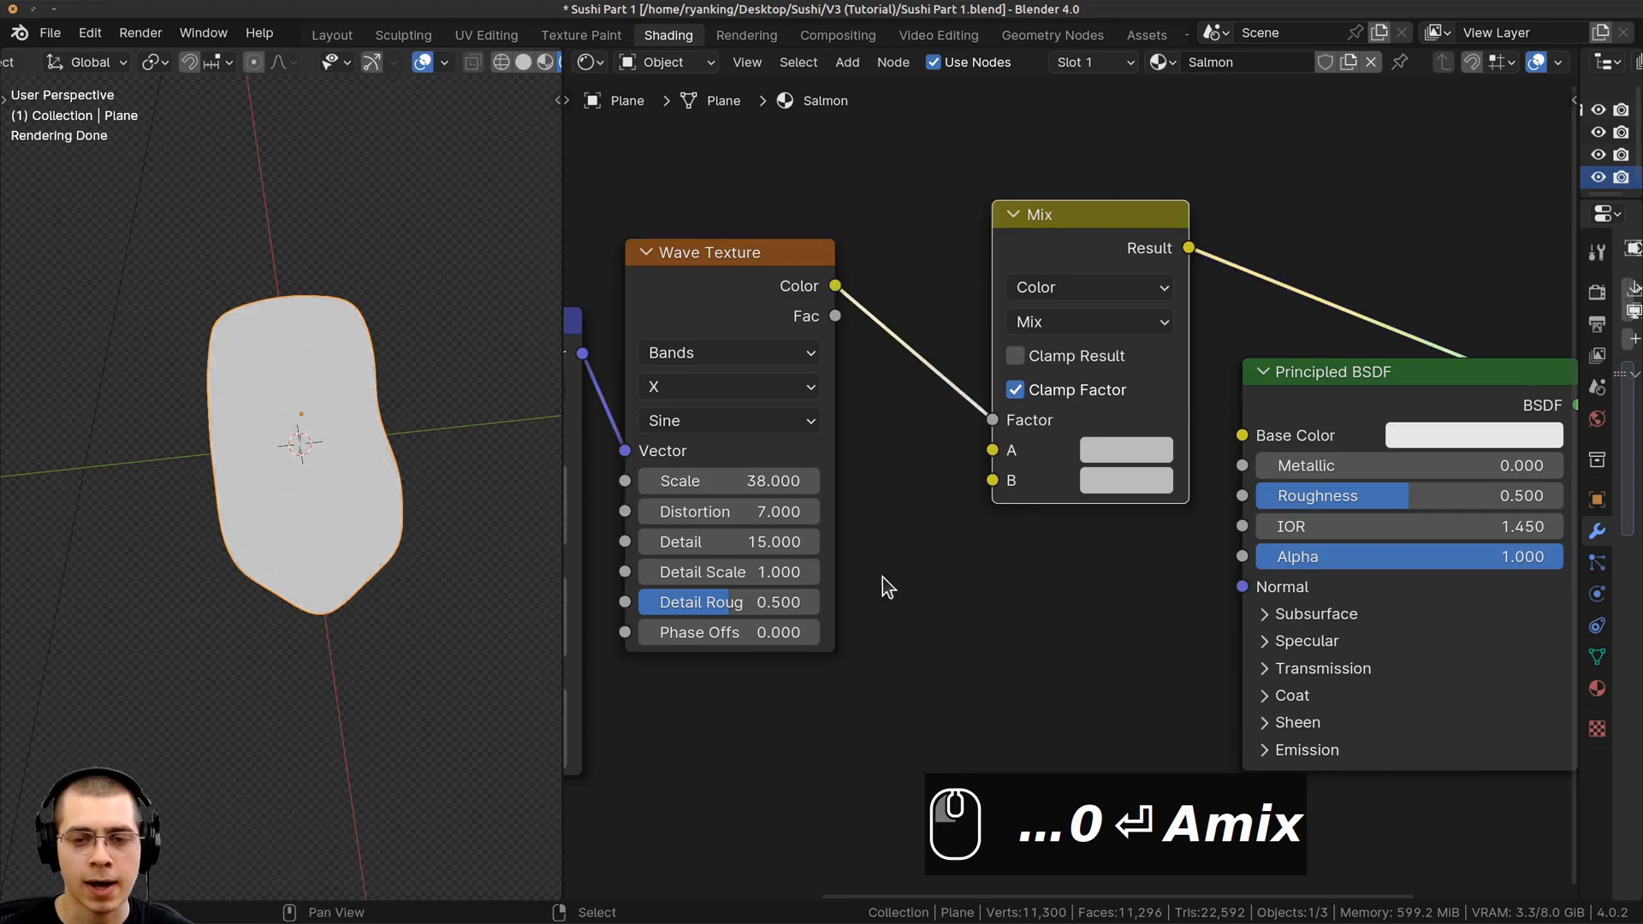
Set the Mix node's color A to light orange F2A26D and color B to deep orange-red CC3700
scroll(990, 397, "up", 1)
scroll(243, 361, "up", 4)
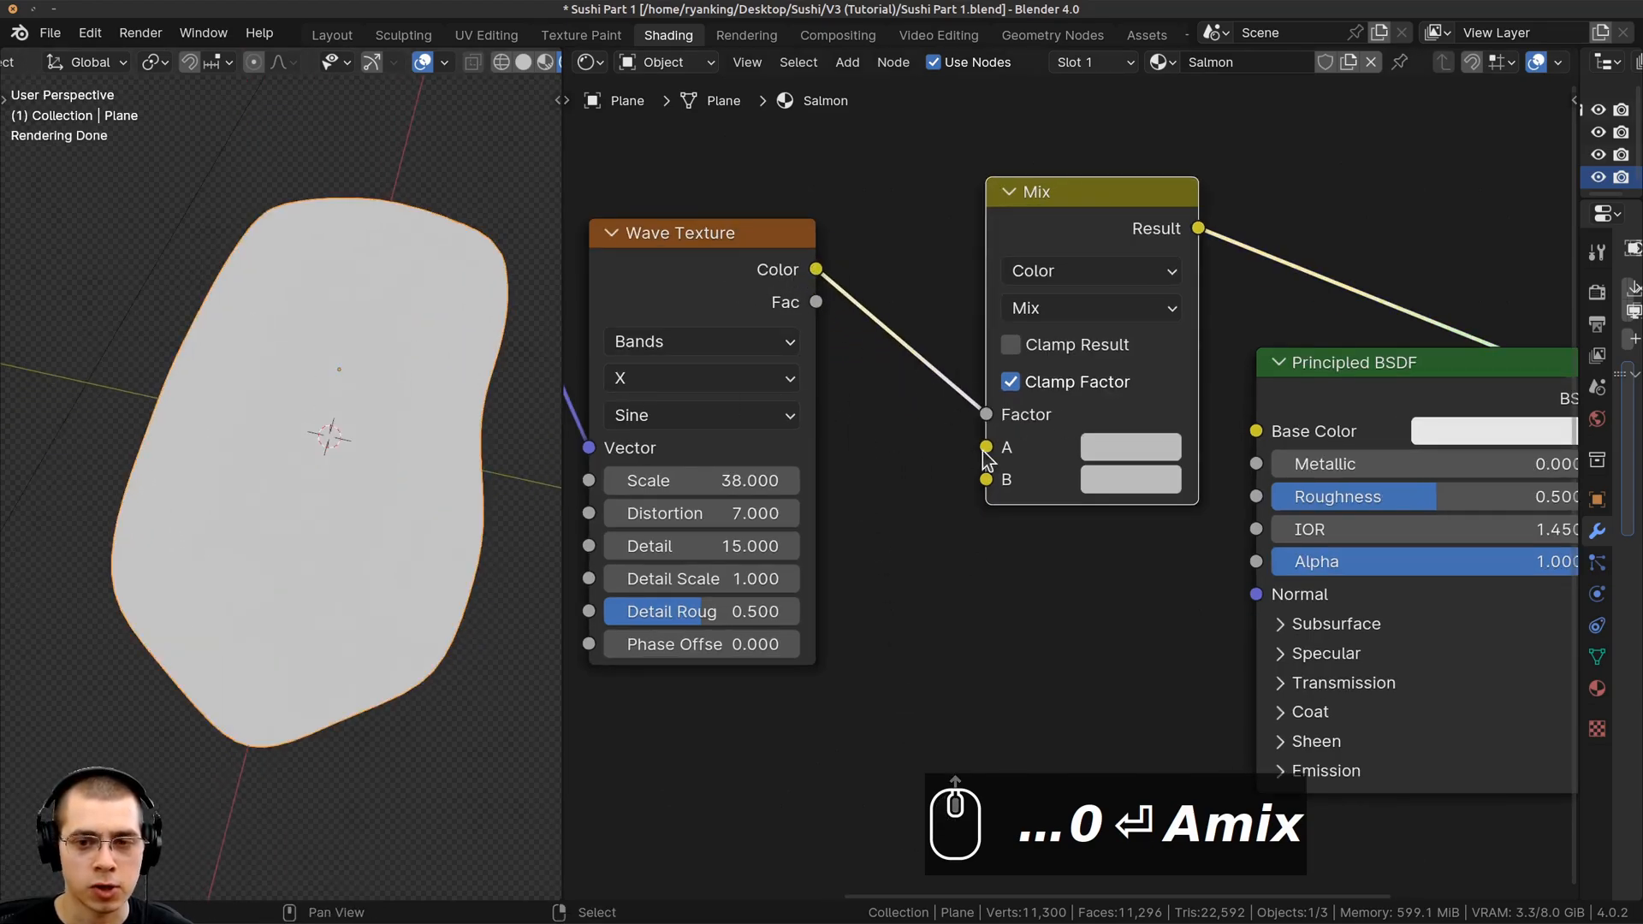
middle_click_drag(1097, 475, 1077, 502)
left_click(1102, 473)
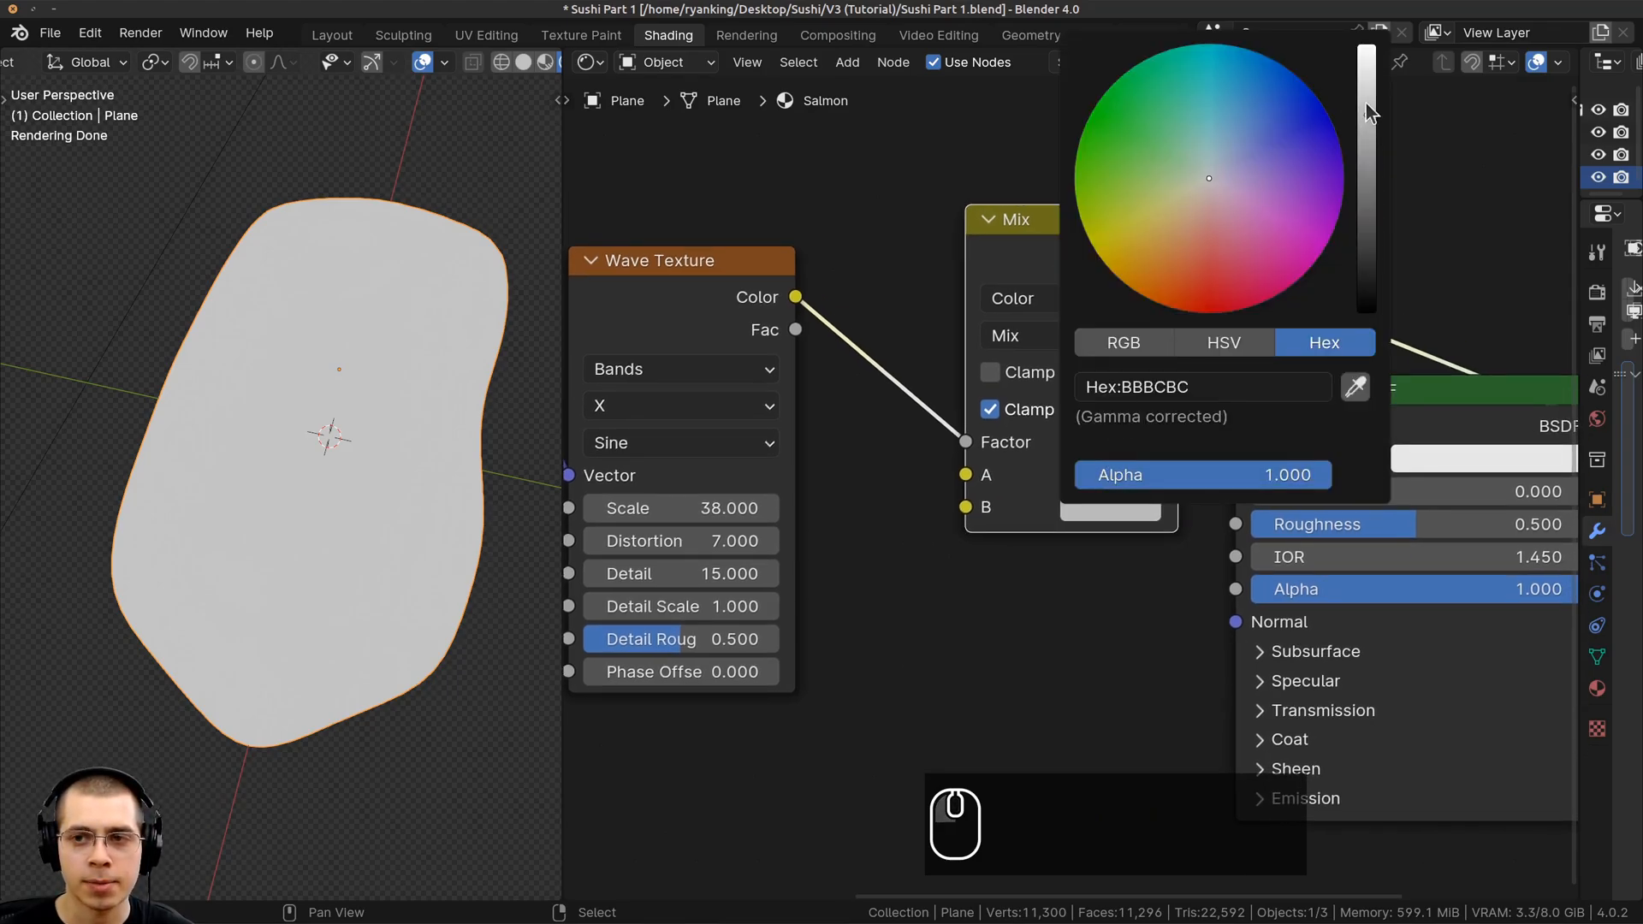
left_click_drag(1368, 112, 1368, 75)
left_click_drag(1208, 176, 1167, 243)
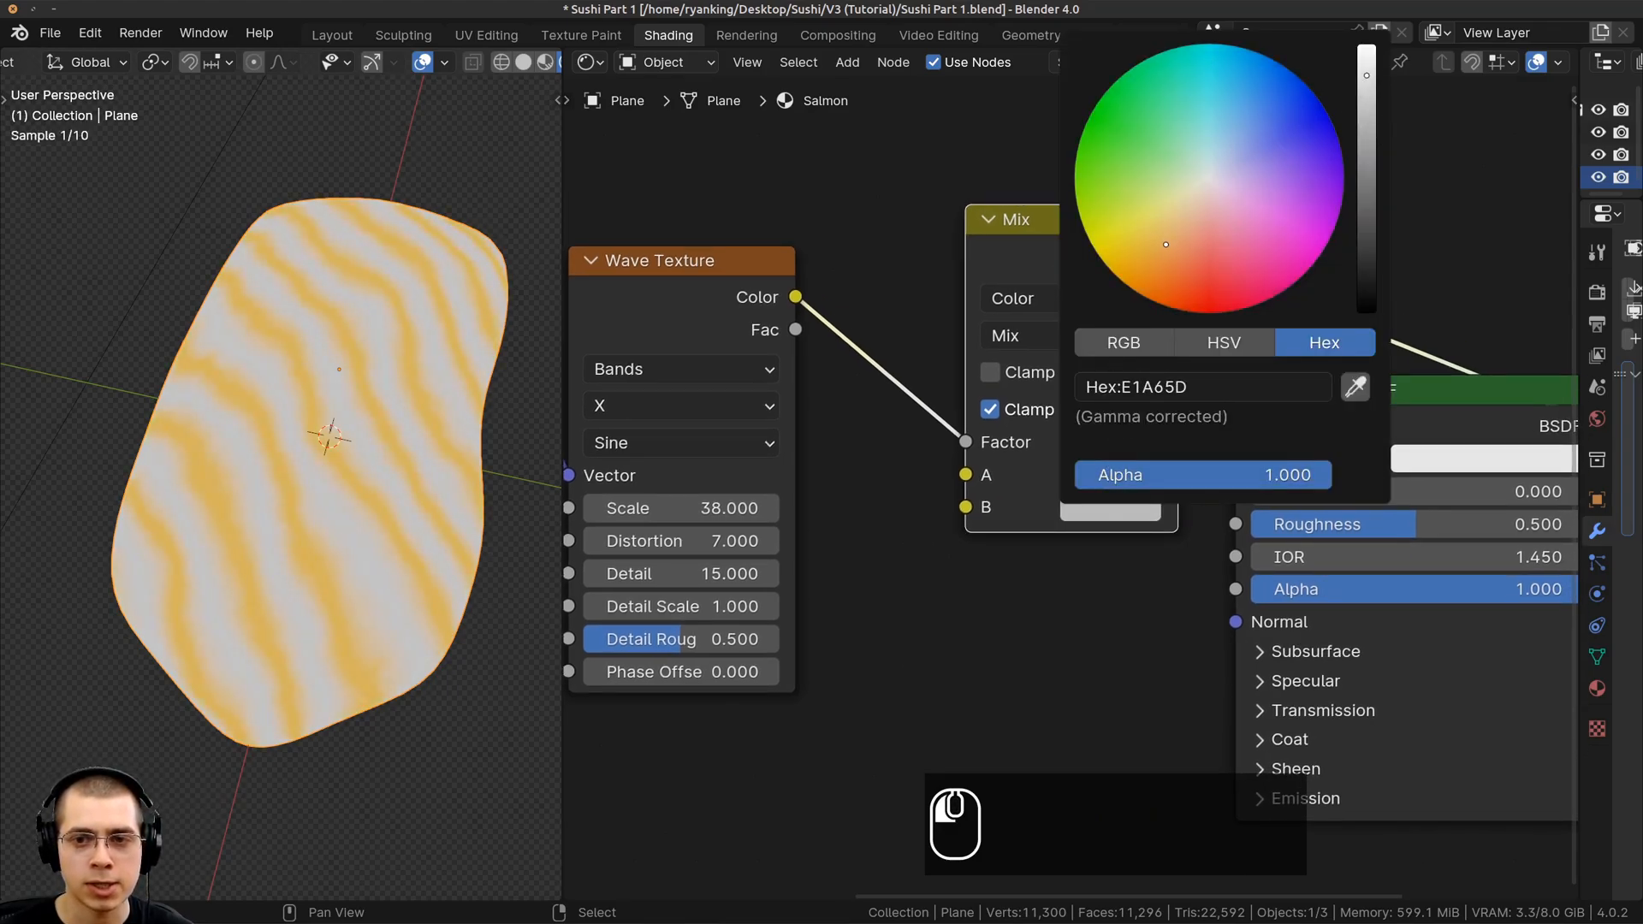
left_click(1133, 505)
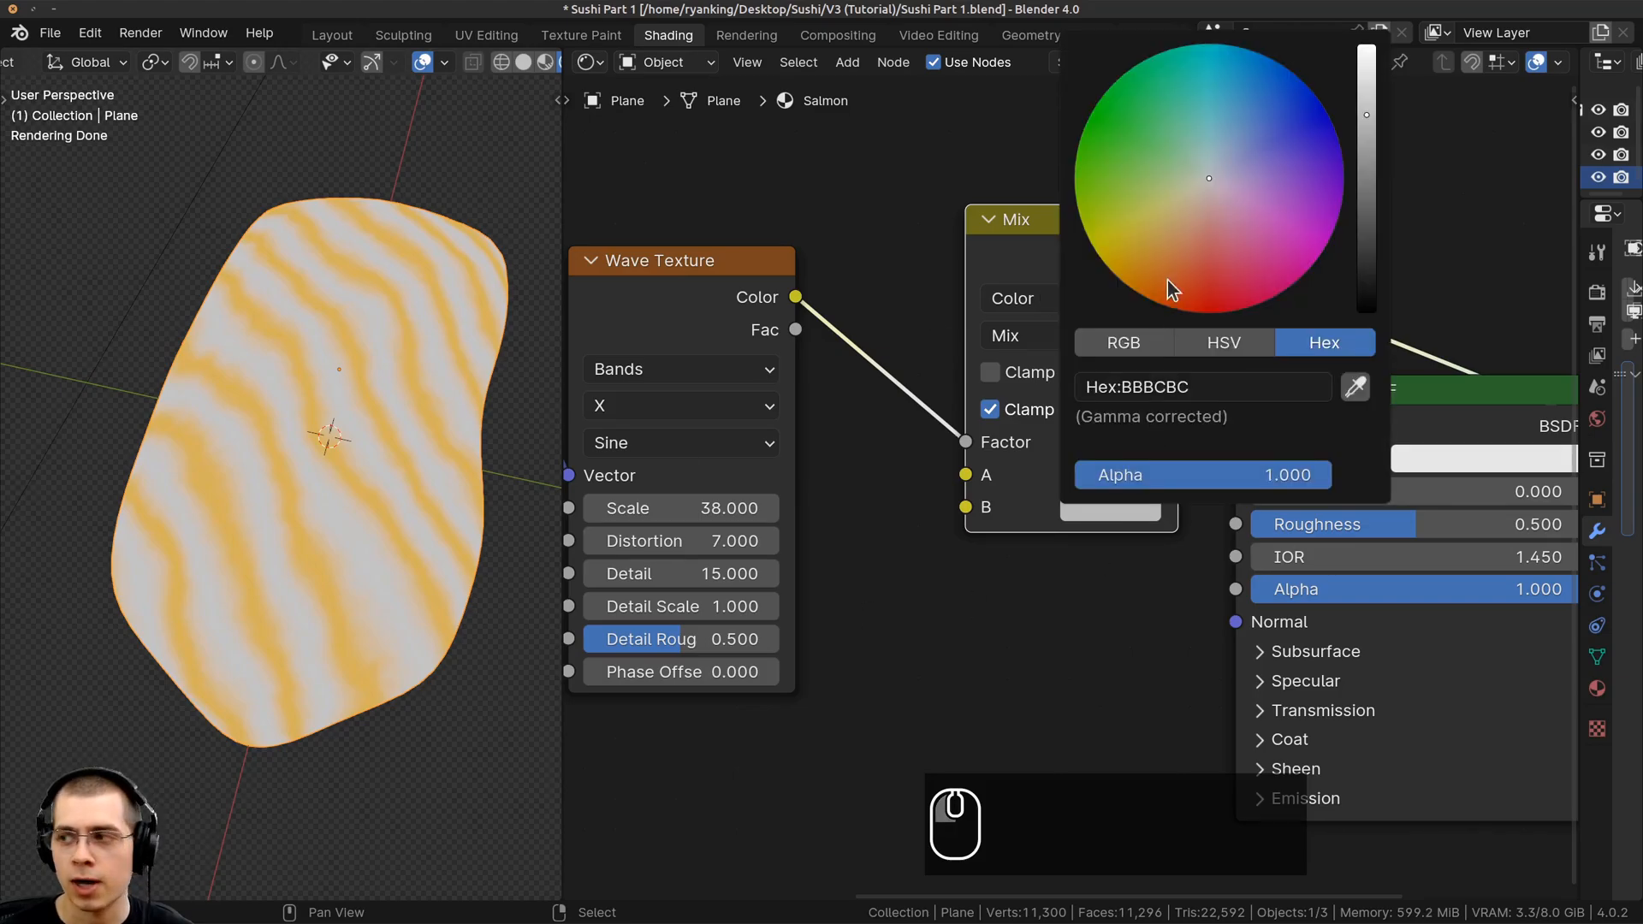
left_click_drag(1194, 231, 1179, 309)
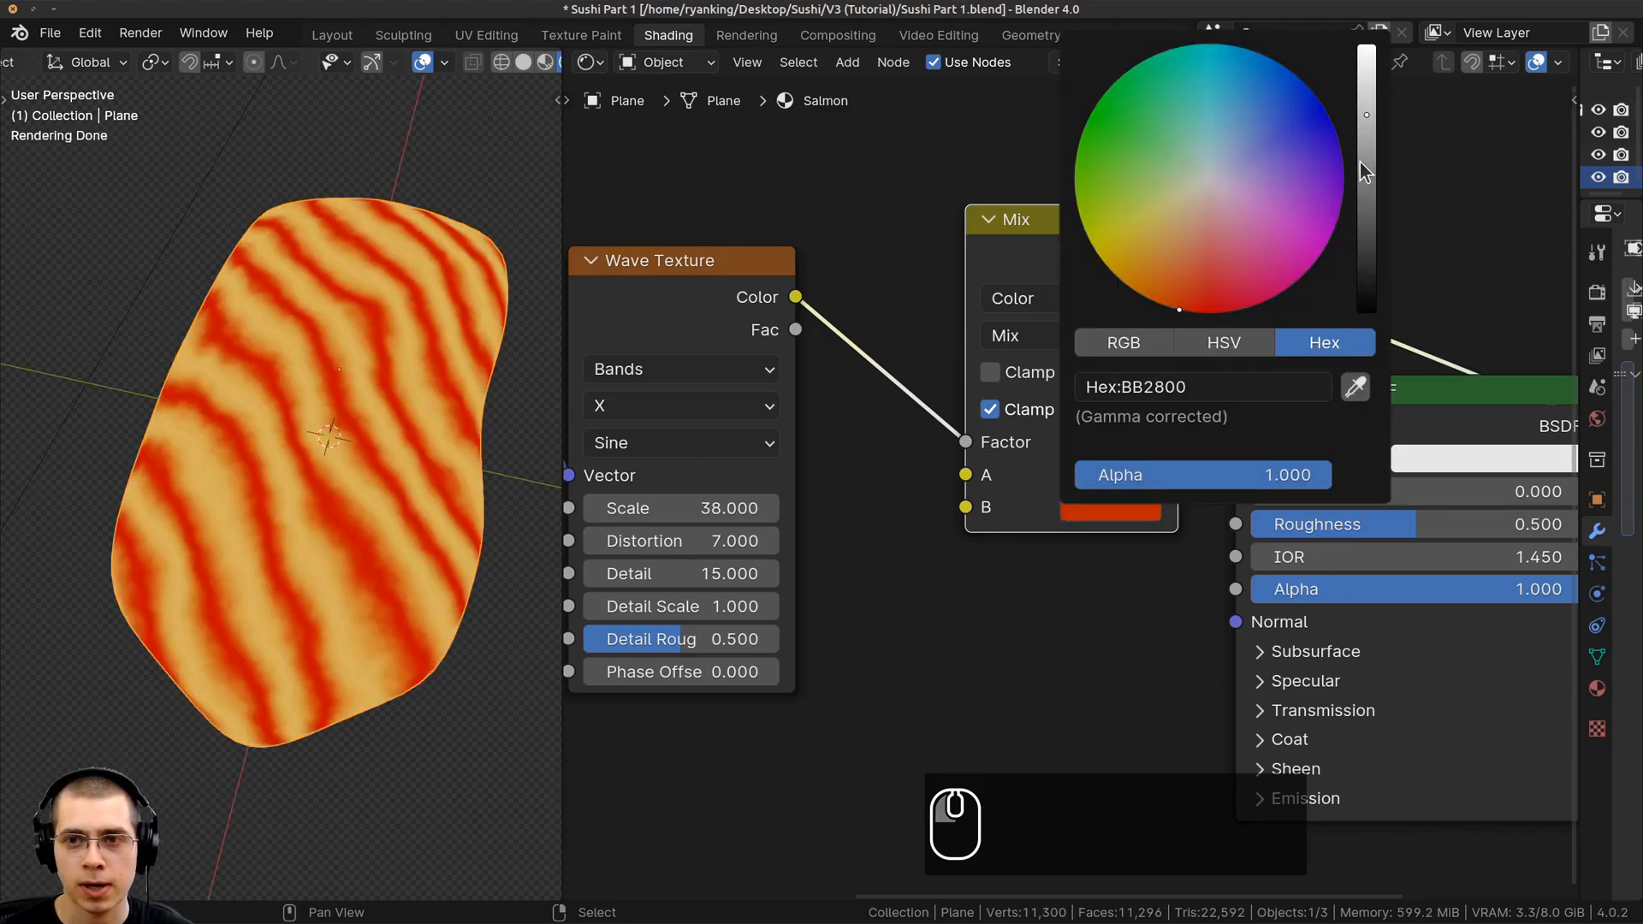
left_click(1365, 148)
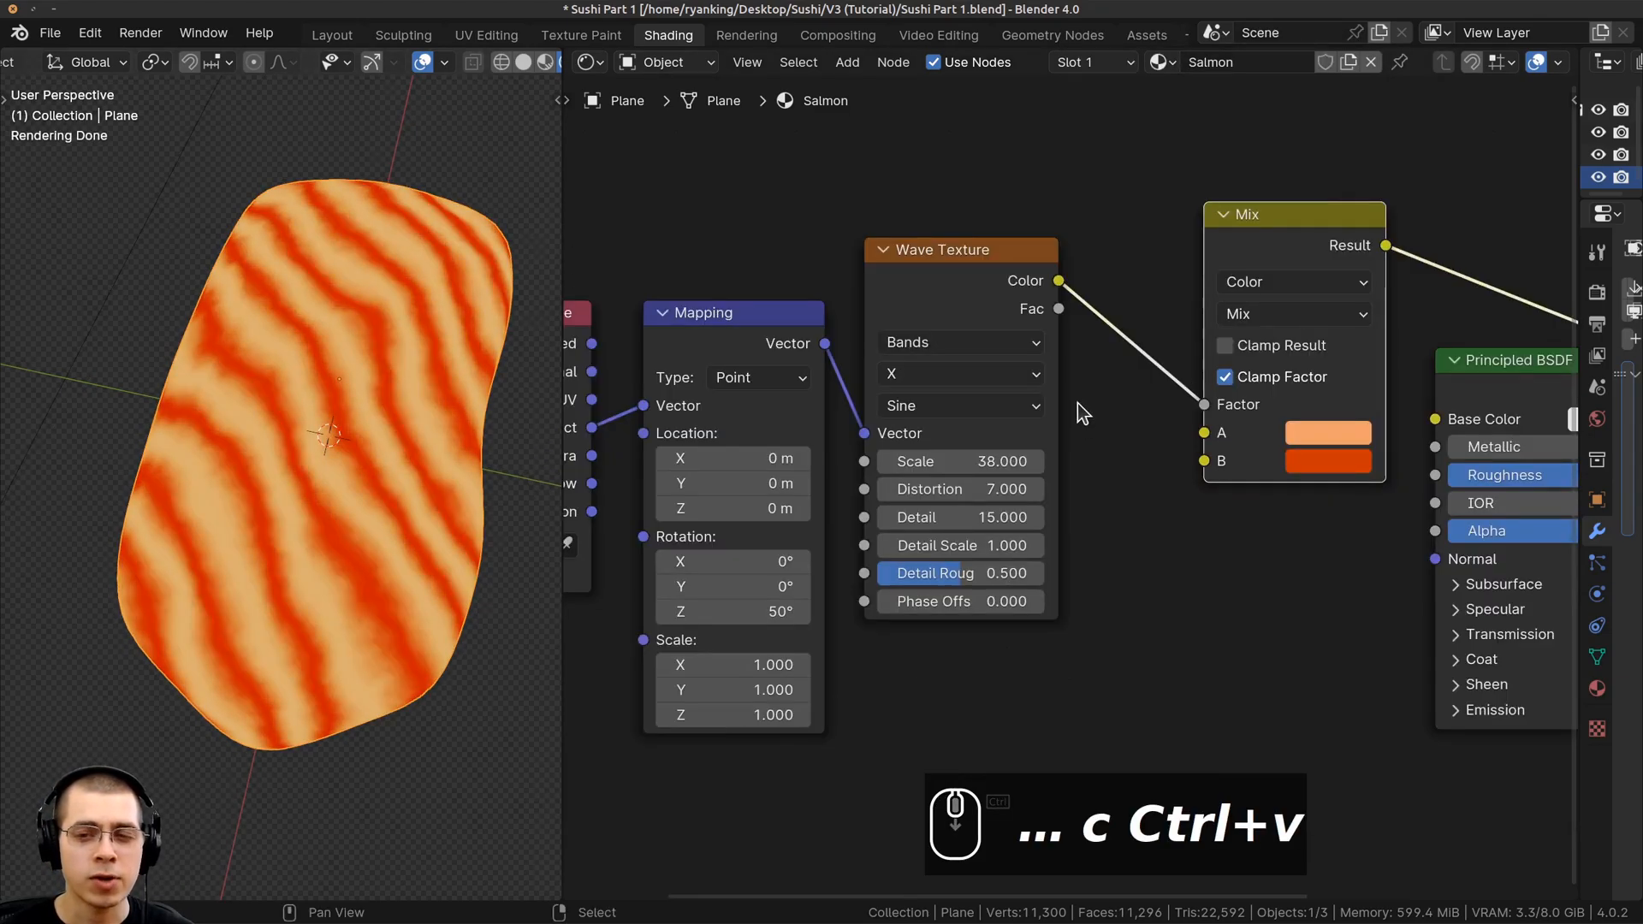
Check the hex codes of the Mix node's two colors and examine the stripes on the fish slice up close
middle_click_drag(1162, 384, 883, 368)
scroll(1015, 403, "up", 2)
middle_click_drag(986, 443, 960, 292)
scroll(960, 293, "down", 1)
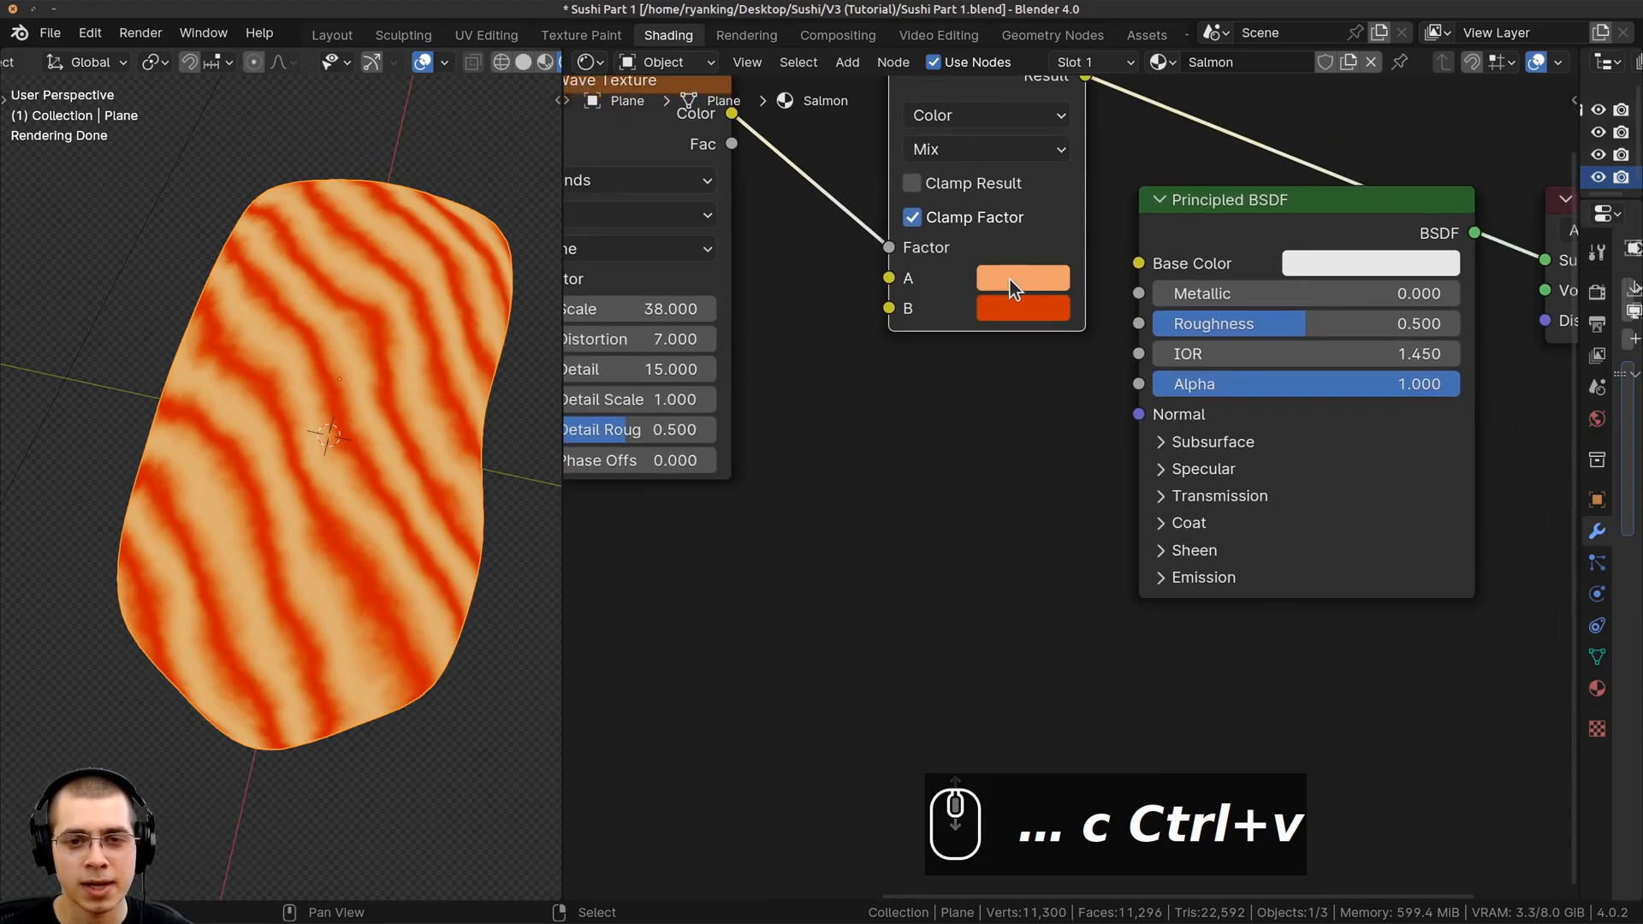
left_click(1015, 279)
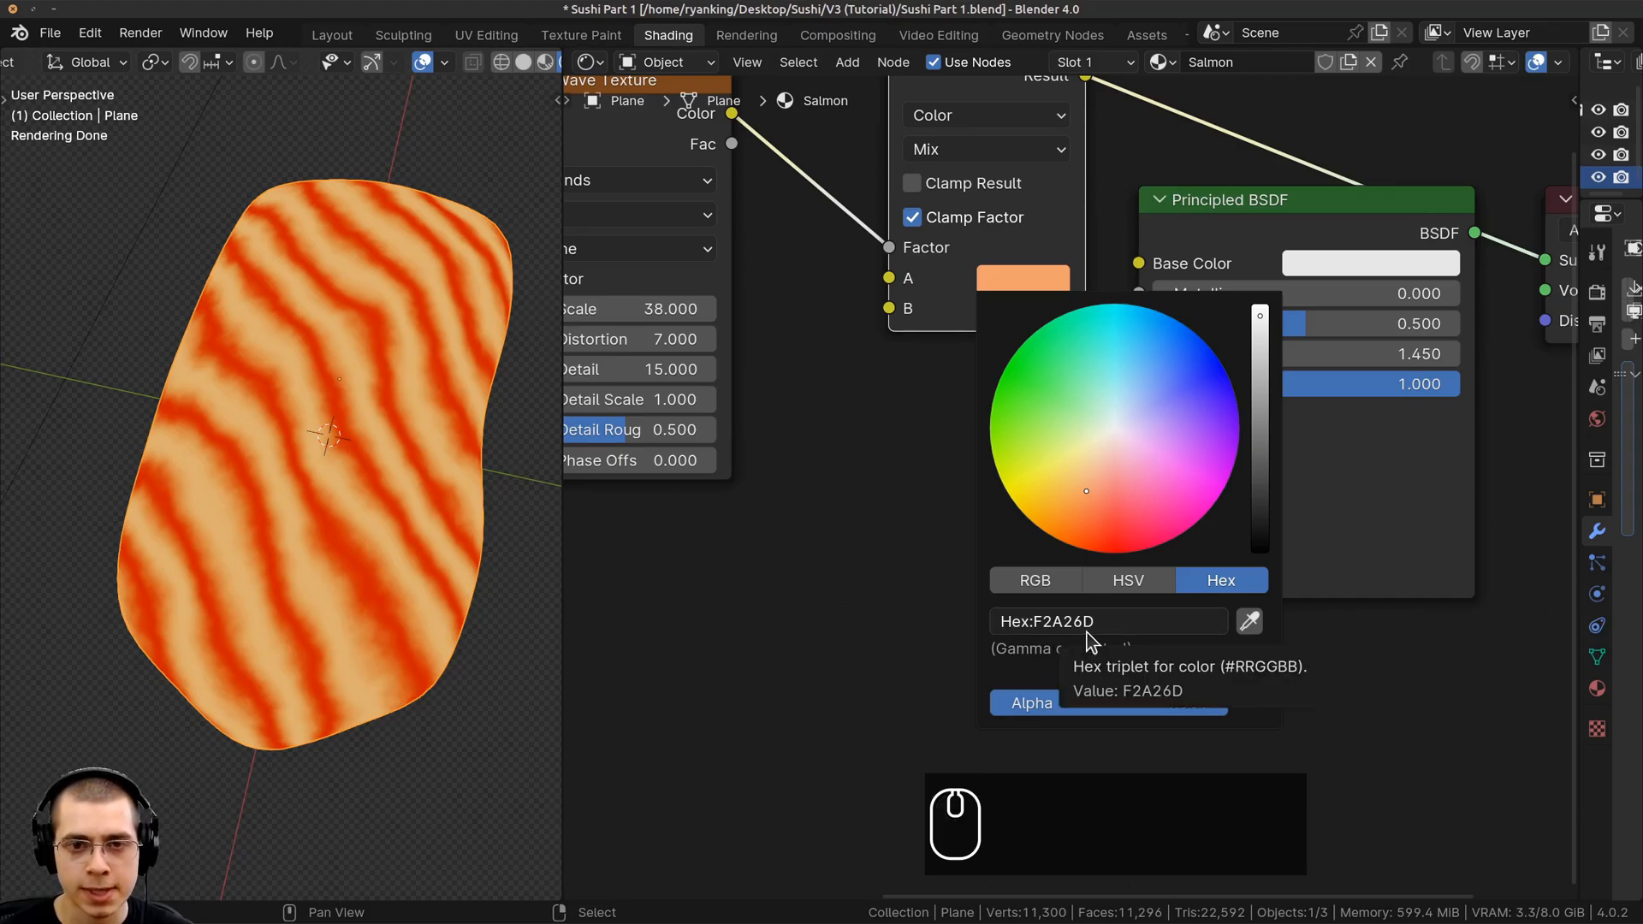
left_click(1029, 311)
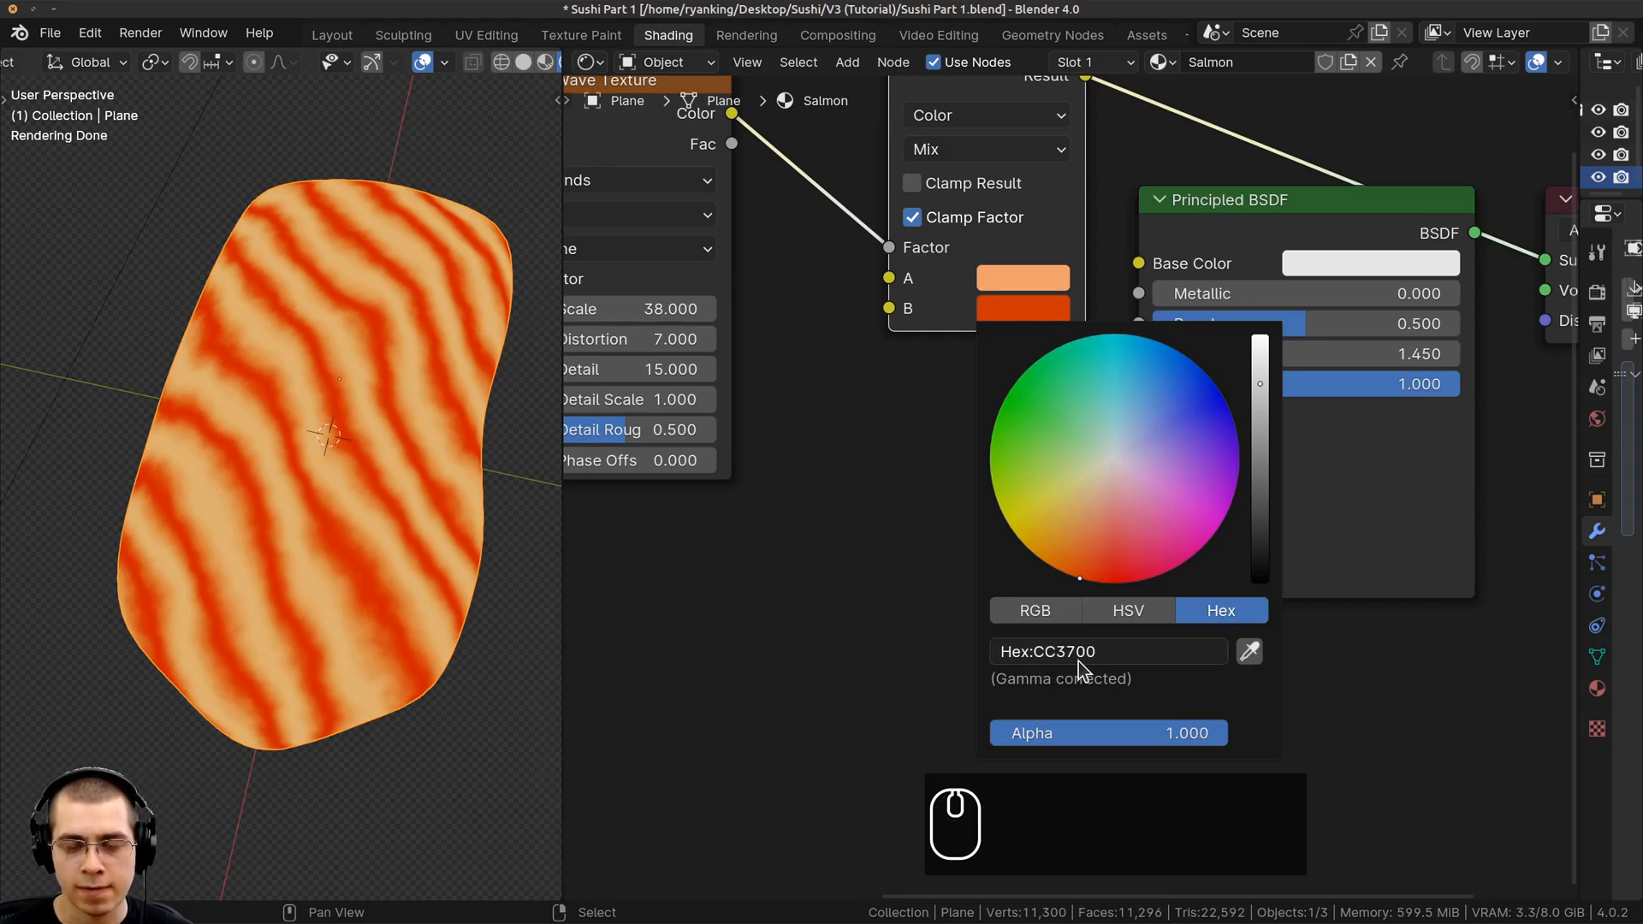
scroll(667, 441, "down", 1)
middle_click_drag(659, 439, 798, 496)
middle_click_drag(453, 505, 368, 513)
middle_click_drag(368, 513, 360, 588, "shift")
scroll(363, 428, "up", 2)
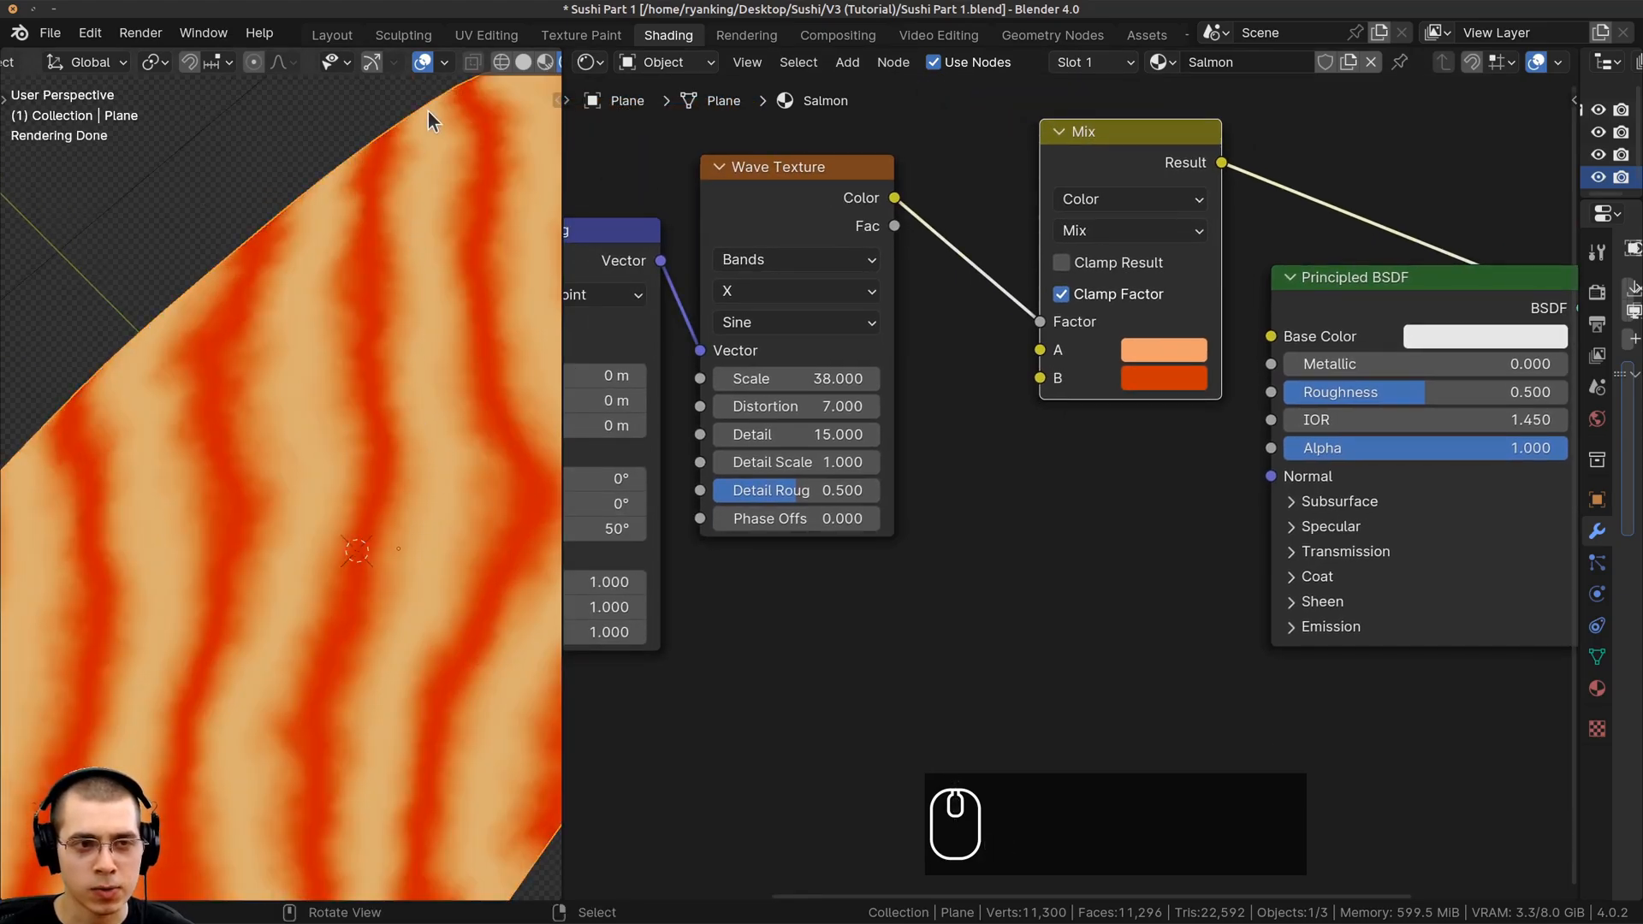
Move the Texture Coordinate, Mapping and Wave Texture nodes away from the Mix node to make room between them
scroll(837, 402, "down", 3)
middle_click_drag(835, 450, 845, 496)
middle_click_drag(835, 336, 968, 335)
scroll(941, 316, "down", 1)
left_click_drag(611, 220, 1001, 433)
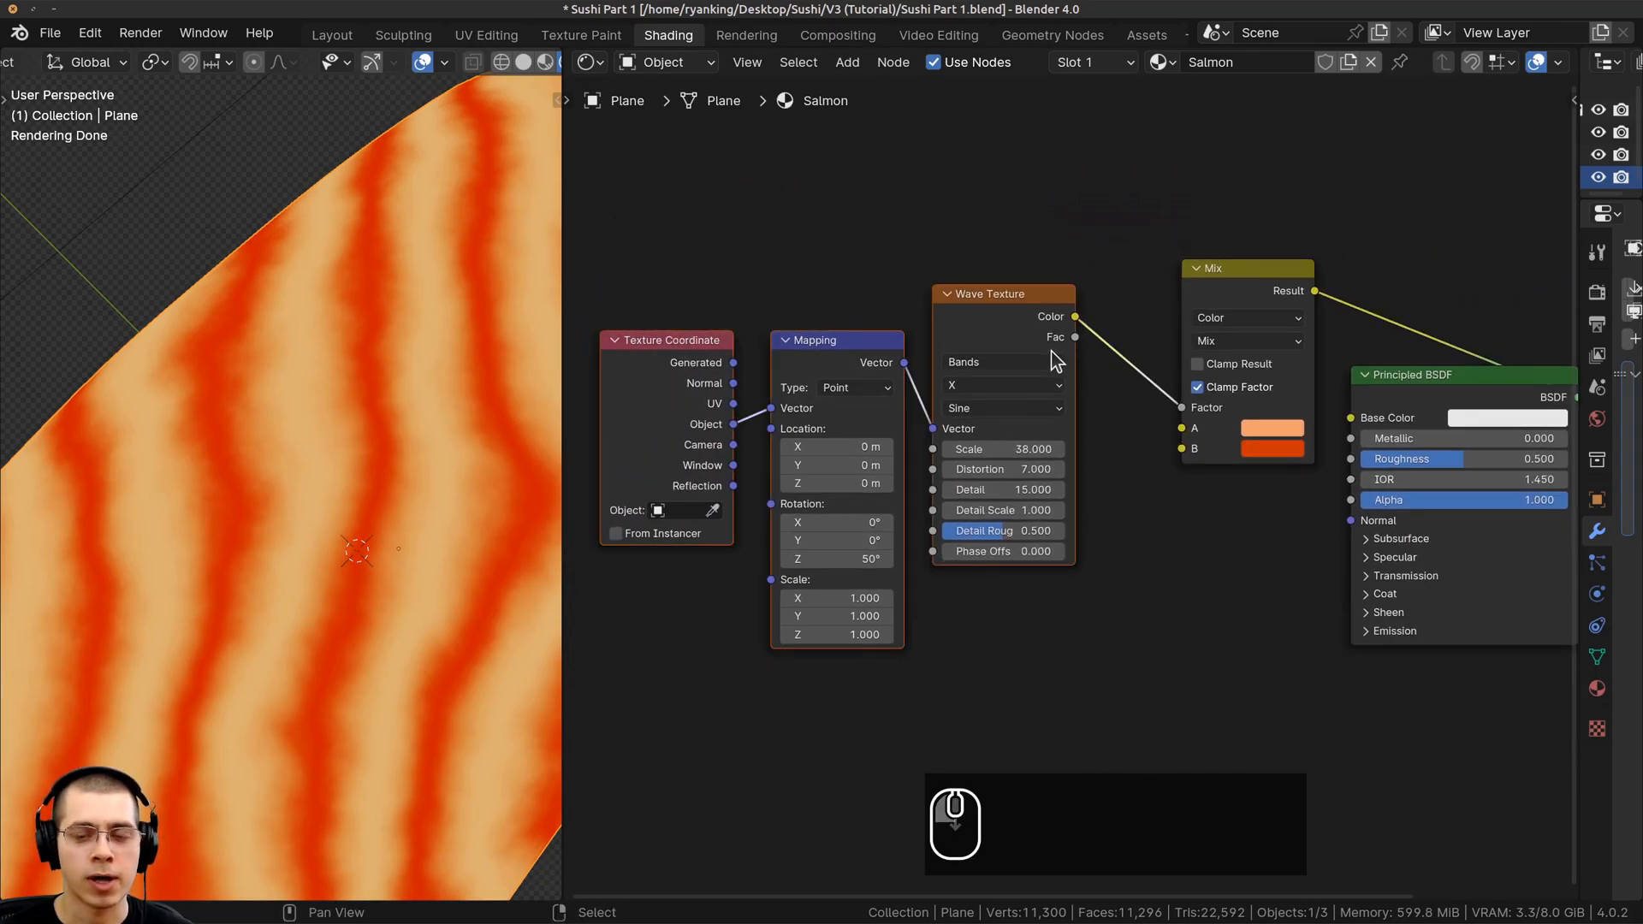
key("g")
left_click(900, 321)
Insert a Map Range node on the link between the Wave Texture's Color and the Mix node's Factor
key("shift+a")
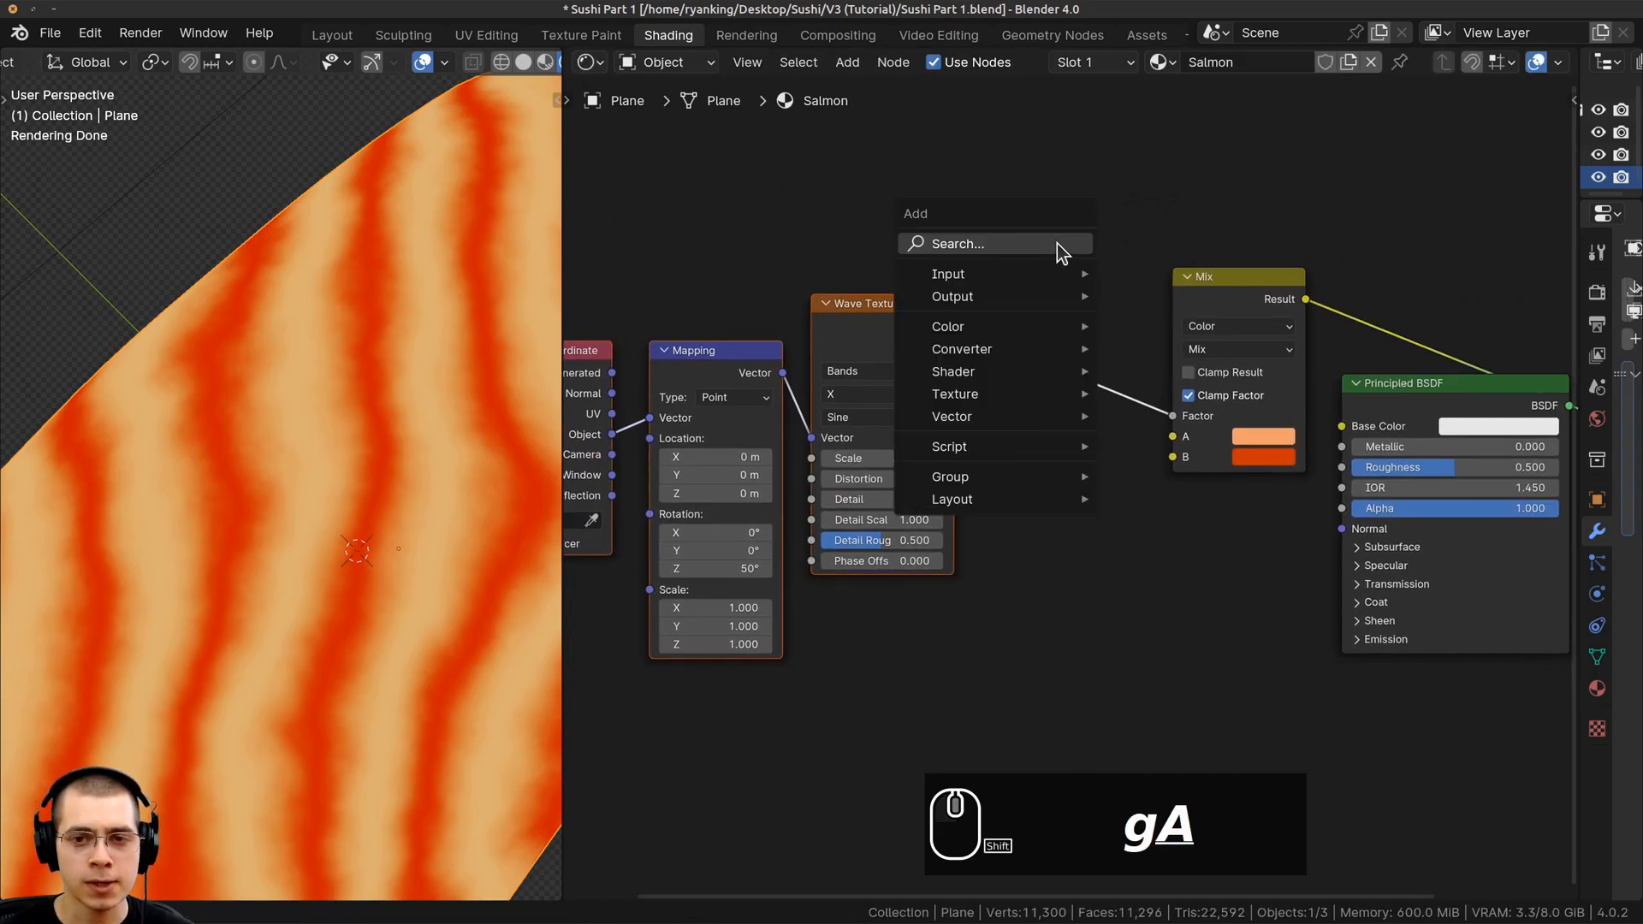
left_click(1059, 244)
type("map an")
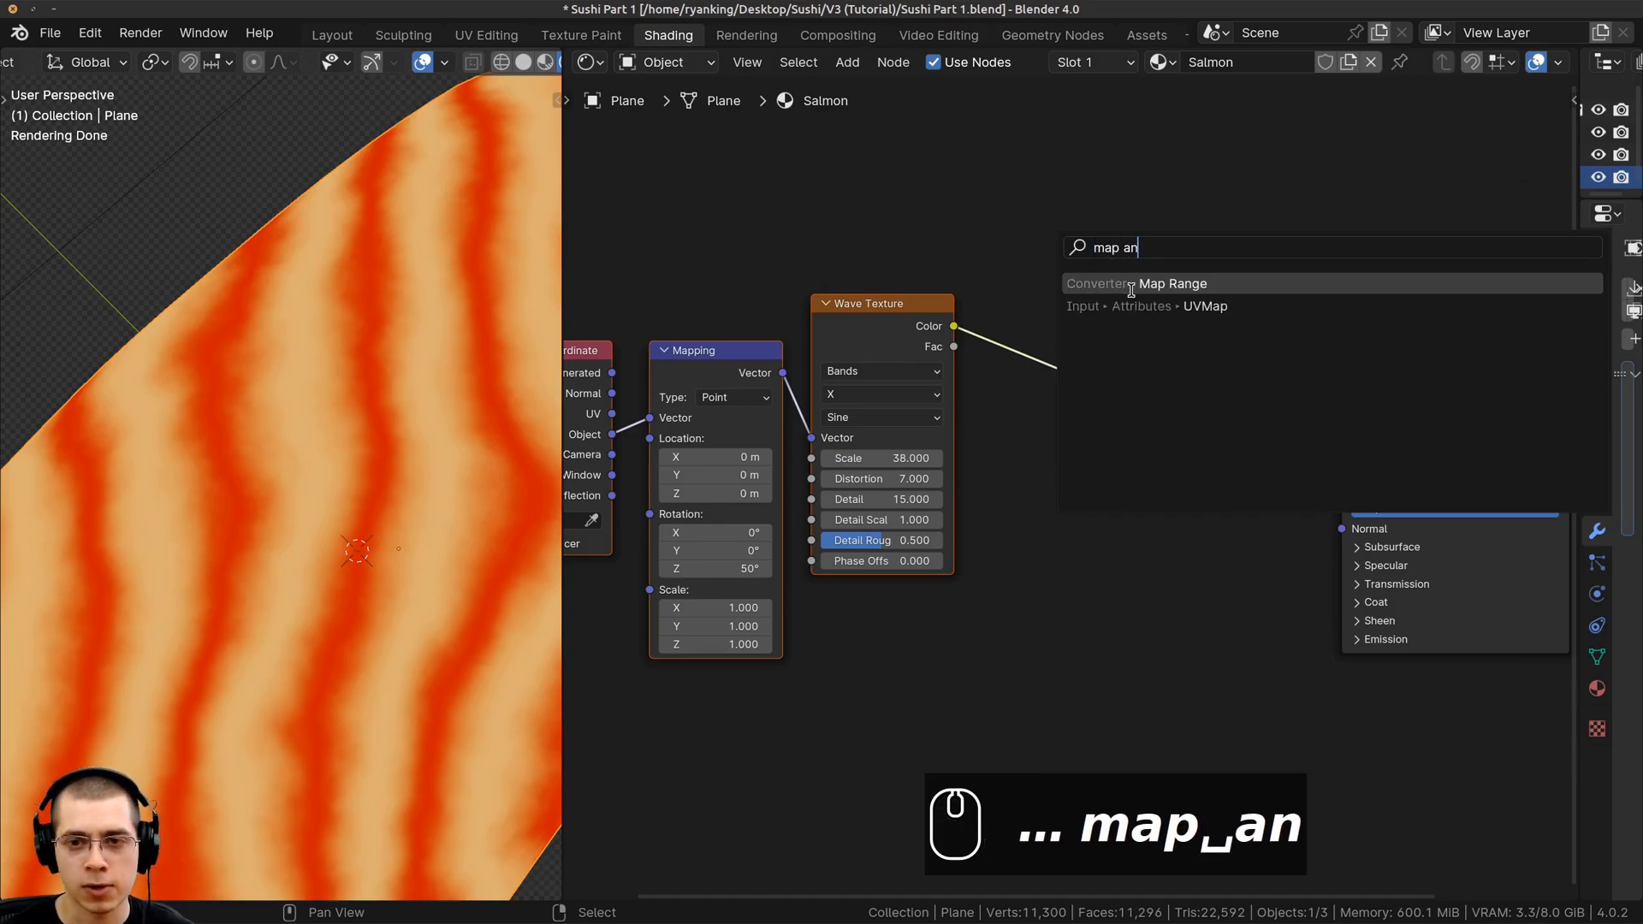
left_click(1130, 285)
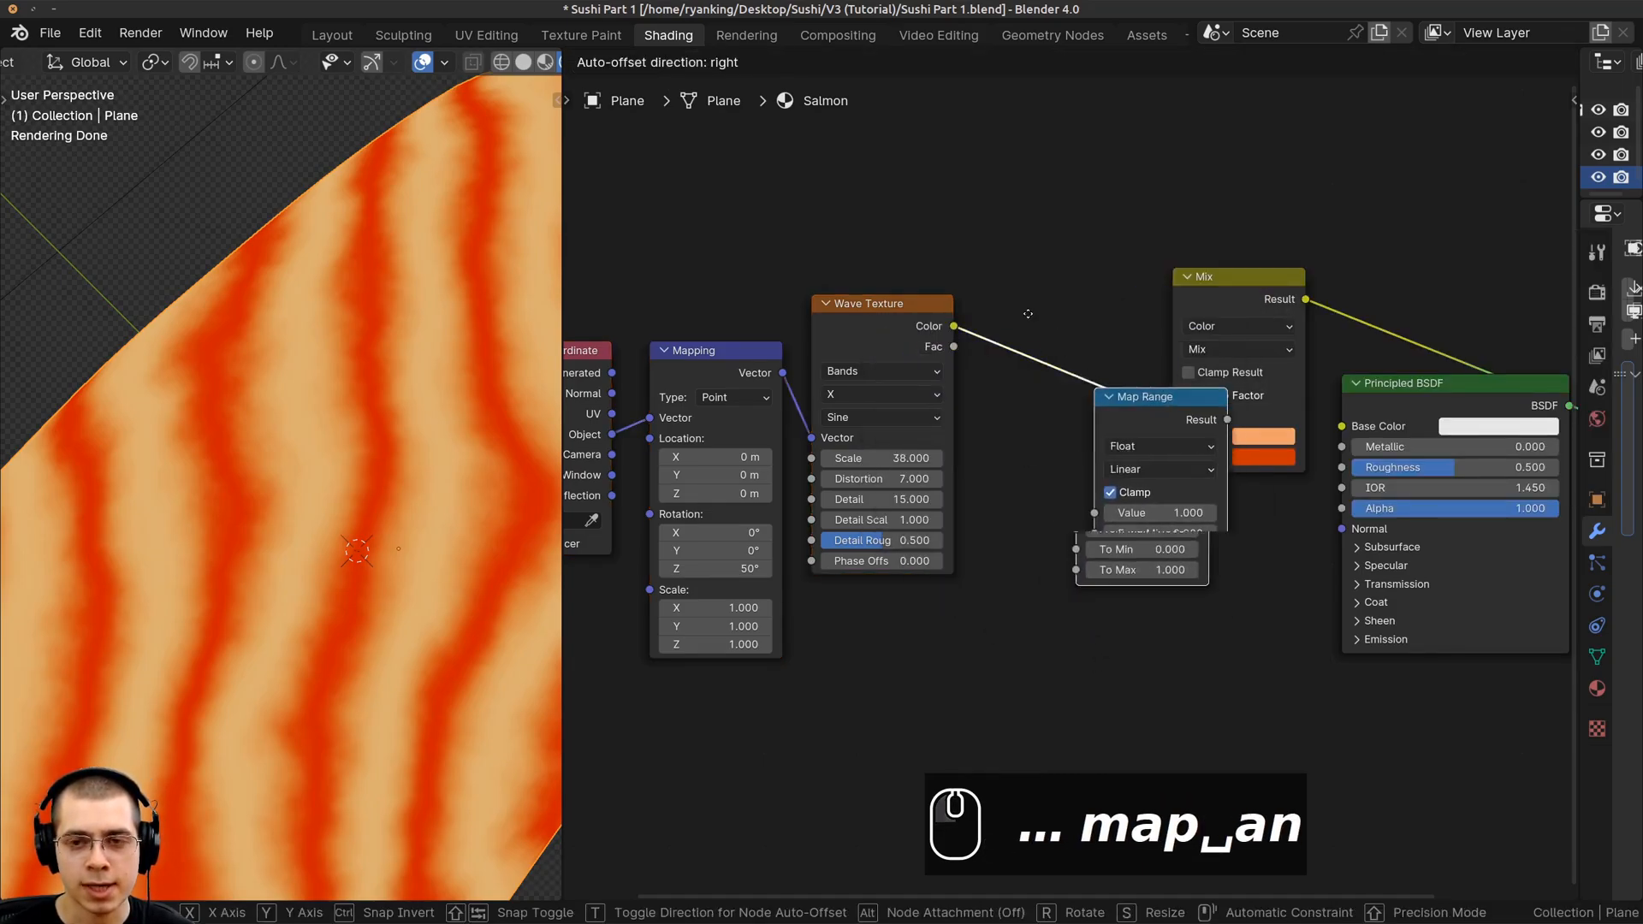
left_click(1061, 301)
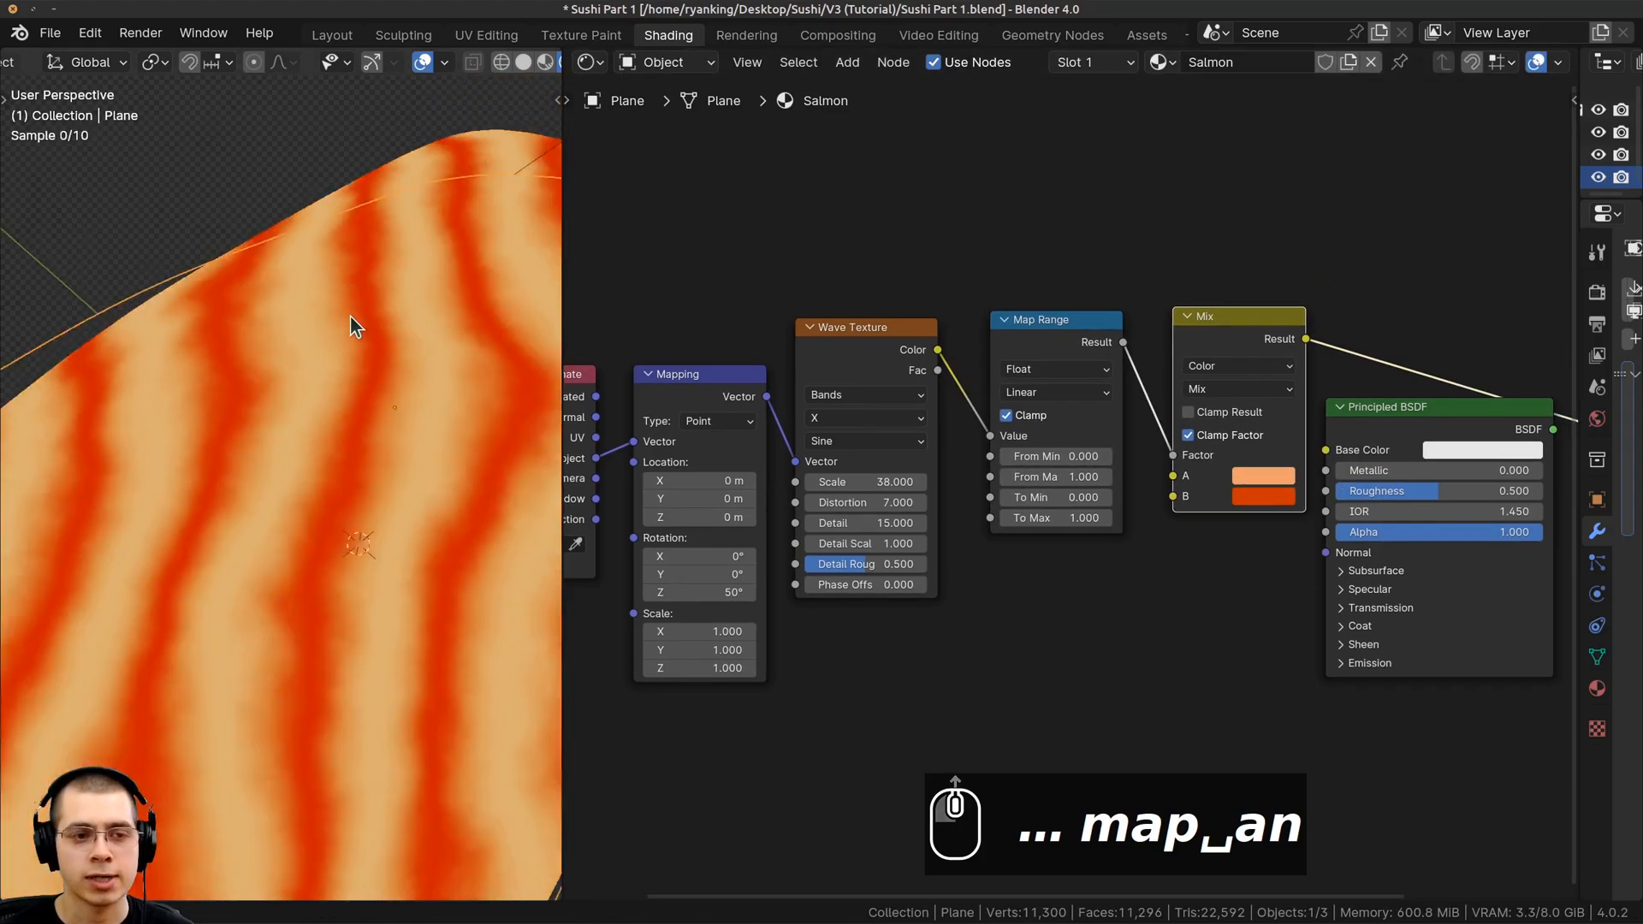
Set the Map Range node's From Min to -1.5
middle_click_drag(351, 315, 351, 358)
scroll(1096, 400, "up", 4)
mouse_move(1097, 401)
middle_mouse_down()
mouse_move(1106, 368)
mouse_move(1076, 379)
middle_mouse_up()
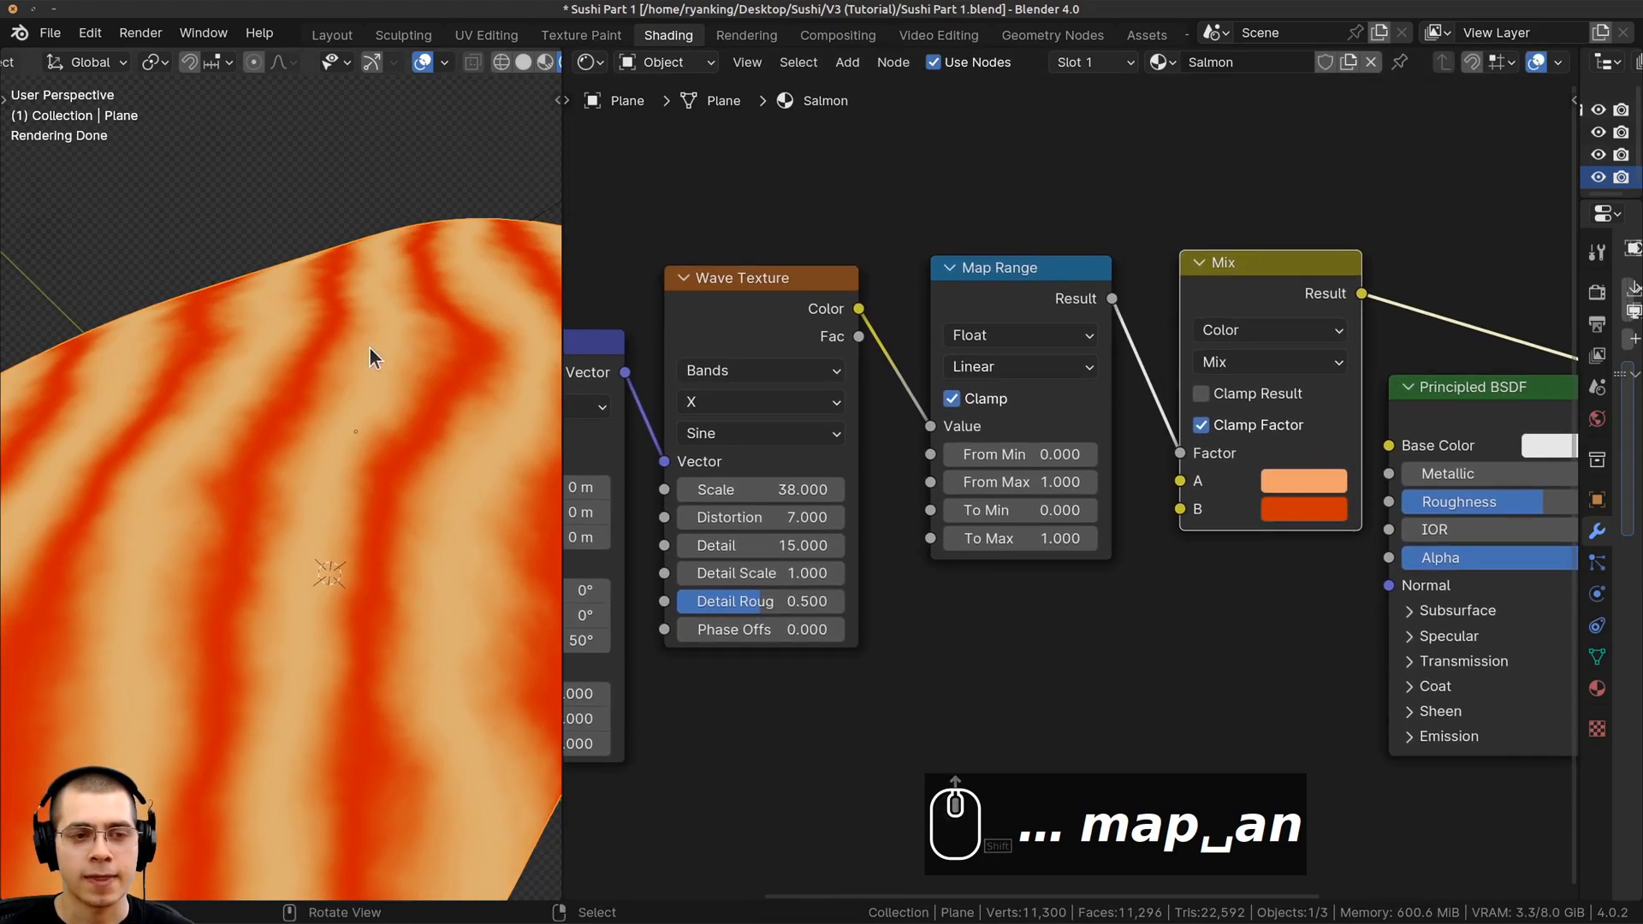
left_click(788, 351)
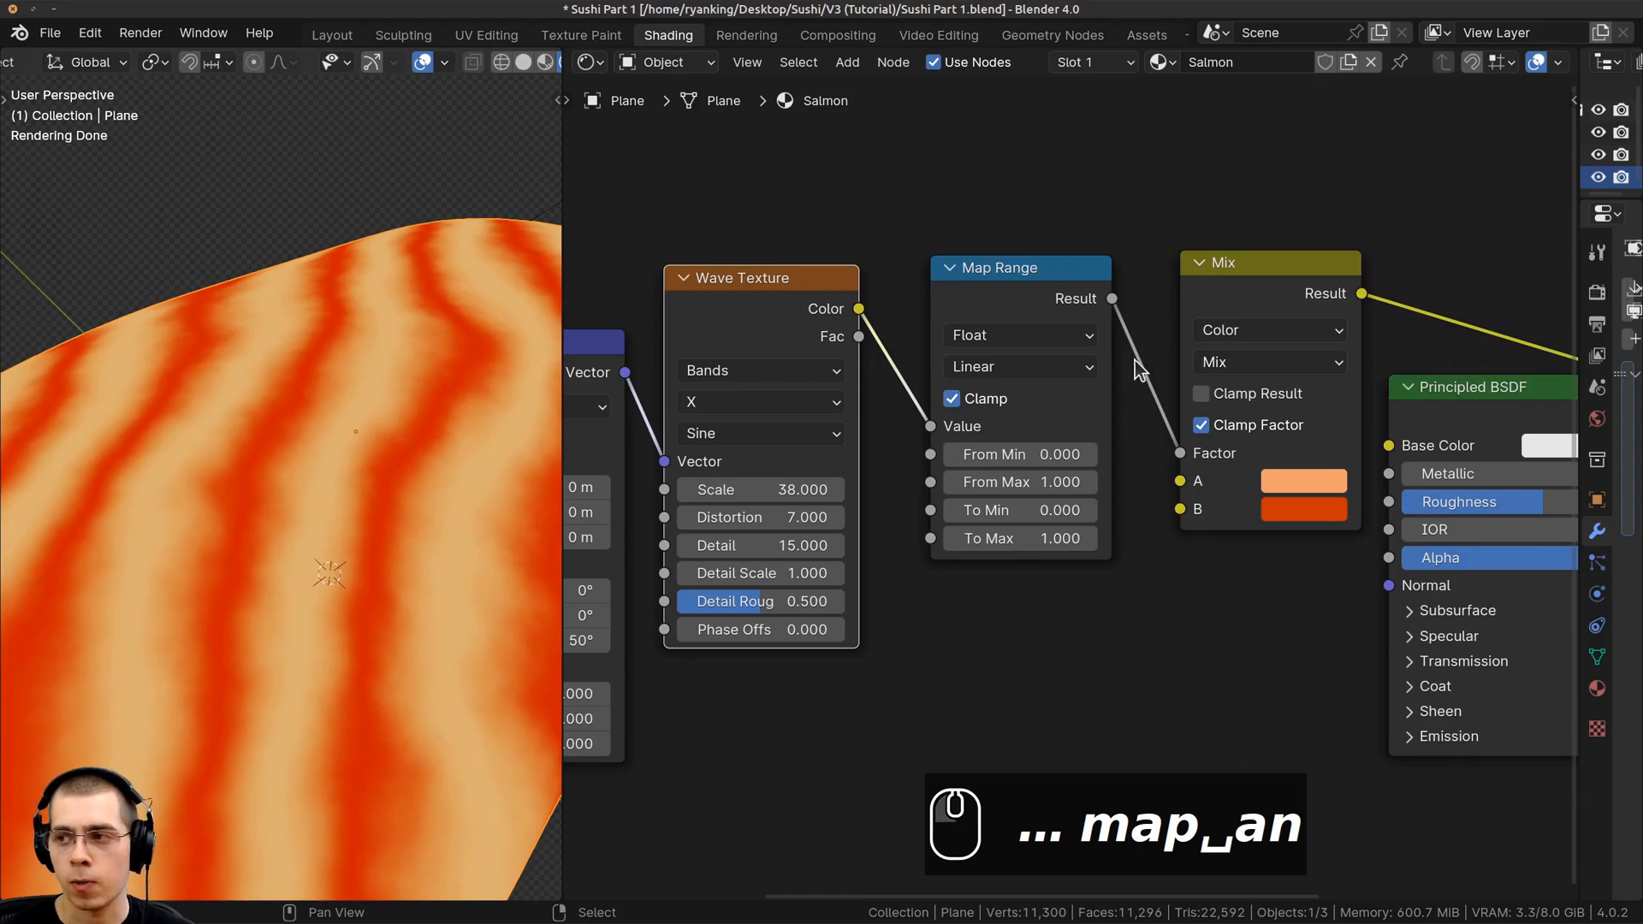
scroll(1027, 466, "up", 1)
left_click(1011, 448)
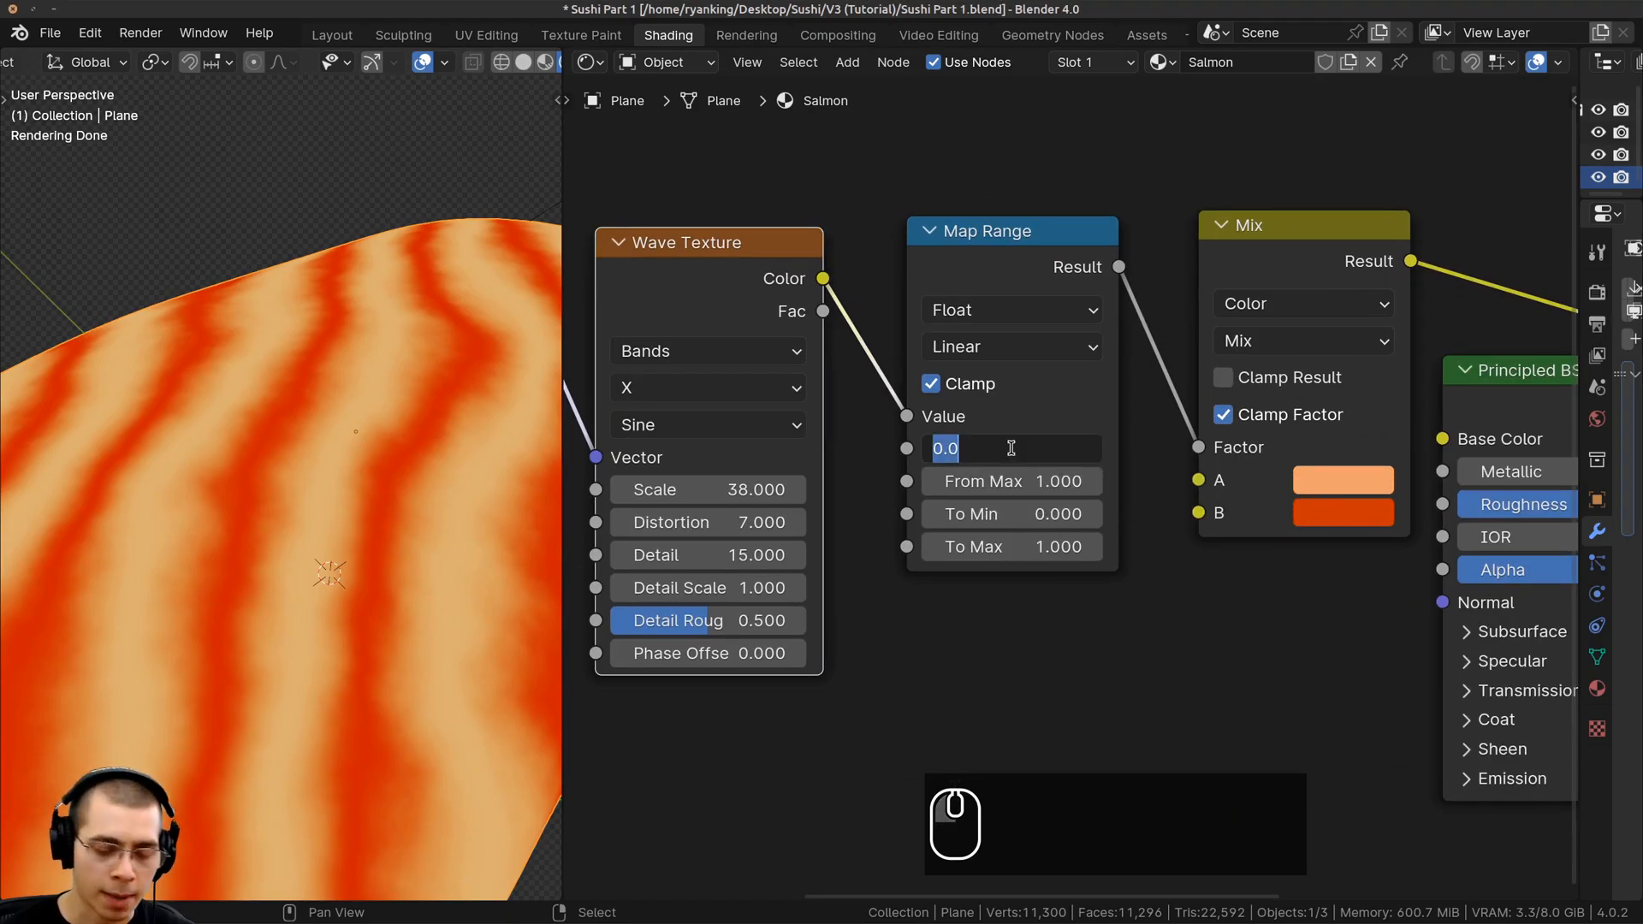
type("-1.5")
key("Return")
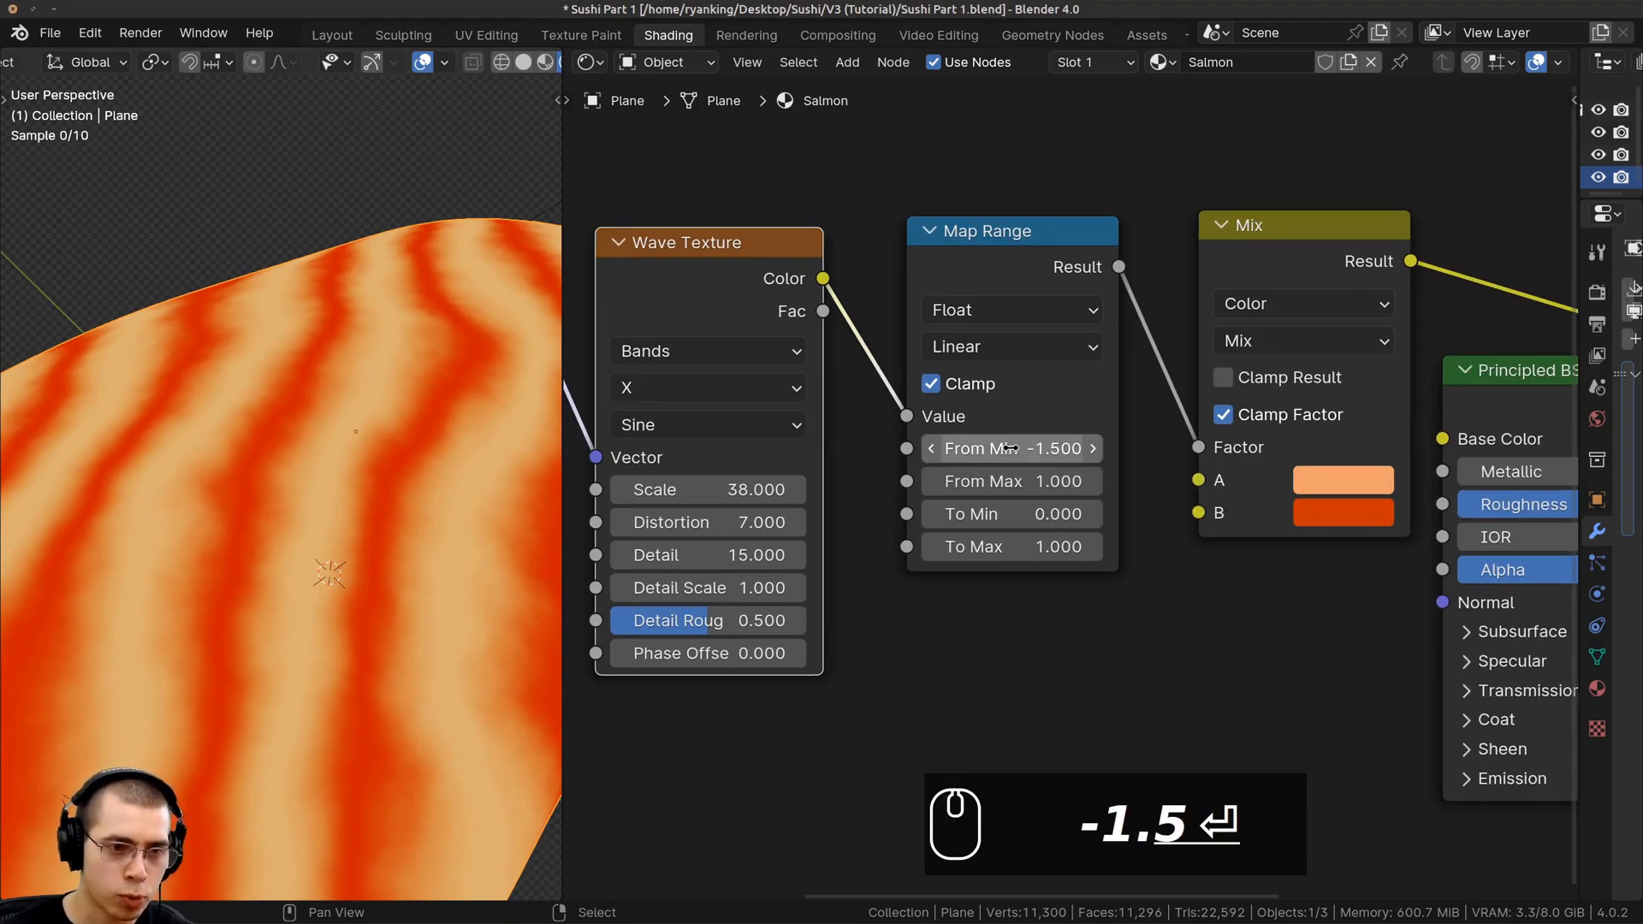
Preview the Map Range result on the fish slice and set its From Max to 0.4
left_click(1003, 265, "ctrl+shift")
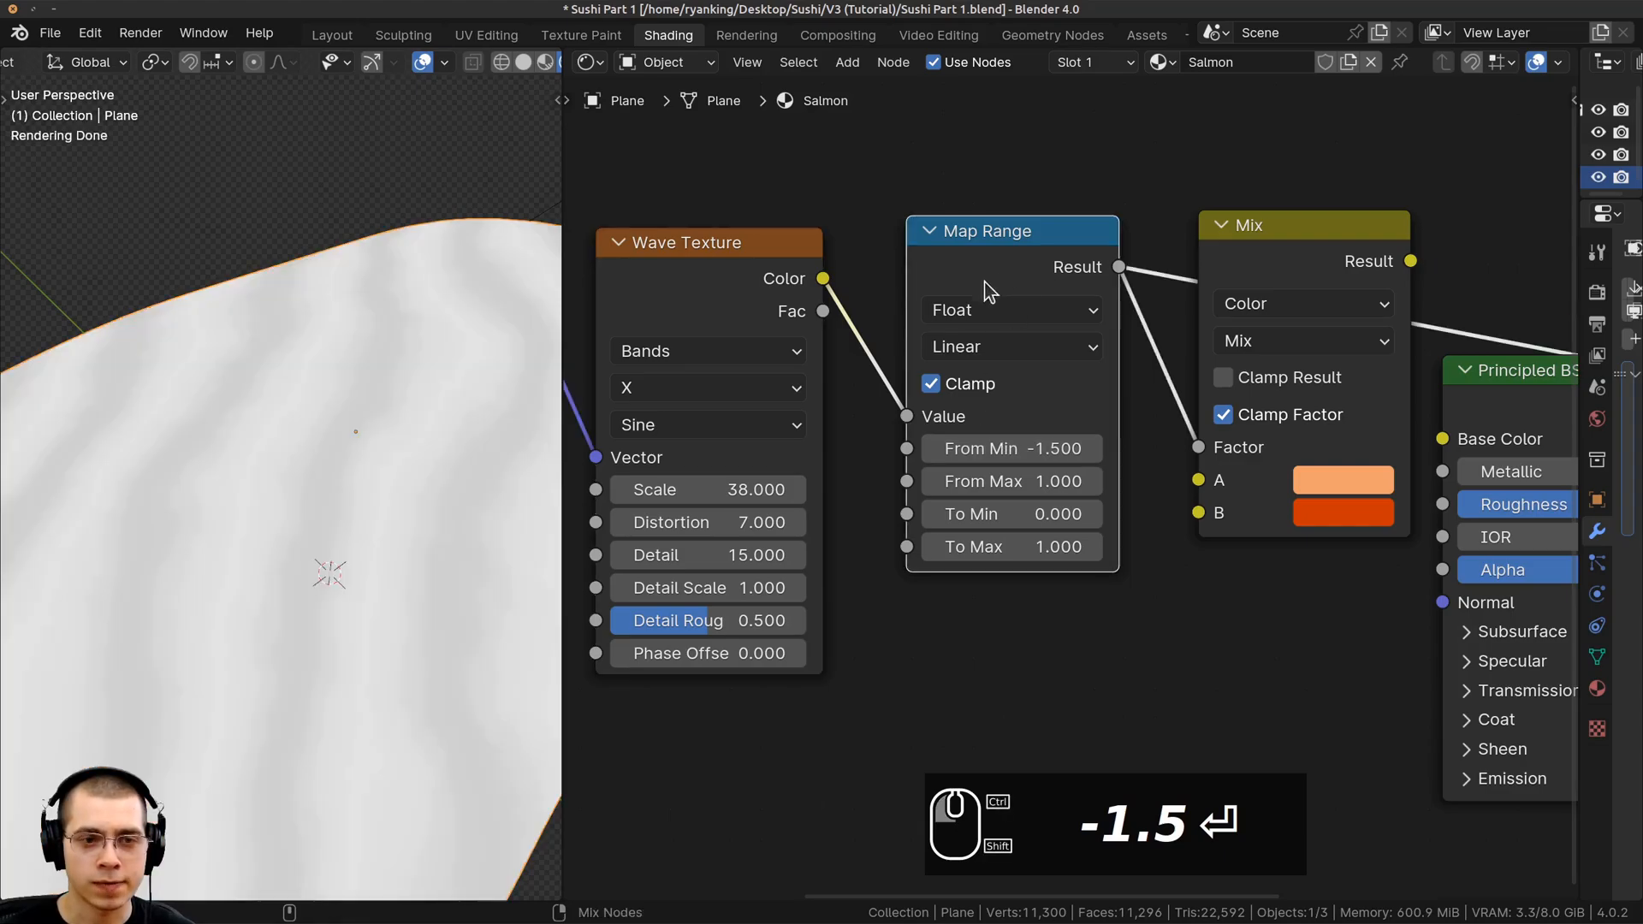
scroll(419, 522, "down", 3)
mouse_move(419, 539)
middle_mouse_down()
mouse_move(412, 505)
mouse_move(420, 565)
middle_mouse_up()
mouse_move(991, 448)
left_mouse_down()
mouse_move(1275, 449)
mouse_move(1006, 448)
left_mouse_up()
scroll(997, 451, "up", 1)
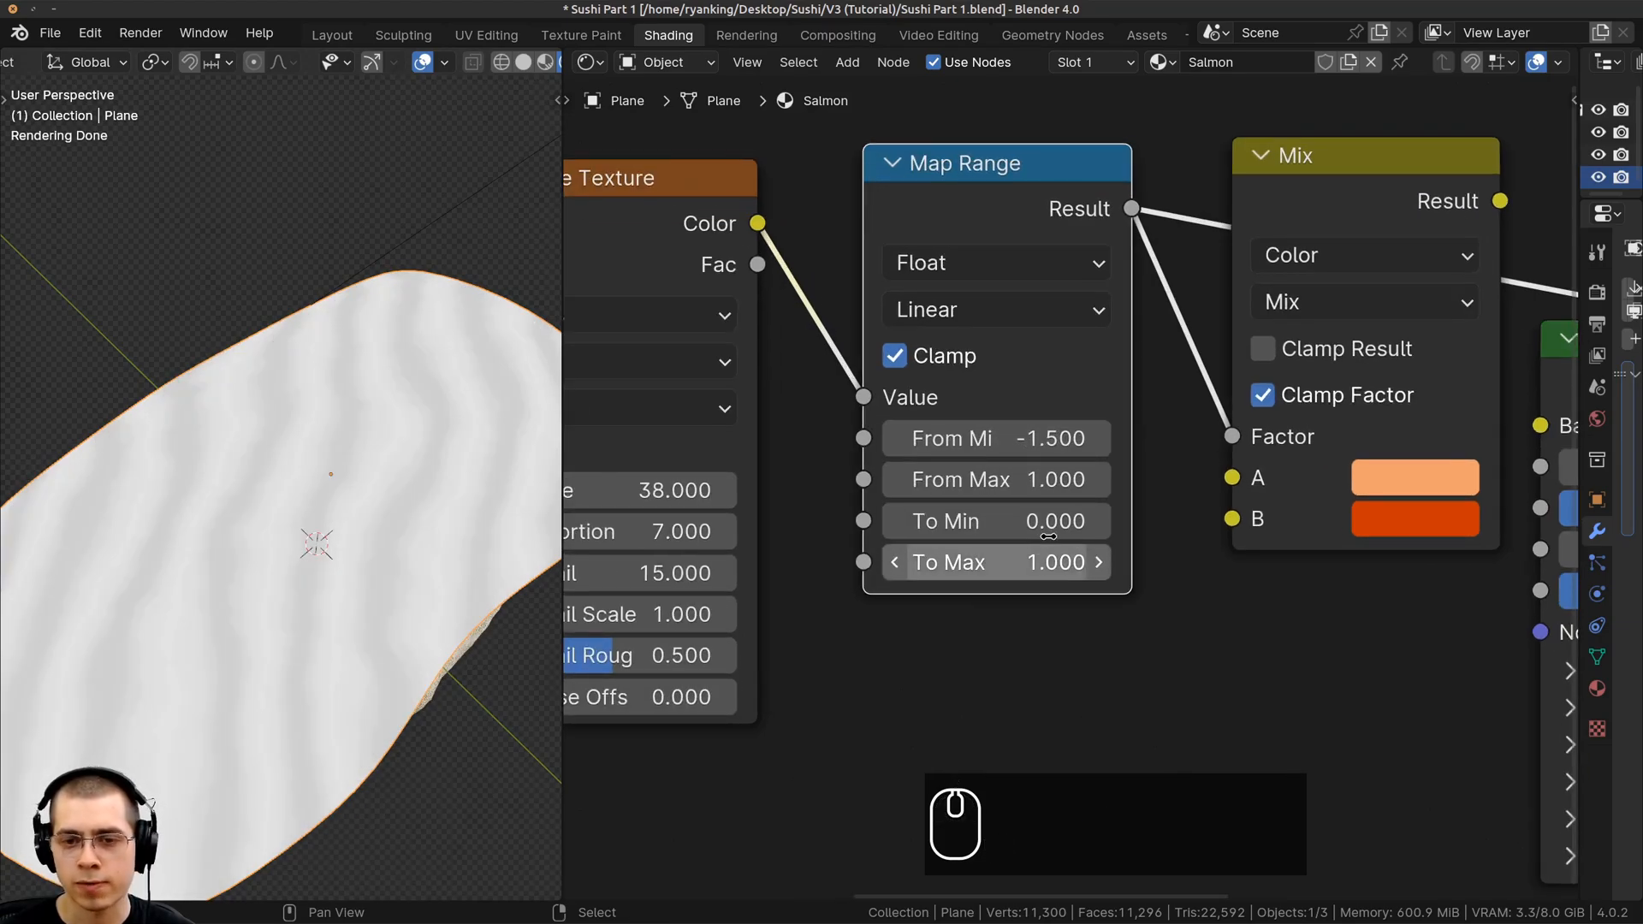
middle_click_drag(1037, 548, 1043, 538)
left_click(978, 473)
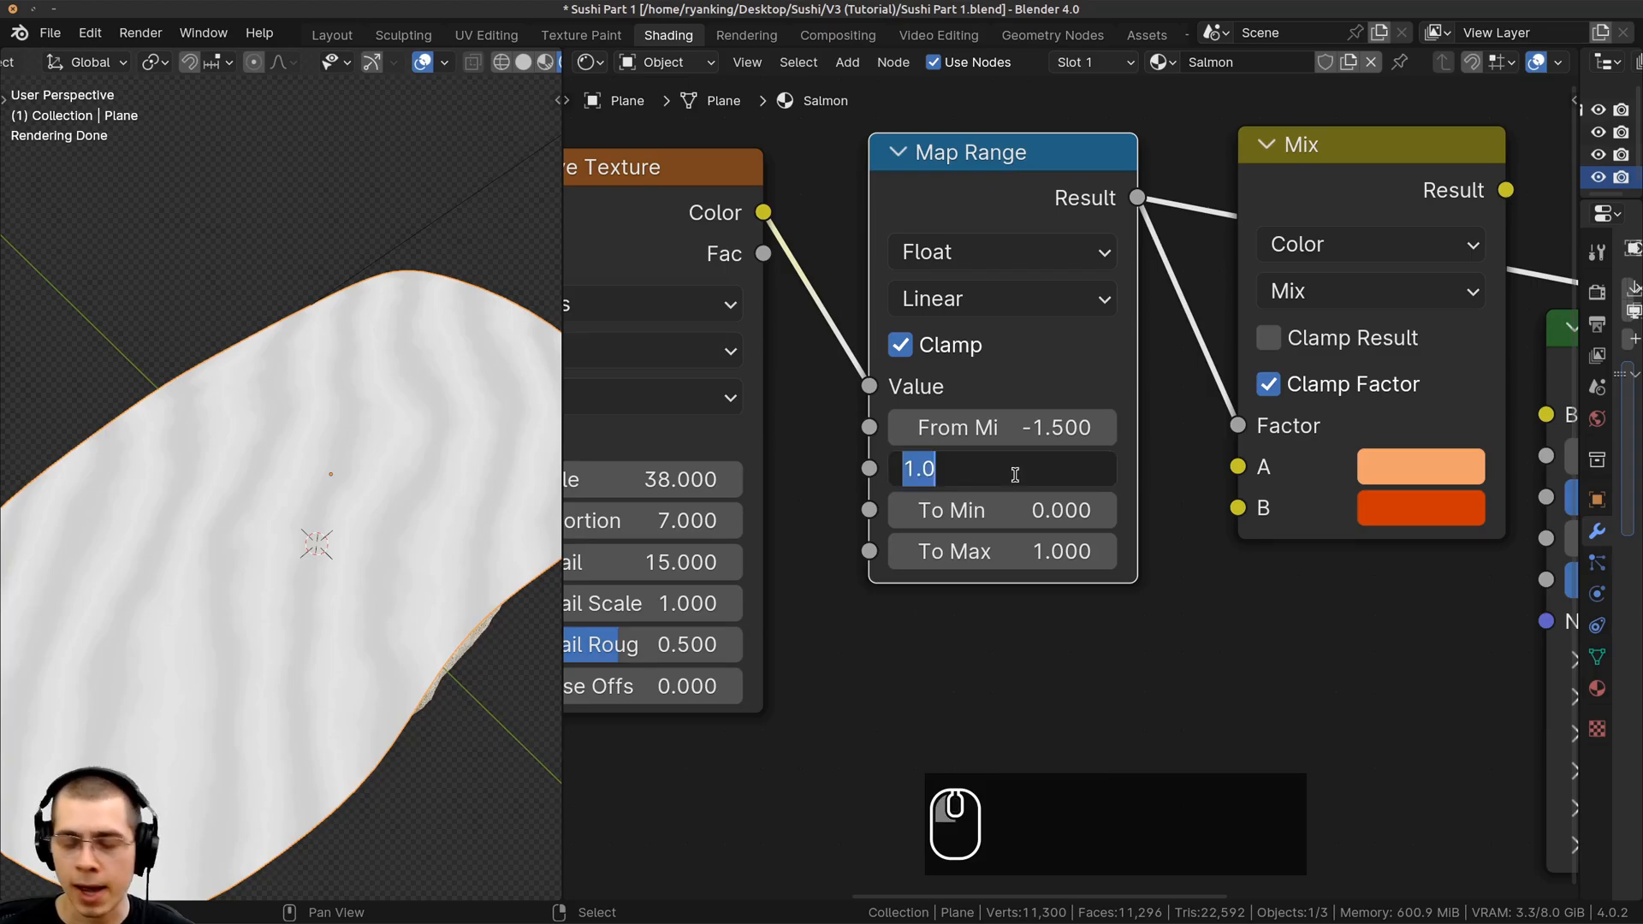
type(".4")
key("Return")
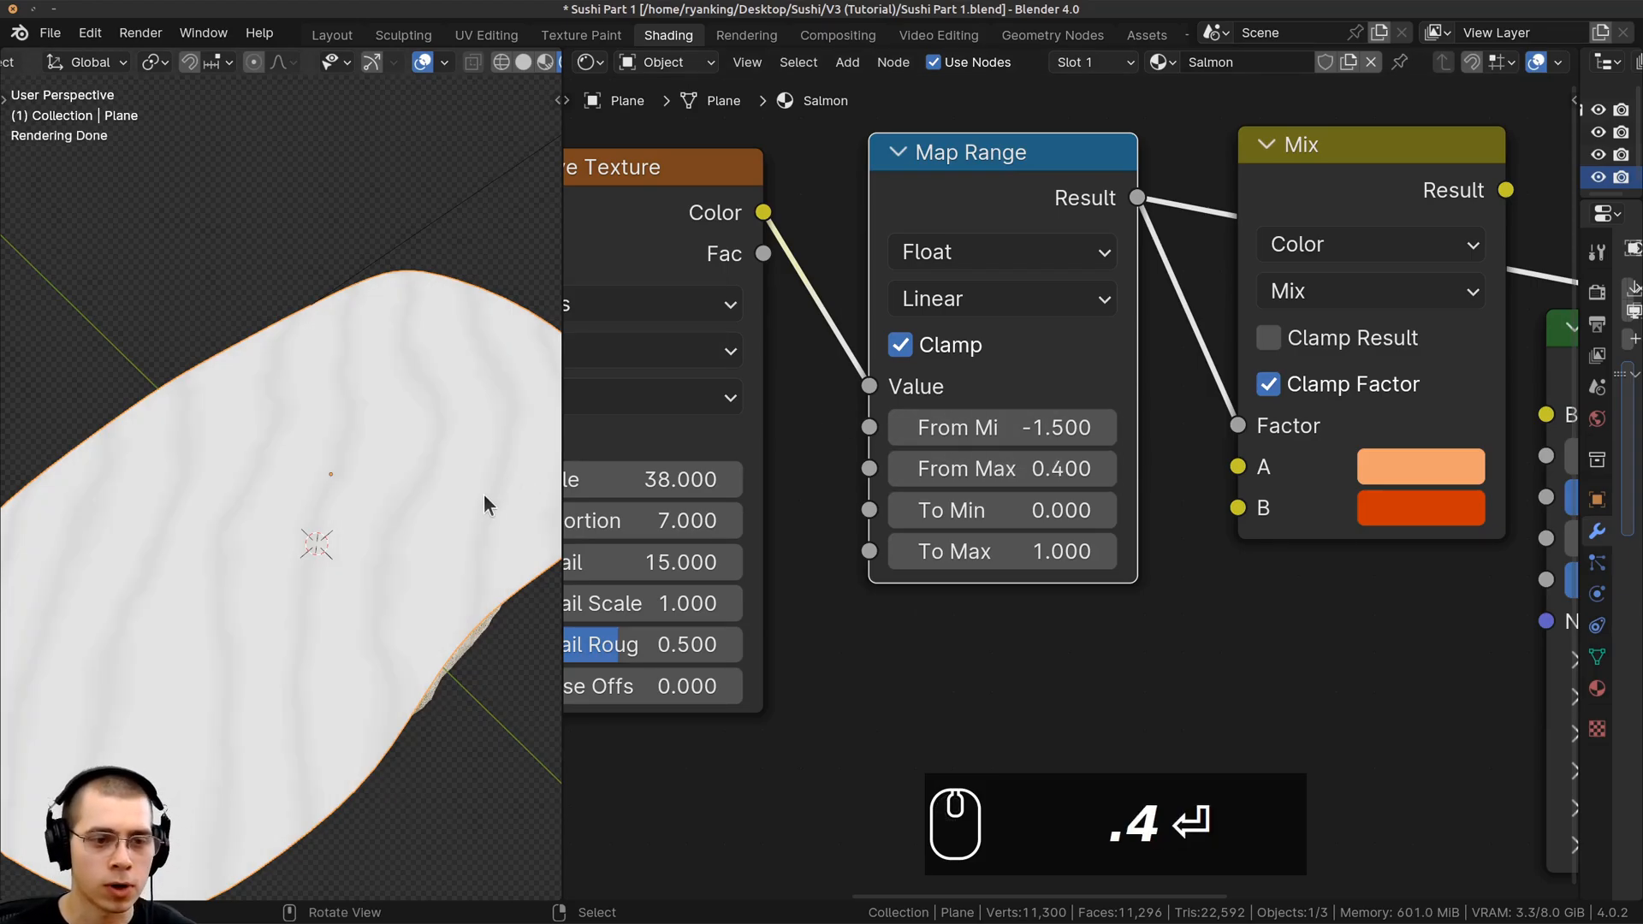
Preview the Mix node's result on the fish slice and examine the stripes from above and from the side
scroll(1082, 486, "down", 1)
middle_click_drag(1290, 399, 1086, 442)
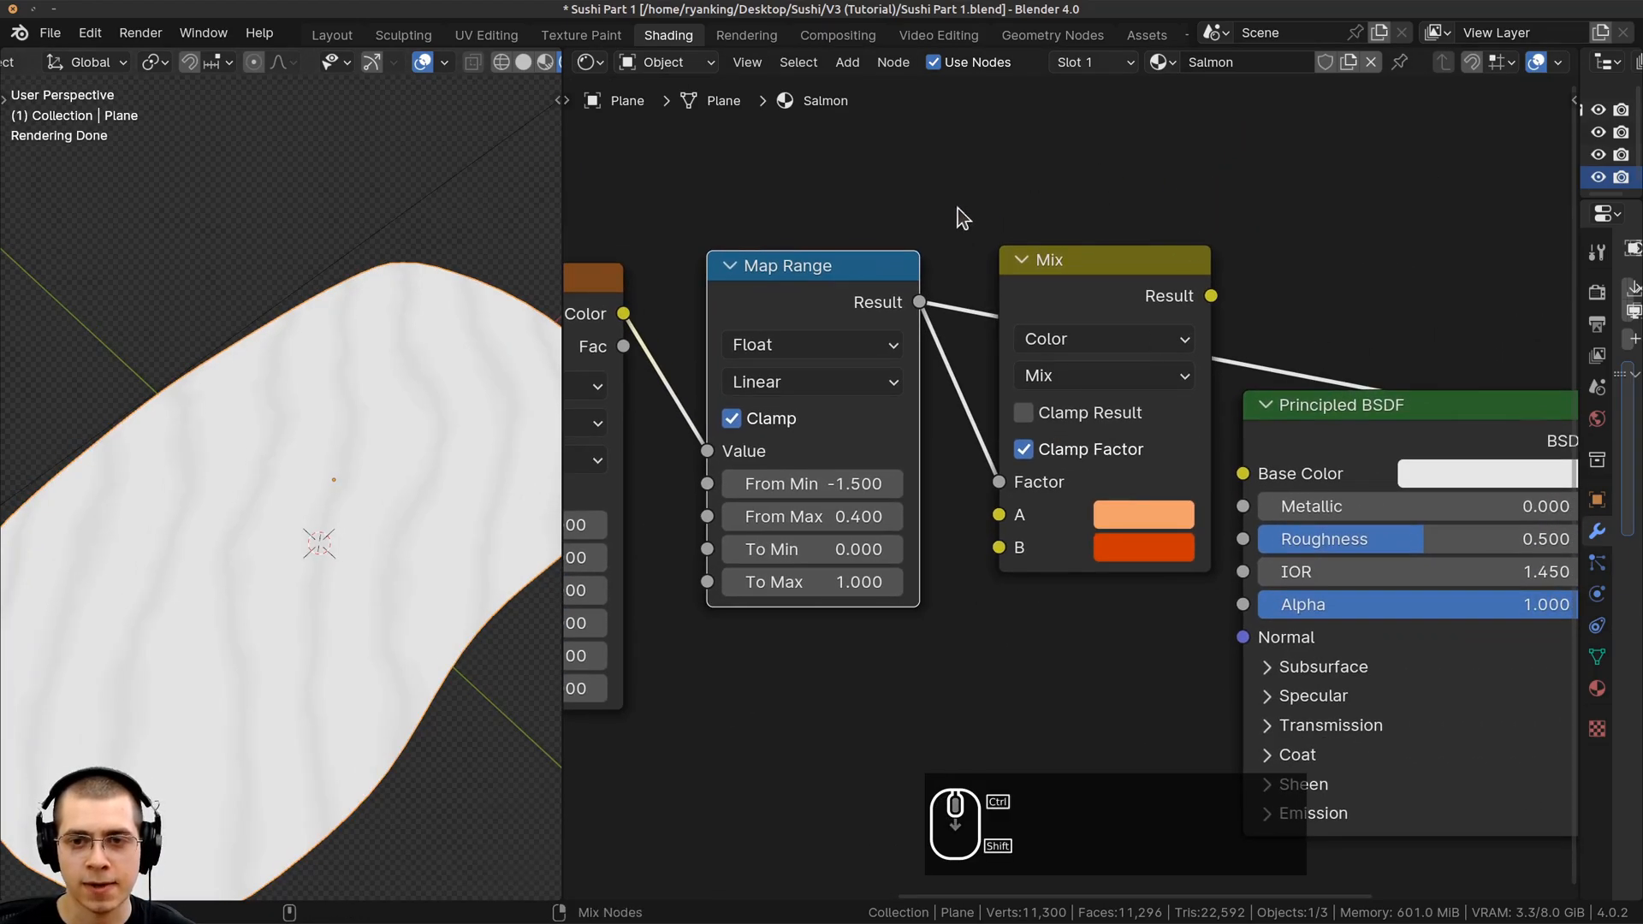
left_click(1067, 289, "ctrl+shift")
middle_click_drag(210, 599, 257, 663)
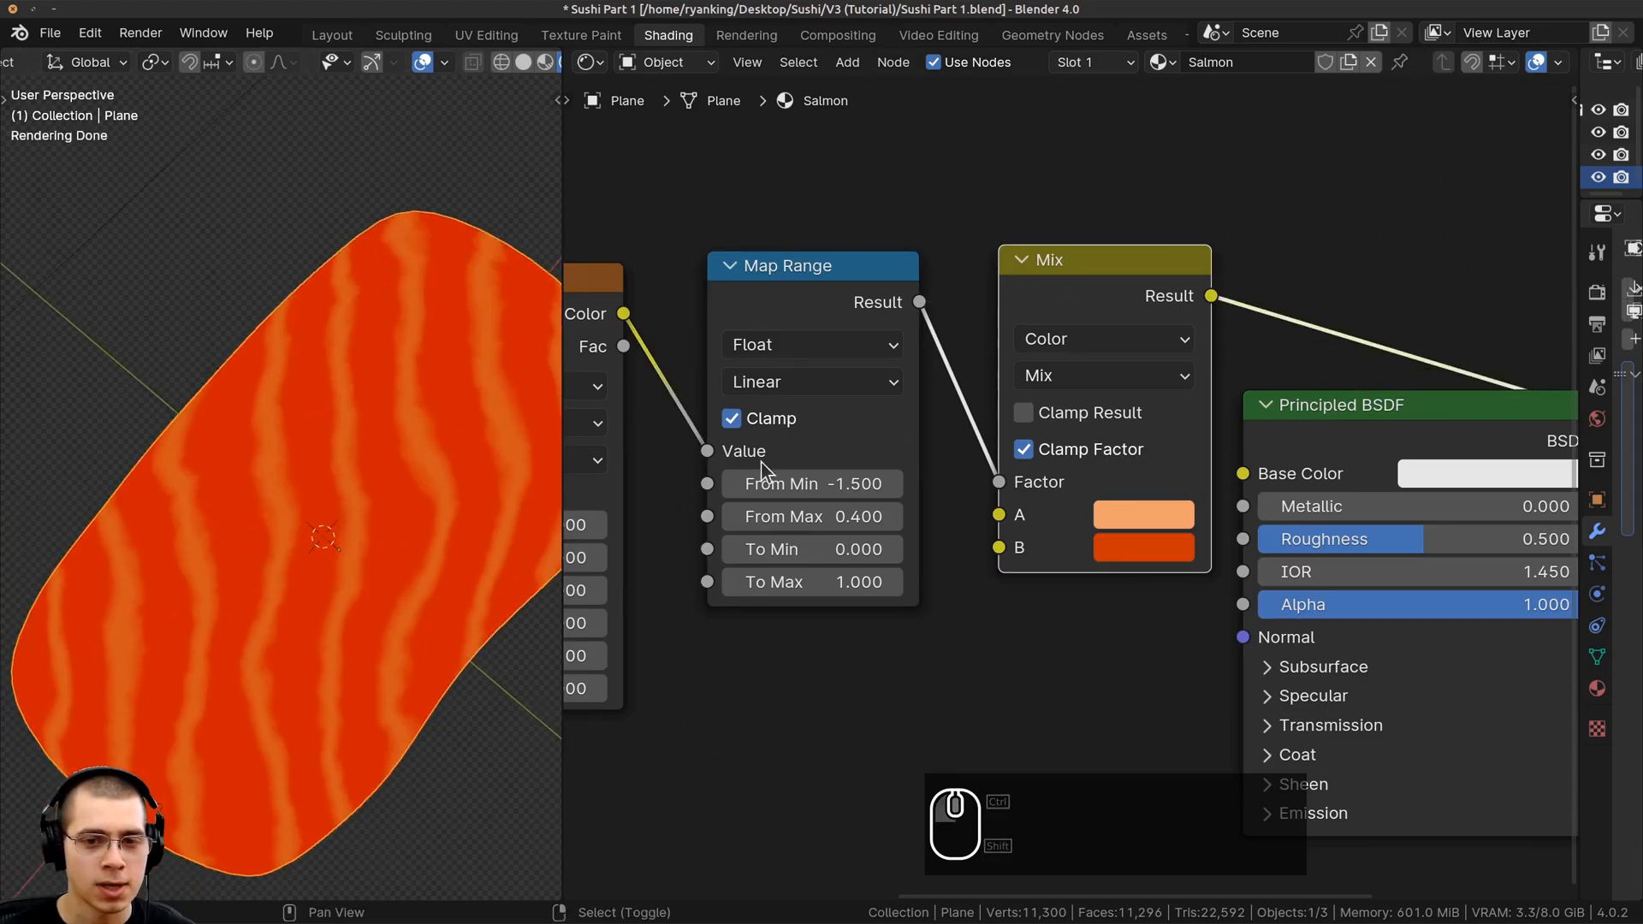
left_click_drag(789, 517, 608, 517, "shift")
right_click(609, 517, "shift")
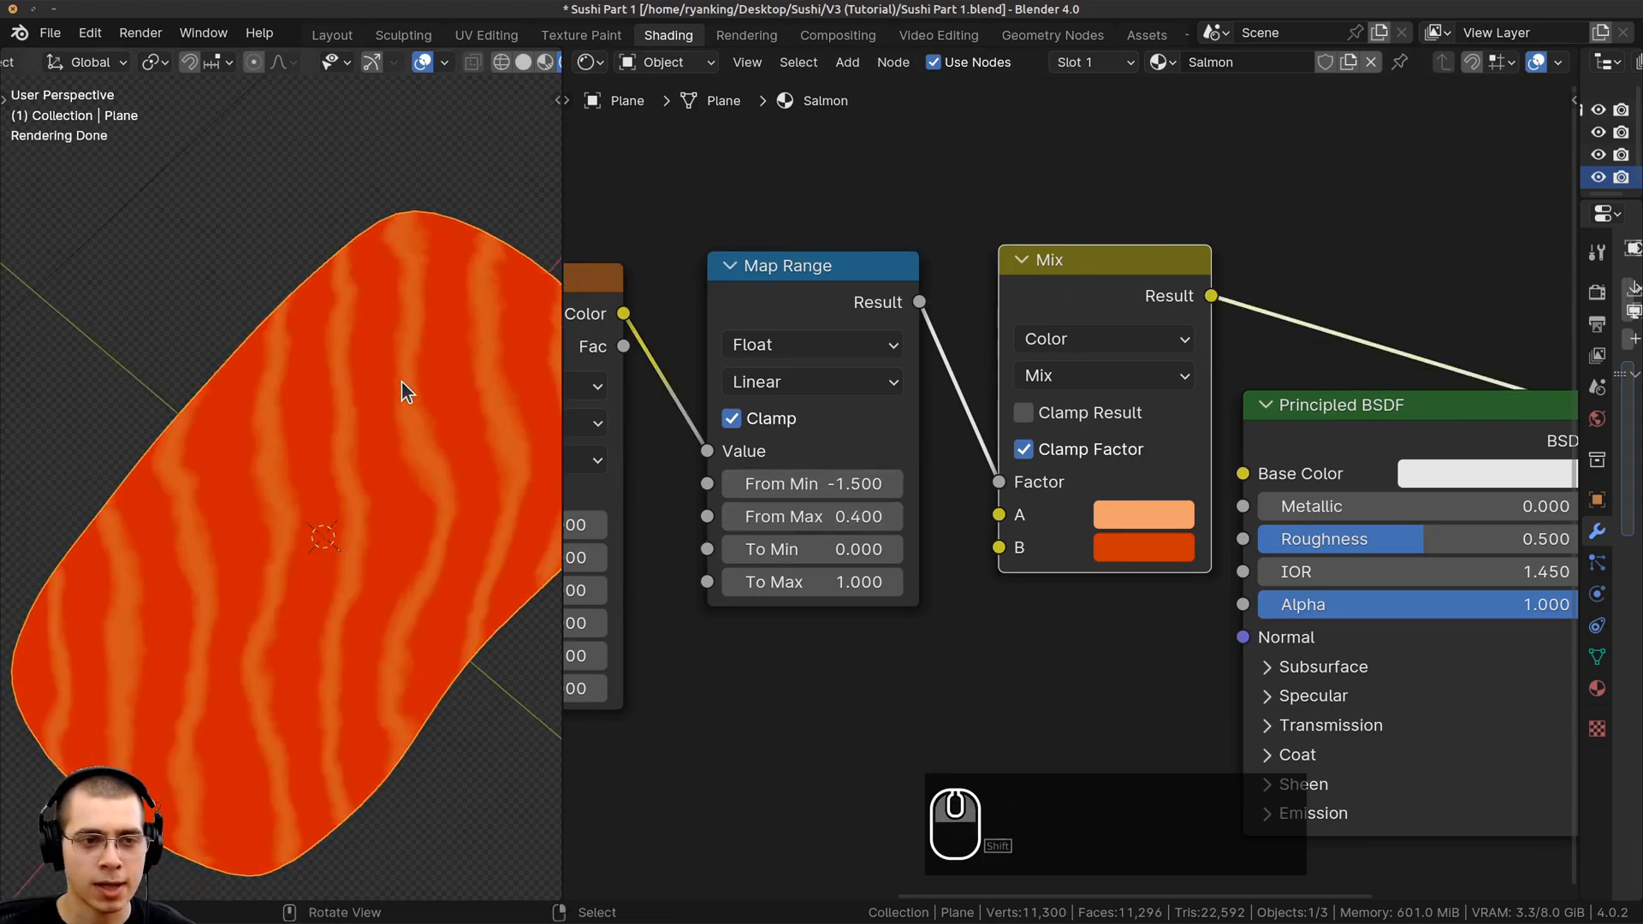
middle_click_drag(423, 580, 429, 414)
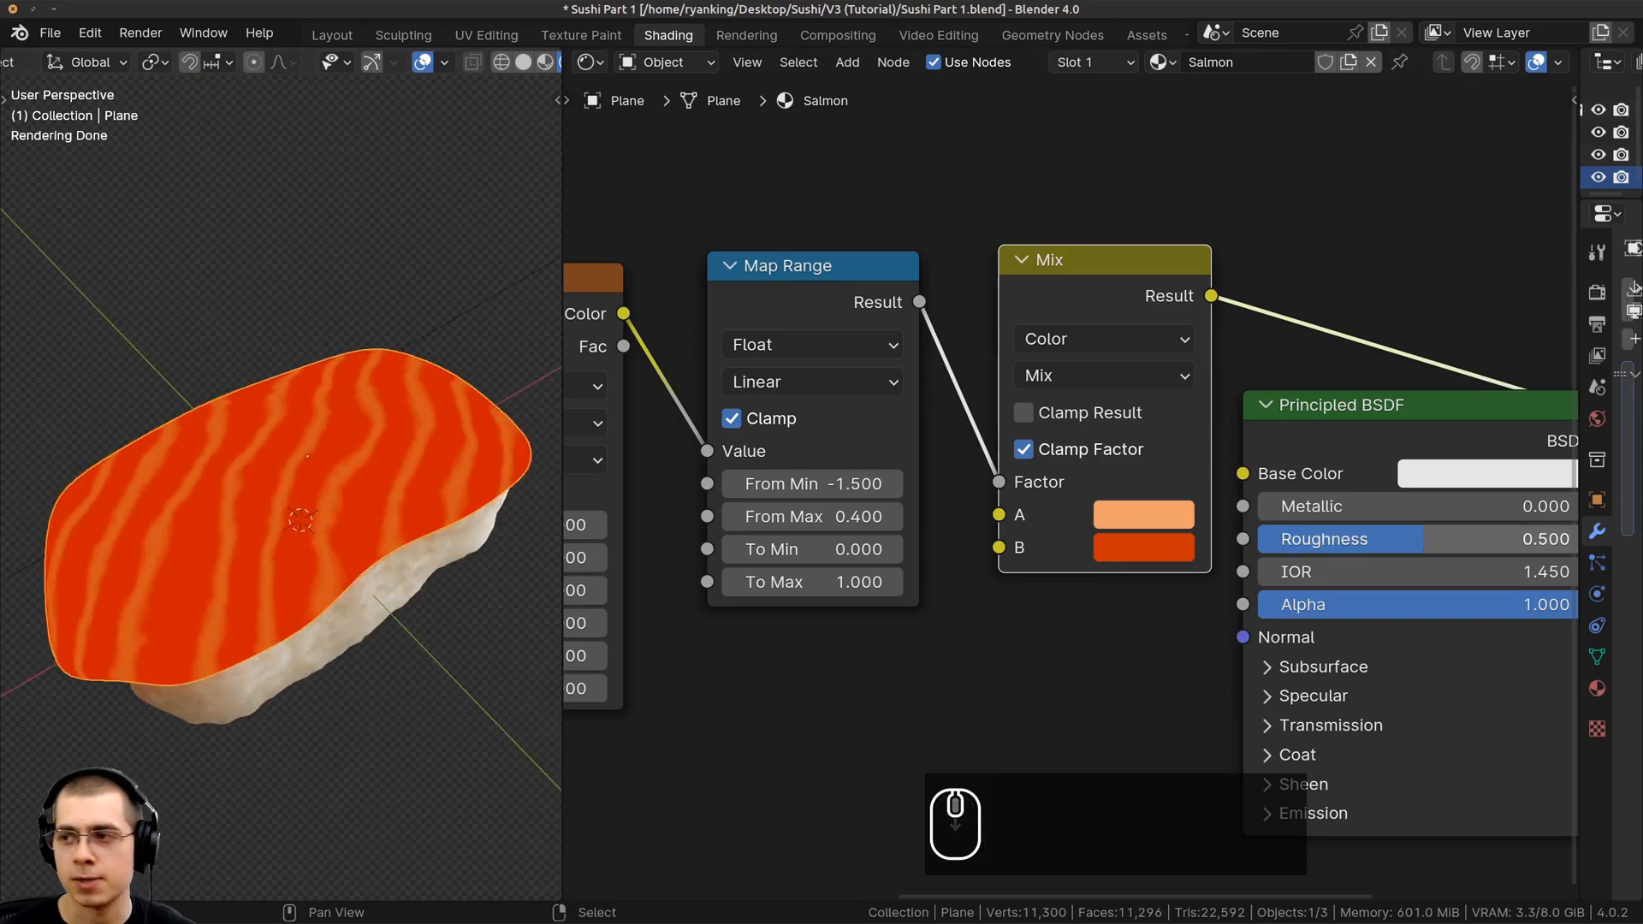
Connect the Mix Result to the Principled BSDF's Base Color and route the BSDF back into the Material Output's Surface
scroll(1072, 311, "down", 2)
middle_click_drag(1072, 311, 987, 332)
left_click_drag(988, 332, 950, 327)
left_click_drag(1070, 313, 1135, 471)
scroll(1030, 443, "down", 2)
middle_click_drag(1048, 424, 1082, 411)
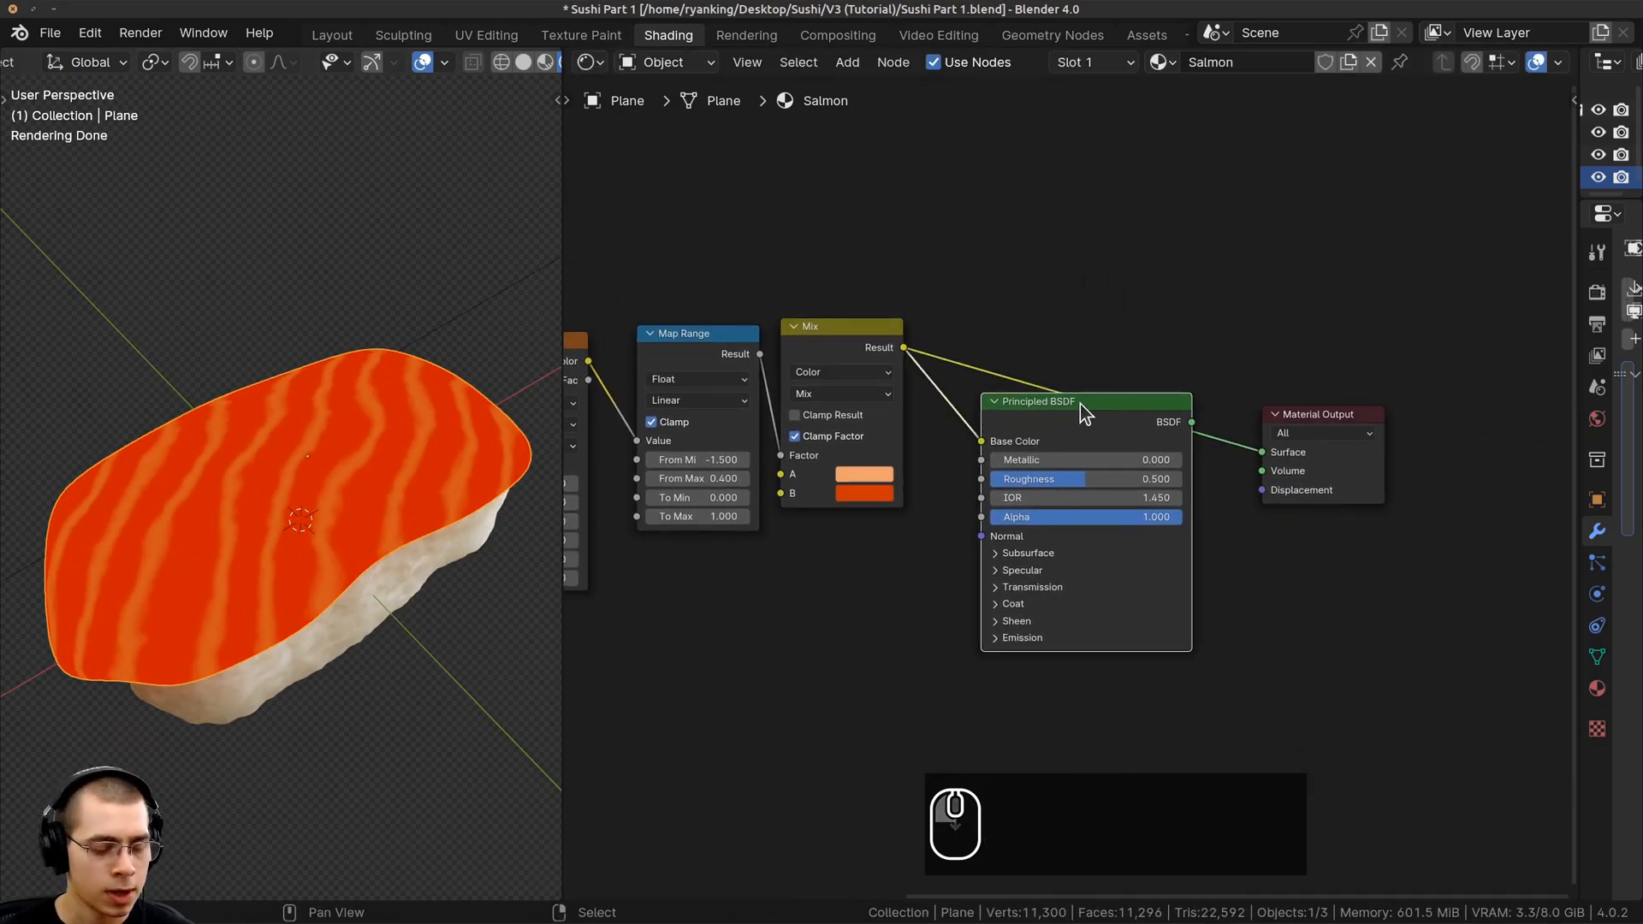
left_click(1080, 413, "ctrl+shift")
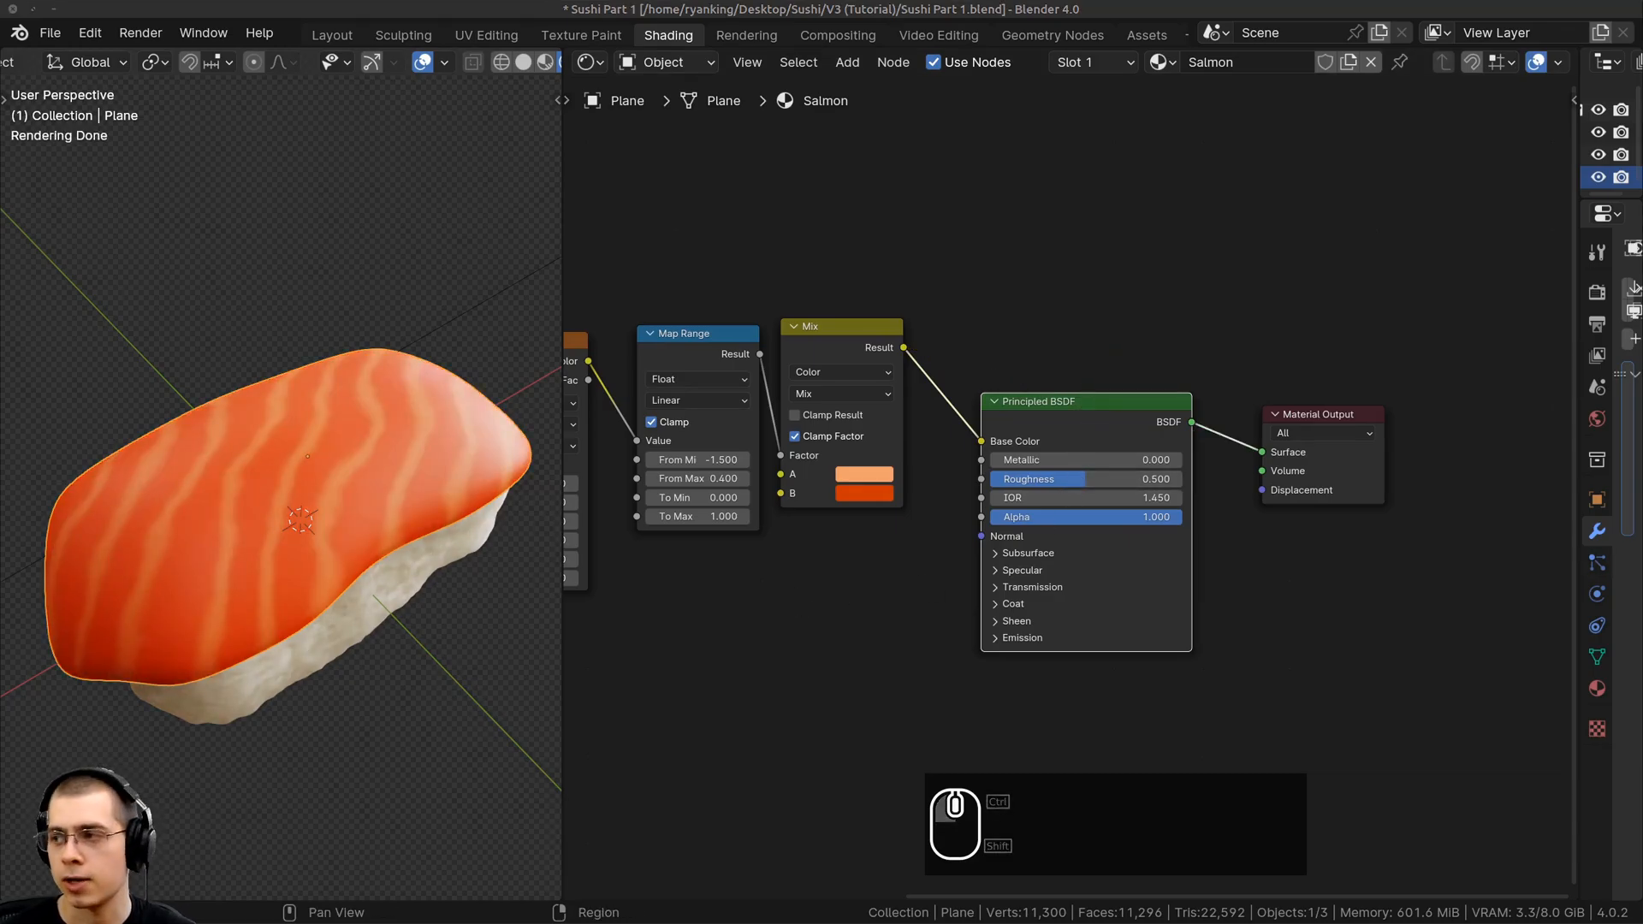
Set the Principled BSDF's Roughness to 0.4
scroll(1027, 439, "up", 1)
double_click(1034, 435)
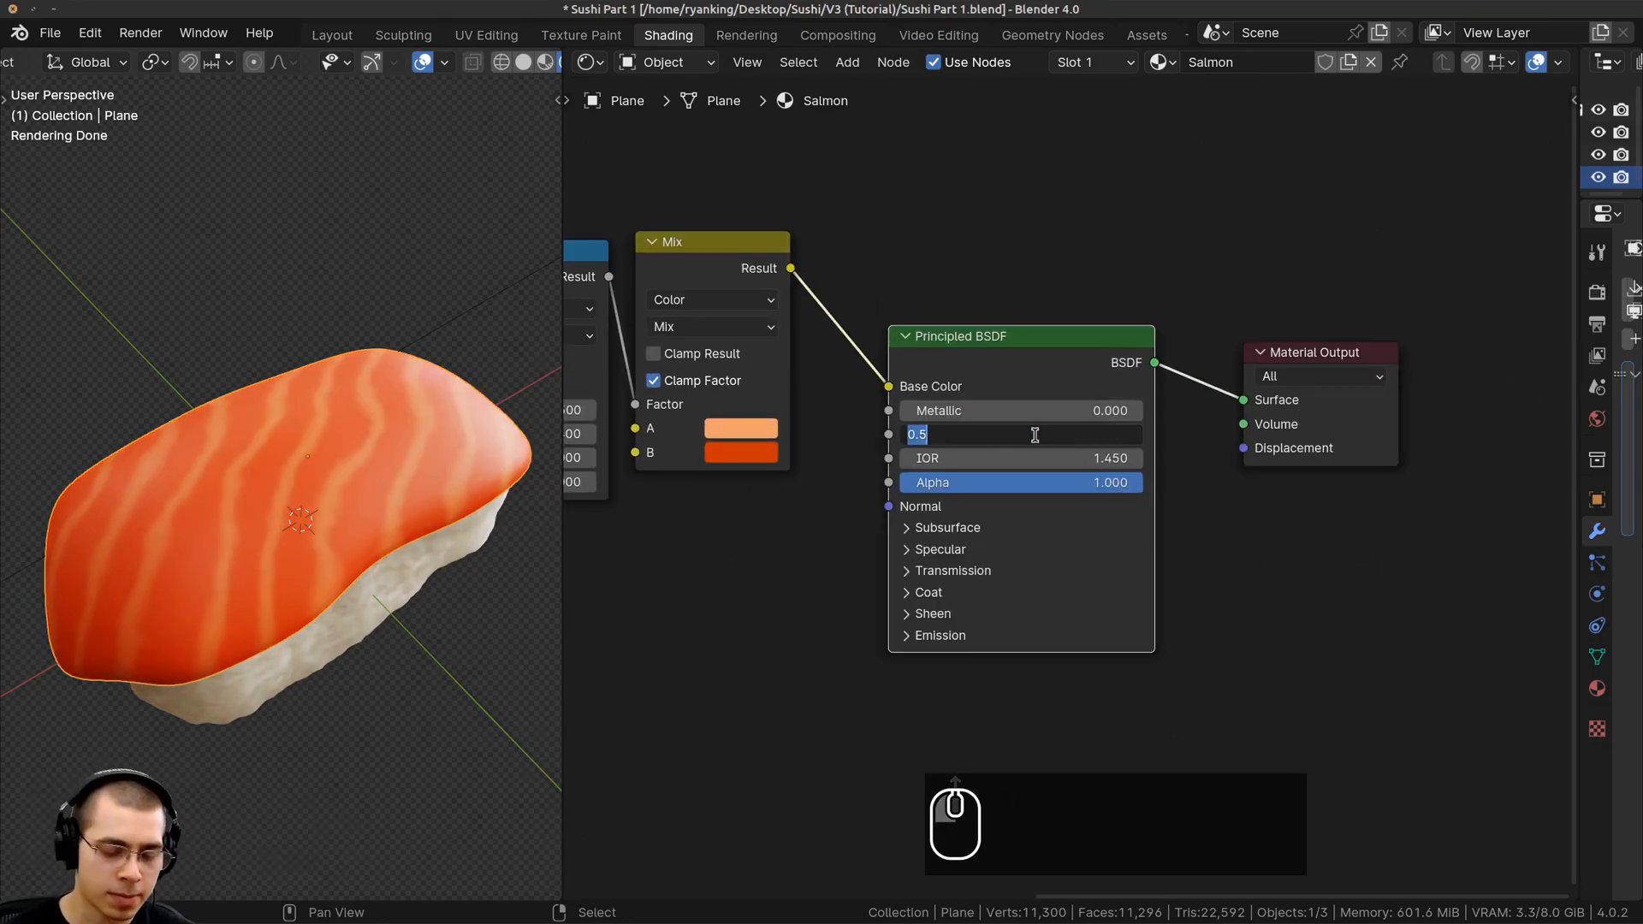
middle_click_drag(424, 537, 806, 610)
scroll(807, 610, "up", 3)
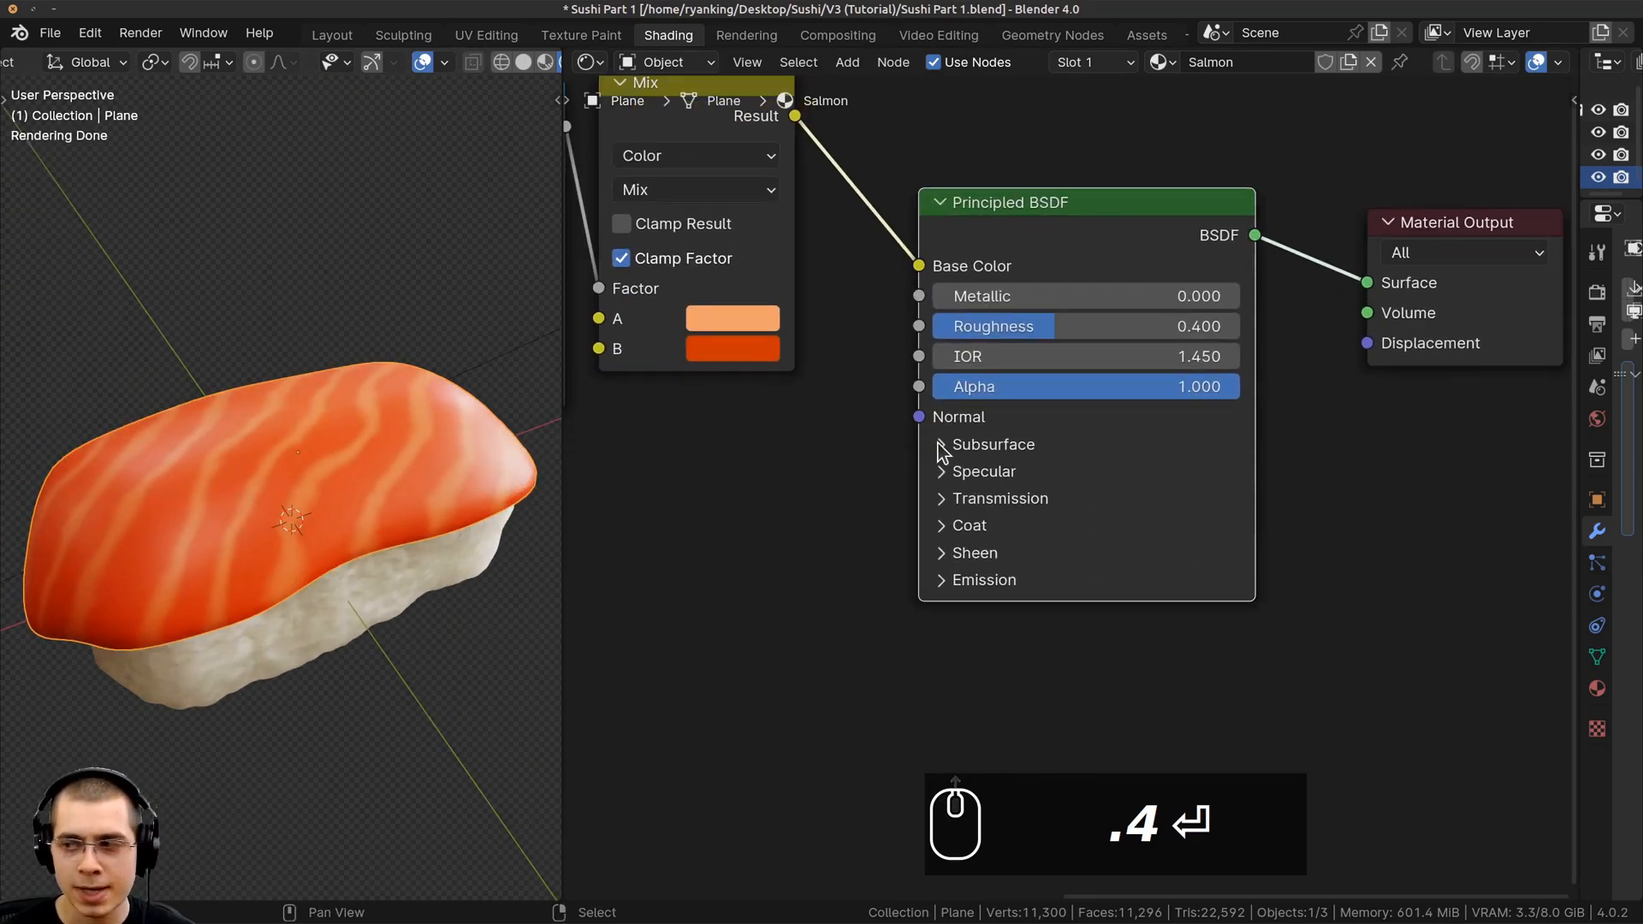
Expand the Principled BSDF's Subsurface settings and set the subsurface Weight to 0.8
left_click(941, 446)
middle_click_drag(1035, 512, 1019, 484)
left_click(1024, 479)
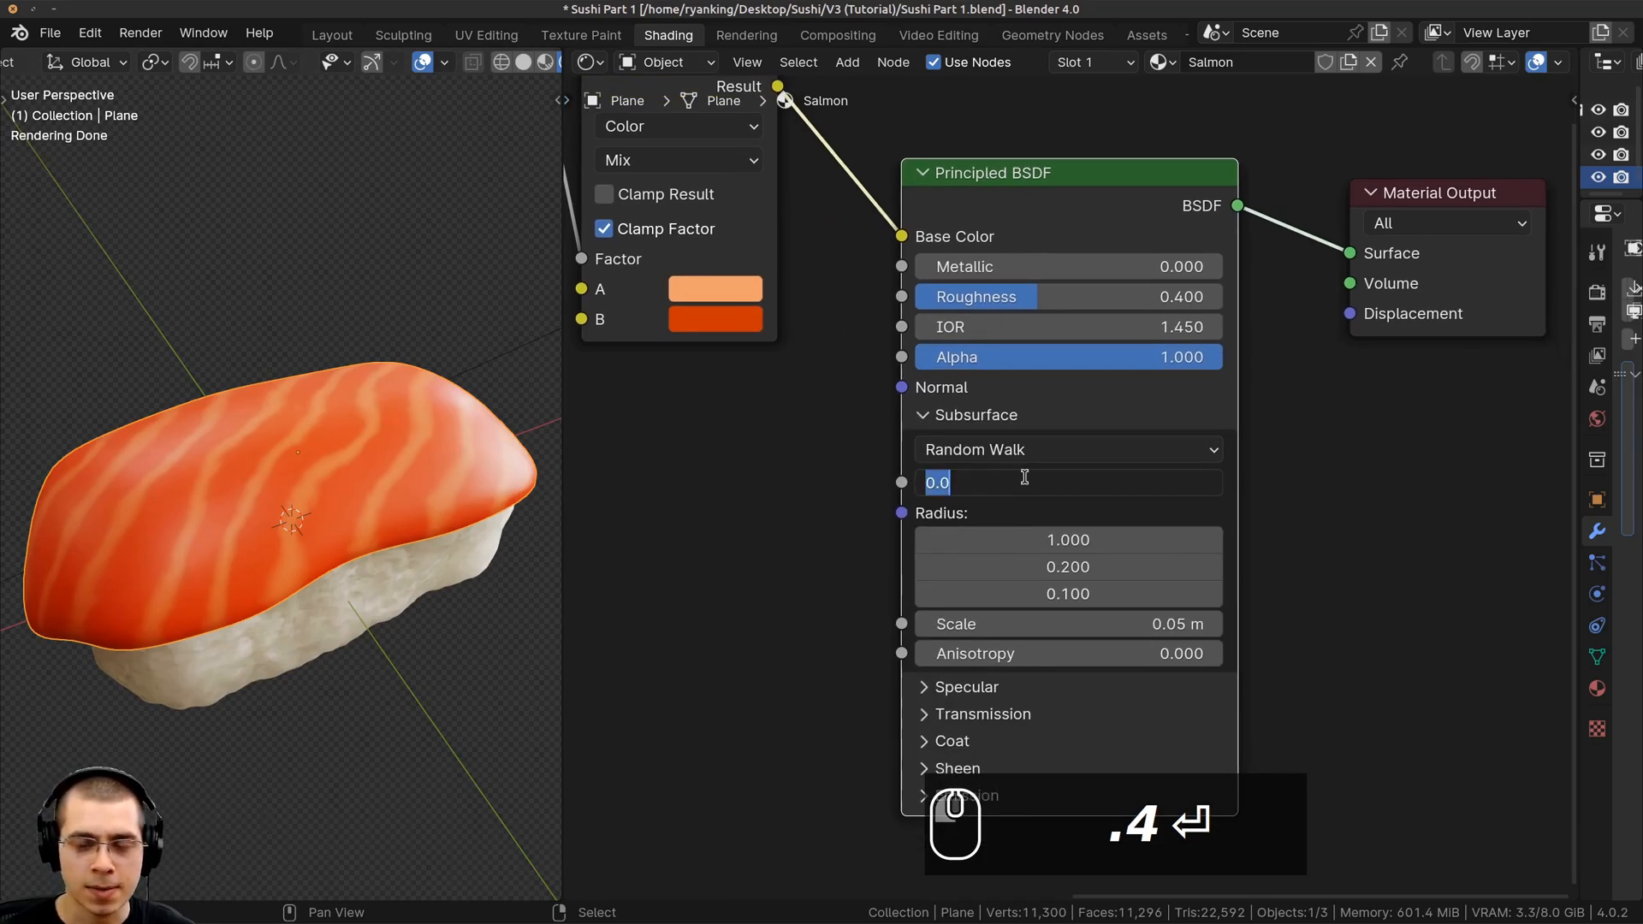
type(".8")
key("Return")
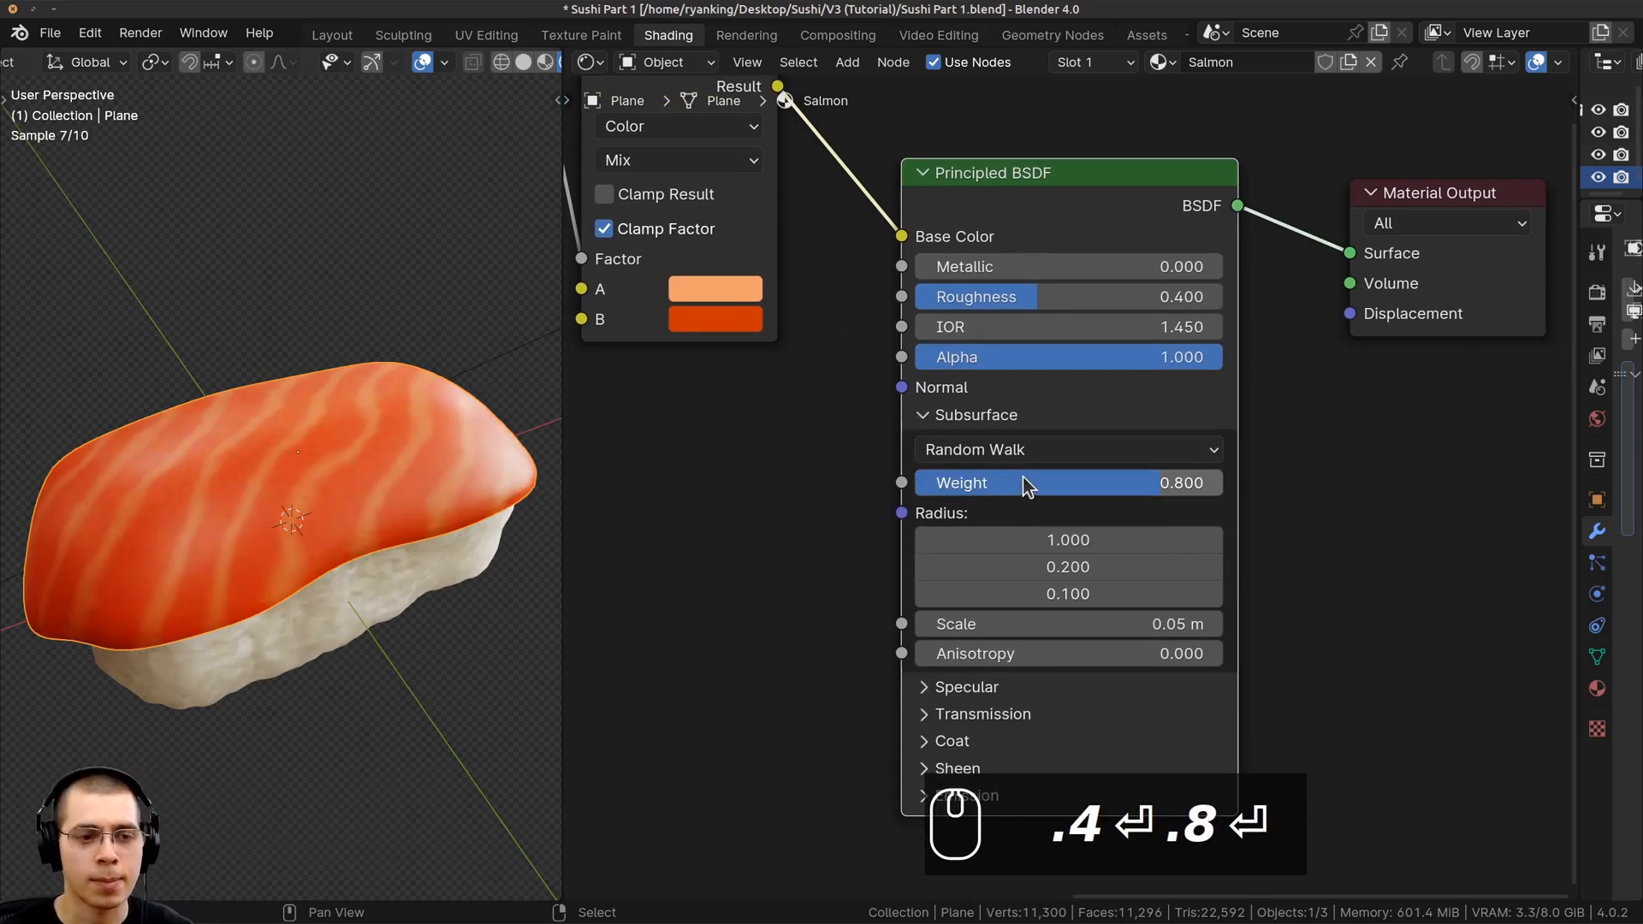
Add a Noise Texture node below the Wave Texture node in the Salmon material
middle_click_drag(171, 530, 374, 437)
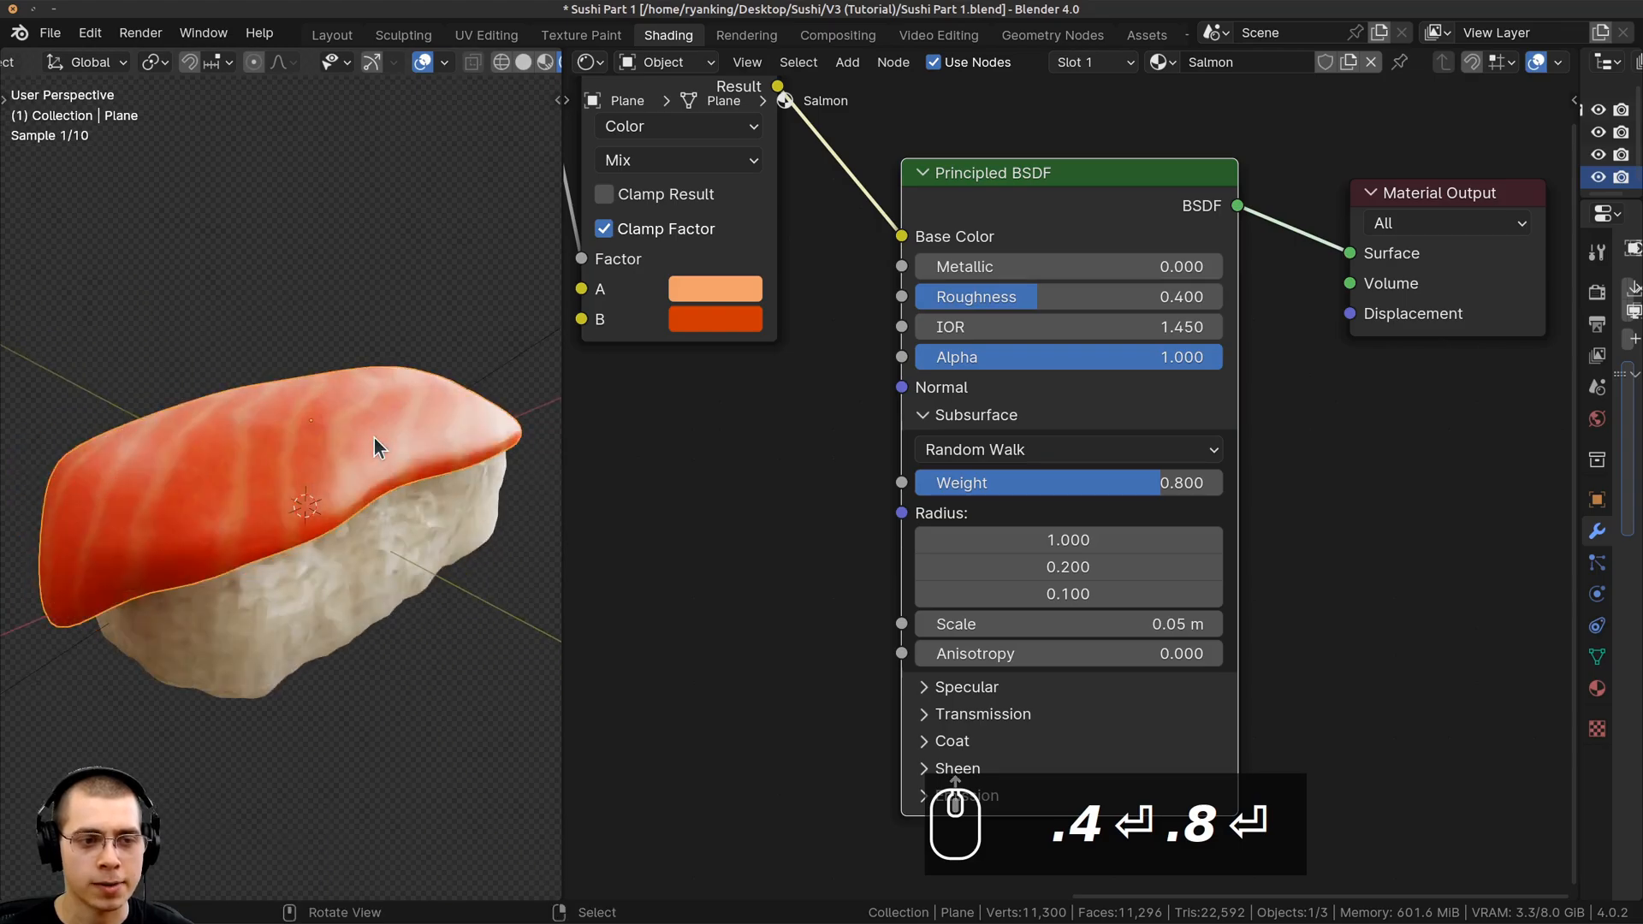
scroll(1152, 574, "up", 1)
middle_click_drag(1152, 574, 1157, 499)
middle_click_drag(257, 308, 325, 480)
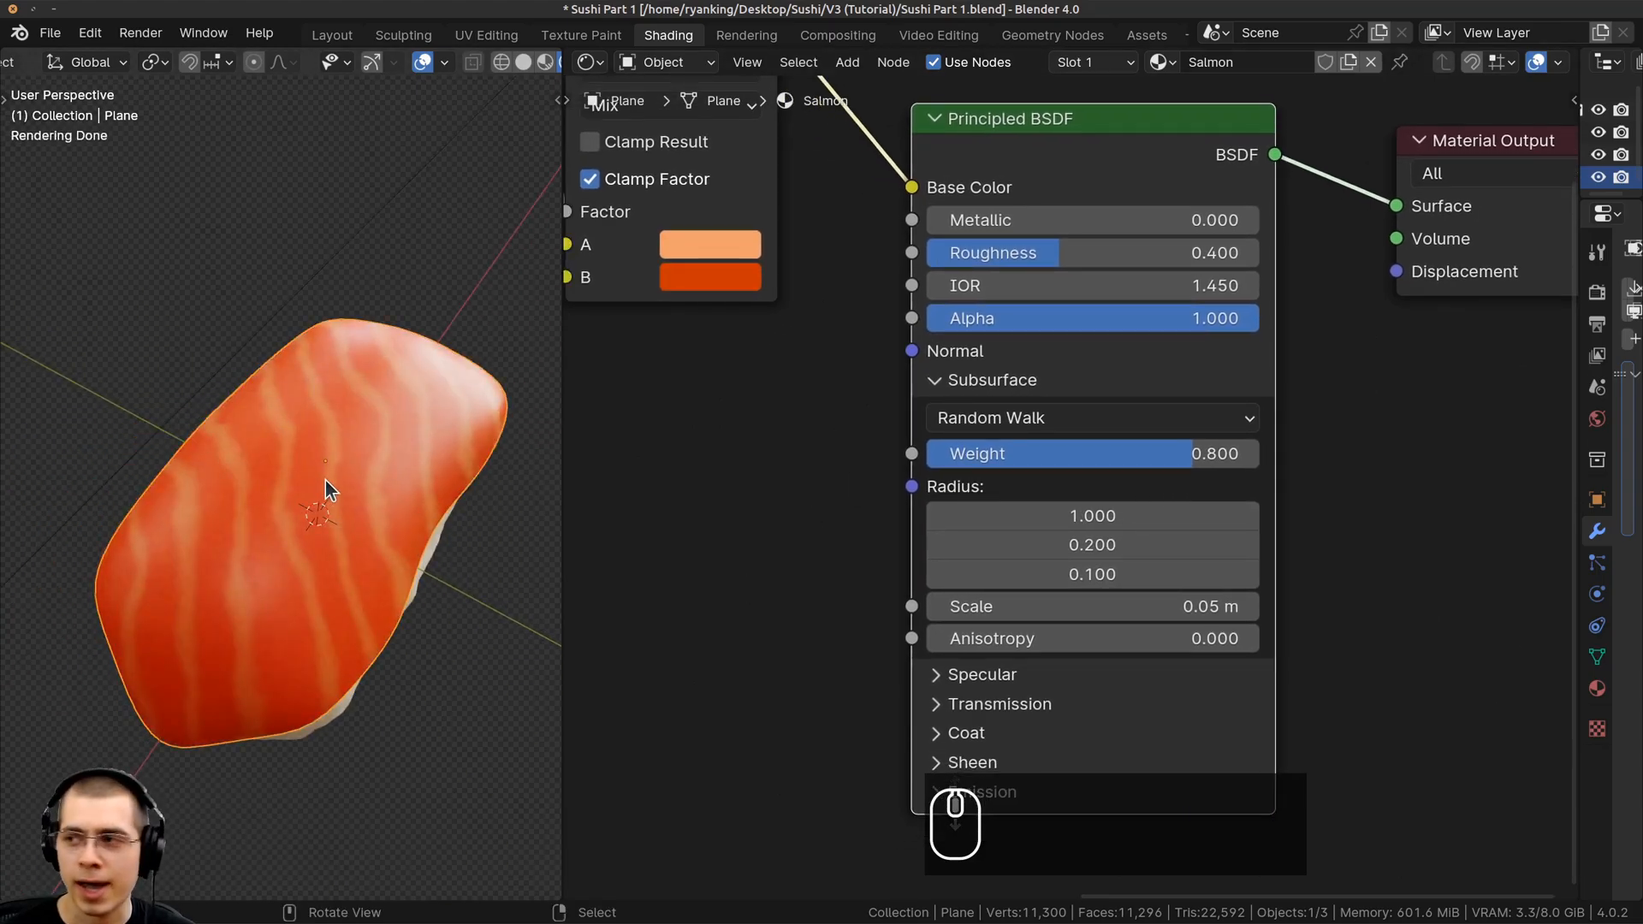
scroll(1086, 466, "down", 2)
middle_click_drag(685, 474, 950, 428)
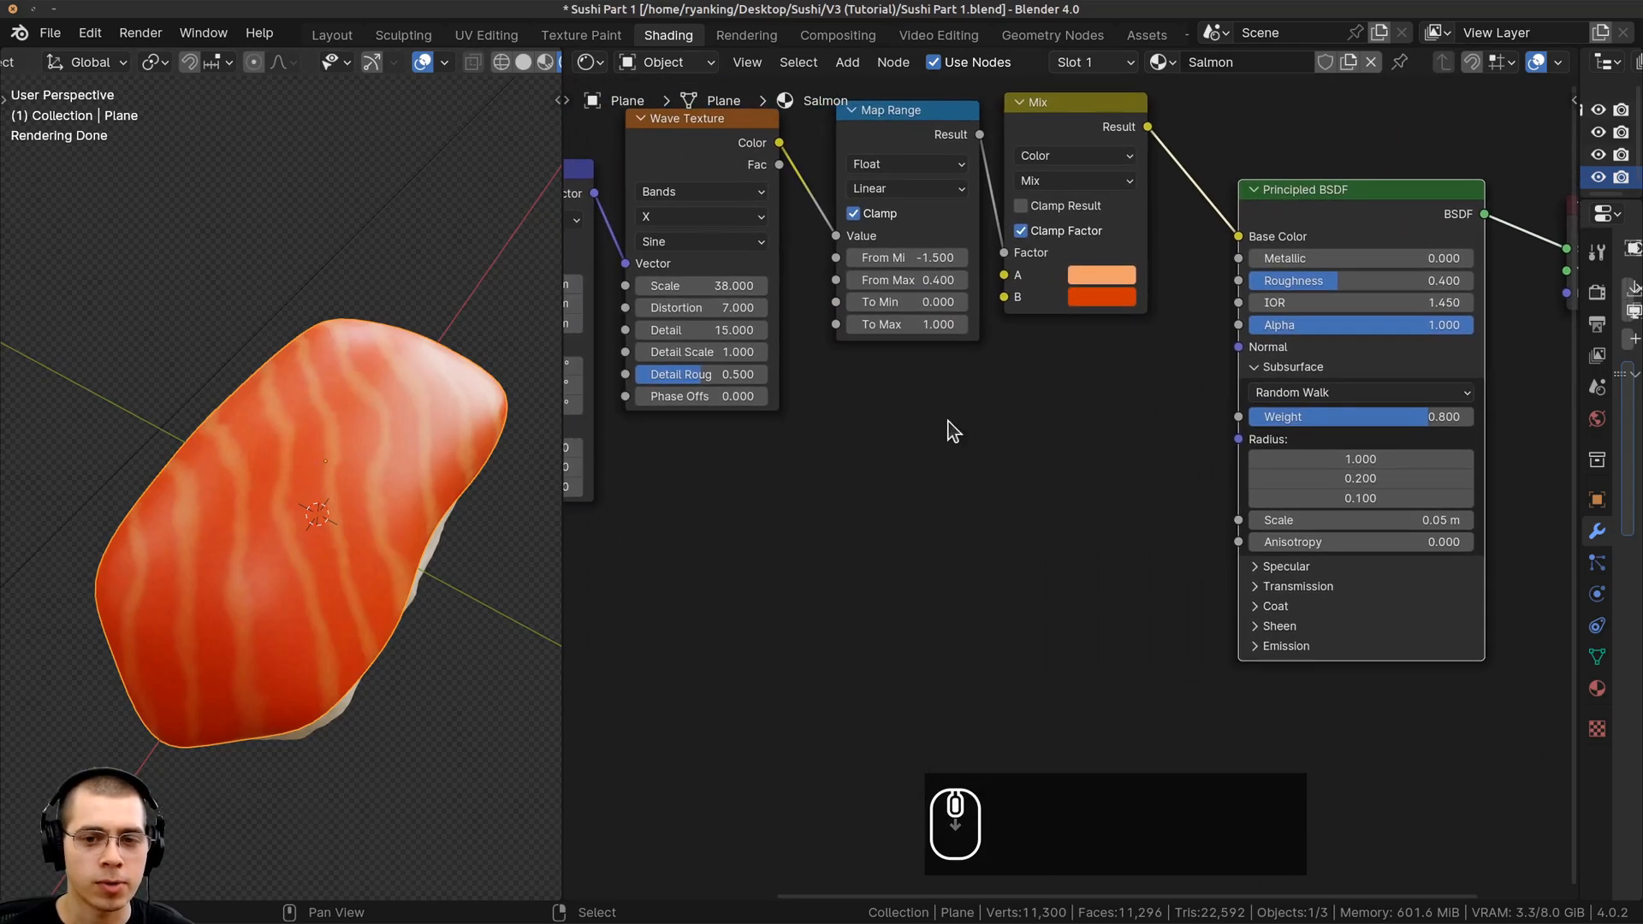
key("shift+a")
type("nois")
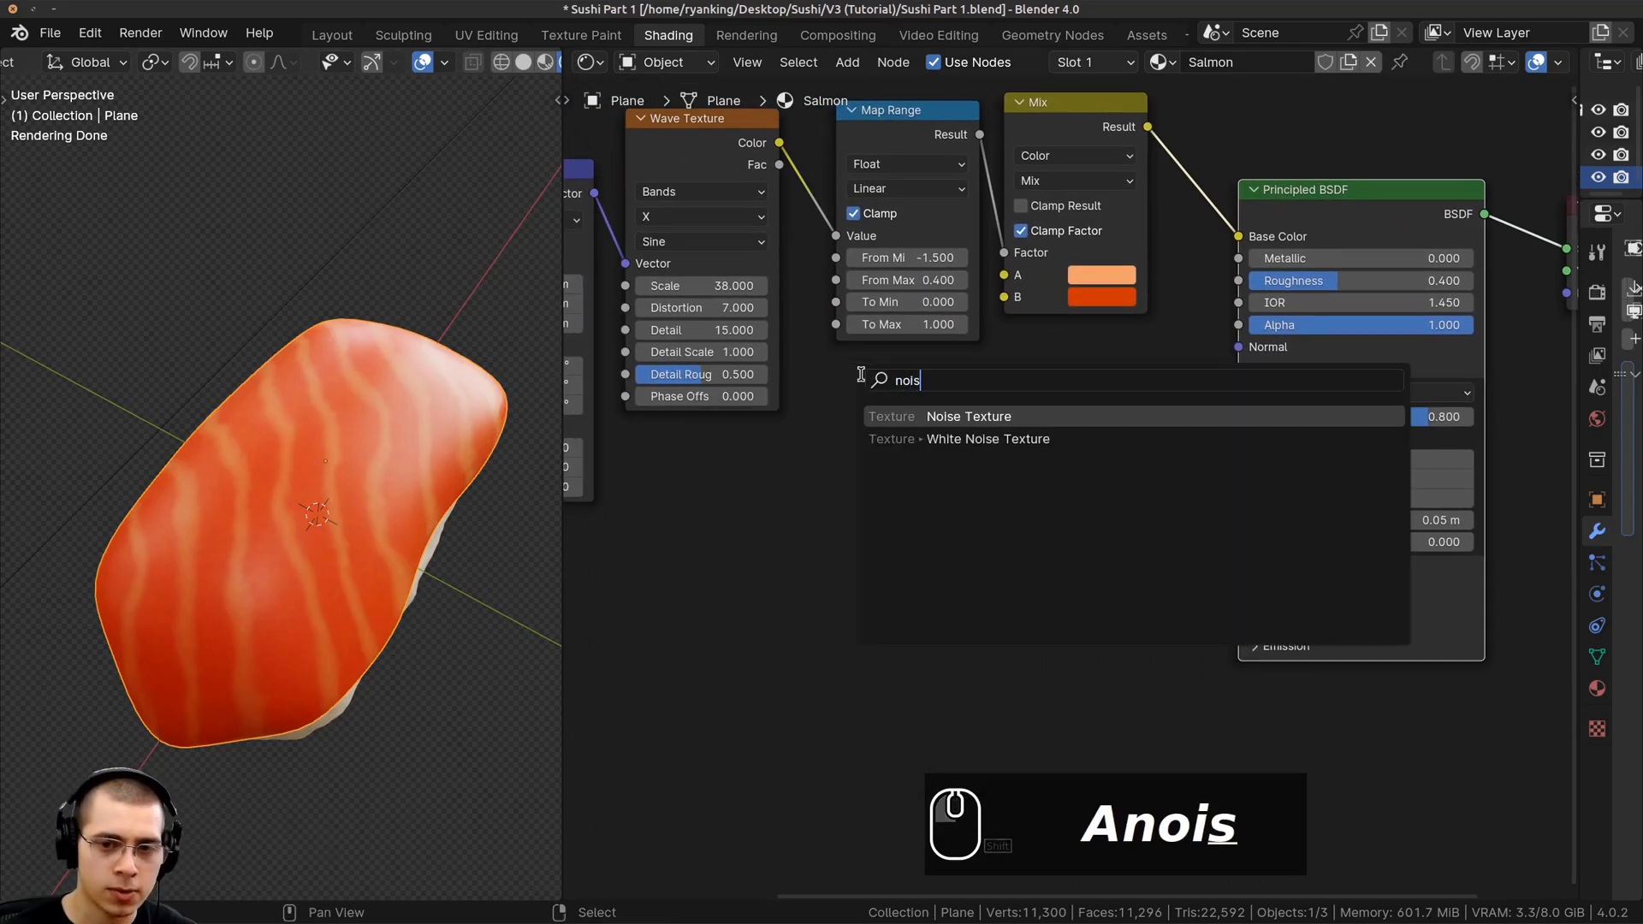
key("Return")
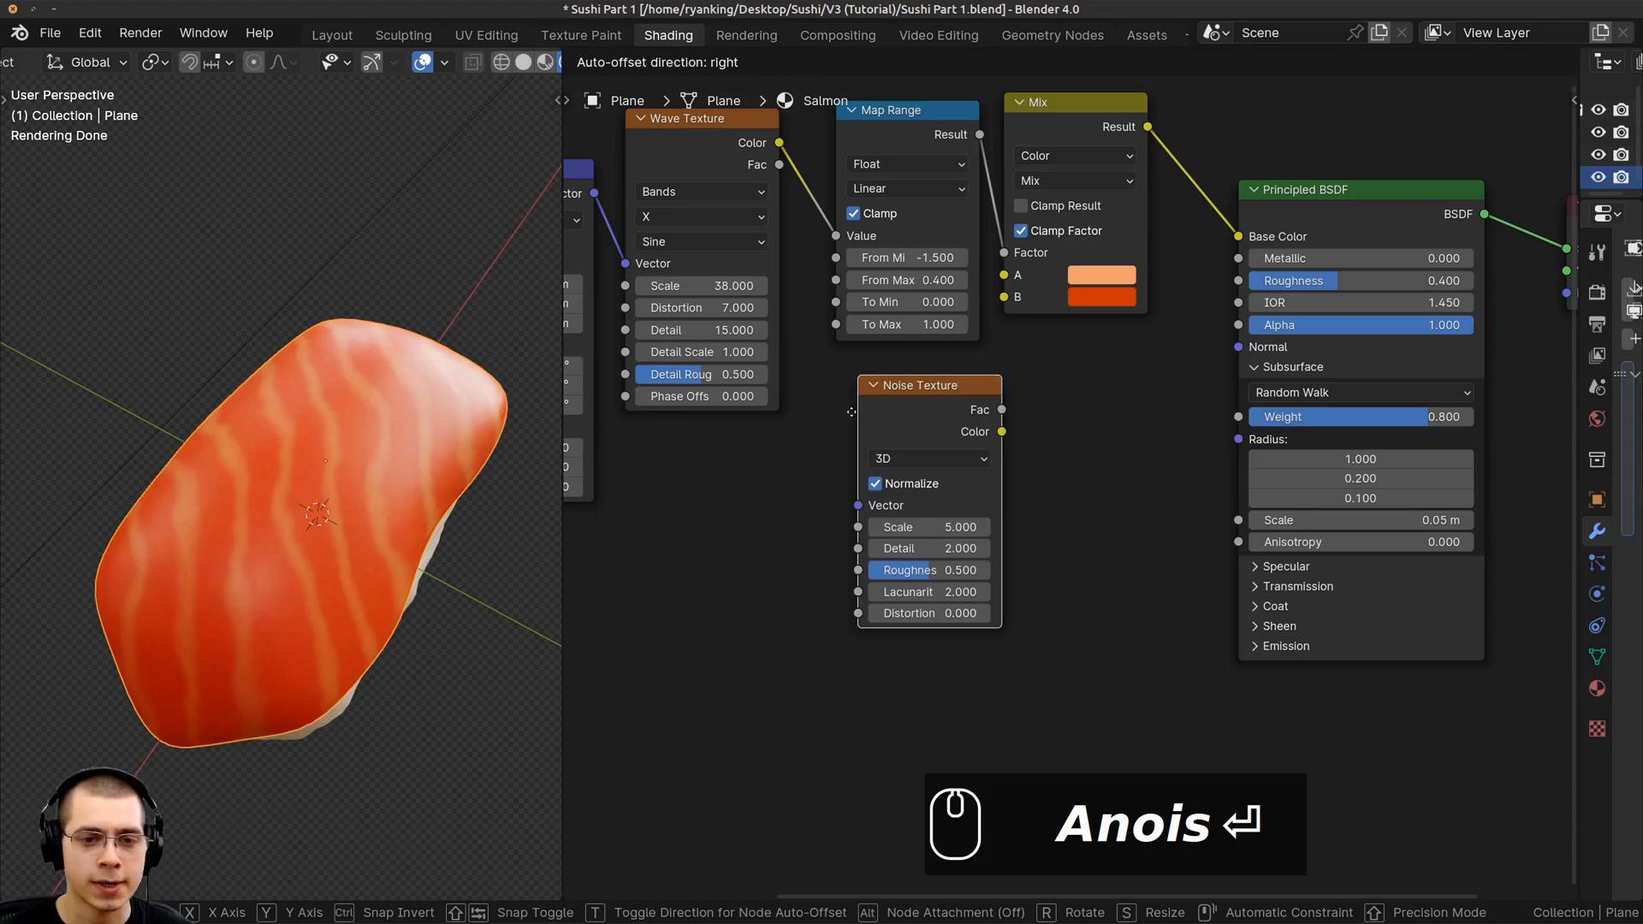
left_click(643, 449)
Move the Texture Coordinate and Mapping nodes lower and connect the Mapping Vector output to the Noise Texture's Vector input
middle_click_drag(640, 442, 967, 455)
left_click_drag(841, 181, 826, 186)
left_click_drag(662, 148, 847, 273)
left_click_drag(789, 222, 752, 276)
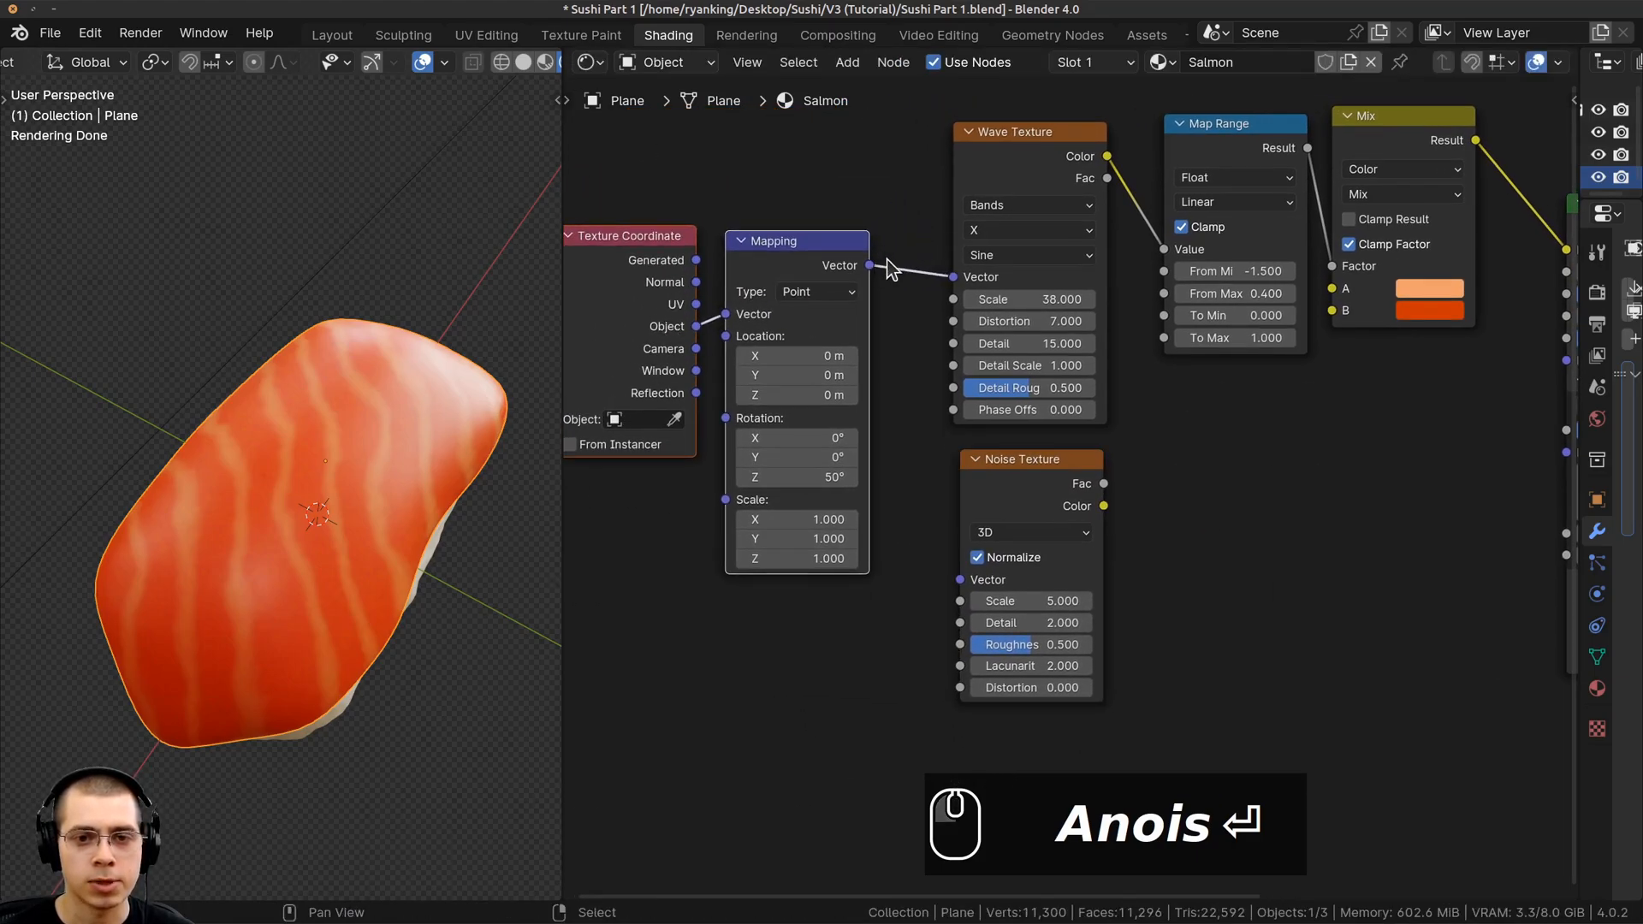
left_click_drag(871, 266, 960, 579)
Preview the Noise Texture on the fish slice and set its Scale to 16 and Detail to 15
left_click(1024, 463, "ctrl+shift")
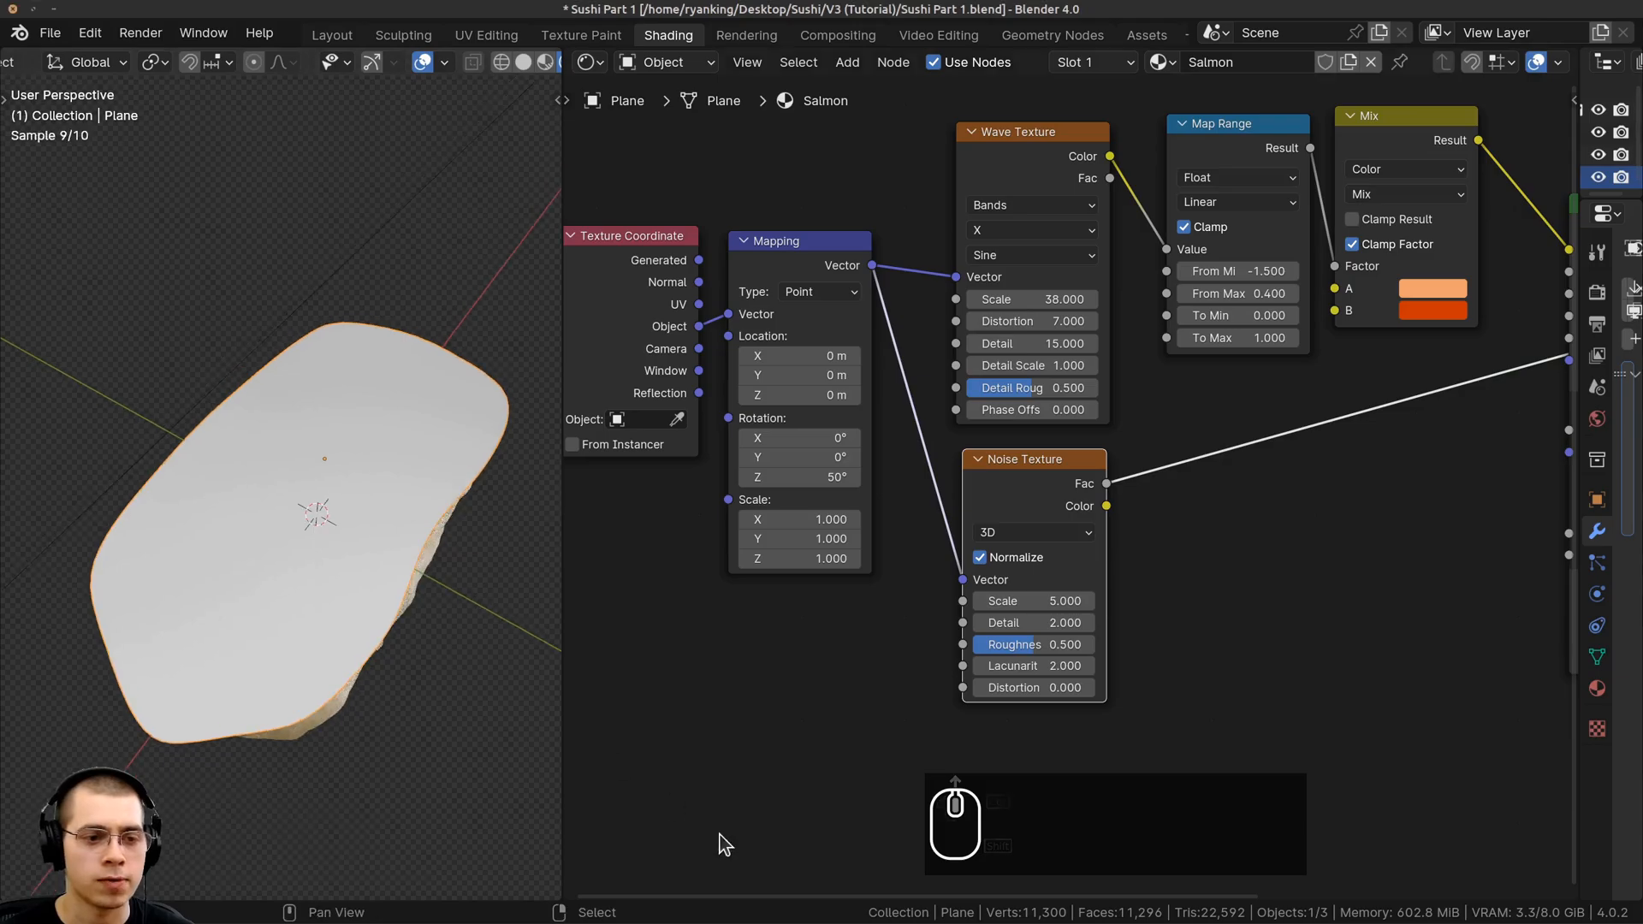
scroll(992, 571, "up", 2)
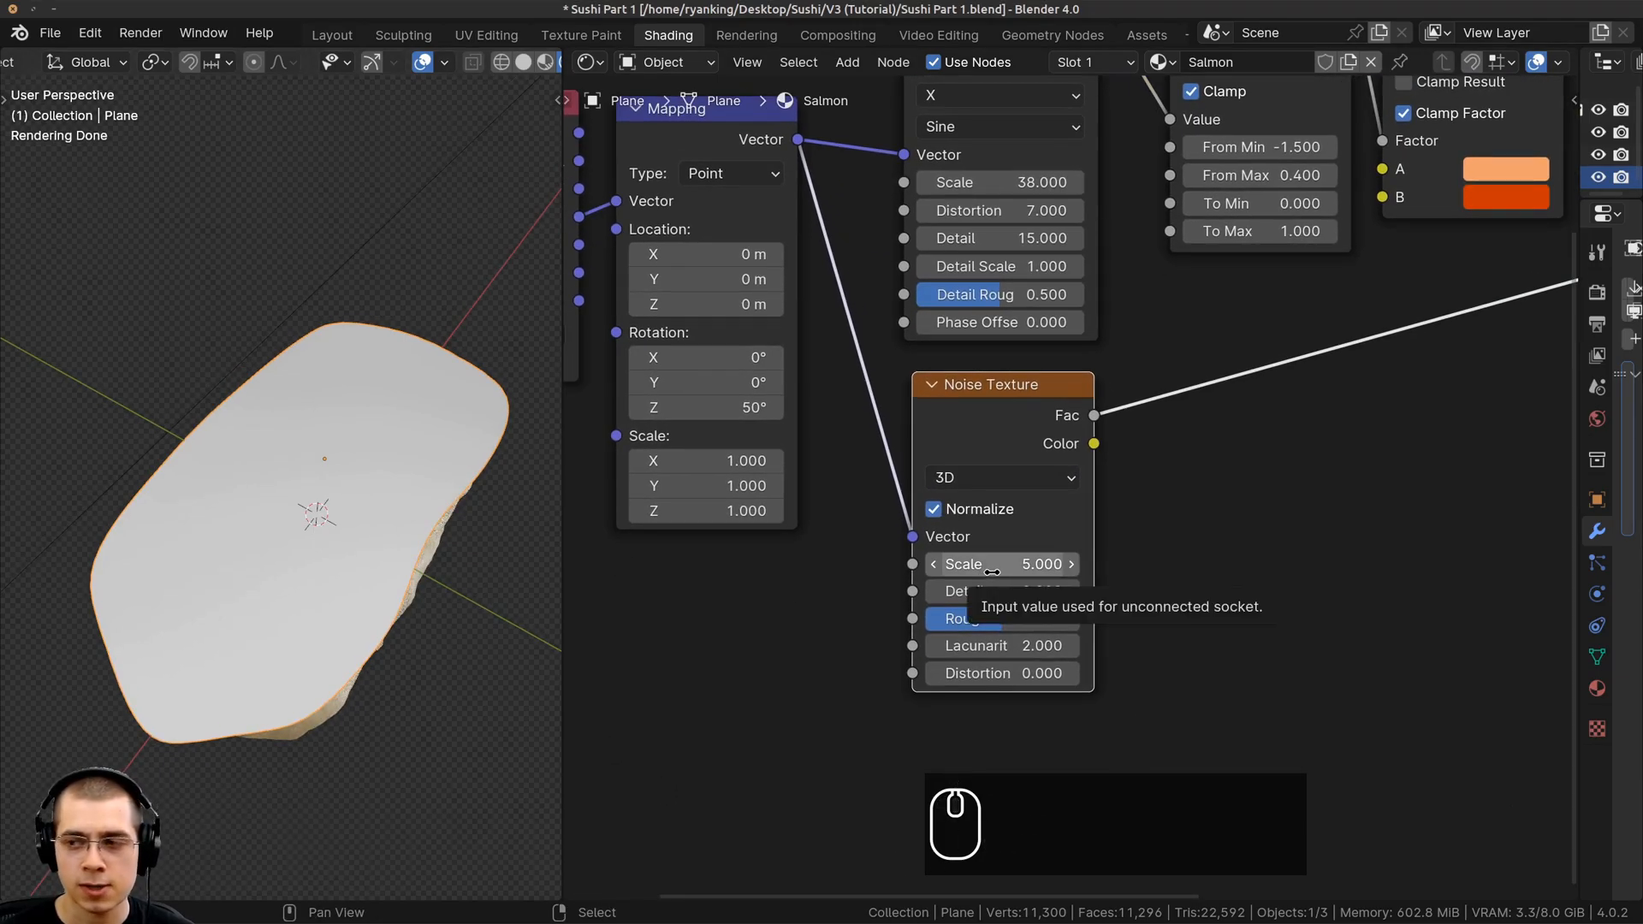
left_click(991, 568)
type("16")
key("Return")
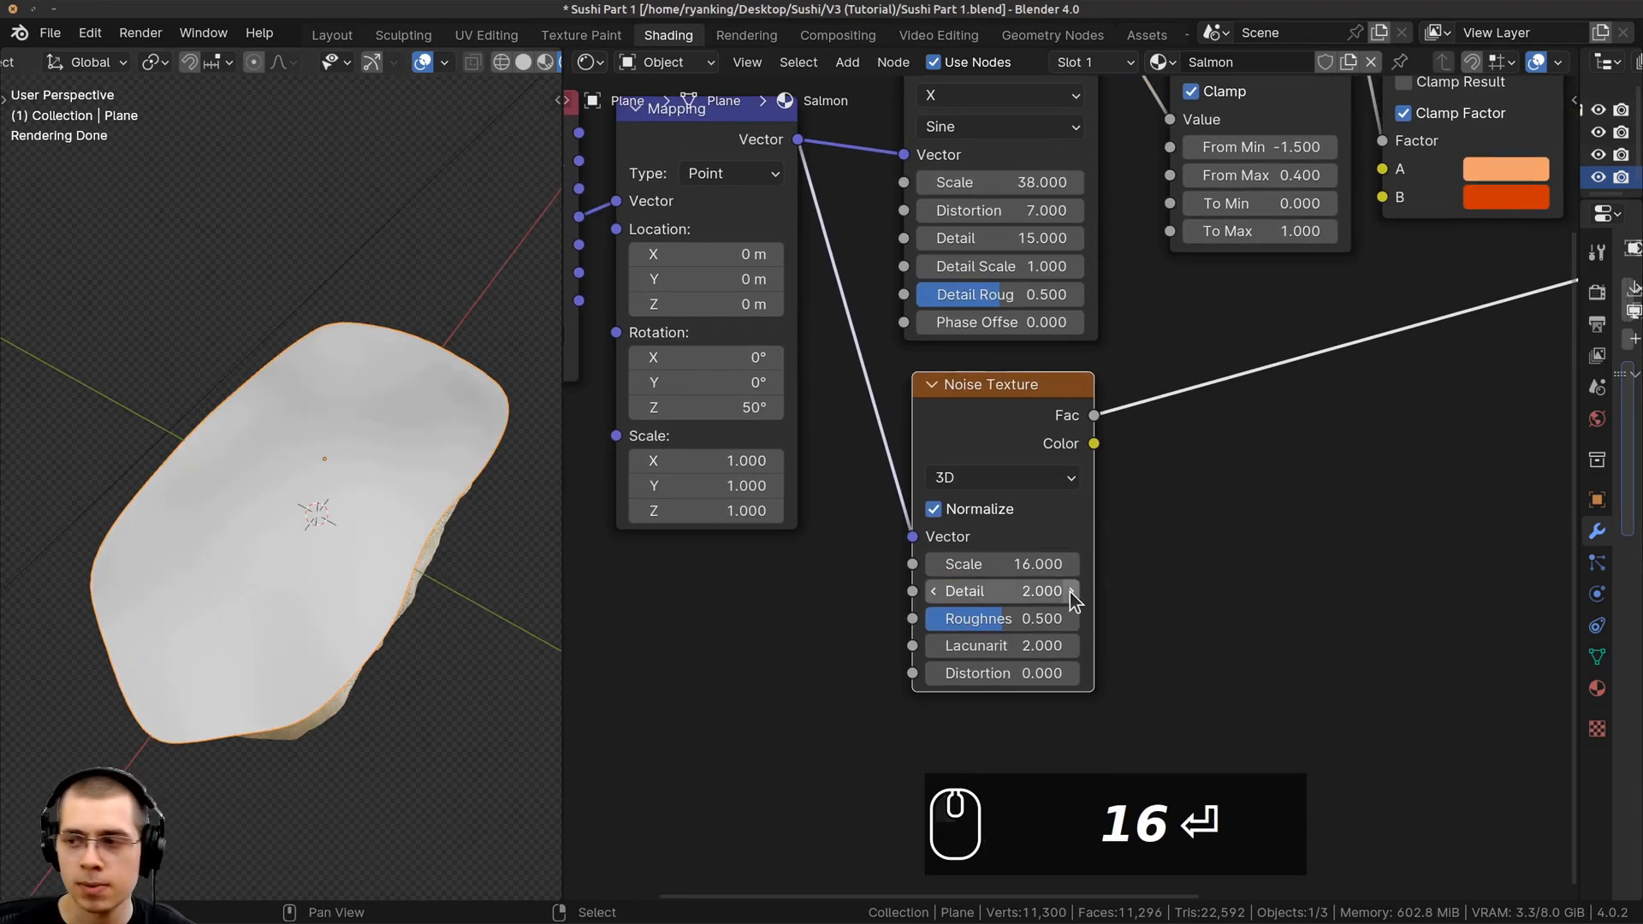
left_click_drag(996, 591, 1138, 592)
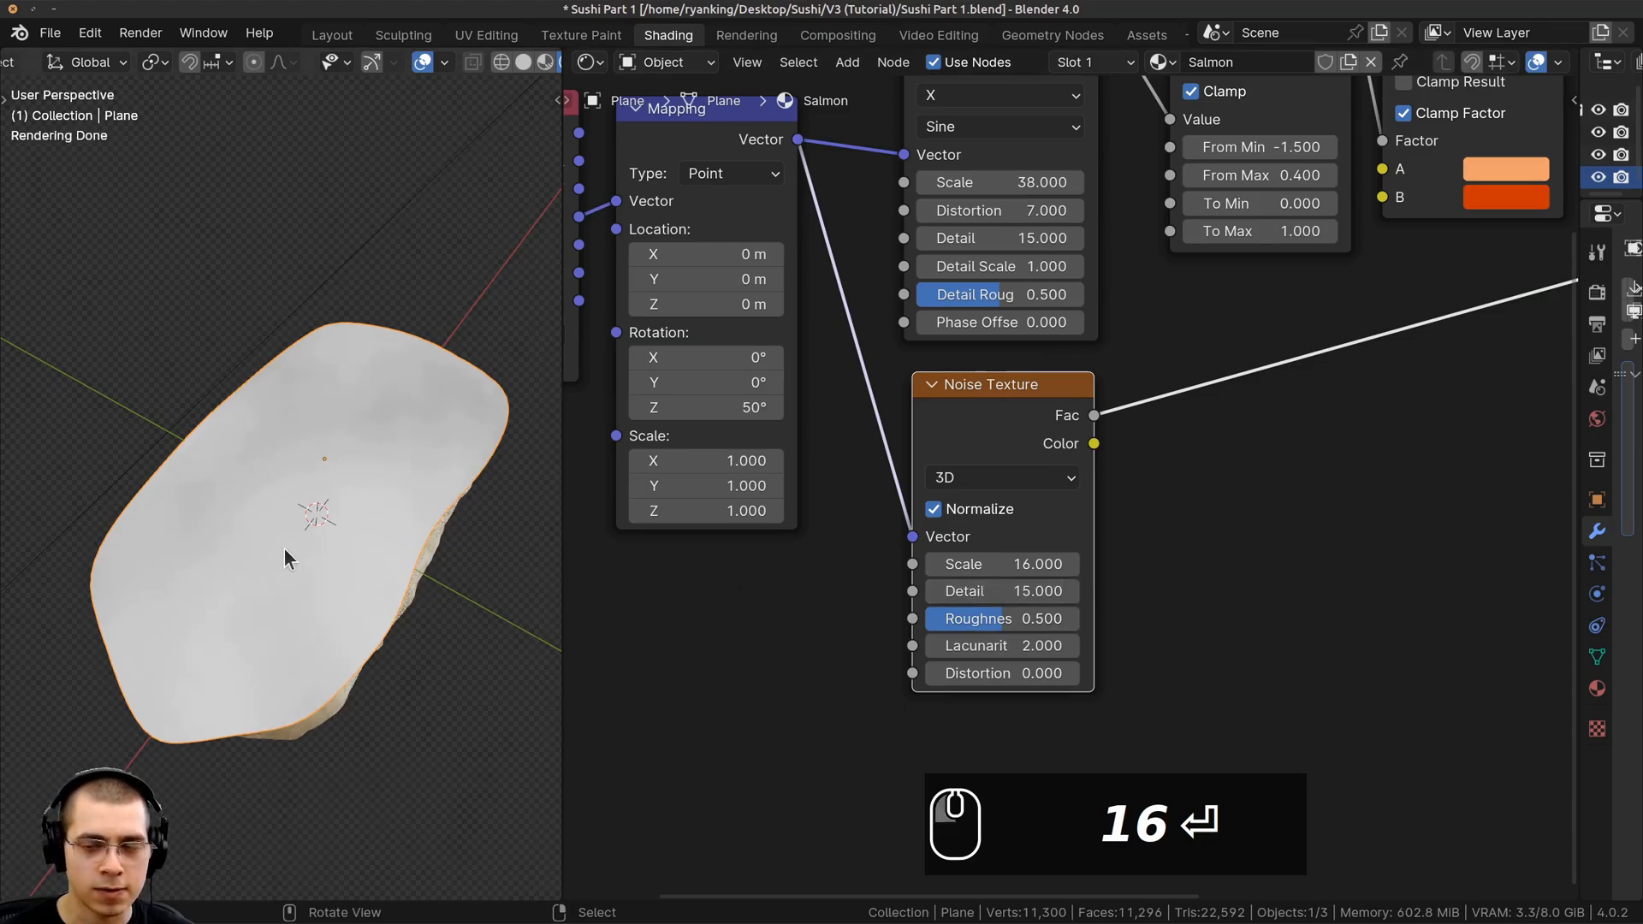
Set the Noise Texture's Roughness to 0.6
middle_click_drag(839, 654, 821, 610)
left_click(951, 576)
type("0.5")
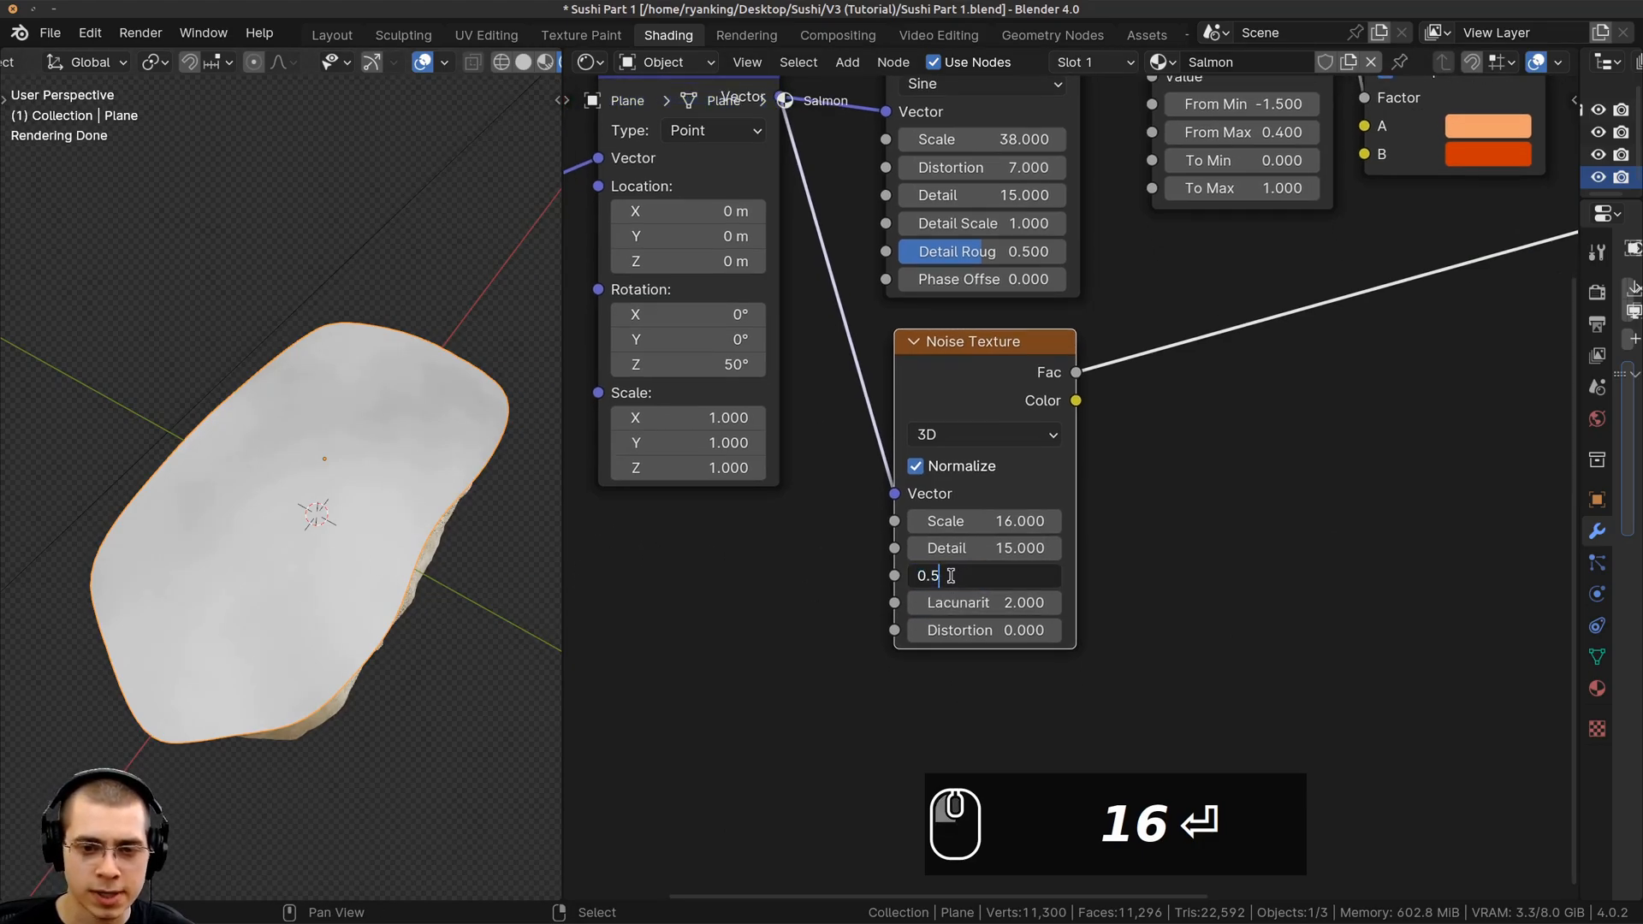
key("BackSpace")
type("6")
key("Return")
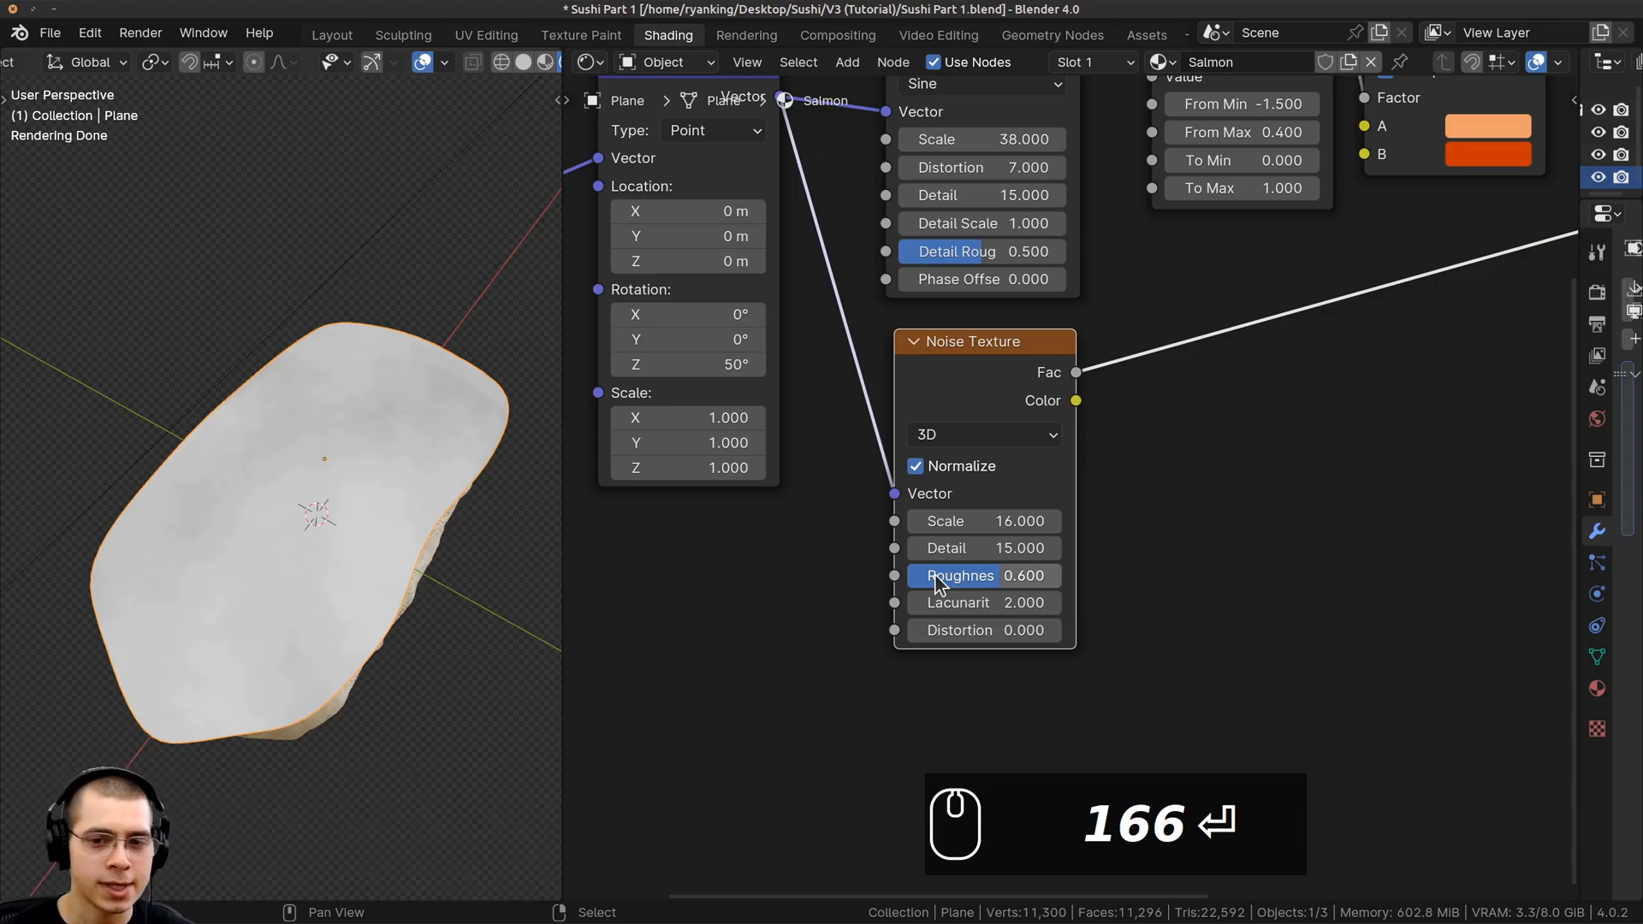
Add a Bump node between the Noise Texture and the Principled BSDF, with the noise Fac output feeding its Height
scroll(952, 575, "down", 4)
middle_click_drag(1146, 479, 987, 505)
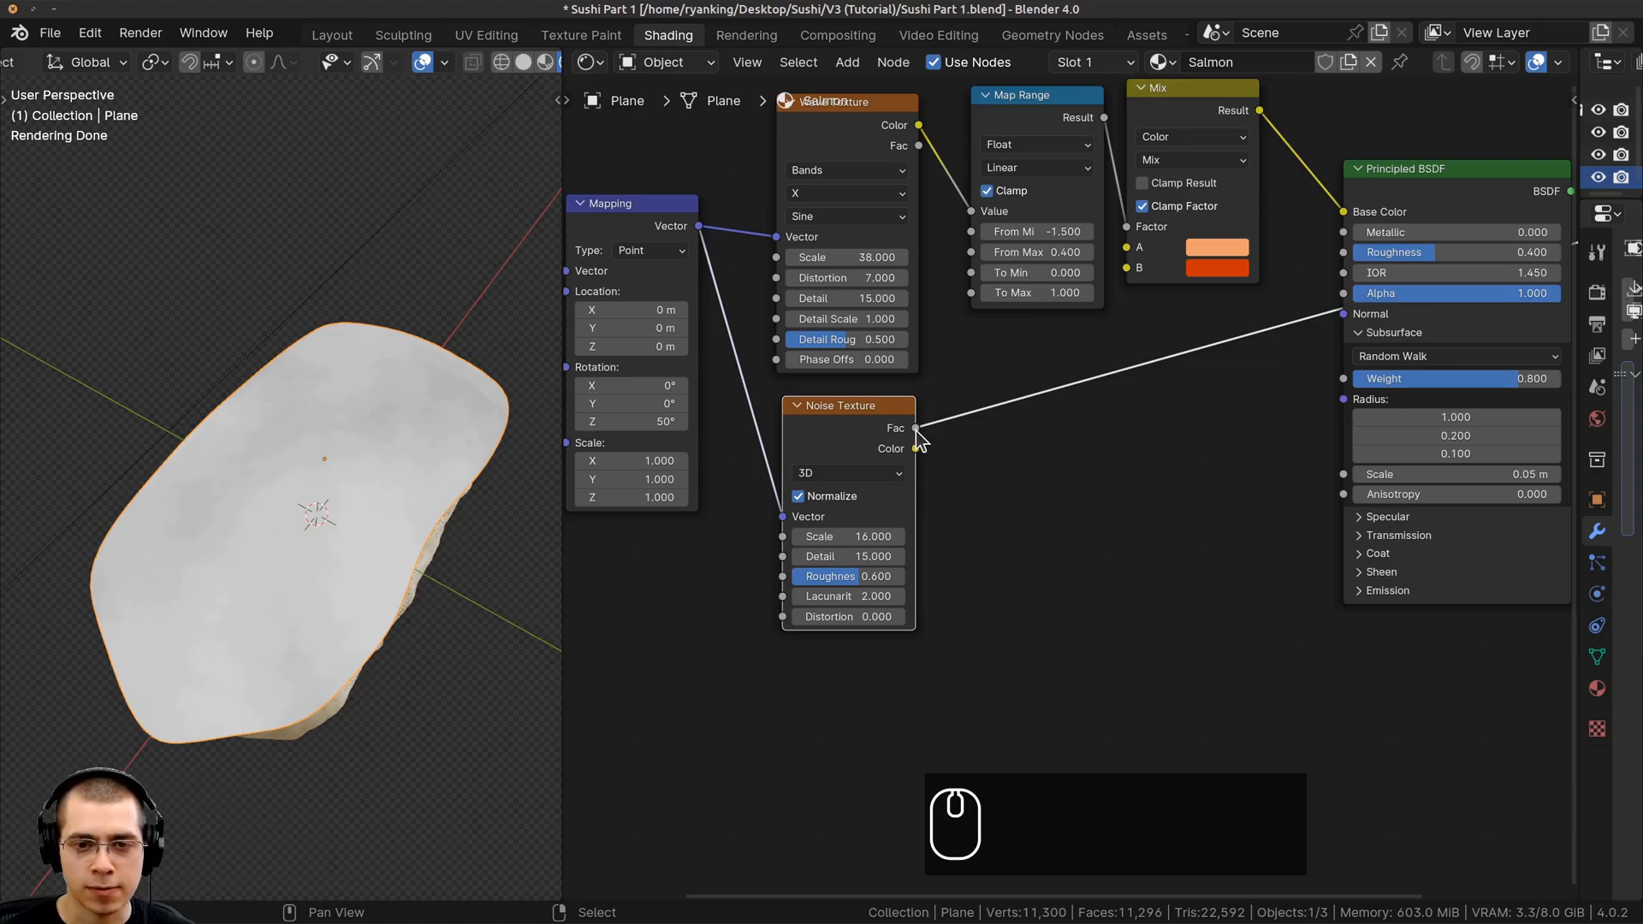
left_click_drag(916, 428, 1194, 411)
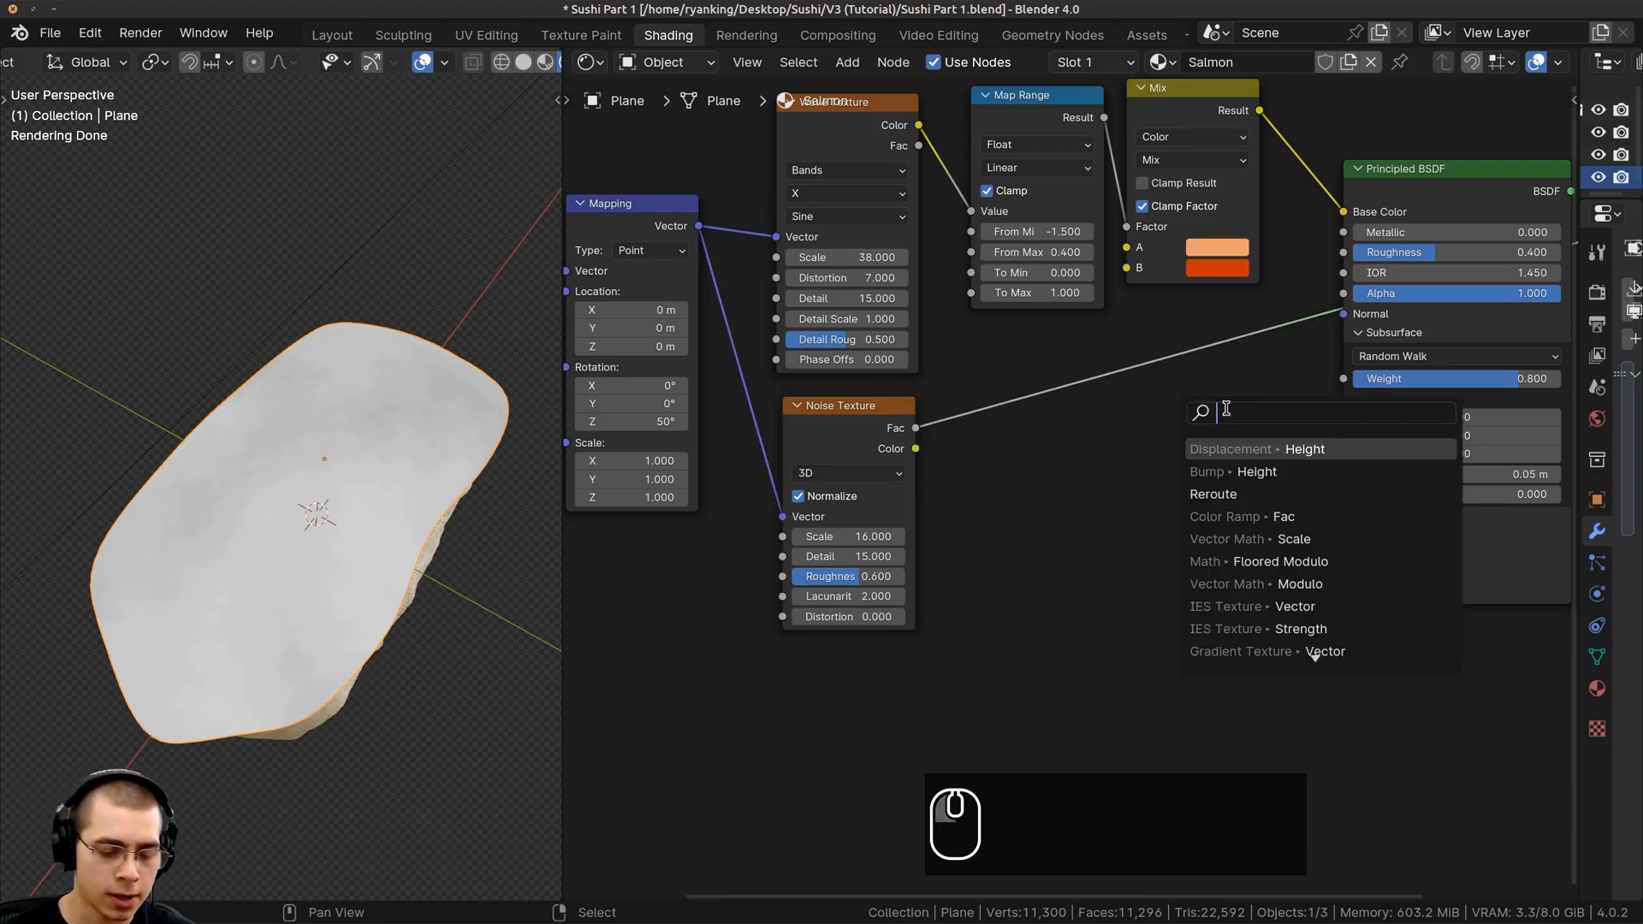
type("bum")
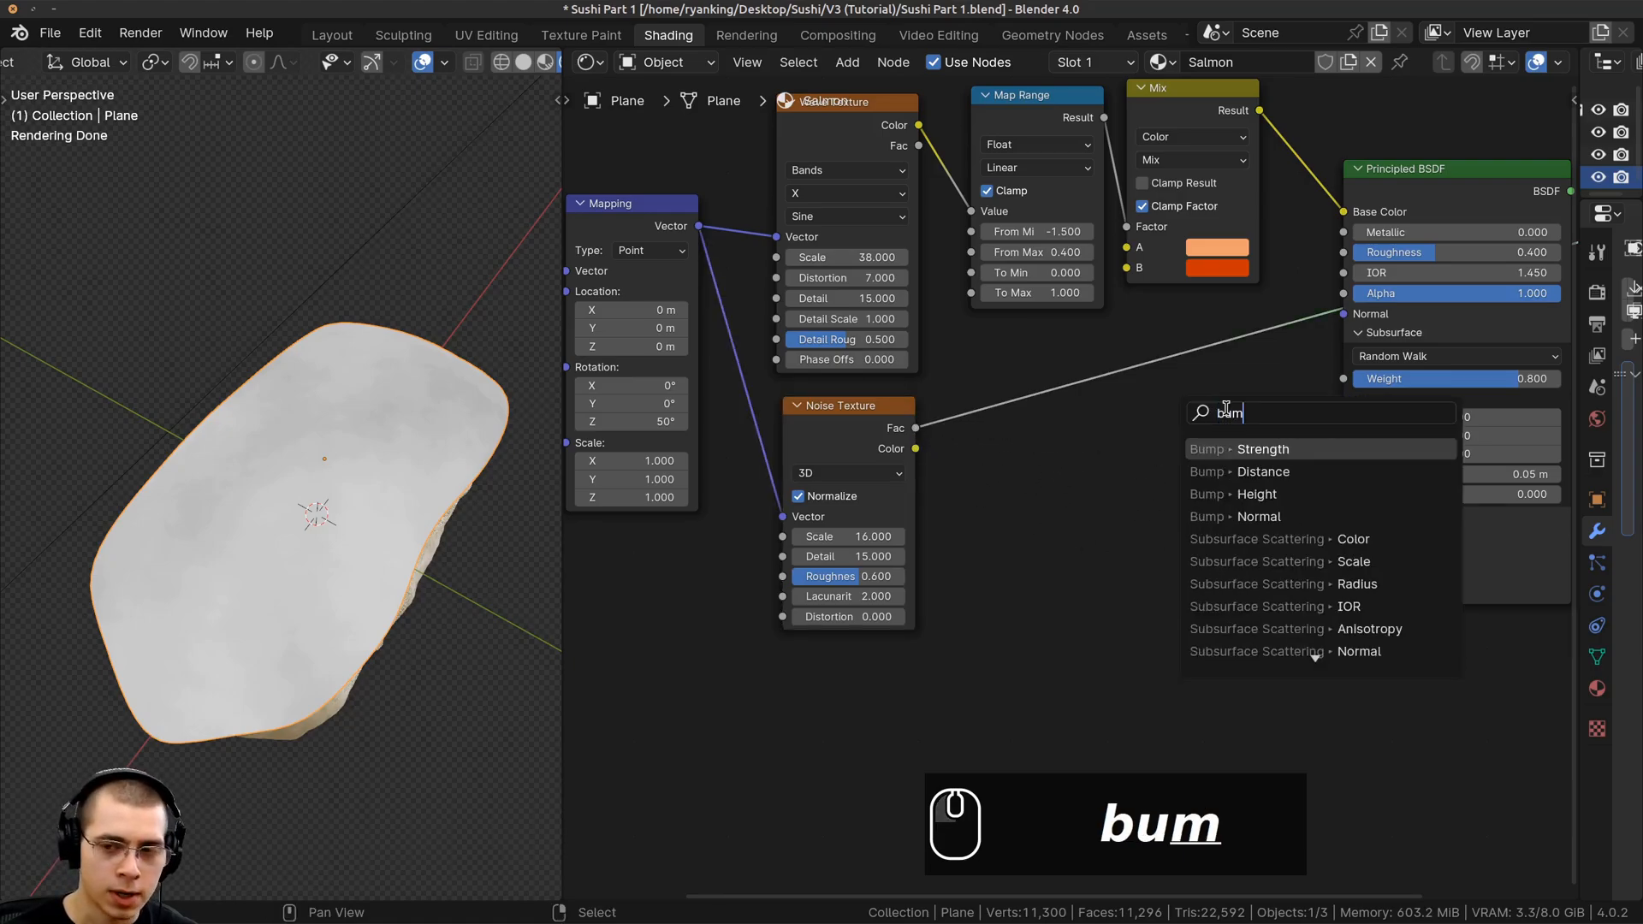
left_click(1233, 494)
left_click(1170, 471)
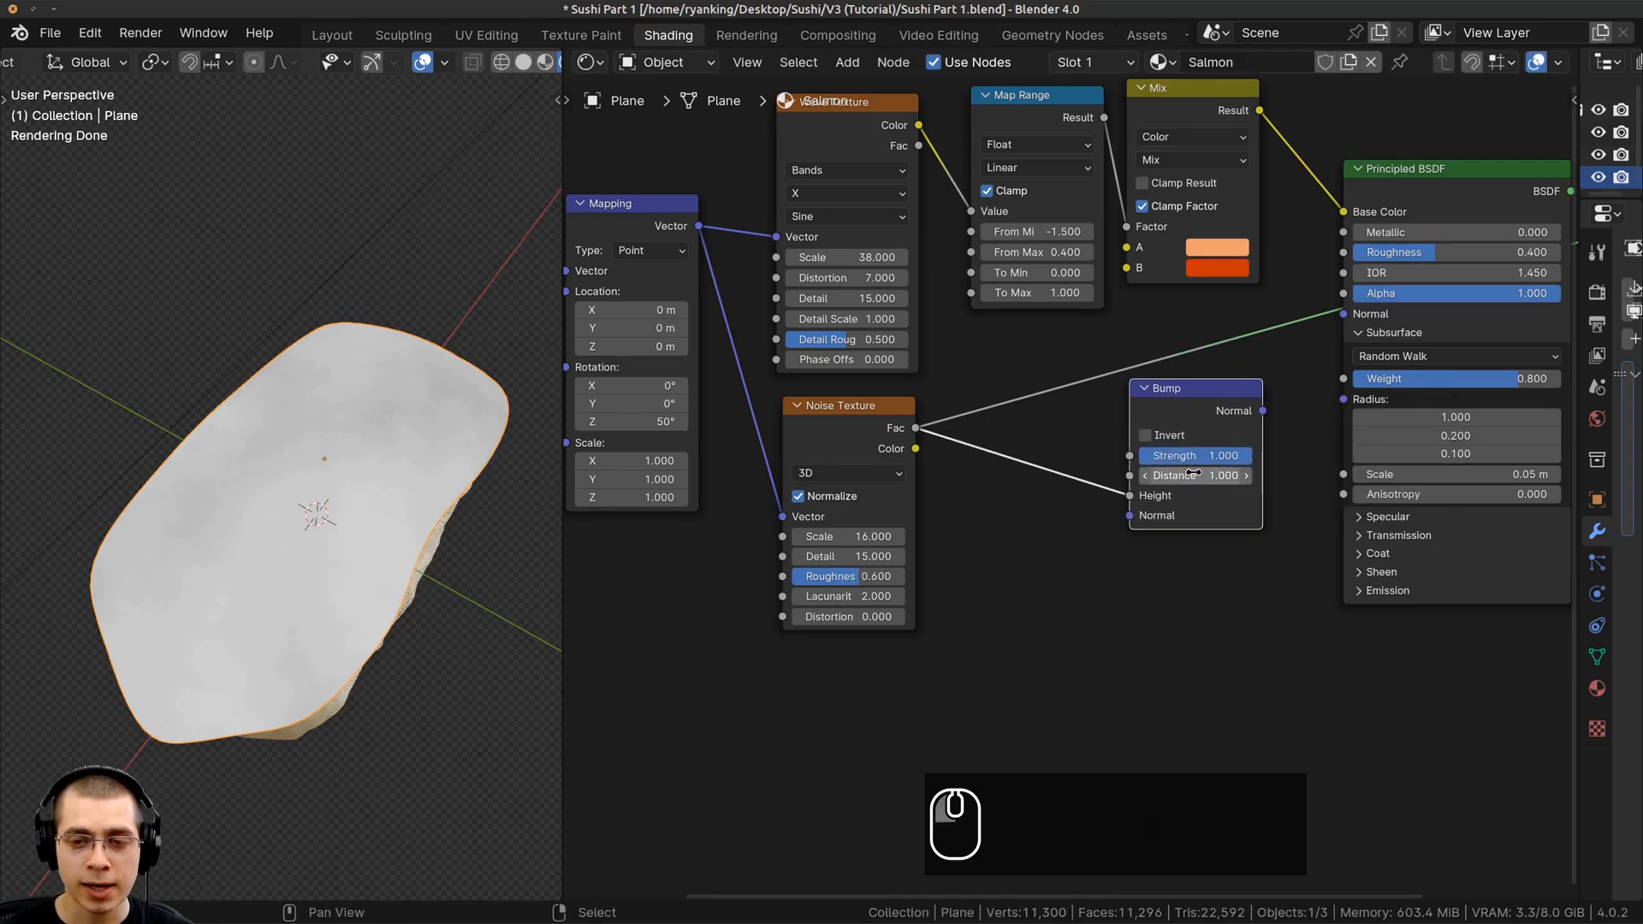
Preview the Bump node's output directly on the salmon
scroll(1068, 488, "up", 1)
left_click(1247, 378, "ctrl+shift")
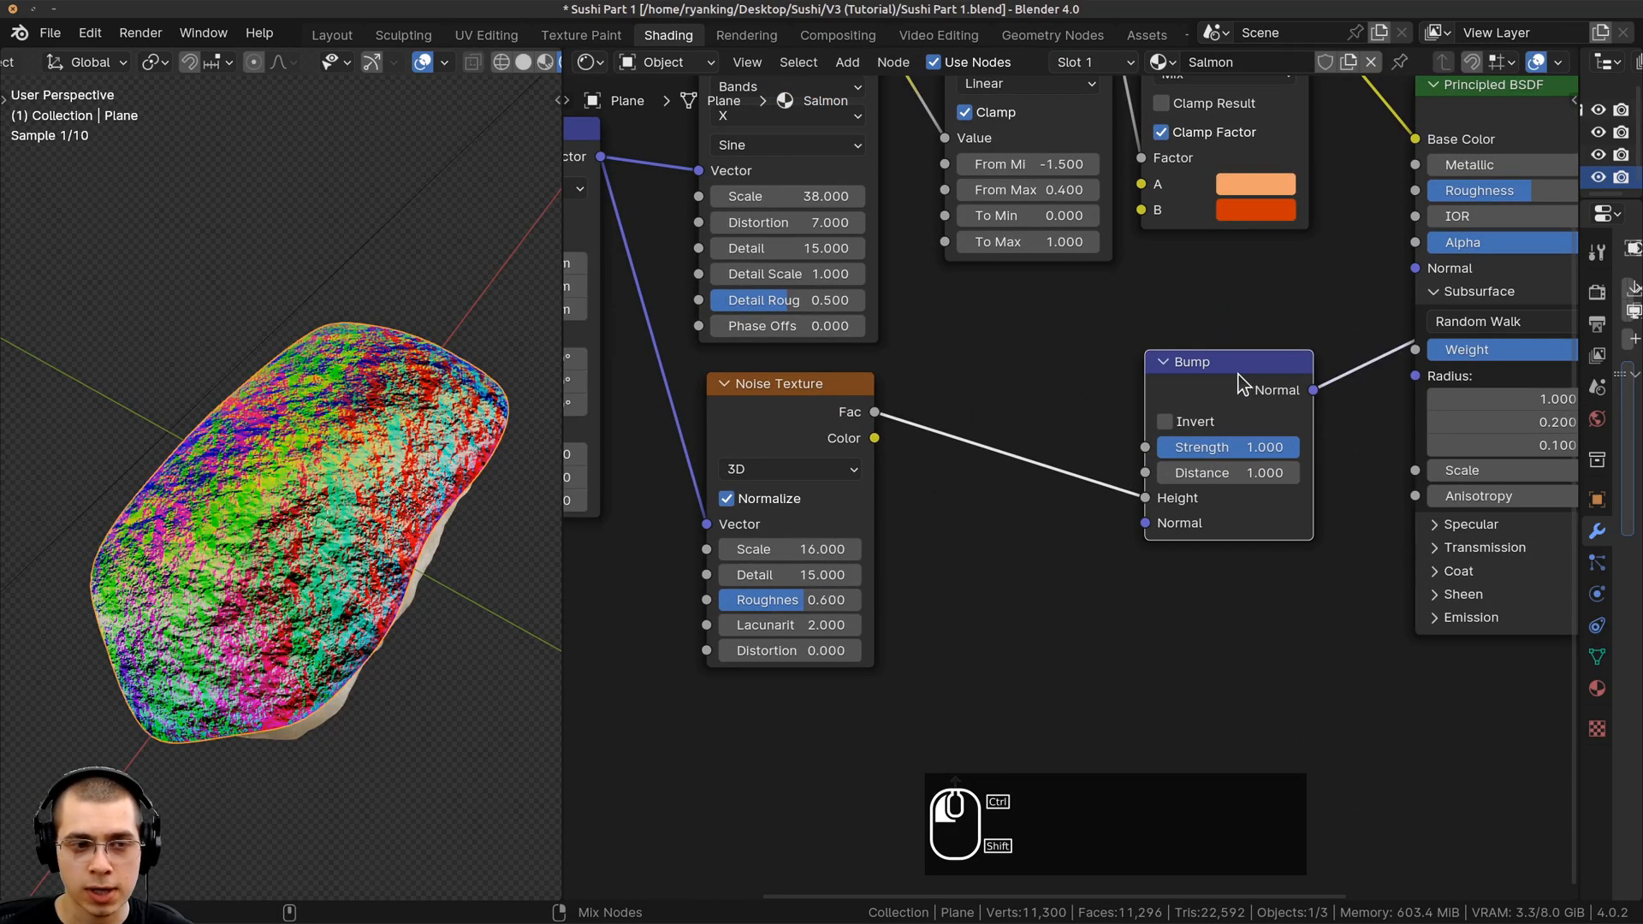
middle_click_drag(1158, 430, 1002, 469)
left_click_drag(1002, 469, 977, 463)
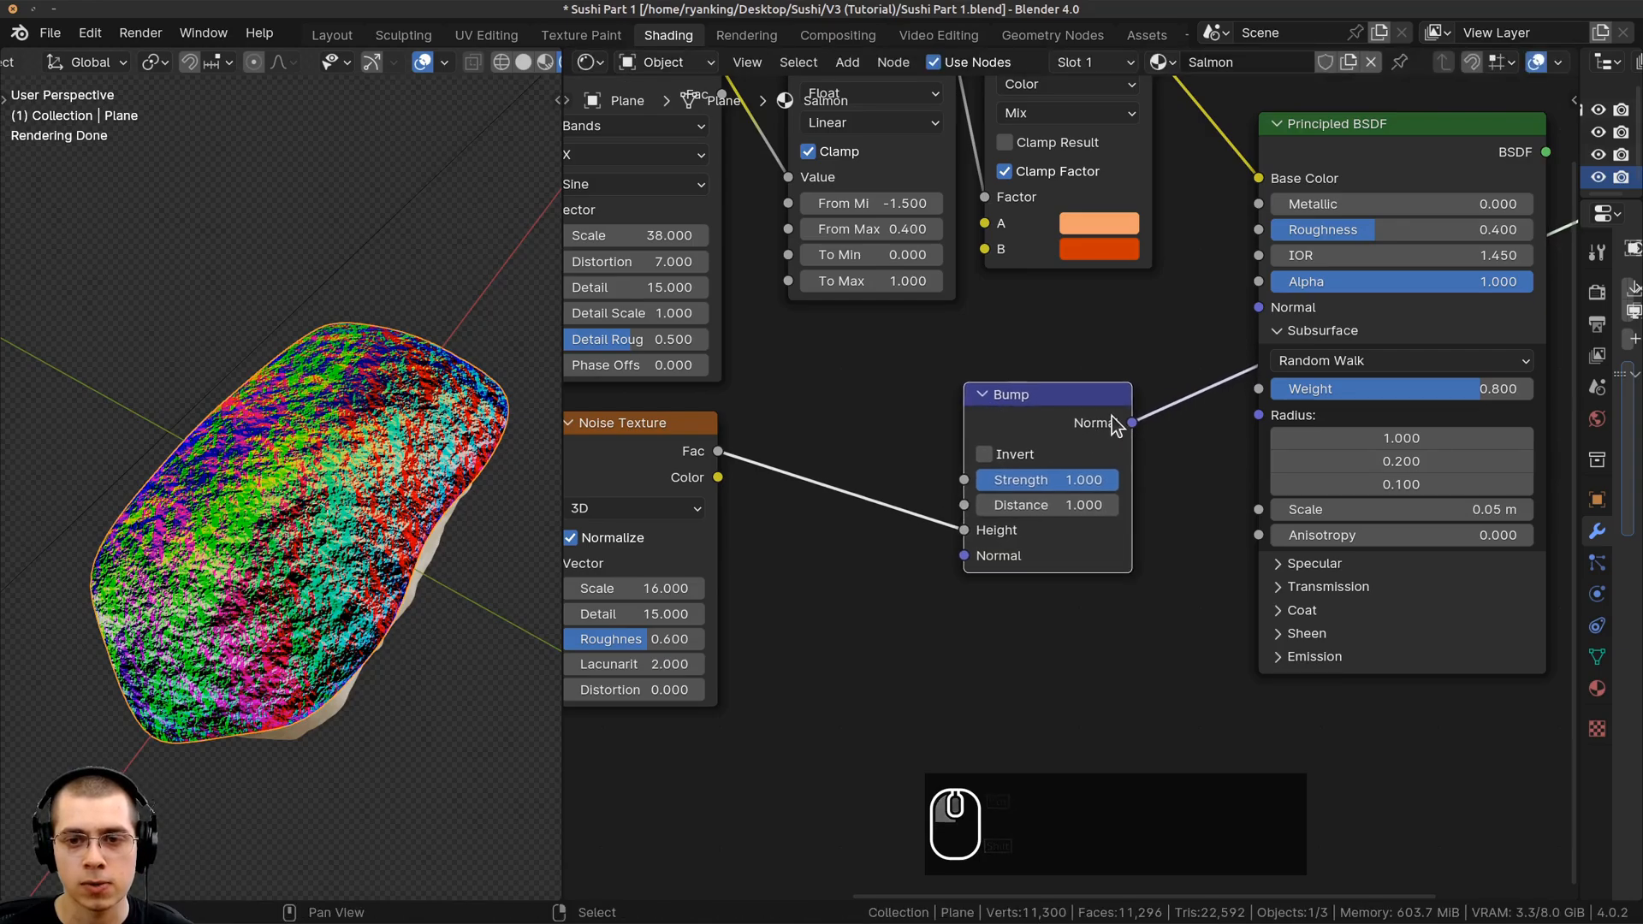
Connect the Bump node's Normal output to the Principled BSDF's Normal input and preview the full shader on the salmon
middle_click_drag(1115, 425, 1076, 435)
left_click_drag(1095, 434, 1219, 318)
left_click(1332, 156, "ctrl+shift")
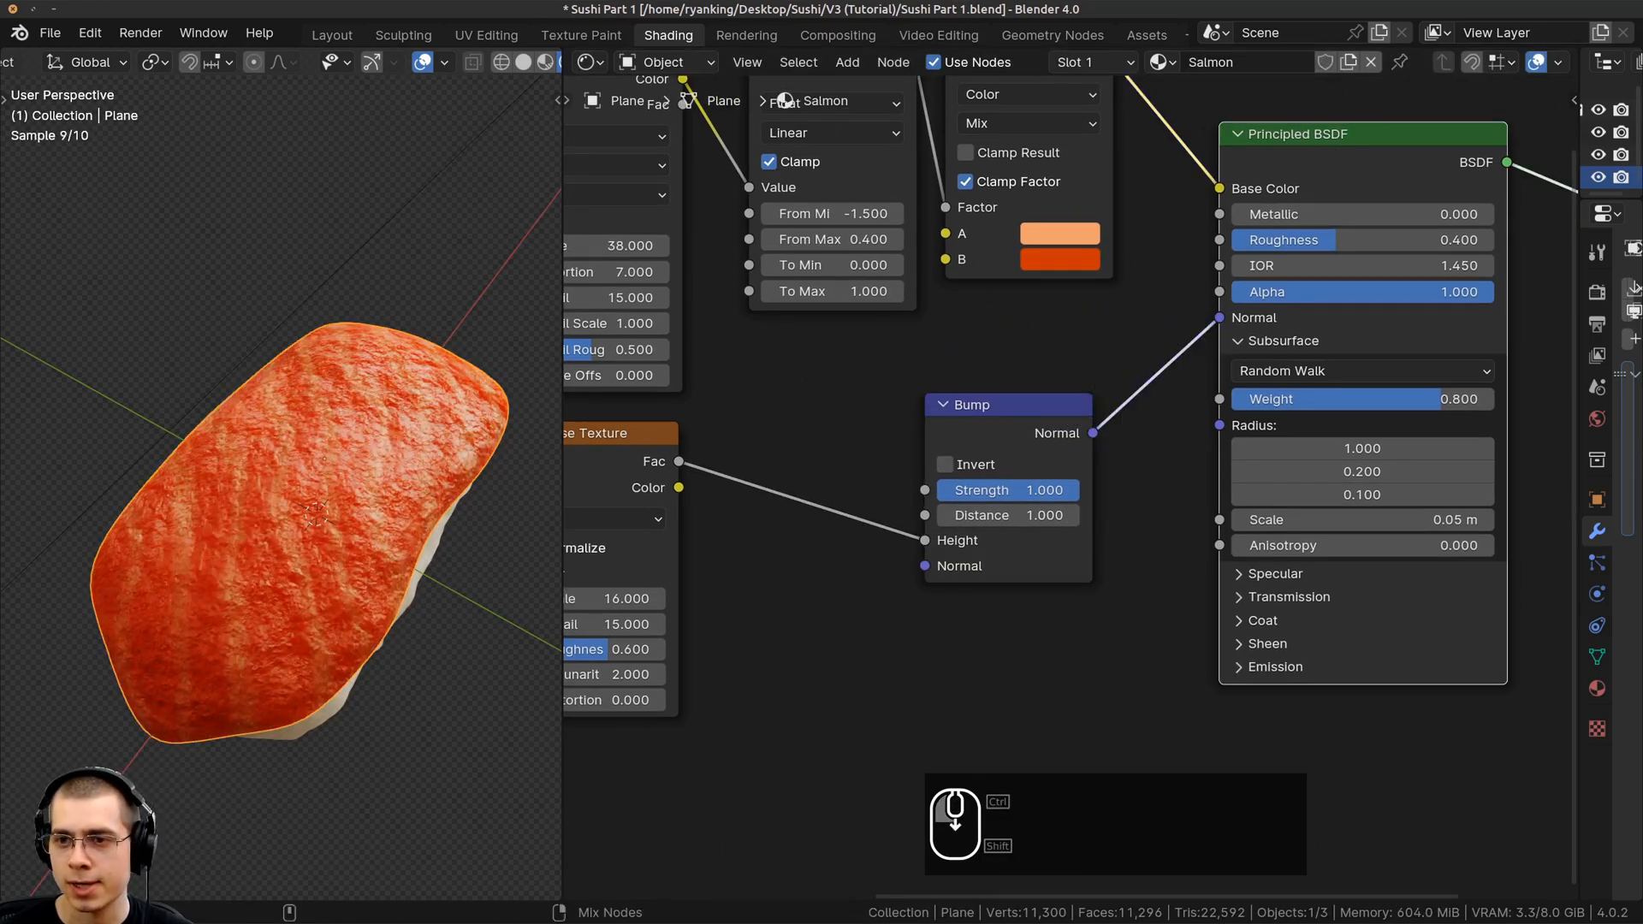
scroll(323, 443, "down", 1)
middle_click_drag(323, 443, 333, 492)
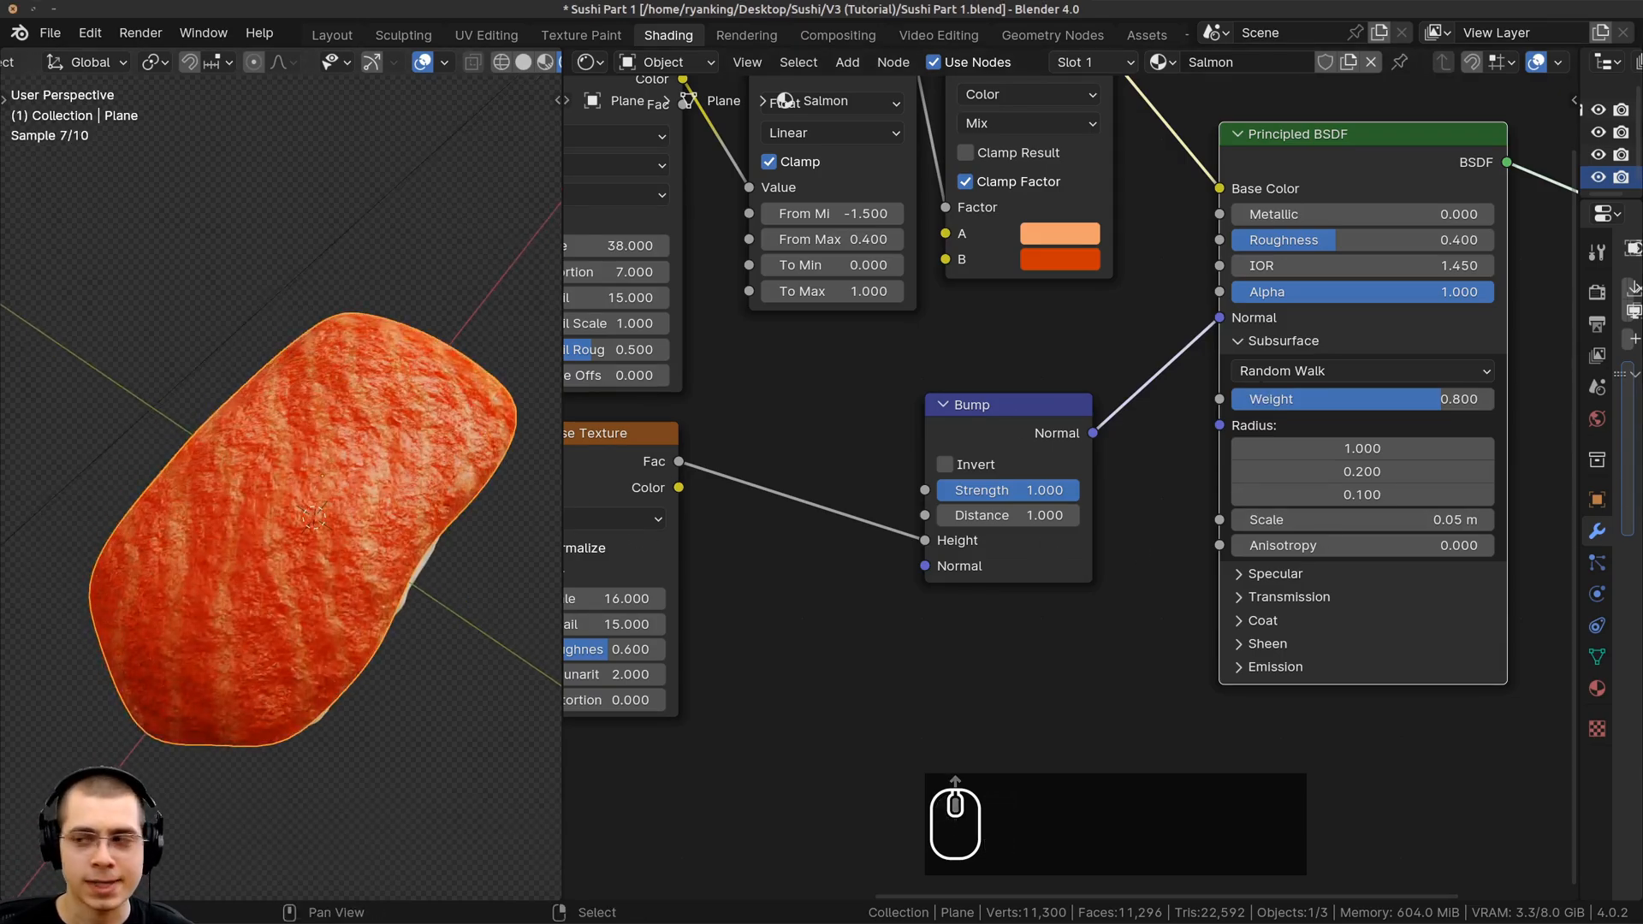
Set the Bump node's Strength to 0.05
scroll(1069, 486, "up", 2)
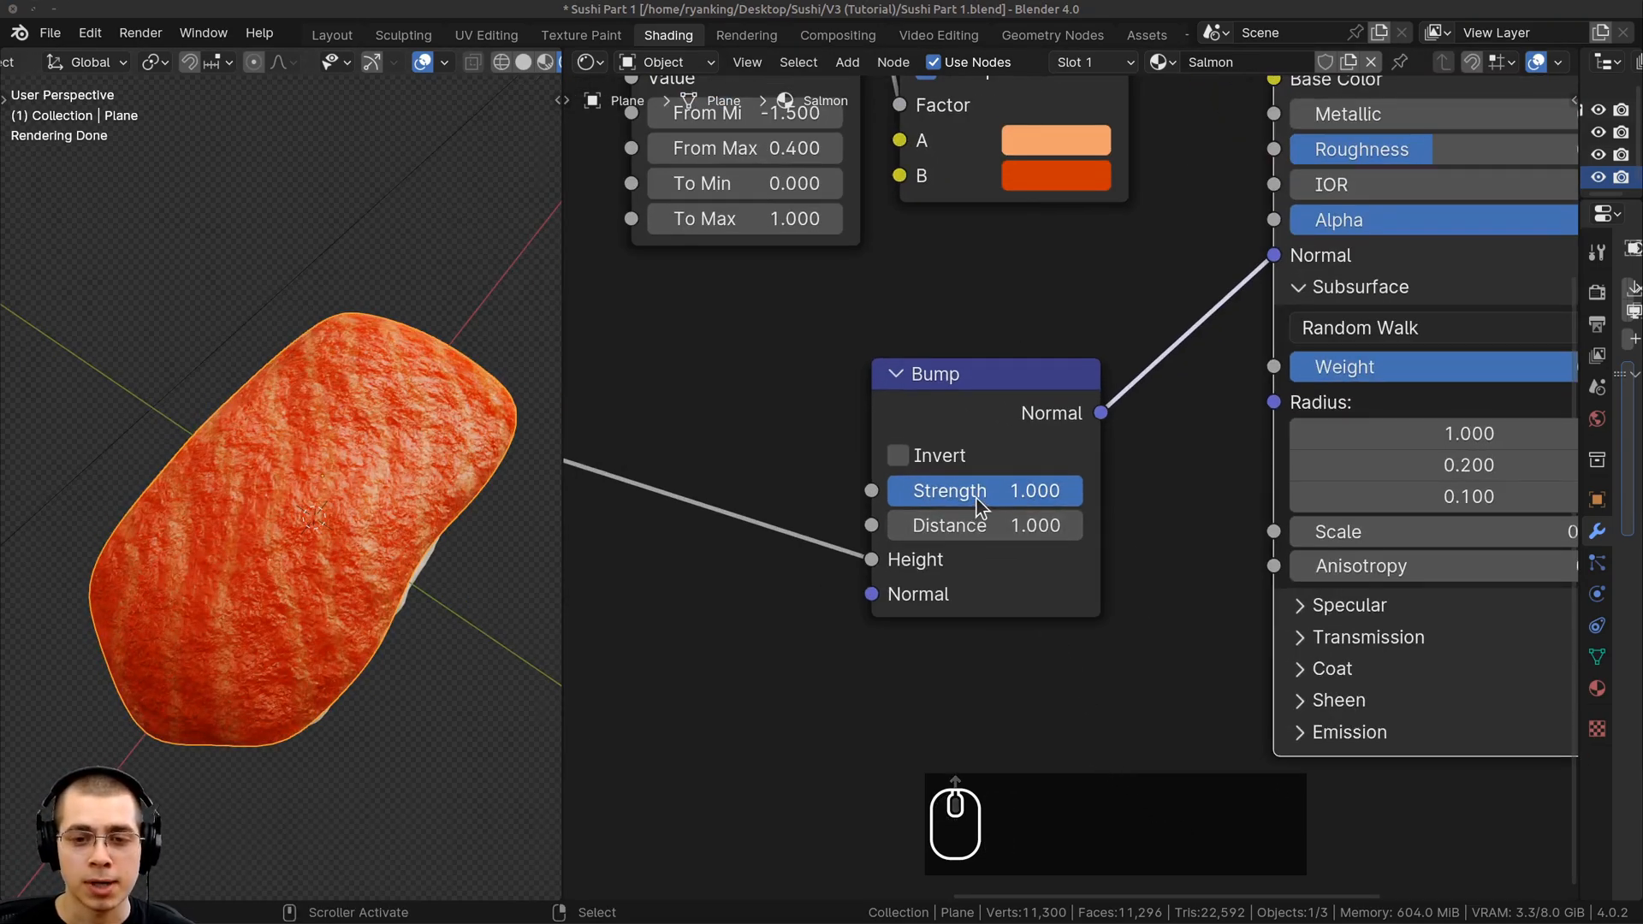
left_click(977, 496)
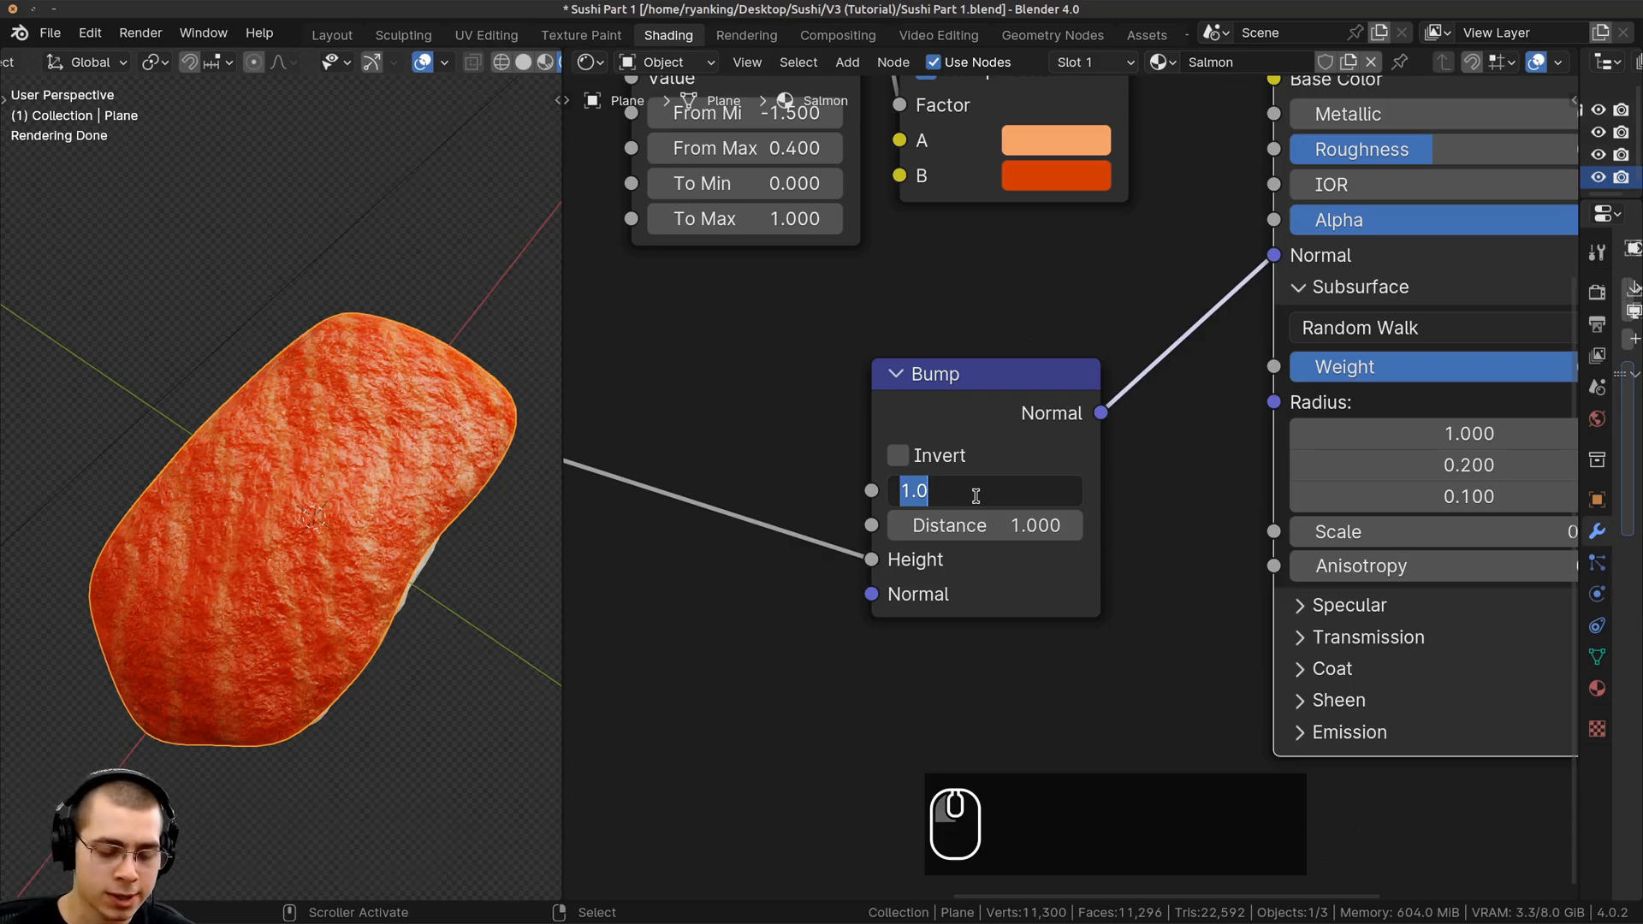
type(".")
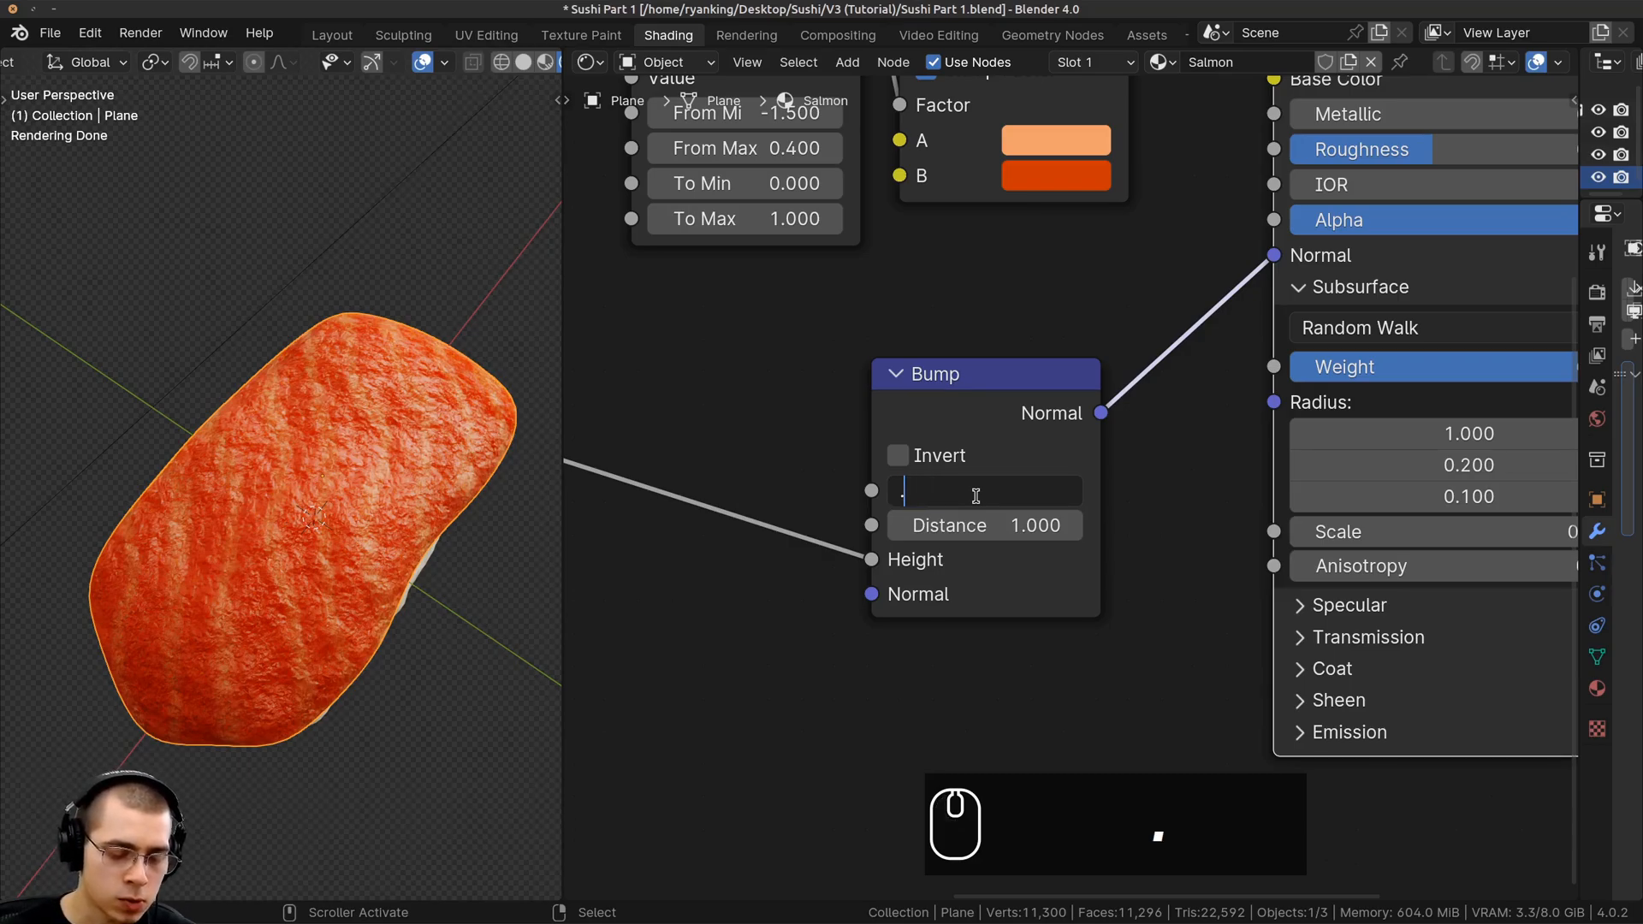
type("05")
key("Return")
Examine the salmon's surface bumps up close from several angles, along with the shader nodes
middle_click_drag(331, 550, 462, 488)
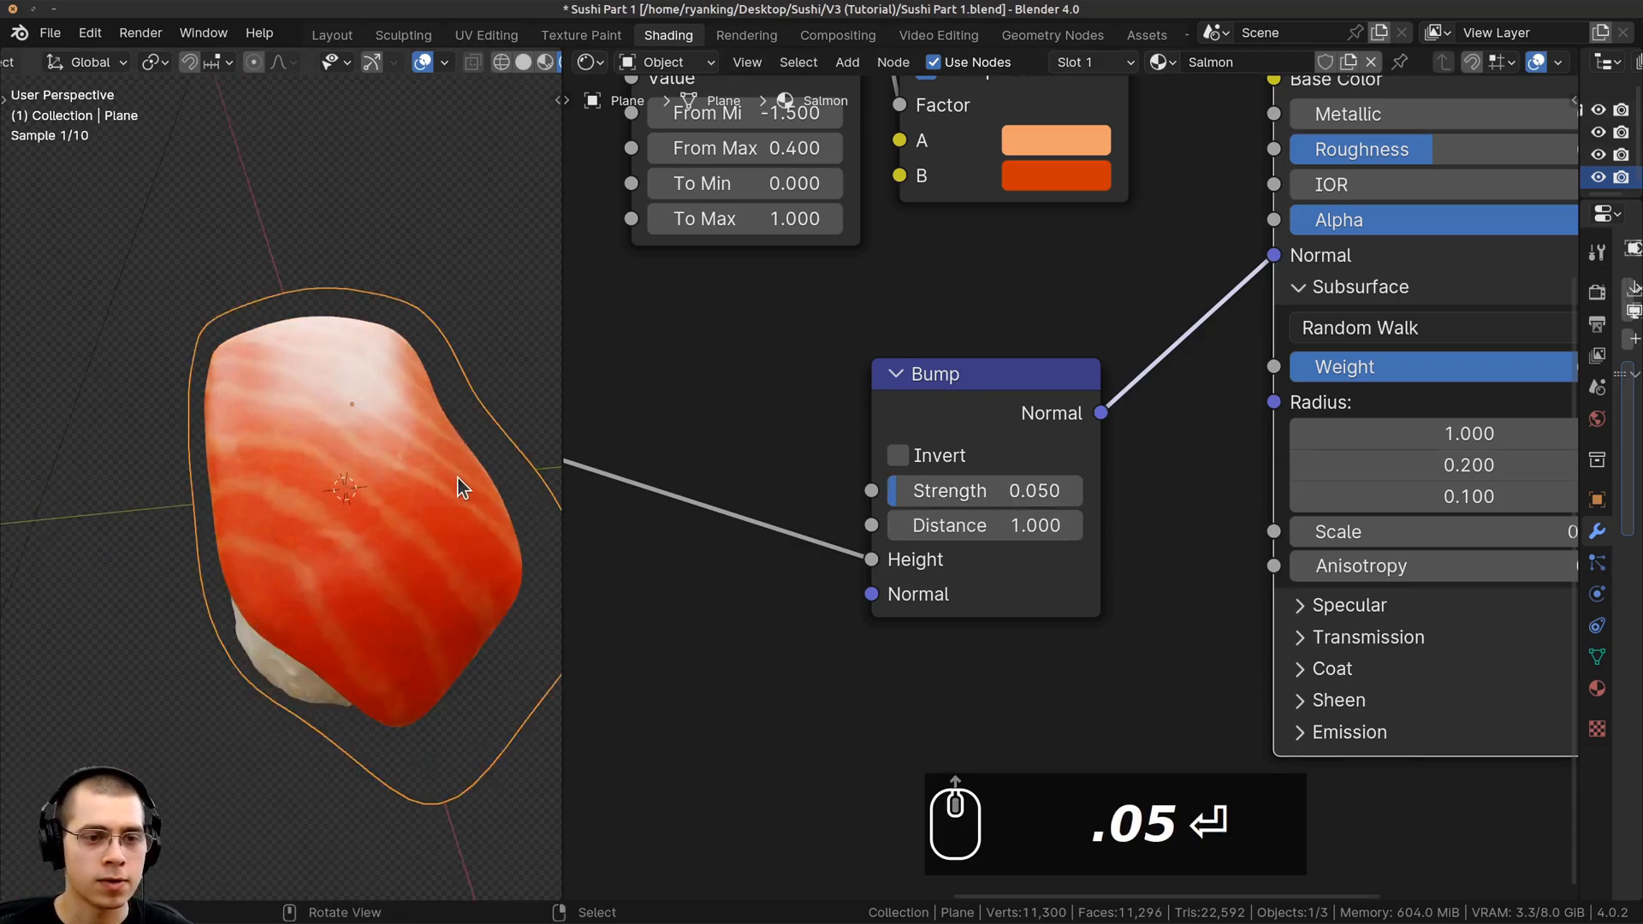
scroll(332, 332, "up", 2)
scroll(1070, 486, "down", 3)
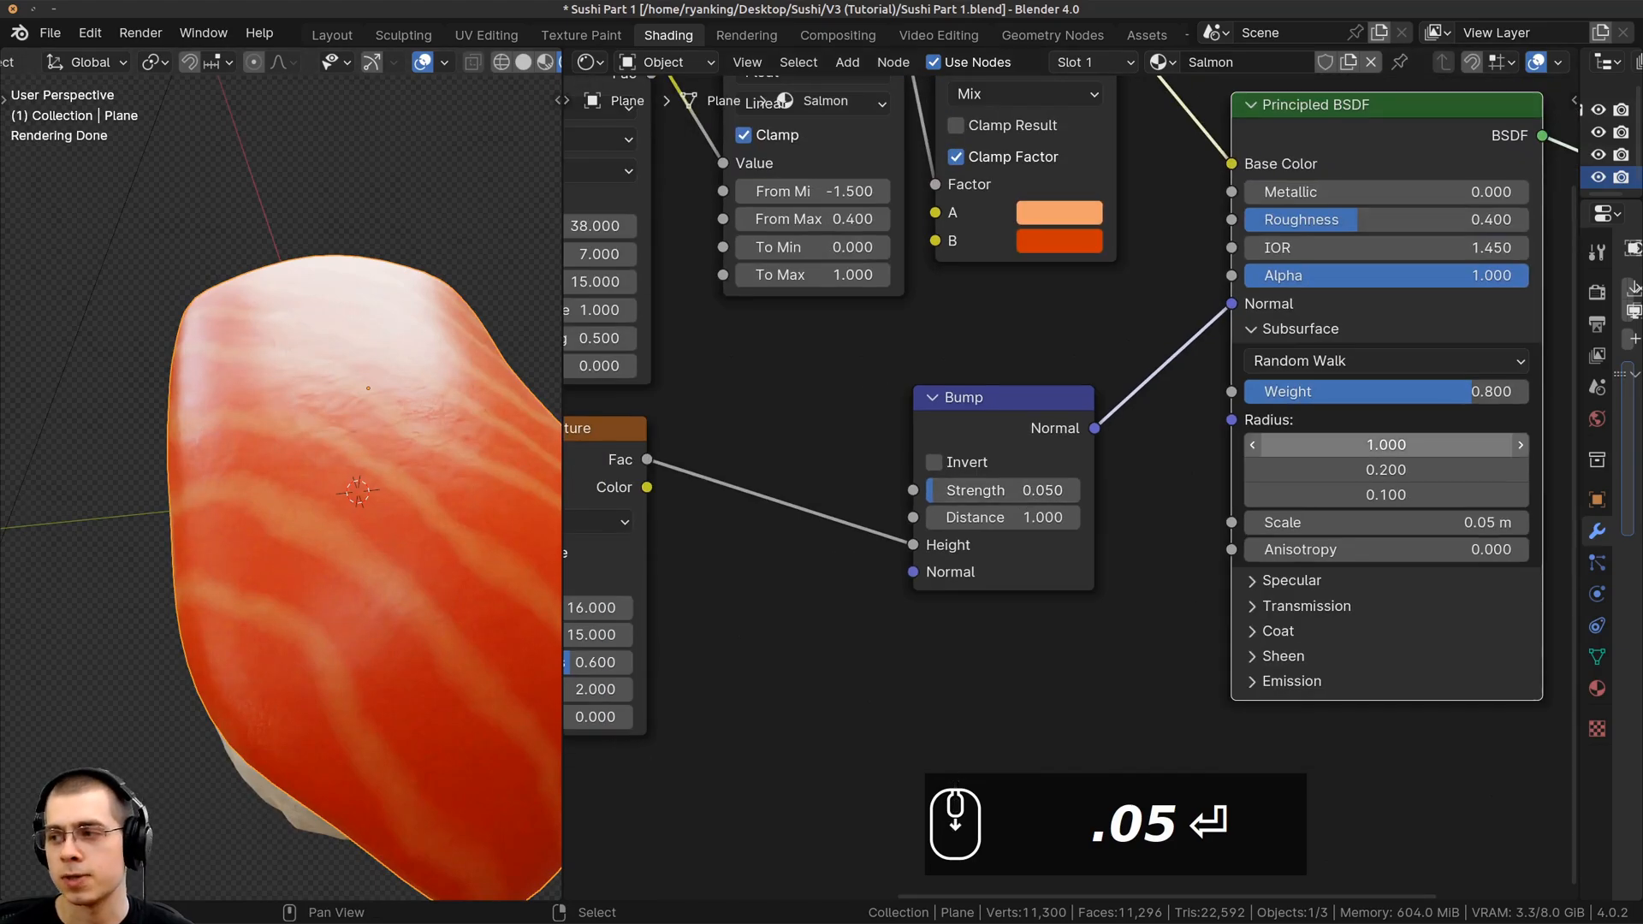
middle_click_drag(420, 475, 267, 403)
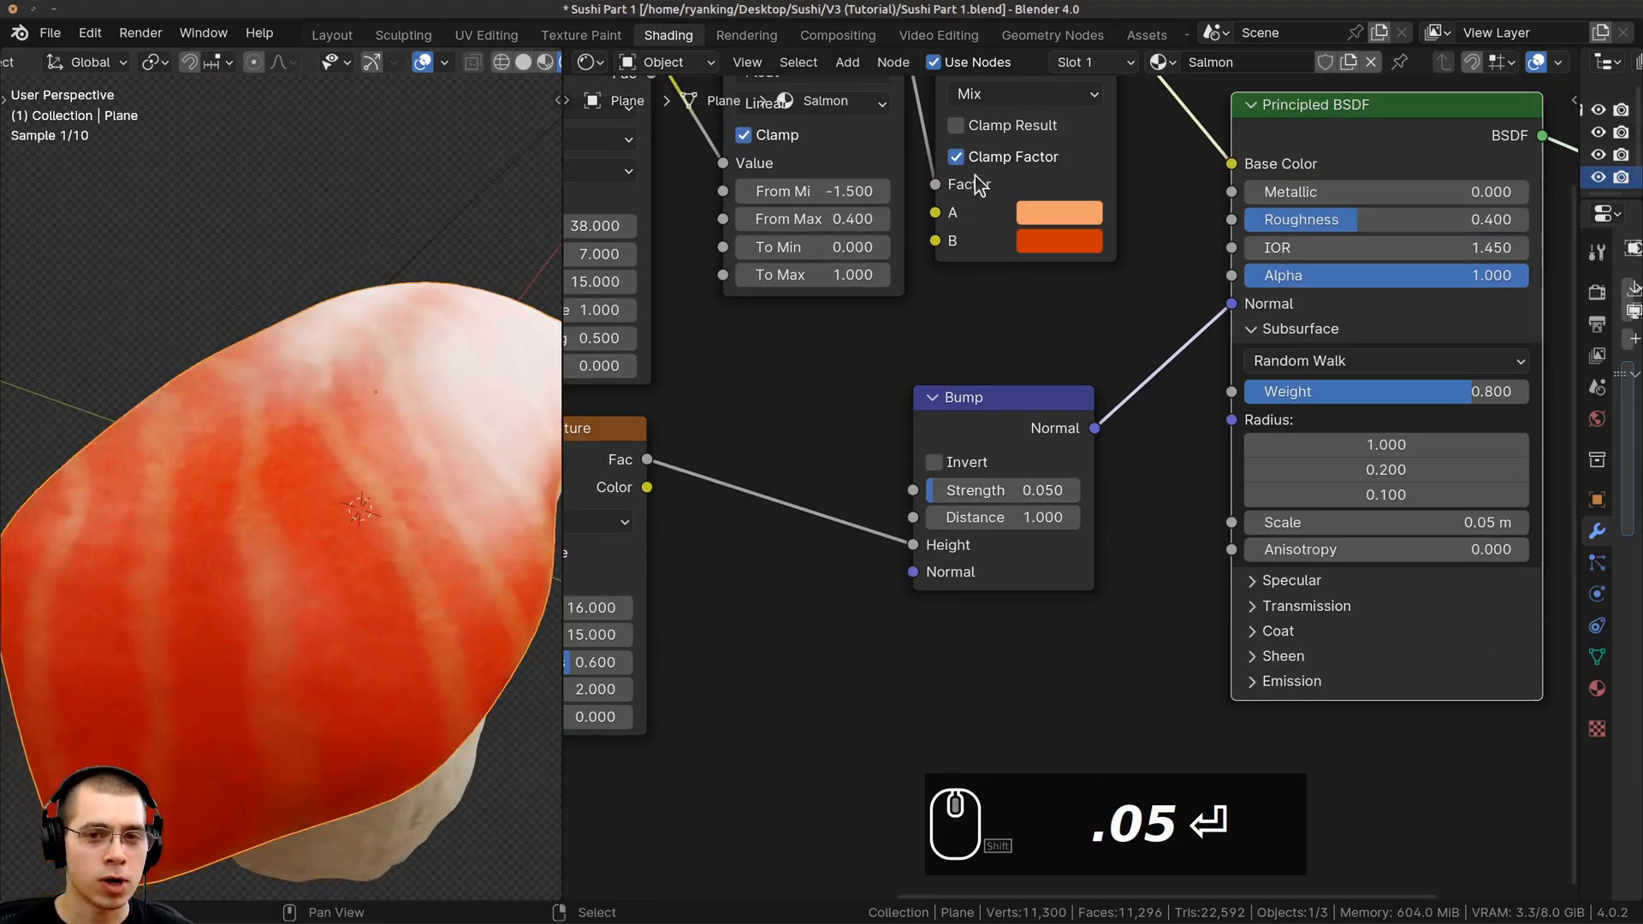
middle_click_drag(975, 178, 1073, 412)
left_click(648, 258)
scroll(1016, 492, "down", 2)
middle_click_drag(1016, 492, 661, 410)
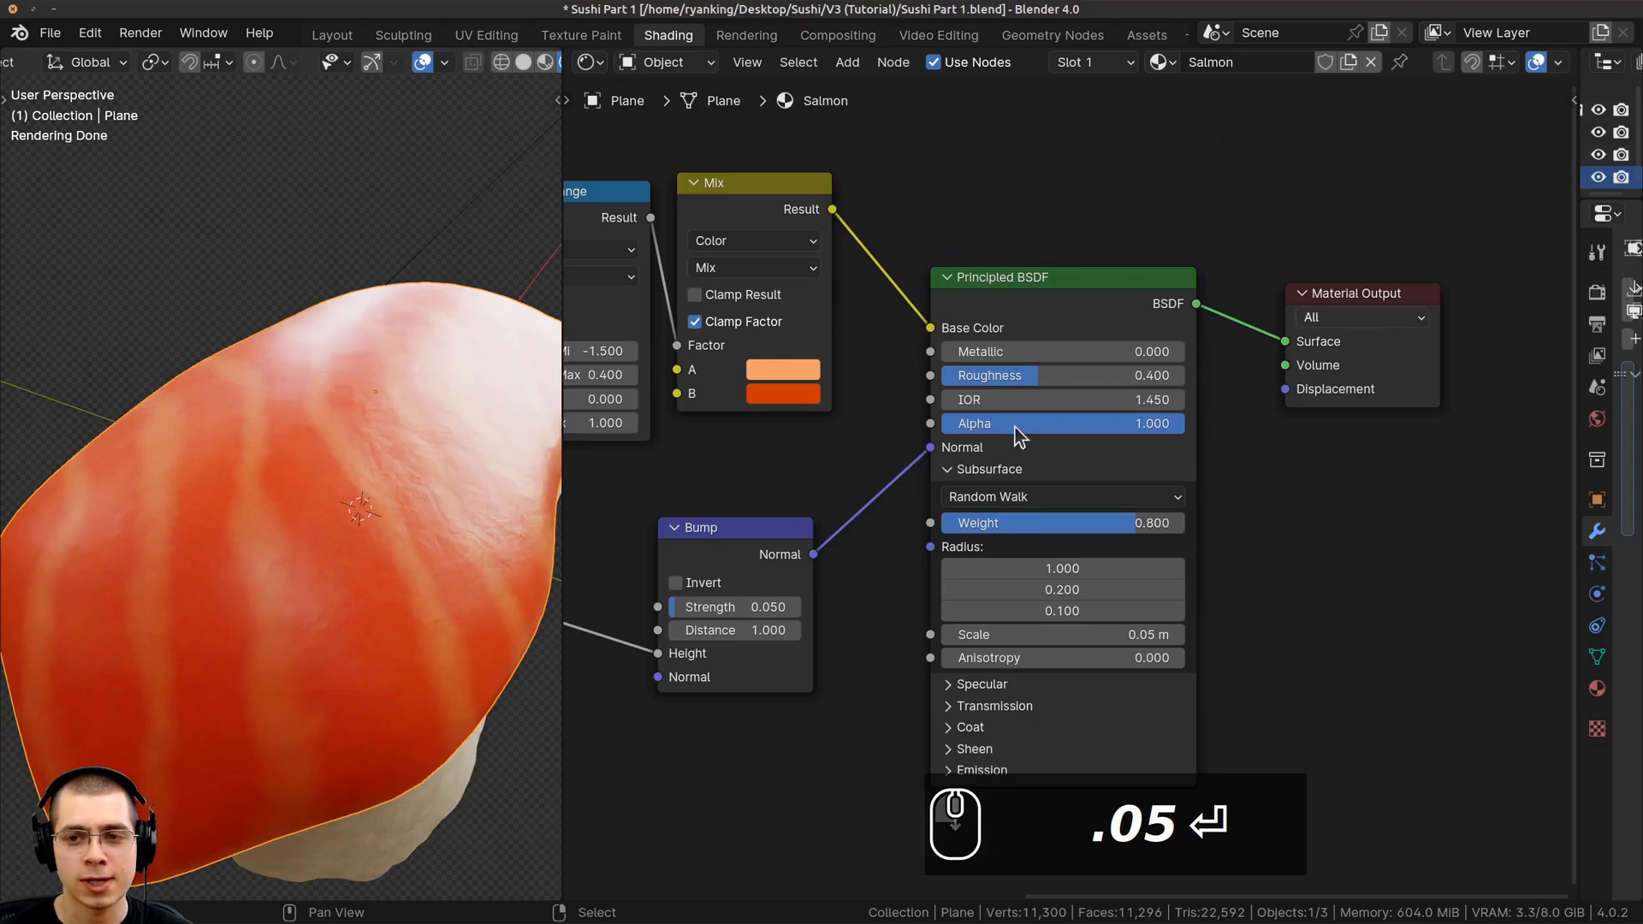
scroll(260, 449, "up", 3)
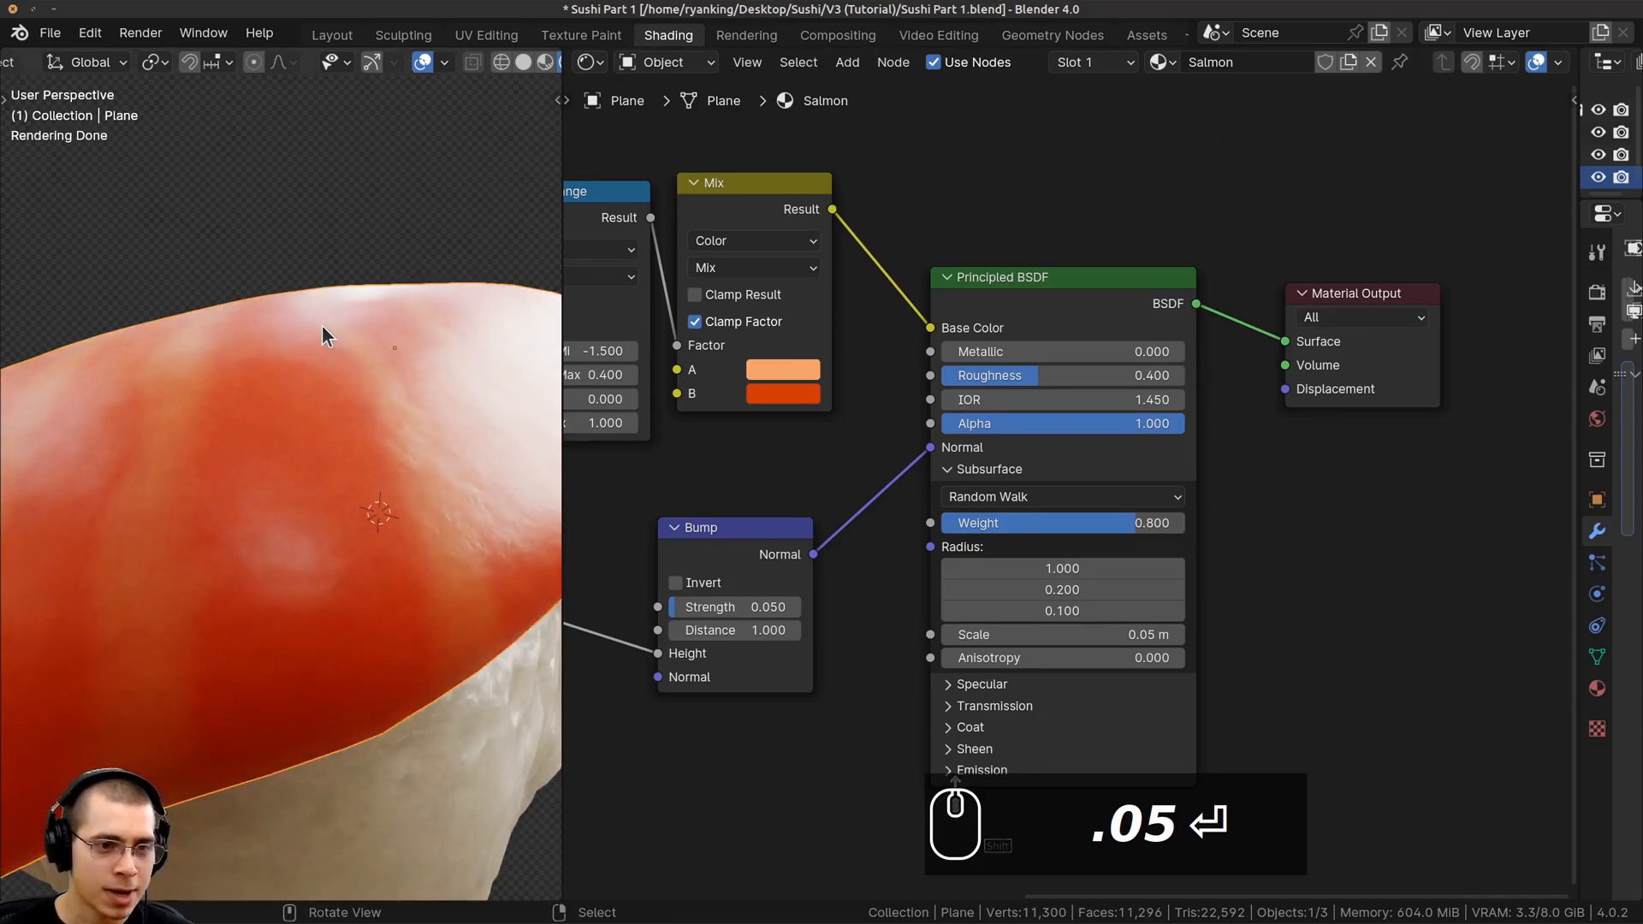
scroll(660, 354, "down", 4)
Add a Displacement node below the Principled BSDF, with the Wave Texture's Color output feeding its Height
middle_click_drag(660, 354, 850, 263)
left_click(705, 186)
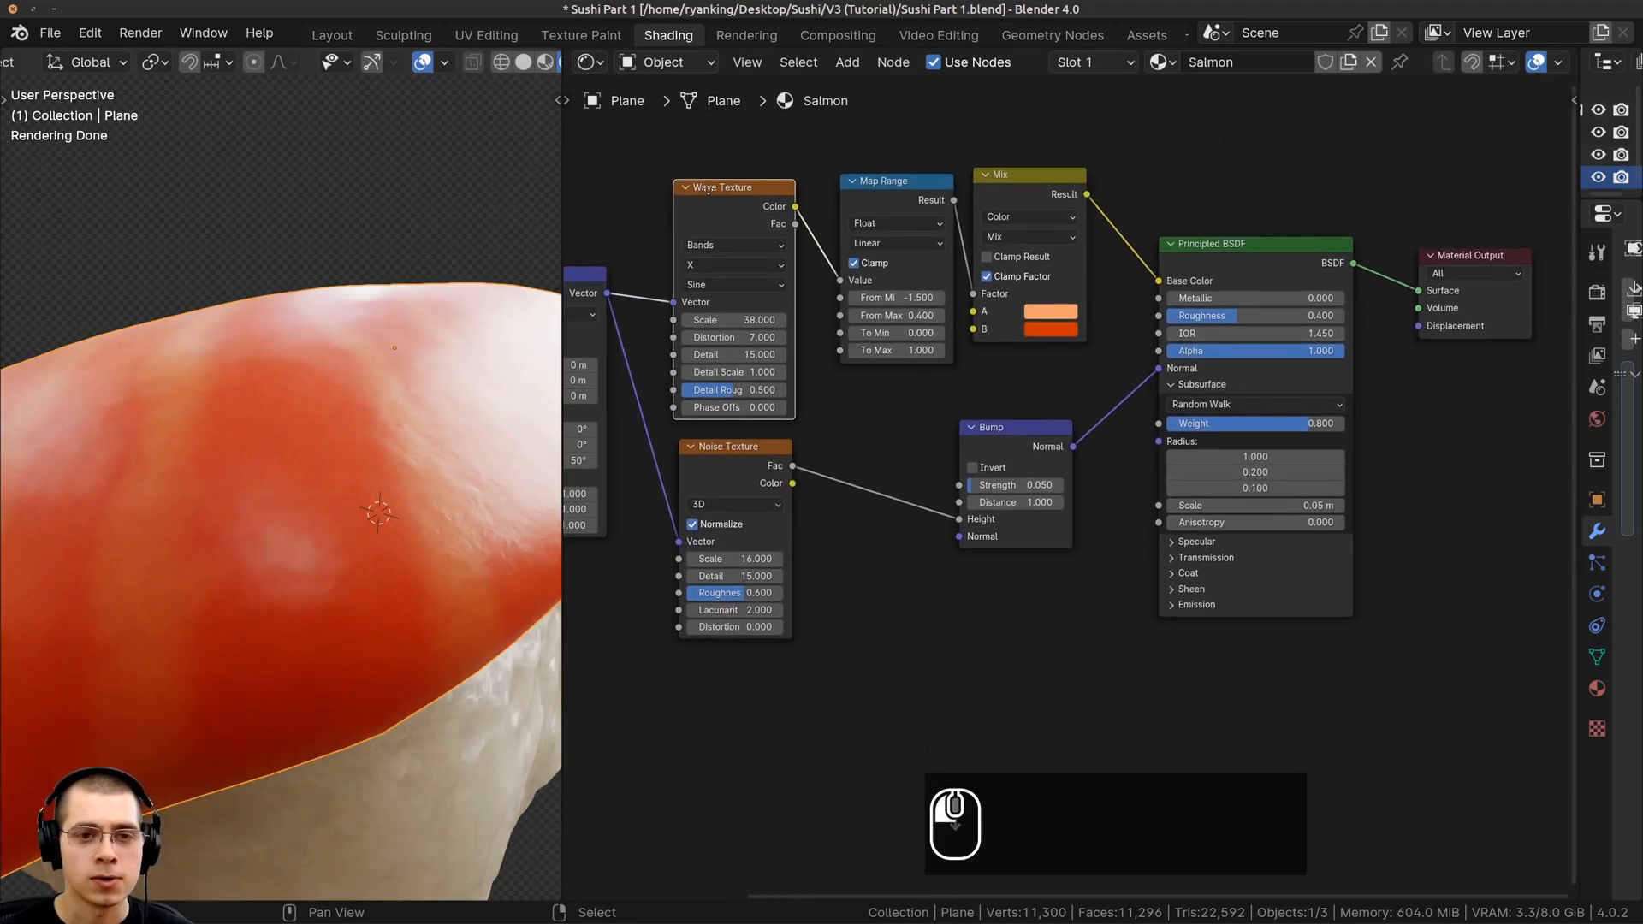
left_click_drag(794, 206, 1166, 663)
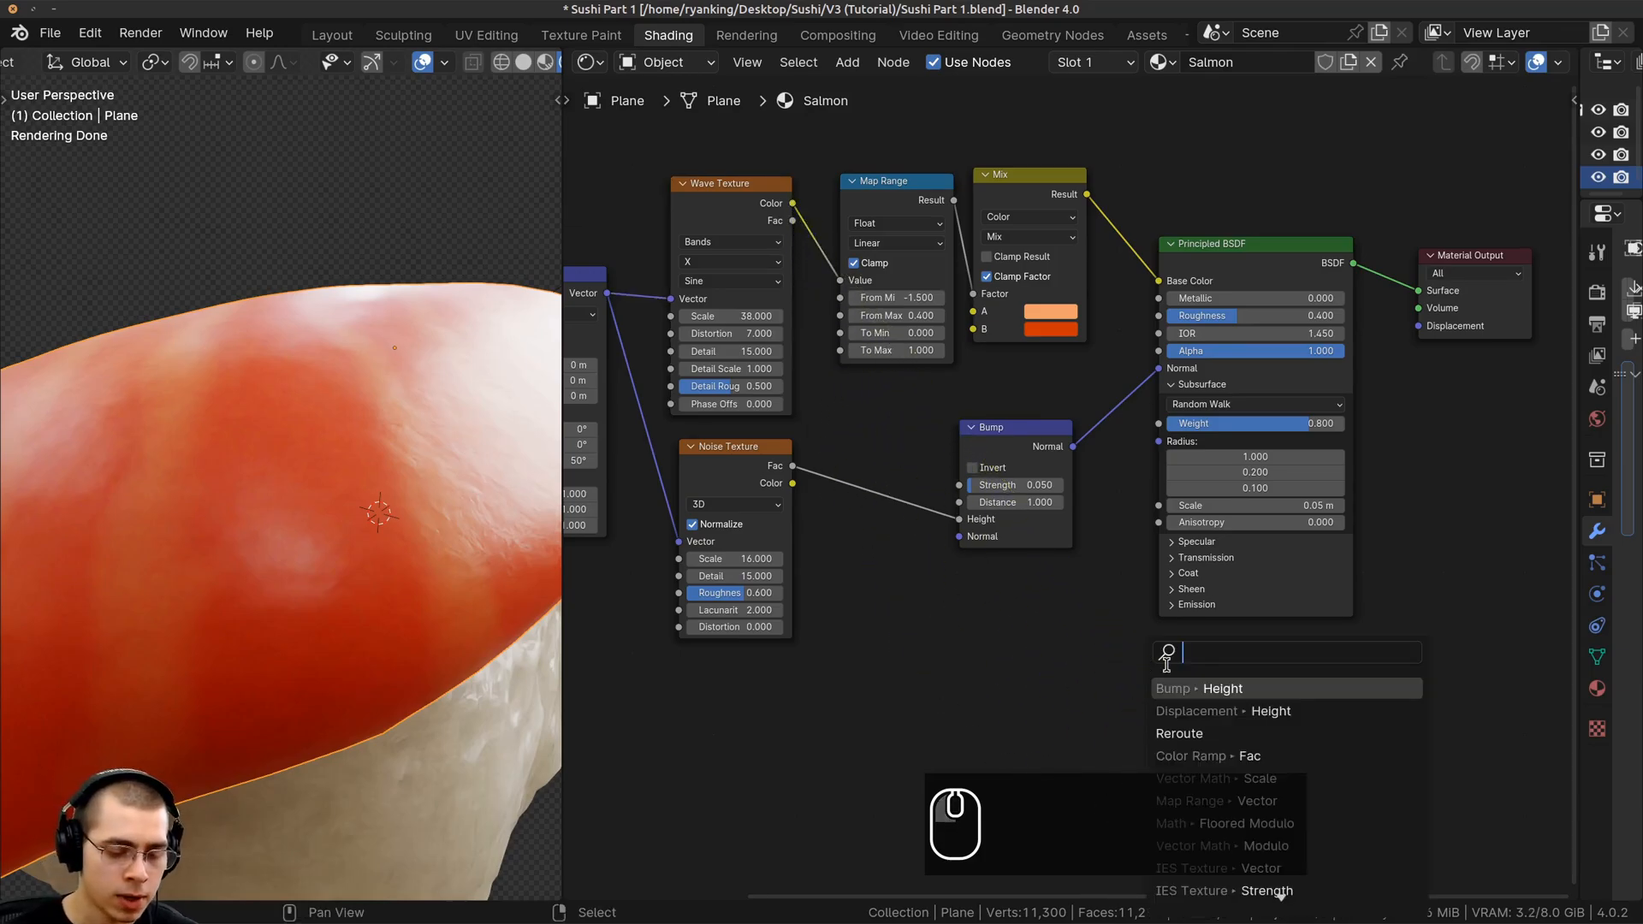
type("dis")
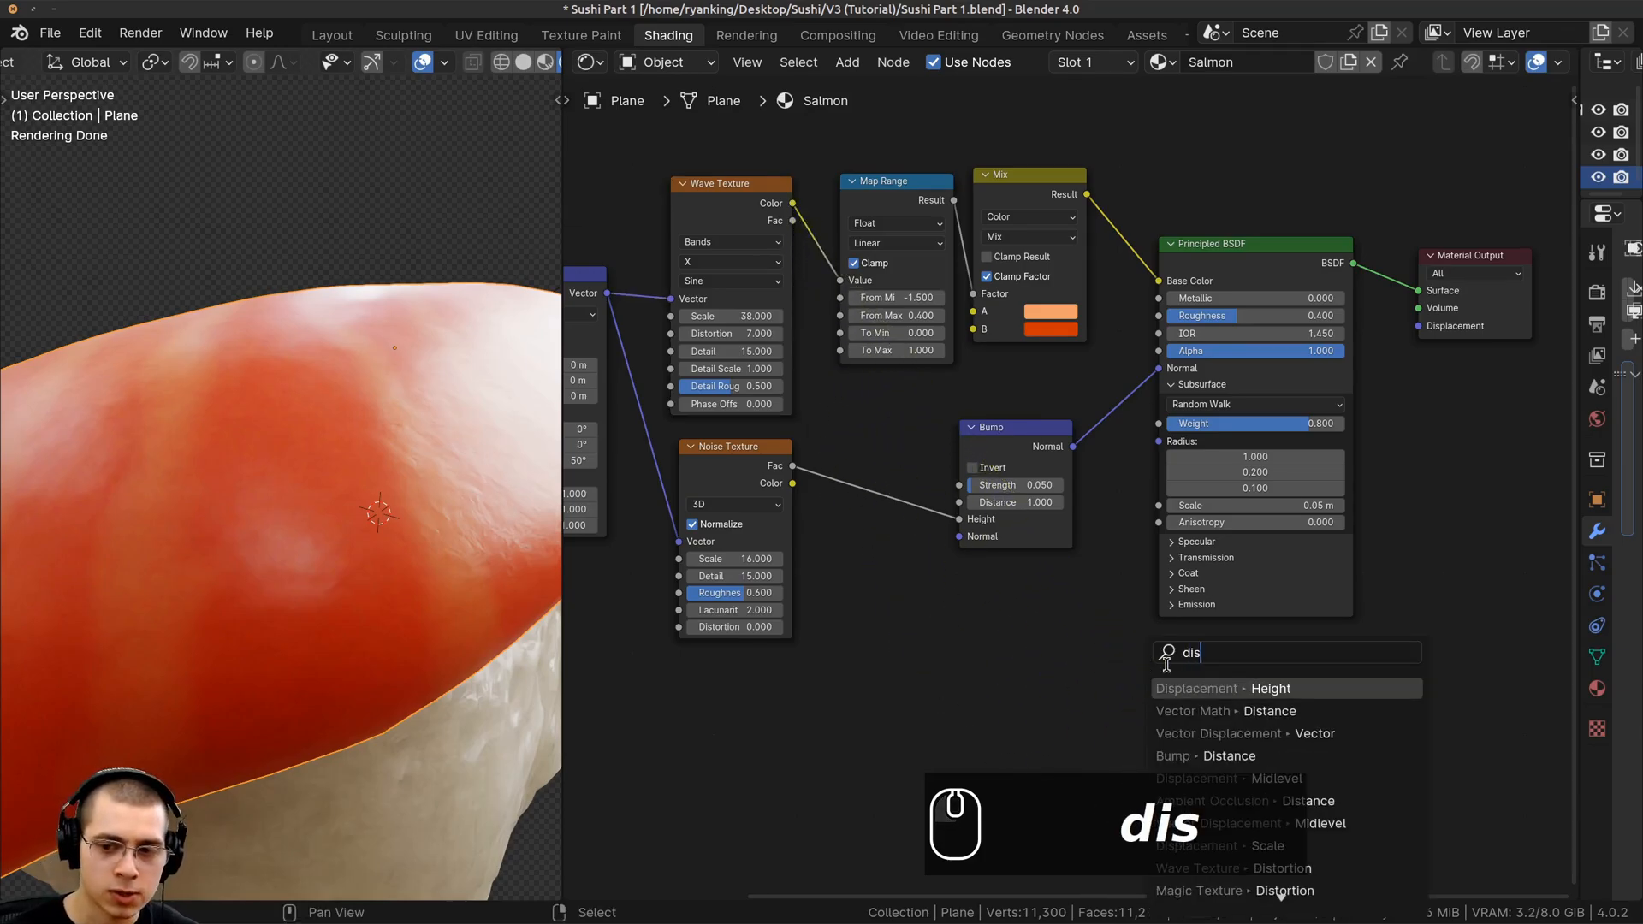
left_click(1233, 688)
left_click(1258, 681)
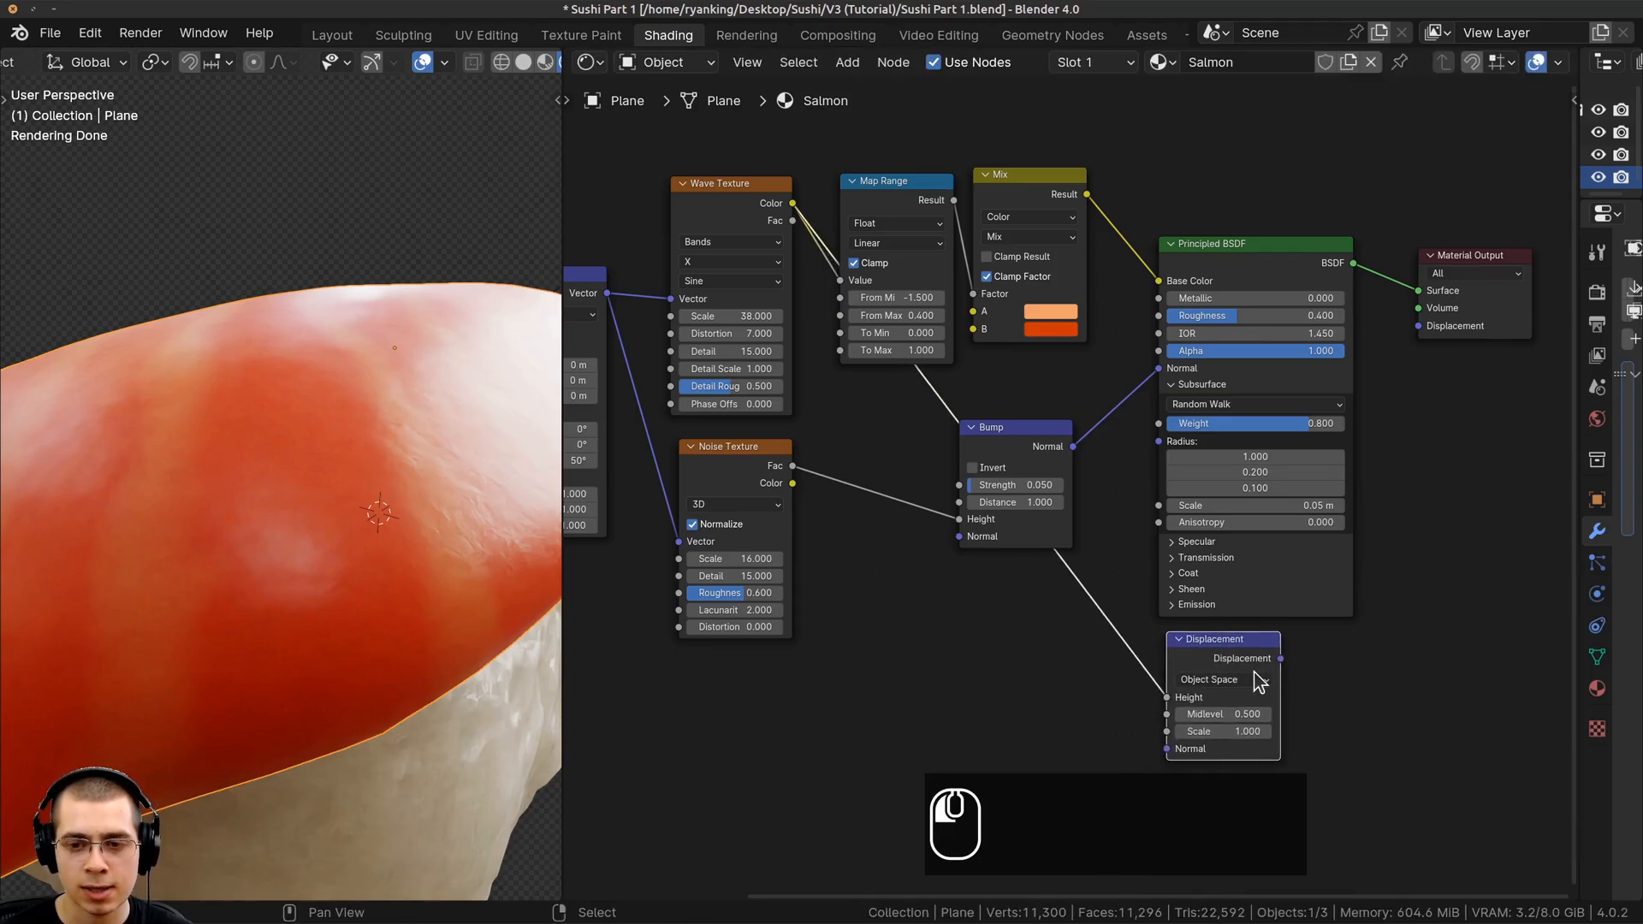
Connect the Displacement node's output to the Displacement input of the Material Output node
middle_click_drag(1255, 675, 1081, 591)
scroll(1063, 596, "up", 2)
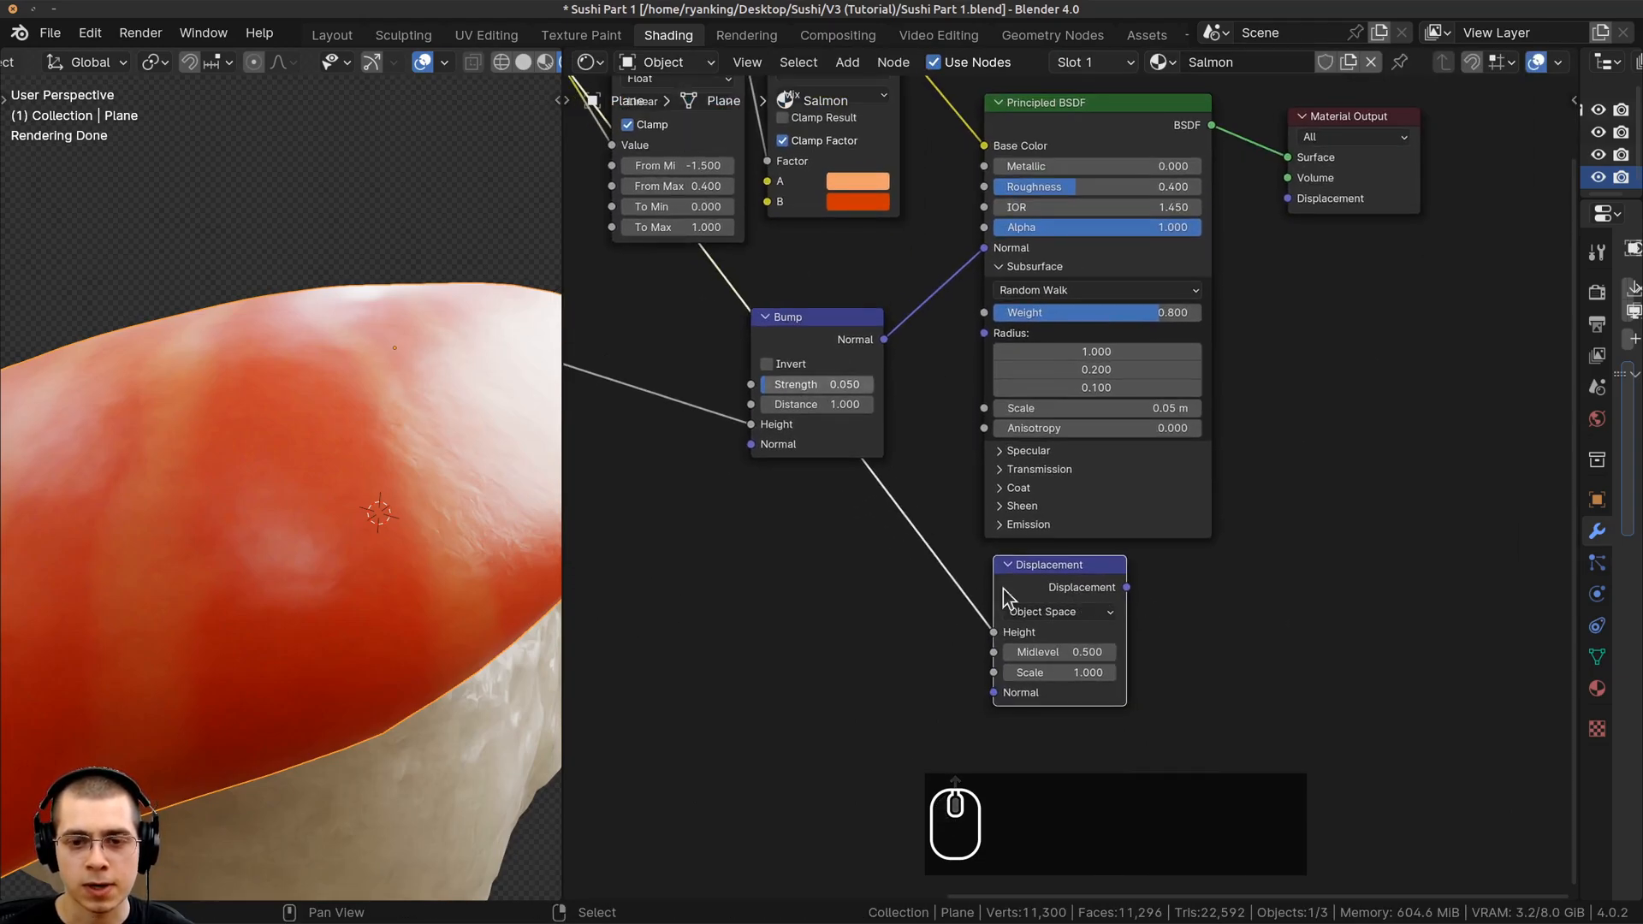
scroll(1082, 582, "down", 2)
left_click_drag(1155, 585, 1274, 307)
scroll(378, 638, "down", 4)
middle_click_drag(360, 522, 337, 511)
scroll(337, 511, "up", 2)
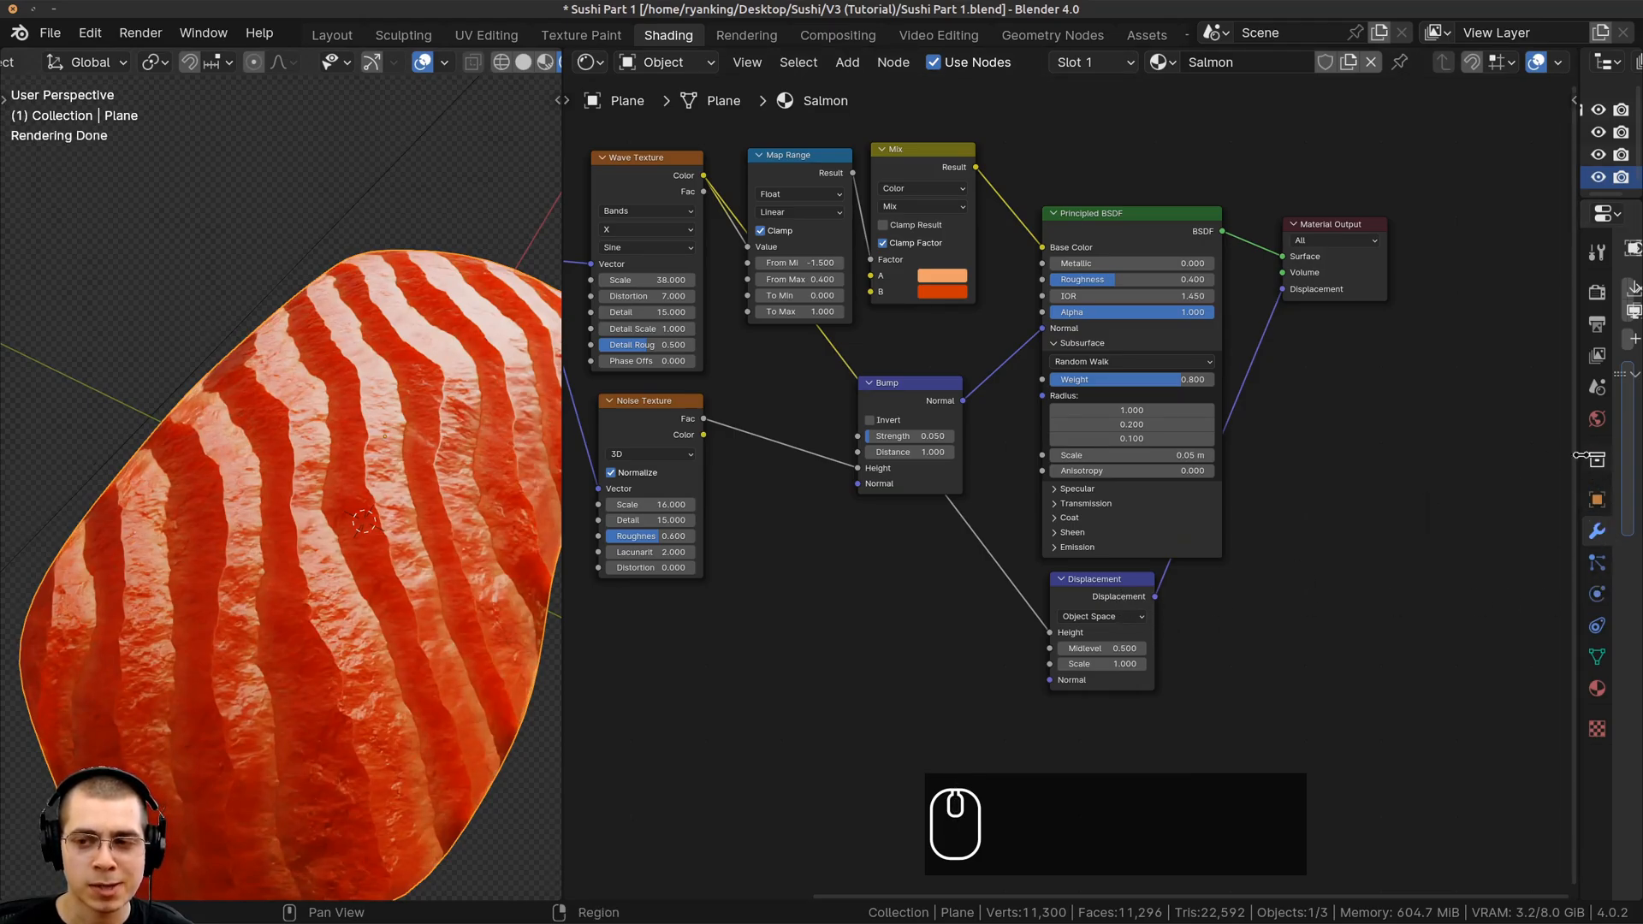
Widen the properties area and set the Salmon material's surface displacement method to Displacement and Bump
left_click_drag(1575, 366, 1209, 514)
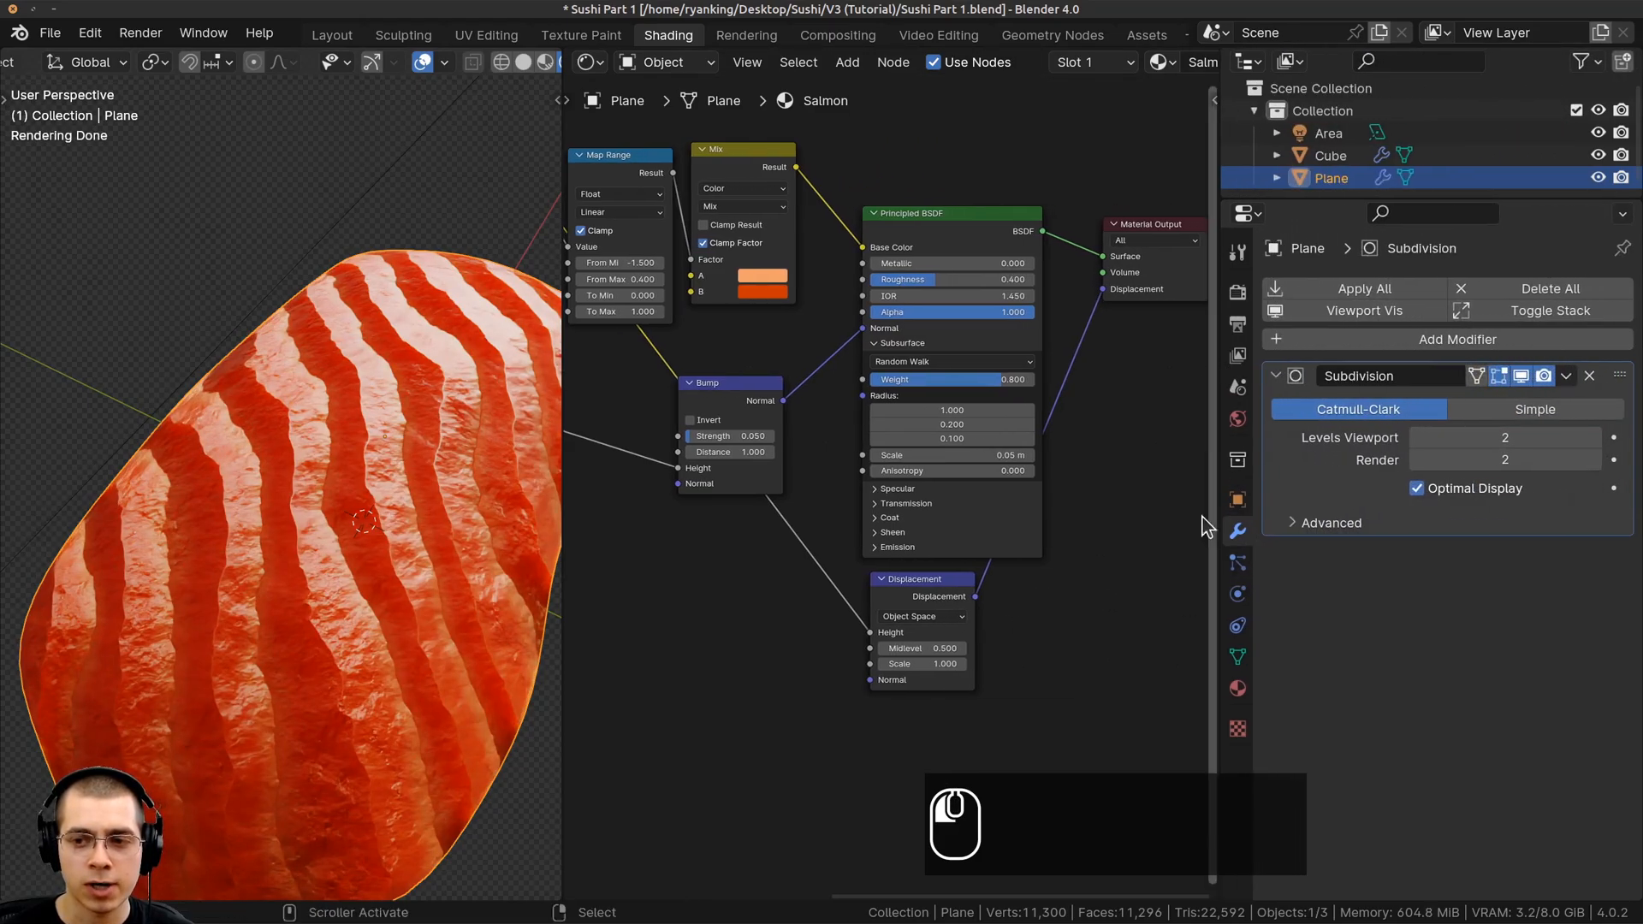
left_click(1237, 688)
scroll(1330, 440, "down", 10)
scroll(1330, 440, "down", 4)
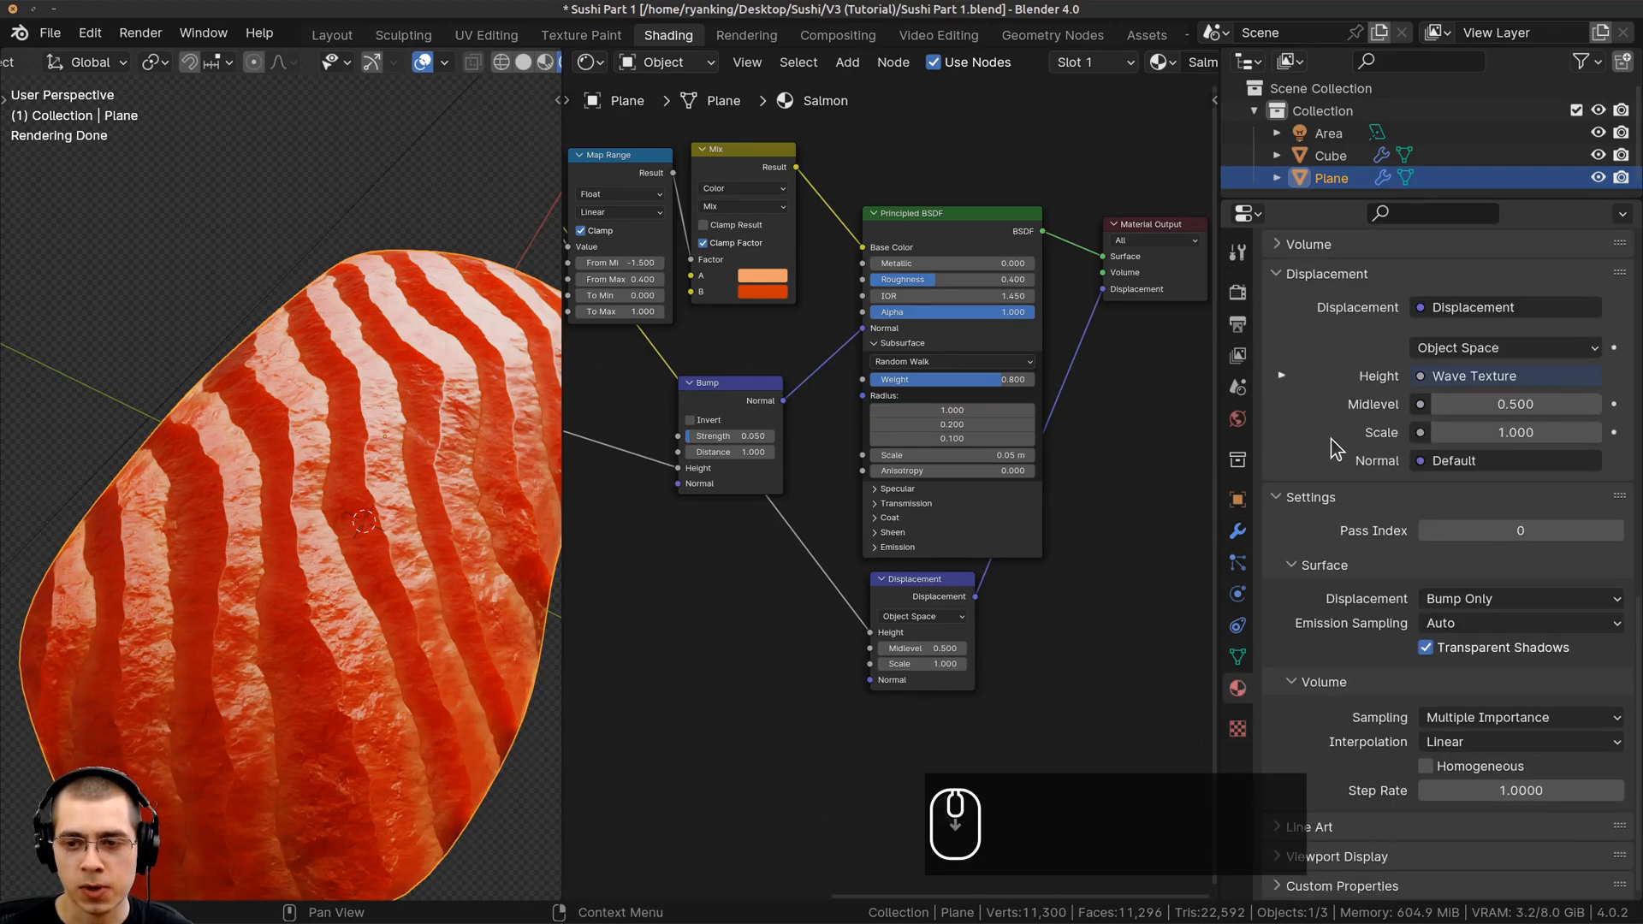
left_click(1475, 603)
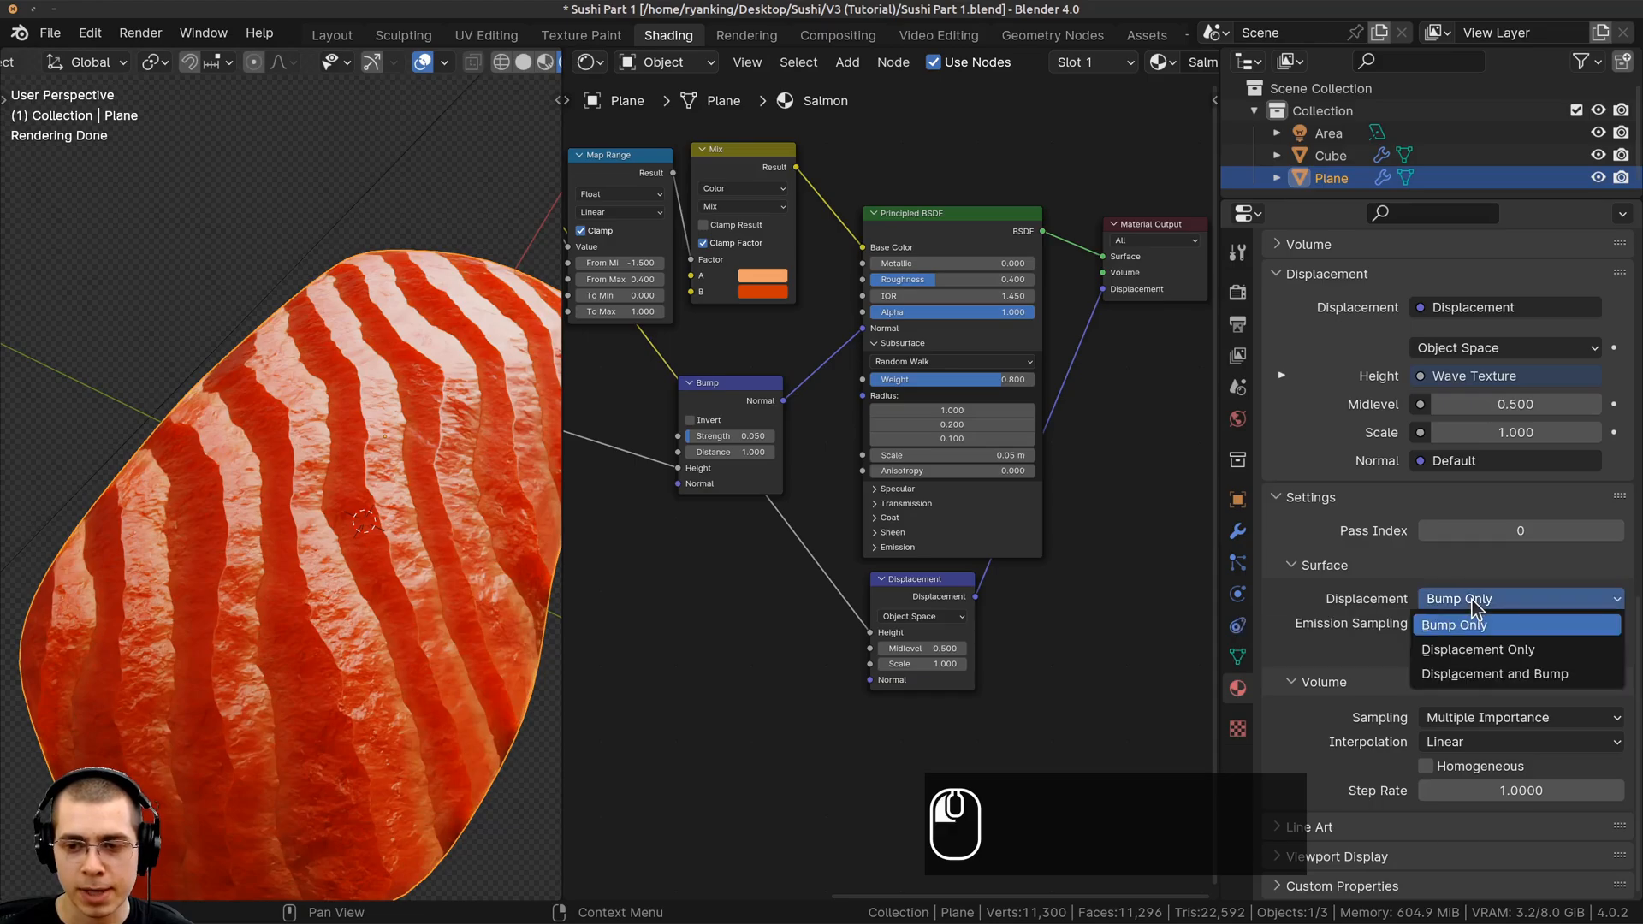
left_click(1456, 676)
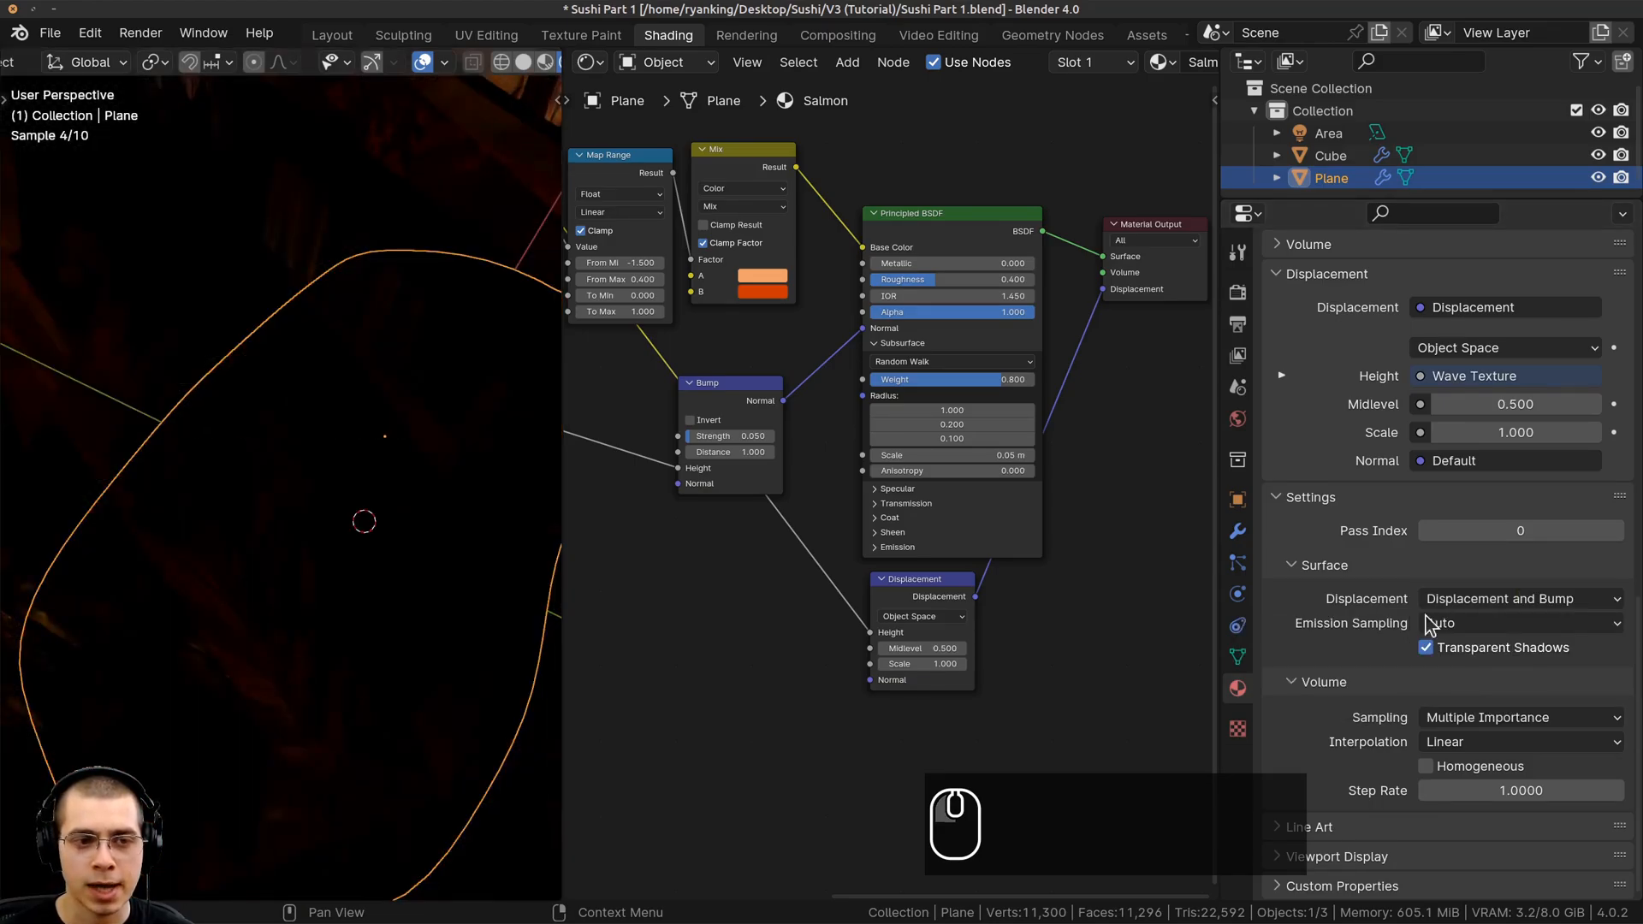
Set the Displacement node's Scale to 0.001
scroll(352, 305, "down", 7)
scroll(585, 458, "down", 5)
scroll(428, 480, "down", 6)
middle_click_drag(429, 480, 308, 403)
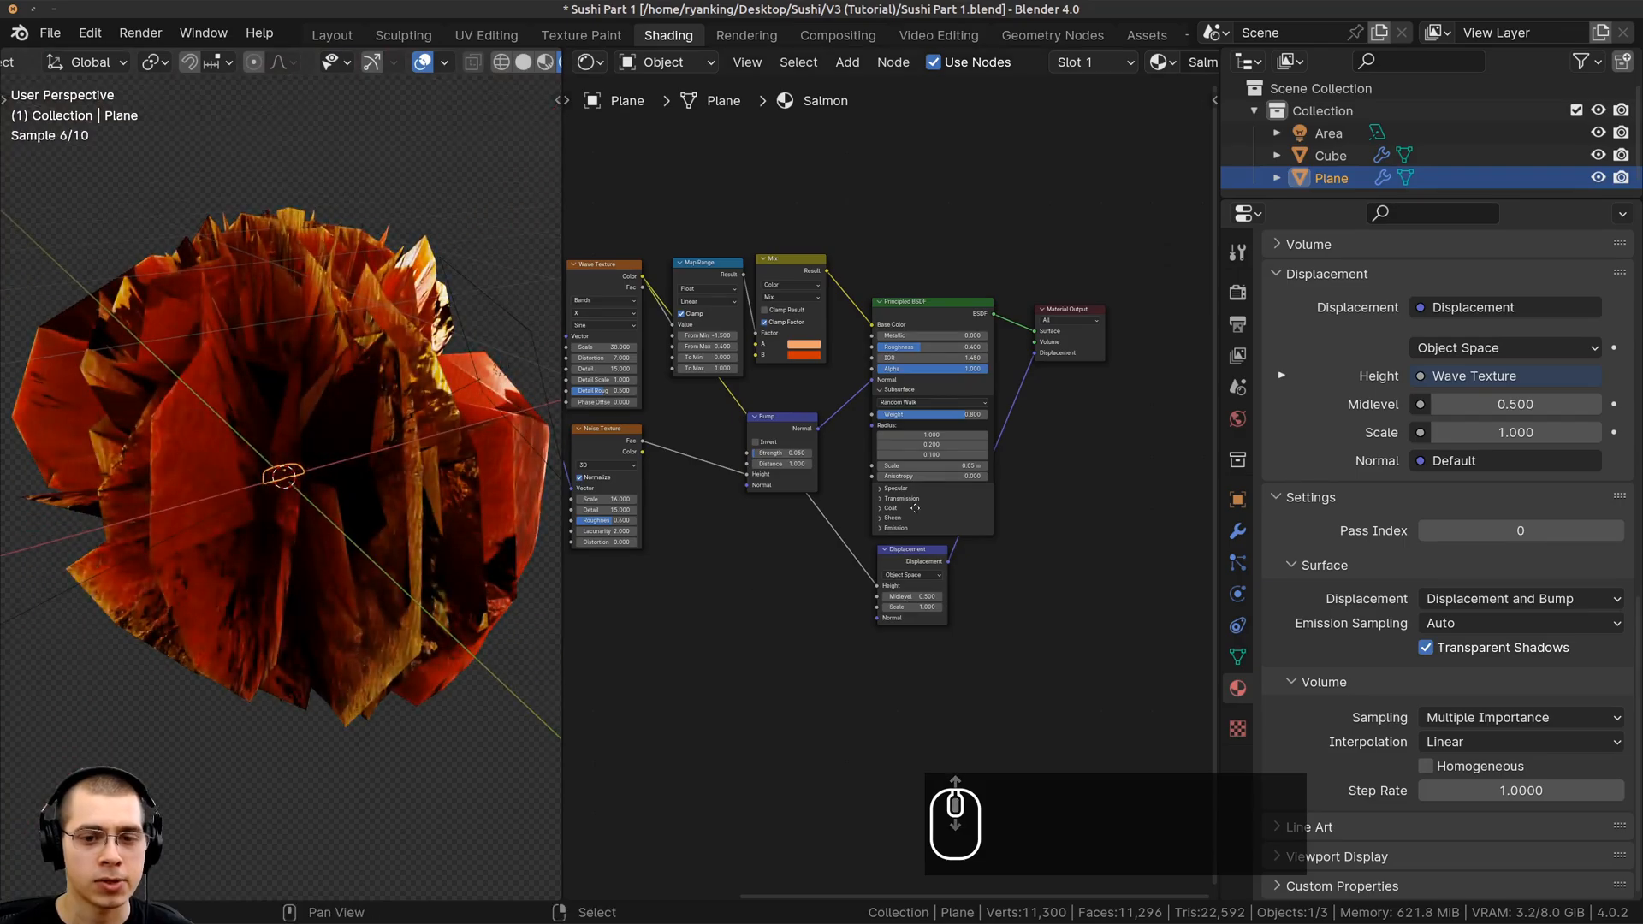
scroll(915, 508, "up", 3)
scroll(502, 459, "up", 3)
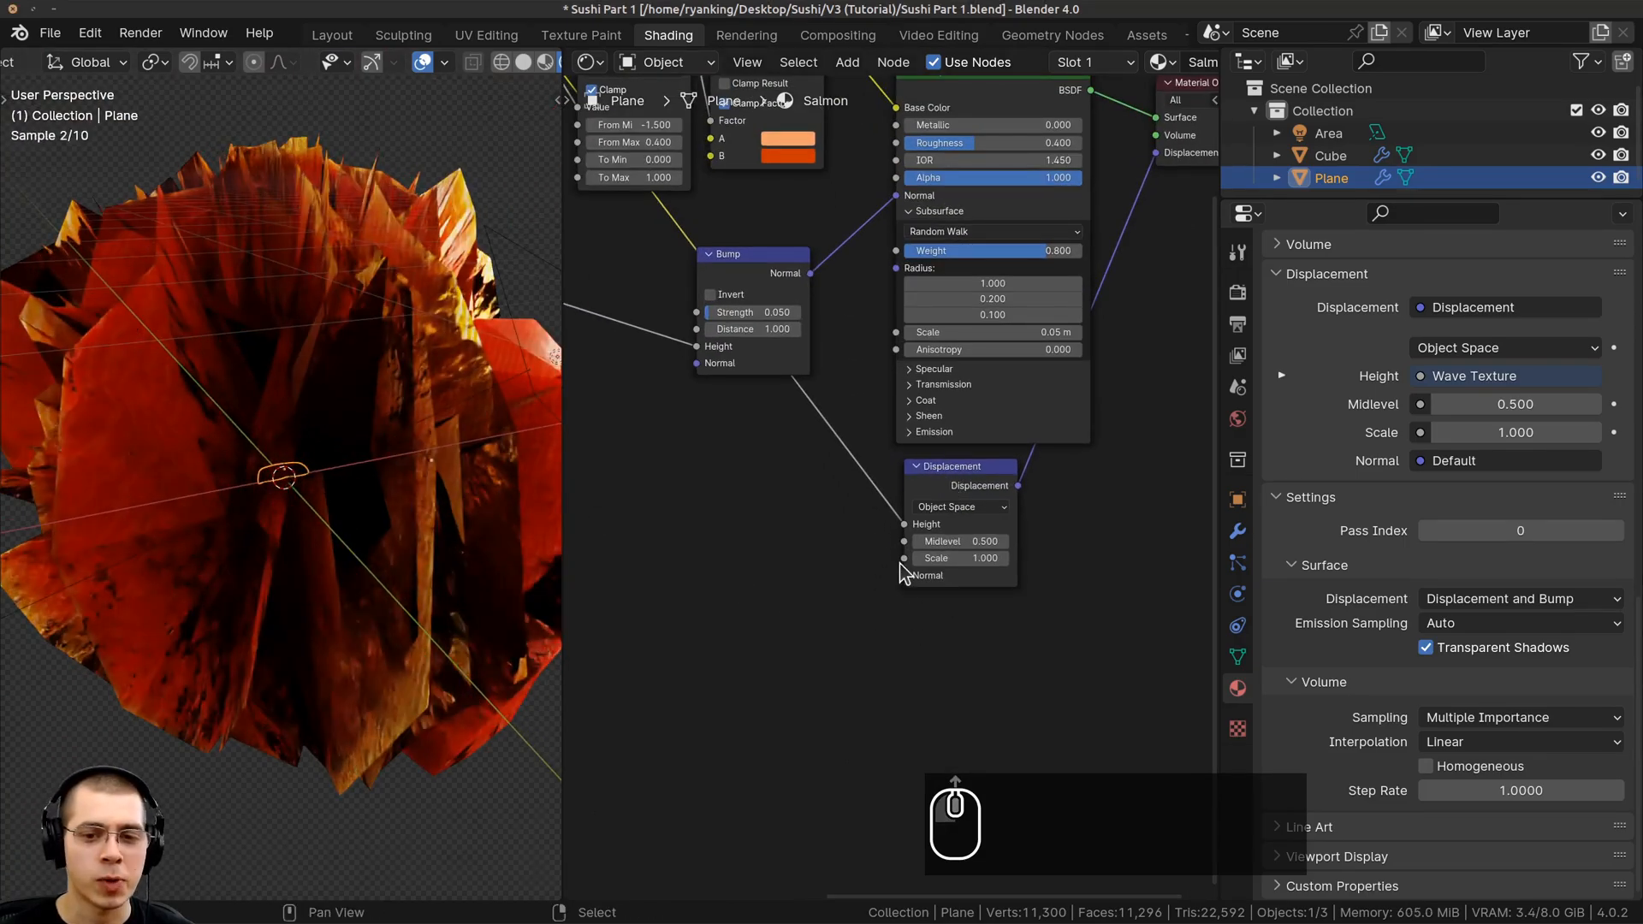
scroll(905, 568, "up", 1)
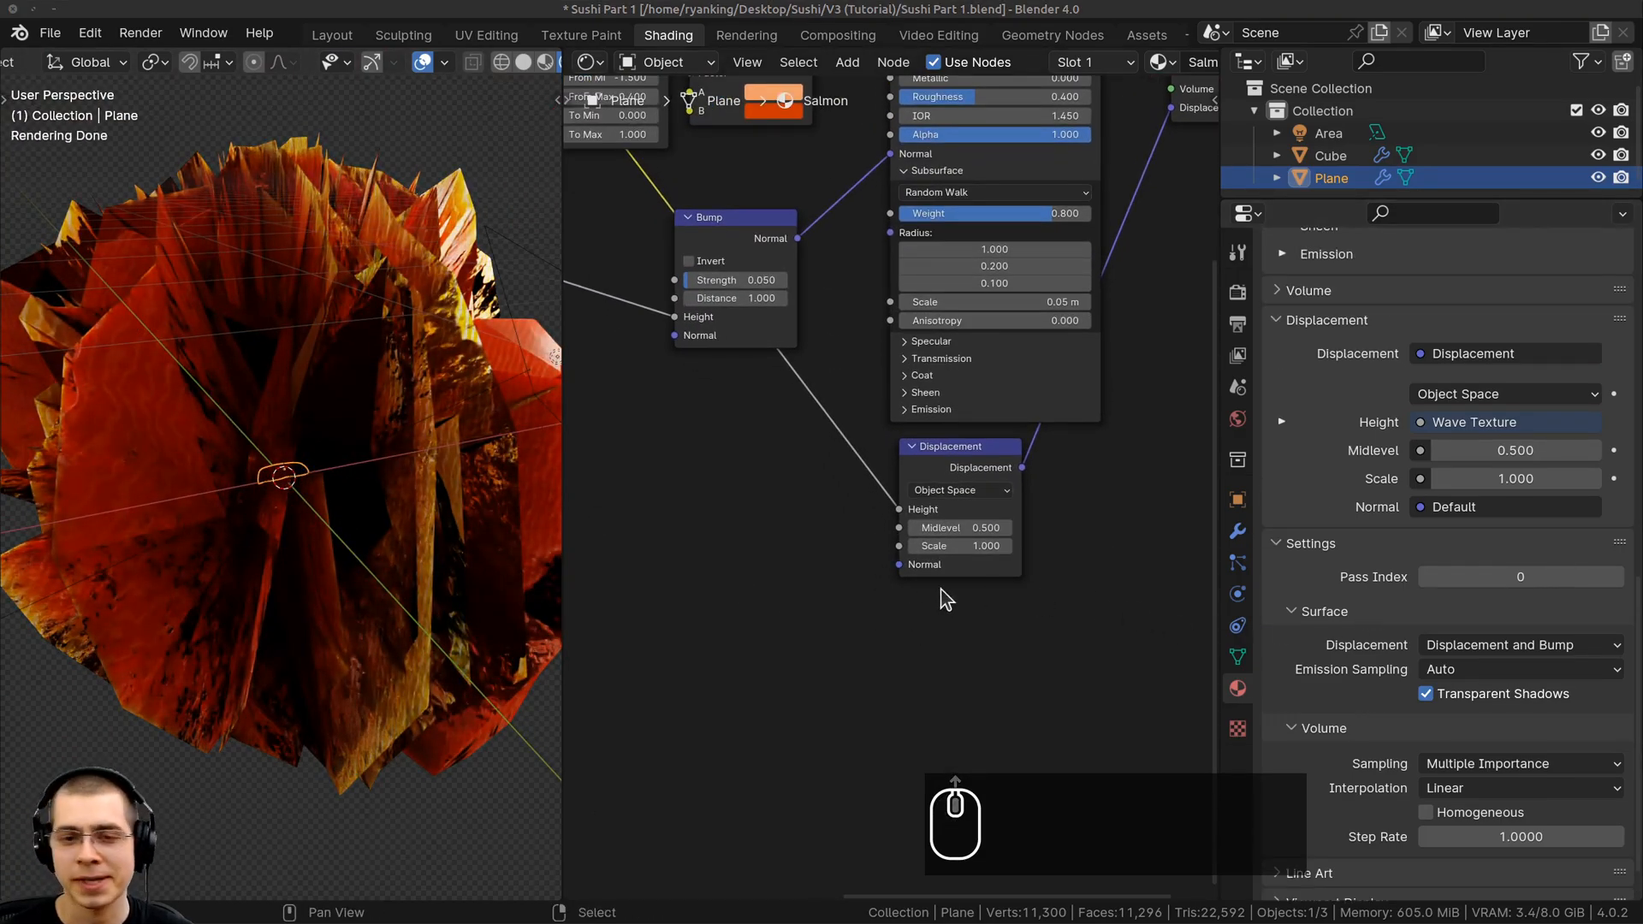
scroll(944, 599, "up", 3)
left_click(850, 397)
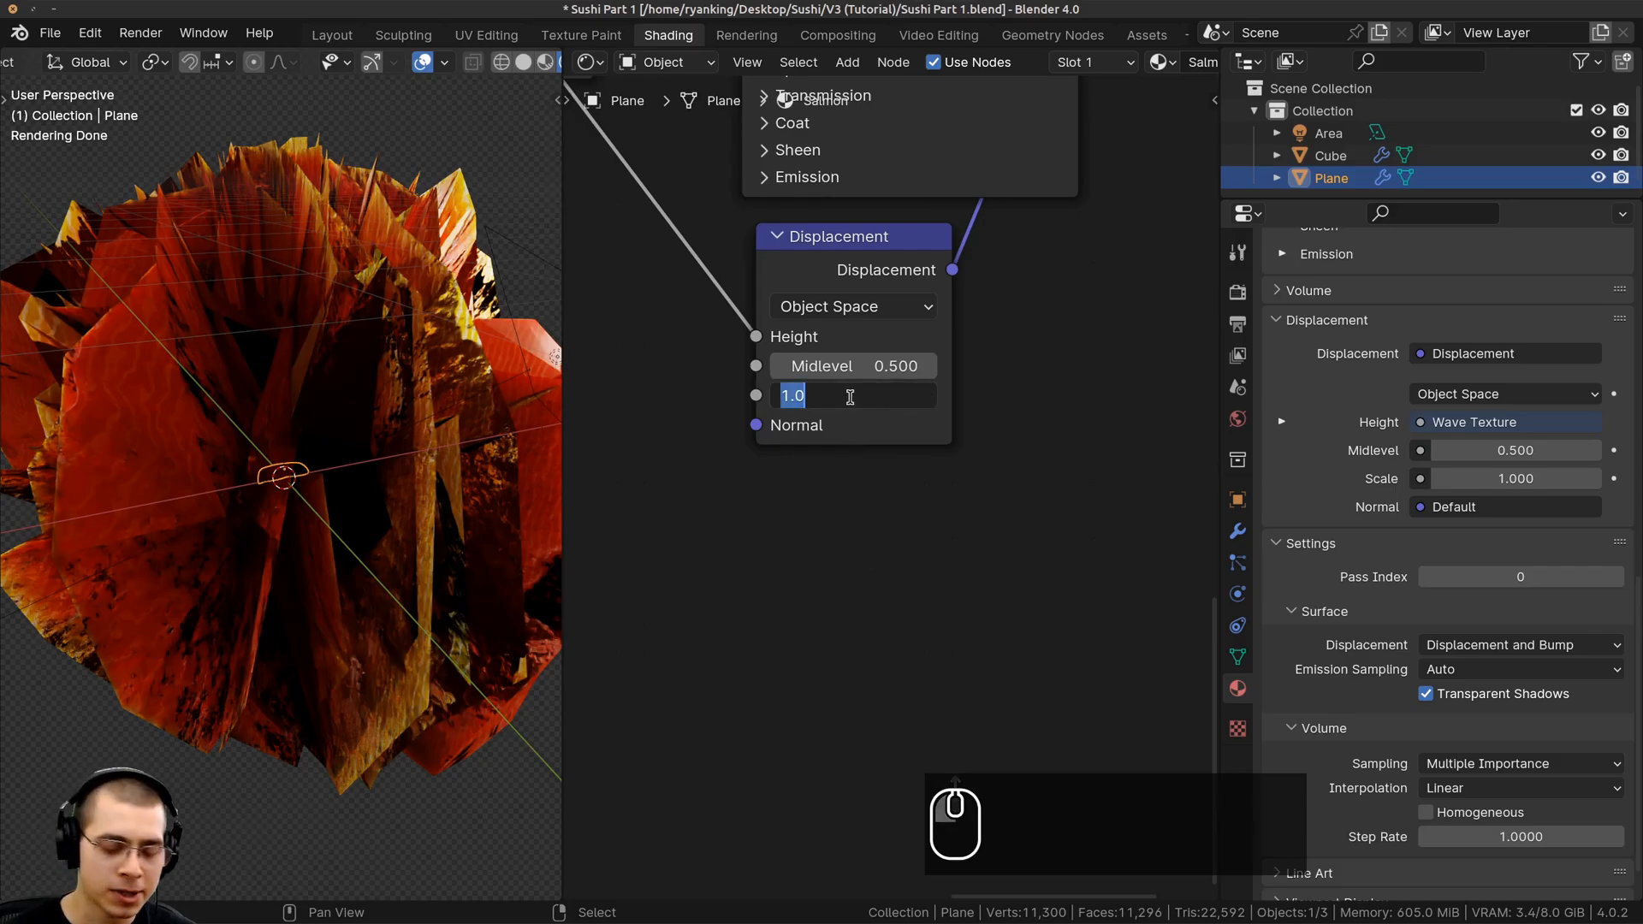
type(".001")
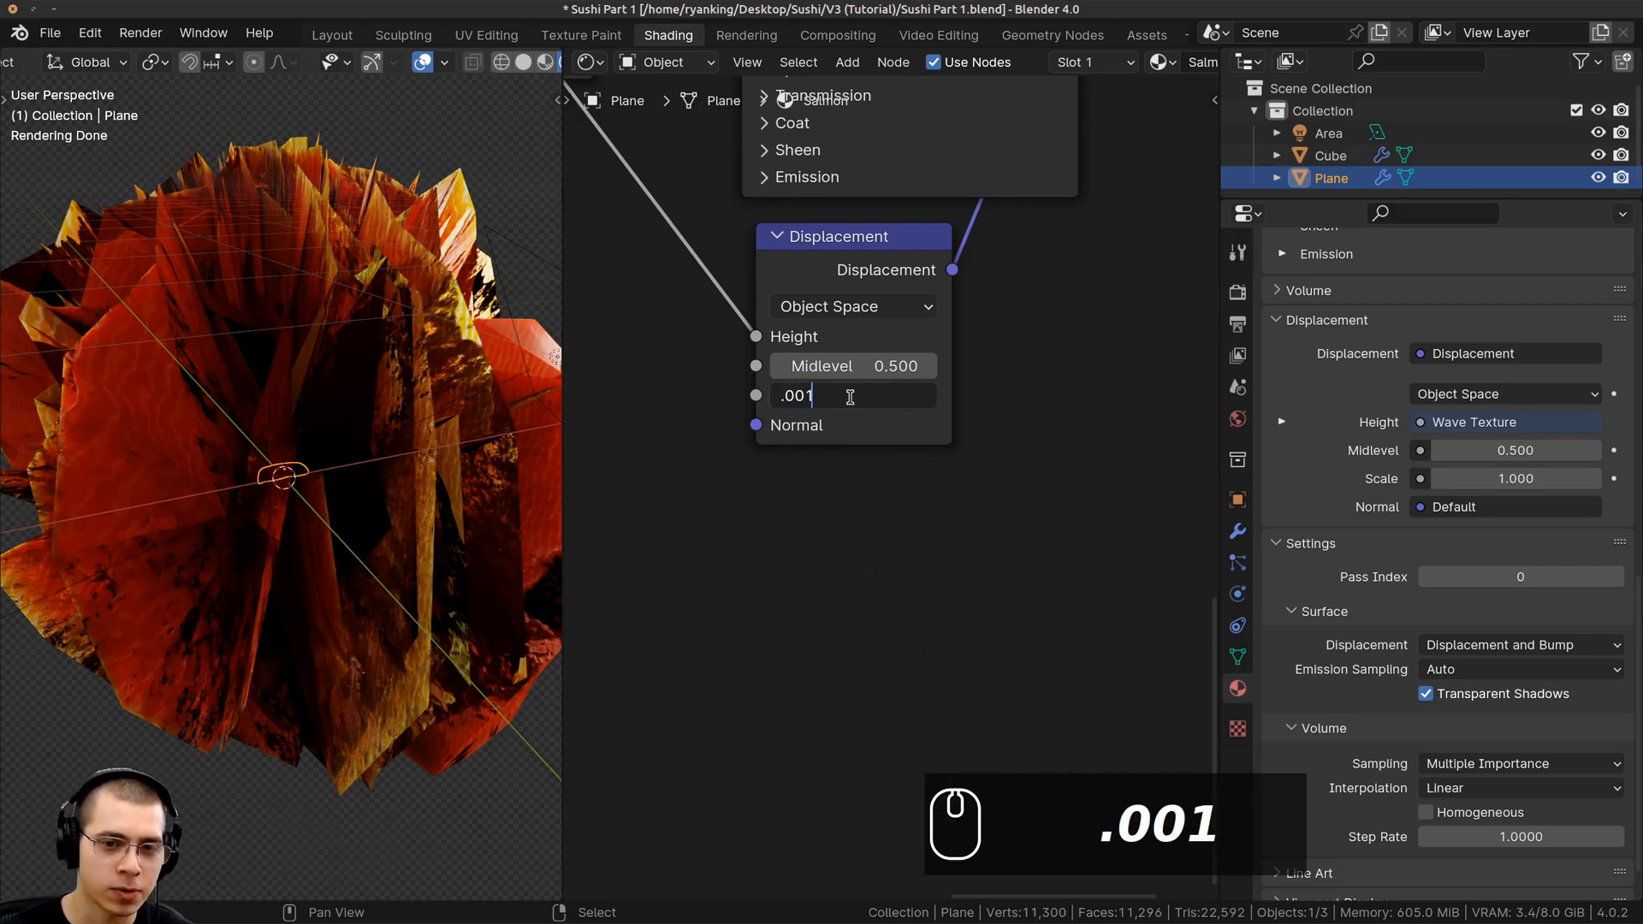
key("Return")
Deselect all objects and examine the displaced stripes on the salmon
scroll(333, 525, "up", 12)
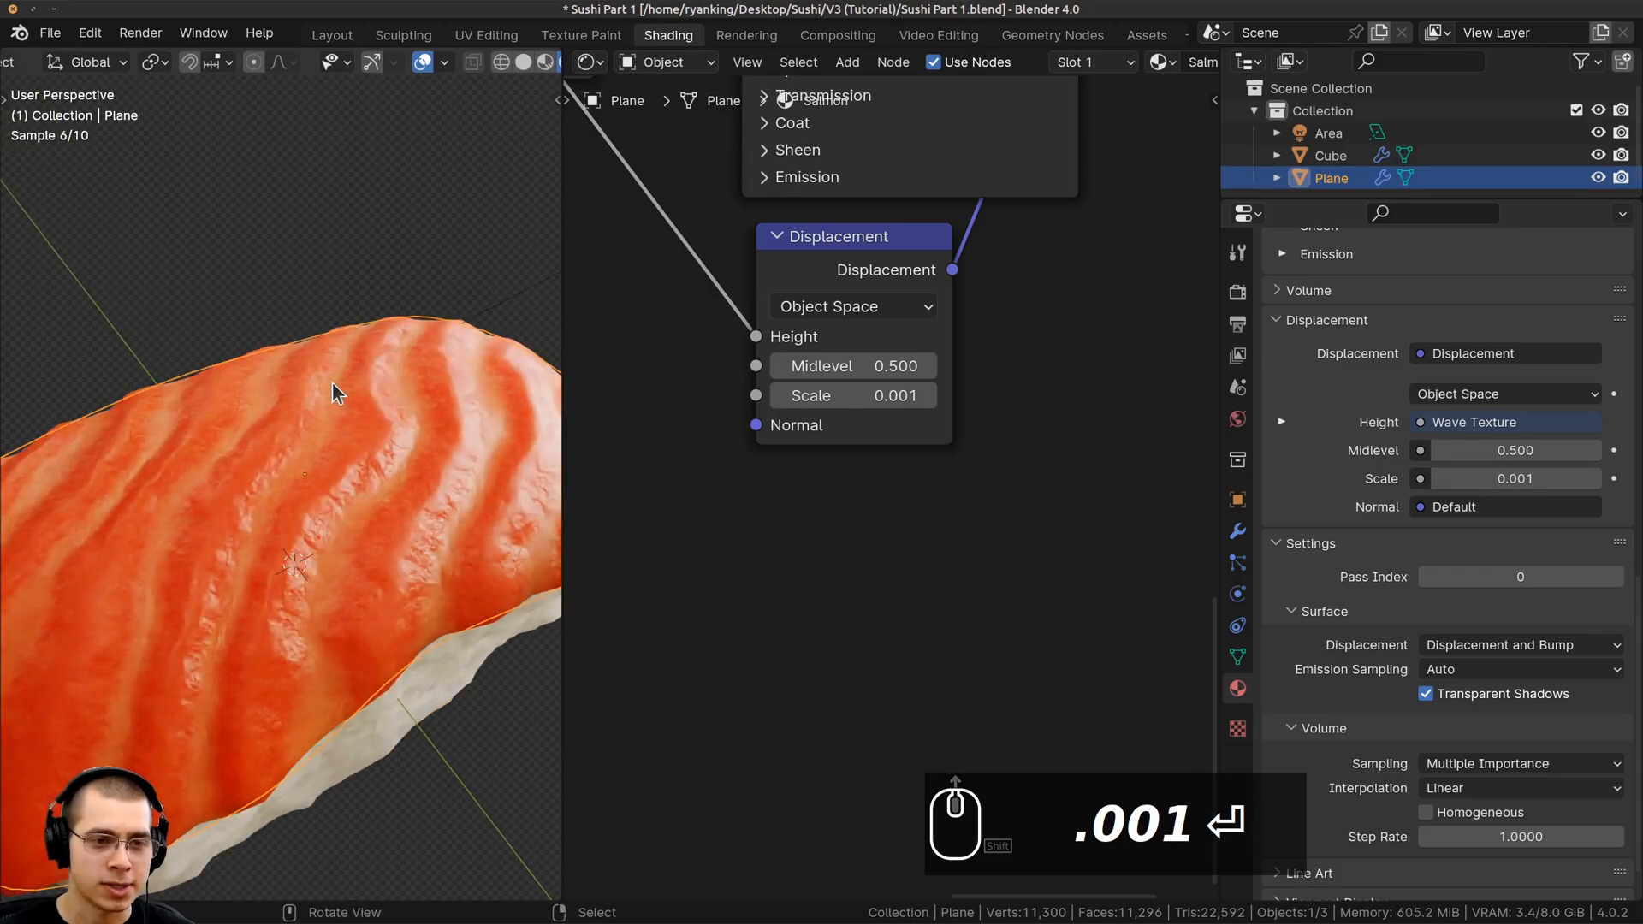
key("a")
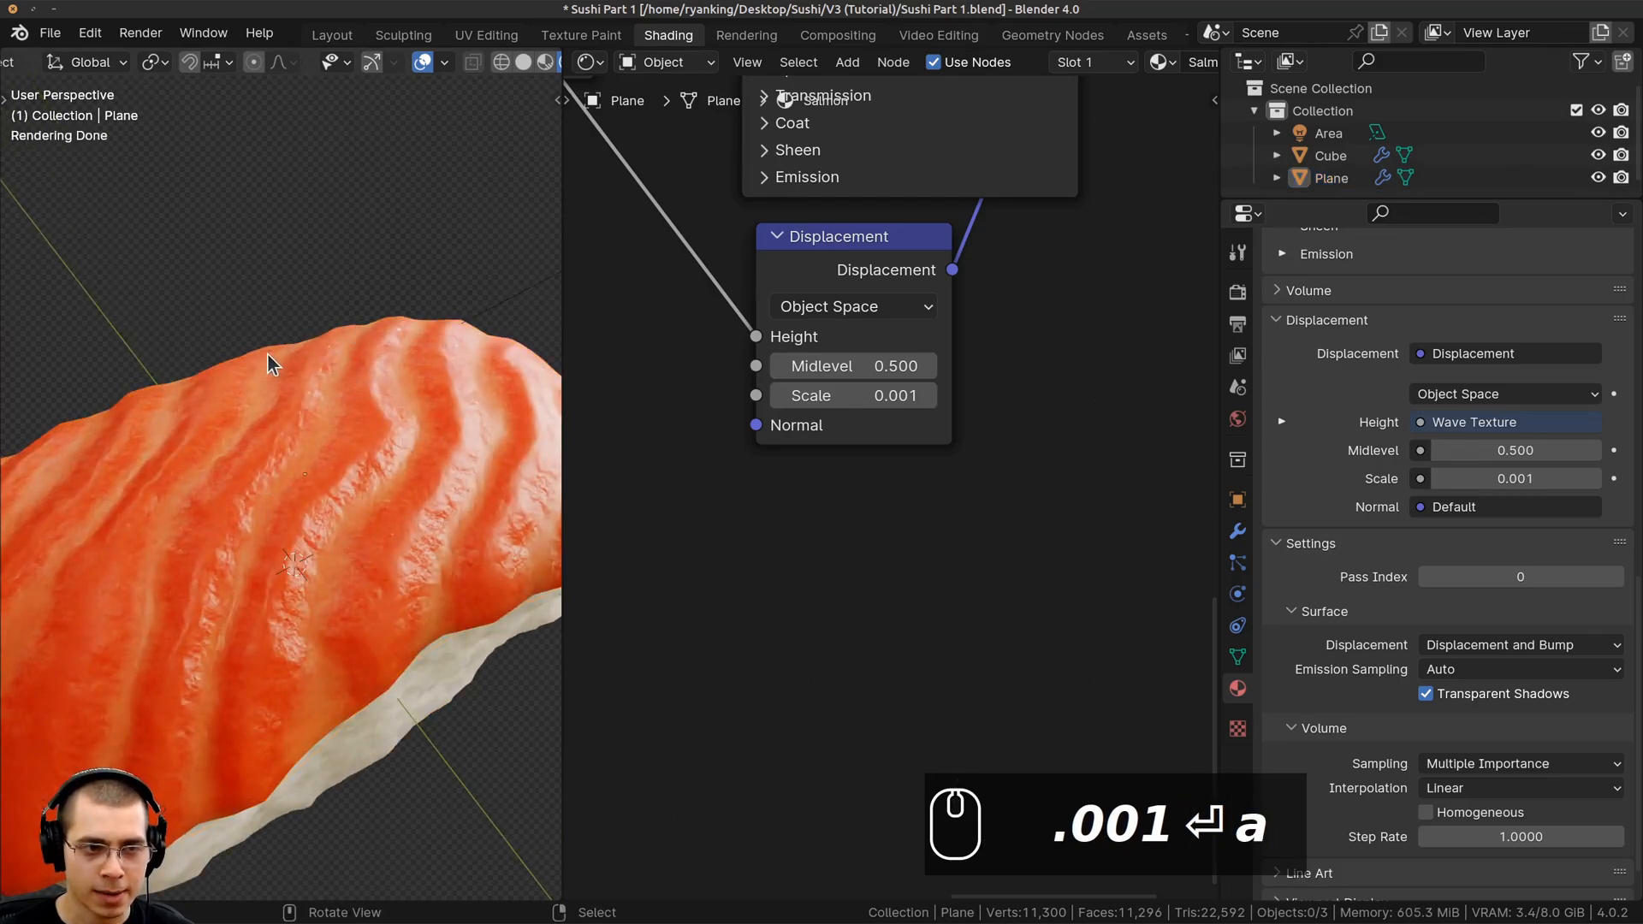
scroll(267, 352, "down", 4)
scroll(1062, 393, "down", 3)
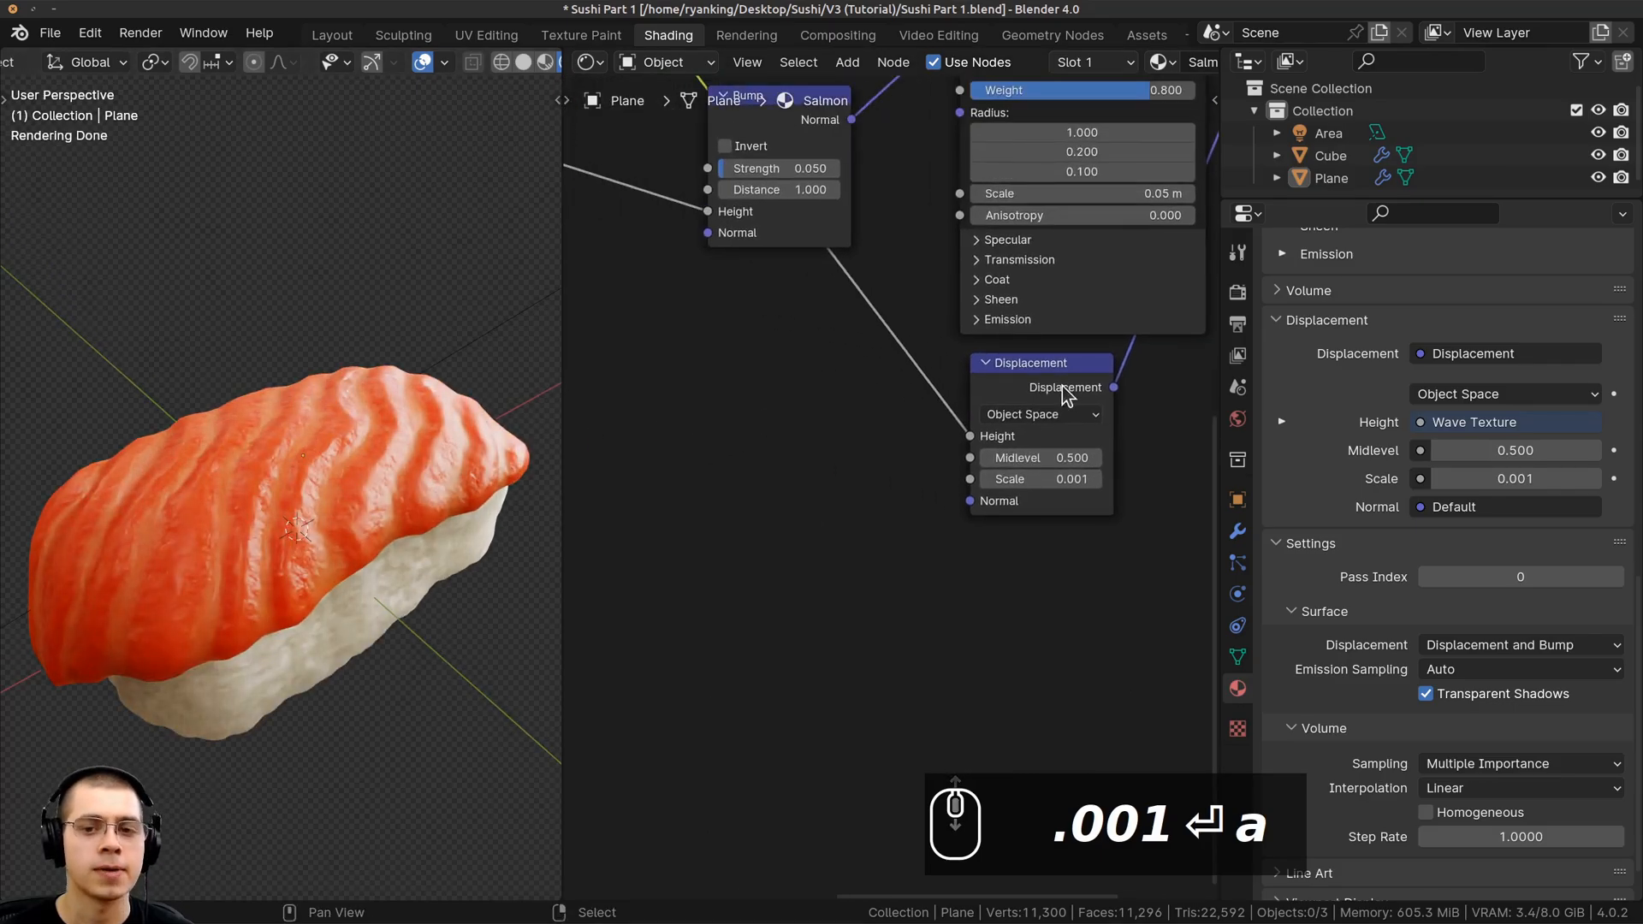
left_click_drag(1061, 393, 1066, 395)
scroll(310, 442, "up", 3)
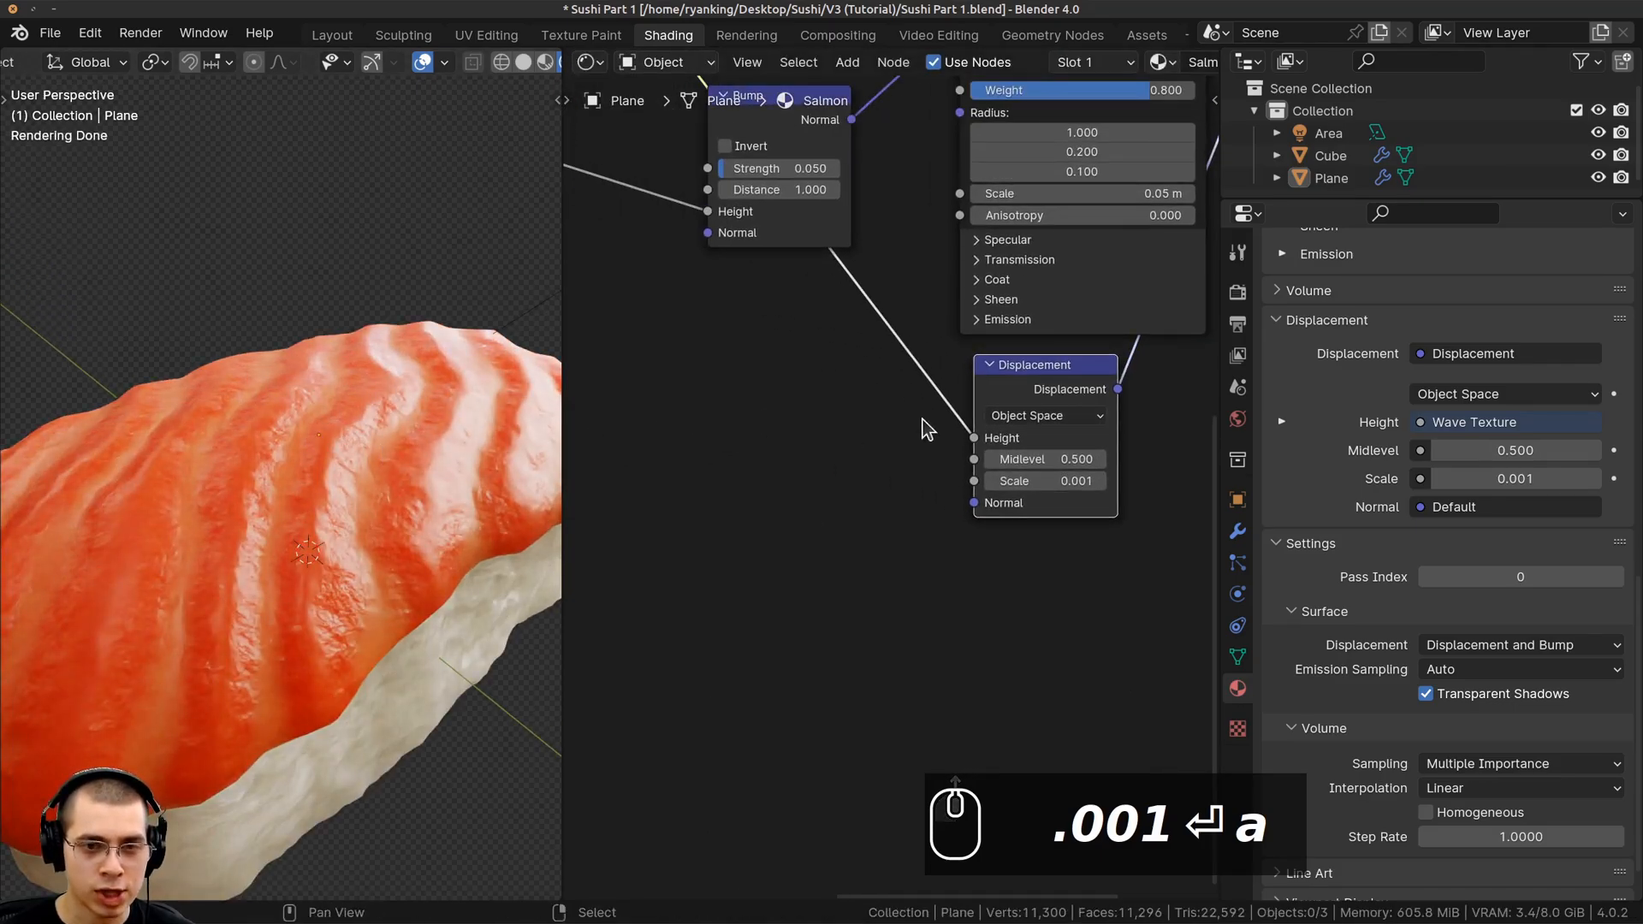
Insert an RGB Curves node on the link between the Wave Texture's Color output and the Displacement node's Height input
scroll(843, 347, "down", 2)
scroll(804, 308, "down", 3)
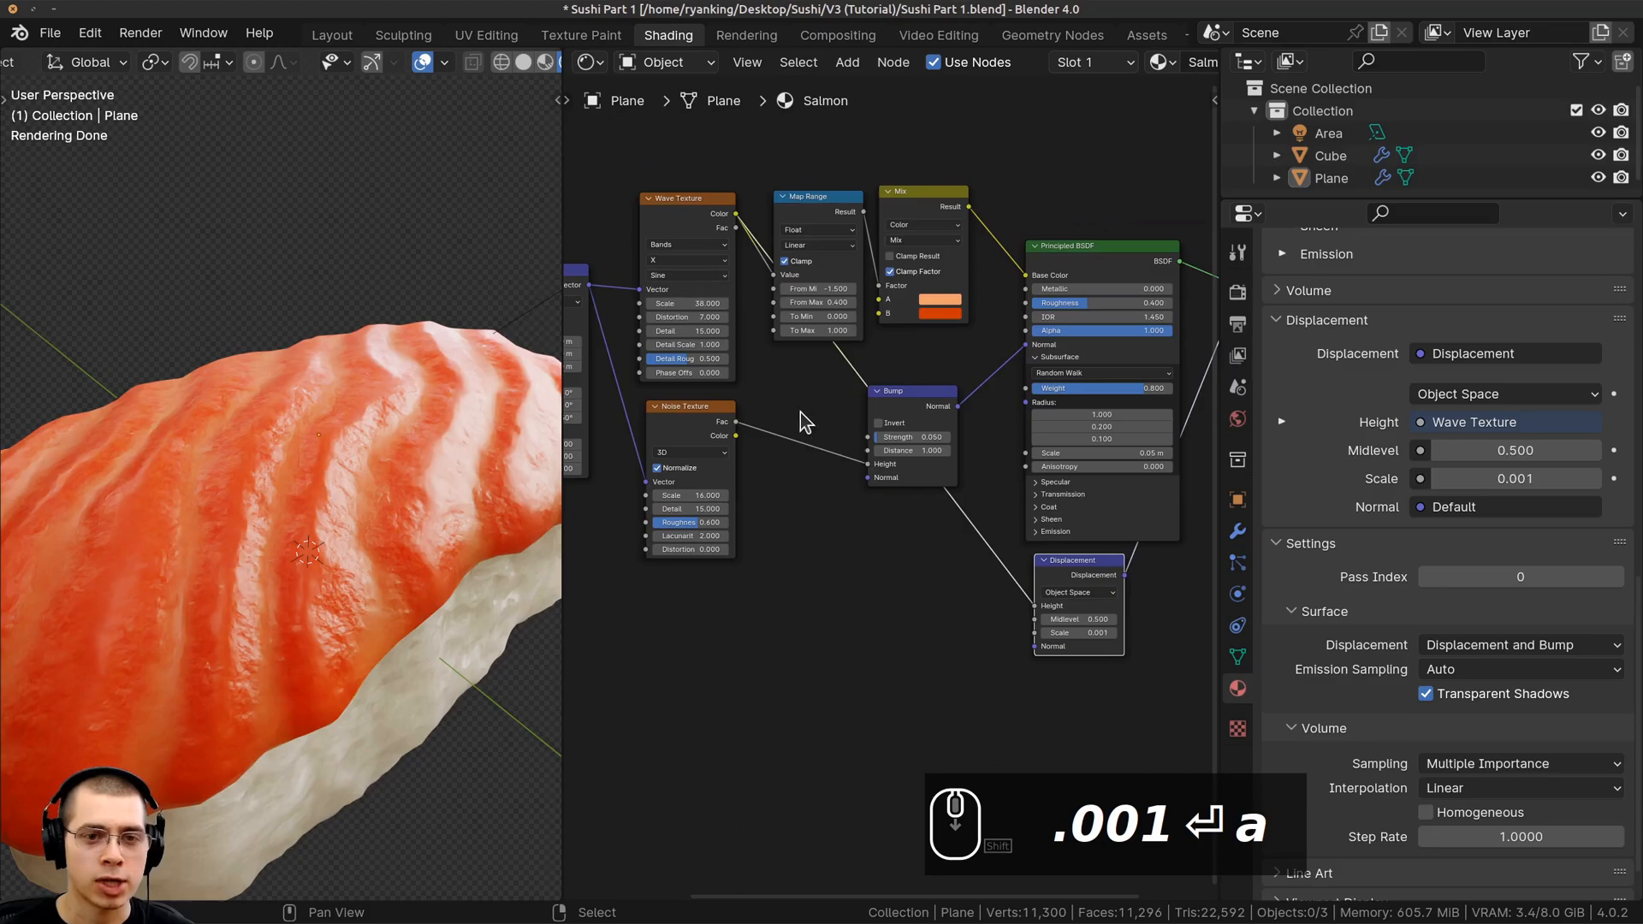
key("shift+a")
left_click(804, 416)
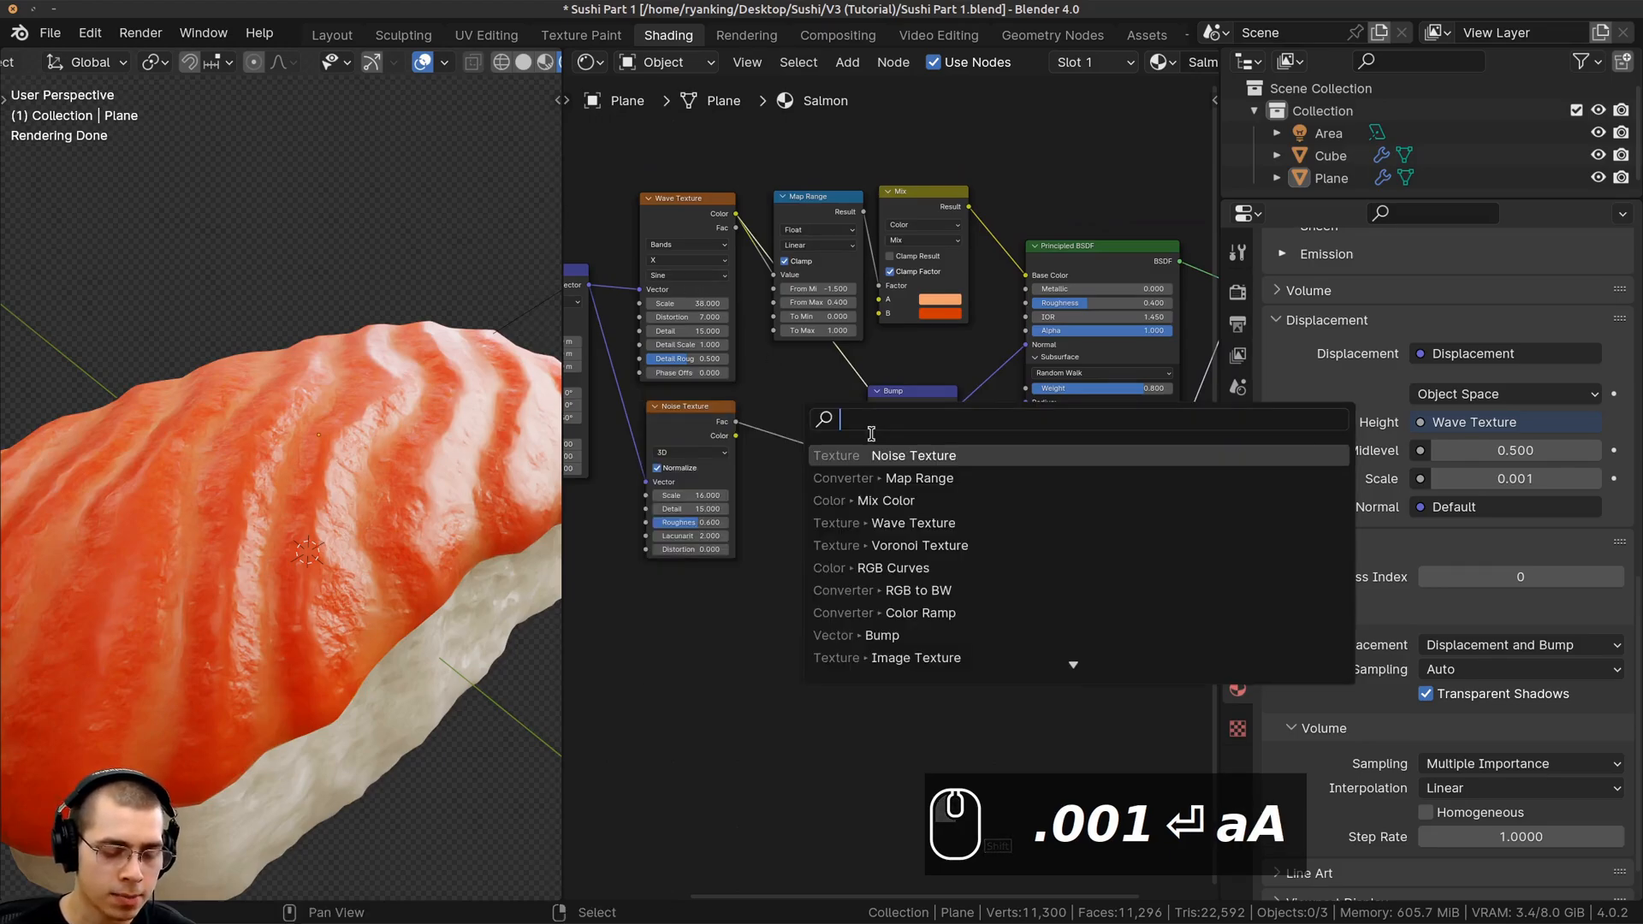
type("rgb")
left_click(891, 501)
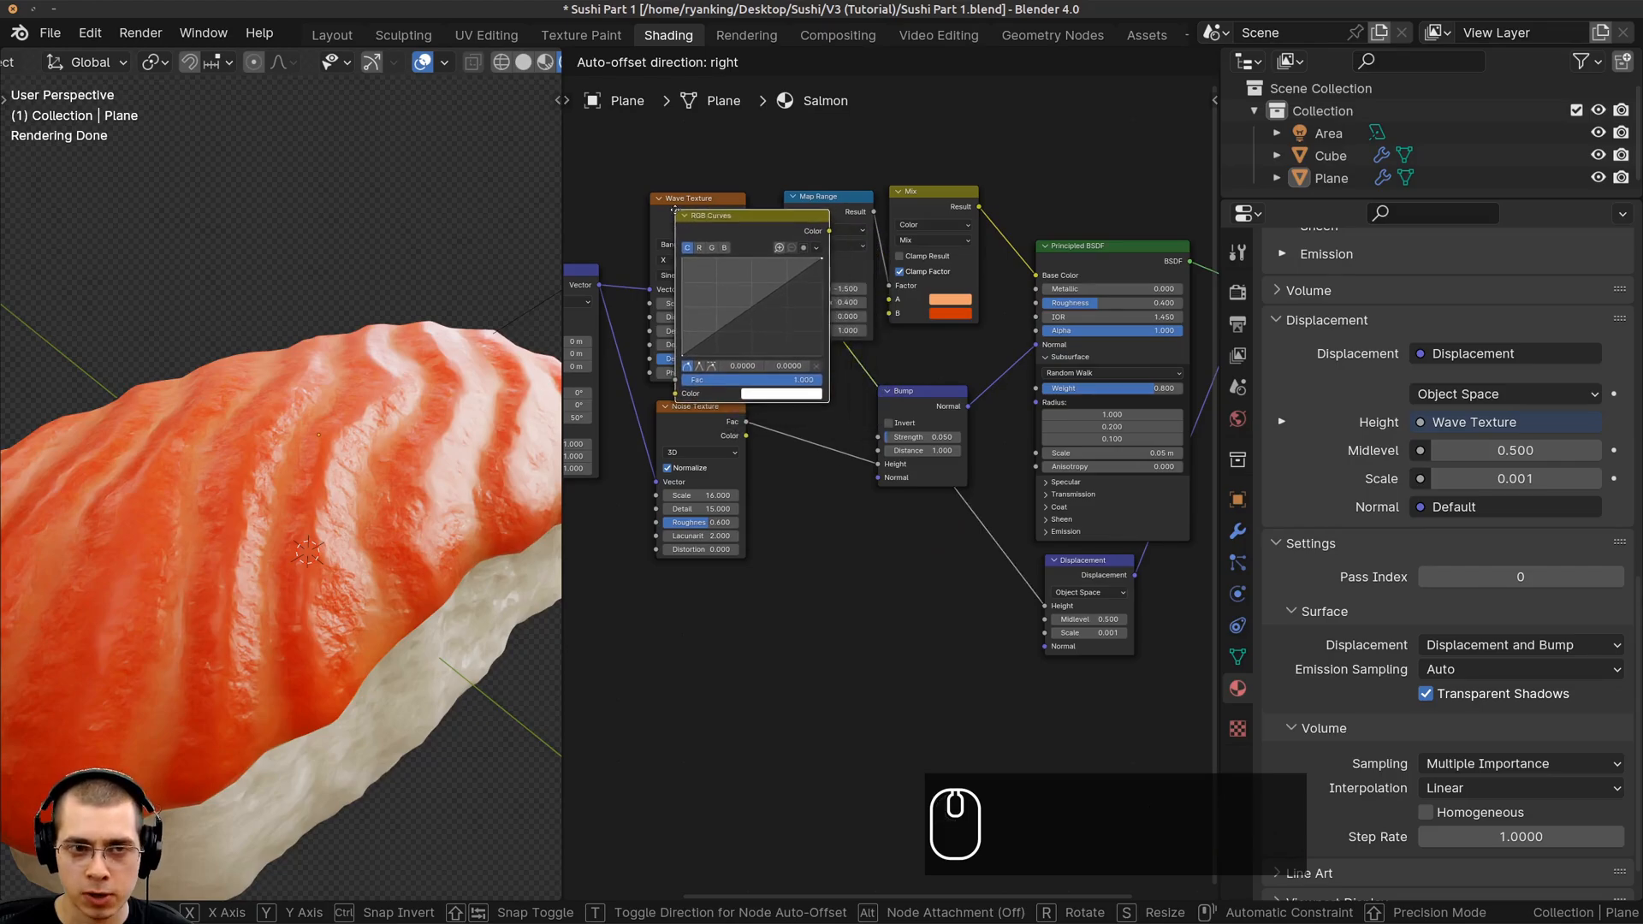
left_click(915, 512)
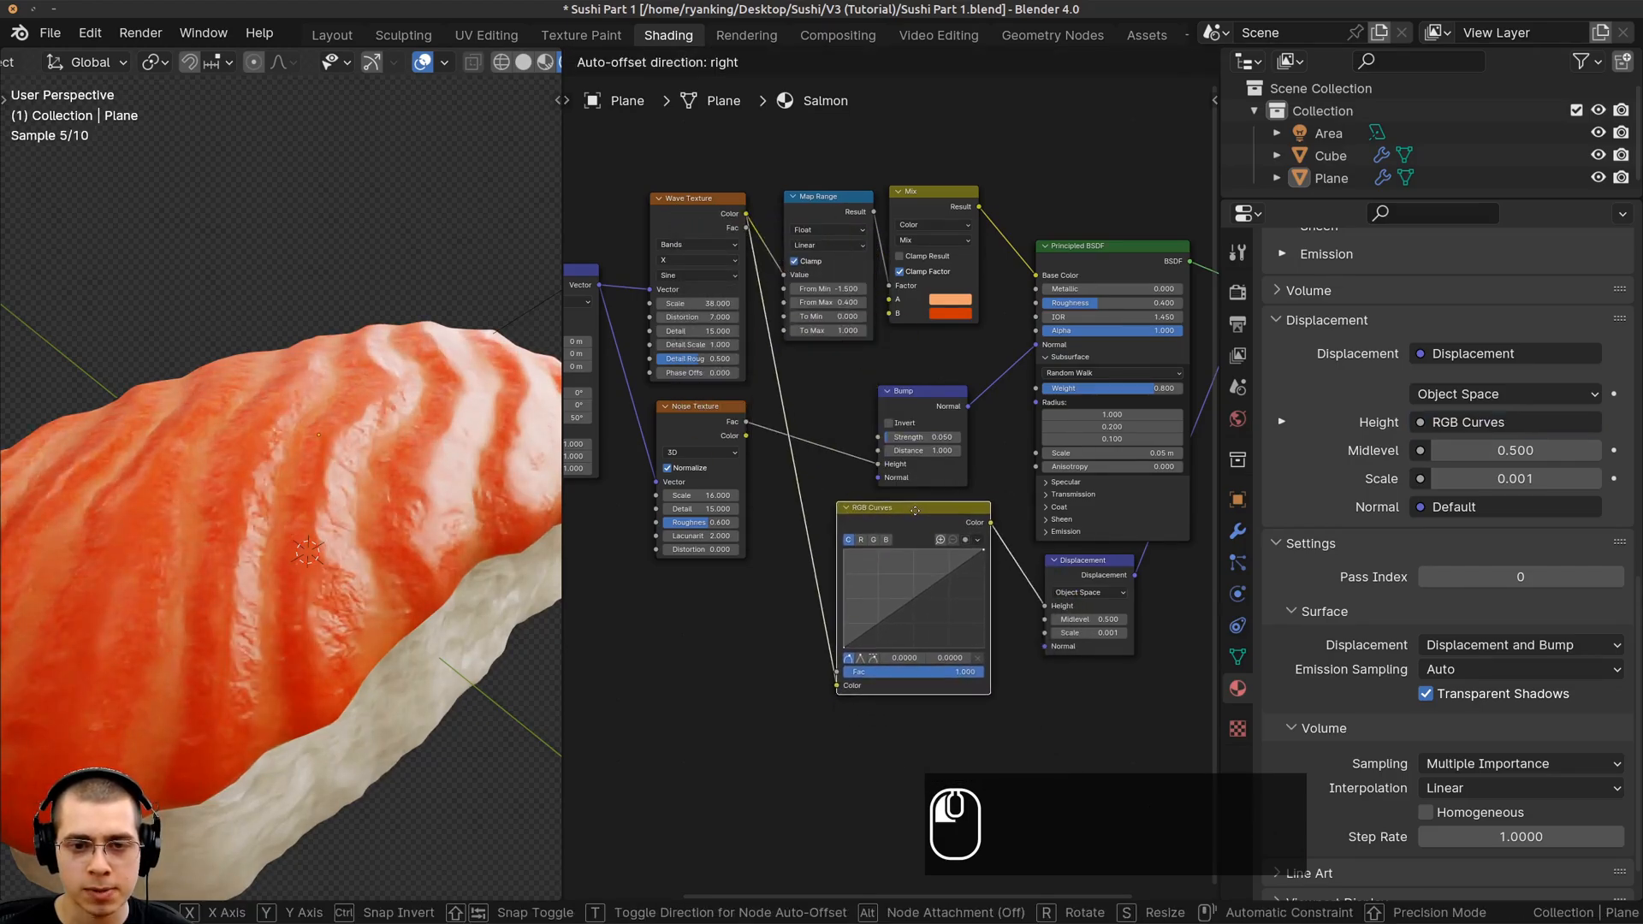
Add a middle point to the RGB Curves node's combined curve and raise it to about X 0.43, Y 0.68
scroll(722, 539, "up", 4)
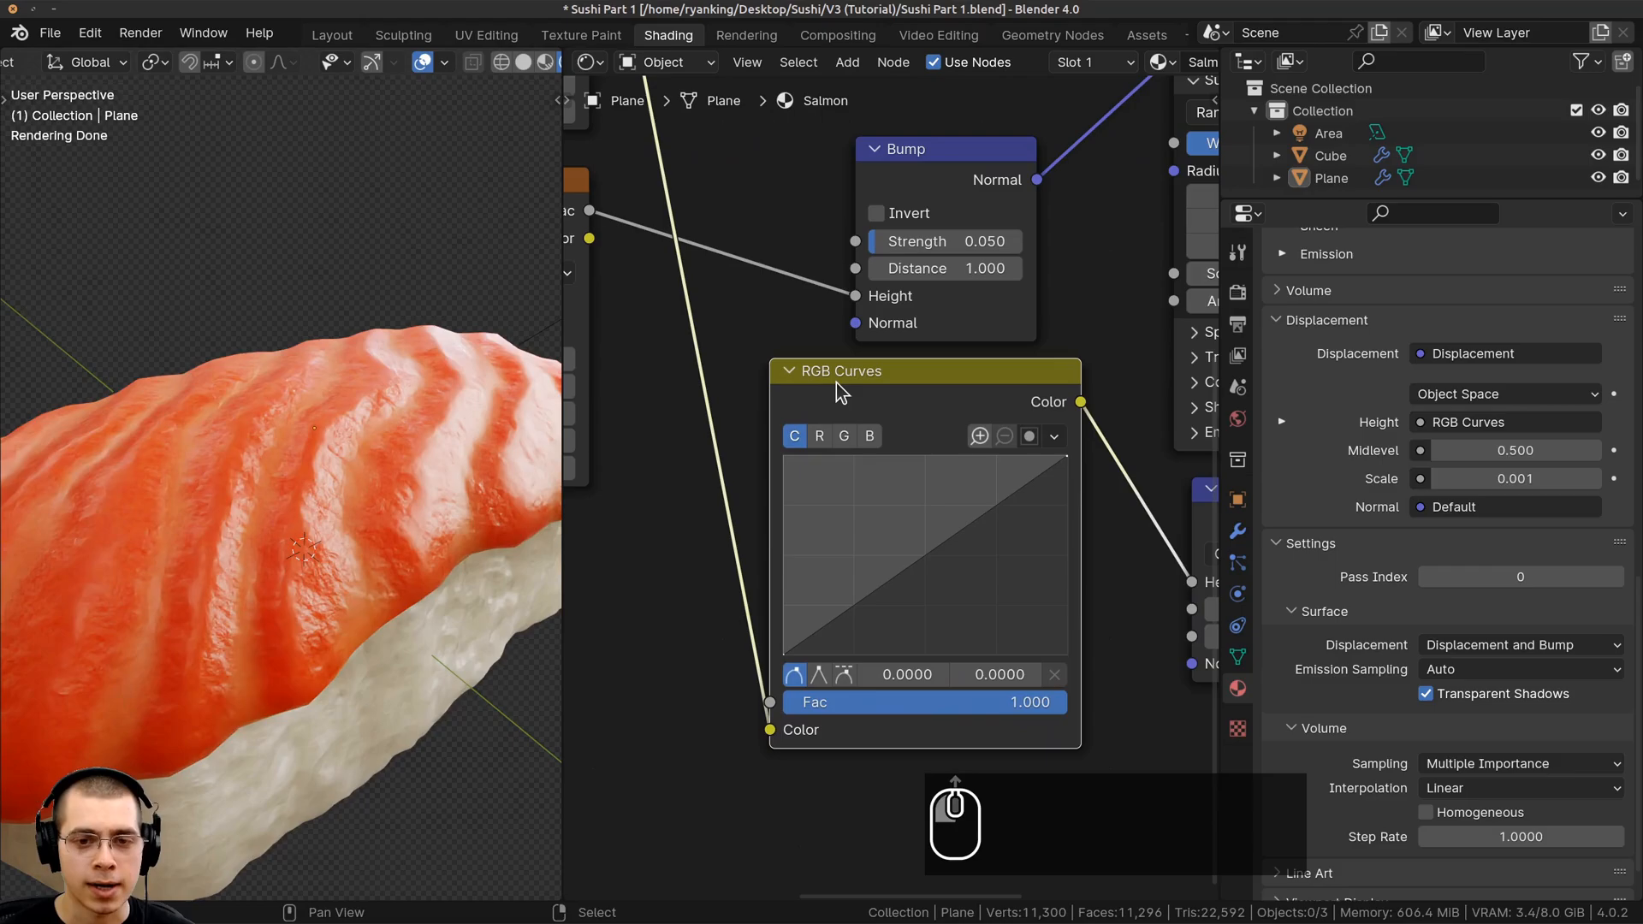
middle_click_drag(842, 392, 870, 231)
left_click_drag(890, 257, 871, 255)
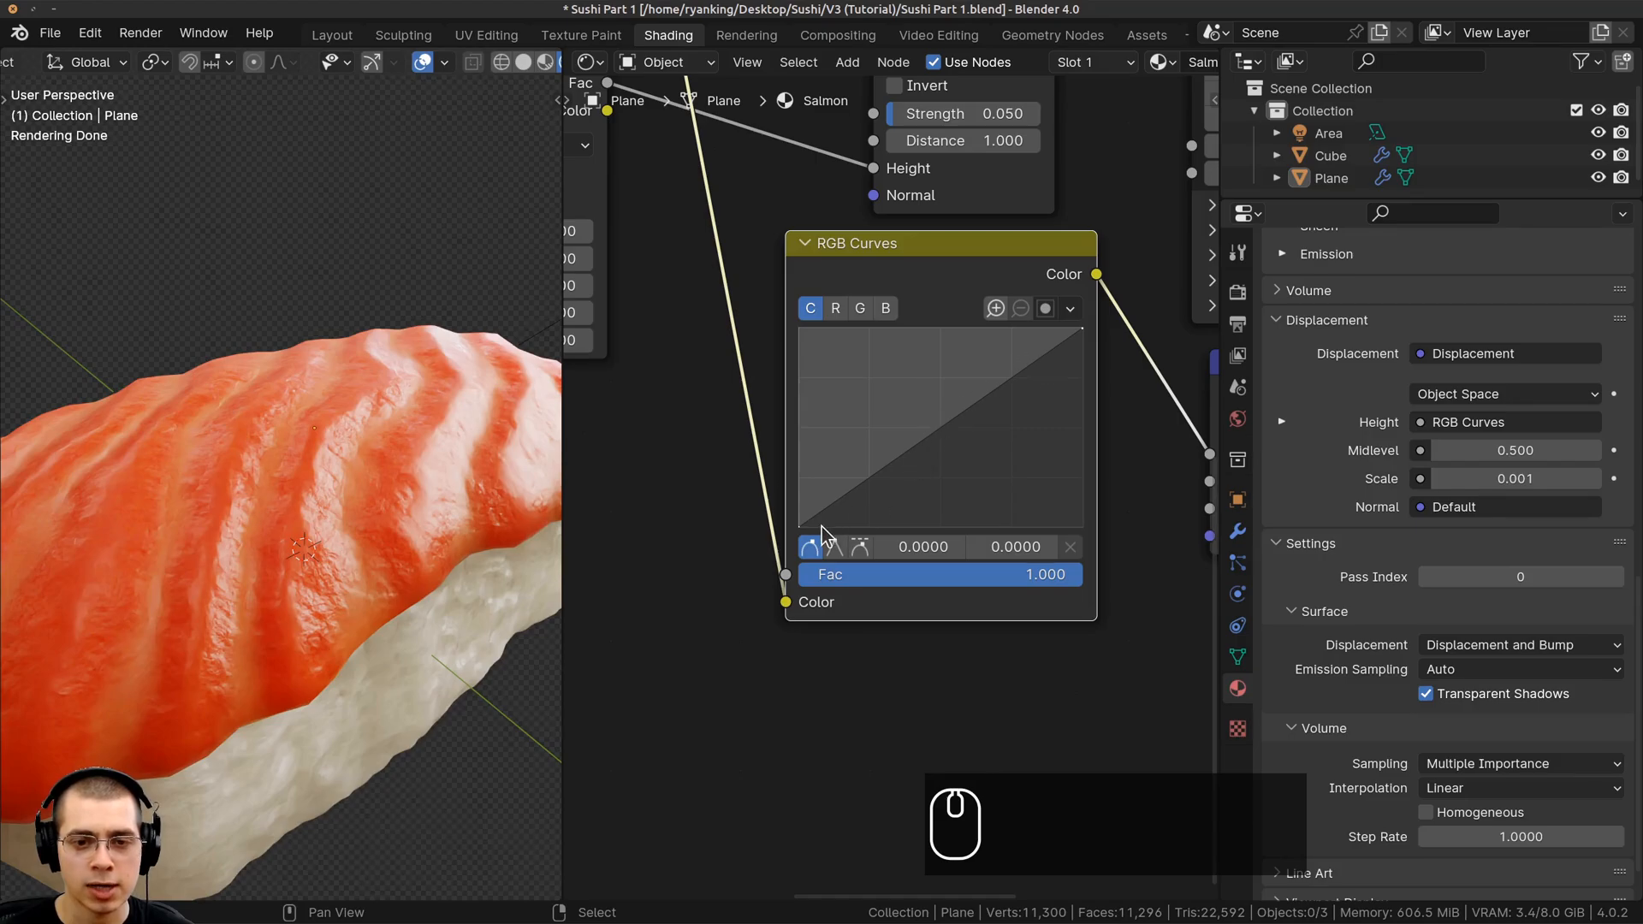
mouse_move(377, 415)
middle_mouse_down()
mouse_move(356, 422)
mouse_move(280, 386)
mouse_move(402, 434)
middle_mouse_up()
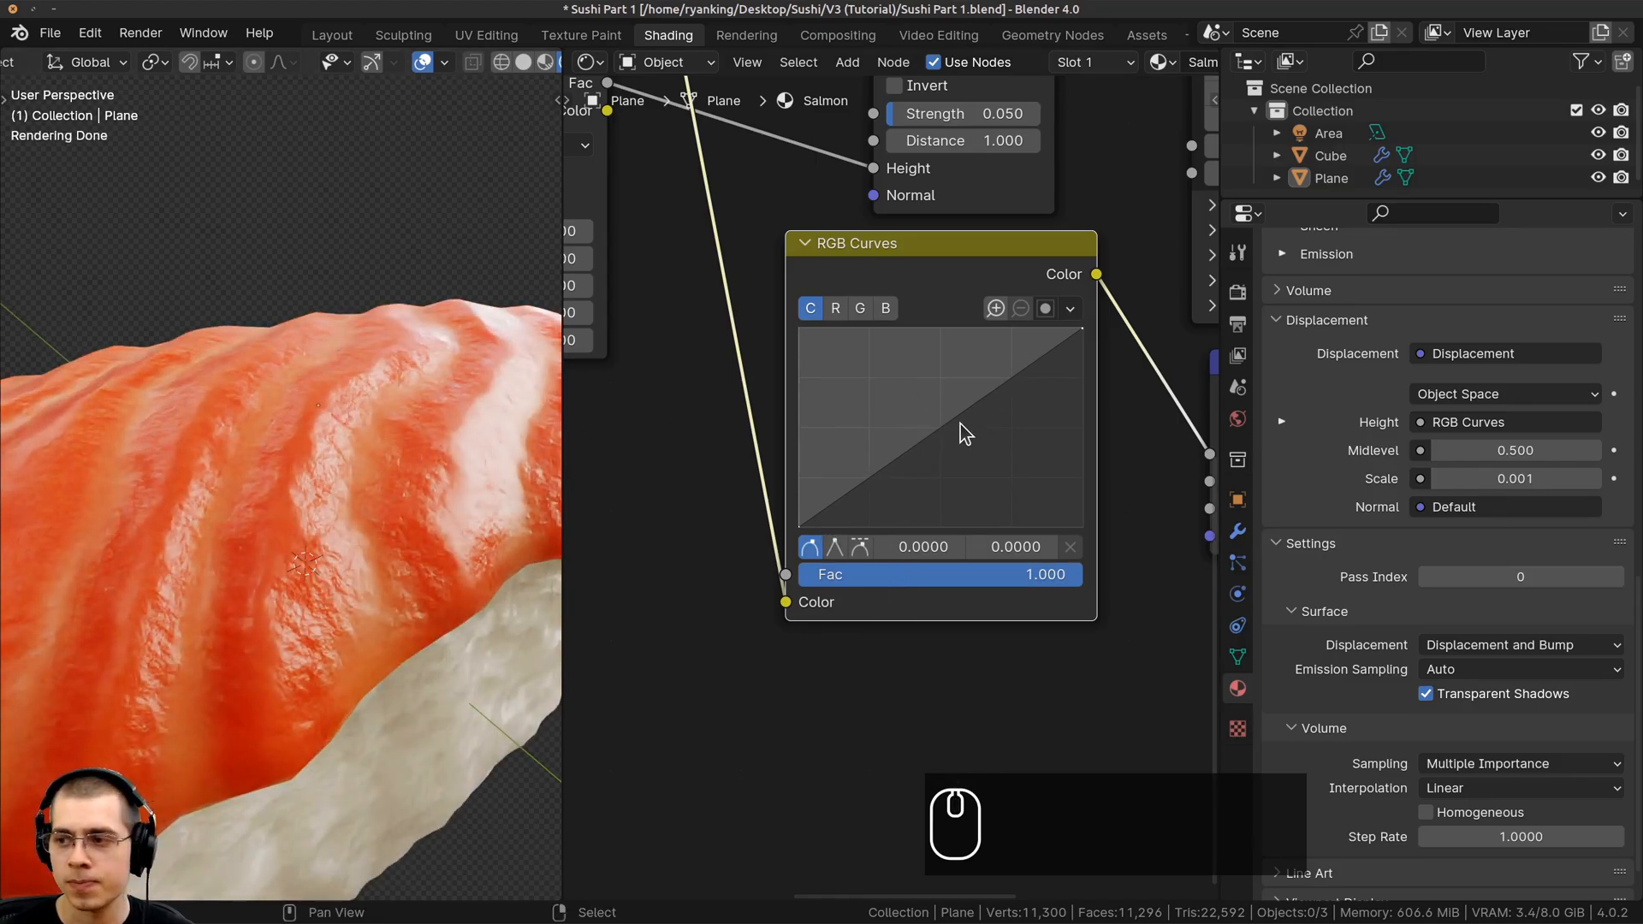
mouse_move(964, 433)
left_mouse_down()
mouse_move(943, 409)
mouse_move(947, 422)
left_mouse_up()
scroll(937, 424, "down", 2)
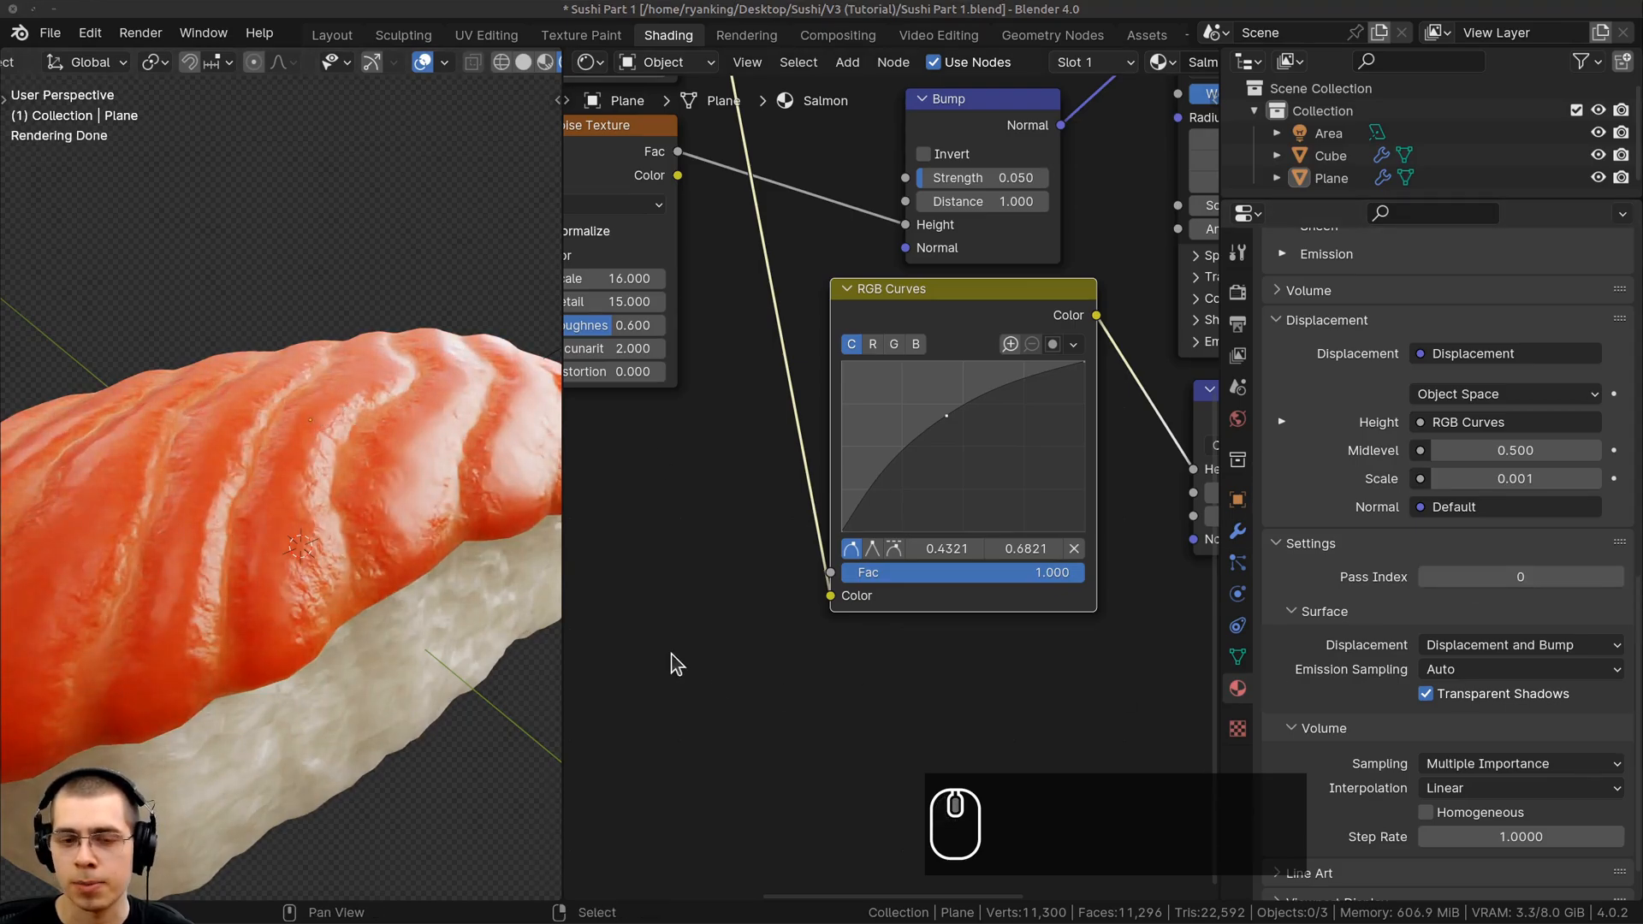
Raise the curve's start point to about Y 0.307 and shift the middle point to about X 0.33, Y 0.68
scroll(845, 550, "up", 1)
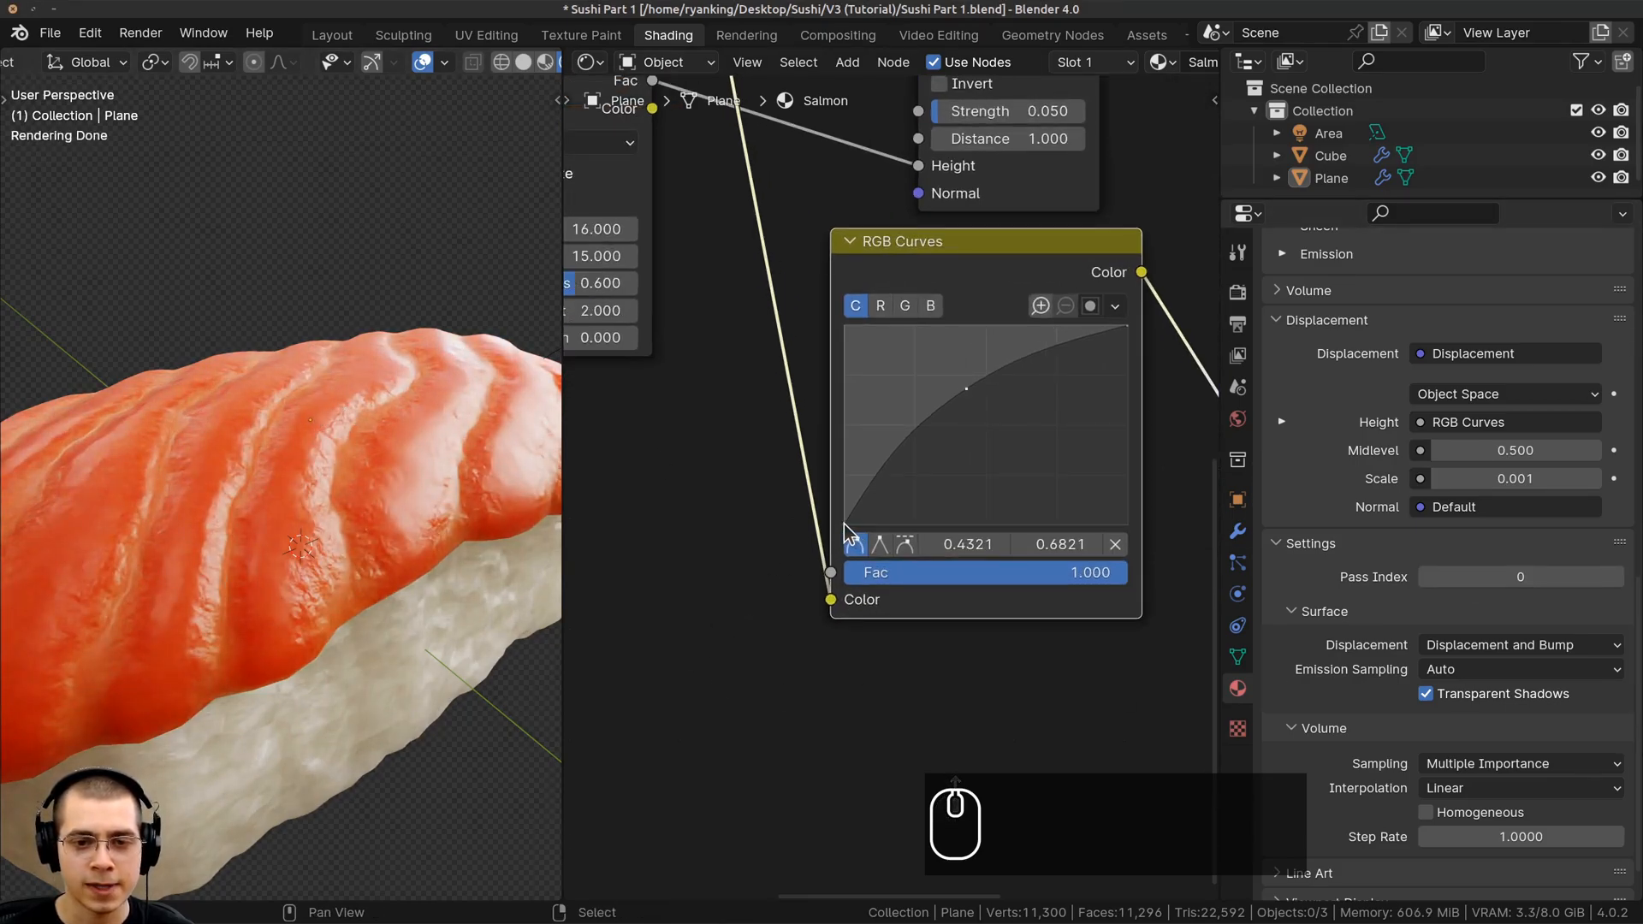
left_click_drag(845, 523, 842, 469)
scroll(844, 475, "up", 1)
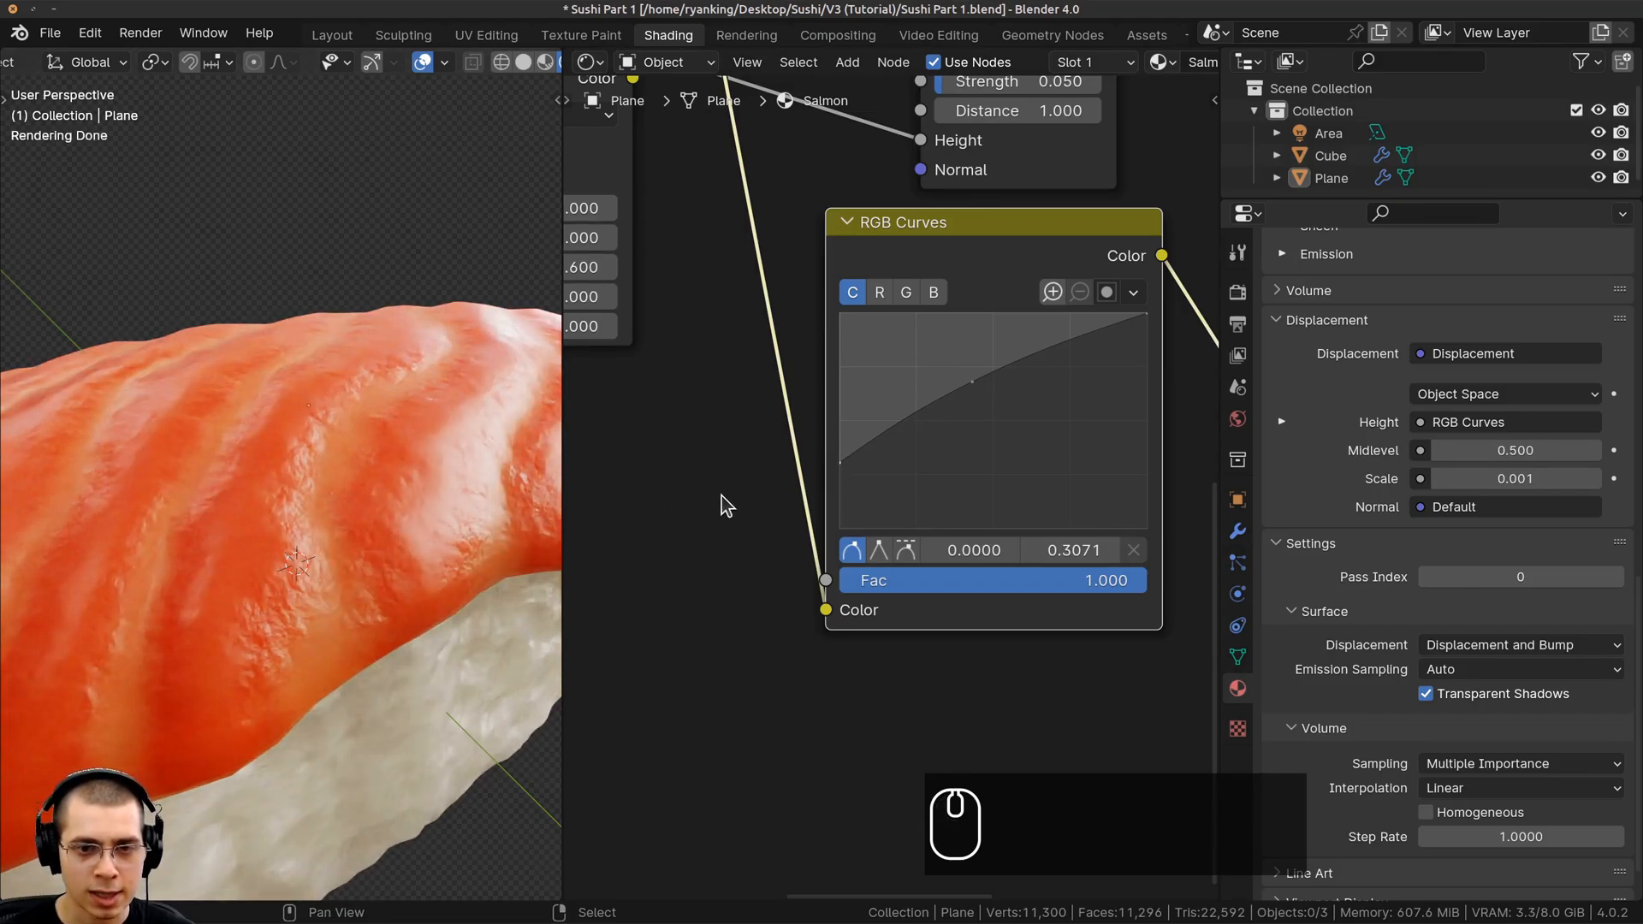
left_click_drag(972, 382, 941, 383)
Examine the salmon's displaced stripes and the whole sushi from several angles and distances
scroll(293, 466, "down", 2)
mouse_move(292, 458)
middle_mouse_down()
mouse_move(280, 495)
mouse_move(309, 442)
middle_mouse_up()
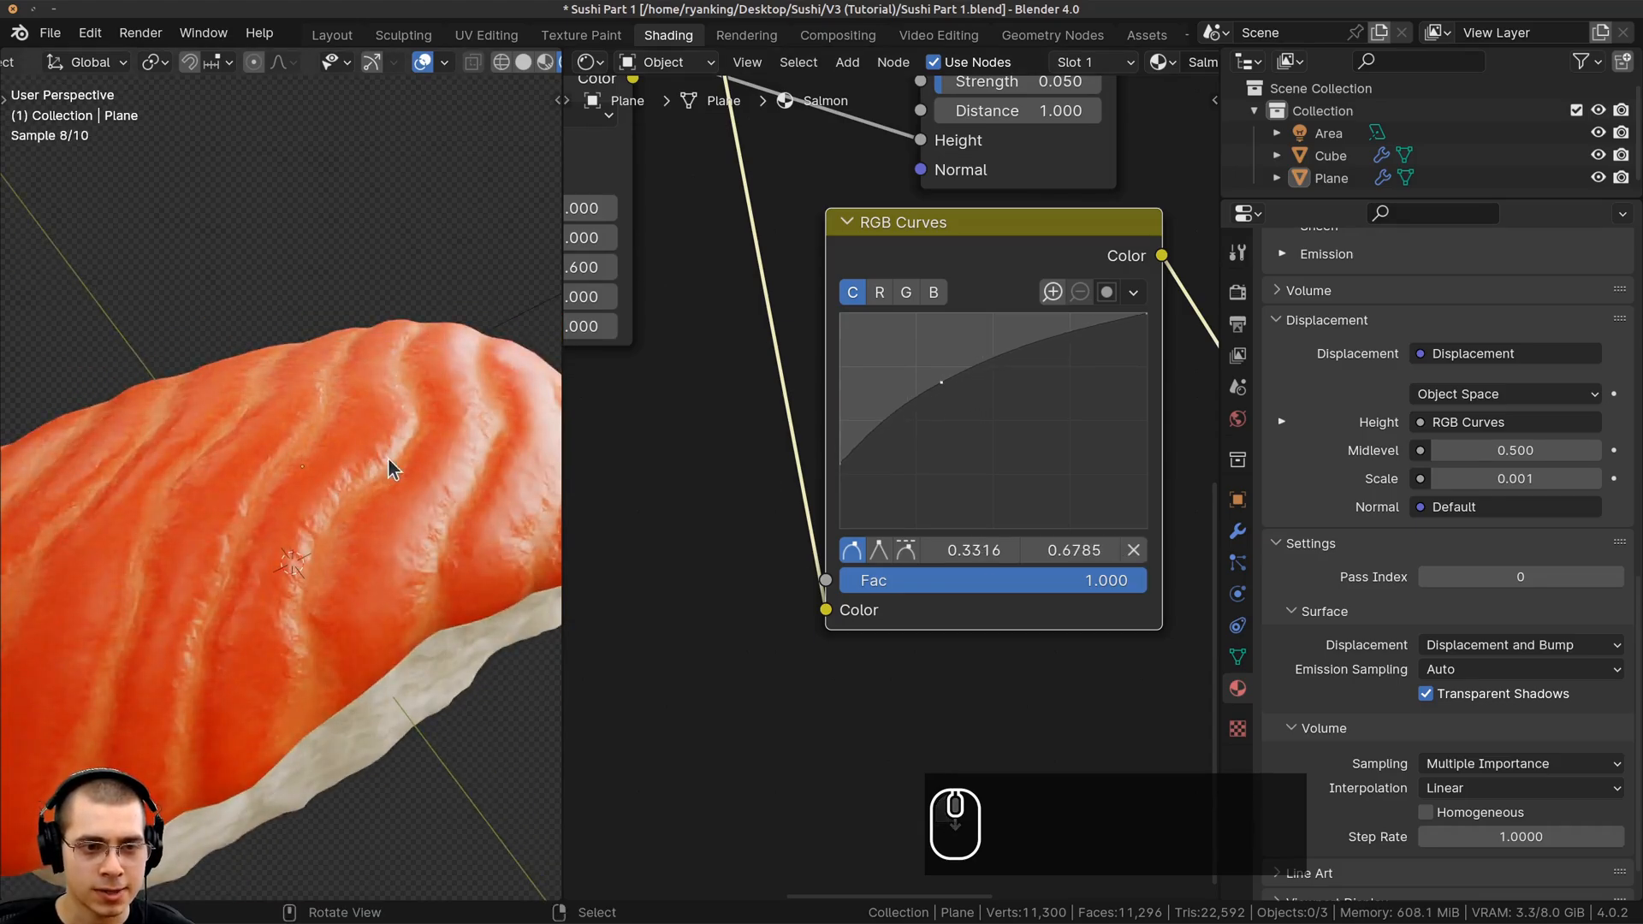
scroll(347, 505, "down", 4)
middle_click_drag(348, 505, 322, 629)
scroll(408, 502, "down", 2)
scroll(362, 428, "up", 2)
middle_click_drag(409, 502, 410, 619)
scroll(1413, 573, "down", 2)
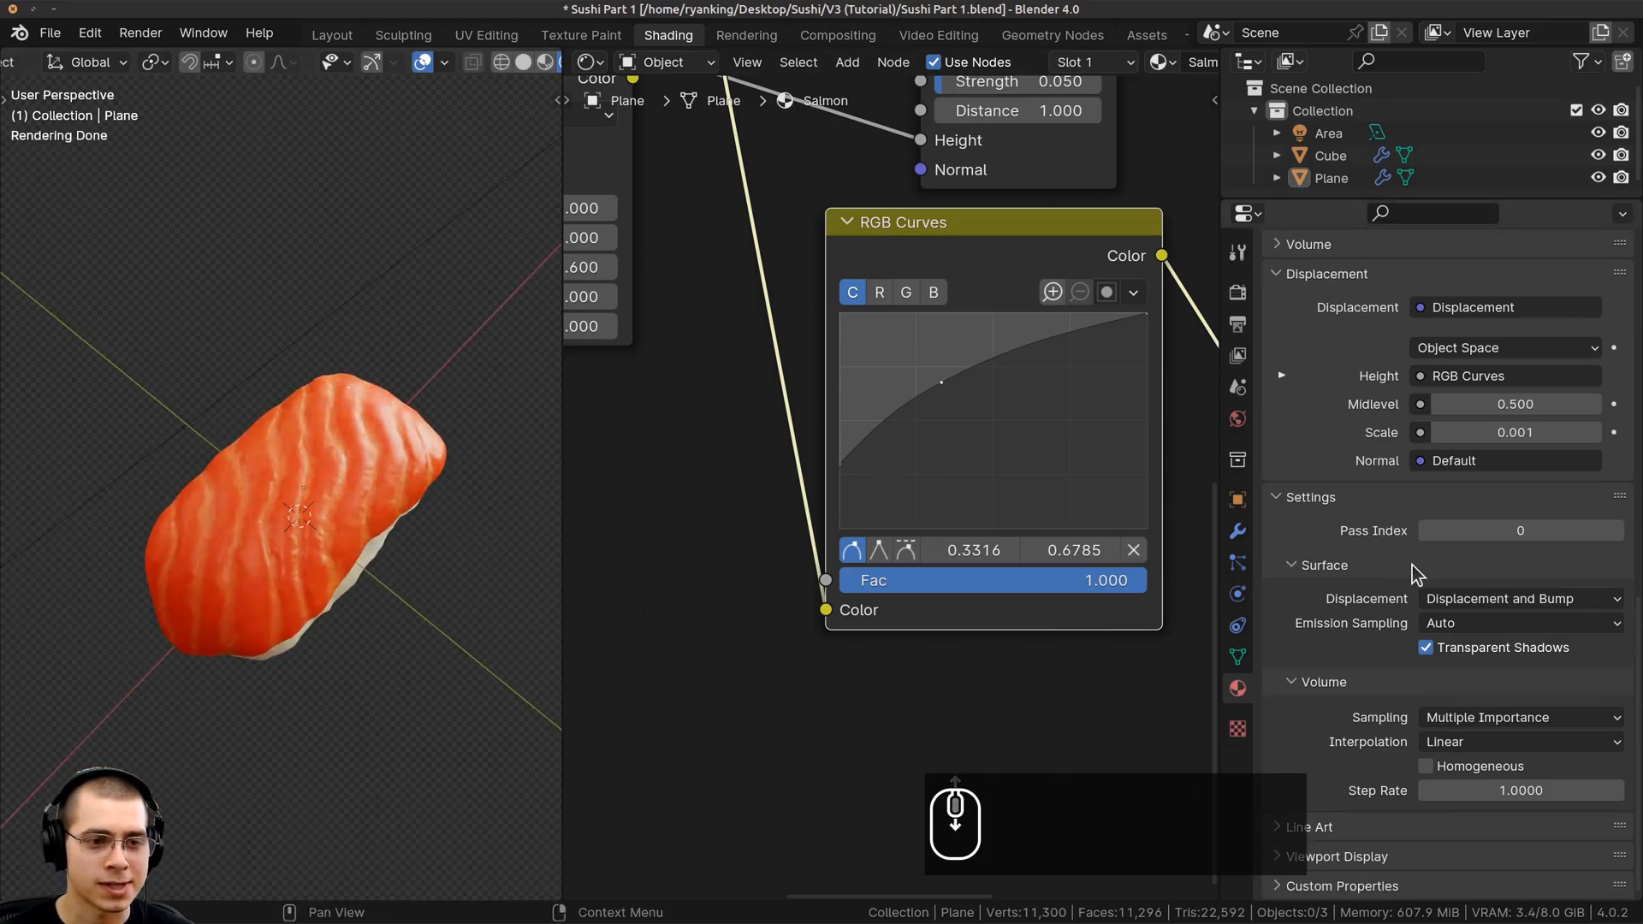
middle_click_drag(304, 445, 451, 323)
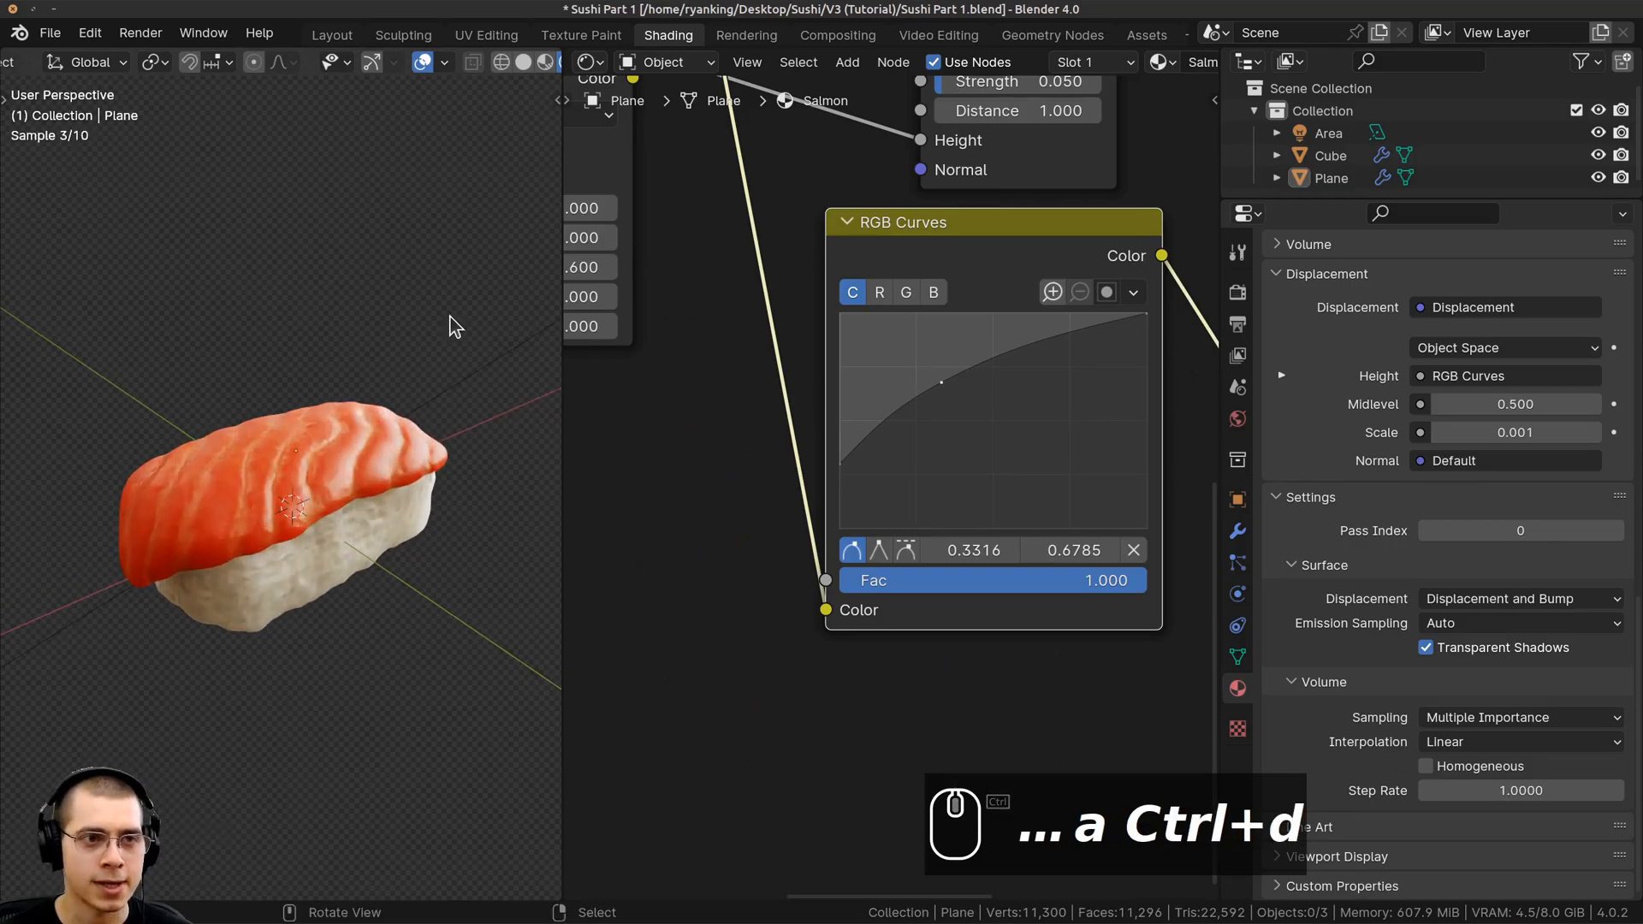
Switch to the Layout workspace and clear the object selection
left_click(332, 36)
mouse_move(338, 256)
middle_mouse_down()
mouse_move(323, 366)
mouse_move(451, 374)
mouse_move(619, 432)
middle_mouse_up()
scroll(620, 433, "up", 3)
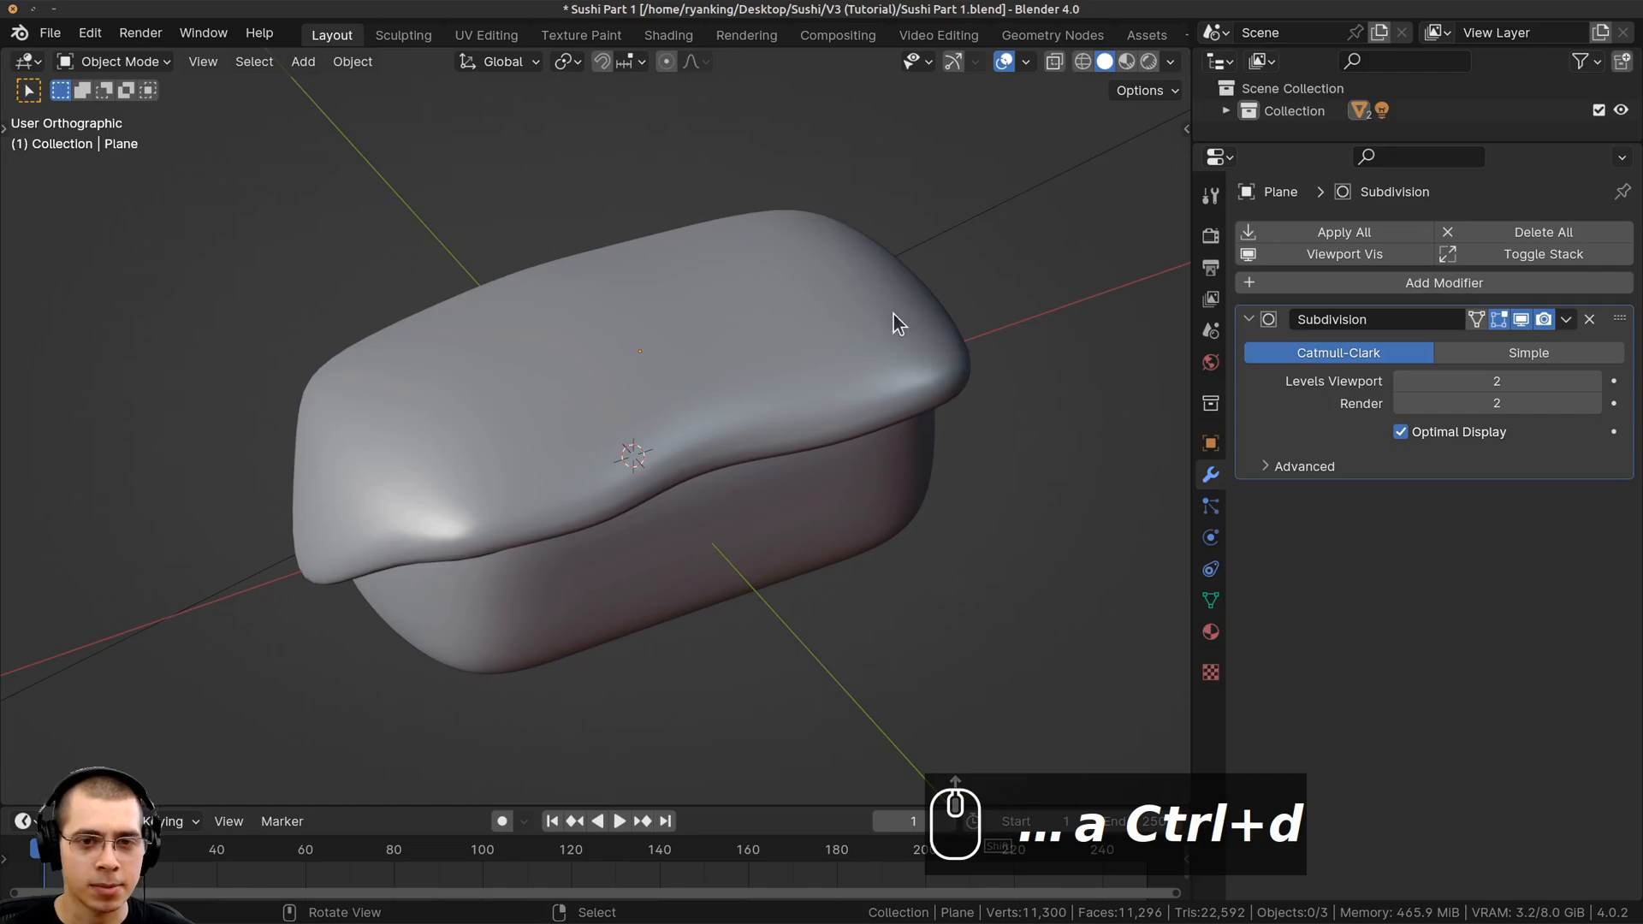
mouse_move(487, 340)
middle_mouse_down()
mouse_move(488, 443)
mouse_move(480, 316)
mouse_move(422, 260)
mouse_move(471, 321)
middle_mouse_up()
right_click(609, 306)
middle_click_drag(609, 306, 724, 376)
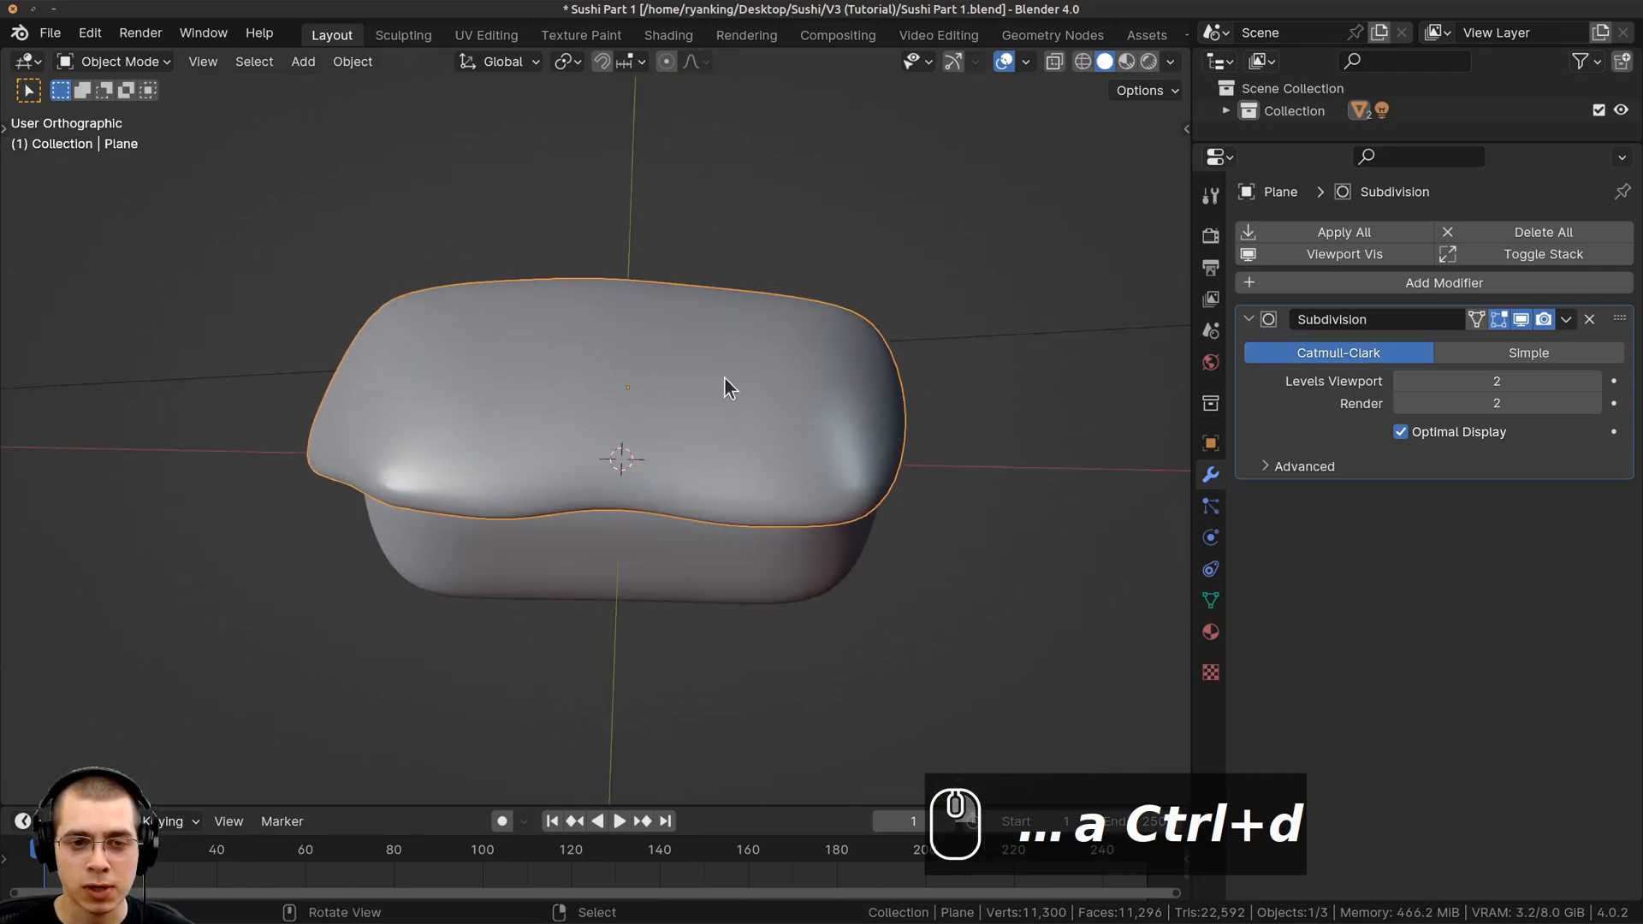
key("a")
Add a mesh cube at the 3D cursor and roughly scale it down
middle_click_drag(622, 301, 428, 410)
scroll(661, 296, "down", 5)
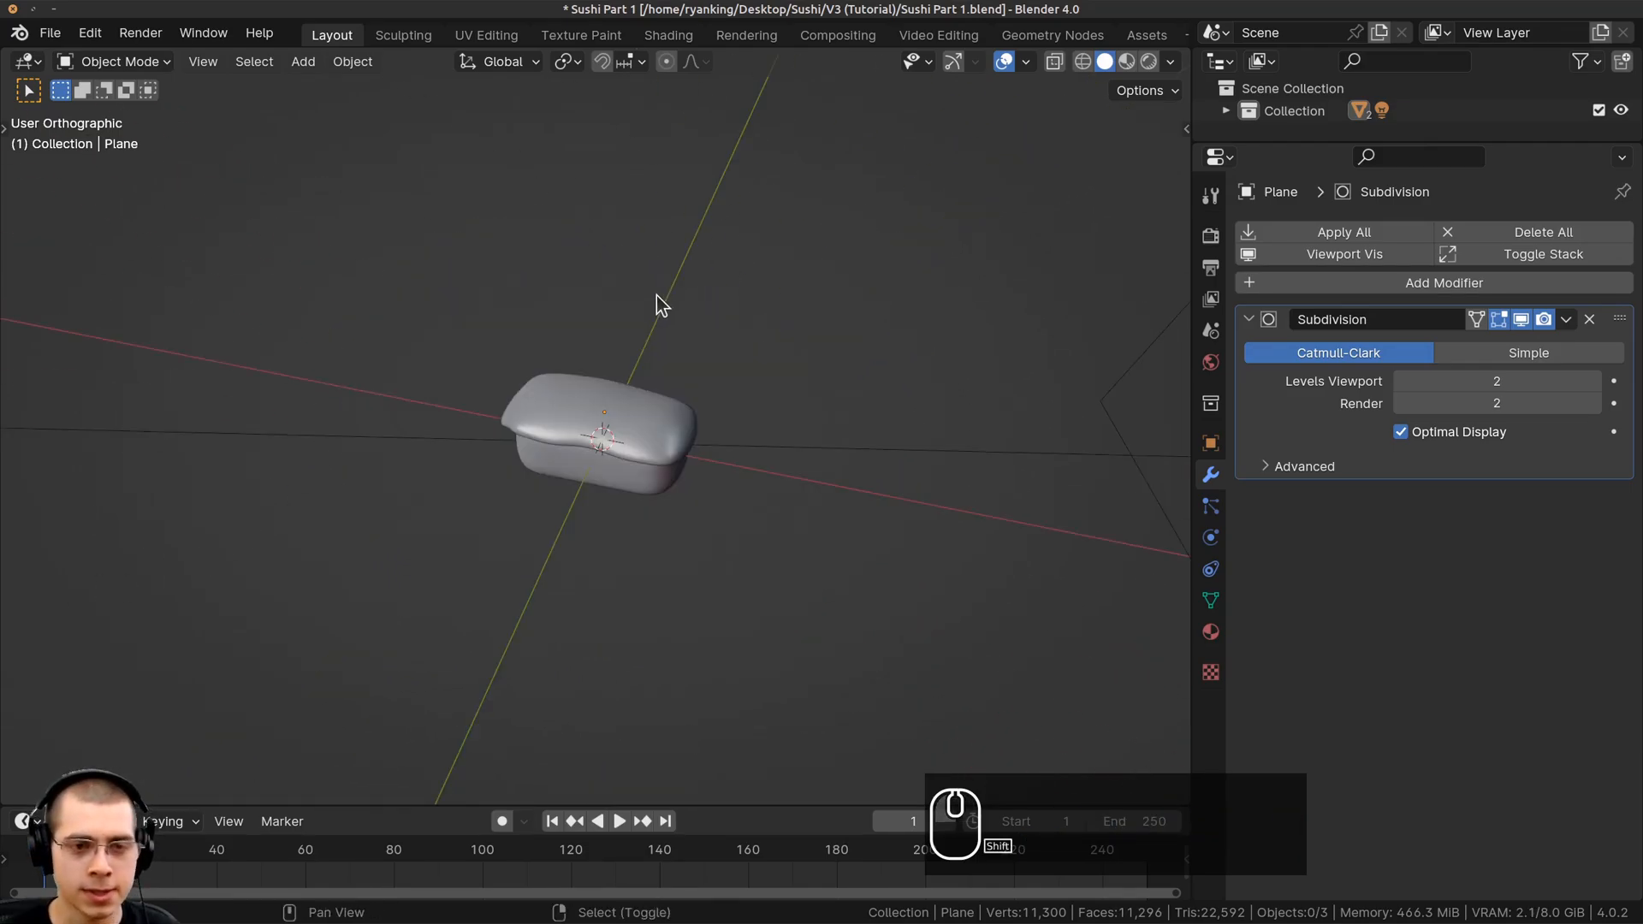
key("shift+a")
mouse_move(584, 323)
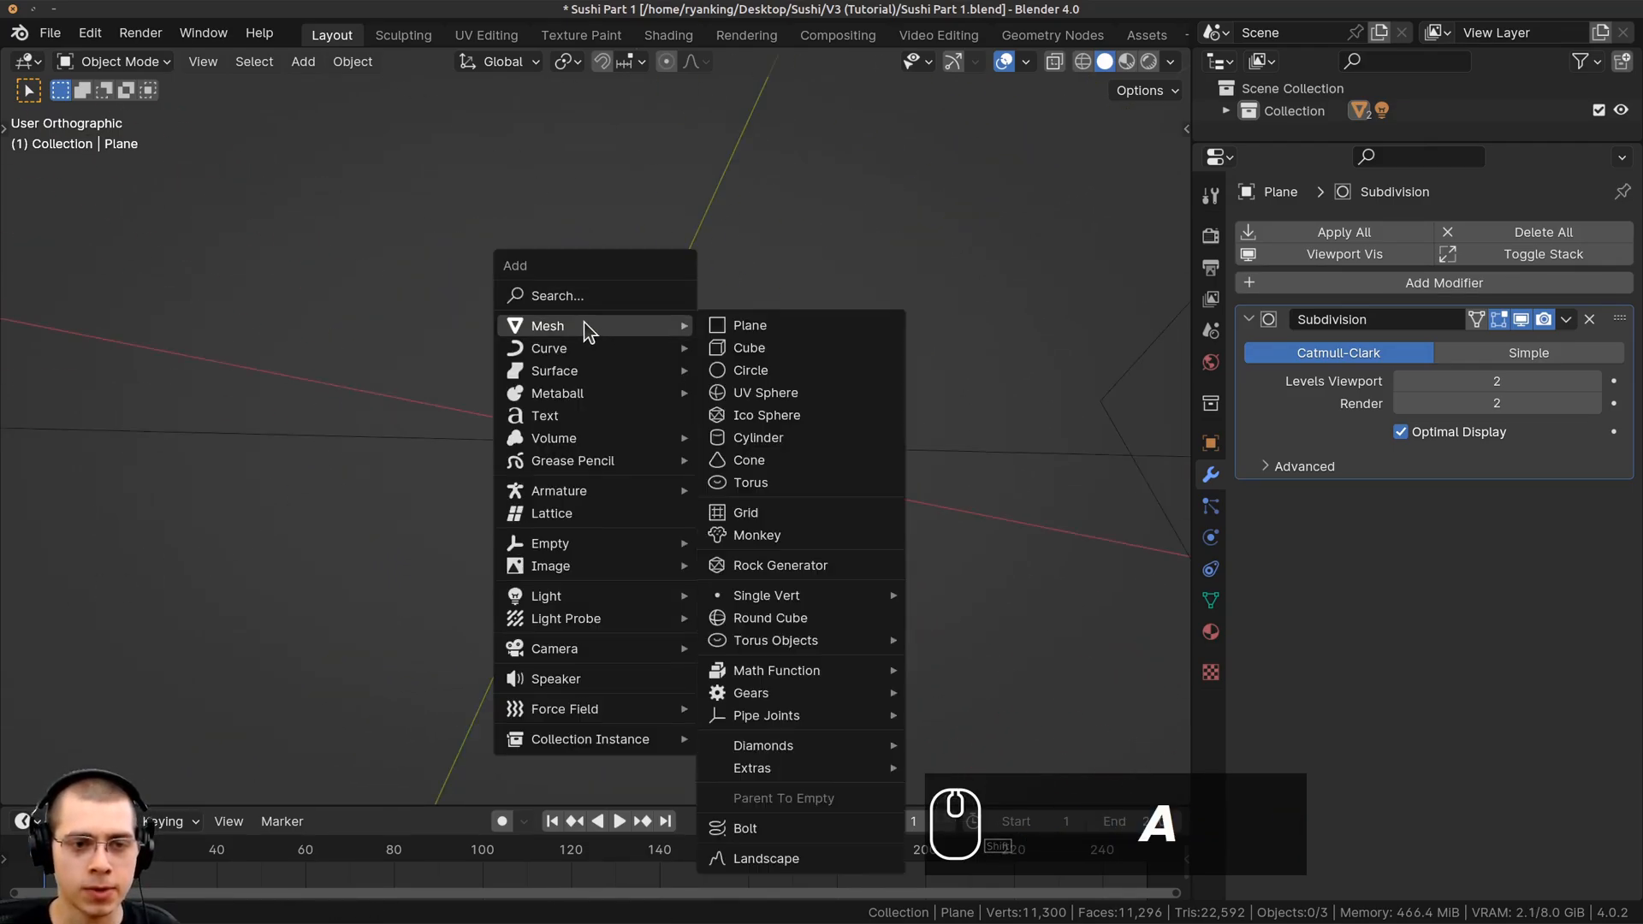
left_click(847, 356)
scroll(937, 419, "down", 3)
key("s")
key("s")
left_click(710, 436)
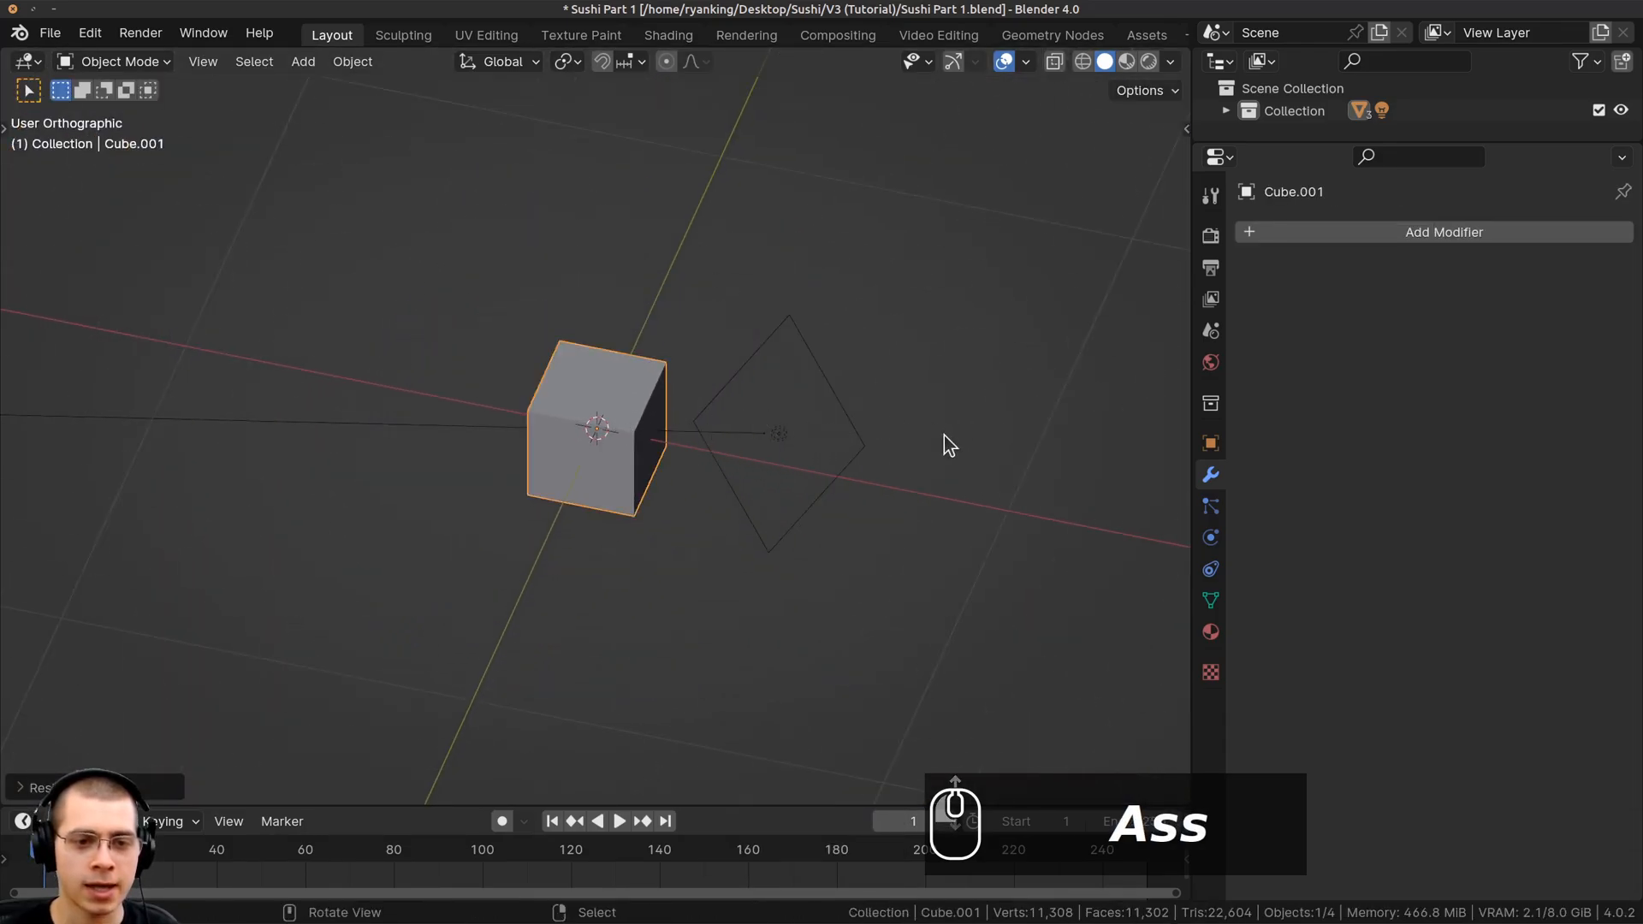
Shrink the new cube further until it is much smaller than the sushi
scroll(946, 444, "up", 7)
key("s")
left_click(568, 440)
scroll(702, 453, "up", 5)
middle_click_drag(785, 454, 796, 473, "shift")
key("s")
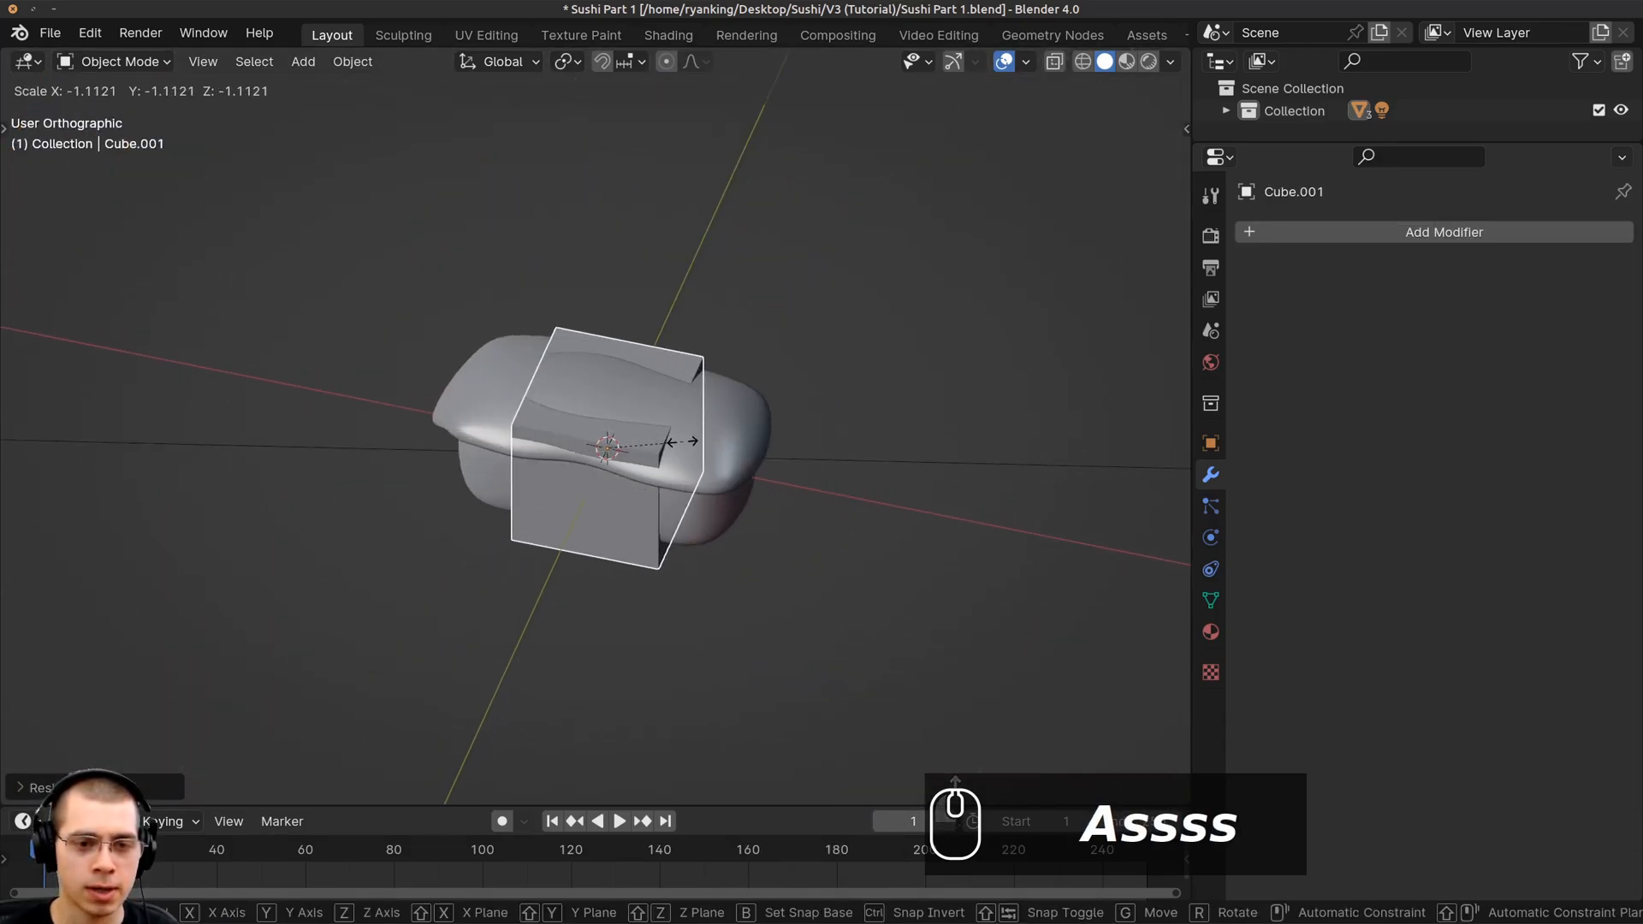
left_click(586, 444)
Move the small cube out of the sushi so it sits beside the rice
middle_click_drag(587, 444, 518, 442)
key("g")
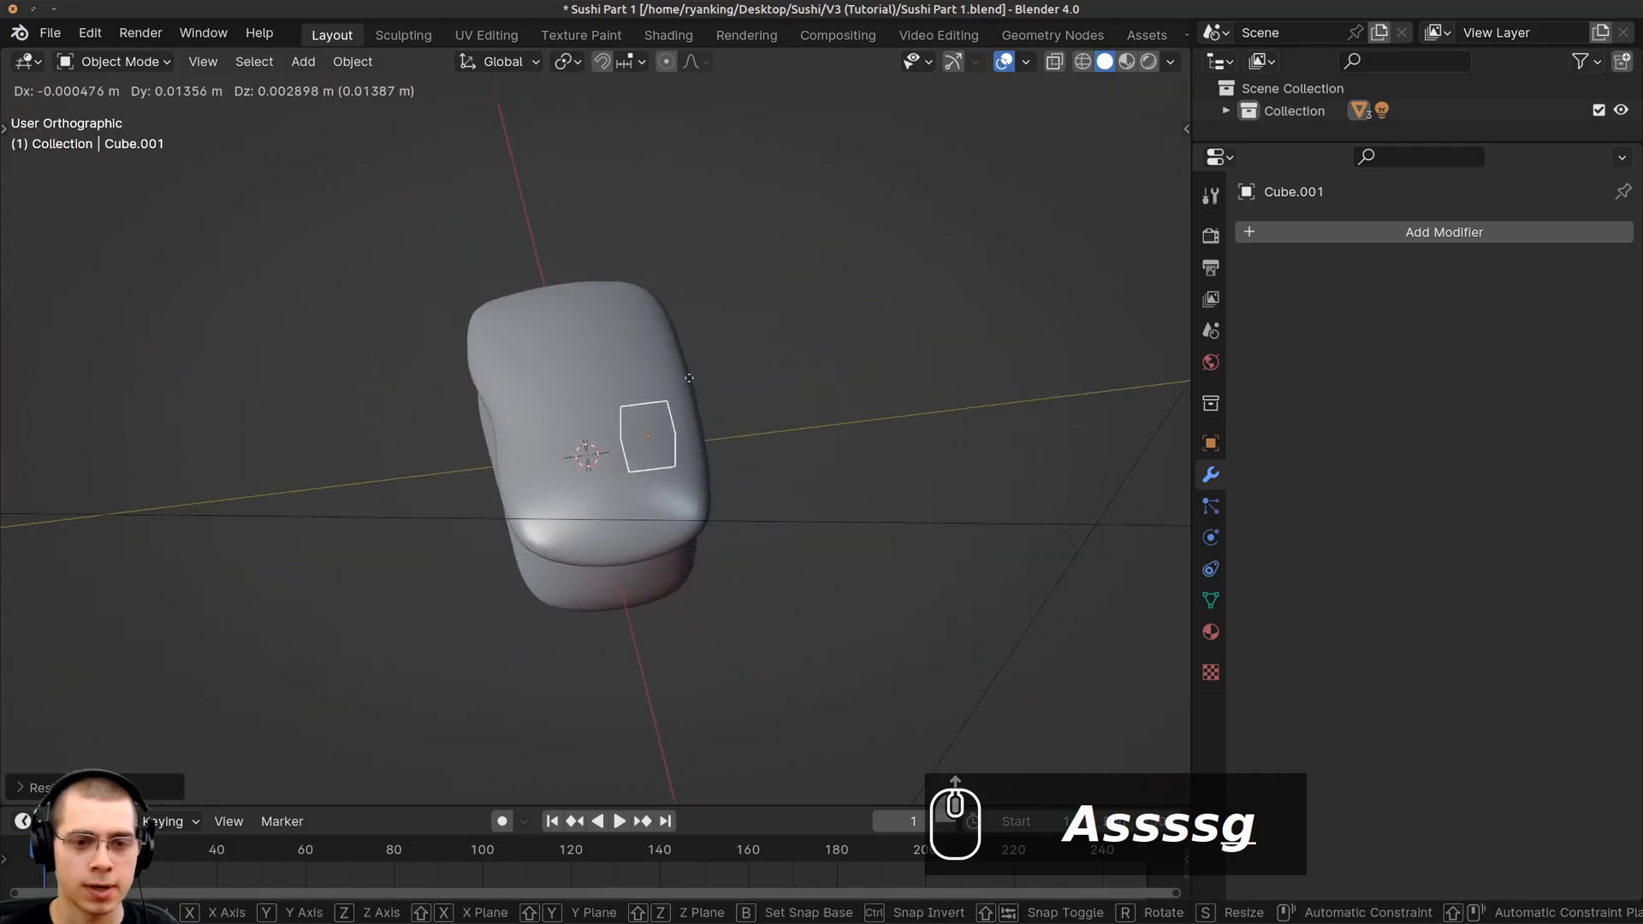
left_click(623, 394)
key("g")
middle_click_drag(1031, 380, 722, 448, "shift")
left_click(788, 404)
Scale the cube down to the size of a rice grain and apply its scale
scroll(819, 412, "up", 5)
key("s")
left_click(710, 440)
scroll(830, 442, "up", 1)
key("s")
left_click(781, 439)
scroll(701, 443, "down", 5)
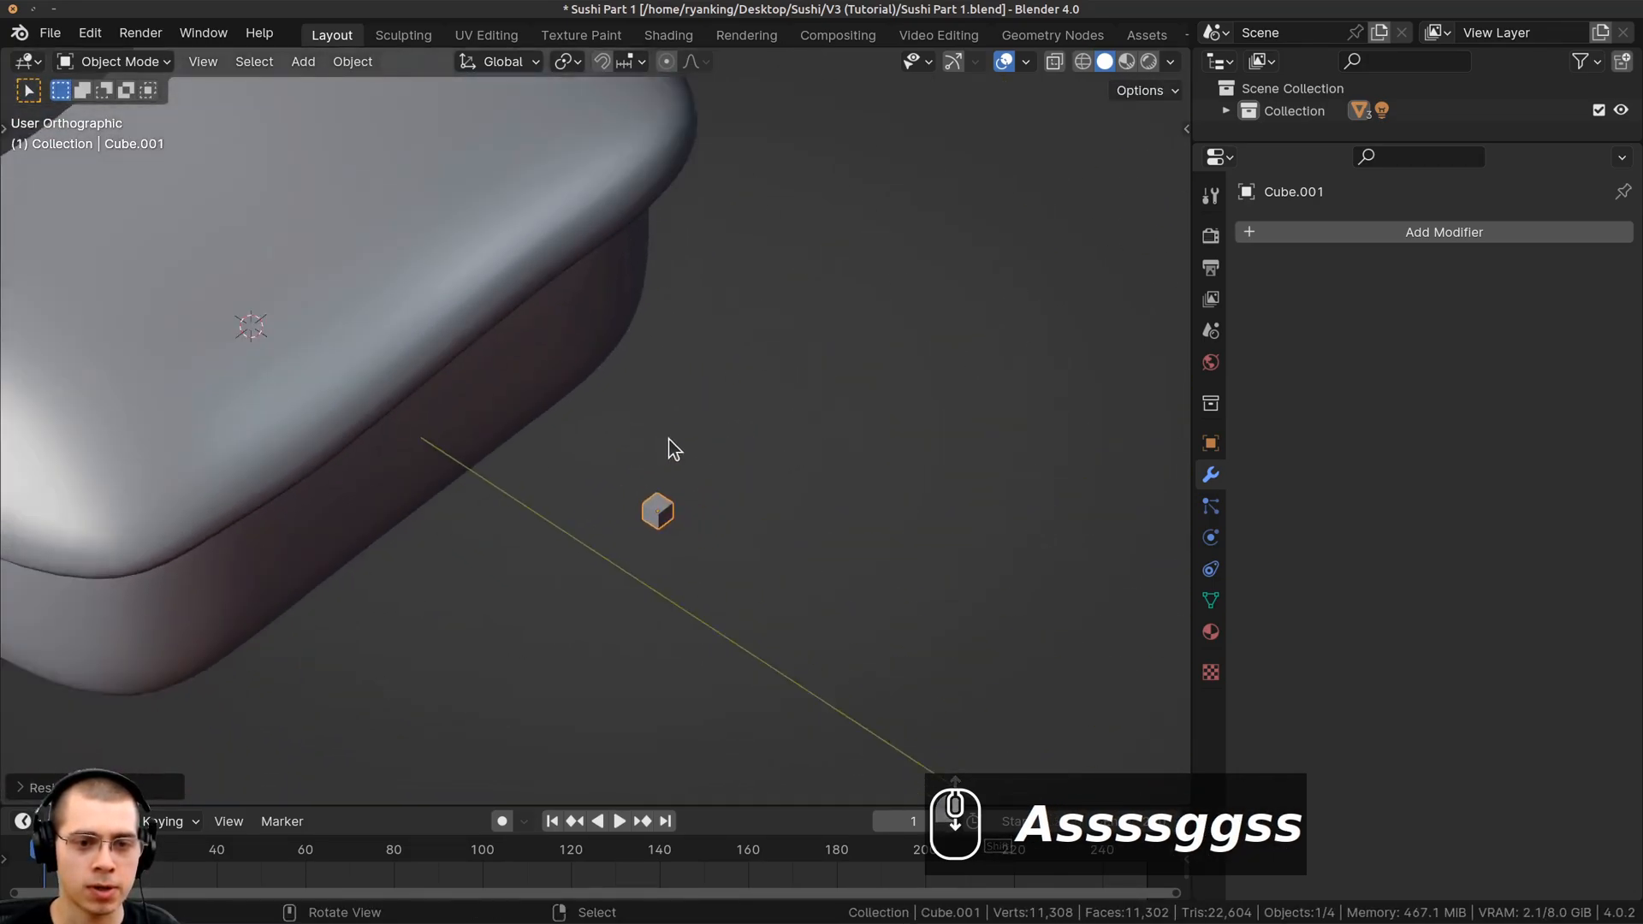
key("ctrl+a")
left_click(581, 364)
In Edit Mode, flatten the cube to about half its height along Z and turn off proportional editing
middle_click_drag(579, 362, 716, 291)
scroll(695, 368, "up", 5)
key("Tab")
scroll(716, 291, "up", 3)
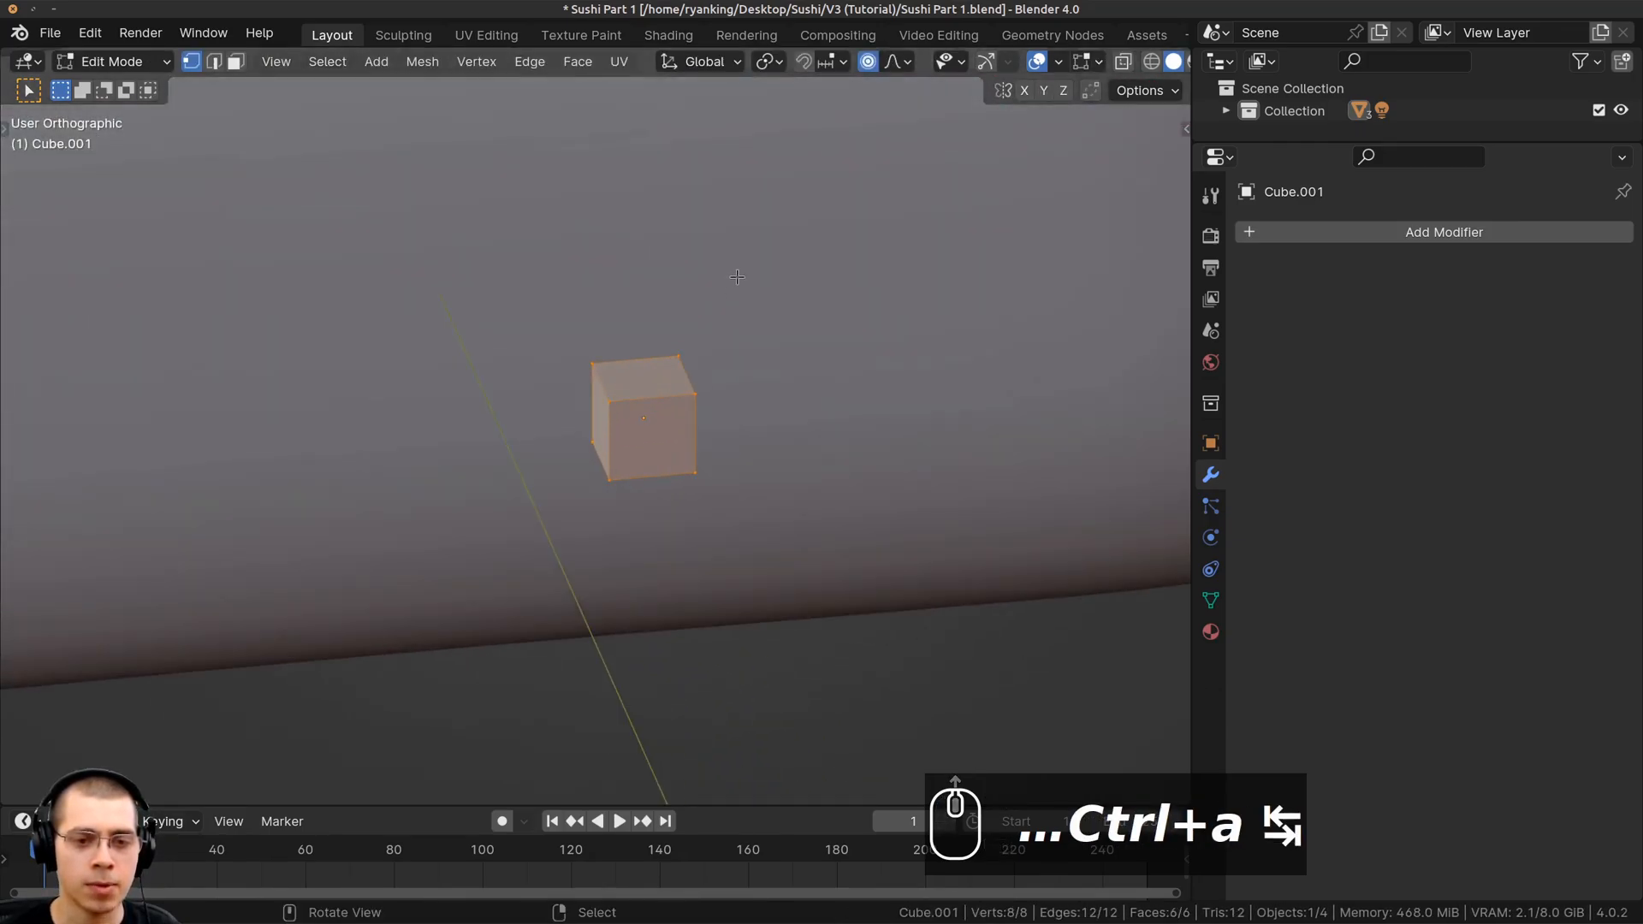
key("s")
key("z")
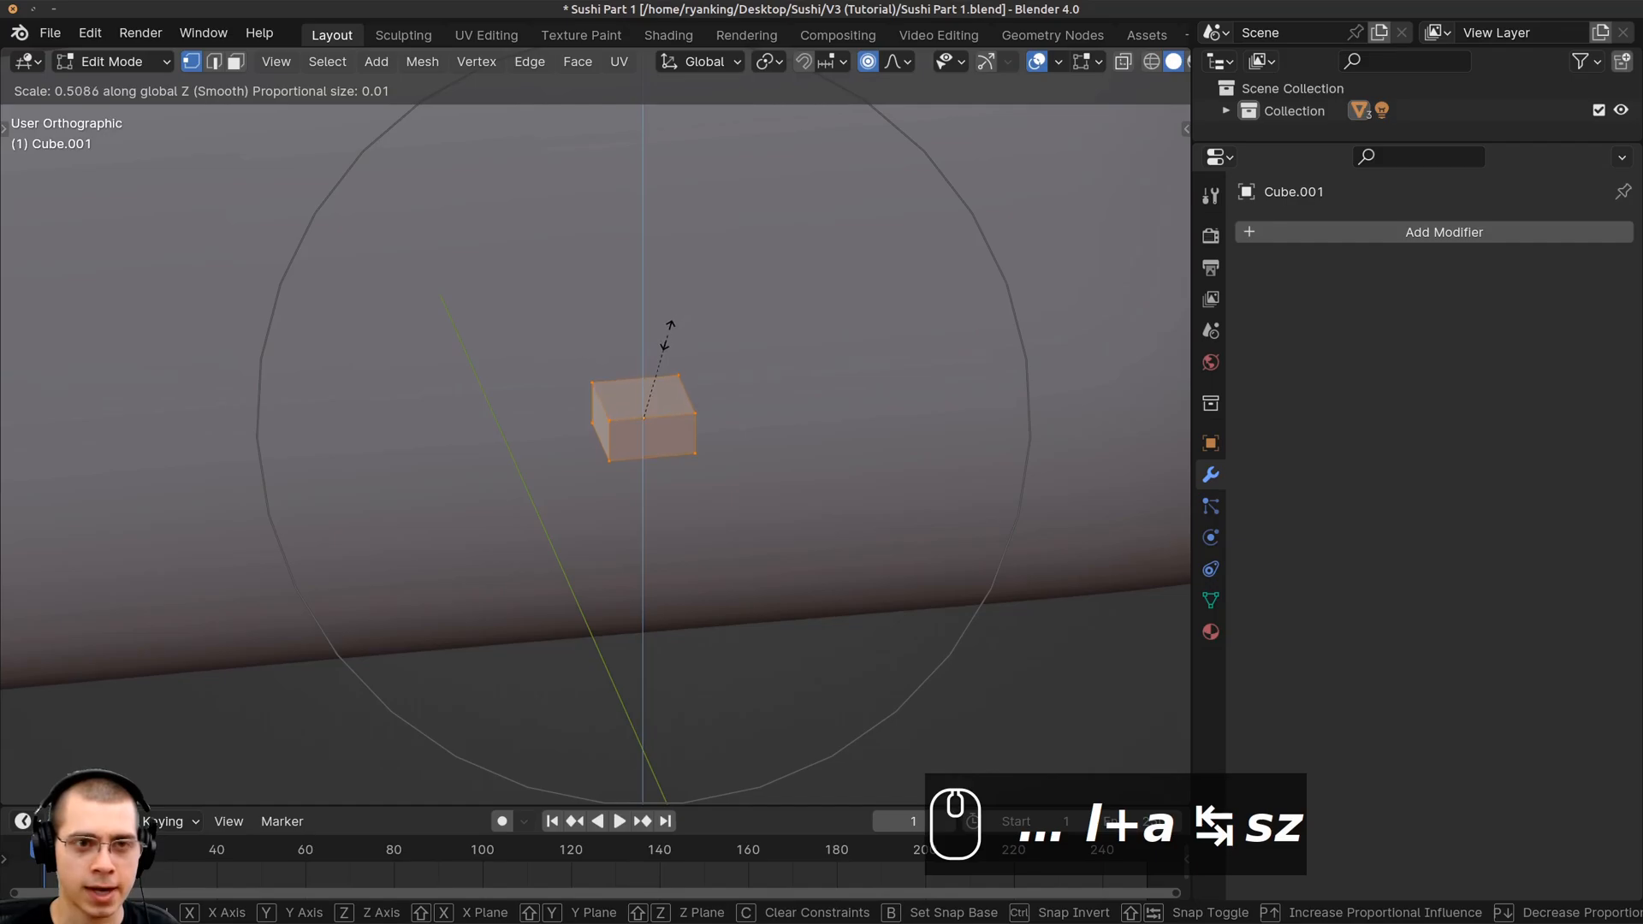
left_click(668, 333)
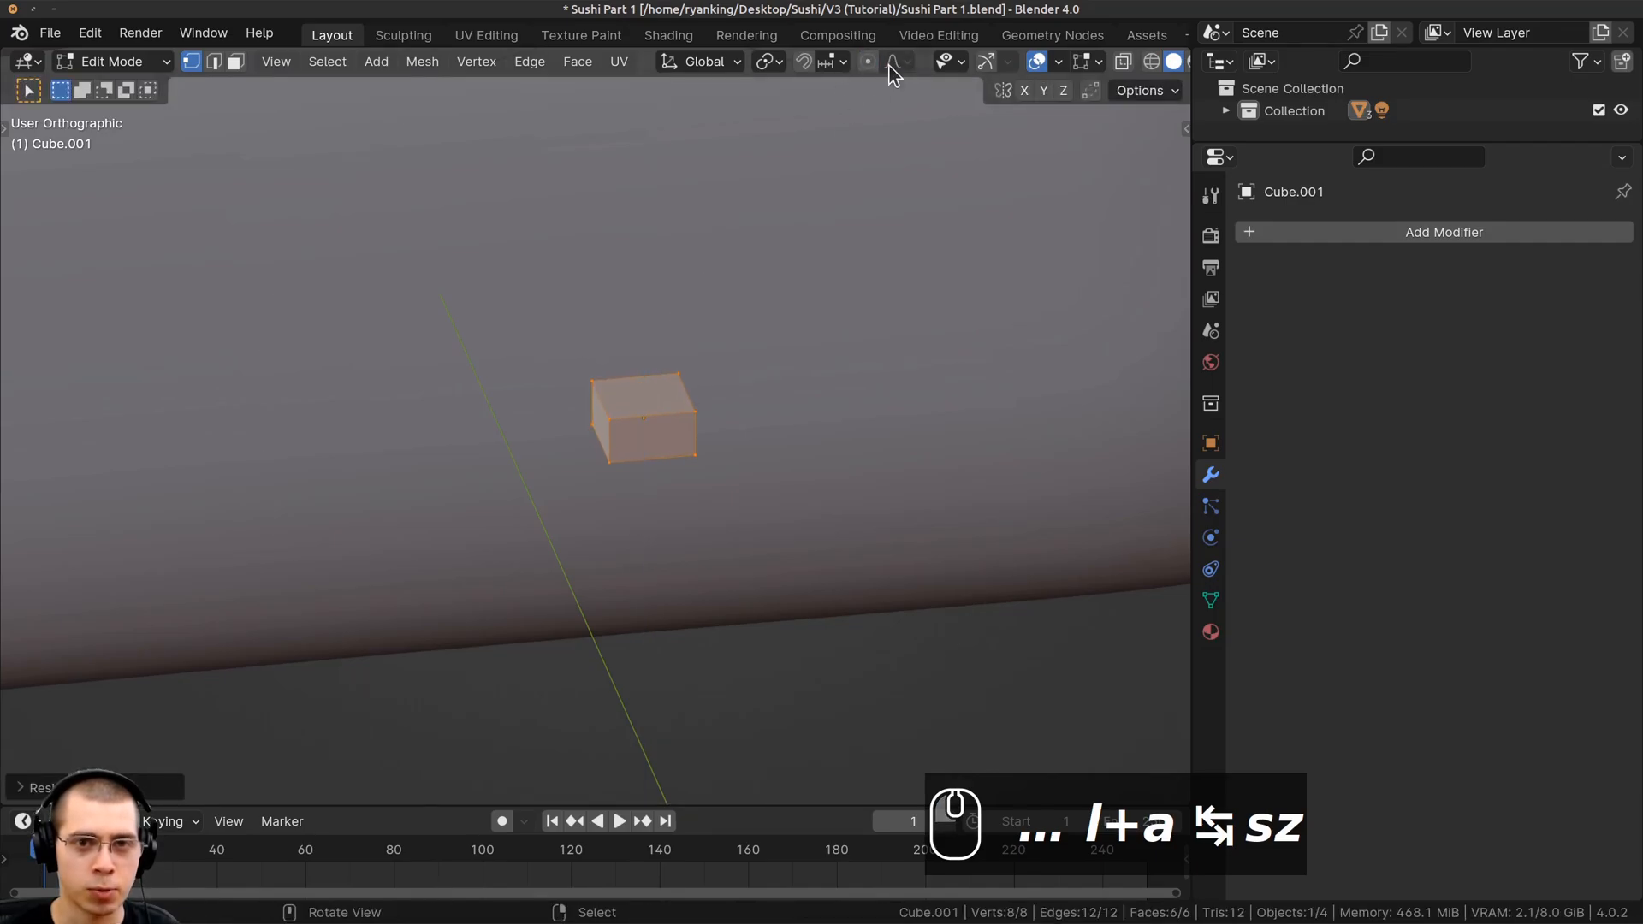
key("s")
key("z")
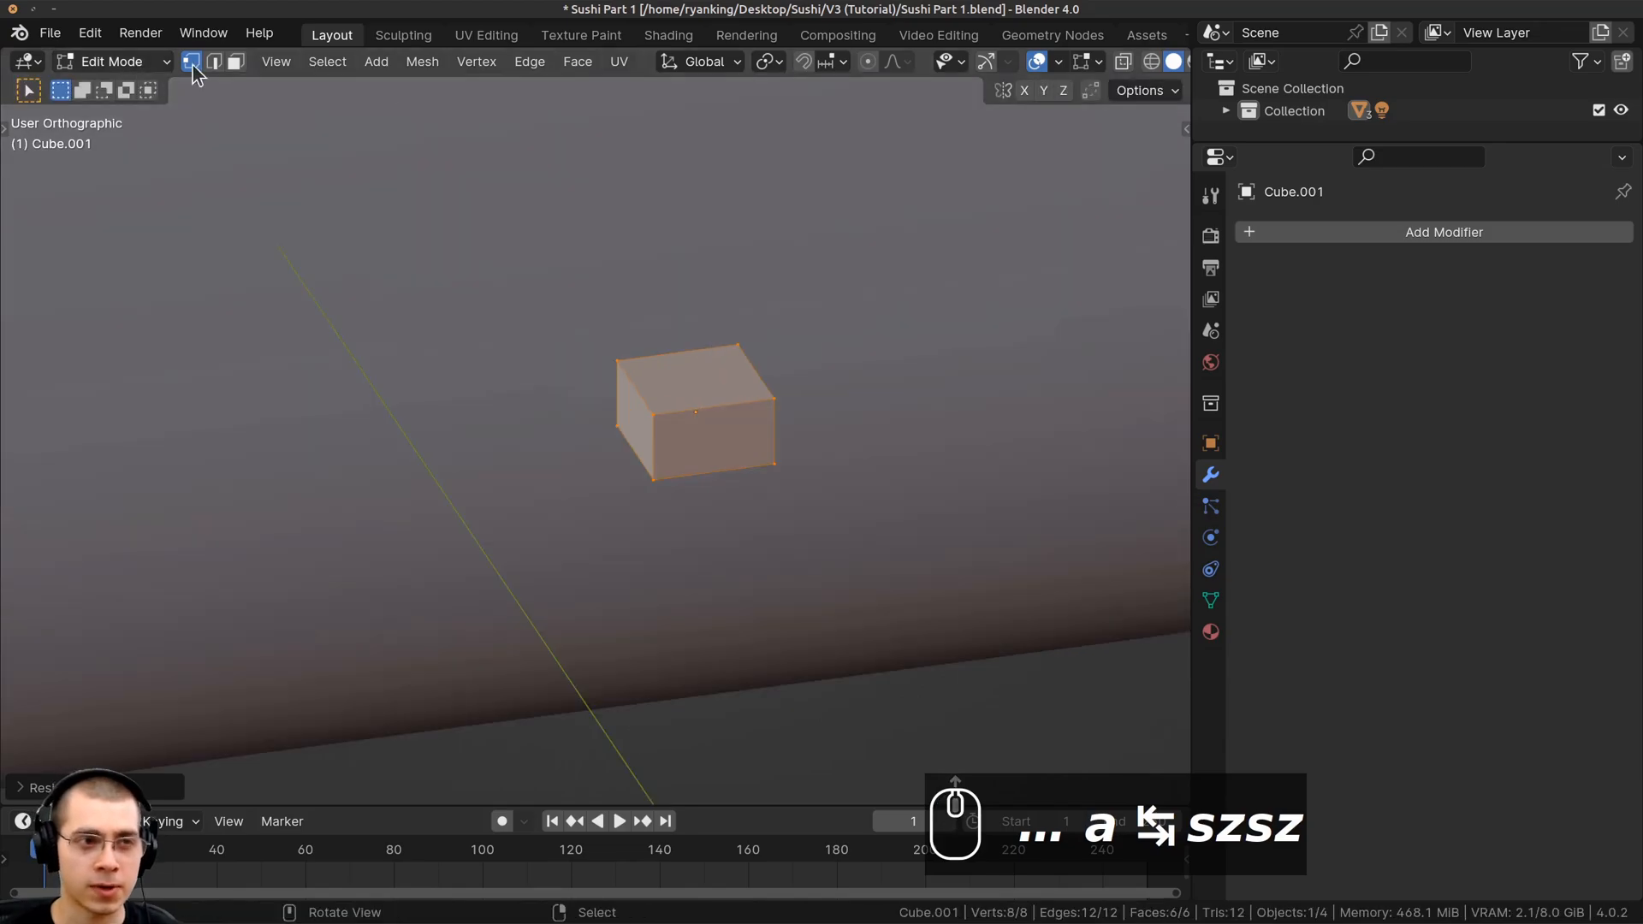
Using face selection, extrude one end face by about 0.0007 m and shrink it to about 0.76
left_click(236, 62)
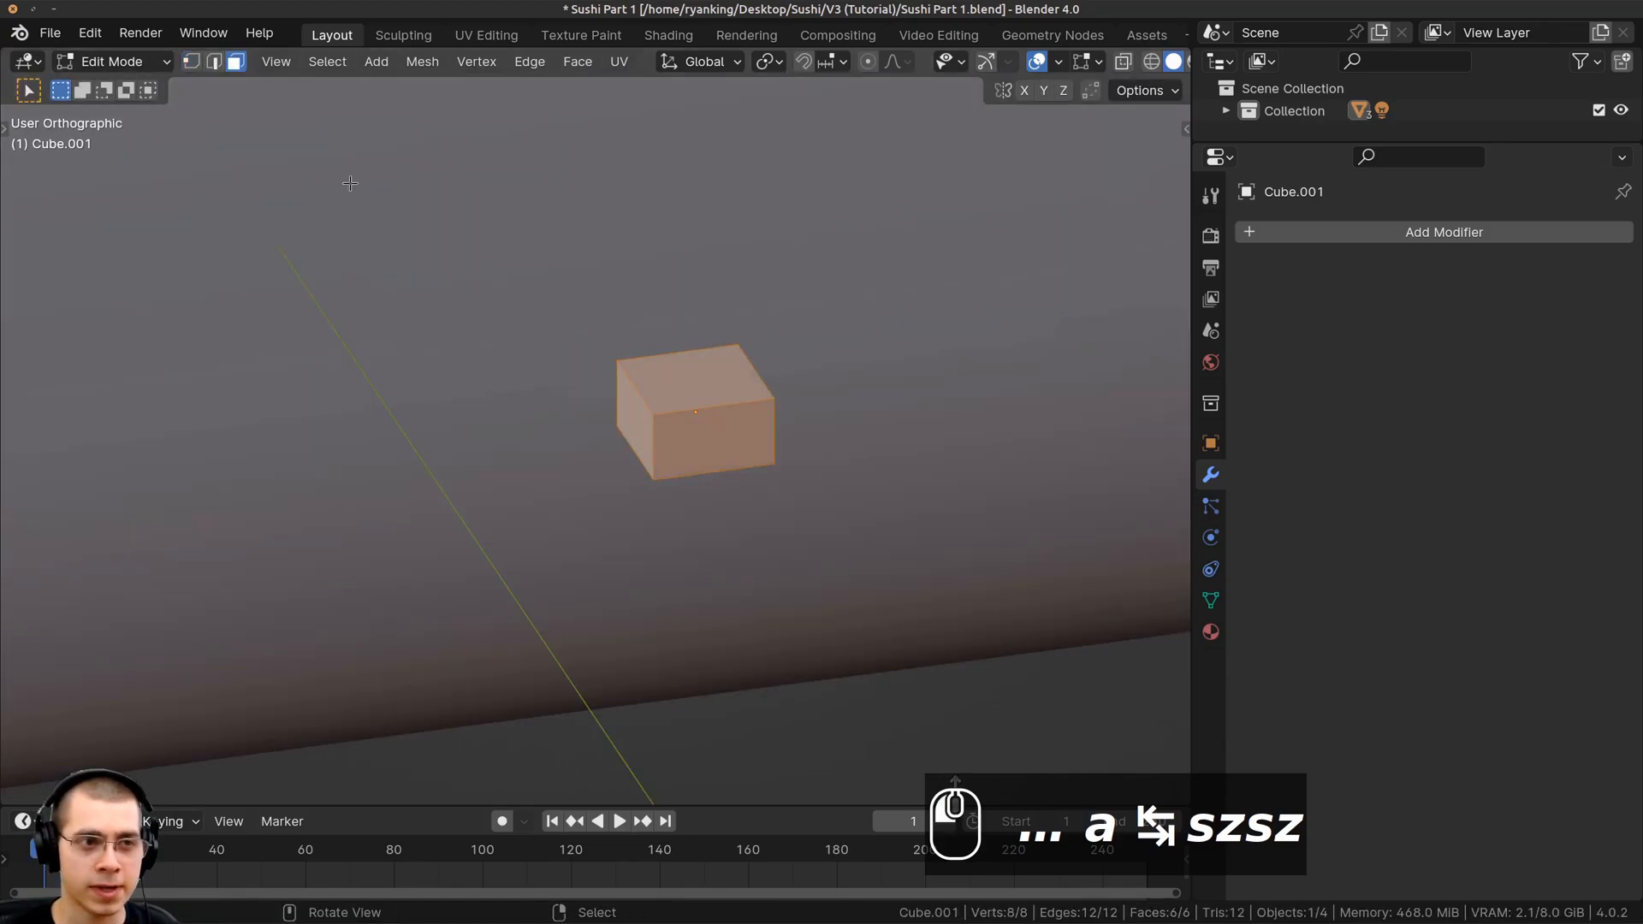
left_click(636, 417)
middle_click_drag(662, 386, 662, 370, "shift")
key("e")
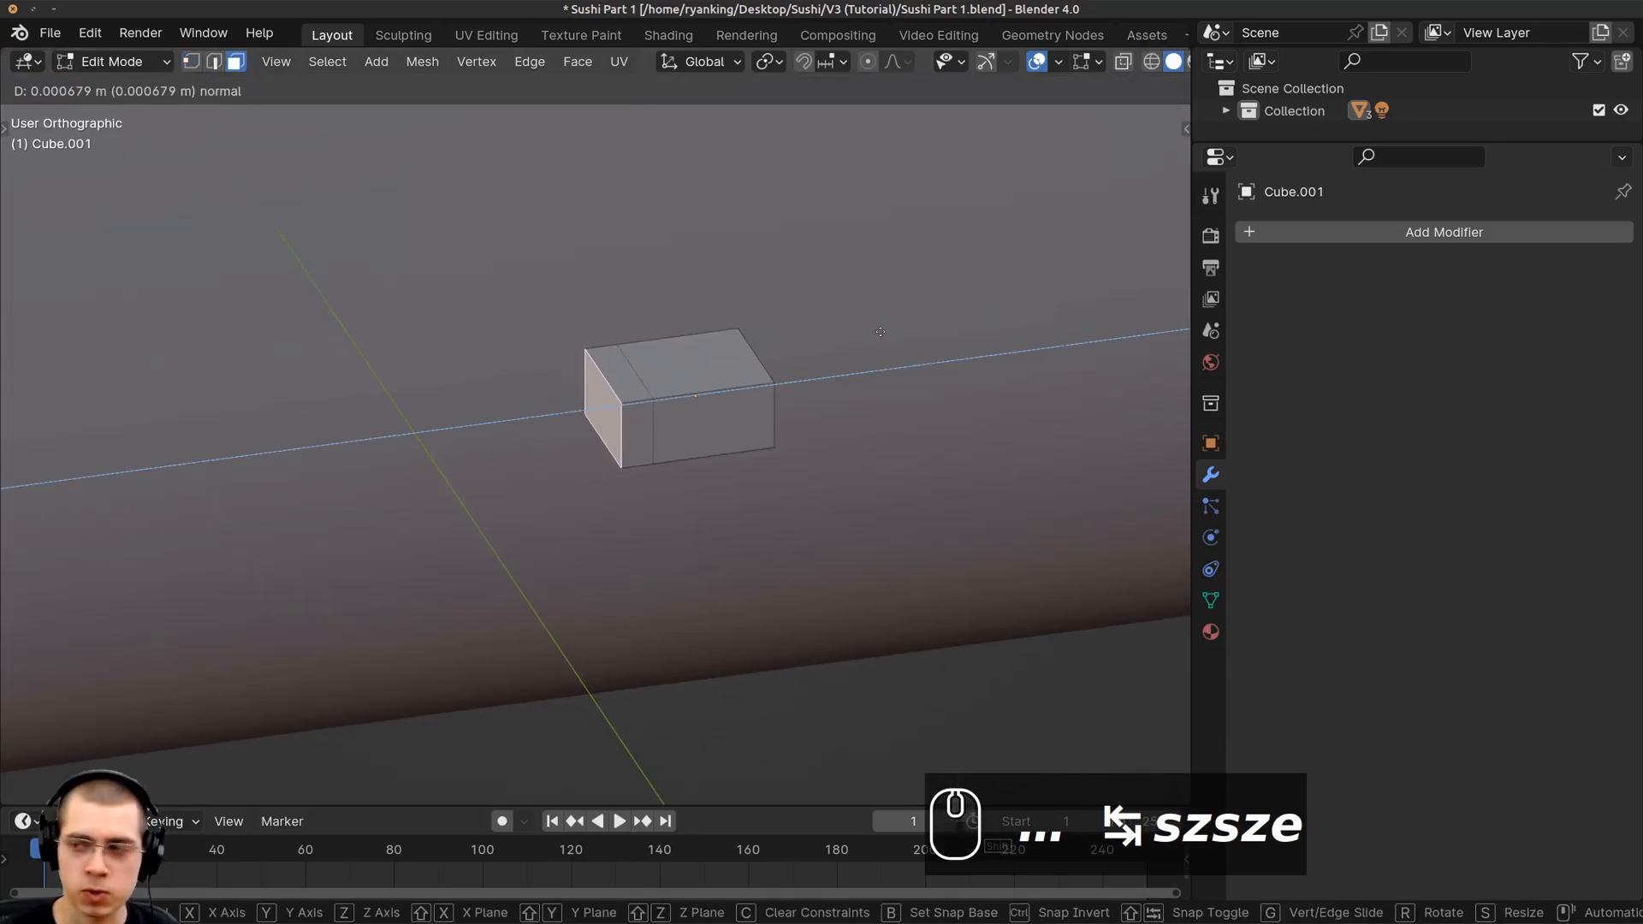
left_click(880, 331)
key("s")
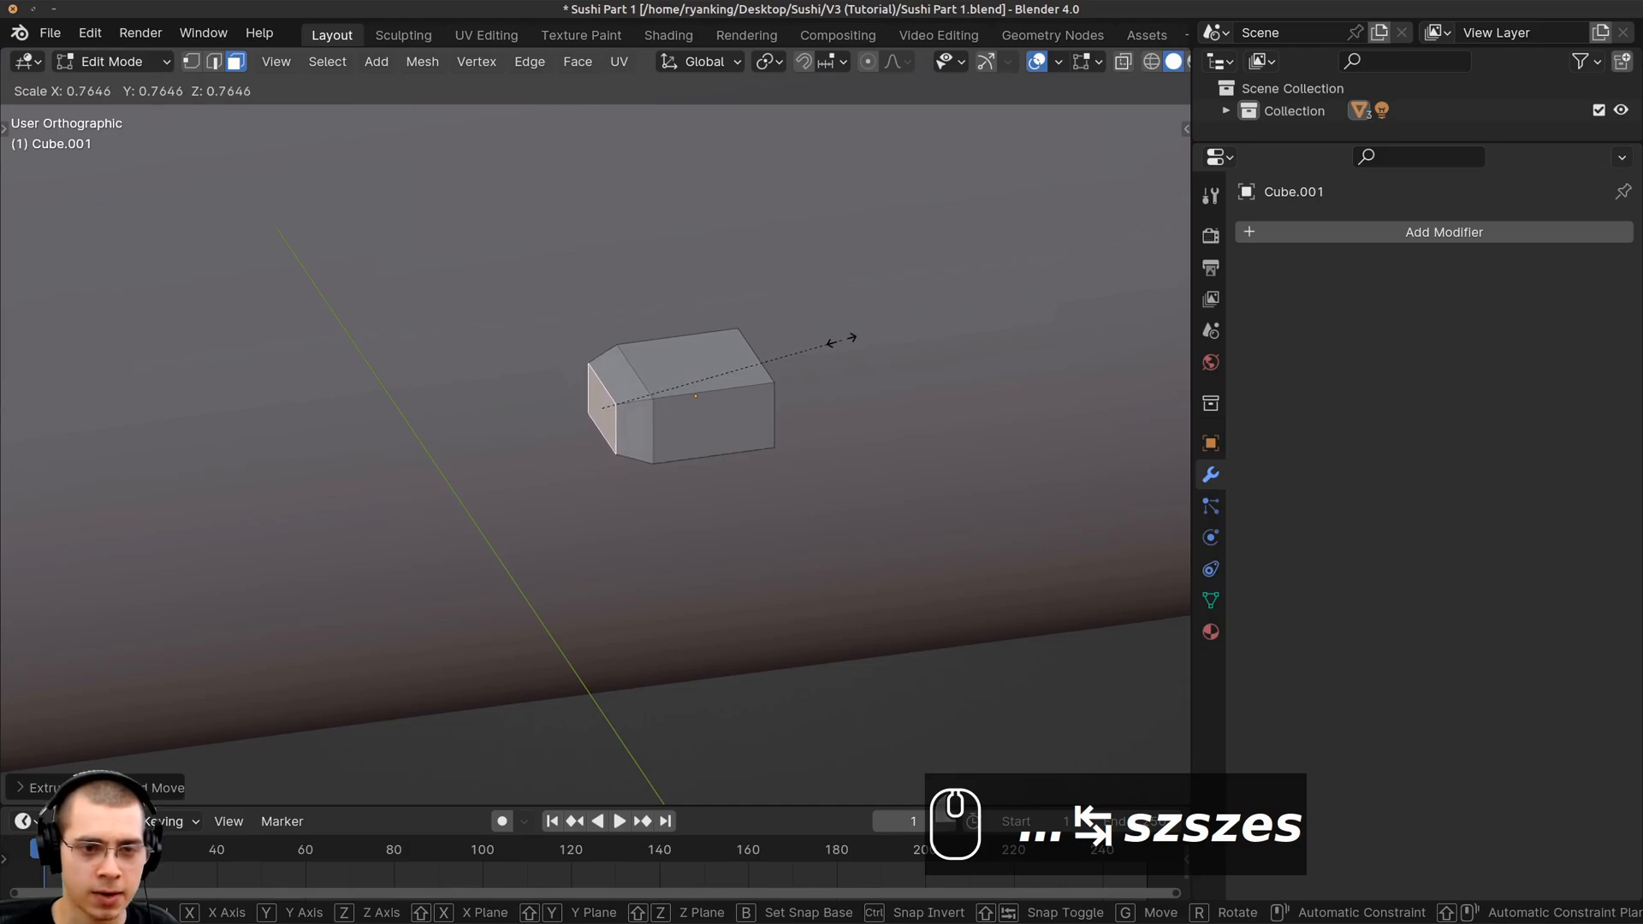
left_click(842, 341)
Extrude the block's opposite end face outward and move it farther out to lengthen the grain
middle_click_drag(842, 340, 700, 360)
right_click(567, 406)
middle_click_drag(607, 414, 656, 420)
middle_click_drag(655, 421, 714, 450, "shift")
key("e")
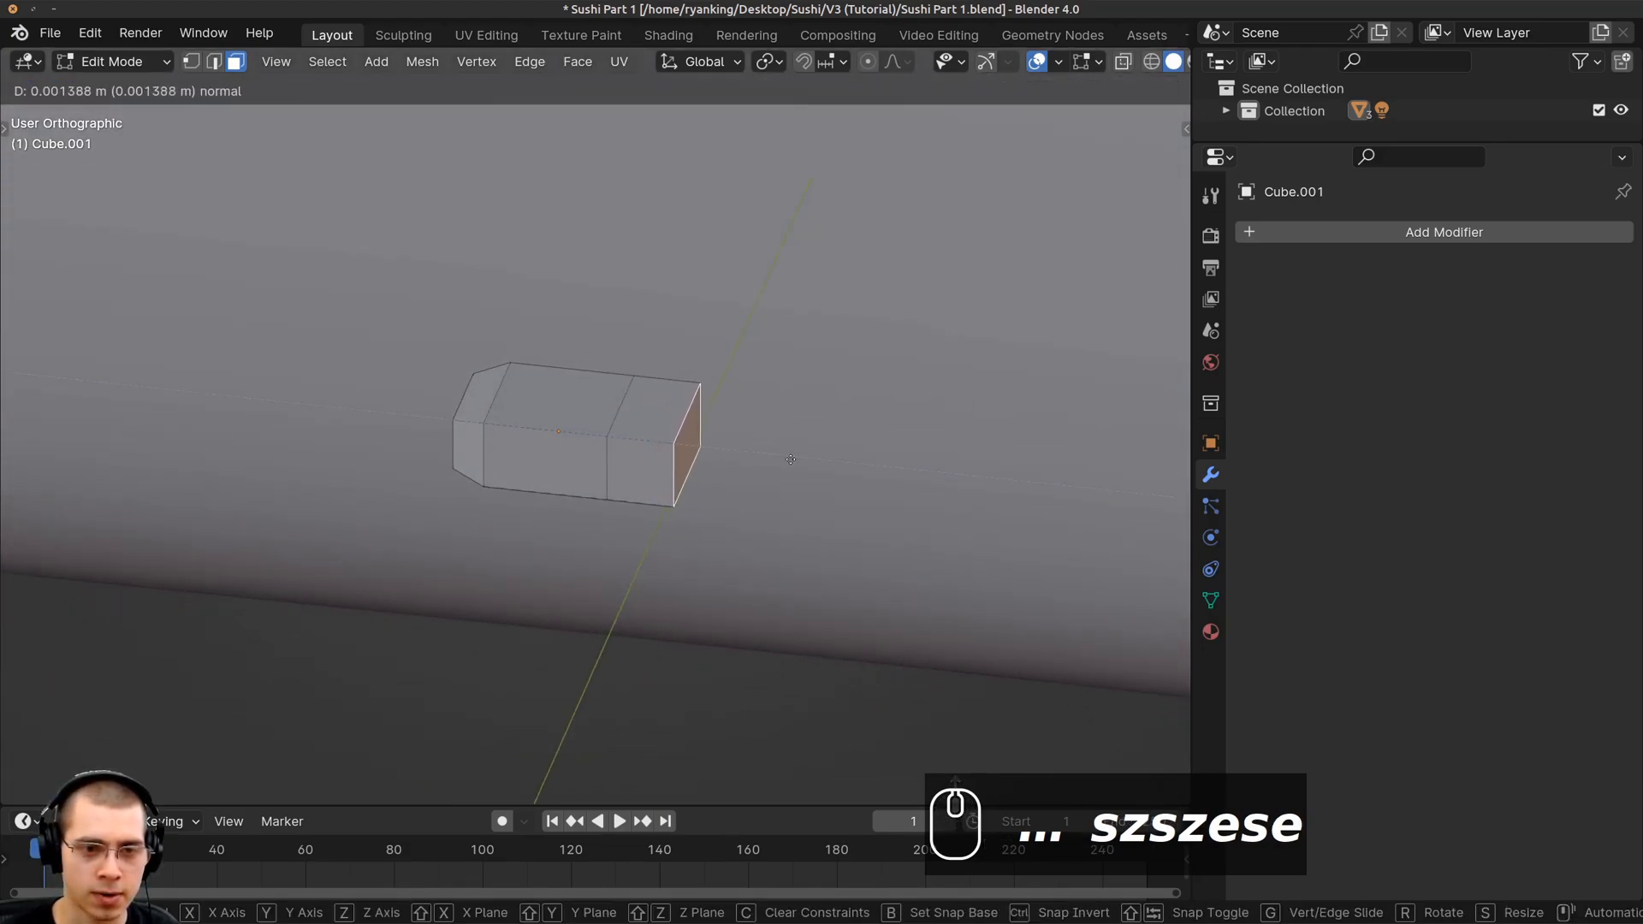
left_click(835, 459)
middle_click_drag(839, 459, 918, 451)
key("g")
middle_click_drag(917, 451, 912, 450)
left_click(914, 449)
Scale the extended end face down to about a third, reposition it and adjust its size to form a tapered tip
key("s")
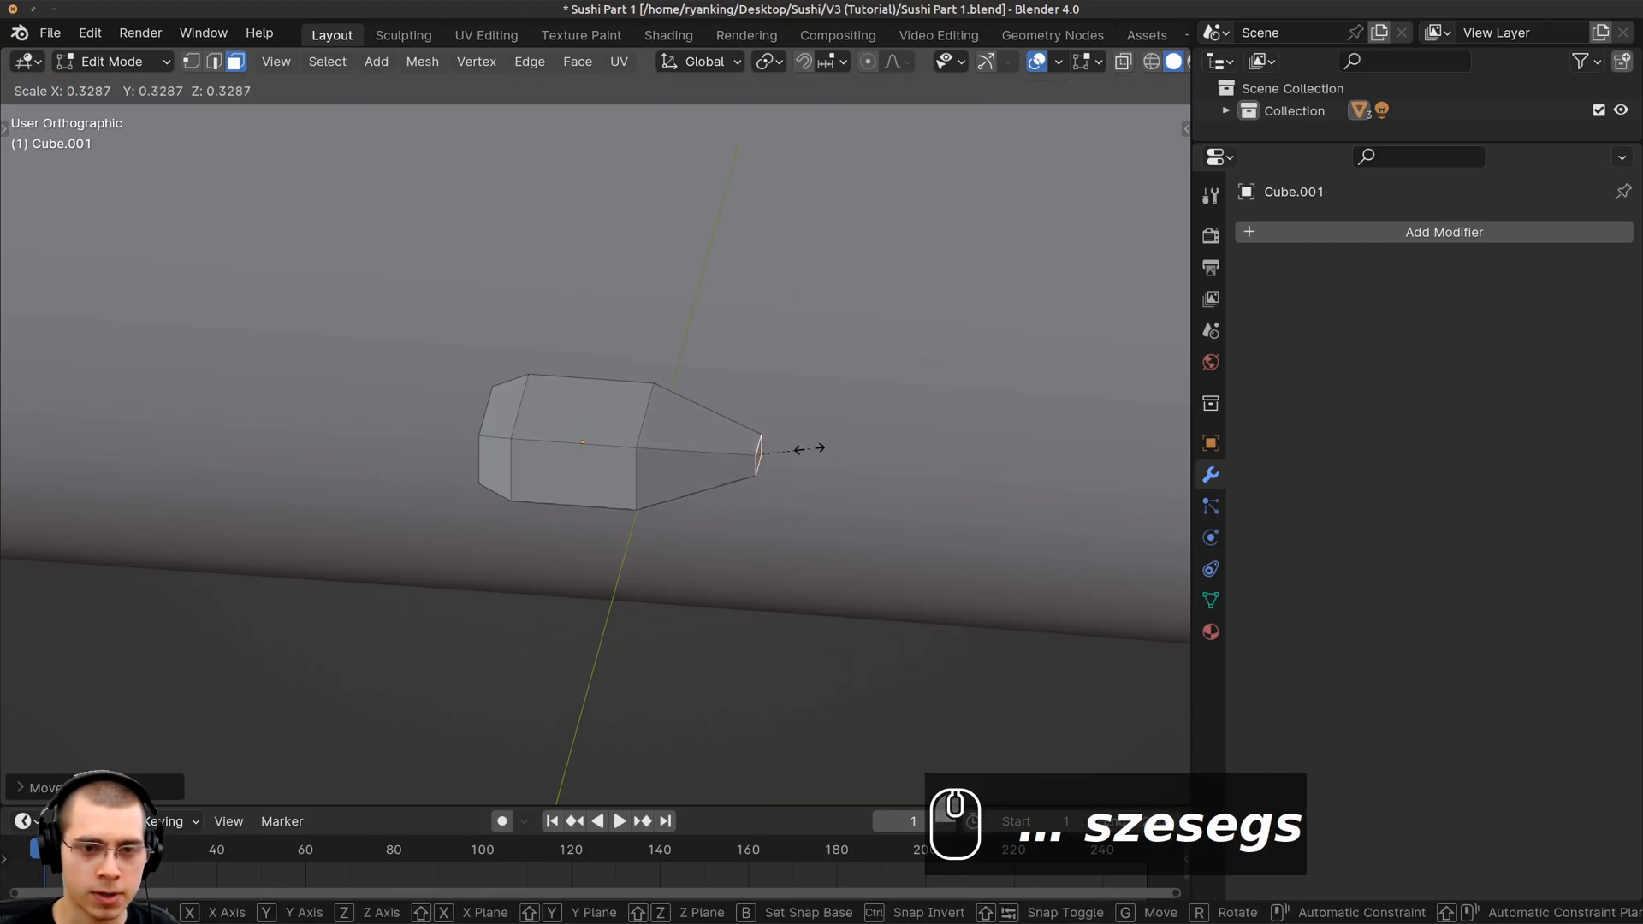
left_click(803, 448)
key("g")
left_click(802, 447)
scroll(806, 445, "down", 1)
key("s")
left_click(809, 444)
Frame the grain, then move and rescale the end face on its blunt side in Edit Mode
key("Tab")
middle_click_drag(811, 445, 804, 400)
key("KP_Decimal")
key("Tab")
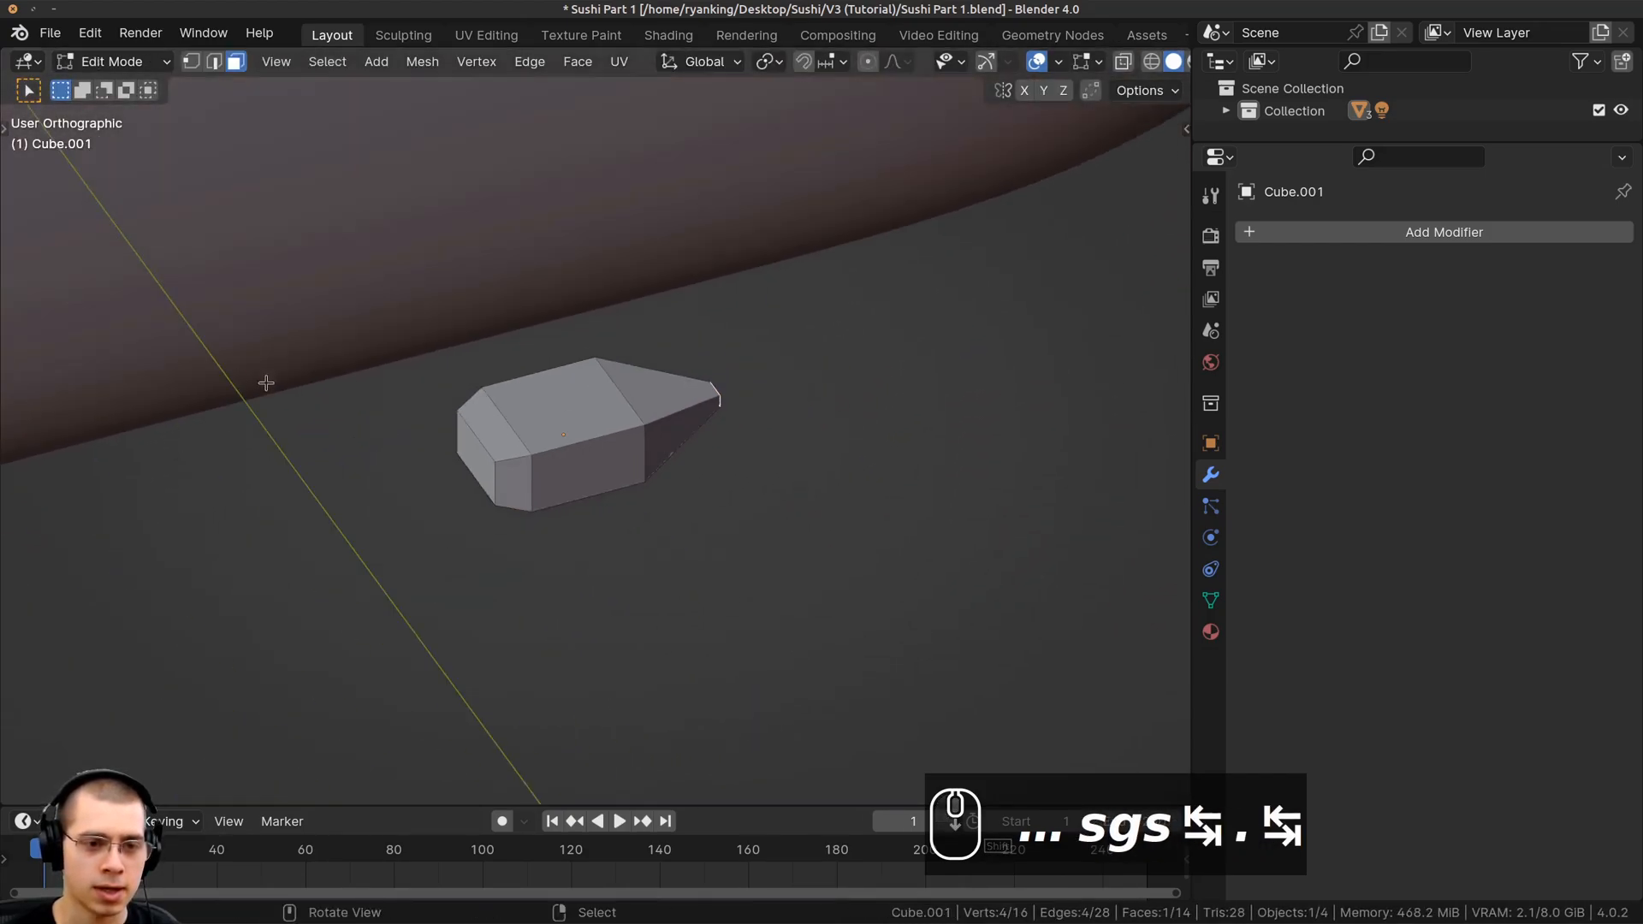
right_click(465, 448)
middle_click_drag(466, 448, 557, 514)
scroll(557, 513, "up", 1)
key("g")
left_click(542, 501)
key("s")
left_click(544, 499)
key("Tab")
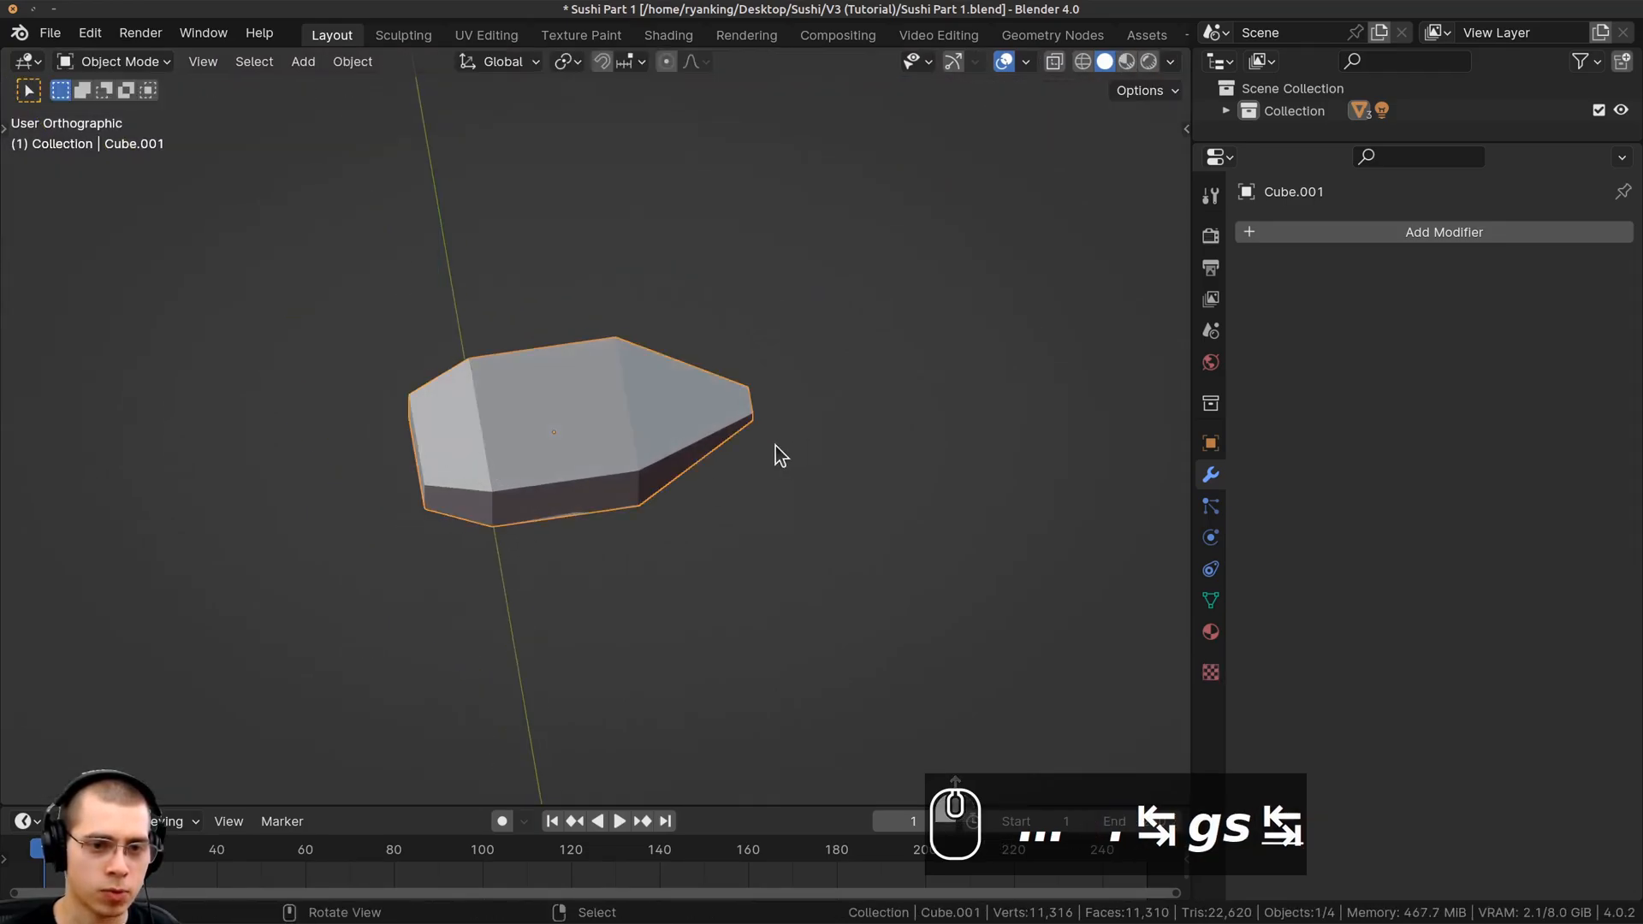
Add a Subdivision Surface modifier with viewport level 1 to the grain
middle_click_drag(775, 445, 686, 521)
key("Tab")
key("Tab")
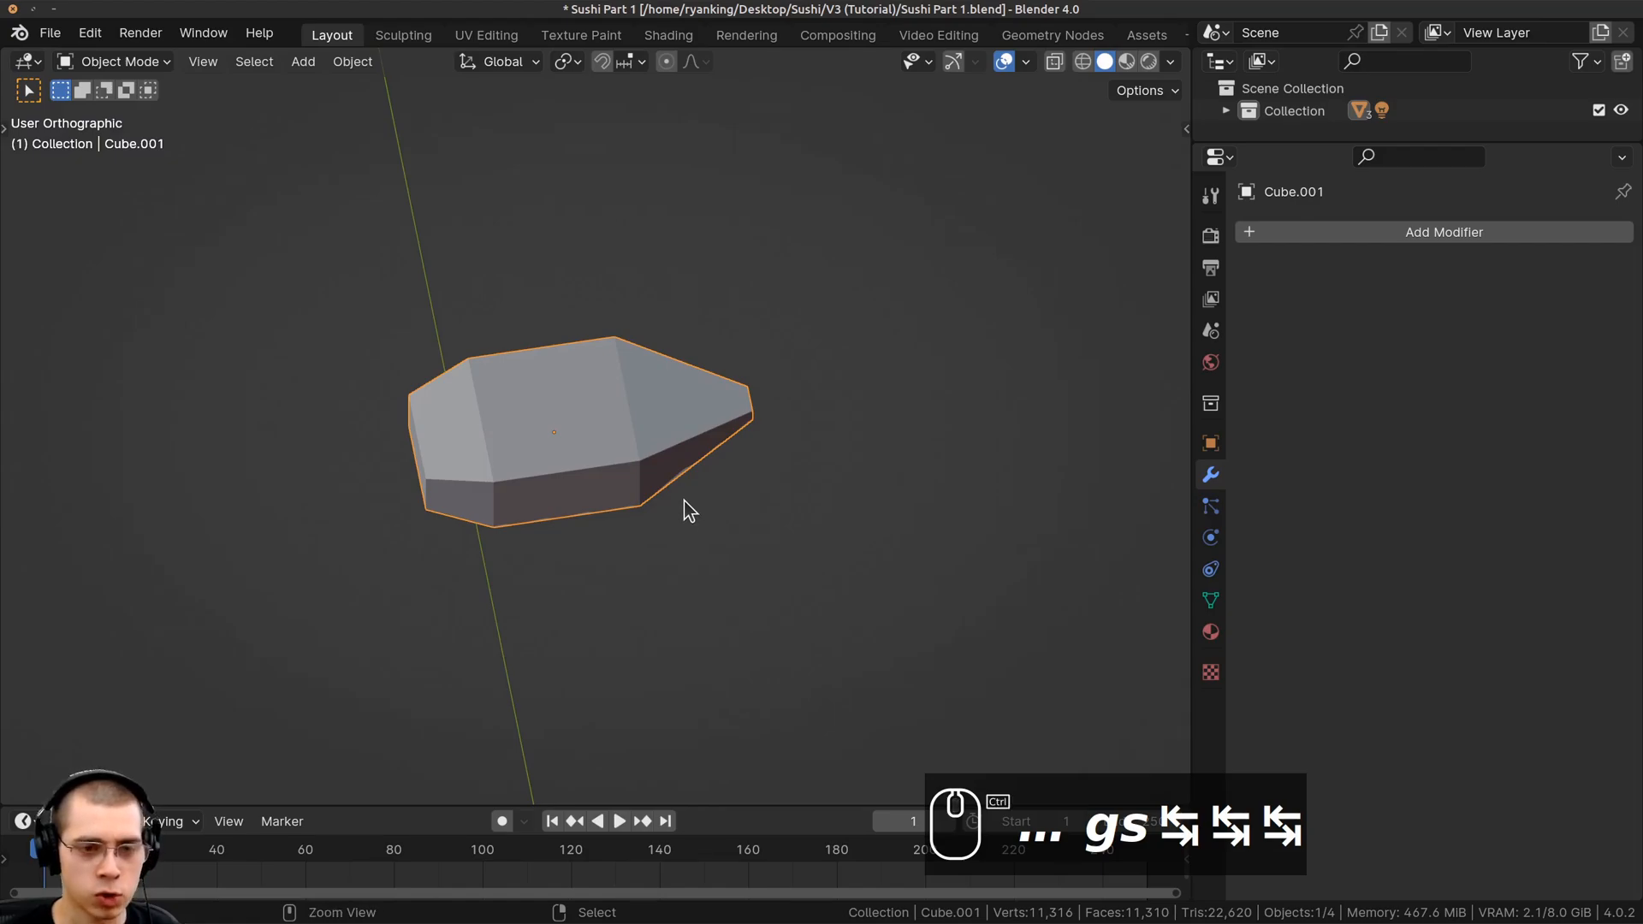
key("ctrl+1")
Select the grain's entire mesh in Edit Mode, rescale it and switch to vertex selection
middle_click_drag(644, 425, 652, 561)
key("Tab")
key("a")
key("a")
key("s")
left_click(762, 466)
key("s")
left_click(744, 592)
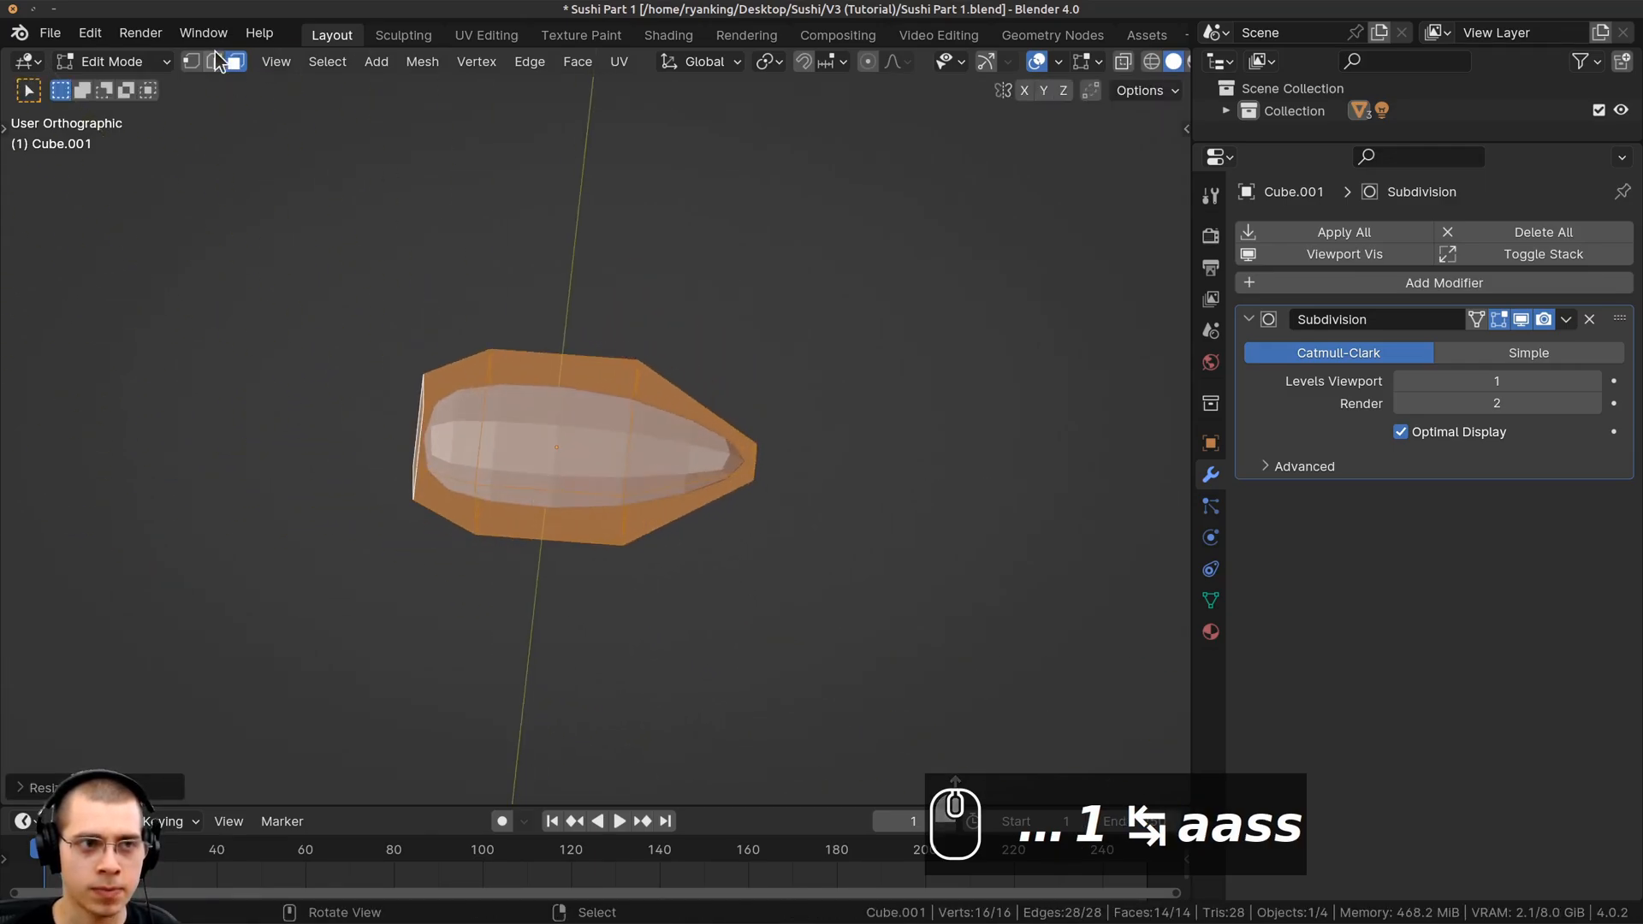
left_click(195, 64)
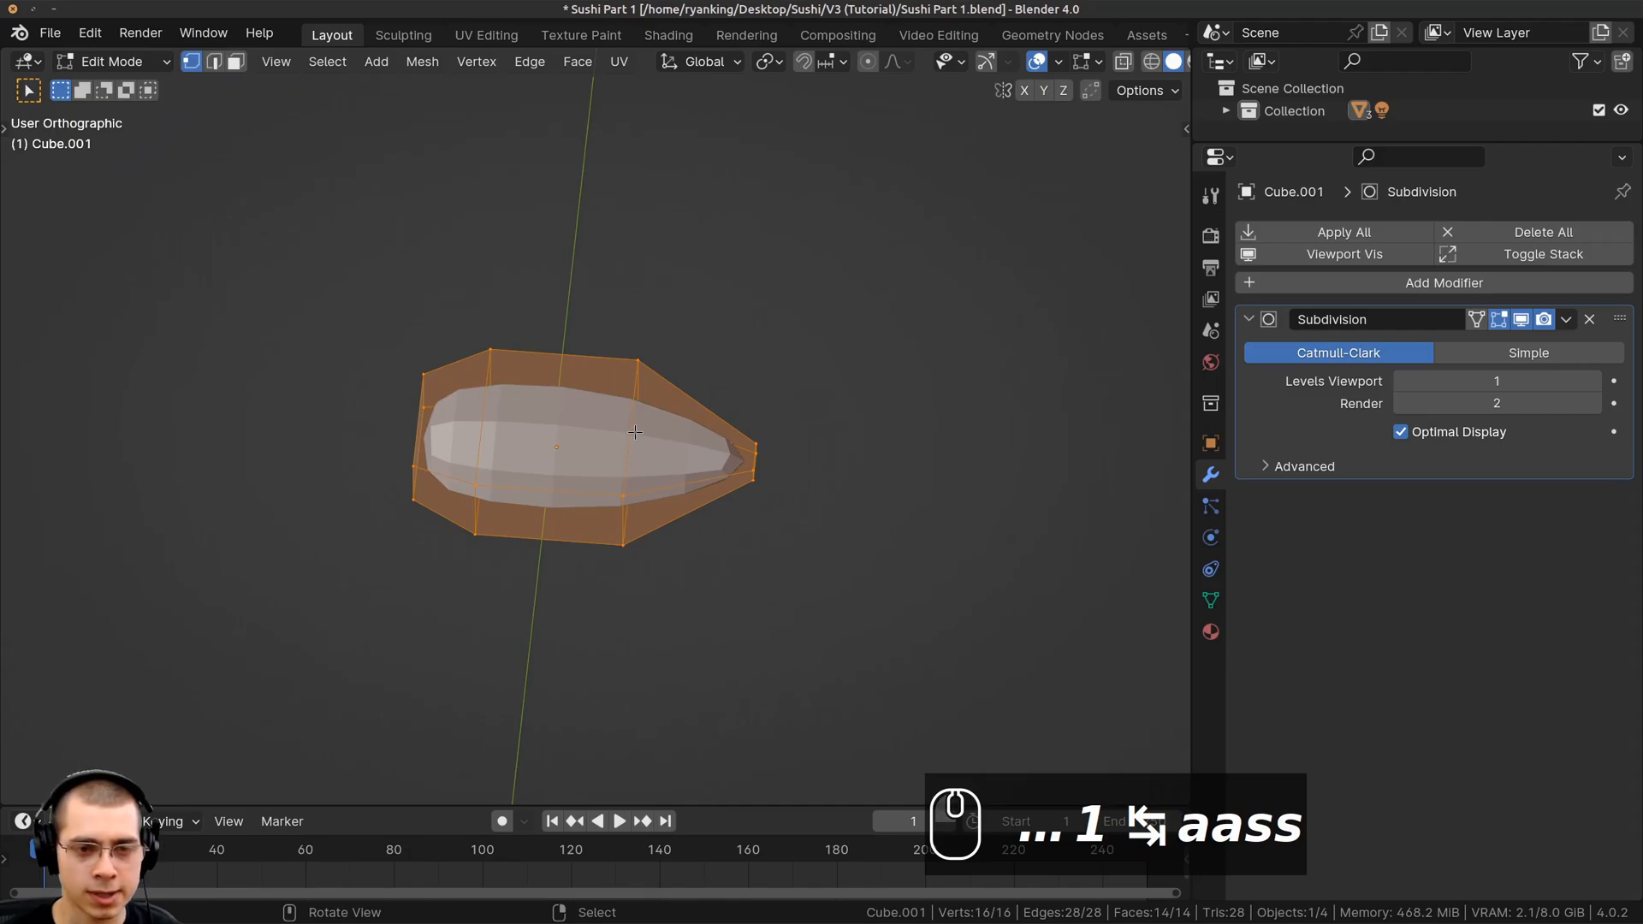
Select the edge loop nearest the seed's tapered tip and move it toward the middle of the body
left_click(635, 432, "alt")
middle_click_drag(635, 432, 727, 445)
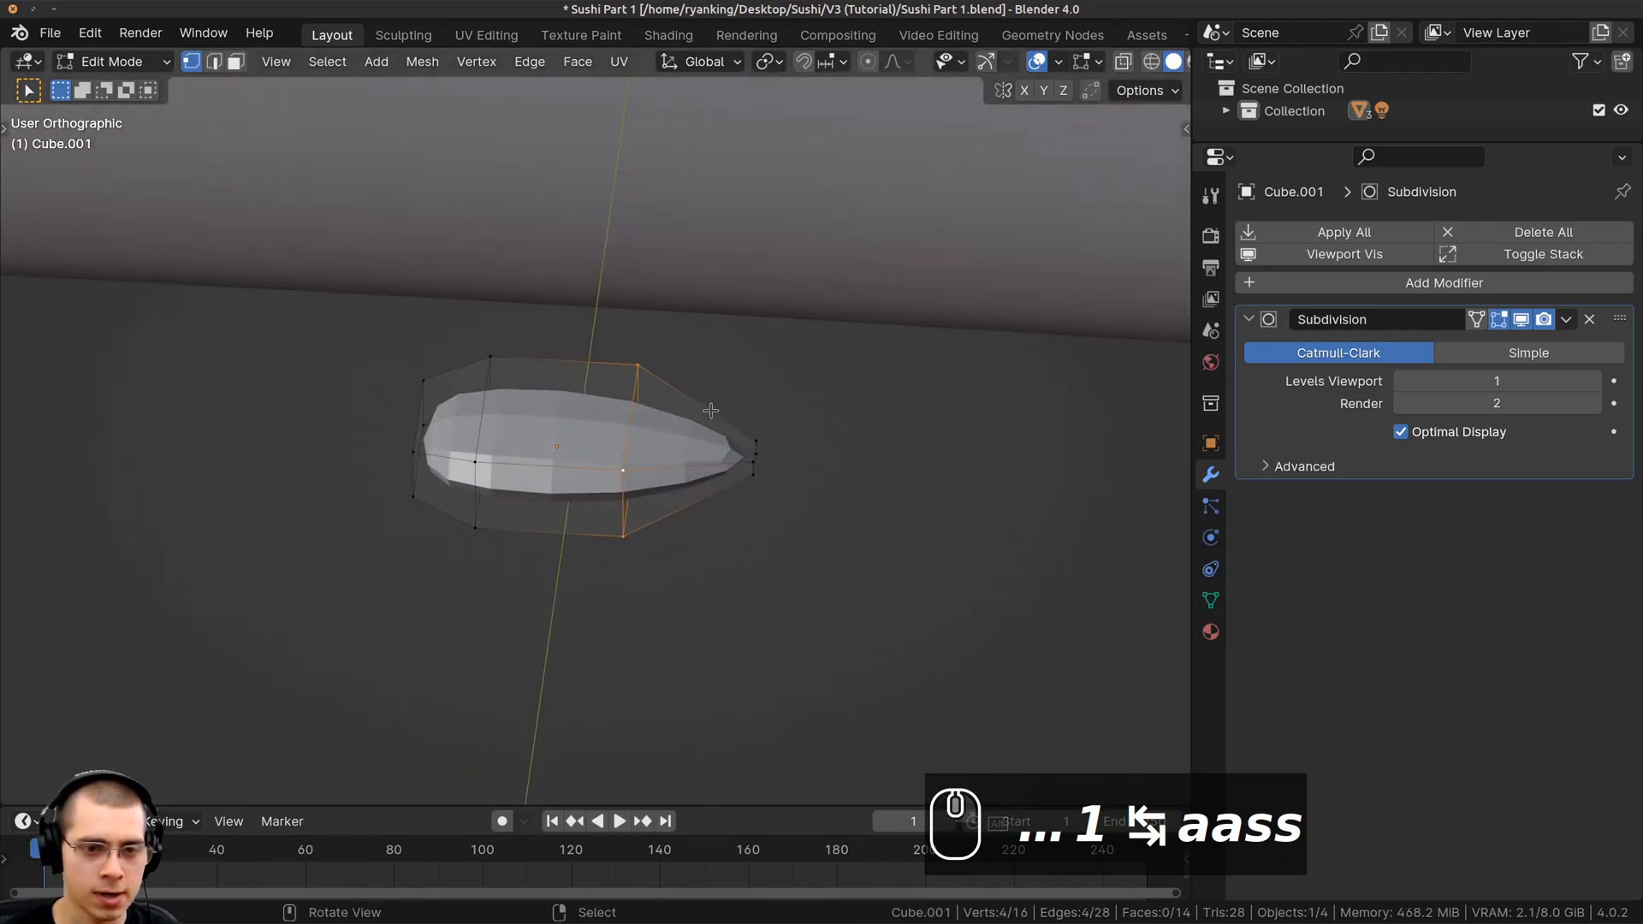
key("g")
left_click(650, 410)
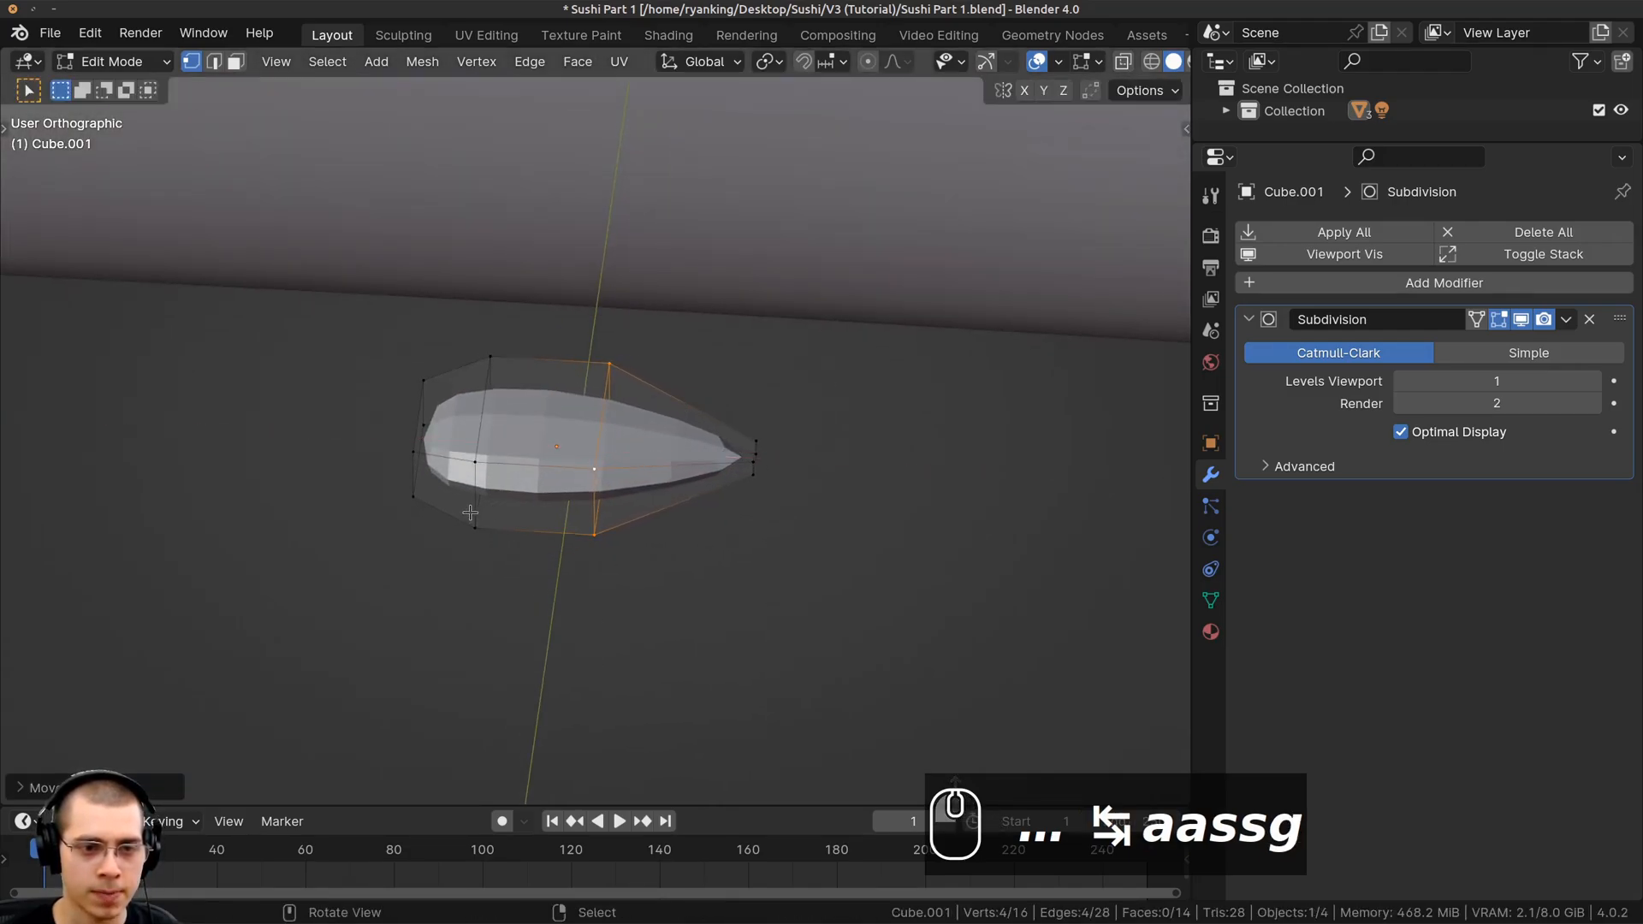
Rescale and reposition the edge loop near the seed's blunt end, and return to Object Mode
middle_click_drag(469, 512, 728, 569)
key("s")
left_click(730, 601)
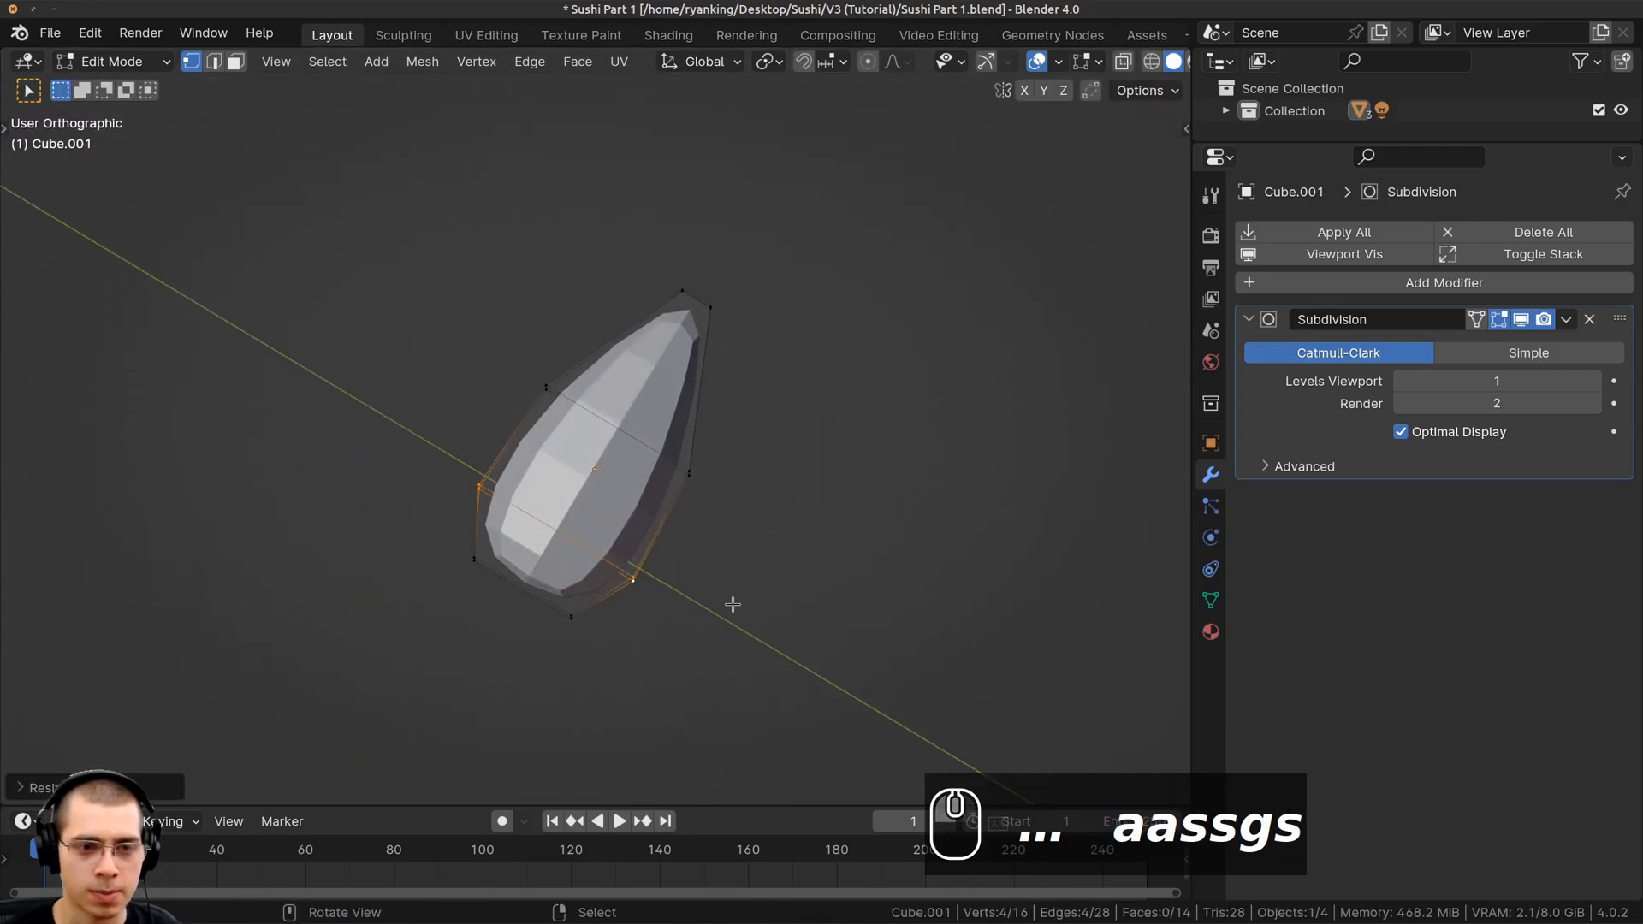
key("g")
key("s")
key("Tab")
middle_click_drag(773, 614, 938, 515)
middle_click_drag(648, 591, 821, 505)
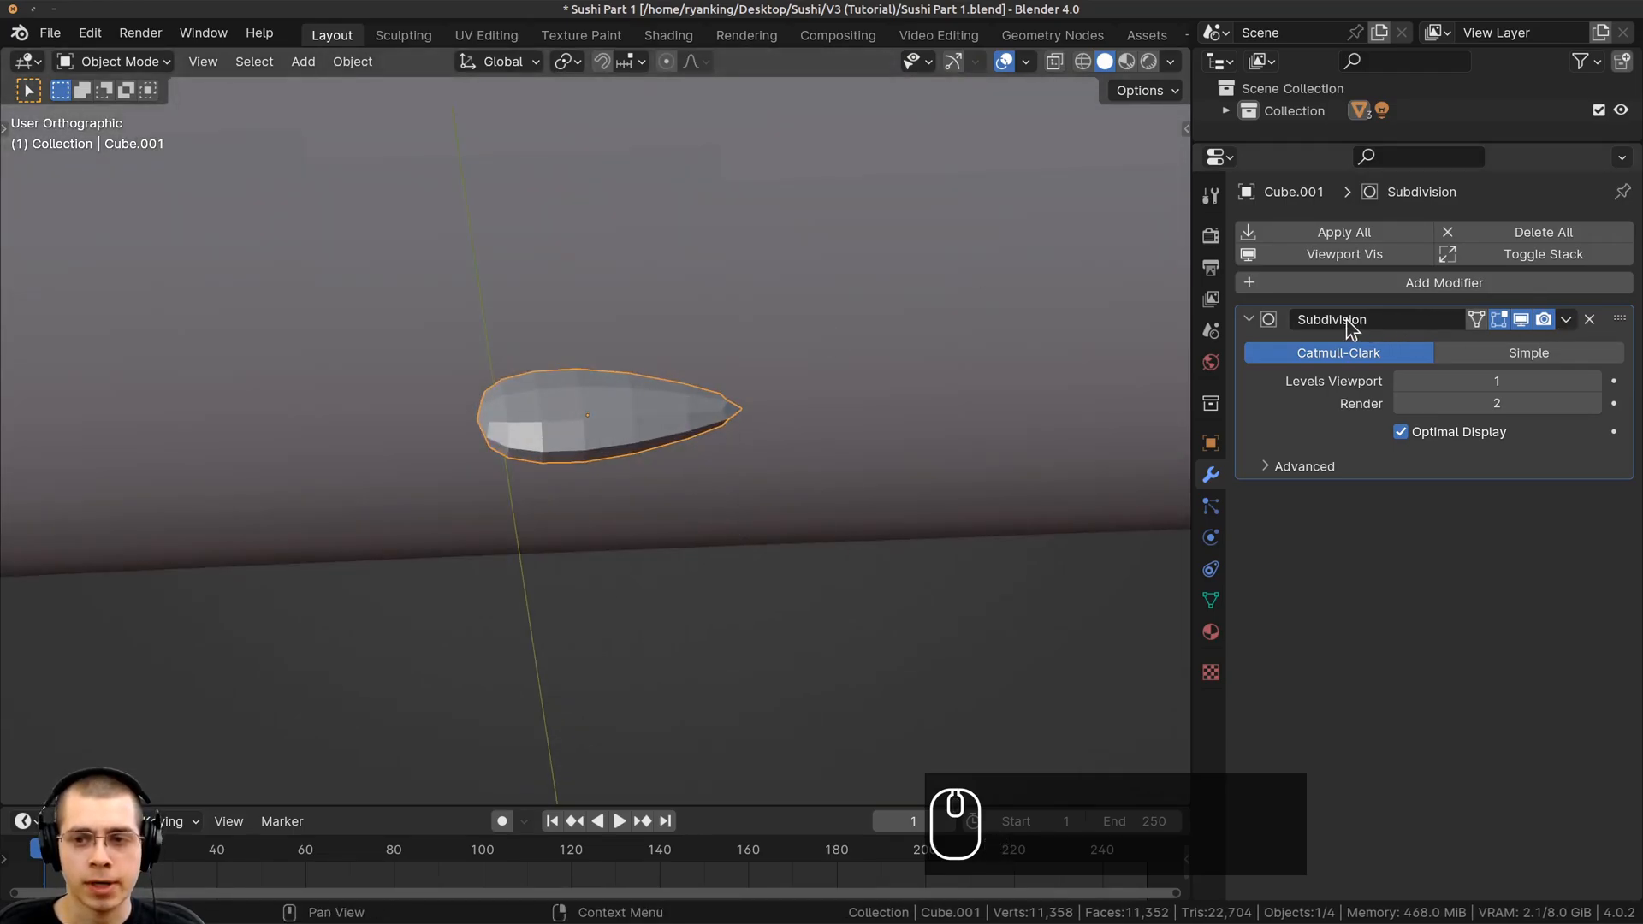
Apply the seed's Subdivision modifier and shade the seed smooth
left_click(1565, 319)
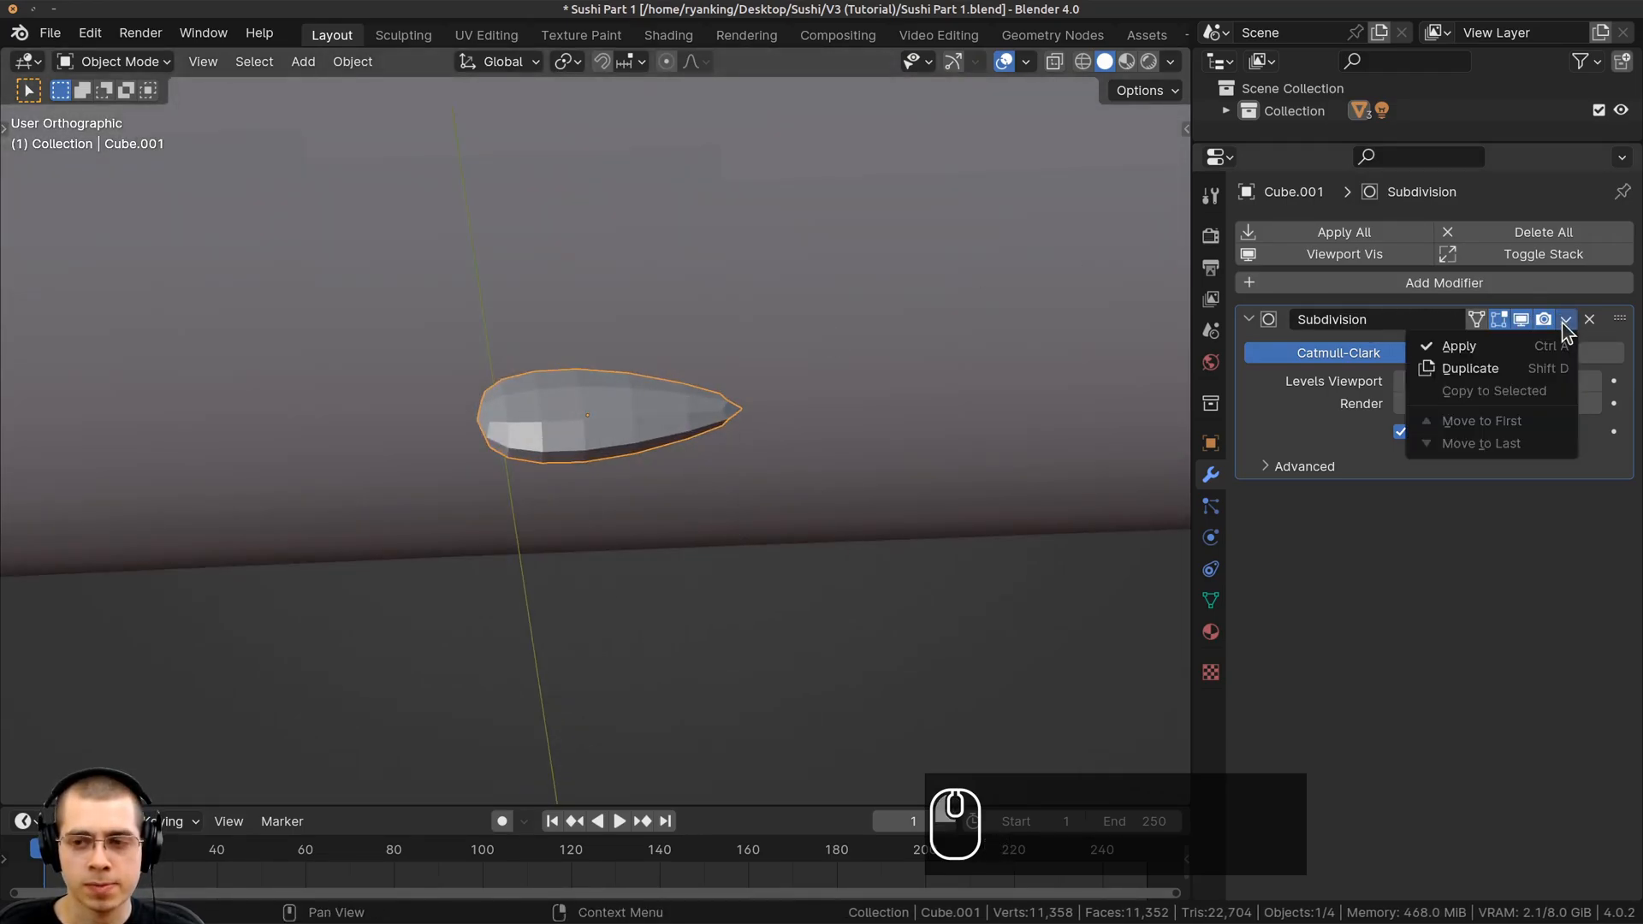
left_click(1496, 341)
middle_click_drag(856, 347, 608, 374)
key("Tab")
key("Tab")
key("w")
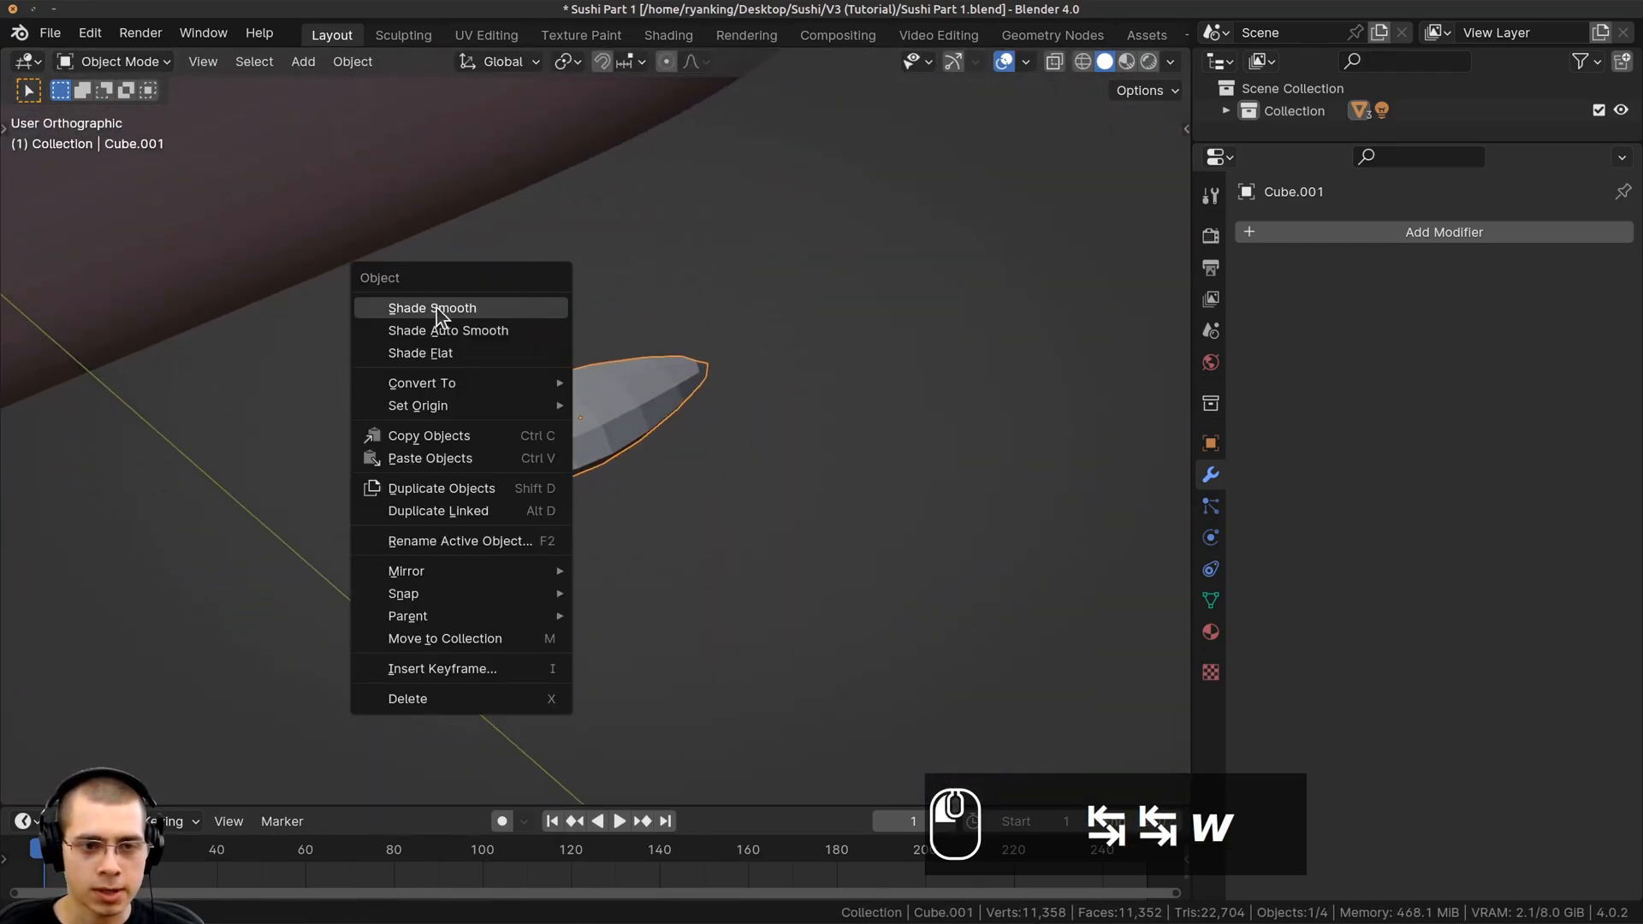
left_click(436, 310)
middle_click_drag(744, 406, 693, 454)
scroll(838, 432, "up", 2)
key("Tab")
key("Tab")
scroll(725, 407, "down", 5)
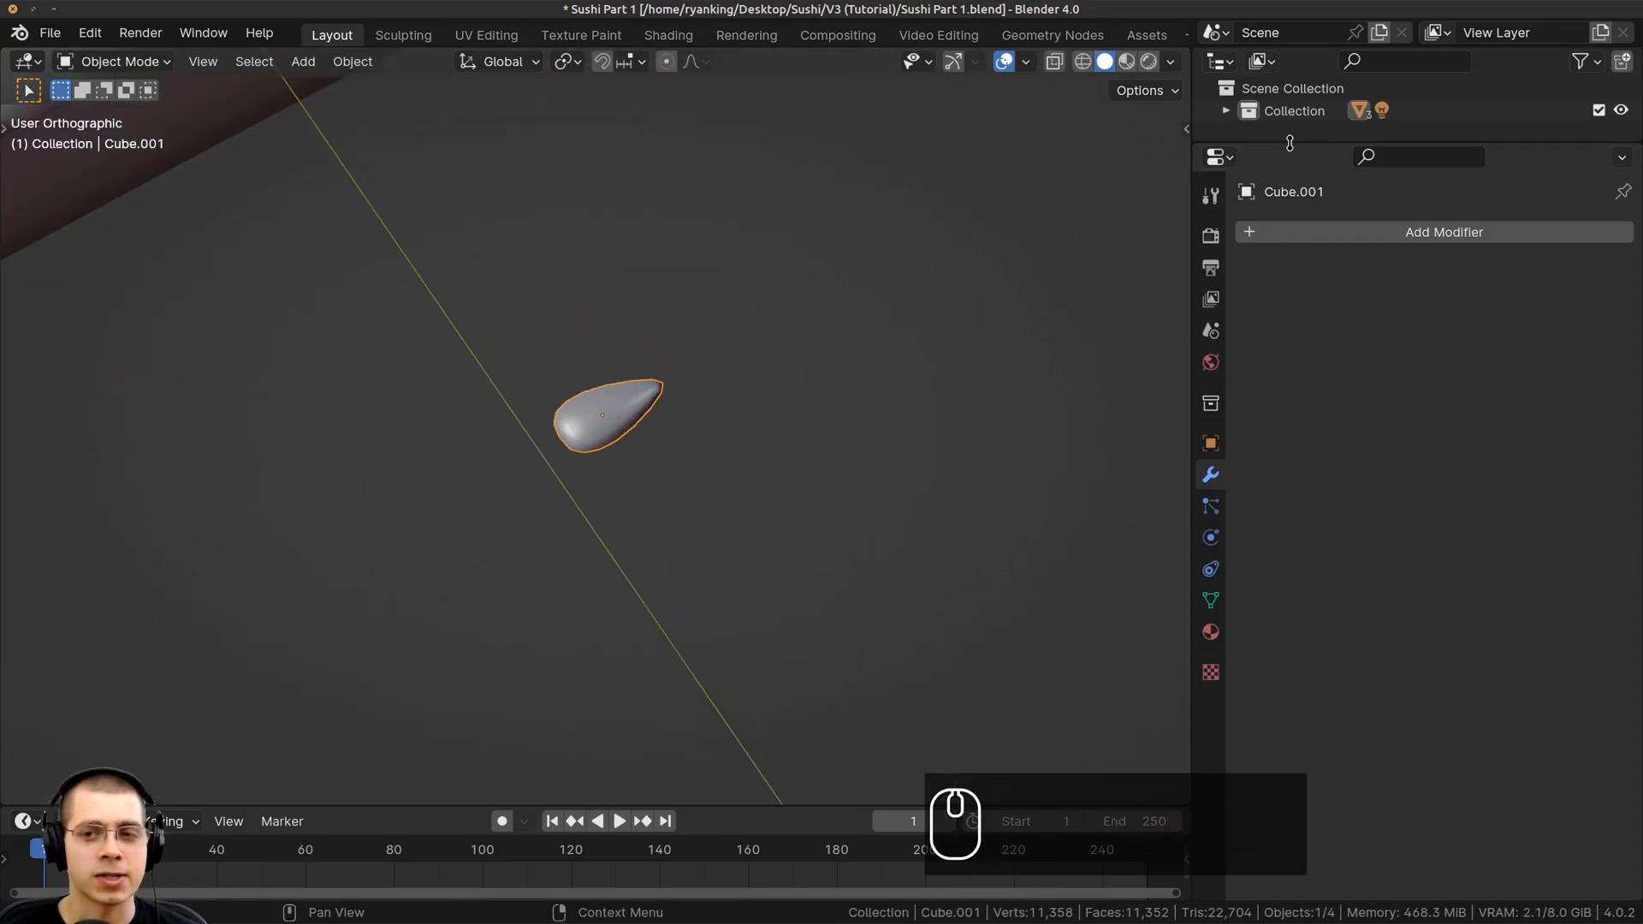
Enlarge the Outliner and rename the existing collection as Scene
left_click_drag(1290, 141, 1290, 361)
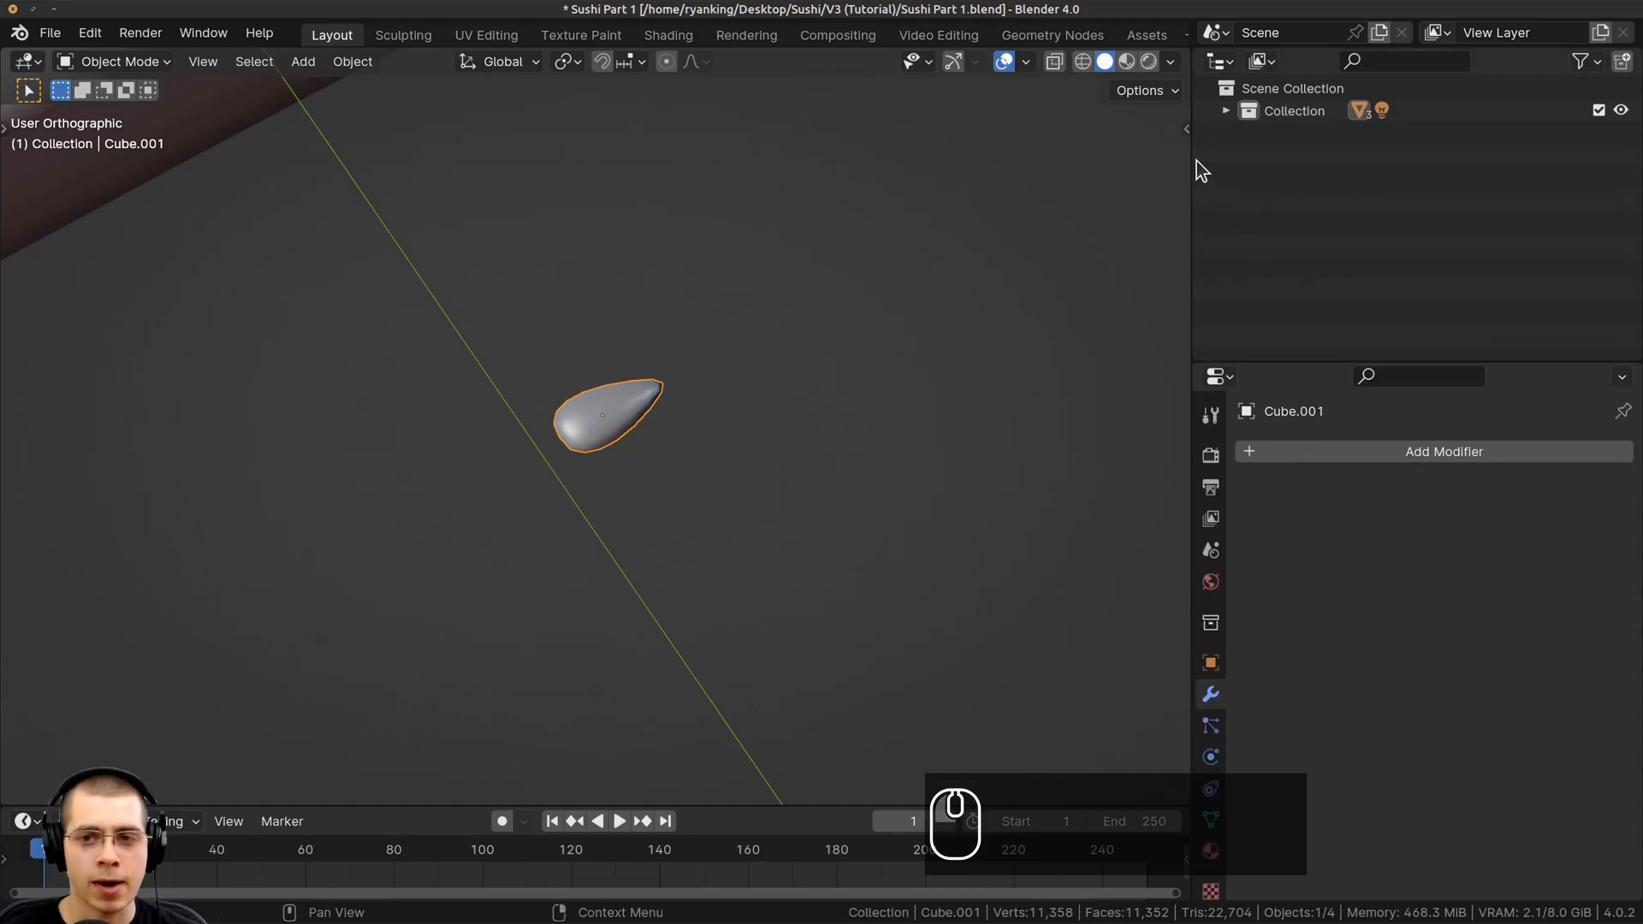
left_click_drag(1192, 157, 1187, 157)
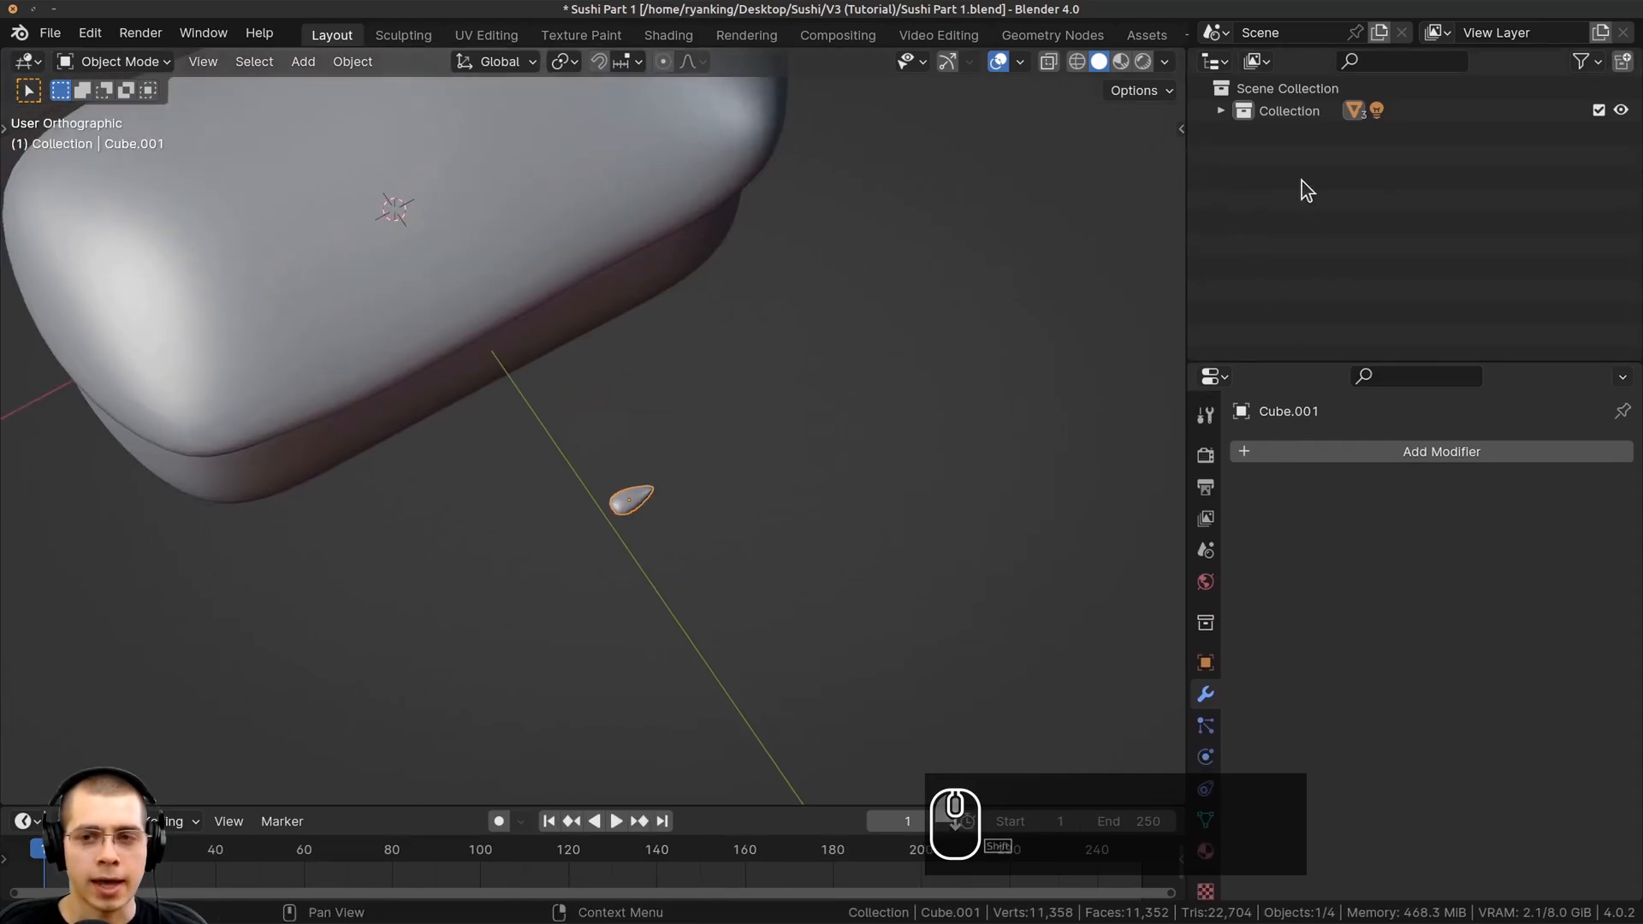
double_click(1284, 112)
type("Scene")
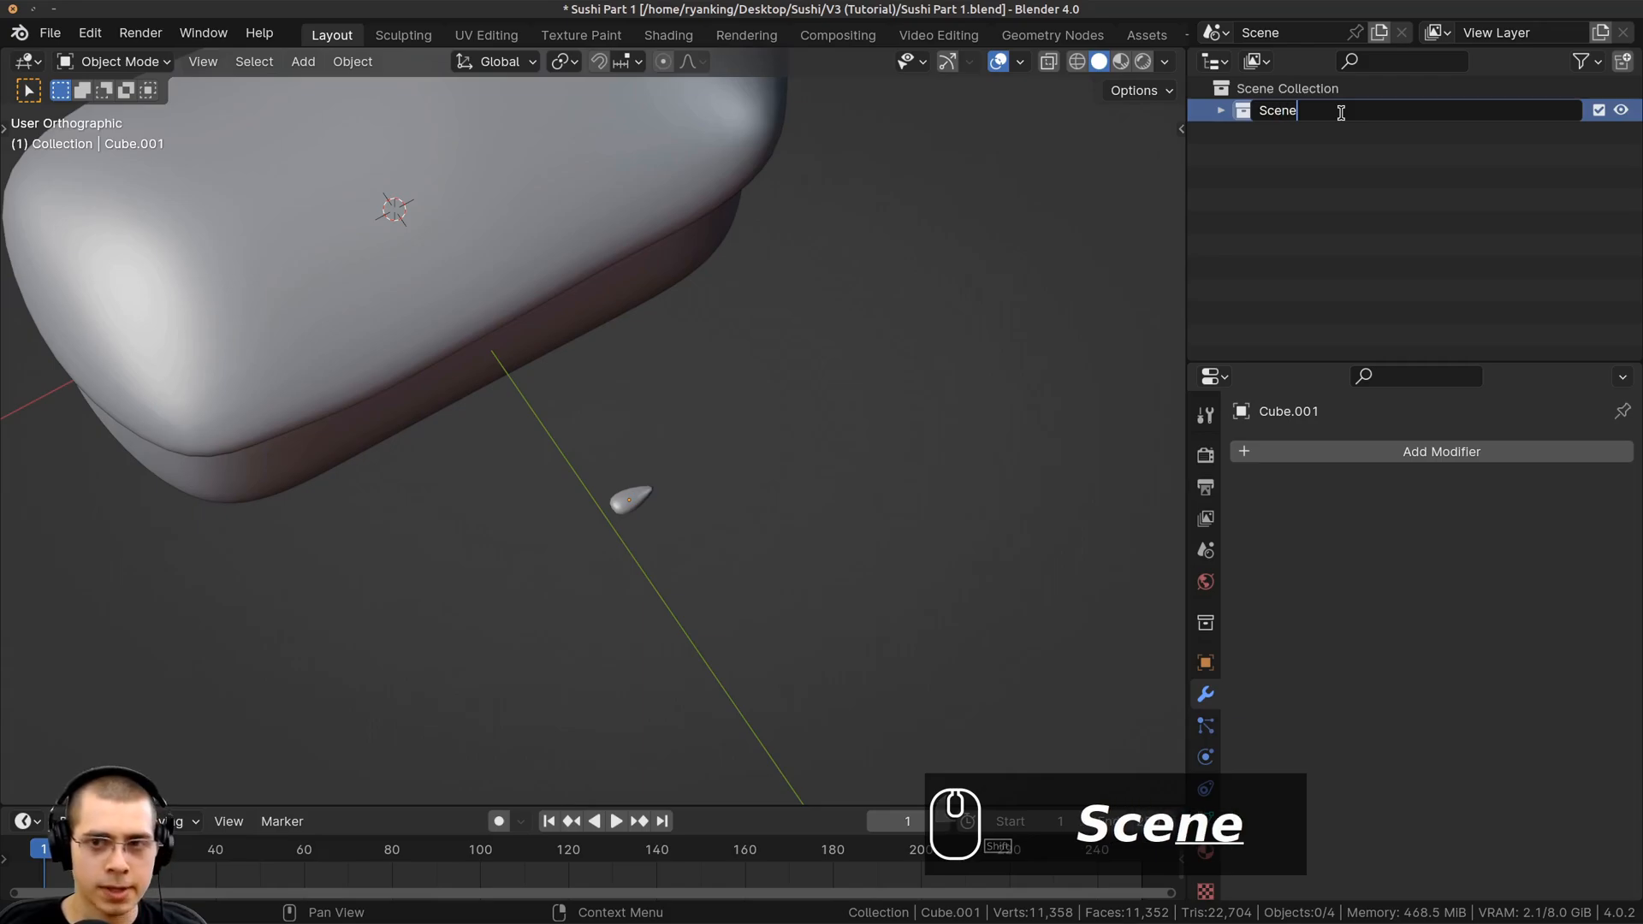
key("Return")
Create a new collection and move it out of Scene to the top level of the Scene Collection
right_click(1302, 157)
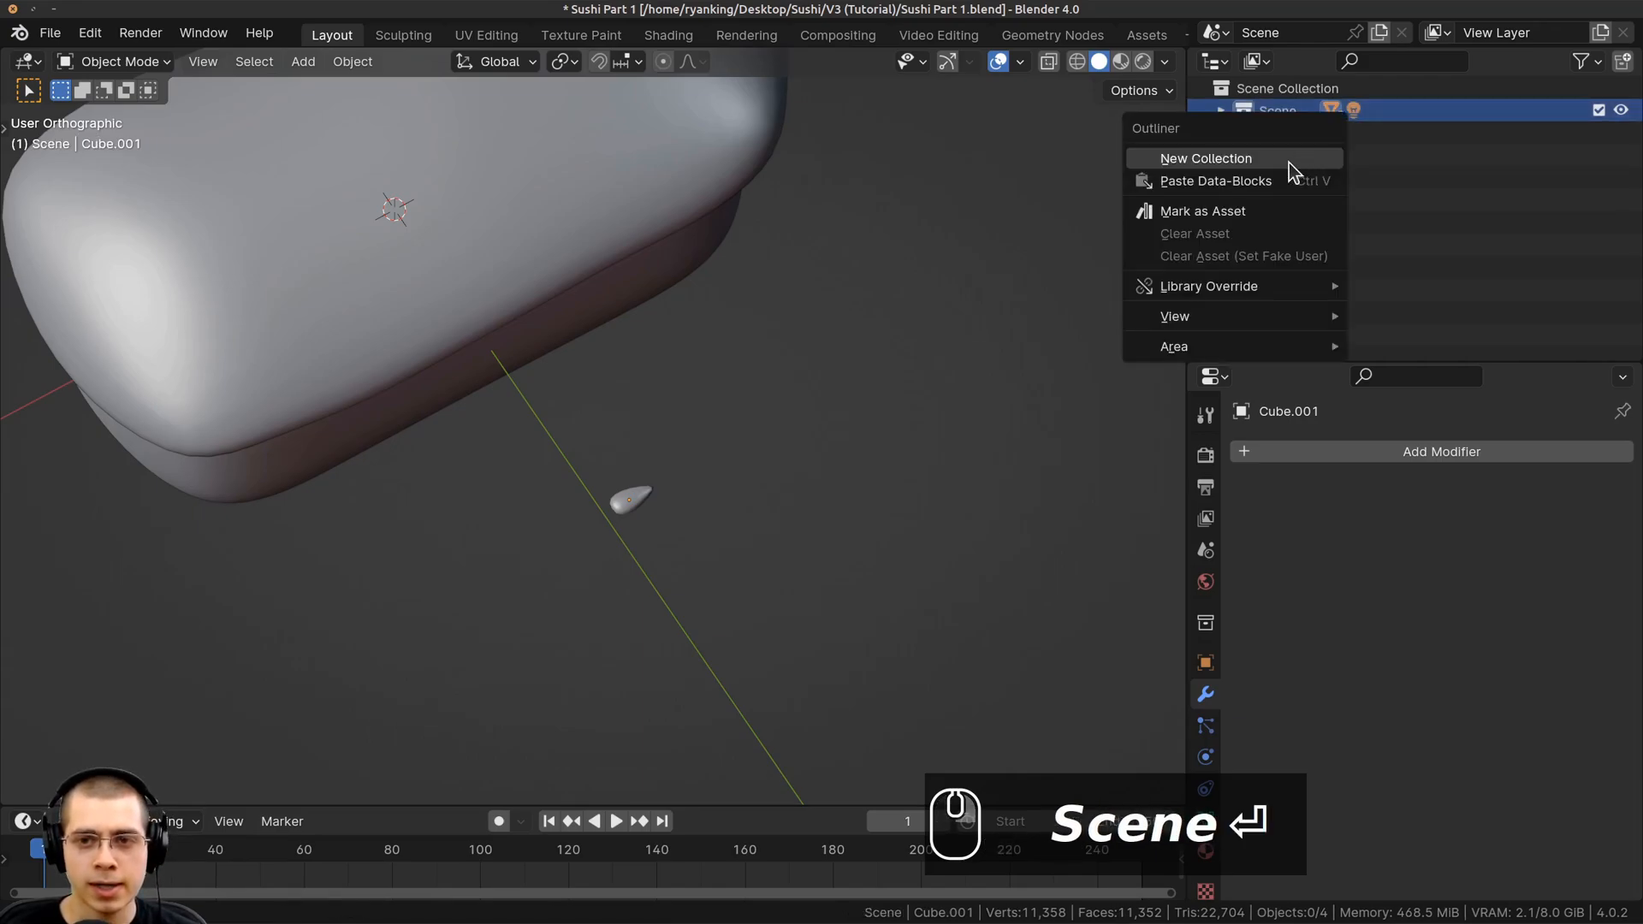
left_click(1288, 162)
left_click(1220, 111)
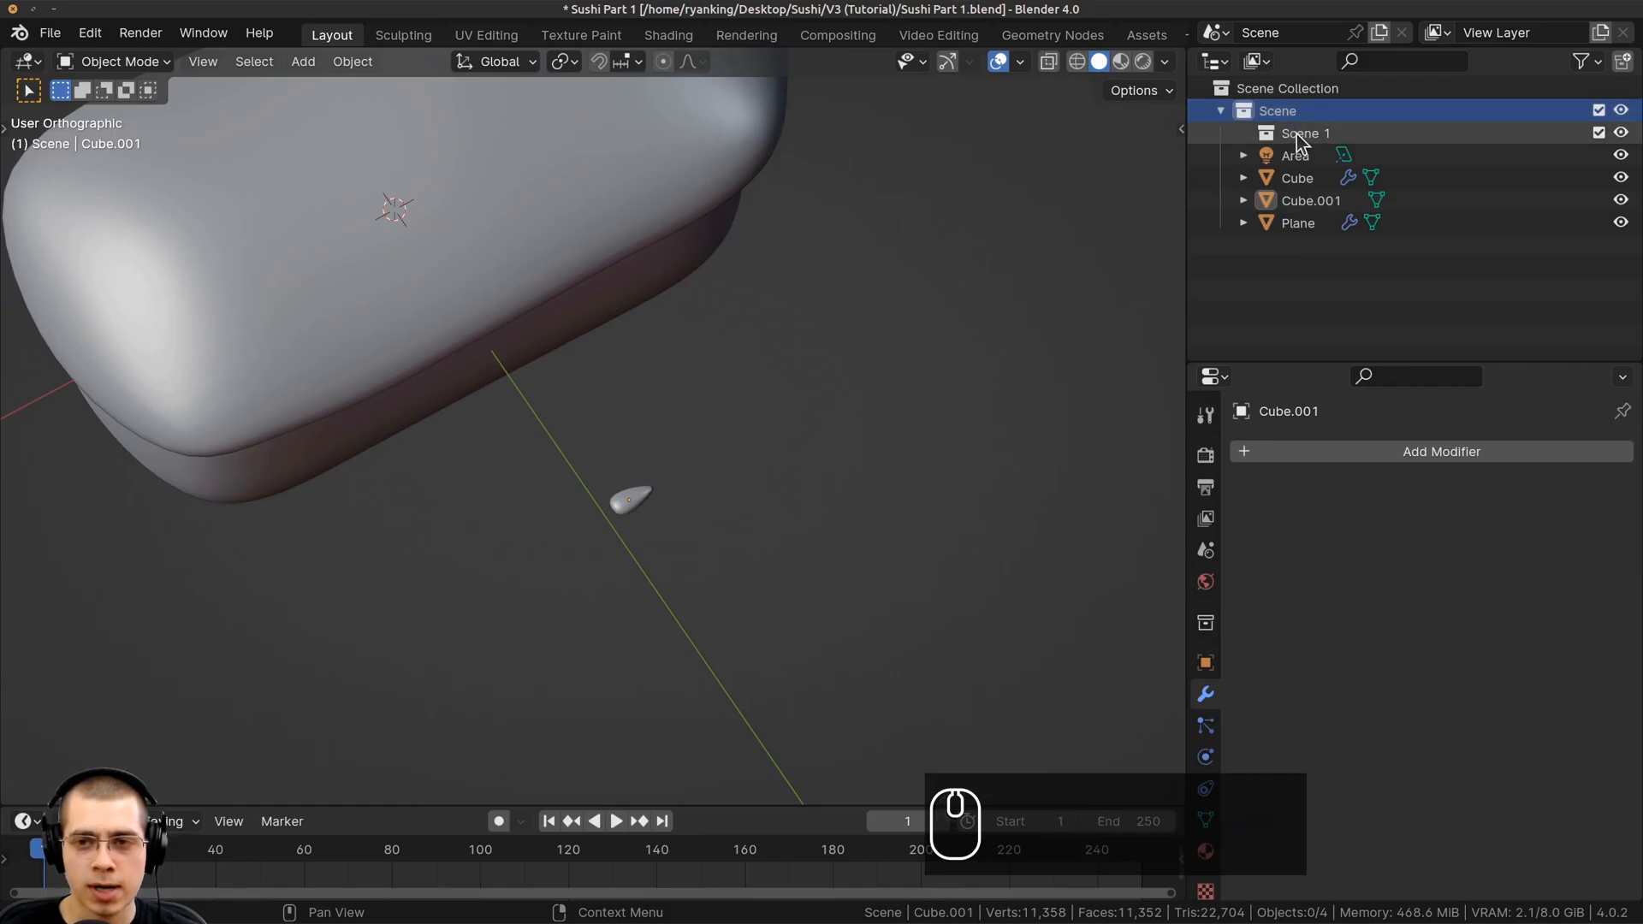
left_click_drag(1297, 135, 1249, 300)
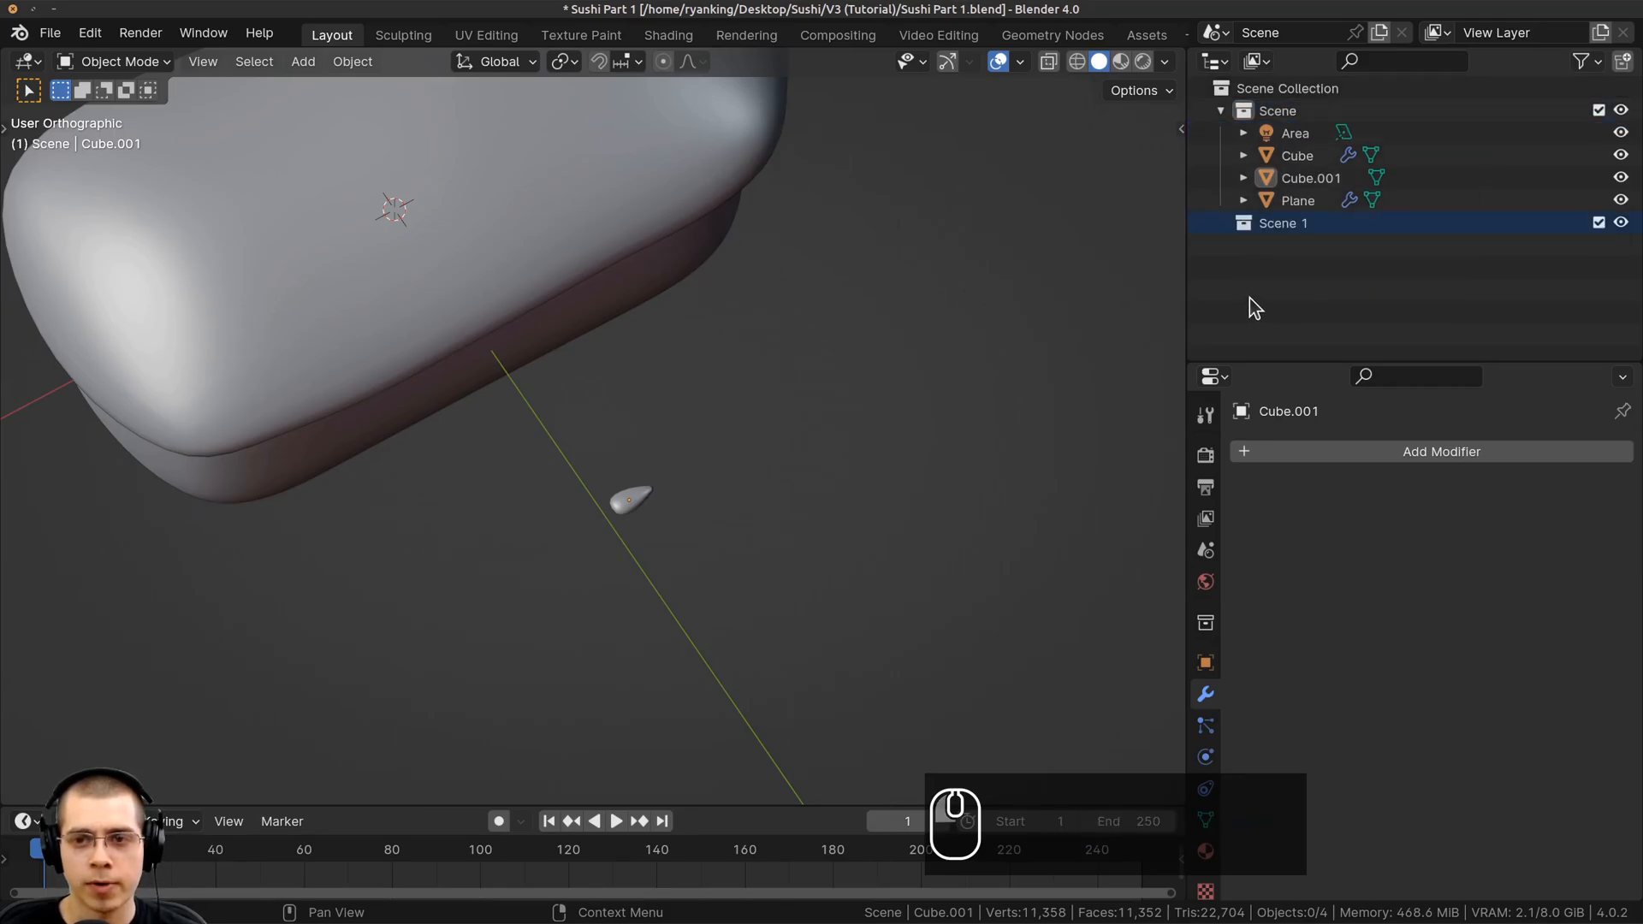
Rename the new empty top-level collection as Sesame Seeds
double_click(1281, 221)
type("See")
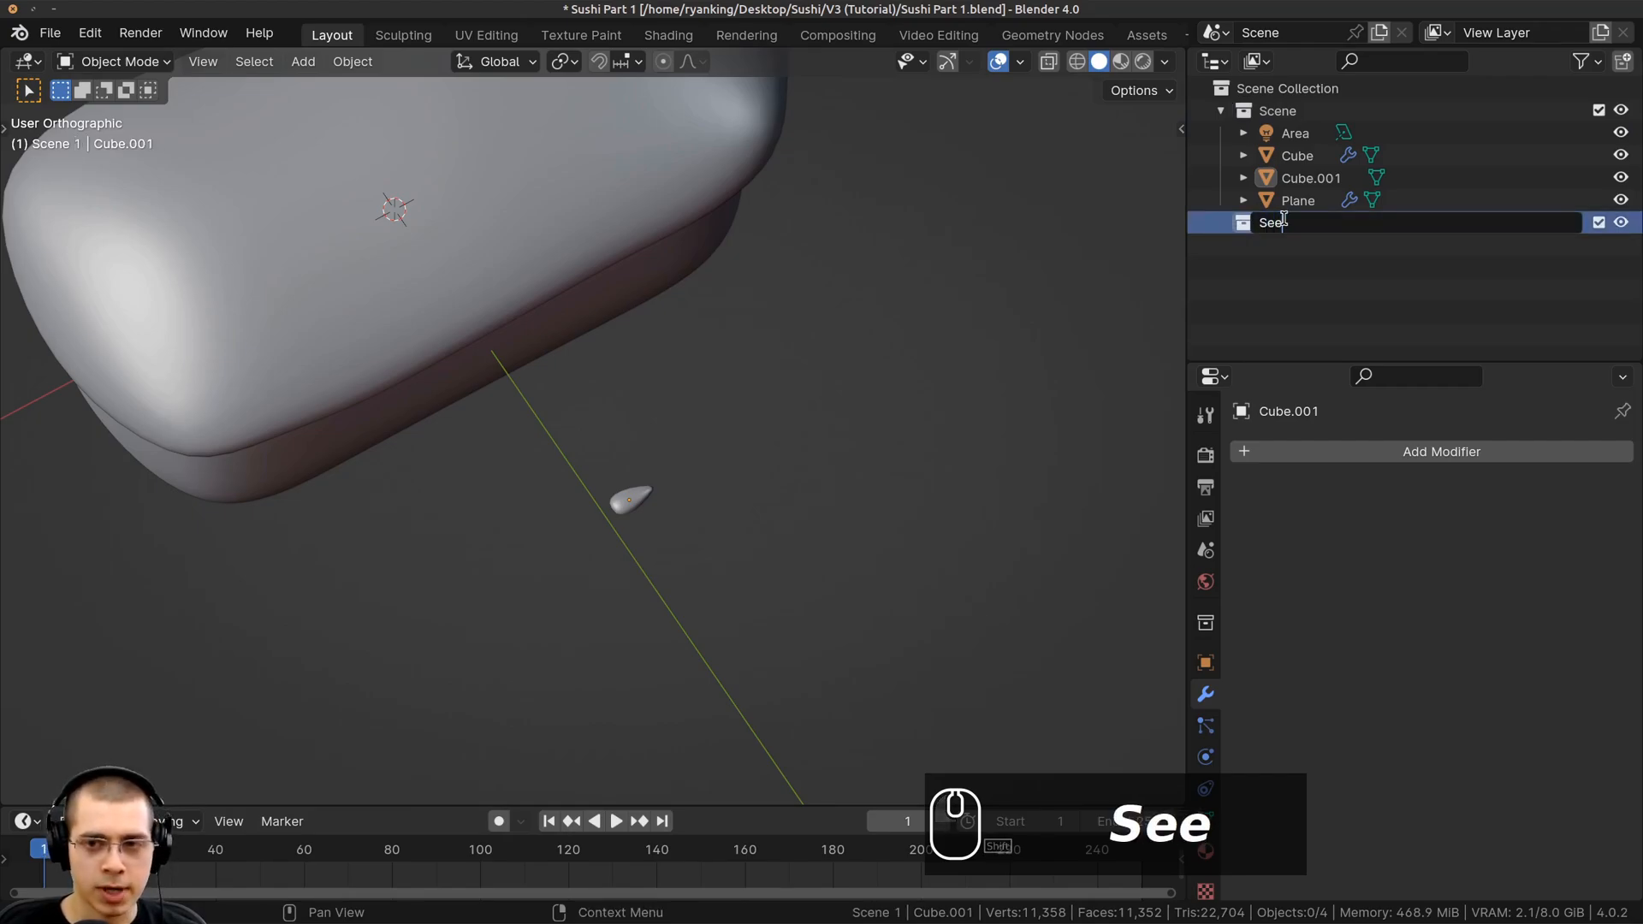
type("ds")
key("Left")
key("Left")
key("Left")
type("Sesame")
key("Return")
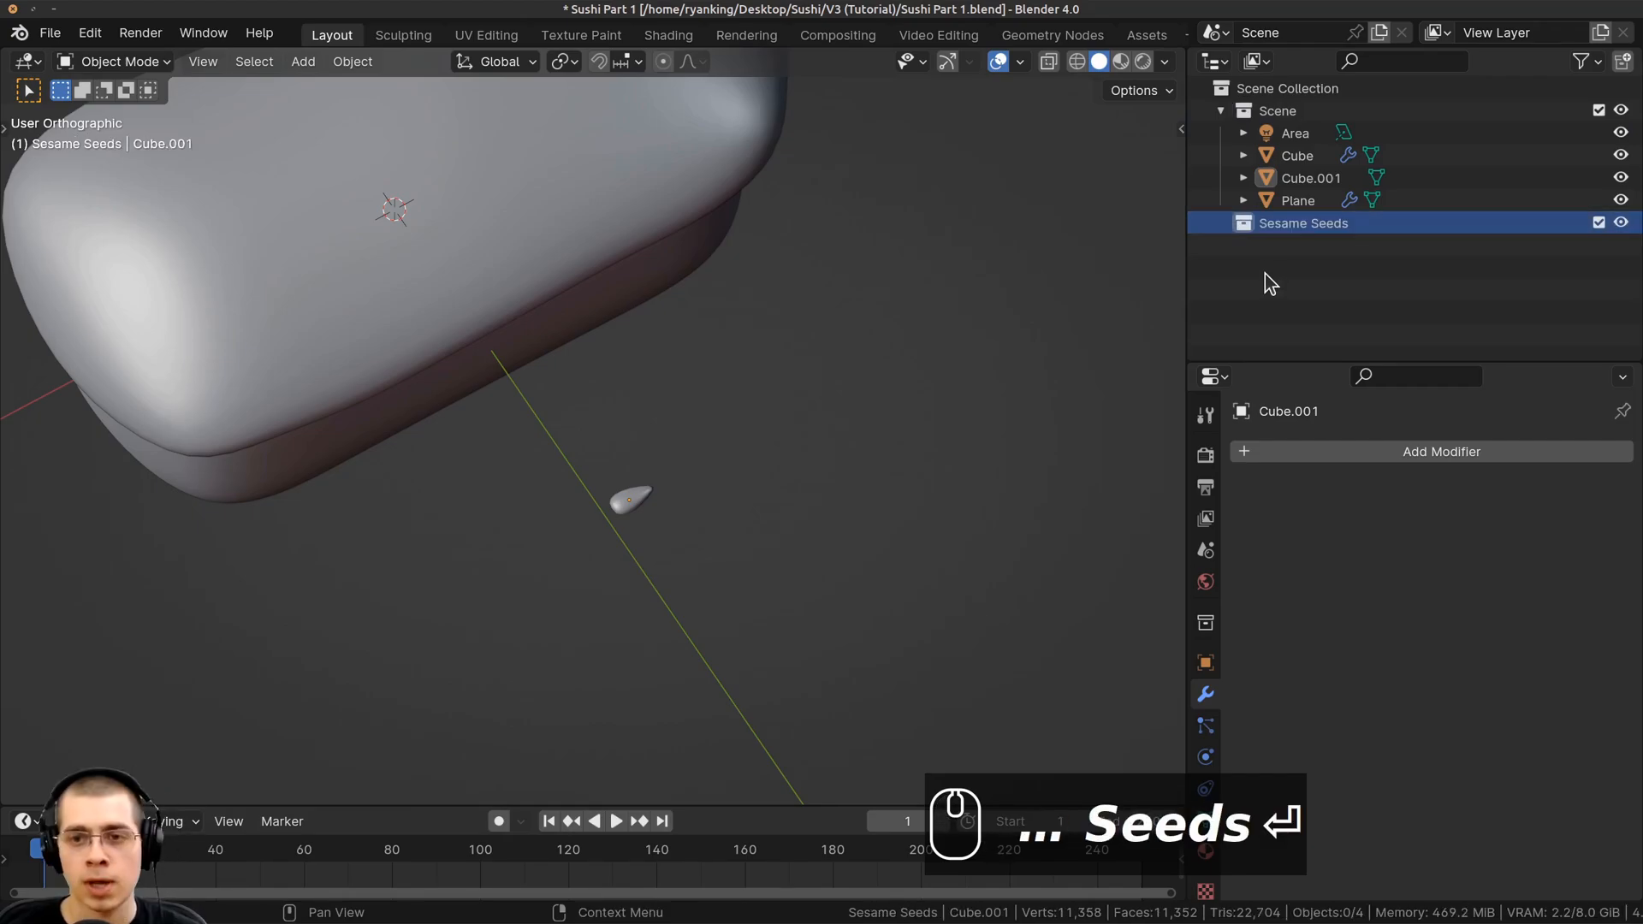
Create another collection, place it at the top level beside Sesame Seeds and name it Nigiri Sushi
right_click(1264, 267)
left_click(1178, 258)
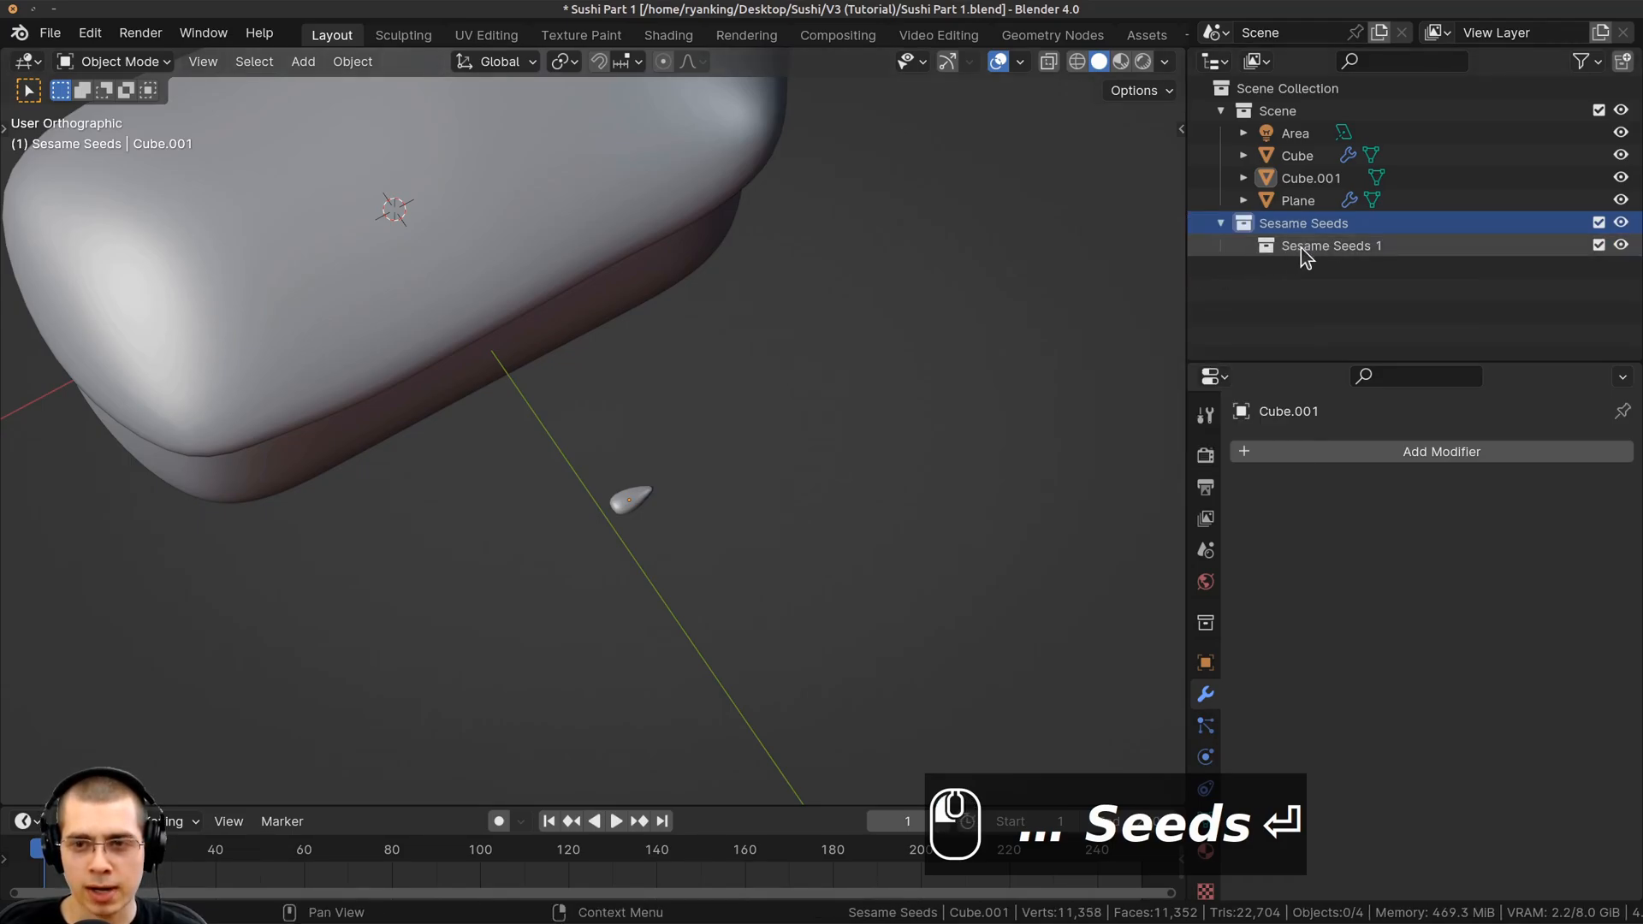
left_click_drag(1301, 248, 1266, 90)
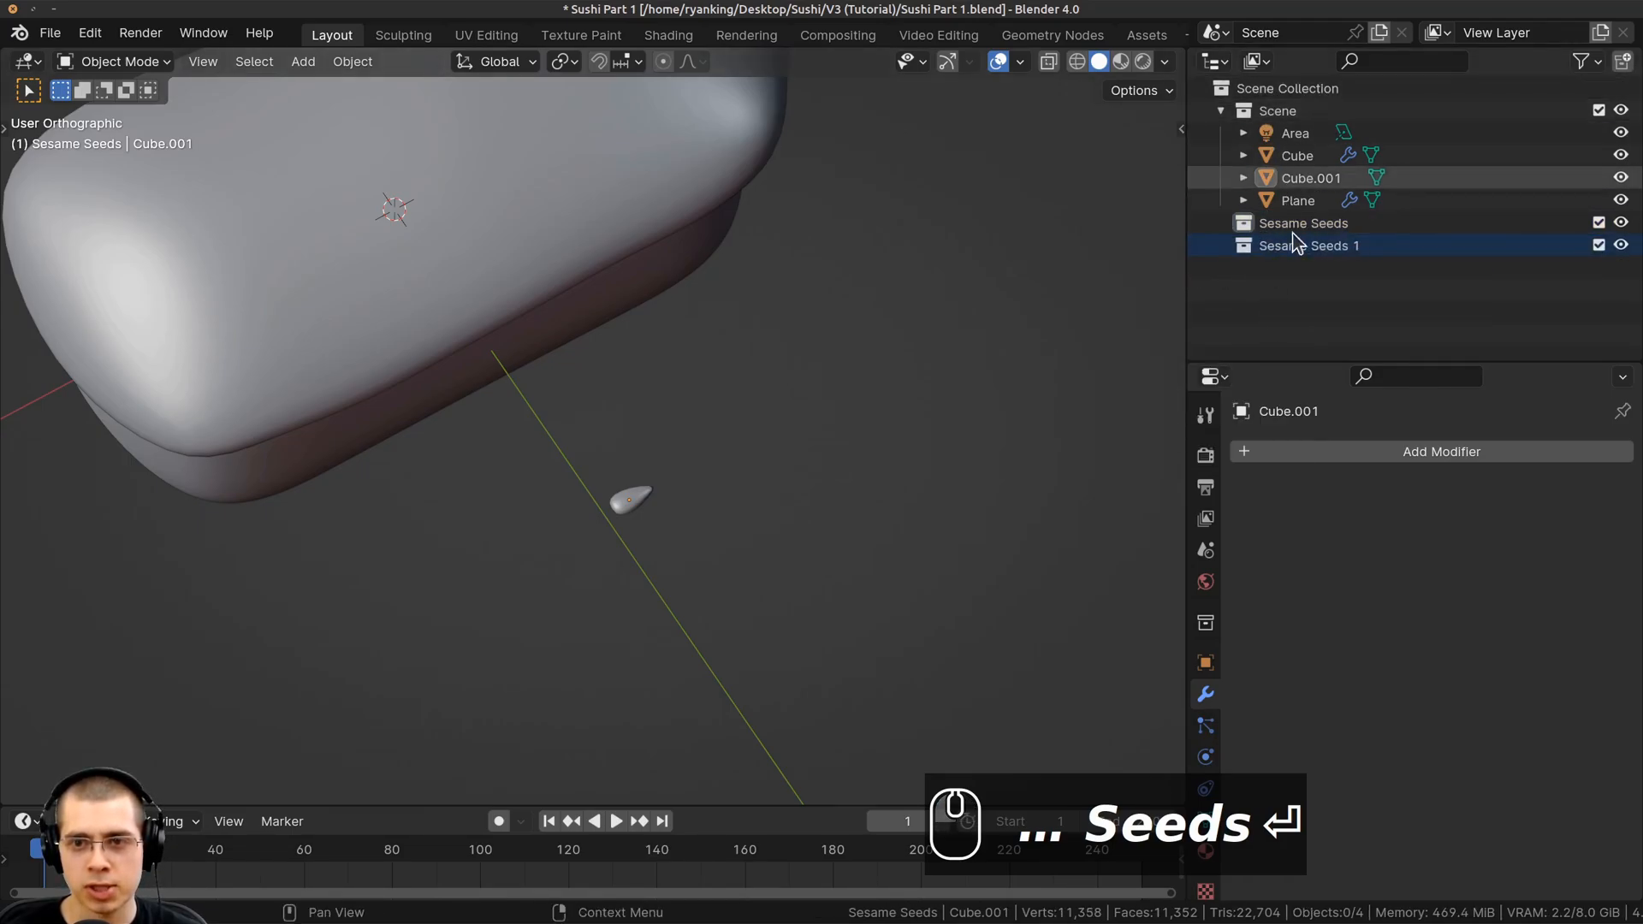
double_click(1320, 246)
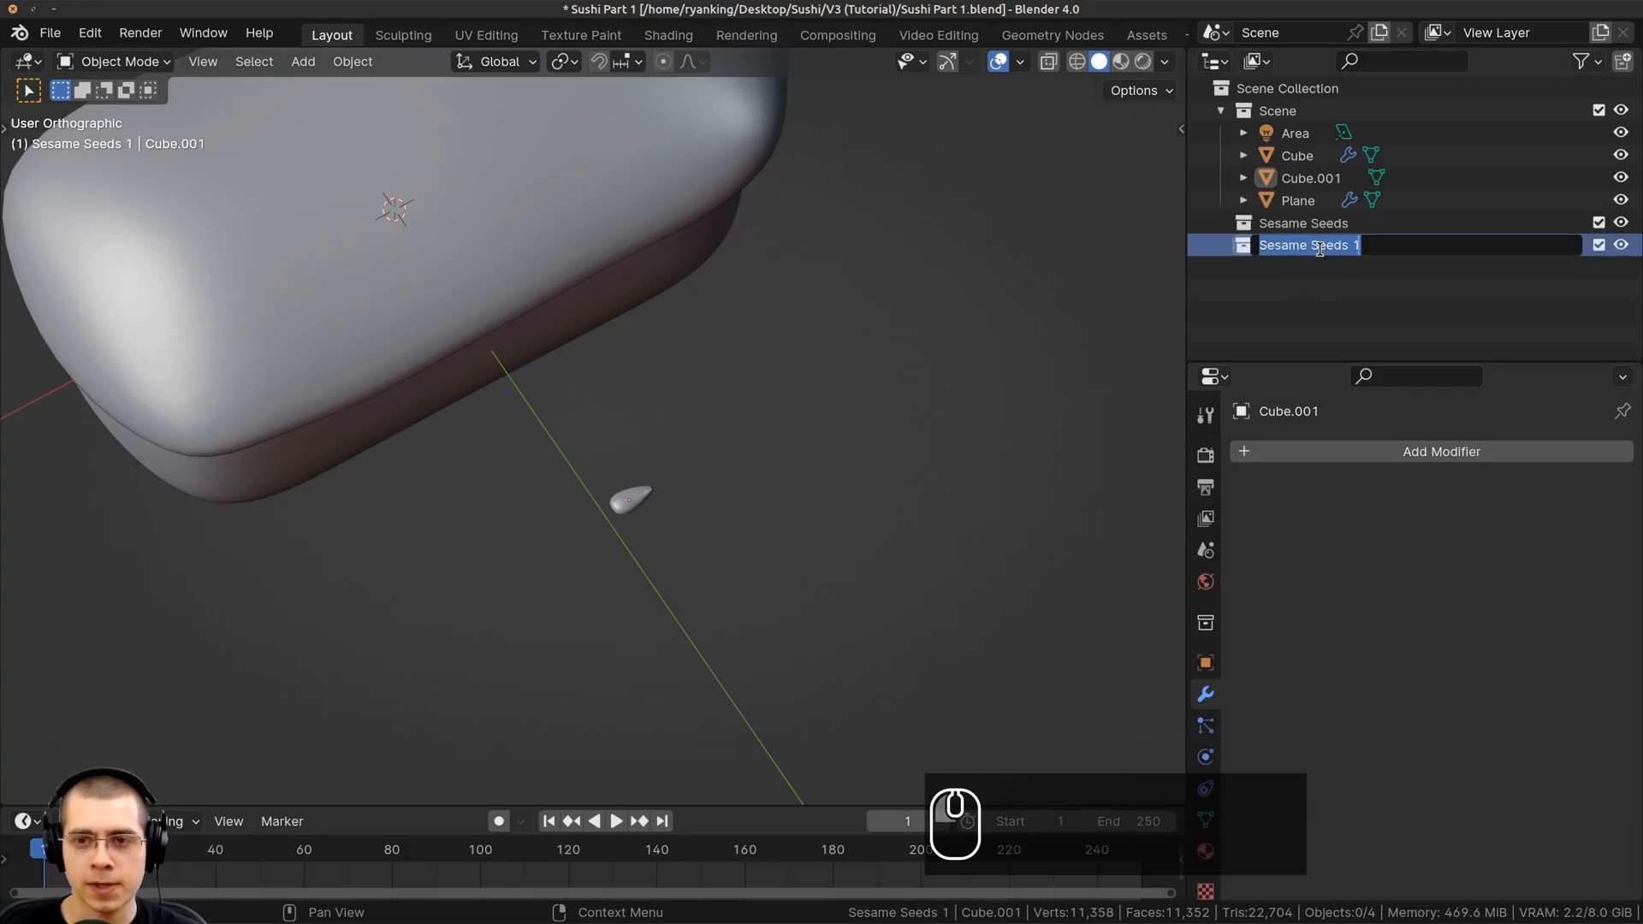
type("Nigiri Sushi")
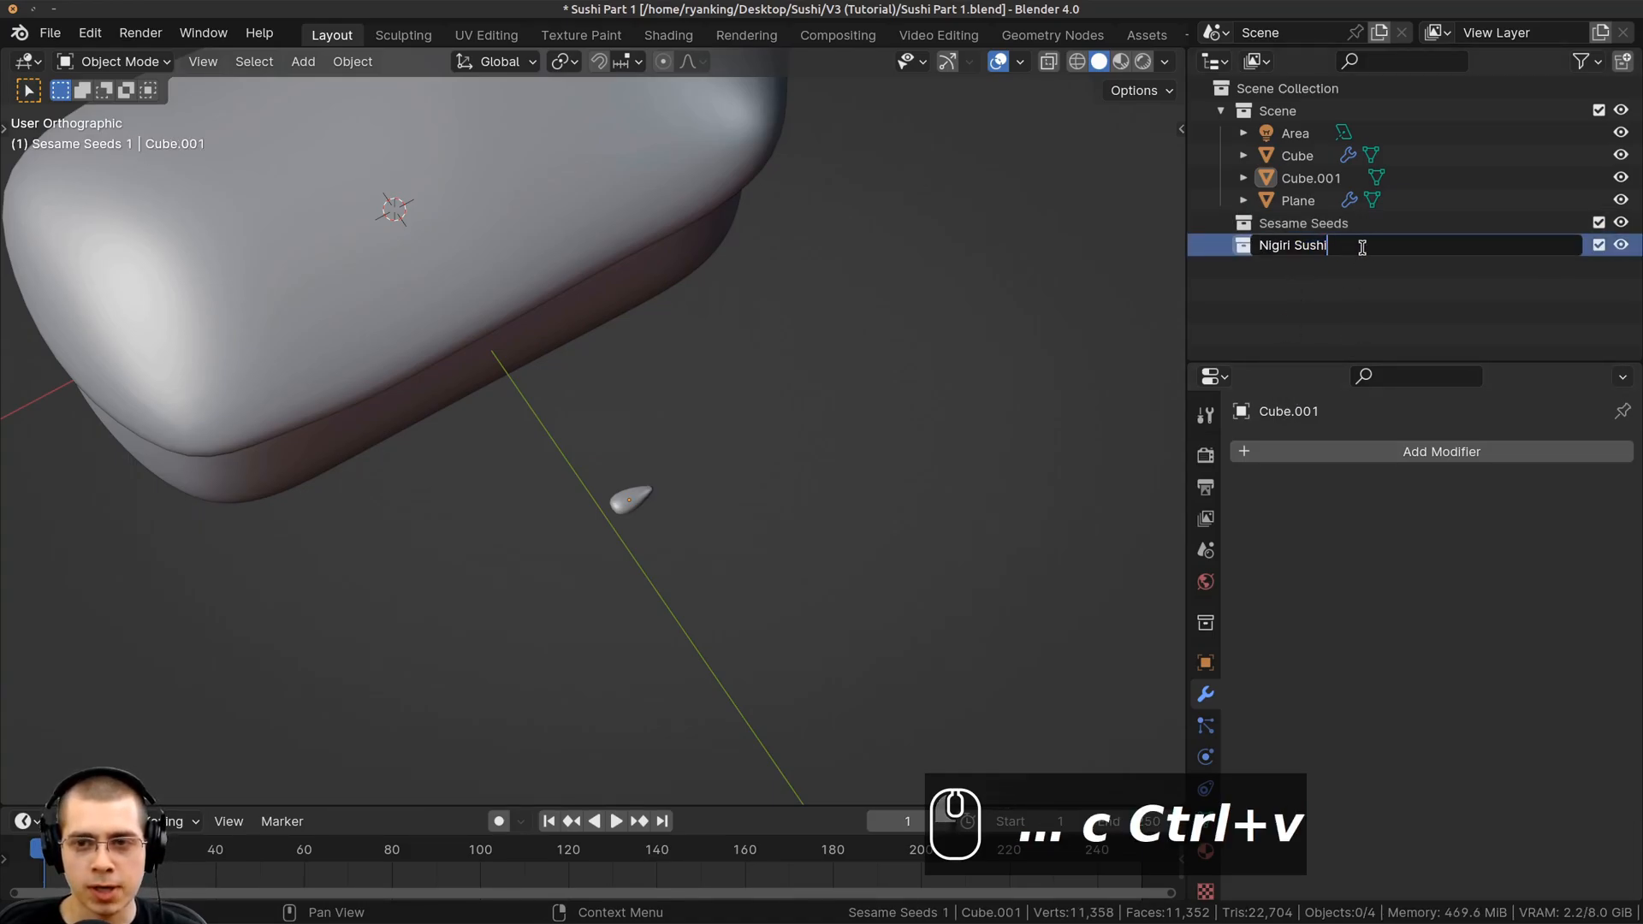
key("Return")
Move the small seed object into the Sesame Seeds collection
scroll(500, 267, "down", 5)
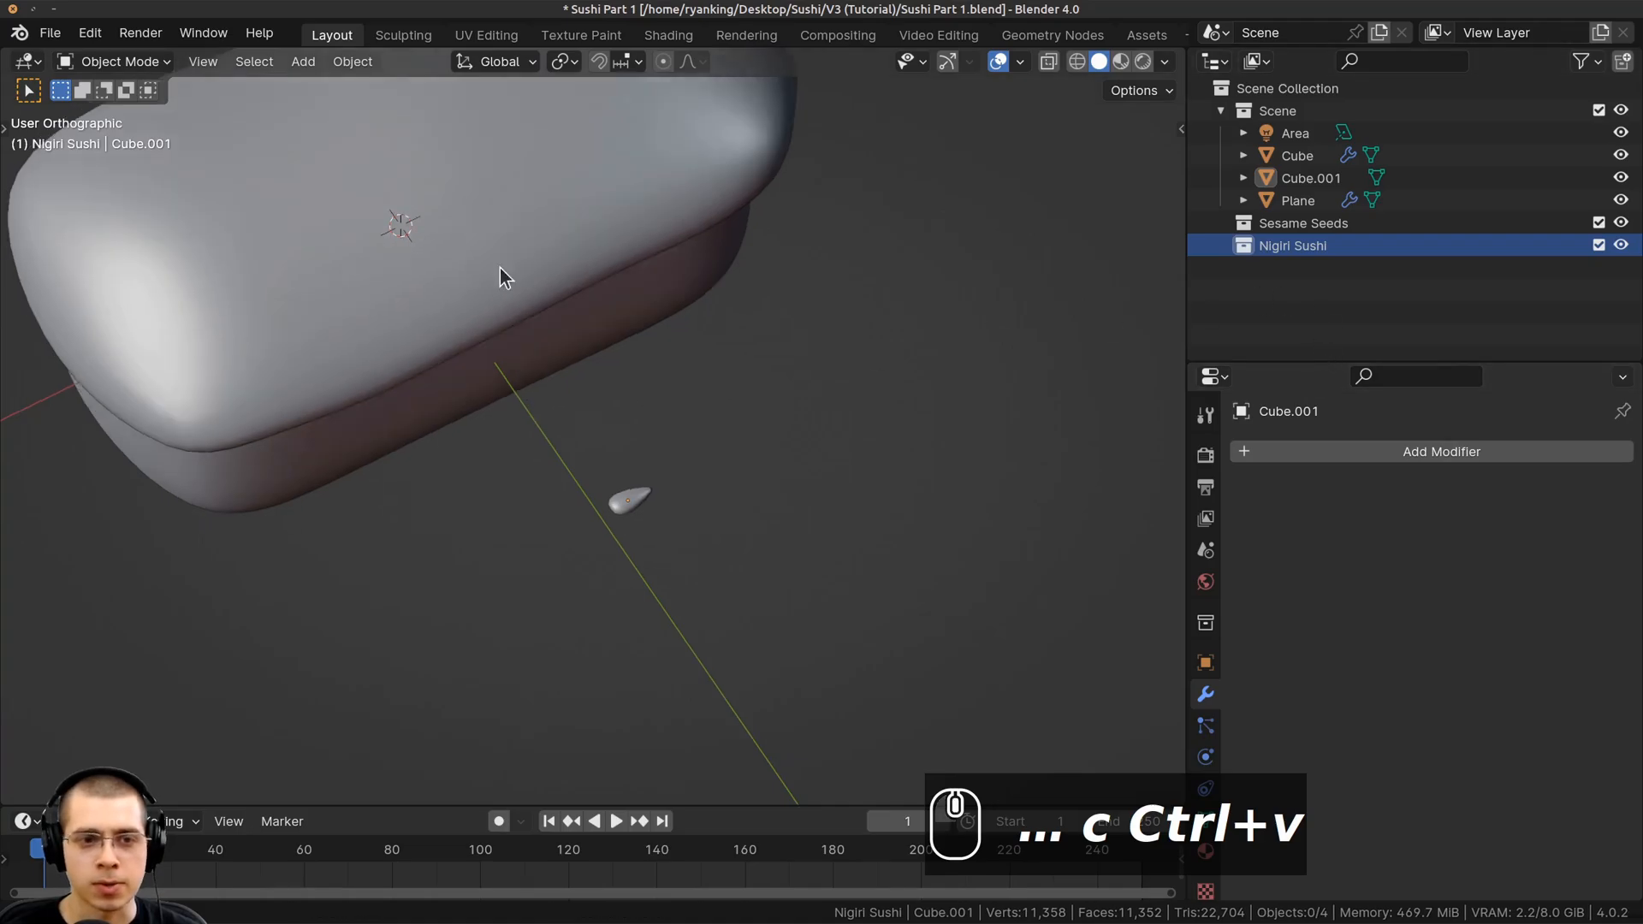
middle_click_drag(536, 332, 564, 273, "shift")
scroll(747, 422, "up", 1)
left_click(697, 413)
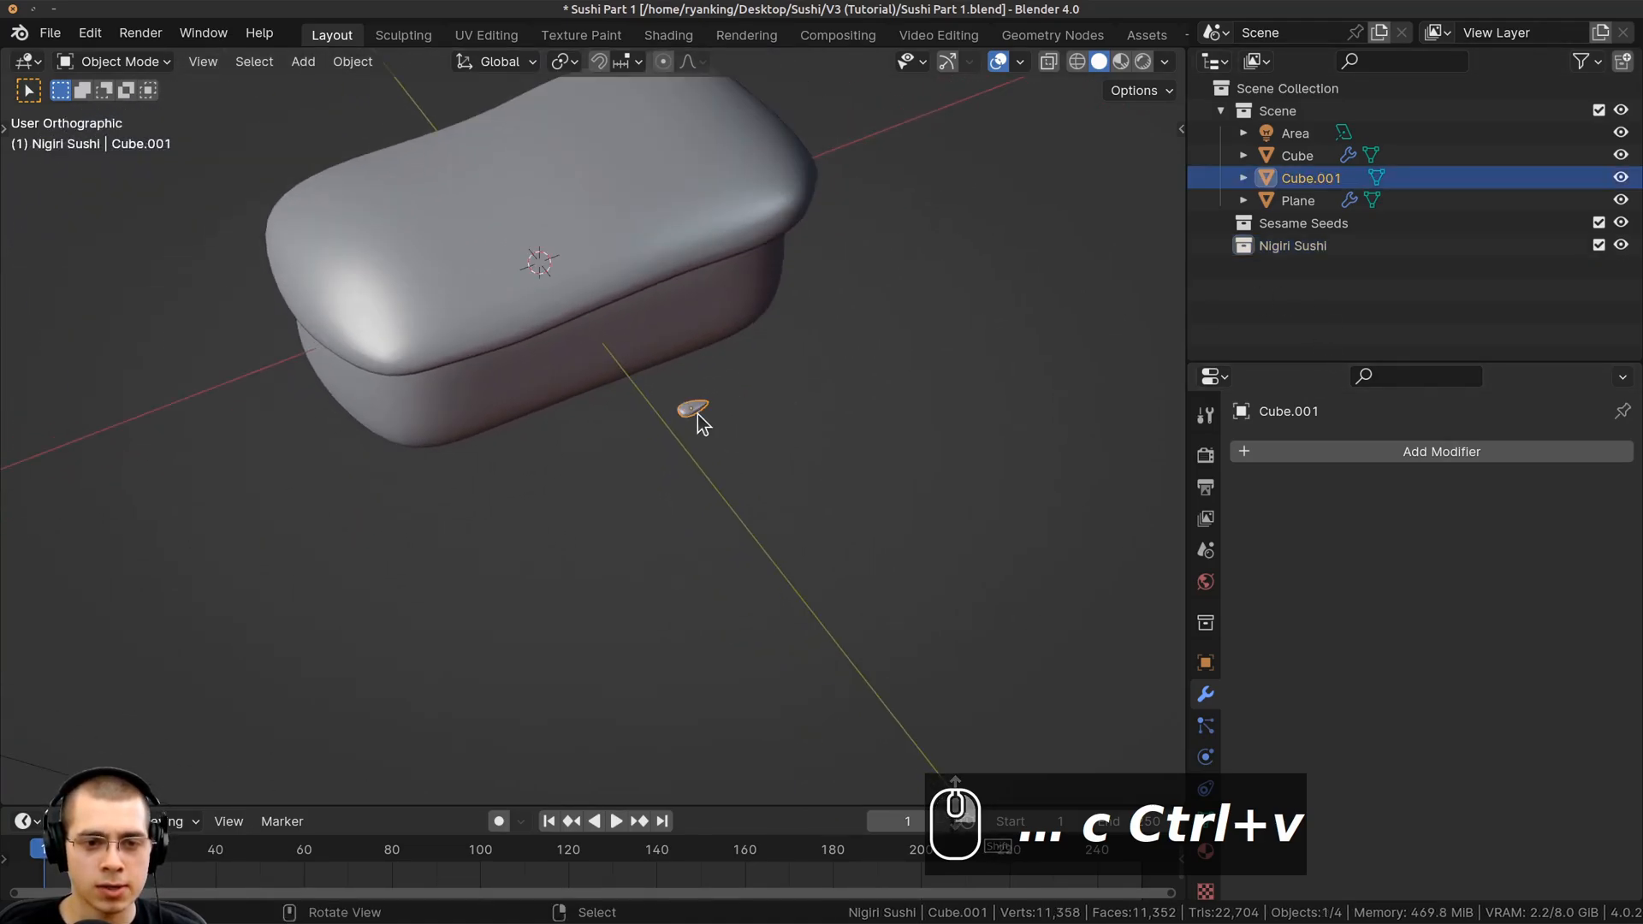
key("m")
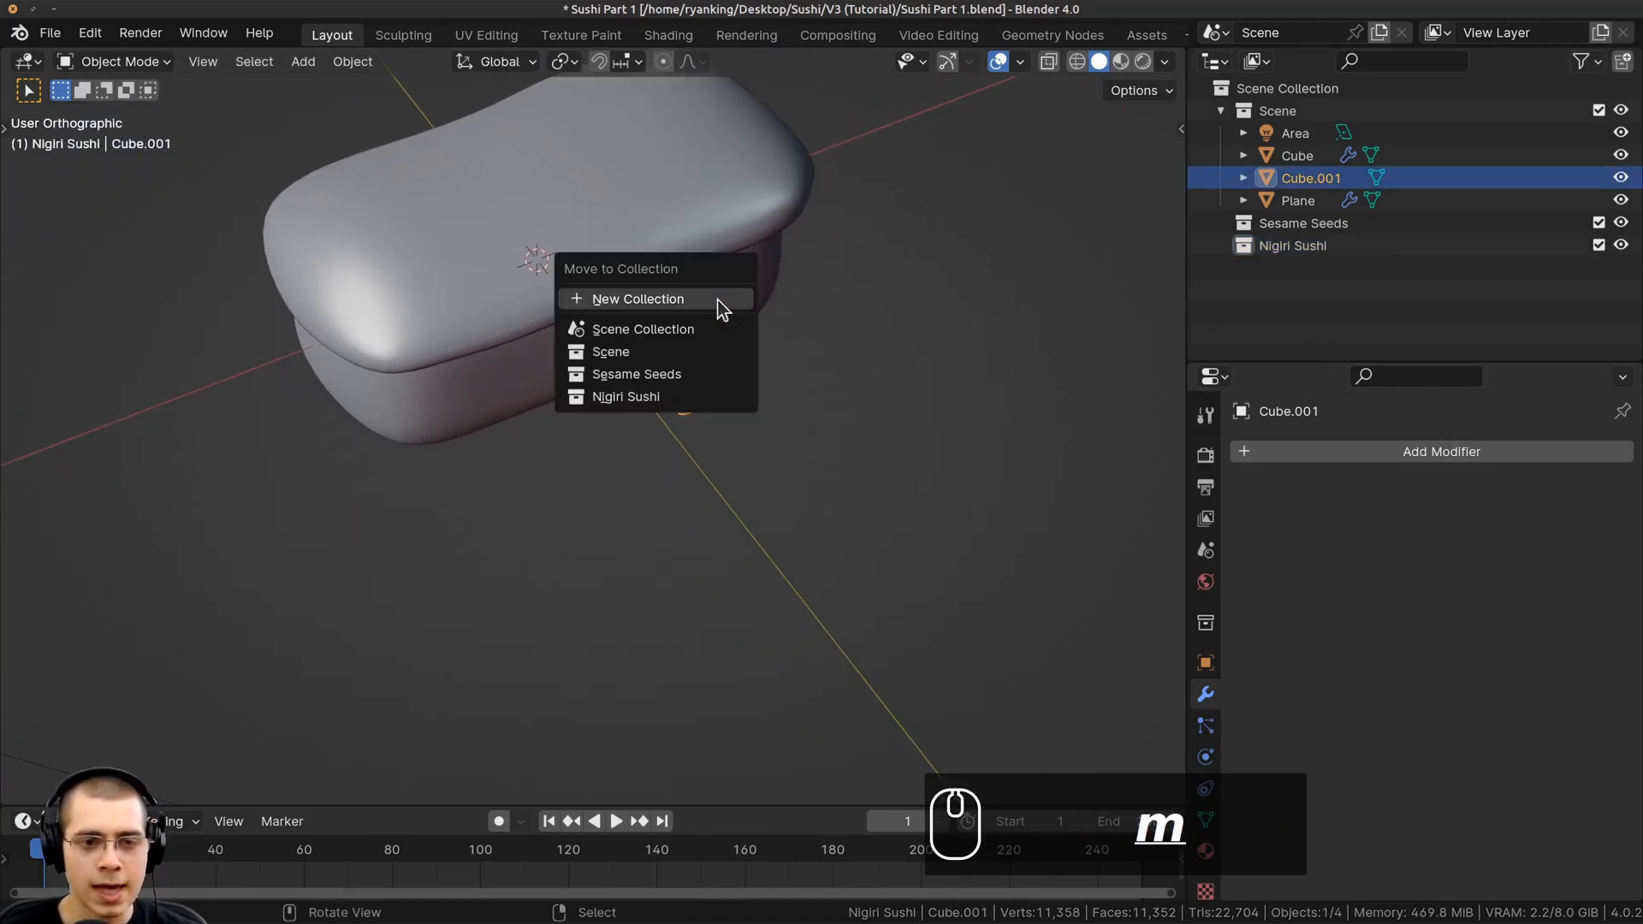
left_click(640, 377)
Select the salmon slab and the rice block together and move them into the Nigiri Sushi collection
middle_click_drag(638, 375, 577, 226)
left_click(577, 226)
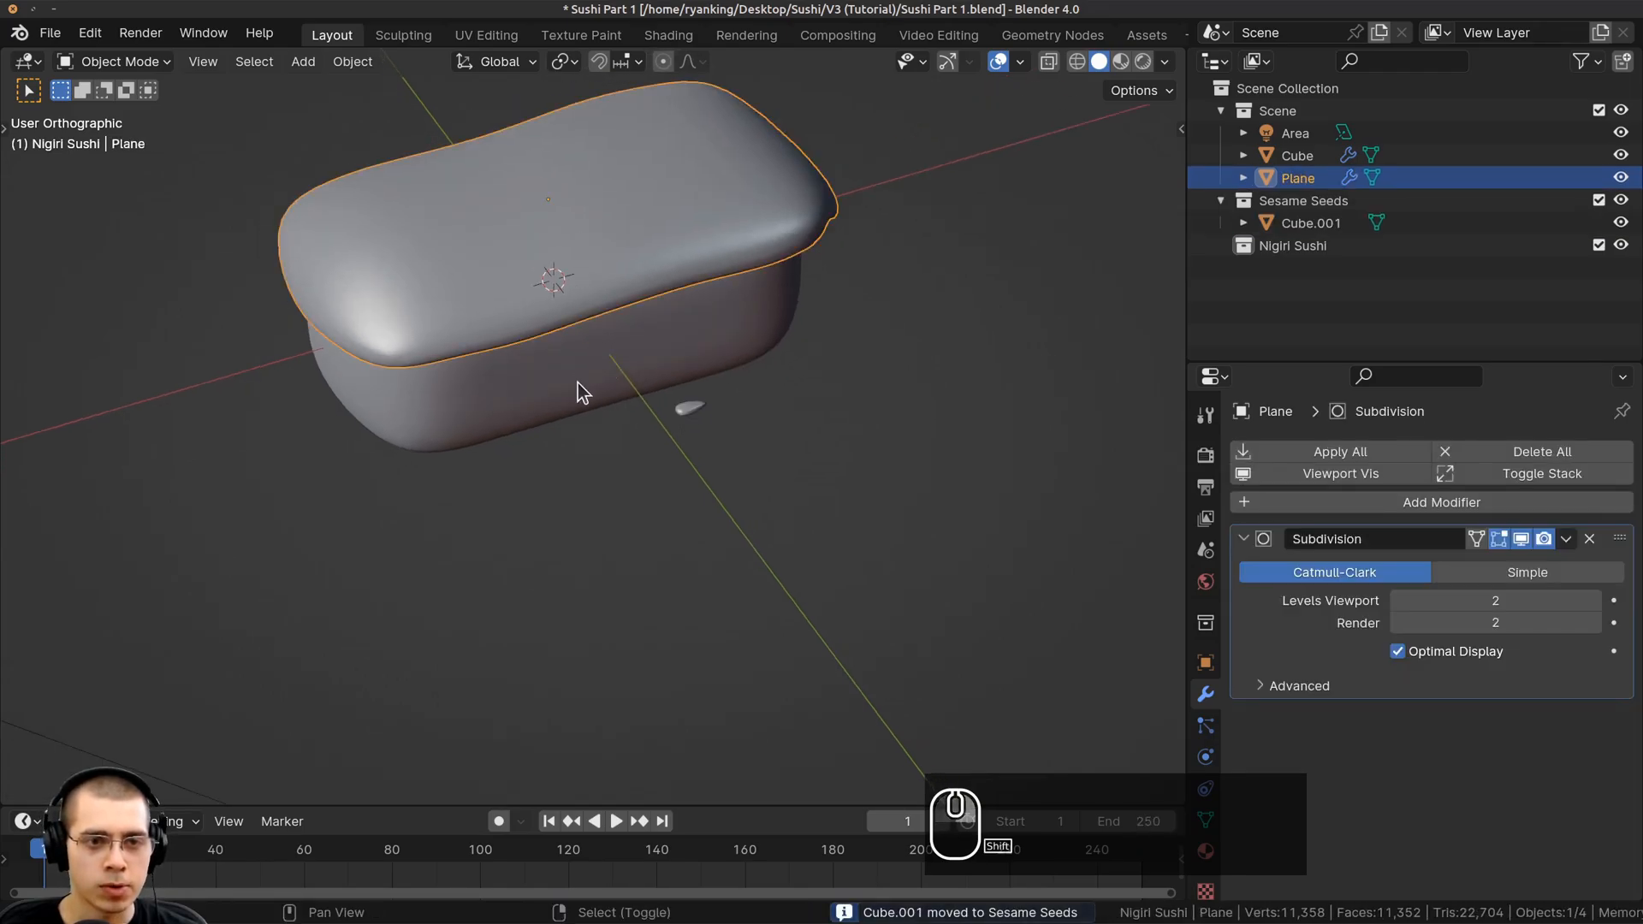
left_click(577, 383, "shift")
scroll(580, 272, "down", 5)
scroll(593, 332, "up", 4)
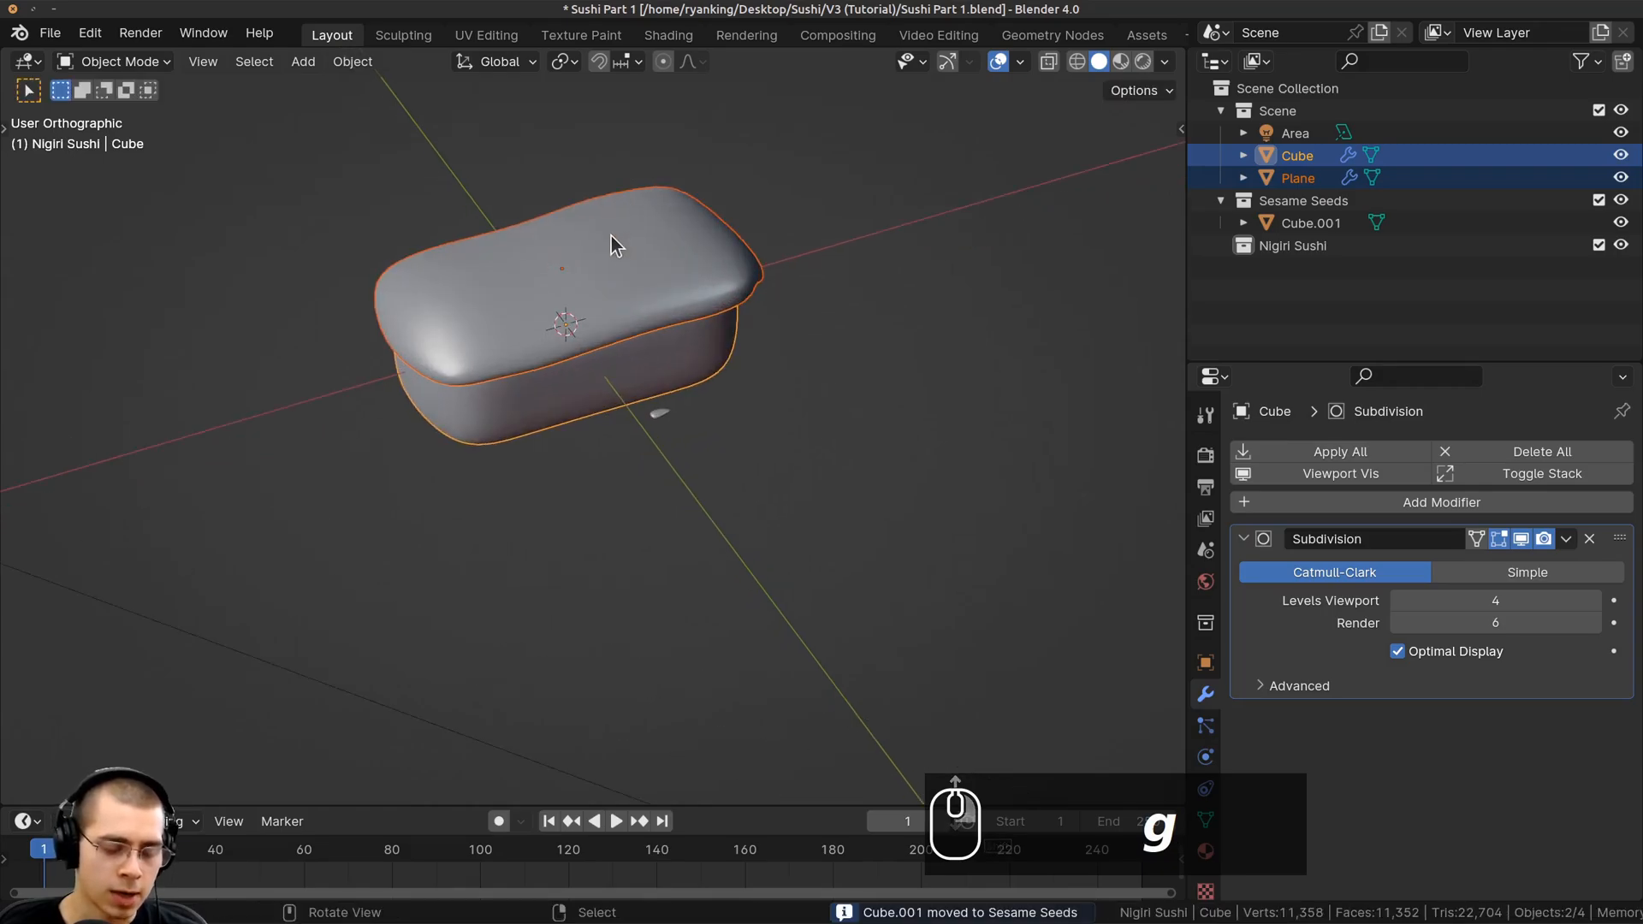
left_click(587, 243)
key("m")
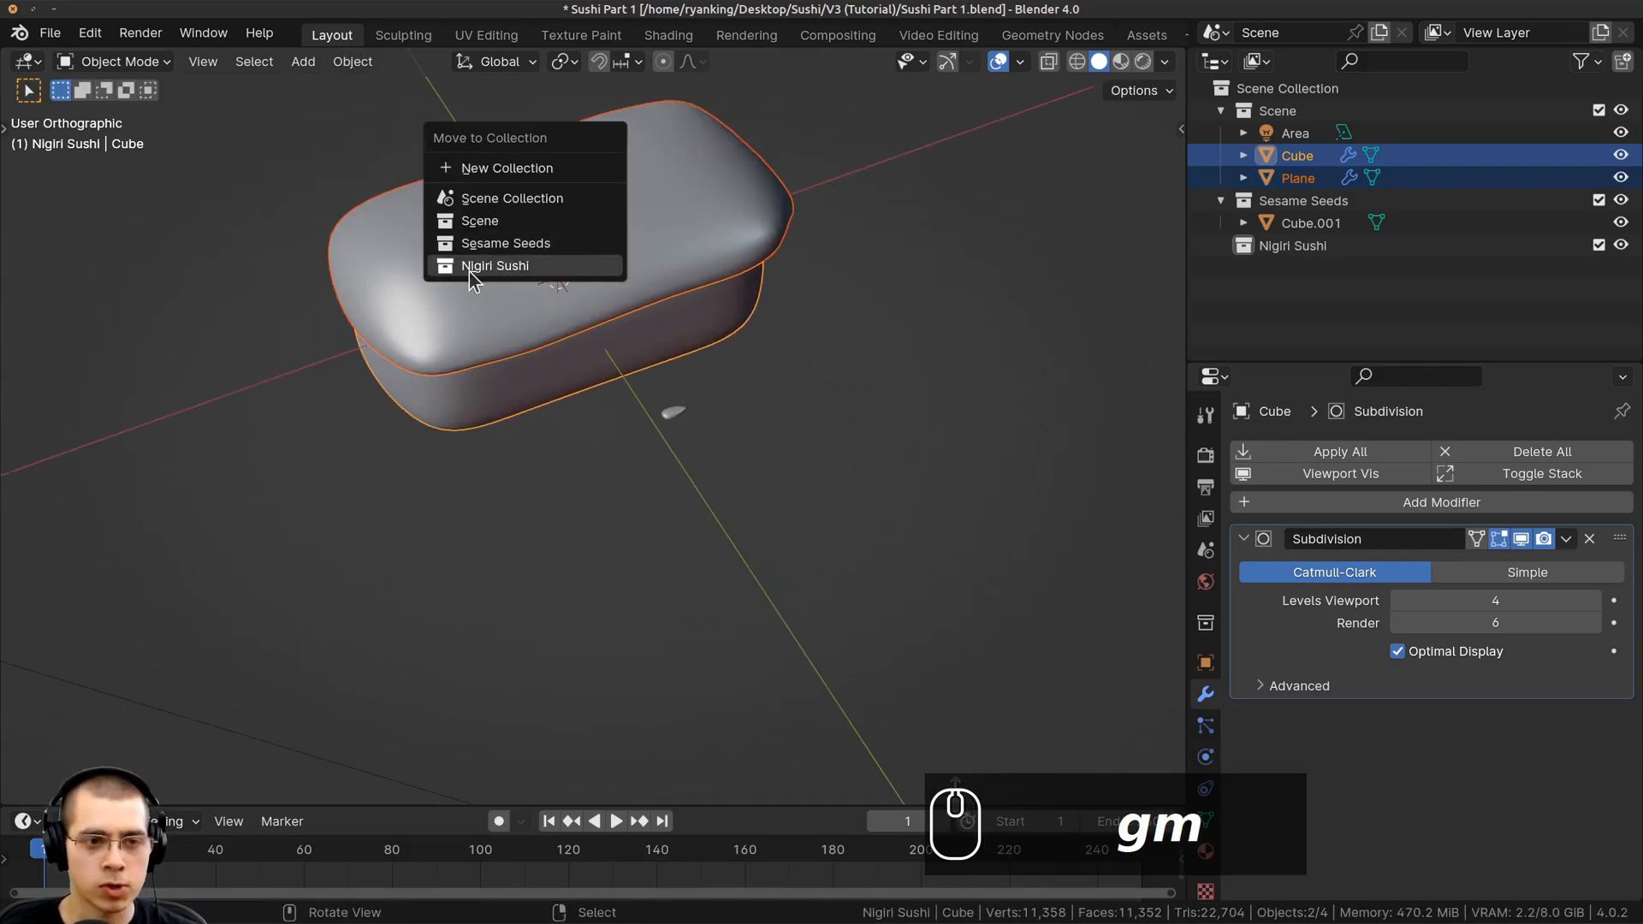
left_click(492, 271)
Assign the area light to the Scene collection and collapse all three collections in the Outliner
scroll(393, 613, "down", 6)
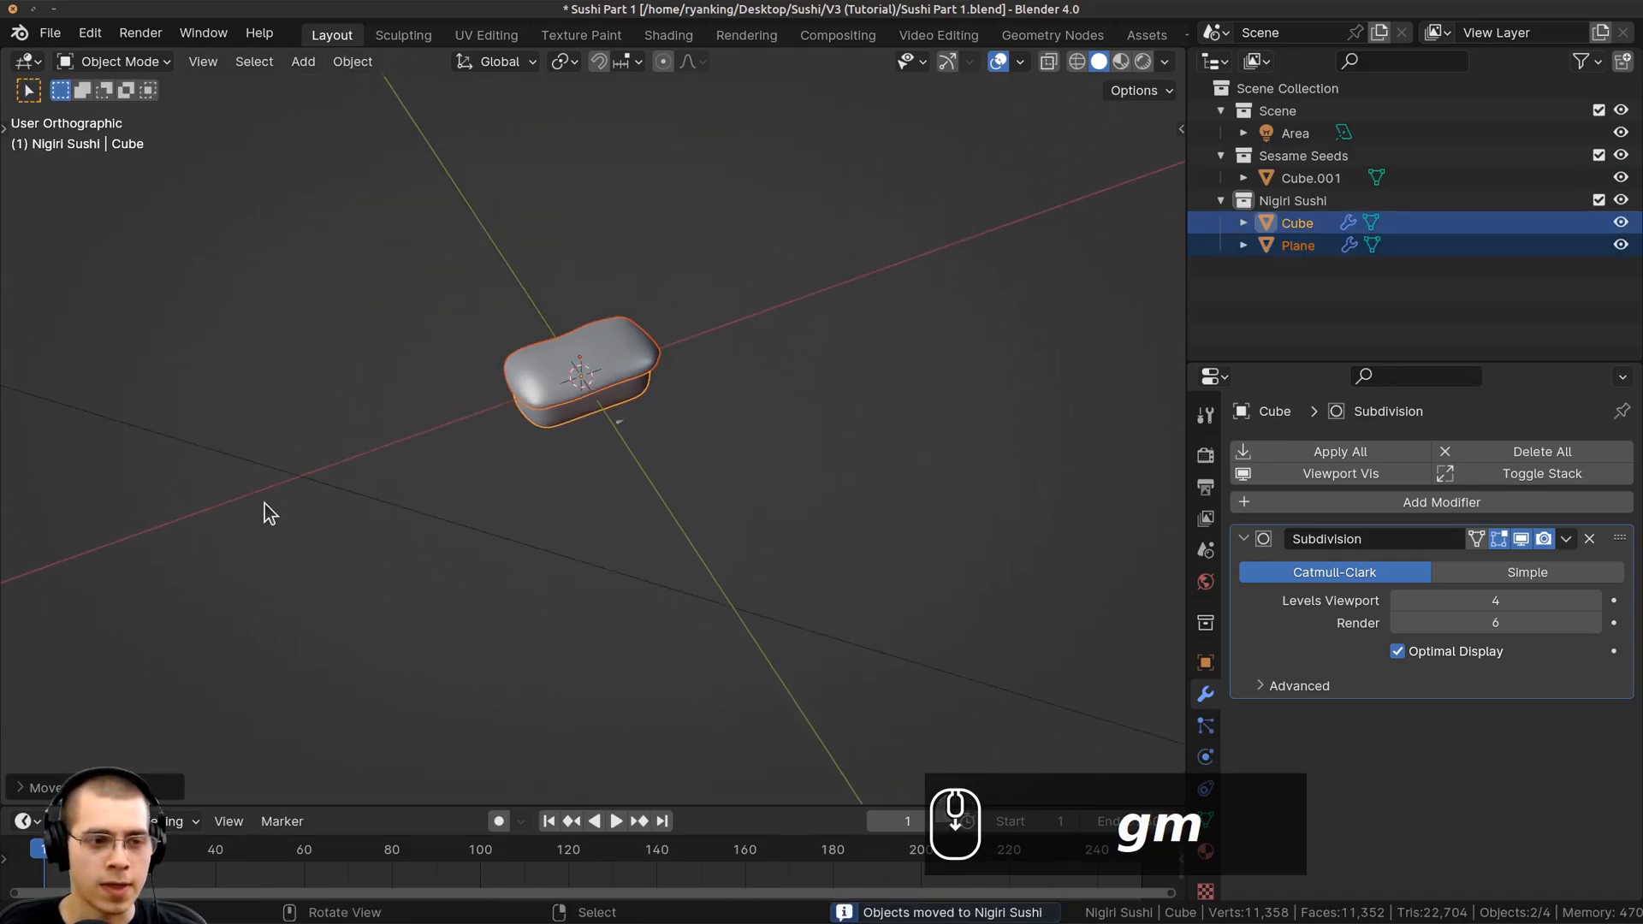
scroll(458, 480, "down", 3)
left_click(465, 473)
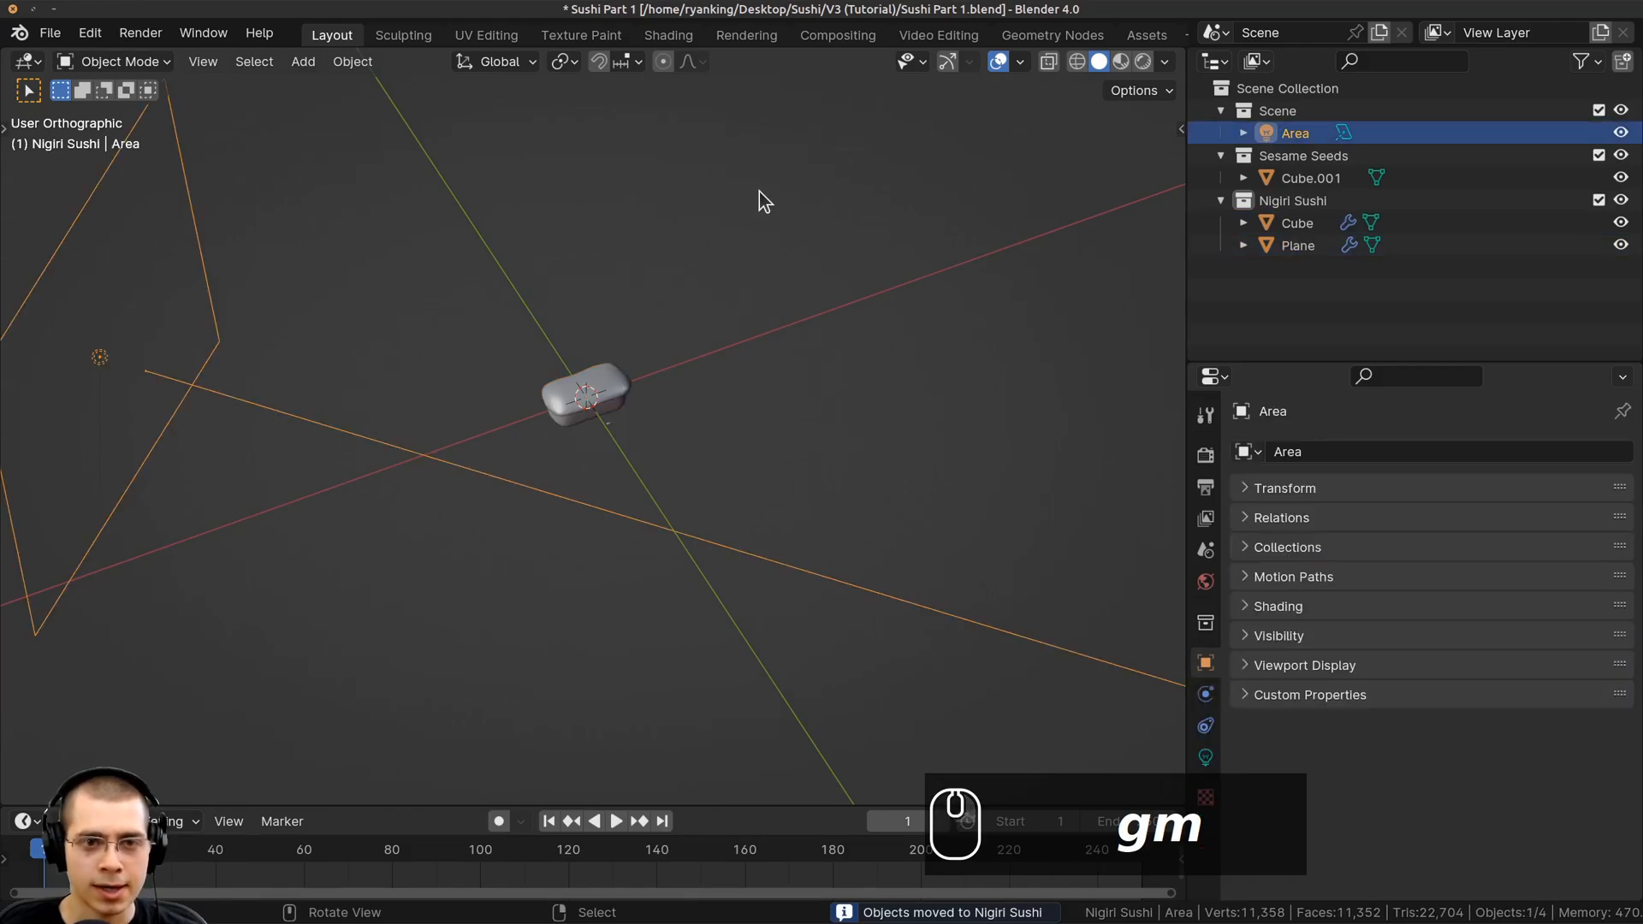
key("m")
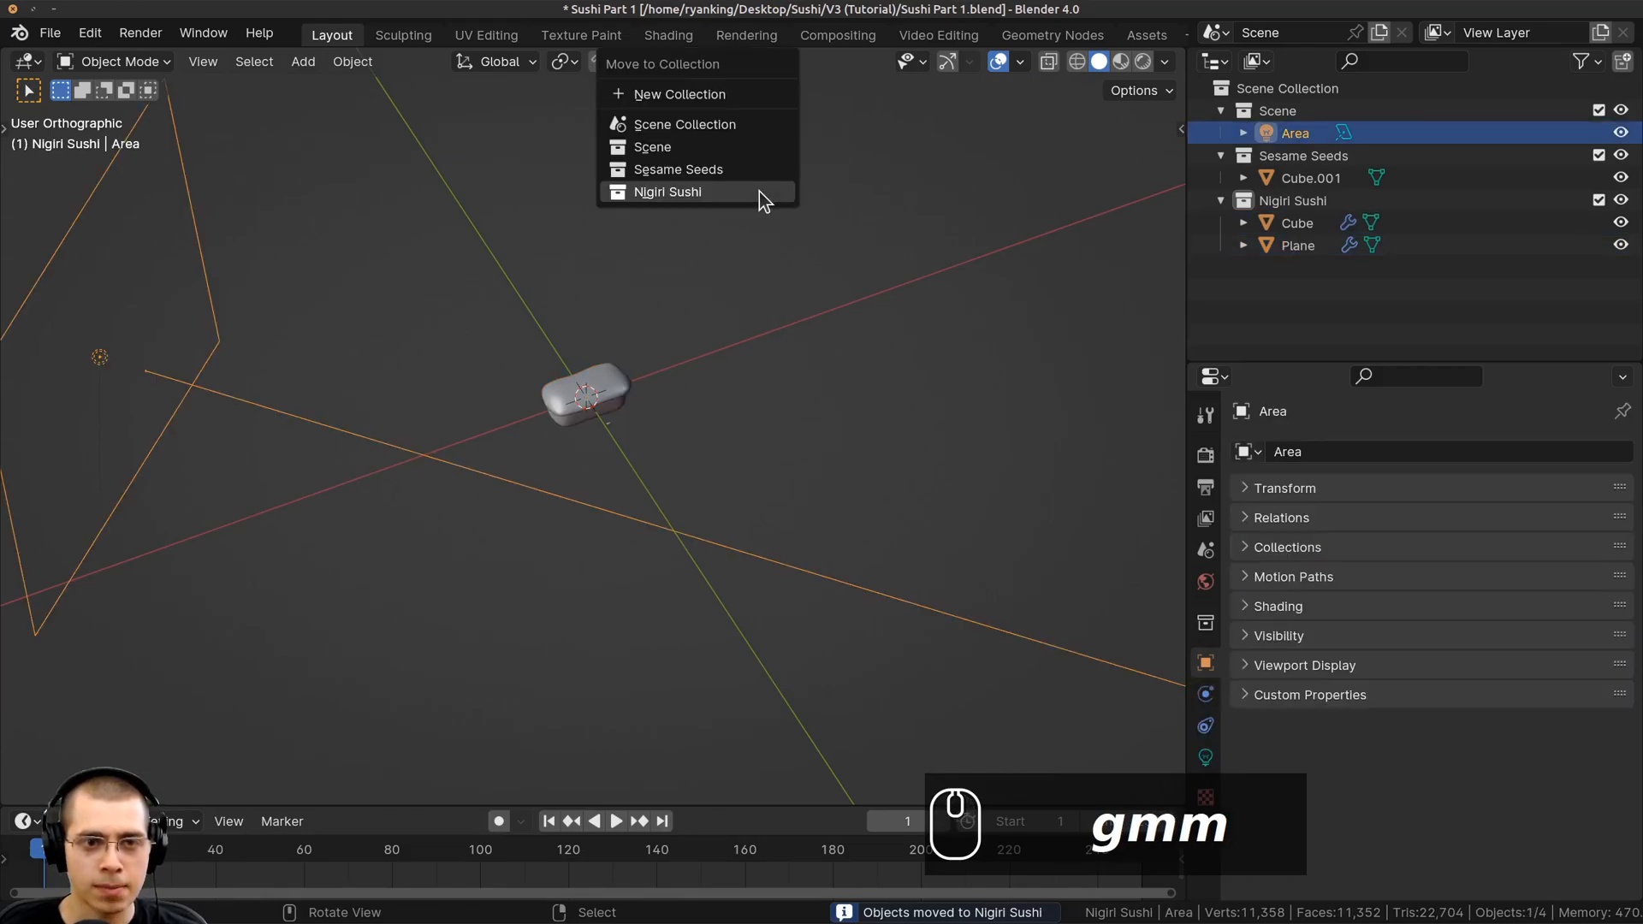
left_click(691, 151)
left_click(1219, 113)
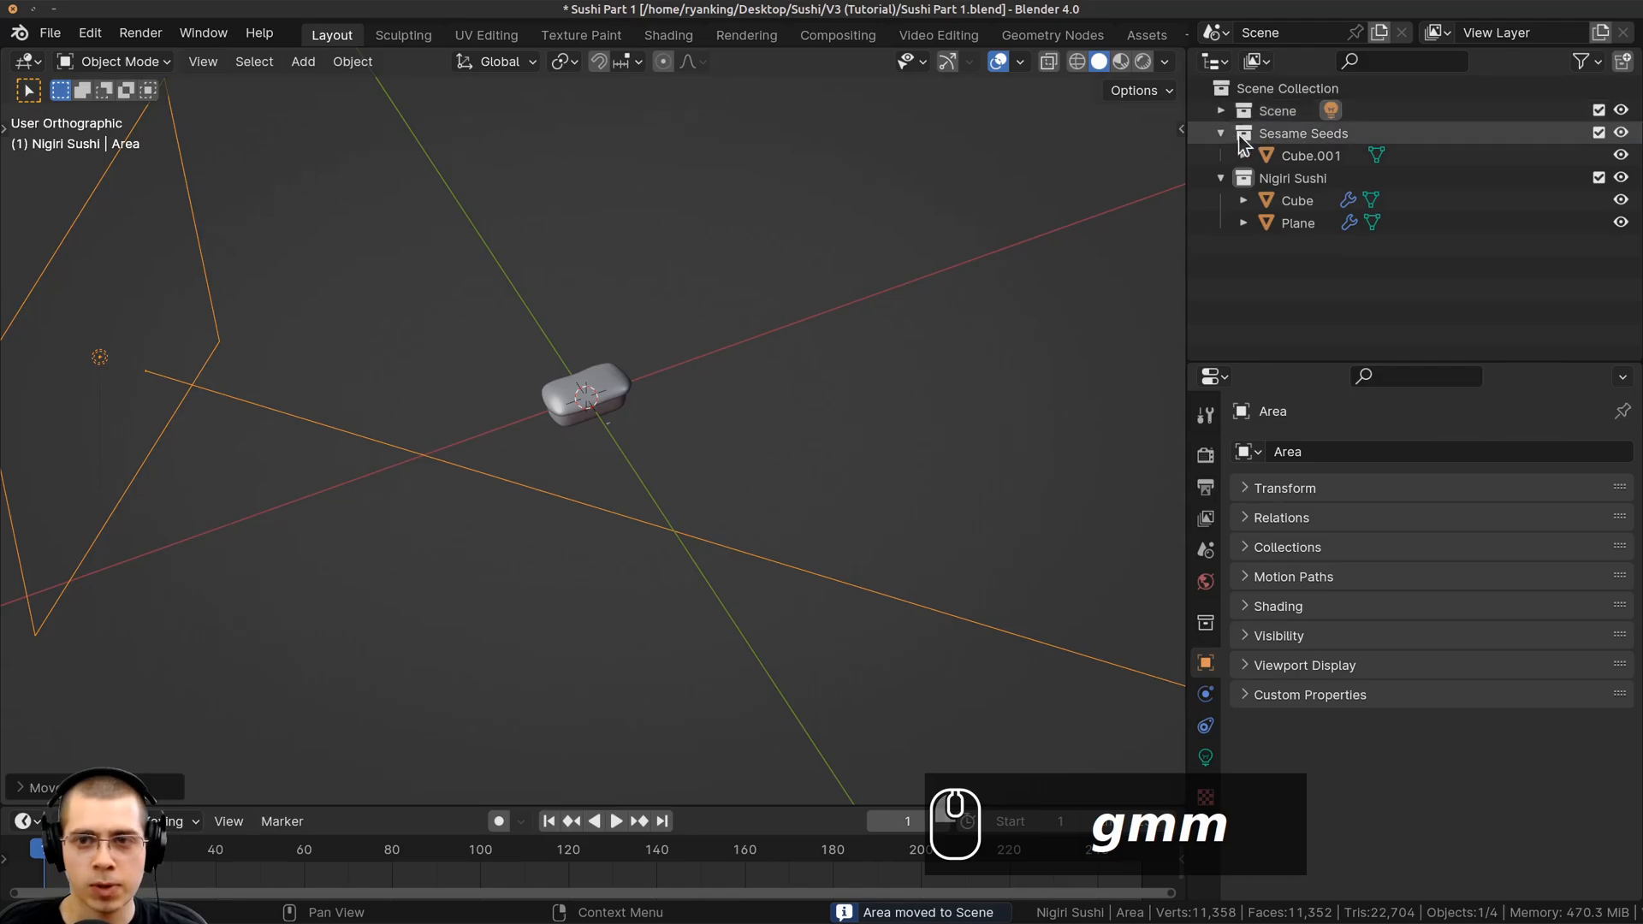
left_click(1221, 155)
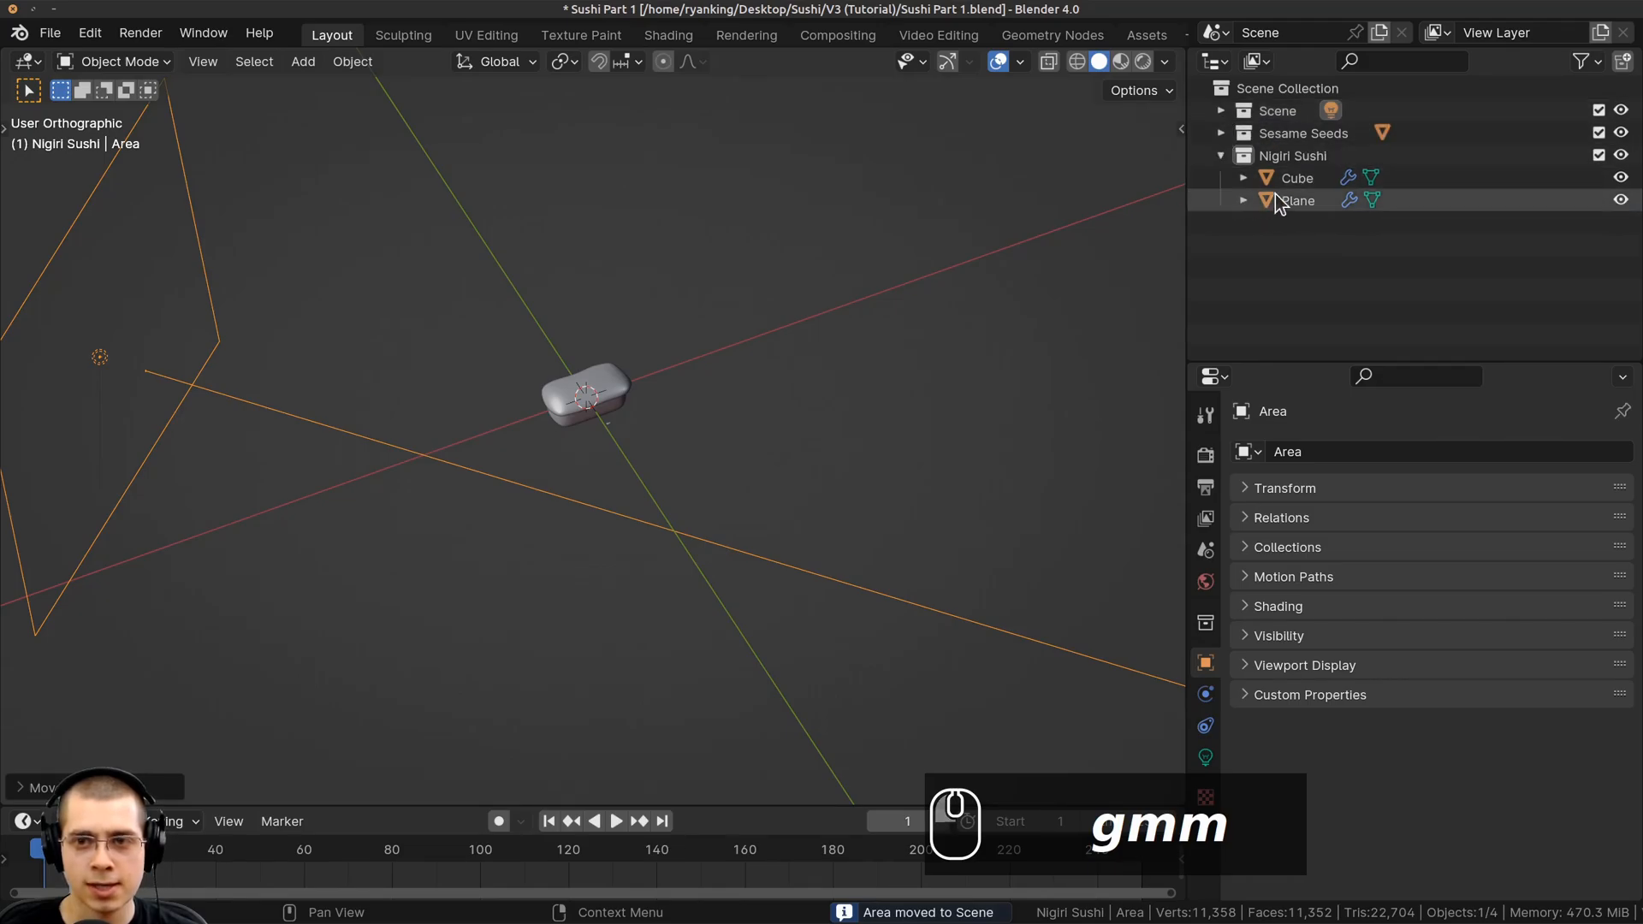
left_click(1220, 155)
Duplicate the seed three times along the Y axis to make a row of four, and deselect everything
scroll(730, 356, "up", 10)
middle_click_drag(721, 447, 618, 458)
left_click(639, 414)
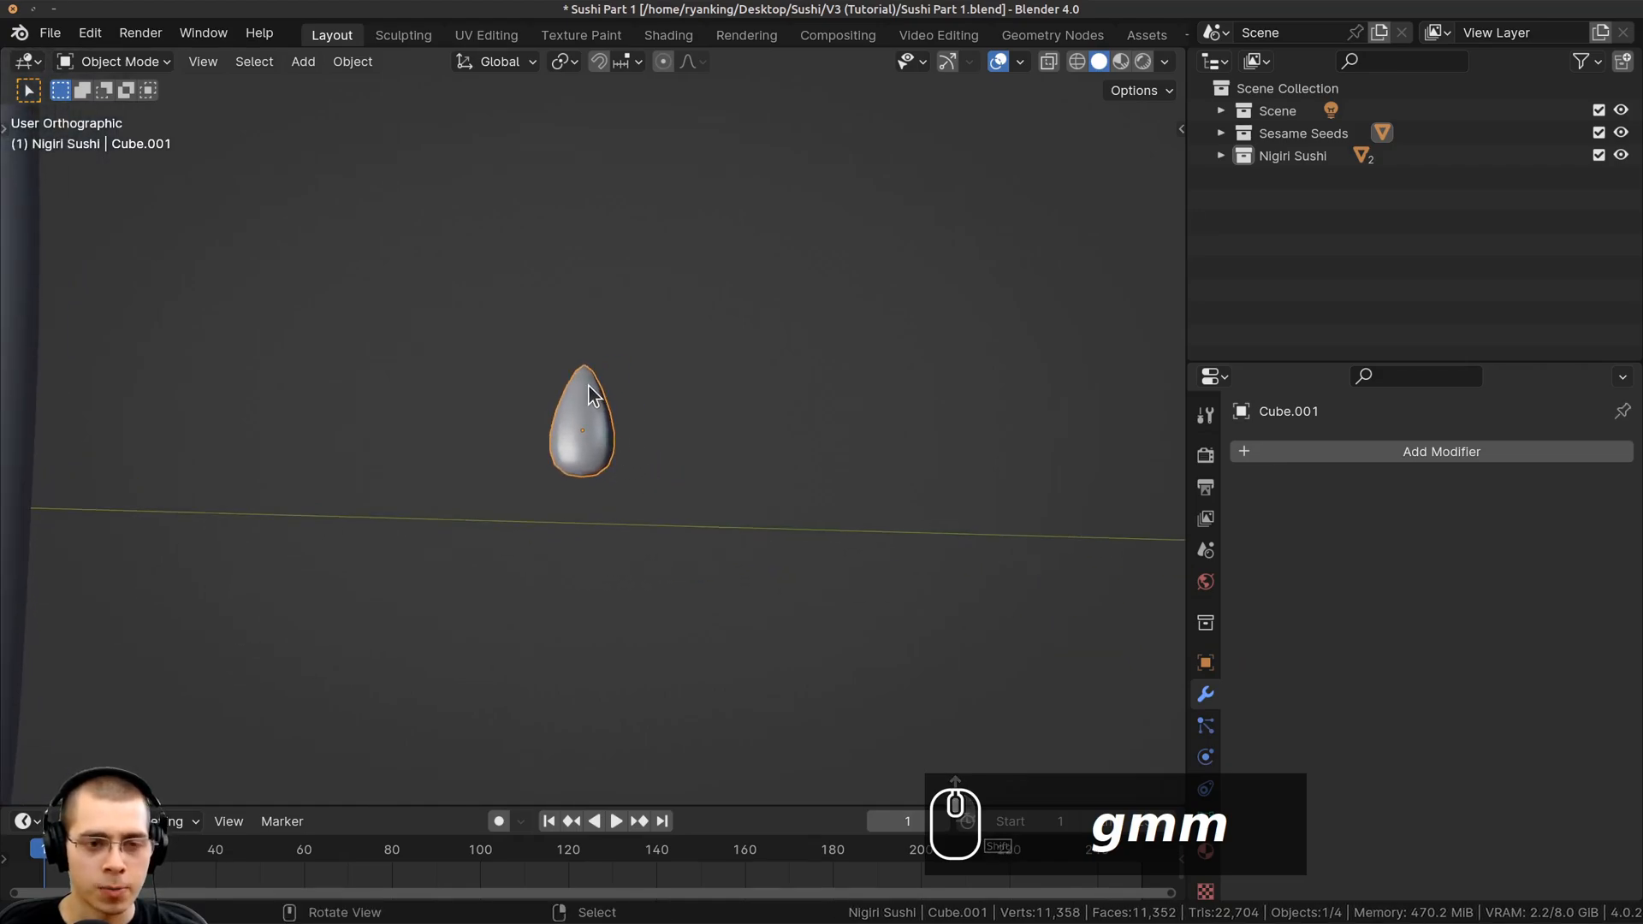
key("shift+d")
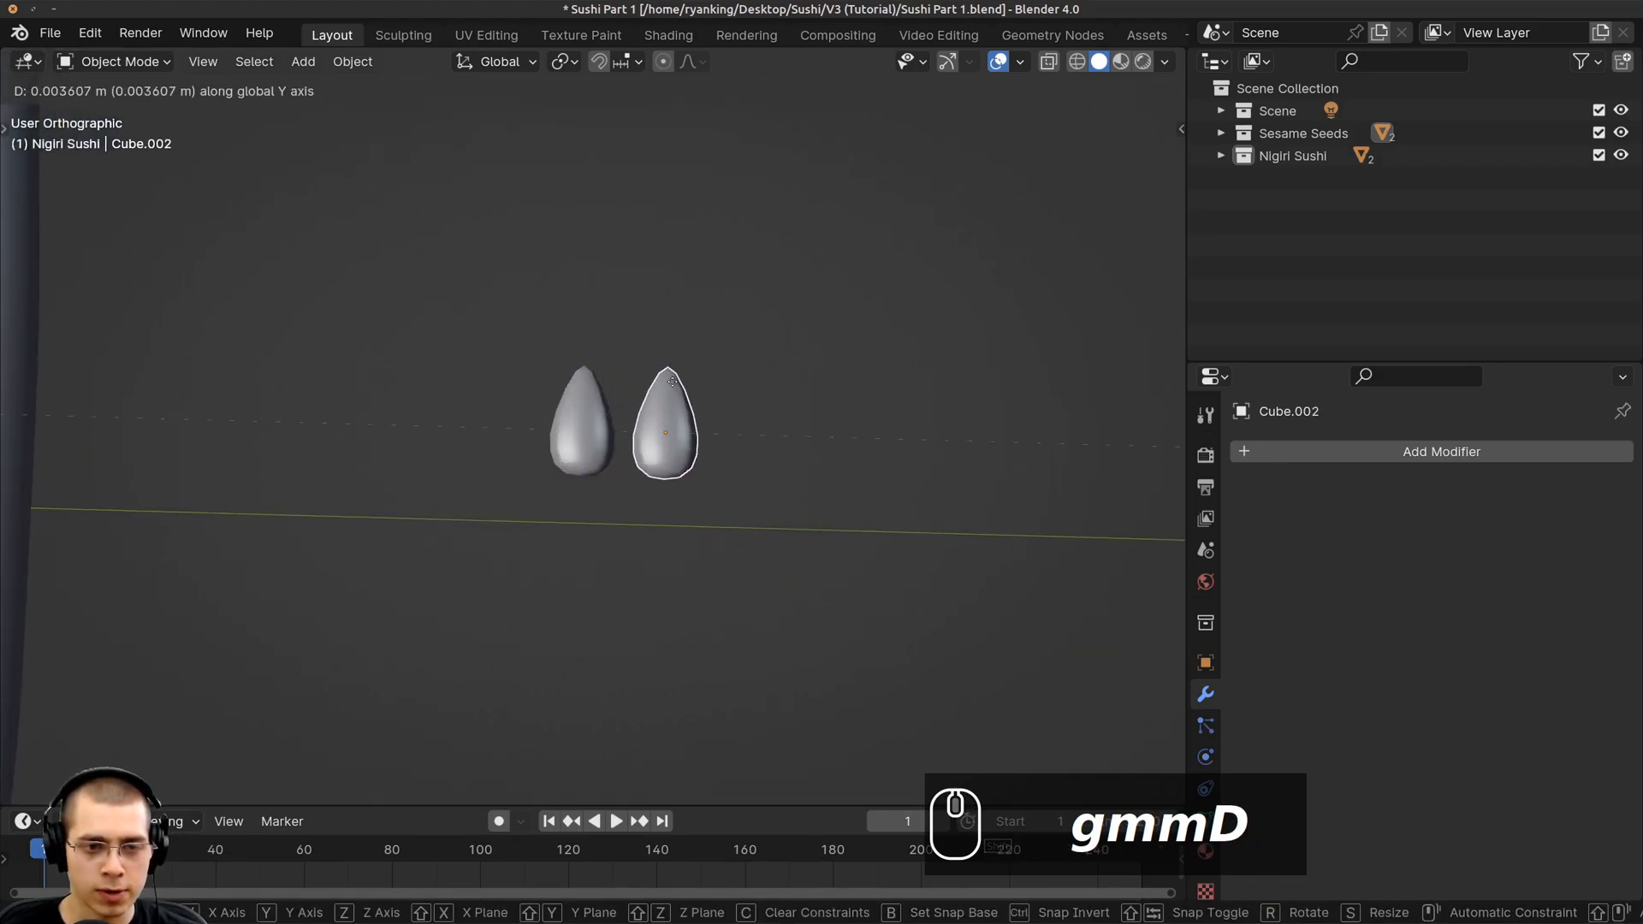
left_click(684, 390)
key("shift+d")
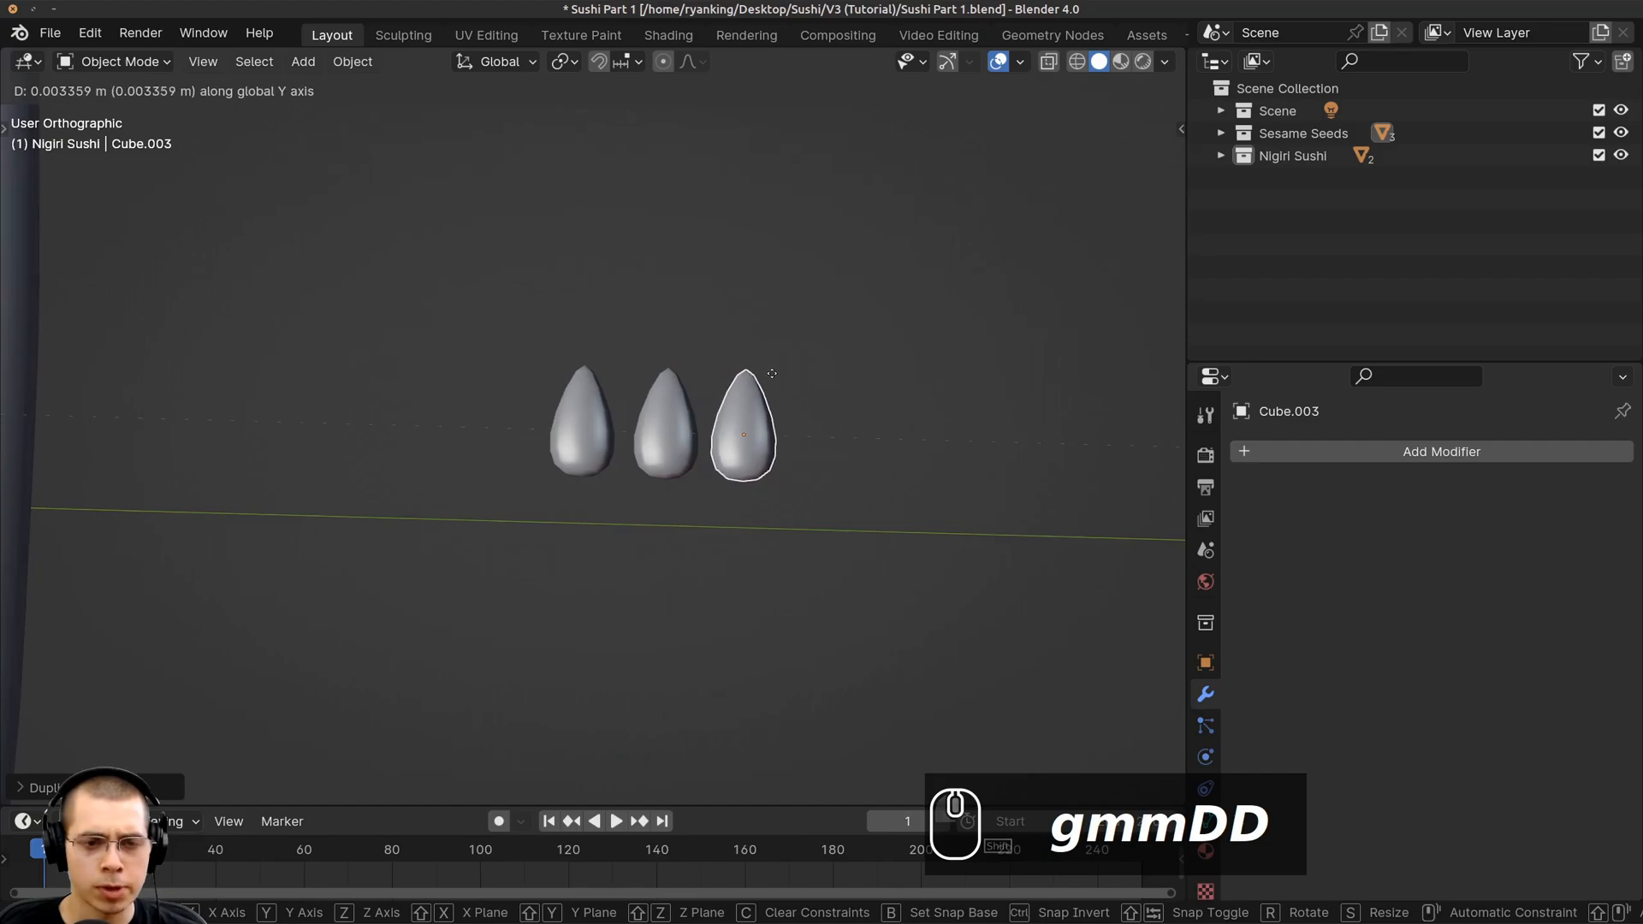
left_click(760, 370)
key("shift+d")
left_click(852, 378)
key("alt+a")
middle_click_drag(854, 379, 473, 527)
middle_click_drag(675, 457, 691, 455)
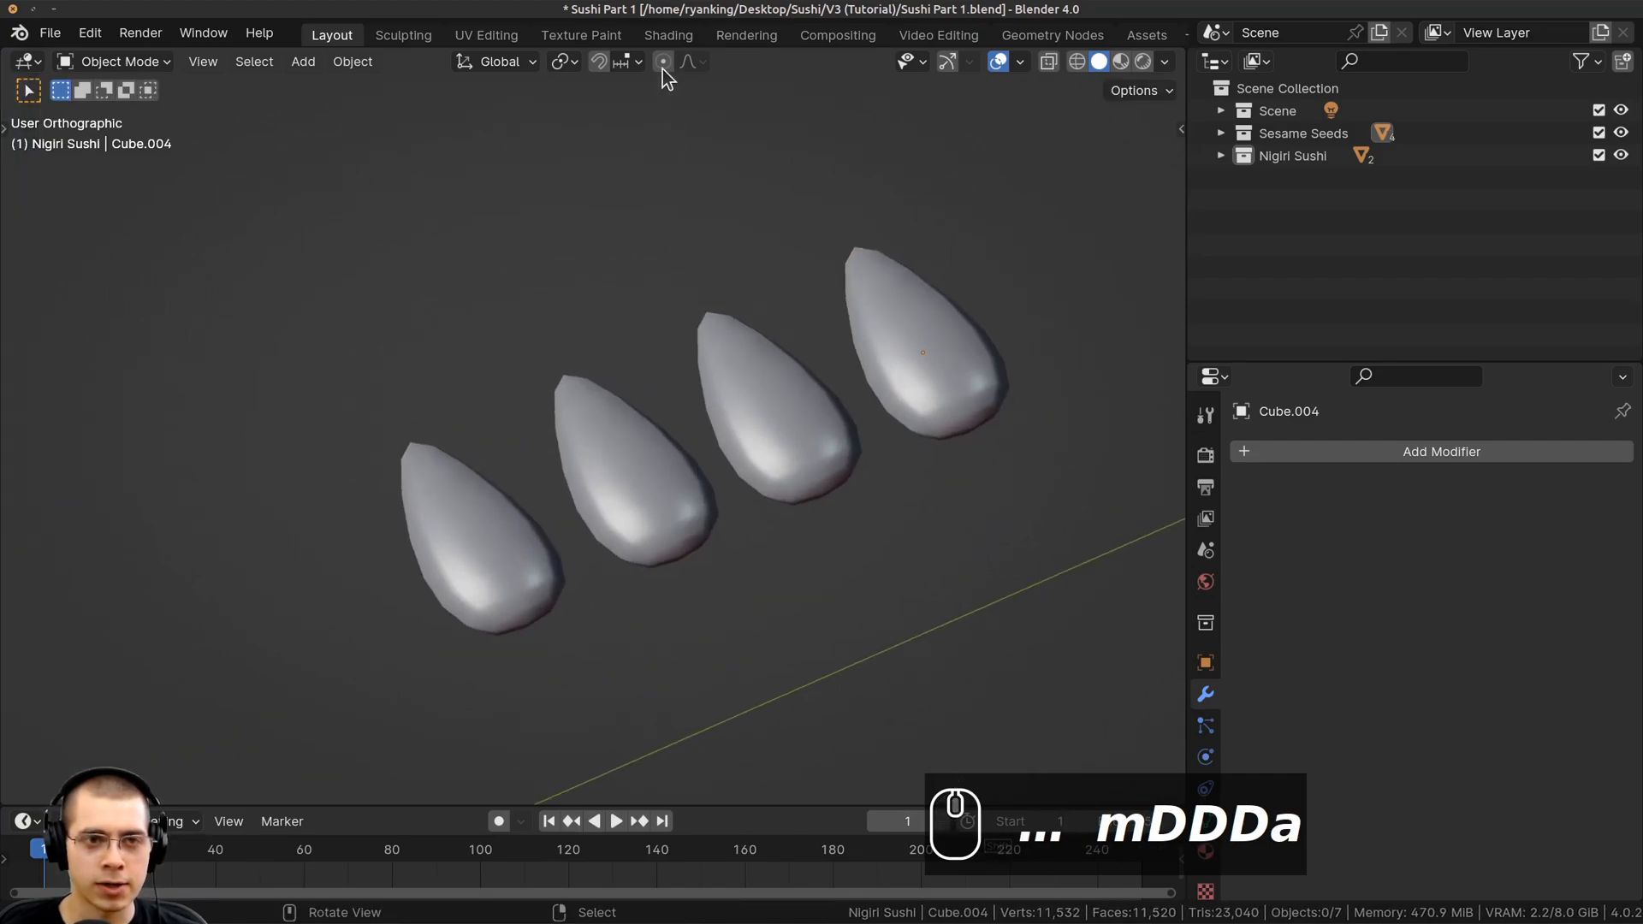
Switch to the Shading workspace, select the first seed and frame the row of four seeds
left_click(657, 36)
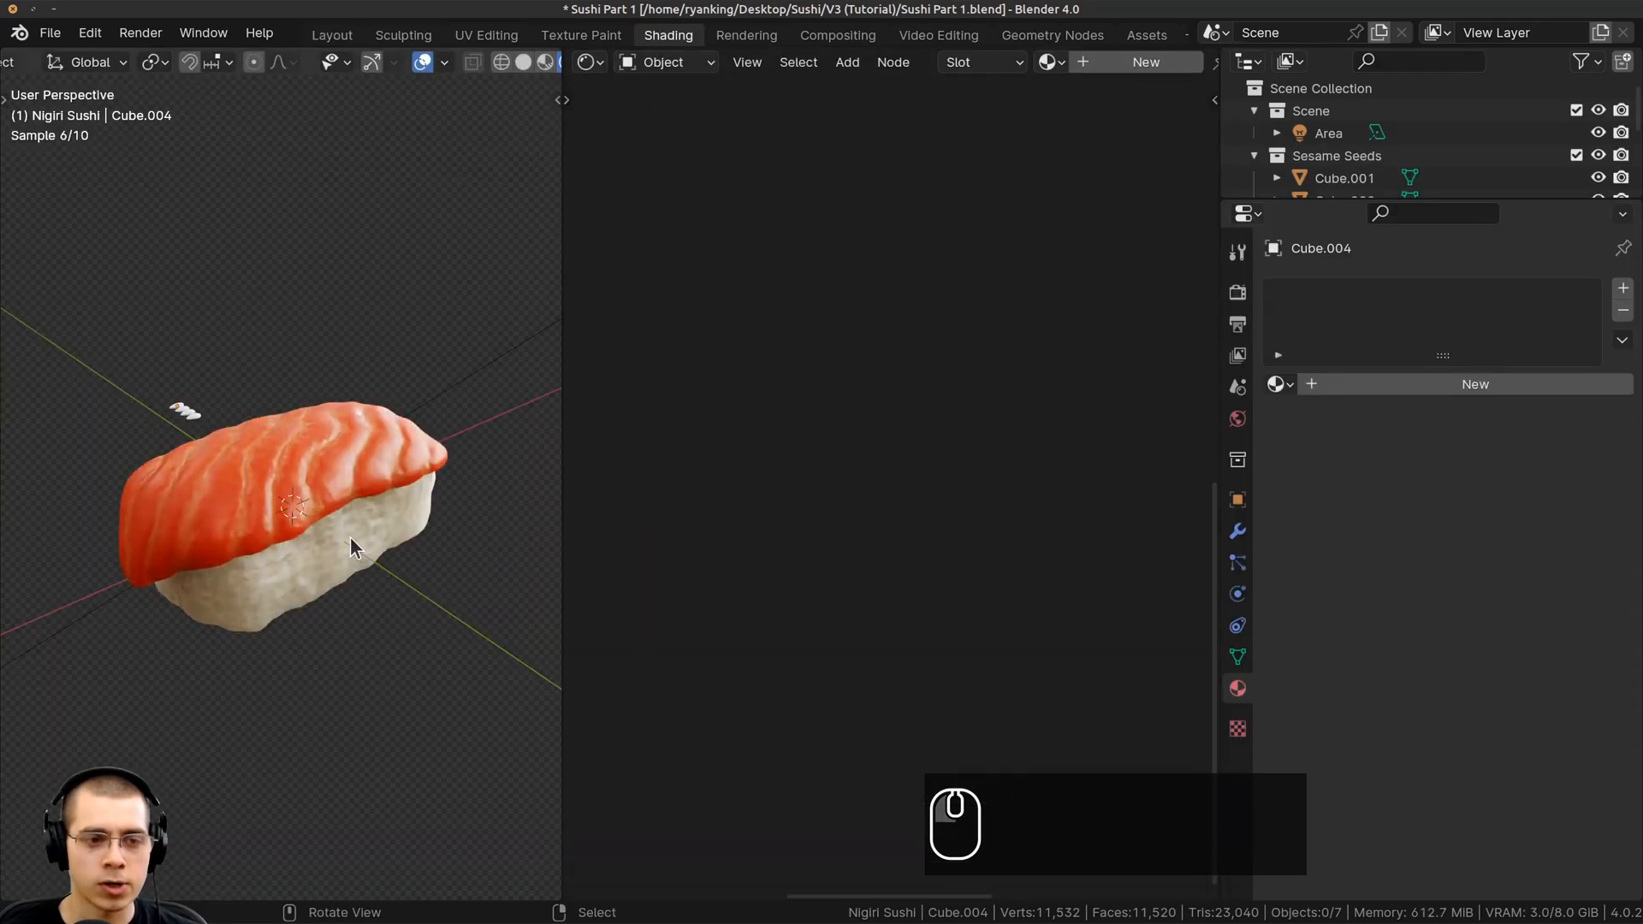
scroll(411, 595, "down", 5)
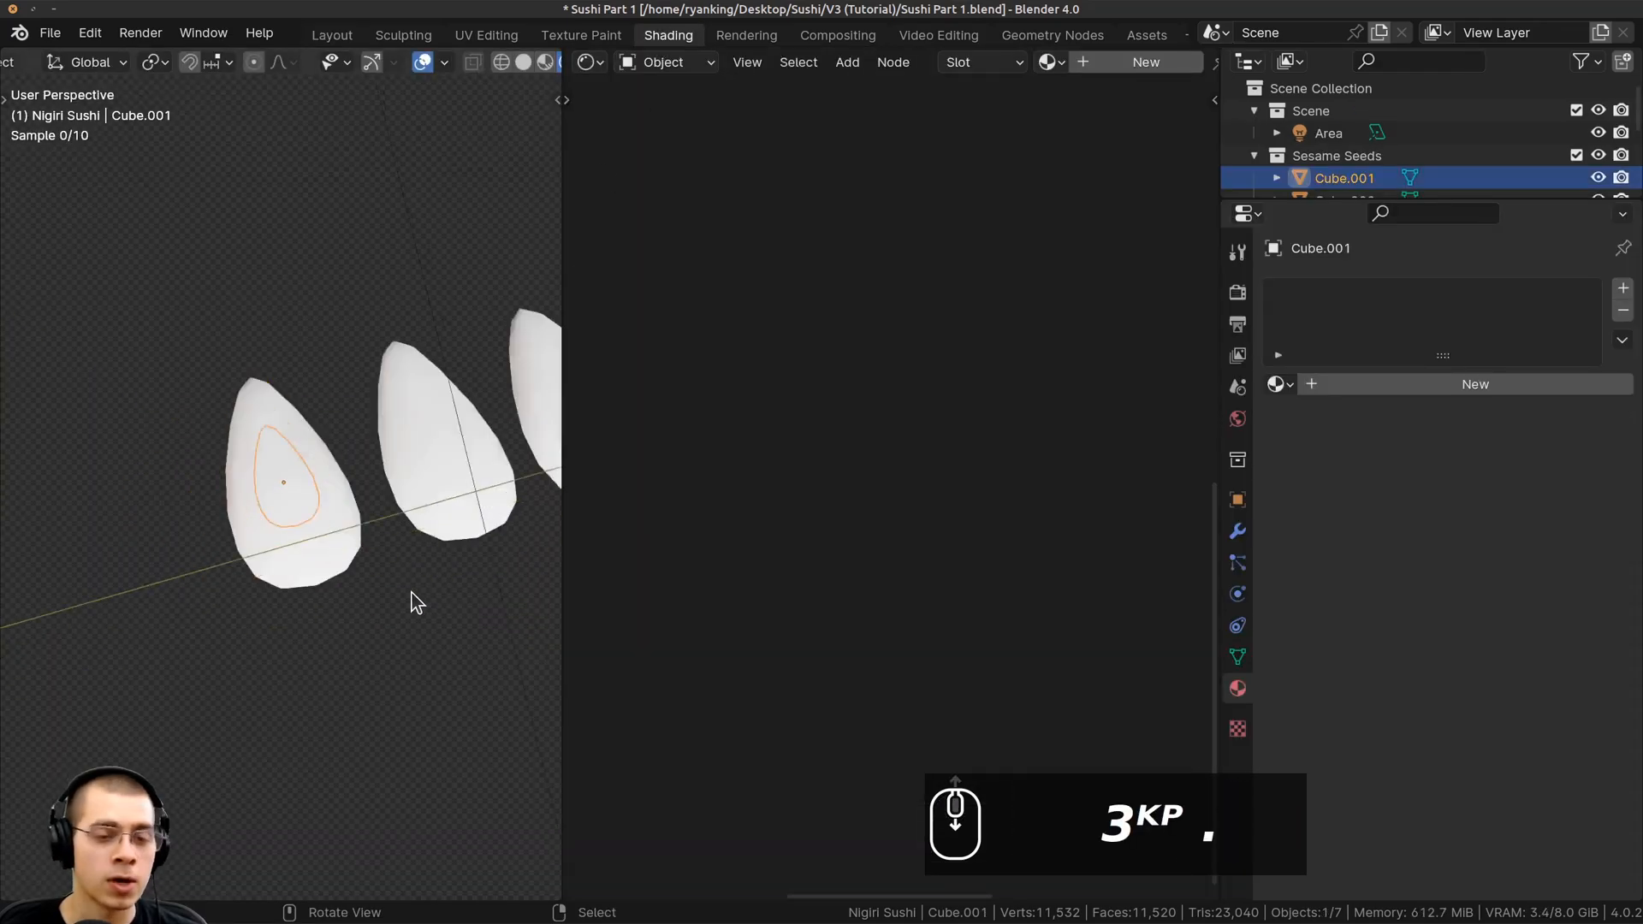
middle_click_drag(398, 497, 267, 525, "shift")
scroll(361, 510, "up", 2)
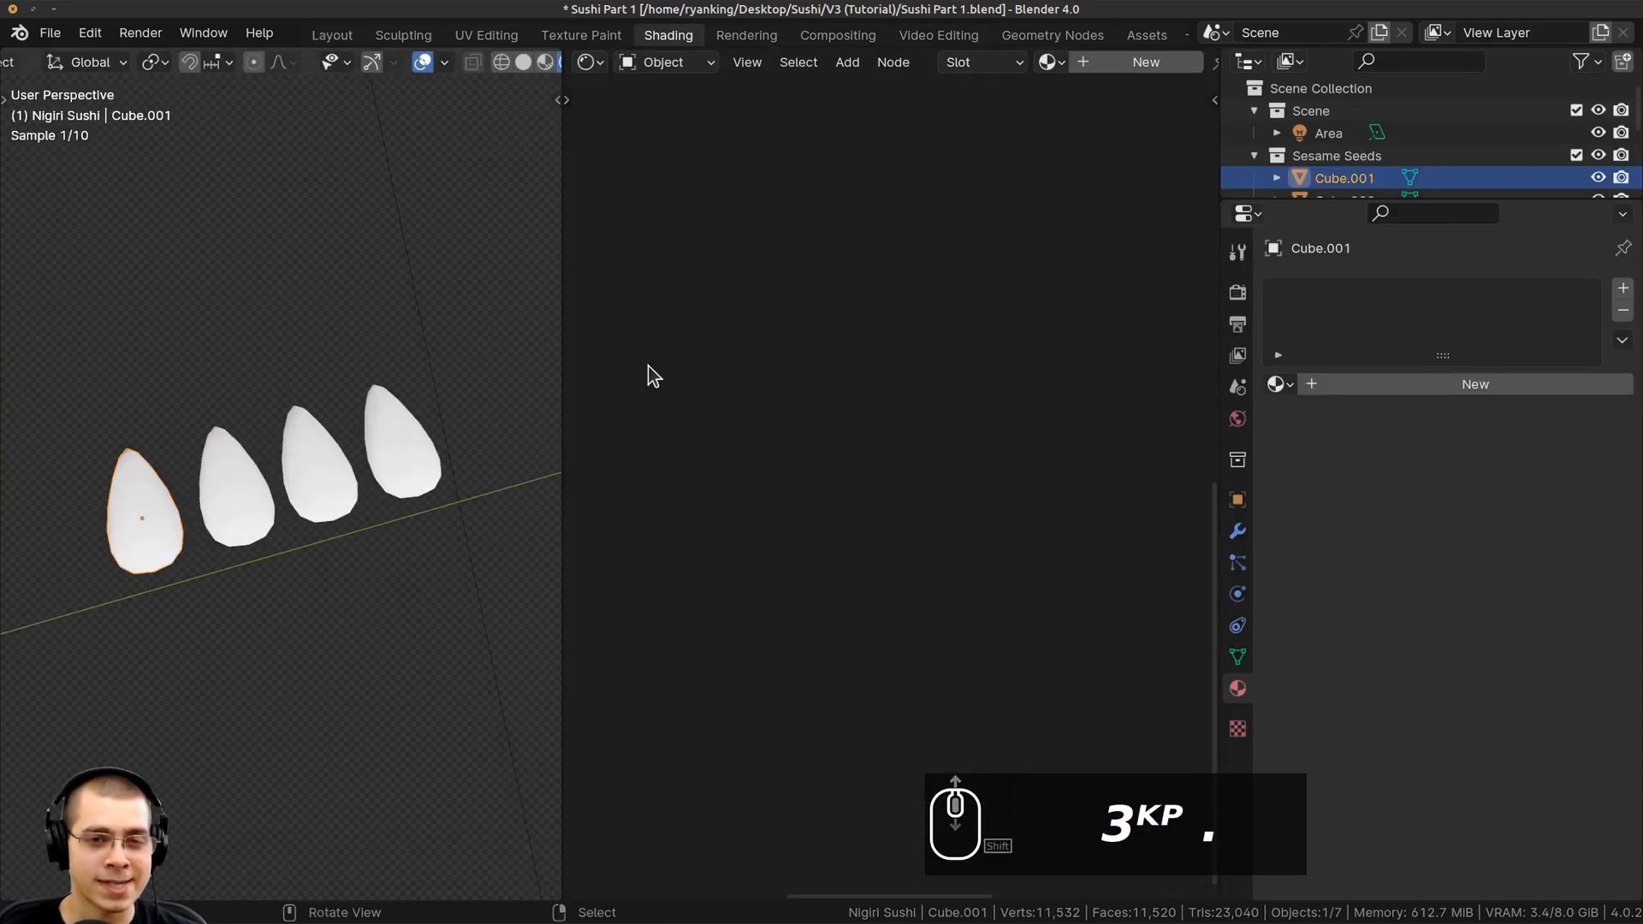
Create a new material on the first seed and name it Sesame Seeds after its collection
left_click(1109, 56)
double_click(1314, 152)
key("ctrl+c")
left_click(1110, 59)
scroll(1078, 61, "down", 5)
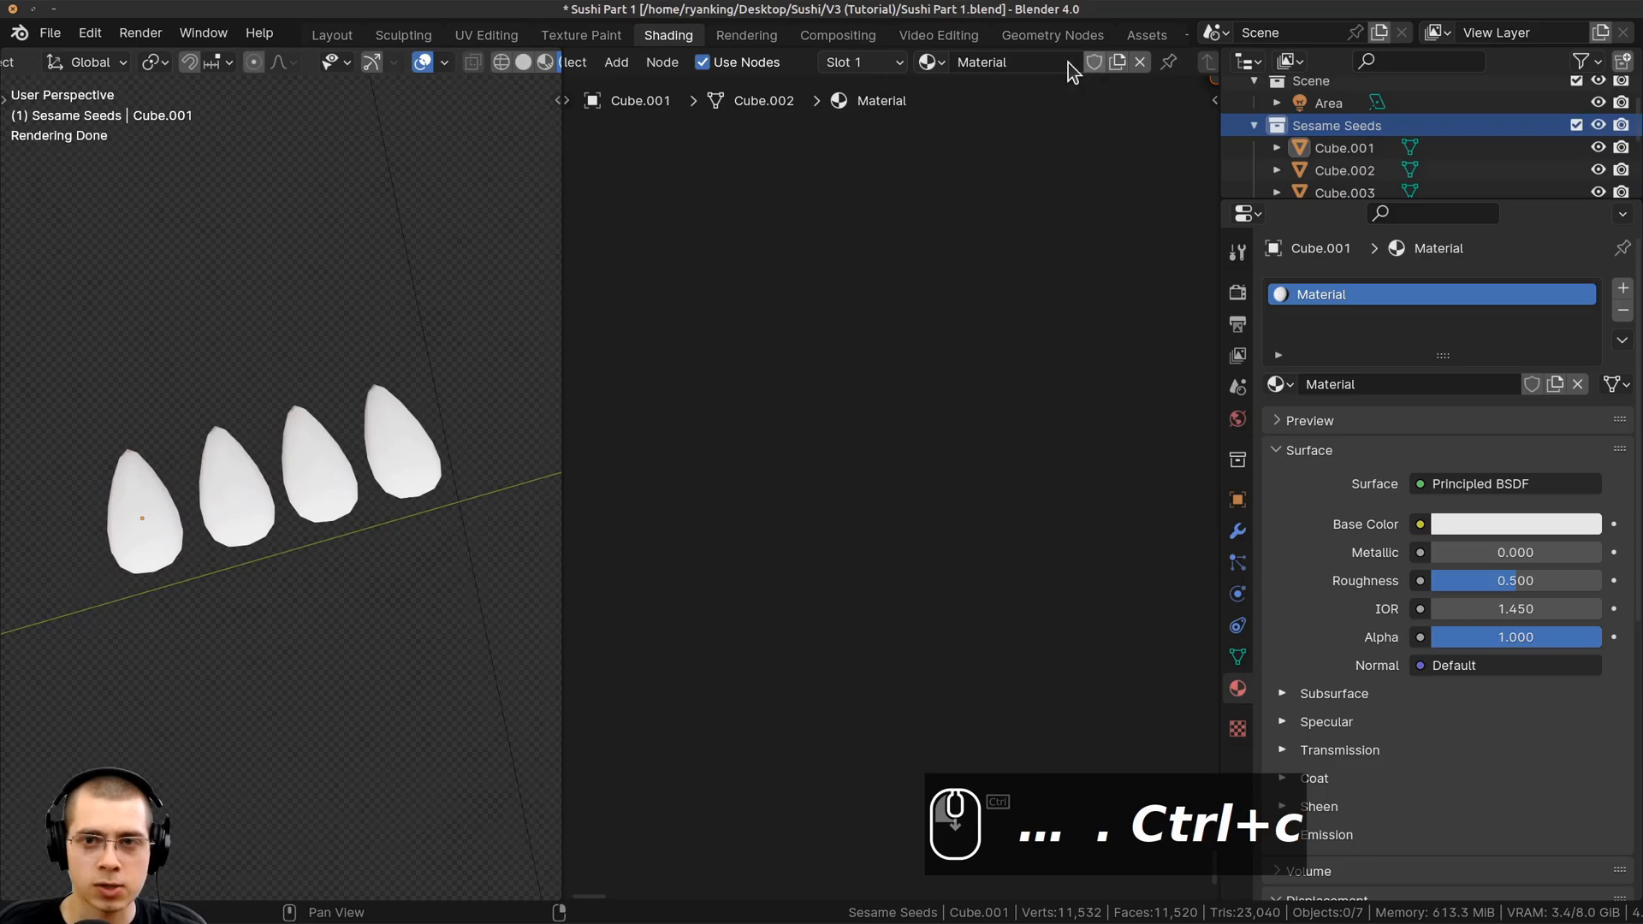
key("ctrl+v")
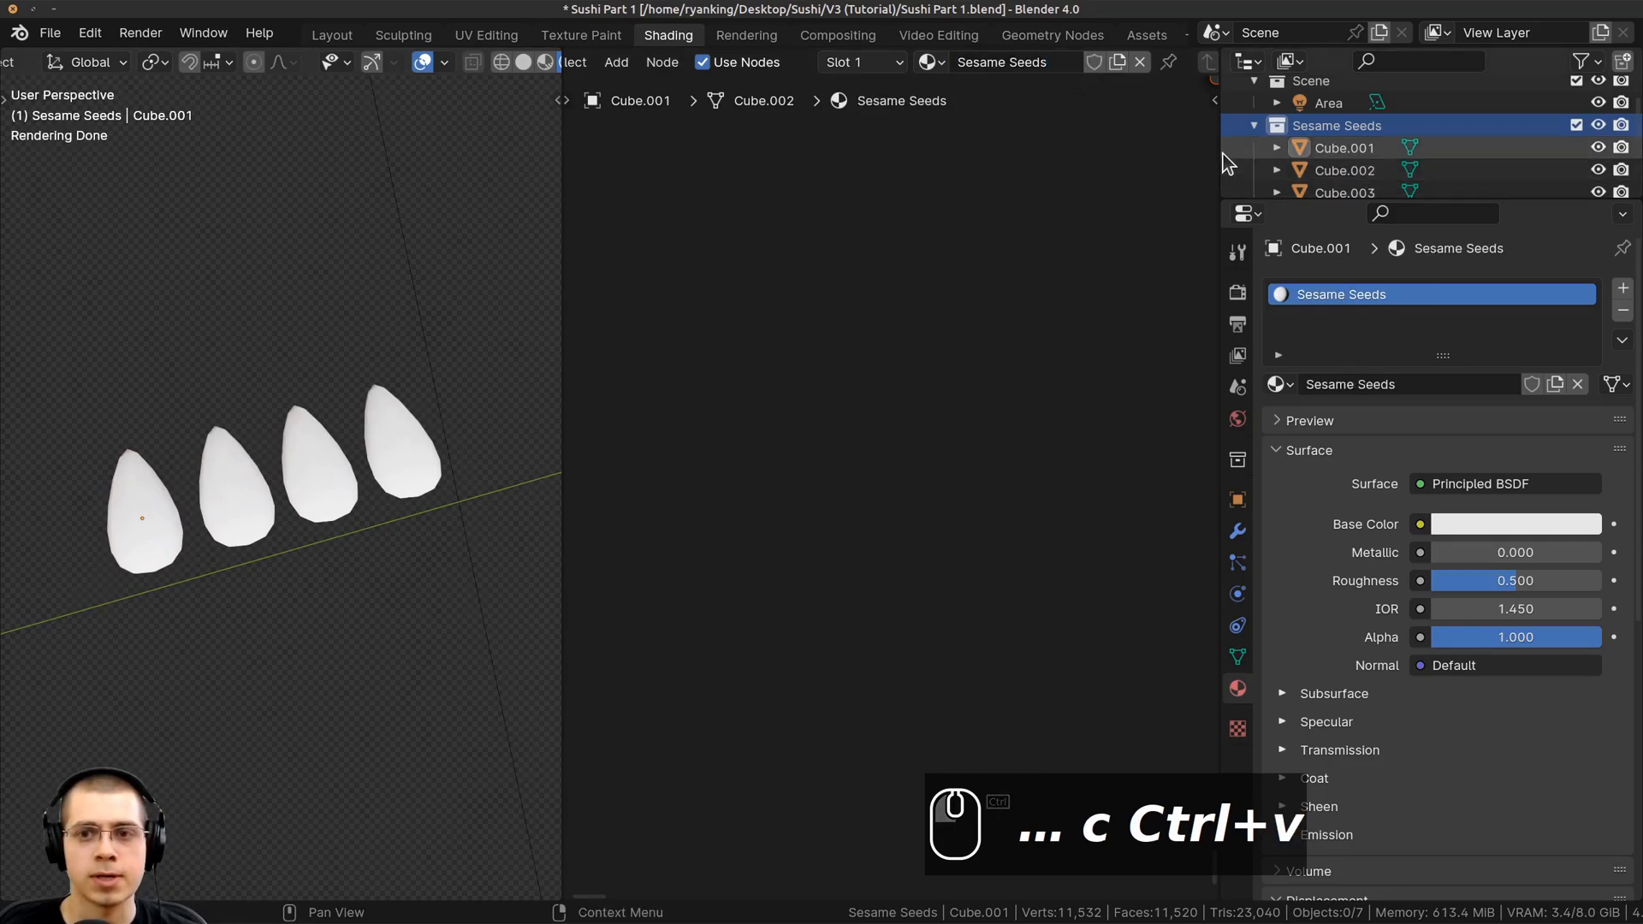
Widen the shader editor and bring the Principled BSDF and Material Output nodes into clear view
left_click_drag(1221, 158, 1579, 175)
scroll(1198, 283, "down", 2)
middle_click_drag(1138, 291, 1048, 464)
key("a")
middle_click_drag(983, 338, 994, 343)
left_click_drag(984, 317, 1005, 318)
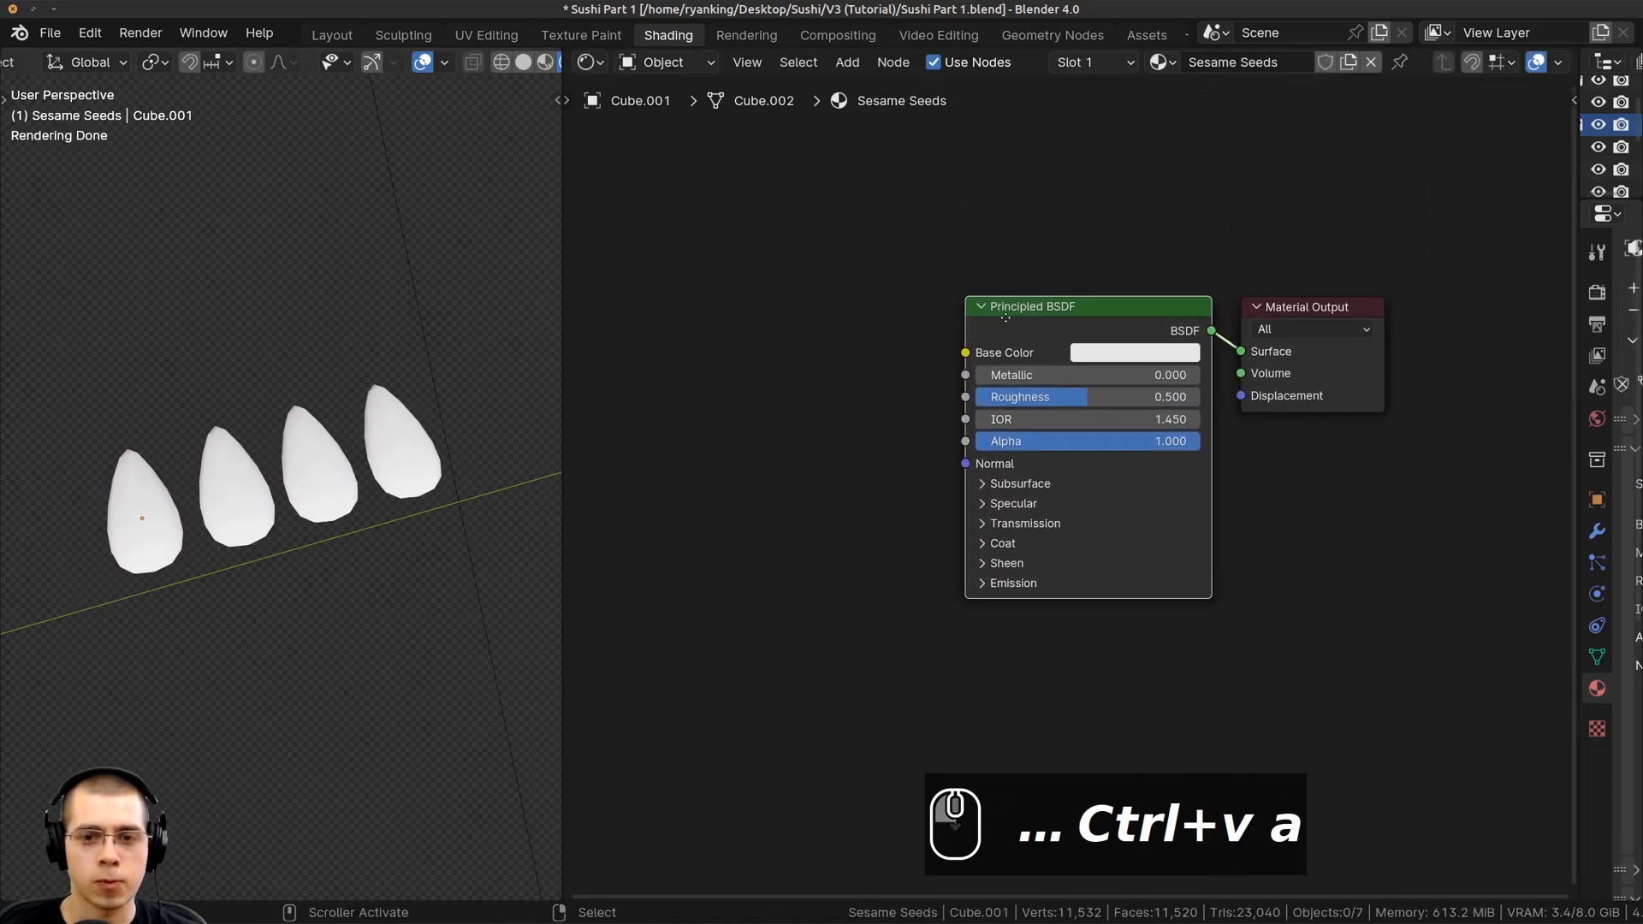
middle_click_drag(1006, 318, 1028, 310)
scroll(270, 433, "up", 1)
Compare the materials of the second and first seeds, finishing with the first seed selected
middle_click_drag(285, 409, 315, 404)
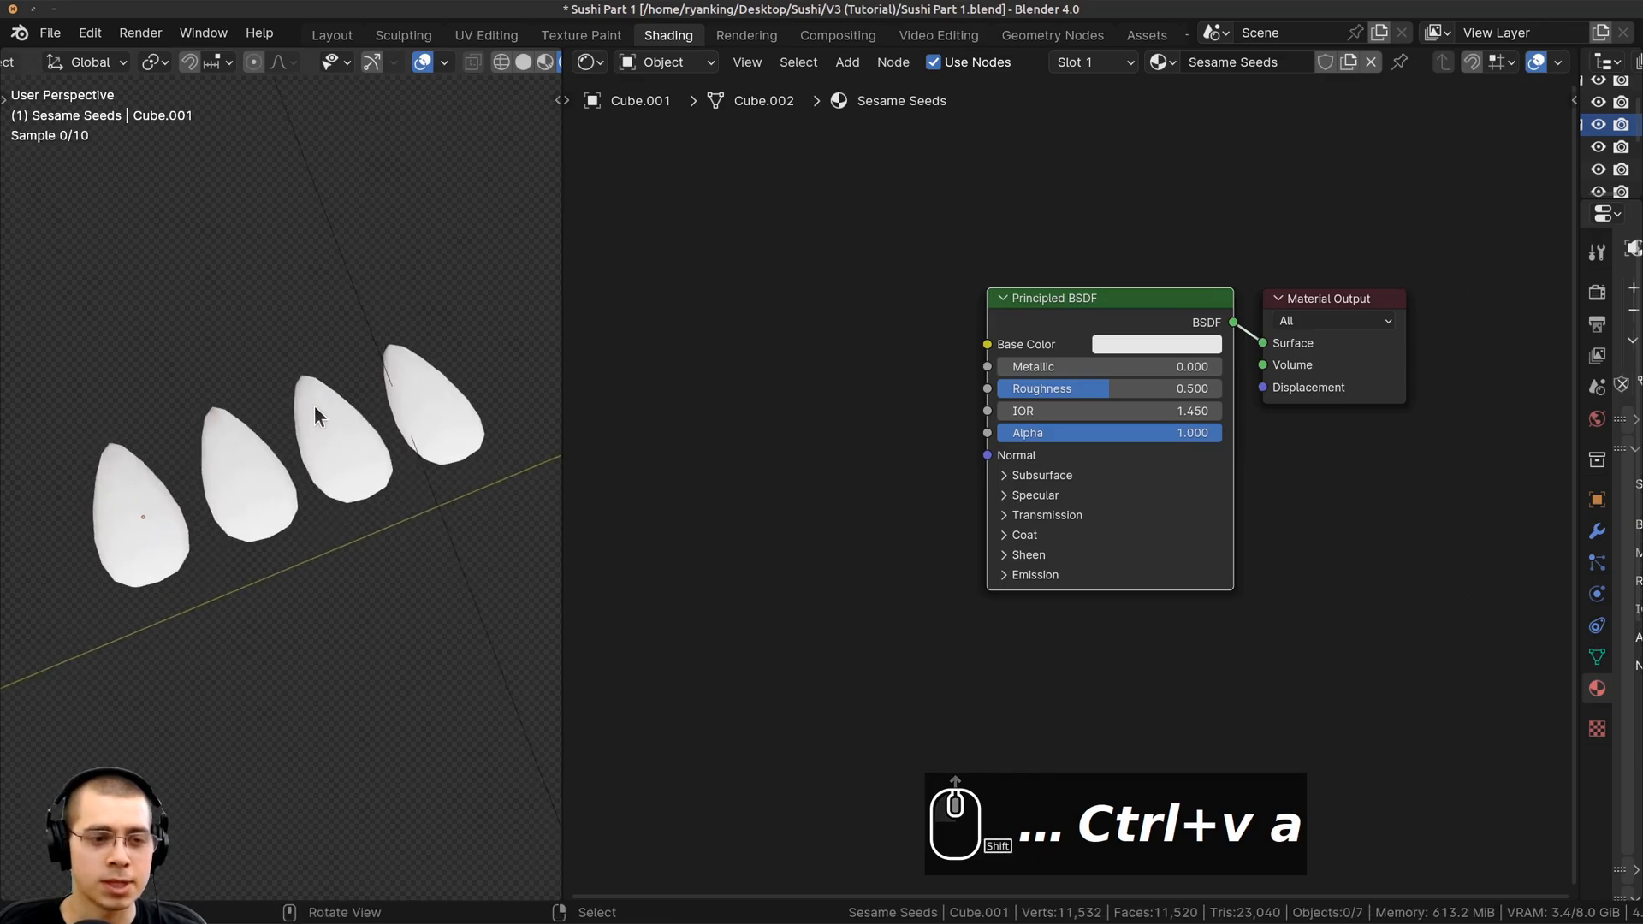
left_click(447, 395)
left_click(140, 485)
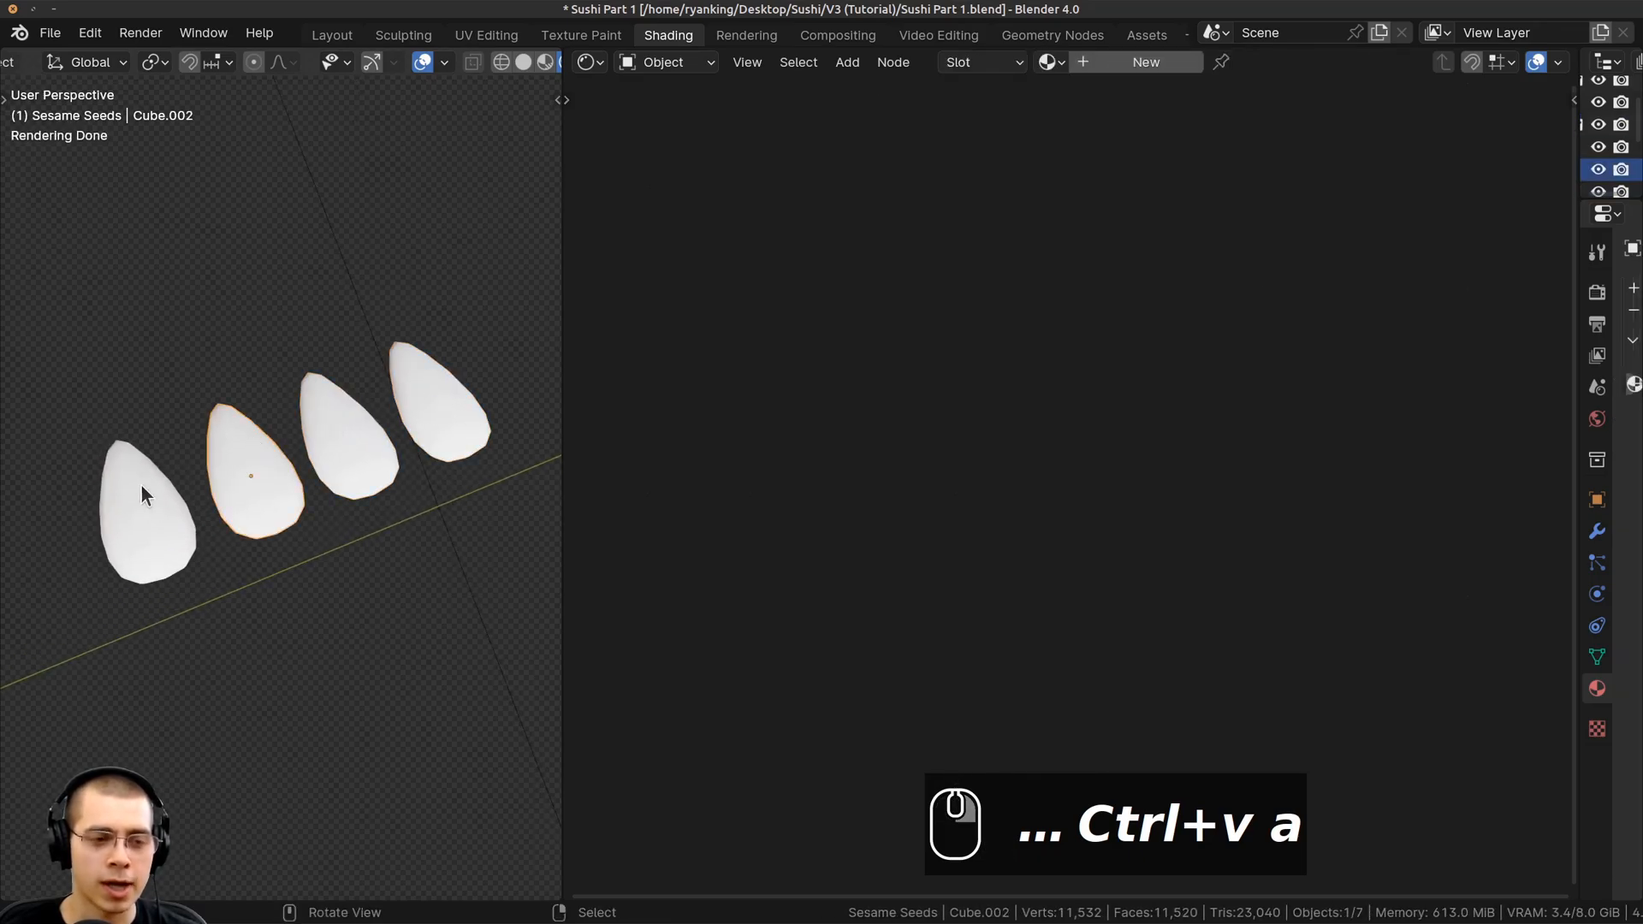
scroll(294, 416, "up", 1, "shift")
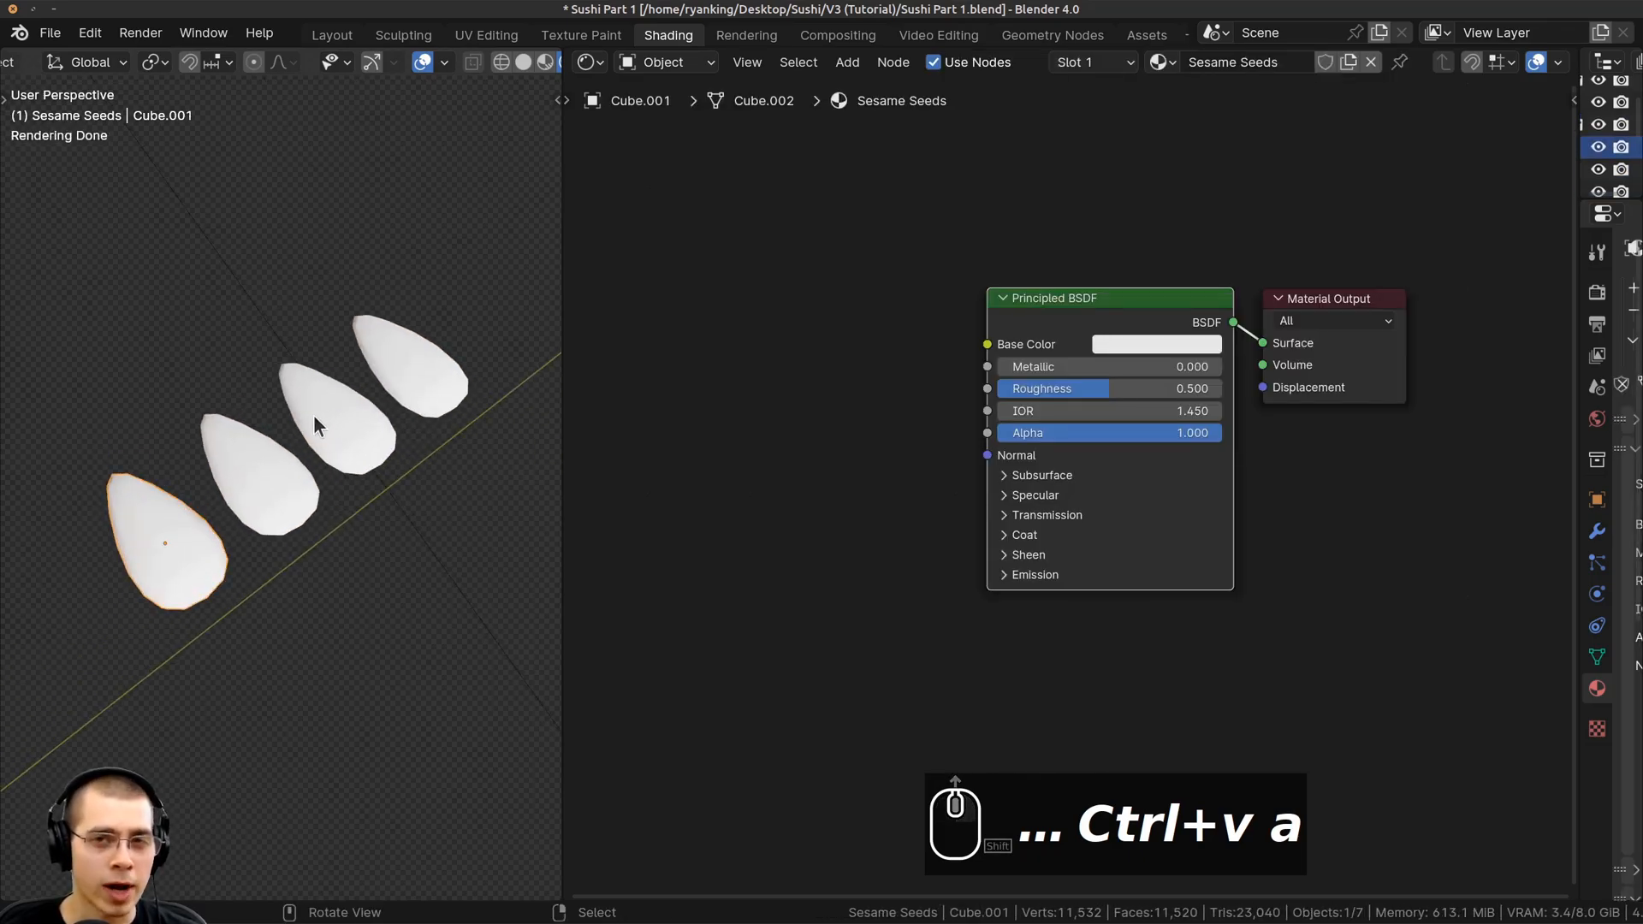
middle_click_drag(272, 556, 286, 561)
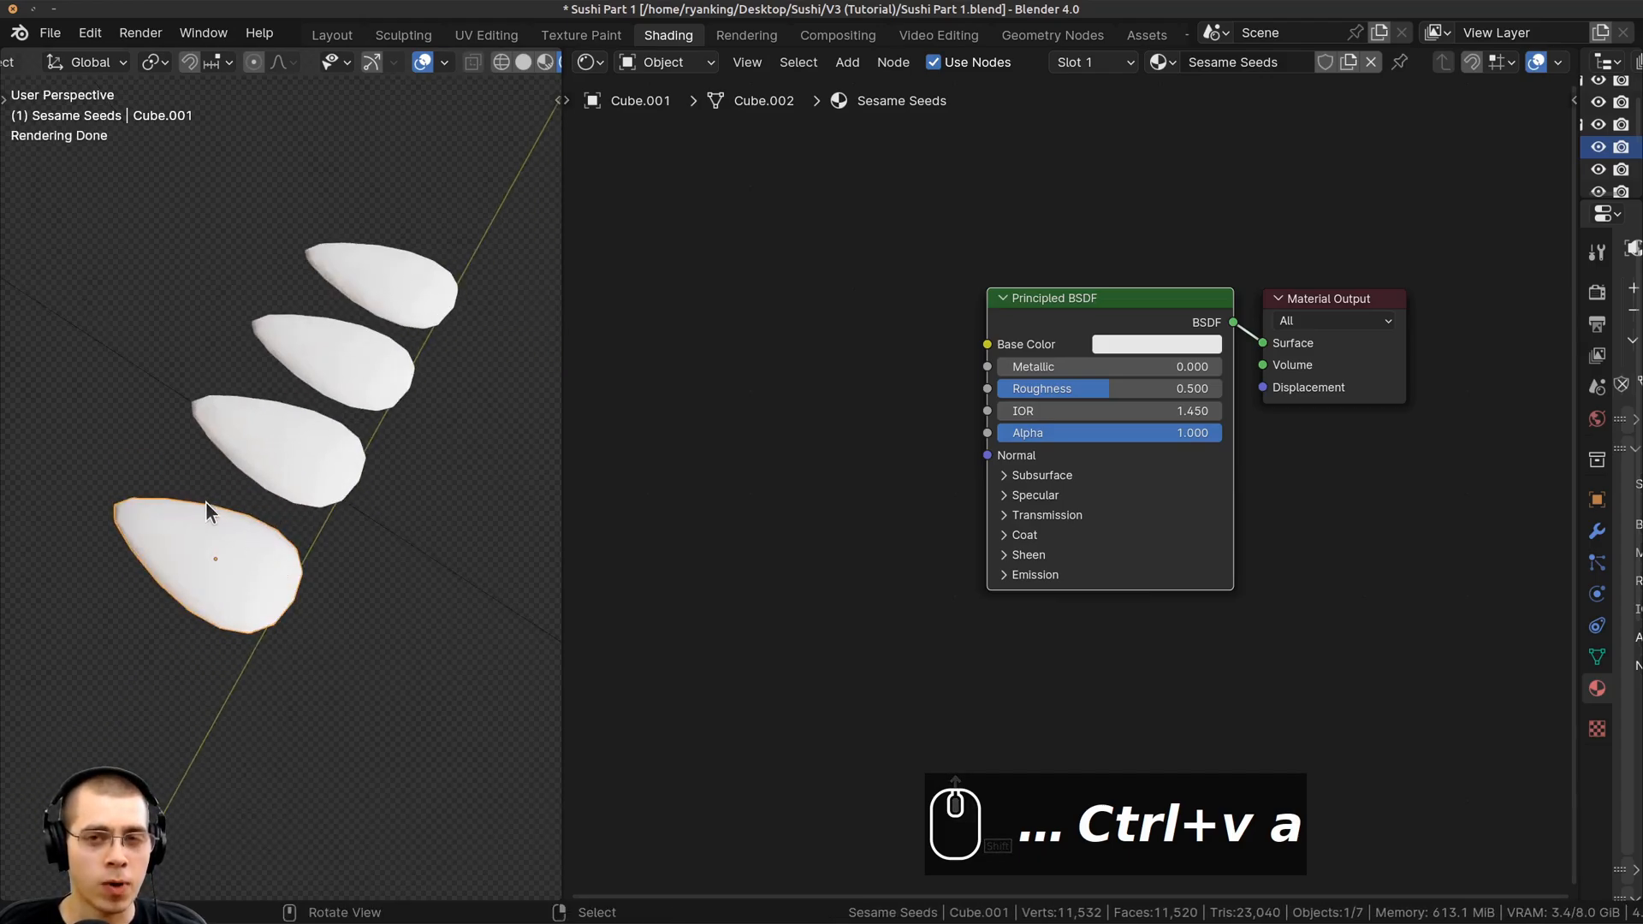
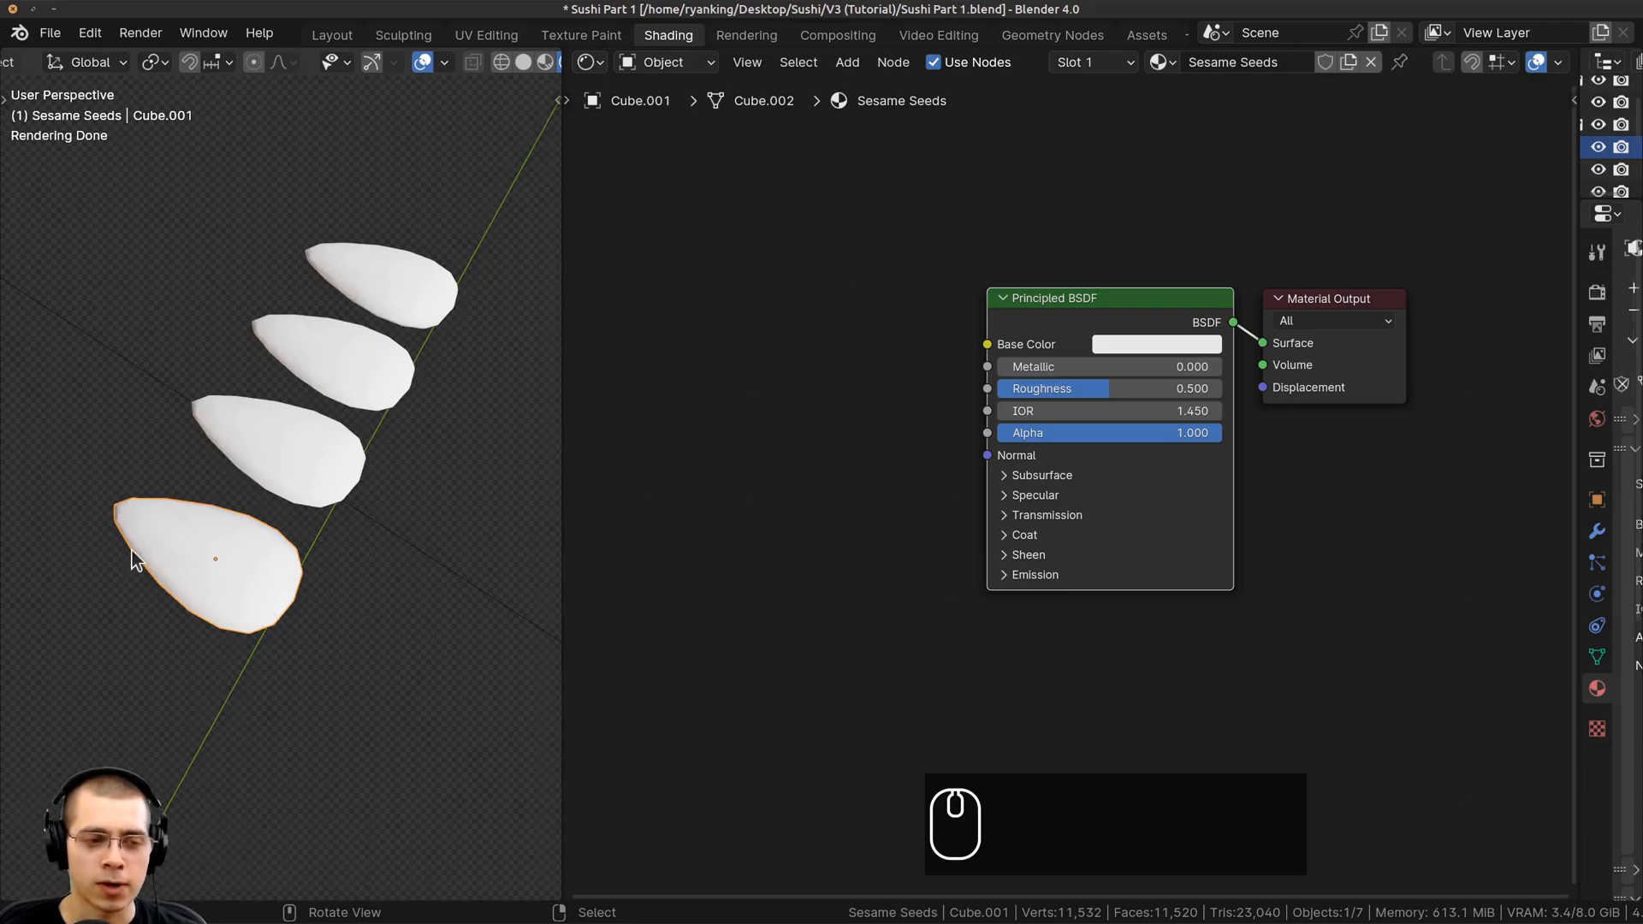
Add an Object Info node and connect its Random output to the Base Color of the Principled BSDF
left_click_drag(1042, 315, 1050, 313)
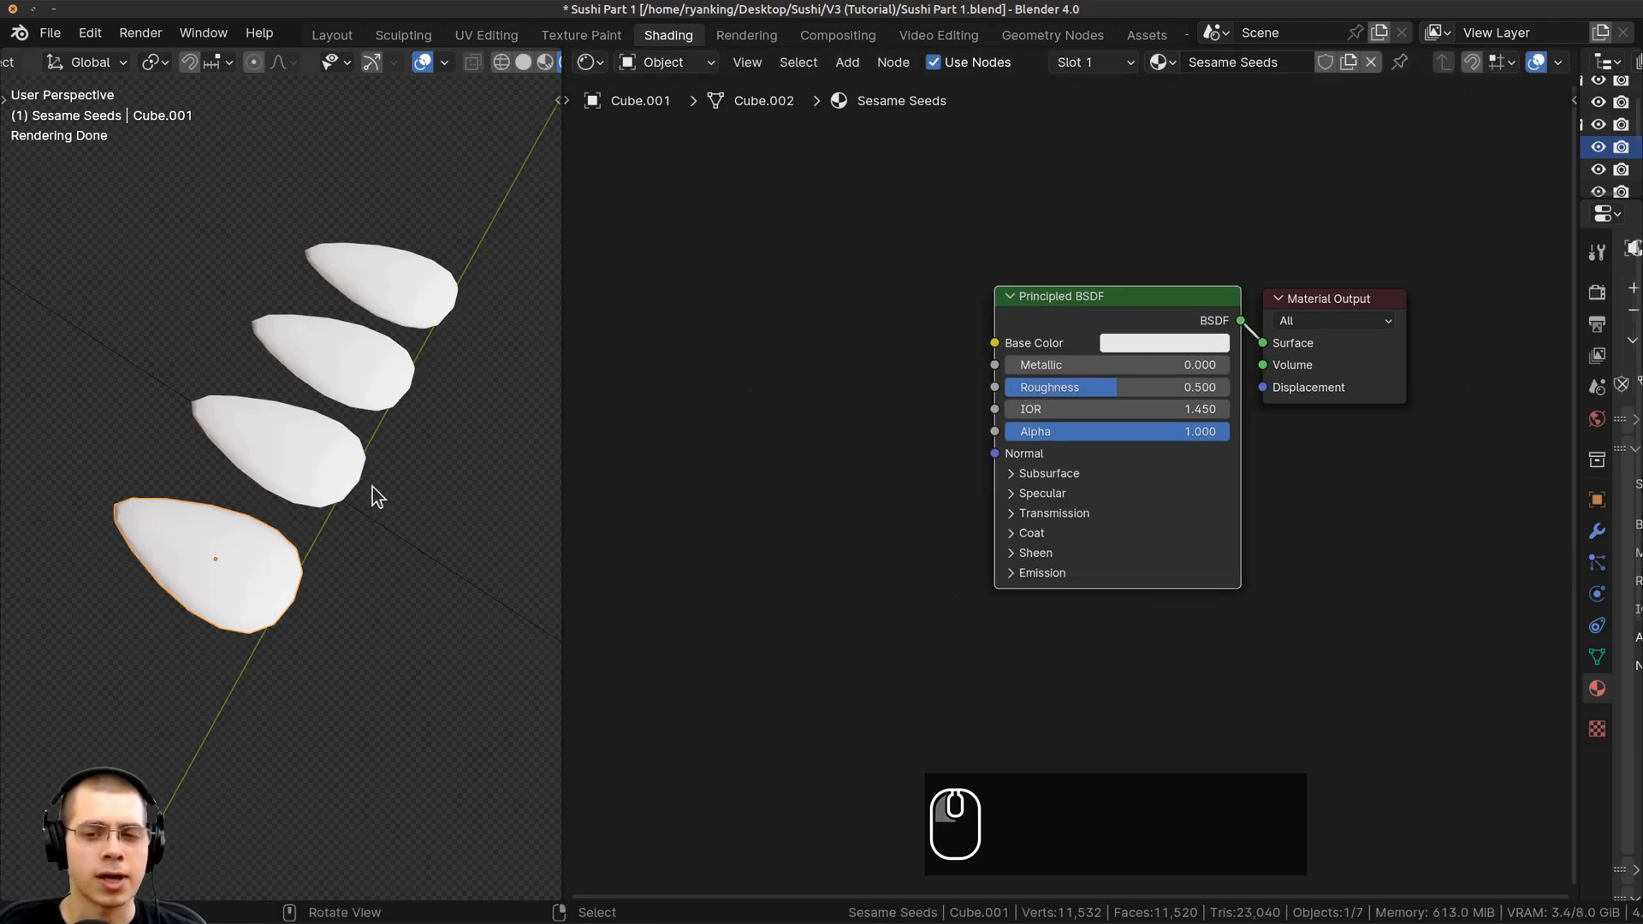
middle_click_drag(243, 512, 257, 517)
middle_click_drag(944, 443, 994, 406)
middle_click_drag(887, 333, 951, 300)
key("shift+a")
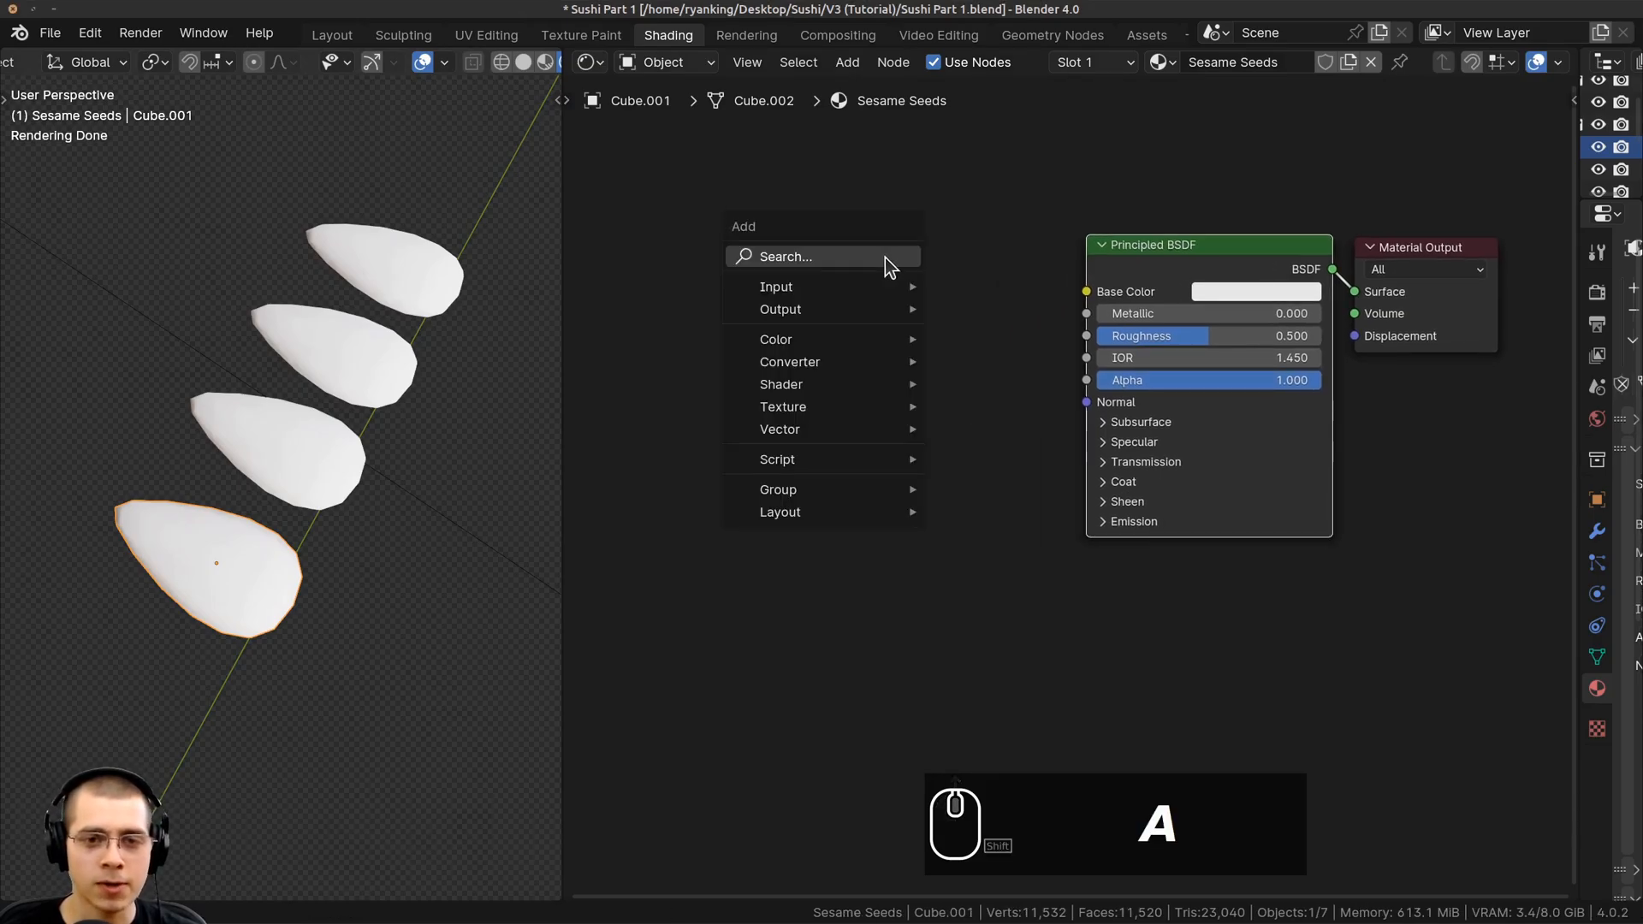
mouse_move(885, 257)
type("obje")
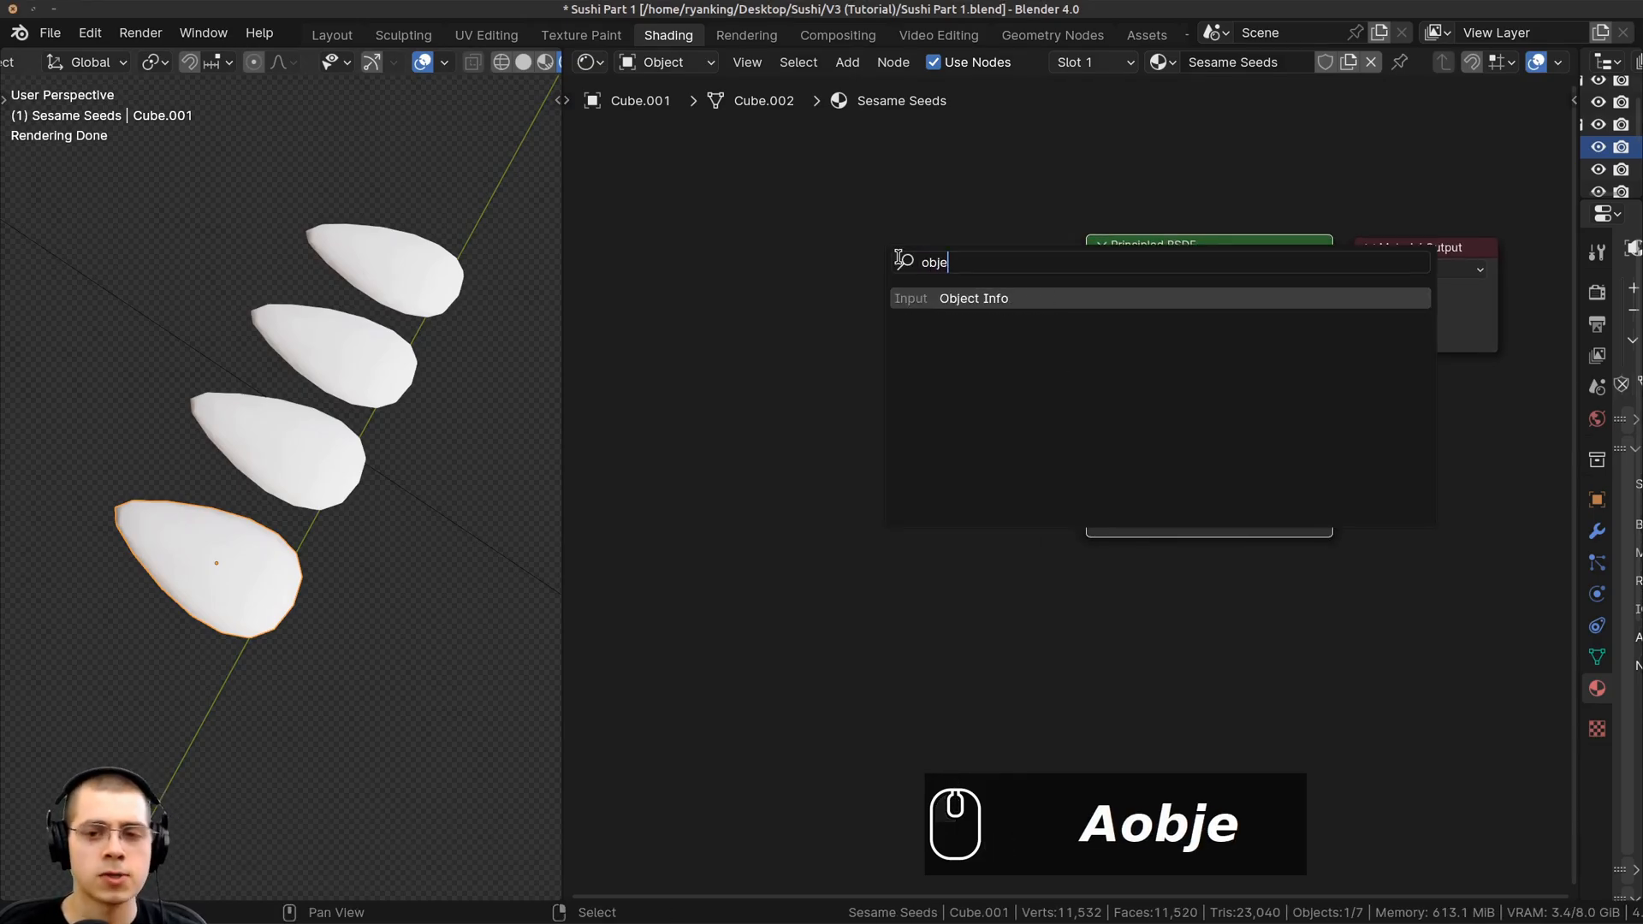
left_click(937, 297)
left_click(715, 248)
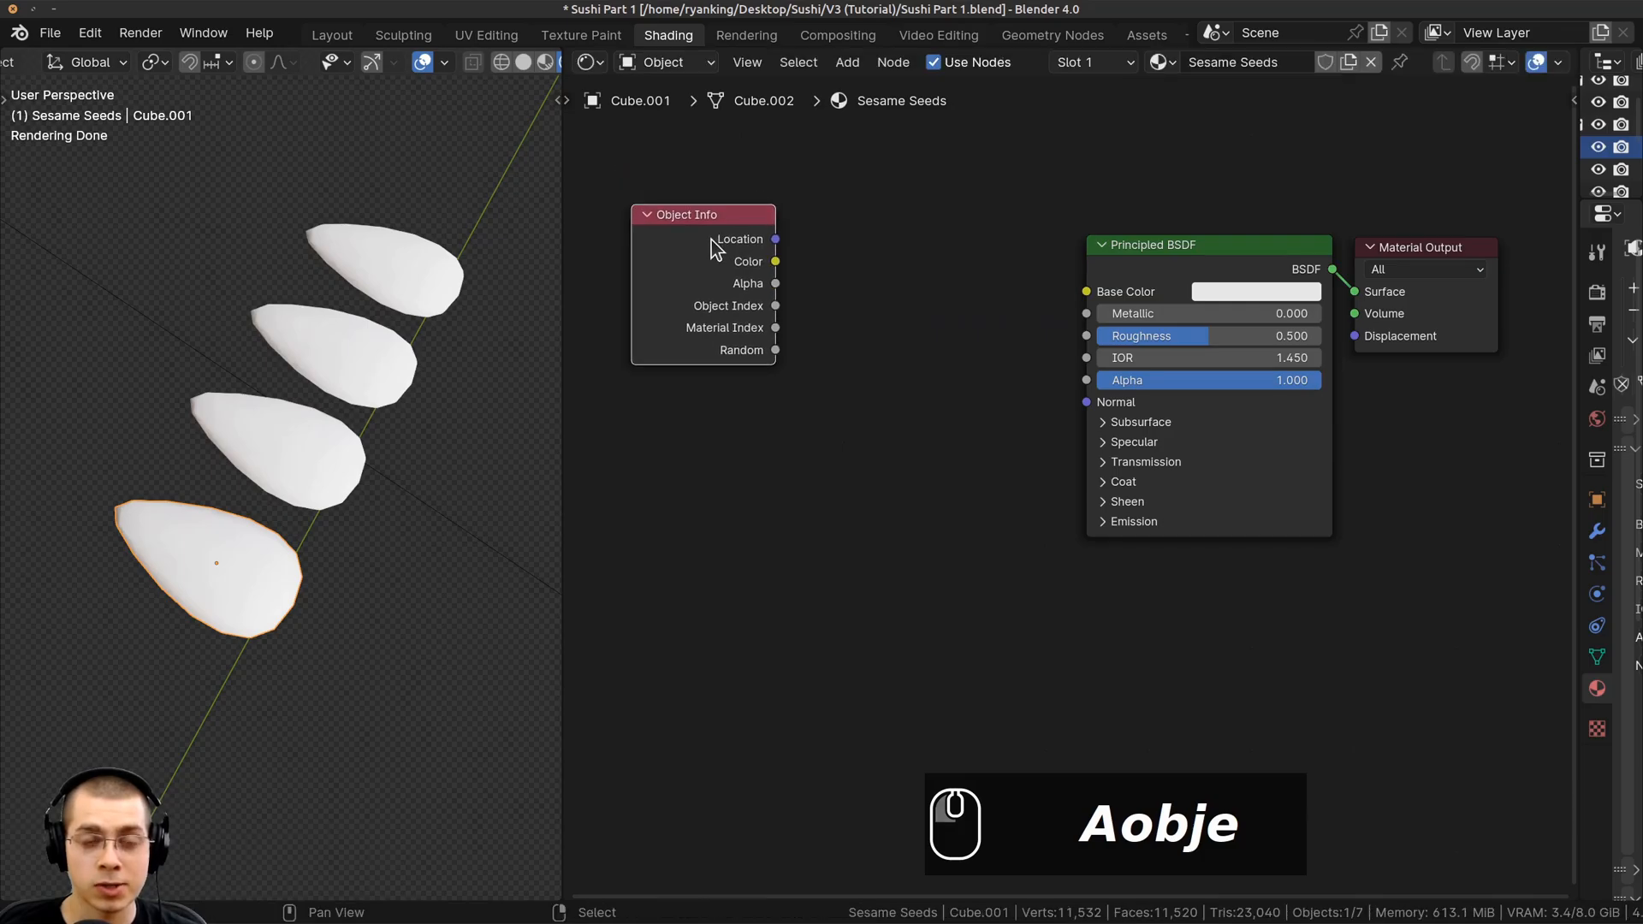
scroll(790, 301, "up", 2)
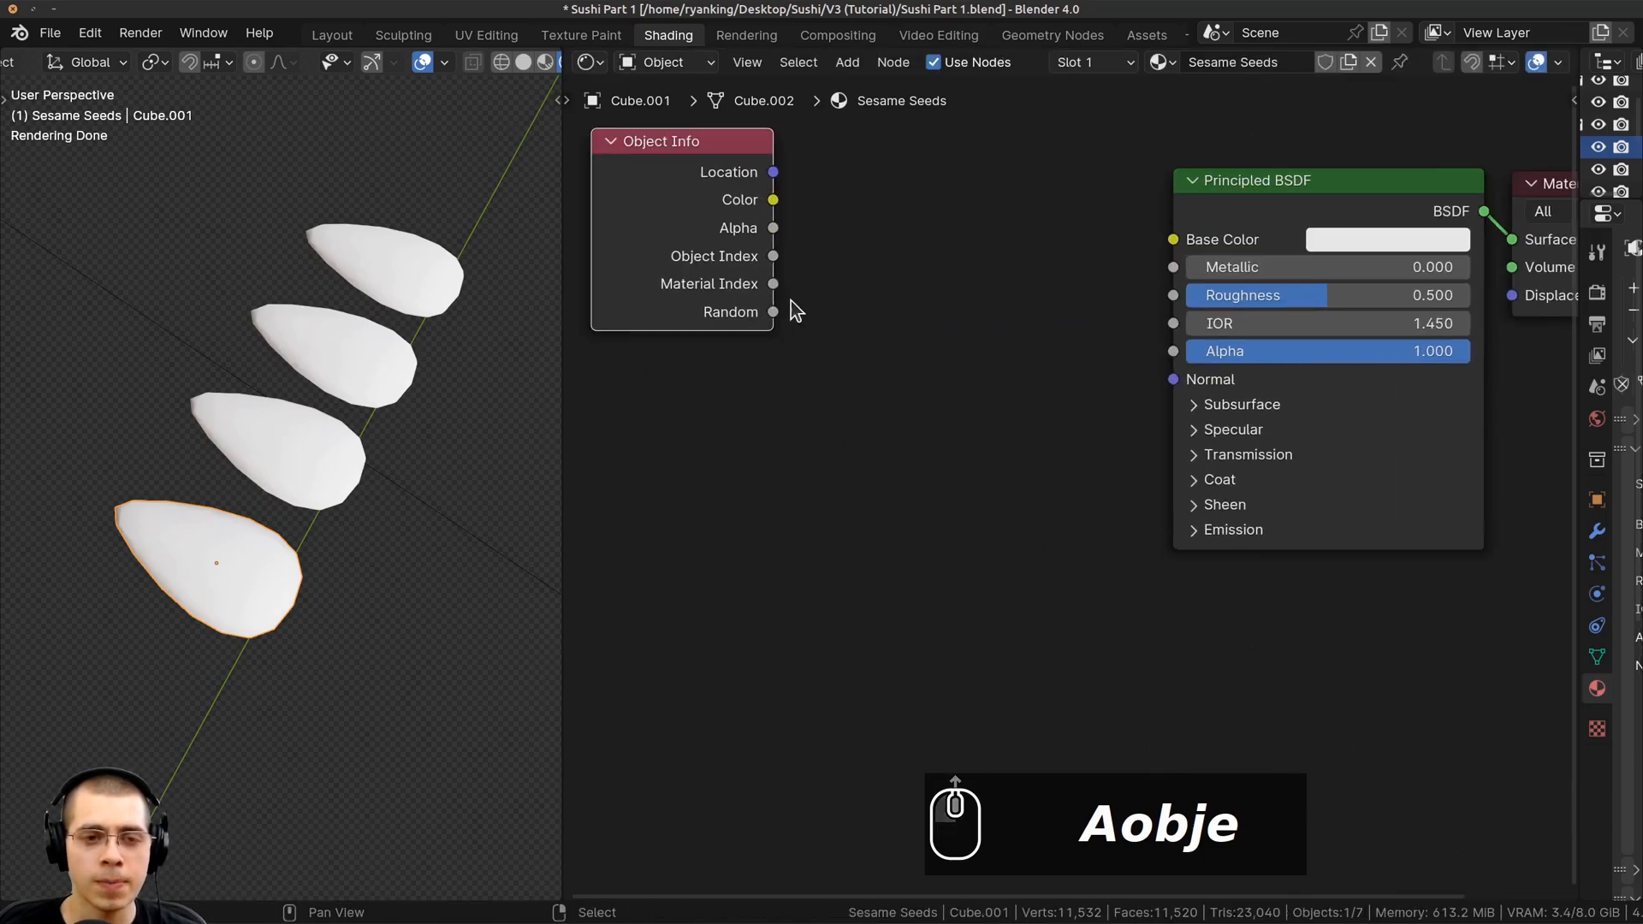
left_click_drag(774, 318, 850, 337)
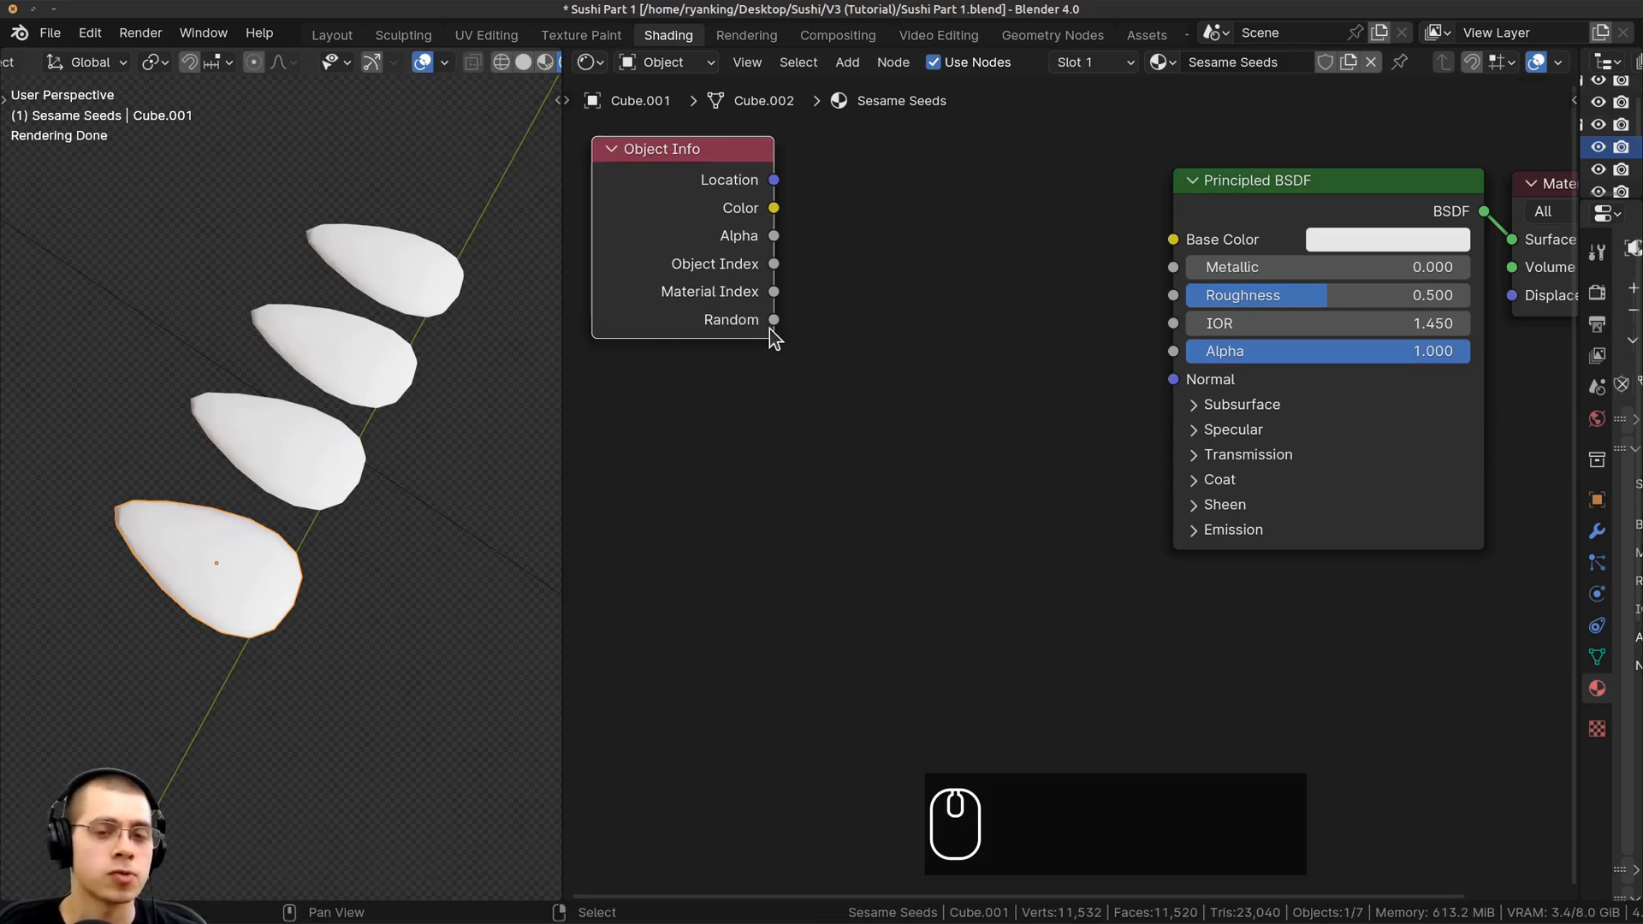
left_click_drag(769, 328, 1171, 243)
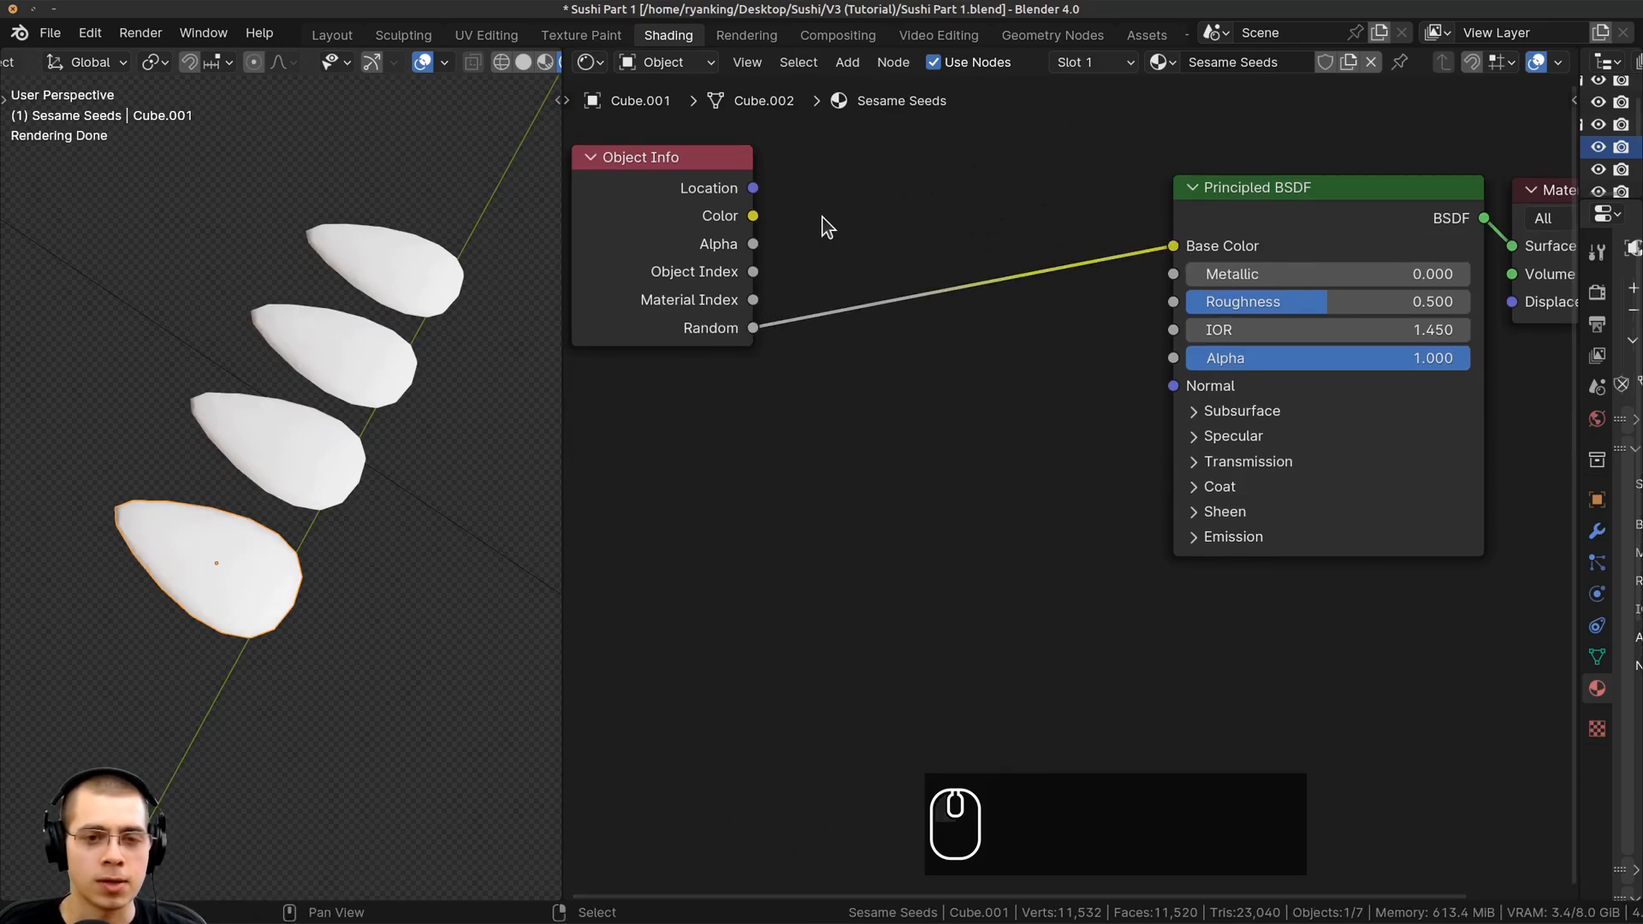
Insert a Color Ramp between the Object Info and Principled BSDF nodes, and tidy the node spacing
key("shift+a")
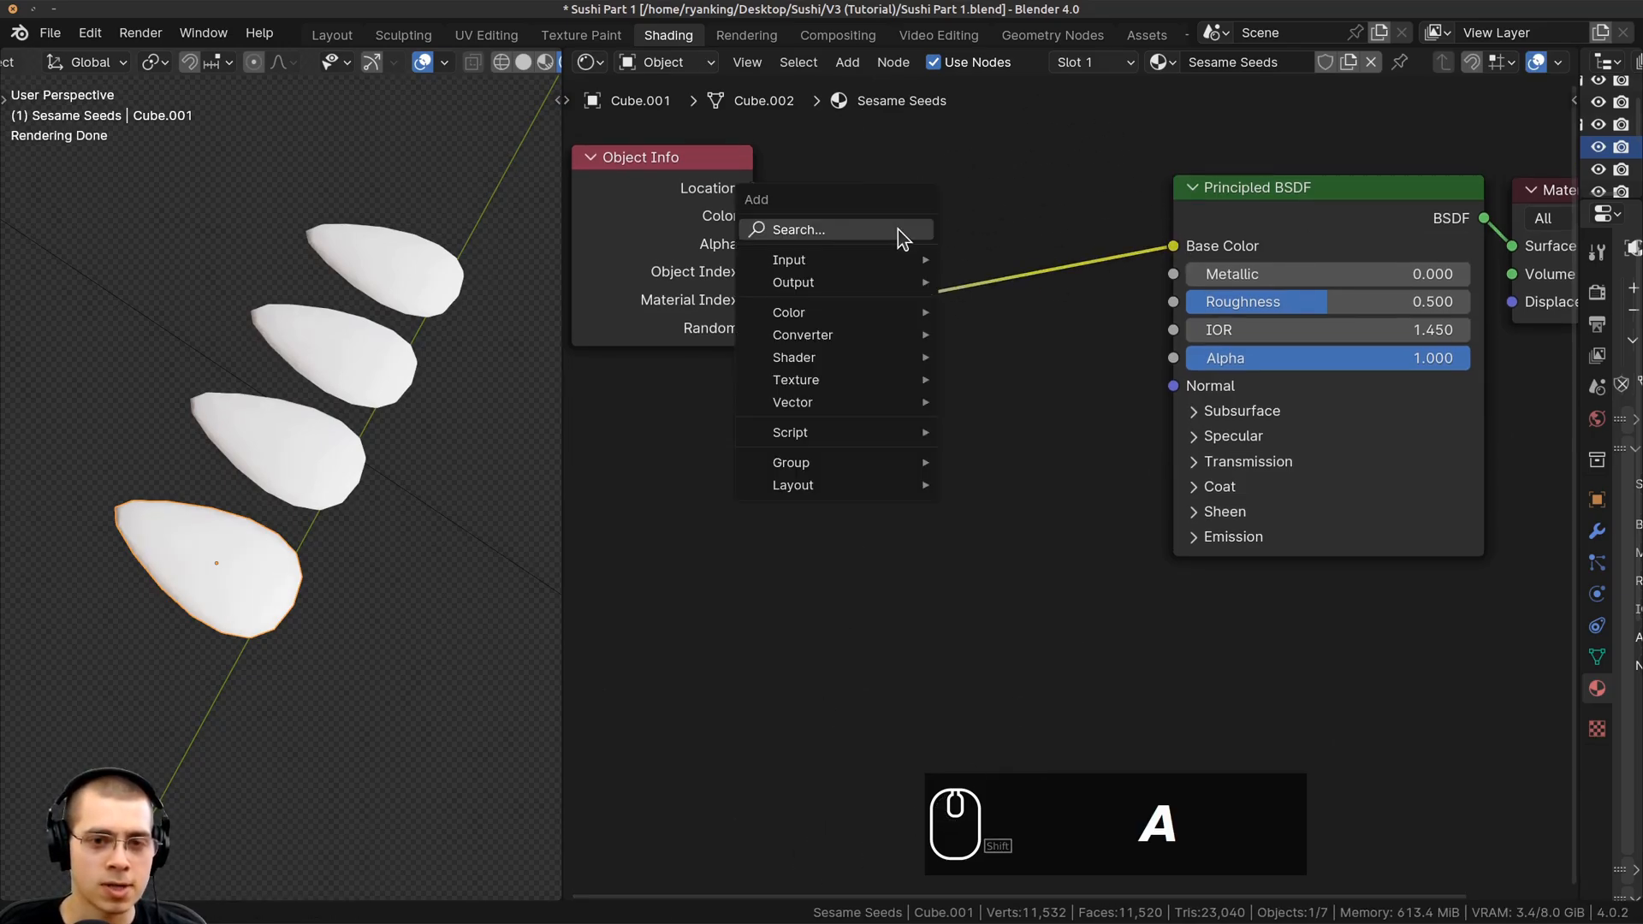
type("col")
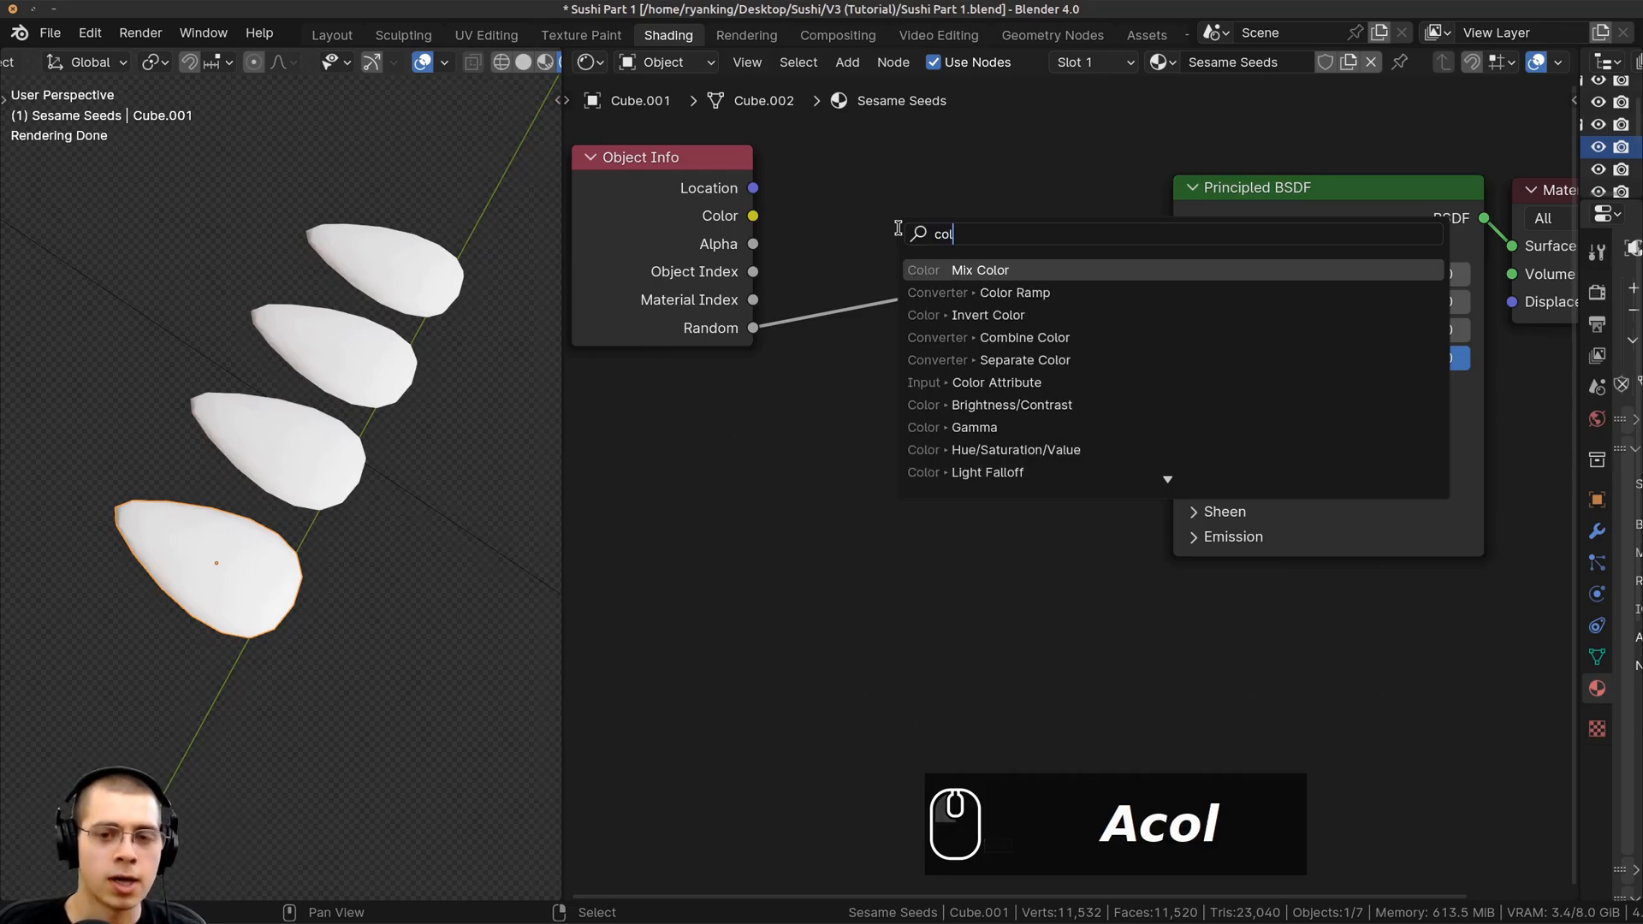
left_click(968, 292)
left_click(971, 295)
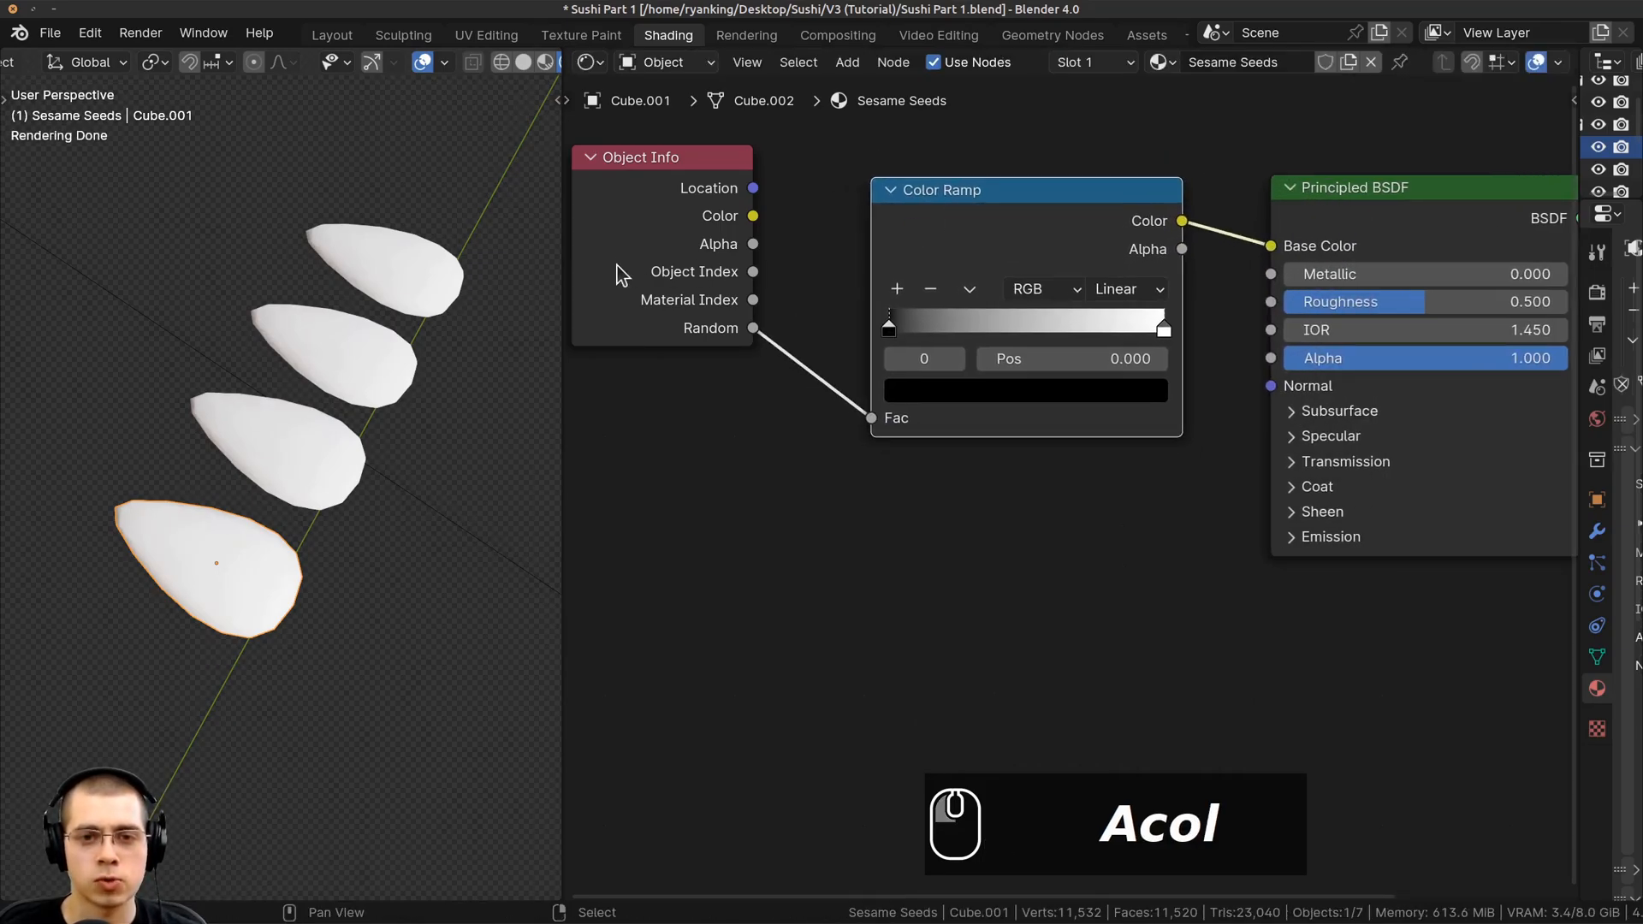
left_click_drag(663, 269, 710, 304)
left_click_drag(941, 238, 954, 236)
left_click_drag(744, 243, 765, 248)
middle_click_drag(1178, 221, 990, 271)
scroll(990, 271, "down", 1)
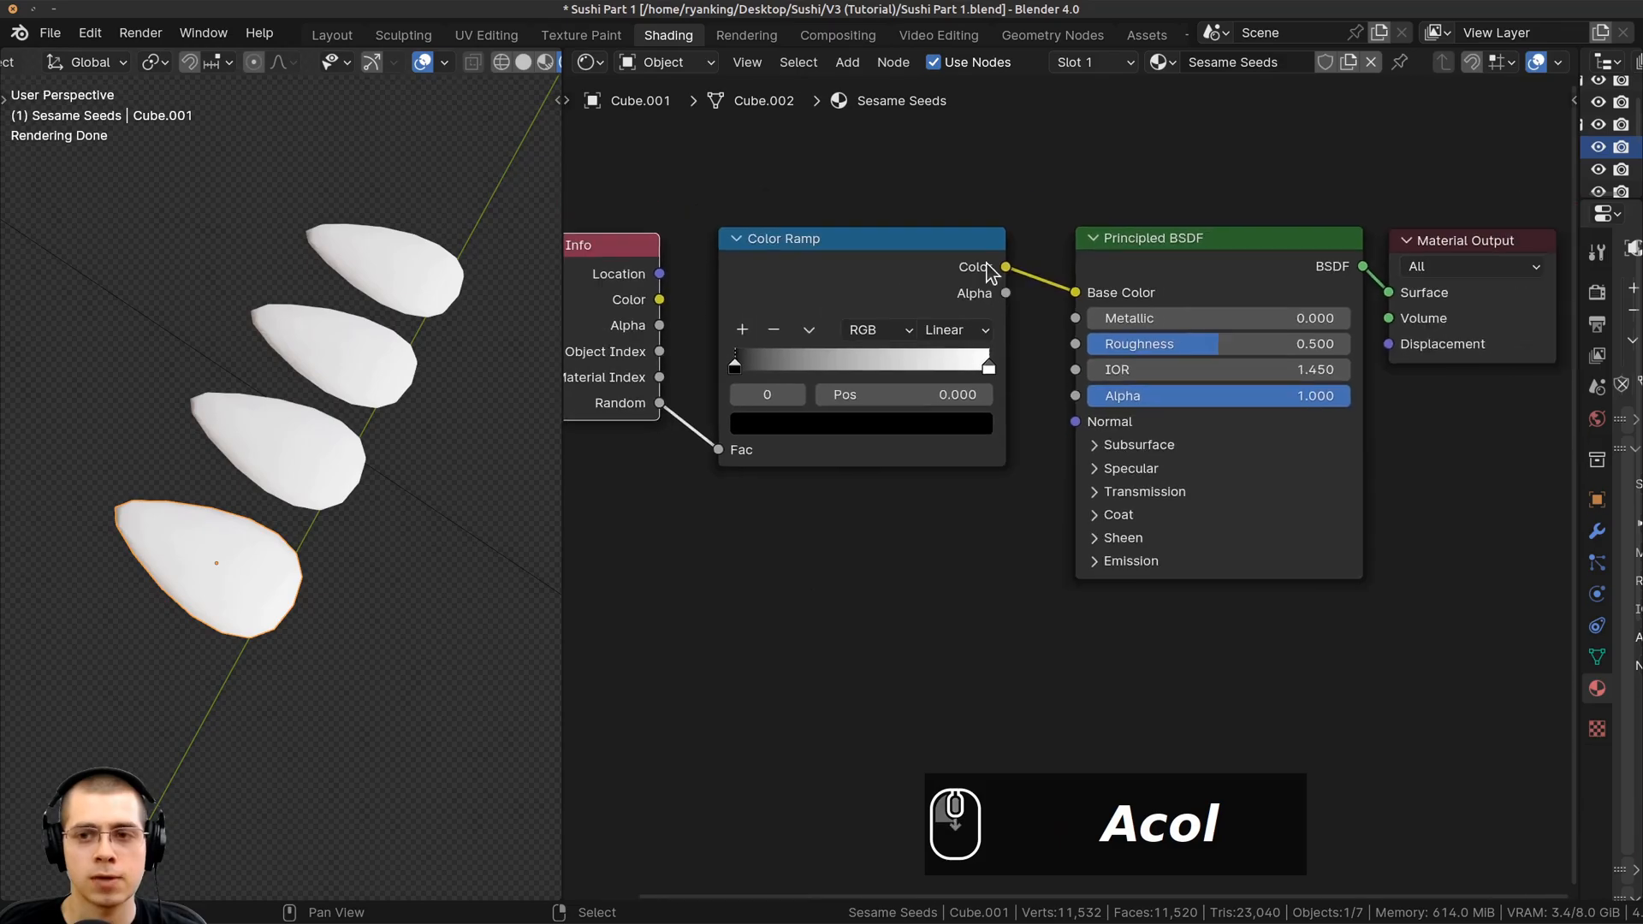
Set the Color Ramp's first stop to golden tan (hex C19446) and its last stop to brown (hex 815B21)
left_click(734, 368)
left_click(779, 425)
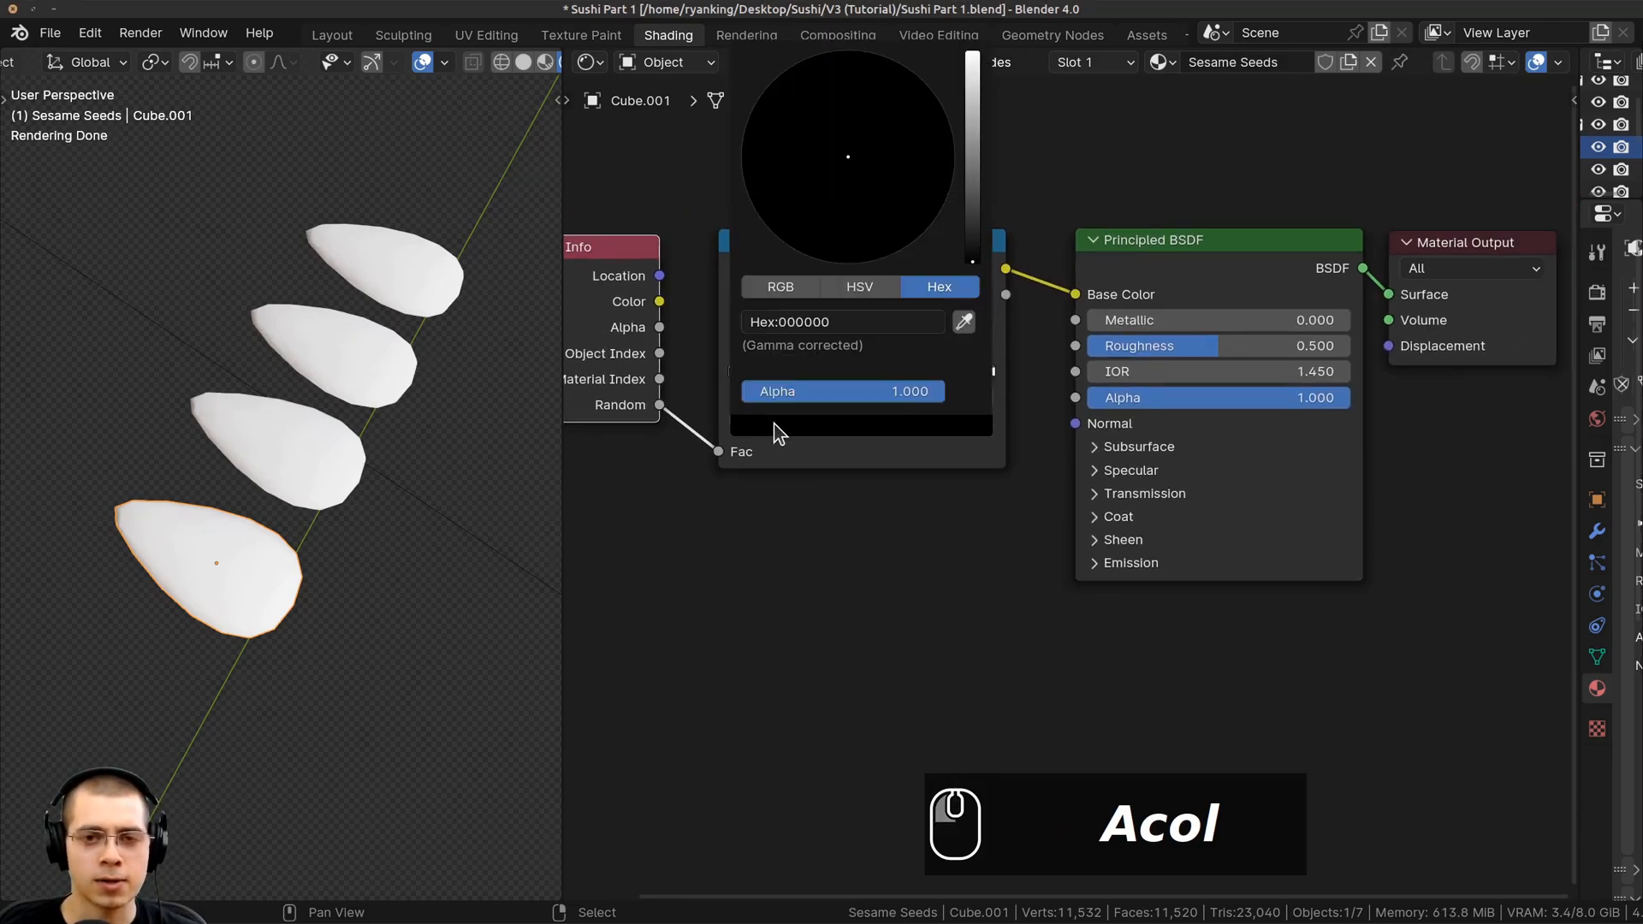
left_click_drag(959, 124, 972, 78)
left_click_drag(867, 157, 820, 196)
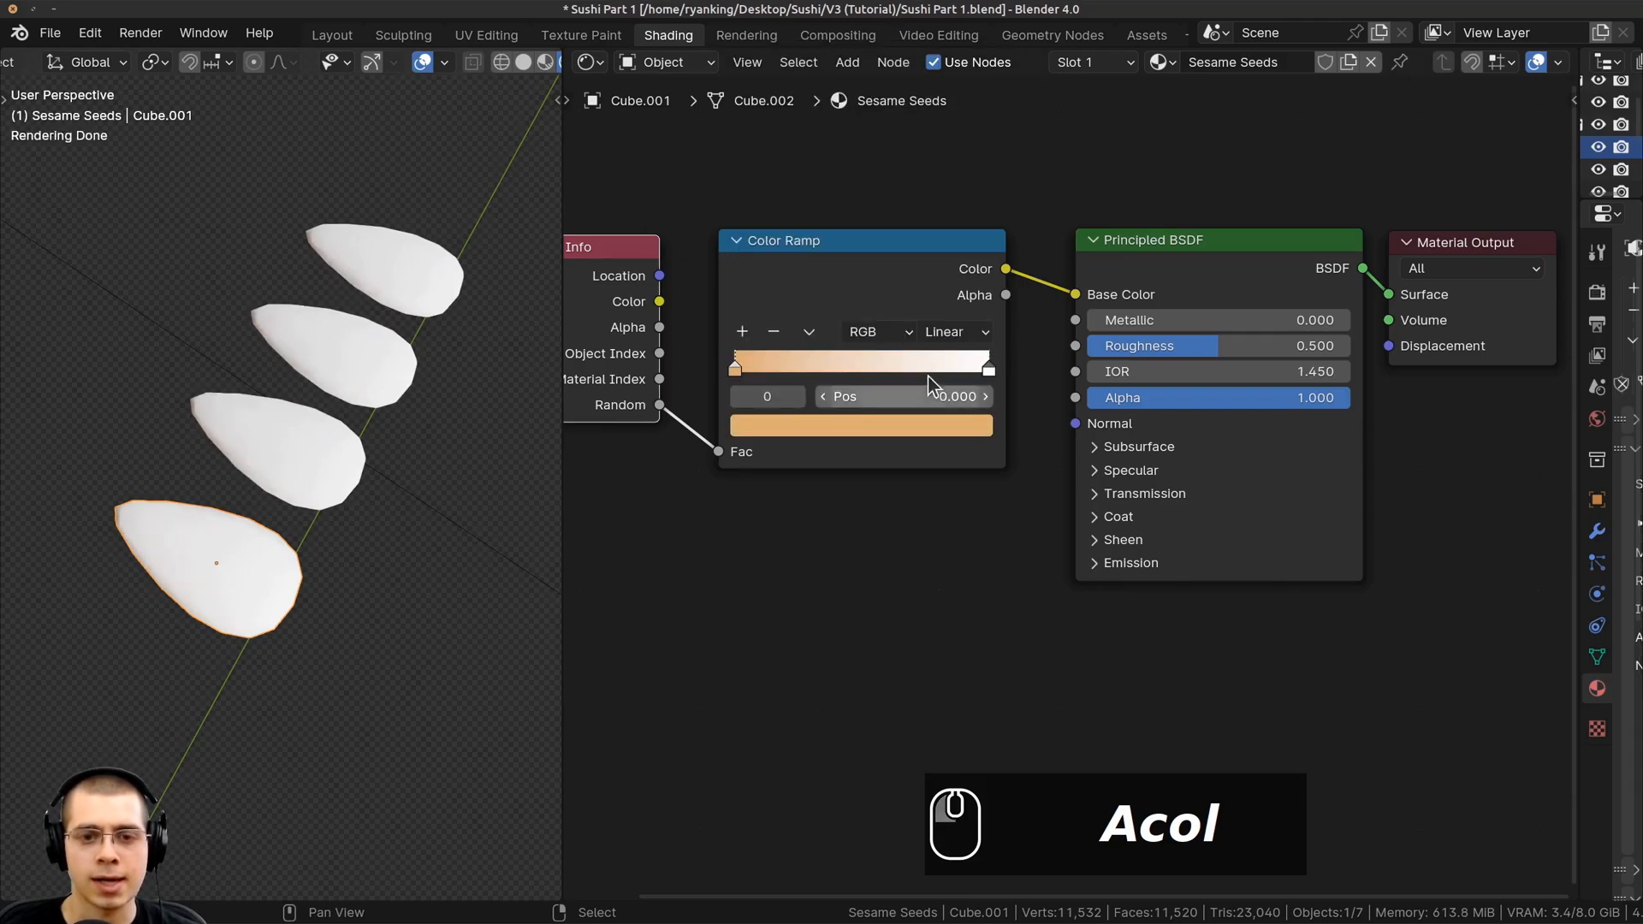
left_click(989, 364)
left_click(948, 425)
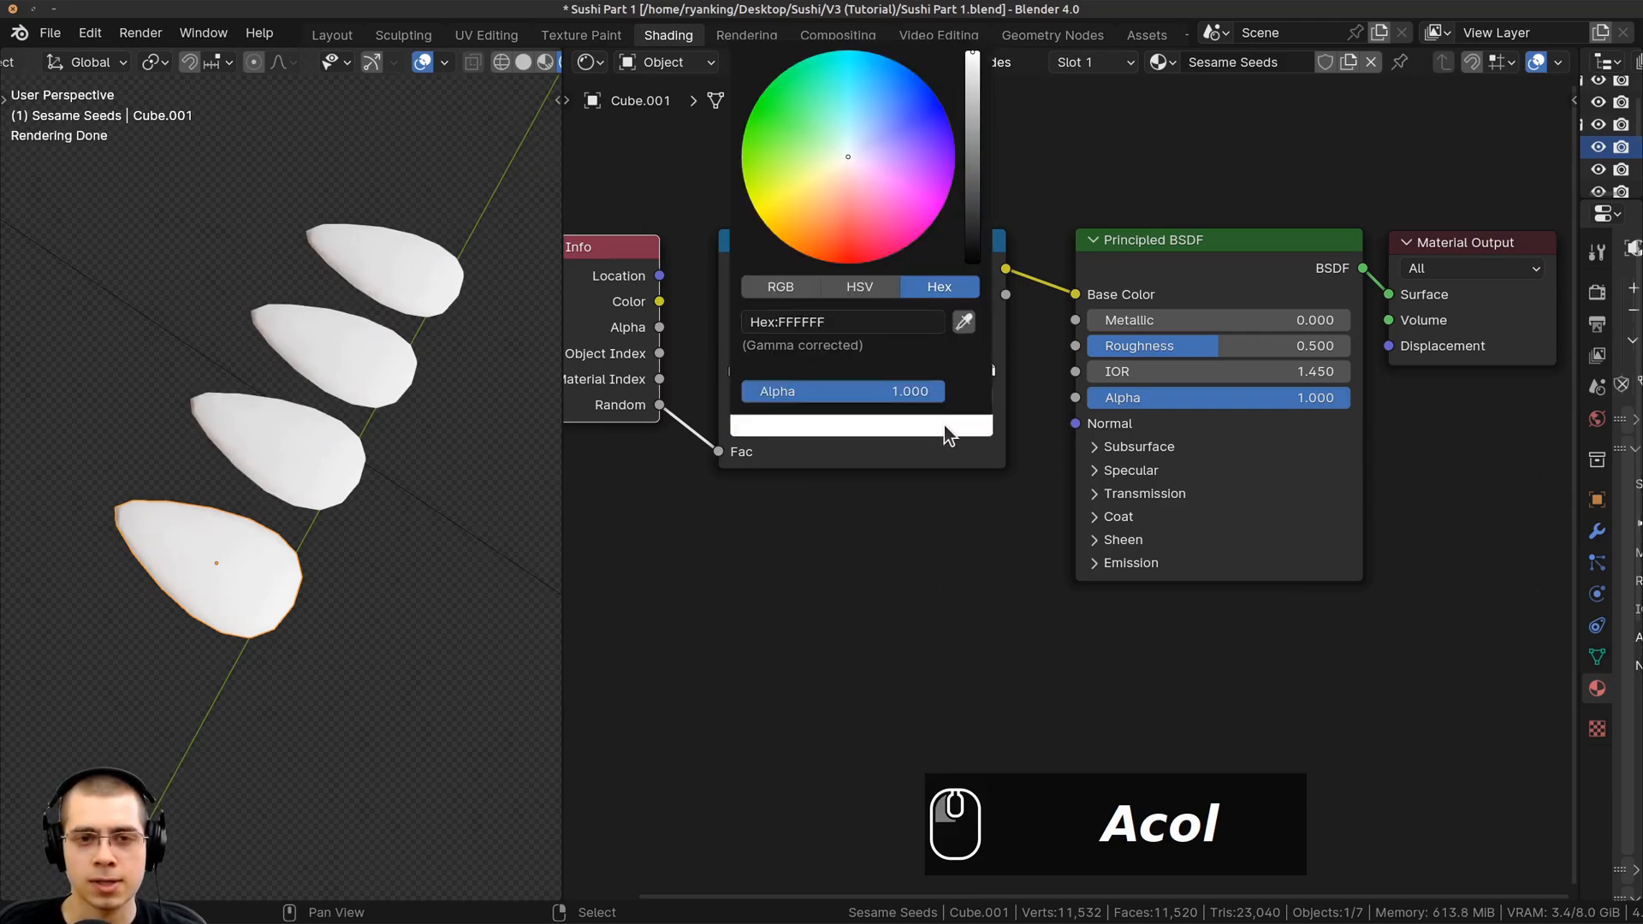
left_click_drag(827, 177, 814, 211)
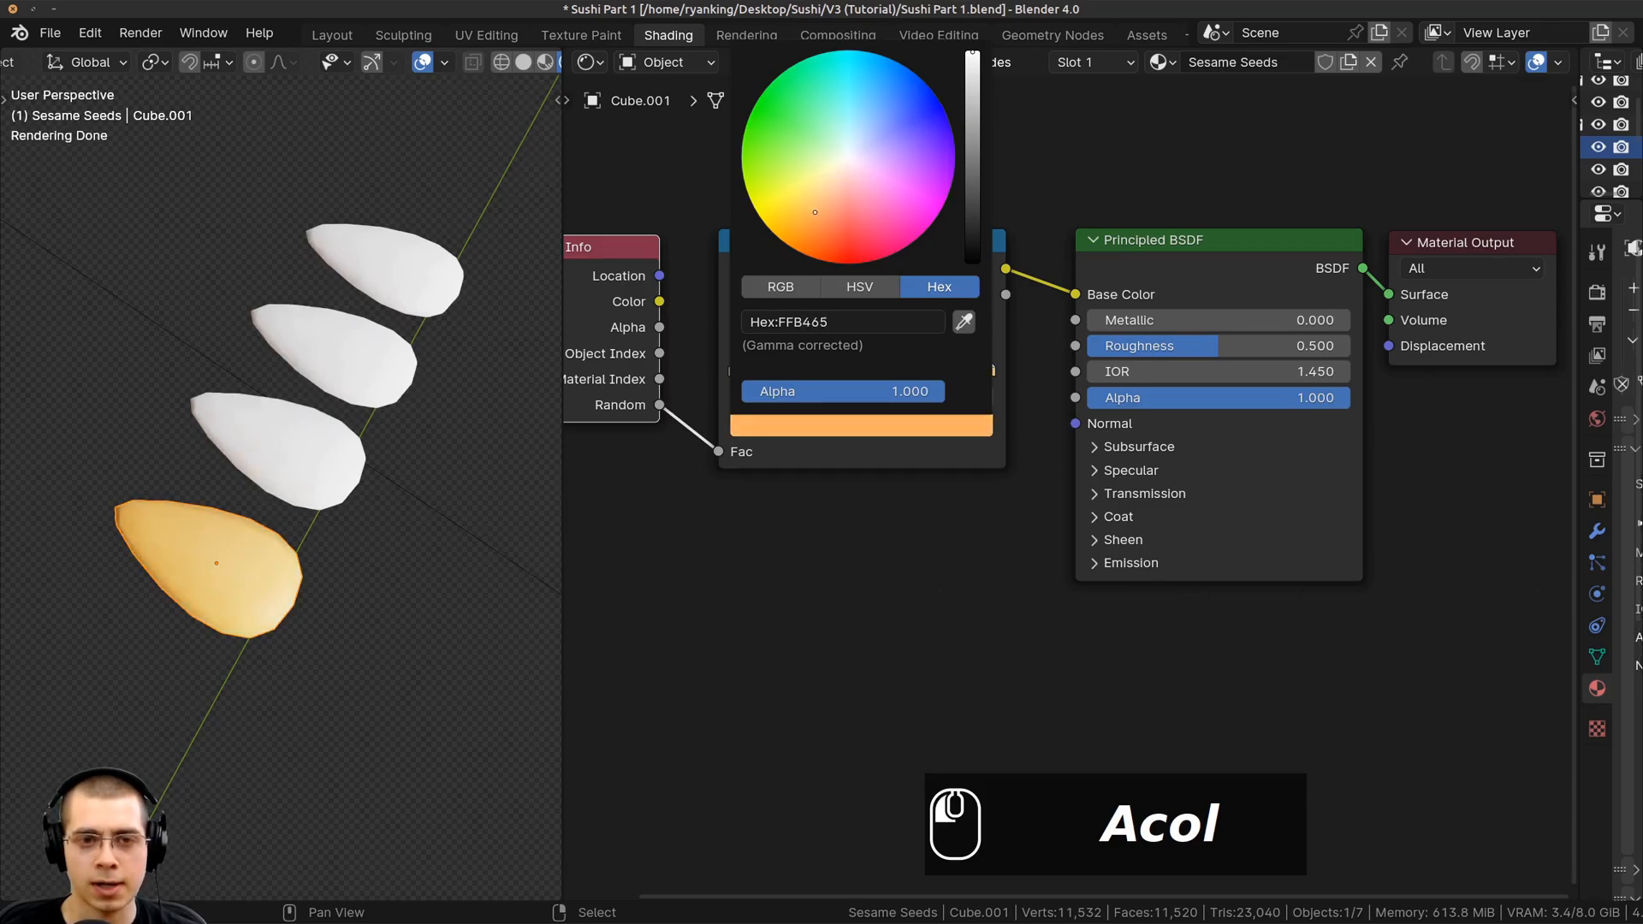
left_click_drag(970, 79, 971, 154)
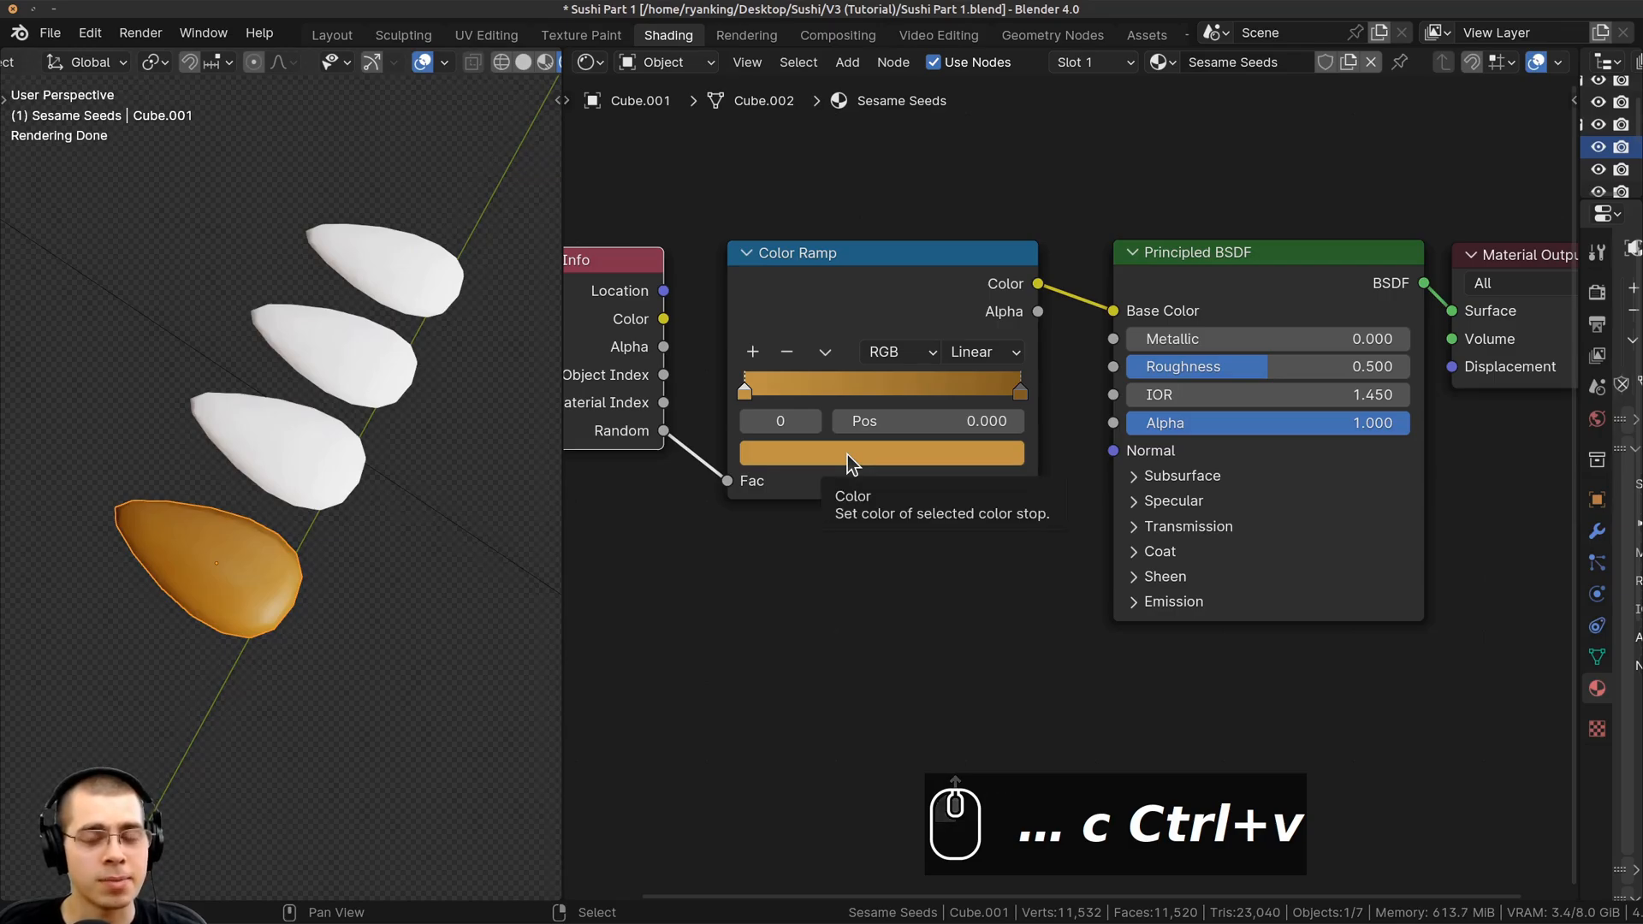
Check the hex colour values of the Color Ramp's first and last stops
middle_click_drag(782, 392, 854, 281)
left_click_drag(864, 275, 818, 276)
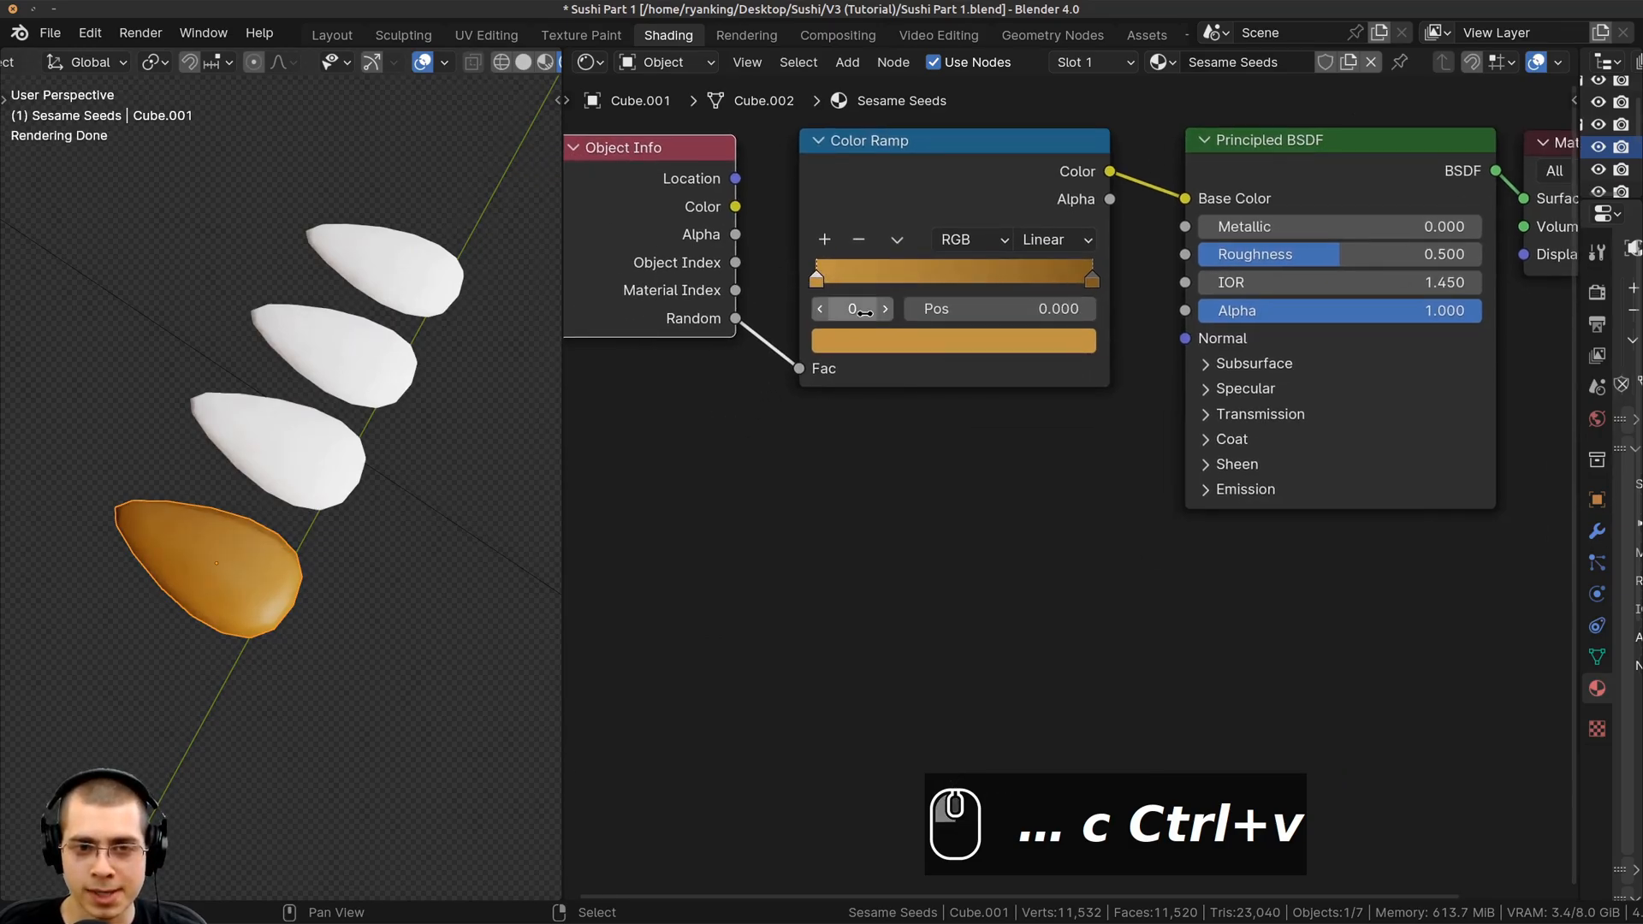
left_click(885, 342)
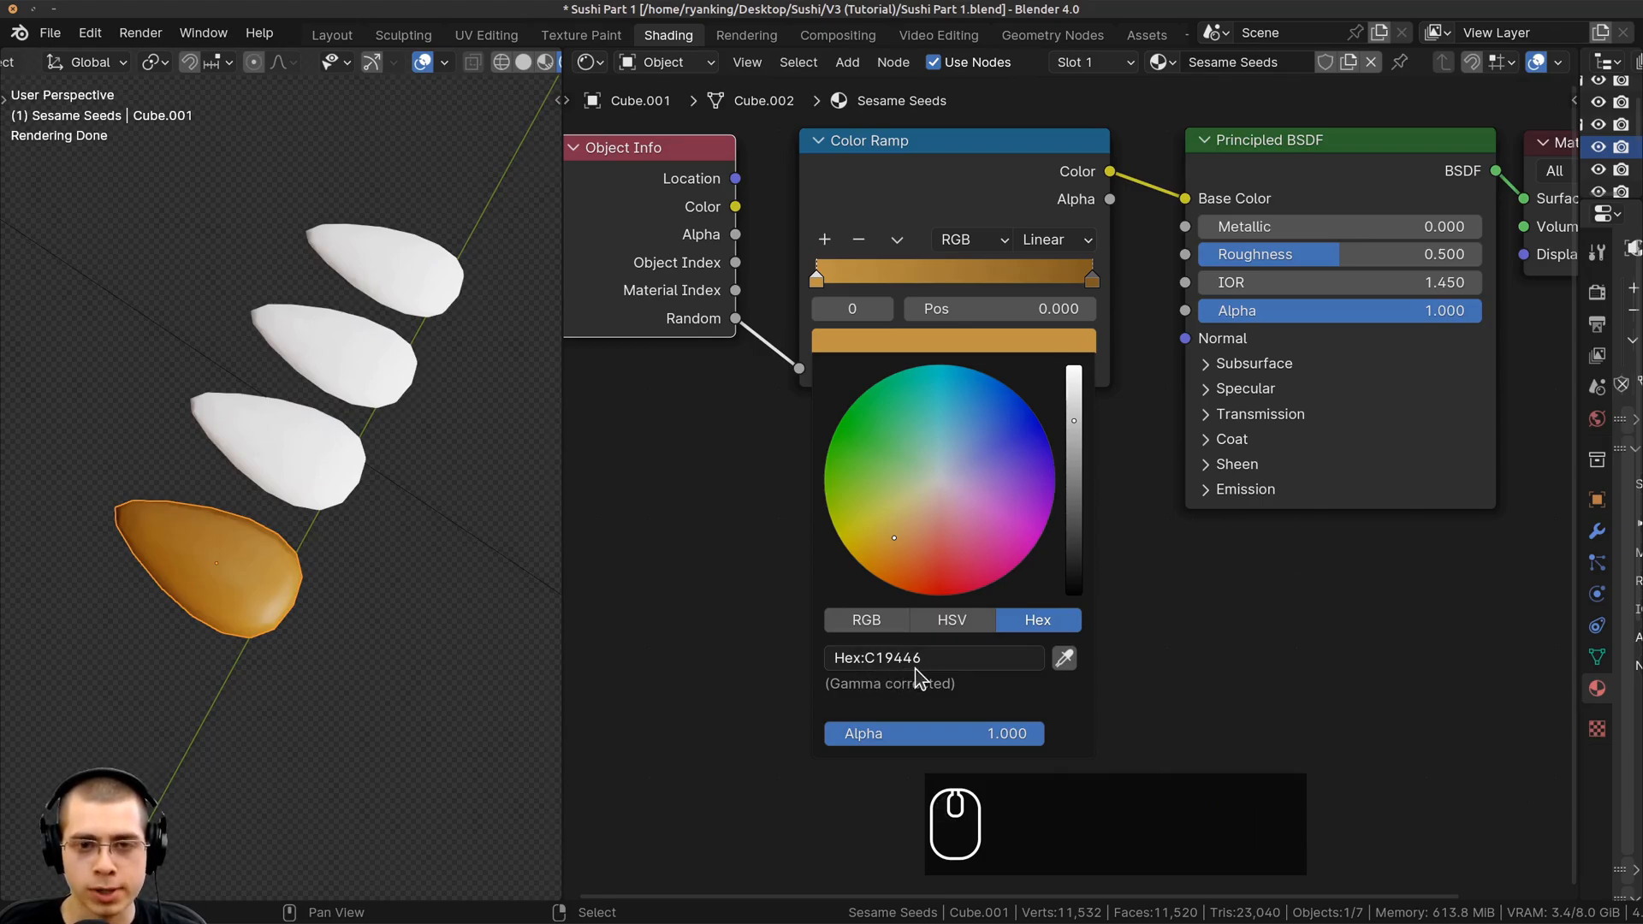
left_click(1093, 277)
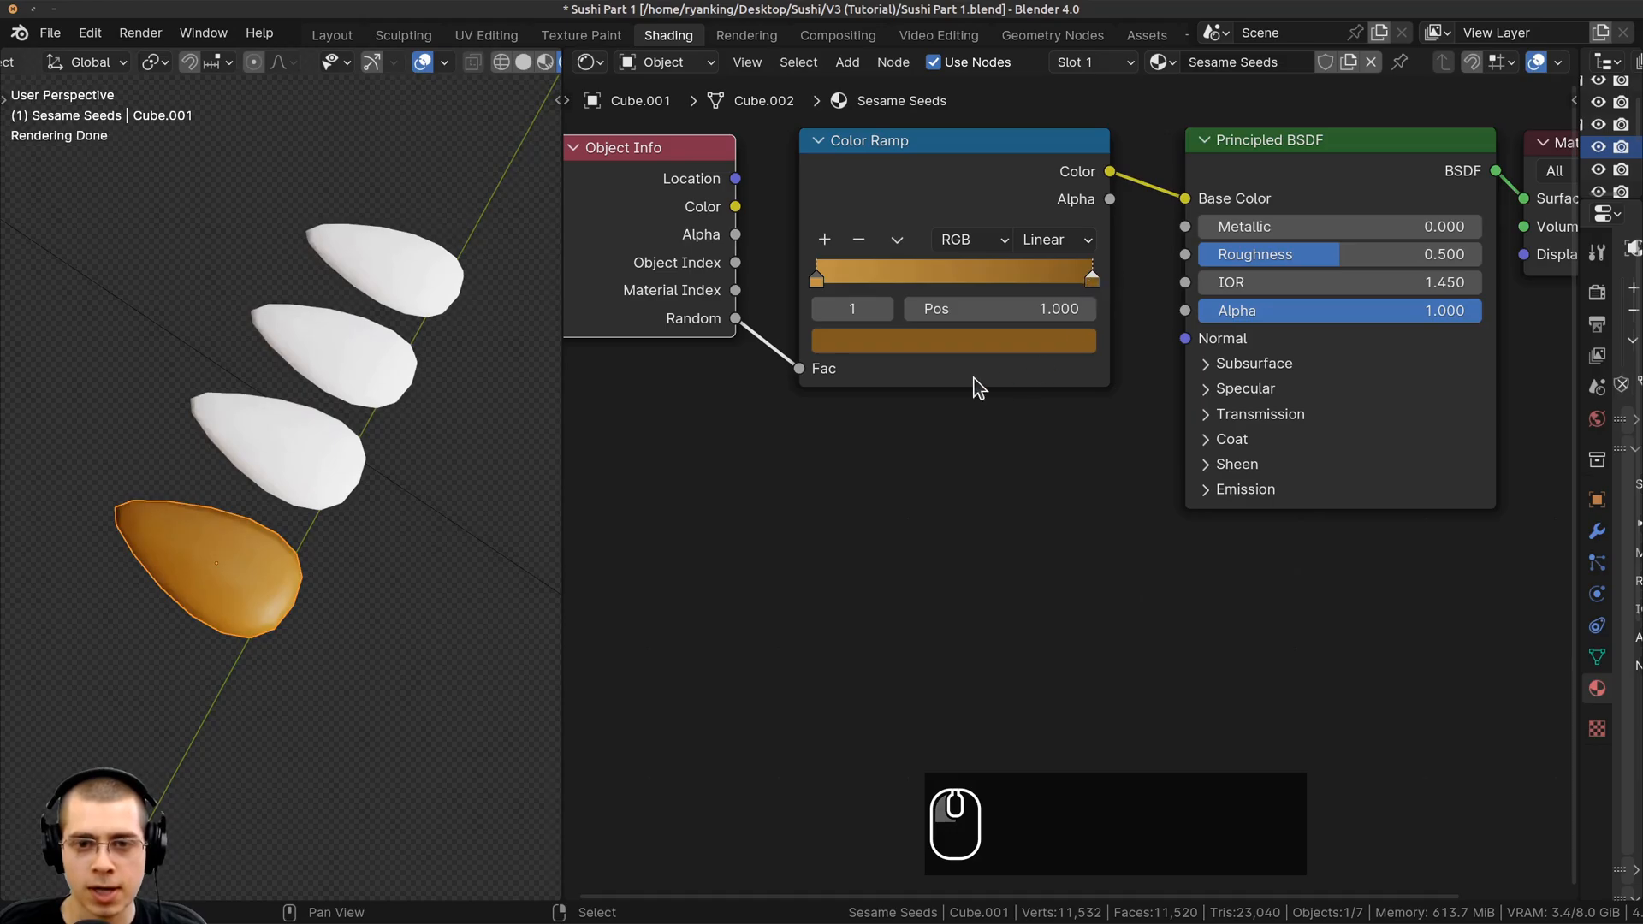
left_click(972, 340)
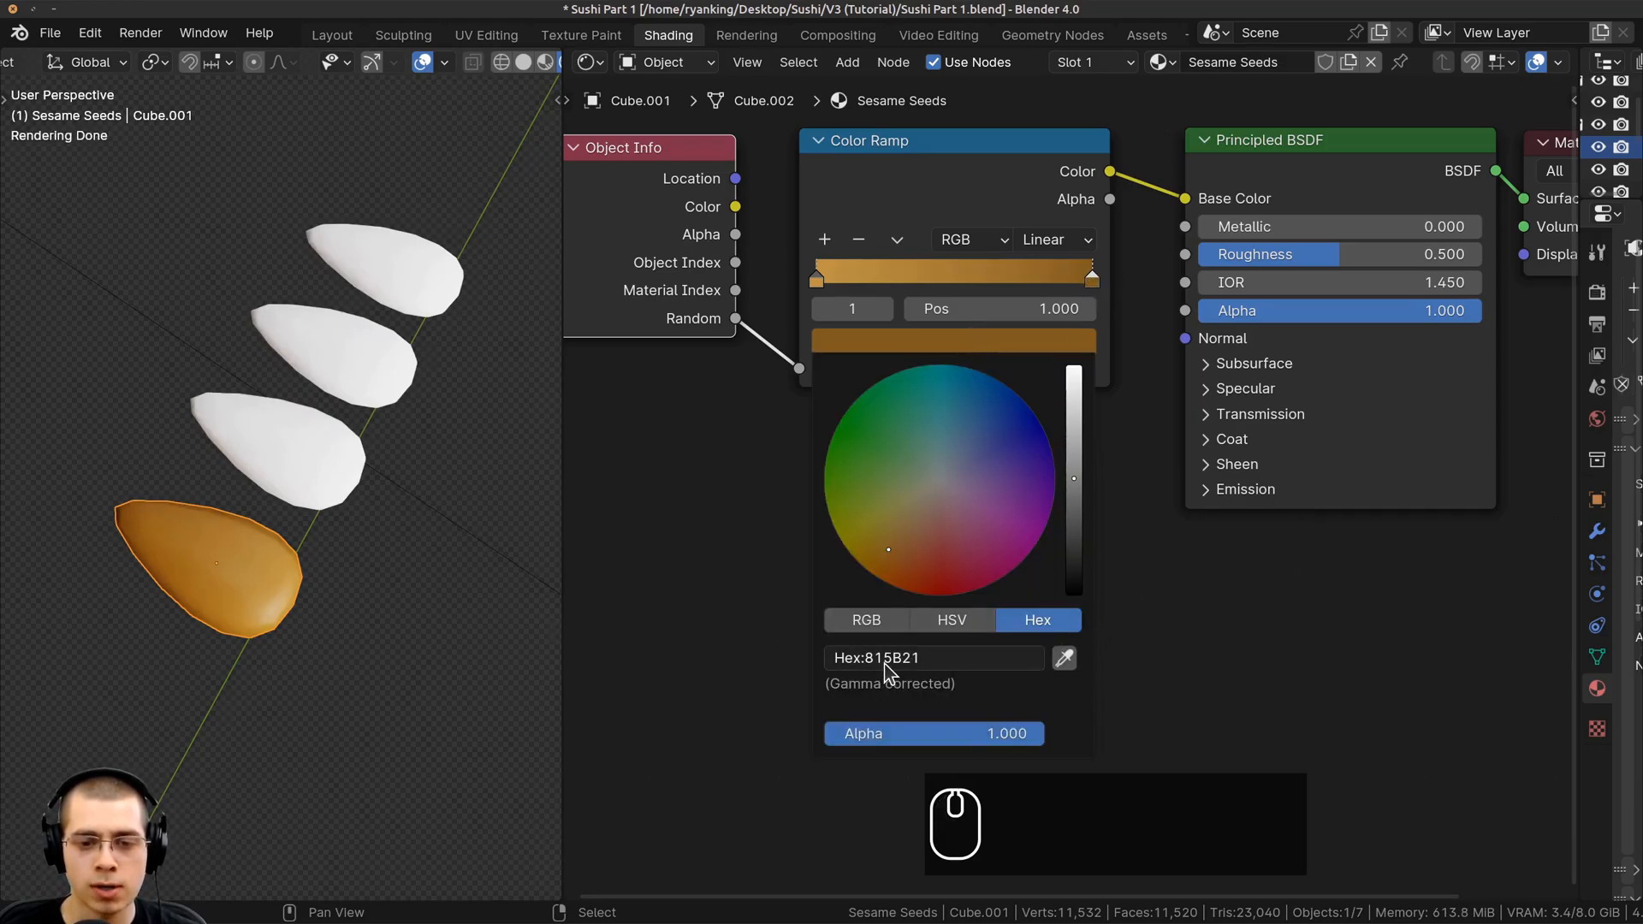
Assign the existing Sesame Seeds material to the second seed, next to the coloured one
middle_click_drag(480, 392, 473, 383)
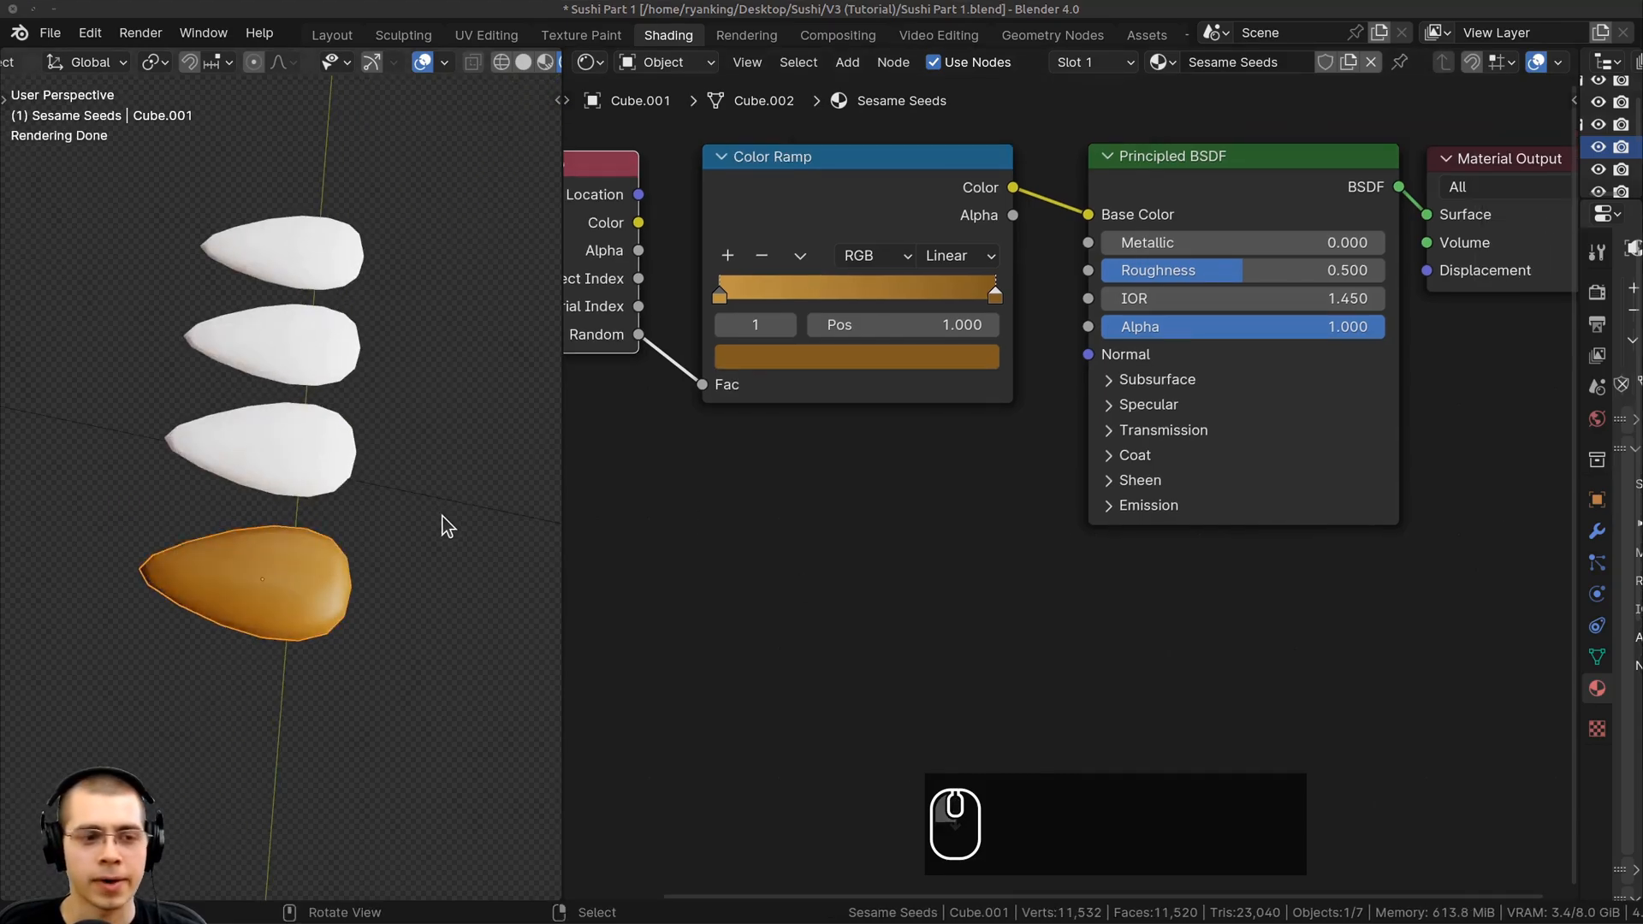
mouse_move(442, 515)
middle_mouse_down()
mouse_move(61, 469)
mouse_move(397, 467)
mouse_move(365, 450)
mouse_move(412, 503)
middle_mouse_up()
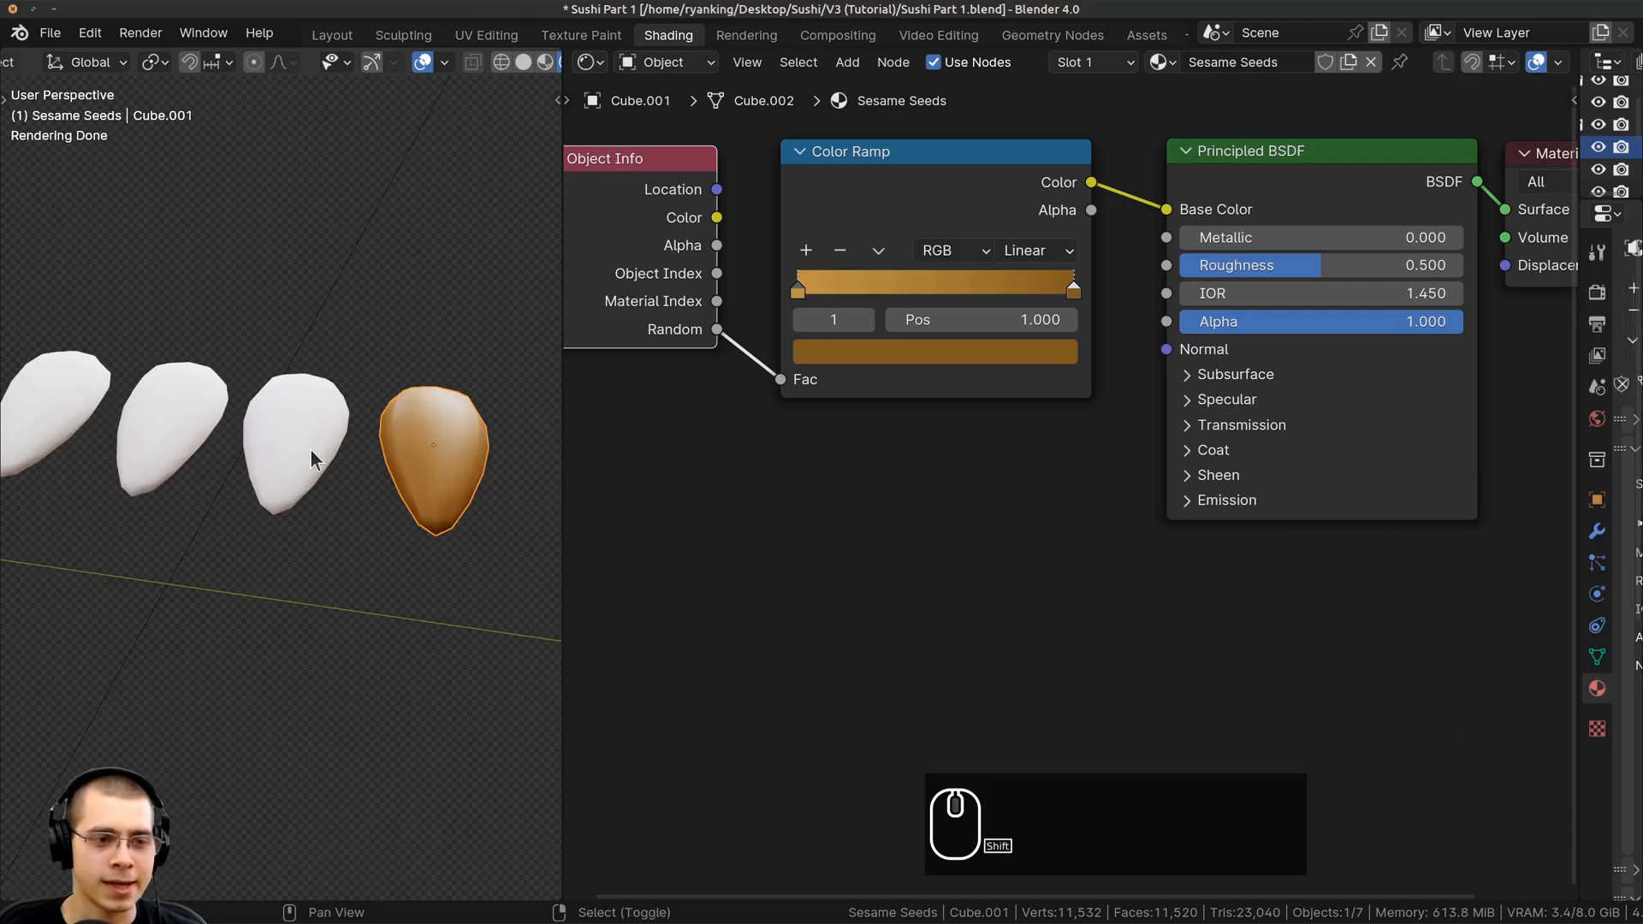
left_click(310, 448)
left_click(1054, 62)
left_click(1080, 140)
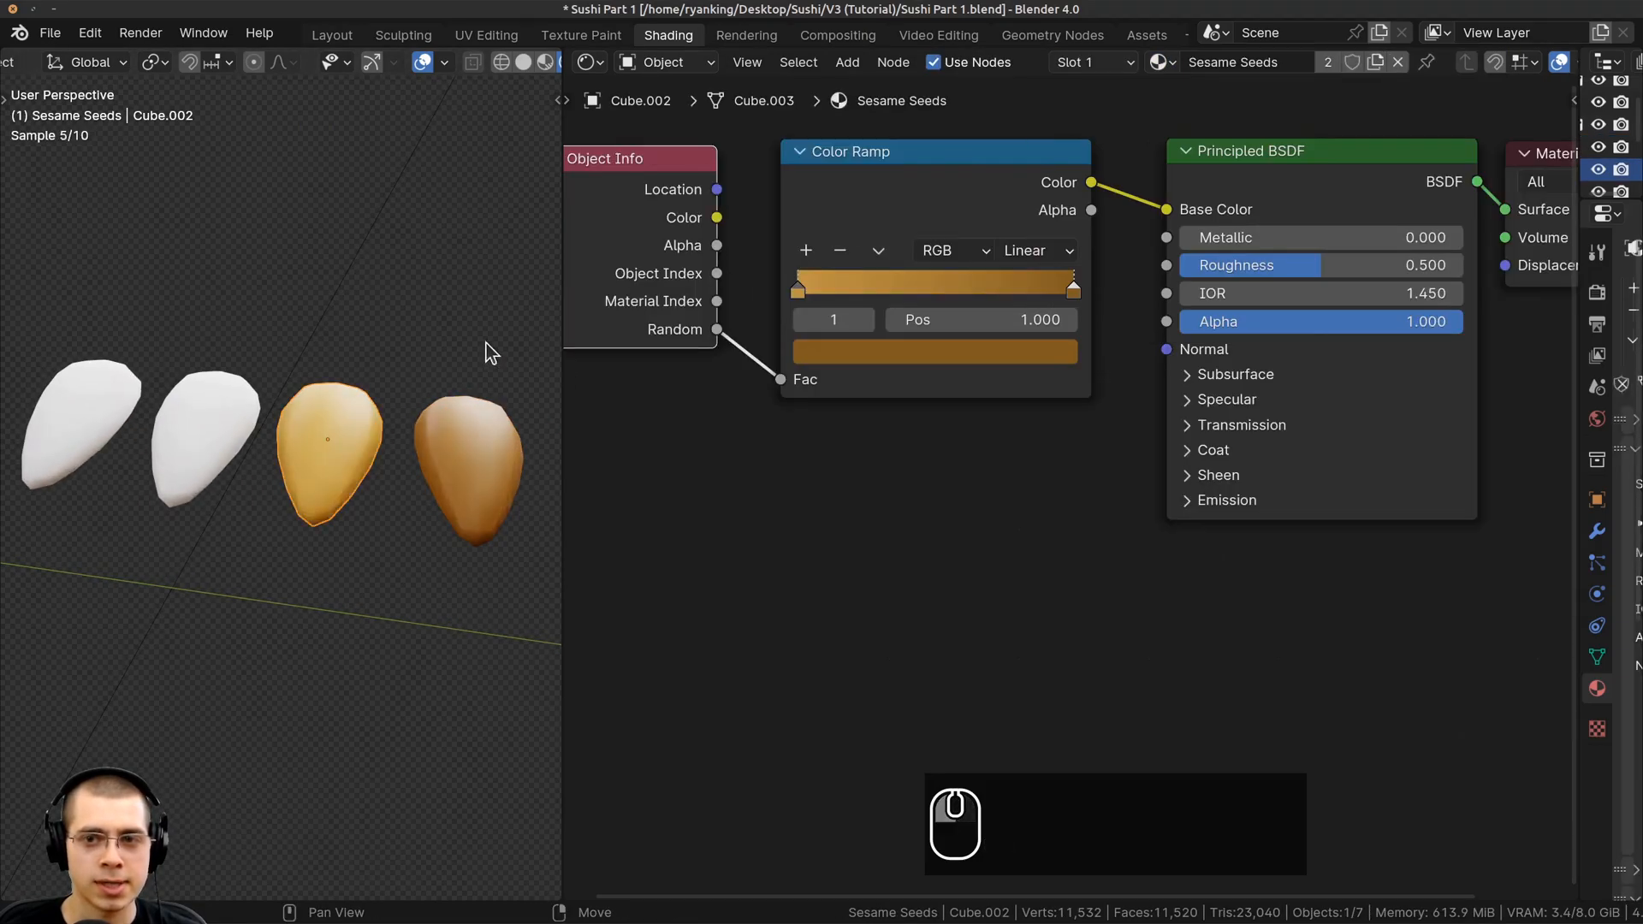
Assign the existing Sesame Seeds material to the two remaining white seeds
left_click(231, 412)
left_click(1051, 62)
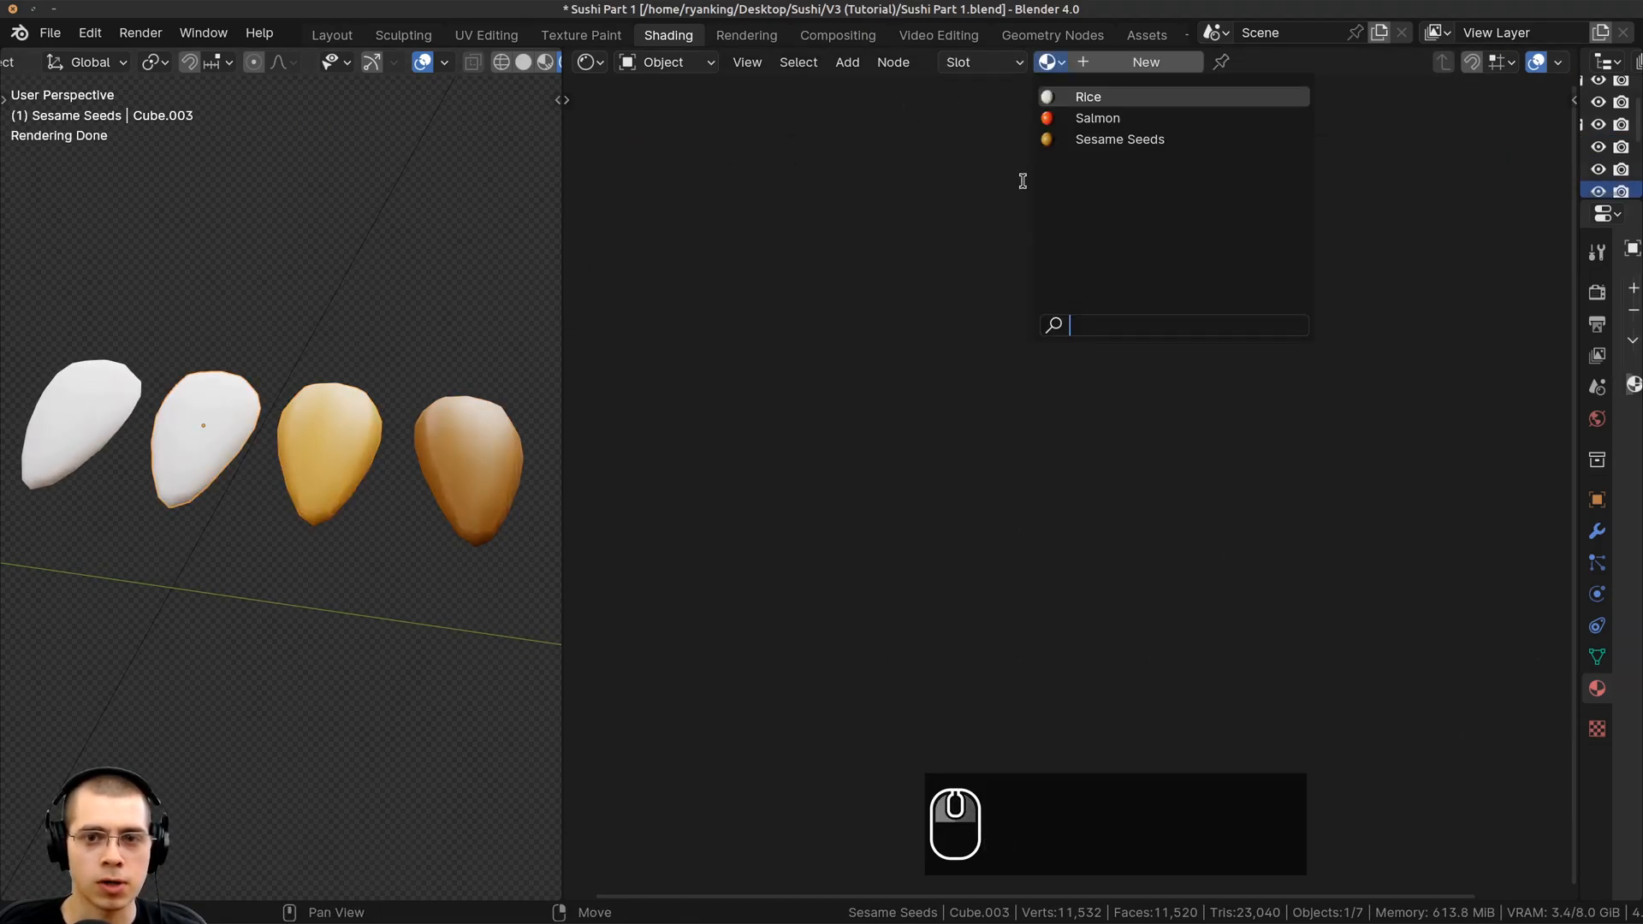
left_click(1082, 137)
left_click(126, 381)
left_click(1044, 61)
left_click(1046, 135)
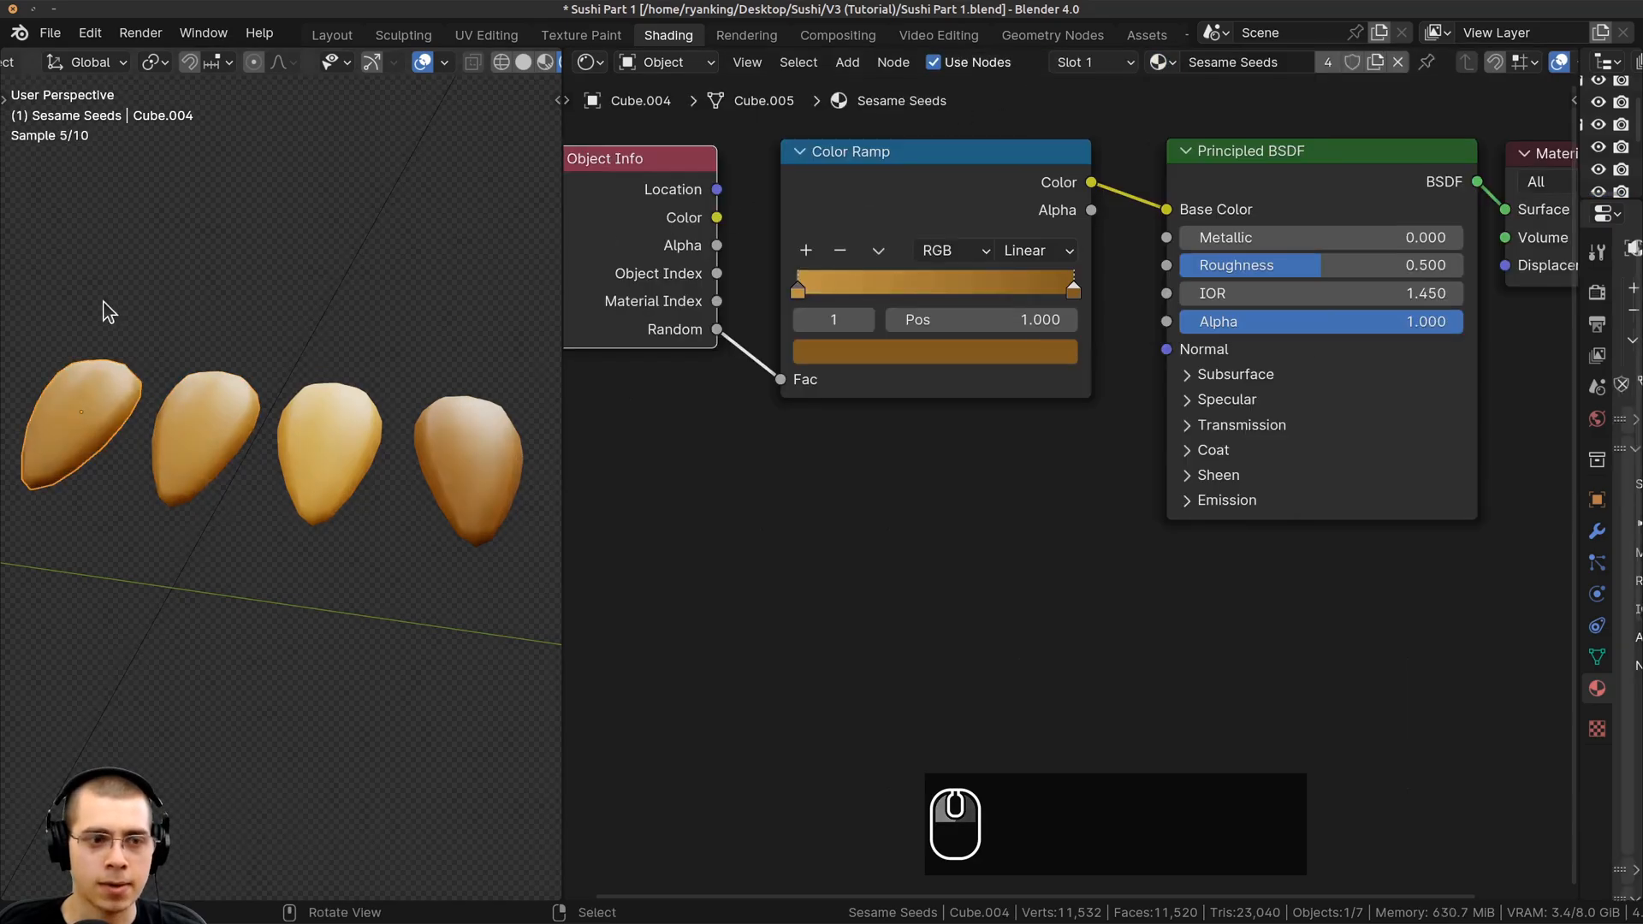
Examine the colour variation across the row of sesame seeds up close
middle_click_drag(106, 311, 137, 427)
middle_click_drag(137, 428, 249, 393, "shift")
scroll(233, 367, "up", 1)
key("a")
scroll(205, 396, "down", 2)
scroll(205, 393, "up", 2)
left_click(191, 385)
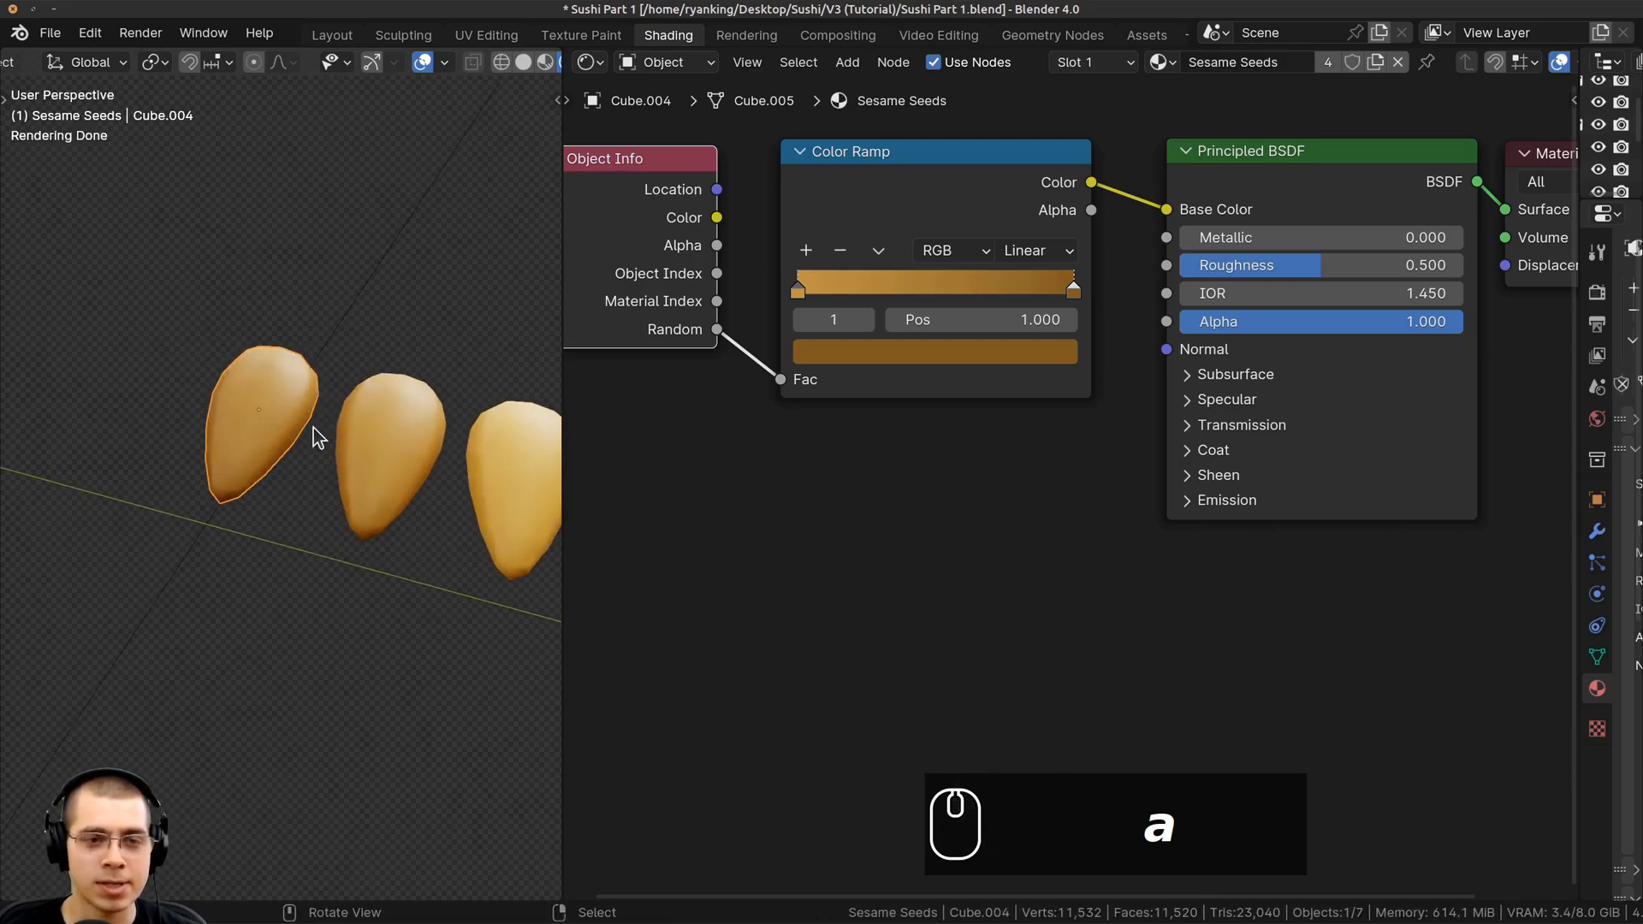
key("g")
right_click(385, 341)
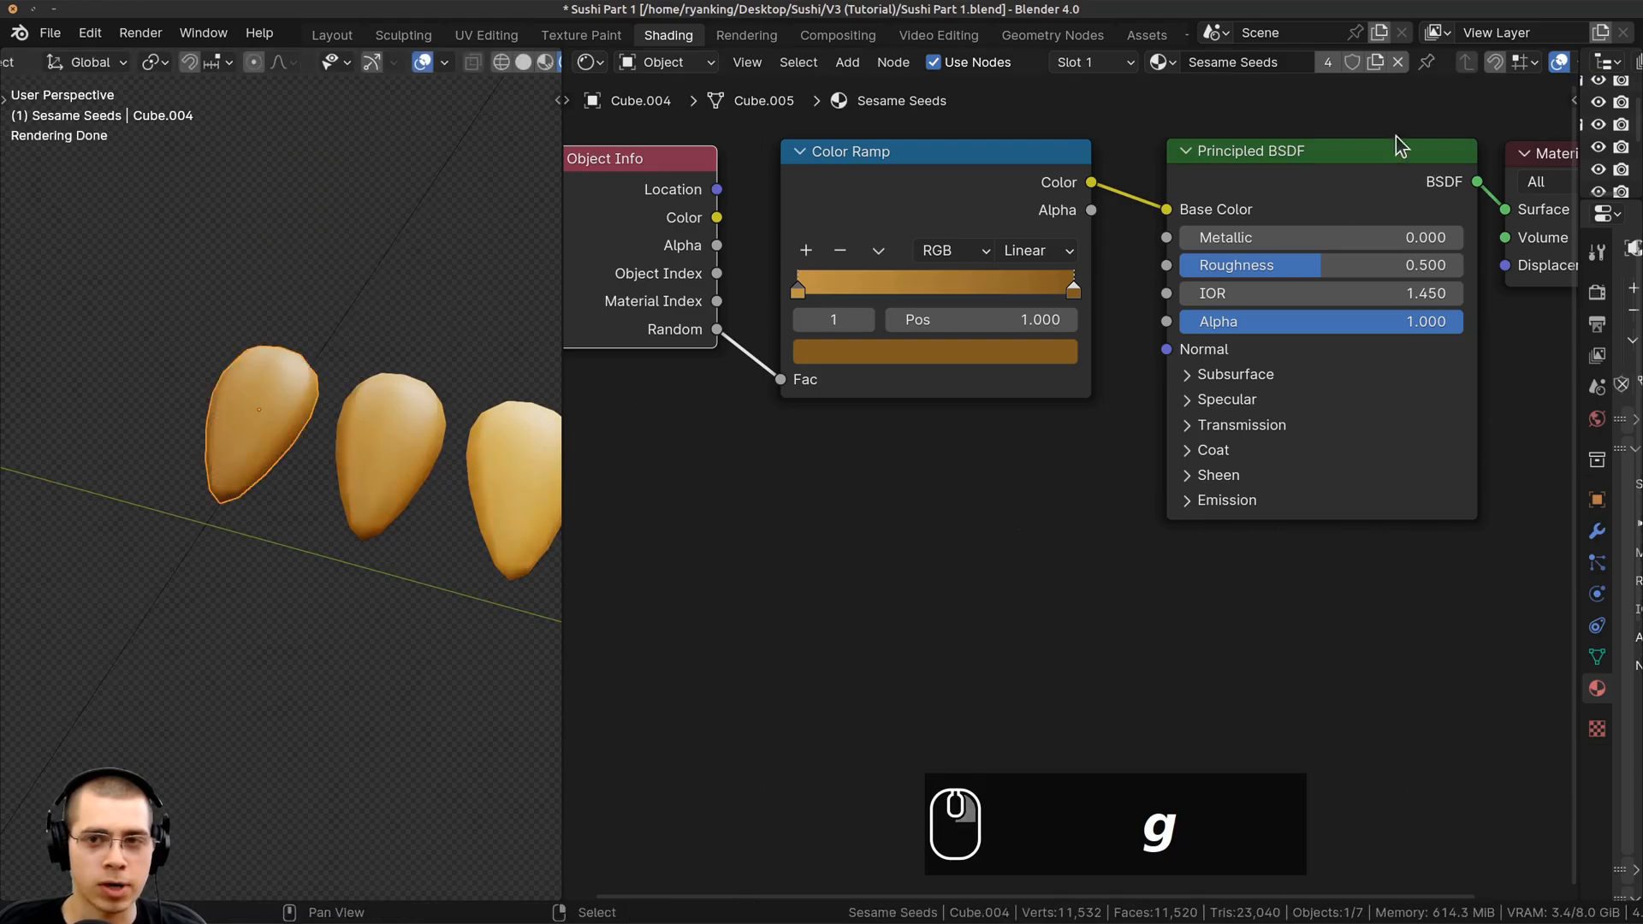
Make the outermost selected seed's material a single-user copy and rename it Sesame Seeds Toasted
left_click(1374, 65)
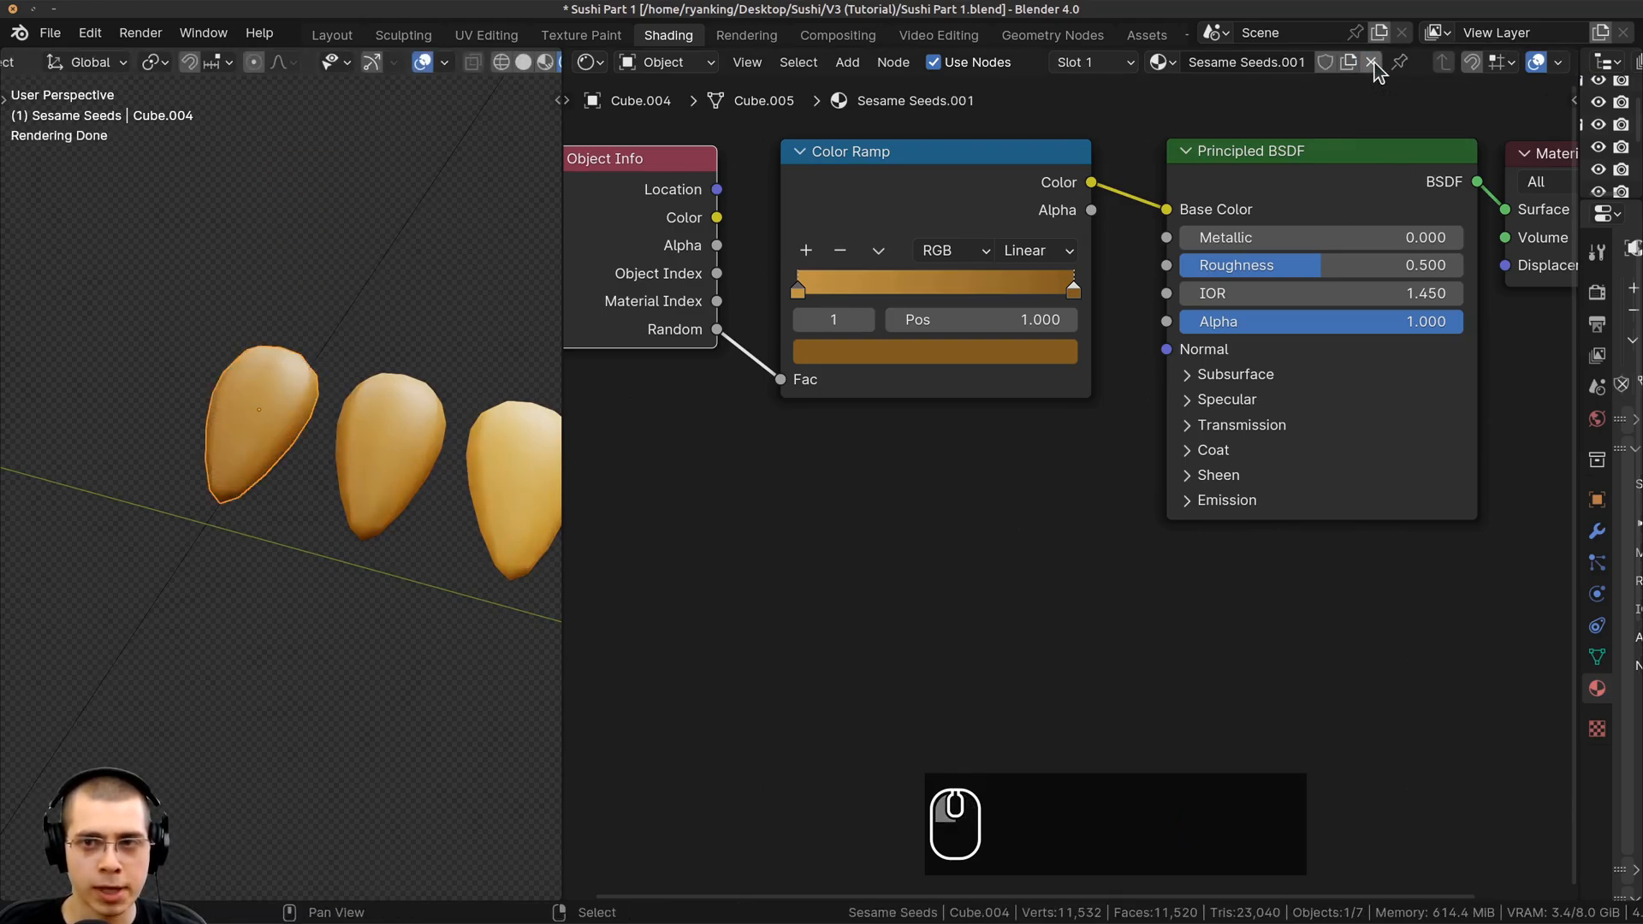
left_click(1279, 65)
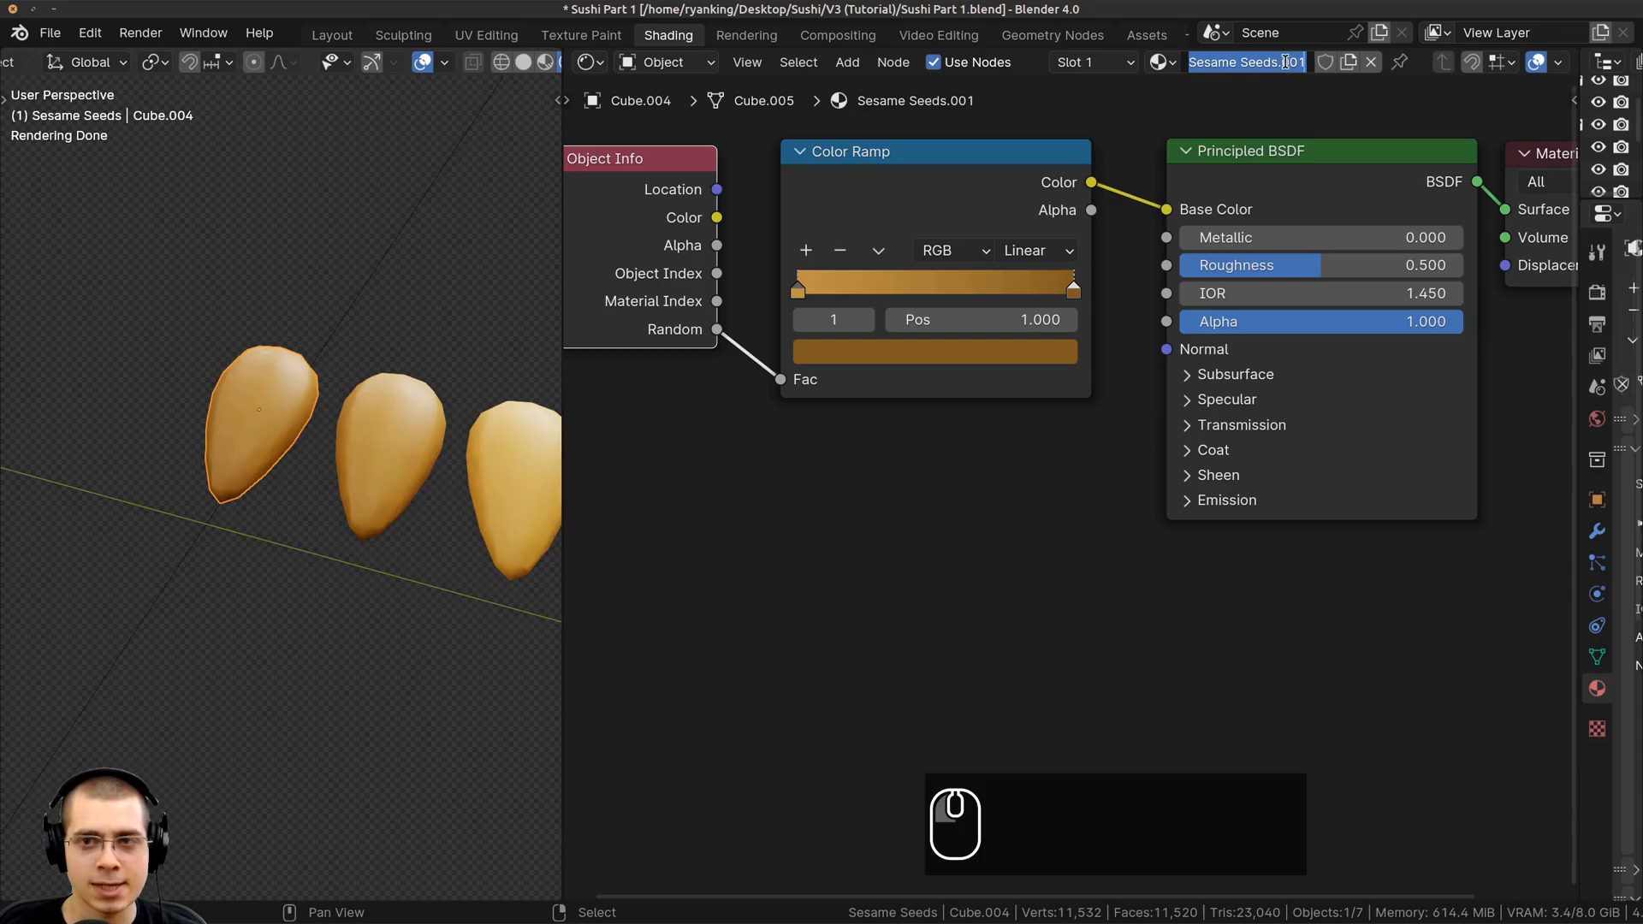
left_click_drag(1285, 62, 1317, 61)
key("BackSpace")
type("Toasted")
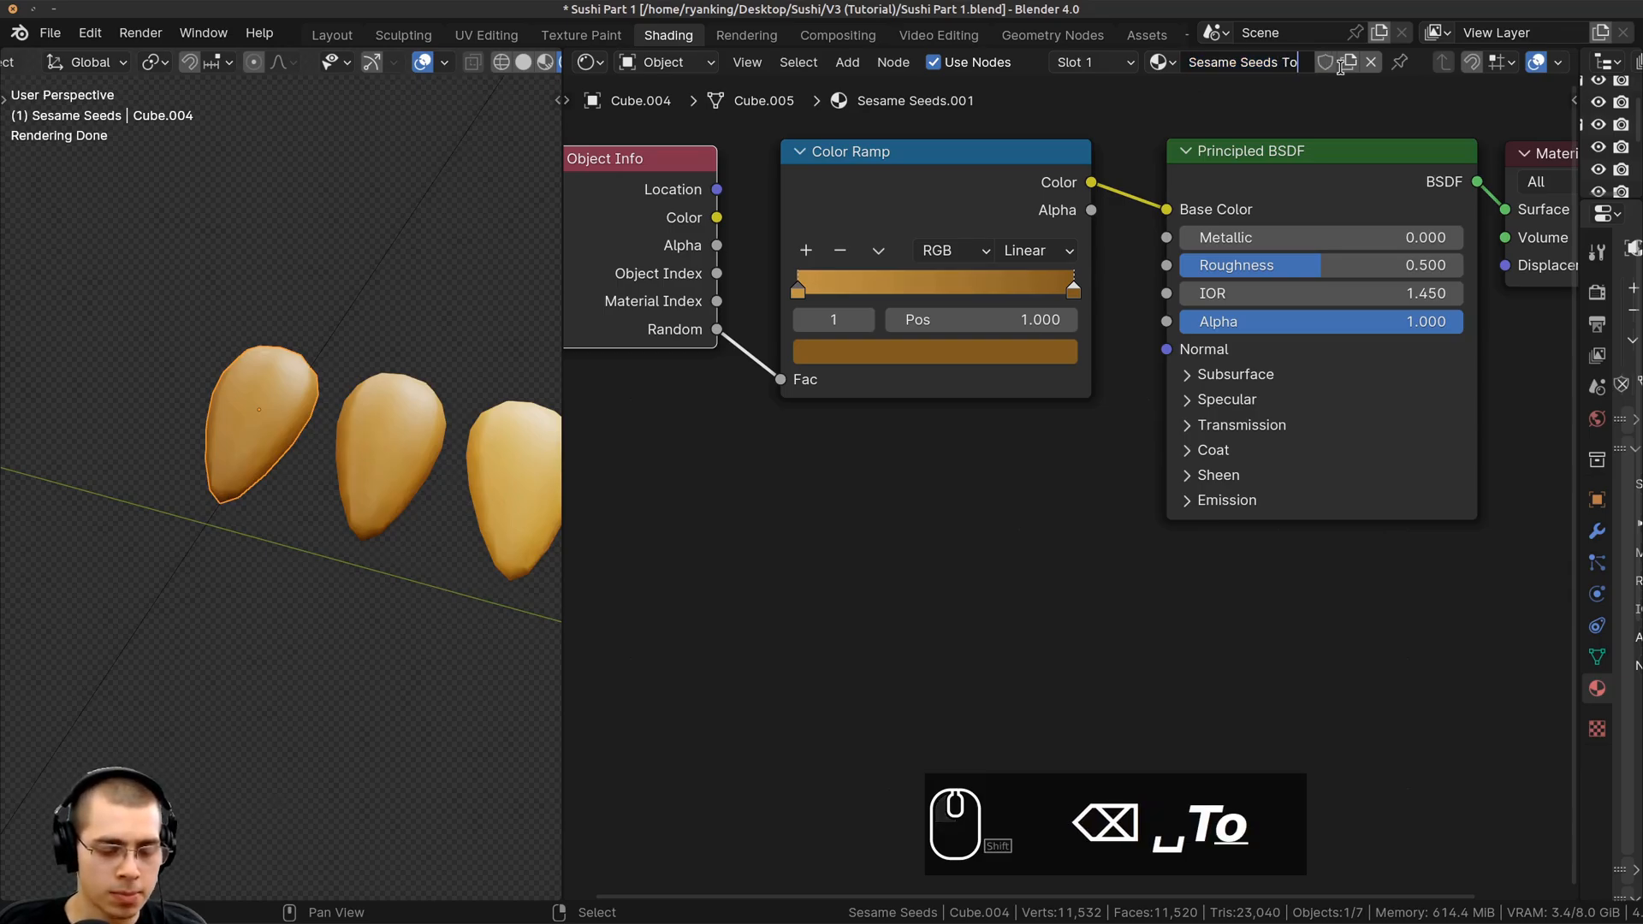
key("Return")
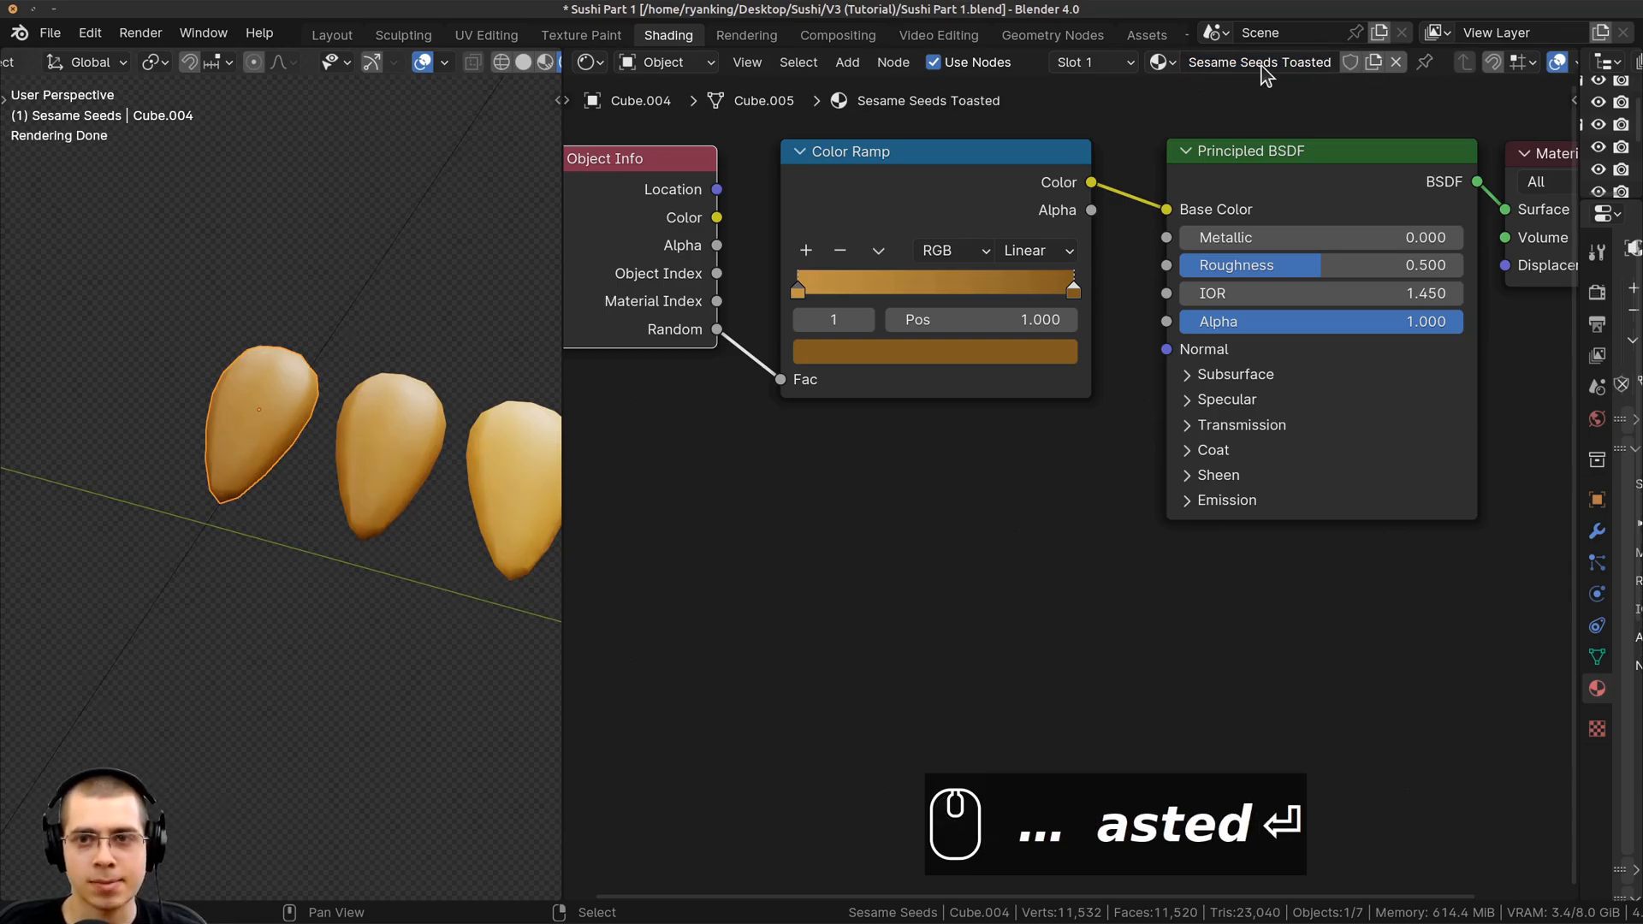
Delete the Object Info and Color Ramp nodes from the Sesame Seeds Toasted material
scroll(893, 519, "down", 1)
scroll(807, 325, "down", 1)
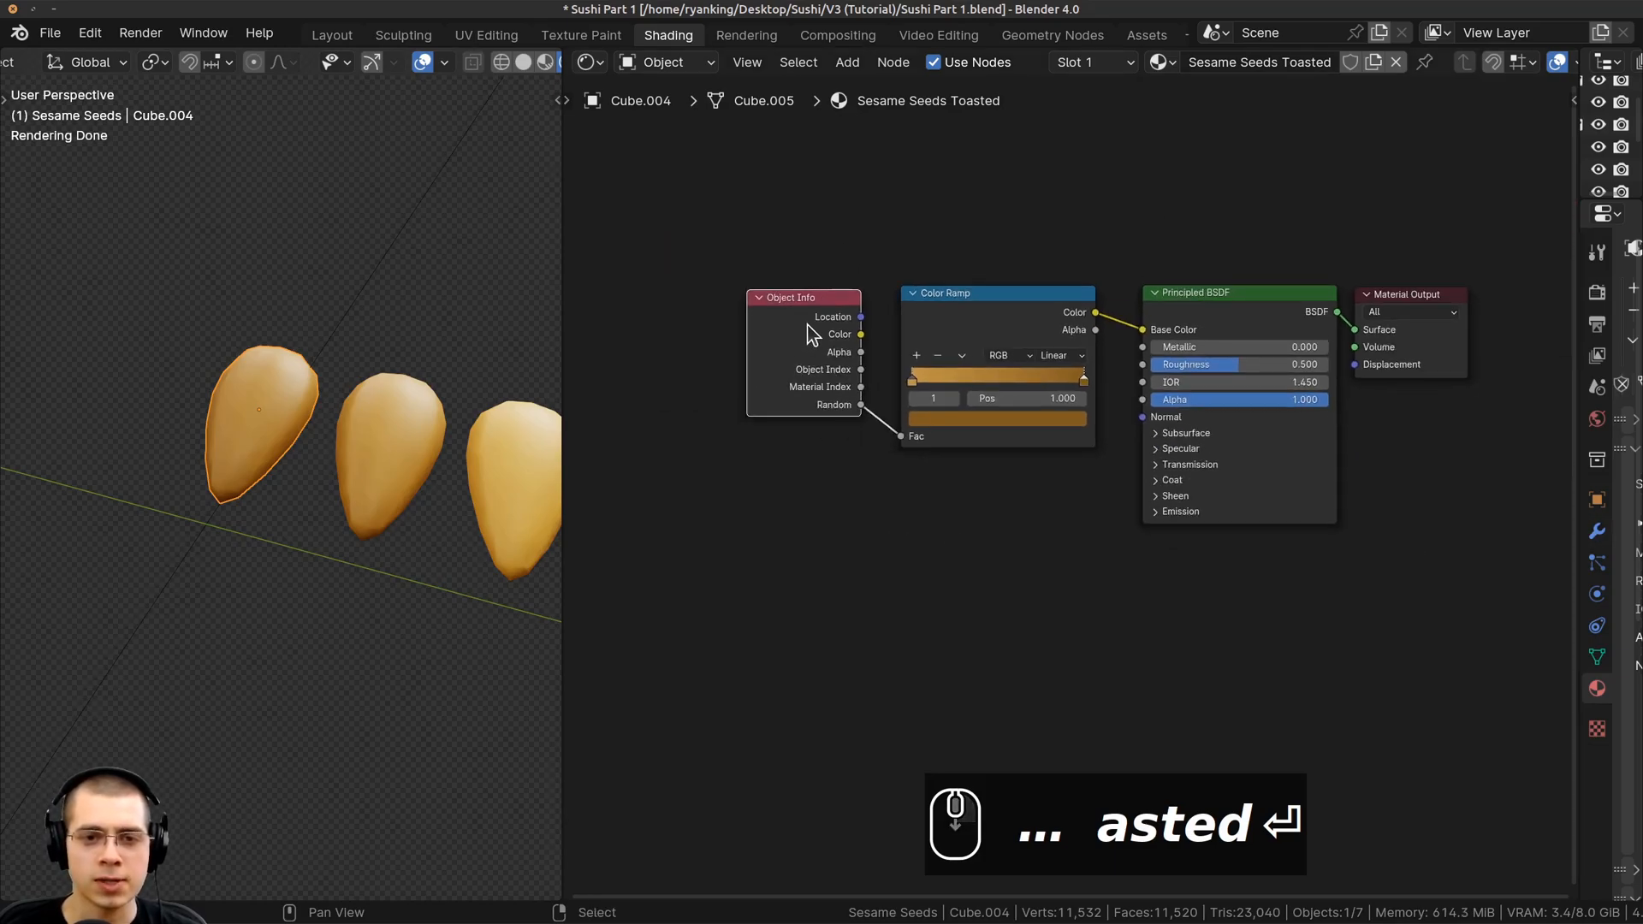
scroll(808, 324, "up", 1)
key("x")
left_click(926, 255)
middle_click_drag(956, 256, 788, 292)
scroll(787, 292, "up", 1)
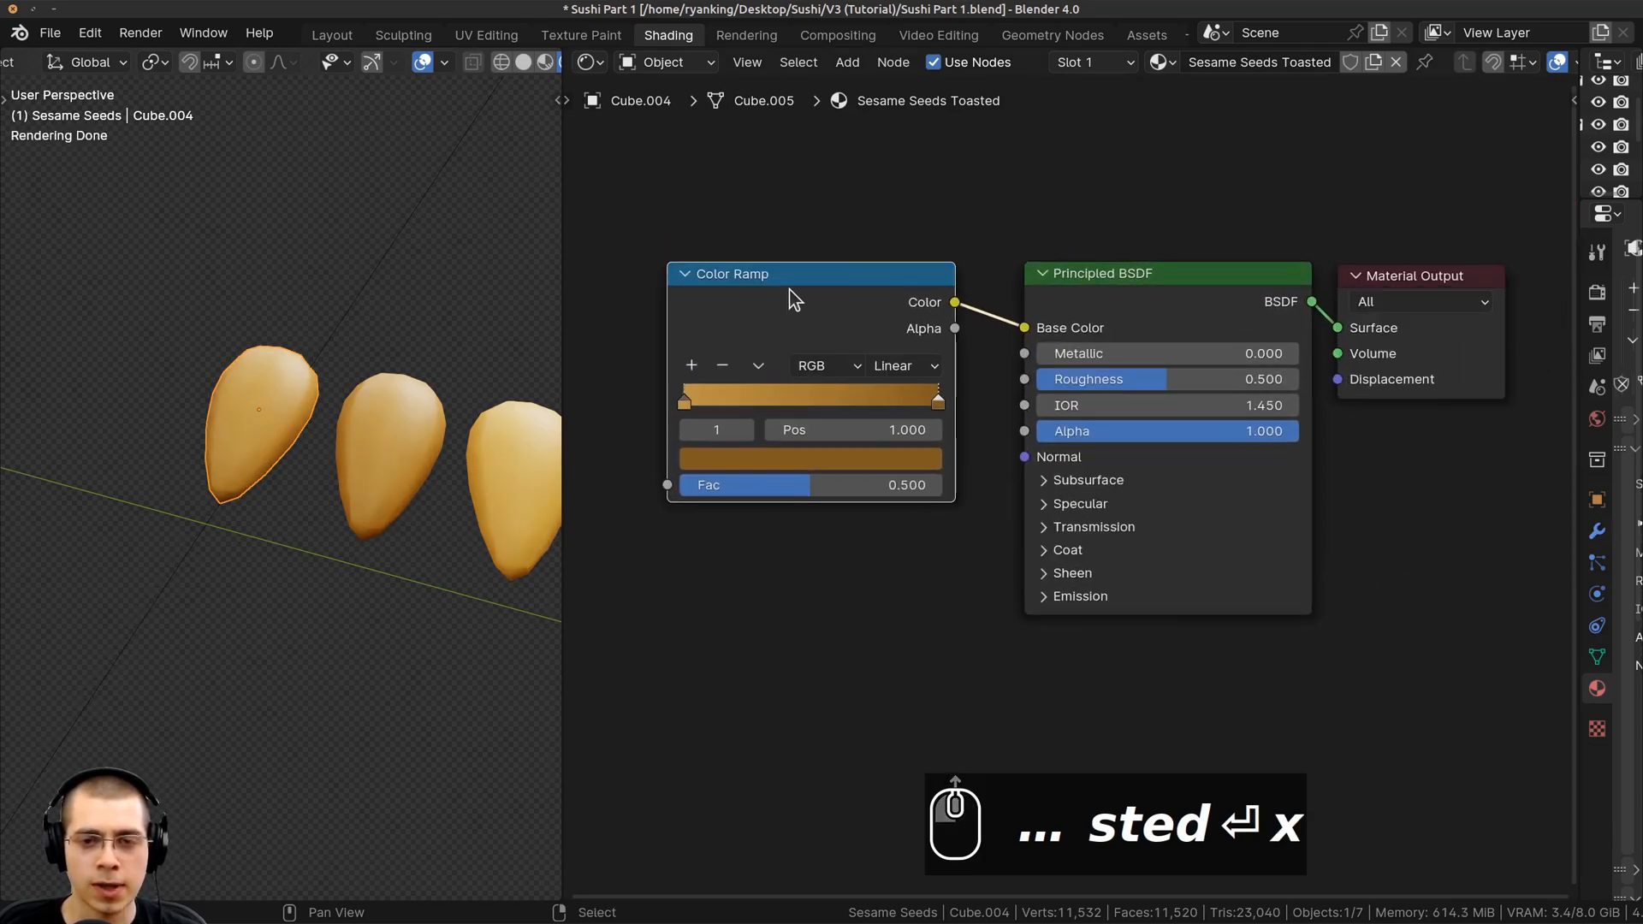
key("x")
middle_click_drag(1111, 368, 974, 406)
scroll(984, 359, "up", 2)
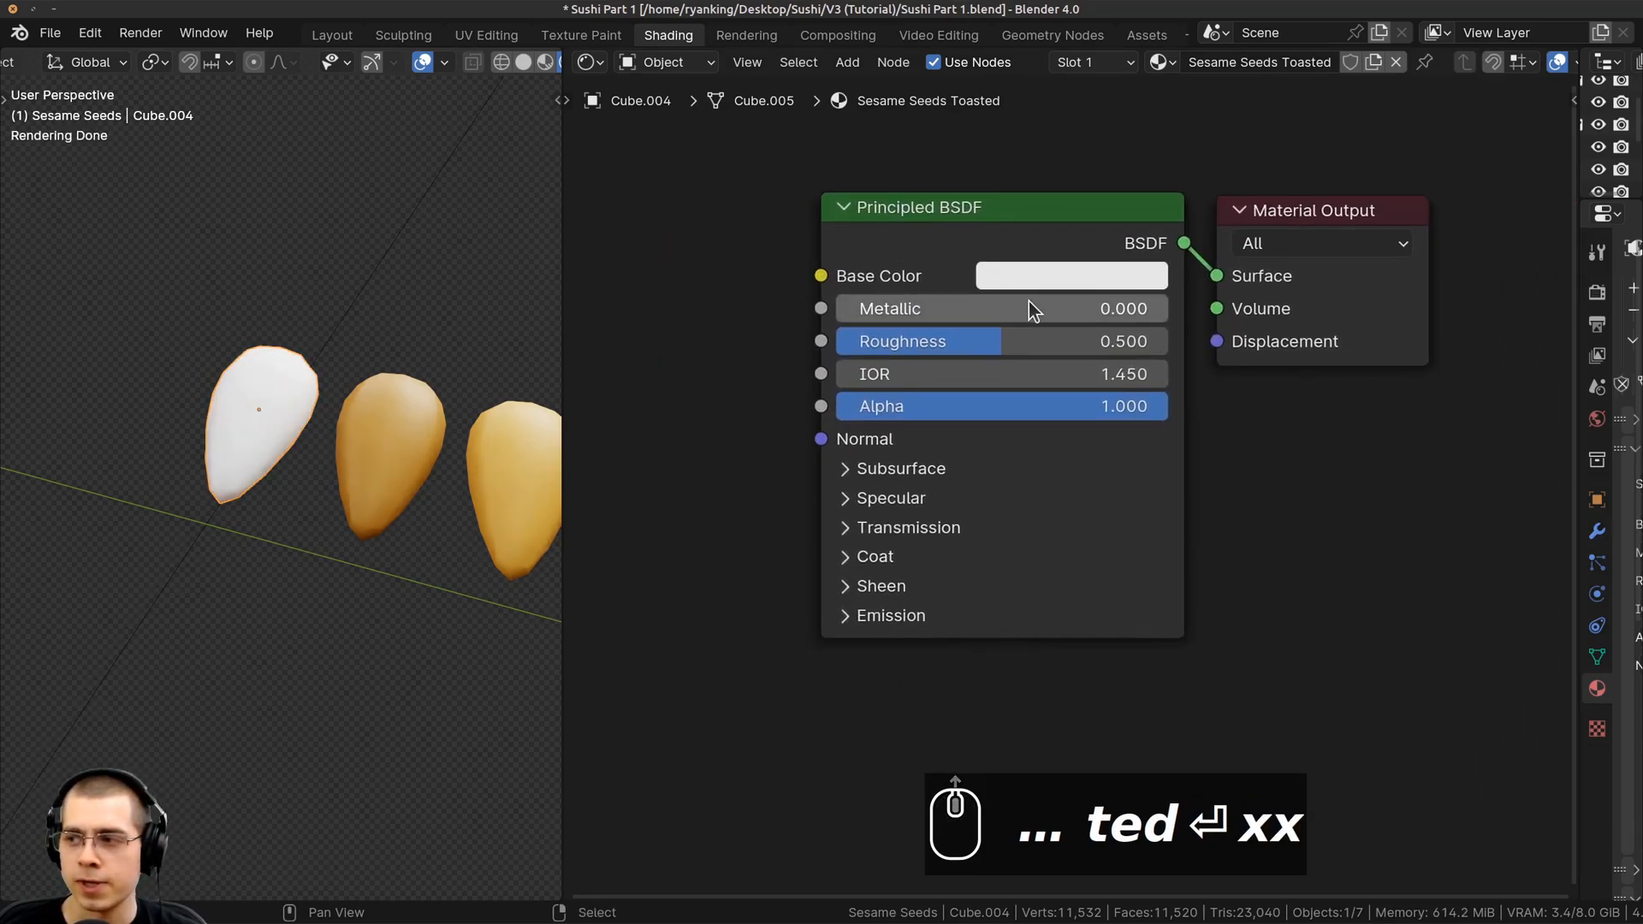
Set the Principled BSDF Base Color of the toasted seed material to dark brown, hex 412E11
left_click(1042, 281)
left_click_drag(1117, 439, 1070, 528)
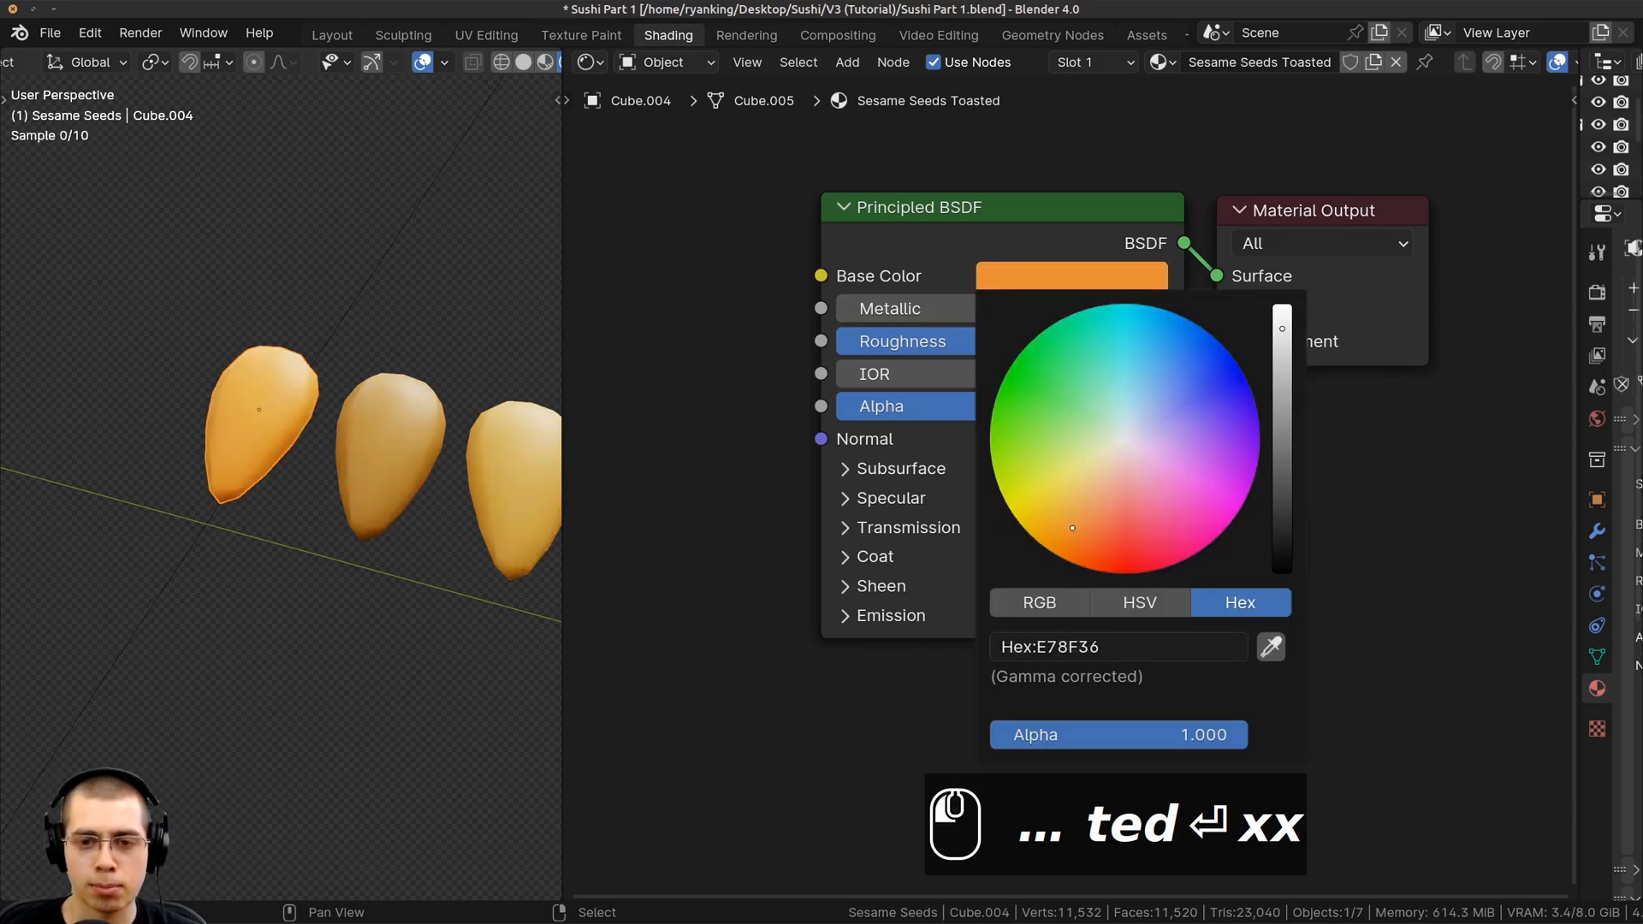
left_click_drag(1282, 329, 1281, 461)
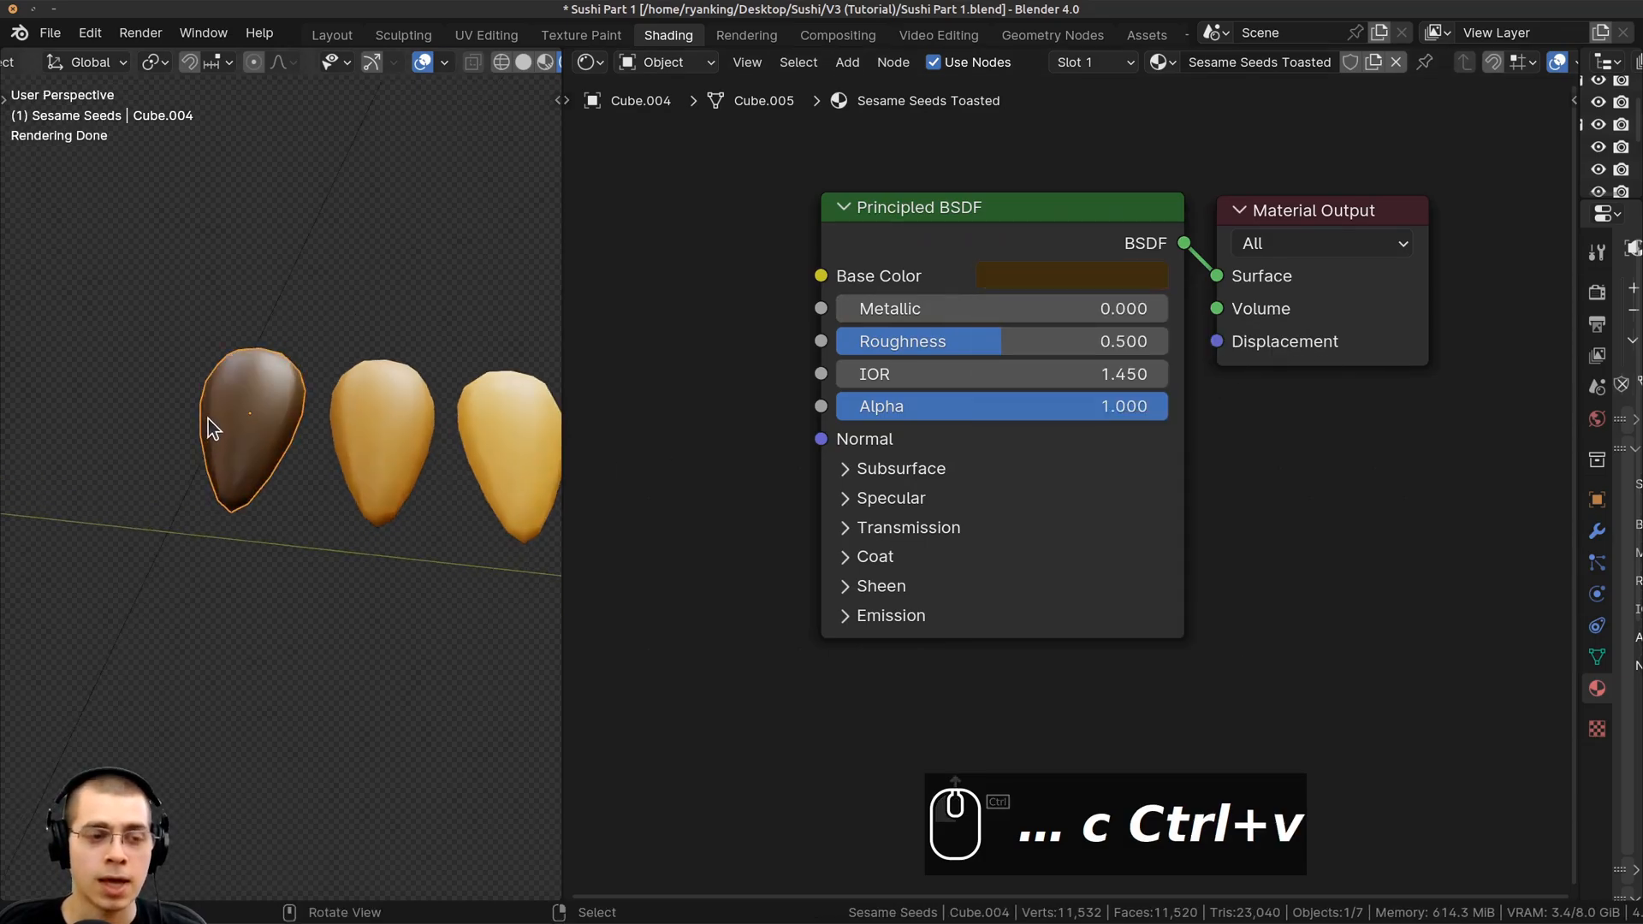
middle_click_drag(208, 418, 419, 454)
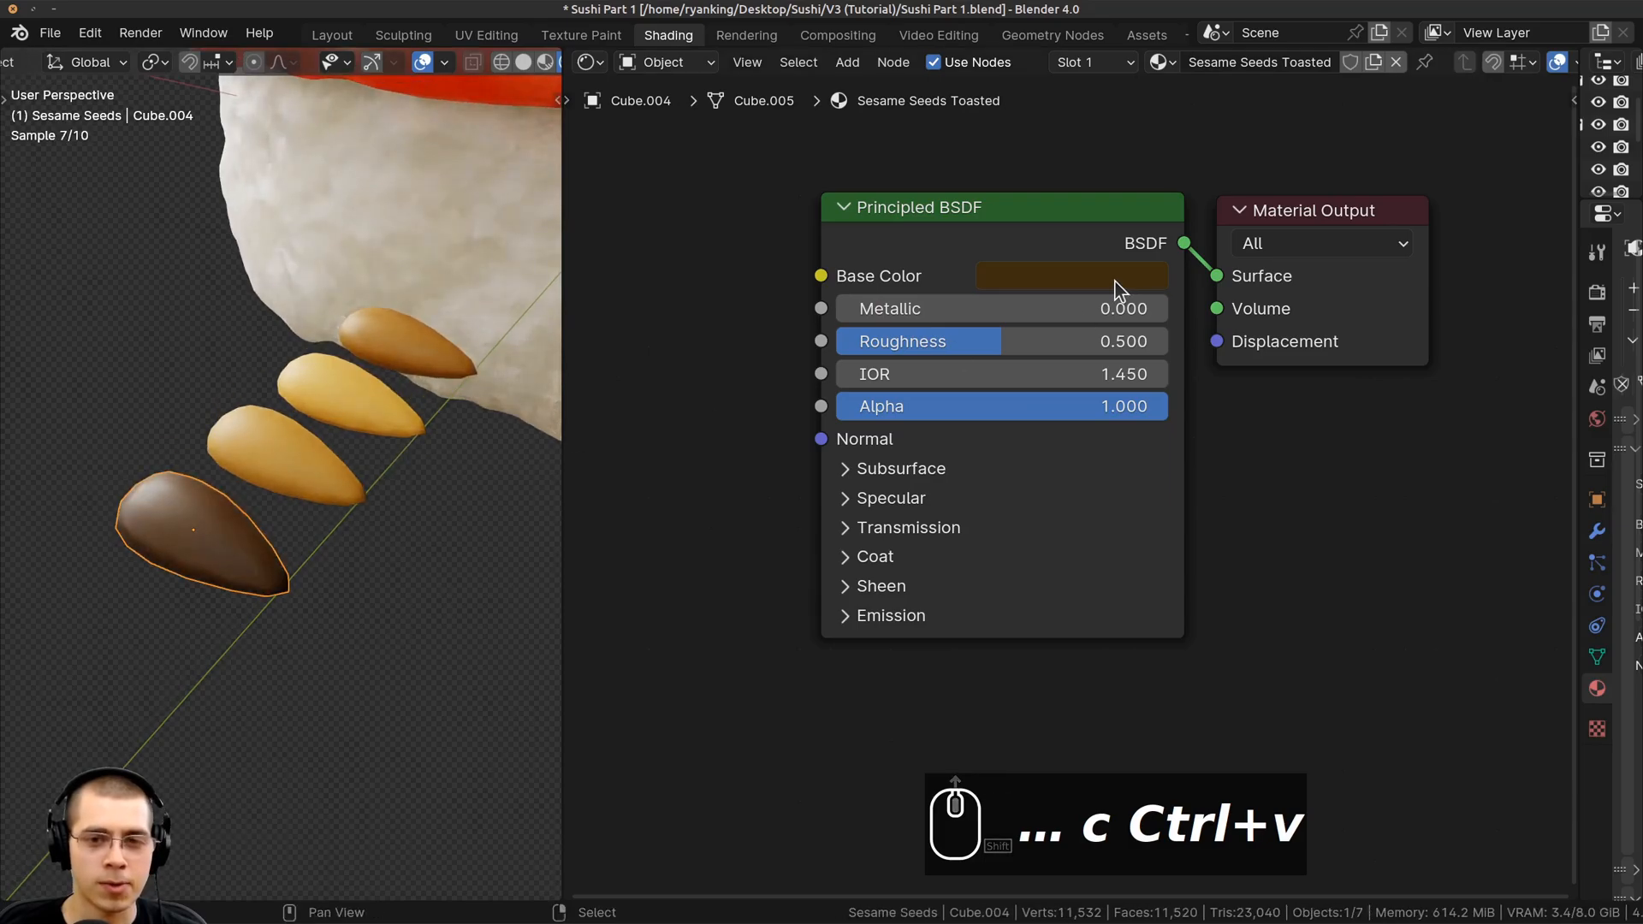
scroll(1031, 227, "up", 2)
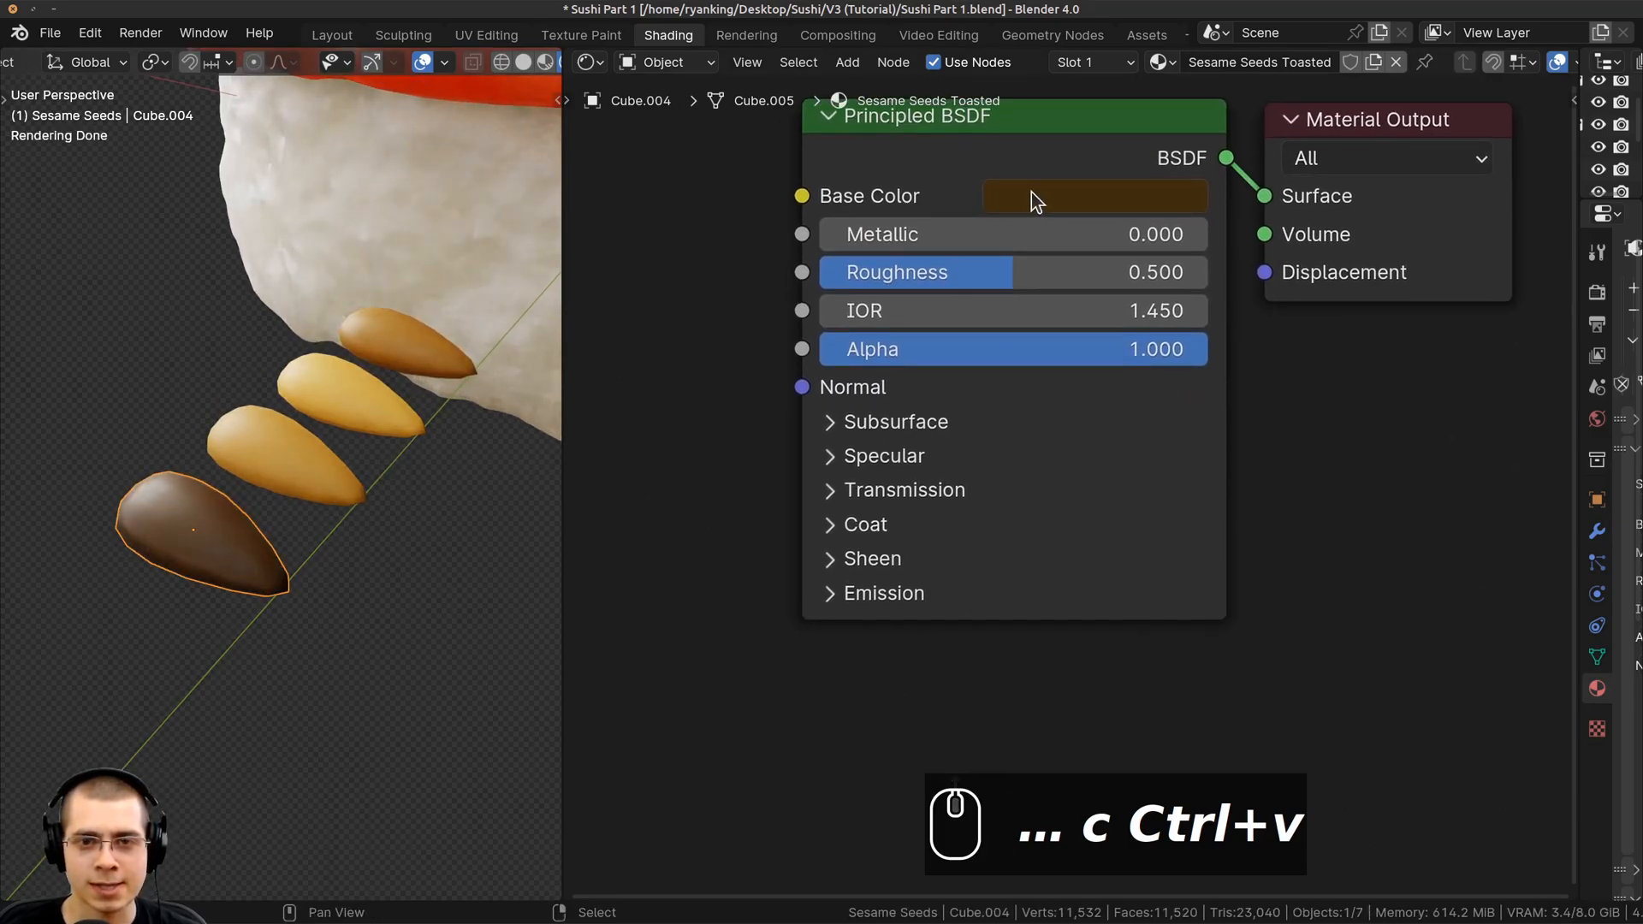
left_click(1032, 196)
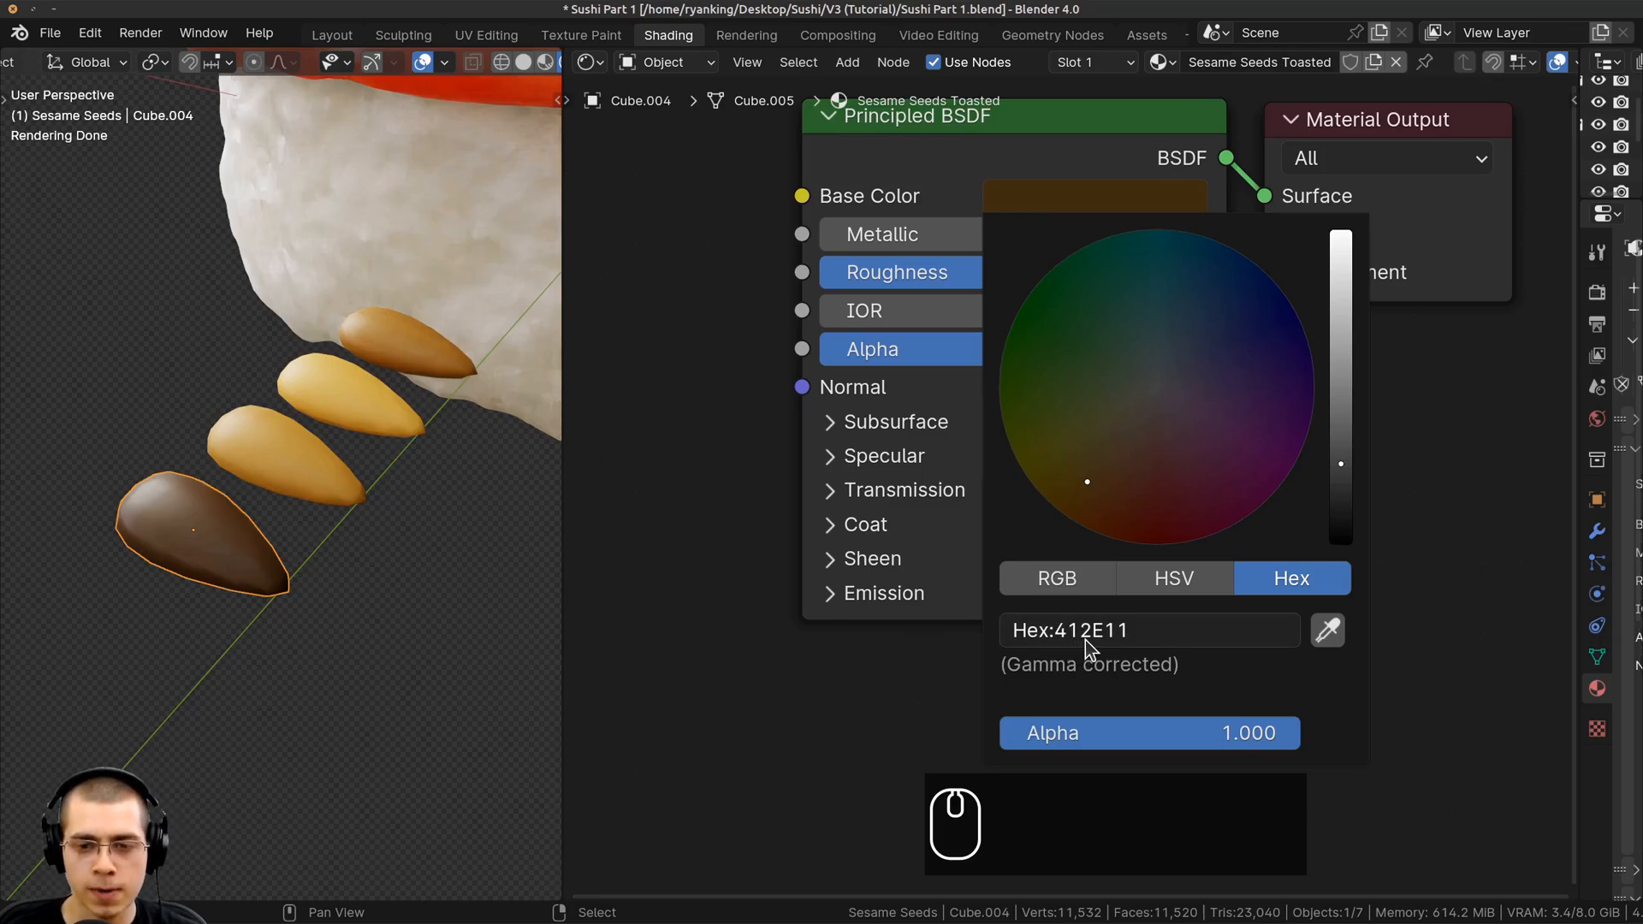
middle_click_drag(479, 591, 248, 493)
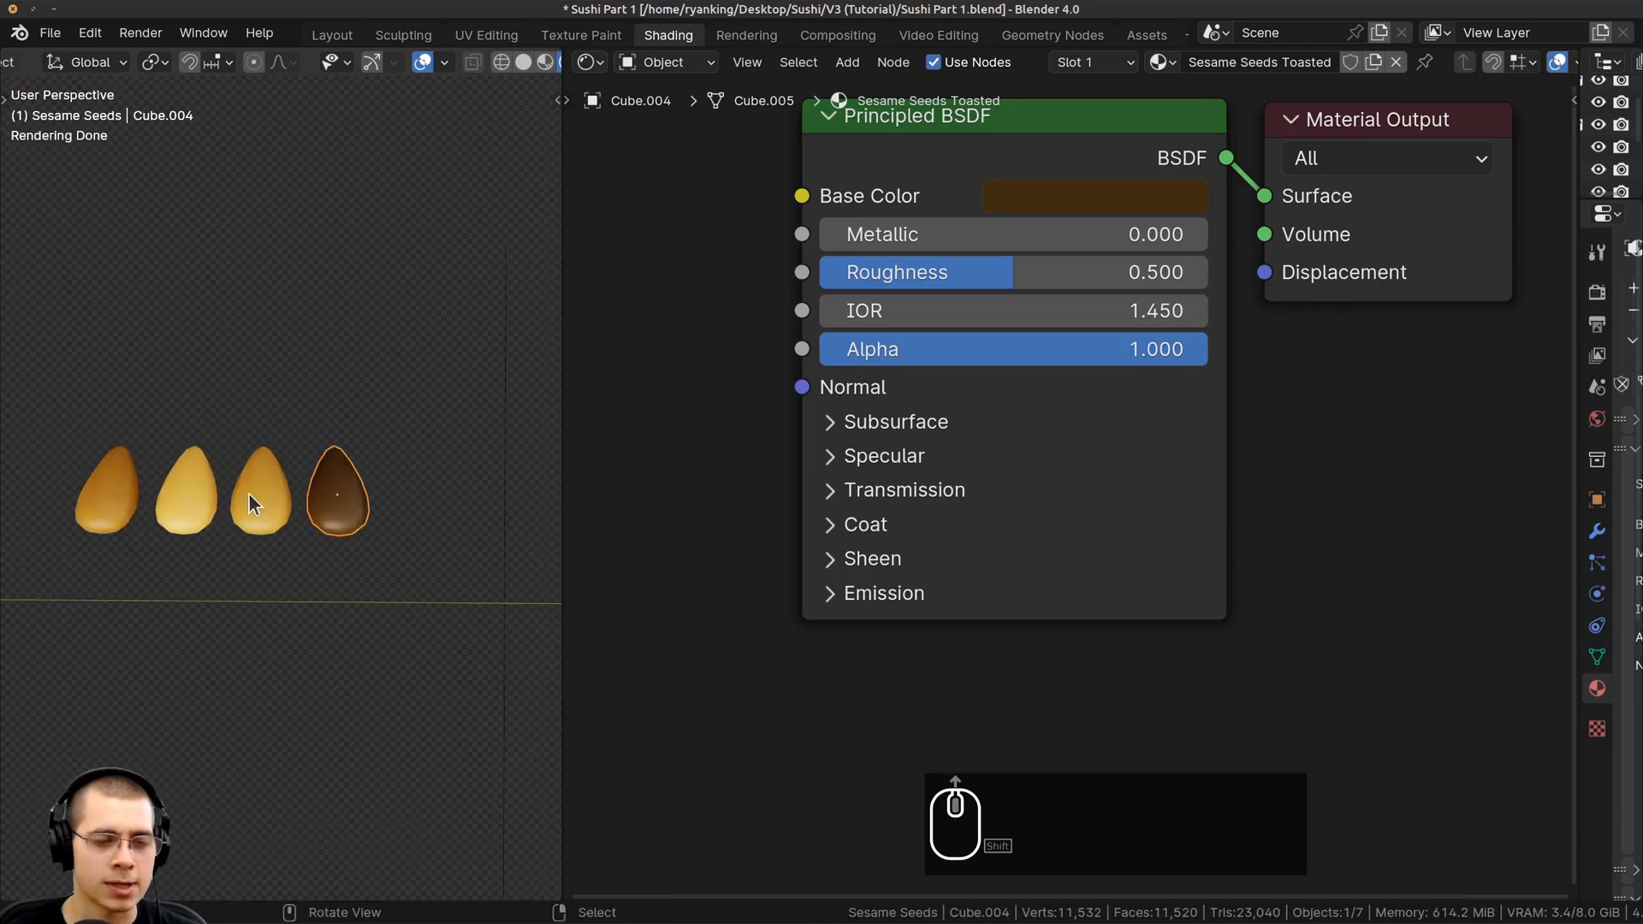
Save the file from the Layout workspace and select the salmon slice on top of the rice
left_click(326, 38)
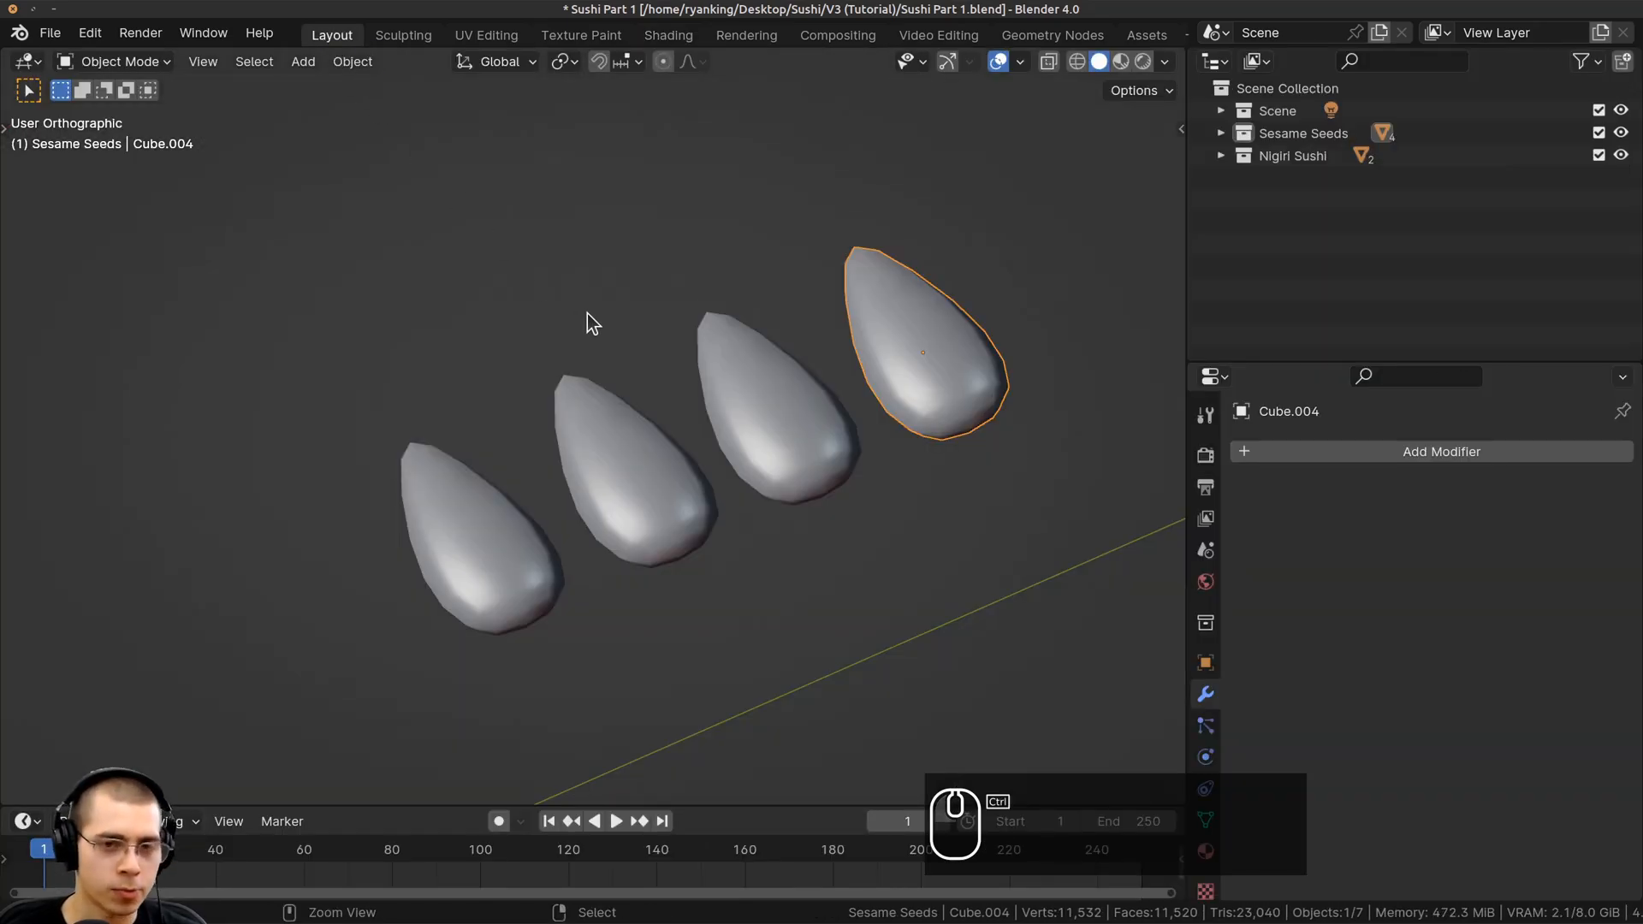
key("ctrl+s")
scroll(587, 313, "down", 12)
middle_click_drag(604, 369, 585, 328)
left_click(580, 387)
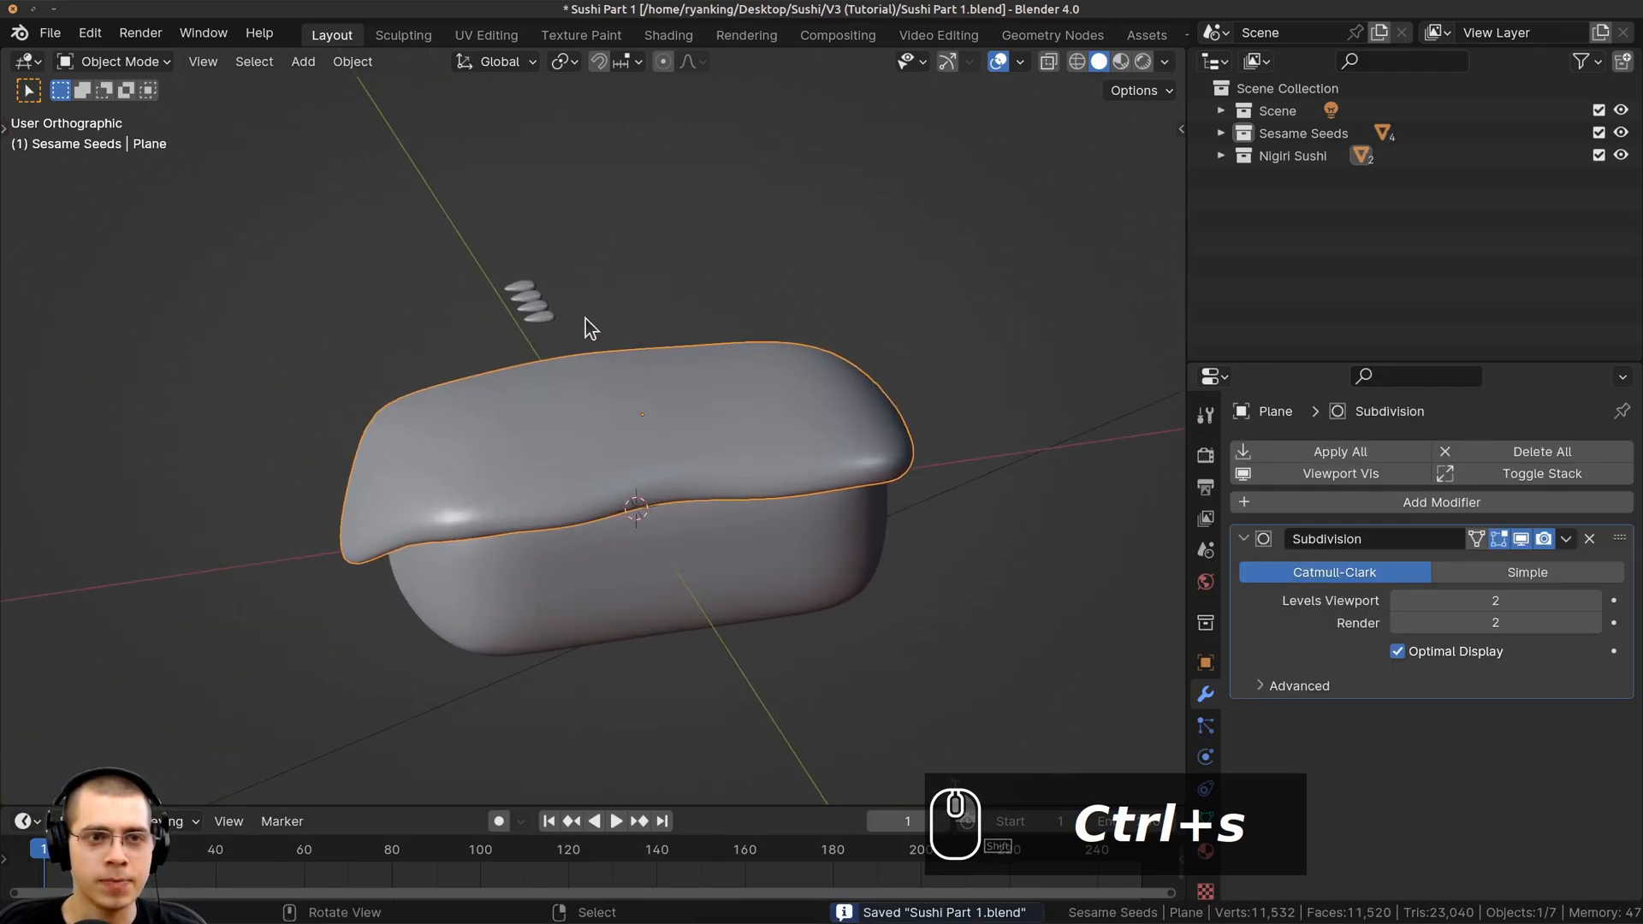
middle_click_drag(747, 475, 684, 803)
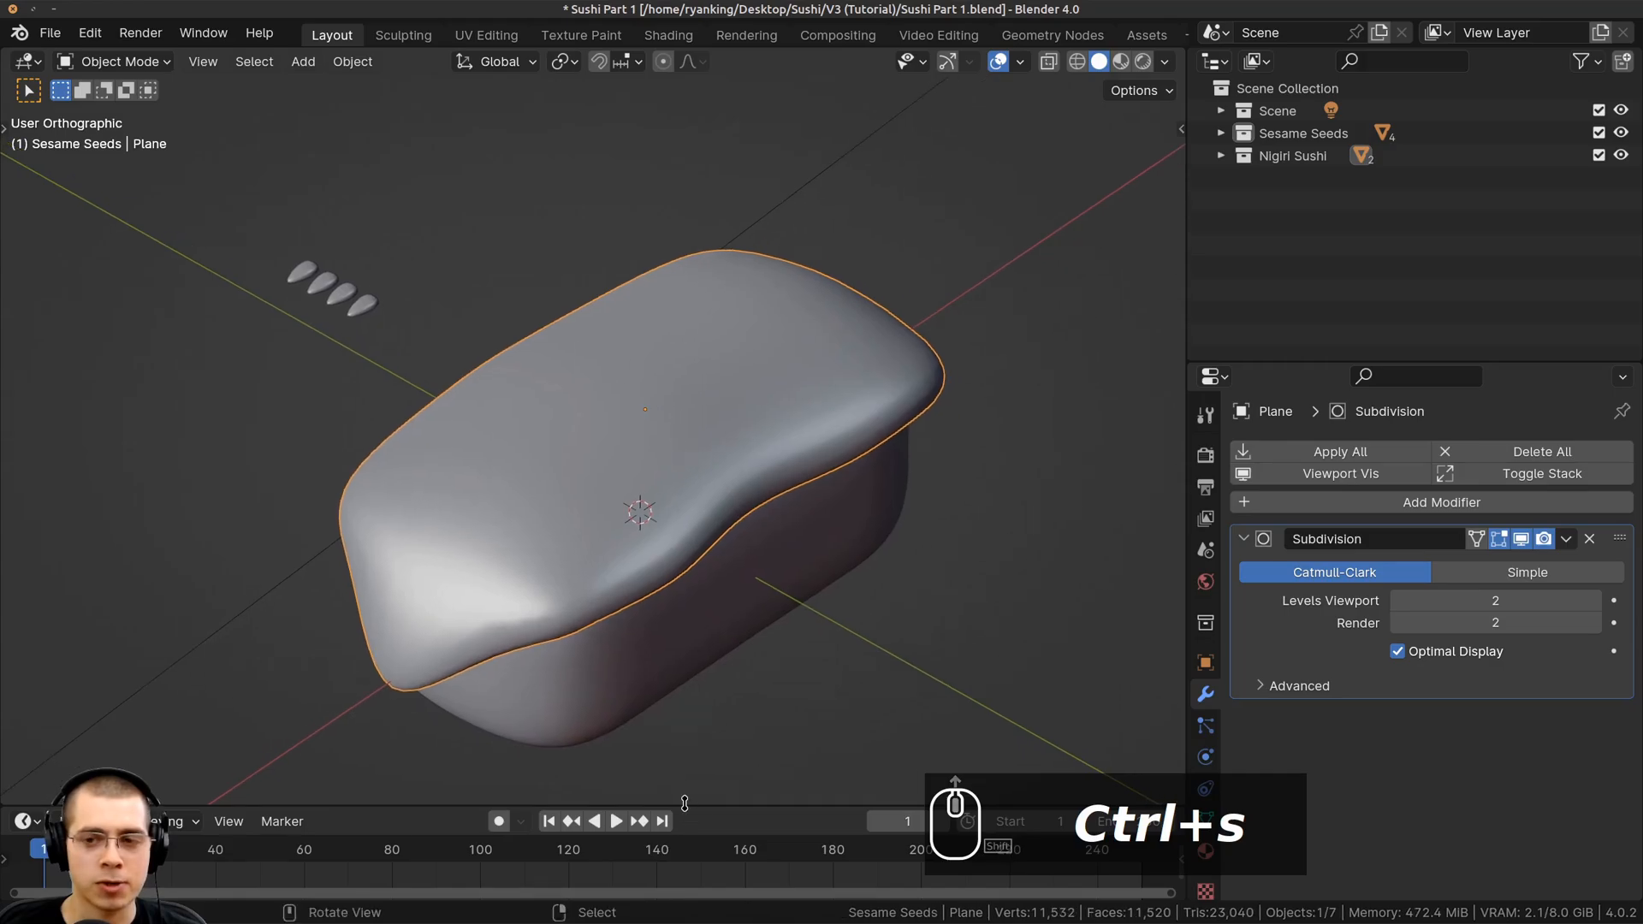
scroll(890, 39, "down", 2)
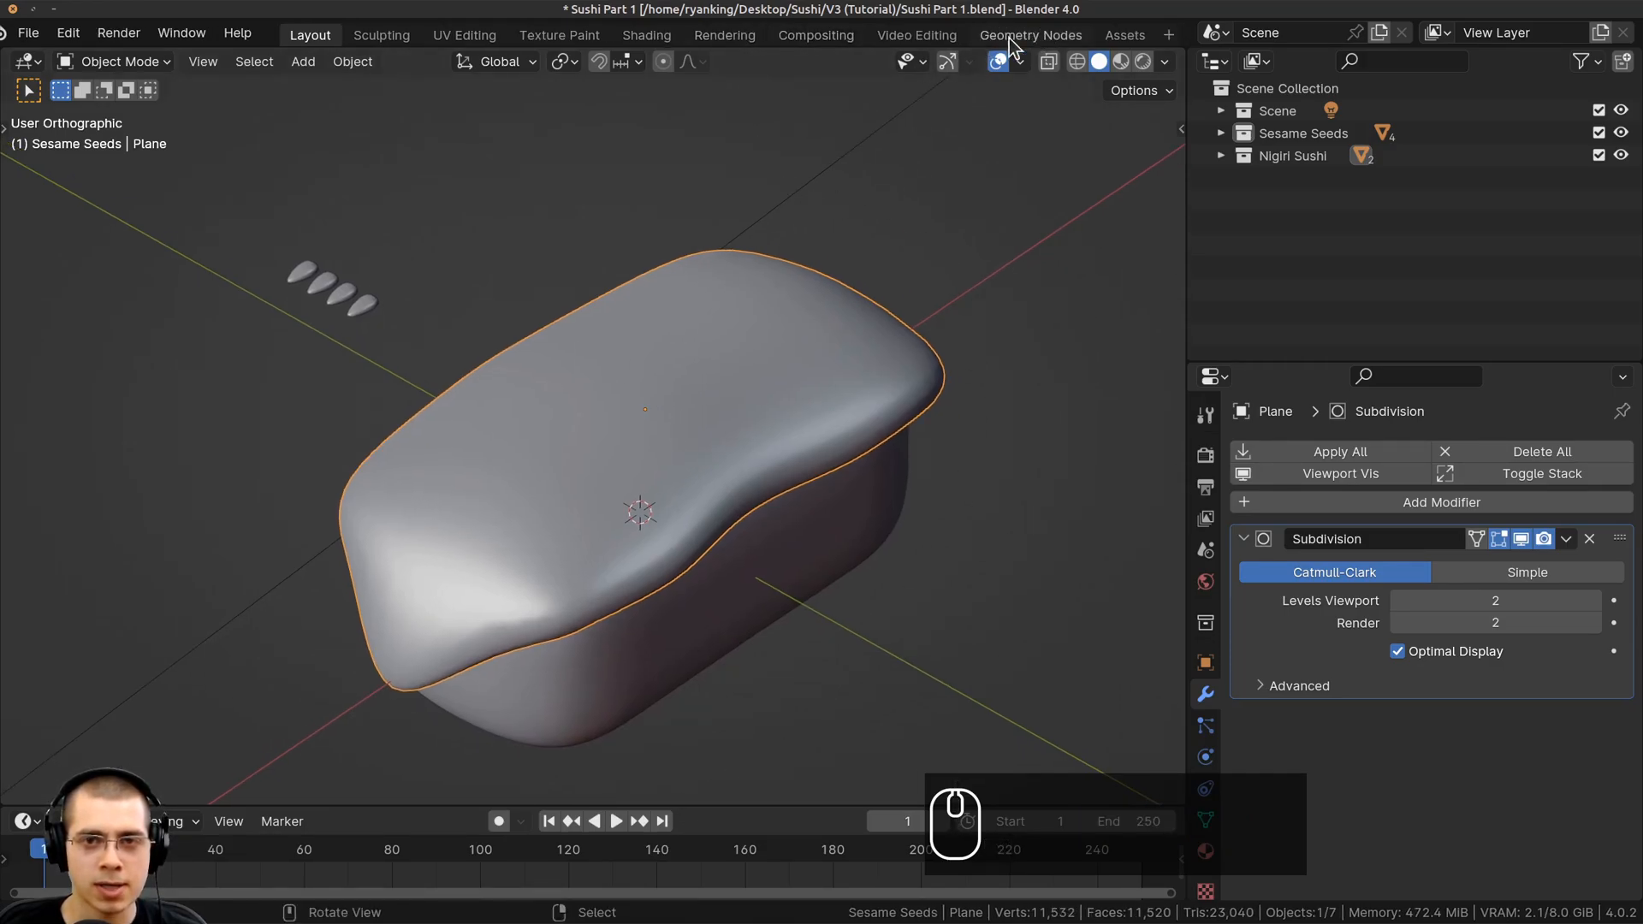
Switch to the Geometry Nodes workspace and bring the sushi close into view
left_click(1169, 41)
mouse_move(1146, 72)
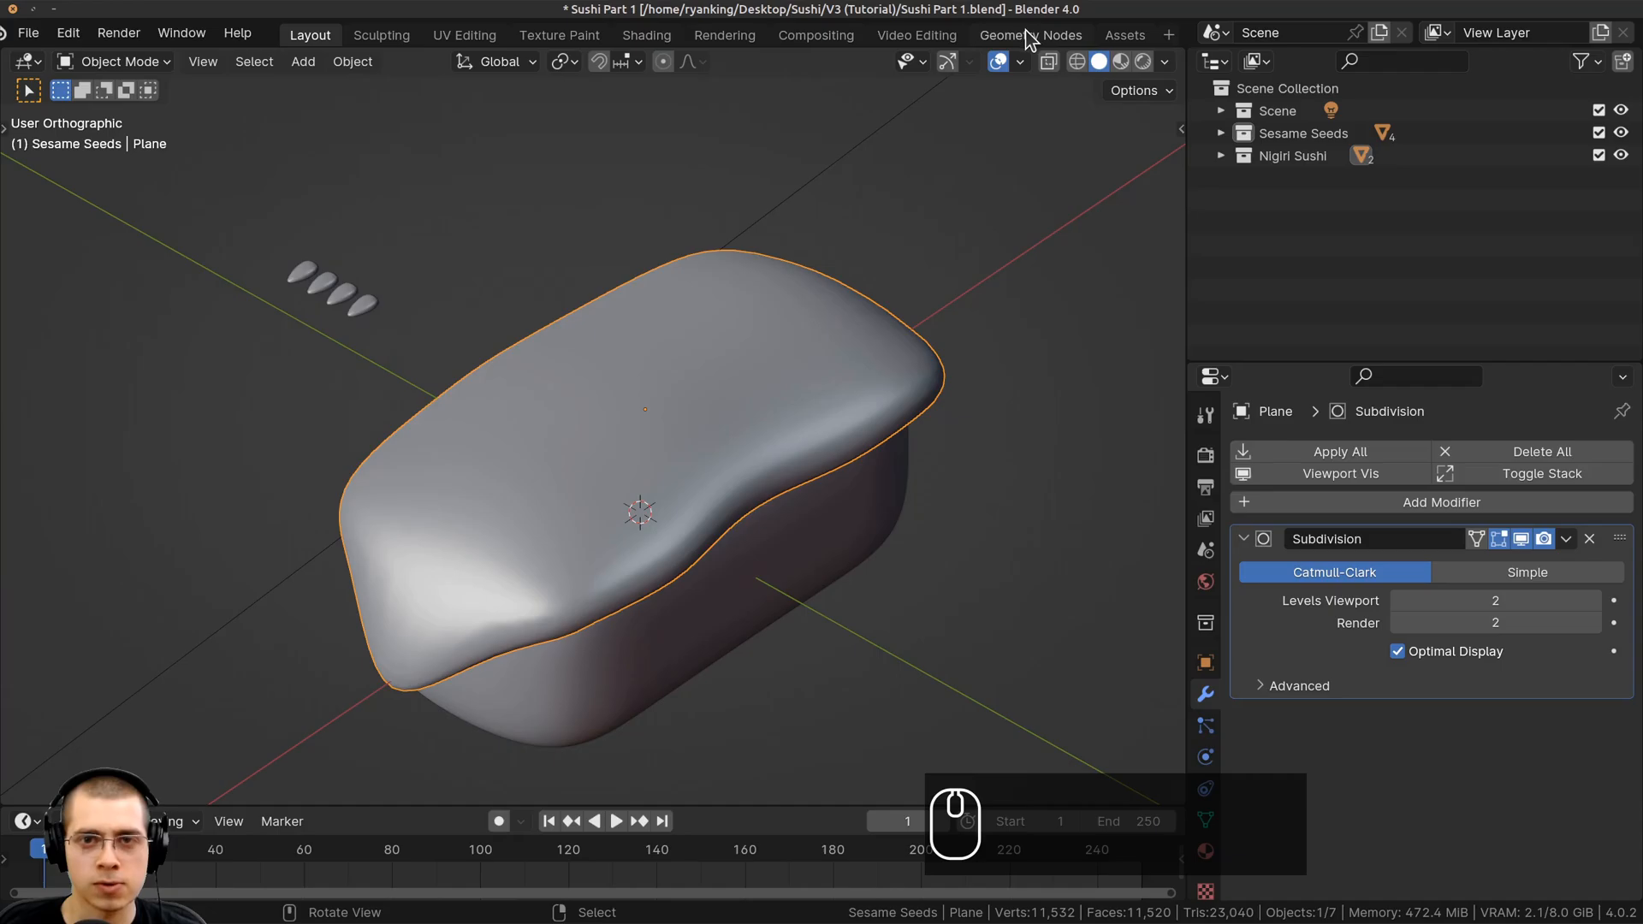
left_click(1031, 35)
scroll(470, 257, "up", 3)
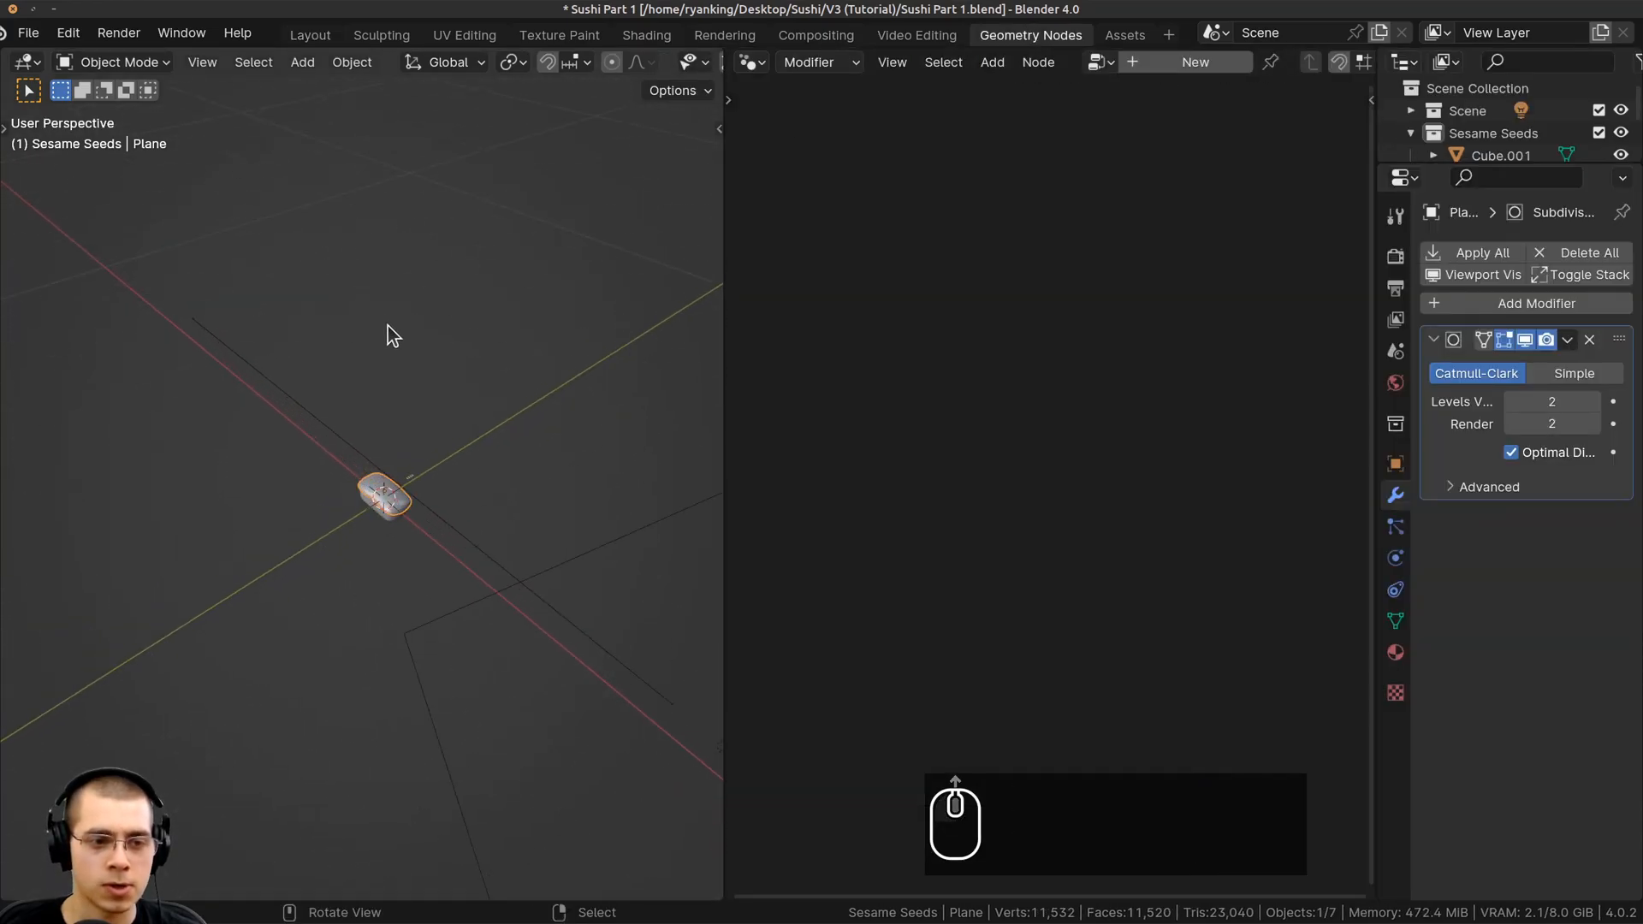
scroll(387, 326, "up", 9)
middle_click_drag(376, 590, 286, 458, "shift")
middle_click_drag(443, 463, 433, 469)
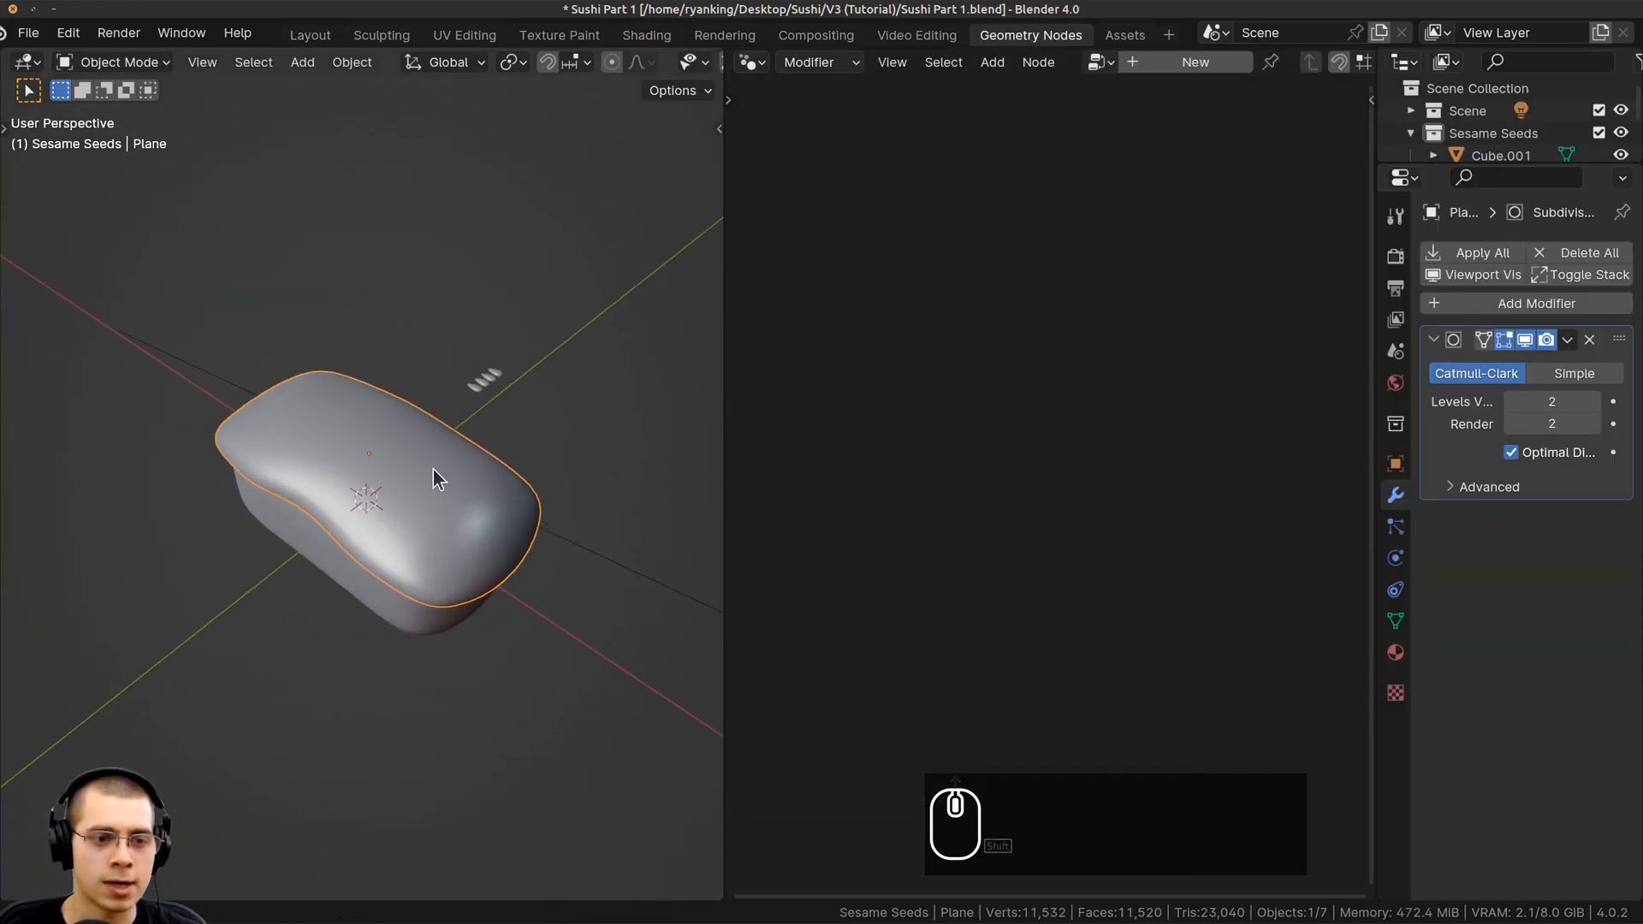
Show the viewport in Rendered shading framed on the salmon, and widen the node editor
key("z")
left_click(484, 282)
key("KP_3")
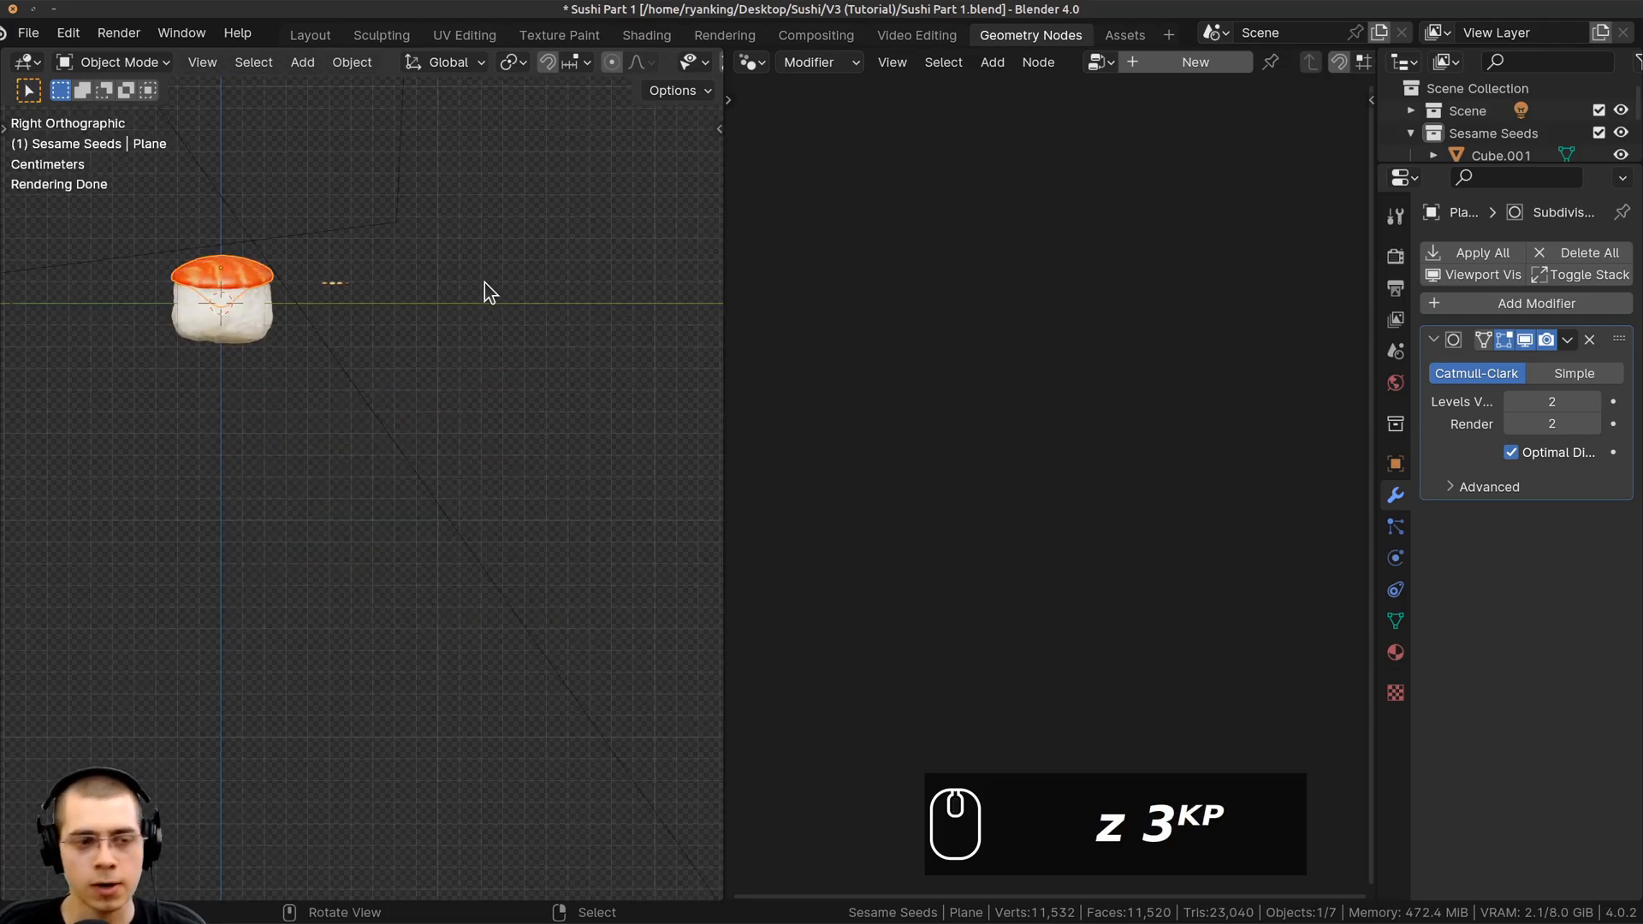
key("KP_Decimal")
middle_click_drag(457, 244, 742, 388)
left_click_drag(724, 368, 431, 368)
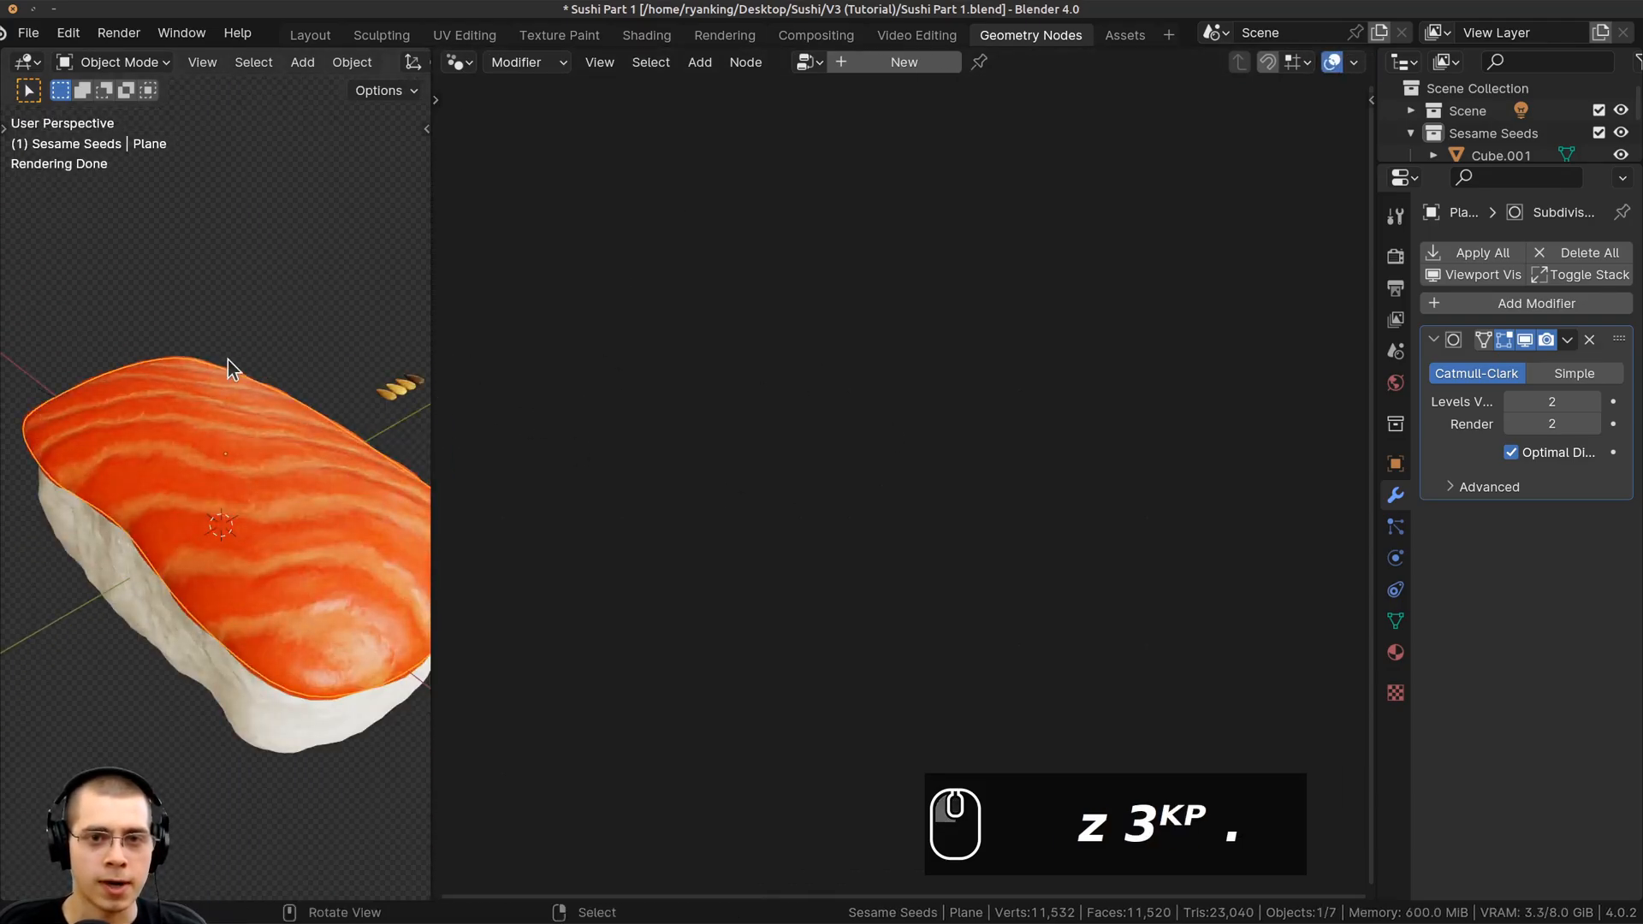
middle_click_drag(227, 359, 585, 243)
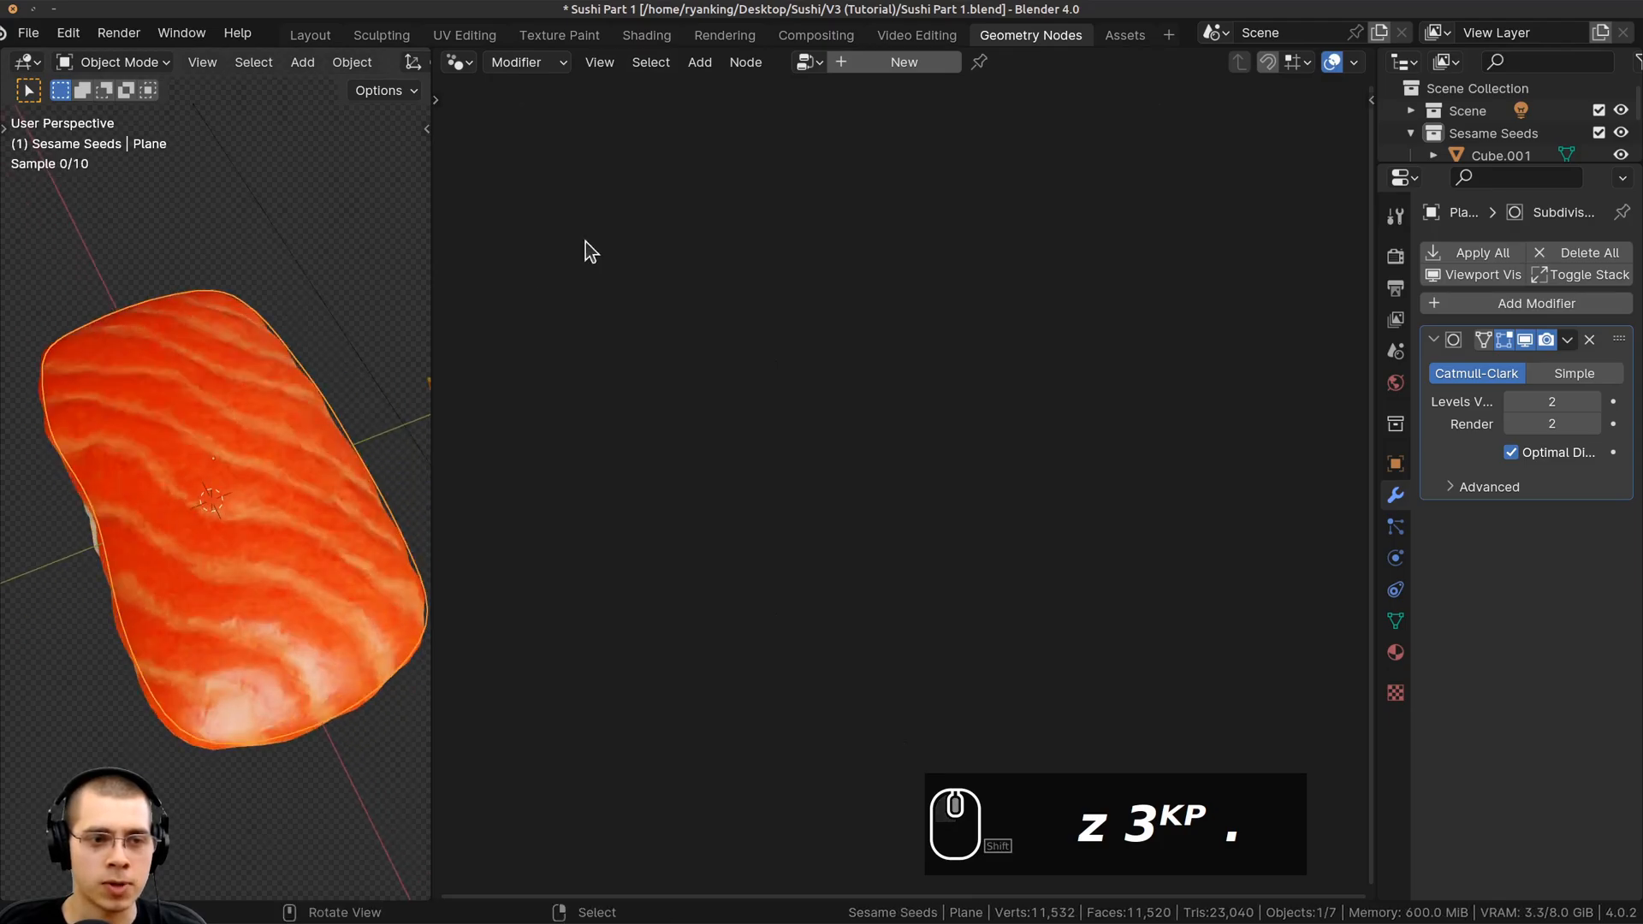
Create a new geometry node tree on the salmon and name it Seeds on Salmon
left_click(916, 65)
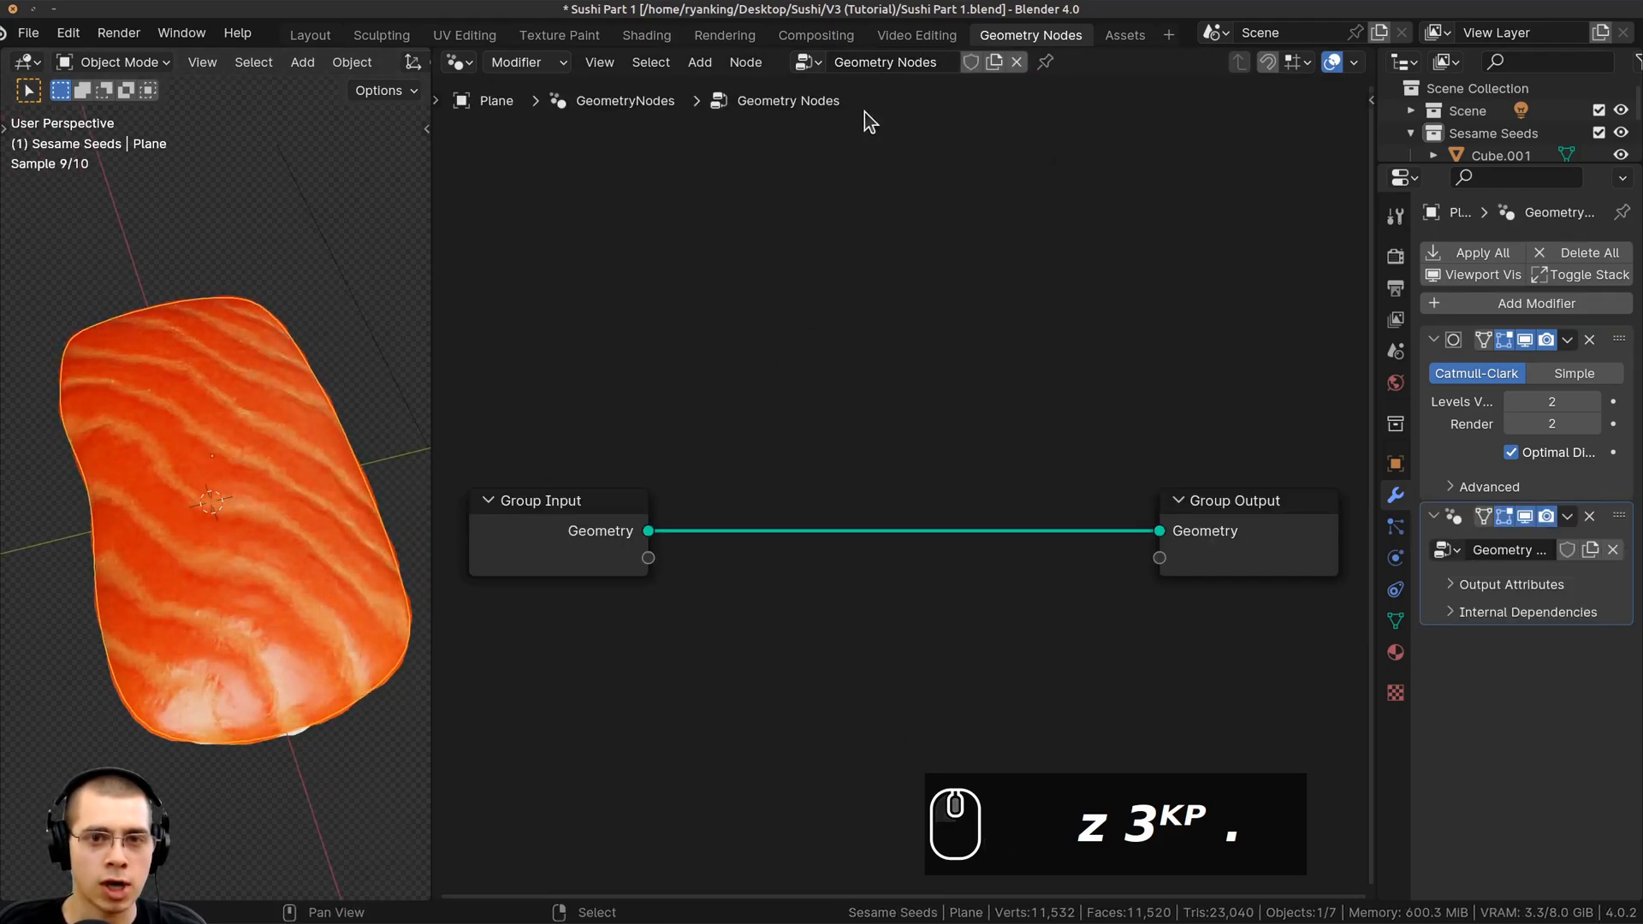
left_click(875, 68)
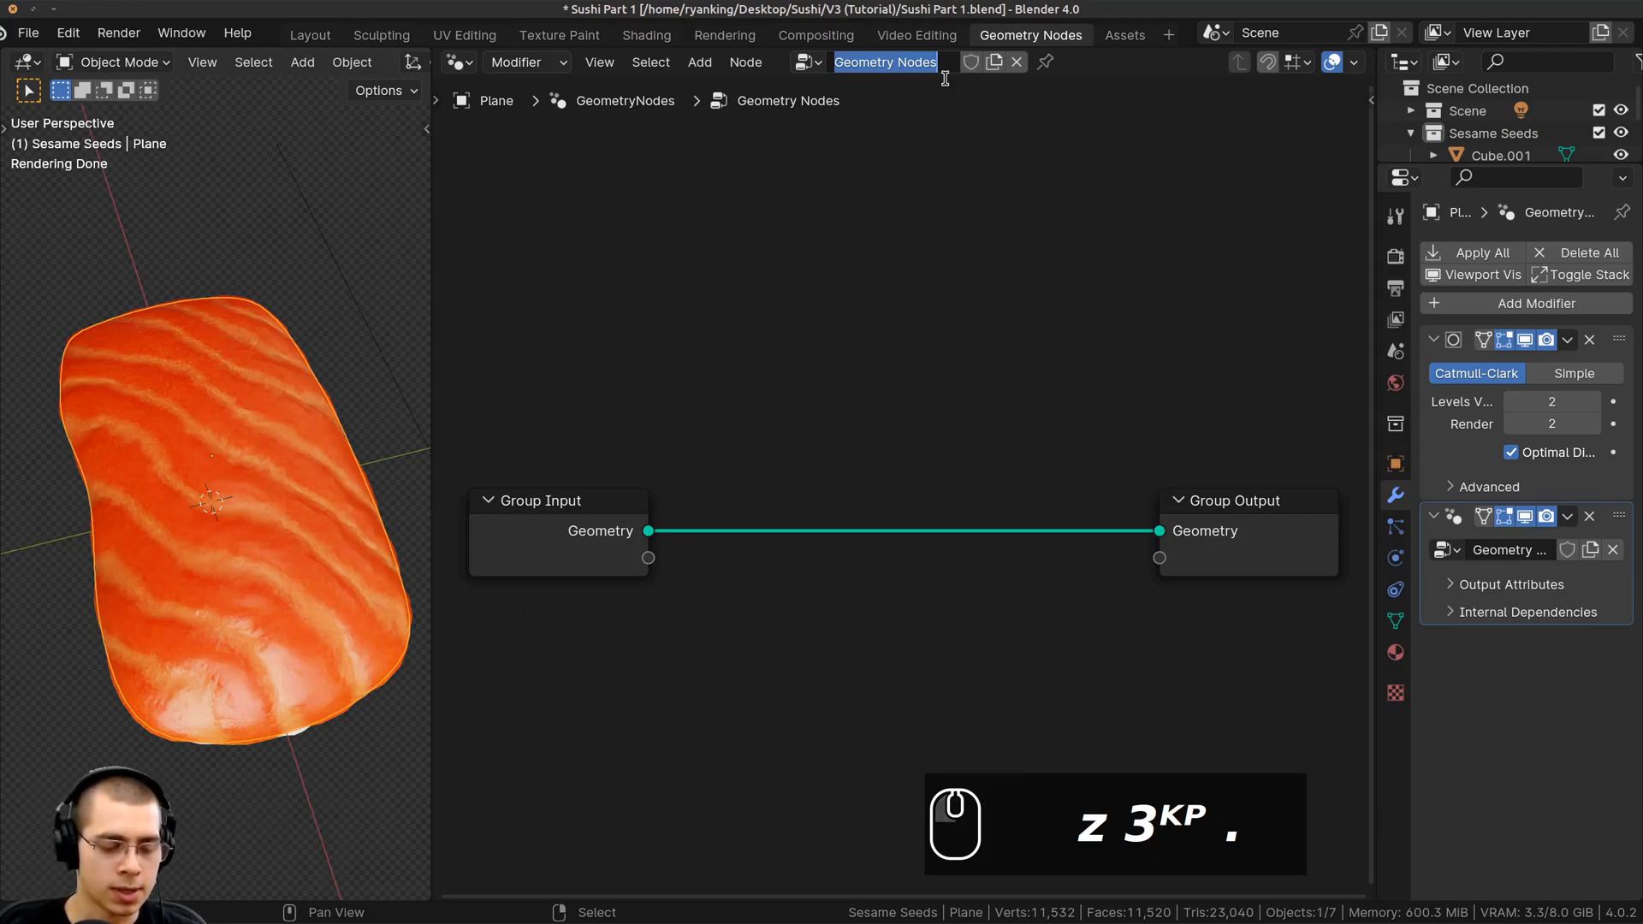
type("Seeds on ")
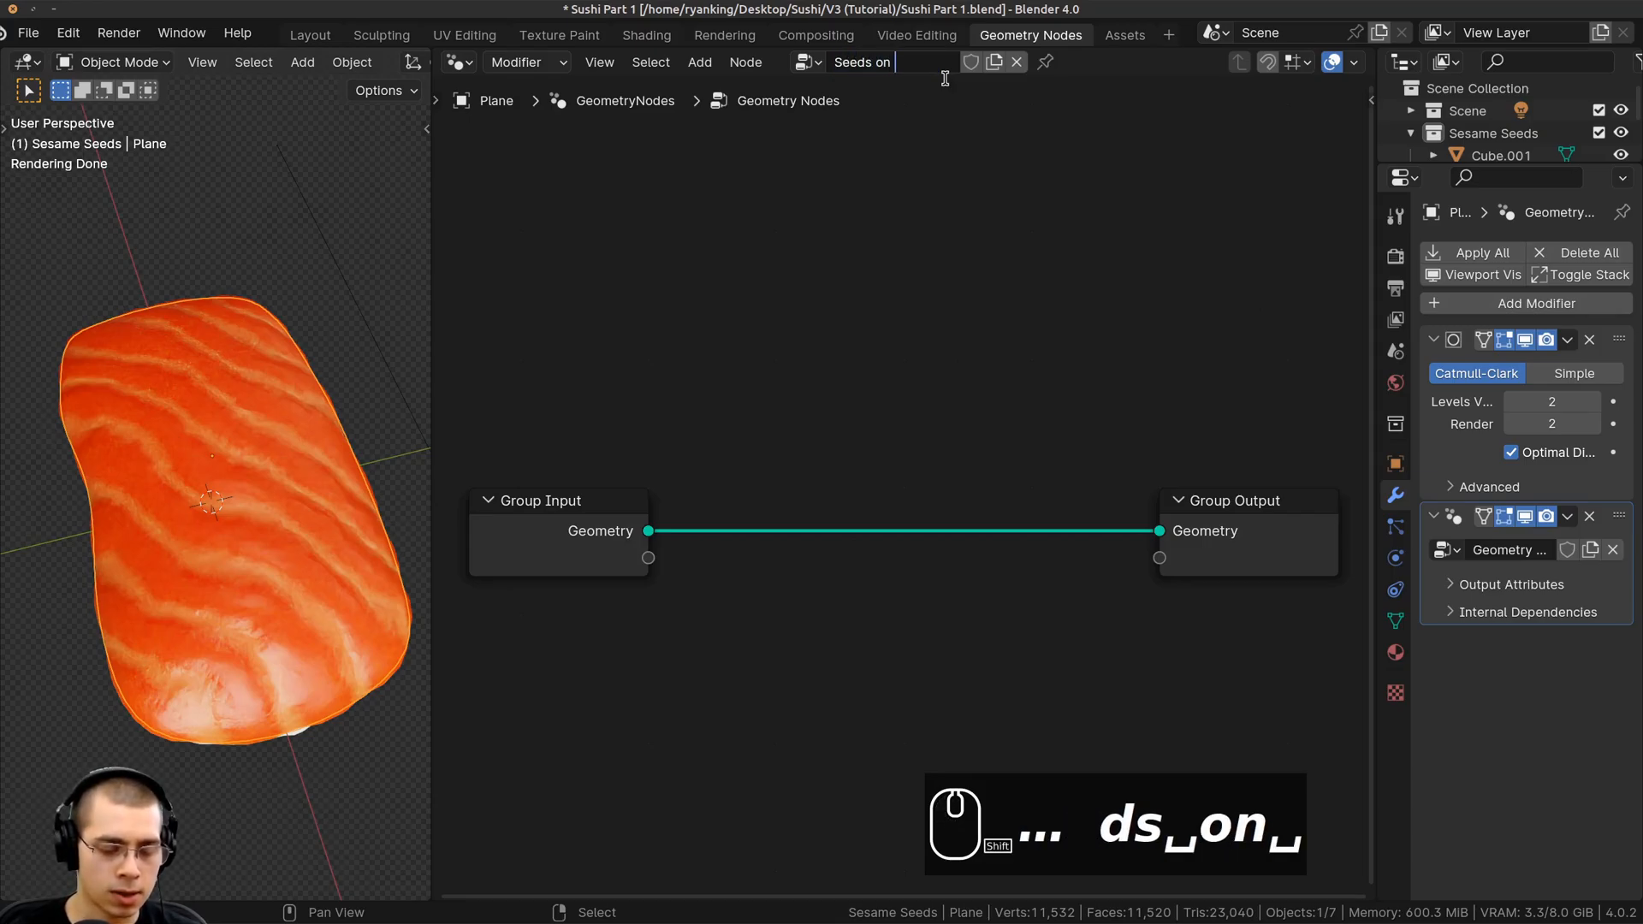
type("Salmon")
key("Return")
scroll(675, 310, "down", 3)
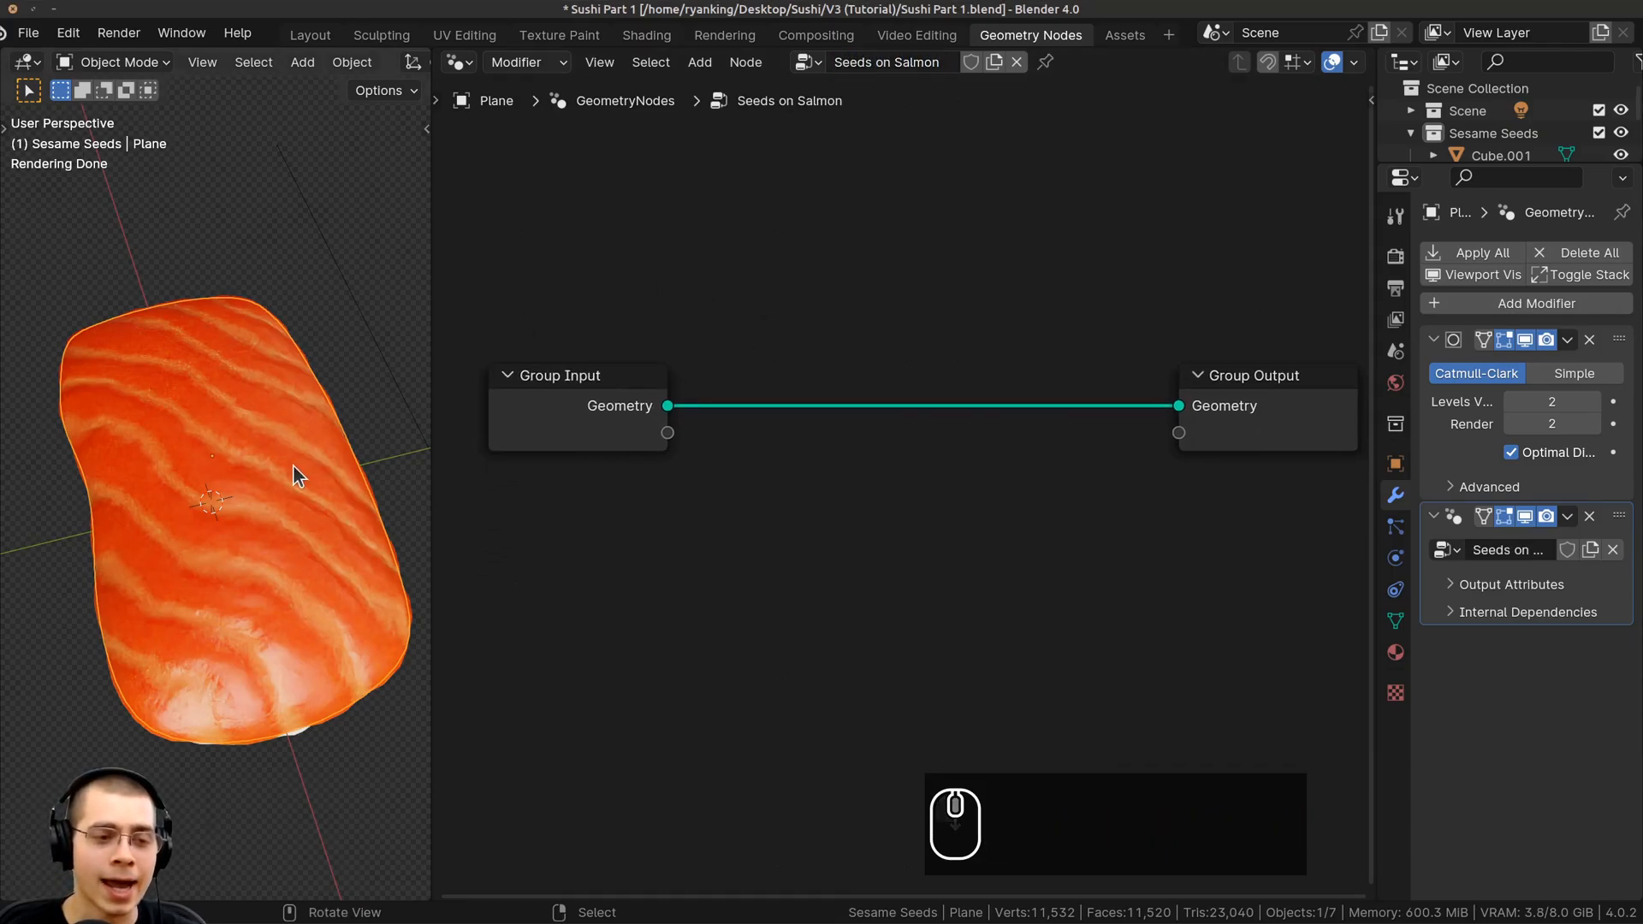
Insert a Distribute Points on Faces node between the Group Input and Group Output
middle_click_drag(183, 452, 778, 403)
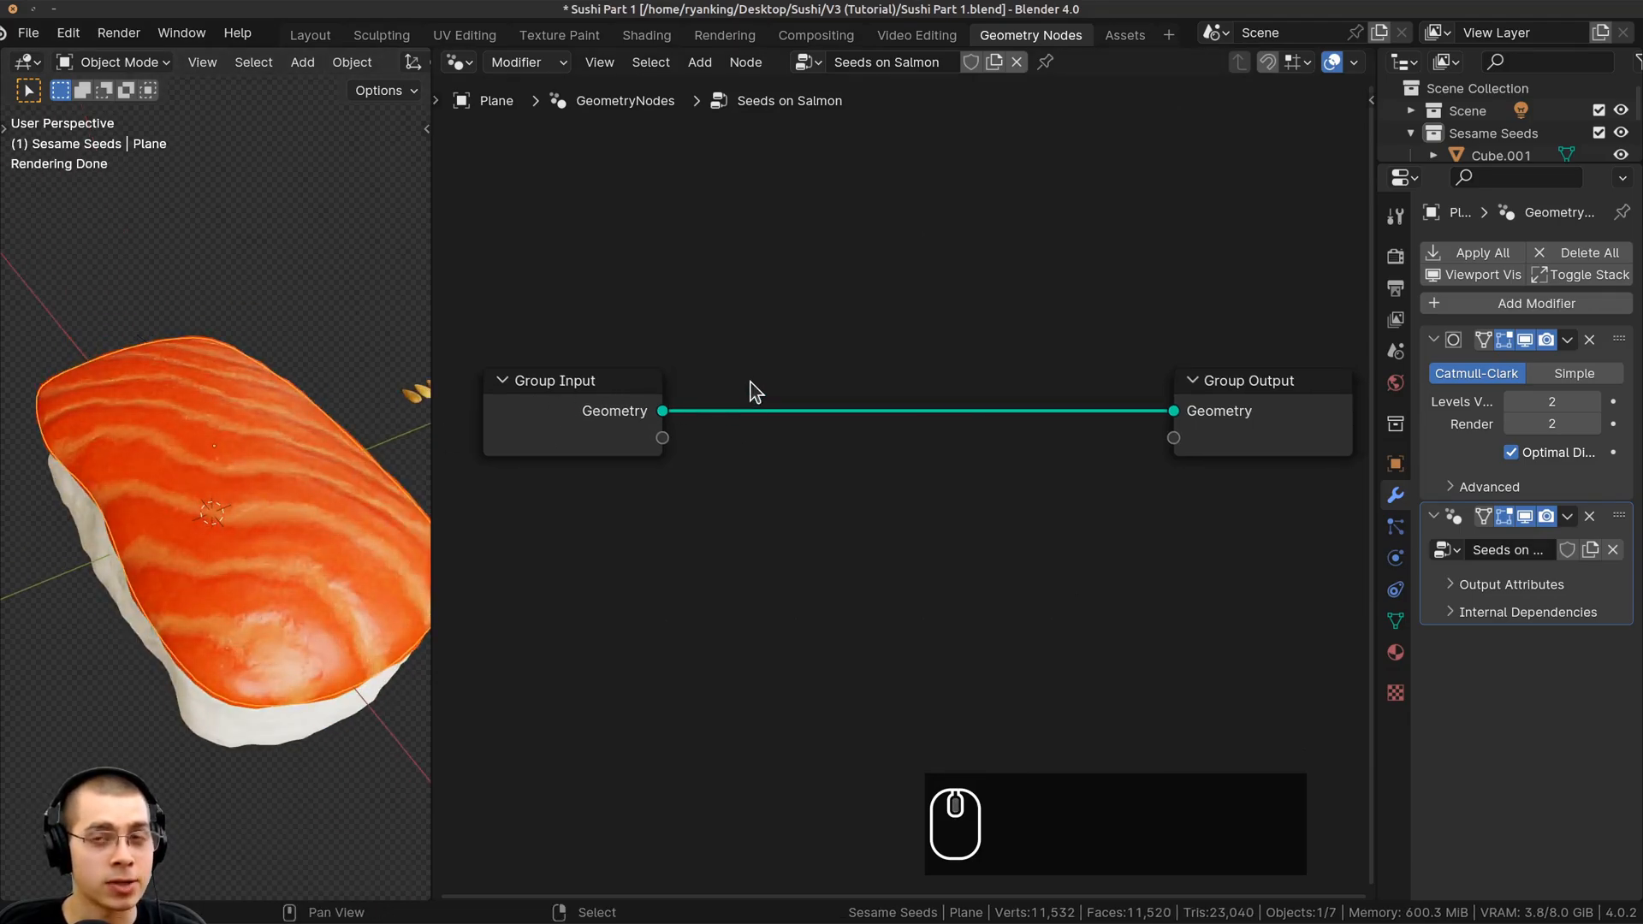
key("shift+a")
left_click(714, 244)
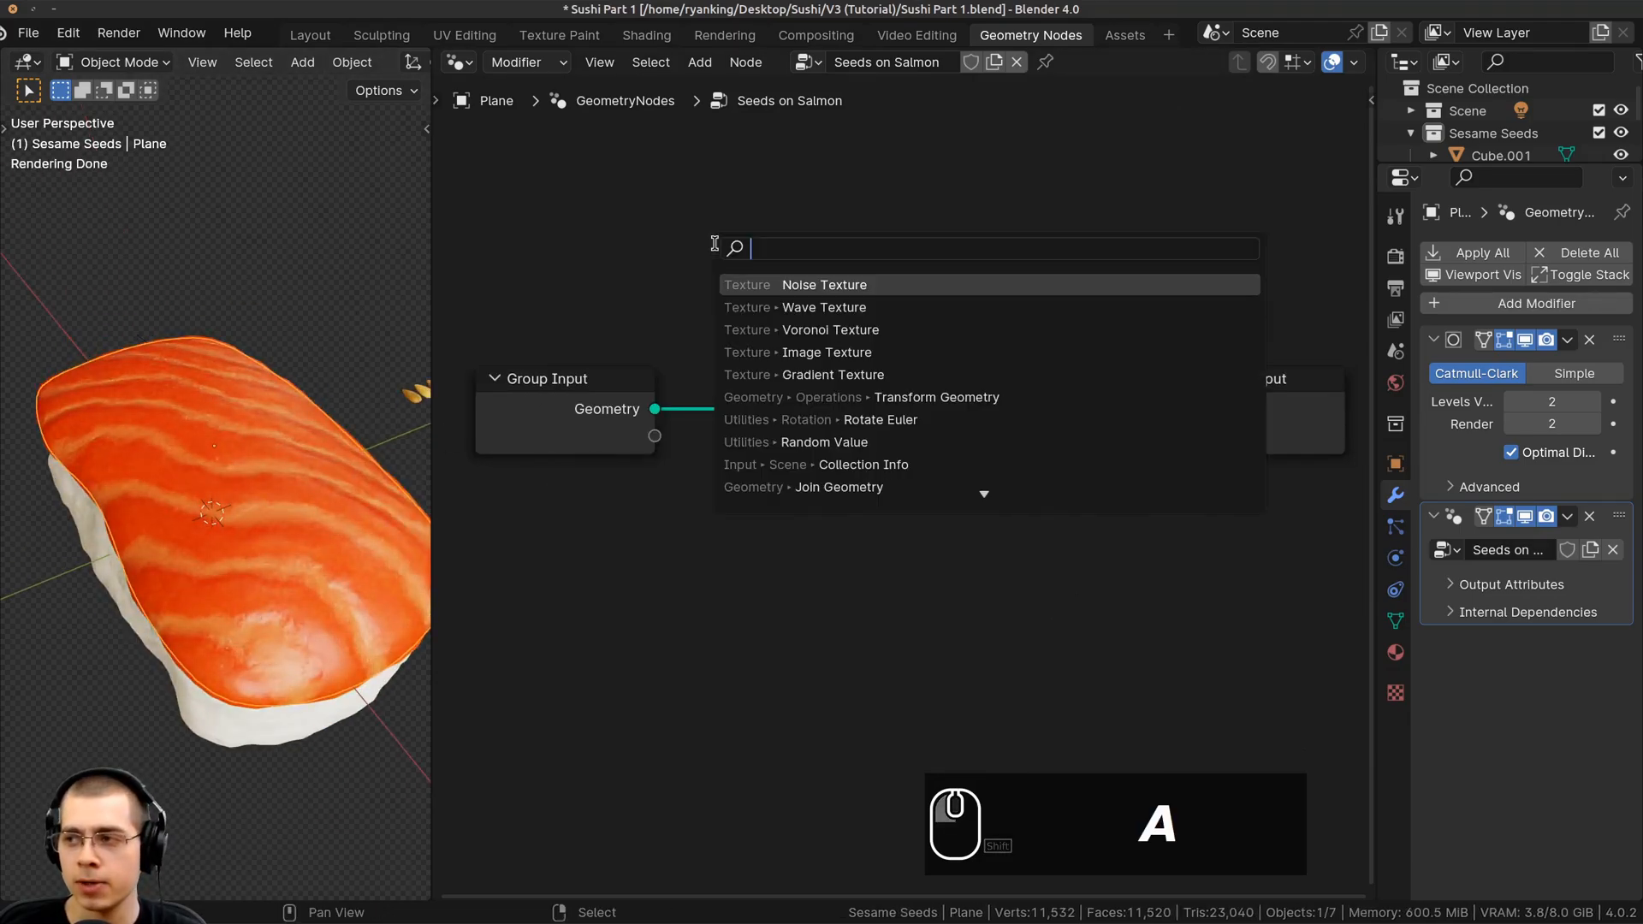
type("dis")
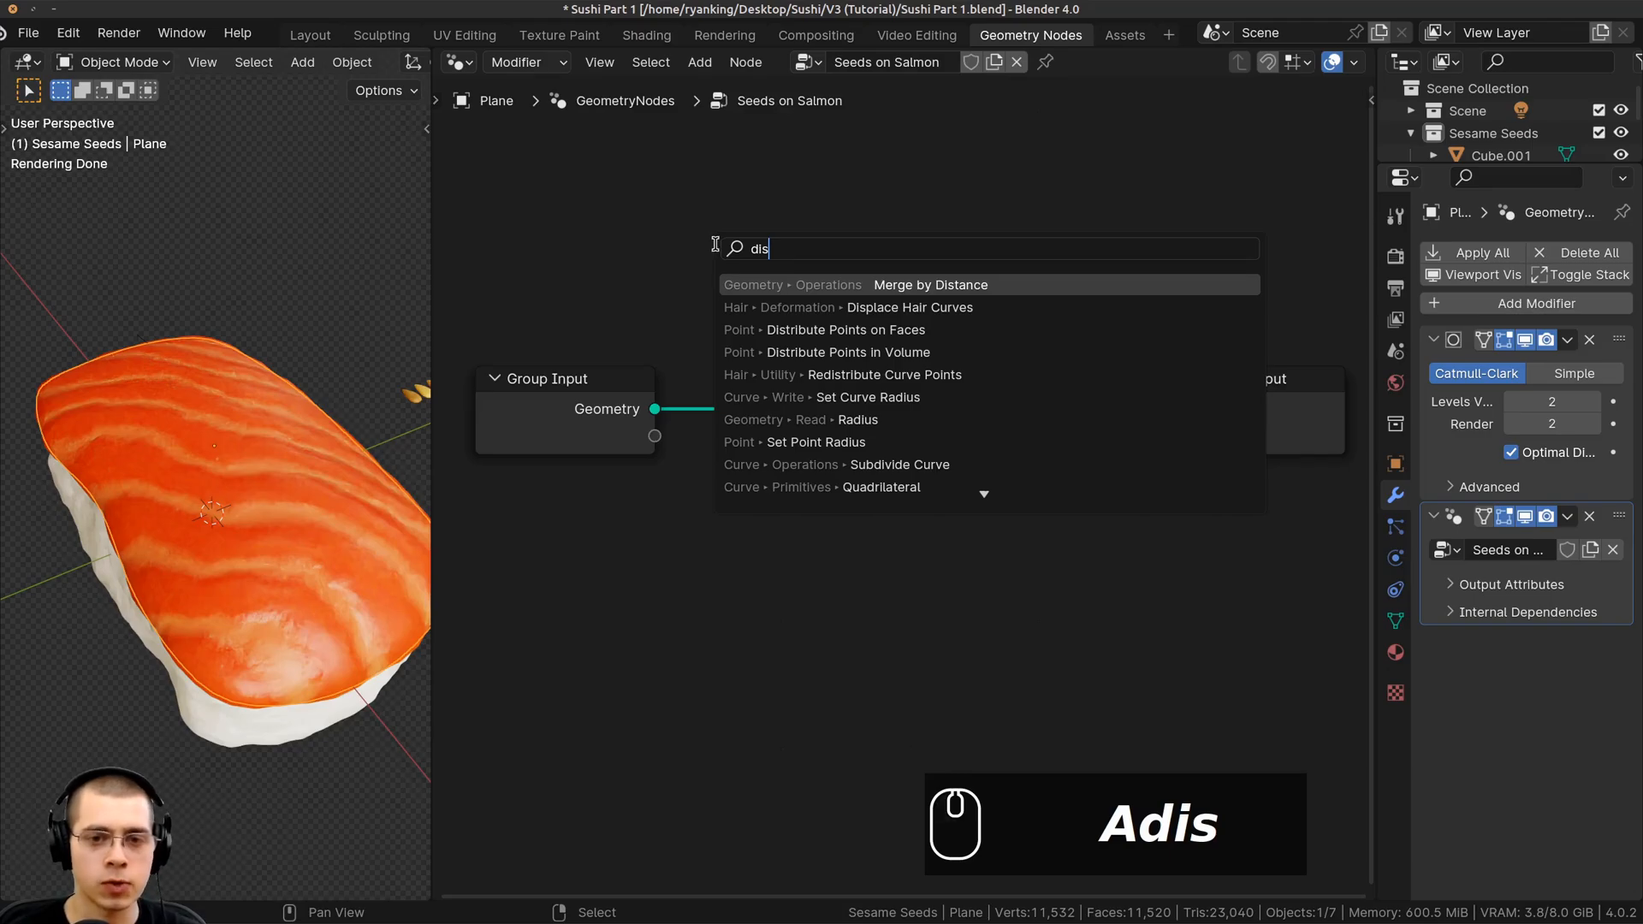
left_click(785, 331)
left_click(843, 376)
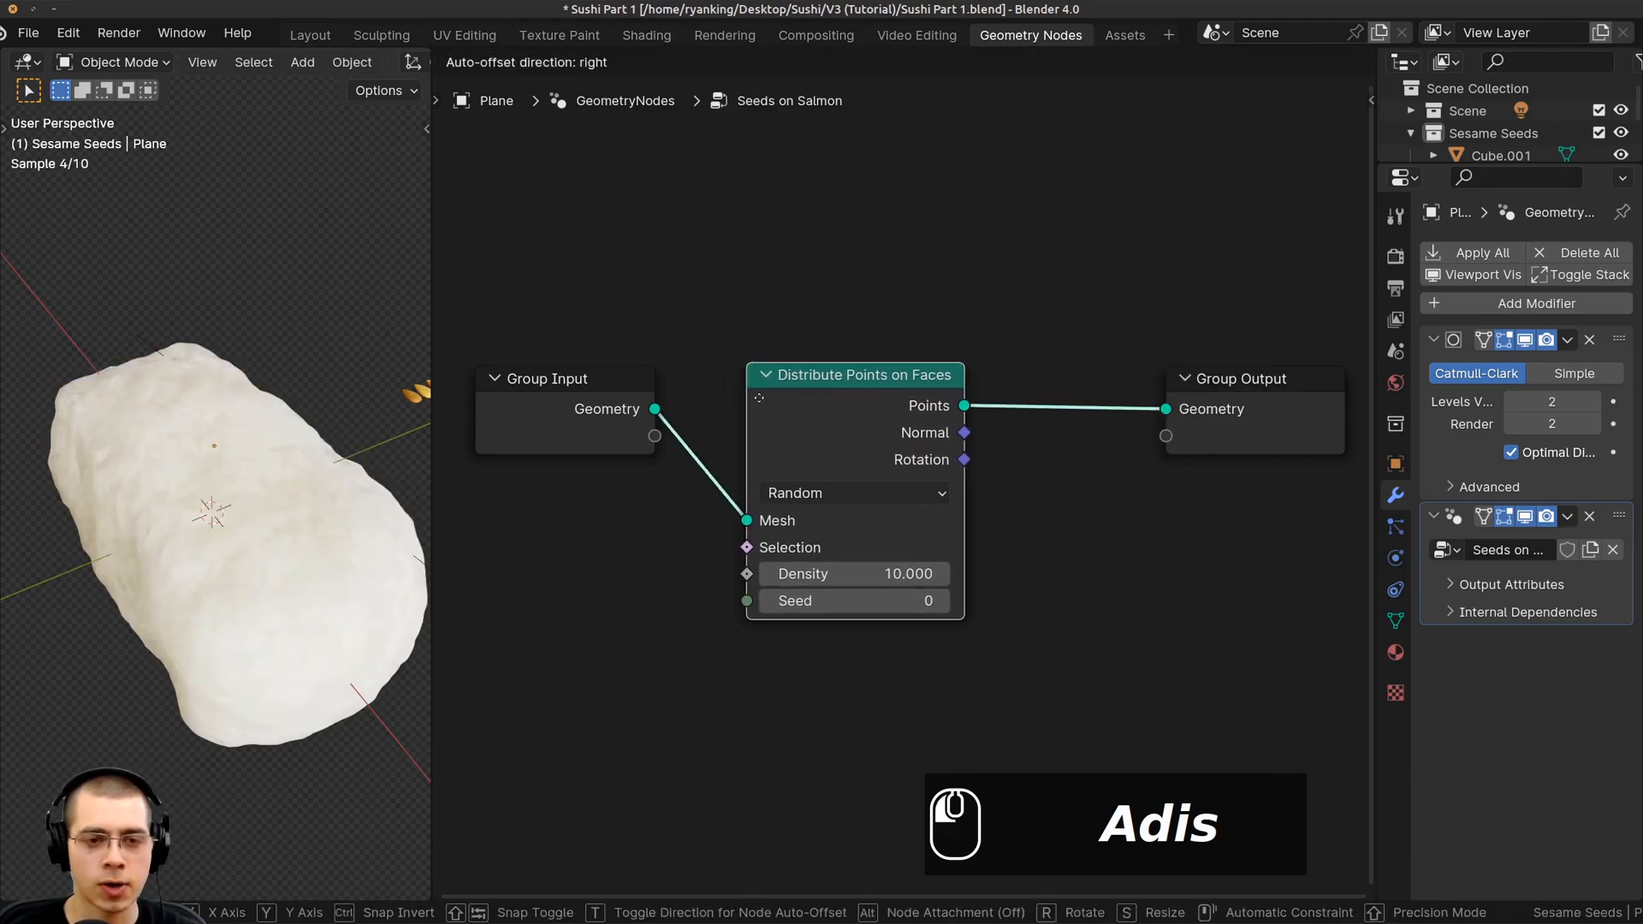
Insert an Instance on Points node between Distribute Points on Faces and the Group Output
scroll(914, 330, "up", 1)
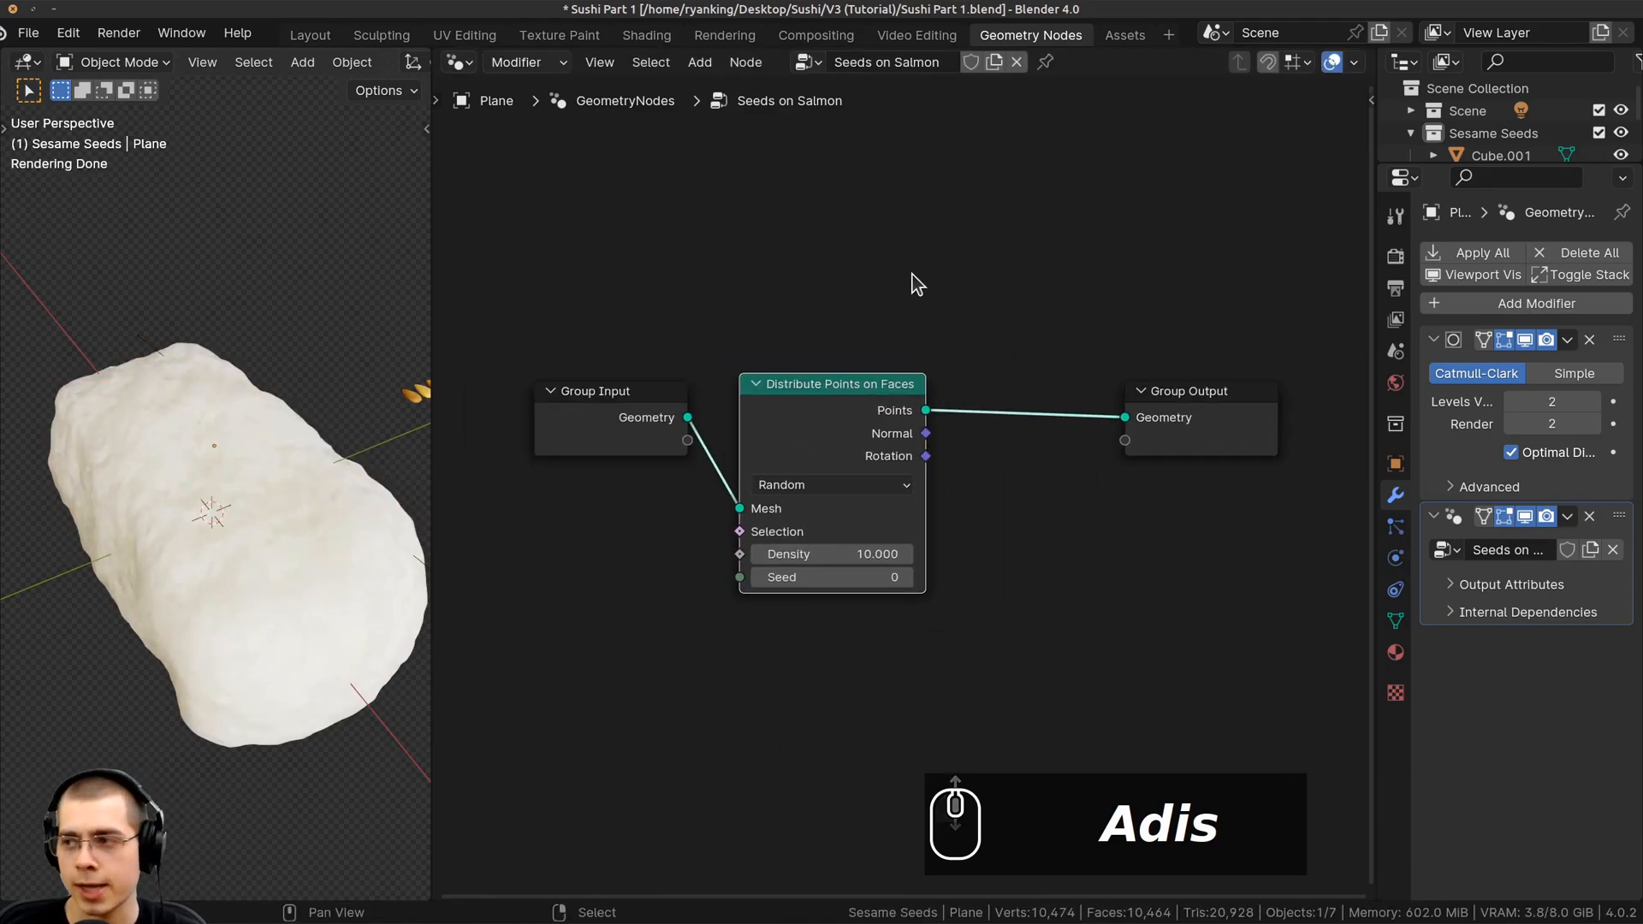
key("shift+a")
left_click(911, 274)
type("ins")
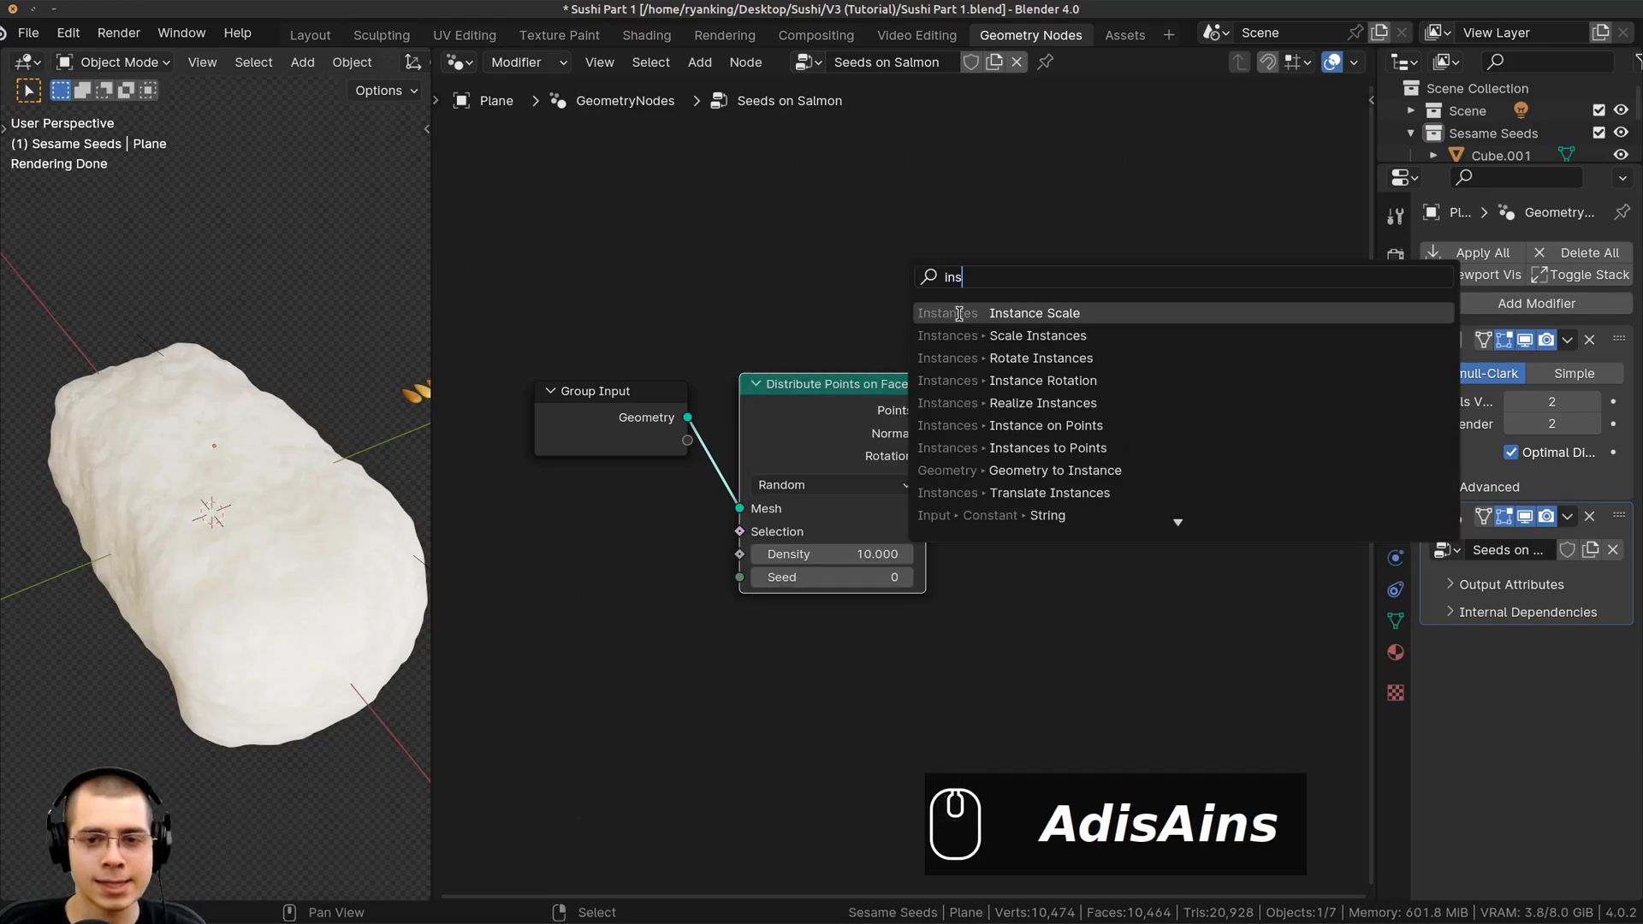
left_click(1037, 426)
left_click(1016, 377)
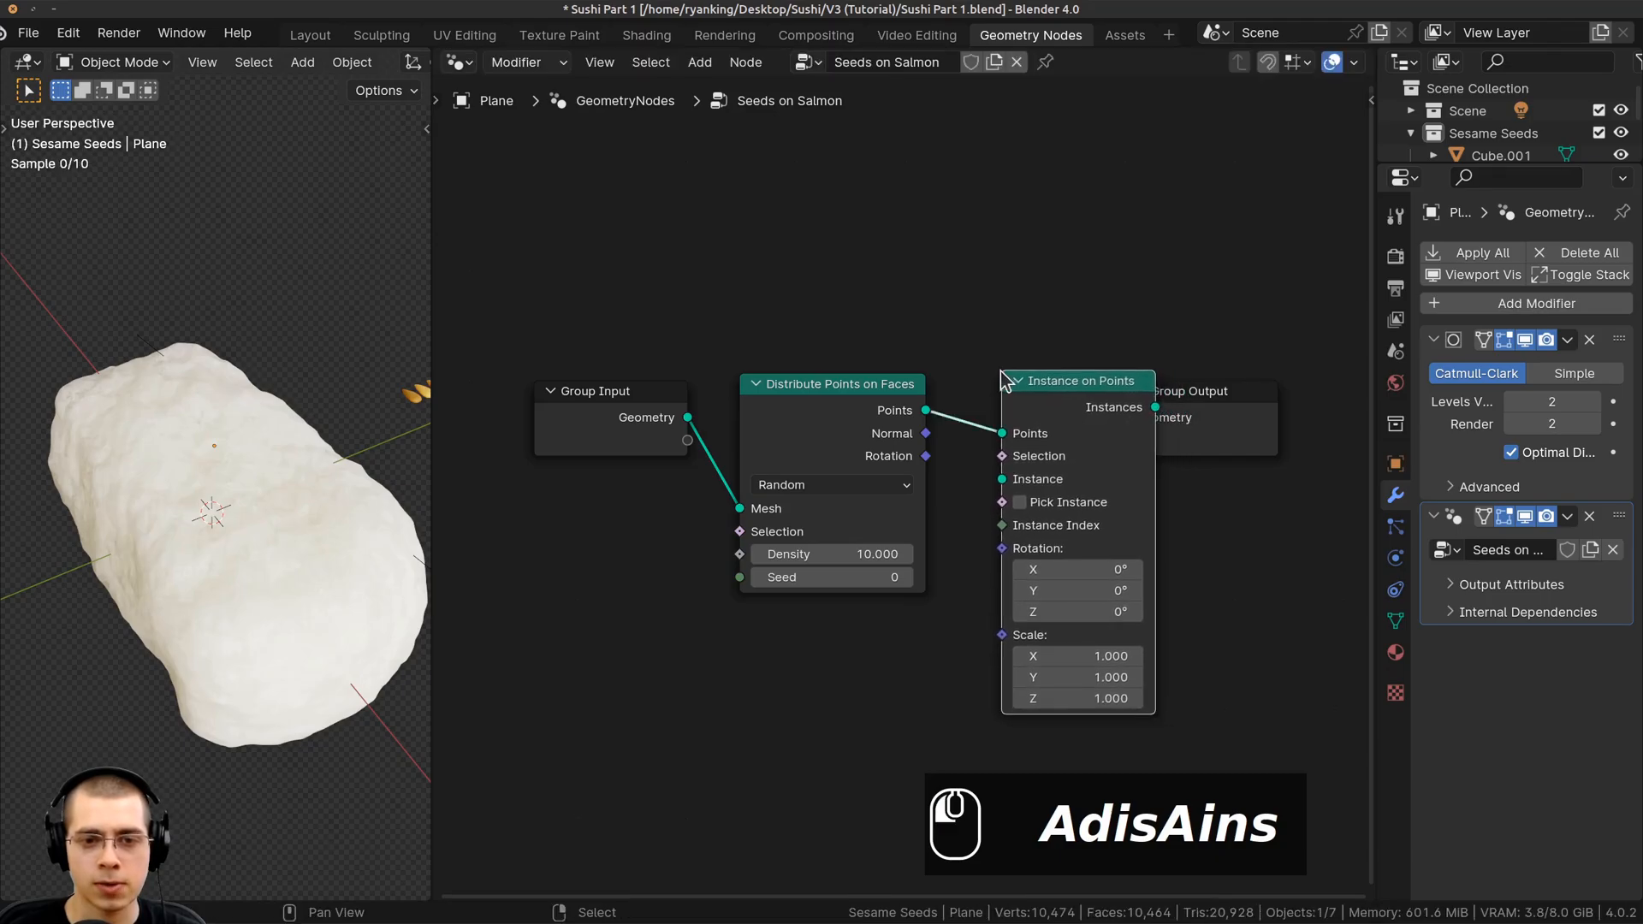
scroll(1065, 377, "down", 1)
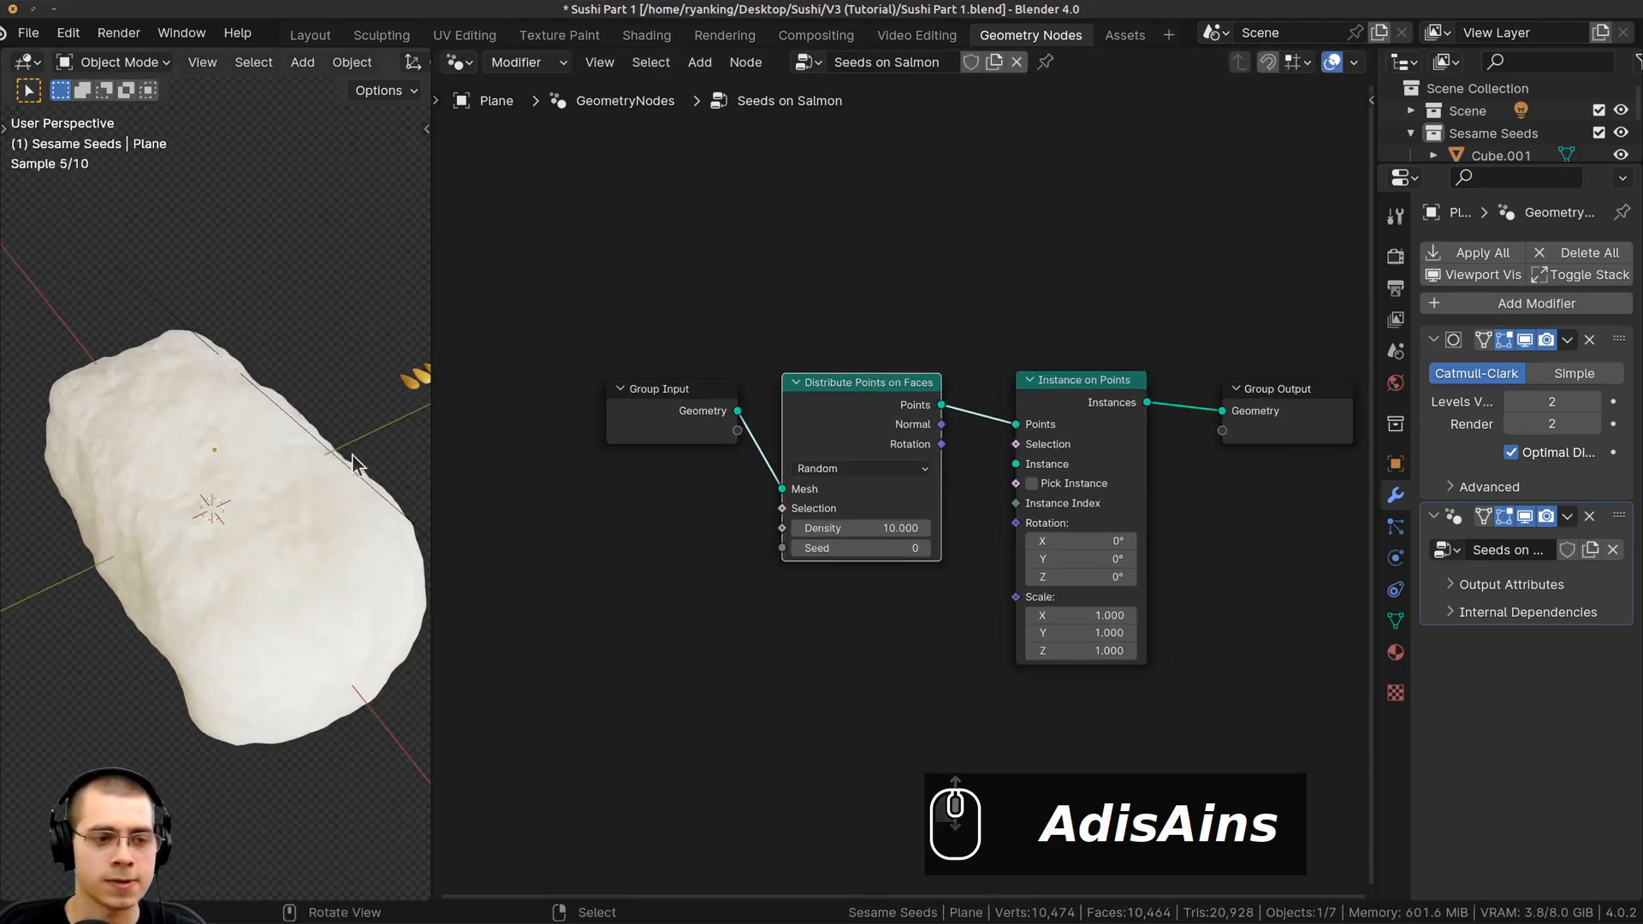
middle_click_drag(733, 412, 733, 405)
middle_click_drag(249, 655, 342, 548)
Insert a Join Geometry node between Instance on Points and the Group Output
middle_click_drag(993, 238, 931, 228)
key("shift+a")
left_click(933, 224)
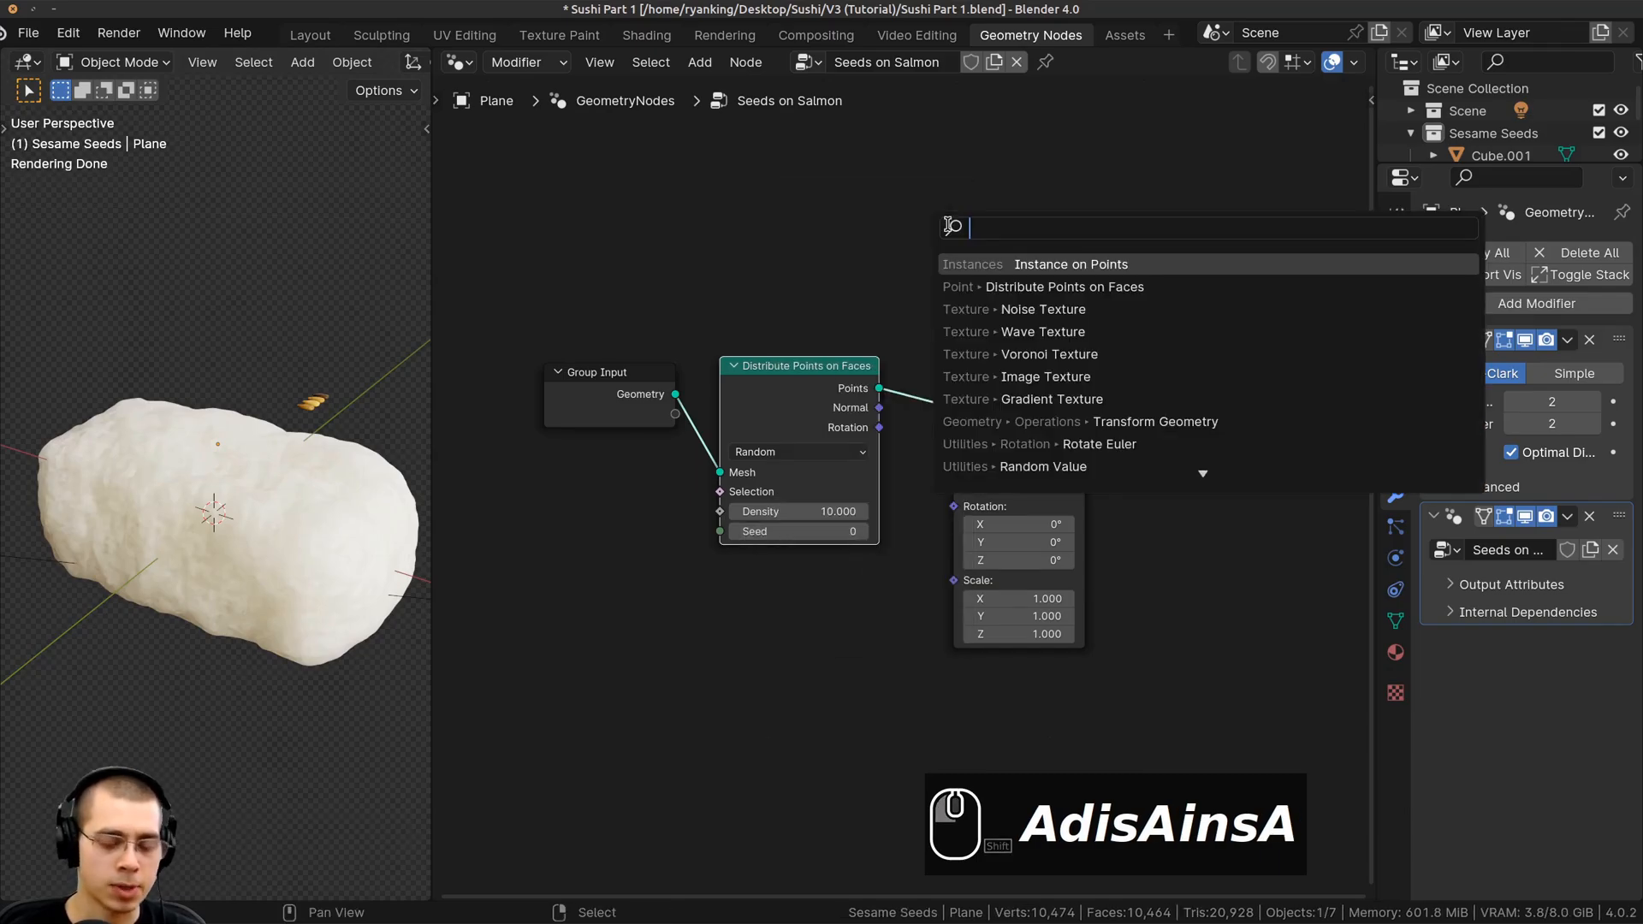
type("join")
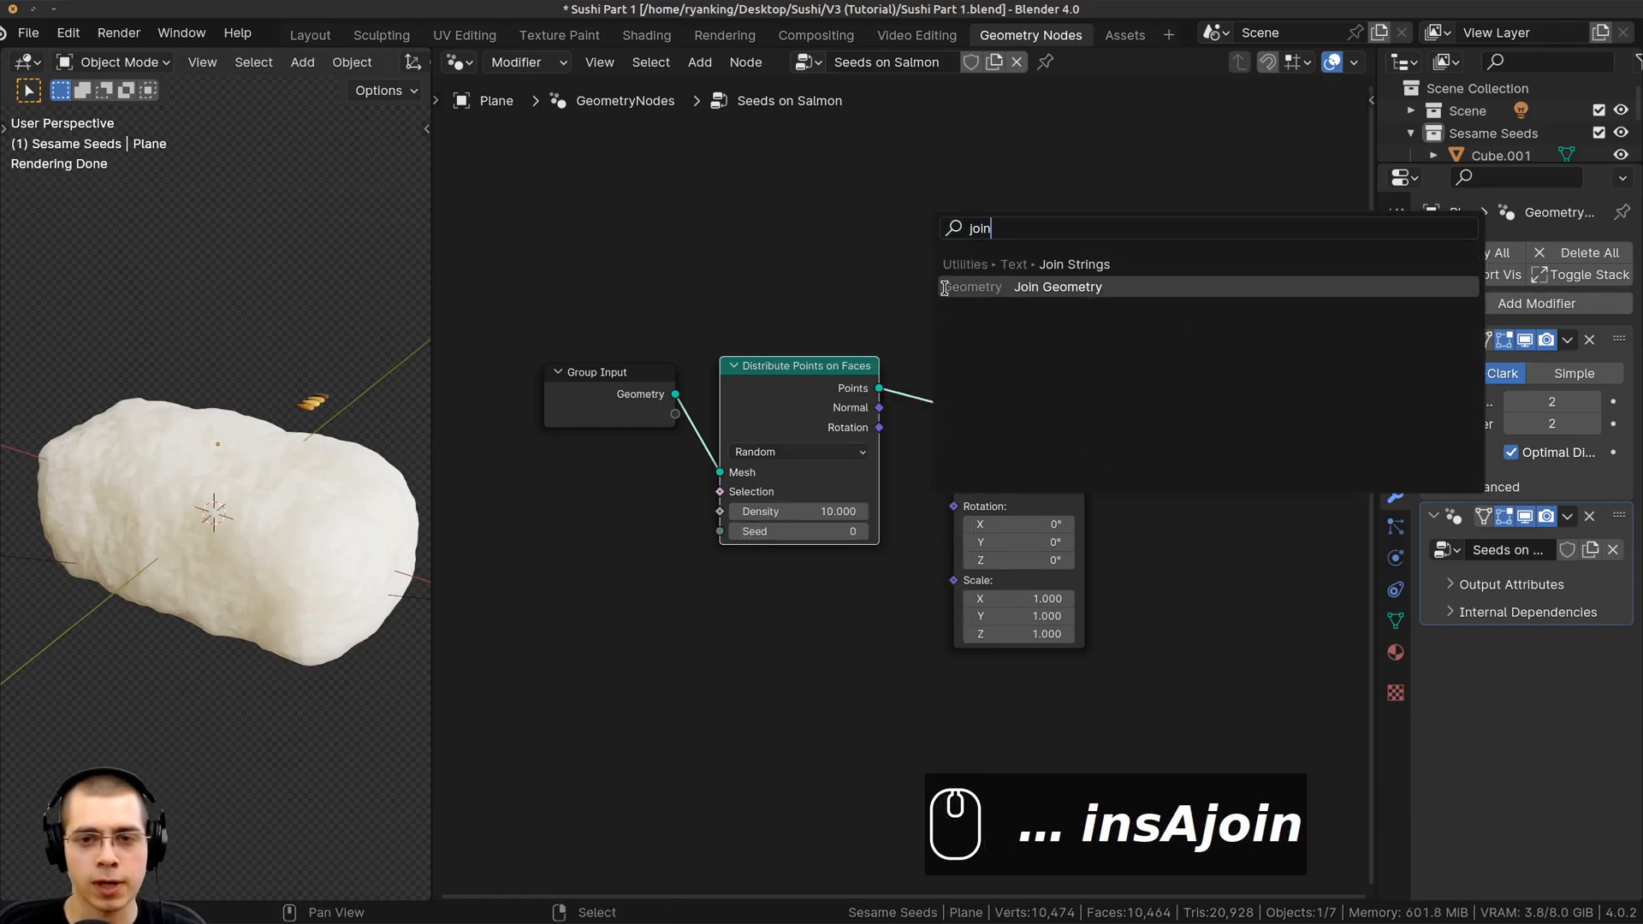
left_click(971, 287)
left_click(1096, 353)
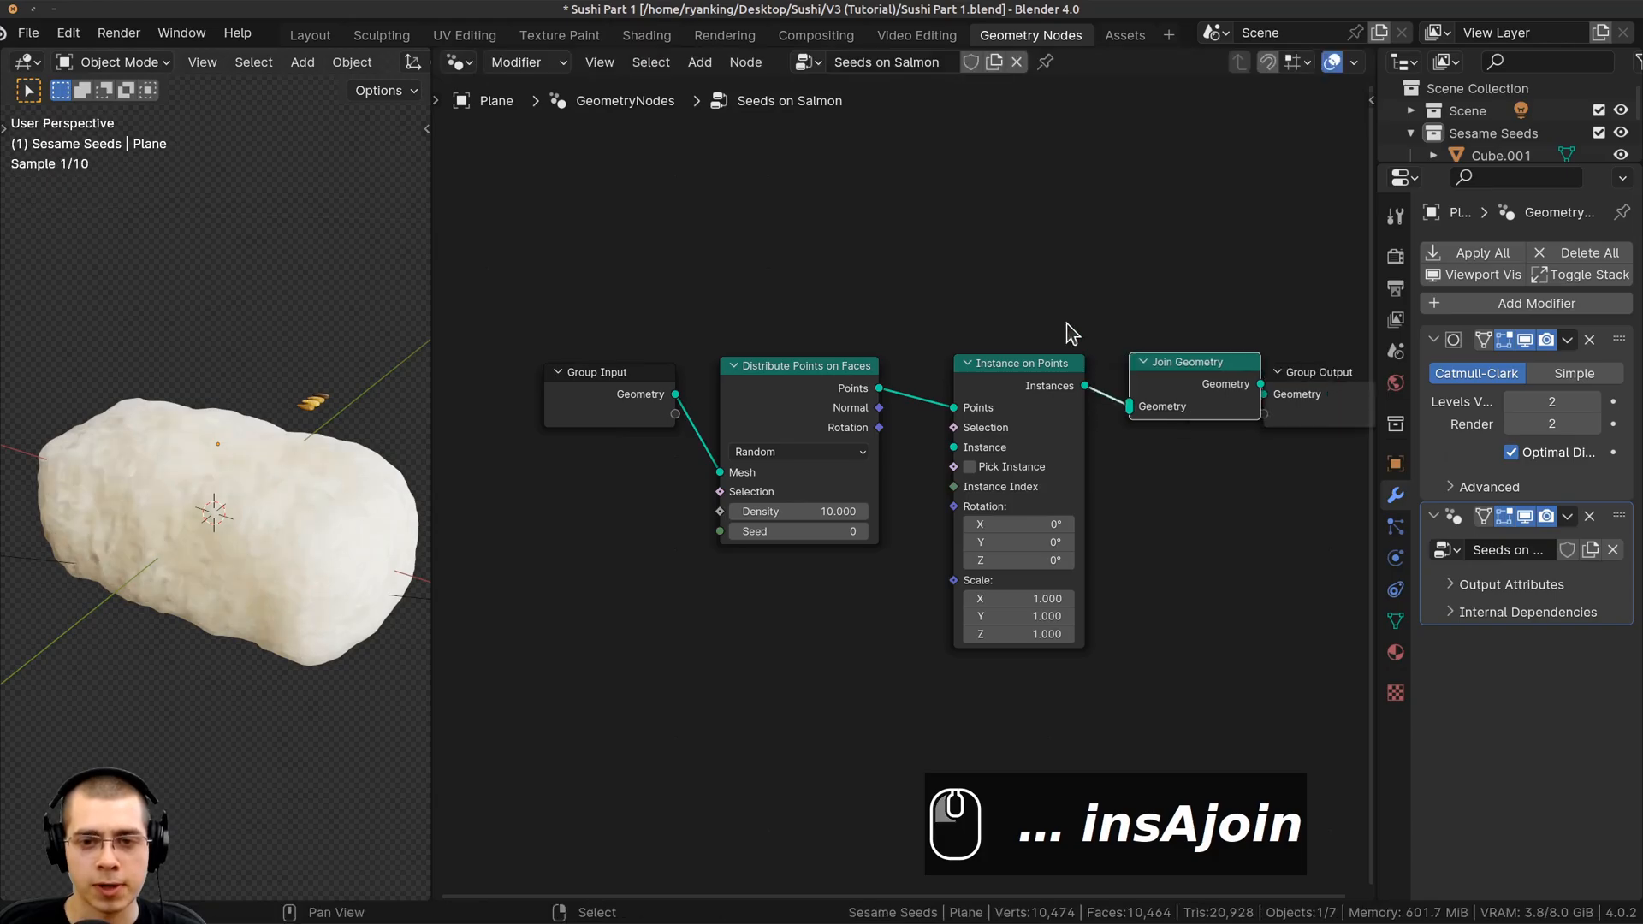
Move the Distribute Points on Faces and Instance on Points nodes aside and link the Group Input's Geometry into Join Geometry
left_click_drag(1066, 322, 825, 416)
key("g")
left_click(804, 435)
key("a")
middle_click_drag(805, 435, 701, 398)
left_click_drag(558, 361, 1055, 369)
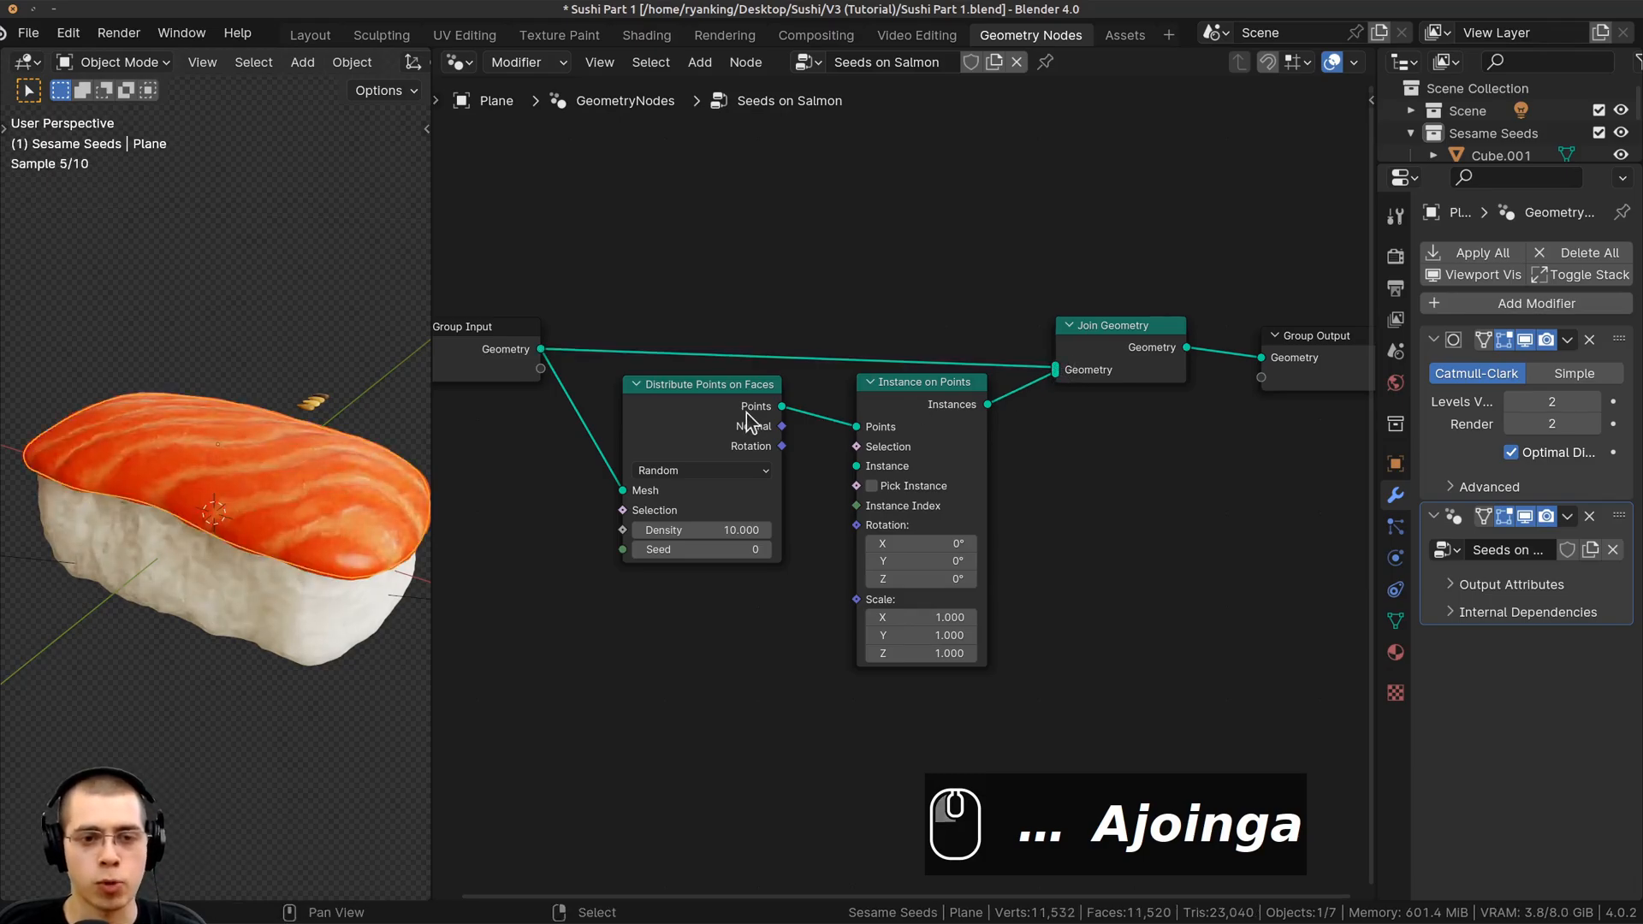
Tidy the node layout by moving Distribute Points on Faces closer to Instance on Points and repositioning Join Geometry
middle_click_drag(753, 419, 792, 379)
left_click_drag(735, 354, 769, 370)
middle_click_drag(1147, 311, 1085, 317)
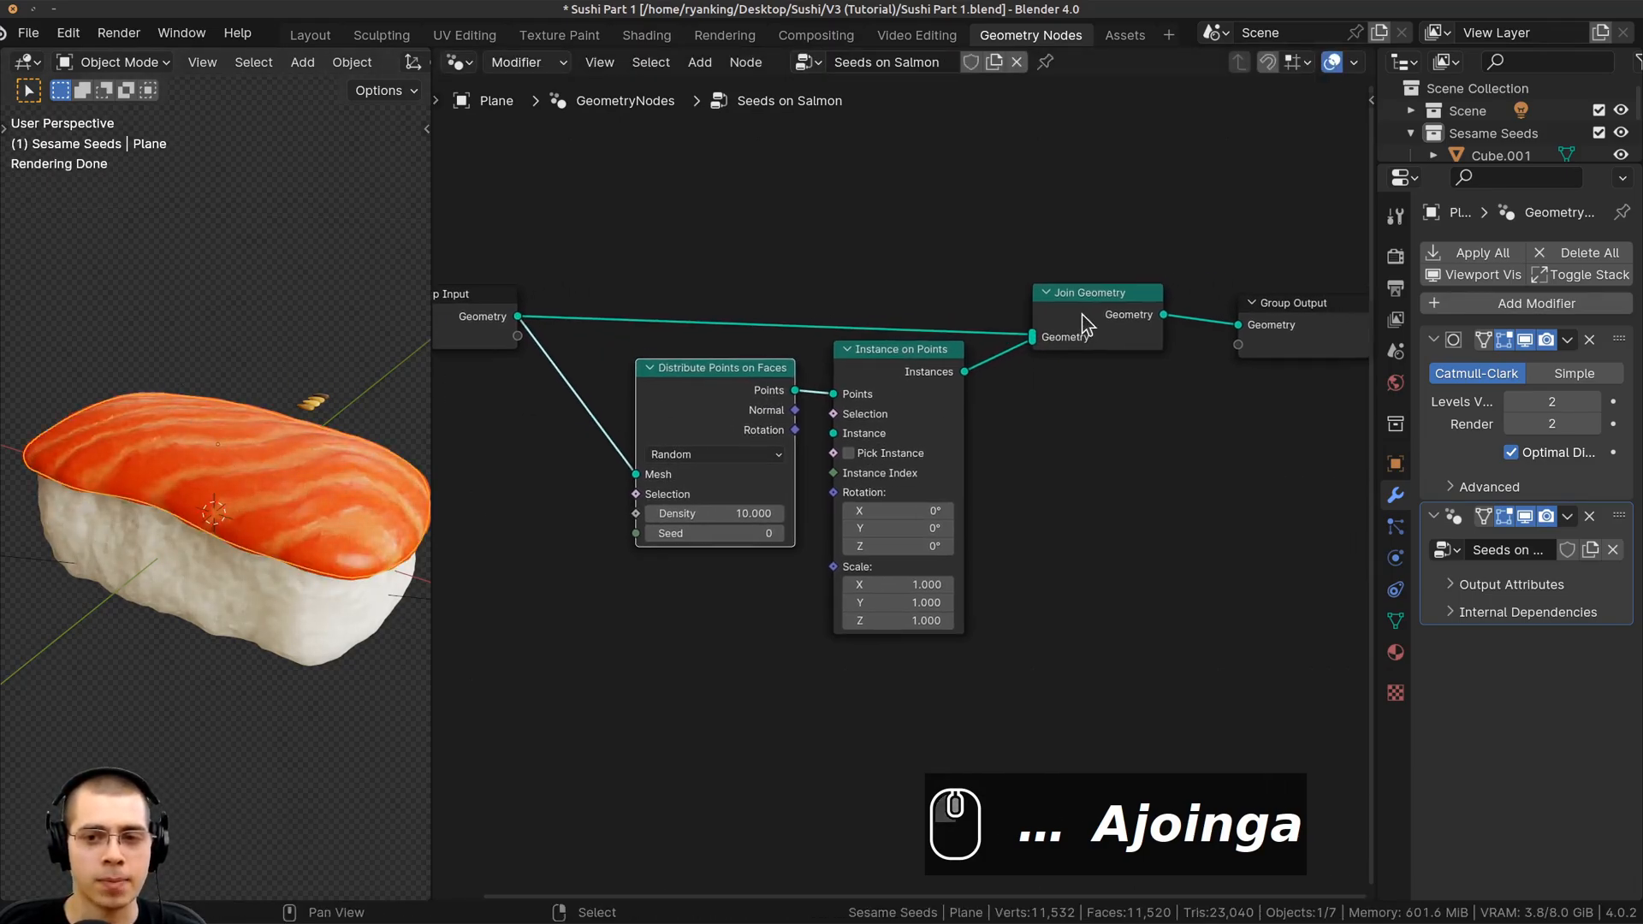
left_click_drag(1123, 300, 1132, 297)
middle_click_drag(909, 397, 1037, 368)
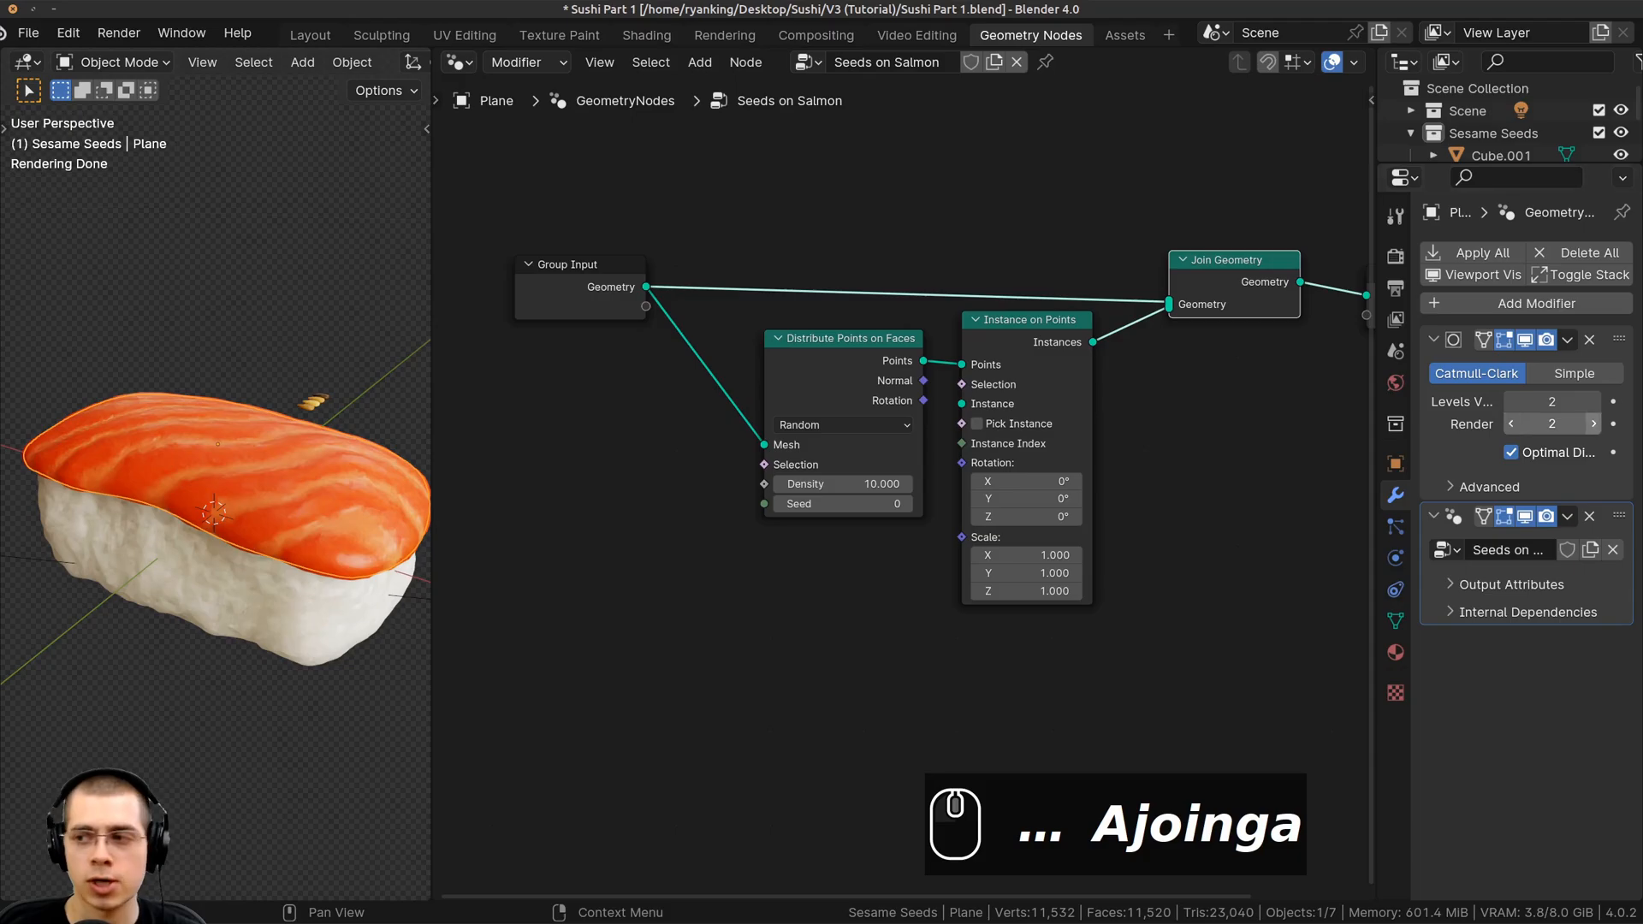
middle_click_drag(683, 446, 684, 423)
scroll(684, 423, "up", 1)
middle_click_drag(166, 457, 147, 494)
scroll(305, 409, "up", 1)
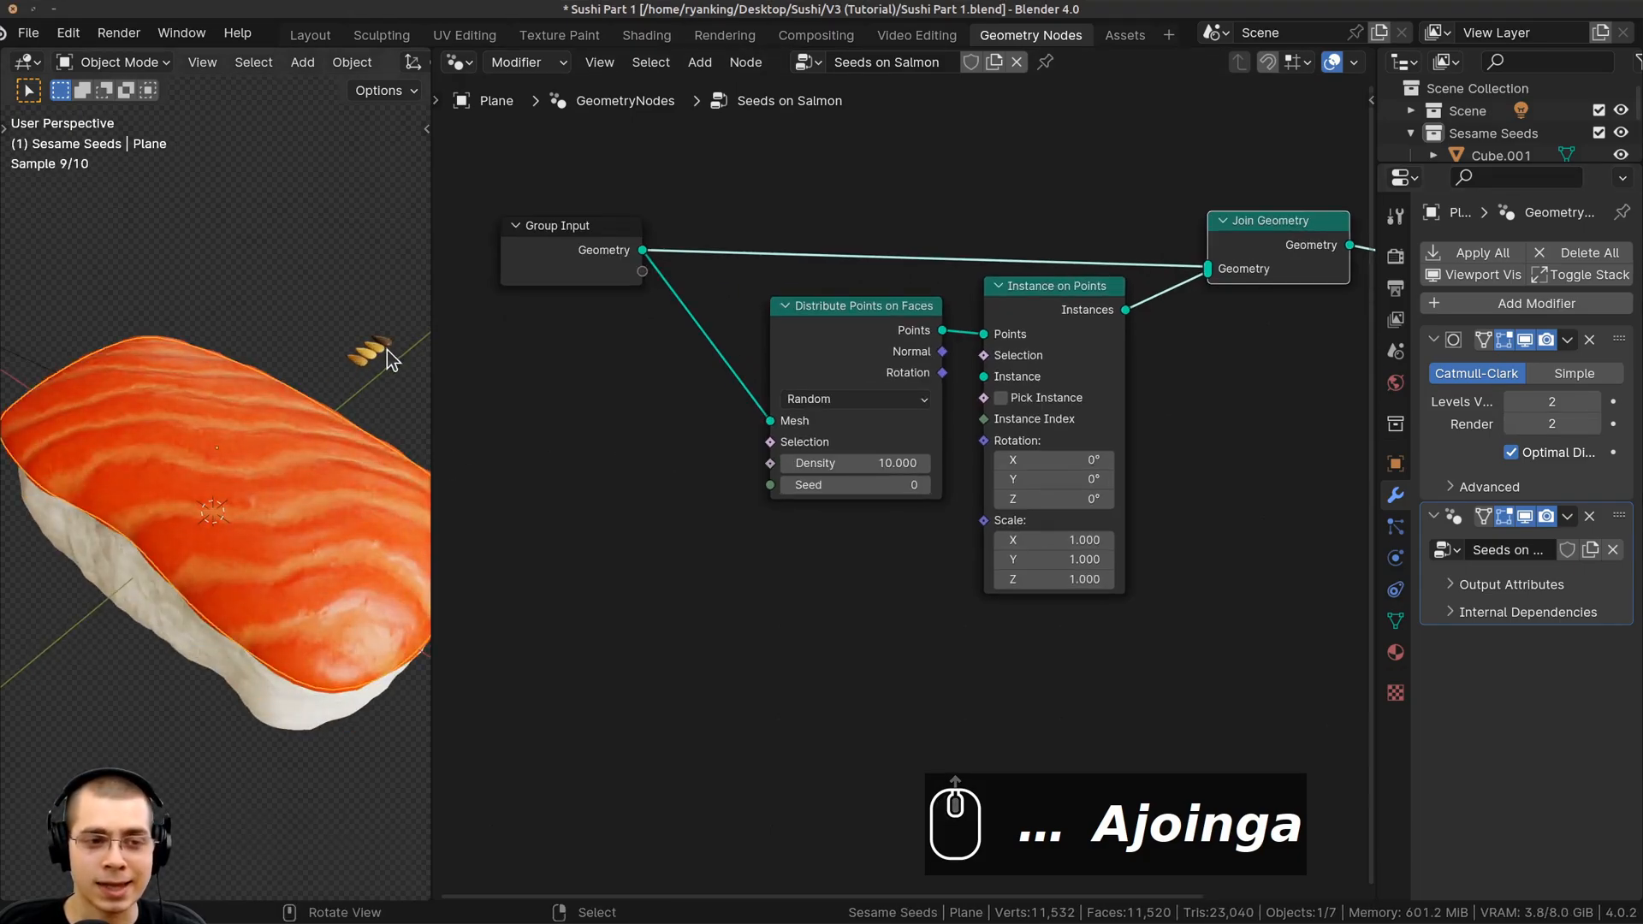
middle_click_drag(698, 426, 707, 416)
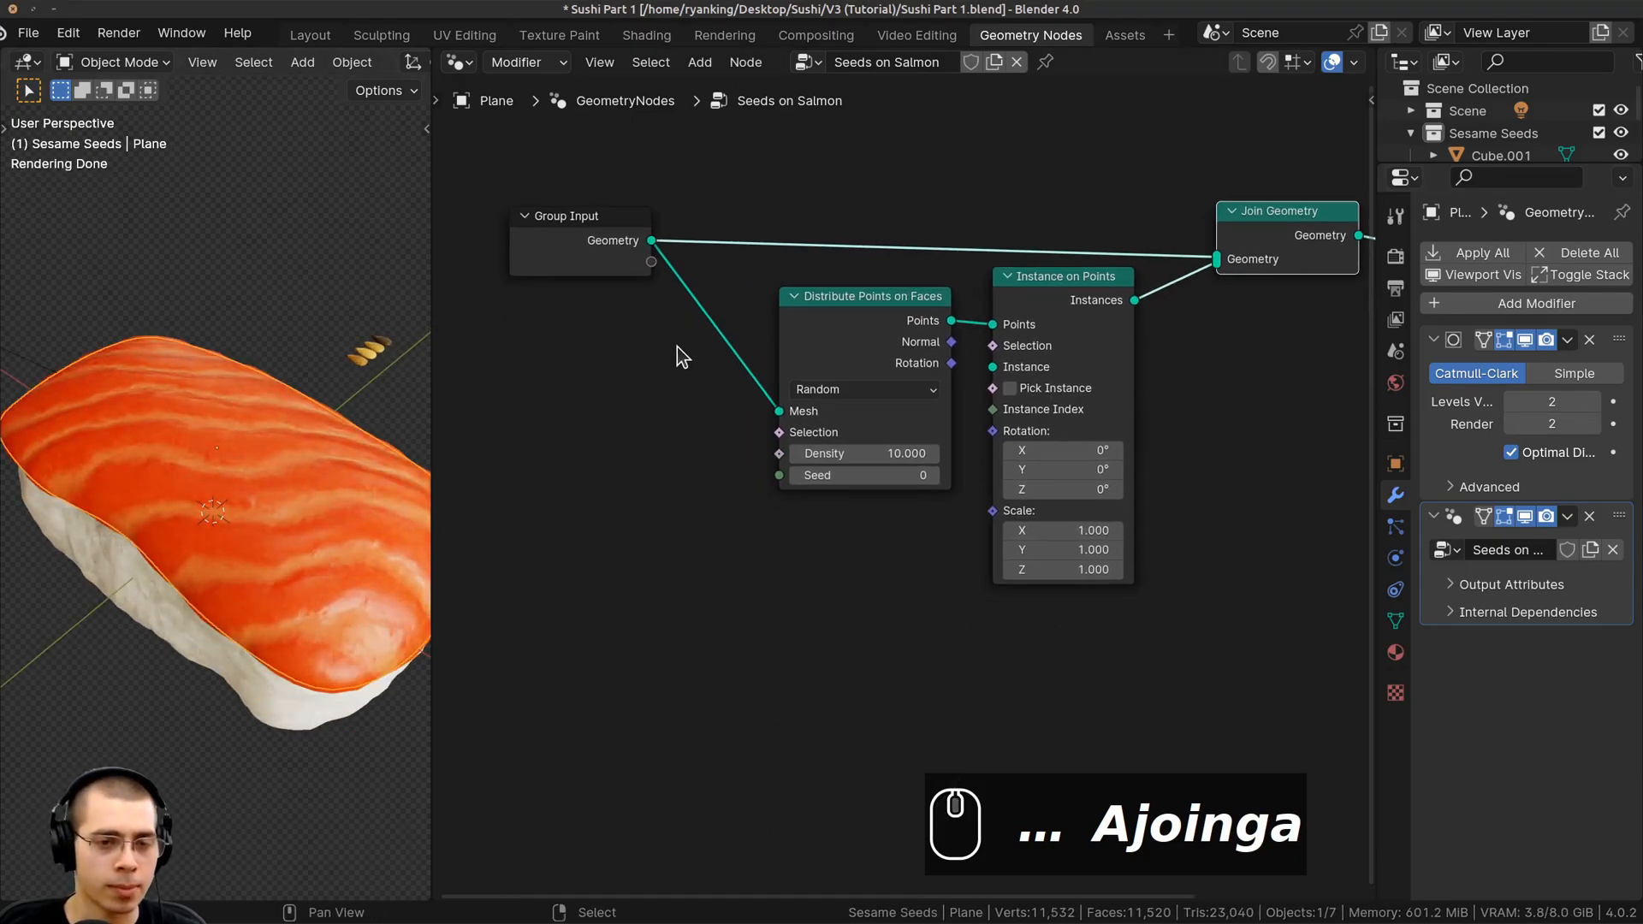
Add a Collection Info node beside Distribute Points on Faces and set its collection to Sesame Seeds
key("shift+a")
left_click(678, 348)
type("col")
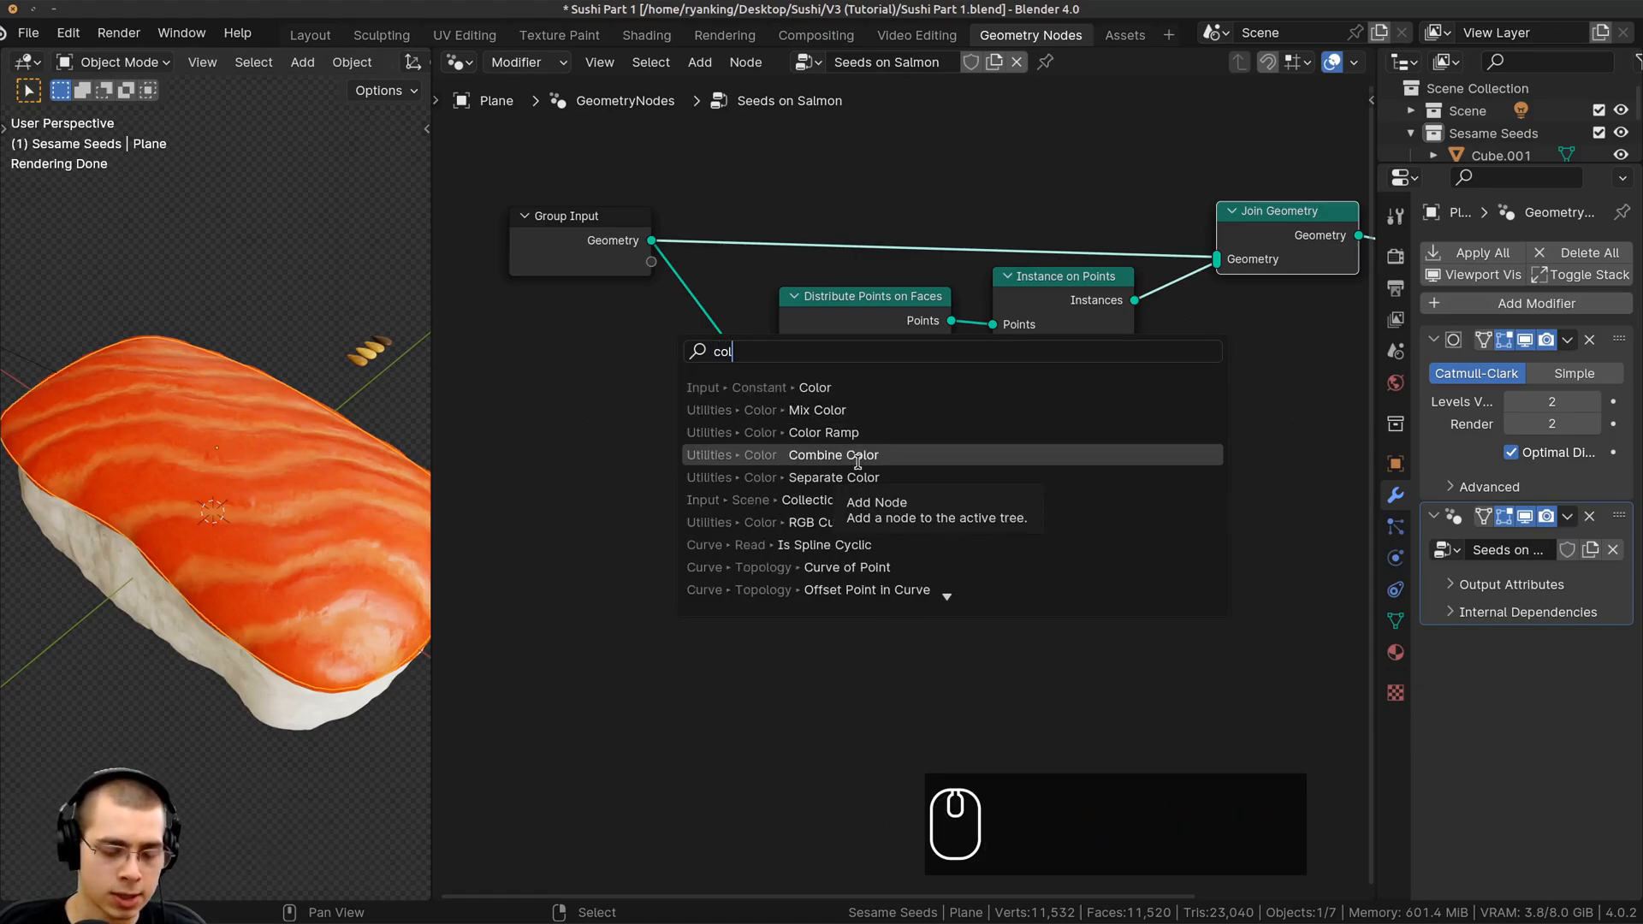
type("l")
left_click(807, 393)
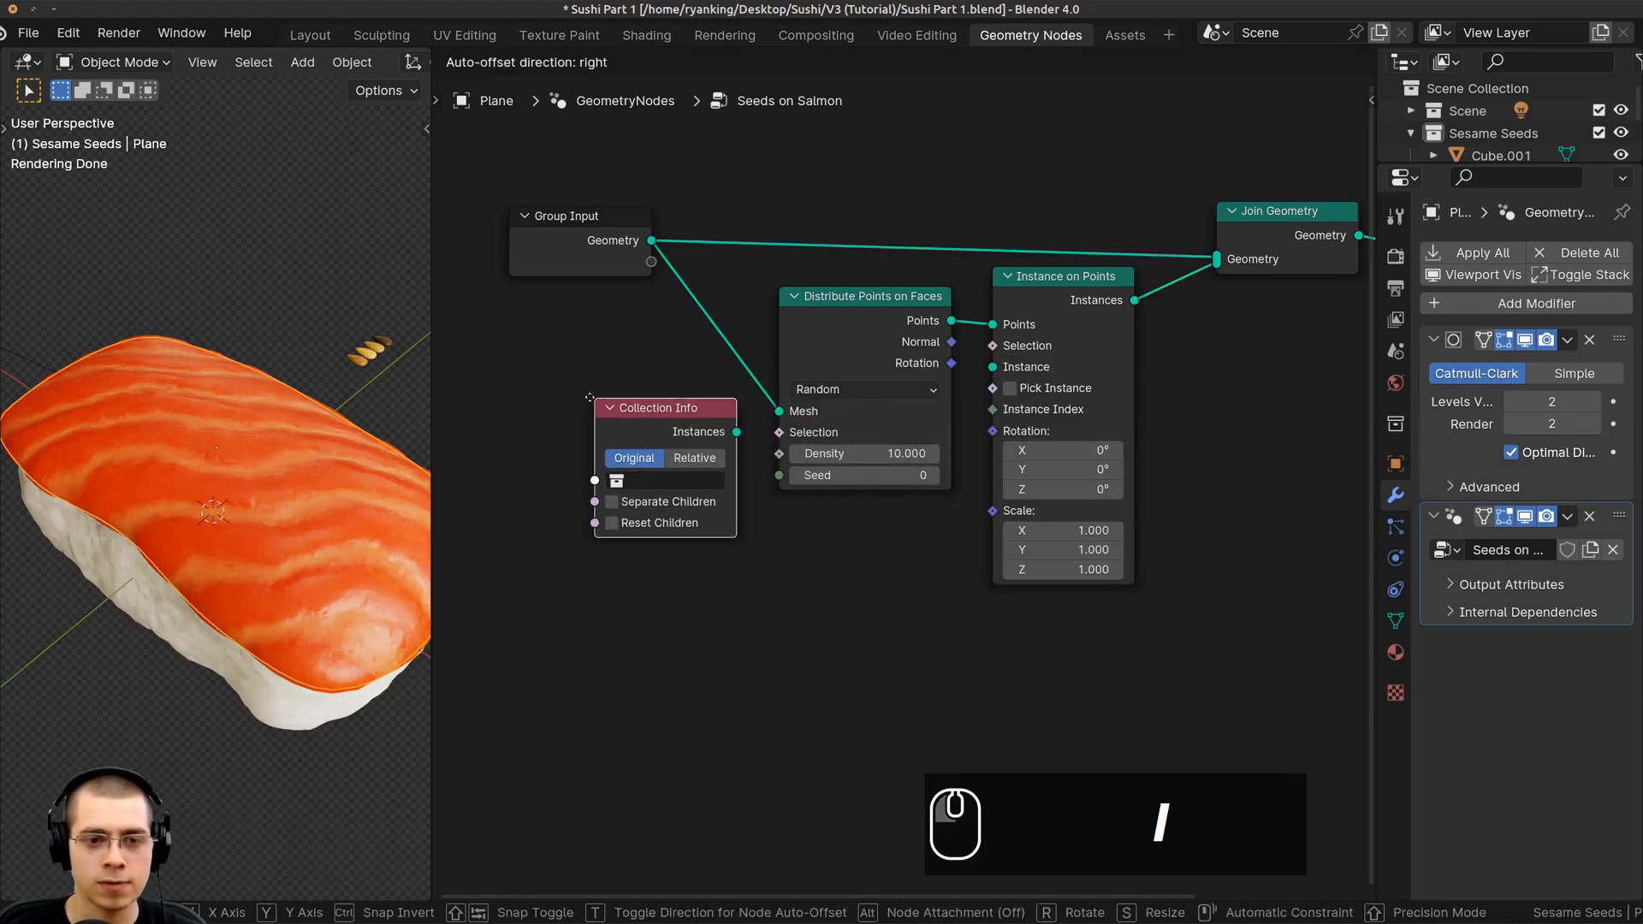
left_click(581, 392)
middle_click_drag(659, 428, 788, 324)
scroll(788, 323, "up", 1)
left_click(745, 376)
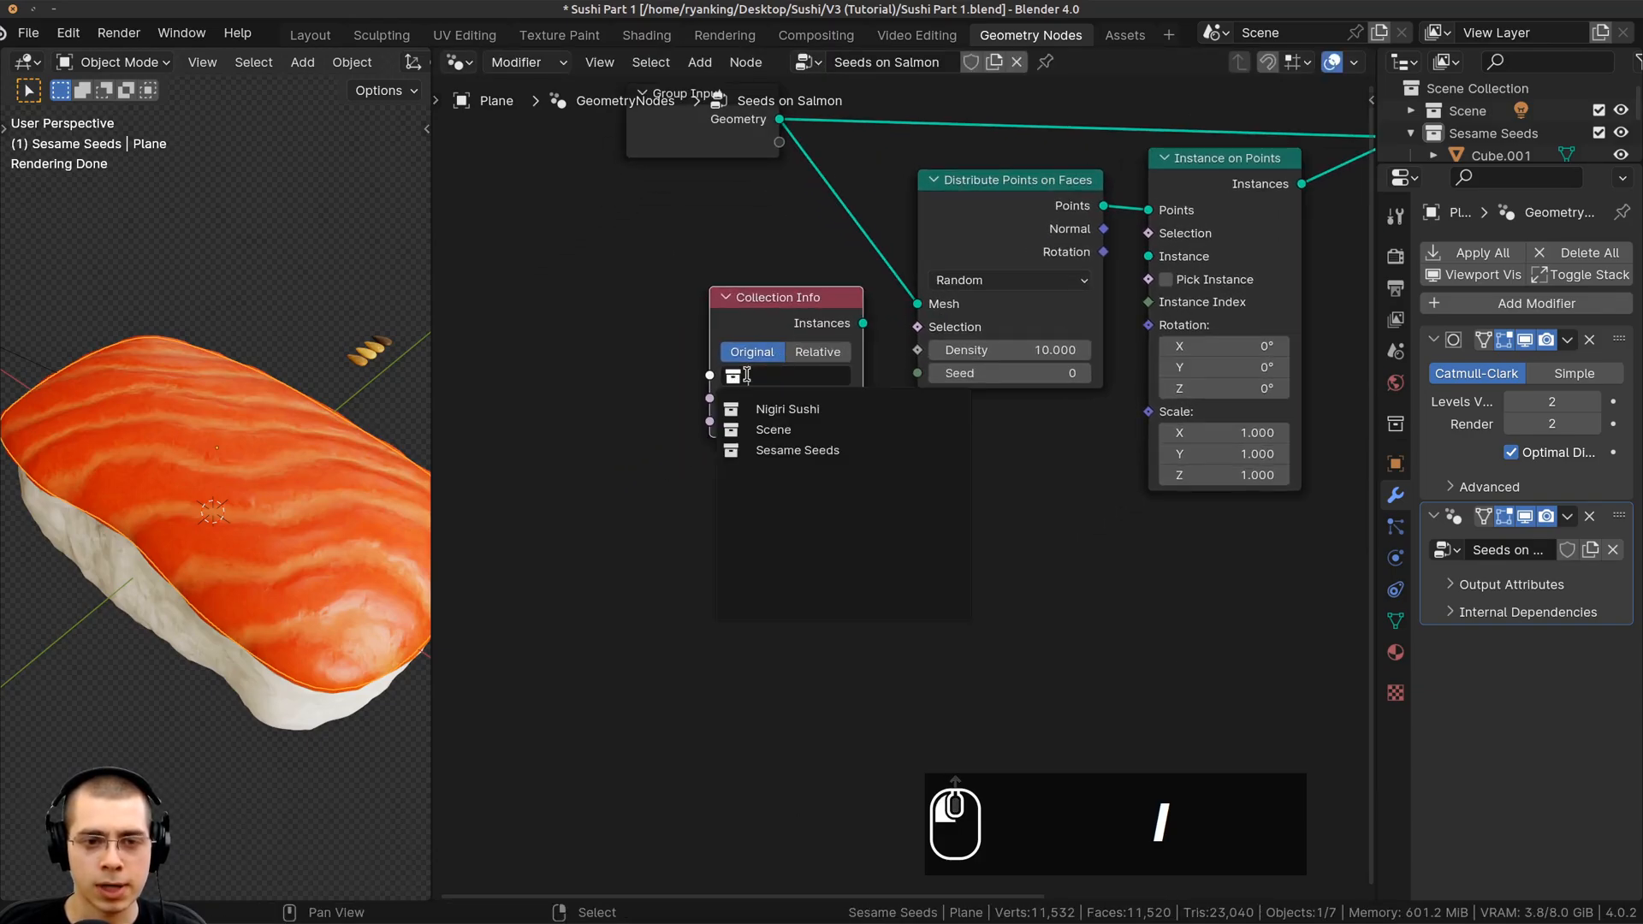
left_click(755, 451)
Enlarge the outliner, check each seed object in the Sesame Seeds collection, and collapse the Sesame Seeds and Nigiri Sushi collections
left_click_drag(1429, 168, 1429, 299)
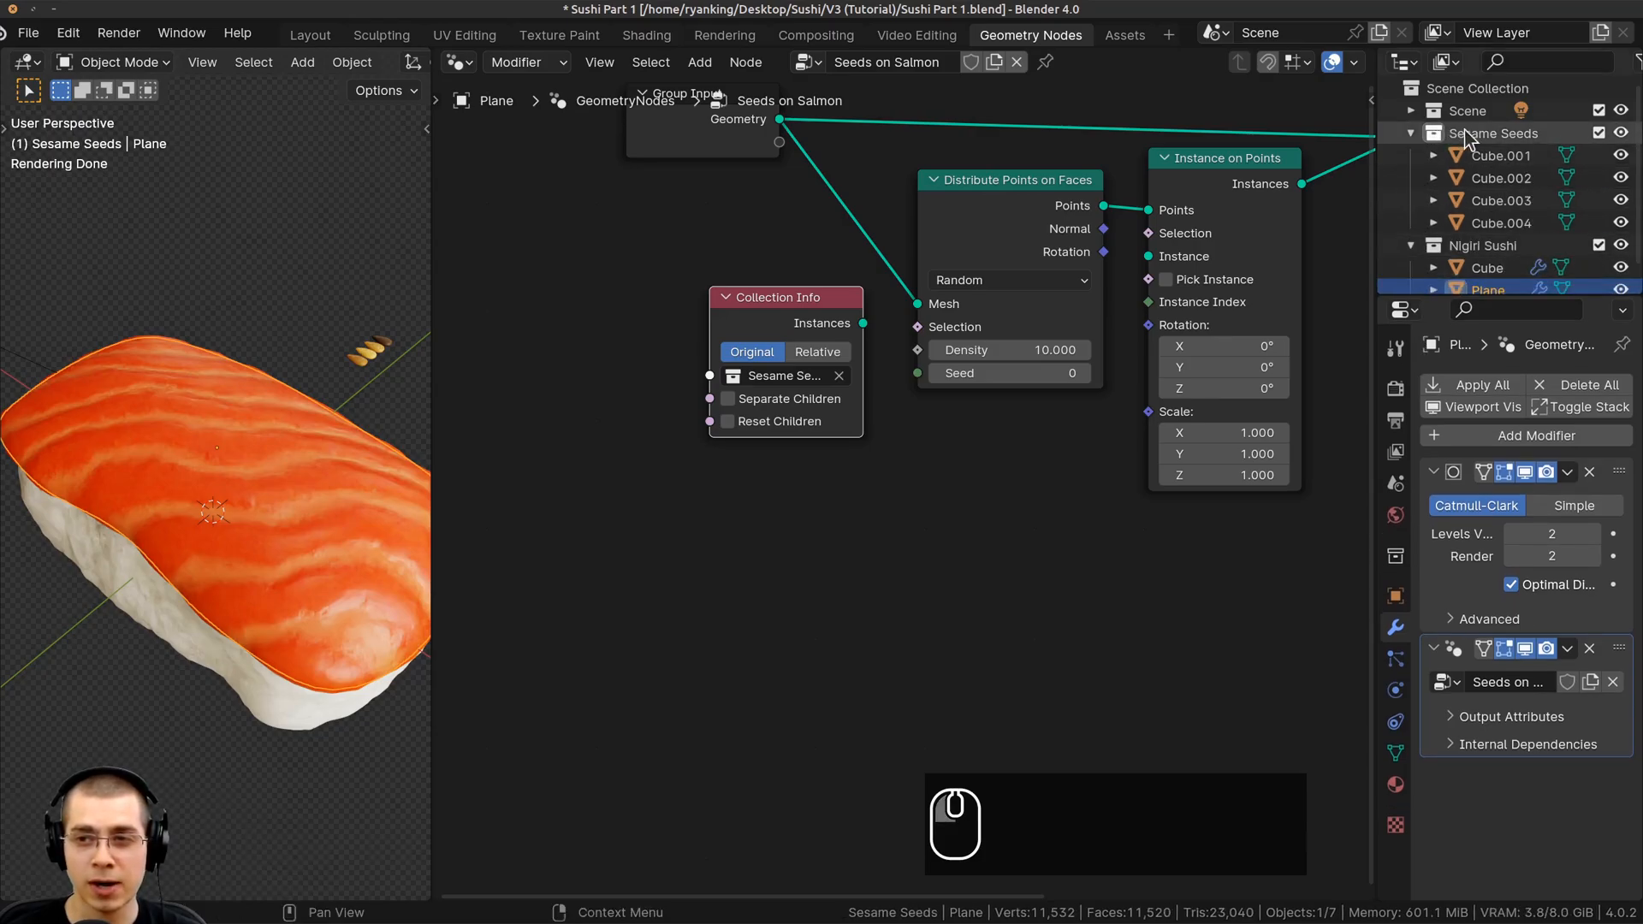
left_click(1504, 156)
left_click(1506, 178)
left_click(1506, 200)
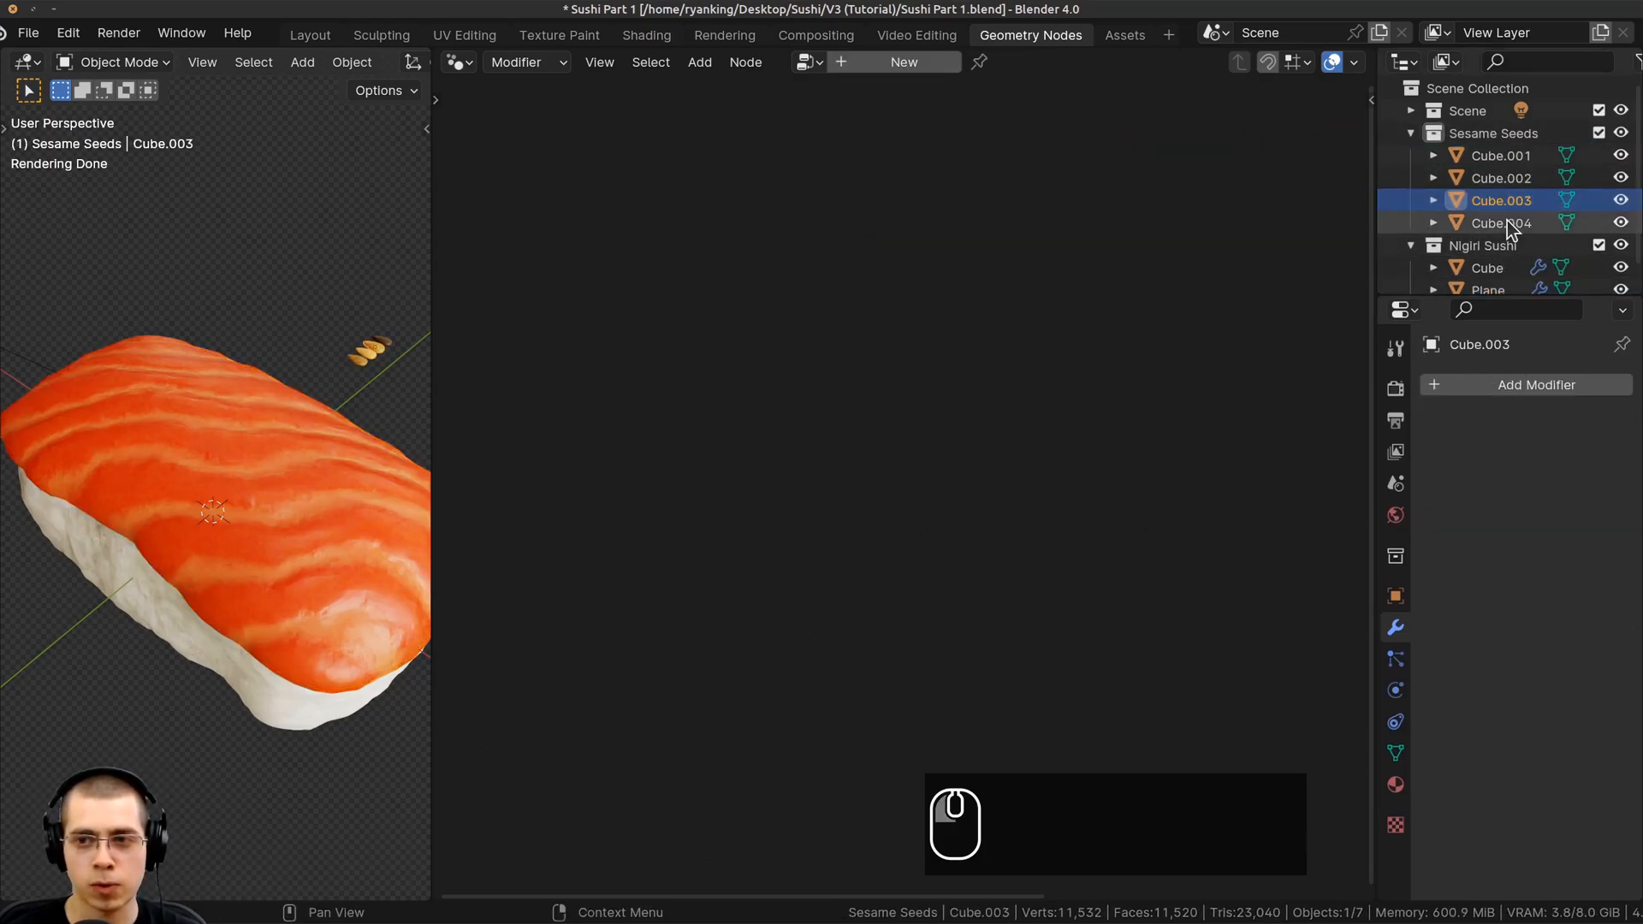
left_click(1506, 223)
left_click(1411, 133)
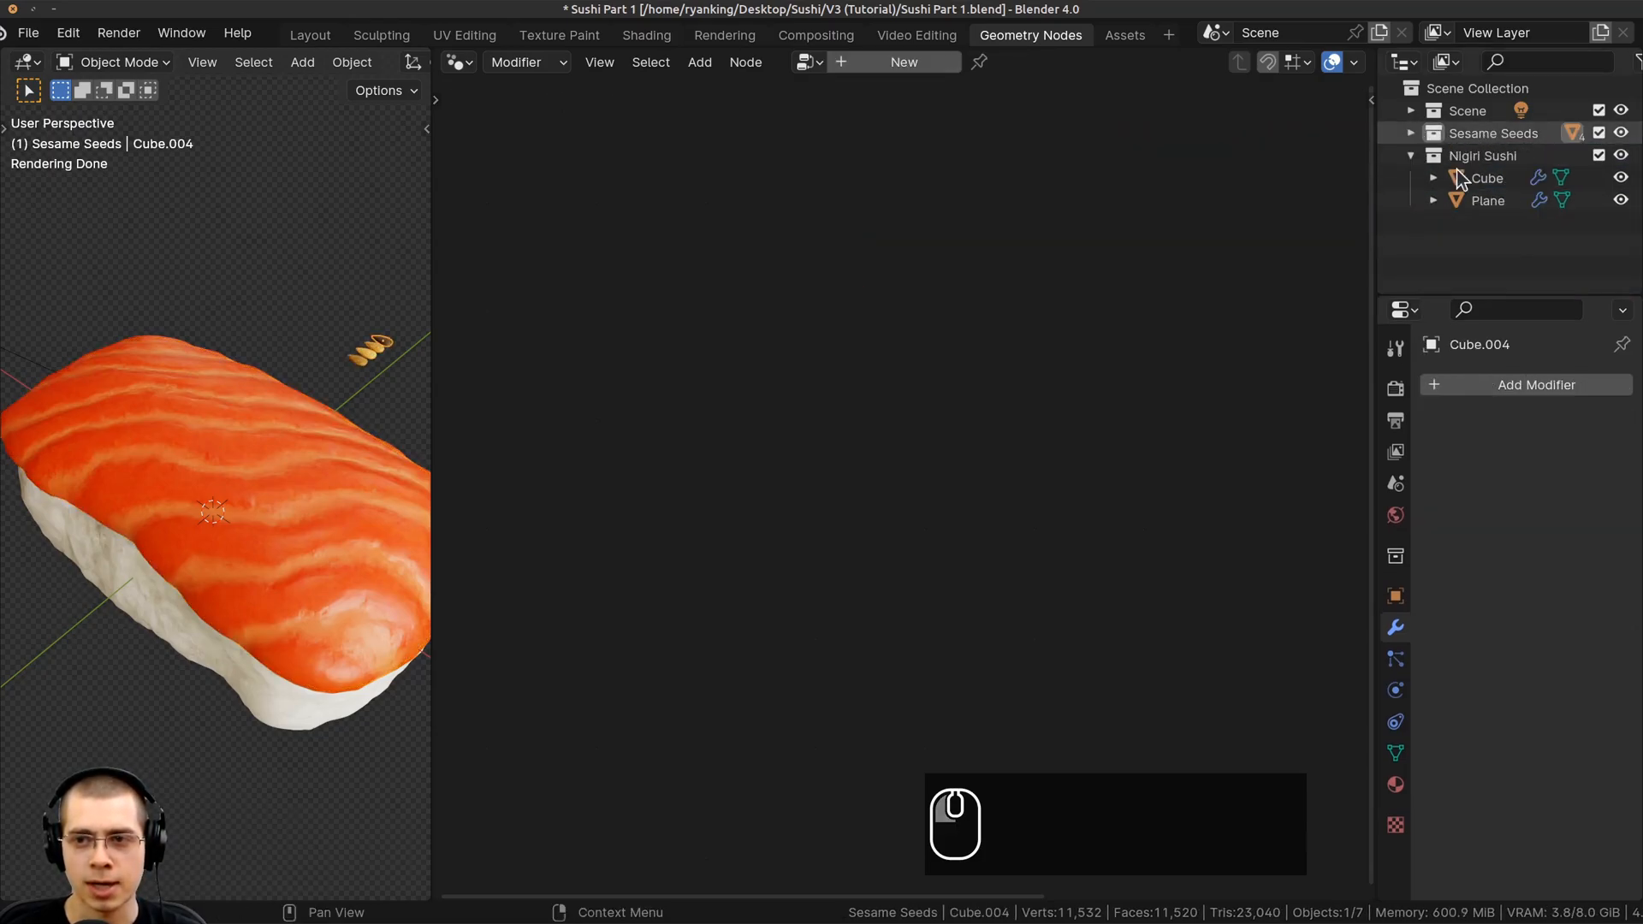
left_click(1412, 157)
Reselect the salmon and link the Collection Info's Instances output to the Instance input of Instance on Points
left_click(326, 428)
key("g")
right_click(315, 413)
middle_click_drag(315, 413, 292, 418)
middle_click_drag(808, 371, 792, 383)
left_click_drag(775, 318, 1141, 274)
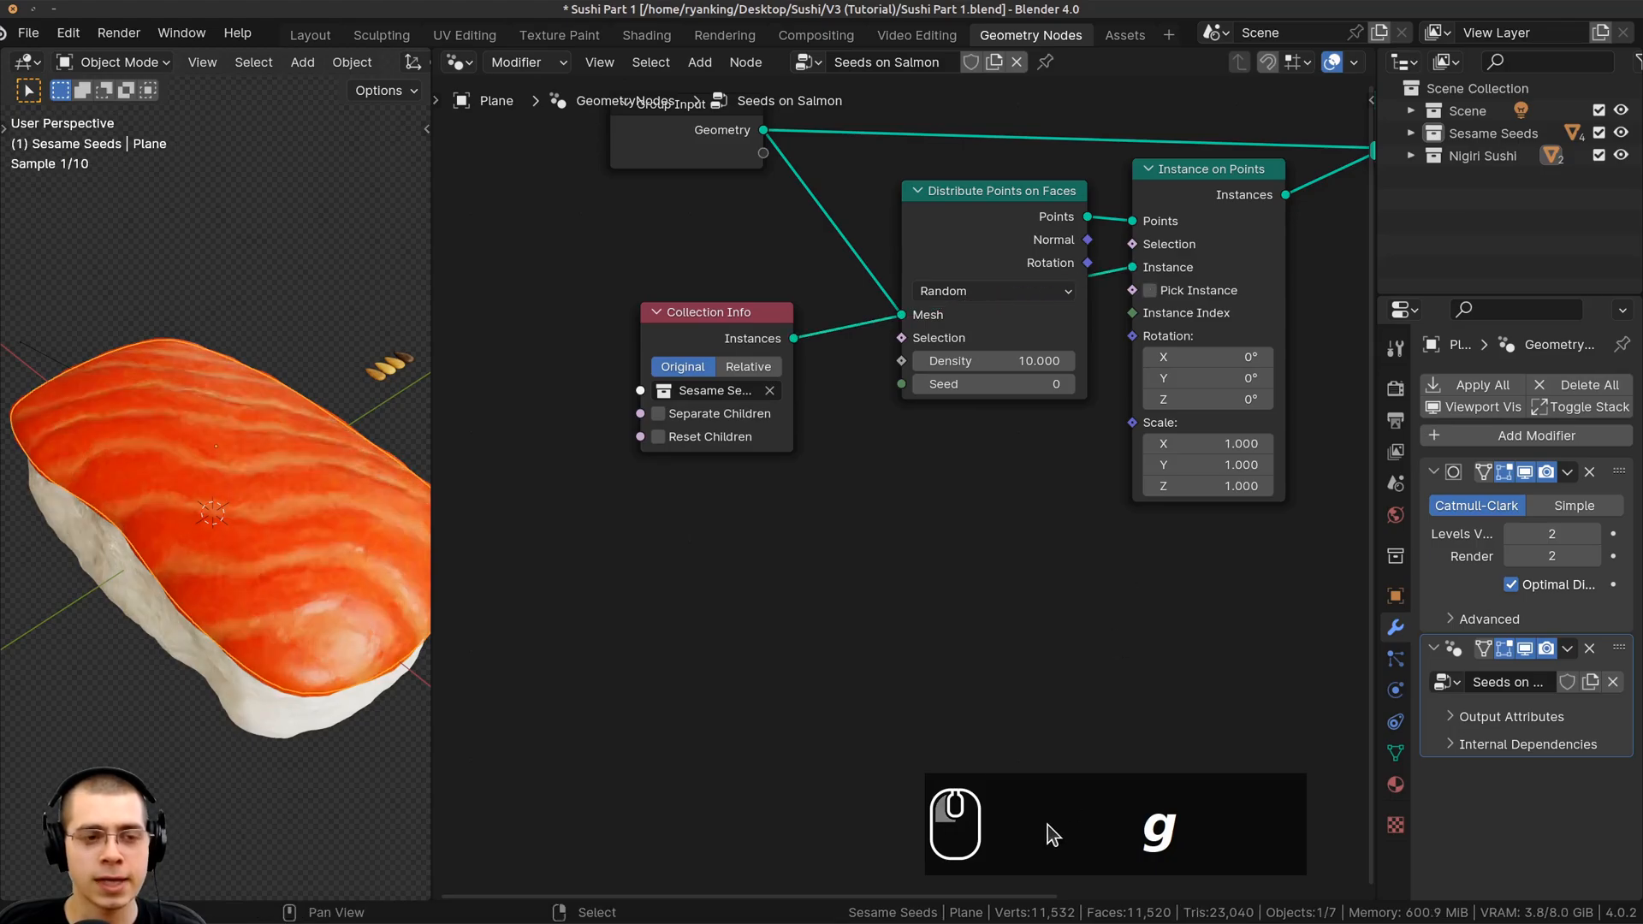
Raise the Density of Distribute Points on Faces to 409.2 and shift the node away from Instance on Points
scroll(282, 522, "down", 4)
middle_click_drag(283, 522, 286, 480)
scroll(907, 462, "up", 1)
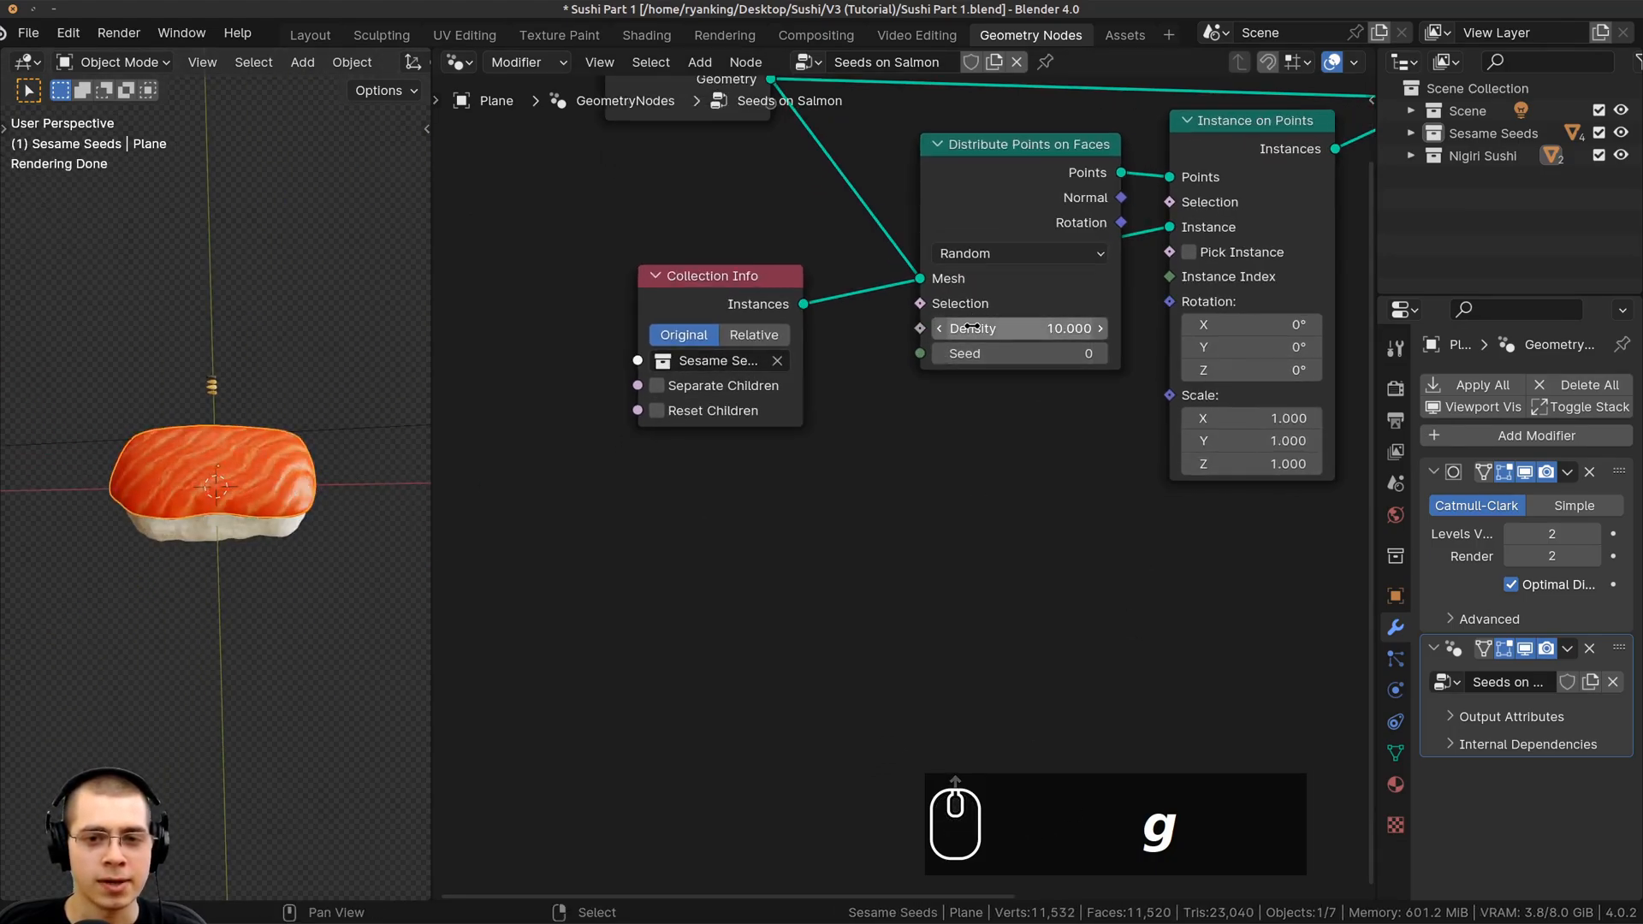
mouse_move(978, 325)
left_mouse_down()
mouse_move(993, 321)
mouse_move(980, 295)
left_mouse_up()
left_click_drag(951, 229, 911, 218)
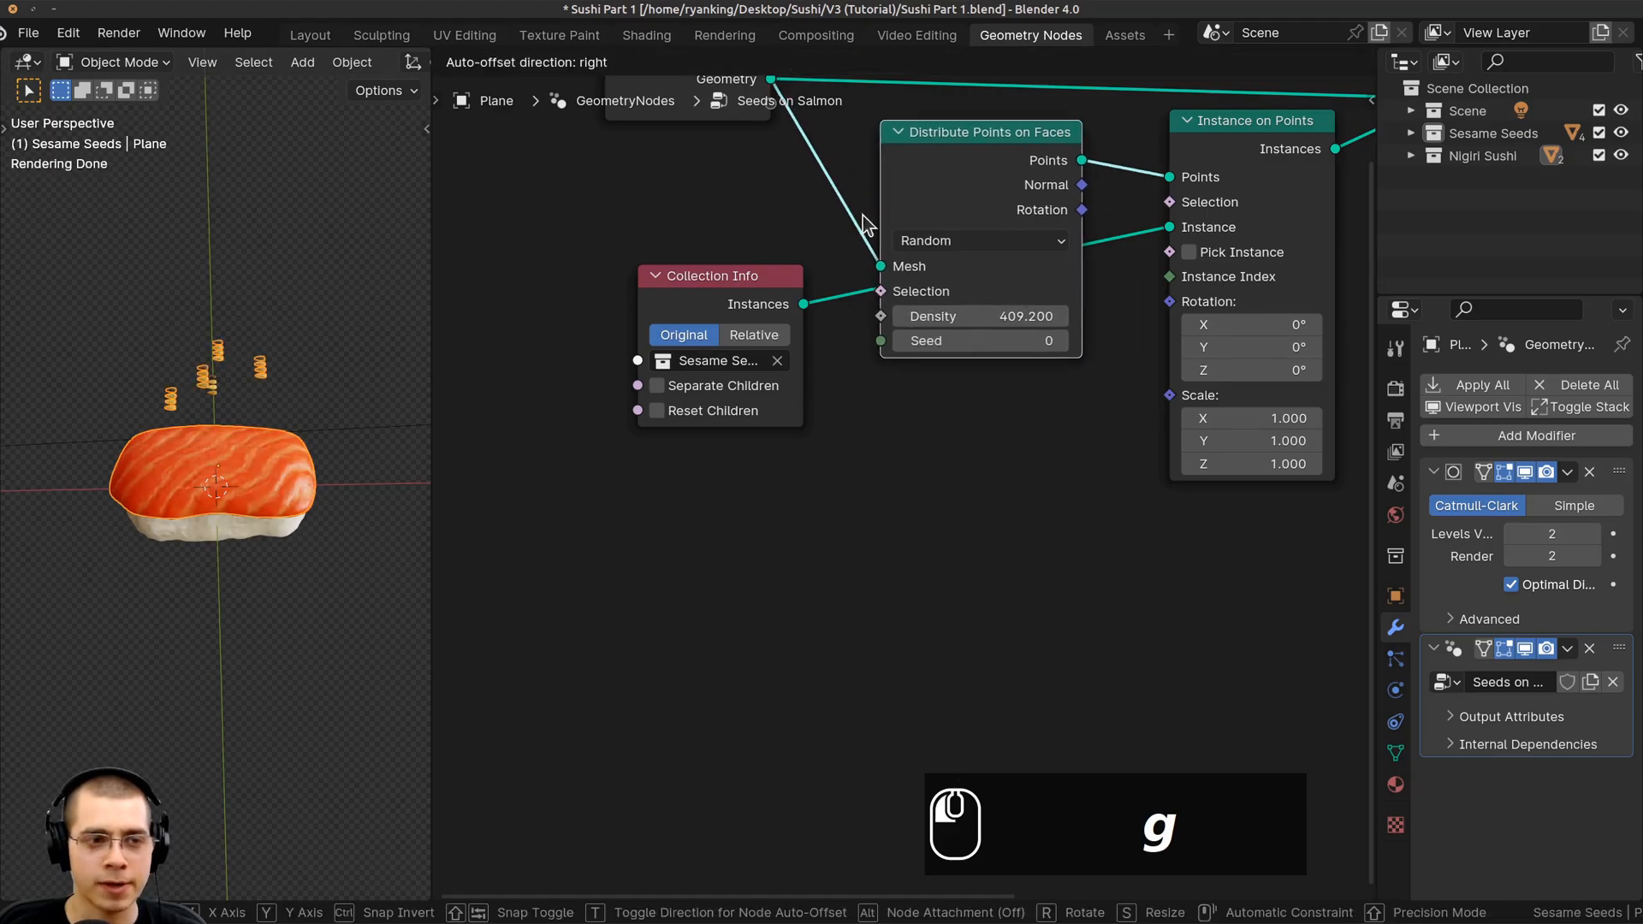
key("a")
Examine the scattered seed rows up close, comparing them with the original sesame seed objects
middle_click_drag(338, 419, 274, 387)
middle_click_drag(274, 387, 301, 568, "shift")
scroll(176, 453, "up", 4)
scroll(181, 393, "up", 1)
middle_click_drag(154, 398, 155, 295, "shift")
scroll(226, 389, "up", 2)
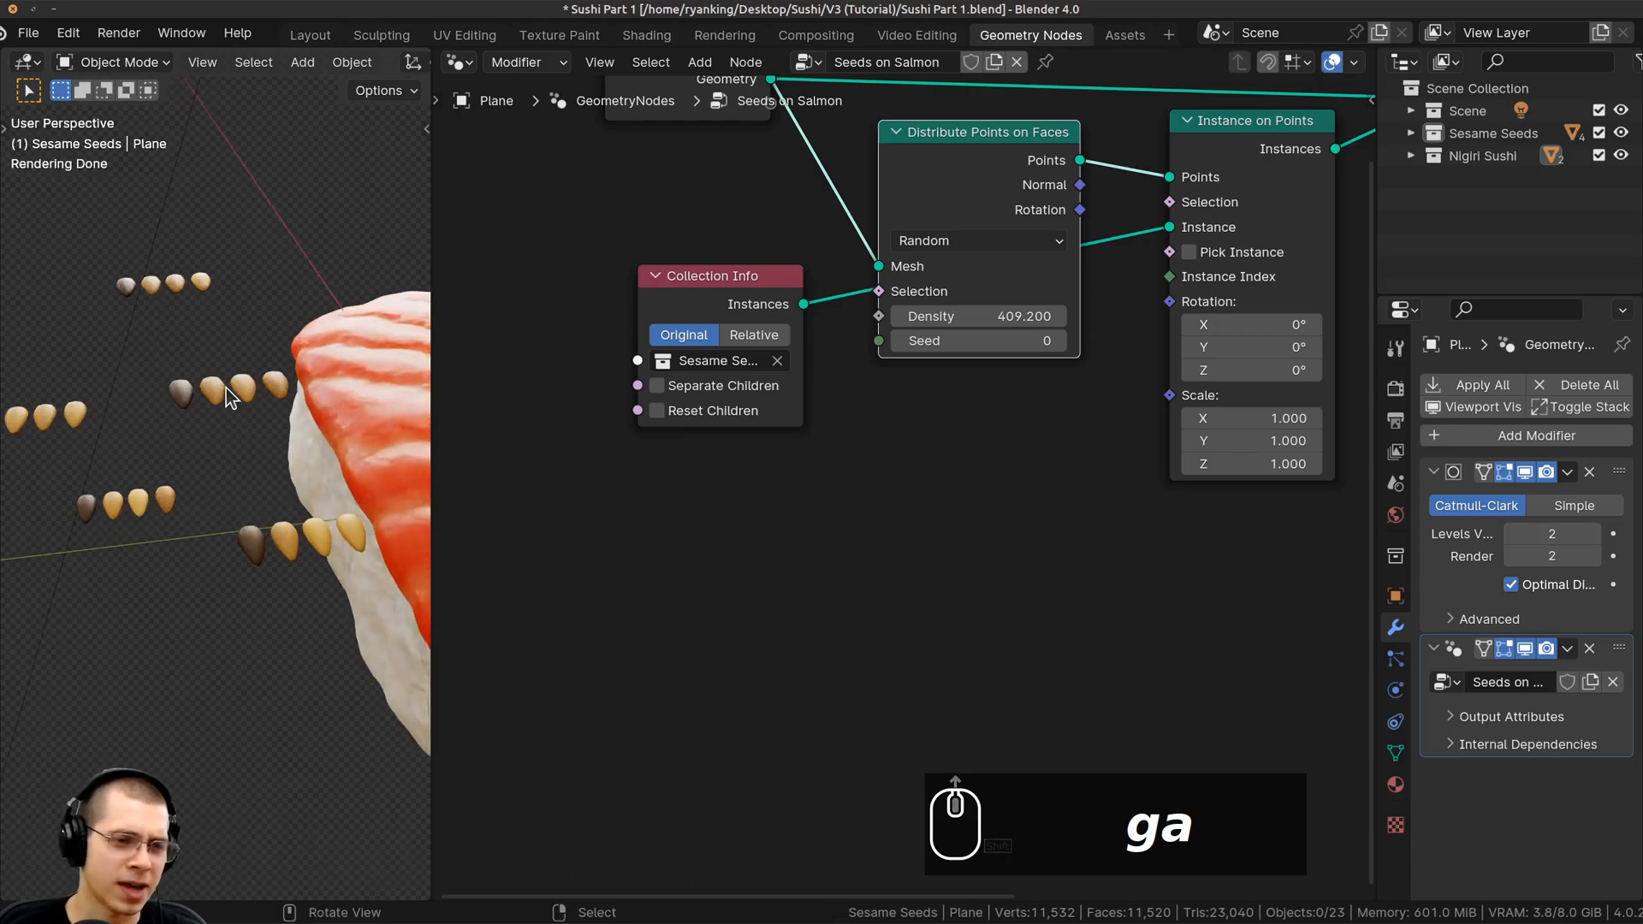
middle_click_drag(259, 476, 248, 456)
left_click(252, 459, "shift")
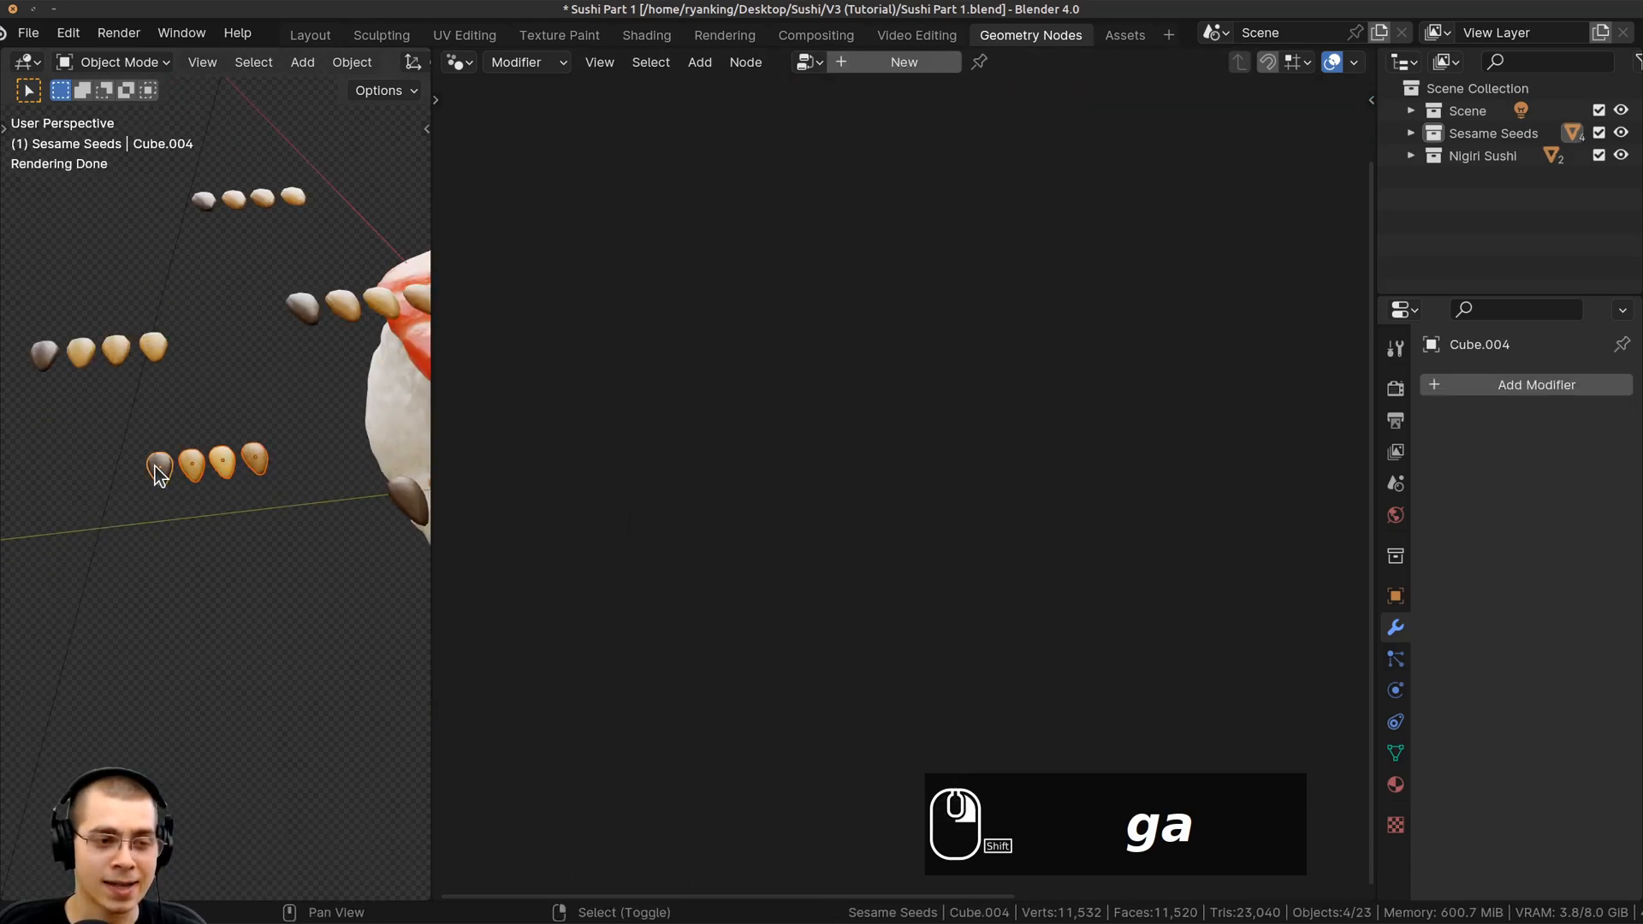
key("a")
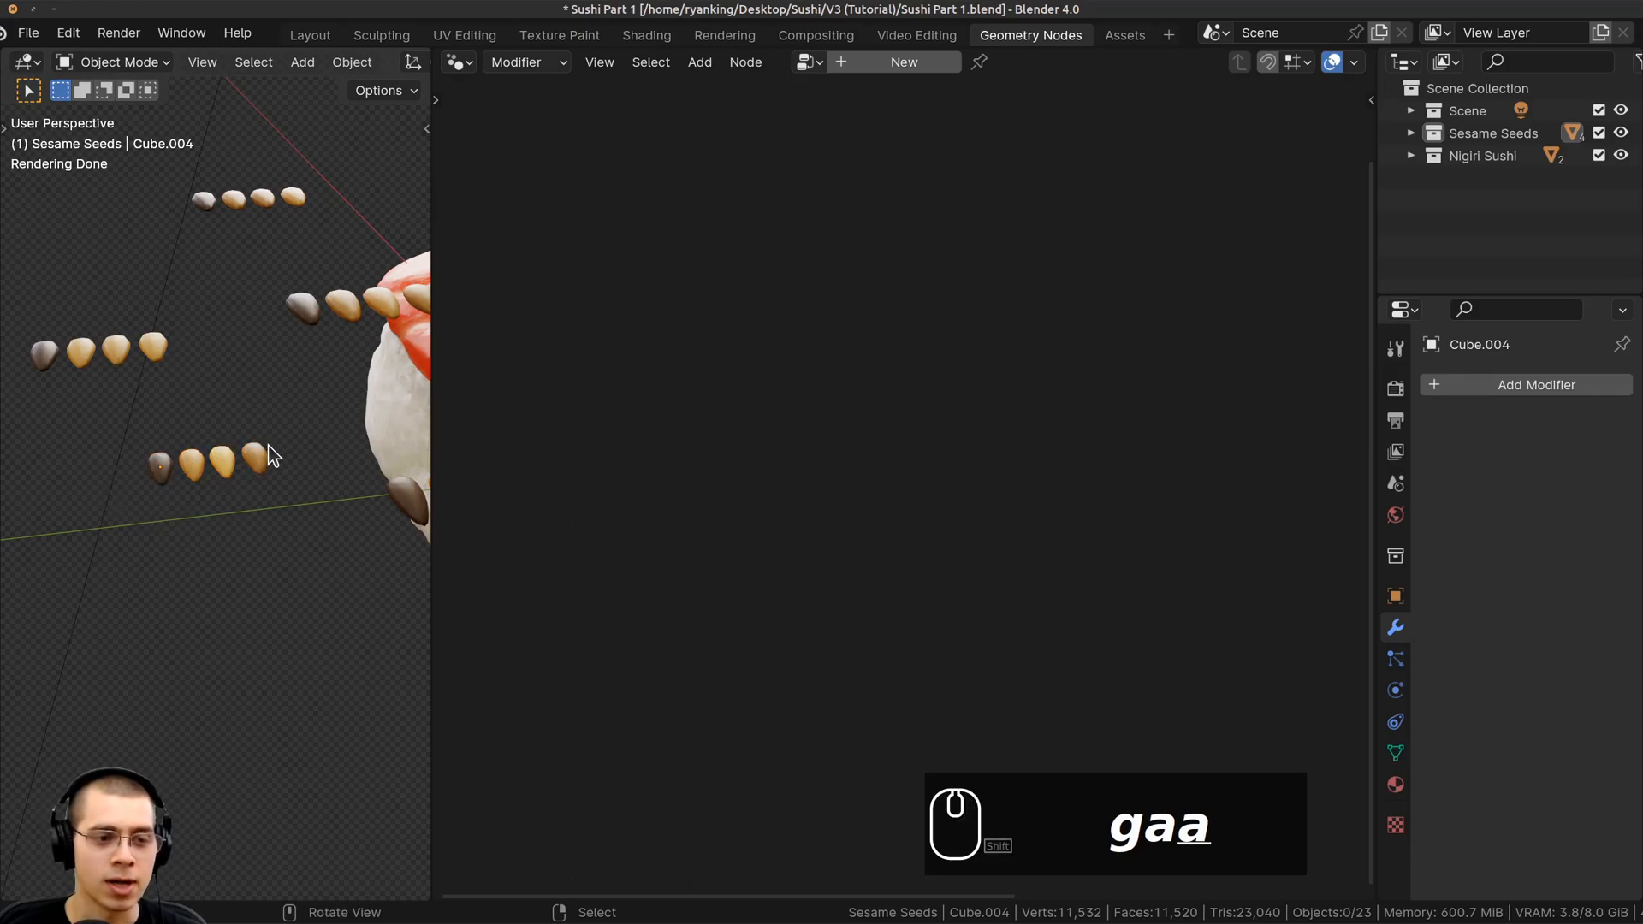
right_click(313, 329)
middle_click_drag(313, 329, 304, 336, "shift")
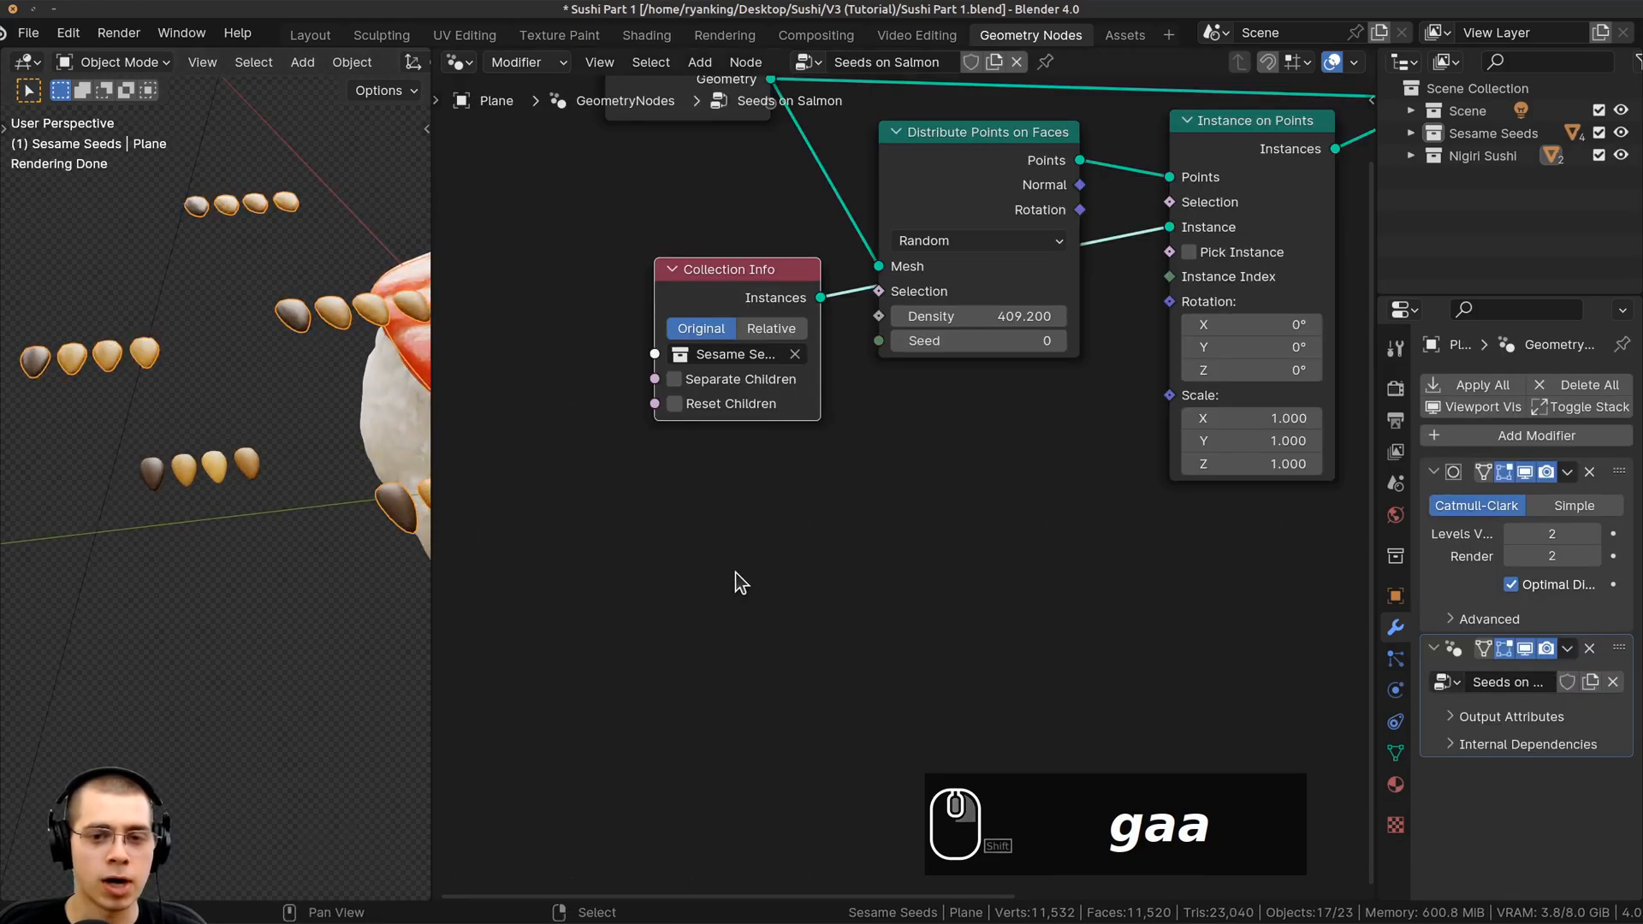
Enable Separate Children and Reset Children on Collection Info, and Pick Instance on the Instance on Points node
left_click(674, 378)
left_click(671, 400)
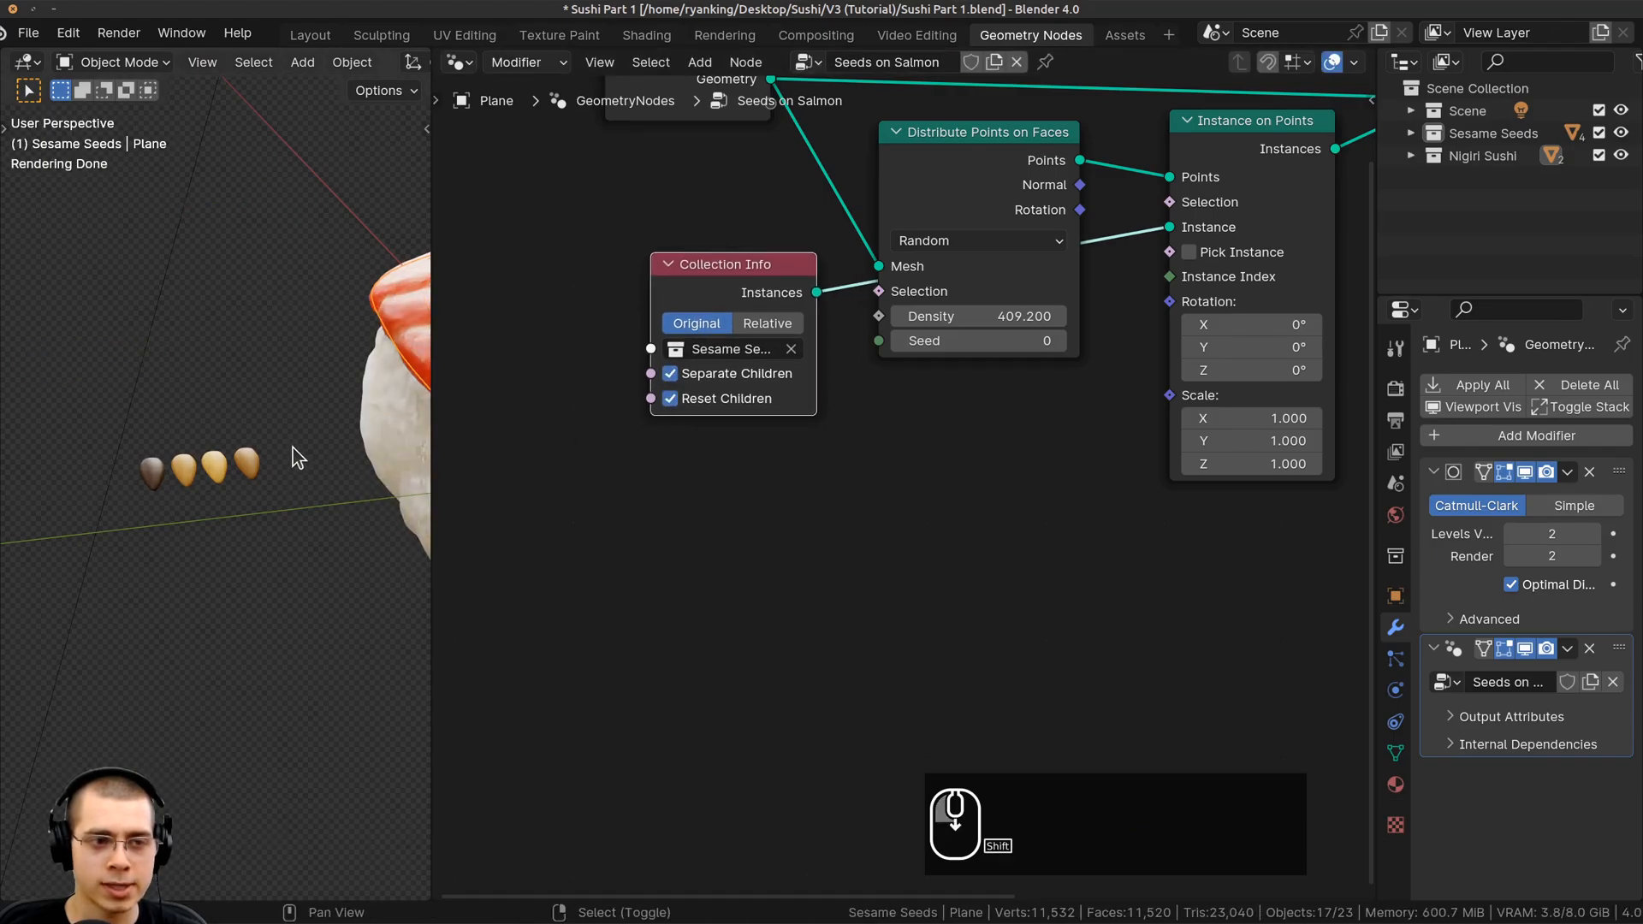
middle_click_drag(293, 449, 140, 503, "shift")
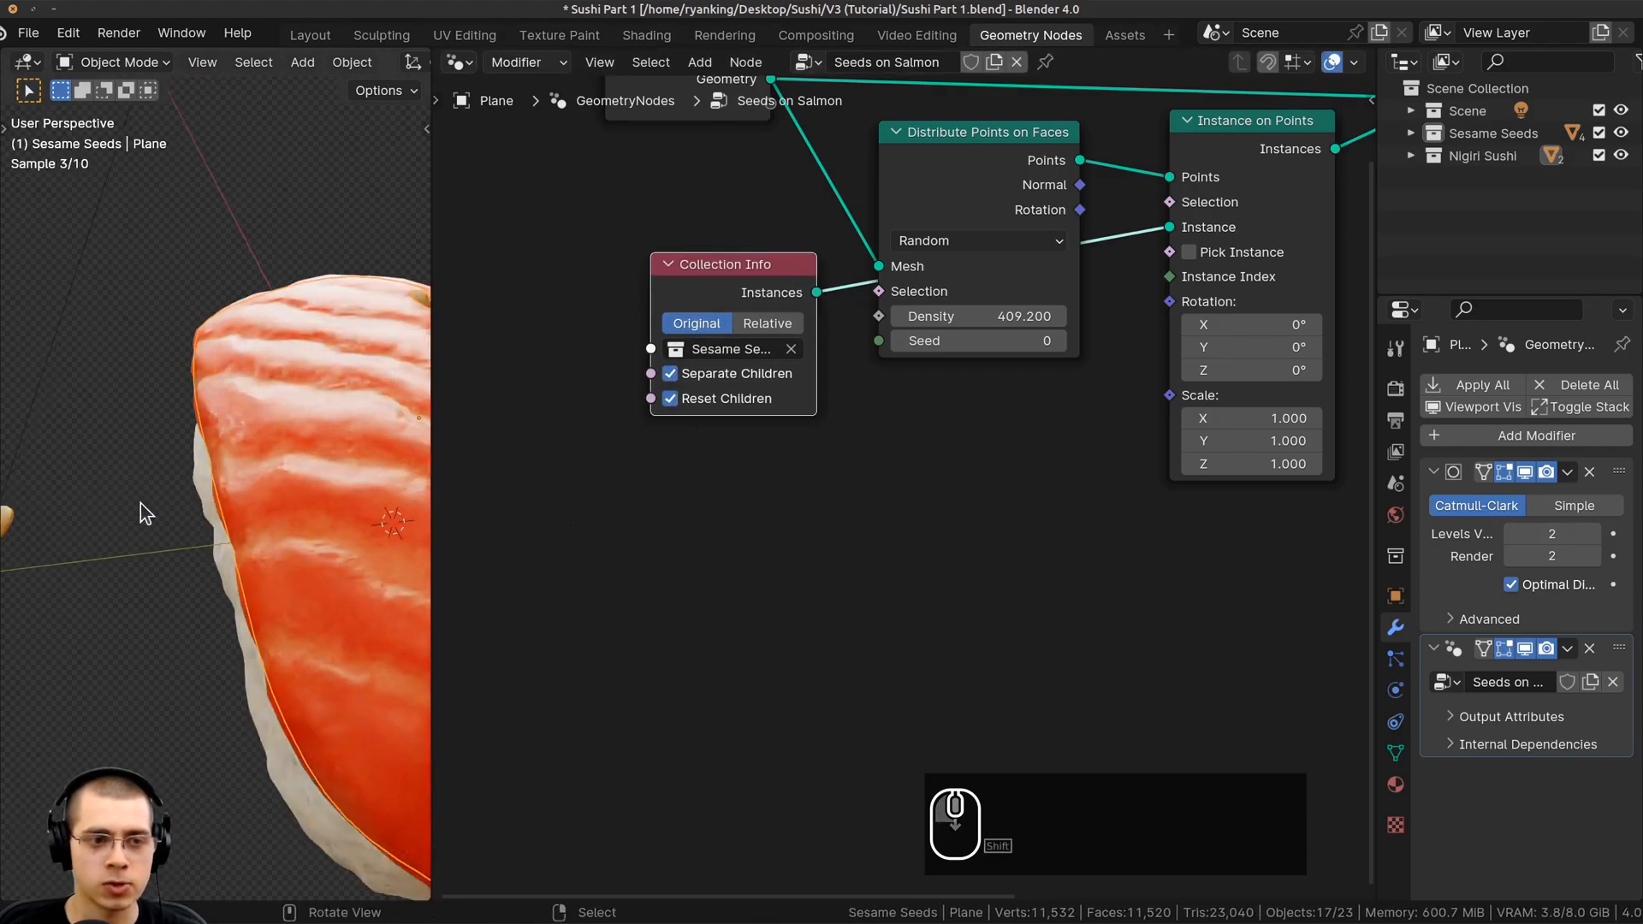
left_click(1202, 257)
scroll(274, 522, "down", 5)
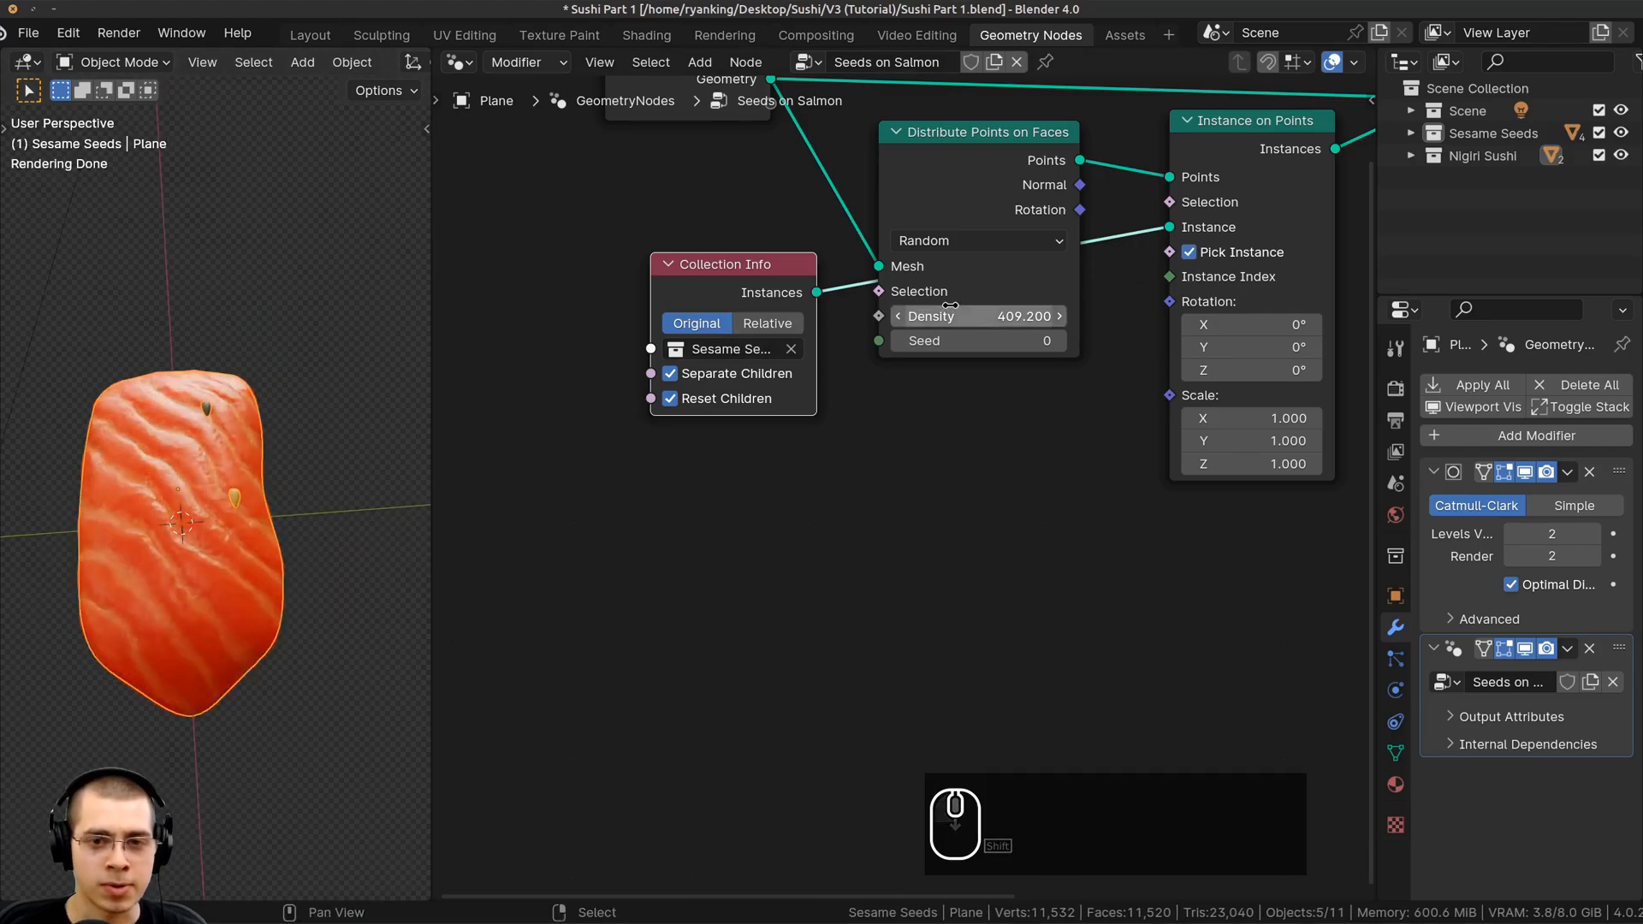
Raise the point distribution Density to 1493.5 and inspect the seeds over the salmon
left_click_drag(984, 315, 1117, 315)
middle_click_drag(244, 488, 151, 671)
scroll(205, 403, "up", 3)
scroll(213, 485, "down", 2)
middle_click_drag(214, 485, 260, 519)
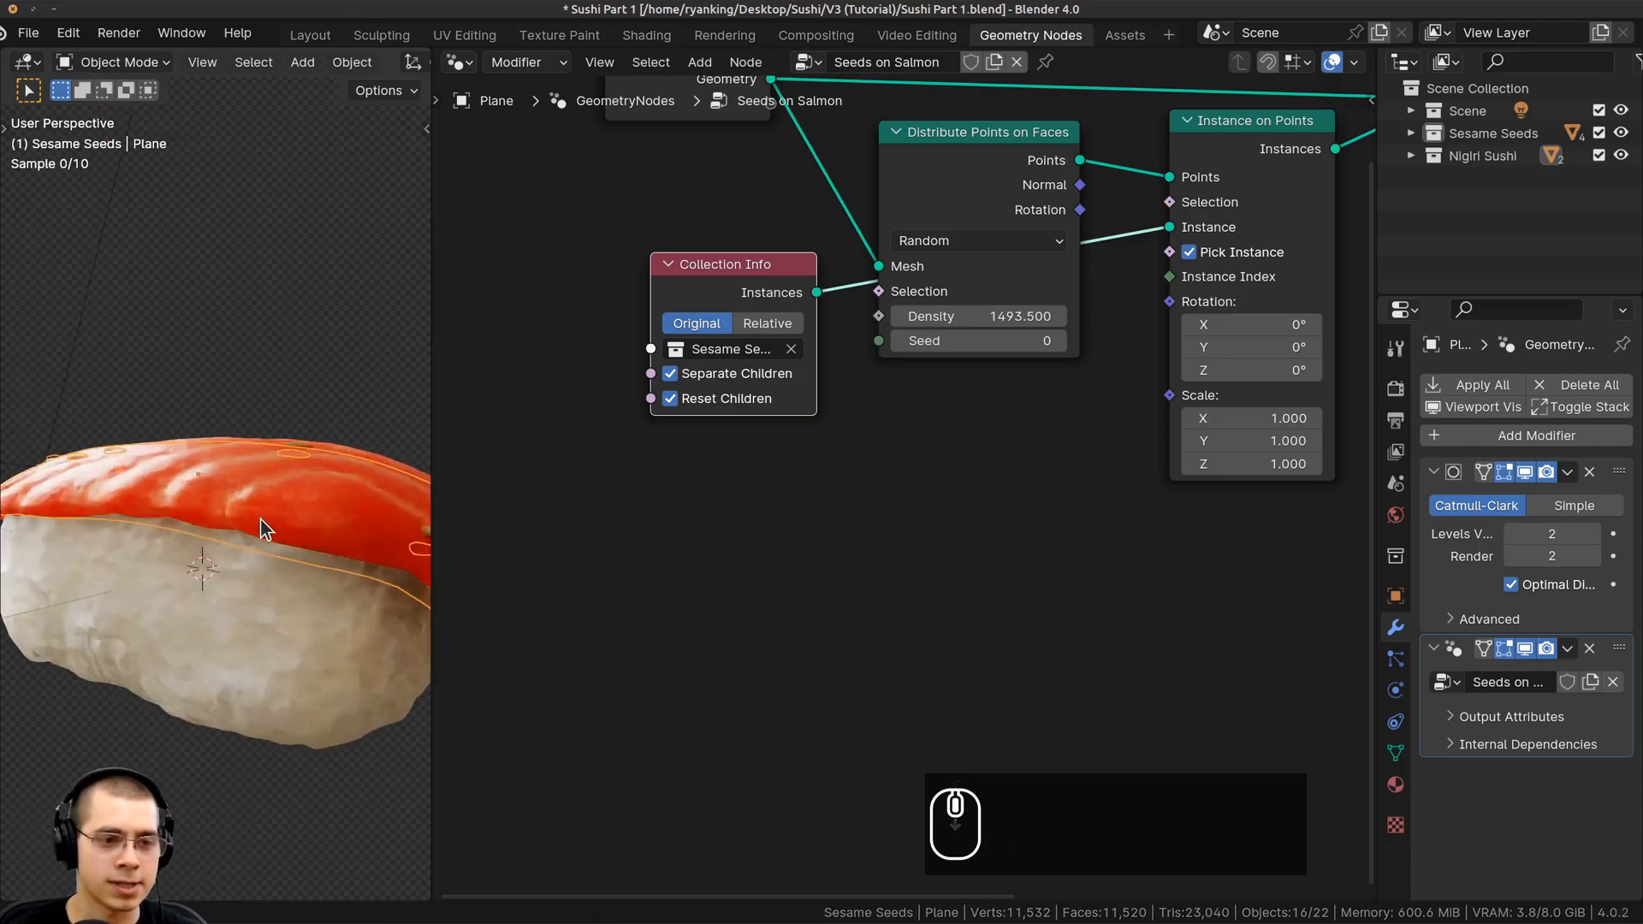
Change the distribution method of Distribute Points on Faces to Poisson Disk
middle_click_drag(924, 146, 912, 171)
left_click_drag(912, 172, 898, 165)
middle_click_drag(942, 251, 900, 224)
left_click(920, 225)
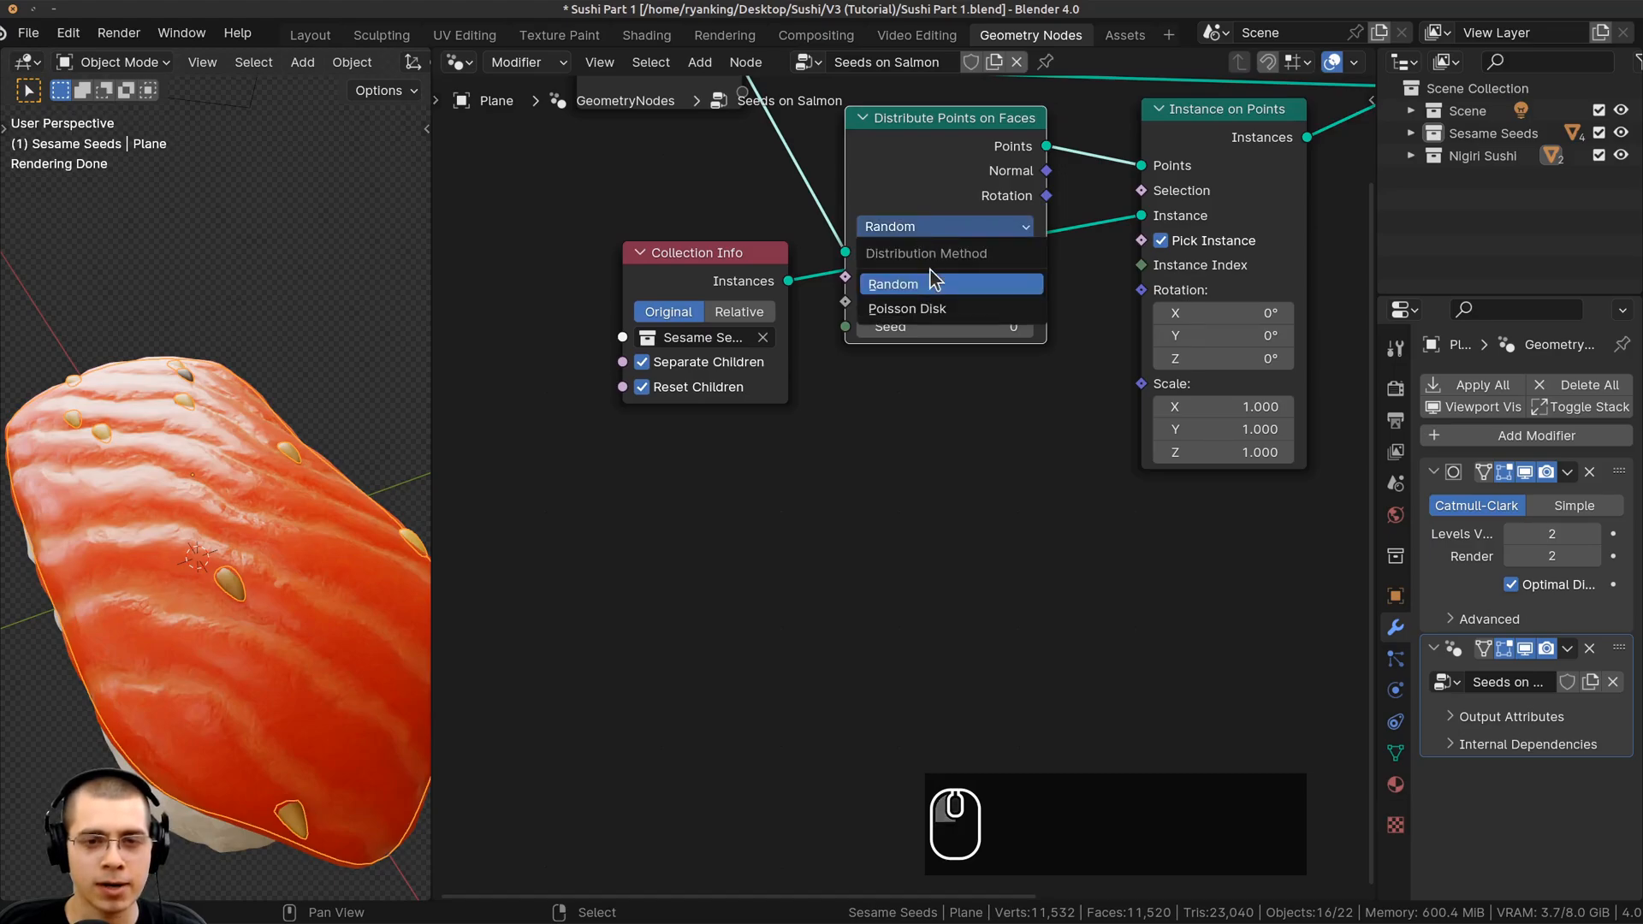
left_click(928, 310)
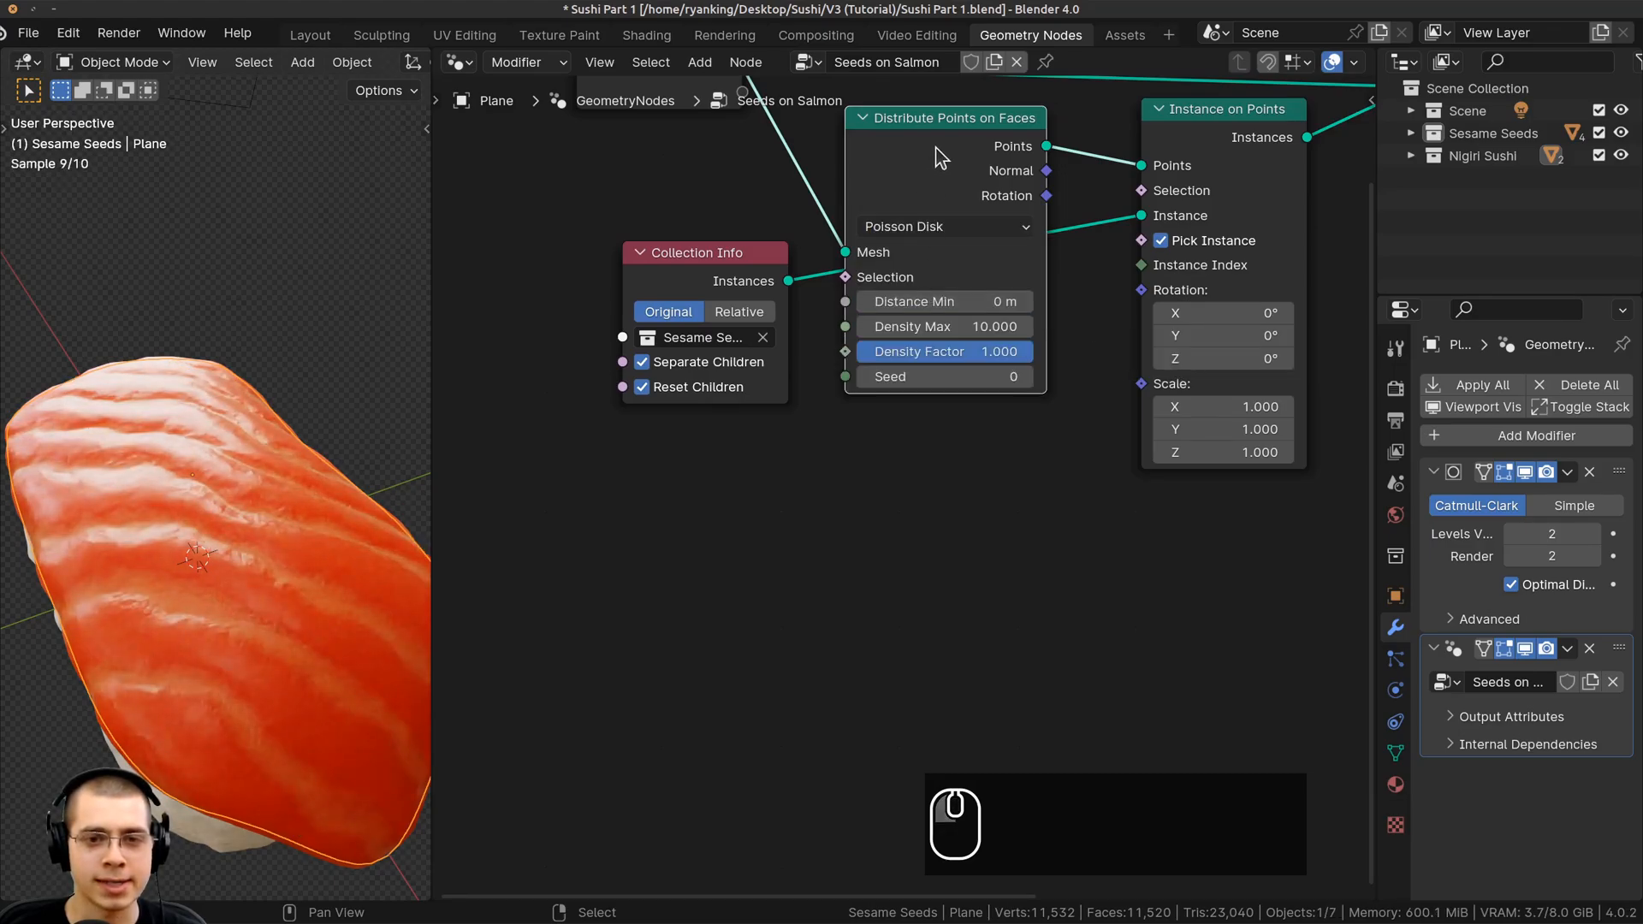
Set the Distance Min of the Distribute Points on Faces node to 0.0015 m
middle_click_drag(212, 431, 197, 473)
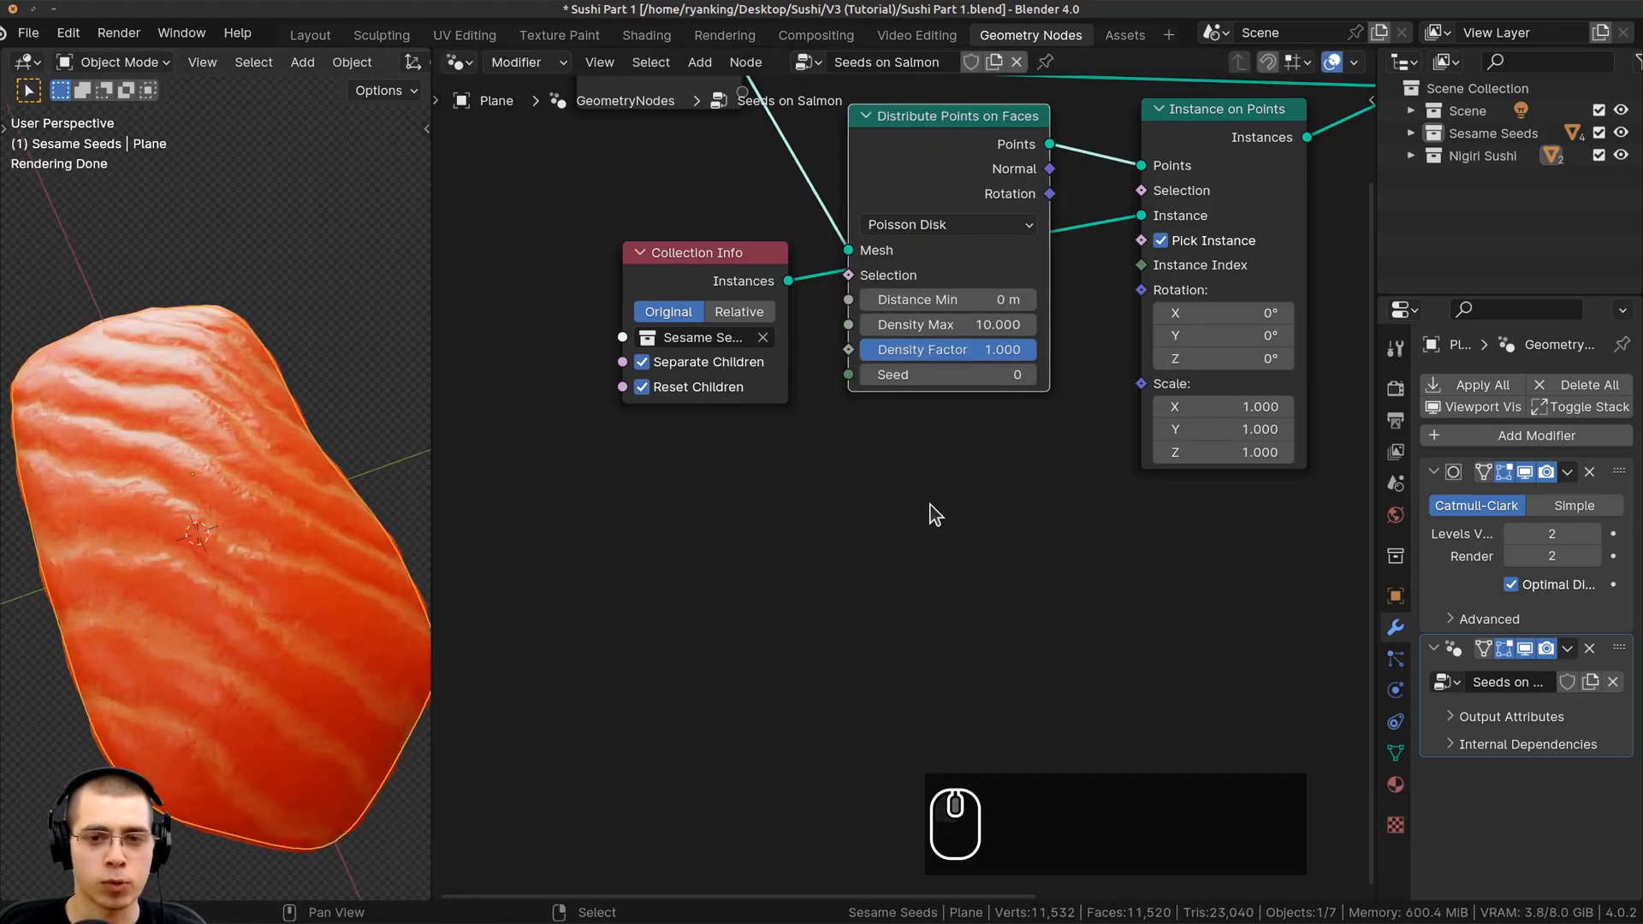
scroll(935, 514, "up", 4)
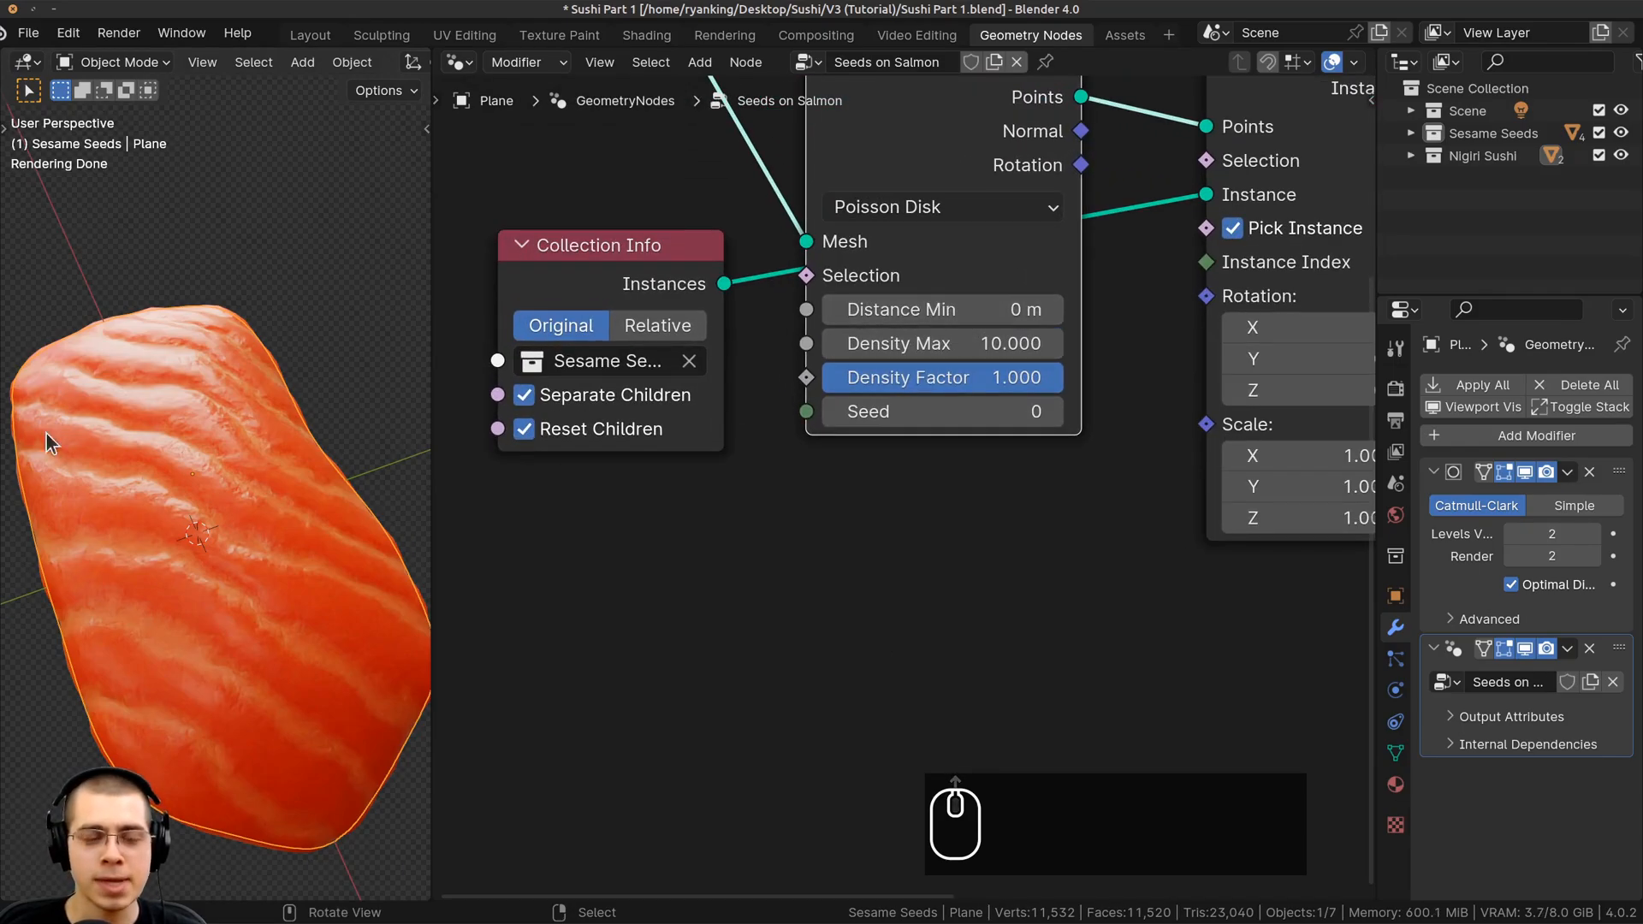
middle_click_drag(47, 433, 146, 462)
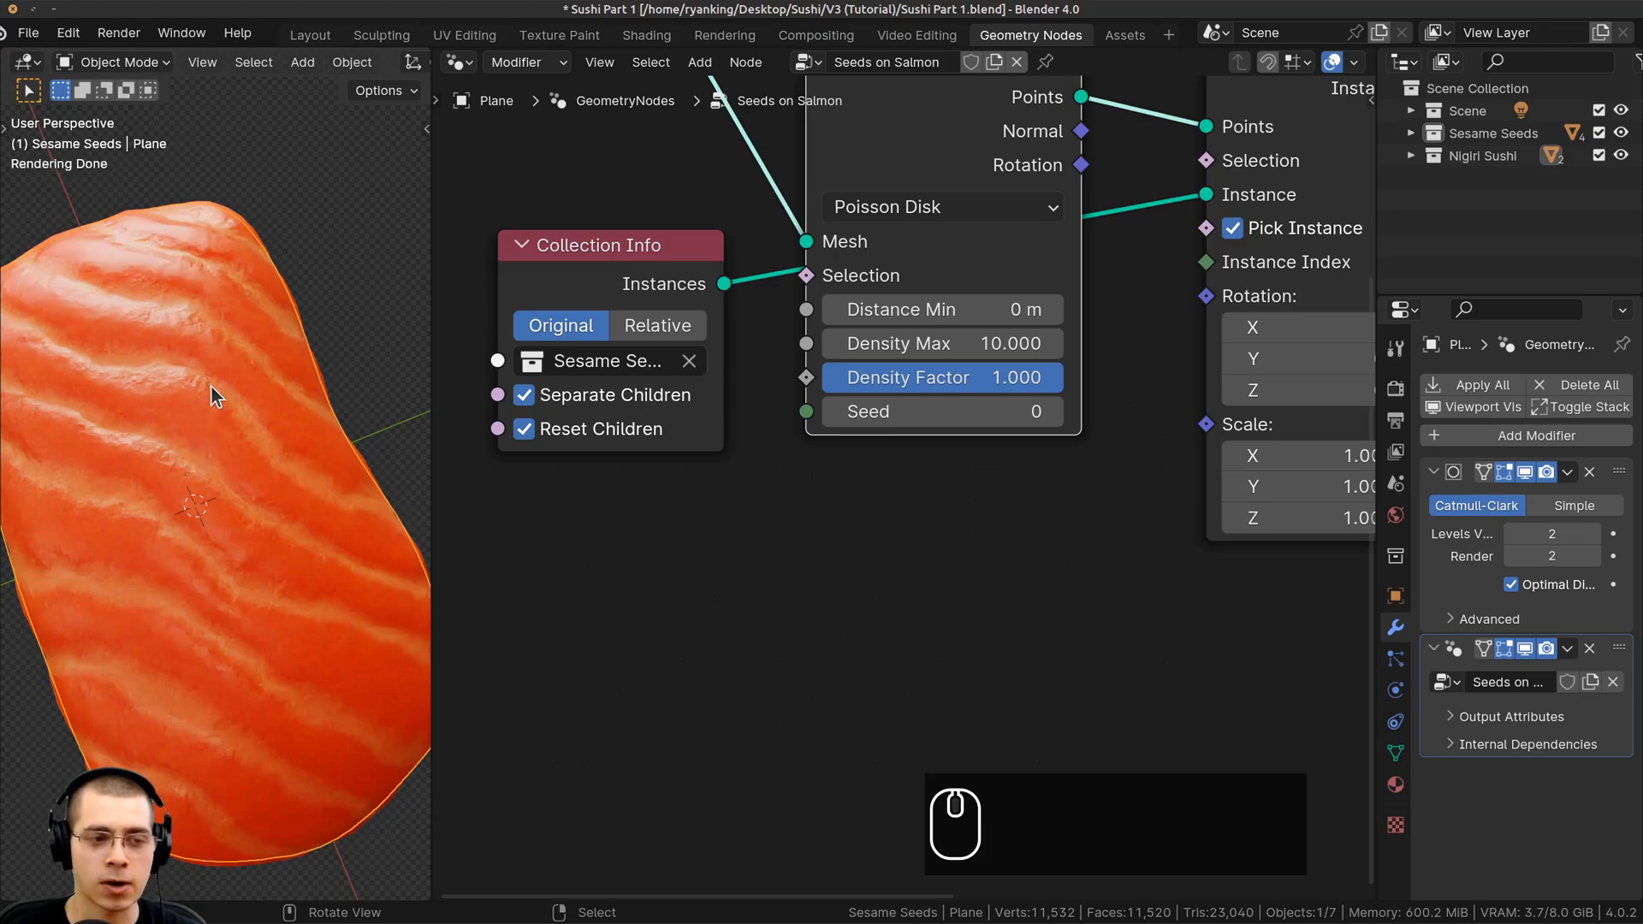
left_click(937, 308)
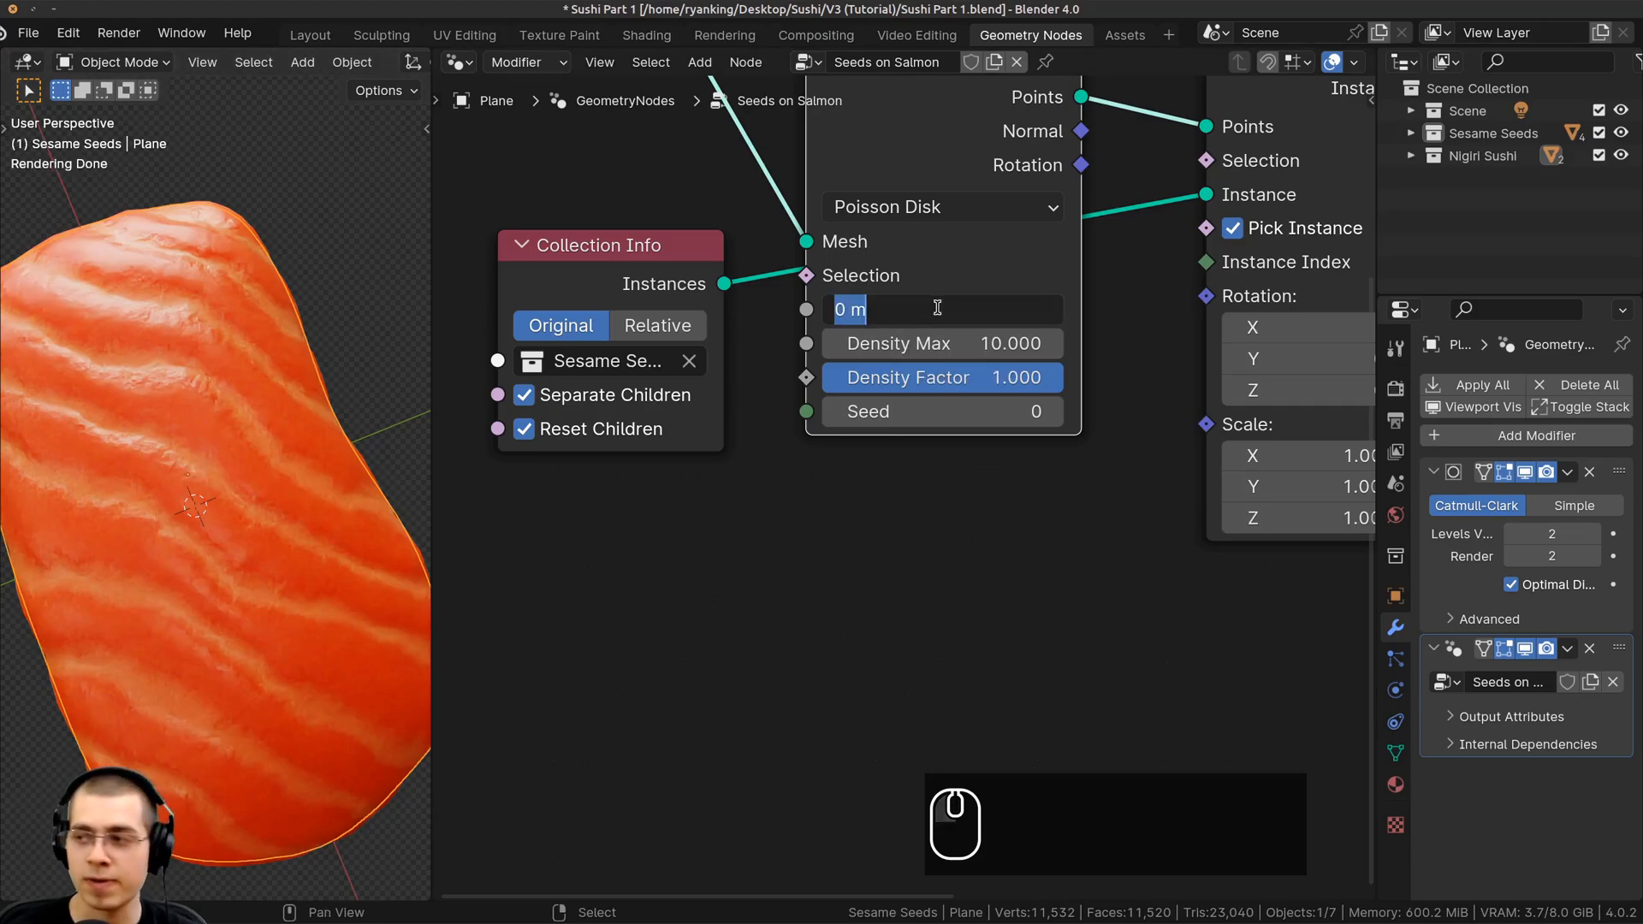
type(".0015")
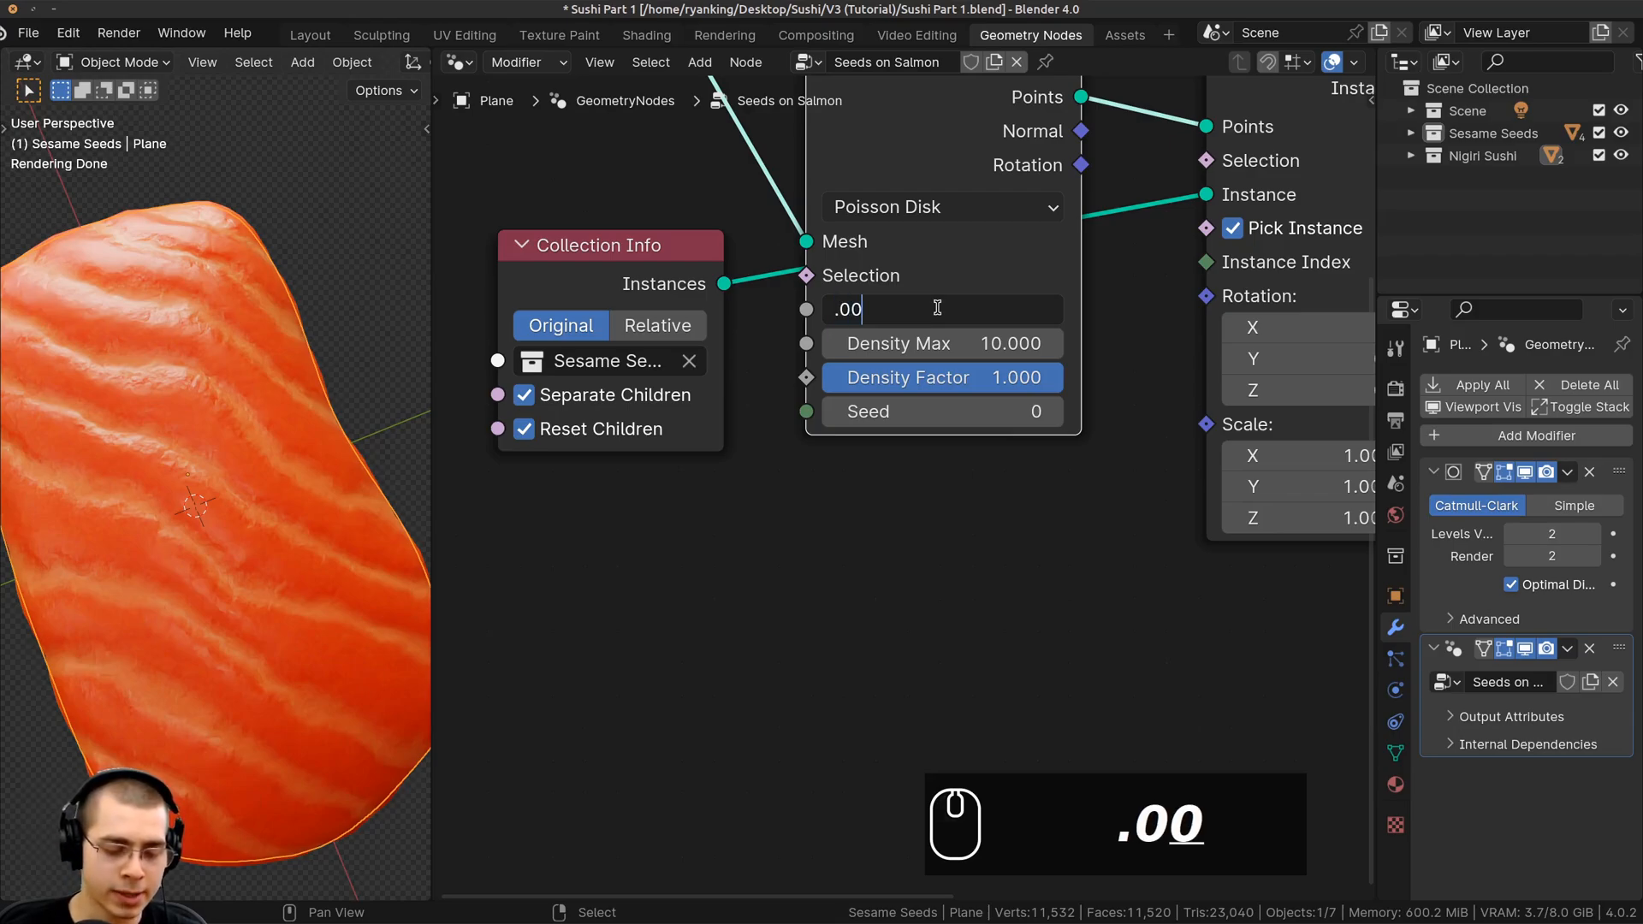
key("Return")
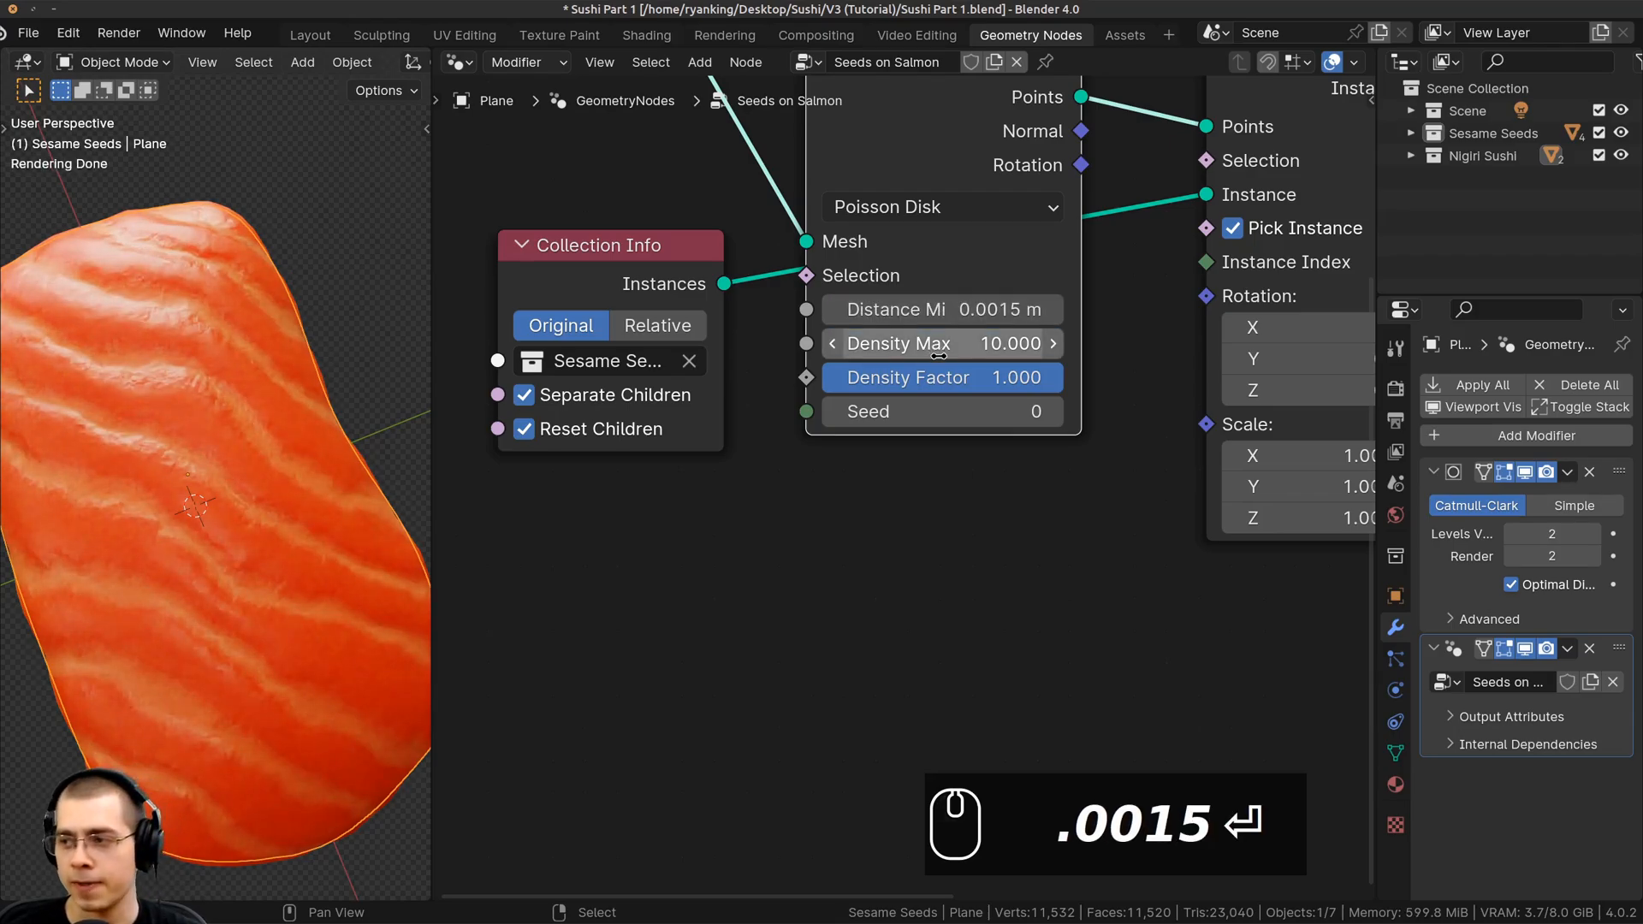
Set the Density Max of the Distribute Points on Faces node to 70000
left_click(941, 355)
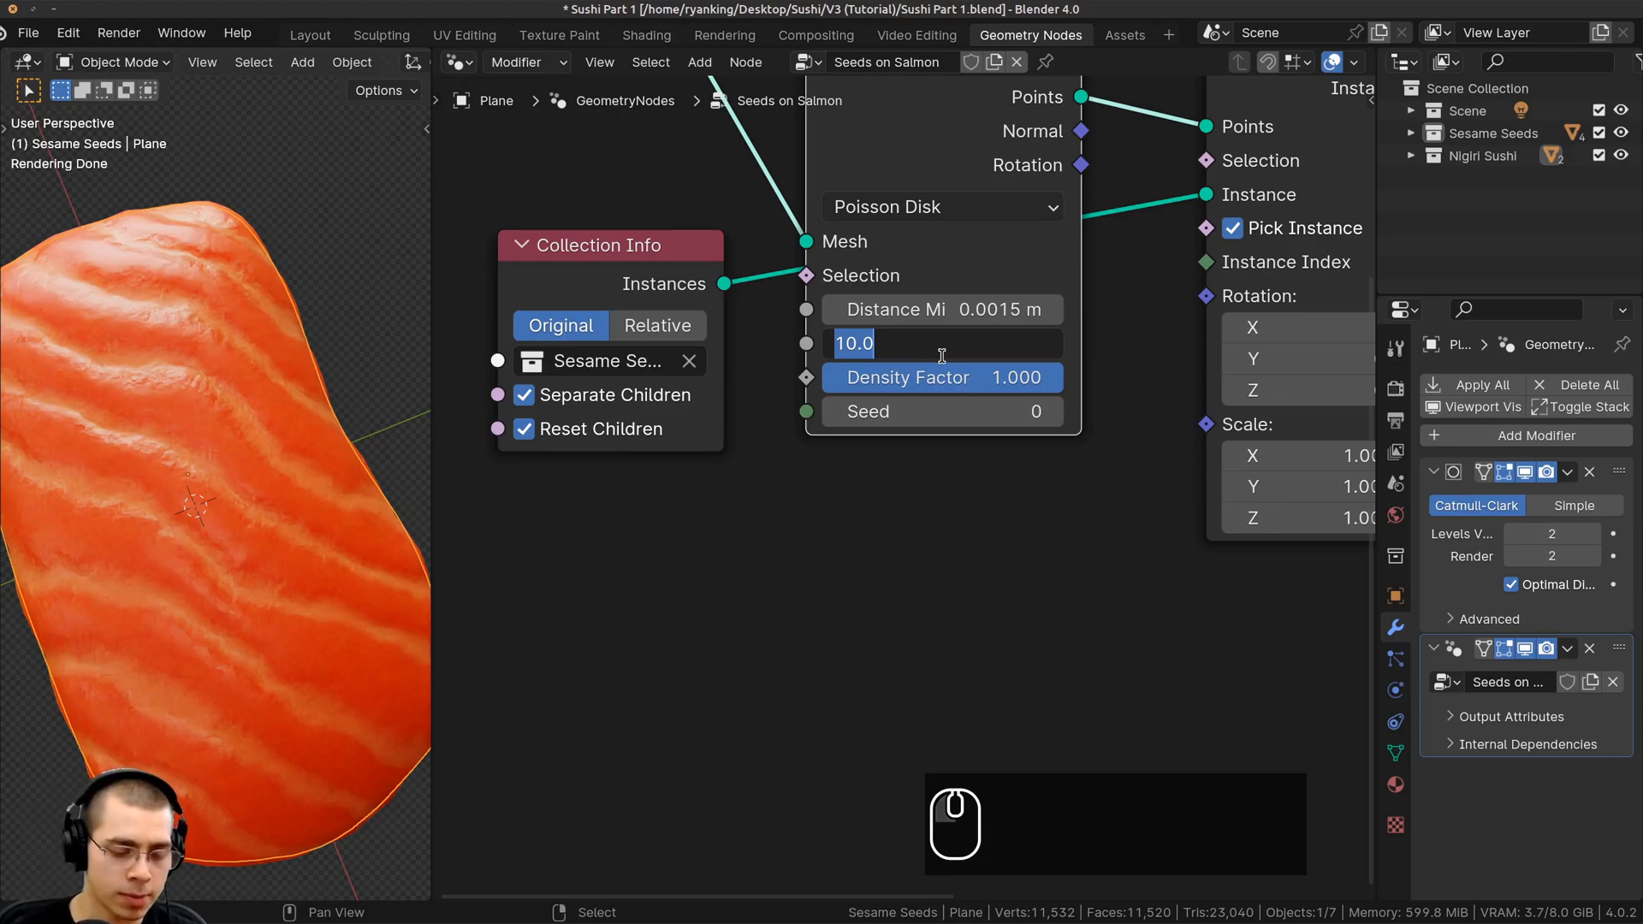
type("70000")
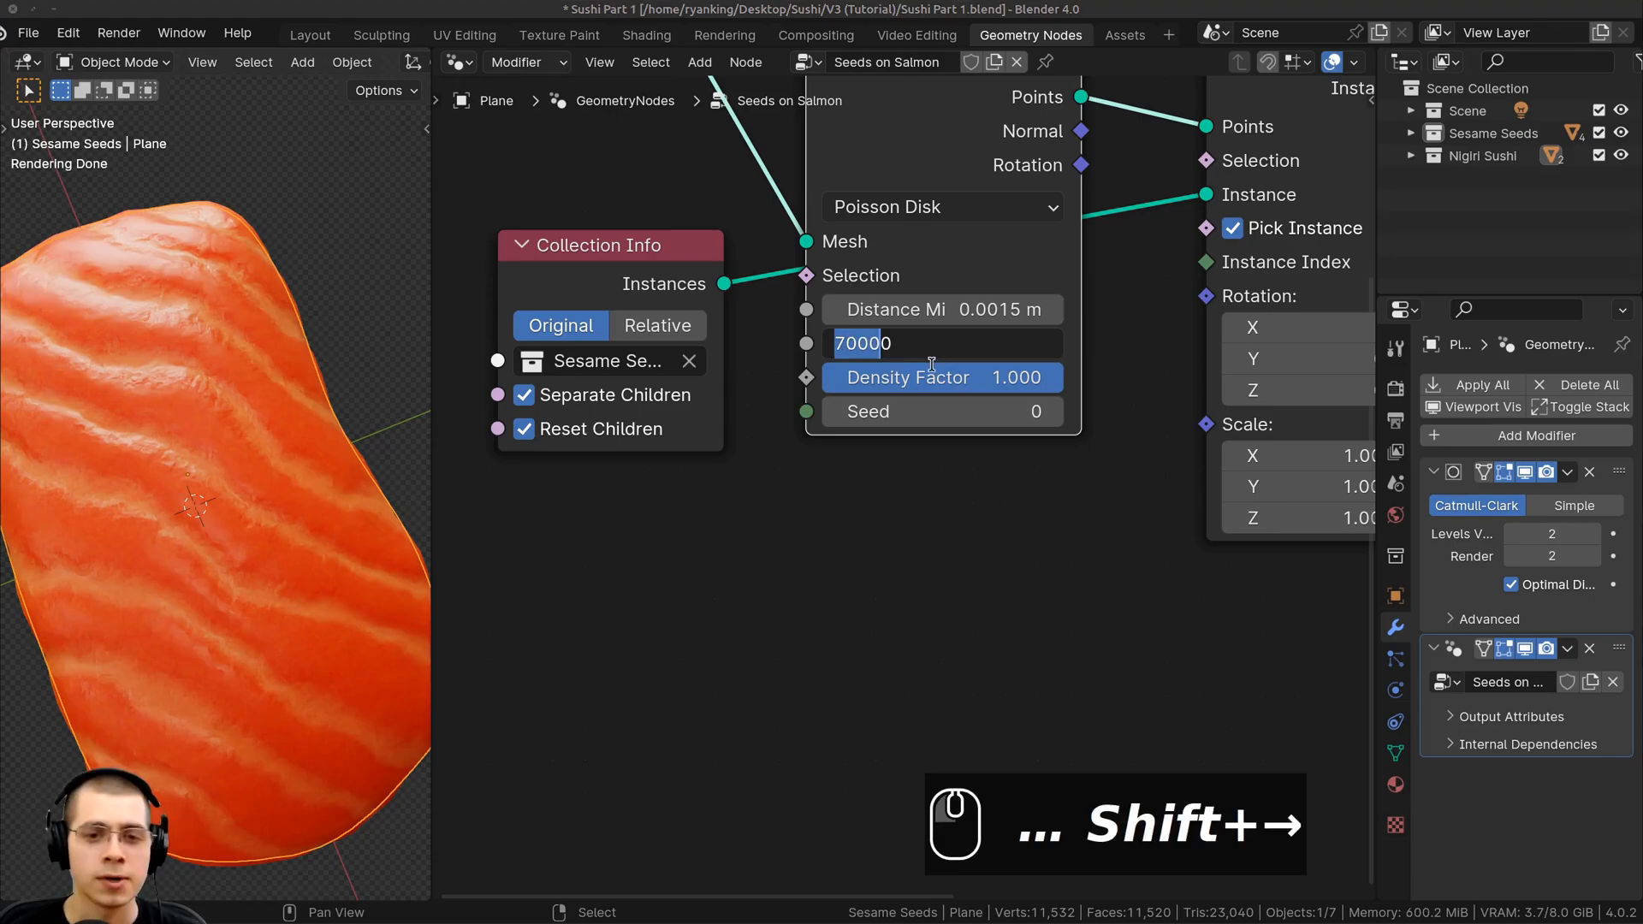
key("Return")
left_click(917, 343)
left_click_drag(938, 343, 882, 340)
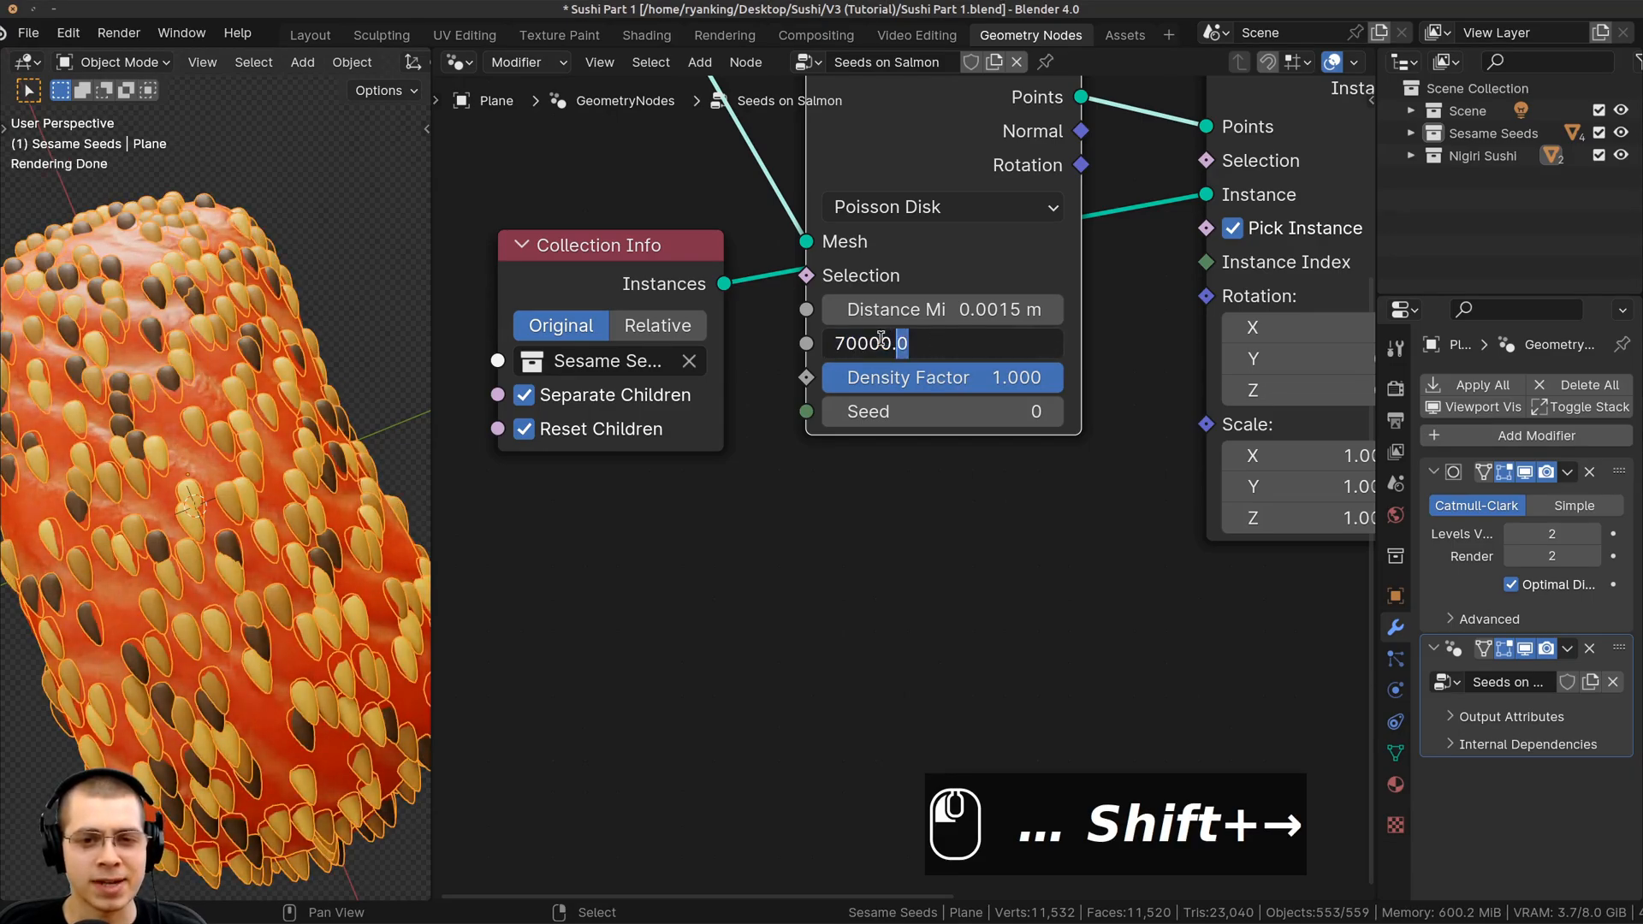
left_click(837, 342)
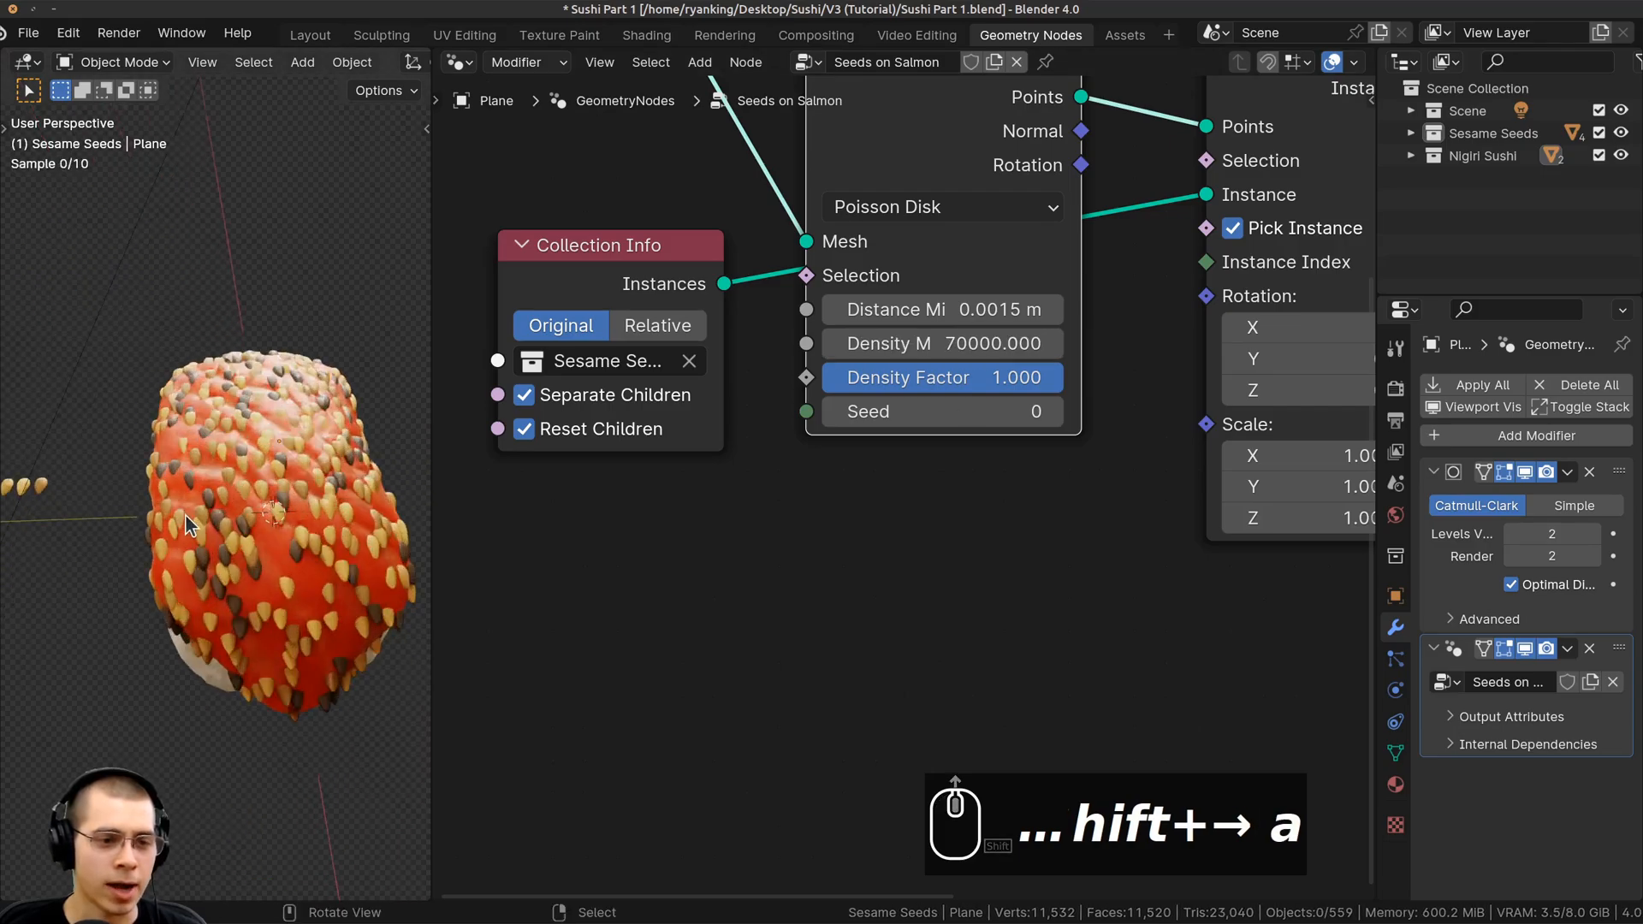
Scale the four original sesame seed objects down to about 0.78 and apply their scale
middle_click_drag(184, 515, 213, 587)
scroll(213, 587, "down", 2)
middle_click_drag(77, 557, 203, 554, "shift")
left_click_drag(236, 406, 156, 486)
scroll(303, 432, "up", 1)
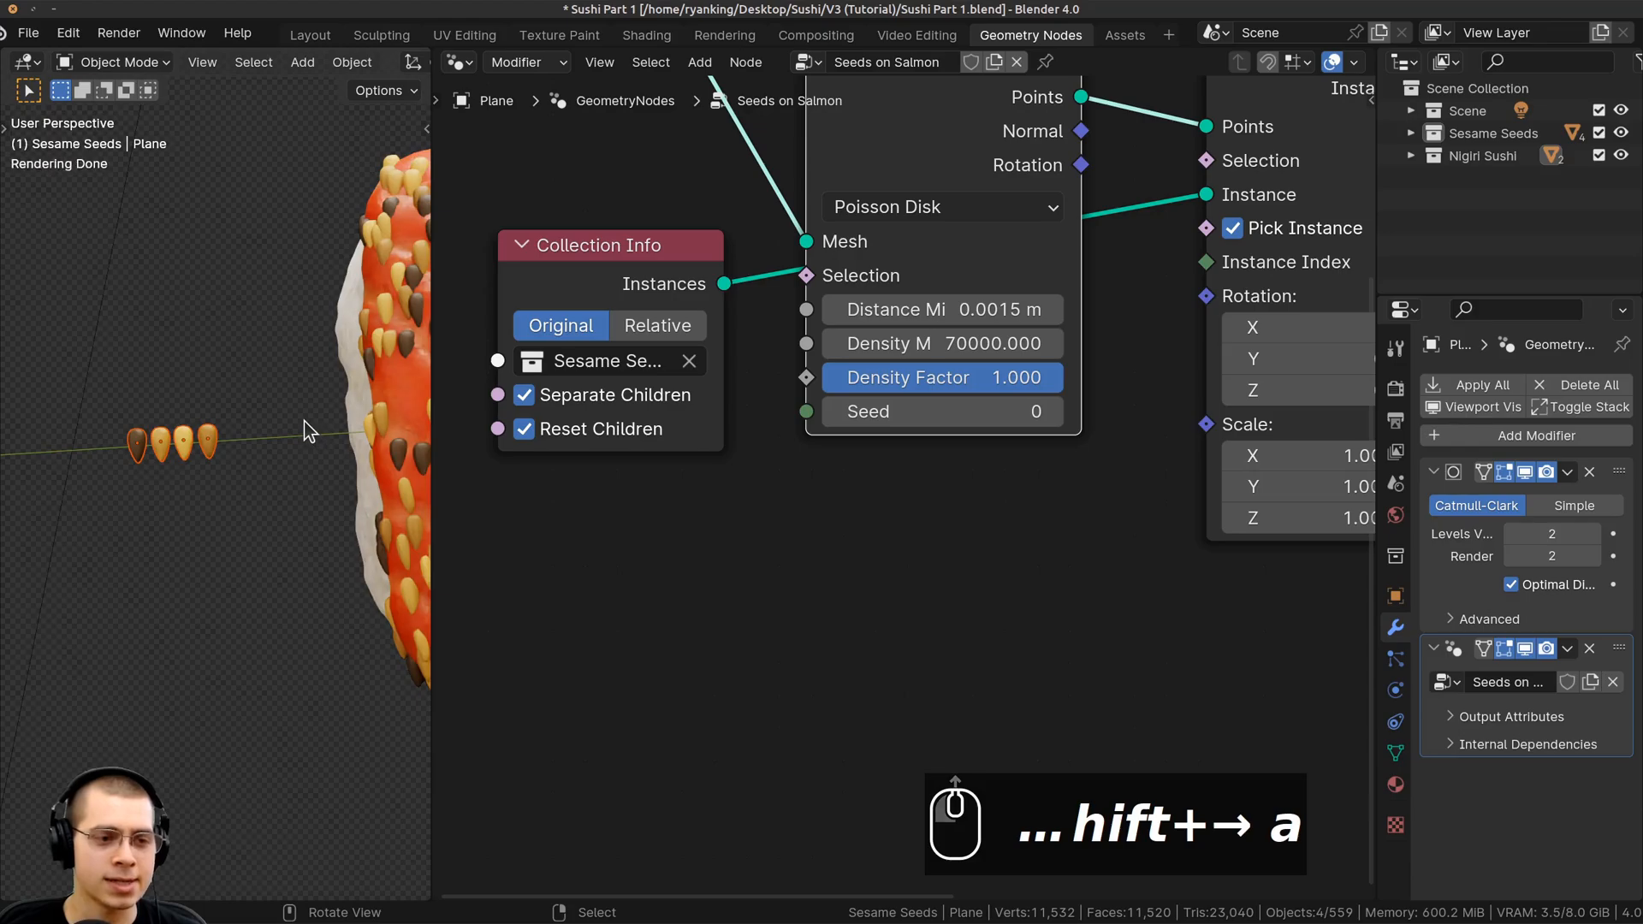
key("s")
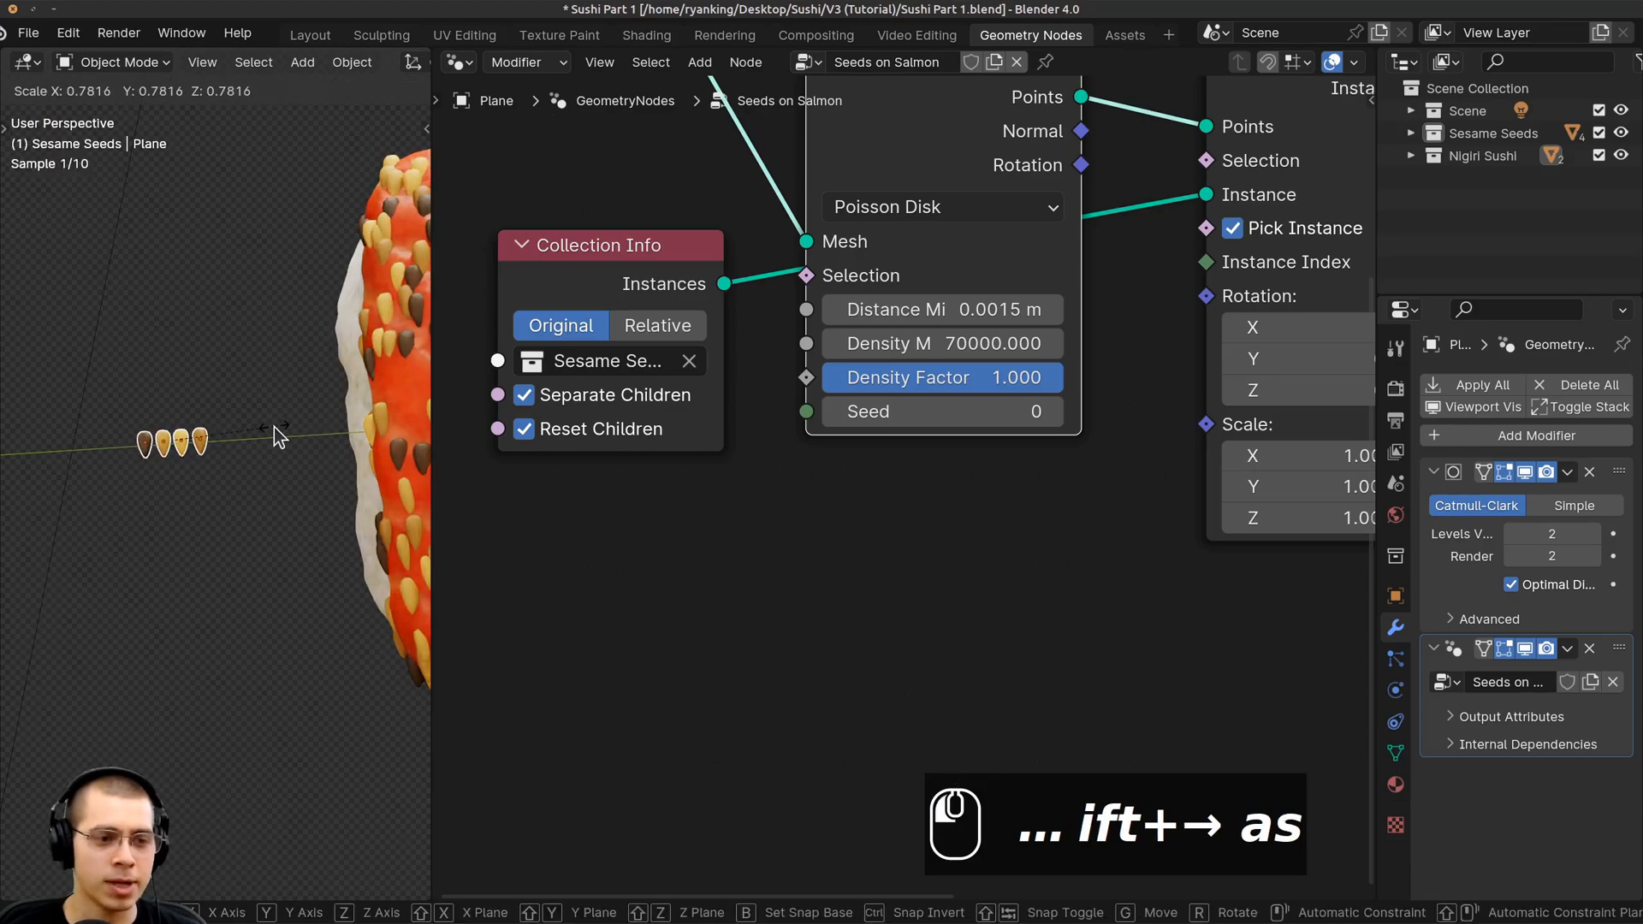
left_click(274, 426)
key("ctrl+a")
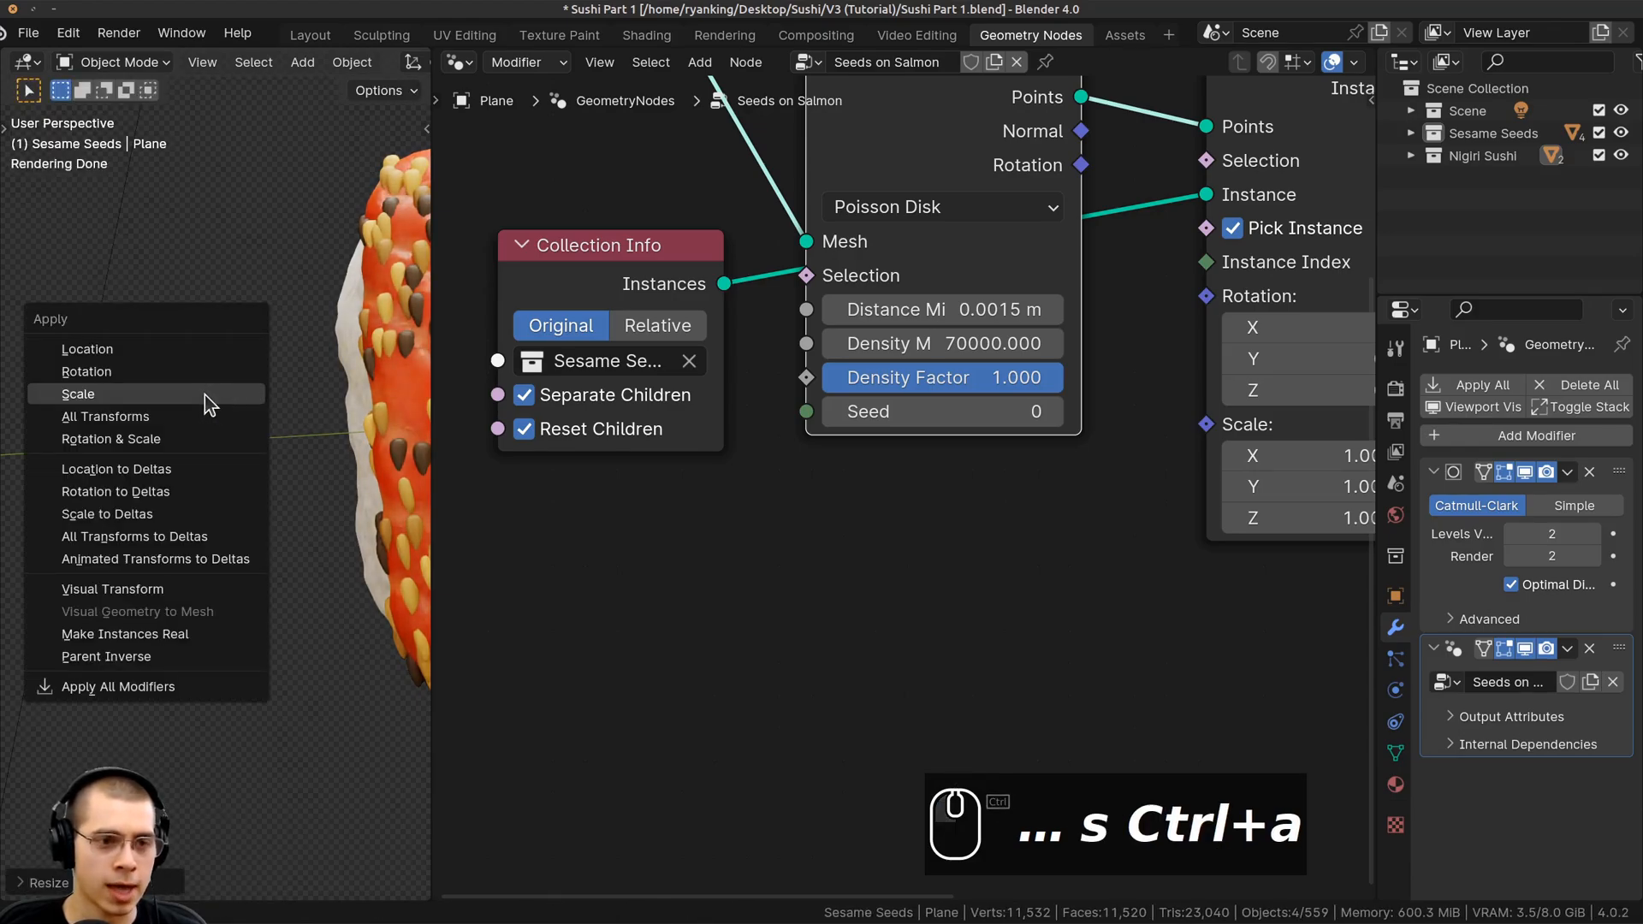
left_click(203, 394)
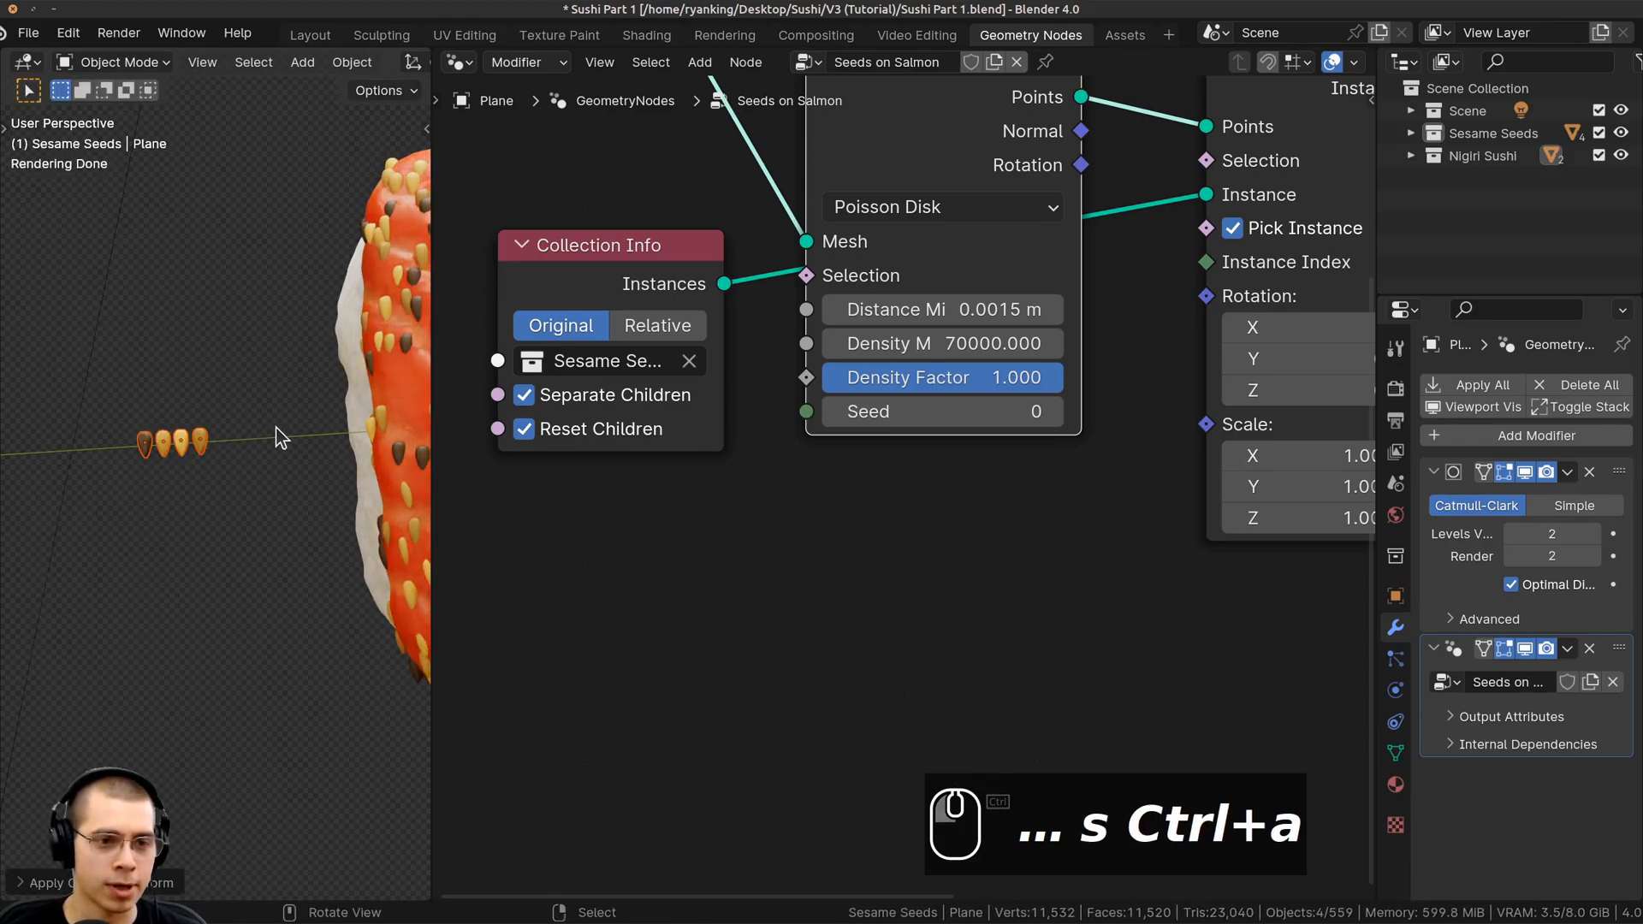
key("s")
scroll(332, 444, "up", 1)
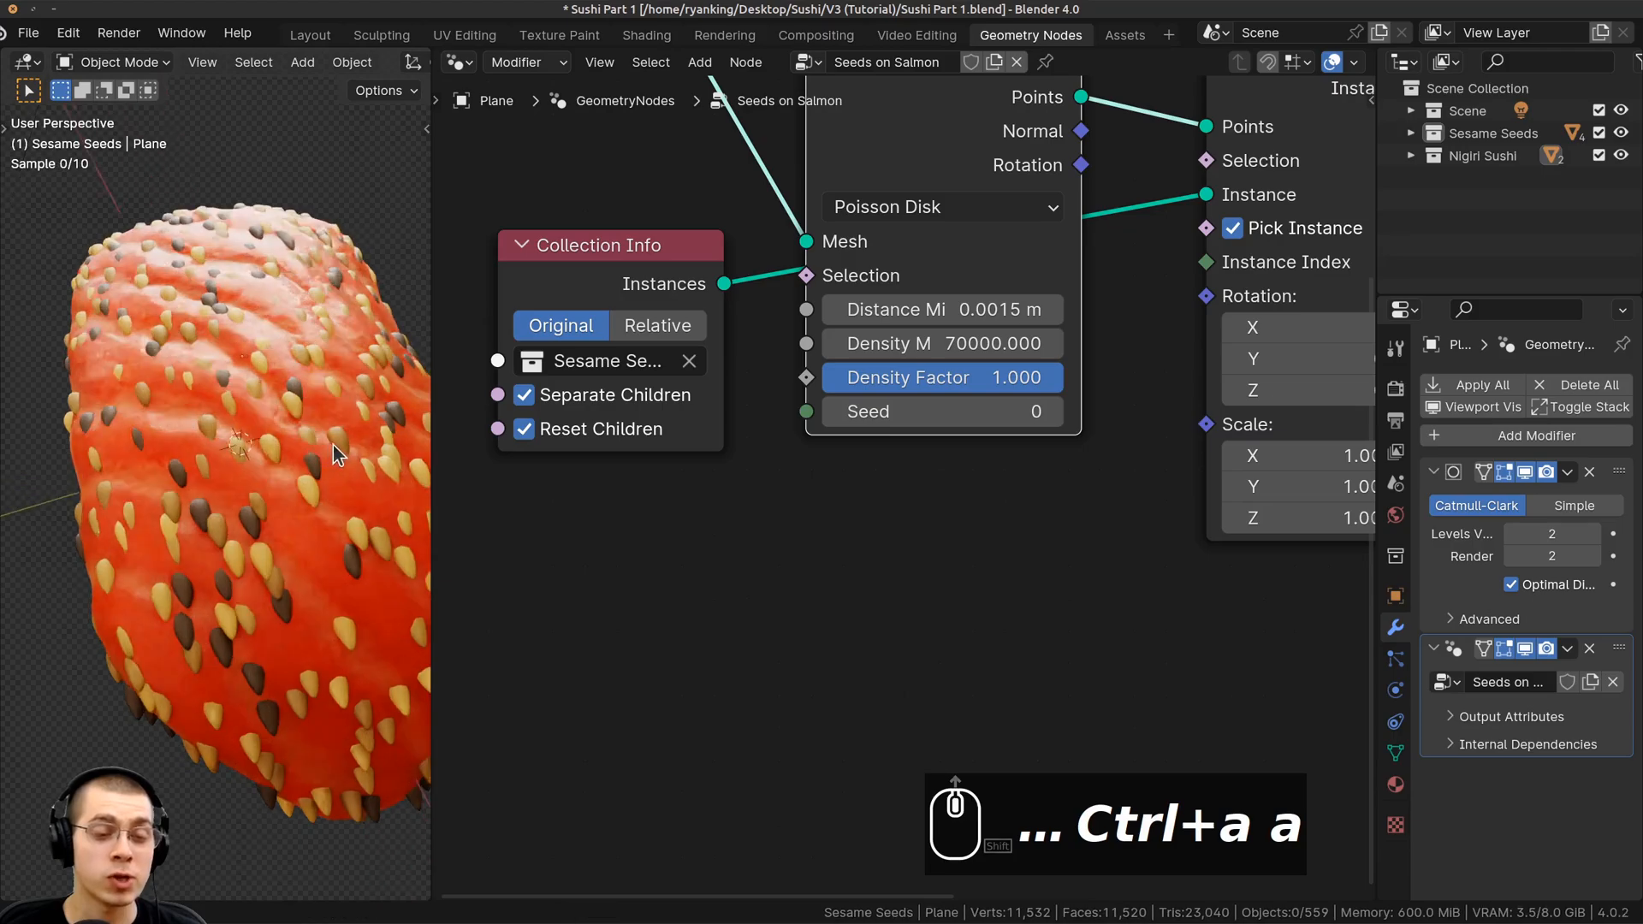
Widen the 3D viewport beside the node editor so the whole seeded sushi fits in view
middle_click_drag(332, 445, 485, 493)
scroll(302, 494, "down", 3)
middle_click_drag(302, 504, 323, 469)
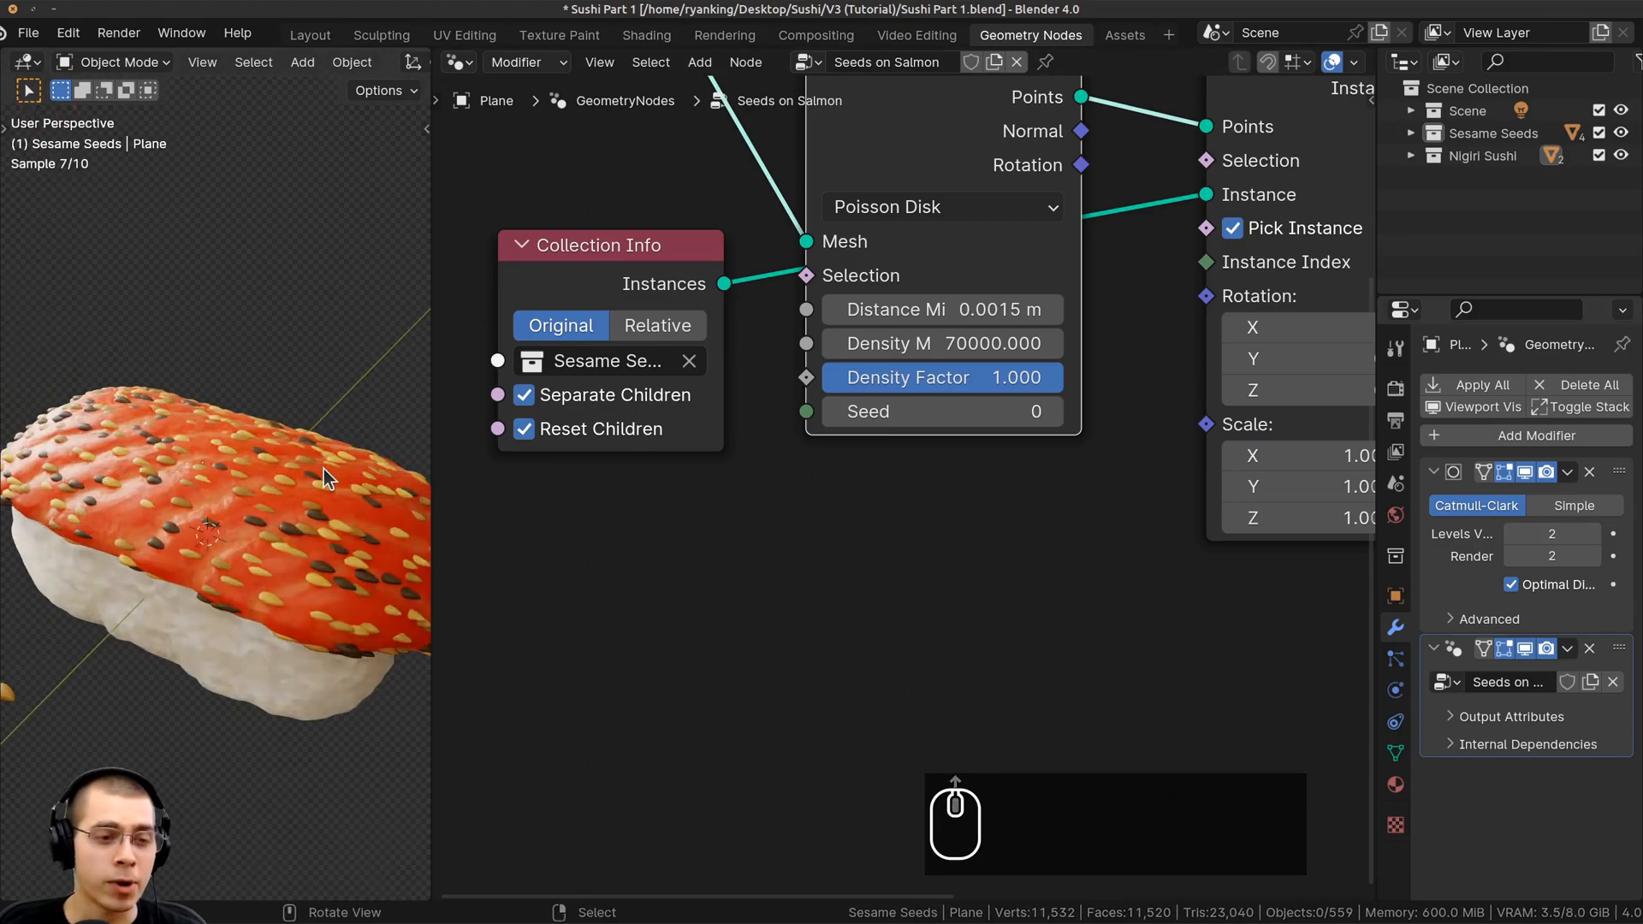
left_click_drag(434, 443, 652, 444)
Add a Random Value node and place it below the Distribute Points on Faces node
scroll(773, 479, "down", 3)
key("shift+a")
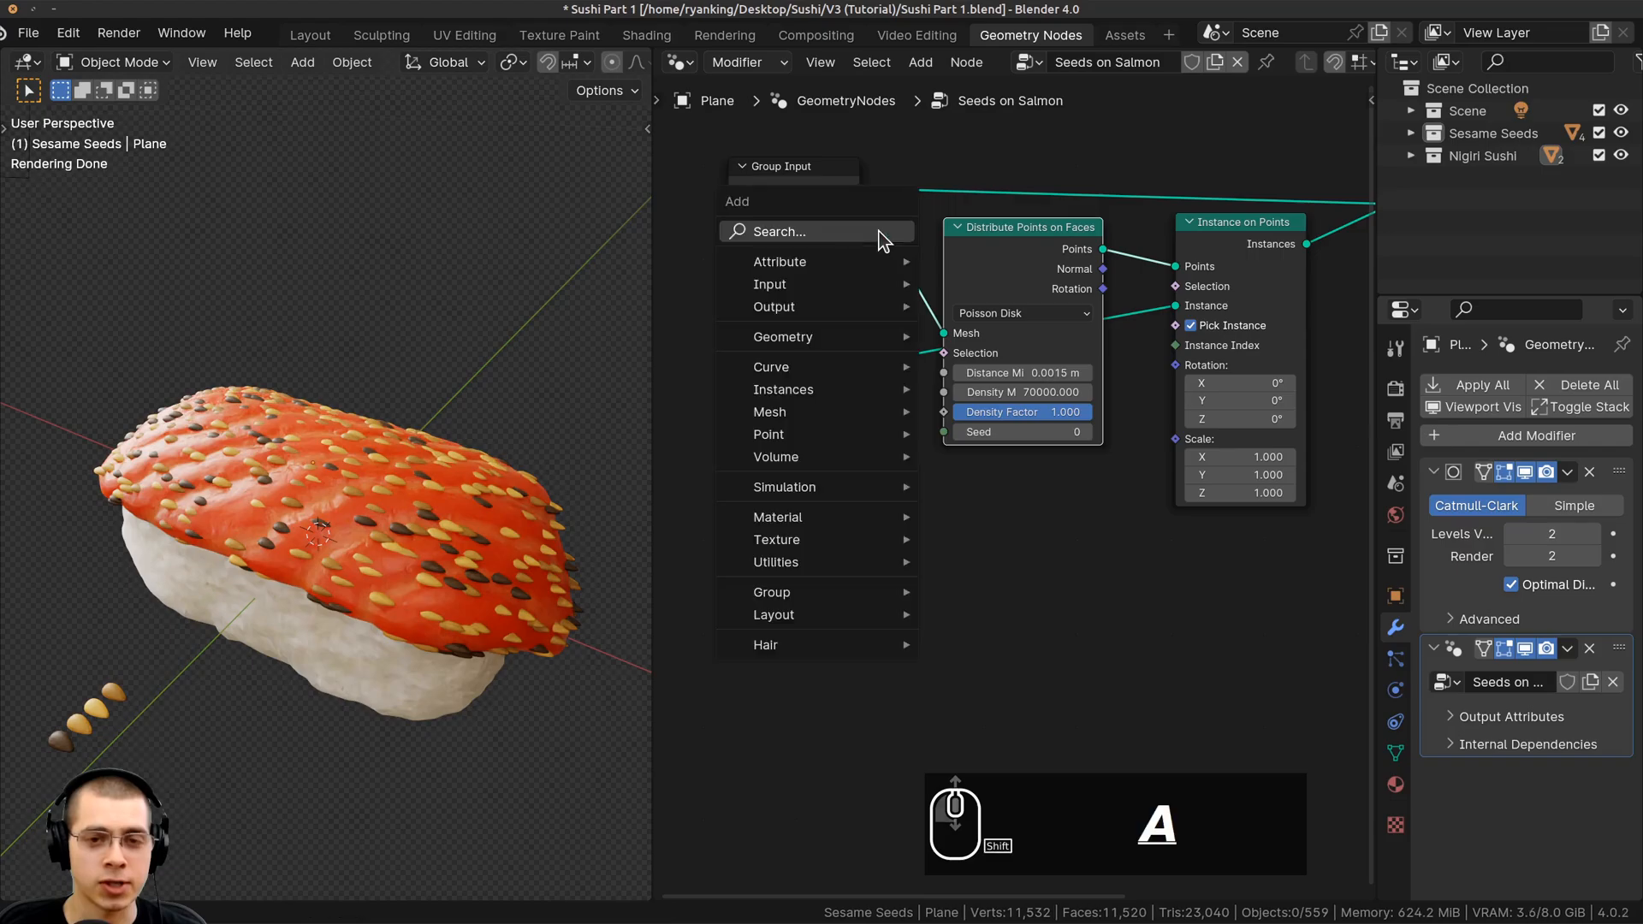
left_click(879, 231)
type("ran")
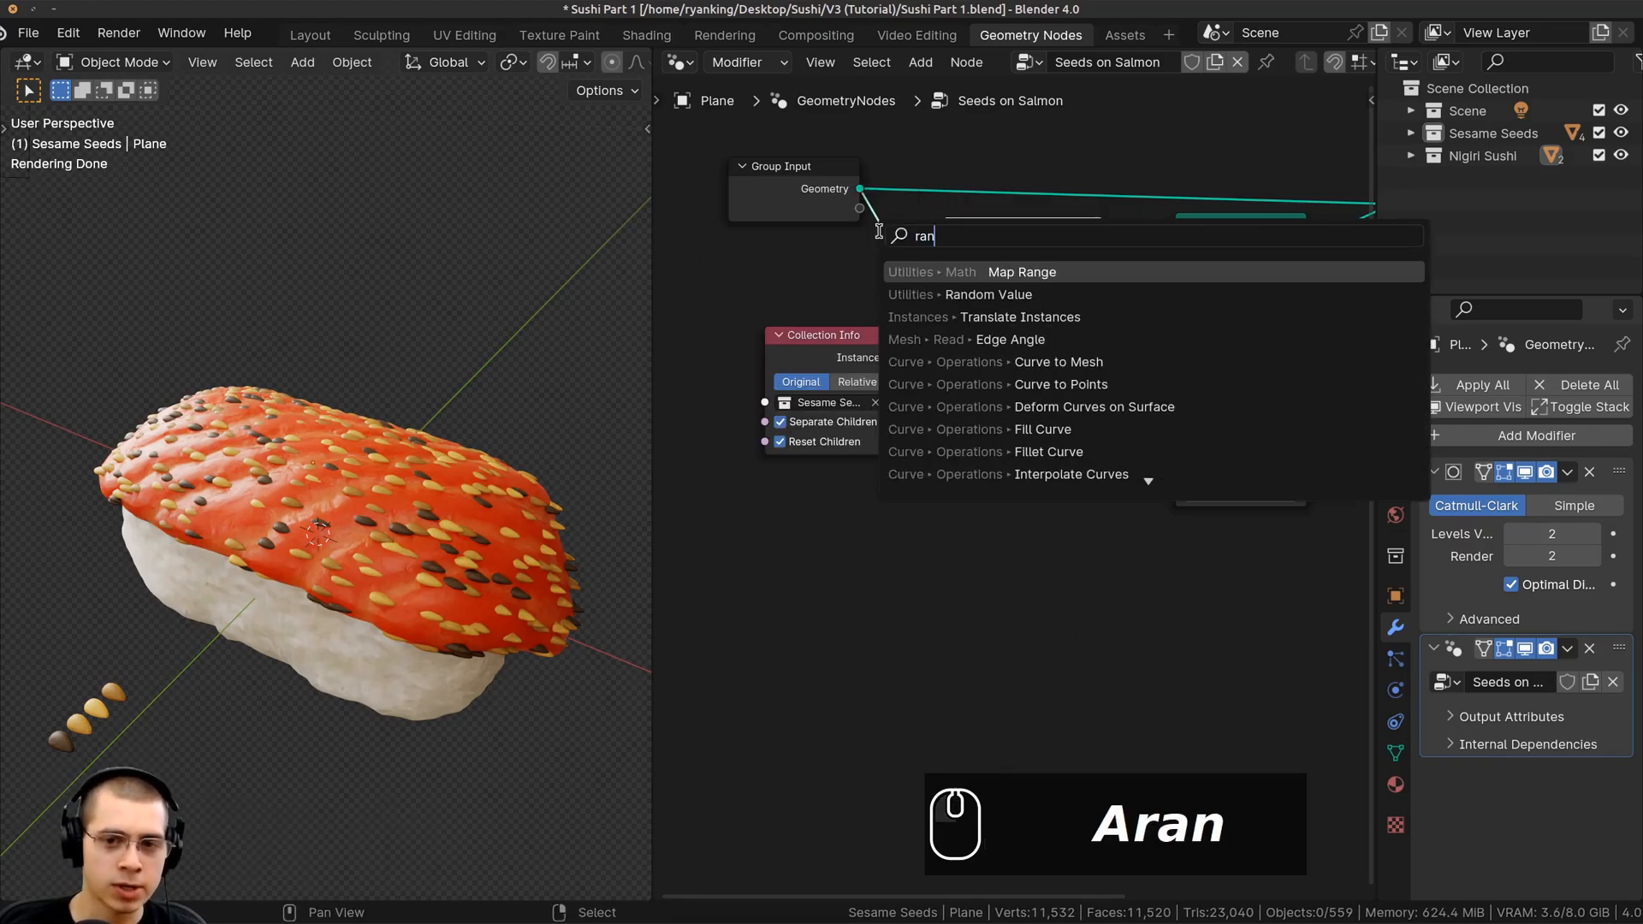
left_click(984, 294)
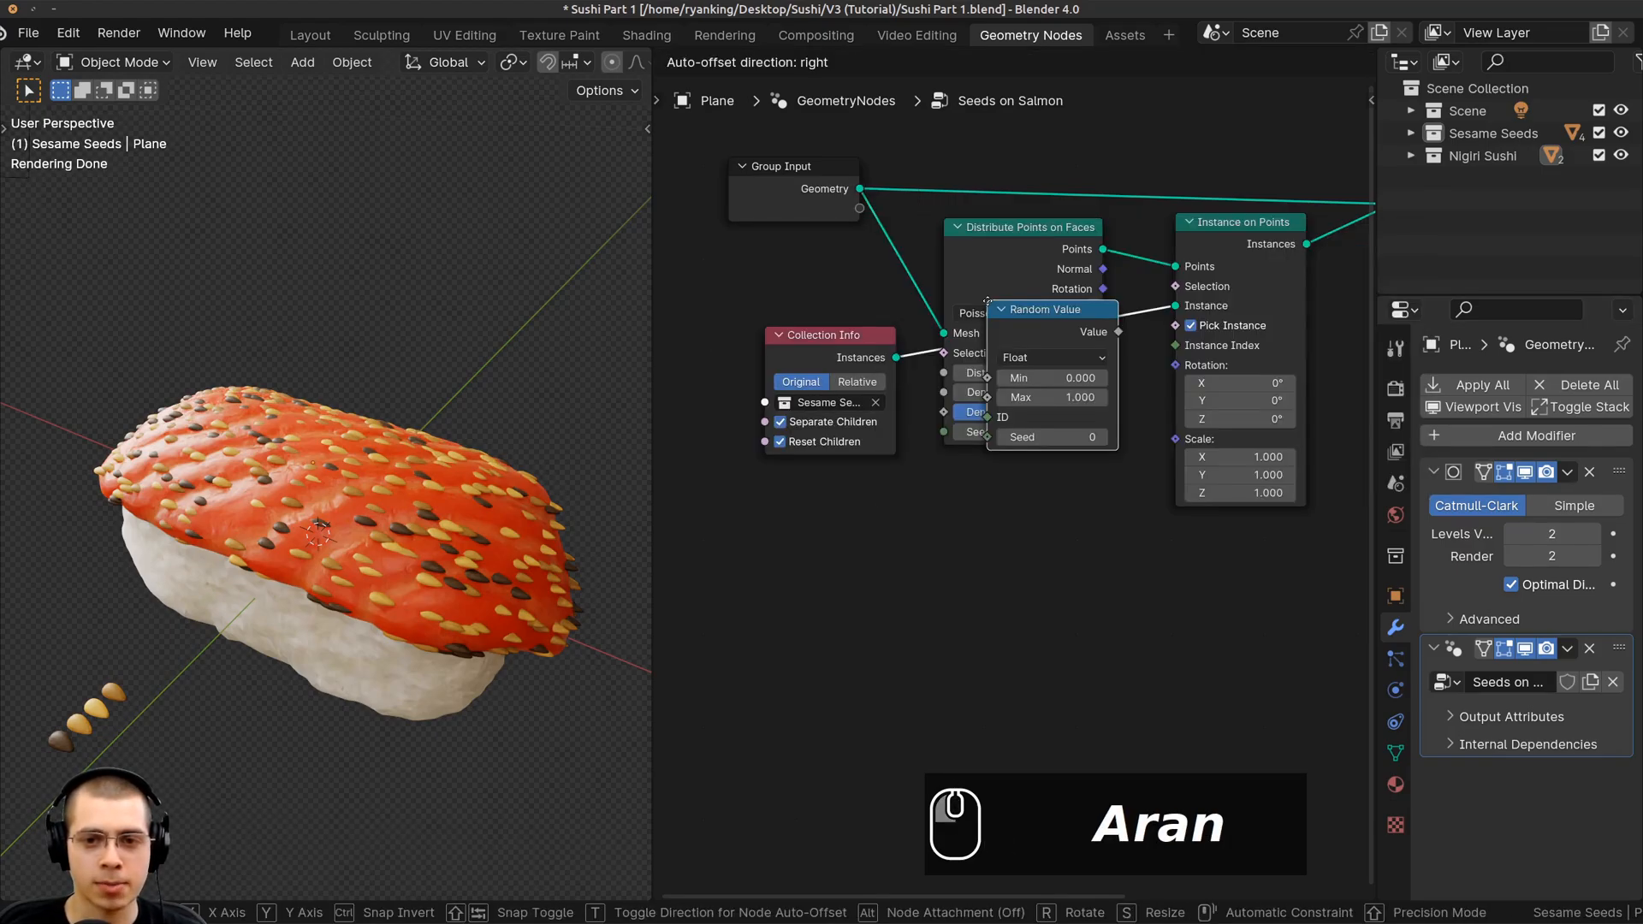
left_click(946, 467)
scroll(941, 454, "up", 3)
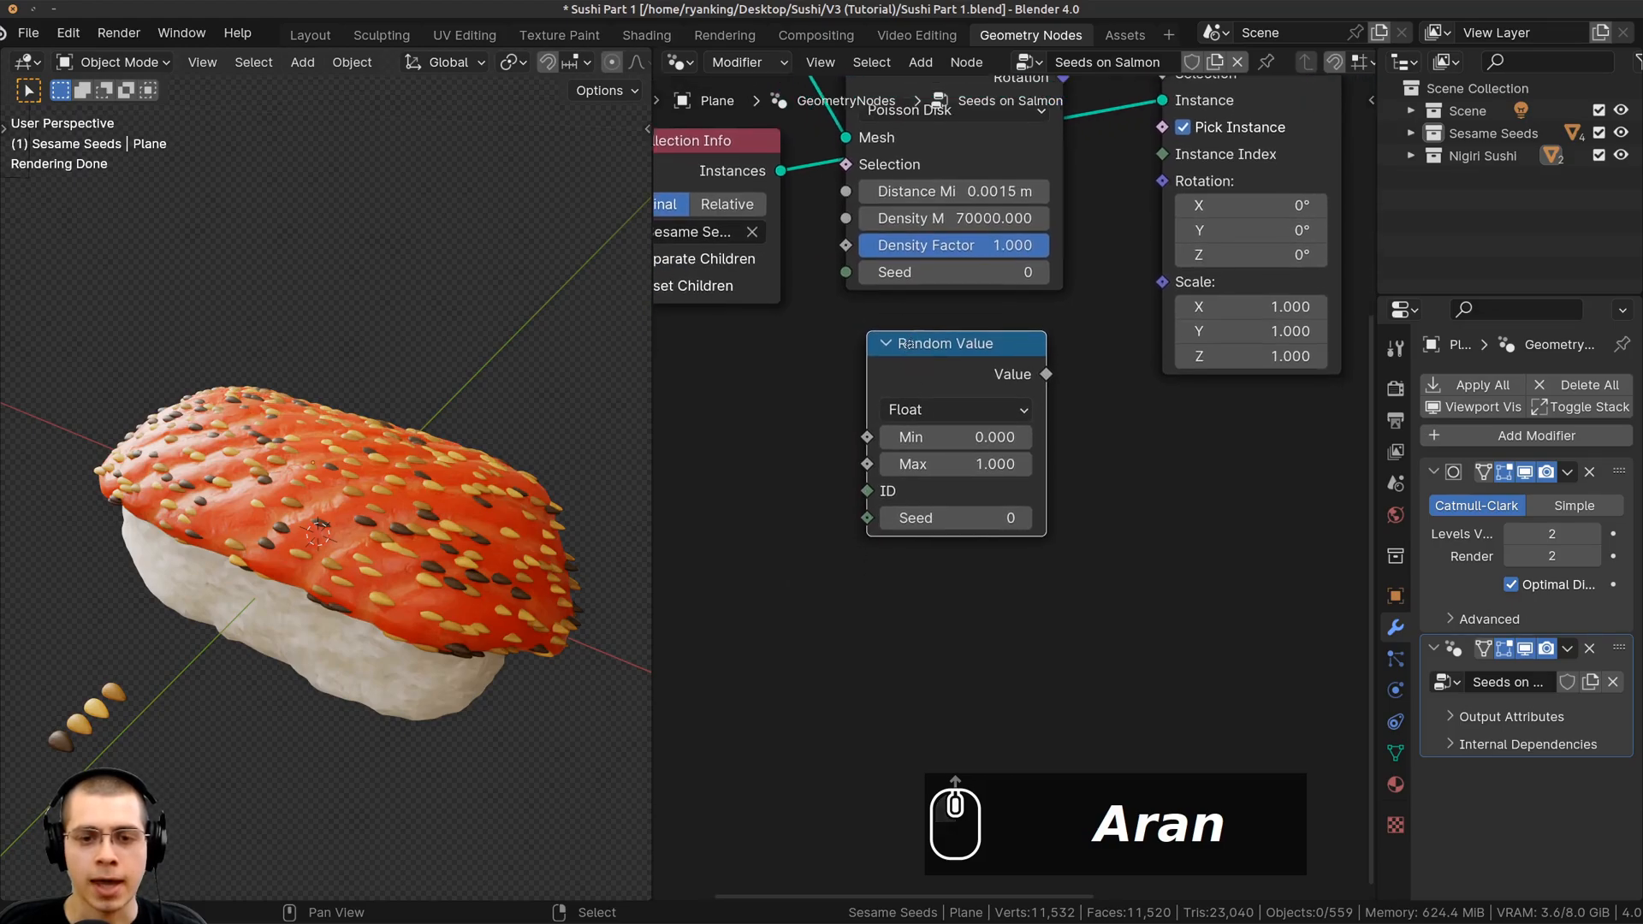
scroll(403, 428, "down", 1)
middle_click_drag(266, 434, 296, 414)
scroll(296, 415, "up", 2)
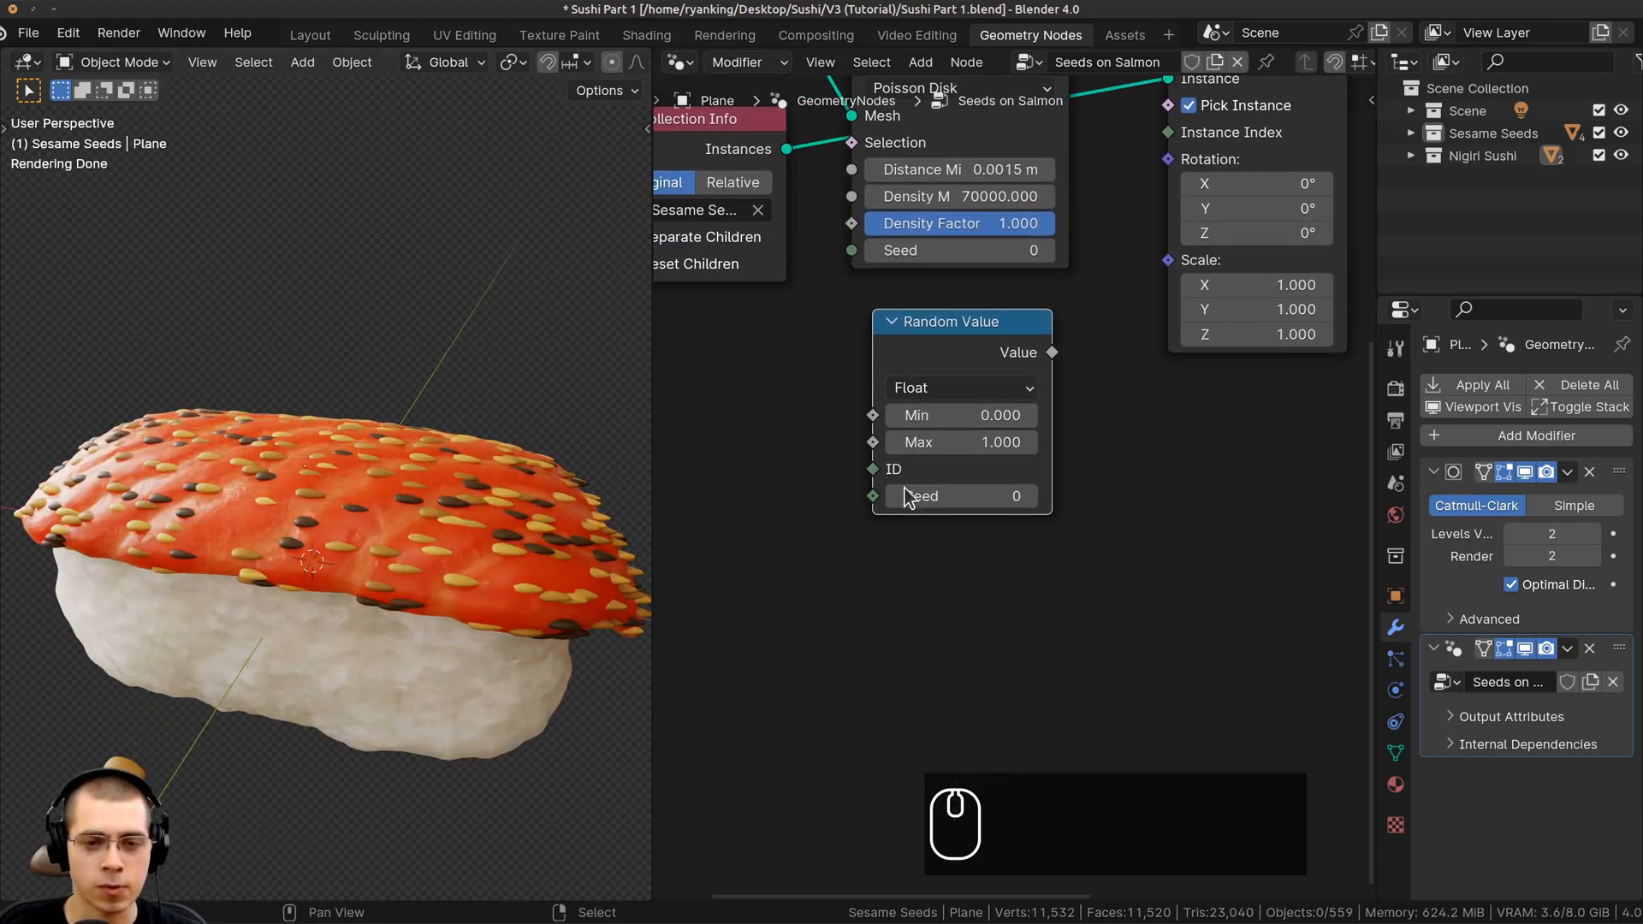
Switch the Random Value node's data type to Vector and shift the node slightly away from Instance on Points
left_click(926, 387)
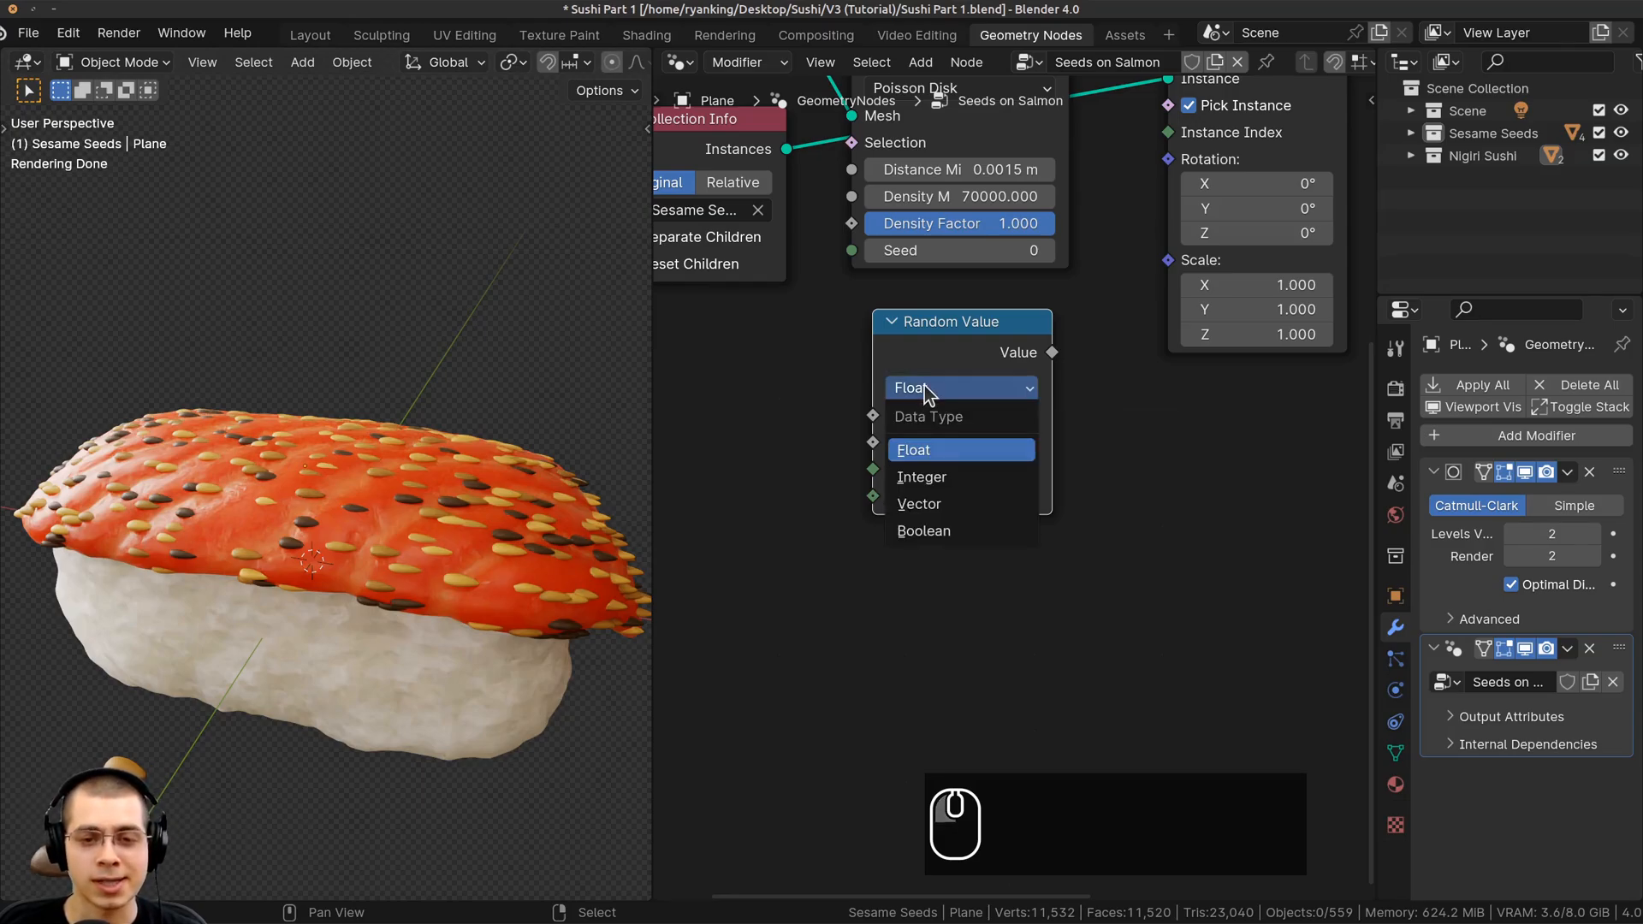
left_click(931, 503)
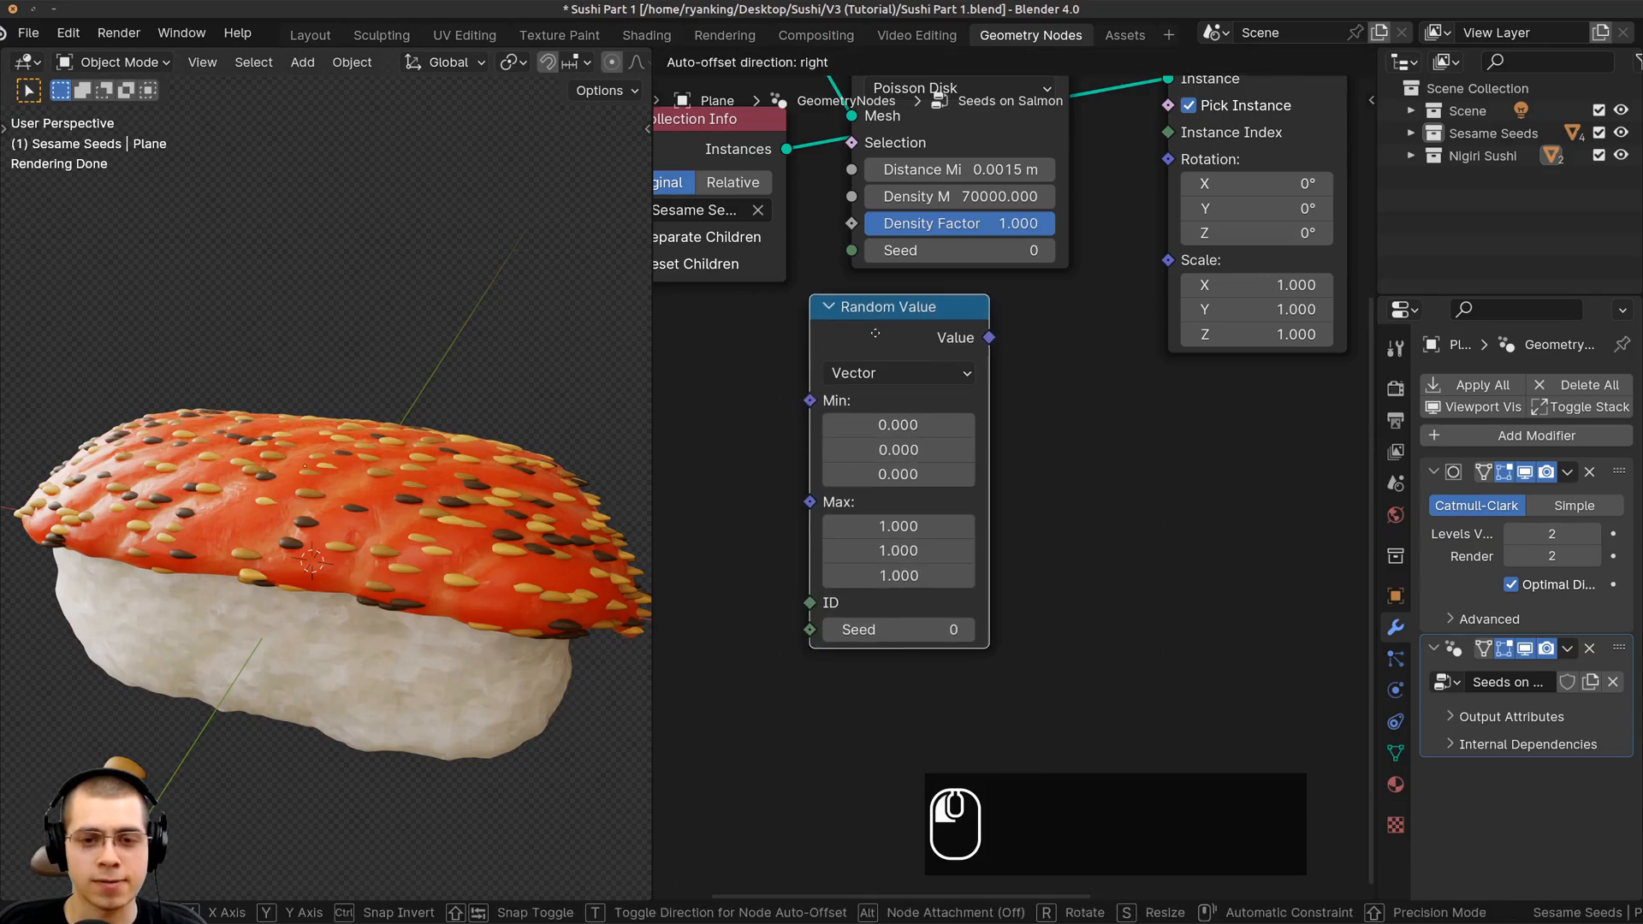
middle_click_drag(930, 502, 925, 382)
scroll(926, 382, "up", 2)
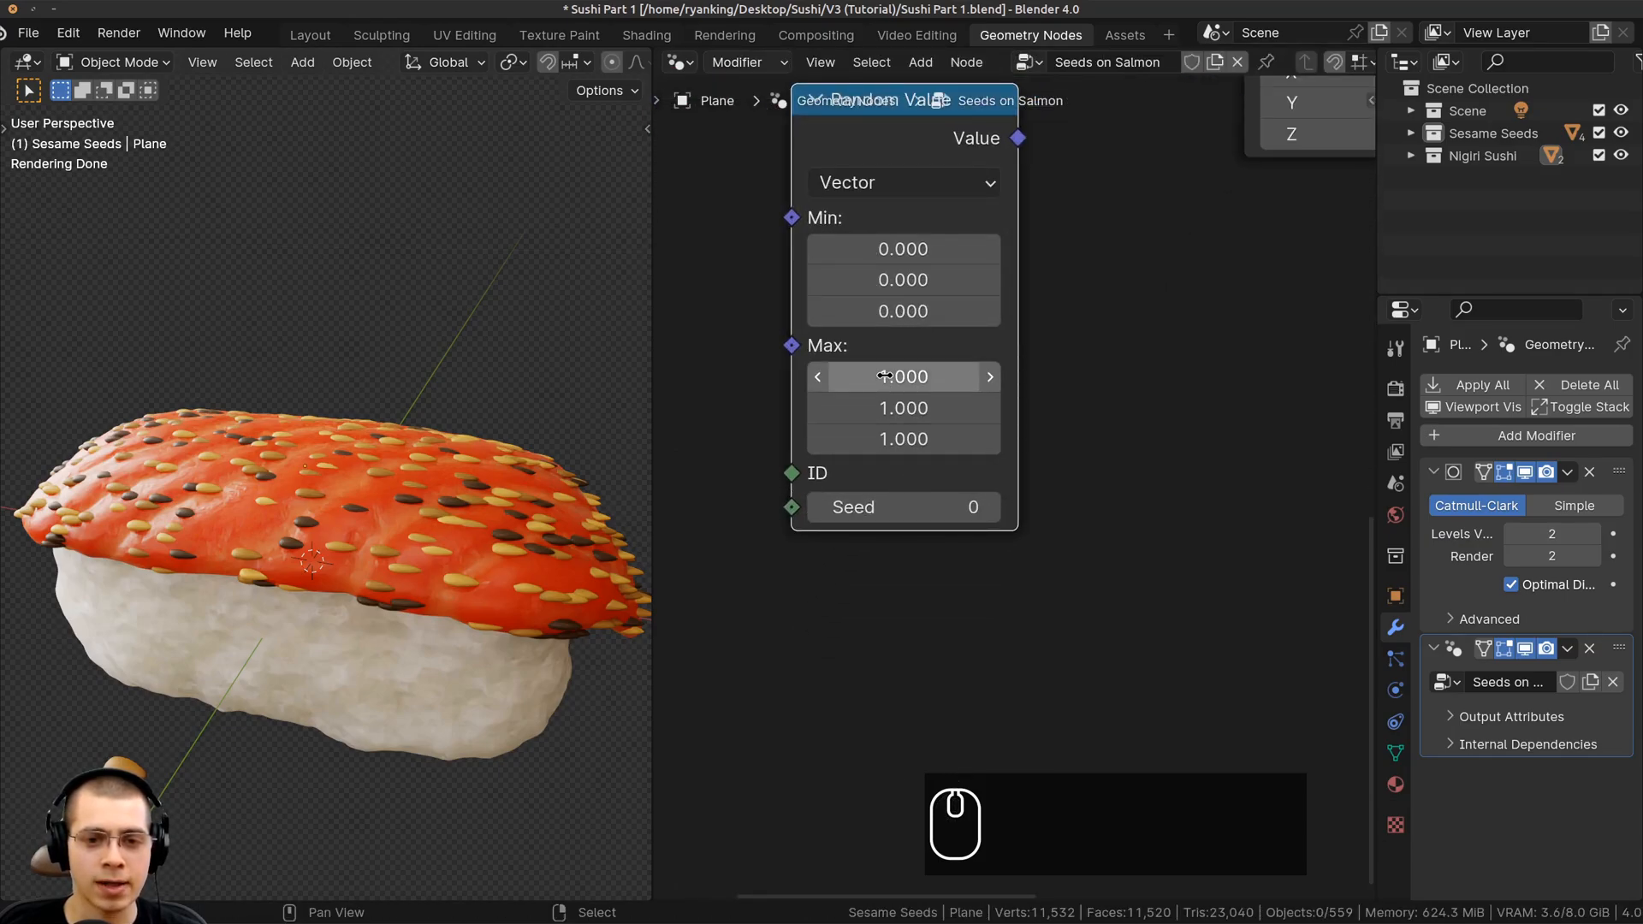
Set all three Max components of the Random Value node to 0
left_click(885, 377)
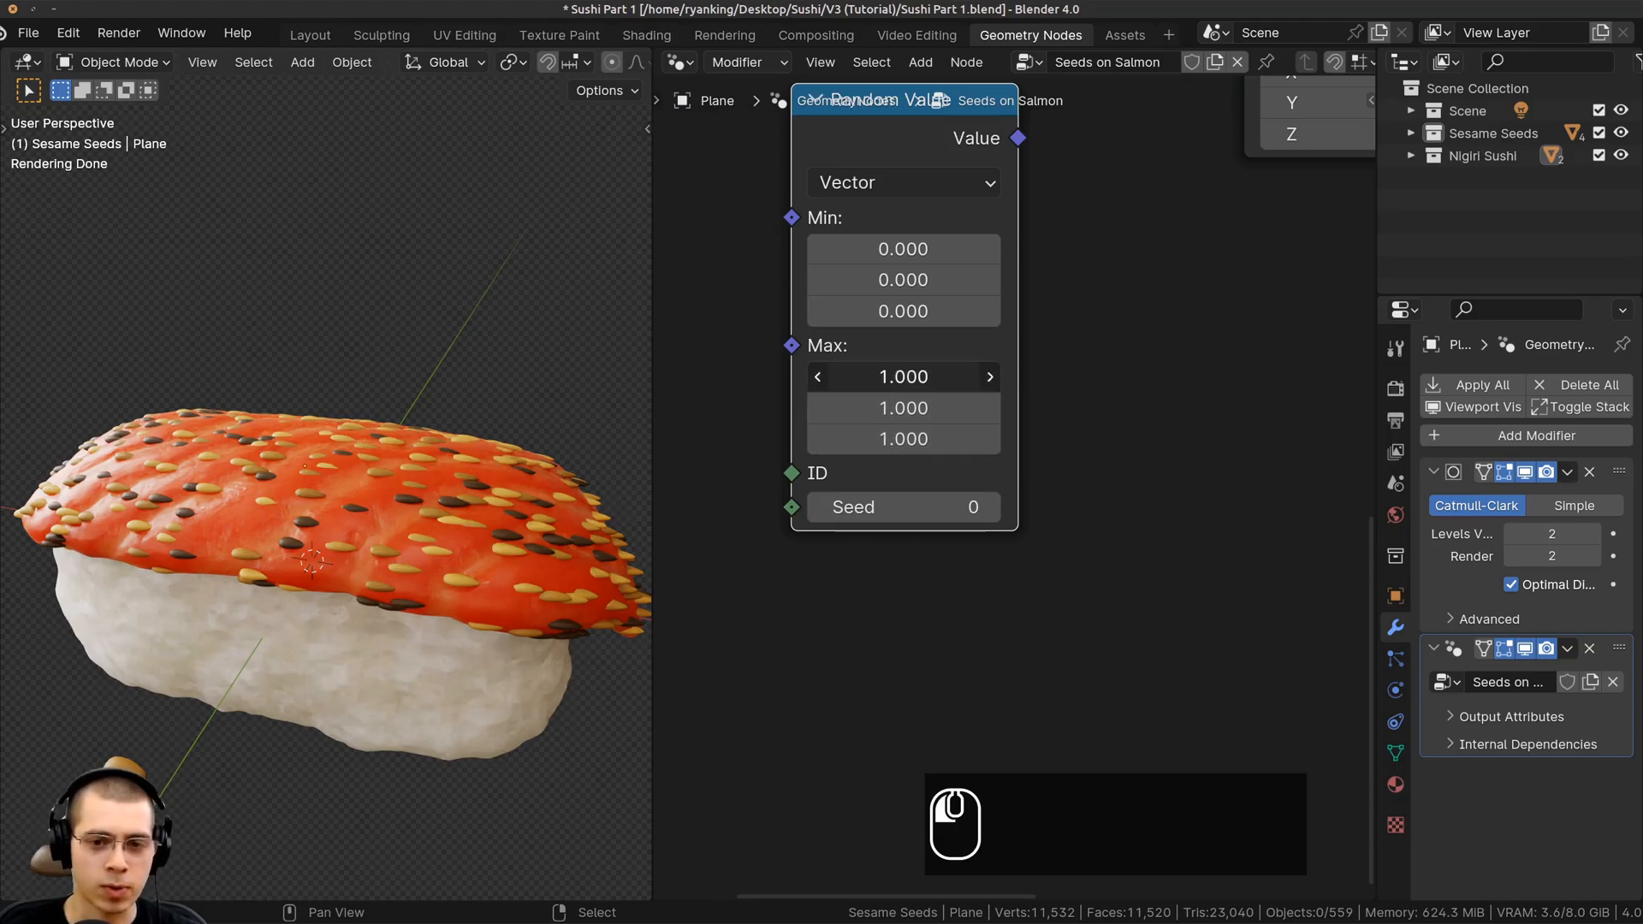
type("0")
key("Return")
left_click(888, 408)
type("0")
key("Return")
left_click(888, 439)
type("0")
key("Return")
Connect the Random Value node's Value output to the Rotation input of Instance on Points
scroll(1071, 334, "down", 3)
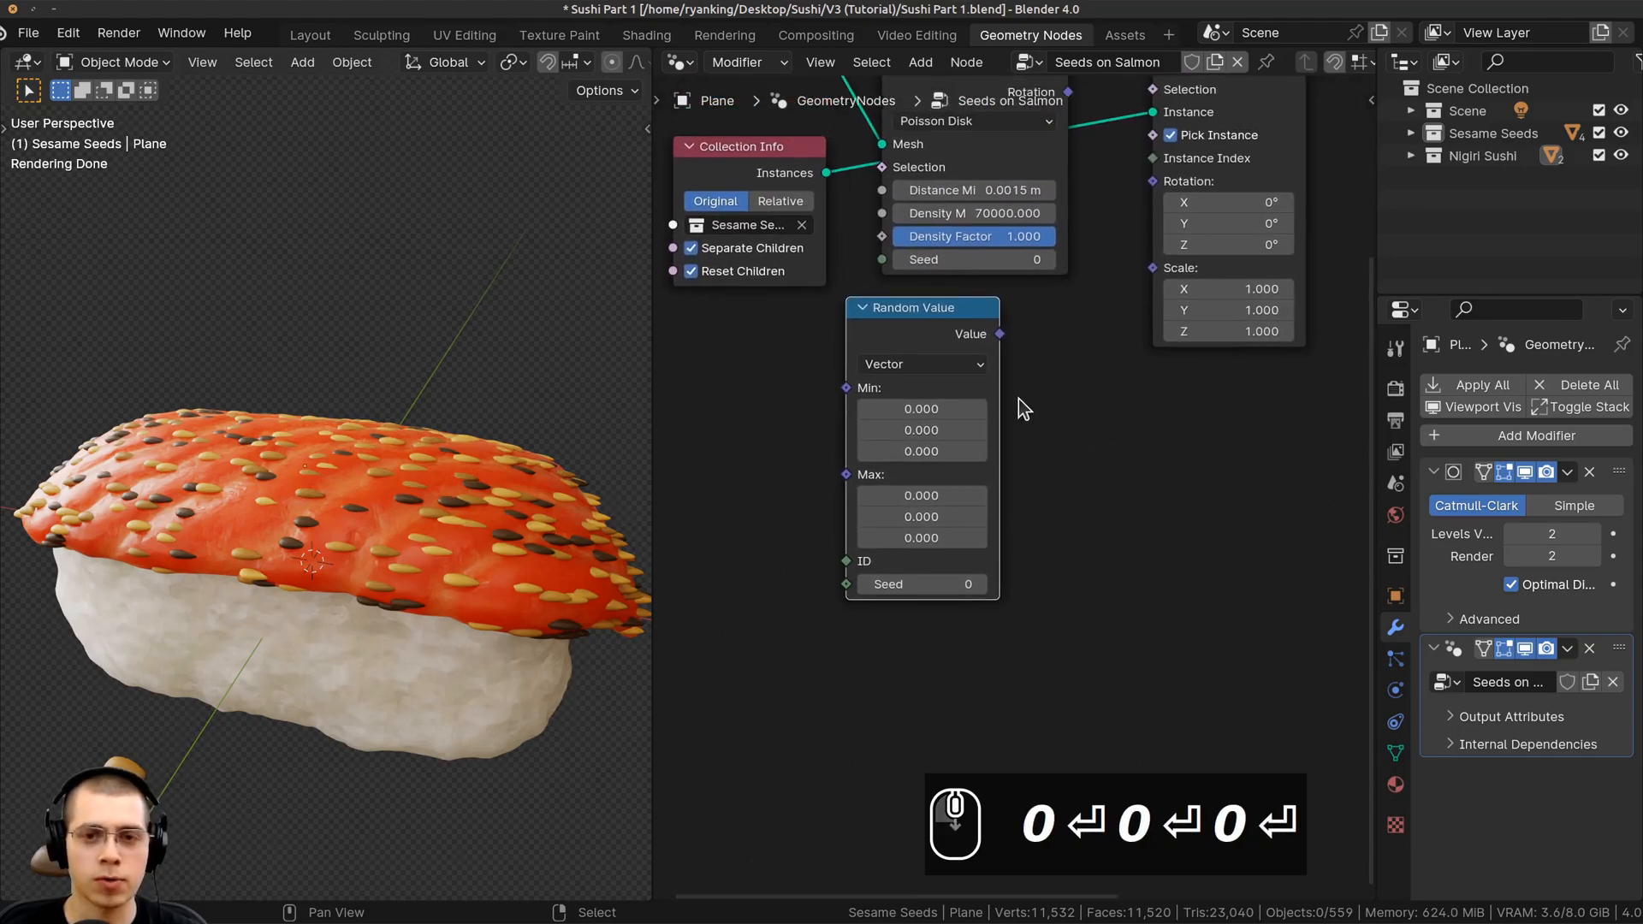
key("Home")
left_click_drag(947, 448, 873, 407)
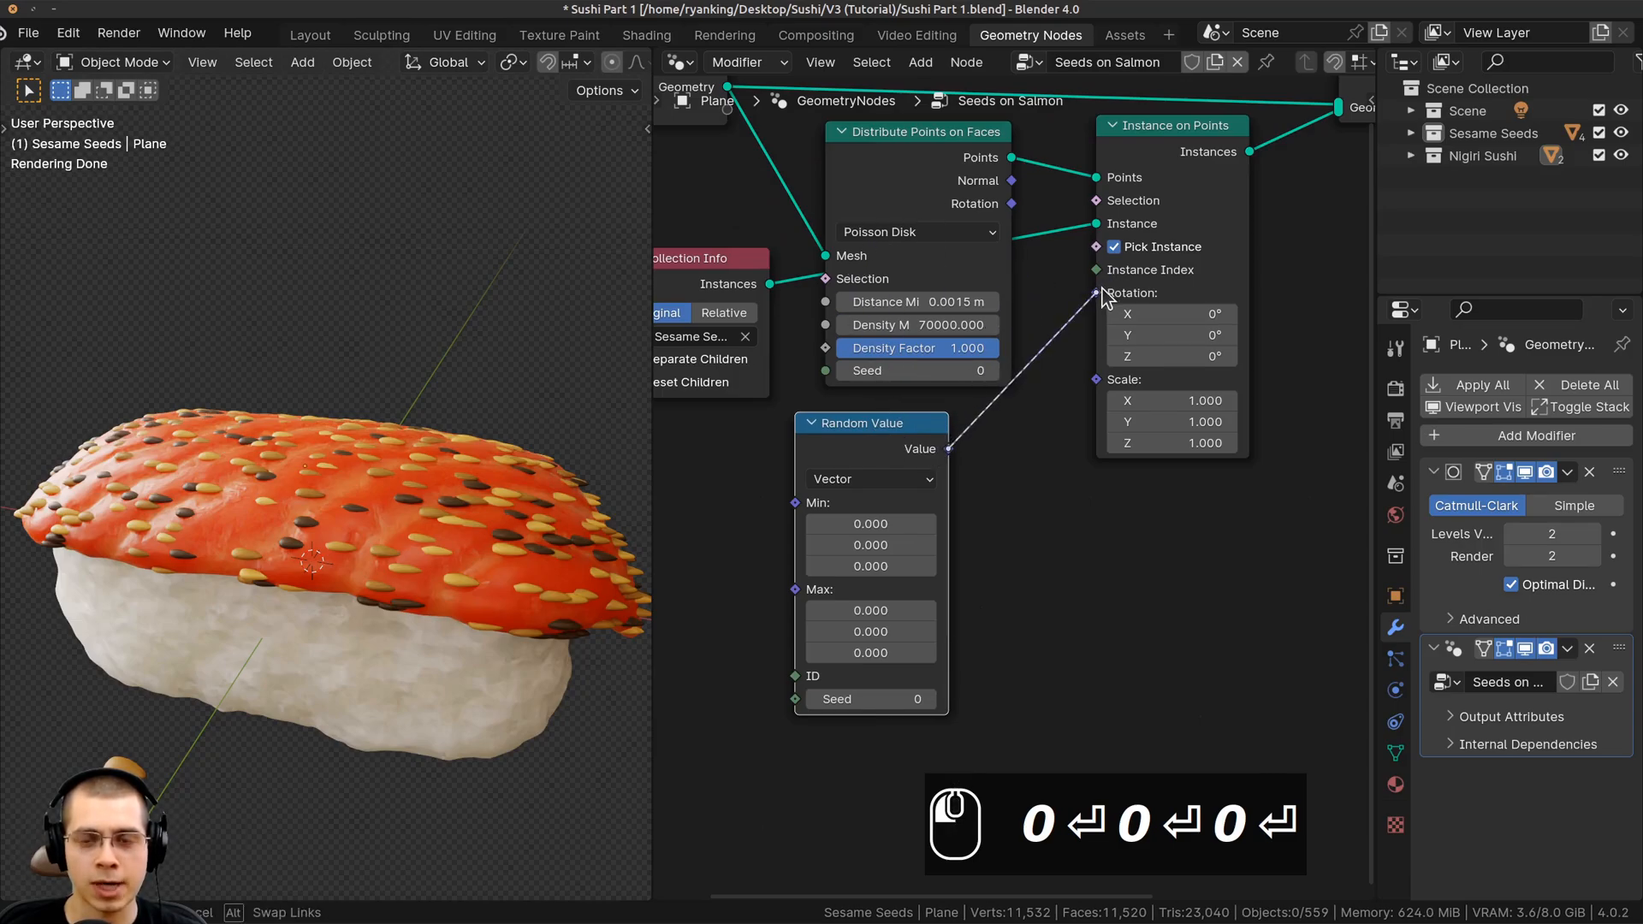
left_click_drag(1110, 275, 978, 317)
left_click_drag(1090, 290, 1092, 293)
middle_click_drag(511, 642, 511, 671)
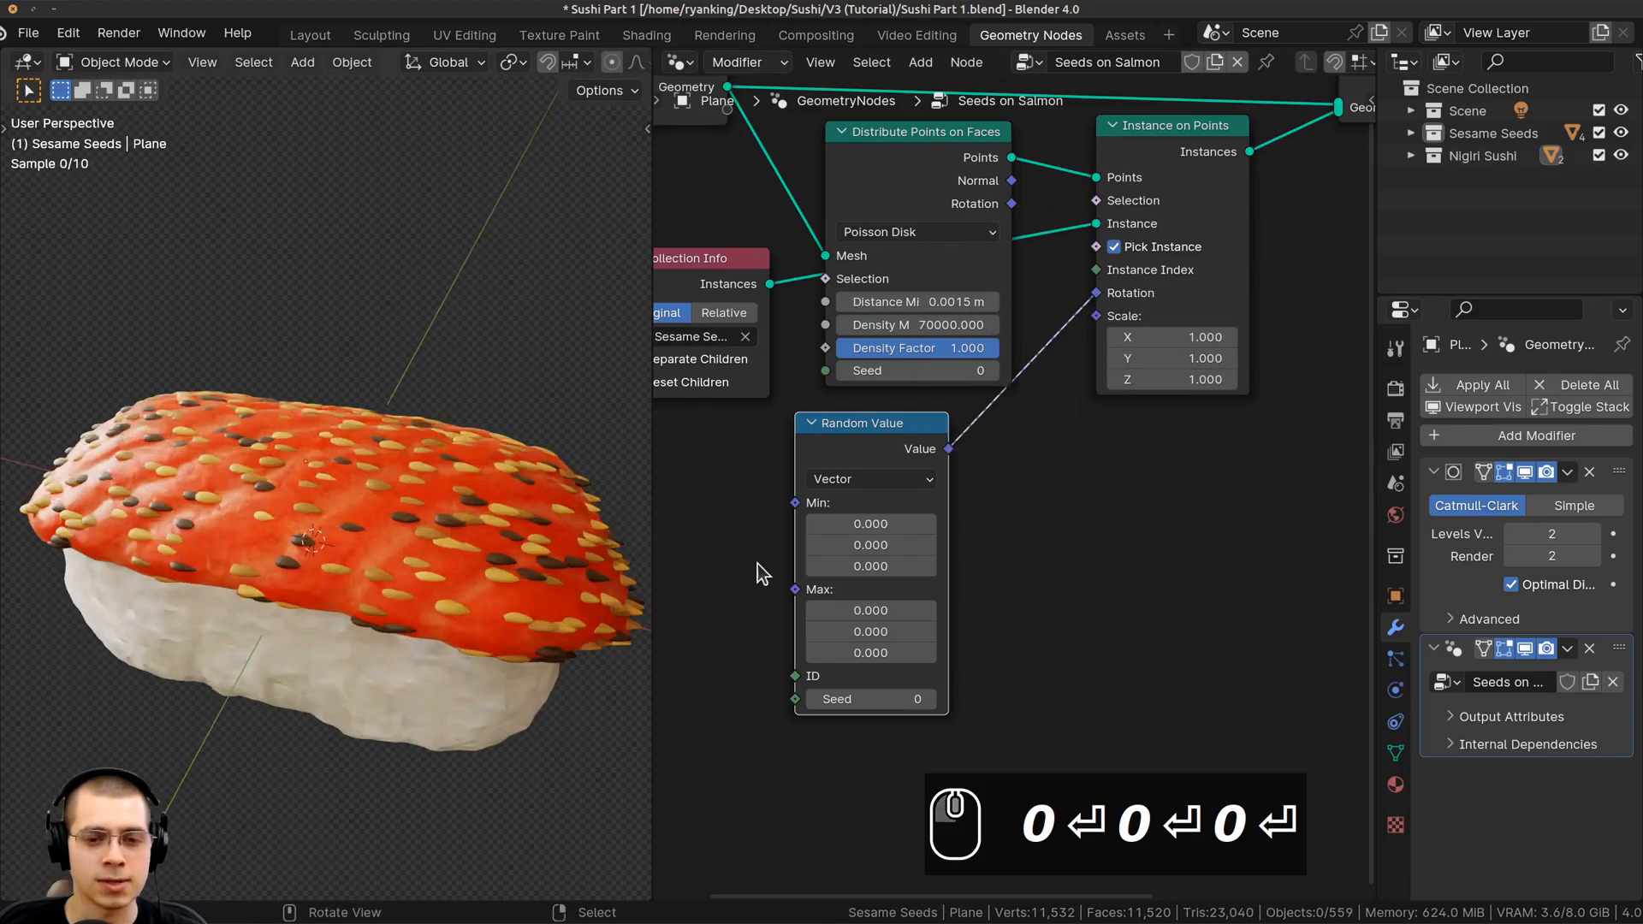
Try raising the Z component of Random Value's Max to 110.7 while examining the seeds' rotation up close
middle_click_drag(834, 617, 931, 412)
scroll(931, 413, "up", 4)
left_click_drag(951, 456, 1022, 456)
middle_click_drag(357, 613, 535, 534)
scroll(536, 534, "up", 2)
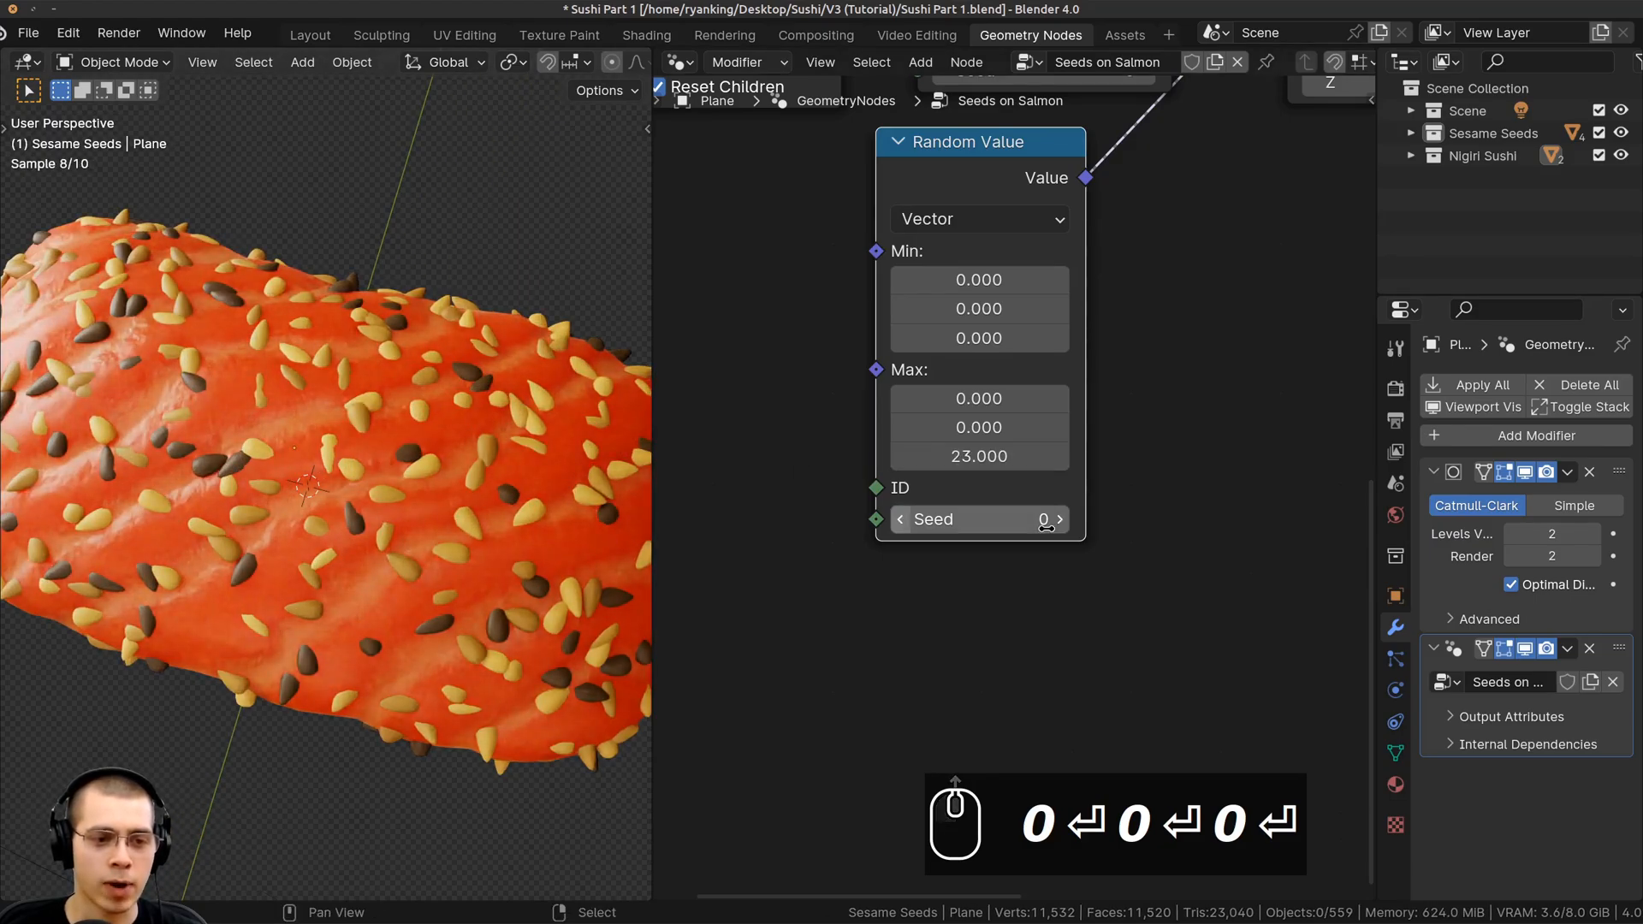
left_click_drag(968, 456, 1080, 457)
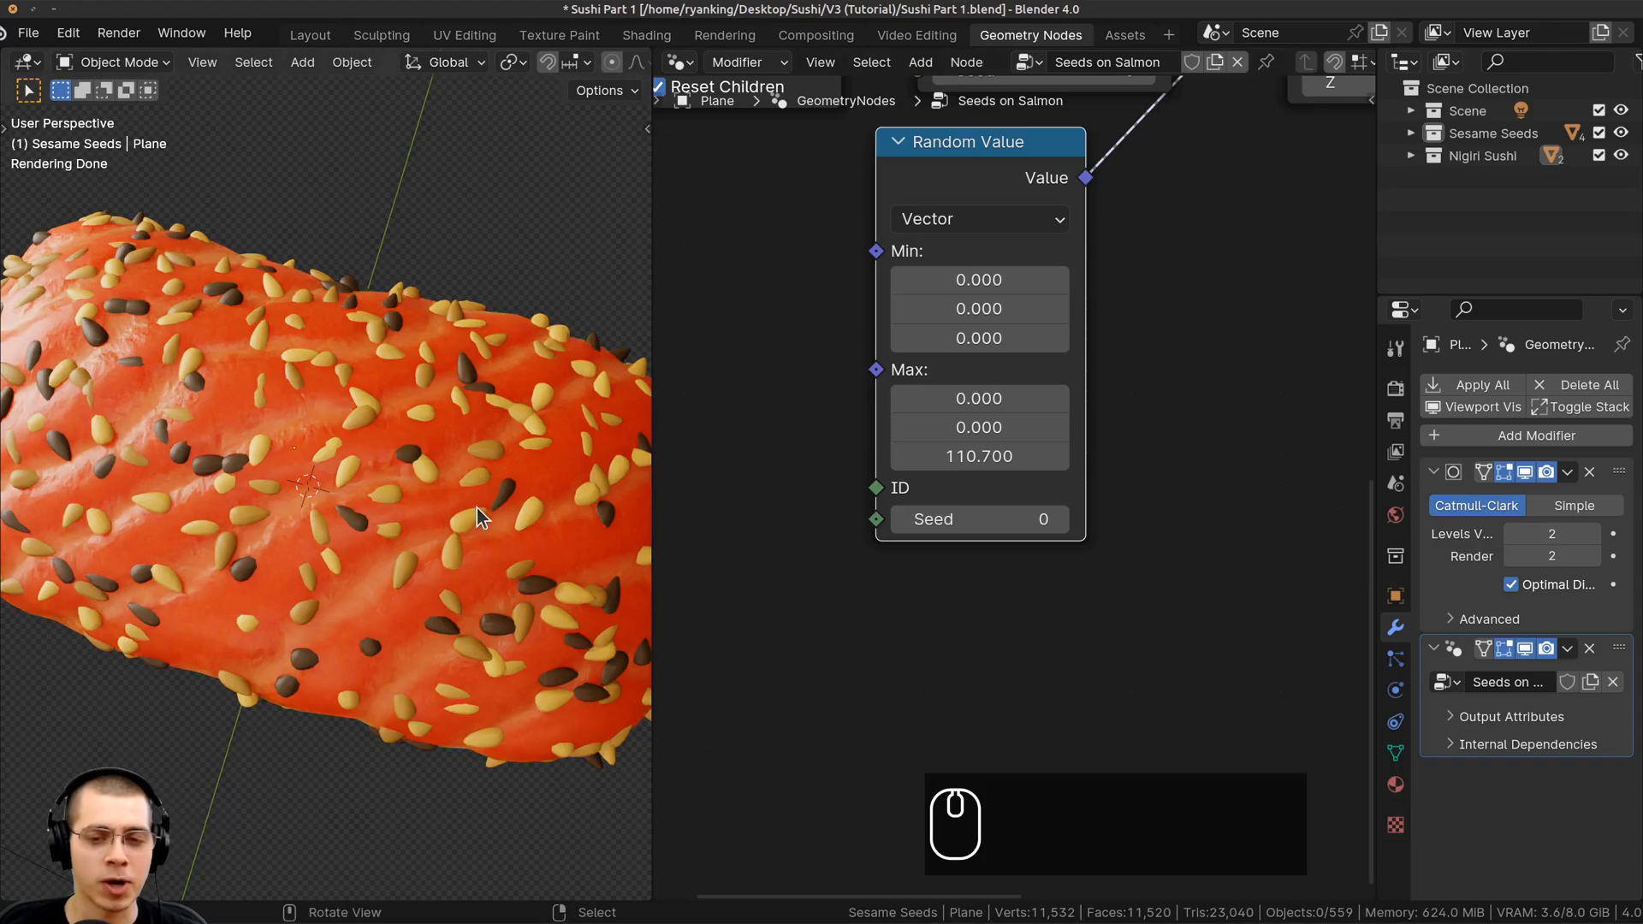
Set the Z component of Random Value's Max to tau and inspect the rotated seeds over the salmon
left_click(969, 456)
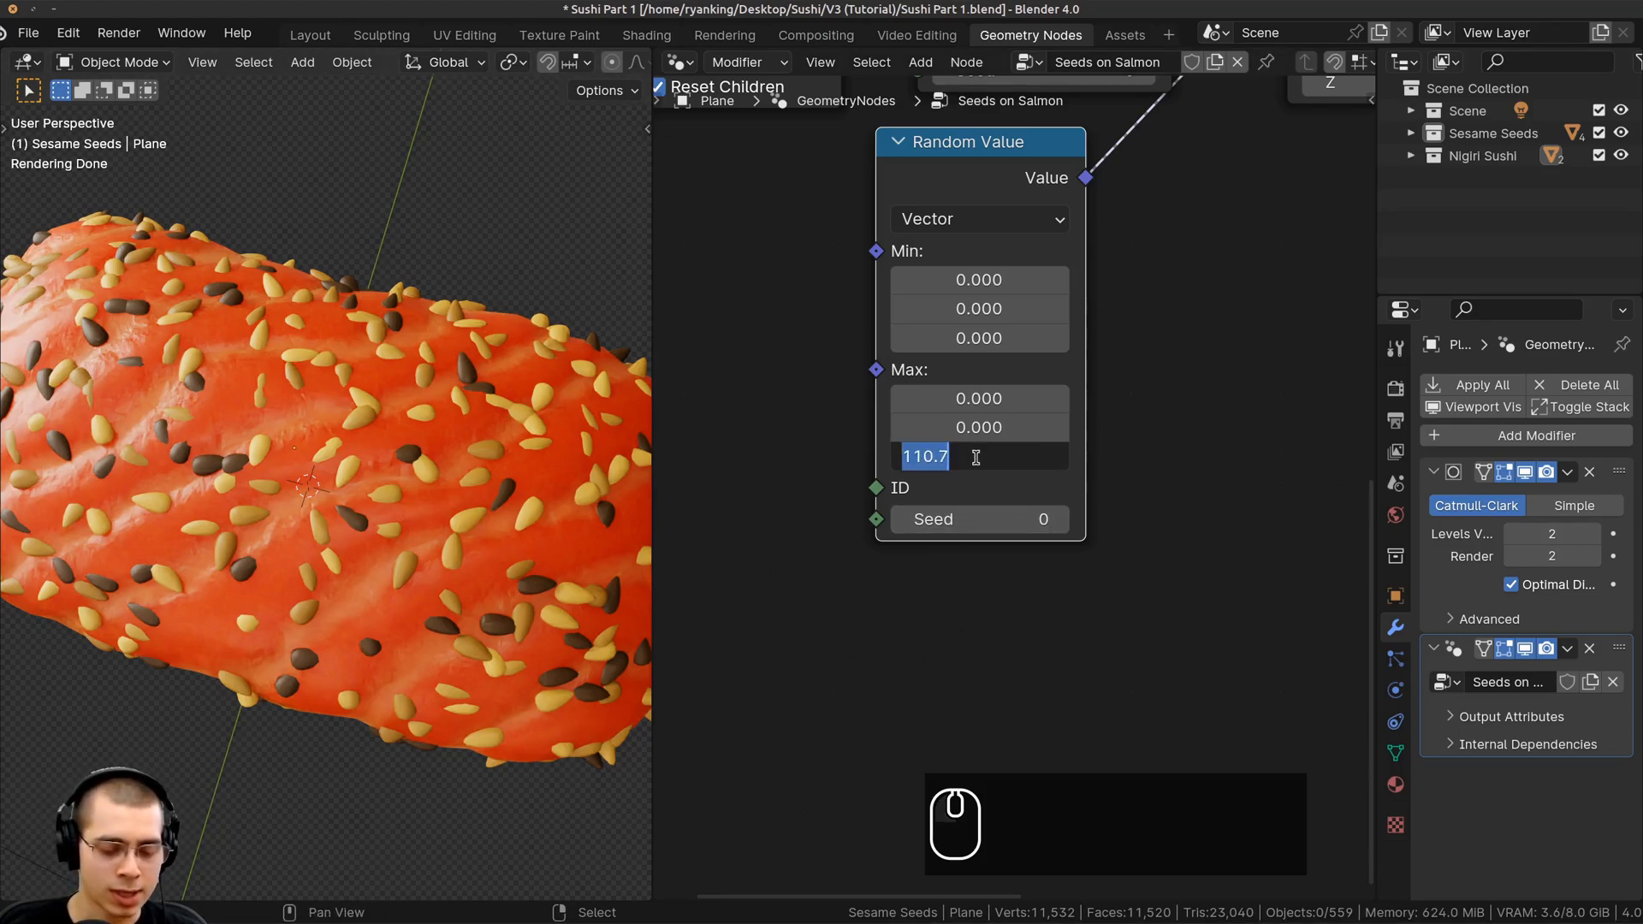
type("tau")
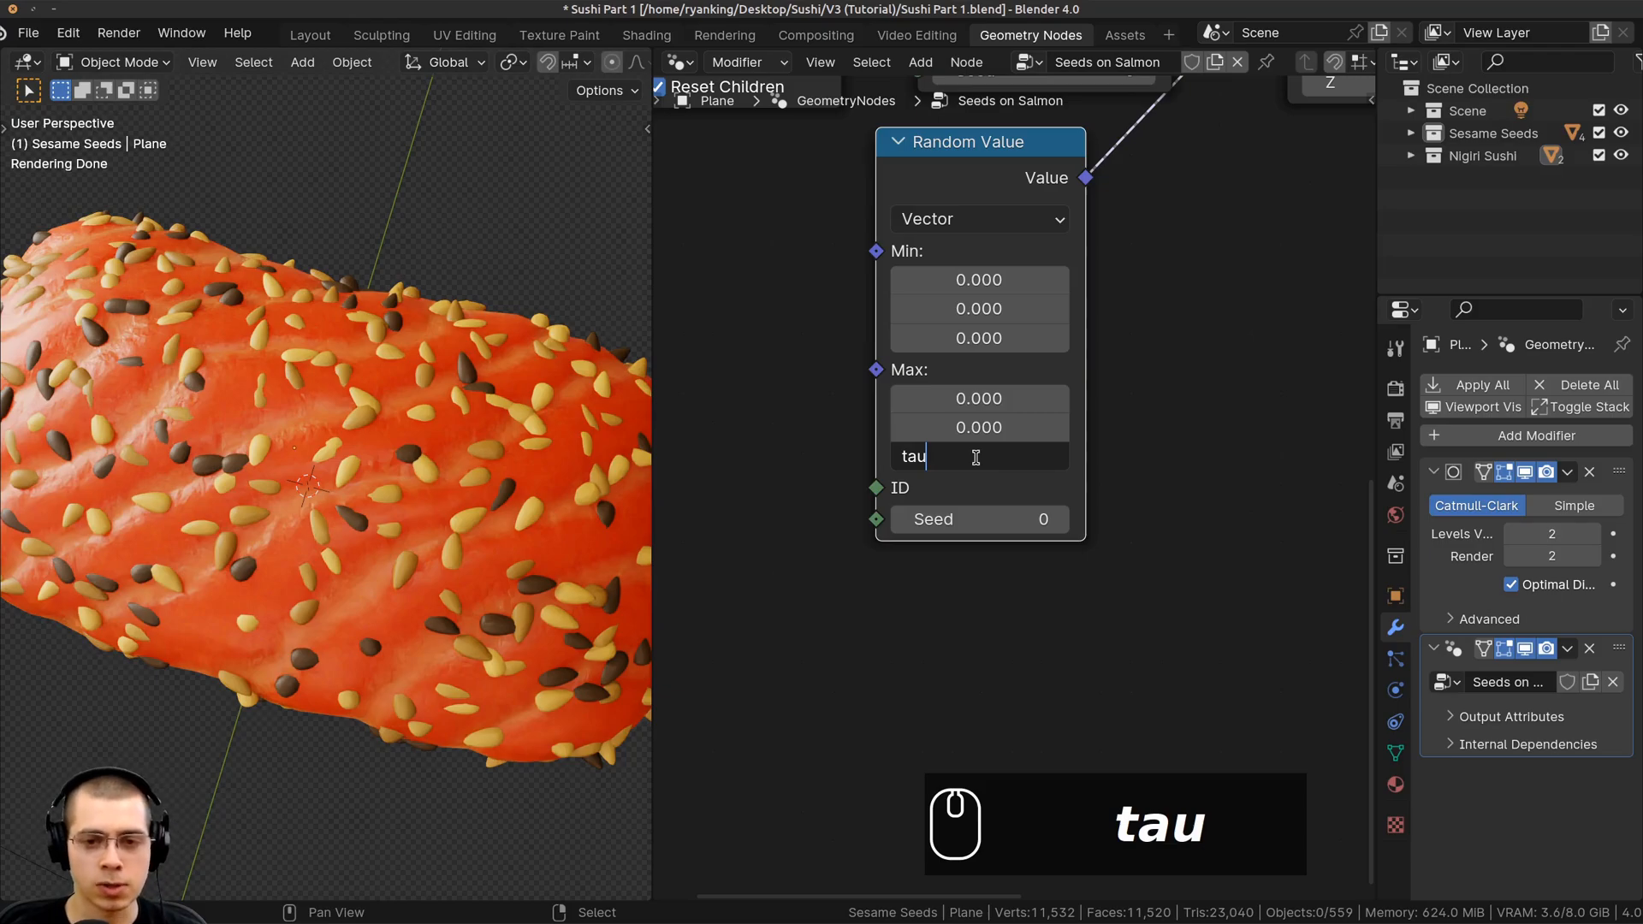
key("Return")
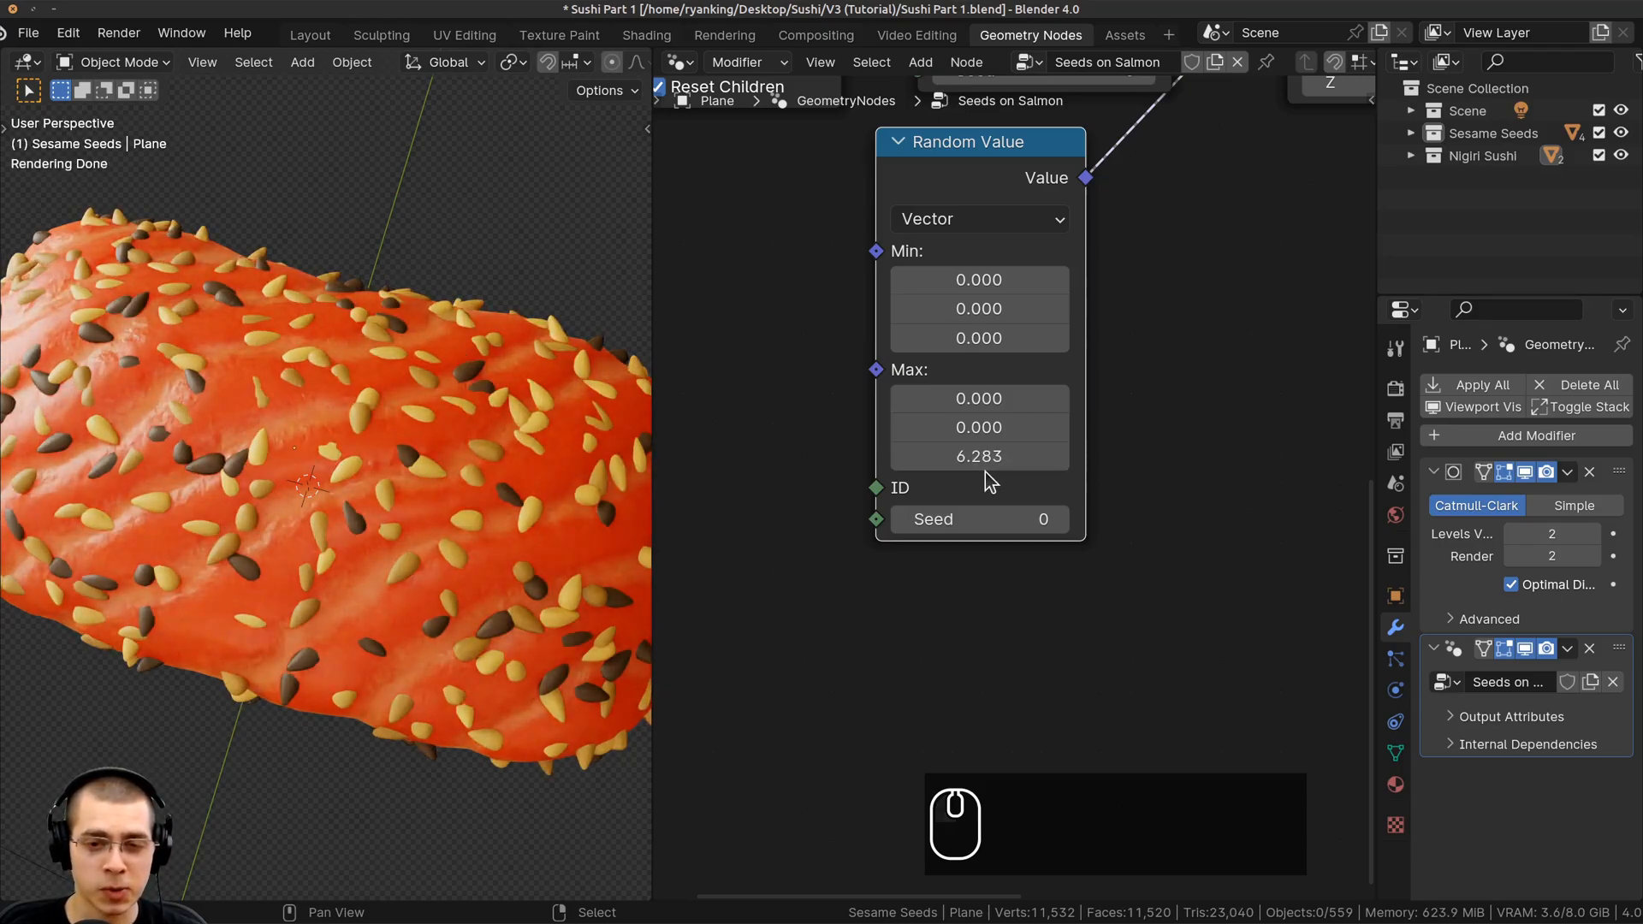
scroll(15, 312, "down", 2)
scroll(49, 453, "down", 2)
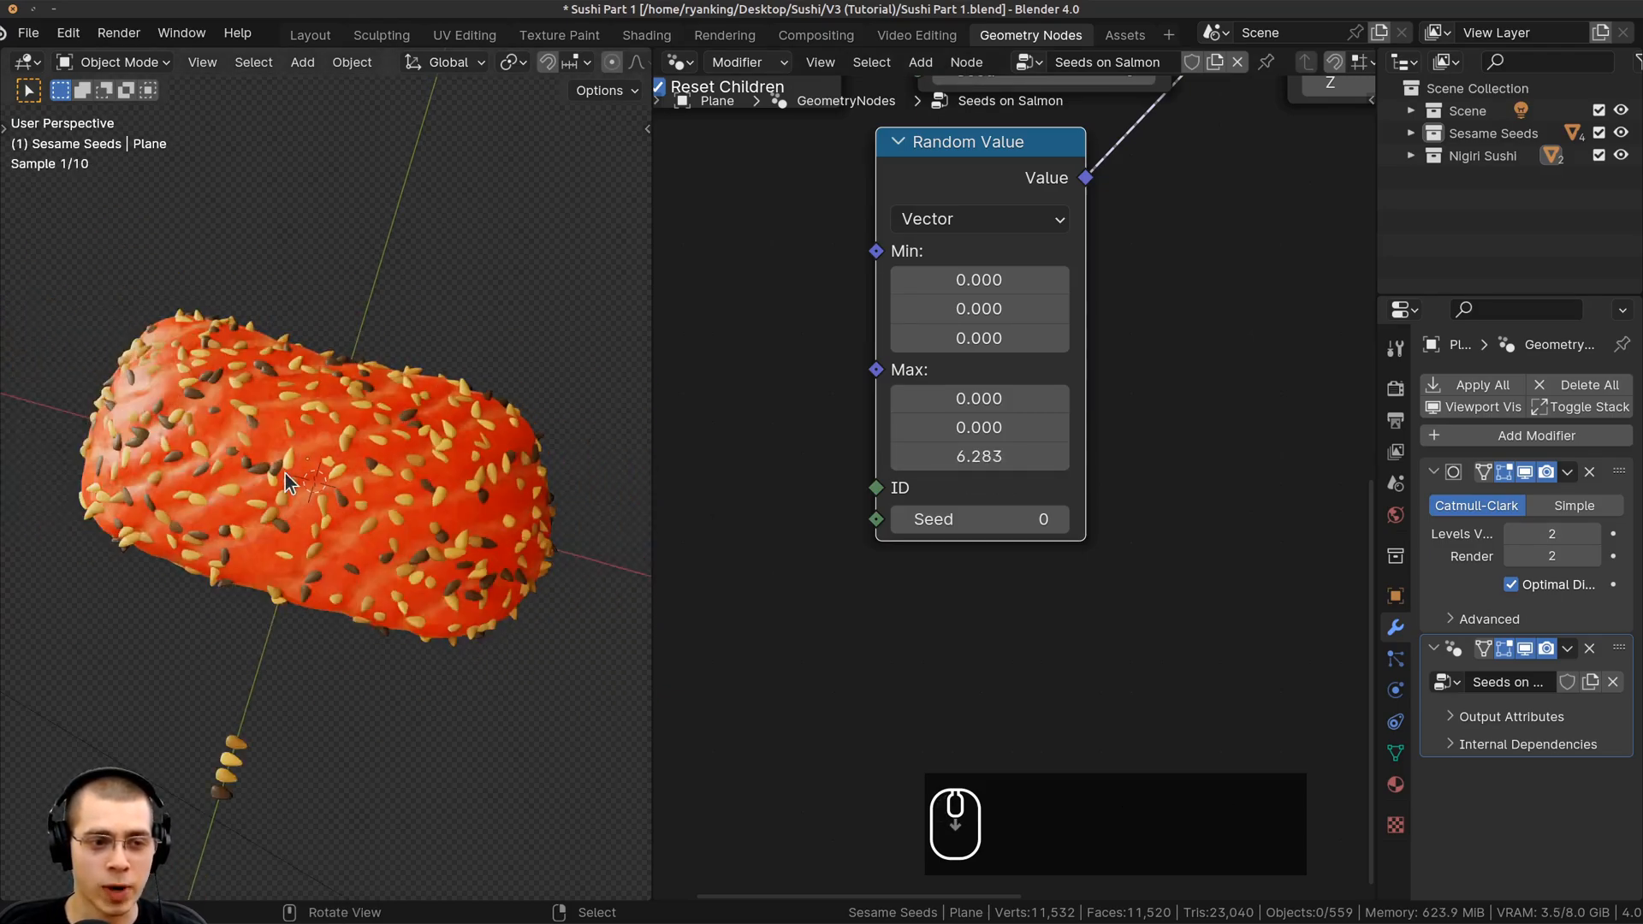
middle_click_drag(49, 454, 599, 488)
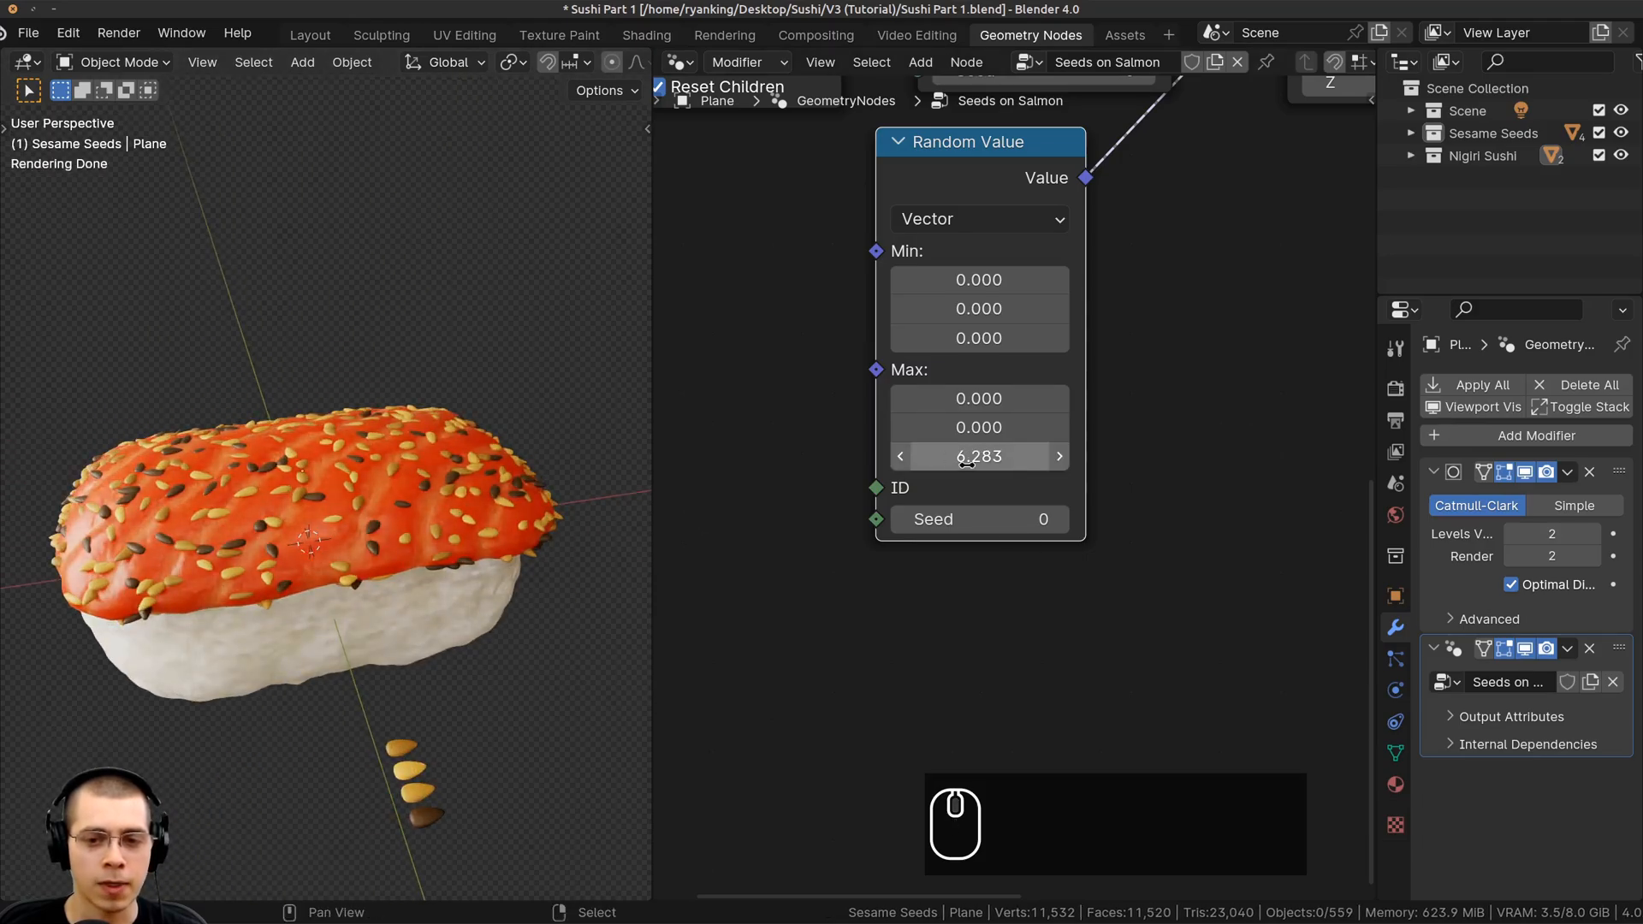
Examine how the randomly rotated seeds sit along the salmon's edge and end up close
scroll(1015, 413, "down", 3)
middle_click_drag(1018, 363, 930, 441)
left_click_drag(906, 359, 955, 356)
middle_click_drag(267, 390, 237, 400, "shift")
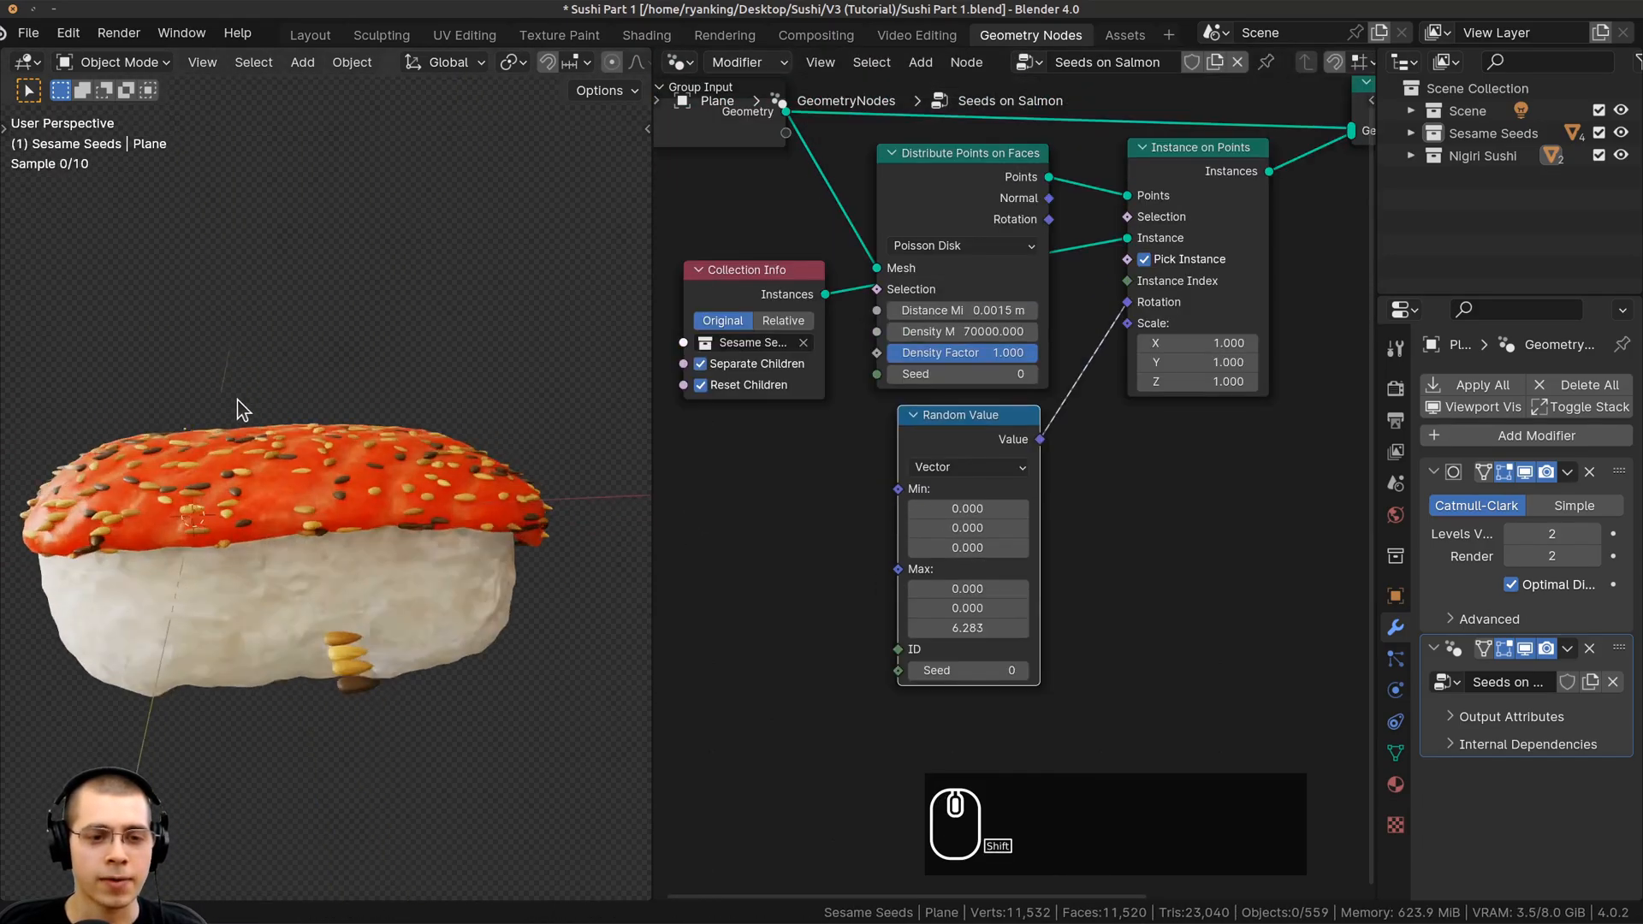
scroll(345, 491, "up", 6)
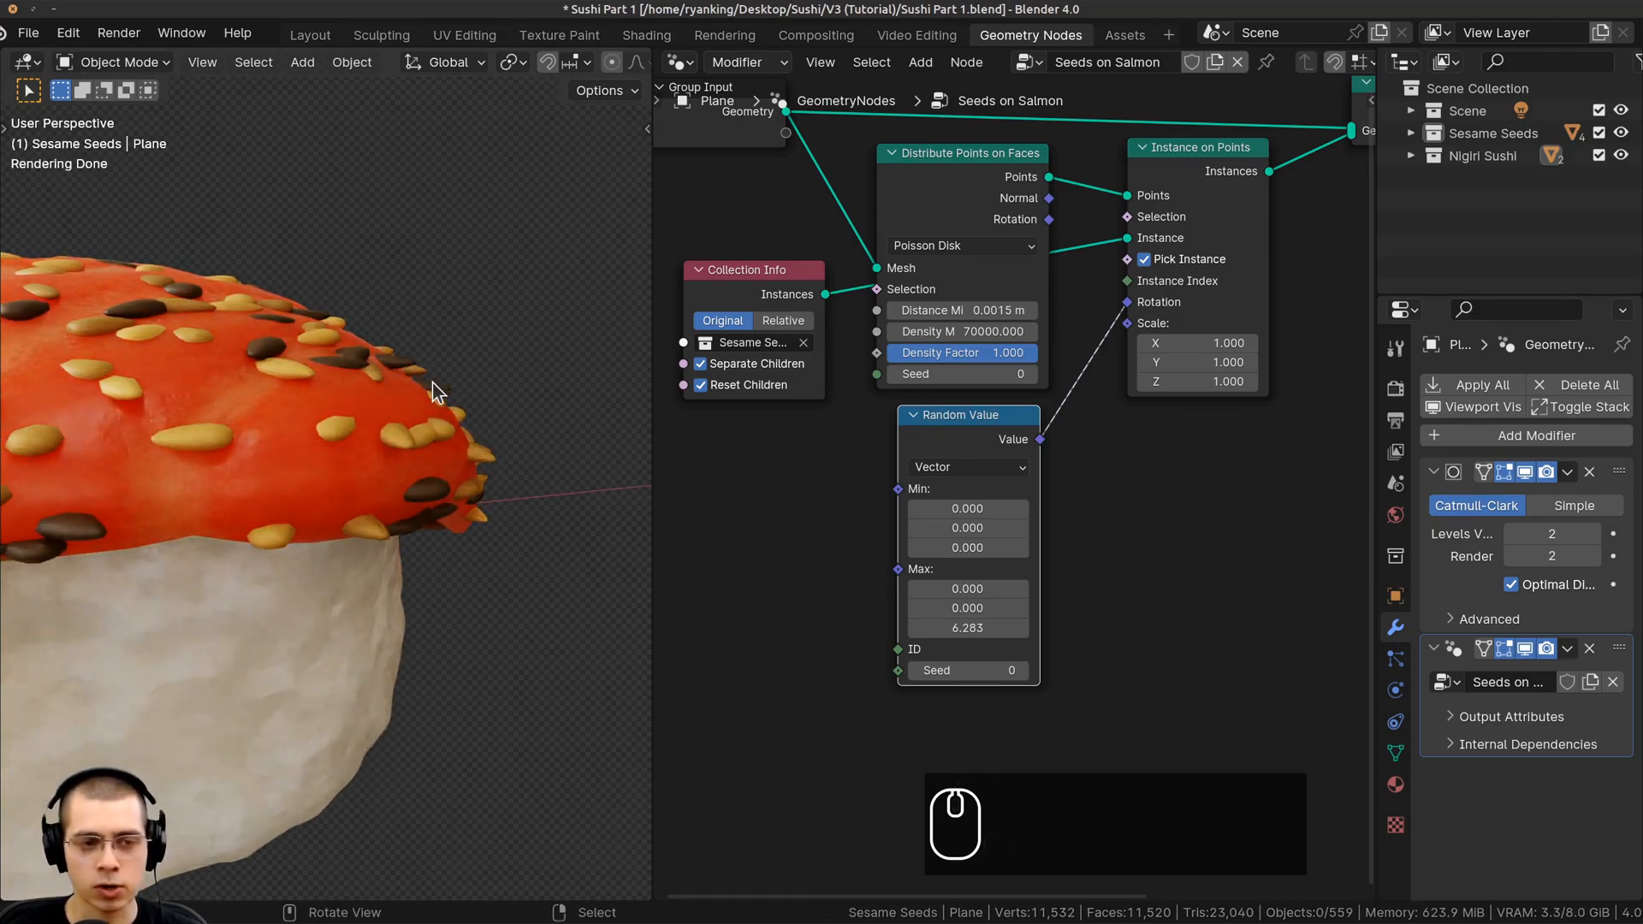
scroll(360, 283, "up", 2, "shift")
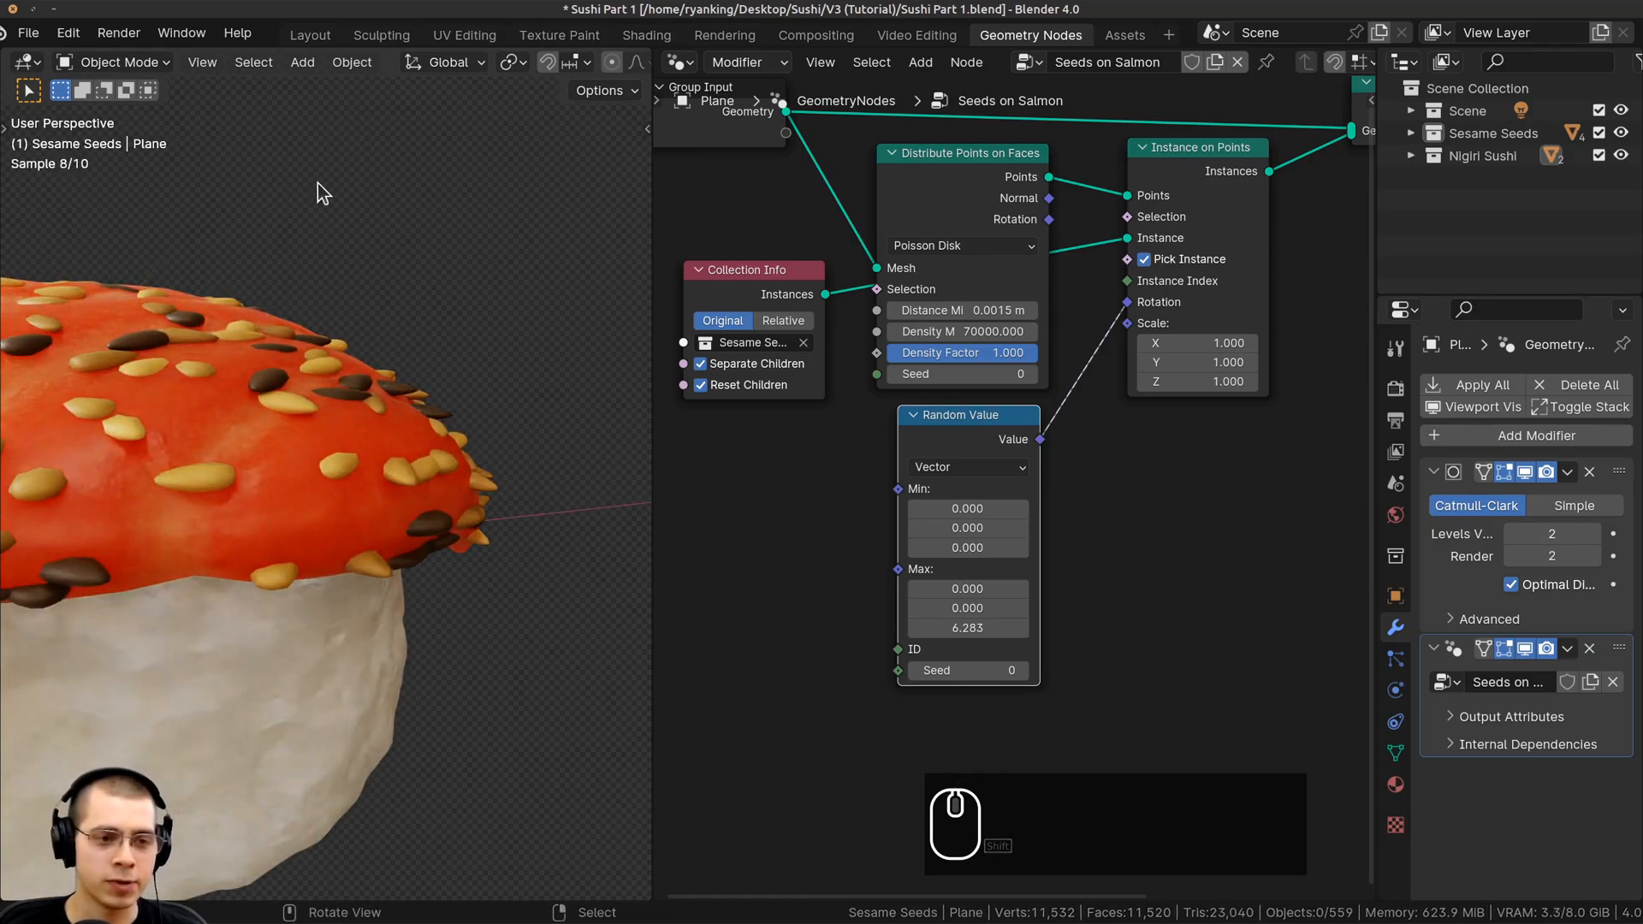
middle_click_drag(366, 364, 300, 340, "shift")
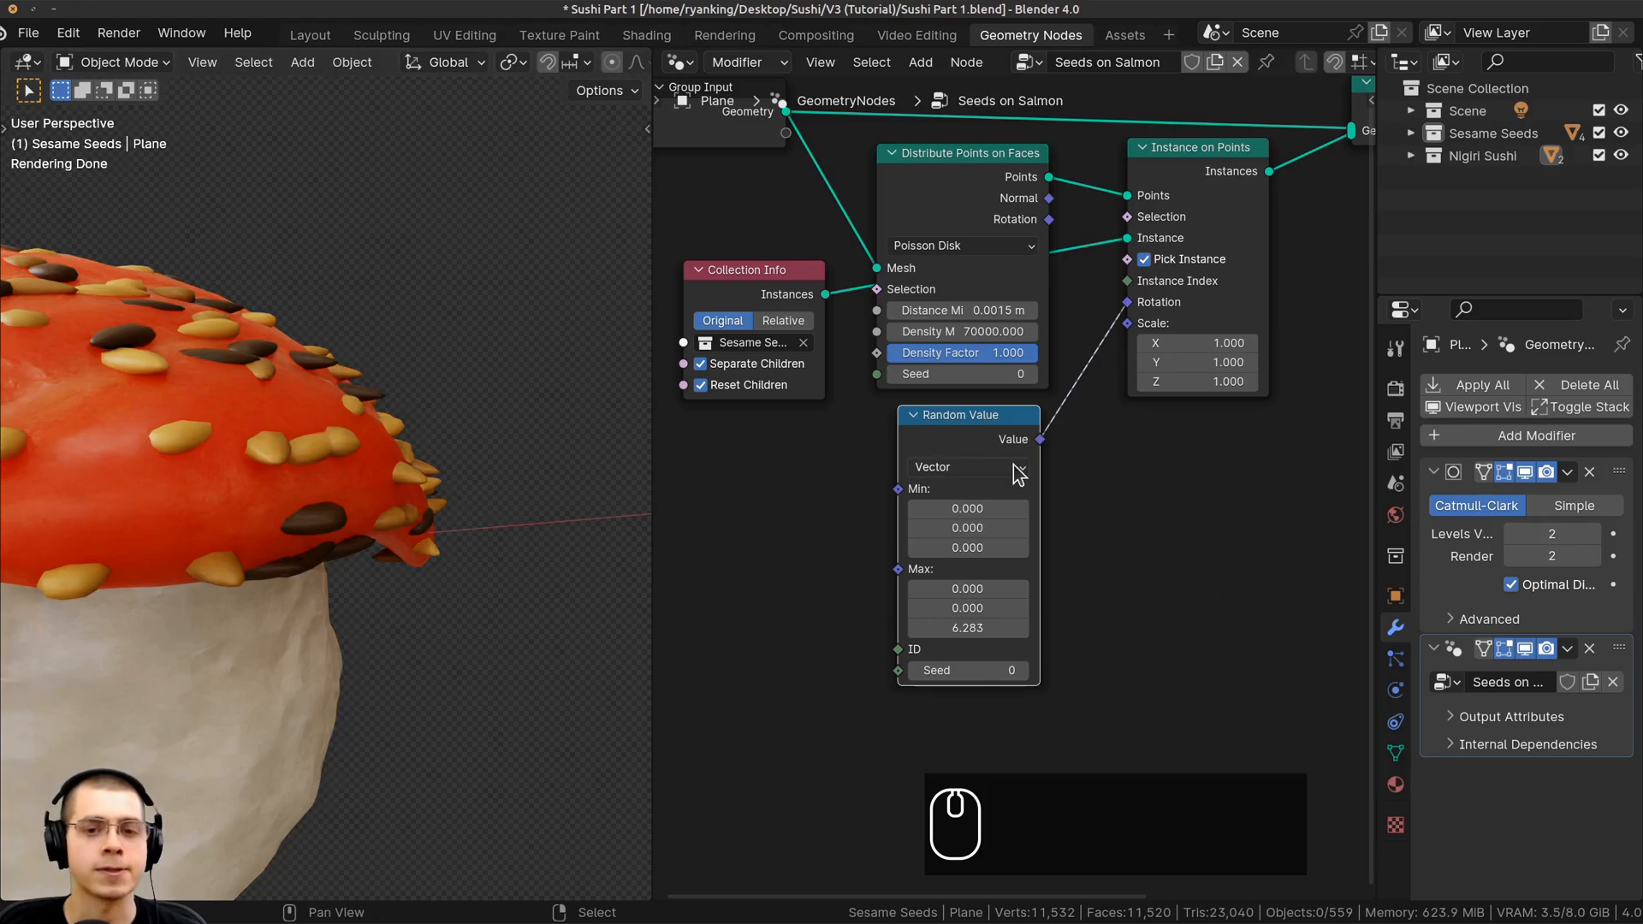
Shift the Instance on Points node and the nodes after it away from Distribute Points on Faces to free space
scroll(1019, 474, "up", 5)
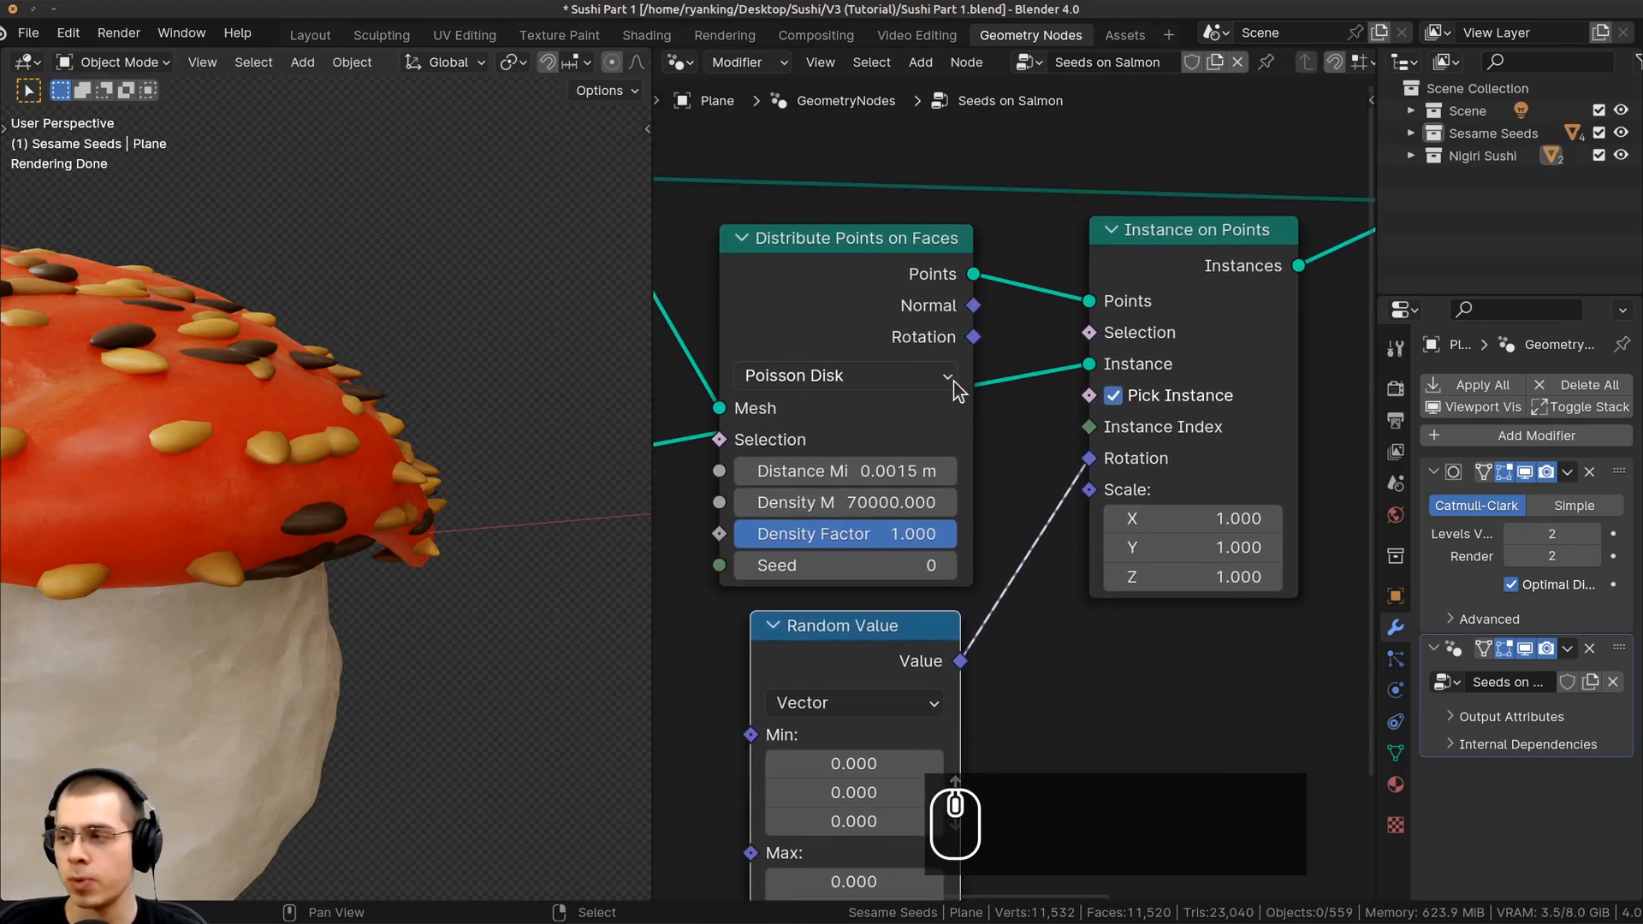
left_click_drag(954, 383, 945, 380)
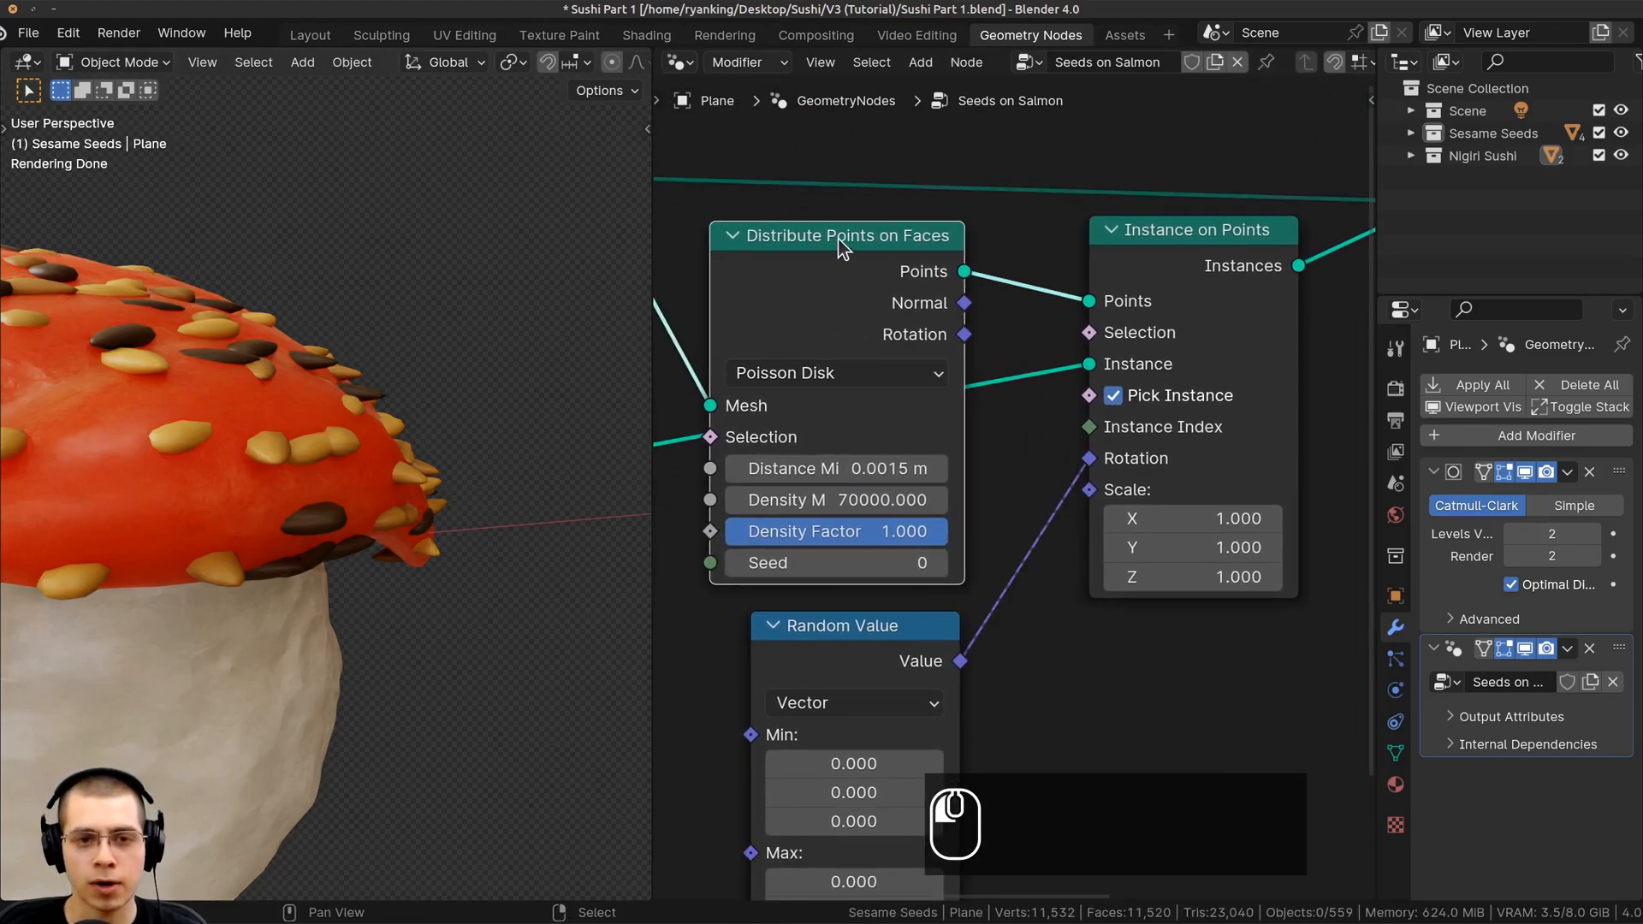
left_click_drag(841, 247, 838, 239)
scroll(993, 355, "down", 1)
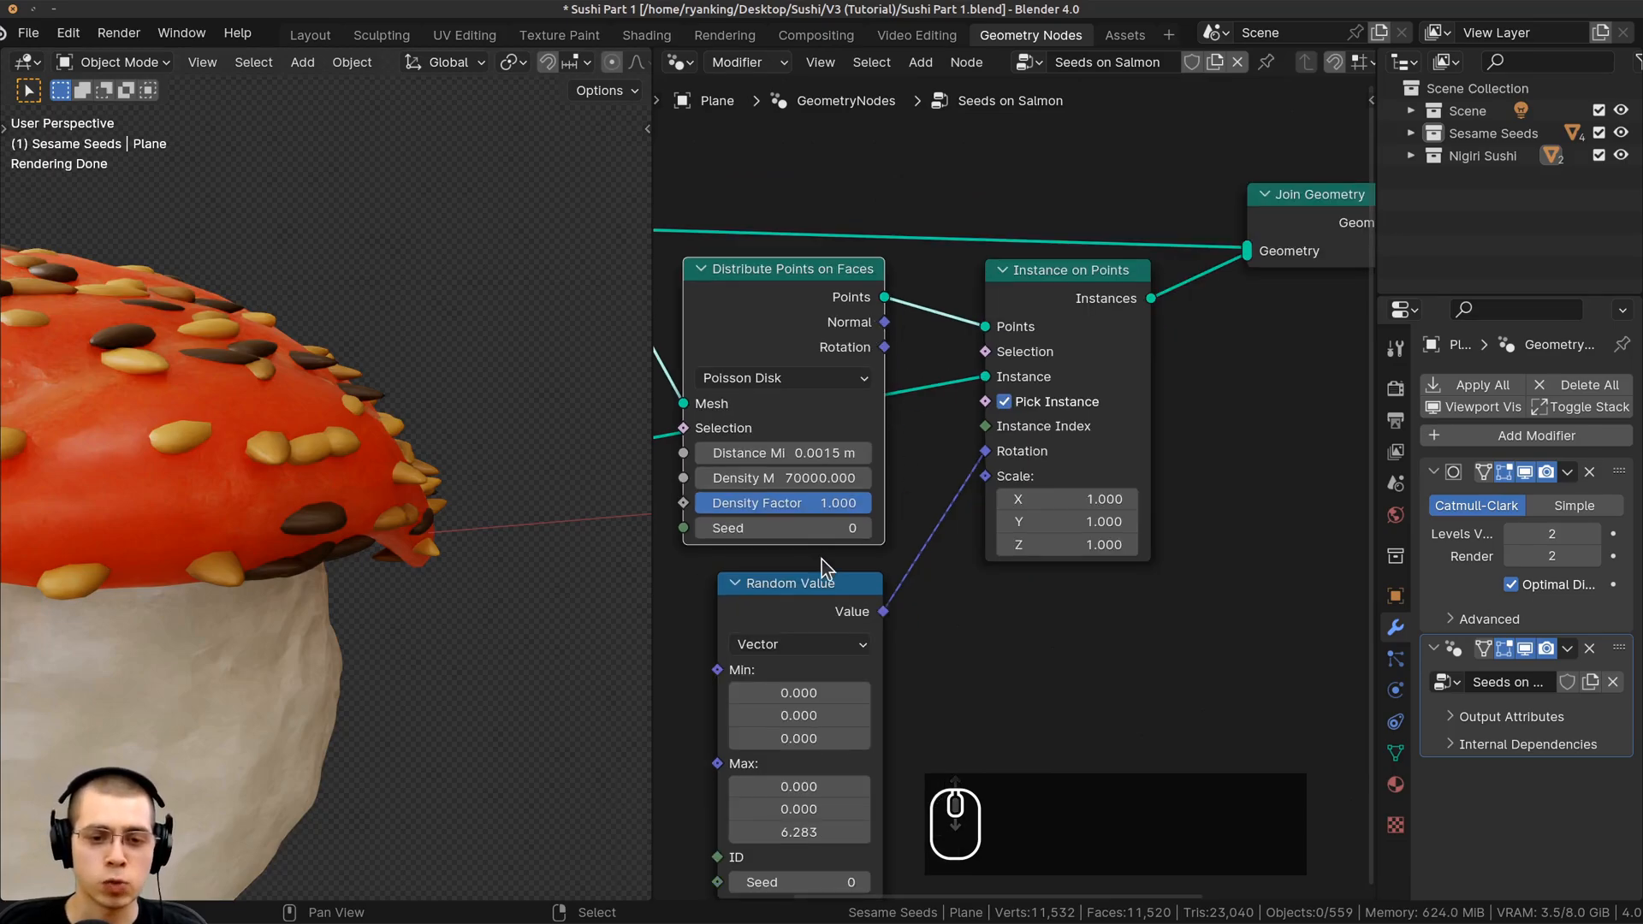
scroll(1238, 653, "down", 1)
left_click_drag(1335, 664, 1007, 138)
left_click_drag(977, 361, 1179, 375)
scroll(982, 372, "up", 2)
middle_click_drag(982, 373, 947, 299)
Add a Rotate Euler node and insert it into the link between Random Value and Instance on Points' Rotation
key("shift+a")
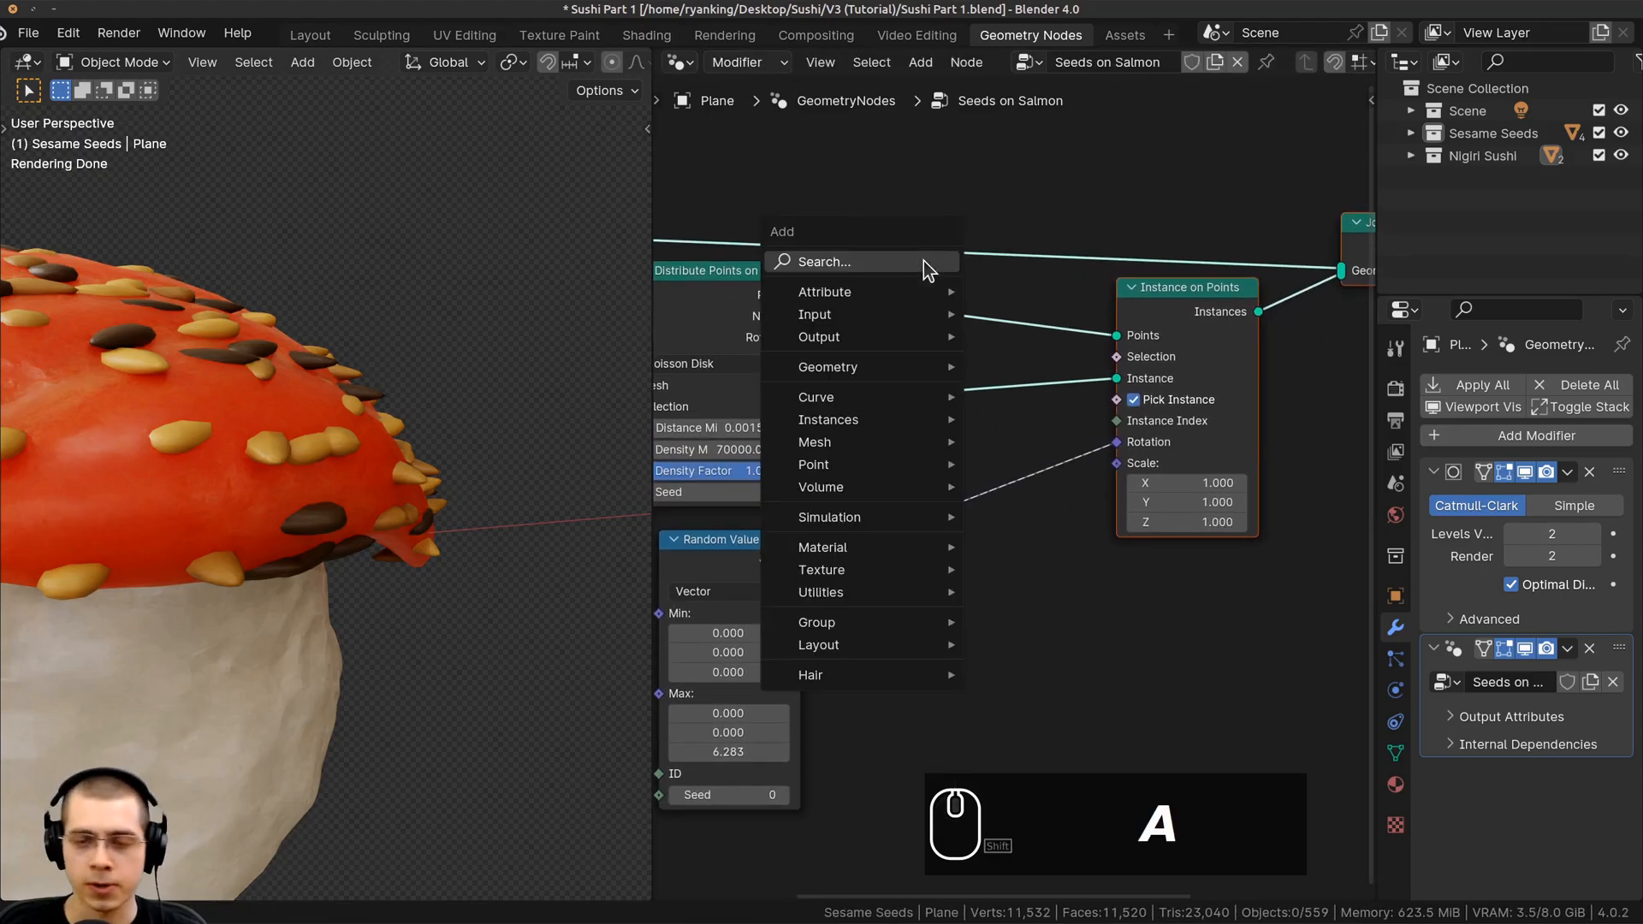
left_click(922, 260)
type("rao")
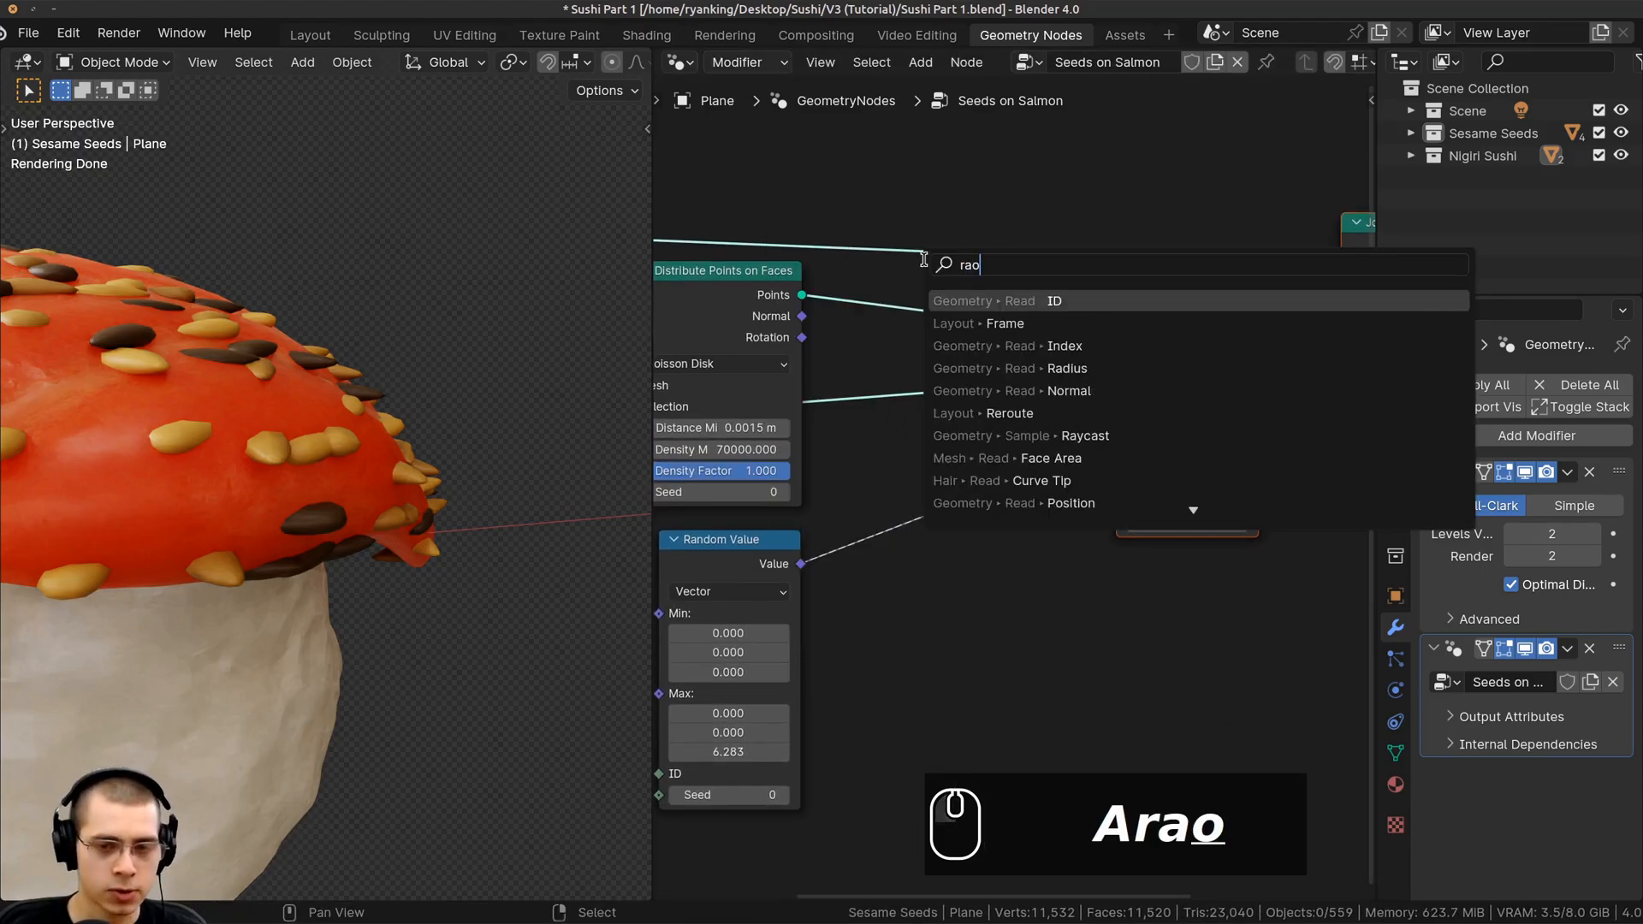
key("BackSpace")
key("BackSpace")
type("oa")
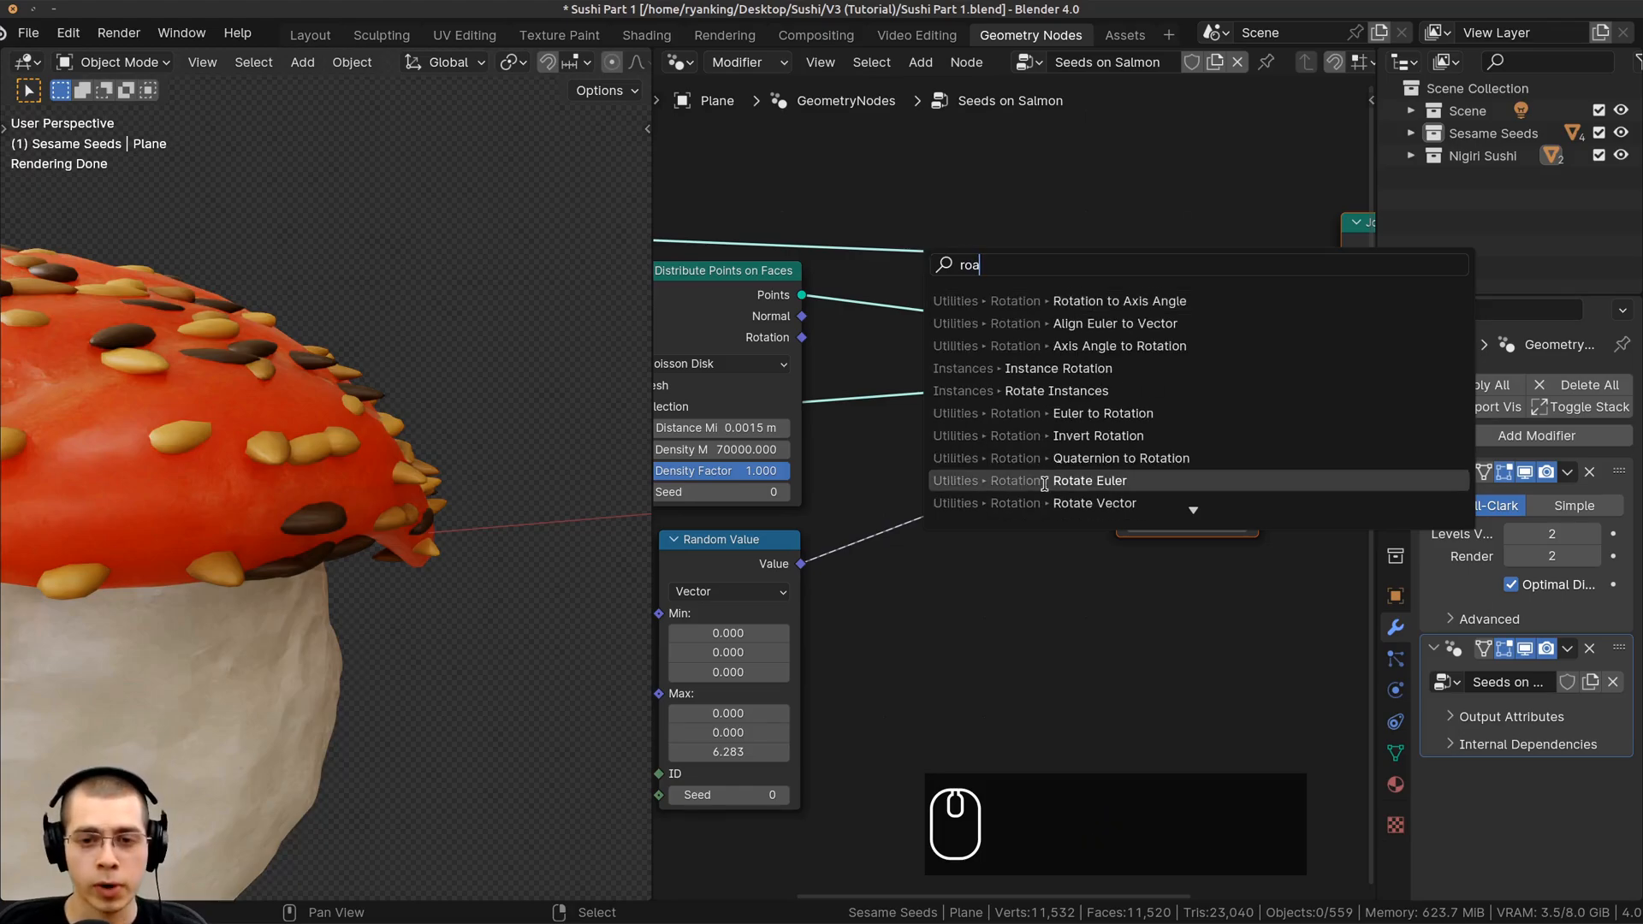
left_click(1080, 483)
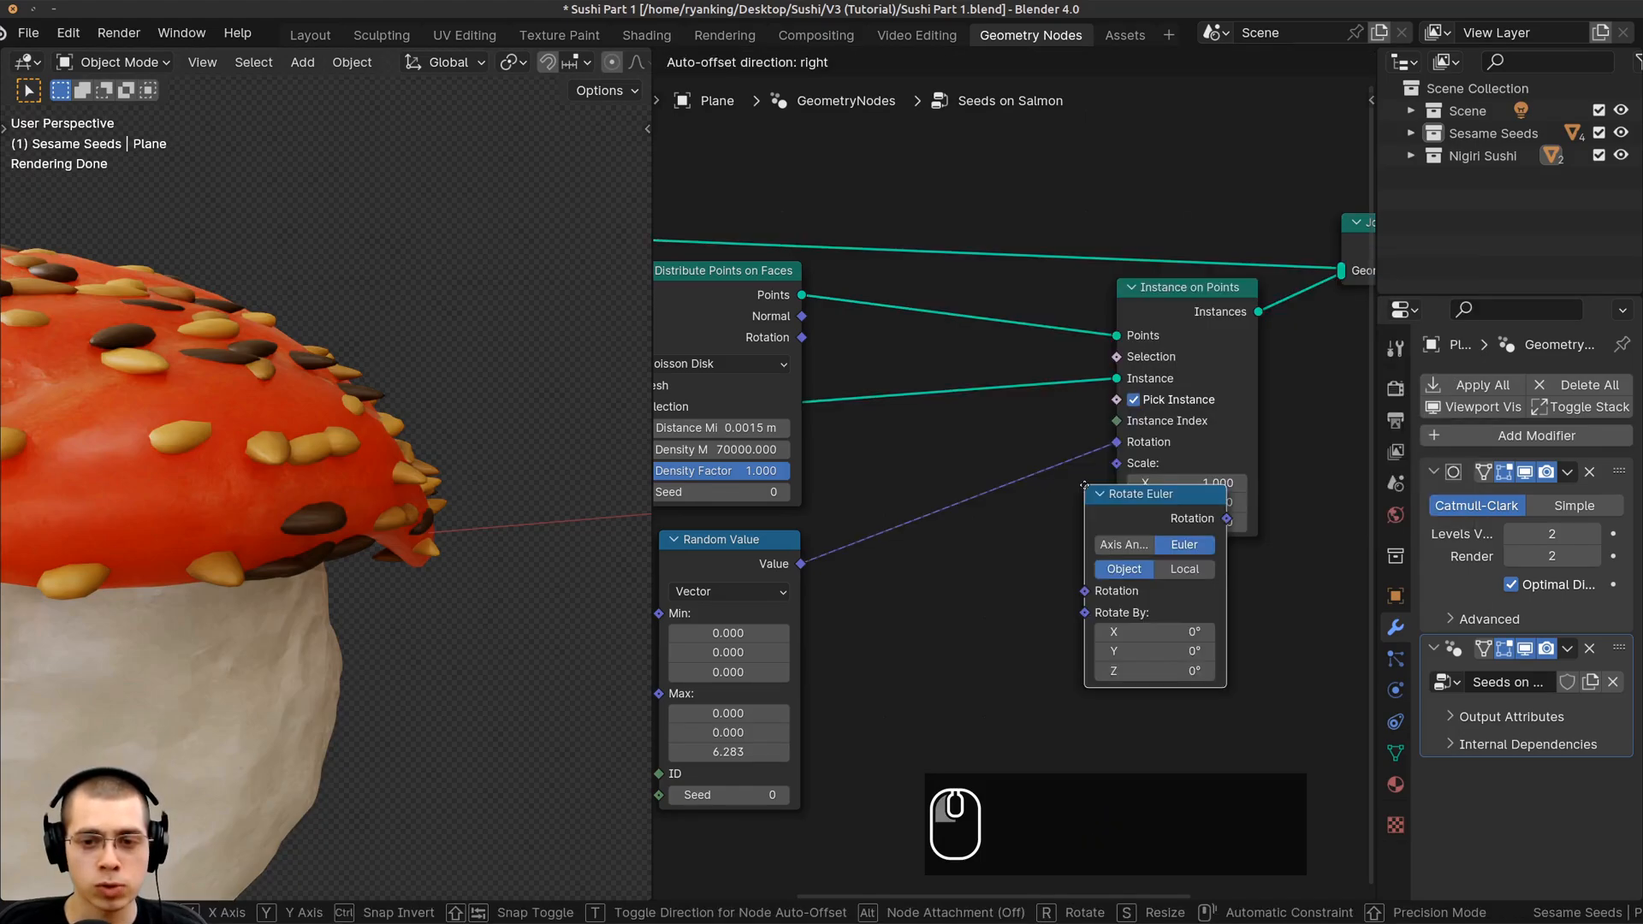
left_click(974, 559)
scroll(956, 434, "down", 2)
scroll(957, 434, "up", 3)
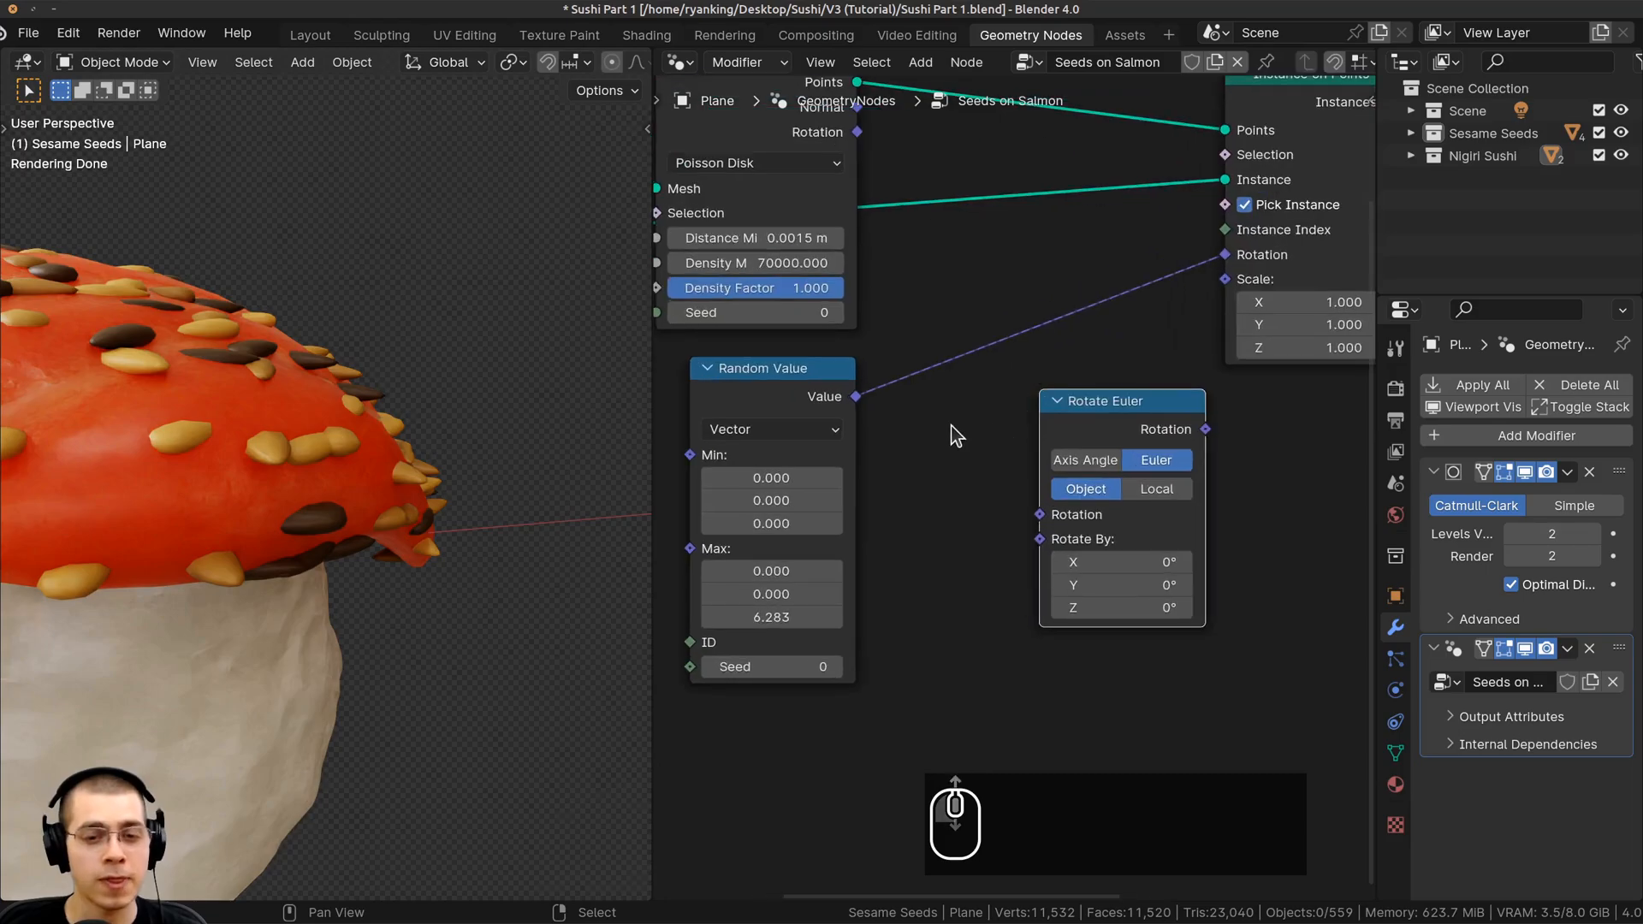
left_click_drag(1074, 436, 999, 302)
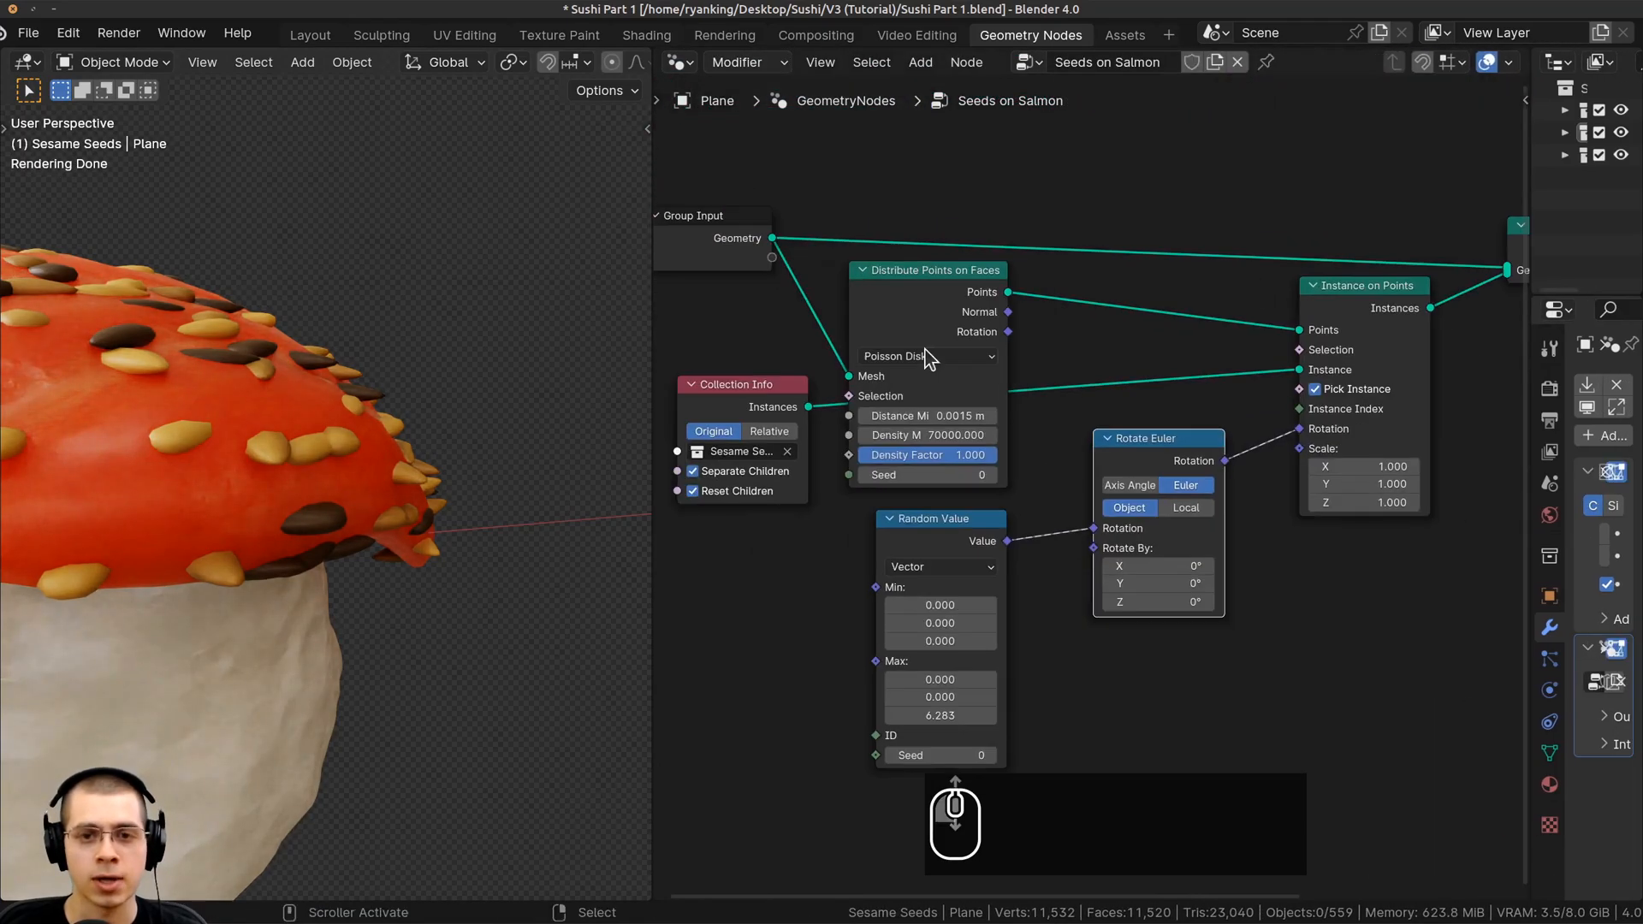
Connect the Normal output of Distribute Points on Faces to the Rotation input of Rotate Euler
key("a")
key("a")
left_click_drag(903, 304, 886, 299)
scroll(885, 289, "up", 3)
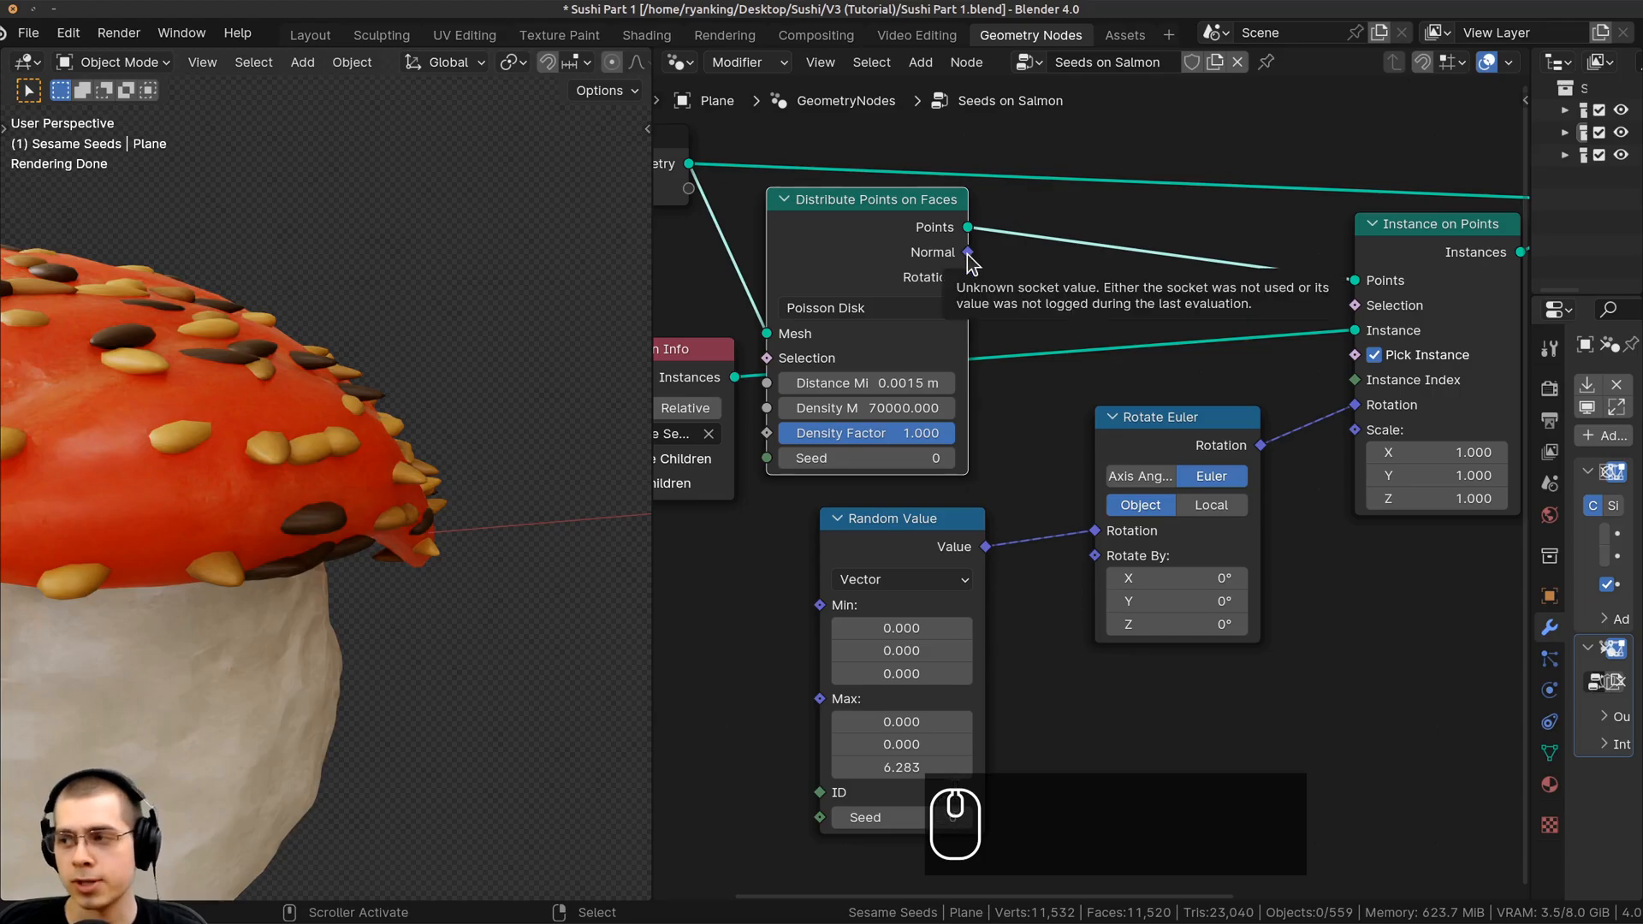
middle_click_drag(279, 368, 250, 277)
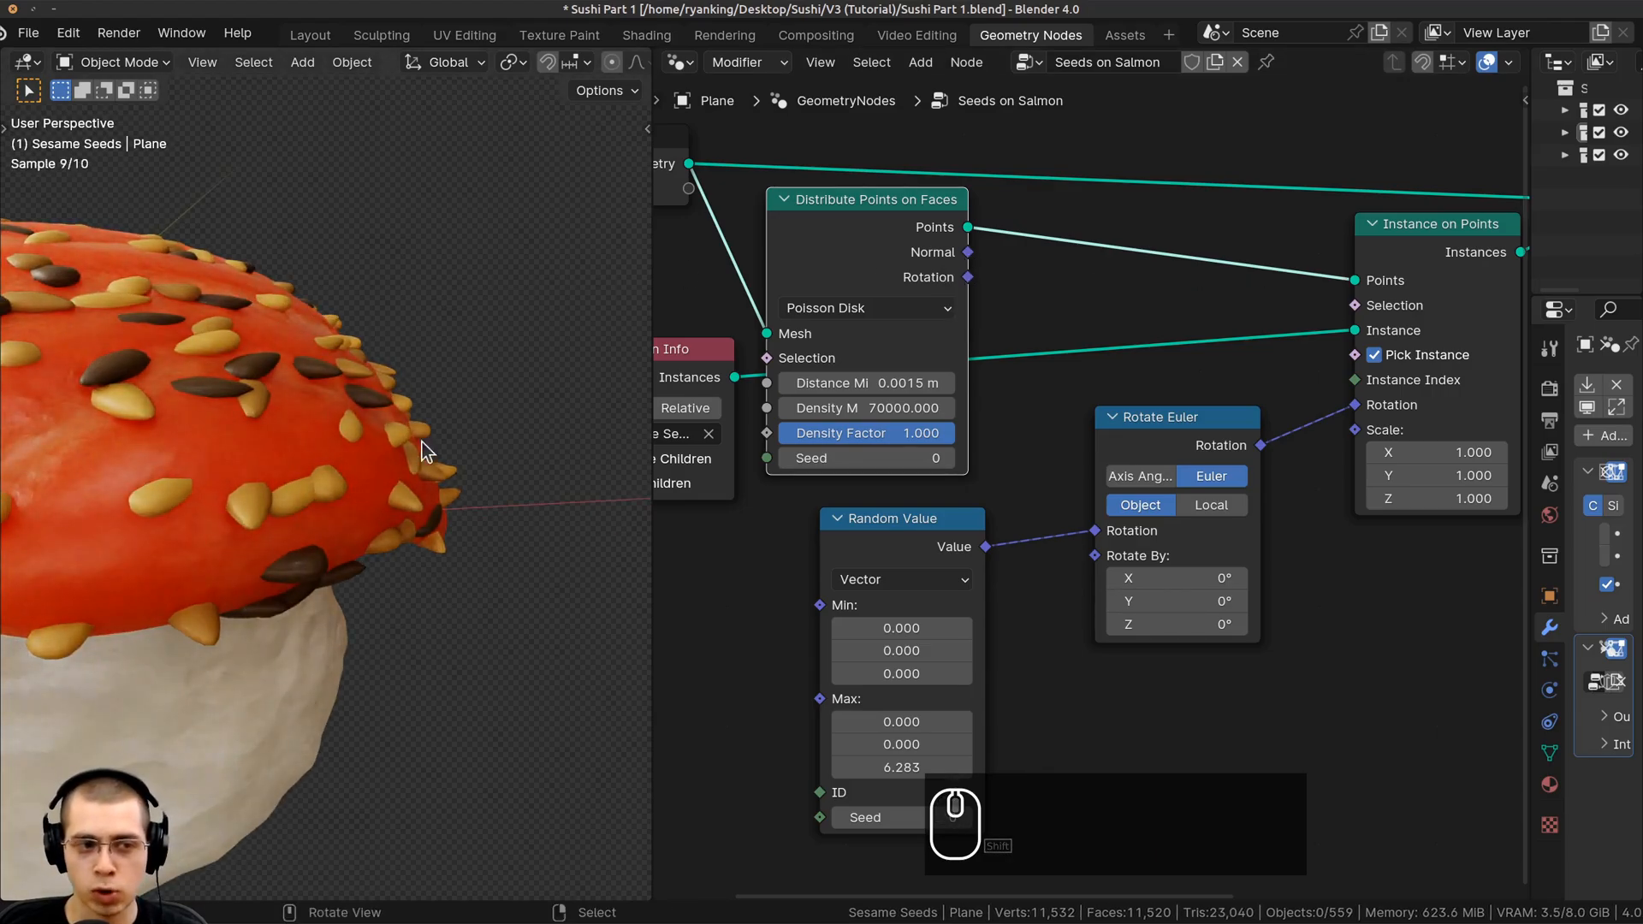
middle_click_drag(891, 243, 806, 203)
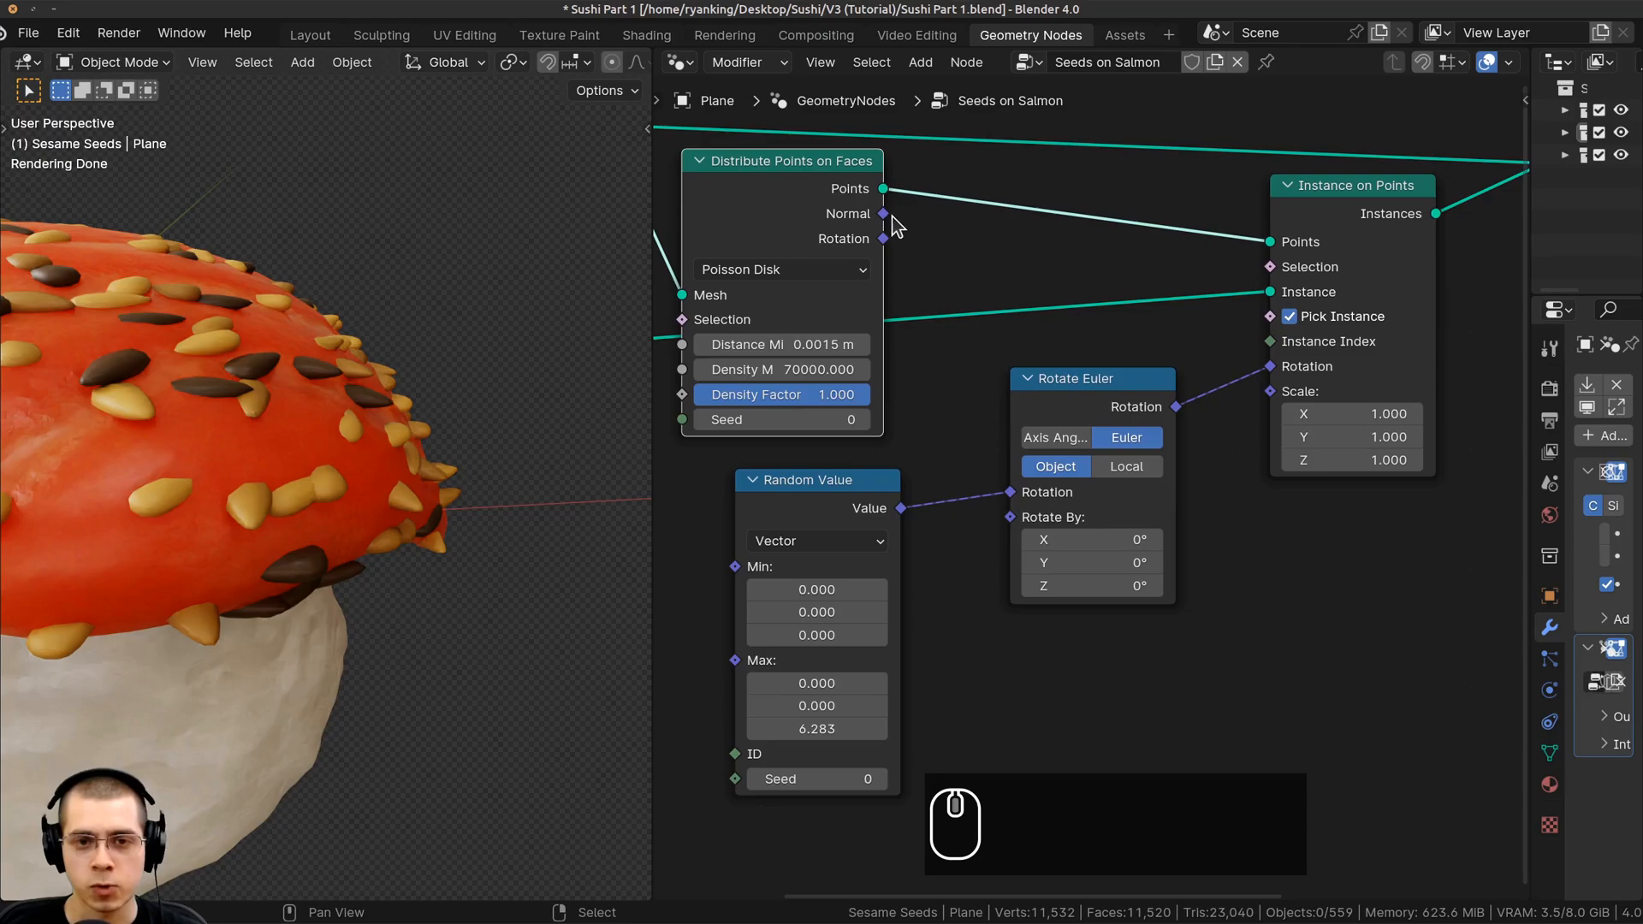
left_click_drag(884, 214, 1010, 493)
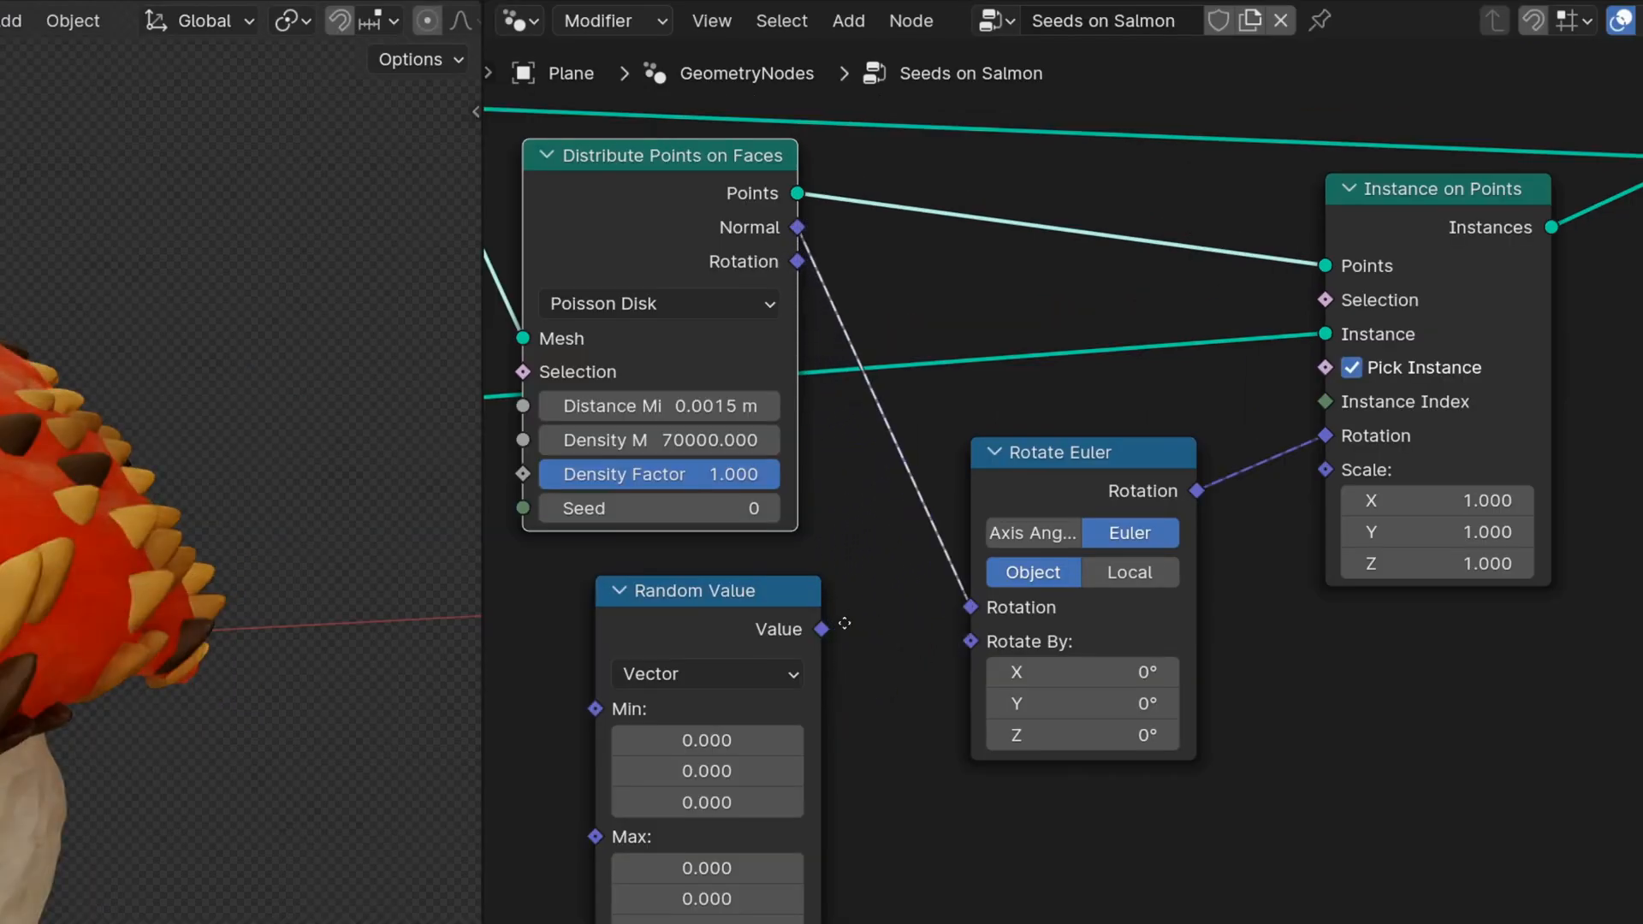
Connect the Random Value node's Value output to the Rotate By input of Rotate Euler
middle_click_drag(844, 623, 854, 490)
left_click_drag(690, 510, 675, 509)
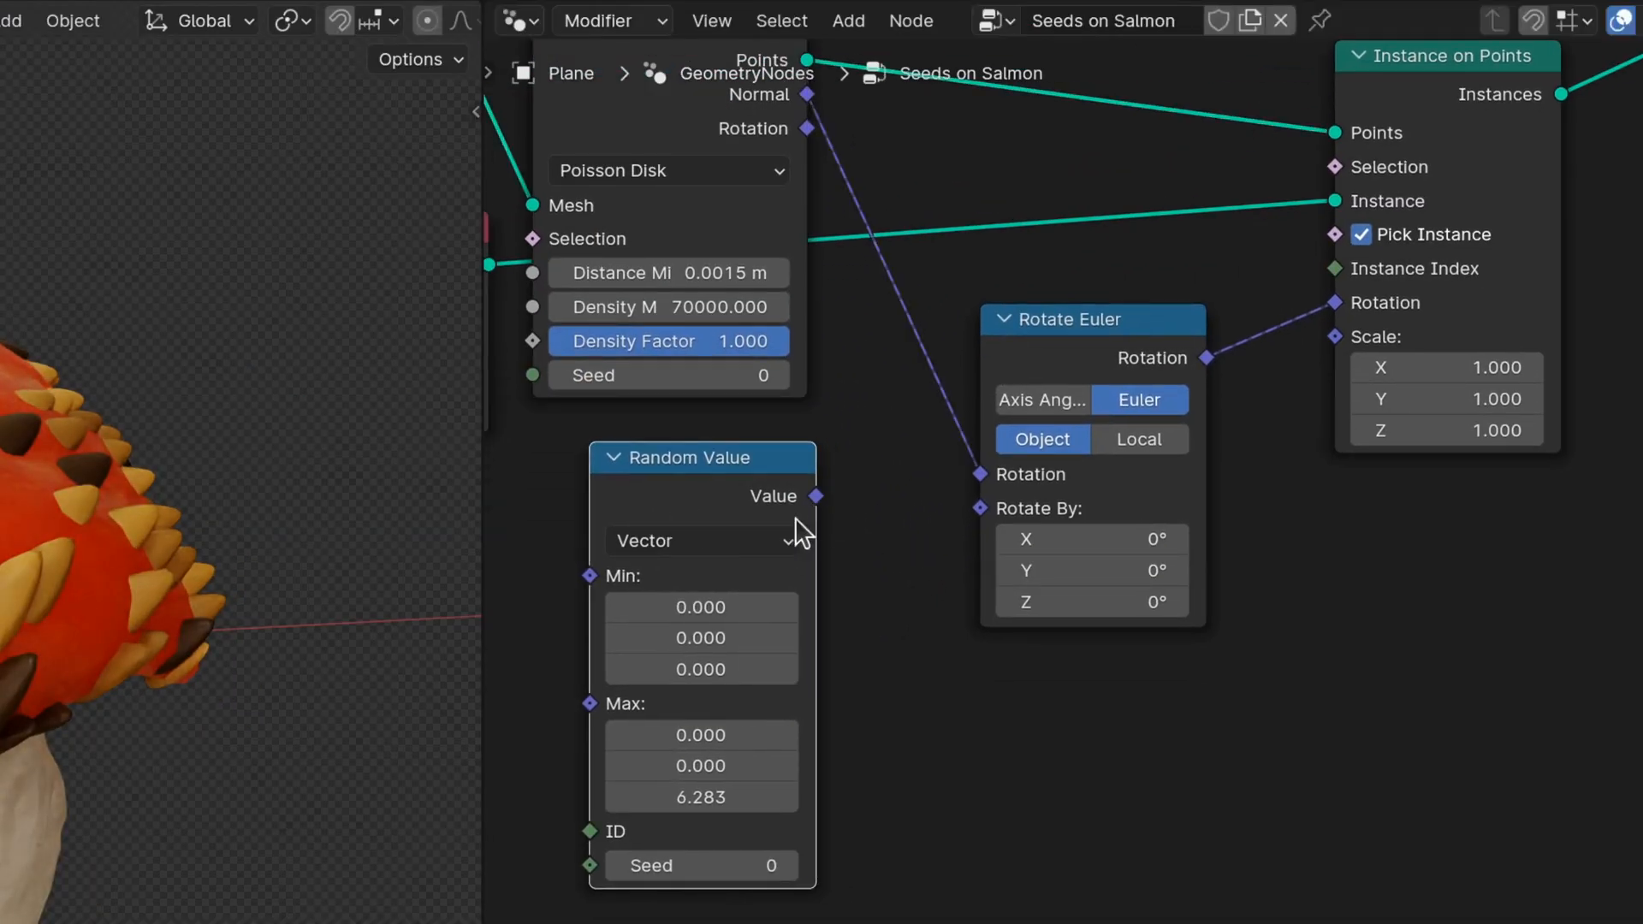
left_click_drag(979, 507, 990, 511)
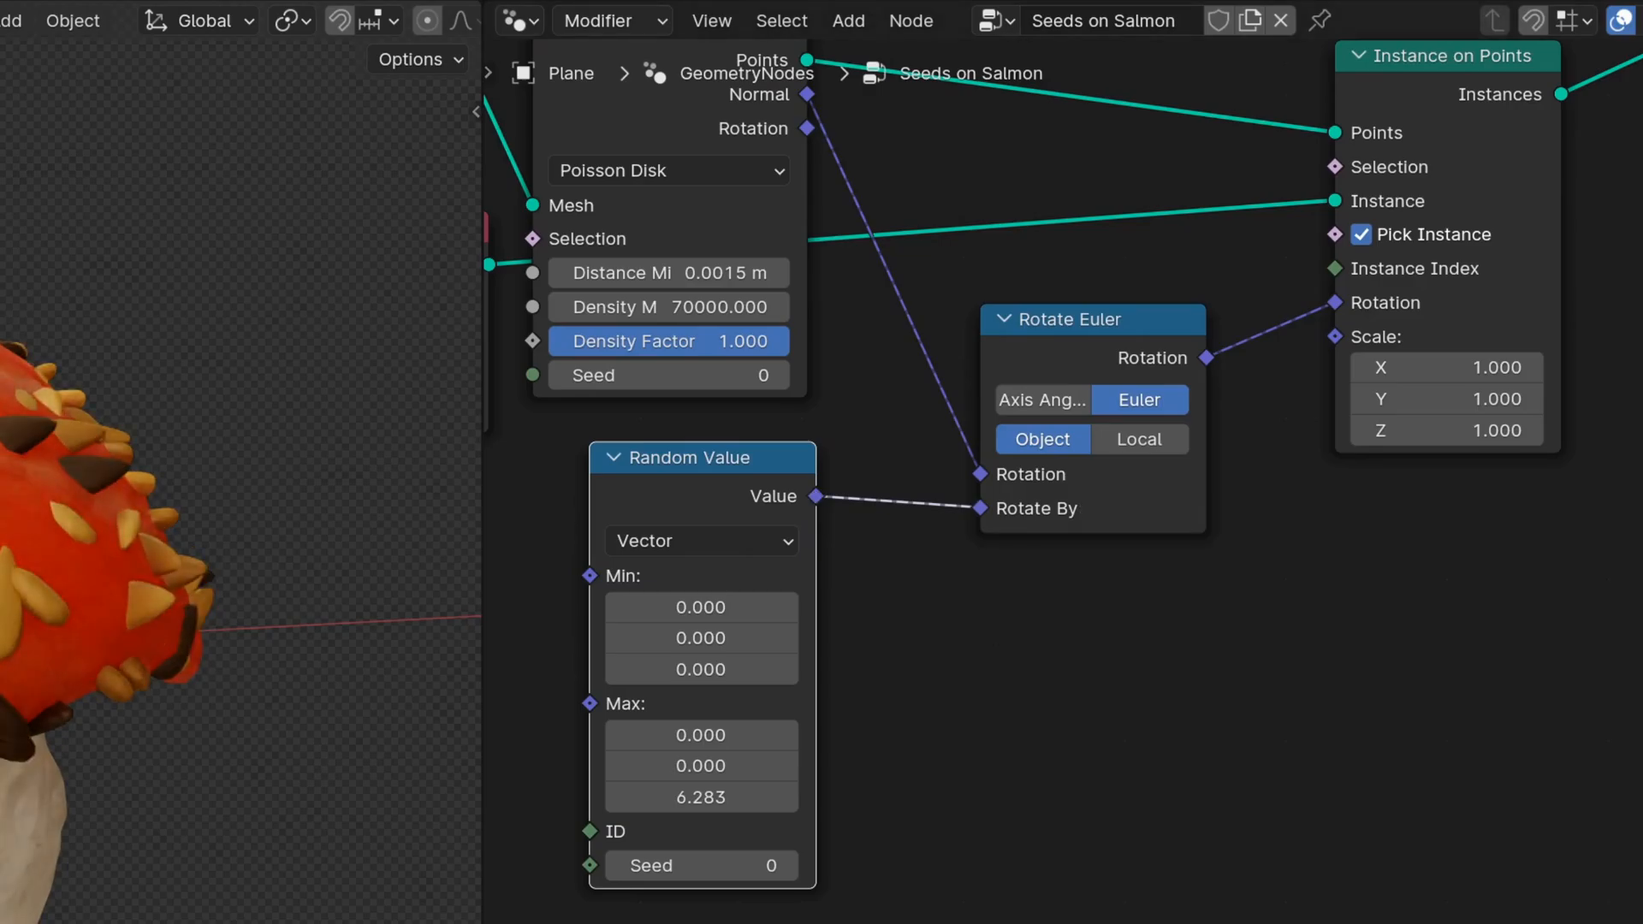
Switch the Rotate Euler node's space to Local and check the seeds on the salmon
left_click(1108, 320)
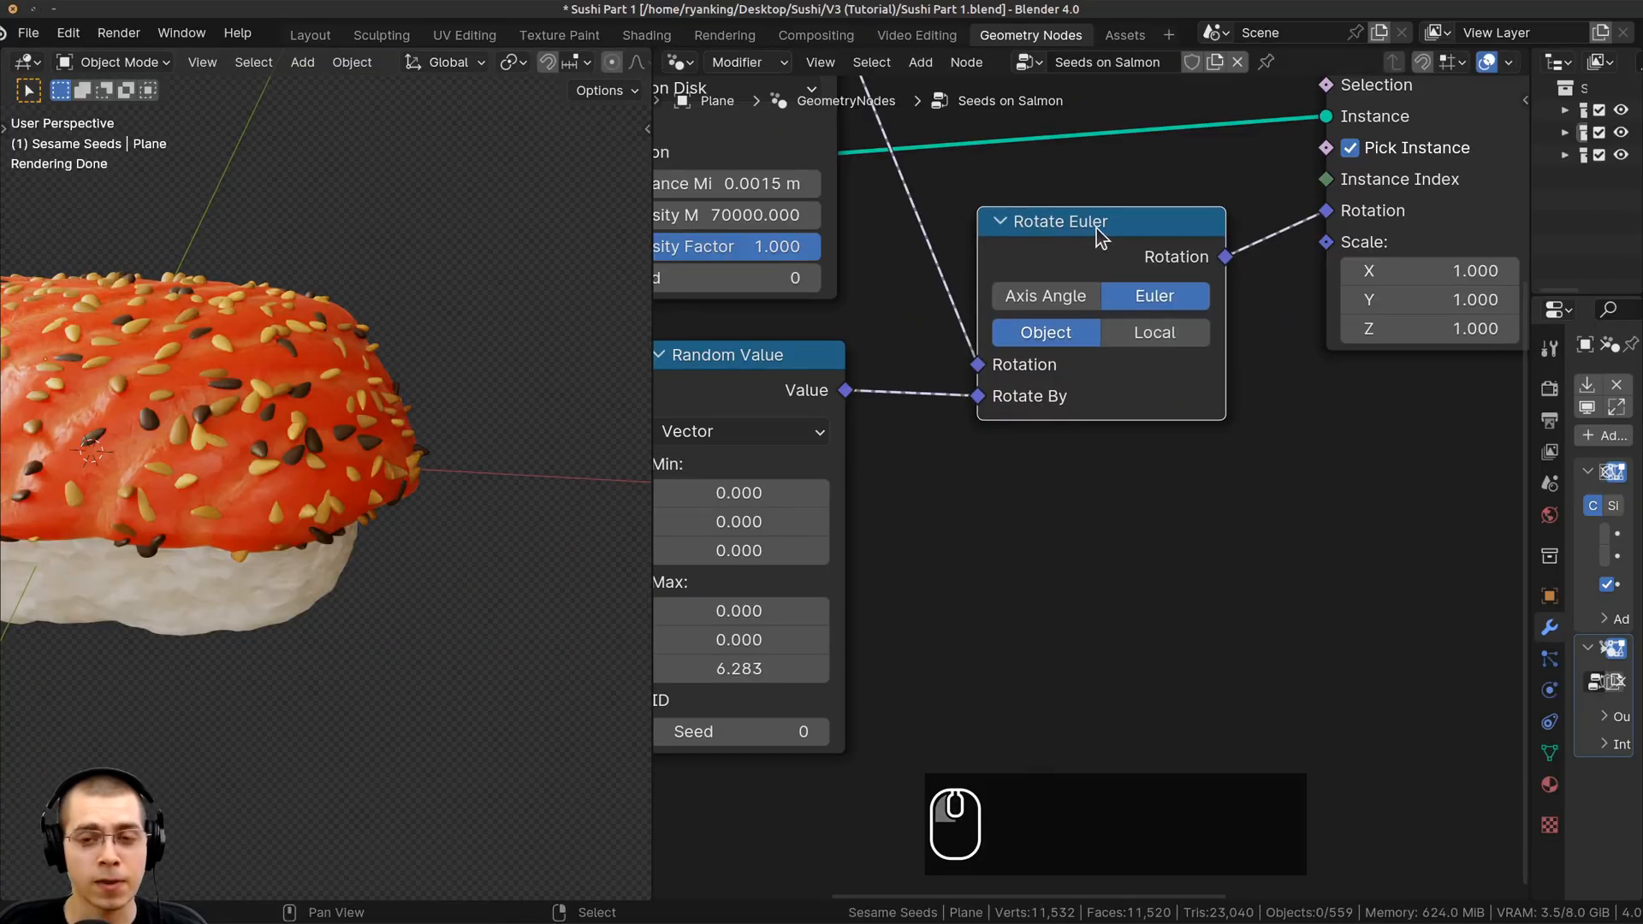
left_click(1161, 340)
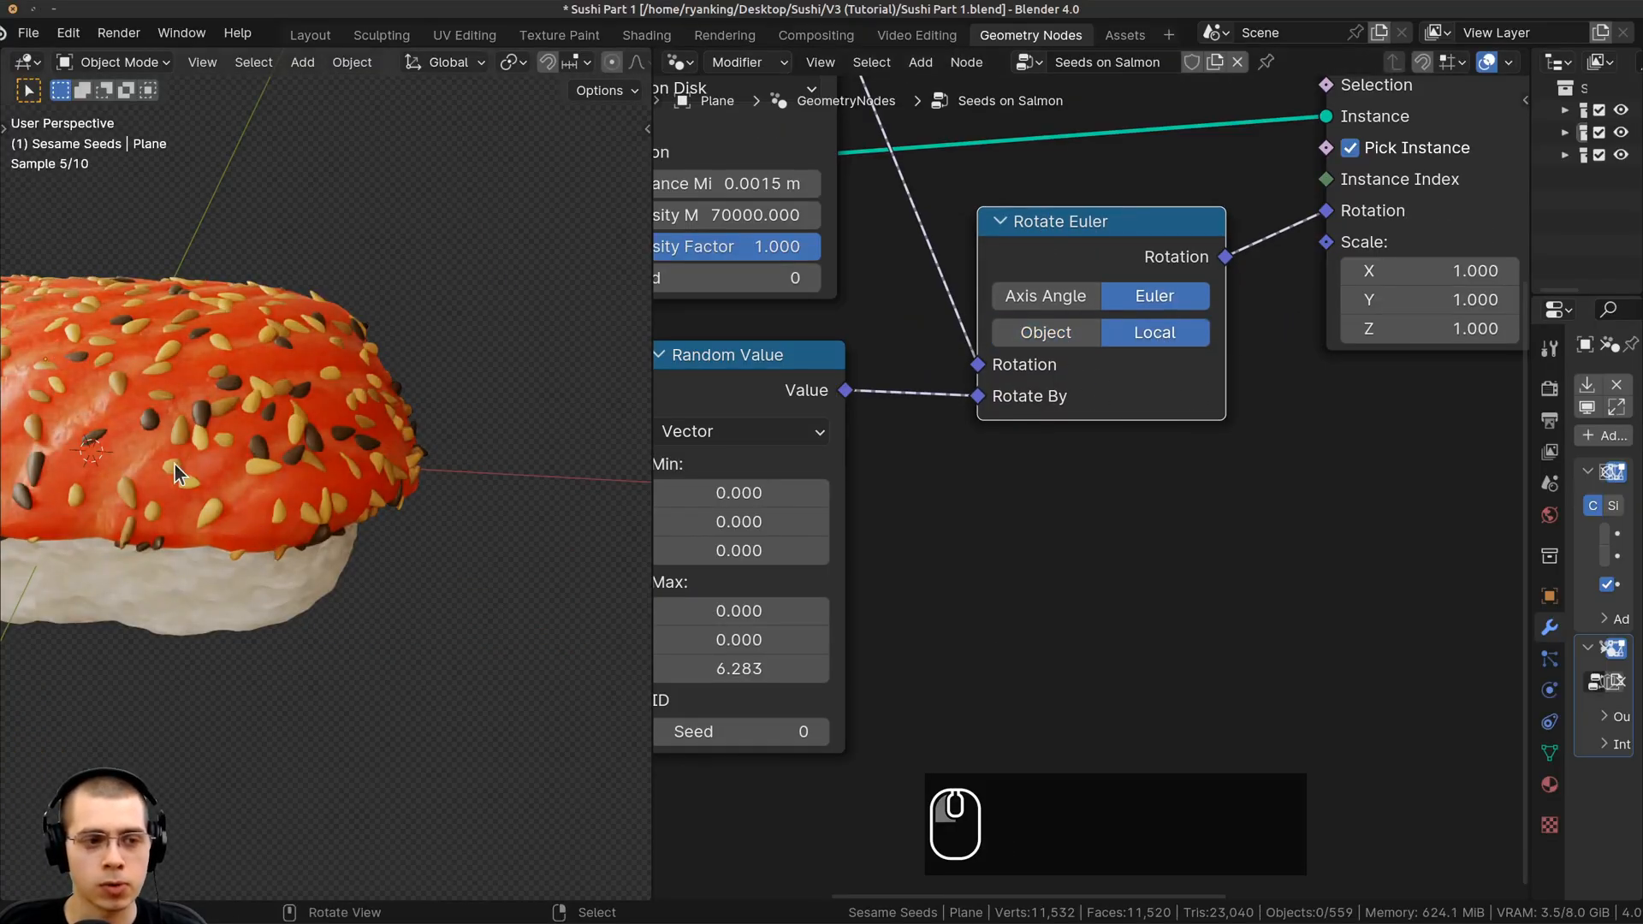
scroll(175, 465, "up", 3)
scroll(849, 385, "down", 2)
scroll(824, 180, "up", 4)
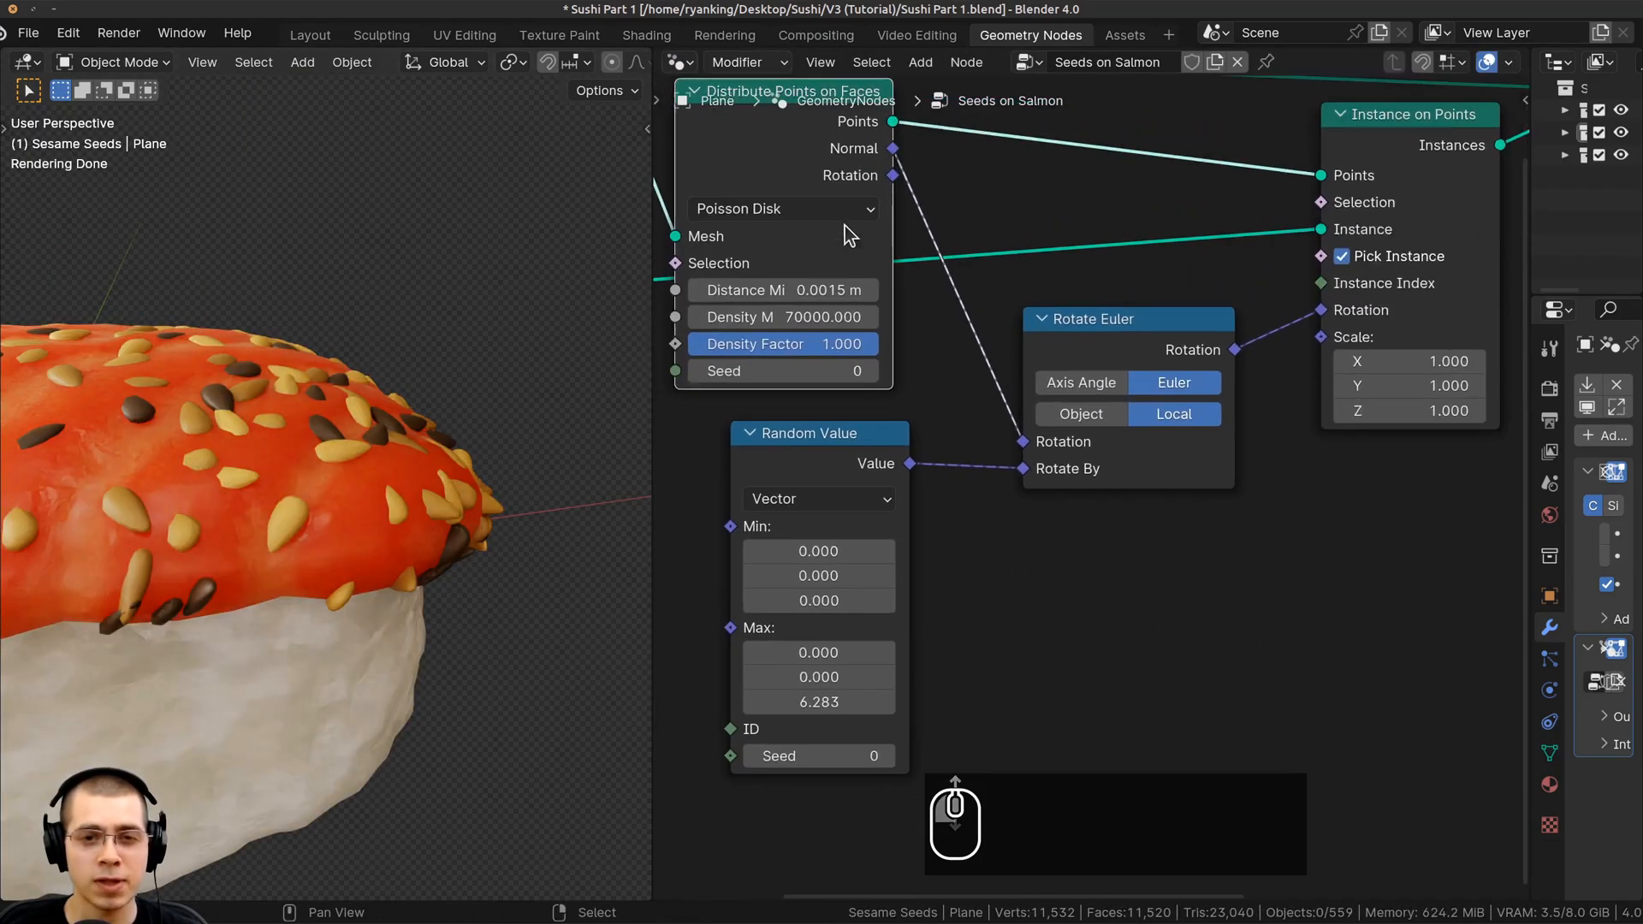
Connect the Rotation output of Distribute Points on Faces to Rotate Euler's Rotation input in place of Normal
scroll(346, 419, "down", 1)
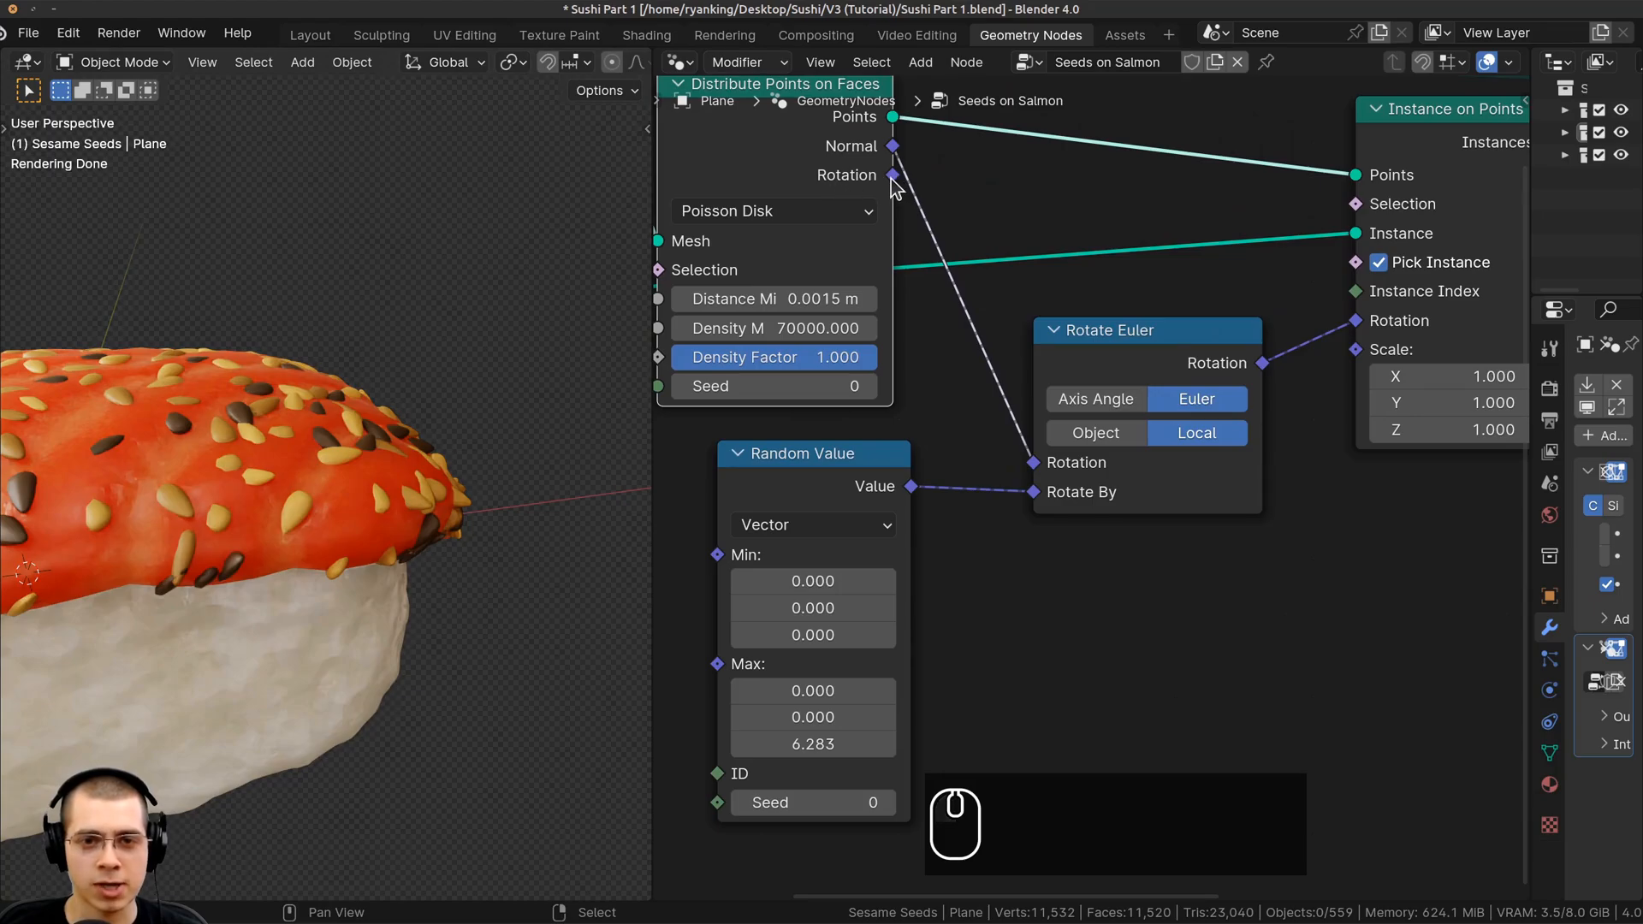
left_click_drag(892, 176, 1040, 471)
middle_click_drag(356, 505, 332, 366)
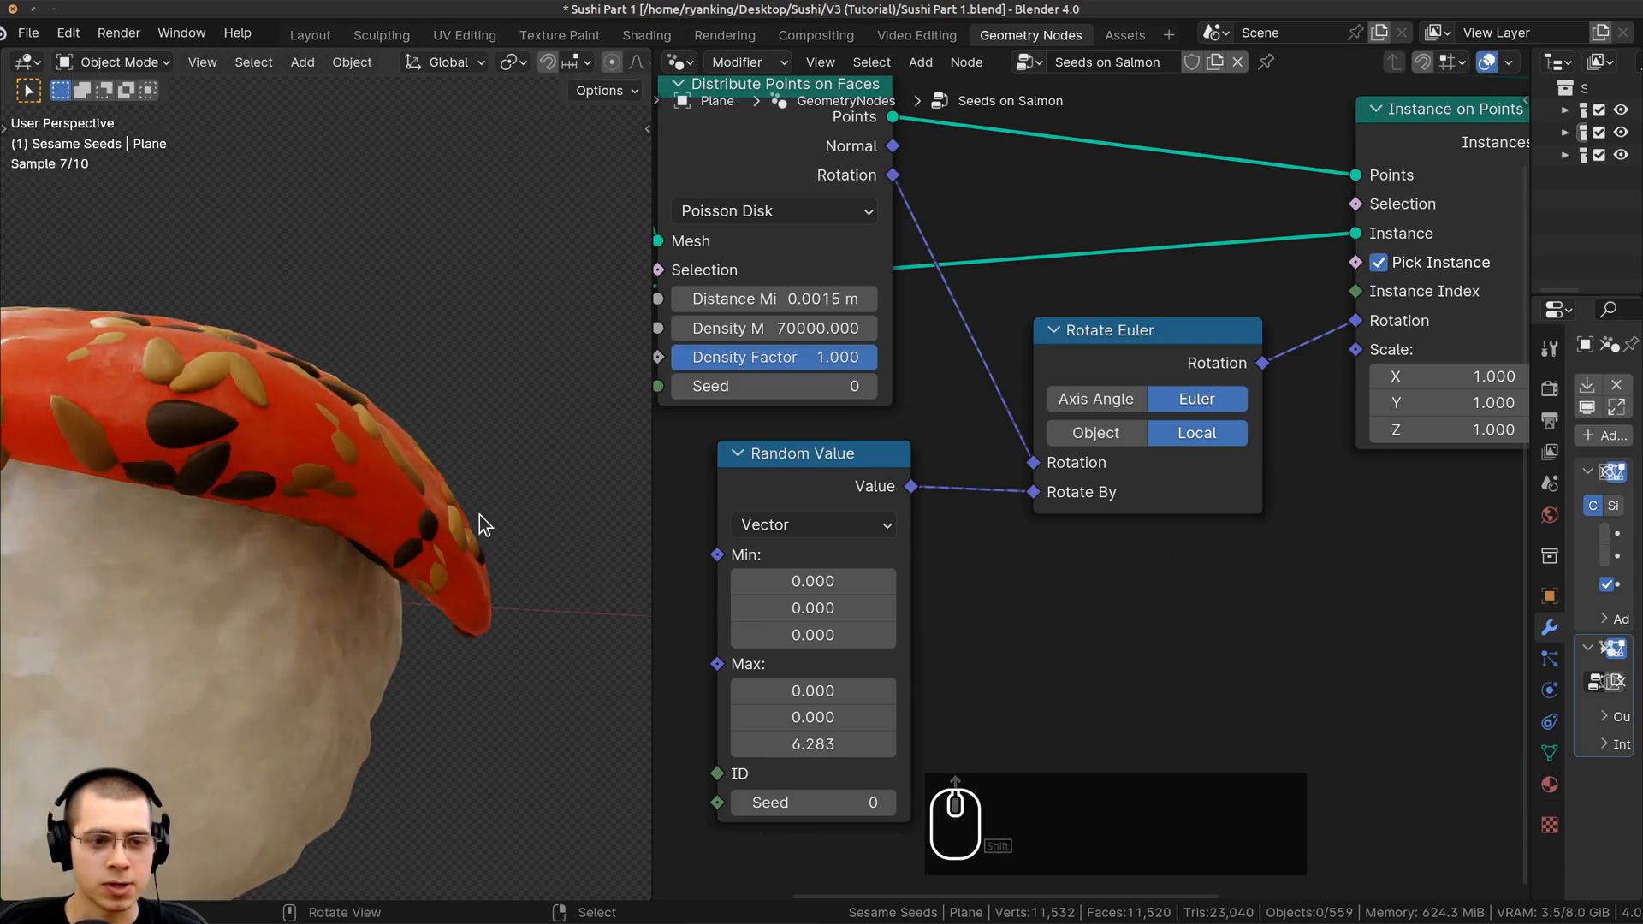
Examine the seeds' alignment with the salmon surface from several angles and up close
left_click(815, 207)
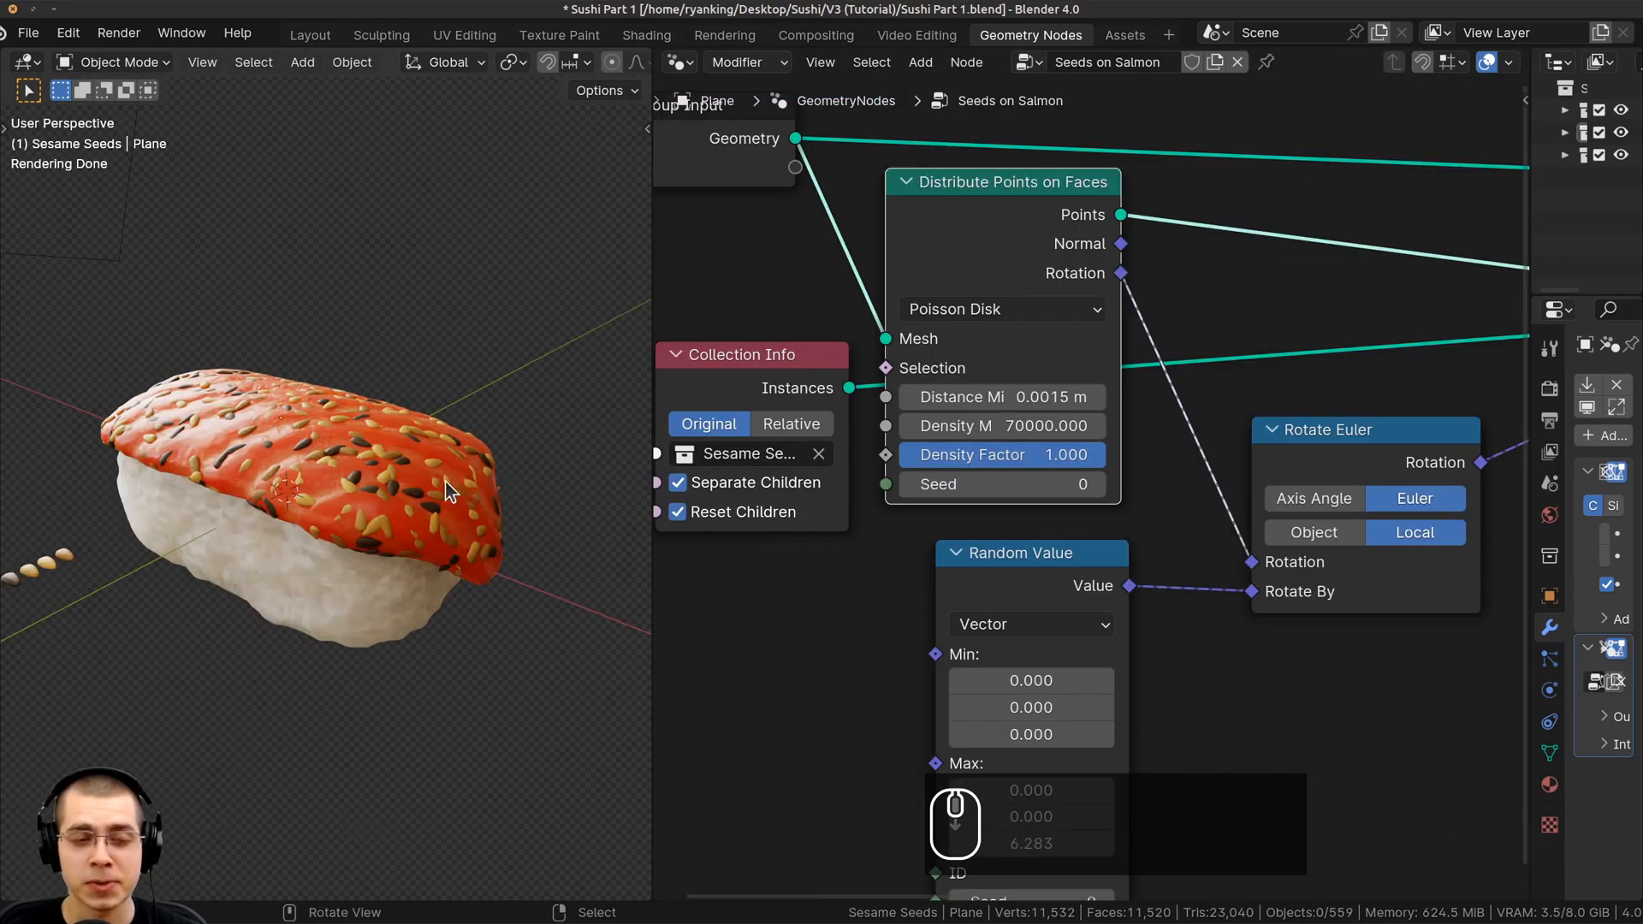
middle_click_drag(444, 481, 347, 497)
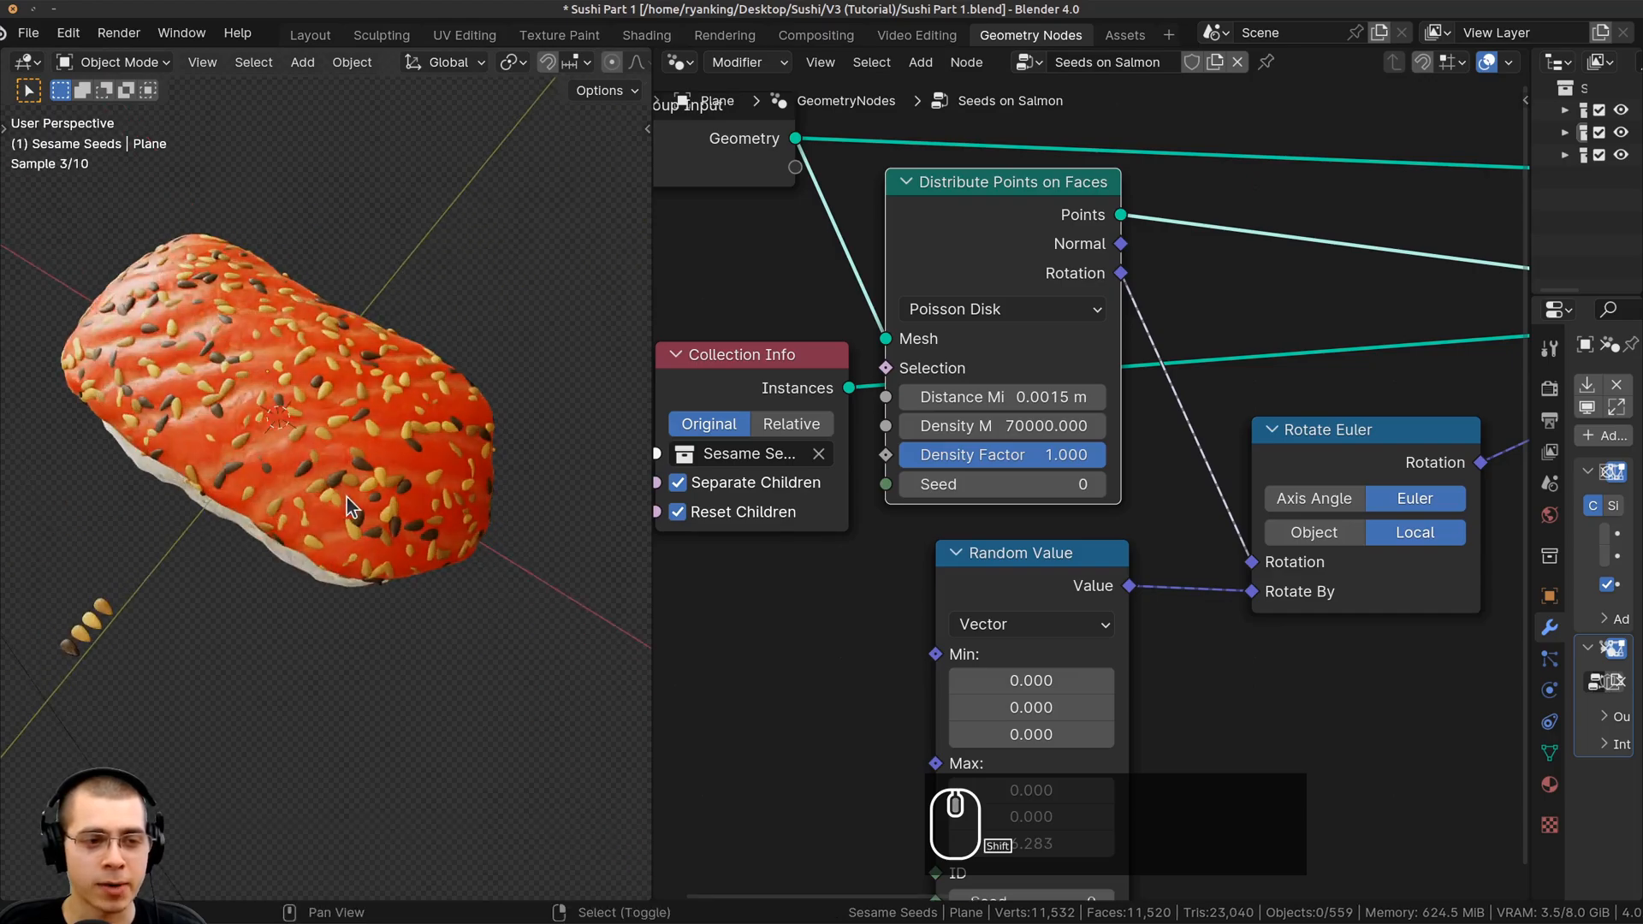
scroll(346, 479, "up", 2)
middle_click_drag(346, 411, 330, 347, "shift")
middle_click_drag(377, 429, 198, 404)
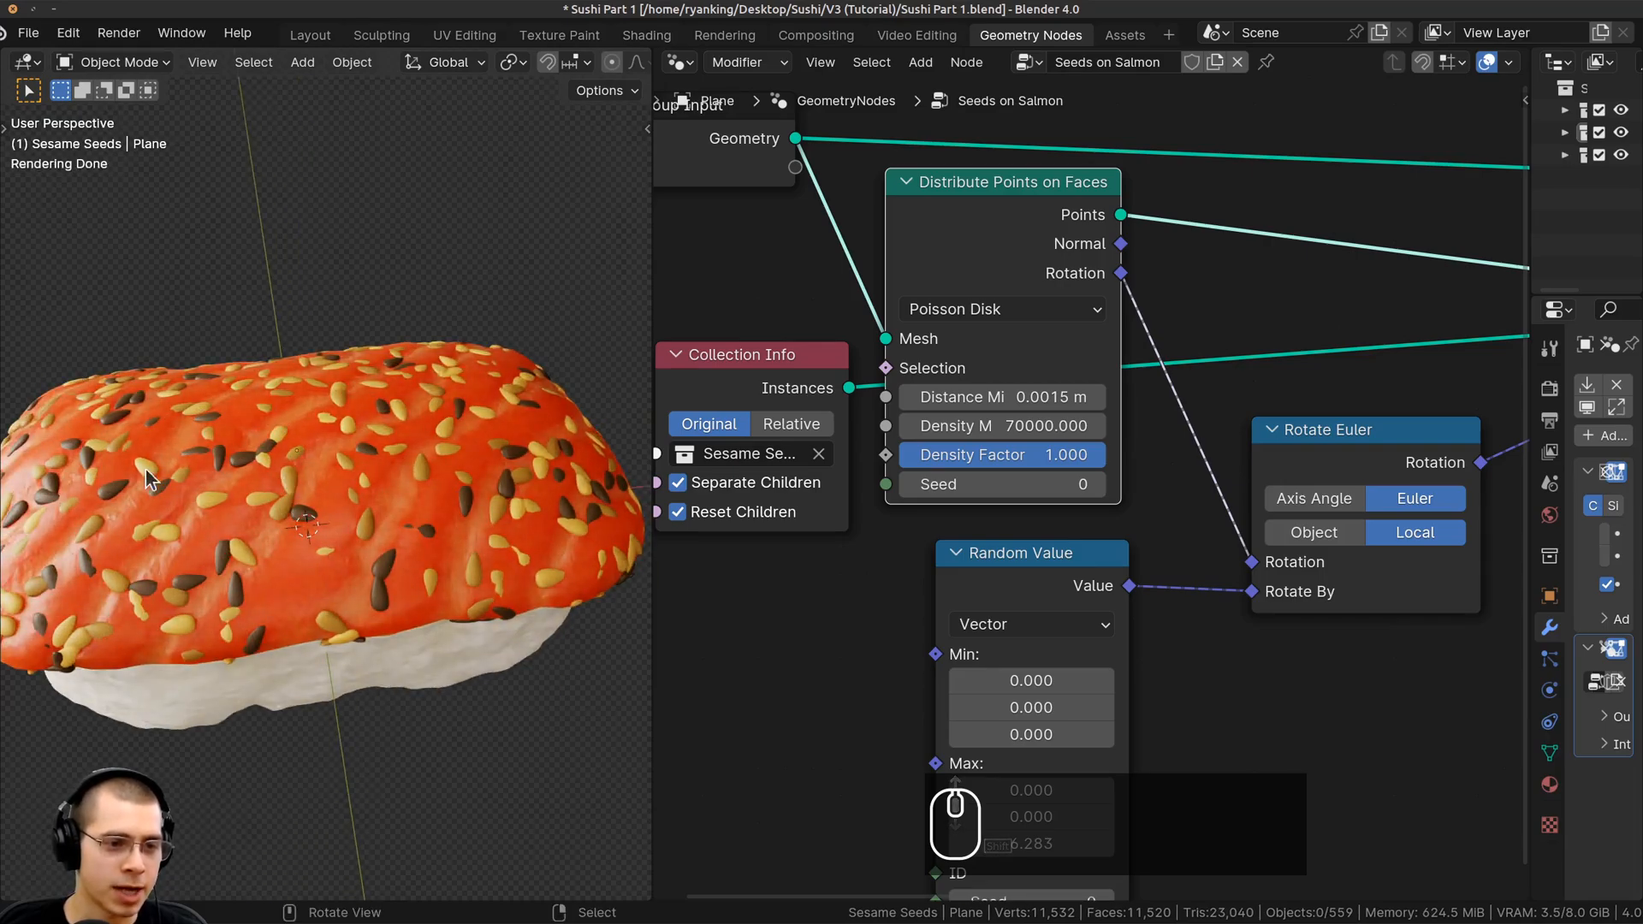
scroll(1011, 593, "down", 1)
middle_click_drag(1011, 592, 1133, 552)
middle_click_drag(558, 551, 411, 548)
middle_click_drag(411, 548, 398, 524, "shift")
scroll(419, 535, "up", 5)
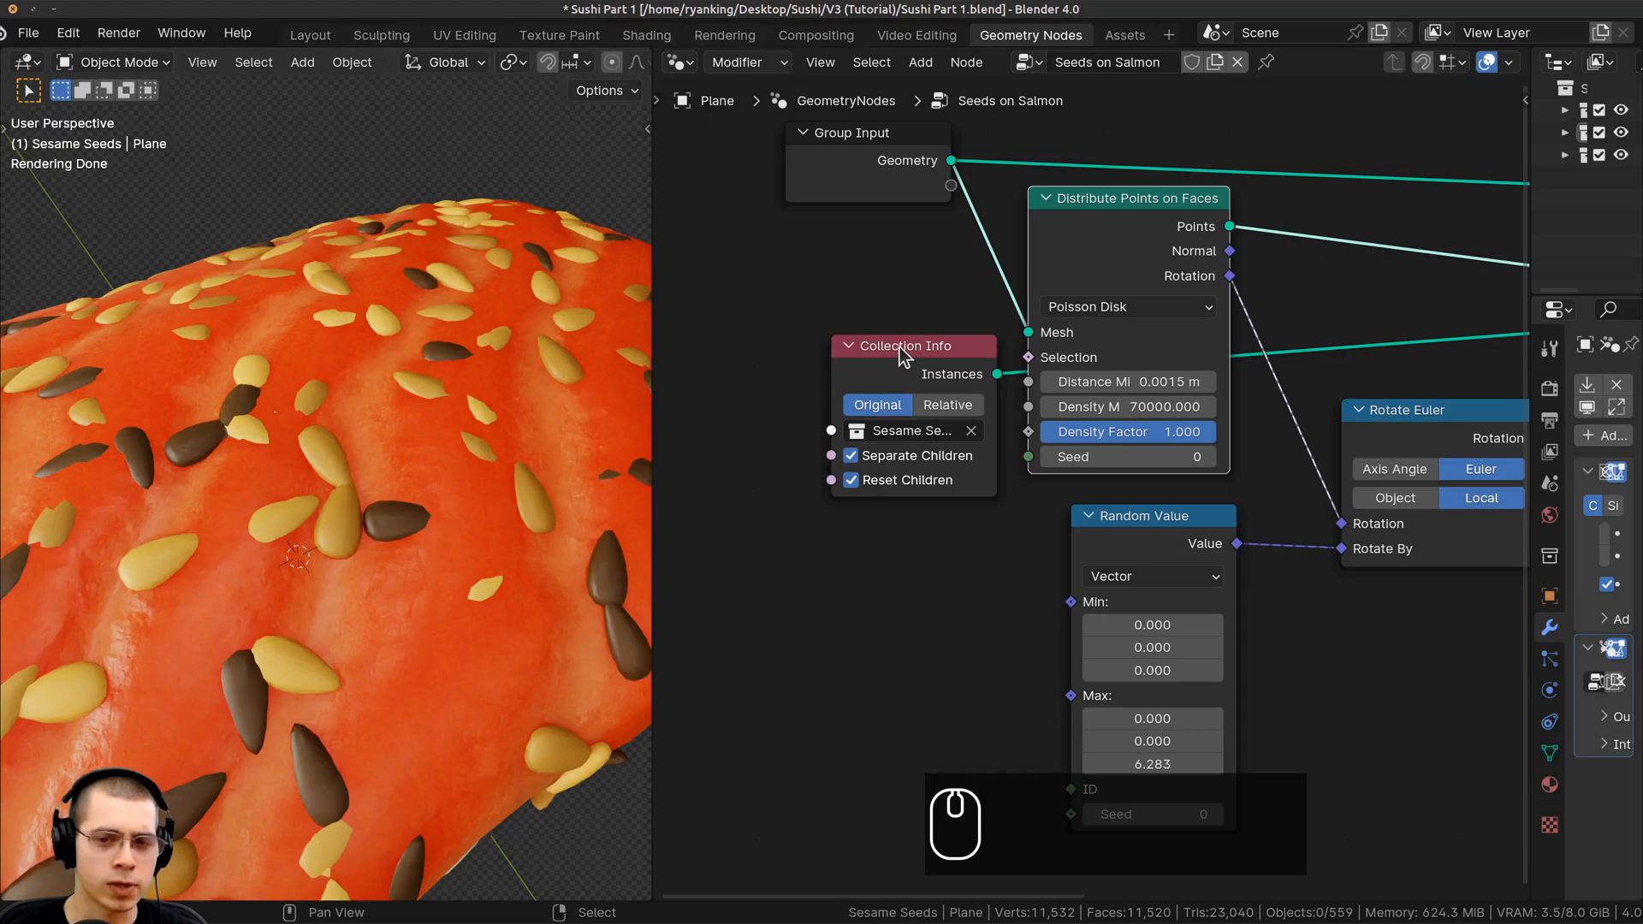
Move the Collection Info node farther from Distribute Points on Faces to make room for another node
left_click_drag(901, 345, 863, 339)
scroll(890, 344, "down", 4)
middle_click_drag(950, 366, 1104, 369)
left_click_drag(1061, 381, 920, 382)
middle_click_drag(460, 465, 495, 412)
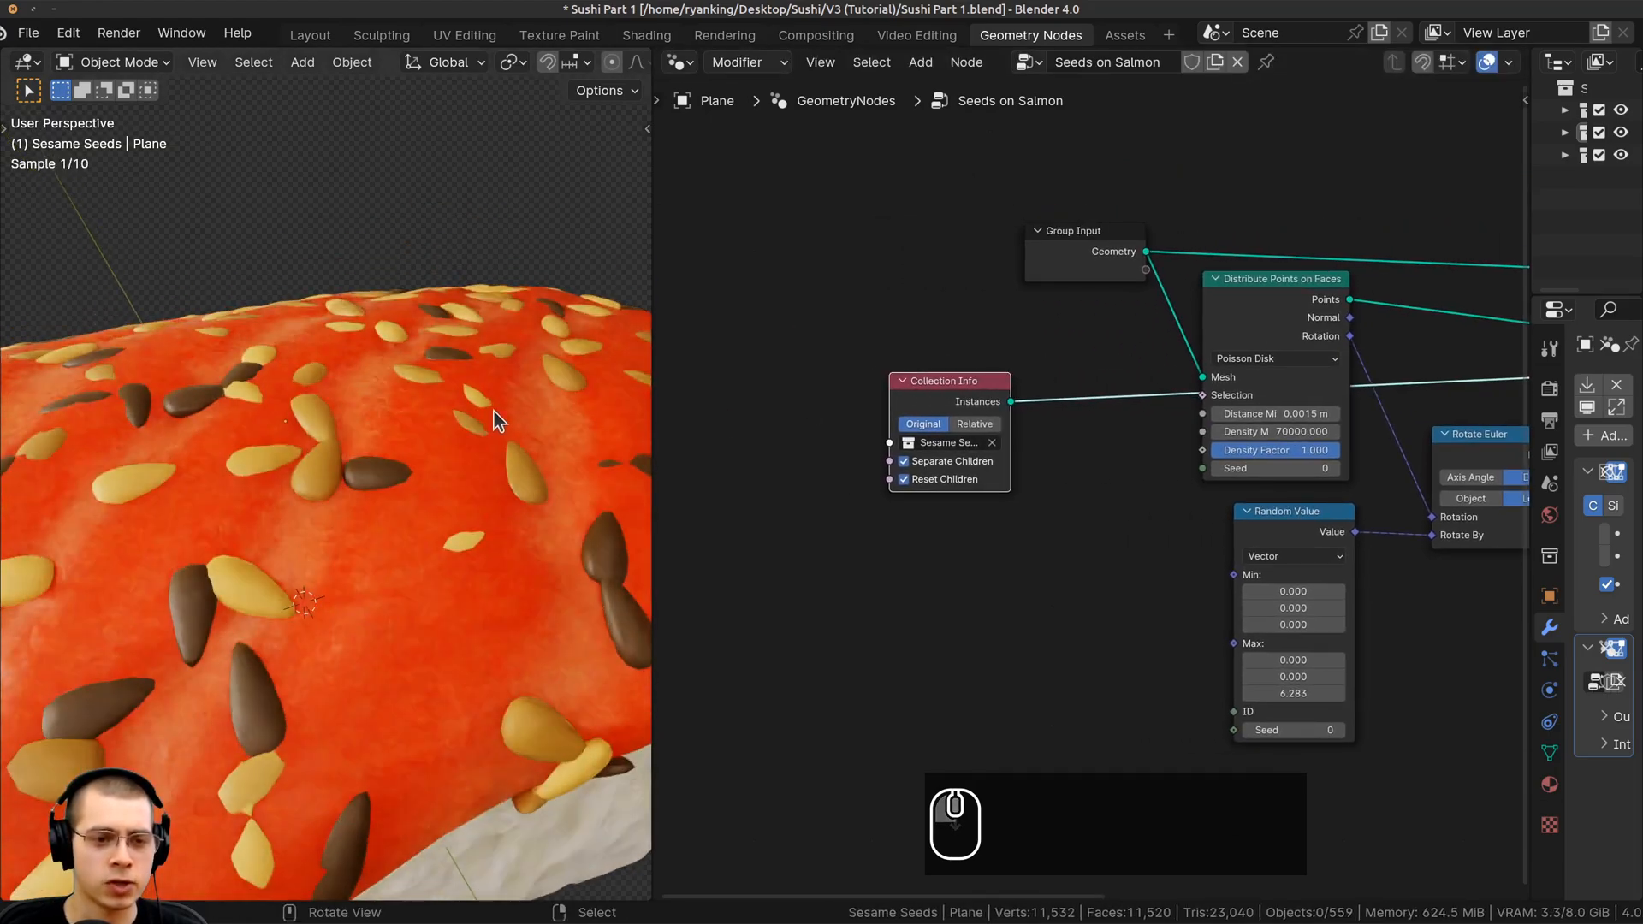
middle_click_drag(952, 408, 932, 410)
left_click_drag(932, 411, 921, 406)
middle_click_drag(458, 515, 412, 478, "shift")
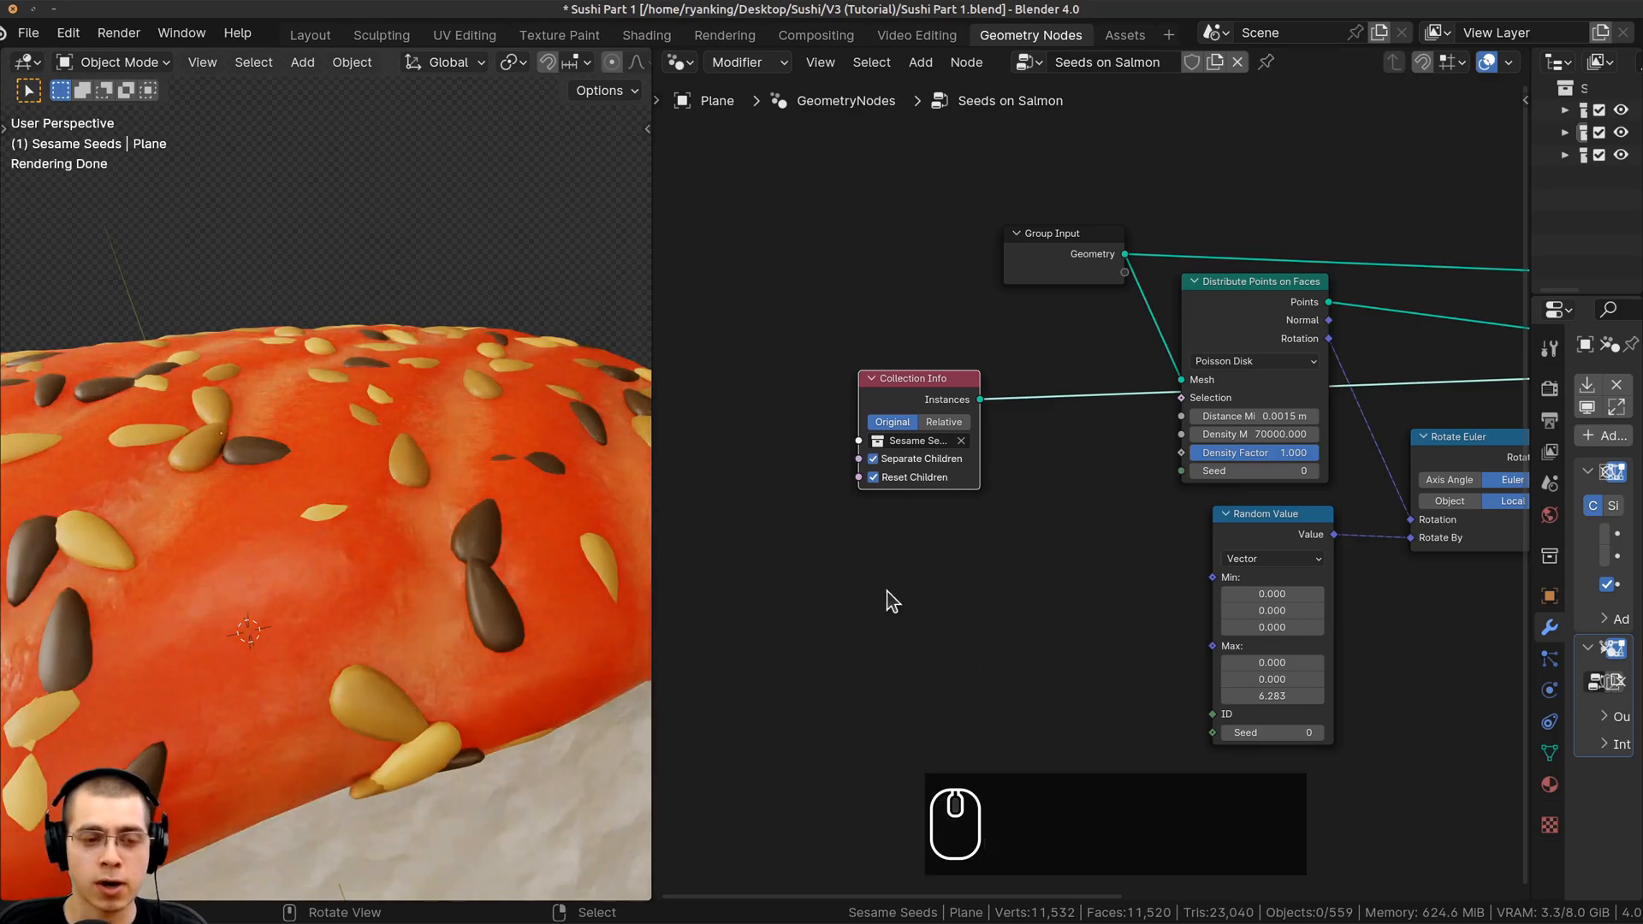
Add a Transform Geometry node and insert it into the link right after Collection Info
scroll(1013, 428, "up", 1)
key("shift+a")
mouse_move(1014, 351)
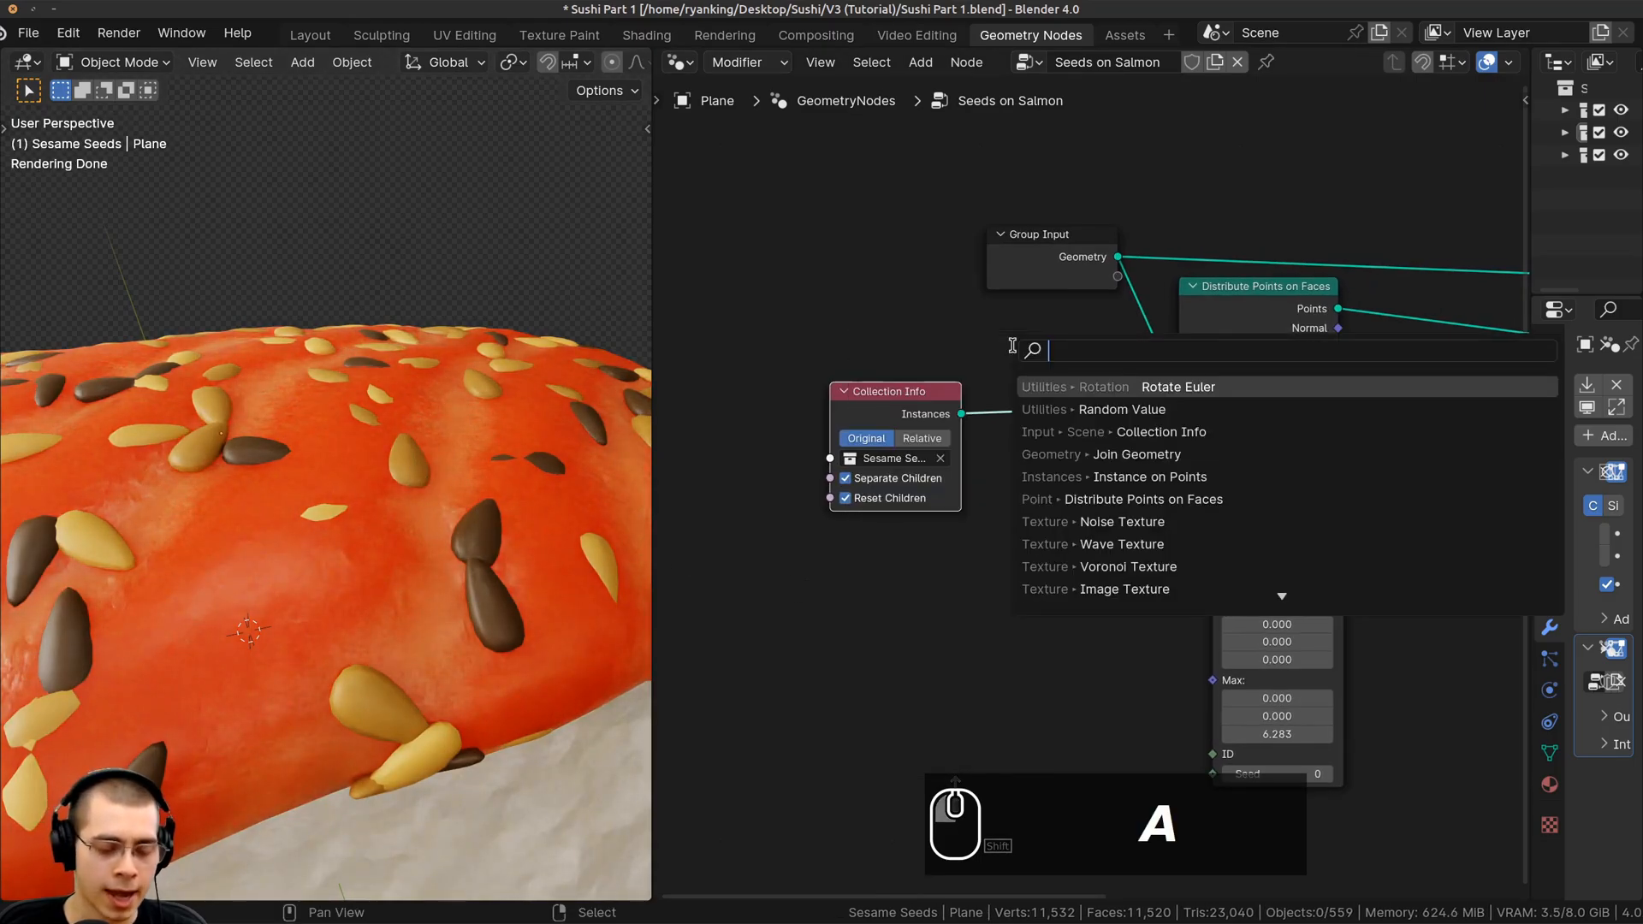
type("tra")
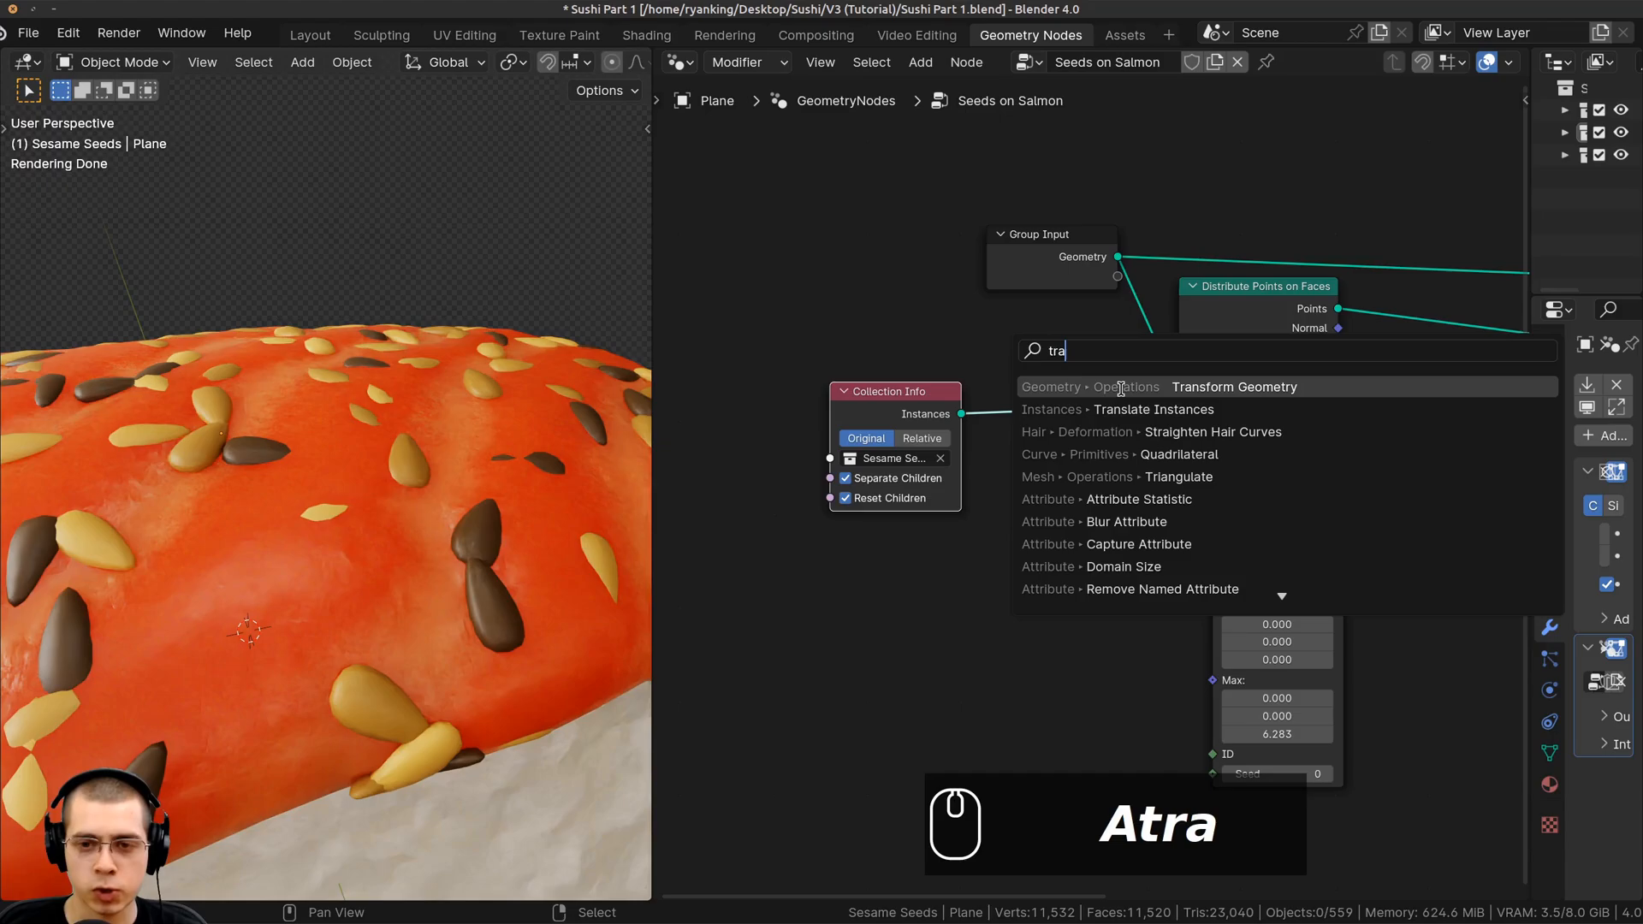
left_click(1121, 387)
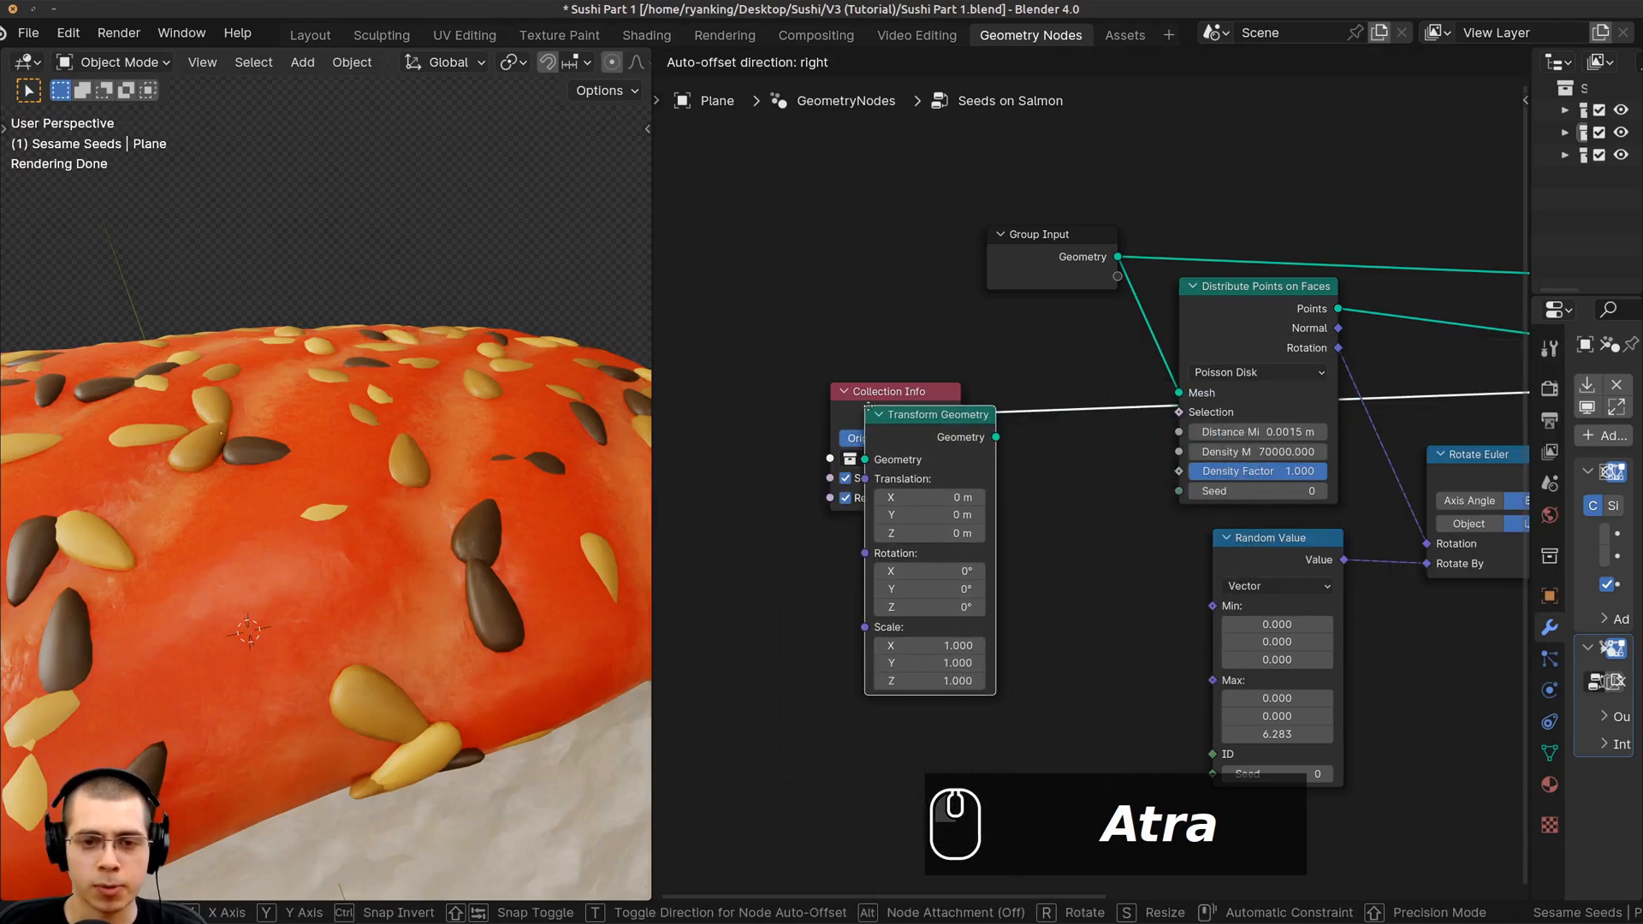
left_click(1005, 364)
left_click_drag(1059, 368, 1010, 371)
scroll(872, 458, "up", 4)
mouse_move(841, 381)
left_mouse_down()
mouse_move(869, 342)
mouse_move(852, 386)
left_mouse_up()
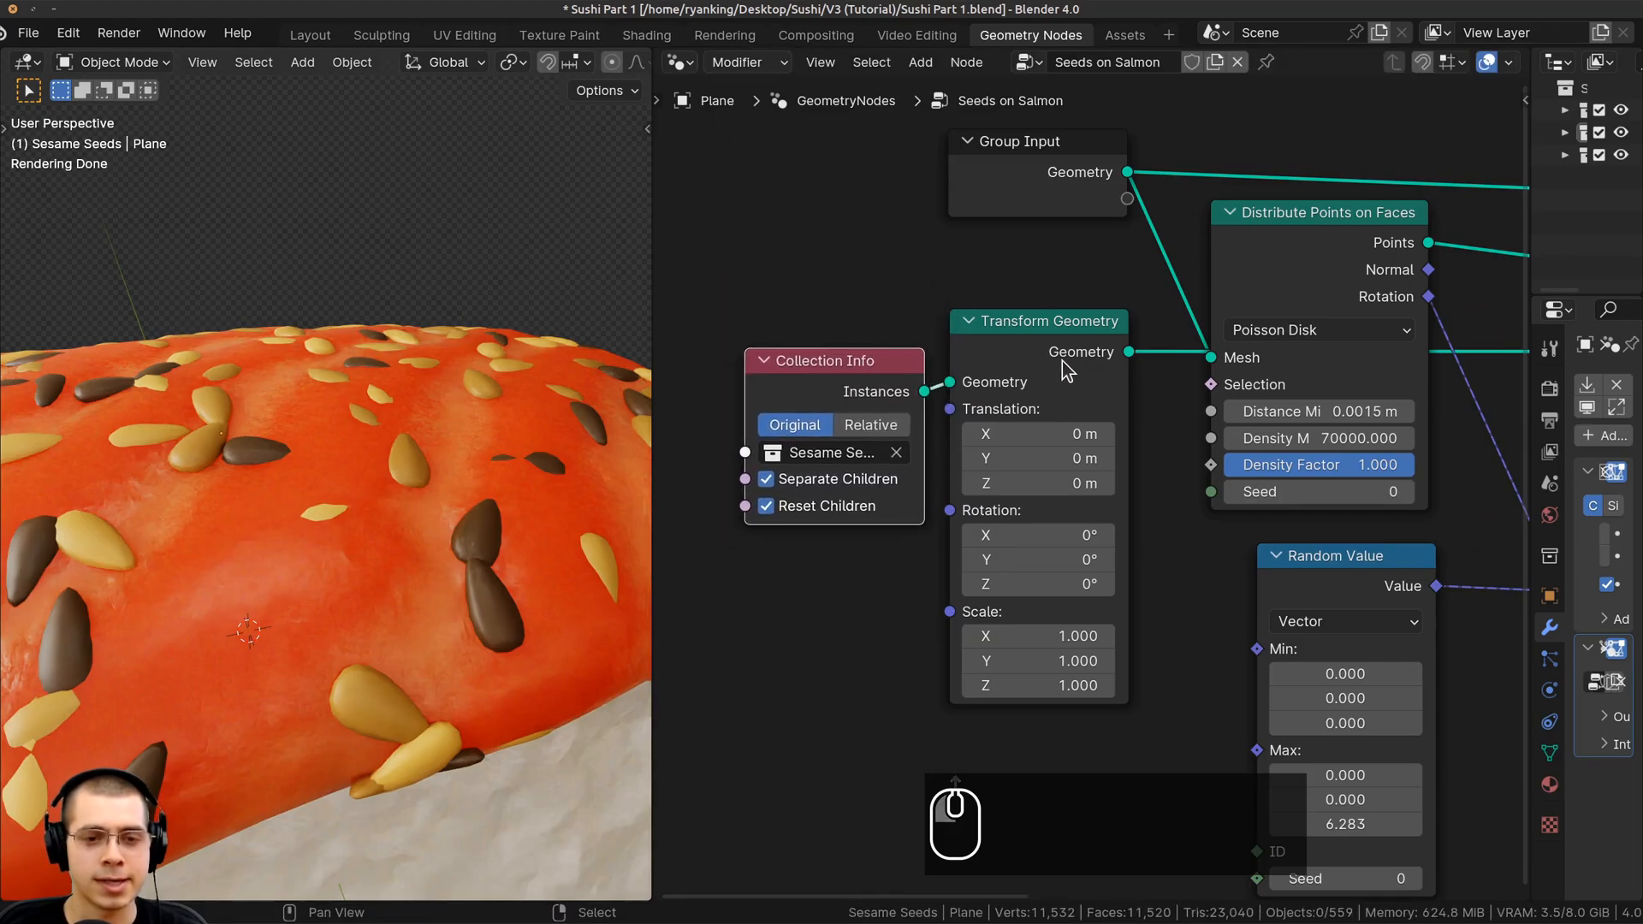
Try shifting the seeds along Z with the Transform Geometry node's translation, then cancel the change
left_click(1026, 363)
middle_click_drag(1031, 531, 1001, 261)
scroll(1001, 261, "up", 3)
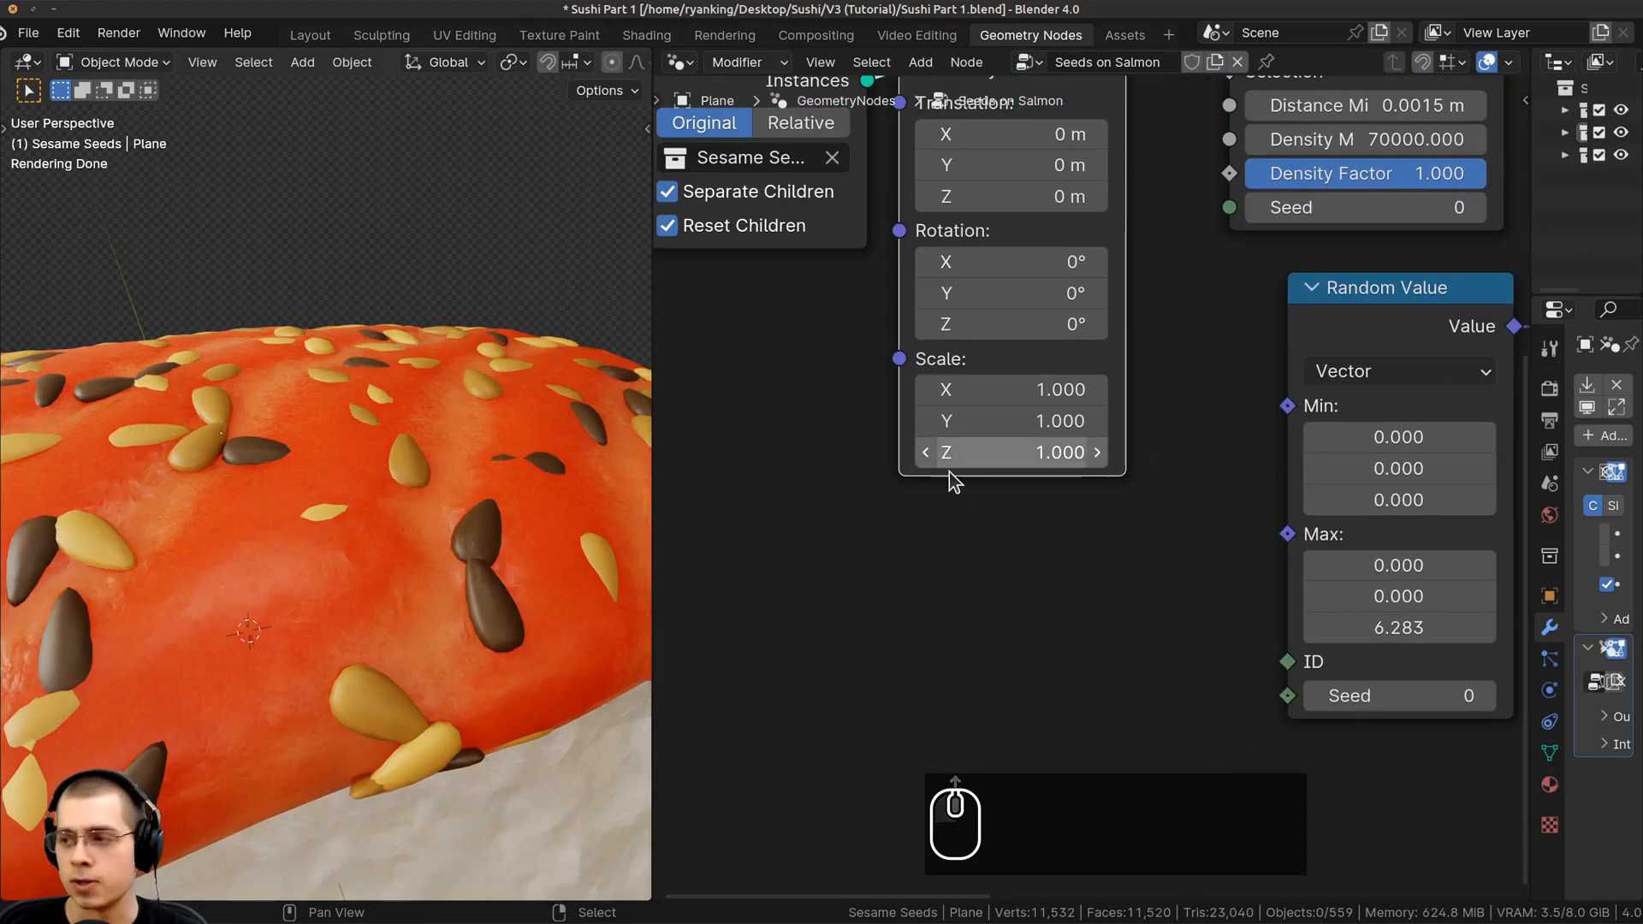
middle_click_drag(994, 486, 1019, 657)
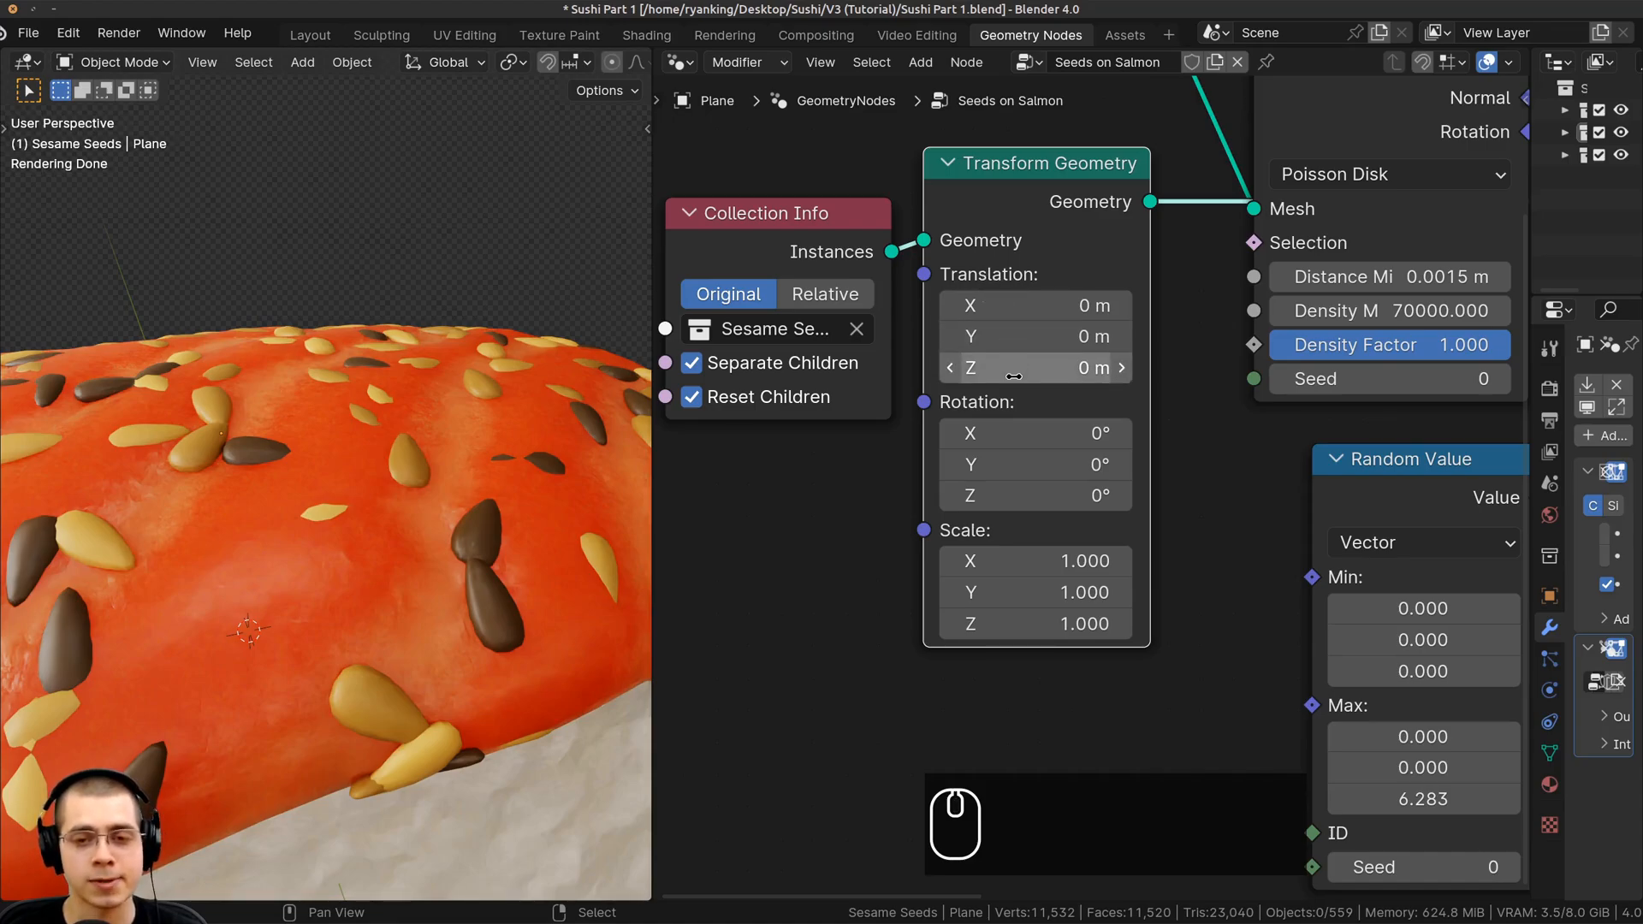
mouse_move(1020, 375)
left_mouse_down("shift")
mouse_move(984, 375)
mouse_move(1037, 377)
left_mouse_up("shift")
right_click(984, 375)
scroll(473, 484, "down", 6)
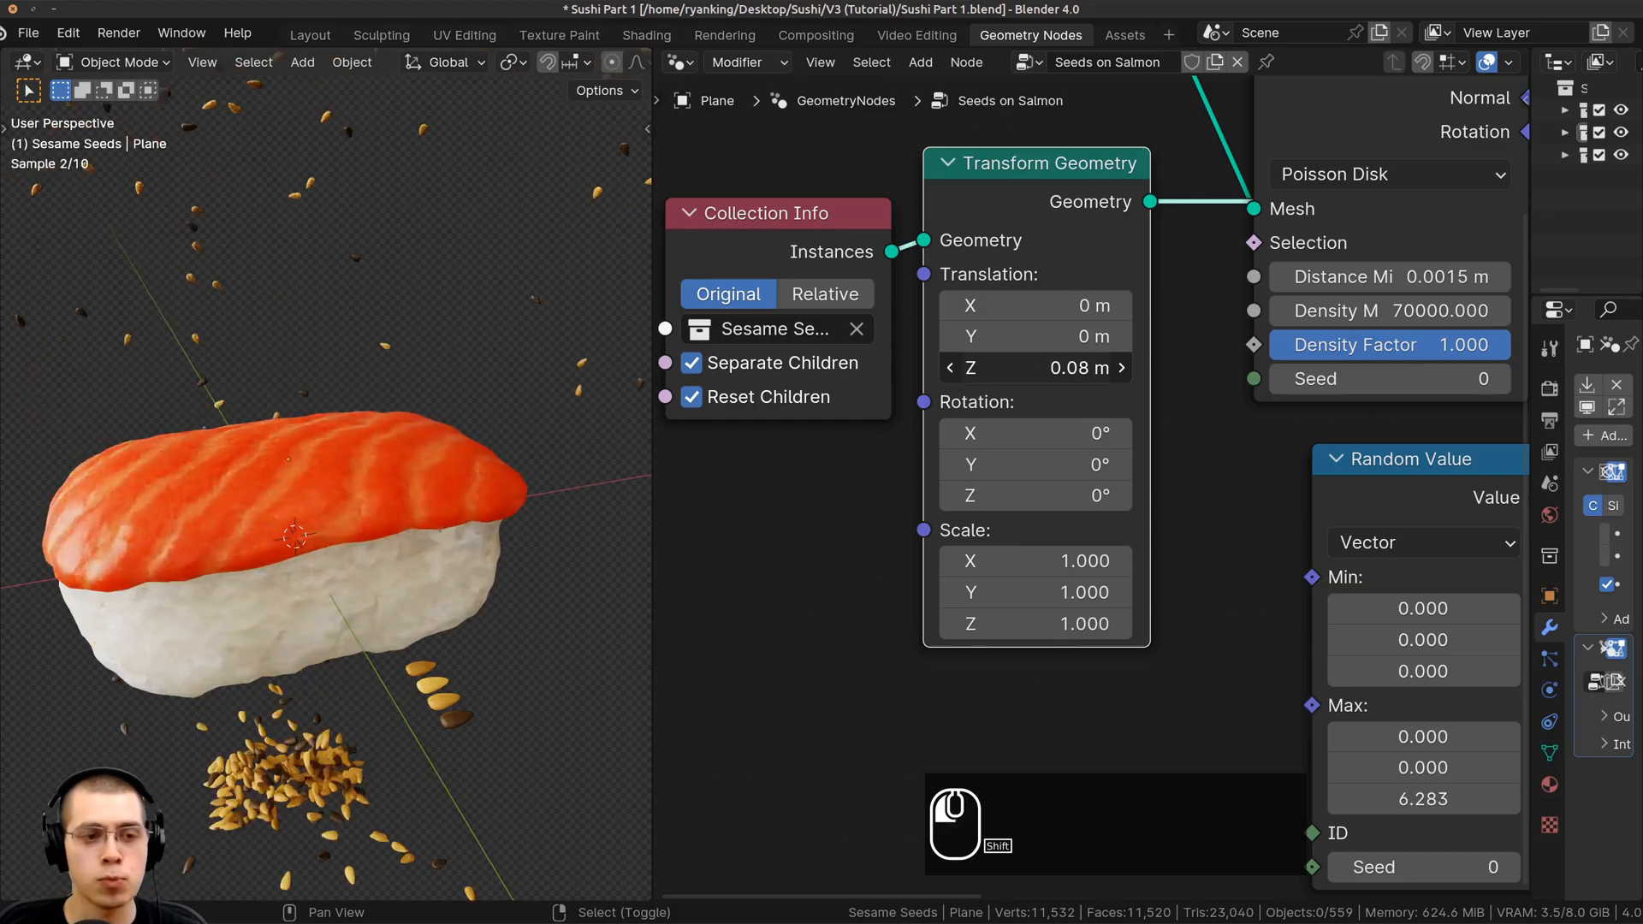
right_click(1038, 376)
scroll(1000, 390, "up", 1, "shift")
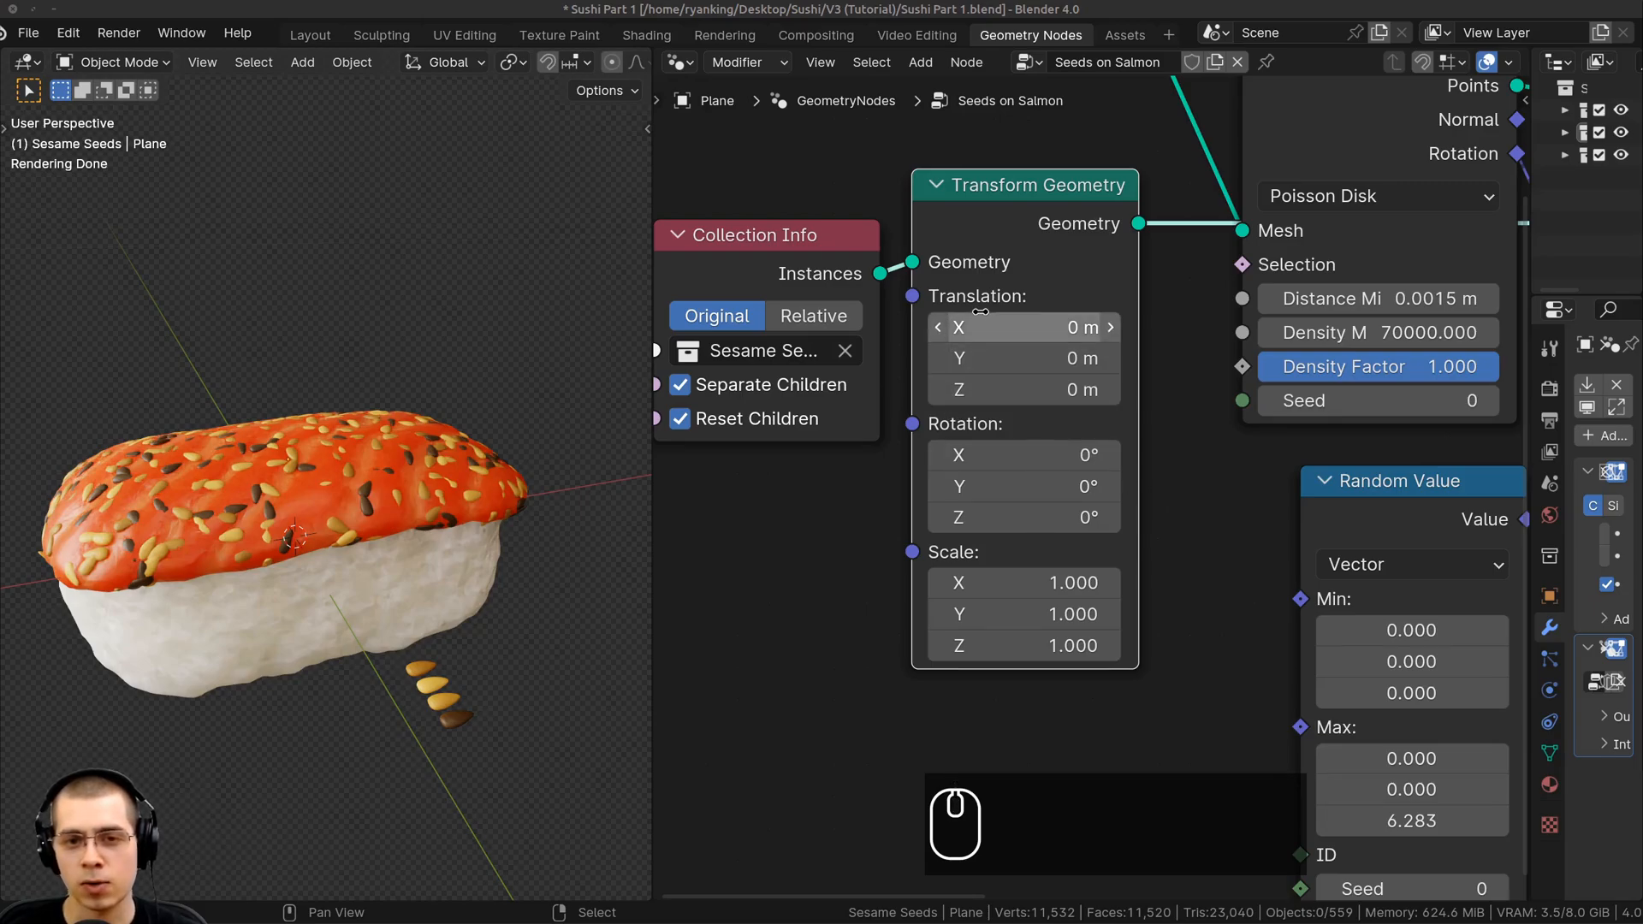
Set the Transform Geometry node's Z translation to 0.0005 m and check the seeds up close
left_click(1008, 400)
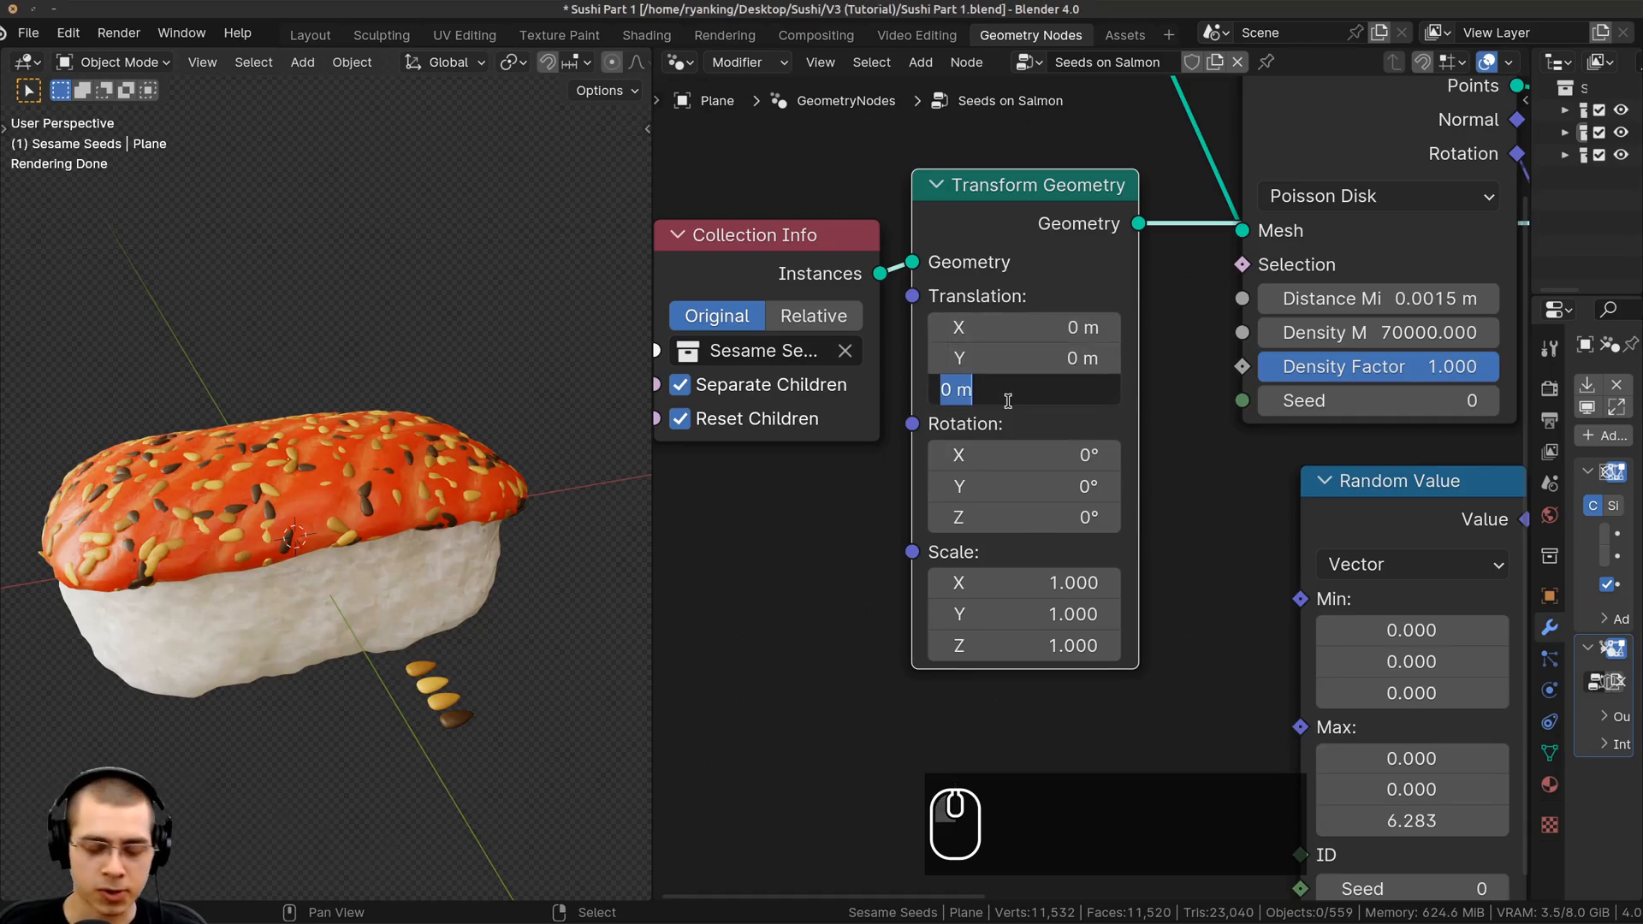
type(".0005")
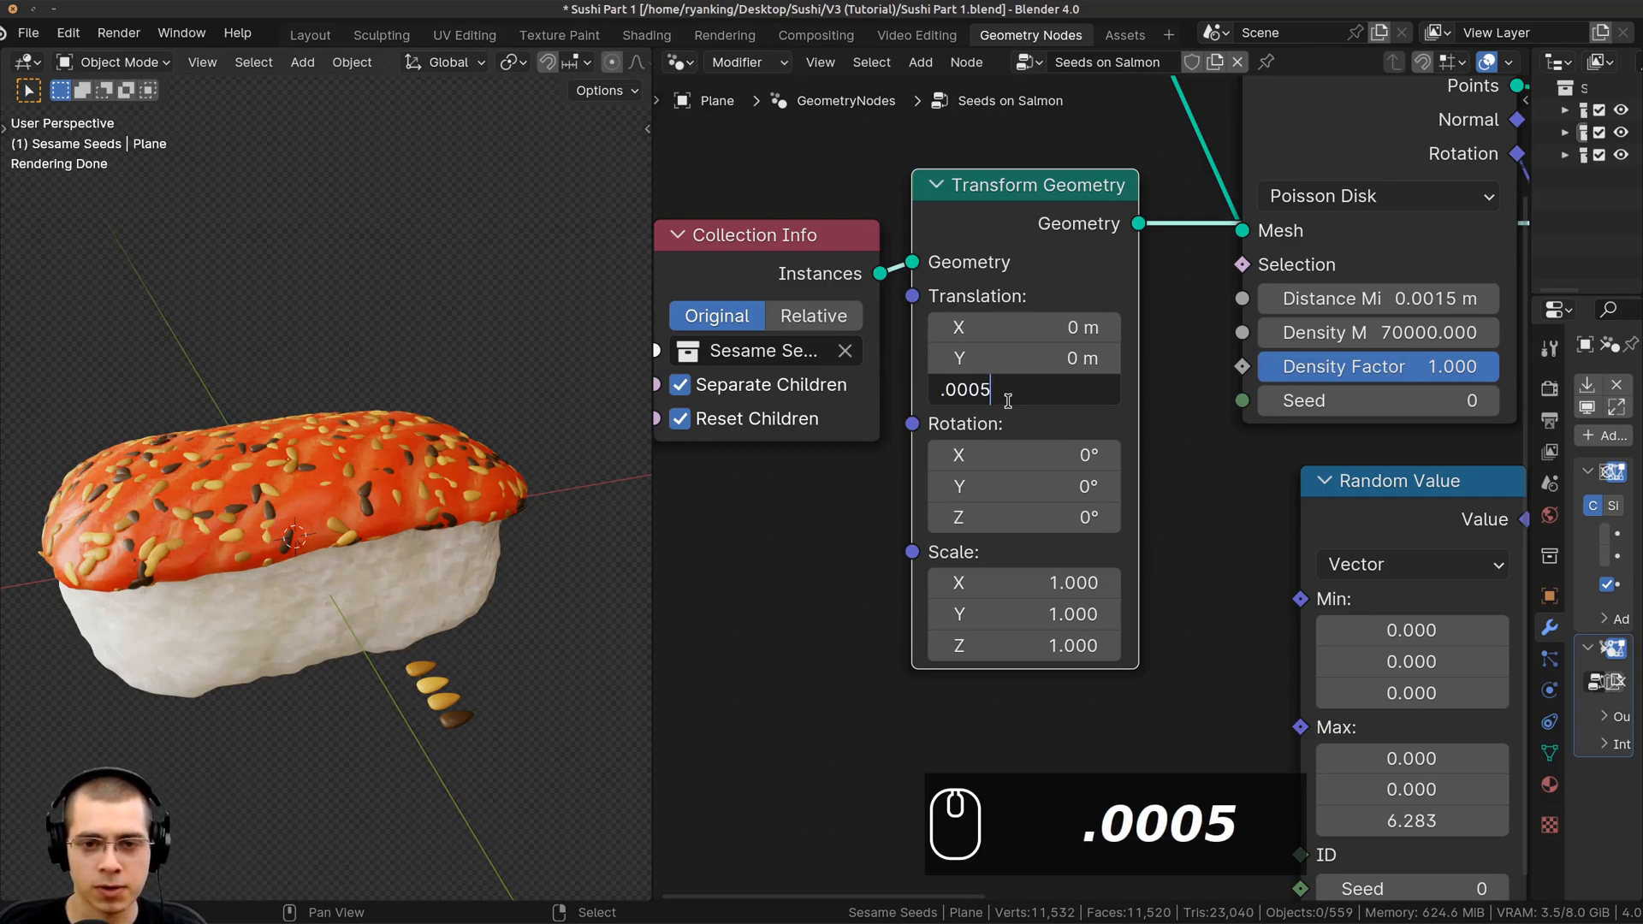
key("Return")
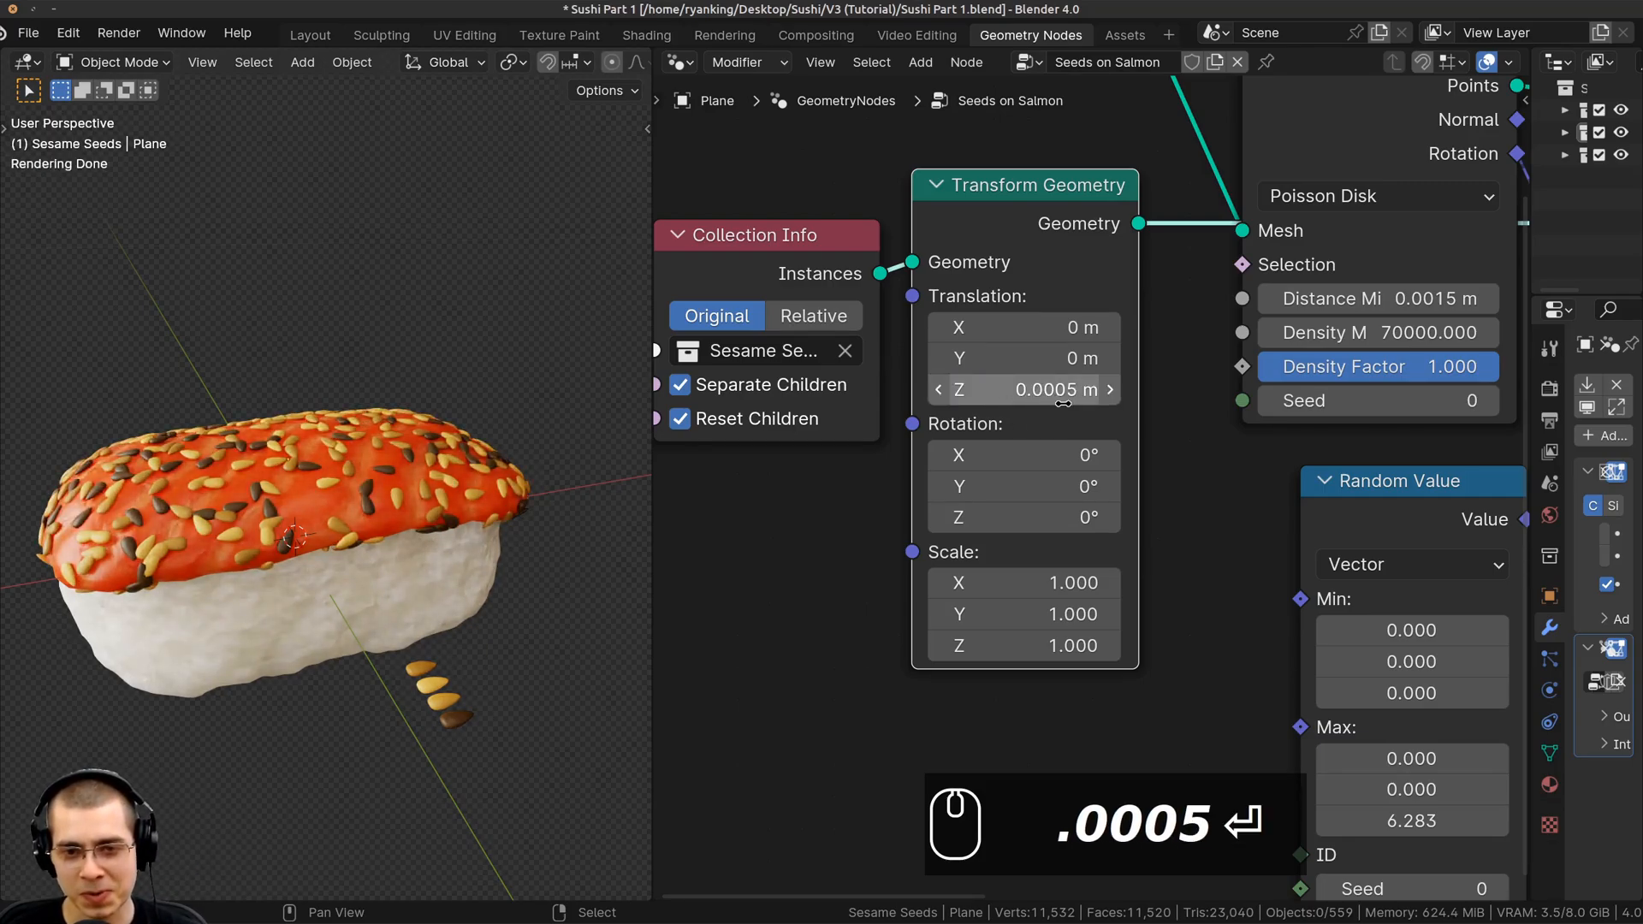
scroll(336, 357, "up", 5)
scroll(306, 412, "down", 2)
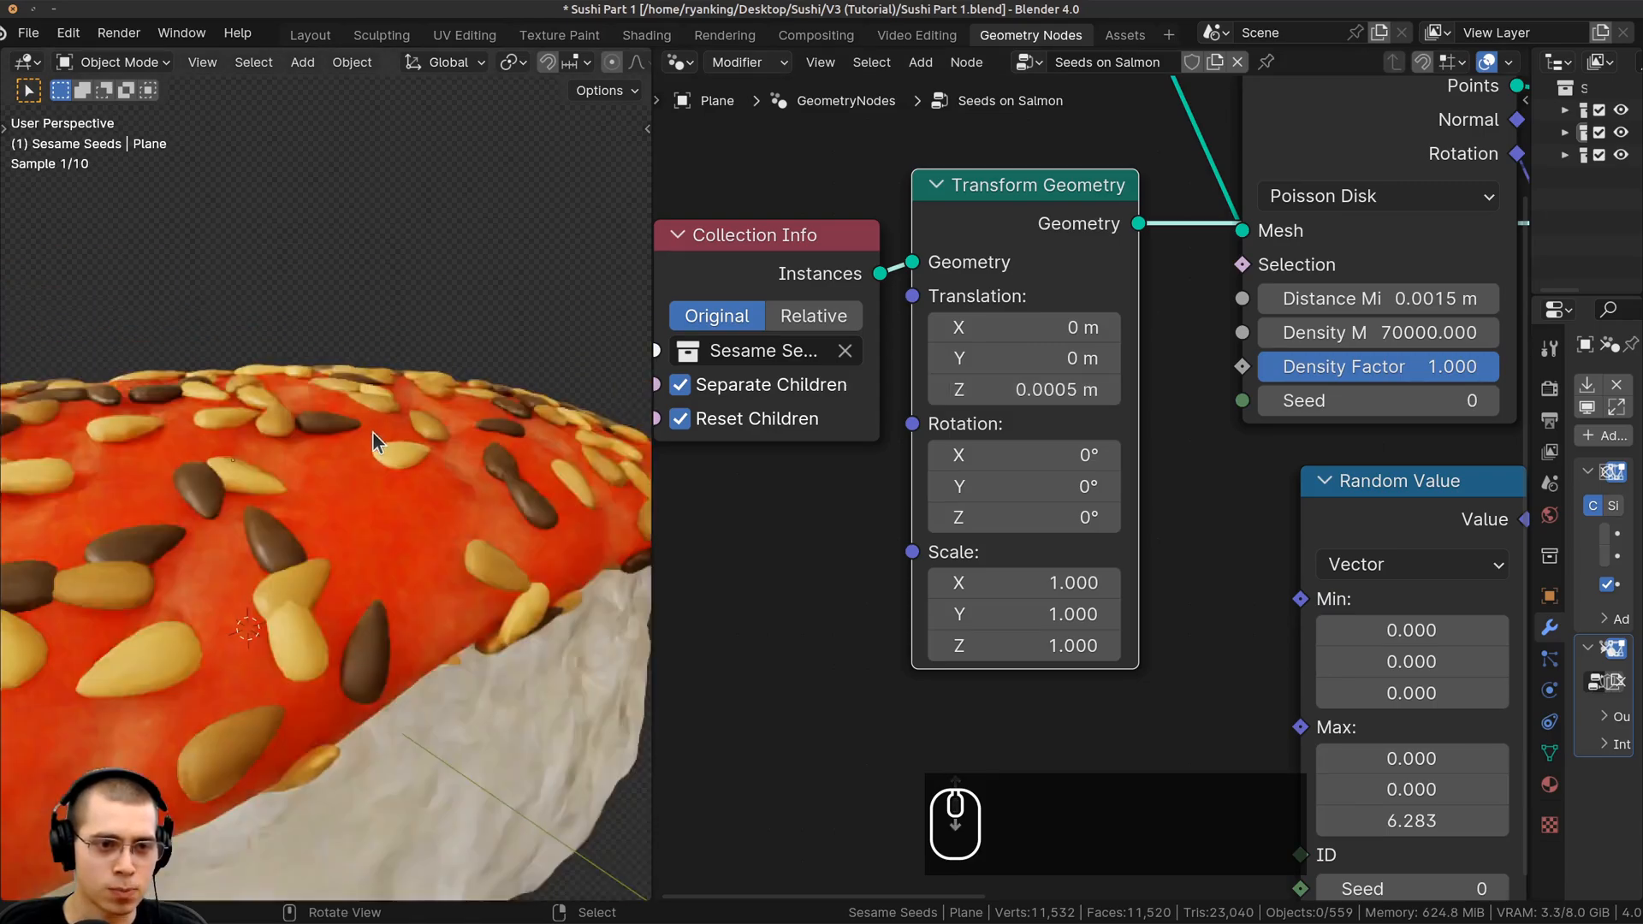
Select all four source sesame seeds beside the sushi and scale them down to about 0.8
scroll(286, 551, "down", 7)
middle_click_drag(372, 431, 291, 640)
middle_click_drag(286, 561, 287, 495, "shift")
middle_click_drag(379, 633, 385, 611)
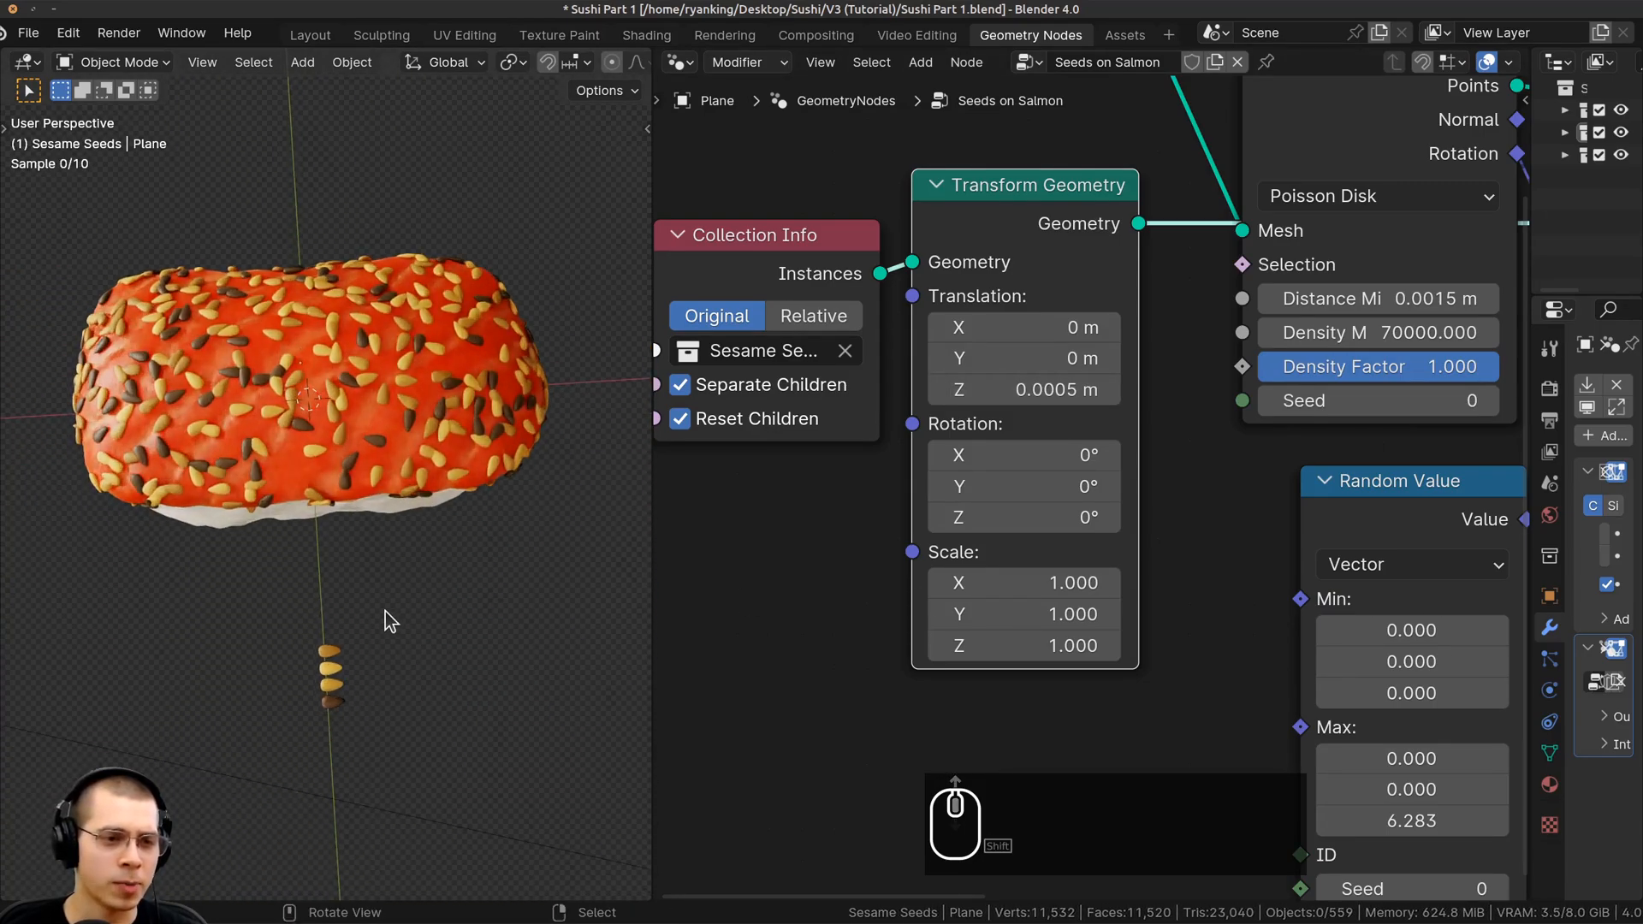
right_click(325, 705)
middle_click_drag(327, 703, 349, 631)
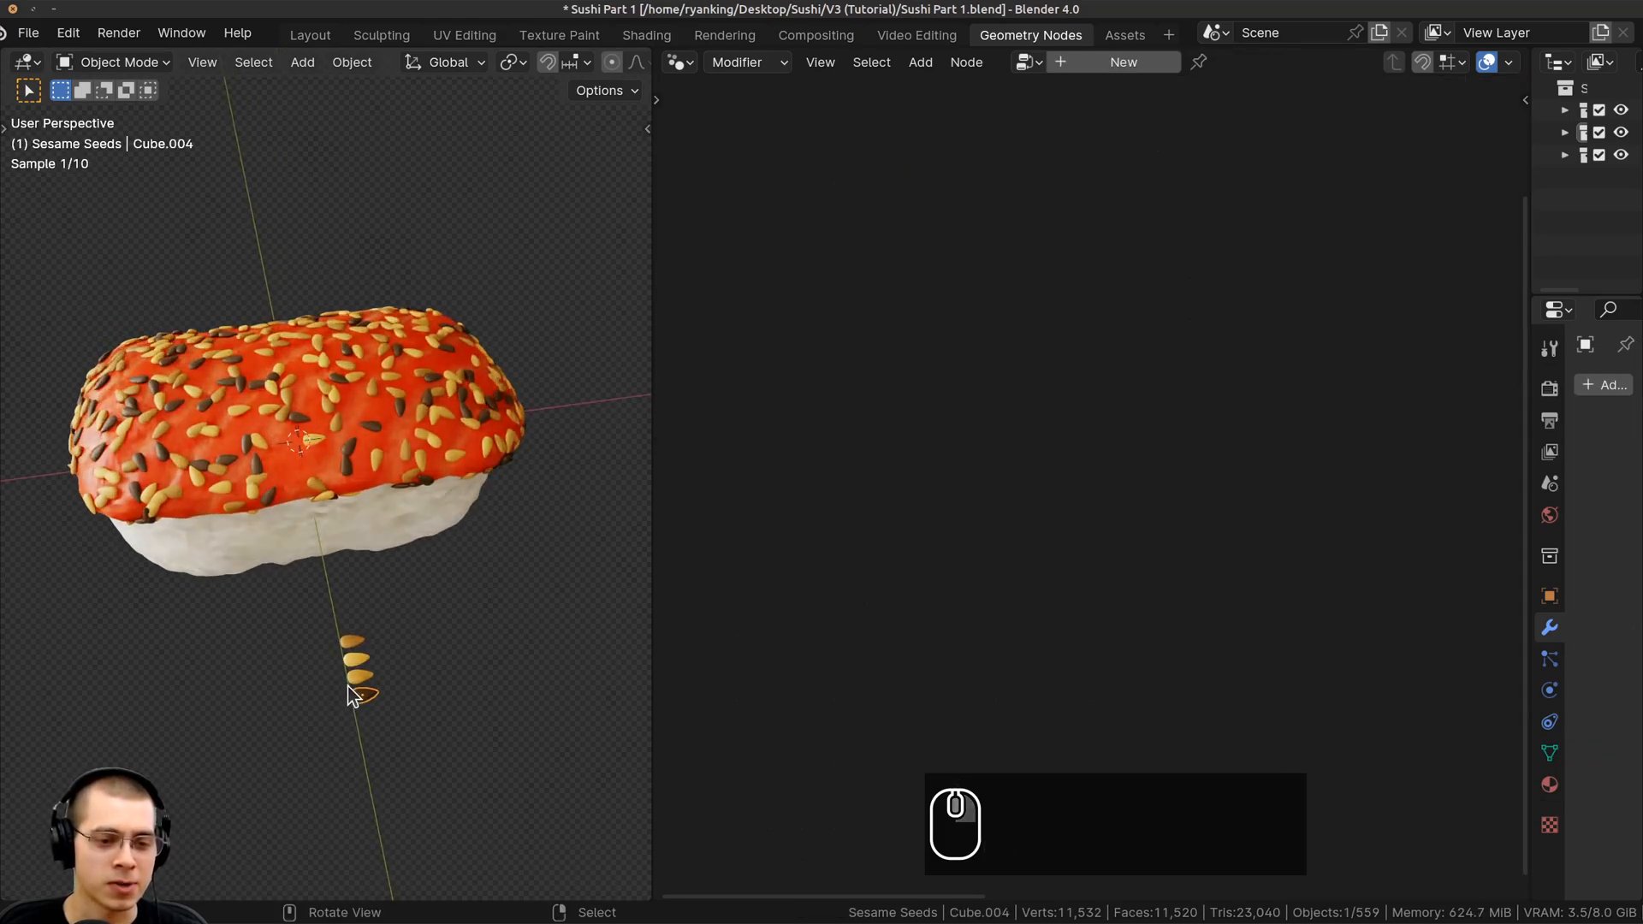
right_click(355, 671, "shift")
right_click(352, 644, "shift")
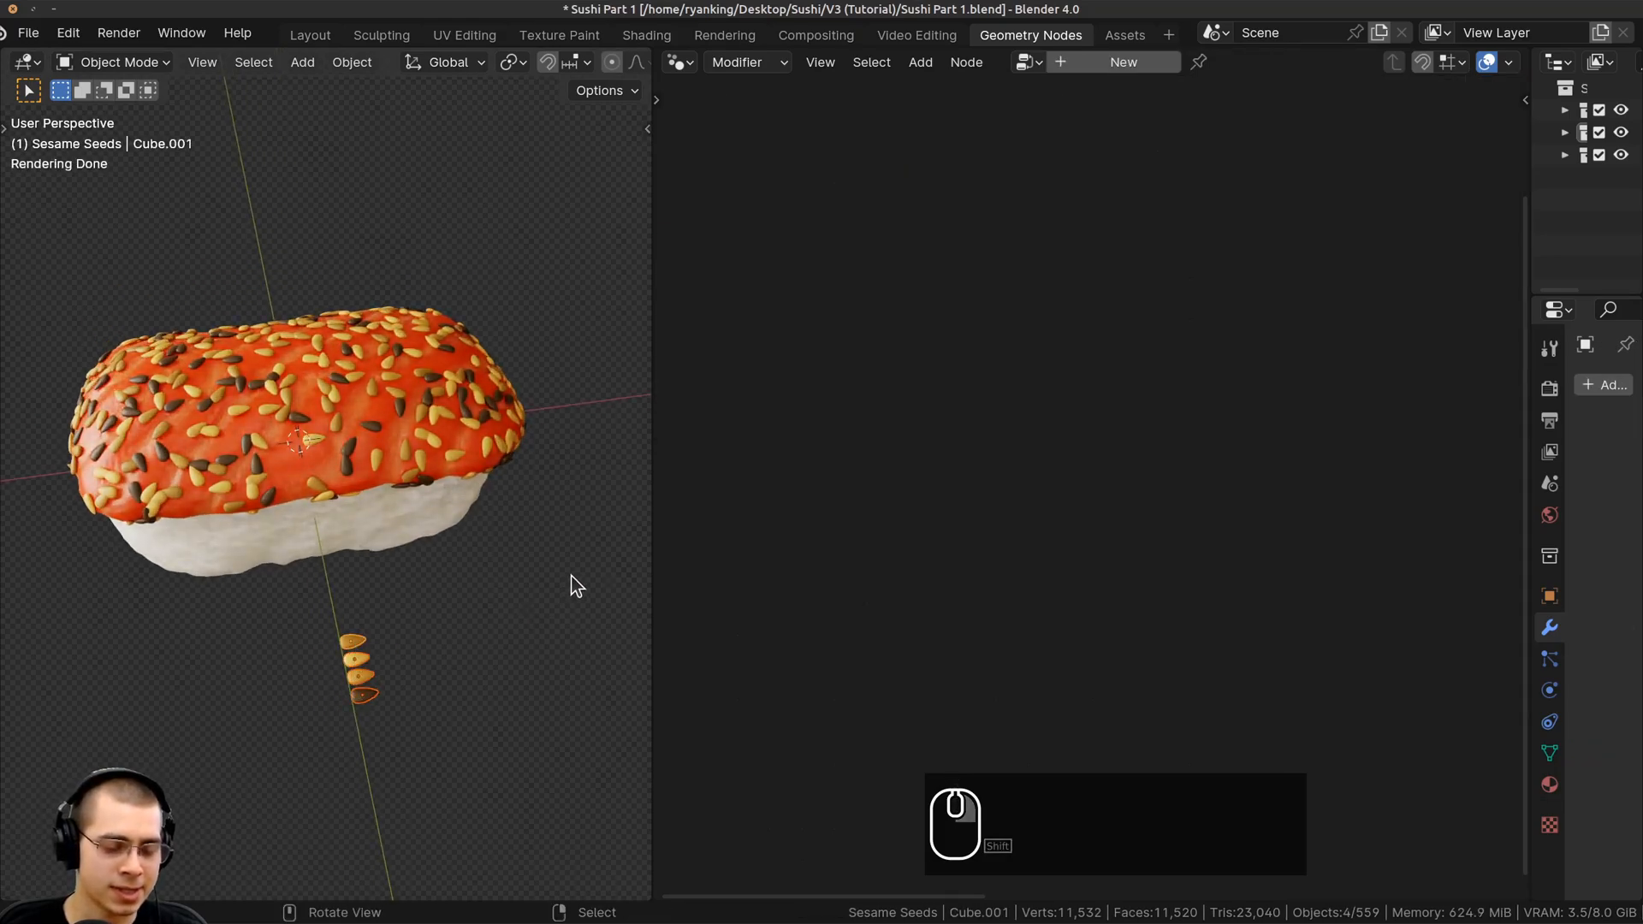
key("s")
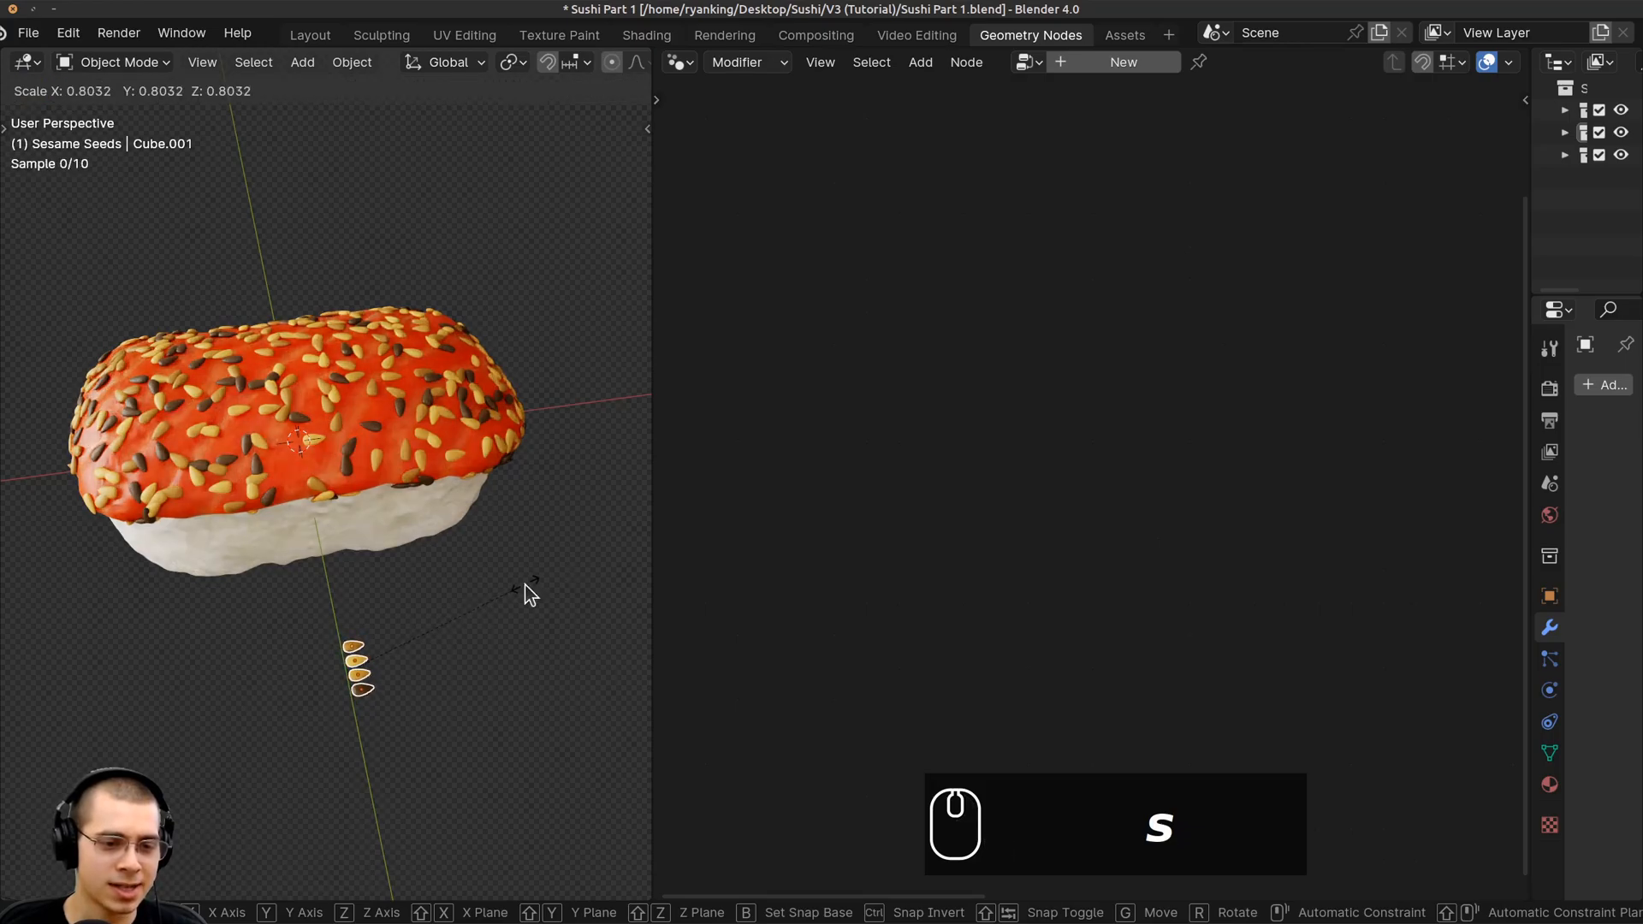
left_click(529, 595)
Apply the scale of the four source seeds and deselect everything
scroll(392, 535, "up", 2)
key("ctrl+a")
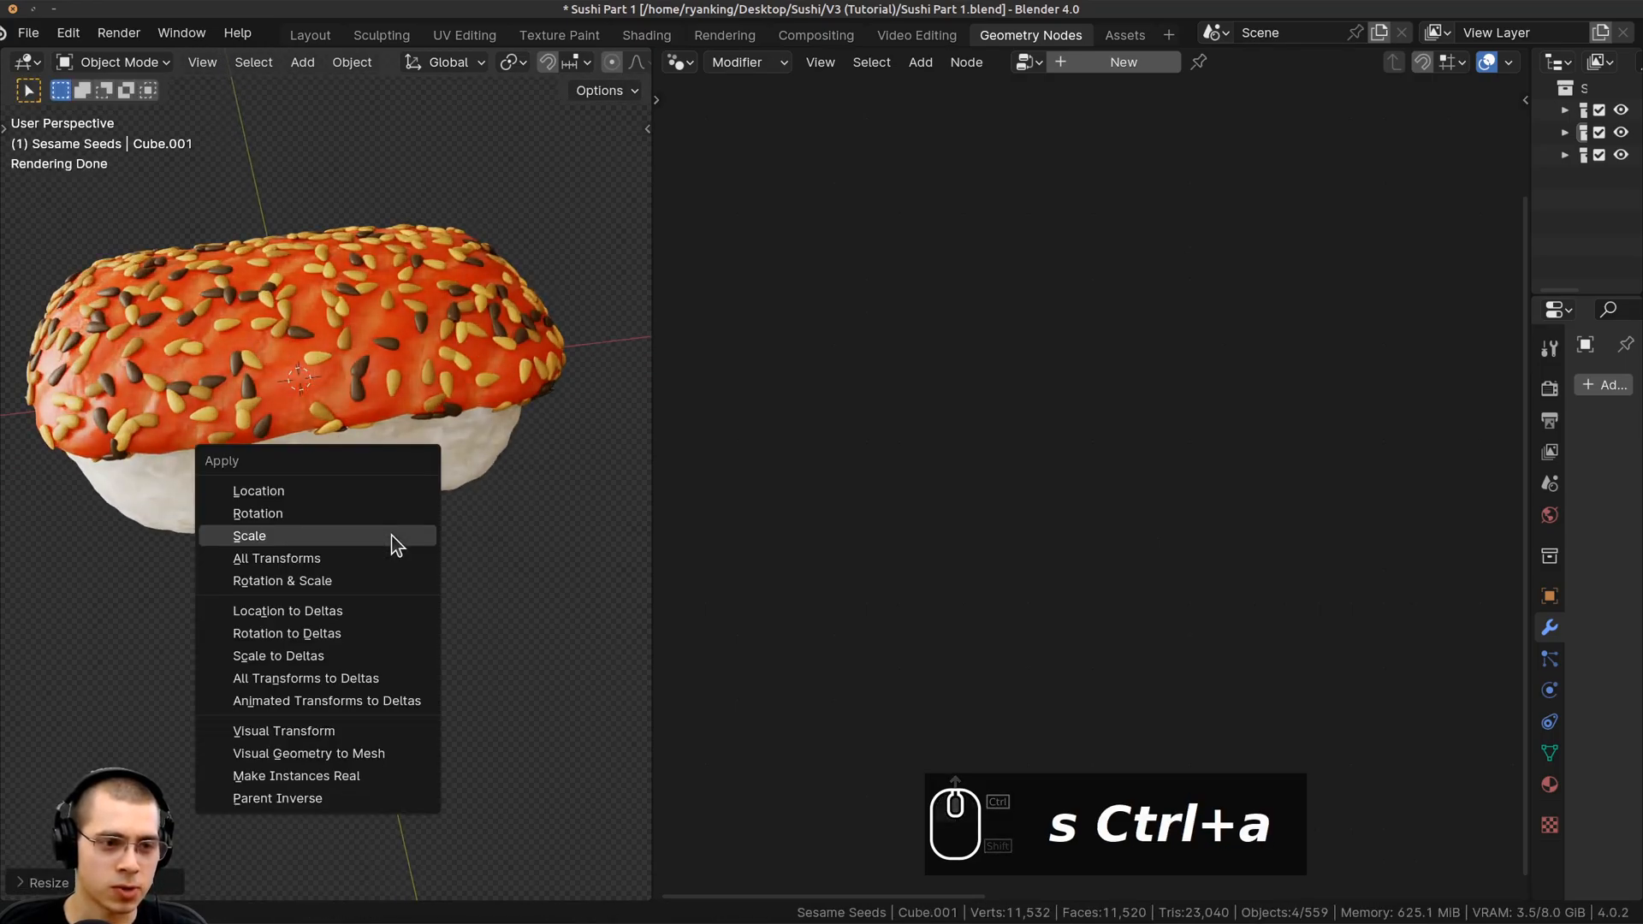
left_click(392, 535)
scroll(392, 535, "down", 2)
key("a")
Examine the size and distribution of the smaller seeds across the salmon from several angles
mouse_move(346, 425)
middle_mouse_down()
mouse_move(472, 573)
mouse_move(221, 459)
mouse_move(295, 562)
mouse_move(424, 457)
mouse_move(325, 500)
mouse_move(366, 432)
mouse_move(344, 399)
middle_mouse_up()
scroll(221, 459, "down", 3)
scroll(424, 456, "up", 4)
right_click(424, 457)
key("a")
scroll(350, 441, "up", 2)
middle_click_drag(392, 481, 372, 530)
scroll(368, 491, "up", 1)
scroll(982, 332, "down", 3)
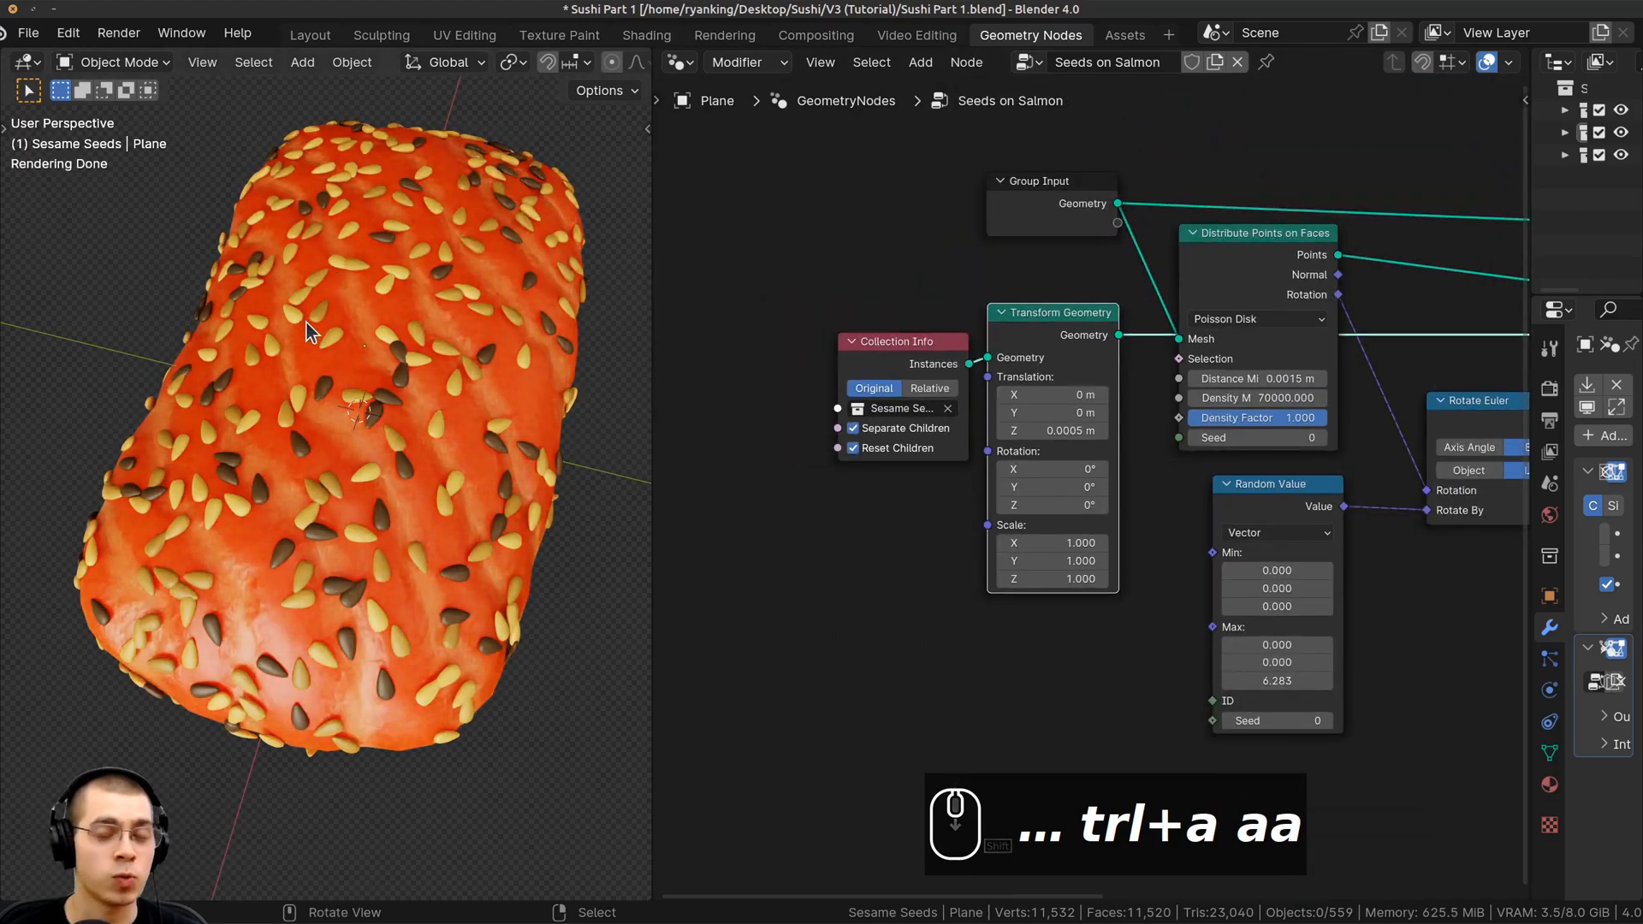
middle_click_drag(300, 347, 397, 352)
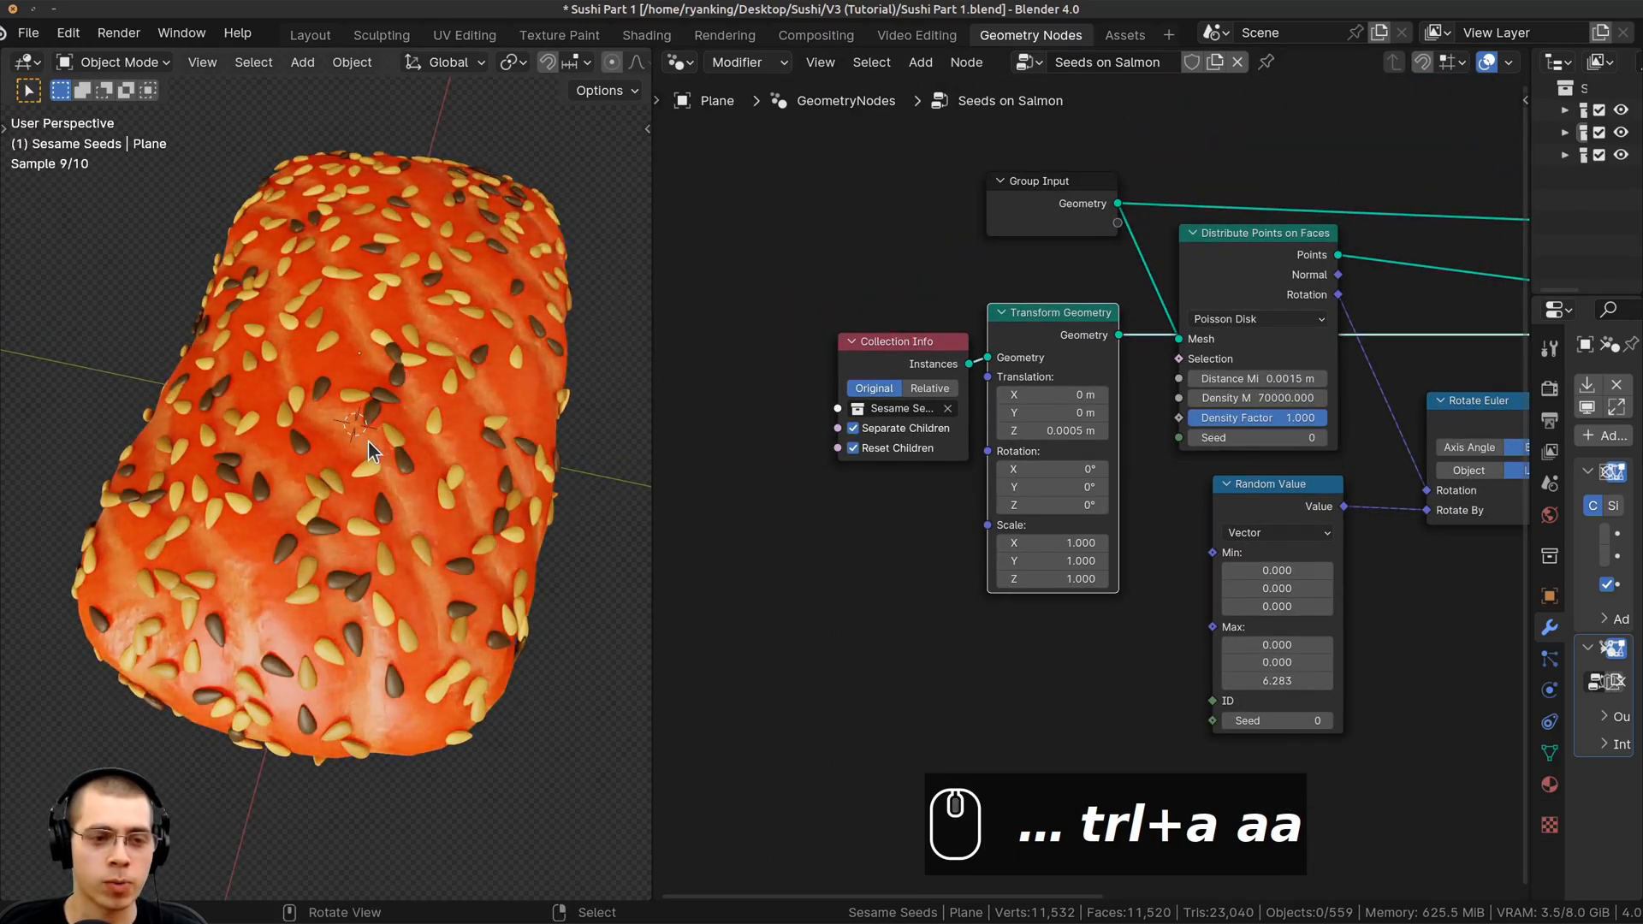
Switch the viewport to solid shading, select the salmon and put it in Weight Paint mode
key("z")
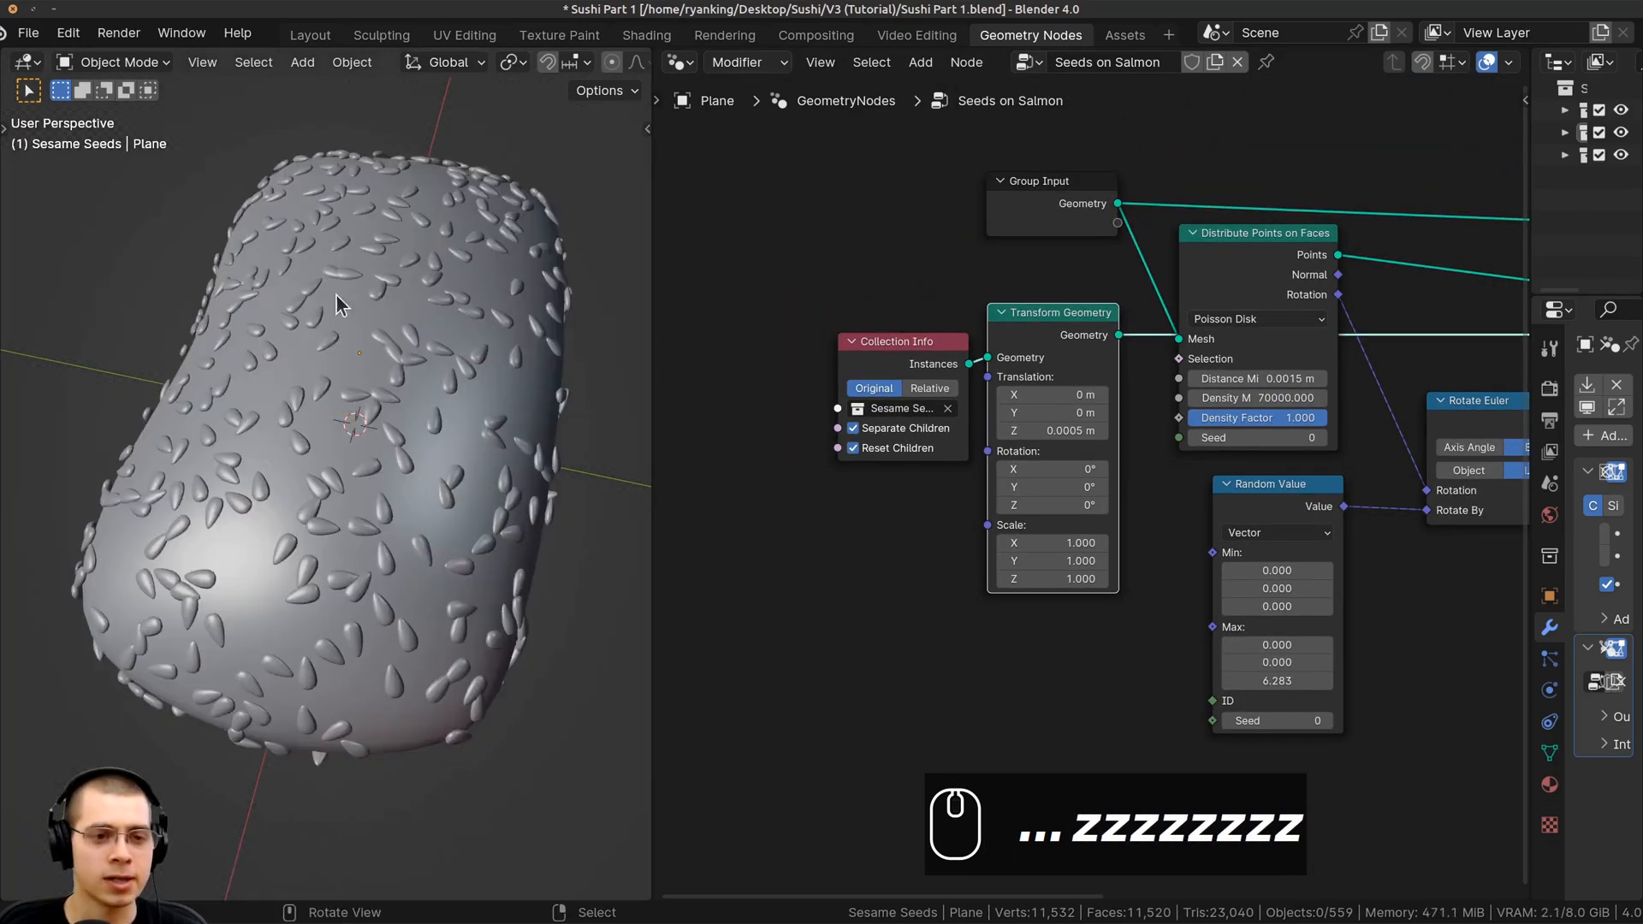
right_click(376, 415)
middle_click_drag(288, 573, 215, 395)
left_click(114, 61)
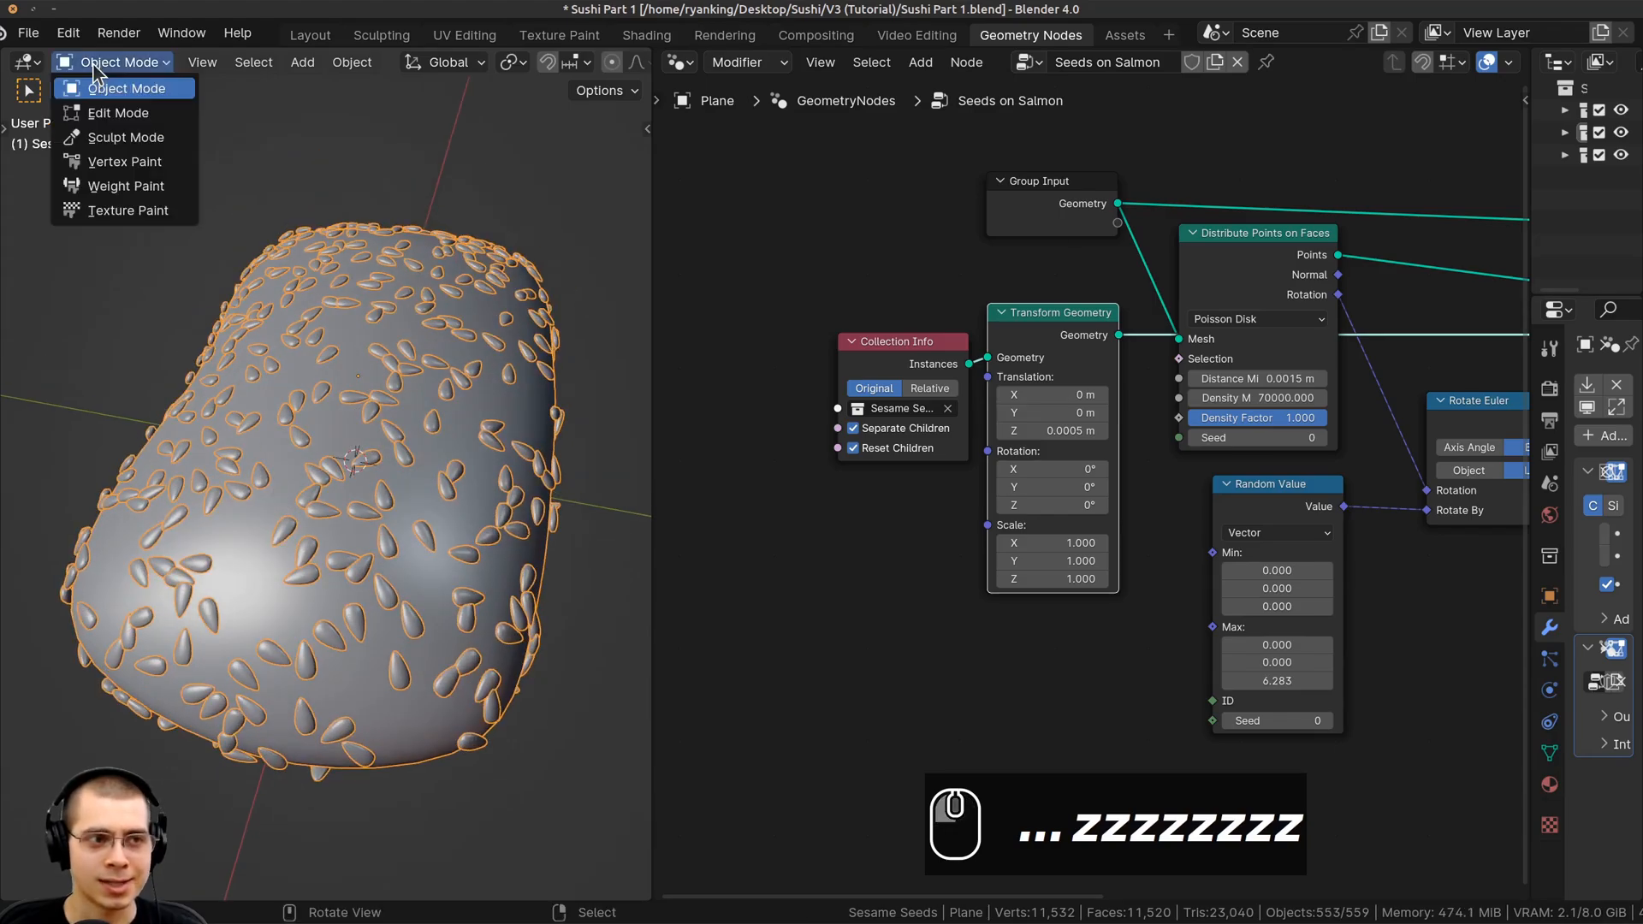
left_click(123, 185)
middle_click_drag(419, 466, 291, 493)
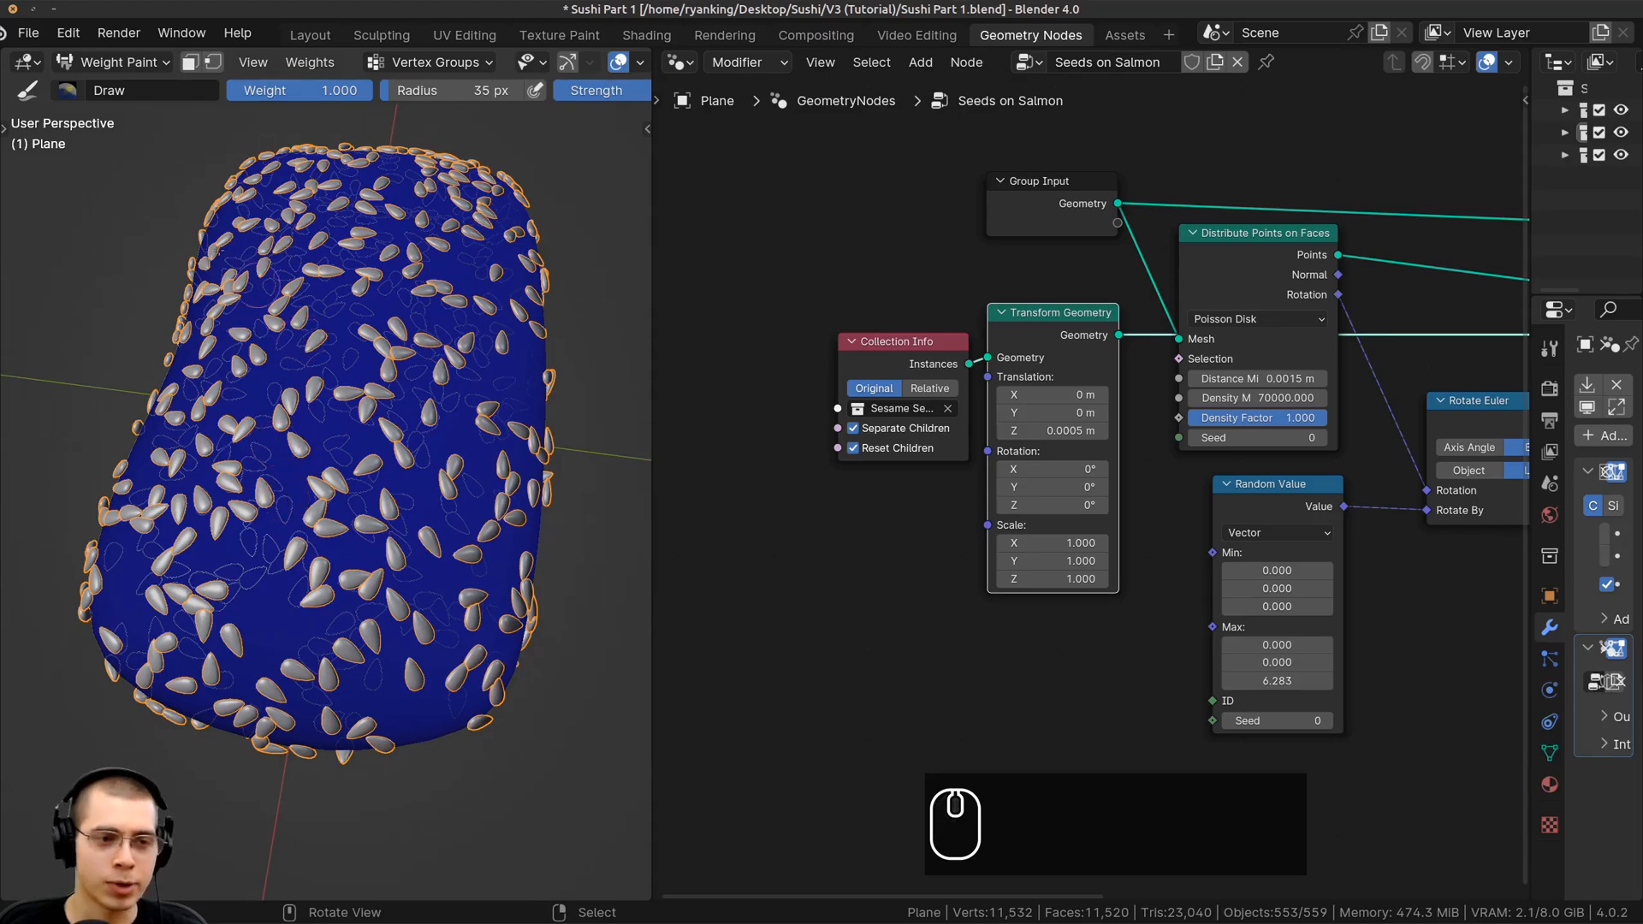
Choose the Draw brush for weight painting
key("t")
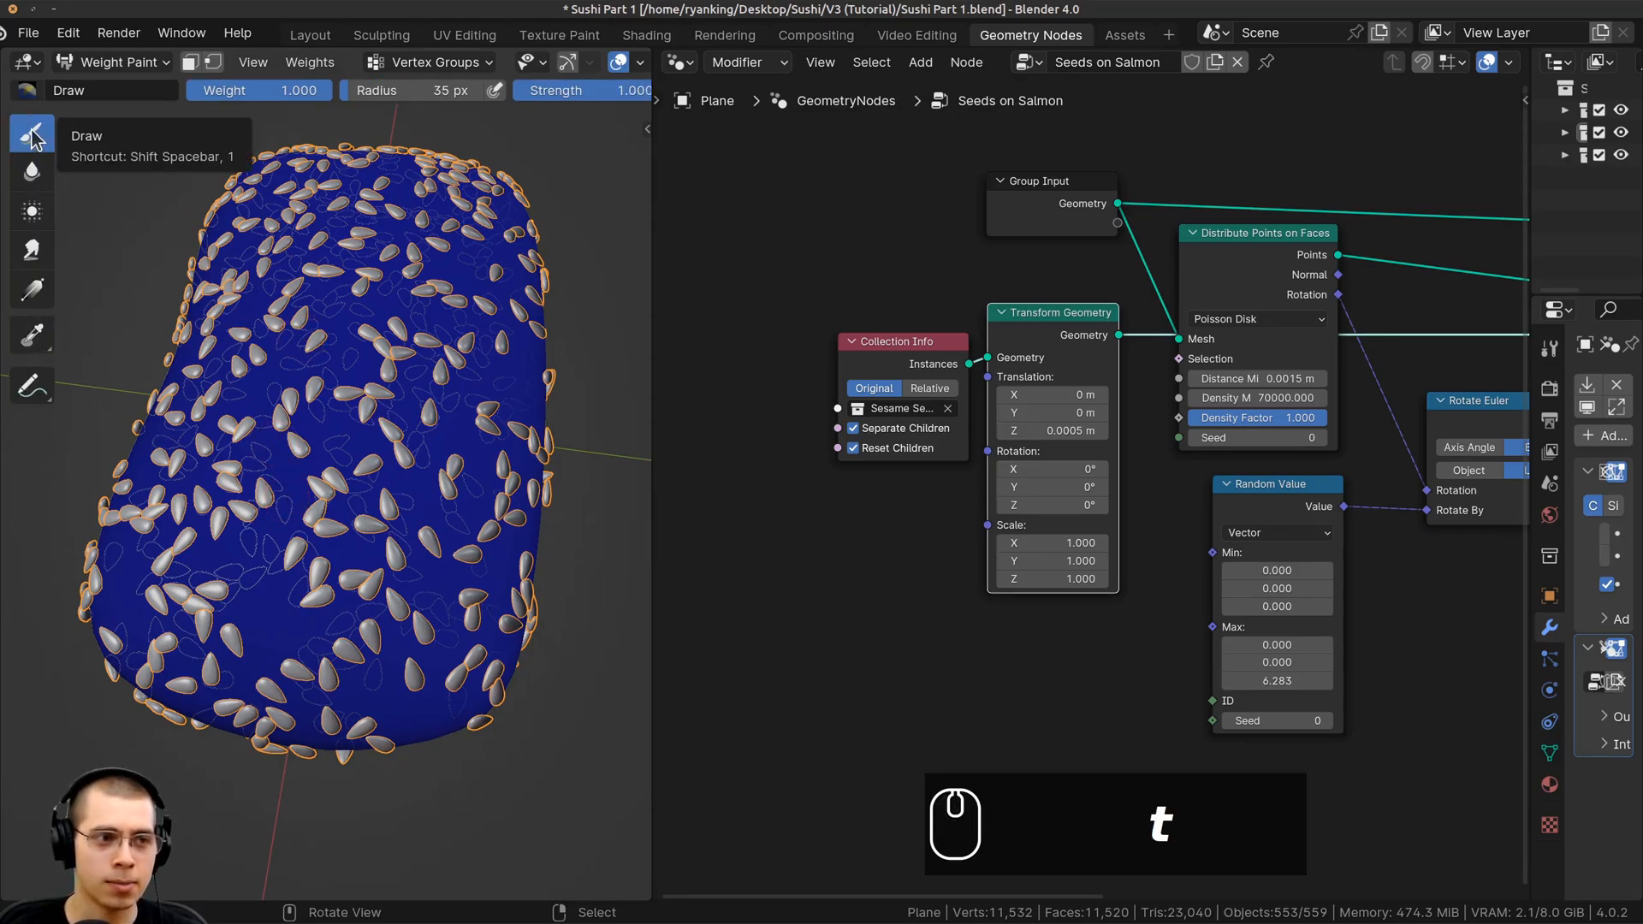
key("t")
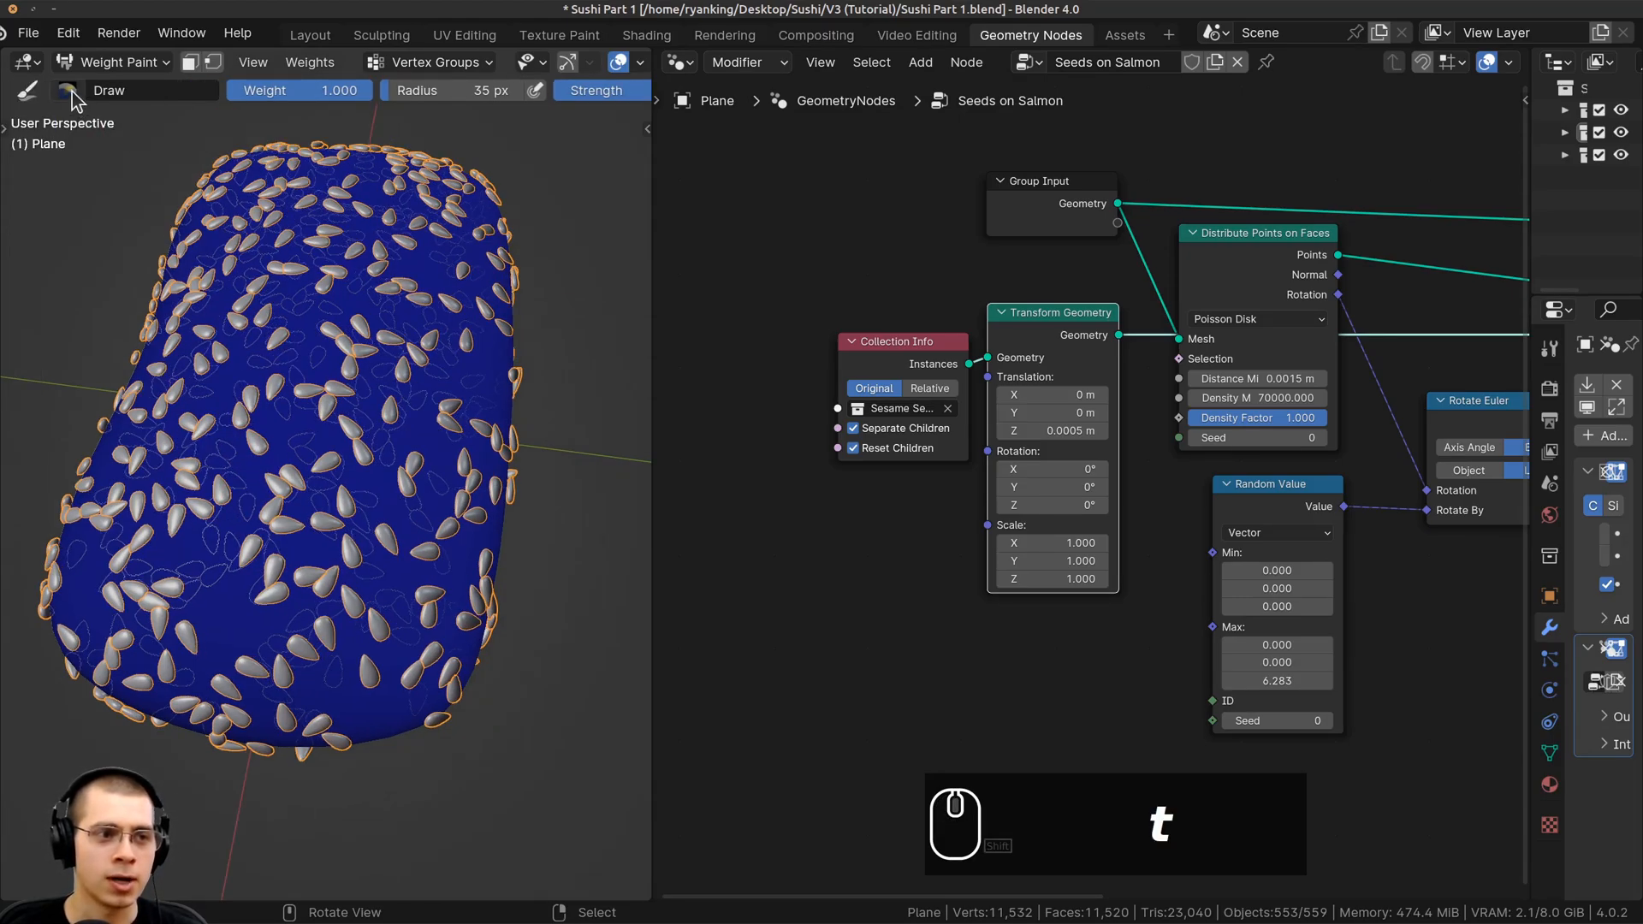
left_click(70, 91)
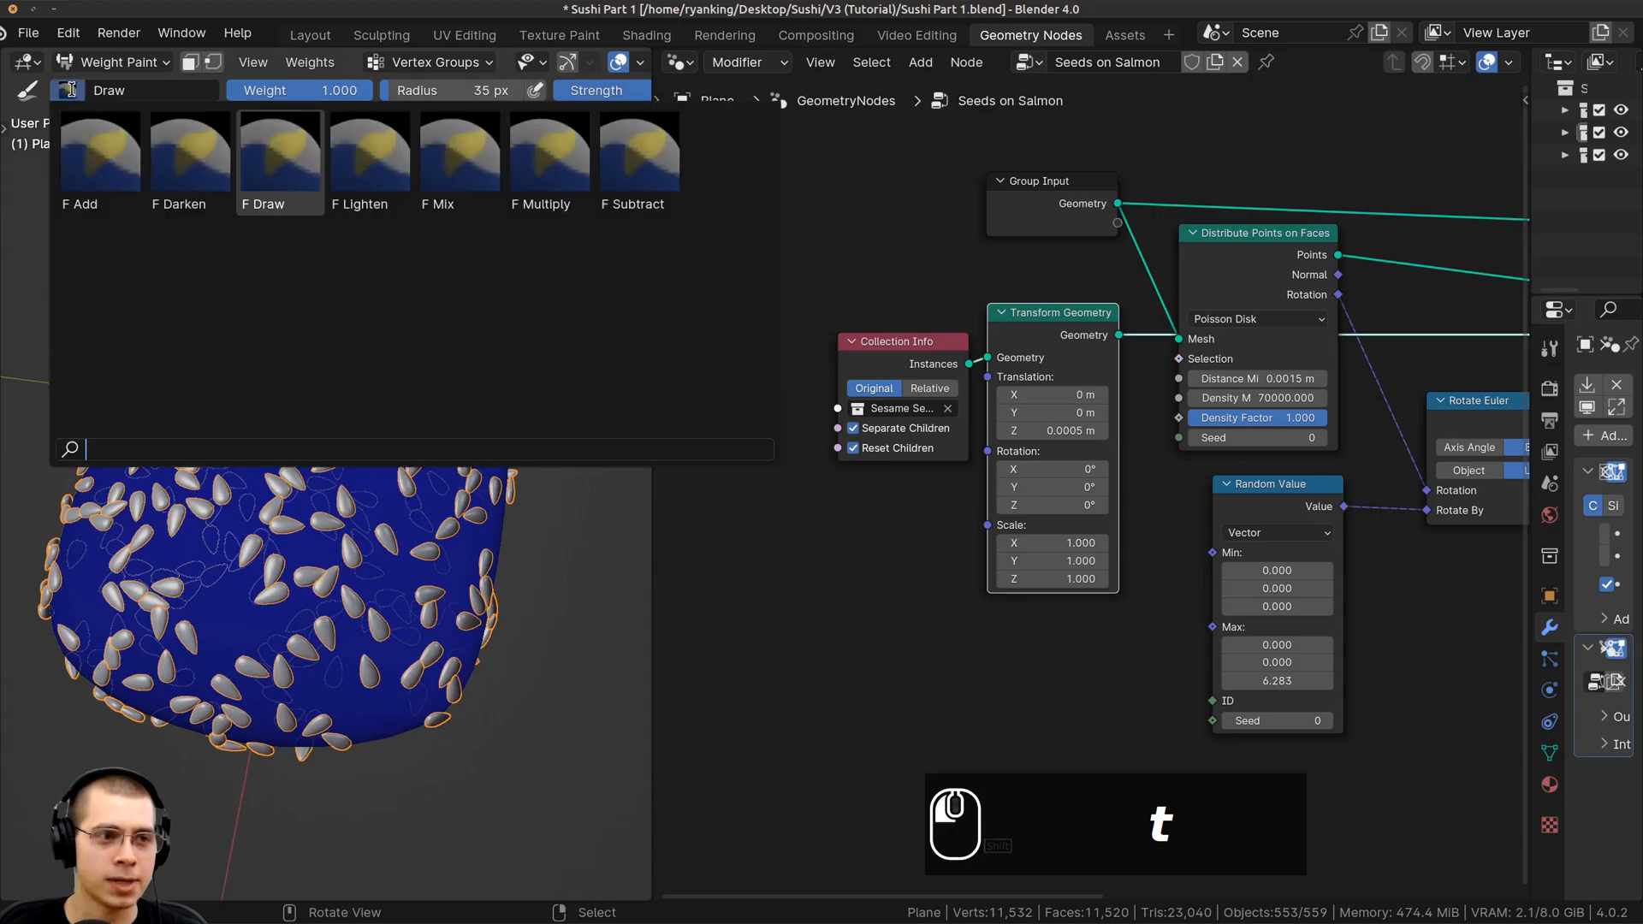
left_click(280, 164)
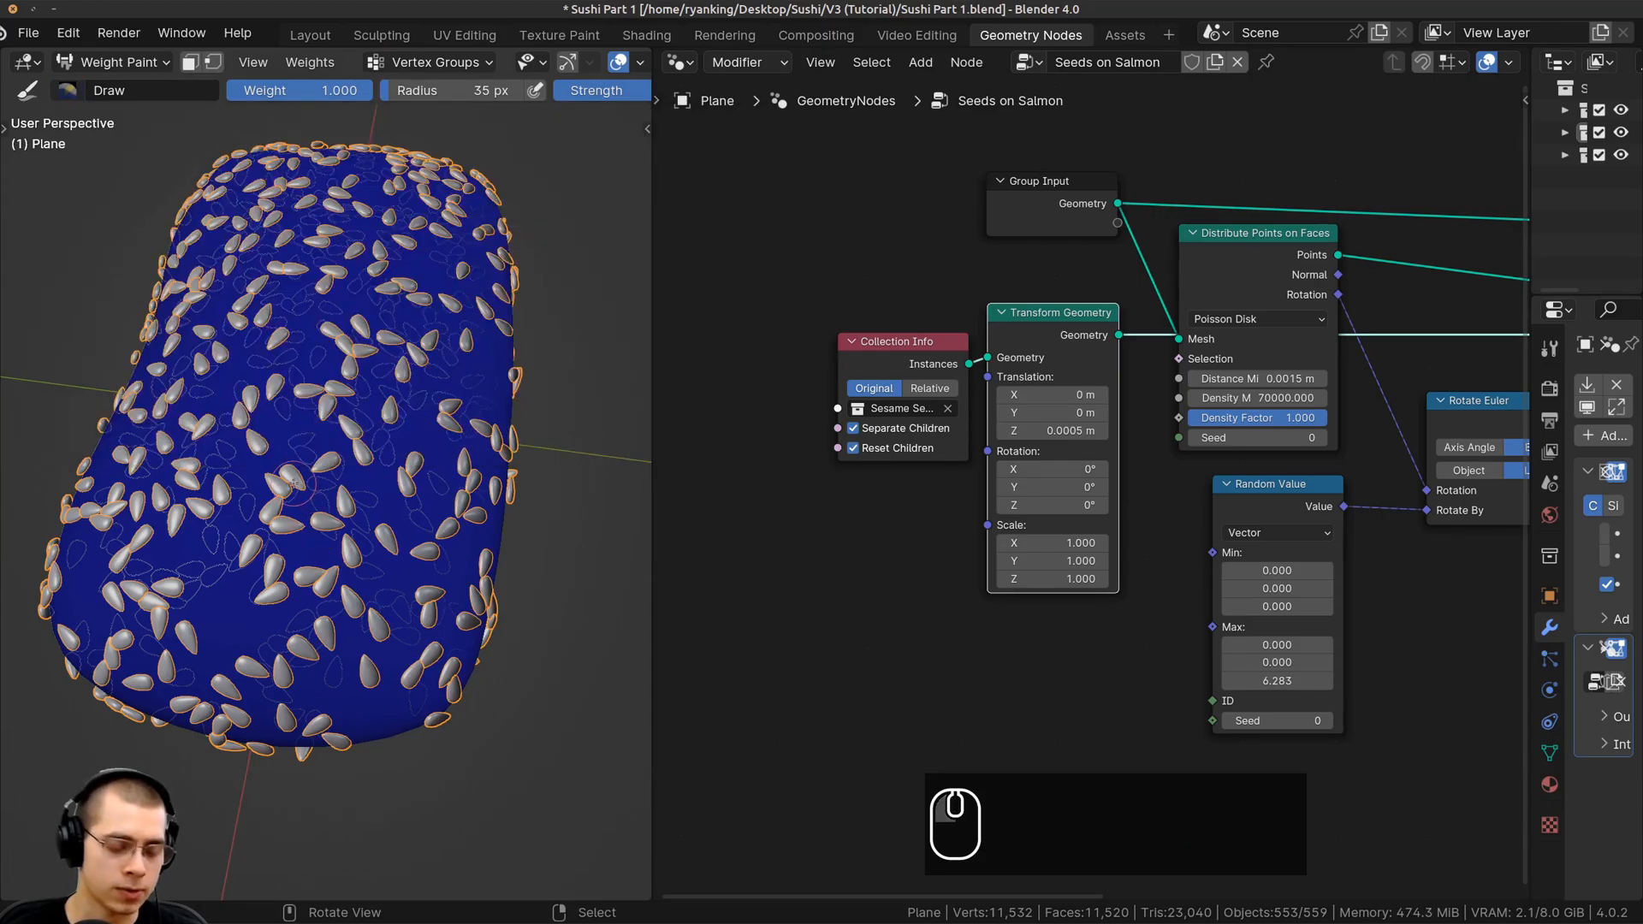
Set the weight brush radius to 105 px and widen the 3D viewport slightly
key("f")
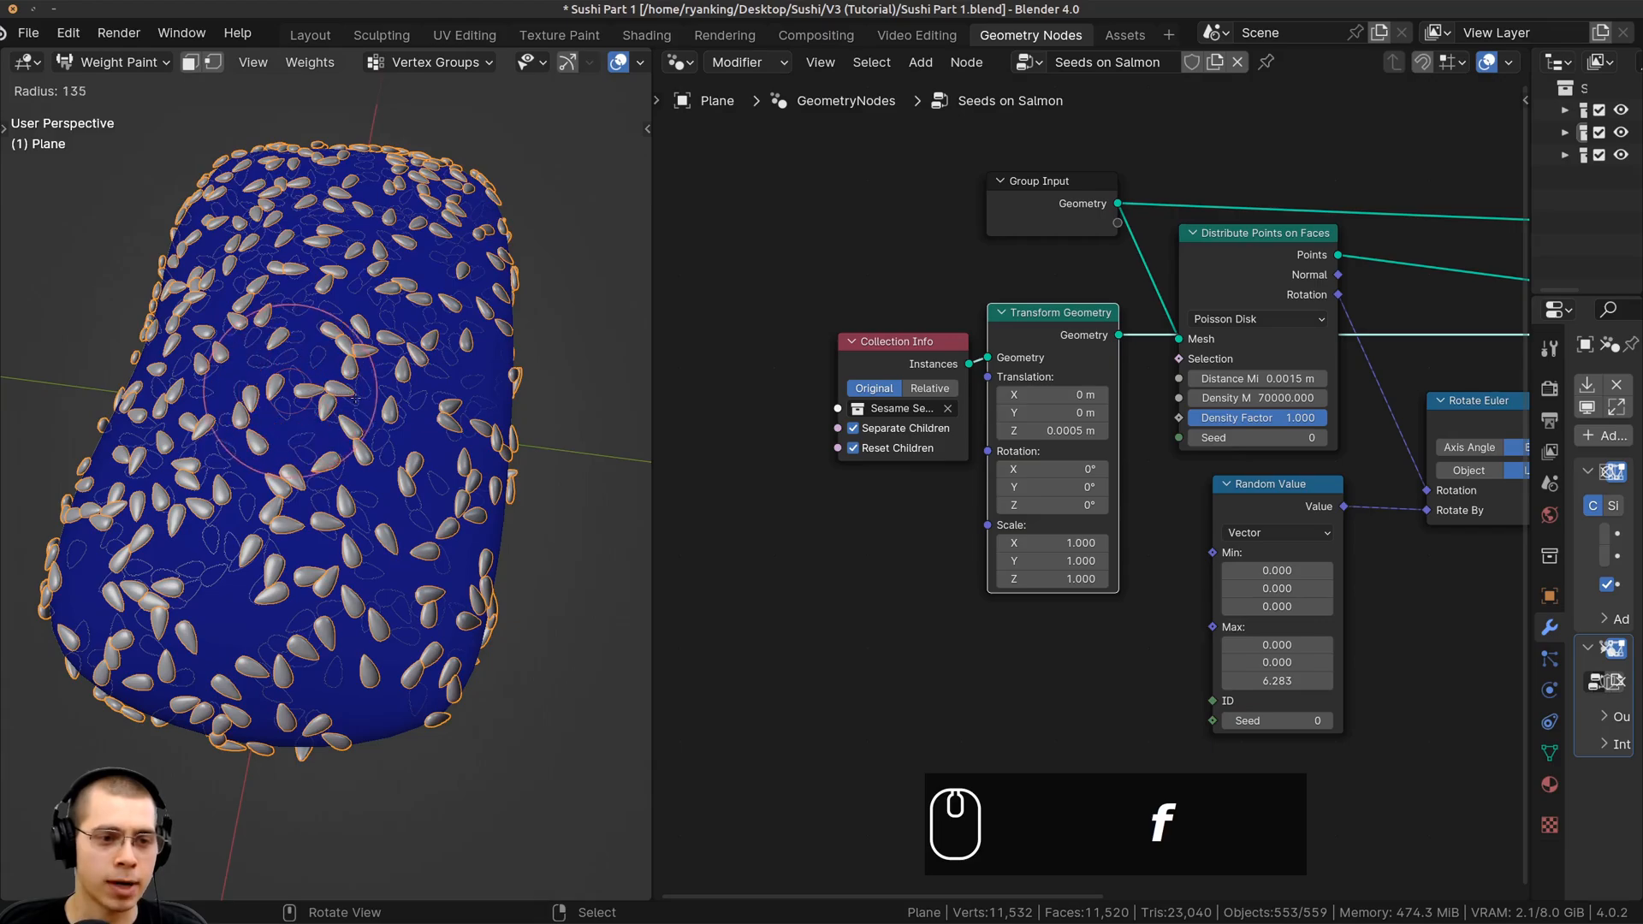
left_click(363, 398)
scroll(502, 70, "down", 4)
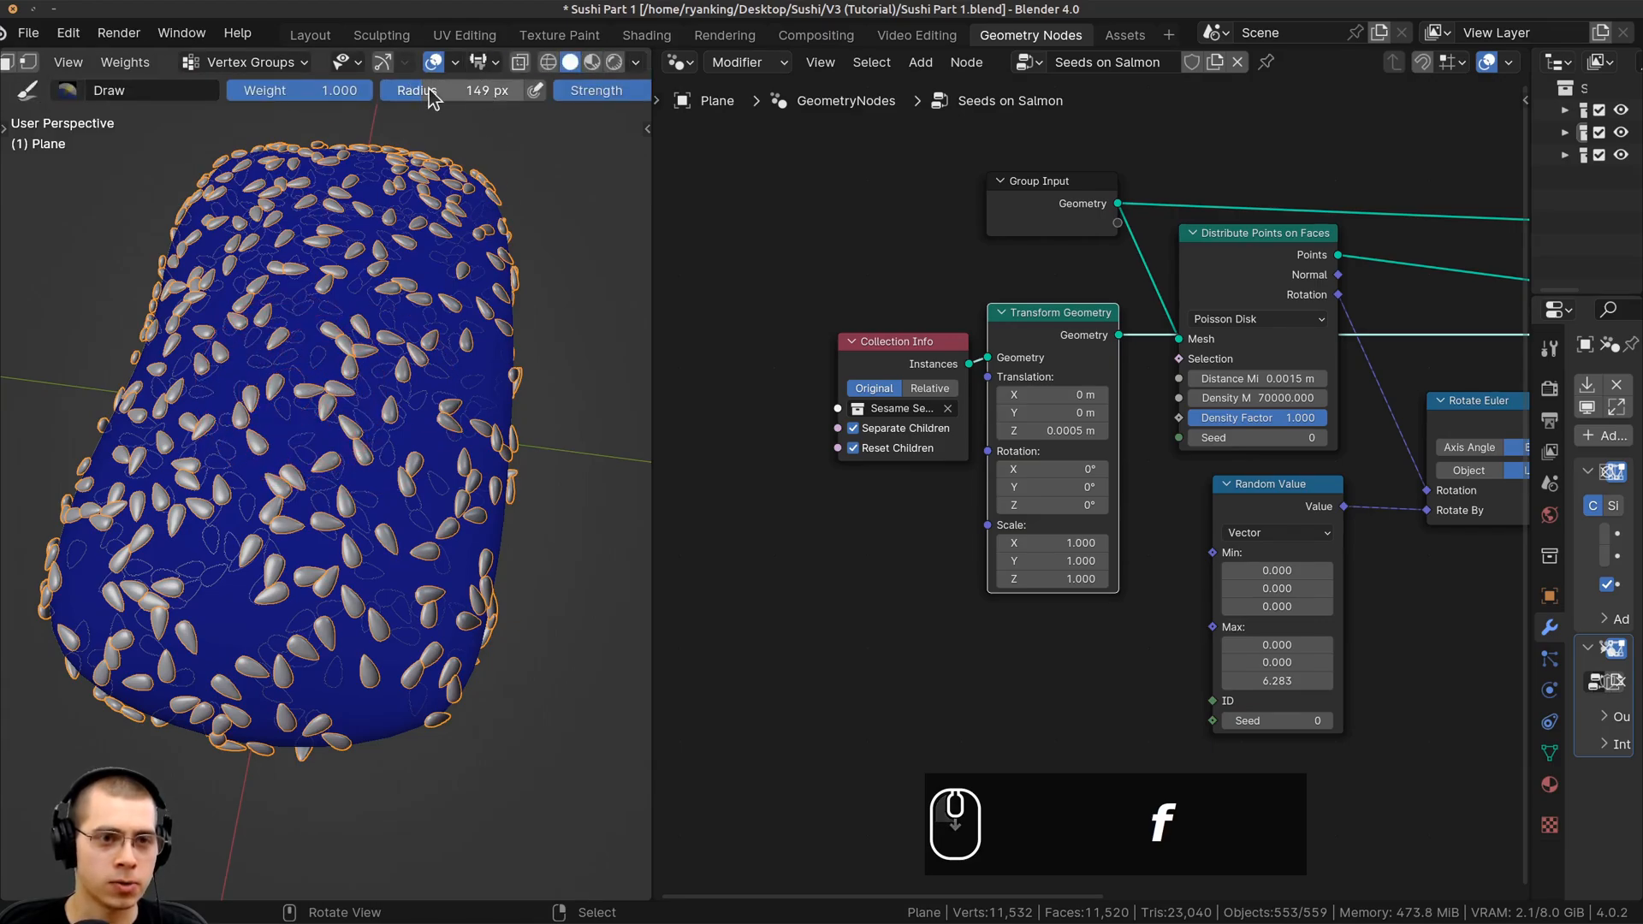
left_click_drag(482, 91, 471, 91)
scroll(511, 159, "down", 3)
scroll(546, 99, "down", 4)
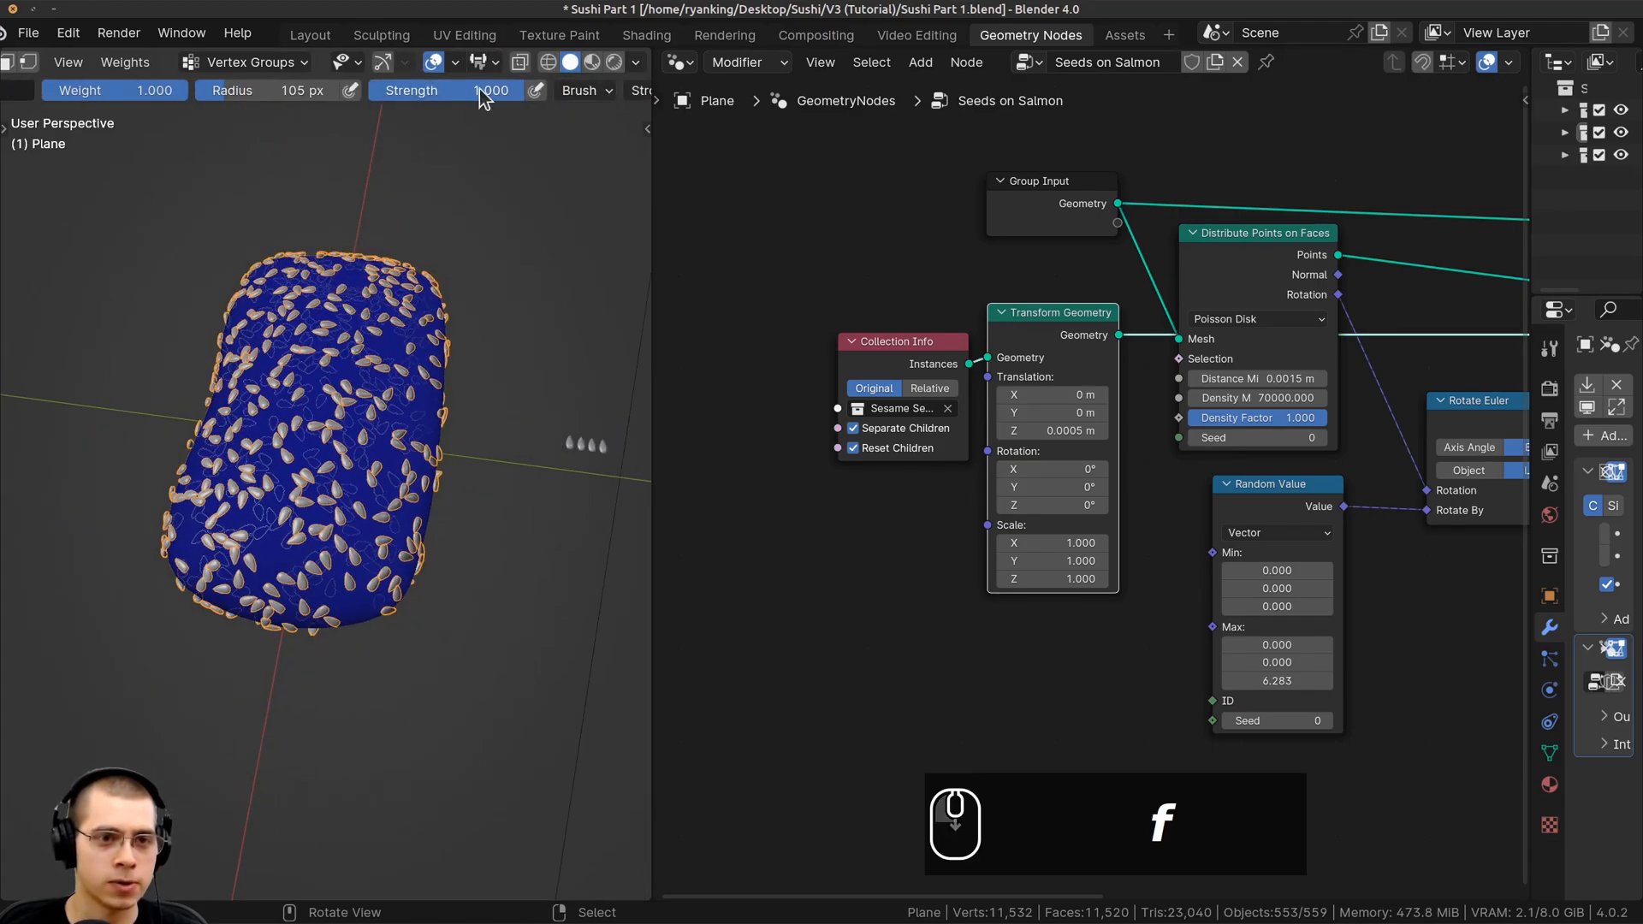
left_click_drag(652, 167, 693, 167)
Paint weight with the Draw brush over the middle of the salmon's top surface
scroll(291, 342, "up", 2)
mouse_move(272, 355)
left_mouse_down()
mouse_move(280, 496)
mouse_move(343, 540)
mouse_move(423, 364)
mouse_move(410, 300)
left_mouse_up()
middle_click_drag(411, 325, 355, 308)
left_click_drag(355, 462, 266, 512)
mouse_move(267, 513)
middle_mouse_down()
mouse_move(319, 475)
mouse_move(331, 434)
middle_mouse_up()
scroll(299, 428, "up", 5)
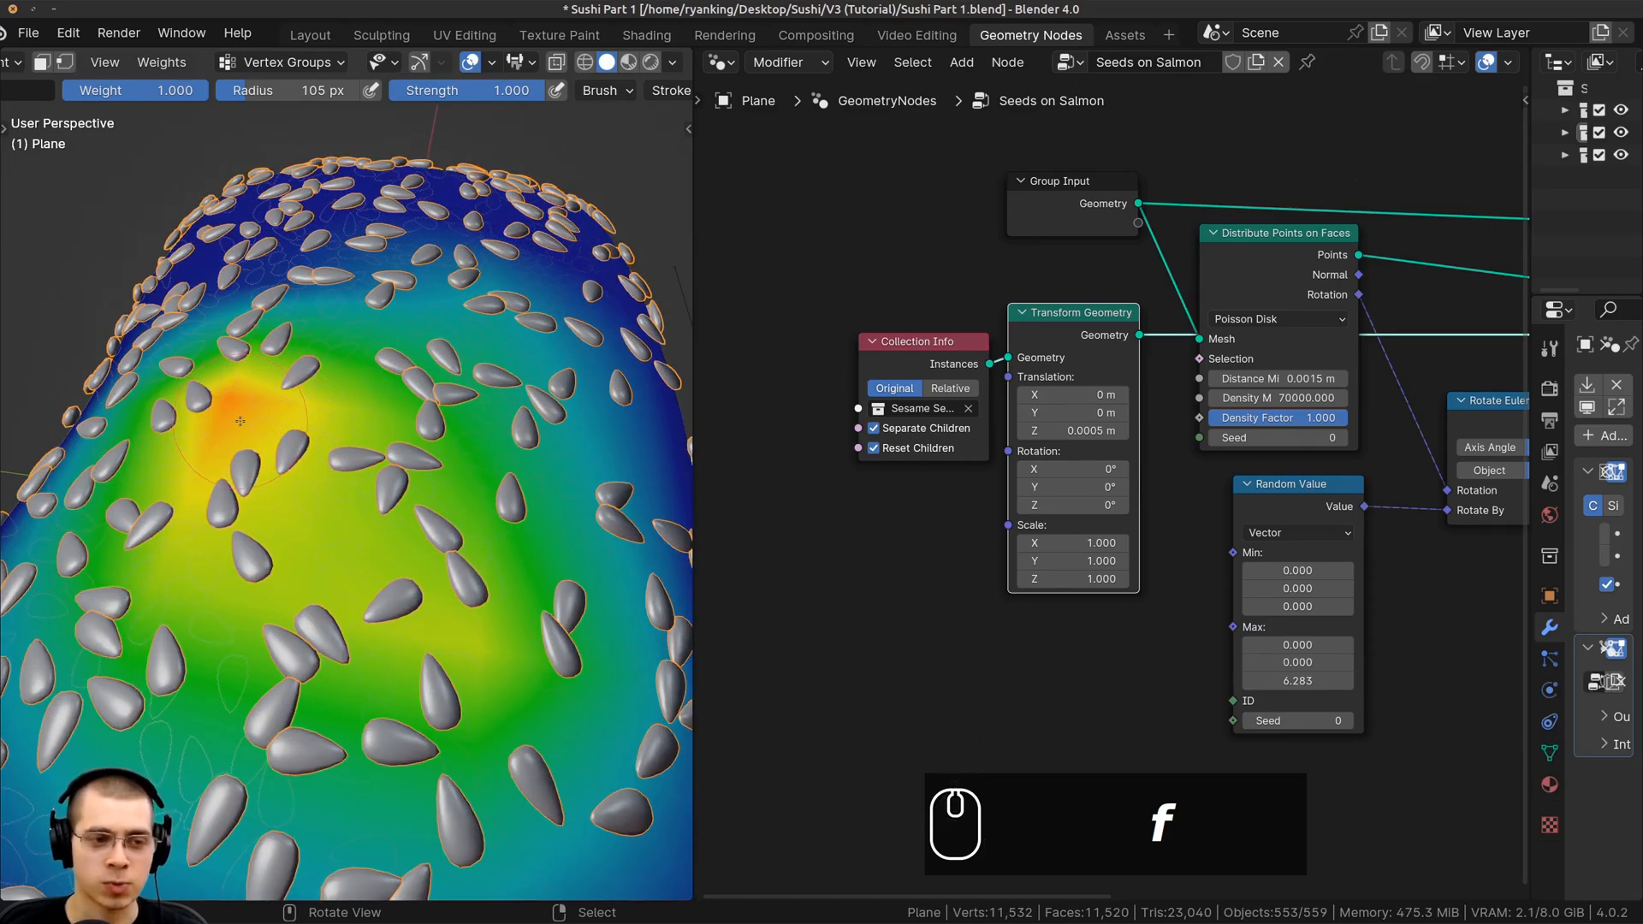
scroll(285, 392, "down", 4)
middle_click_drag(286, 392, 188, 376)
middle_click_drag(188, 376, 101, 708, "shift")
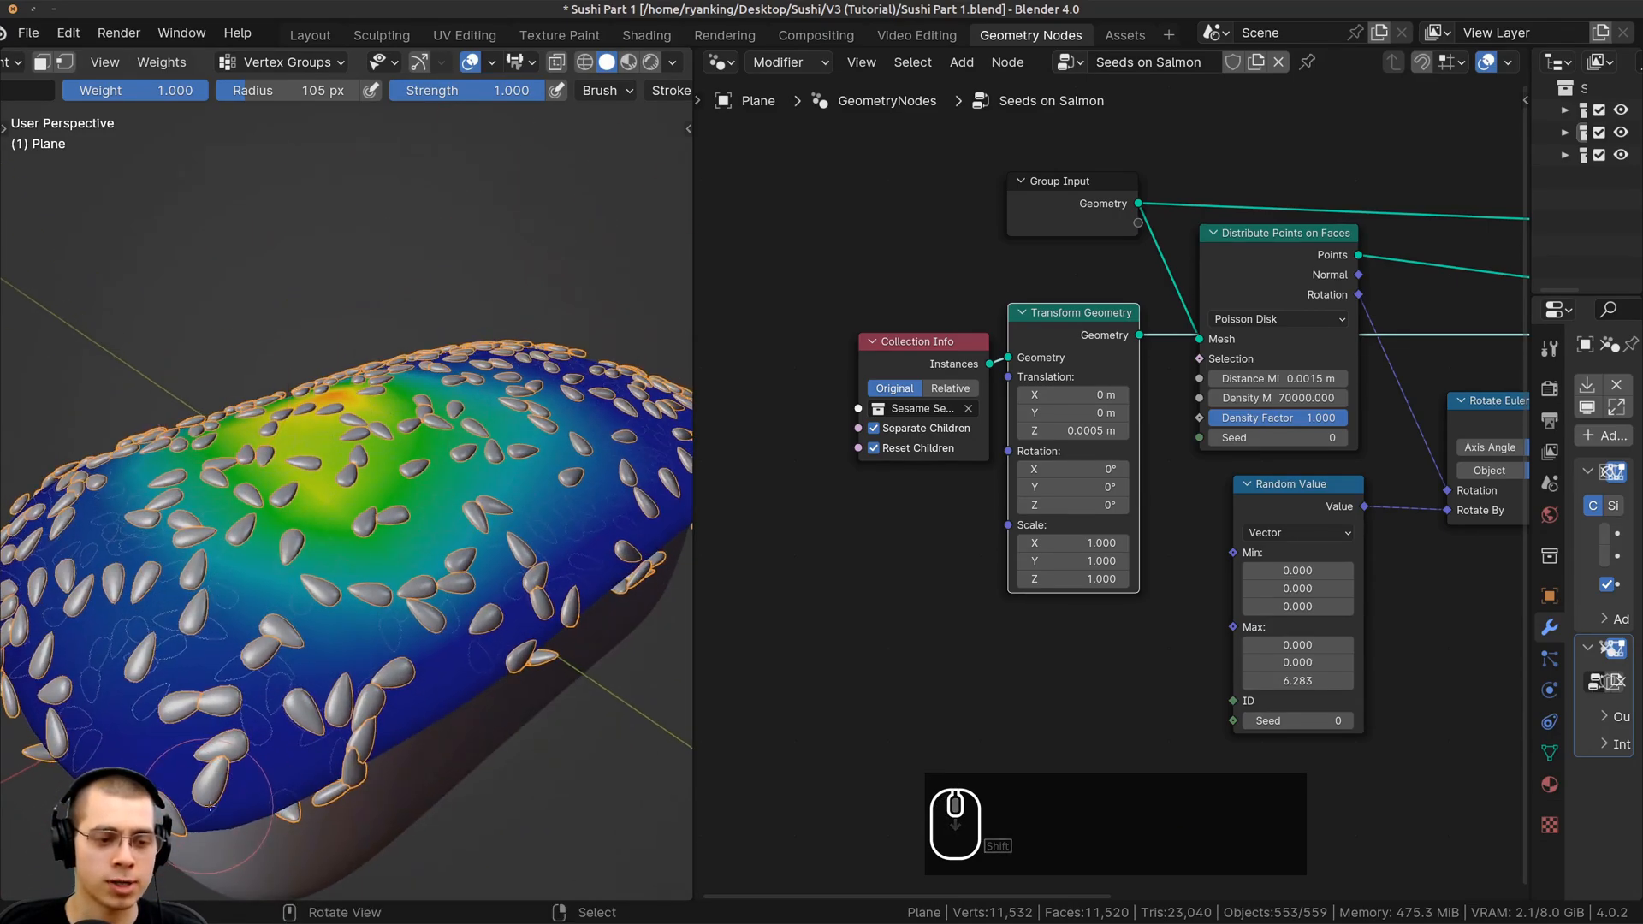
Extend the painted weight toward the salmon's far end and fill the gap between the two painted areas
middle_click_drag(244, 710, 372, 778)
mouse_move(372, 693)
middle_mouse_down()
mouse_move(399, 685)
mouse_move(394, 634)
mouse_move(333, 330)
middle_mouse_up()
left_click_drag(250, 402, 269, 281)
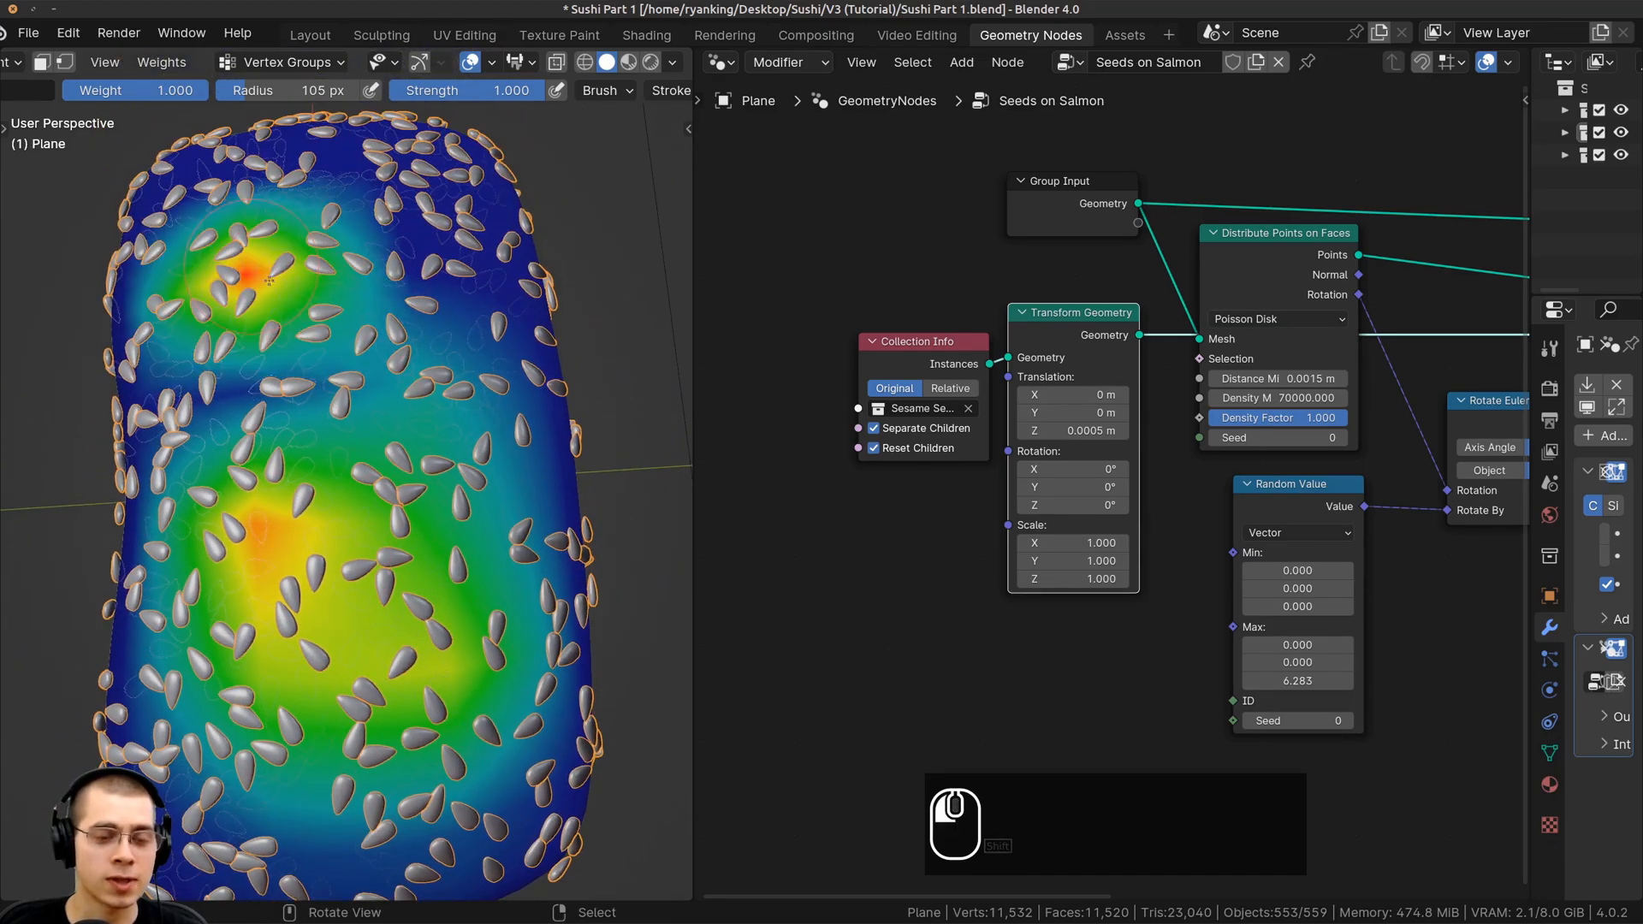
middle_click_drag(363, 614, 338, 302, "shift")
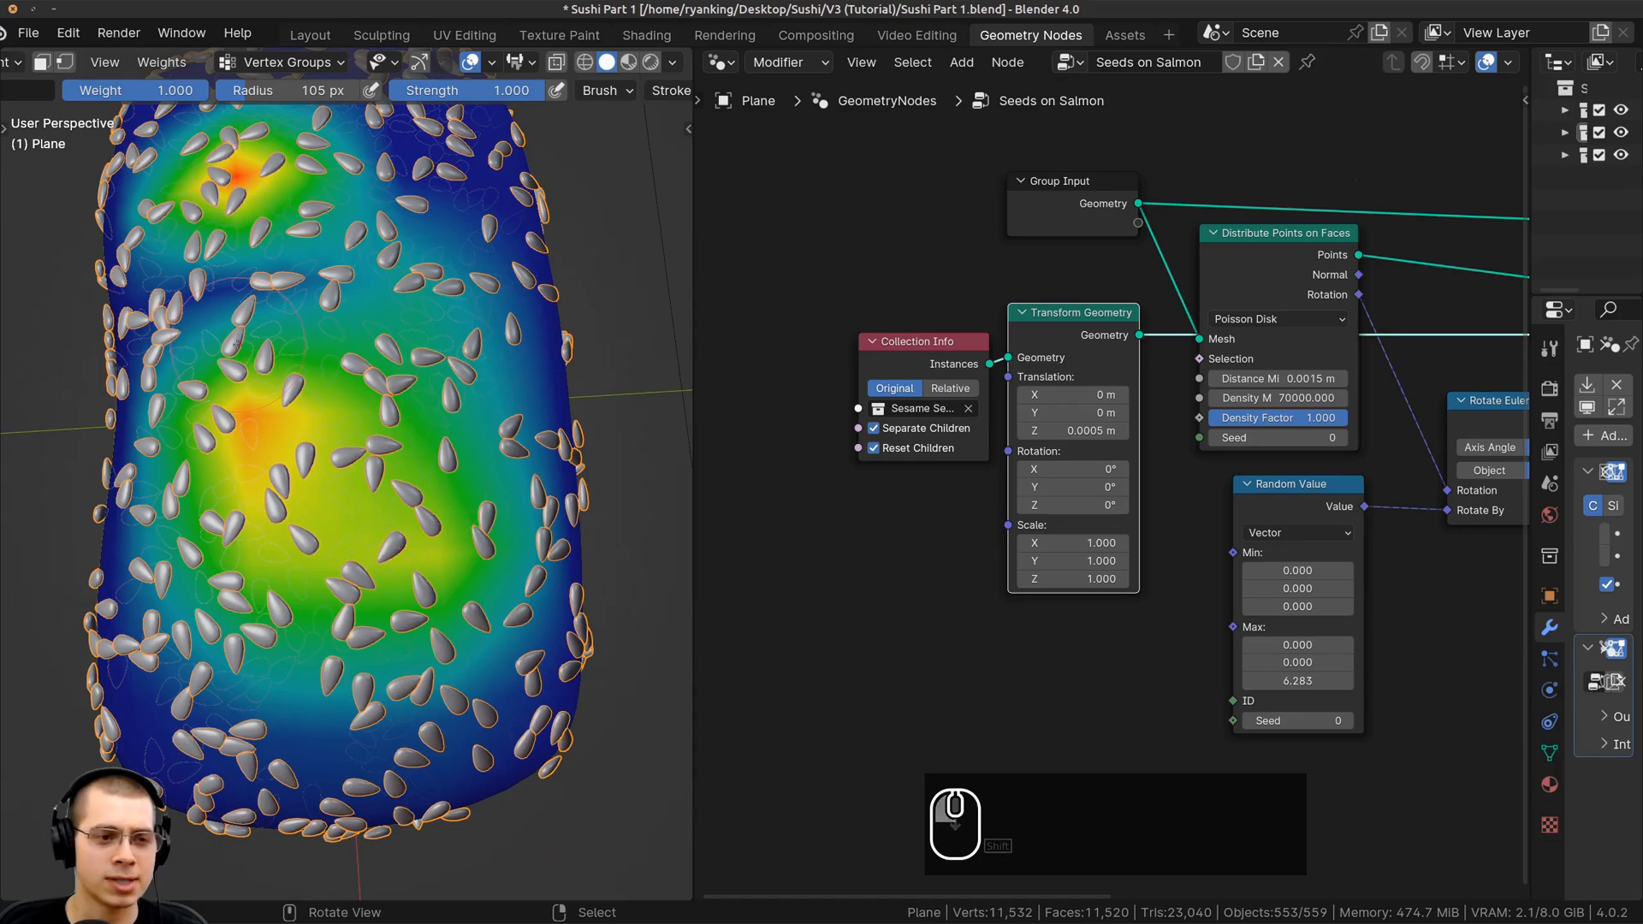
left_click_drag(237, 344, 230, 248)
middle_click_drag(417, 260, 428, 277)
mouse_move(429, 277)
left_mouse_down()
mouse_move(409, 261)
mouse_move(388, 301)
left_mouse_up()
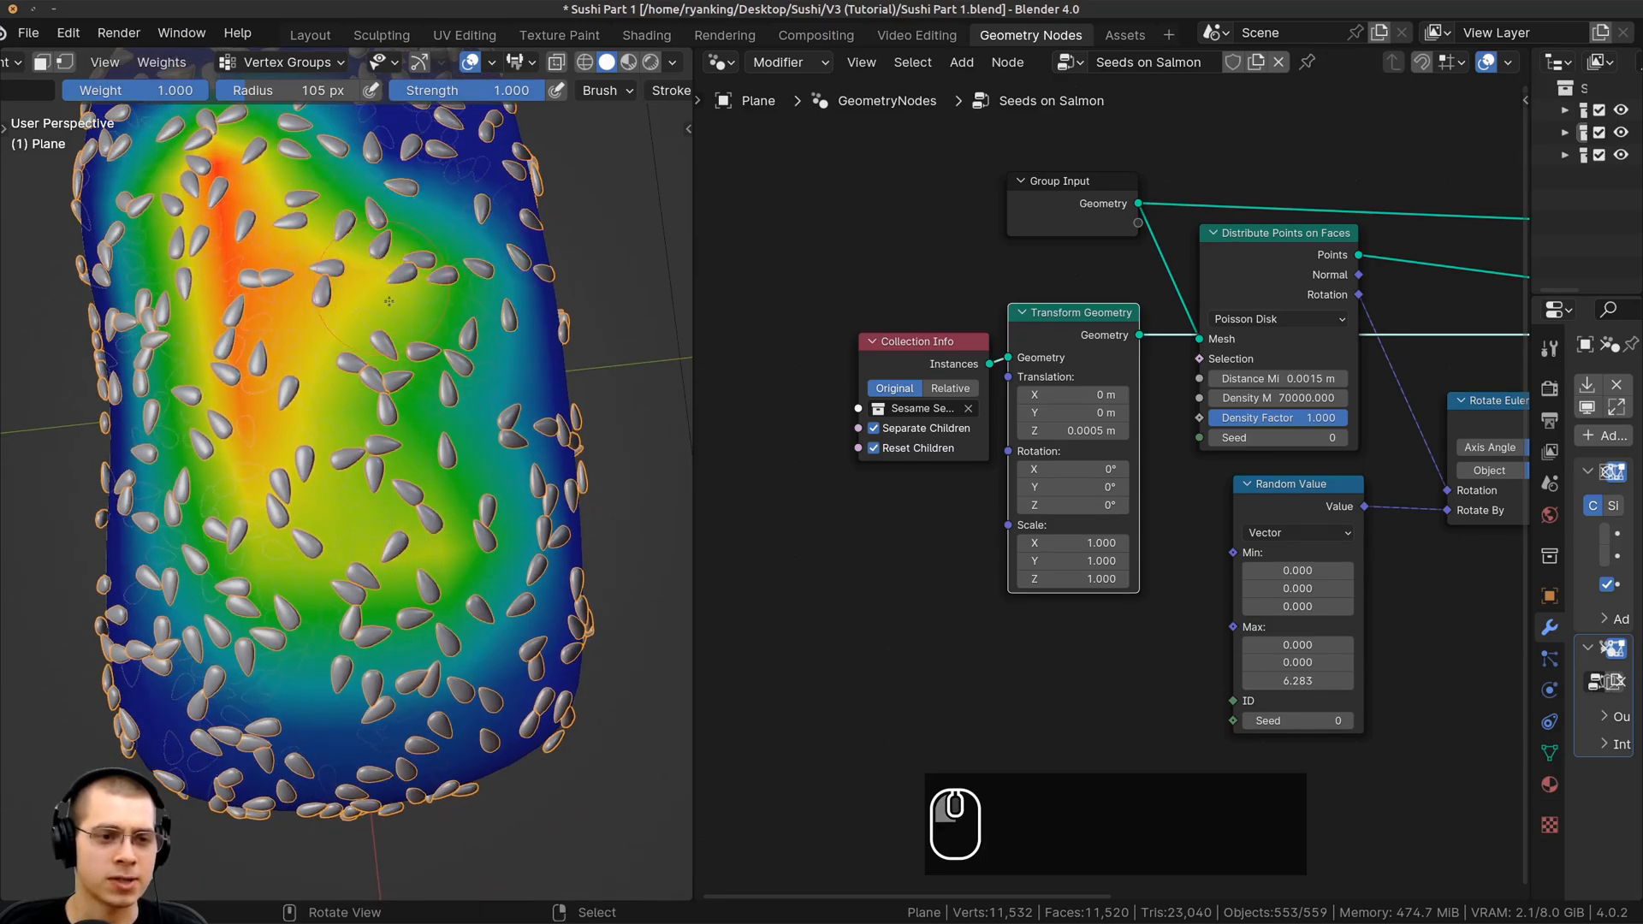
scroll(382, 274, "up", 2)
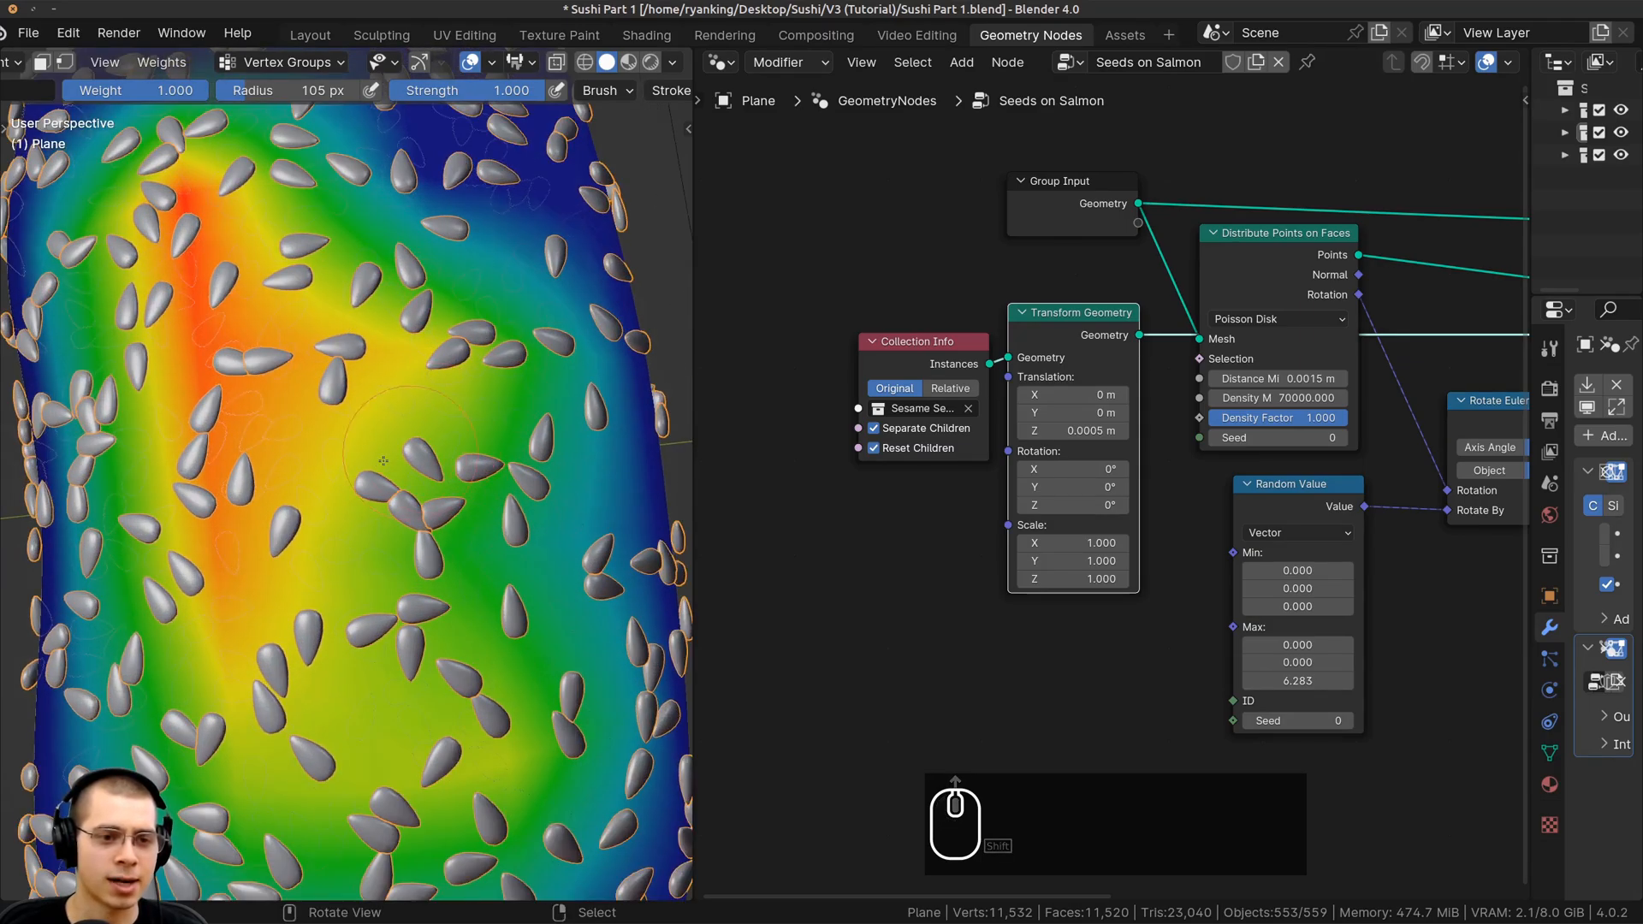
Widen the Outliner and Properties editors and make the Properties editor taller to expose the salmon's modifiers
left_click_drag(1529, 355, 1209, 353)
scroll(822, 506, "down", 1)
scroll(496, 505, "down", 2)
middle_click_drag(479, 505, 541, 426, "shift")
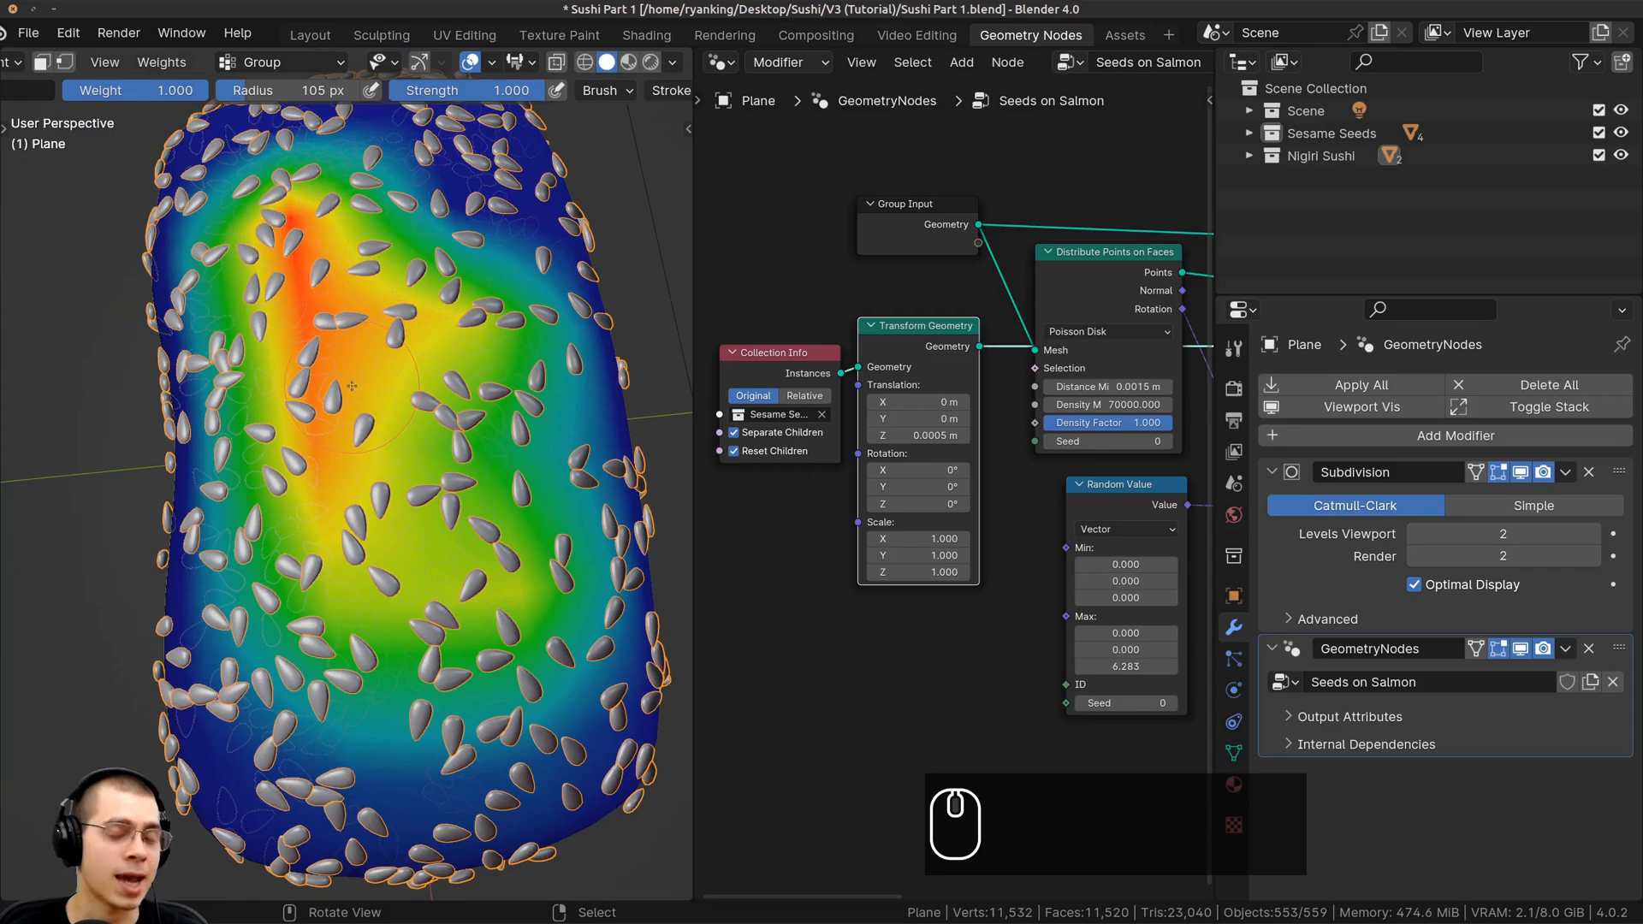
middle_click_drag(351, 386, 352, 343, "shift")
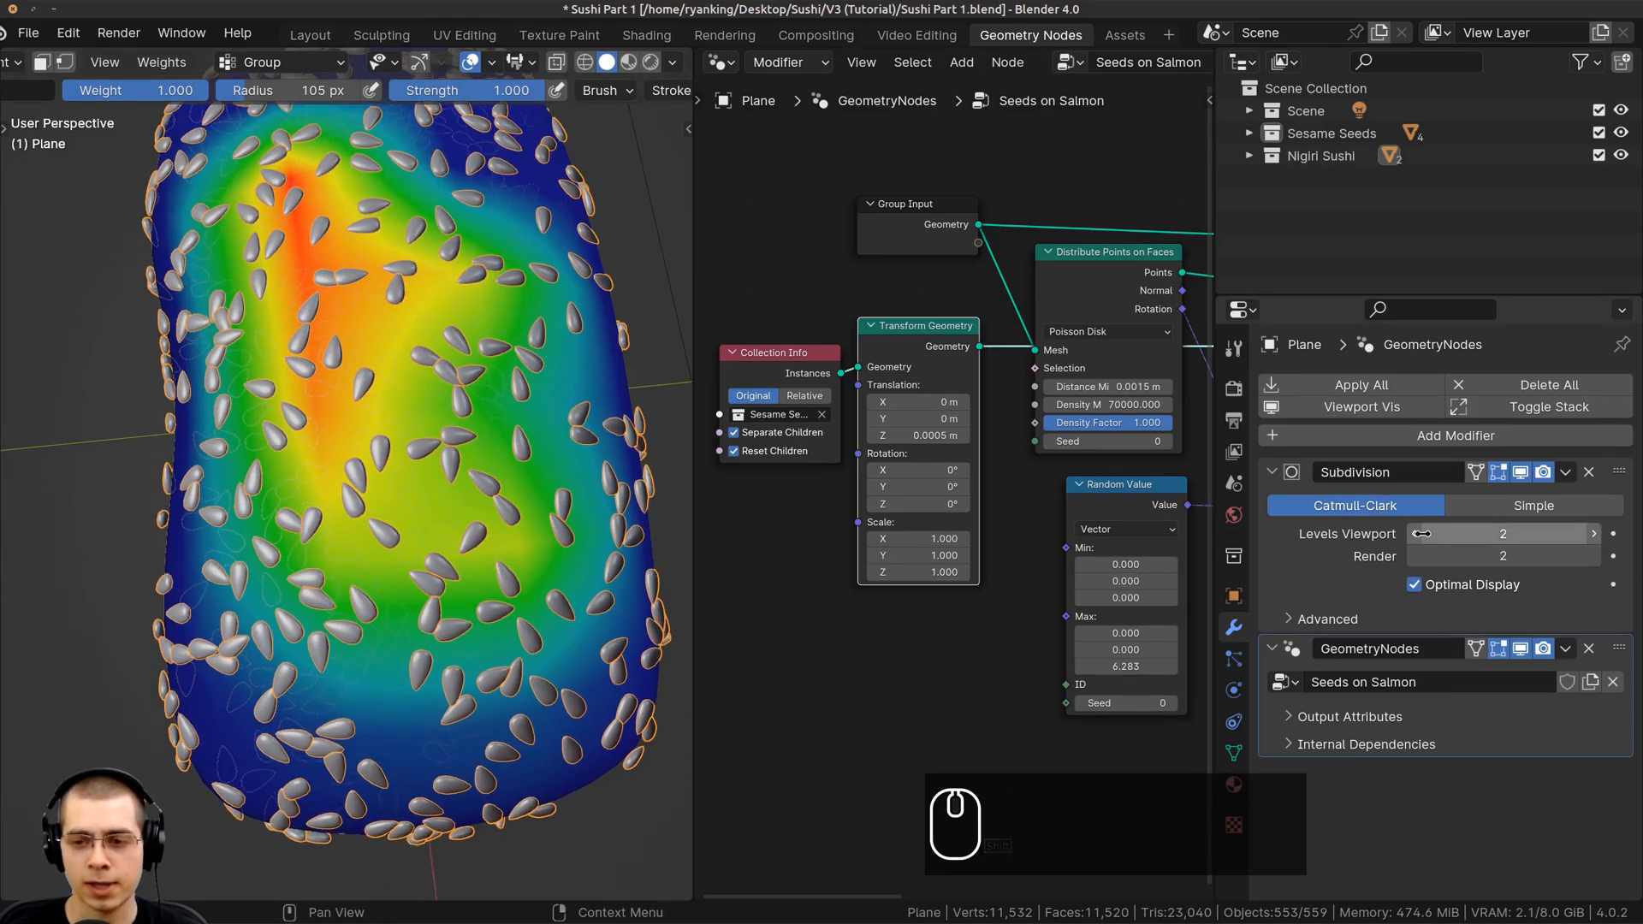
left_click_drag(1367, 296, 1359, 199)
Set the Subdivision modifier's viewport and render levels to 1, apply it to the salmon, and display the mesh in wireframe shading
left_click(1414, 436)
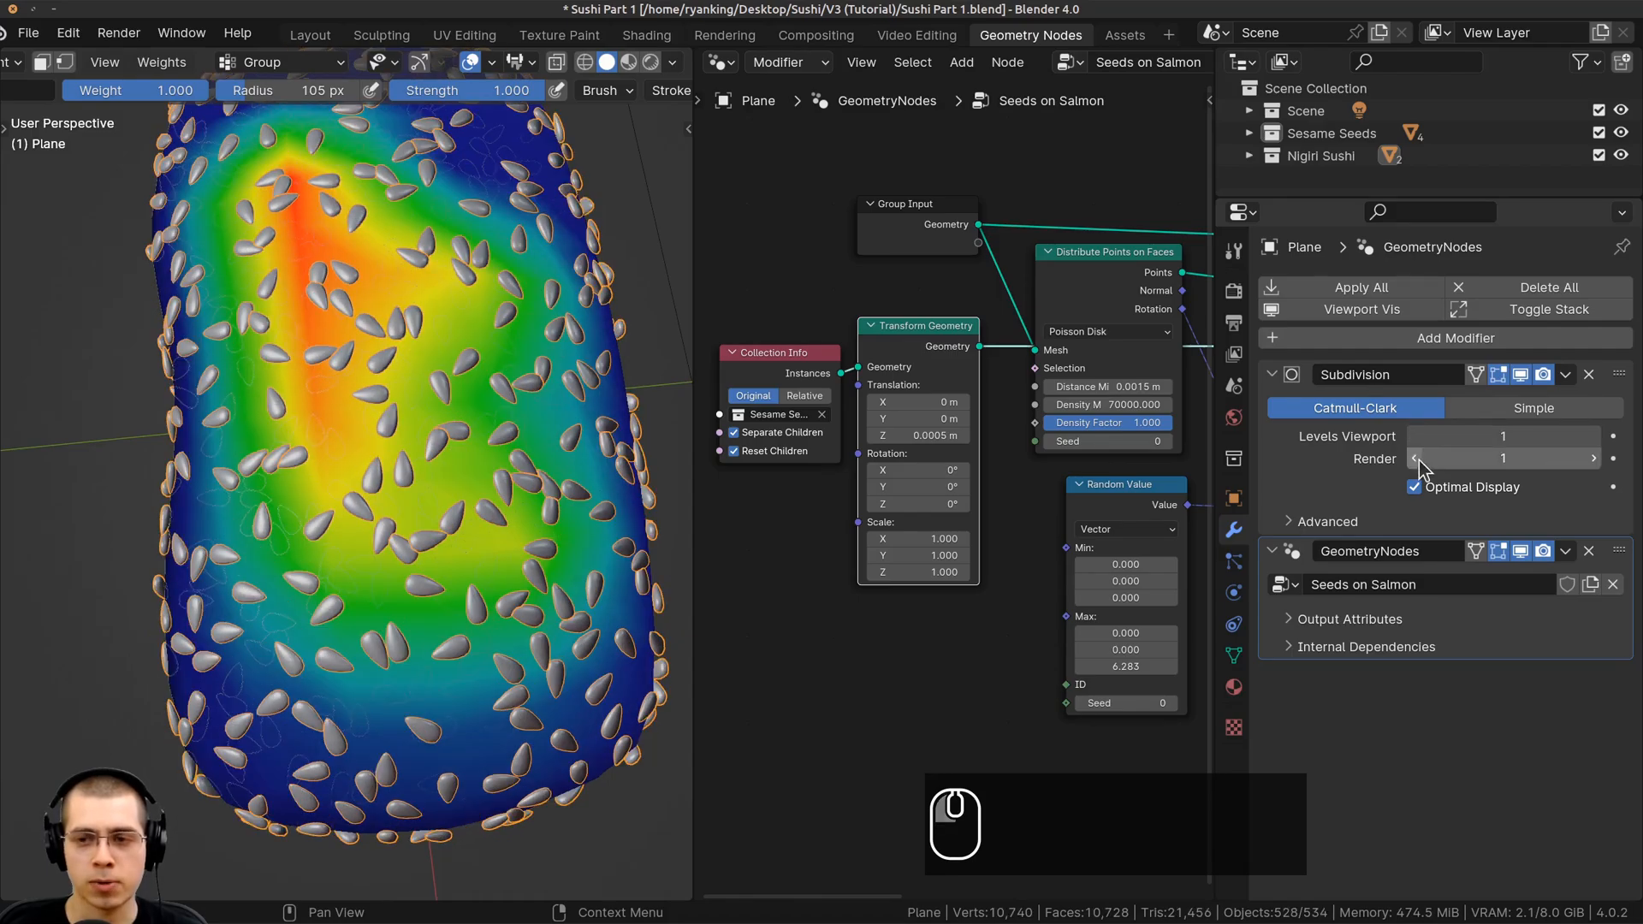
left_click(1566, 376)
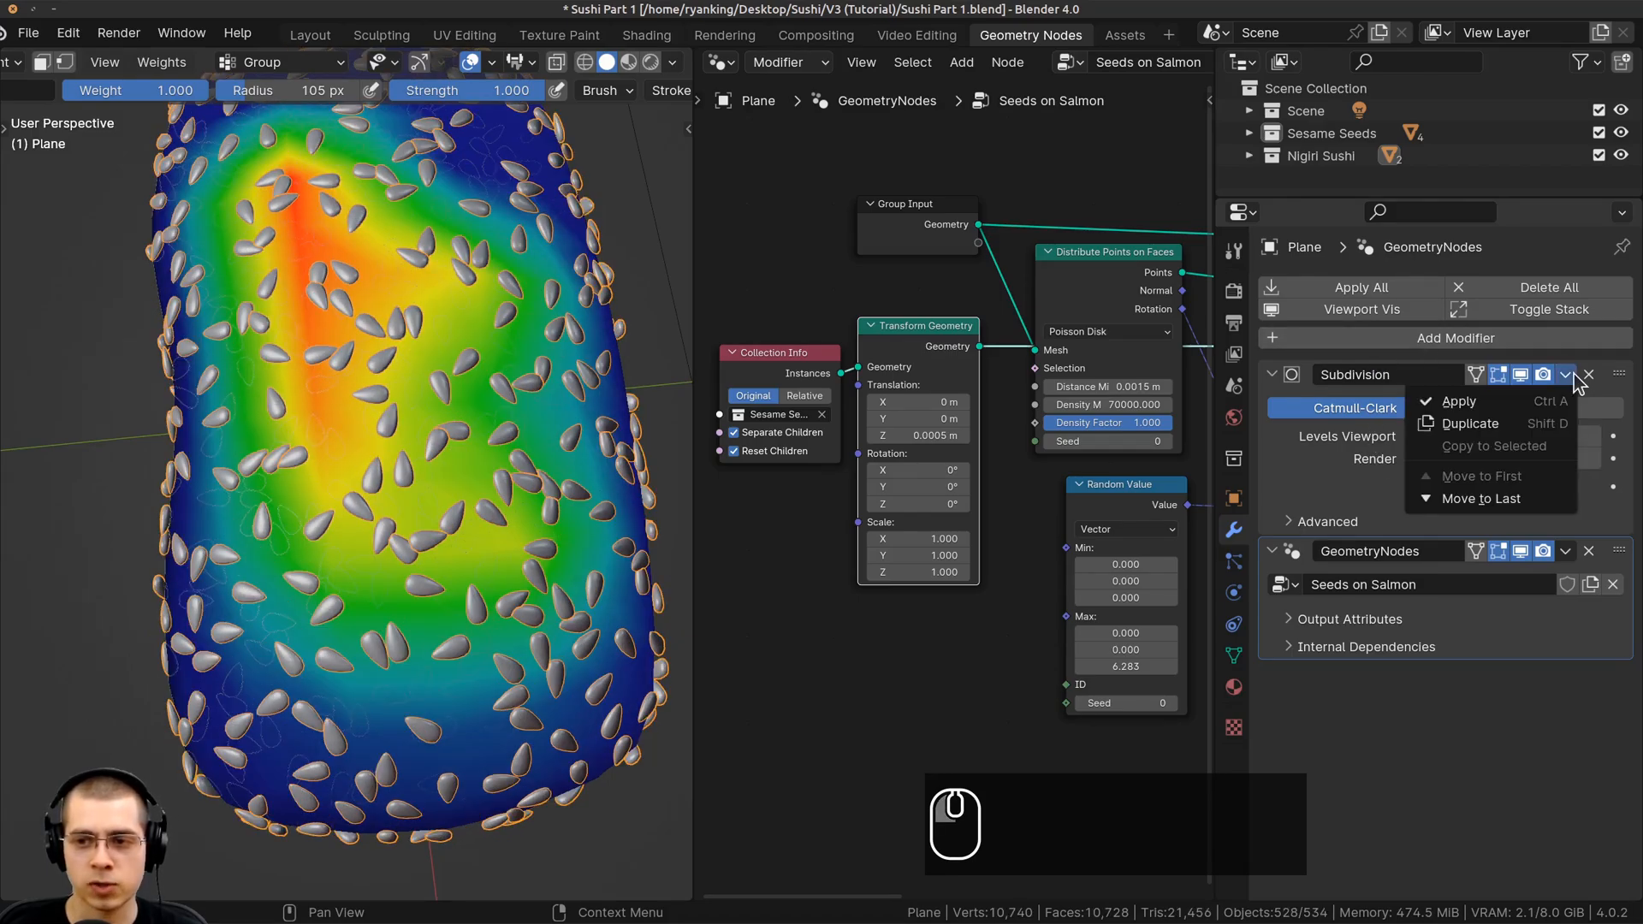
left_click(1460, 402)
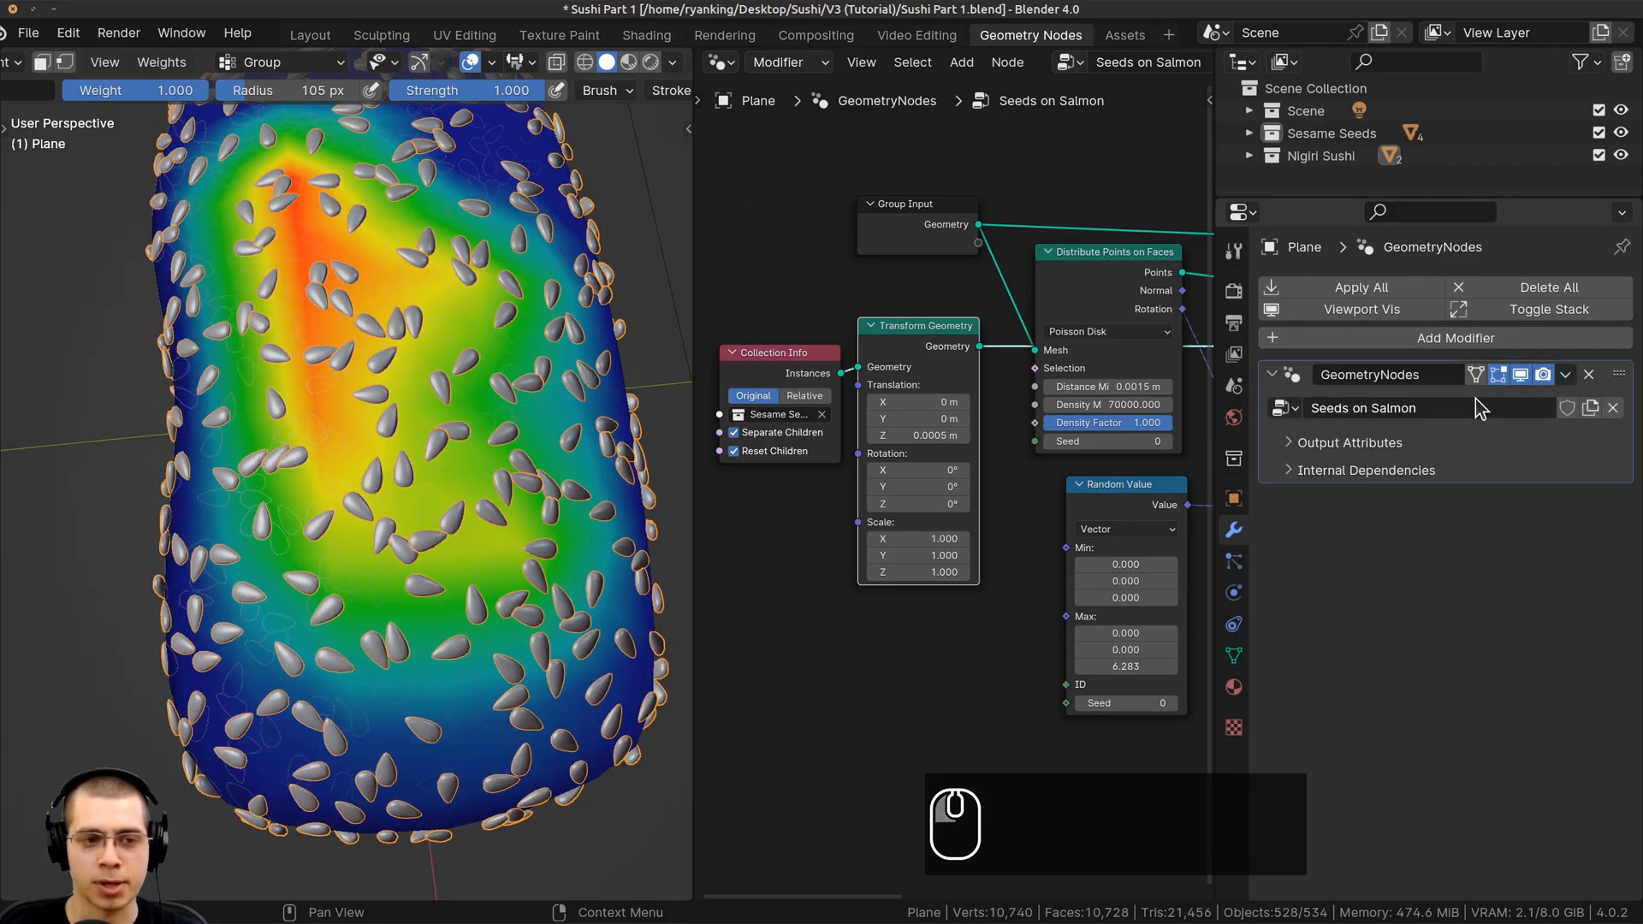
key("z")
middle_click_drag(521, 415, 506, 393)
key("z")
mouse_move(343, 421)
middle_mouse_down()
mouse_move(449, 401)
mouse_move(518, 540)
middle_mouse_up()
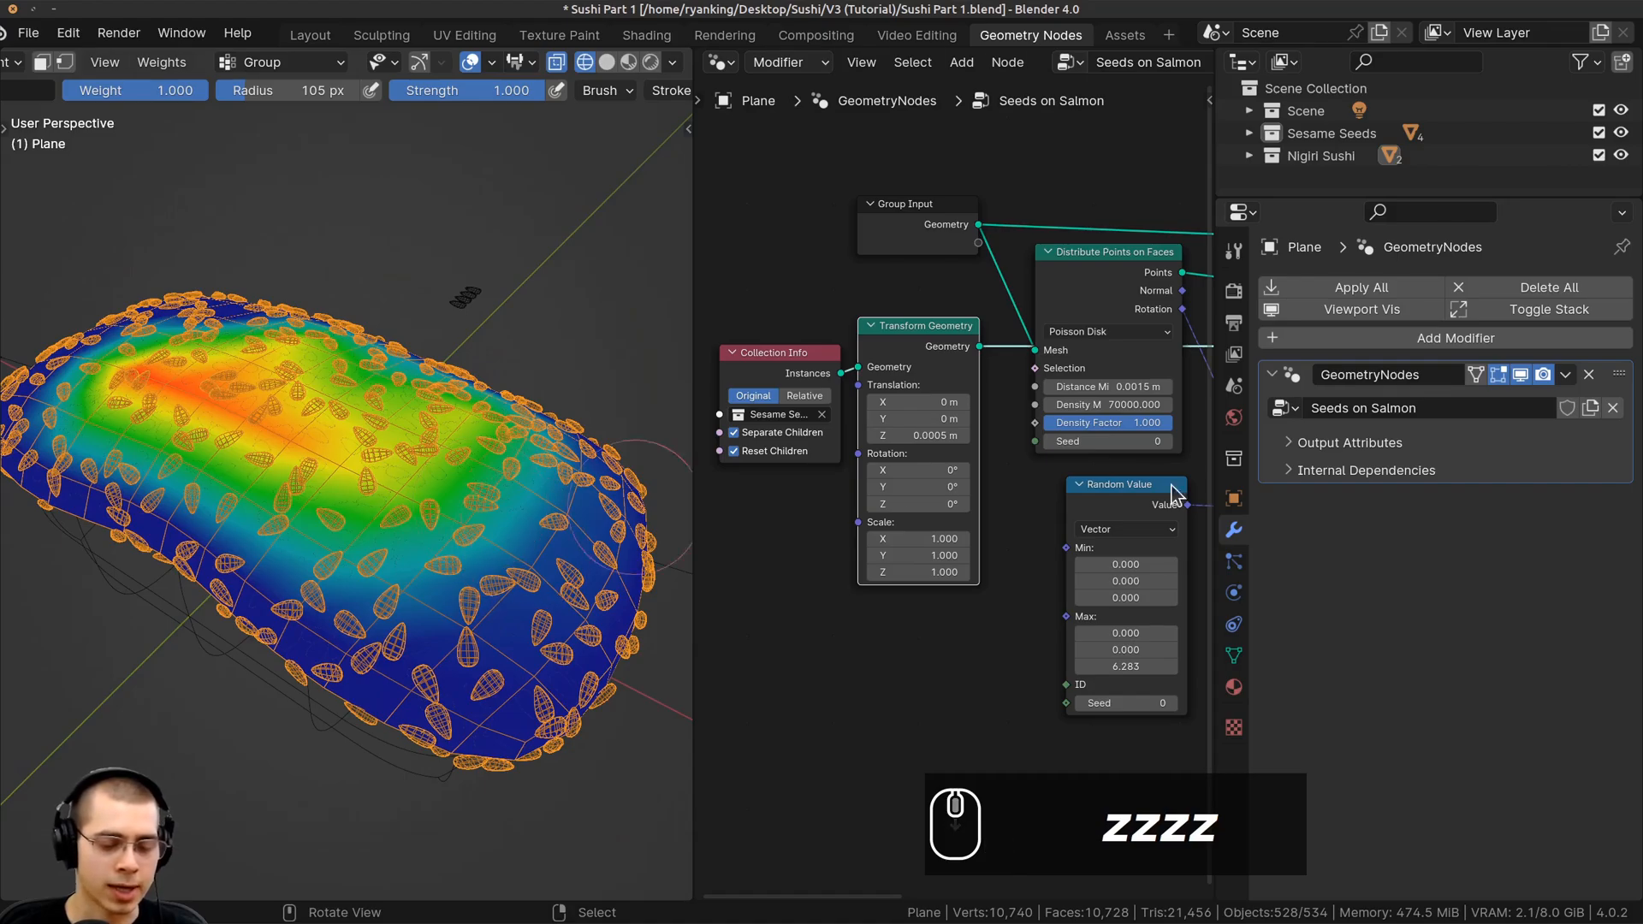
Add a new Subdivision Surface modifier to the salmon and place it above the GeometryNodes modifier in the stack
left_click(1321, 336)
left_click(1321, 331)
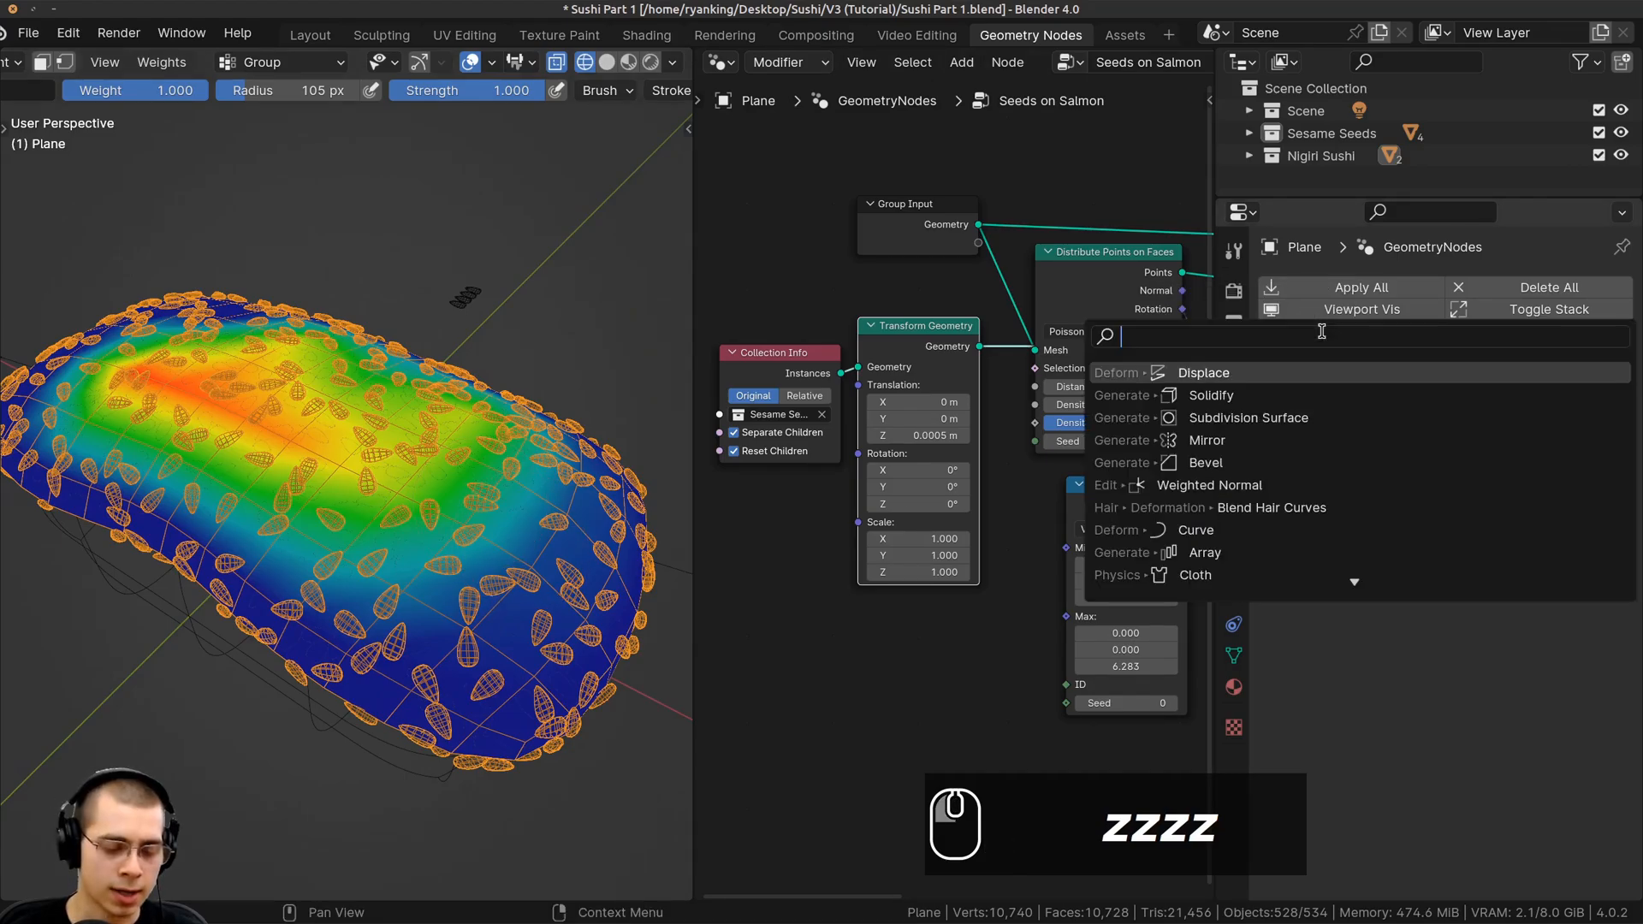
type("sub")
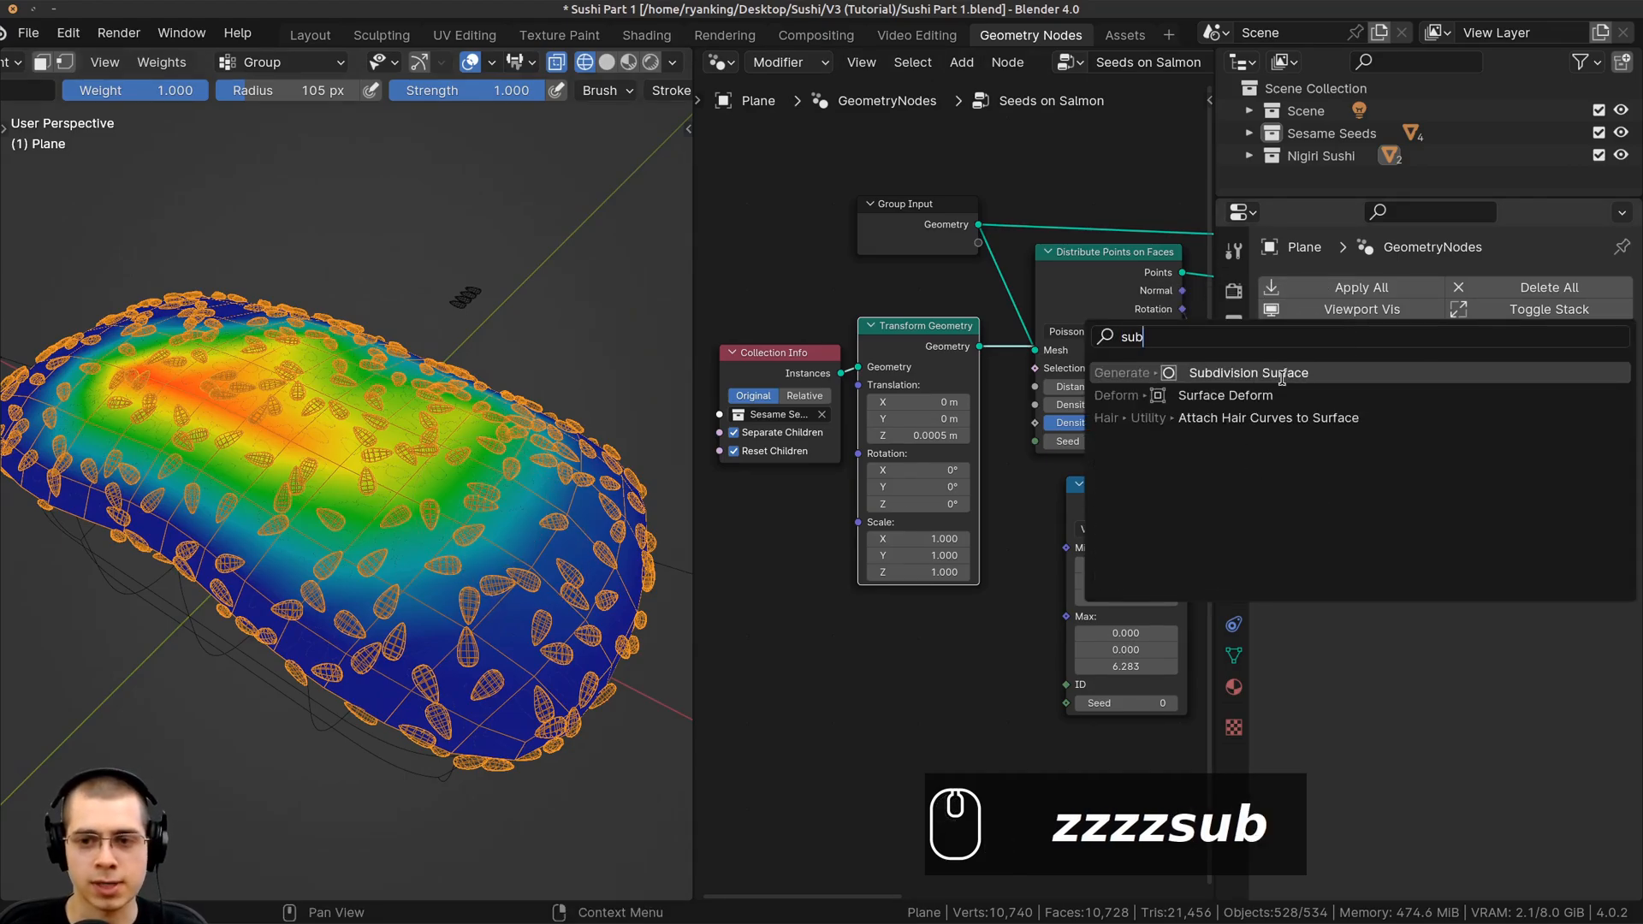
left_click(1271, 374)
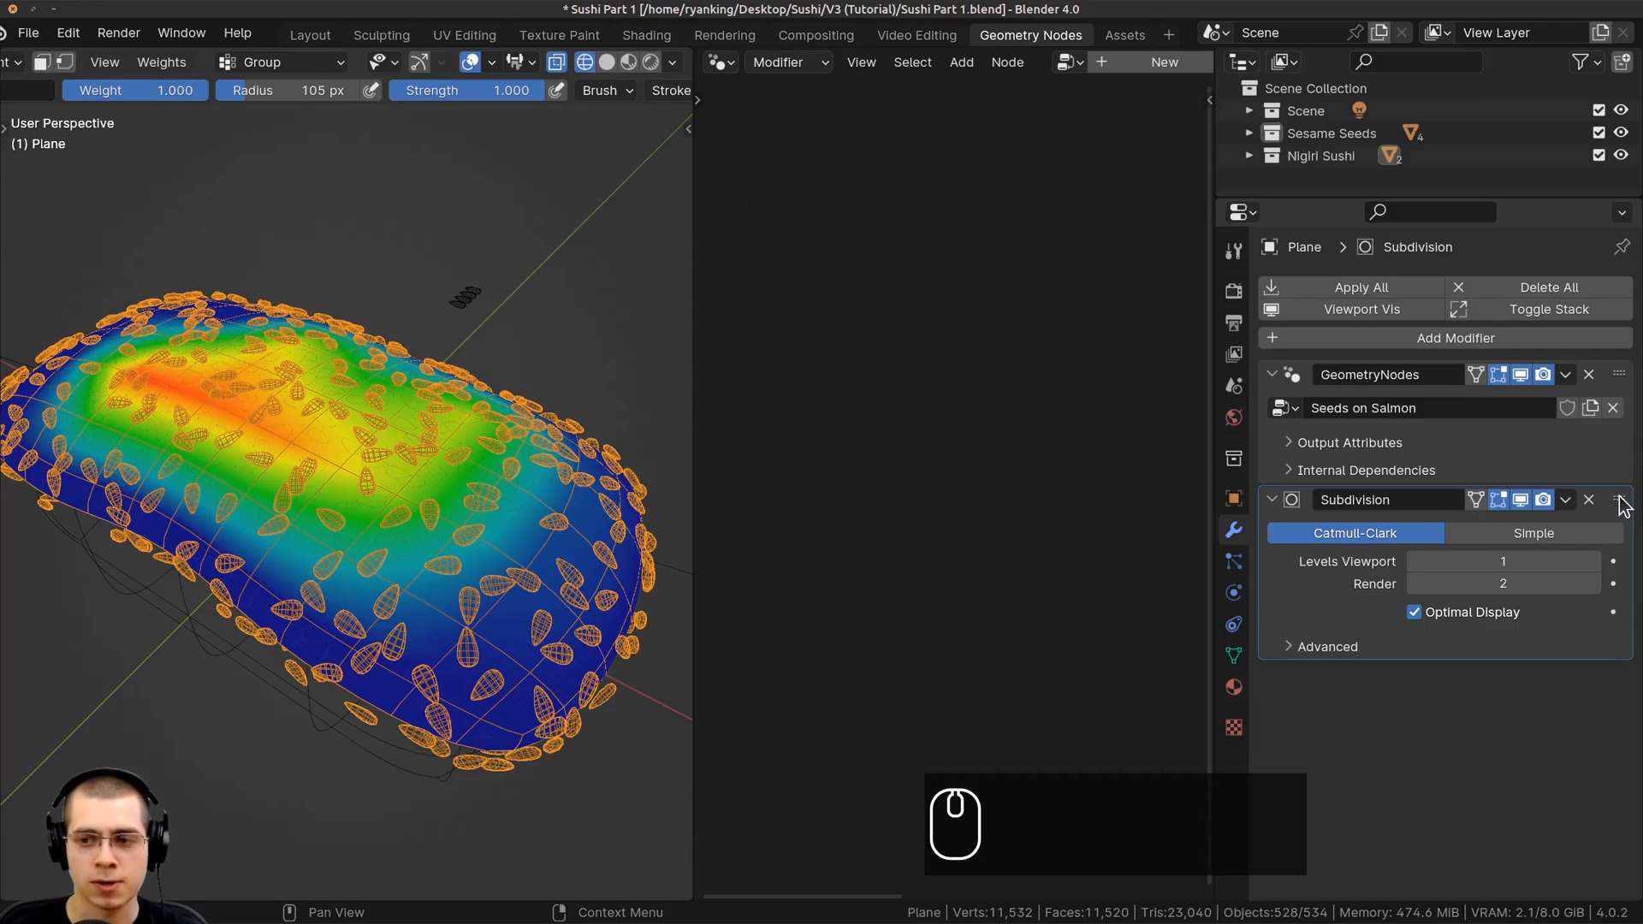
left_click_drag(1619, 501, 1606, 362)
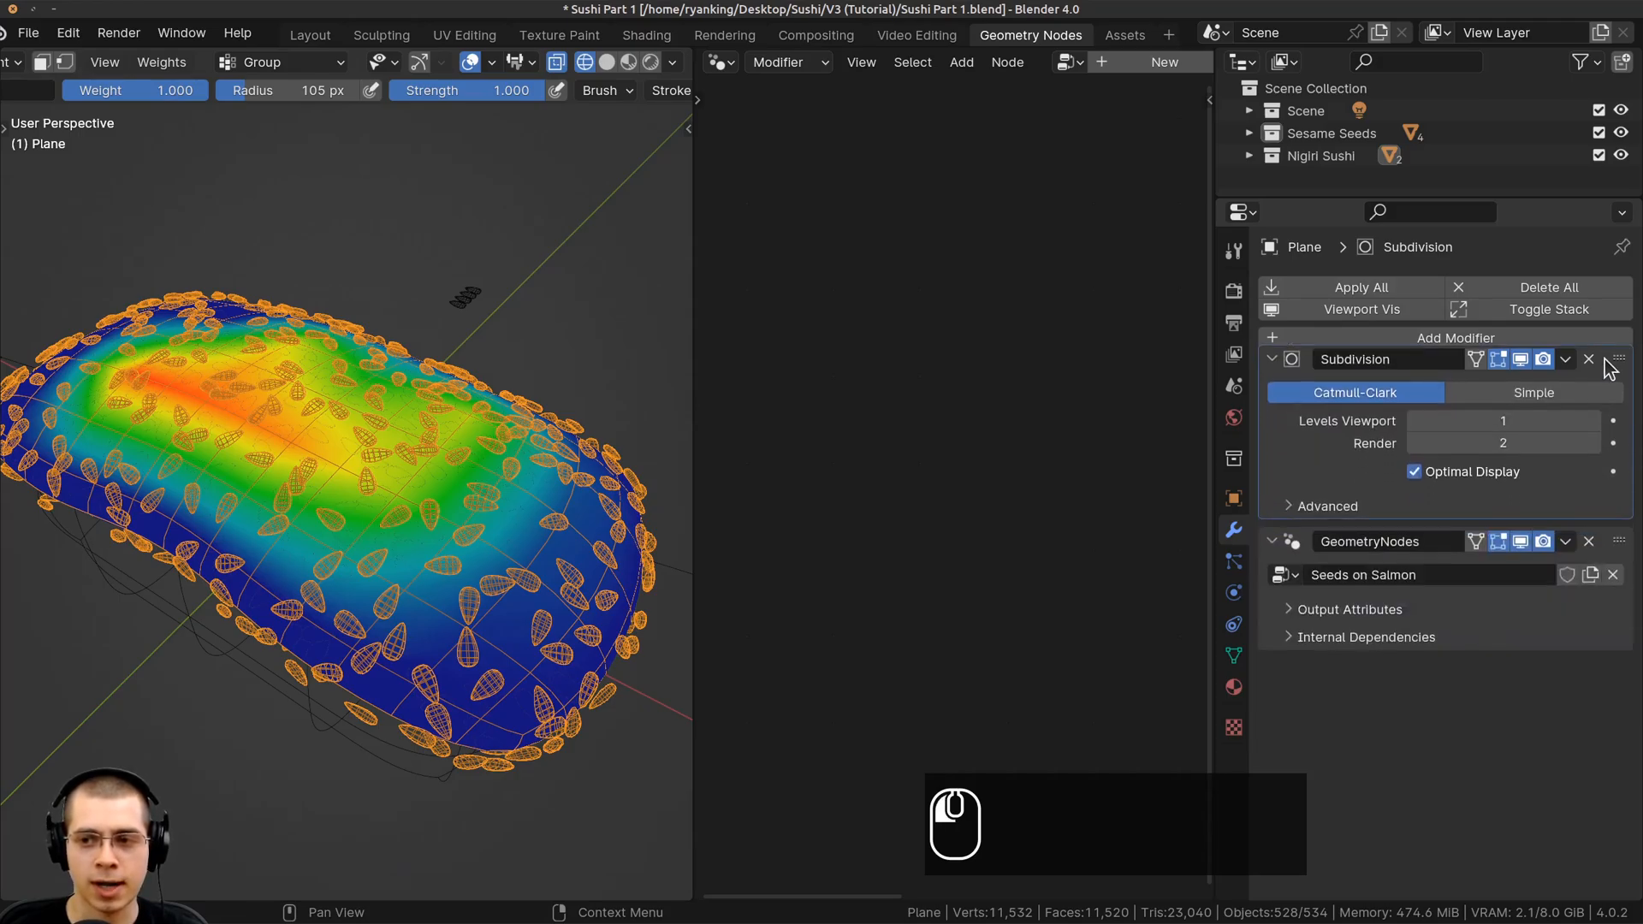
Paint more weight with the Draw brush across the middle of the salmon's top surface
middle_click_drag(597, 505, 334, 468)
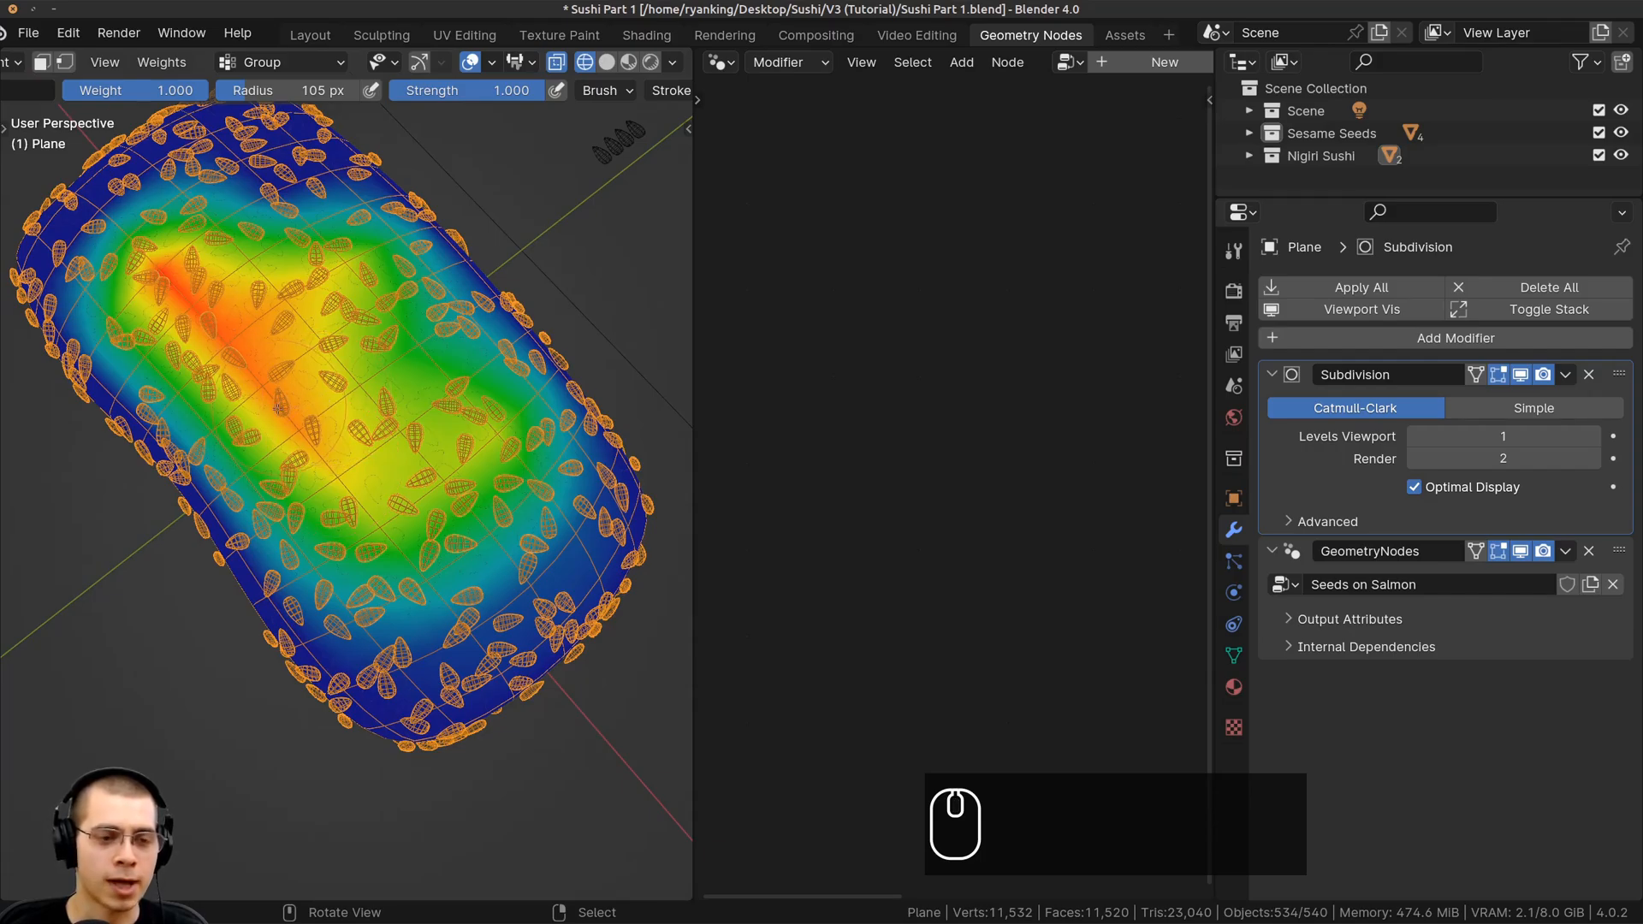
mouse_move(359, 347)
middle_mouse_down()
mouse_move(343, 411)
mouse_move(326, 350)
middle_mouse_up()
scroll(326, 349, "up", 1)
mouse_move(466, 385)
left_mouse_down()
mouse_move(469, 421)
mouse_move(383, 386)
left_mouse_up()
middle_click_drag(381, 368, 349, 444, "shift")
mouse_move(377, 436)
left_mouse_down()
mouse_move(417, 441)
mouse_move(391, 377)
left_mouse_up()
scroll(368, 342, "up", 1, "shift")
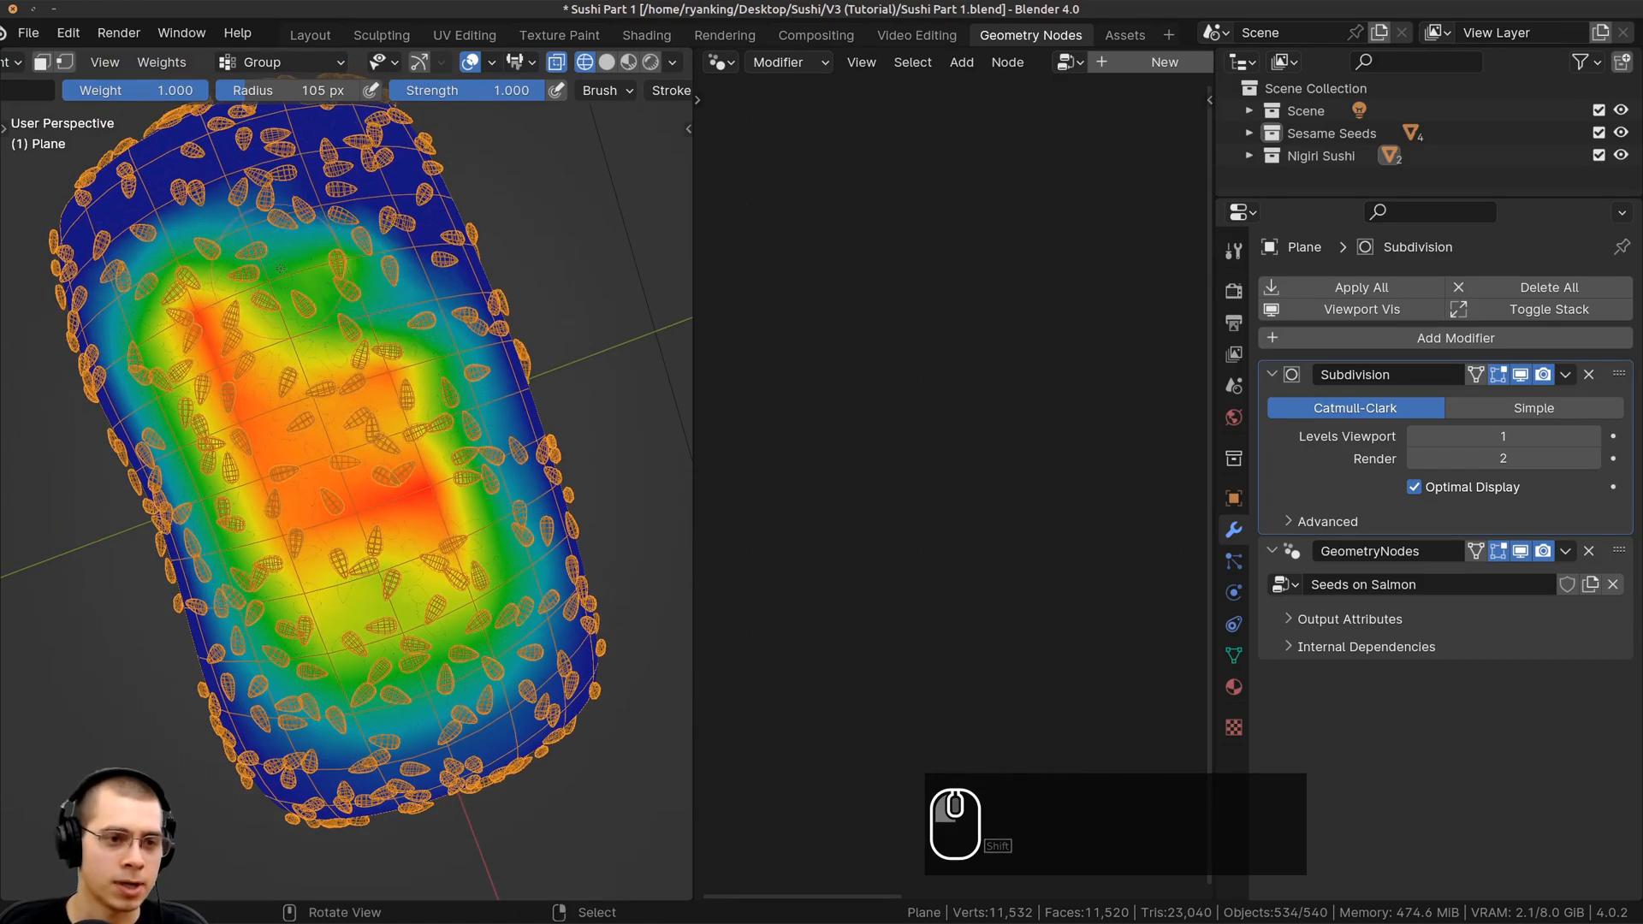
scroll(258, 289, "up", 1, "shift")
mouse_move(259, 289)
left_mouse_down()
mouse_move(295, 289)
mouse_move(343, 334)
left_mouse_up()
middle_click_drag(368, 364, 381, 342)
middle_click_drag(381, 360, 372, 265, "shift")
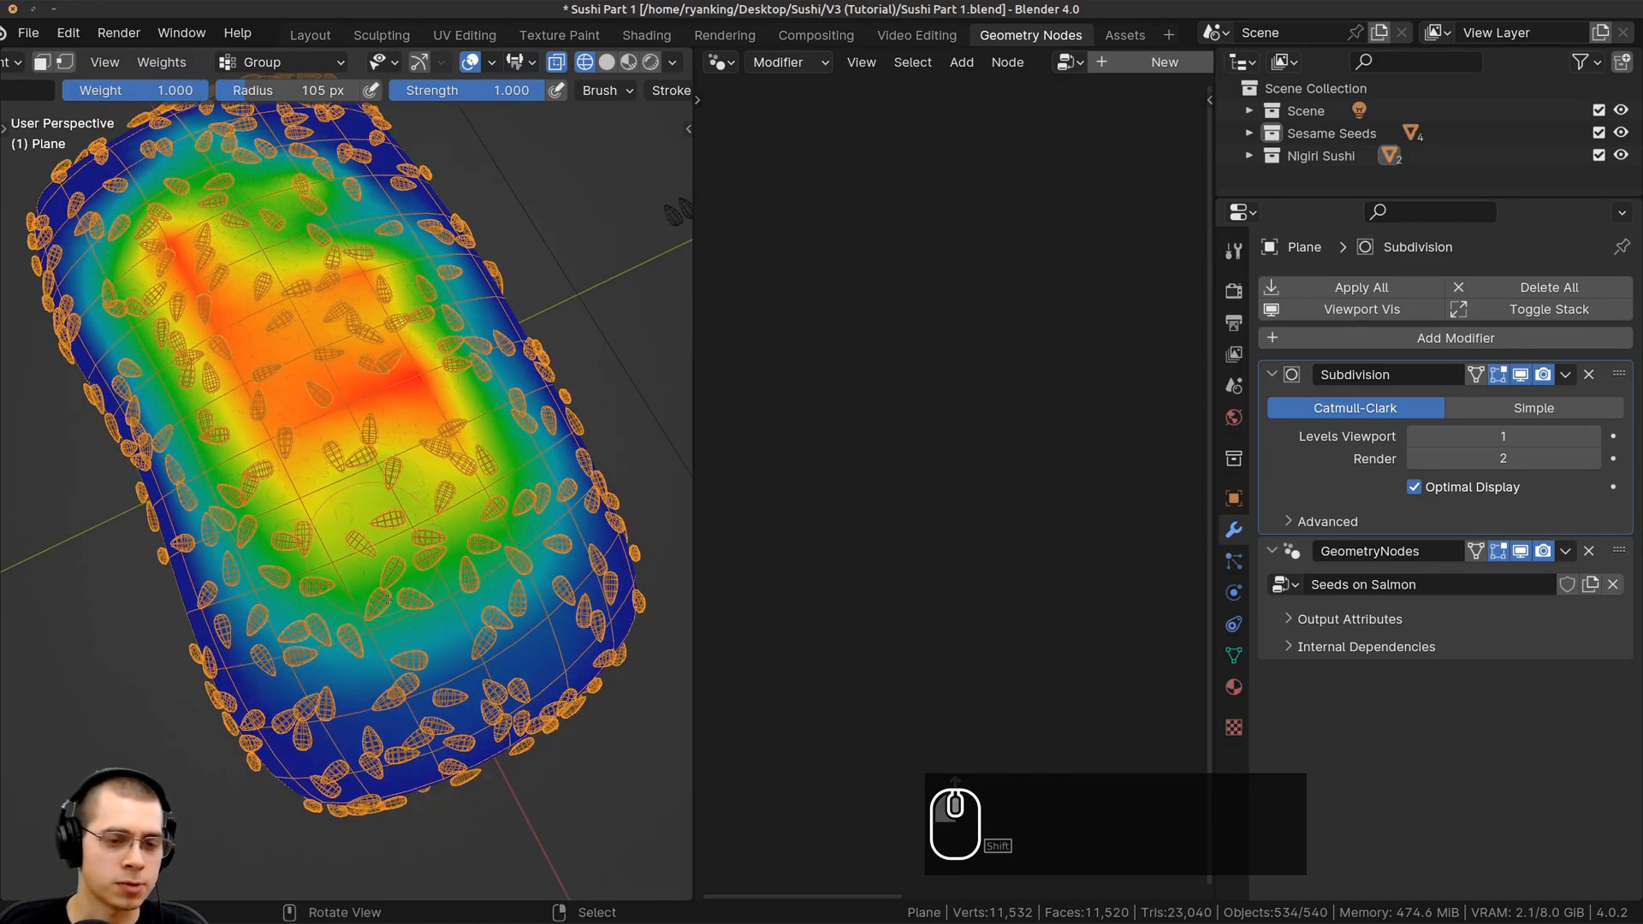
Extend the painted weight onto the near end of the salmon's top surface
left_click_drag(428, 577, 445, 622)
middle_click_drag(444, 612, 423, 582)
middle_click_drag(424, 582, 398, 514, "shift")
scroll(389, 522, "up", 2)
mouse_move(402, 547)
left_mouse_down()
mouse_move(312, 560)
mouse_move(329, 476)
left_mouse_up()
mouse_move(461, 460)
left_mouse_down()
mouse_move(474, 571)
mouse_move(535, 535)
left_mouse_up()
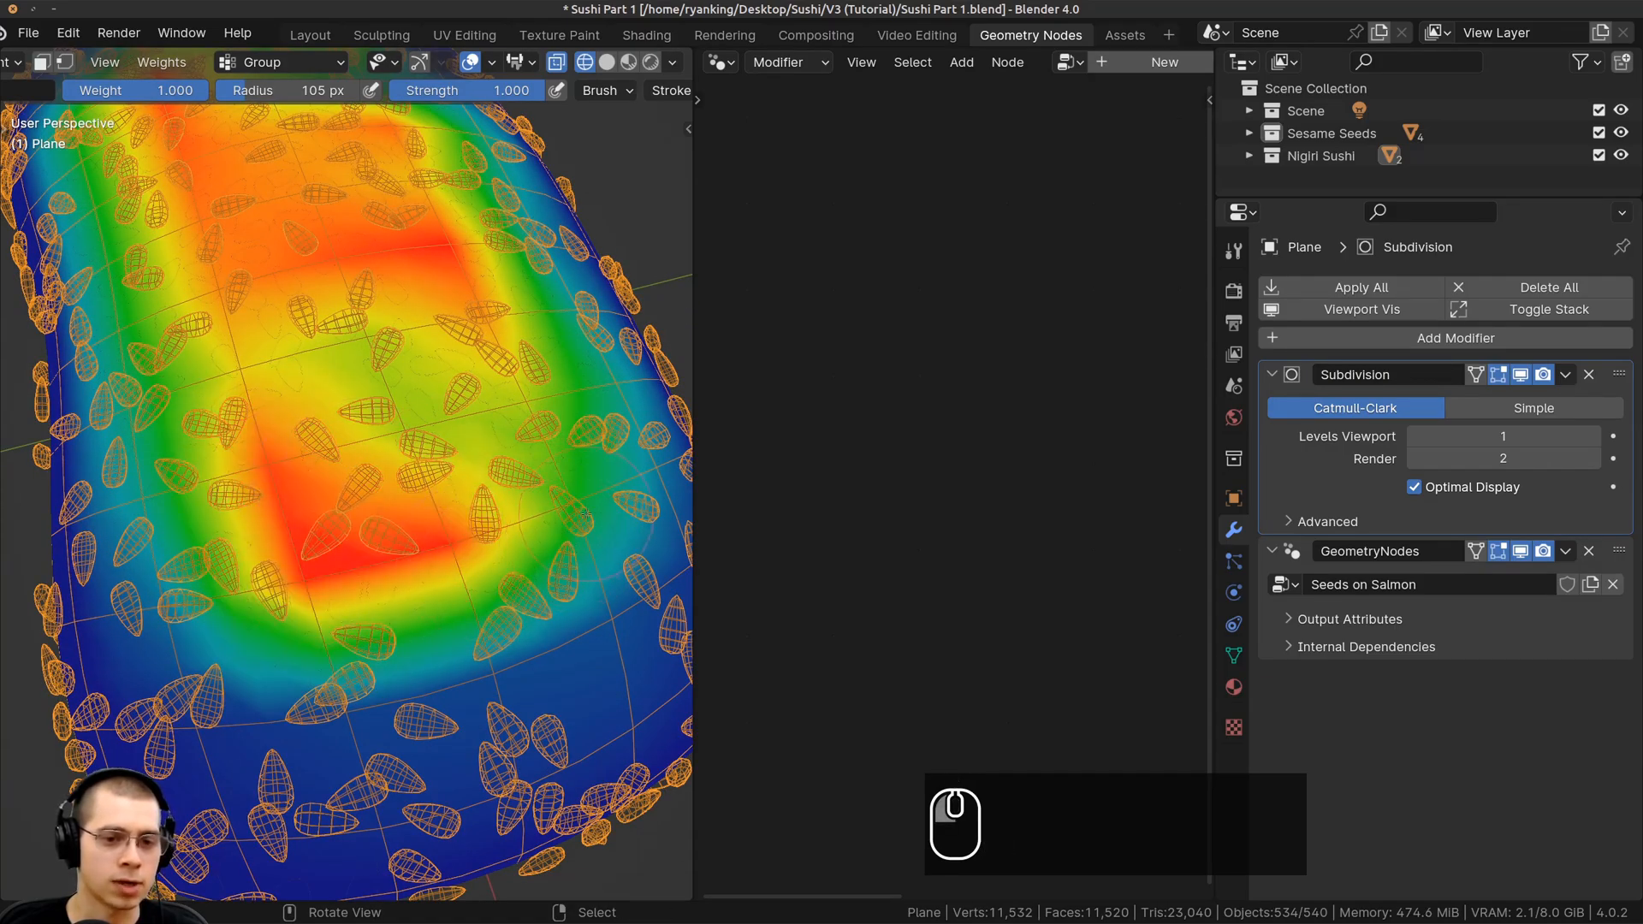
Return the viewport to solid shading and fill in the weight between the middle and the near end of the salmon
middle_click_drag(436, 573, 344, 590)
scroll(344, 591, "down", 3)
mouse_move(329, 496)
middle_mouse_down()
mouse_move(407, 462)
mouse_move(394, 479)
mouse_move(353, 445)
middle_mouse_up()
key("z")
scroll(513, 480, "down", 2)
scroll(376, 454, "down", 2)
scroll(354, 444, "up", 2)
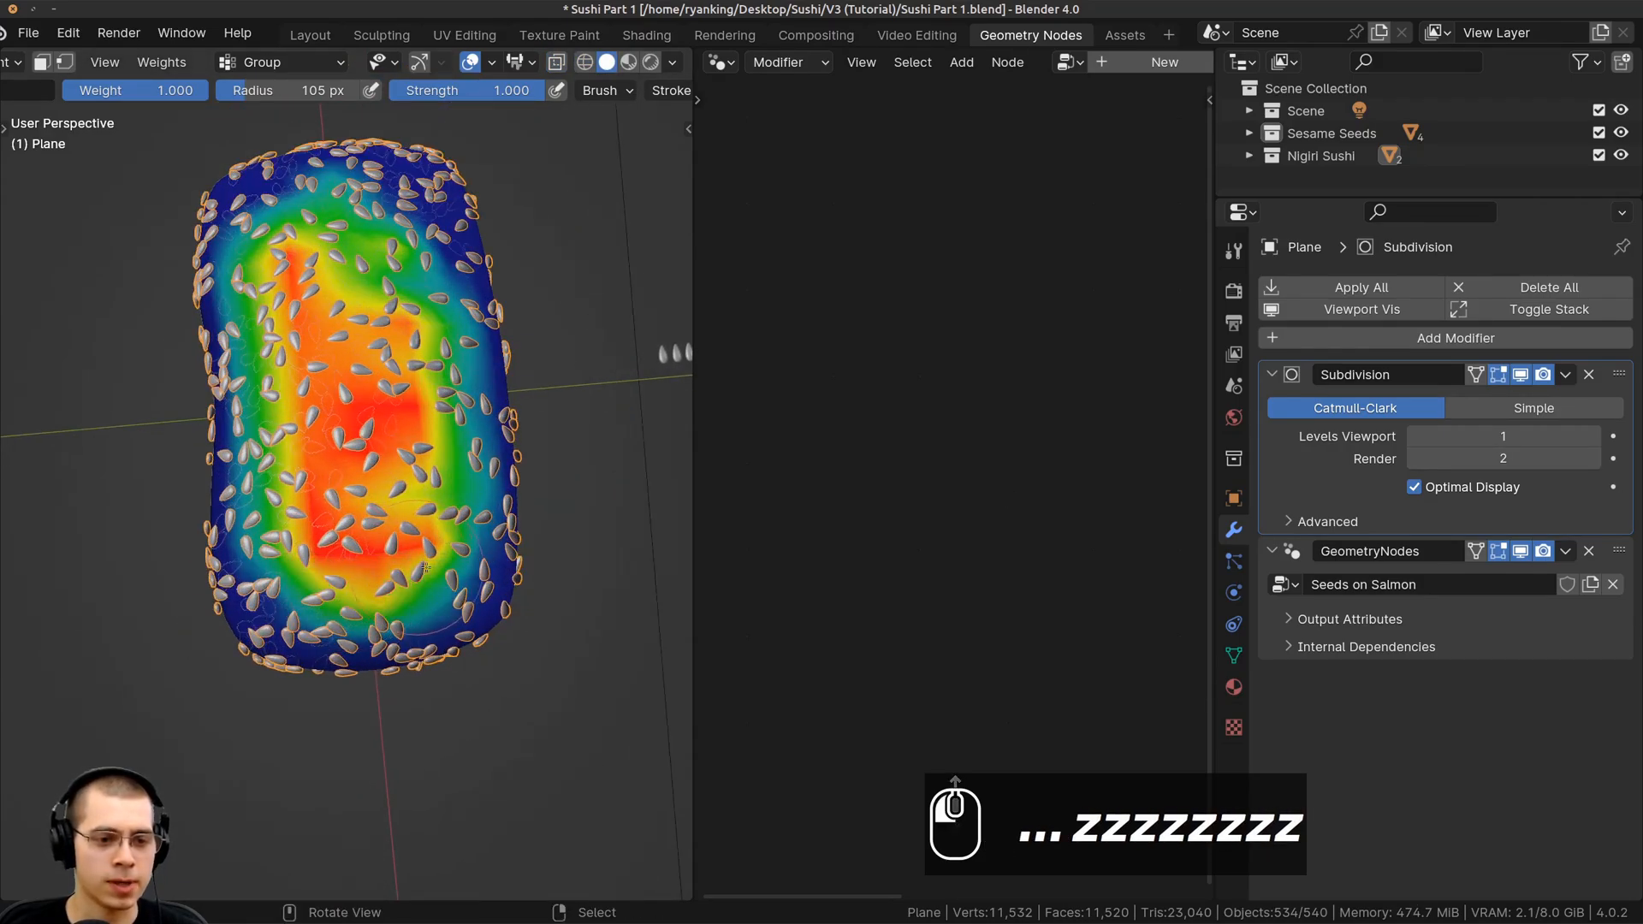
mouse_move(409, 565)
left_mouse_down()
mouse_move(308, 561)
mouse_move(306, 453)
left_mouse_up()
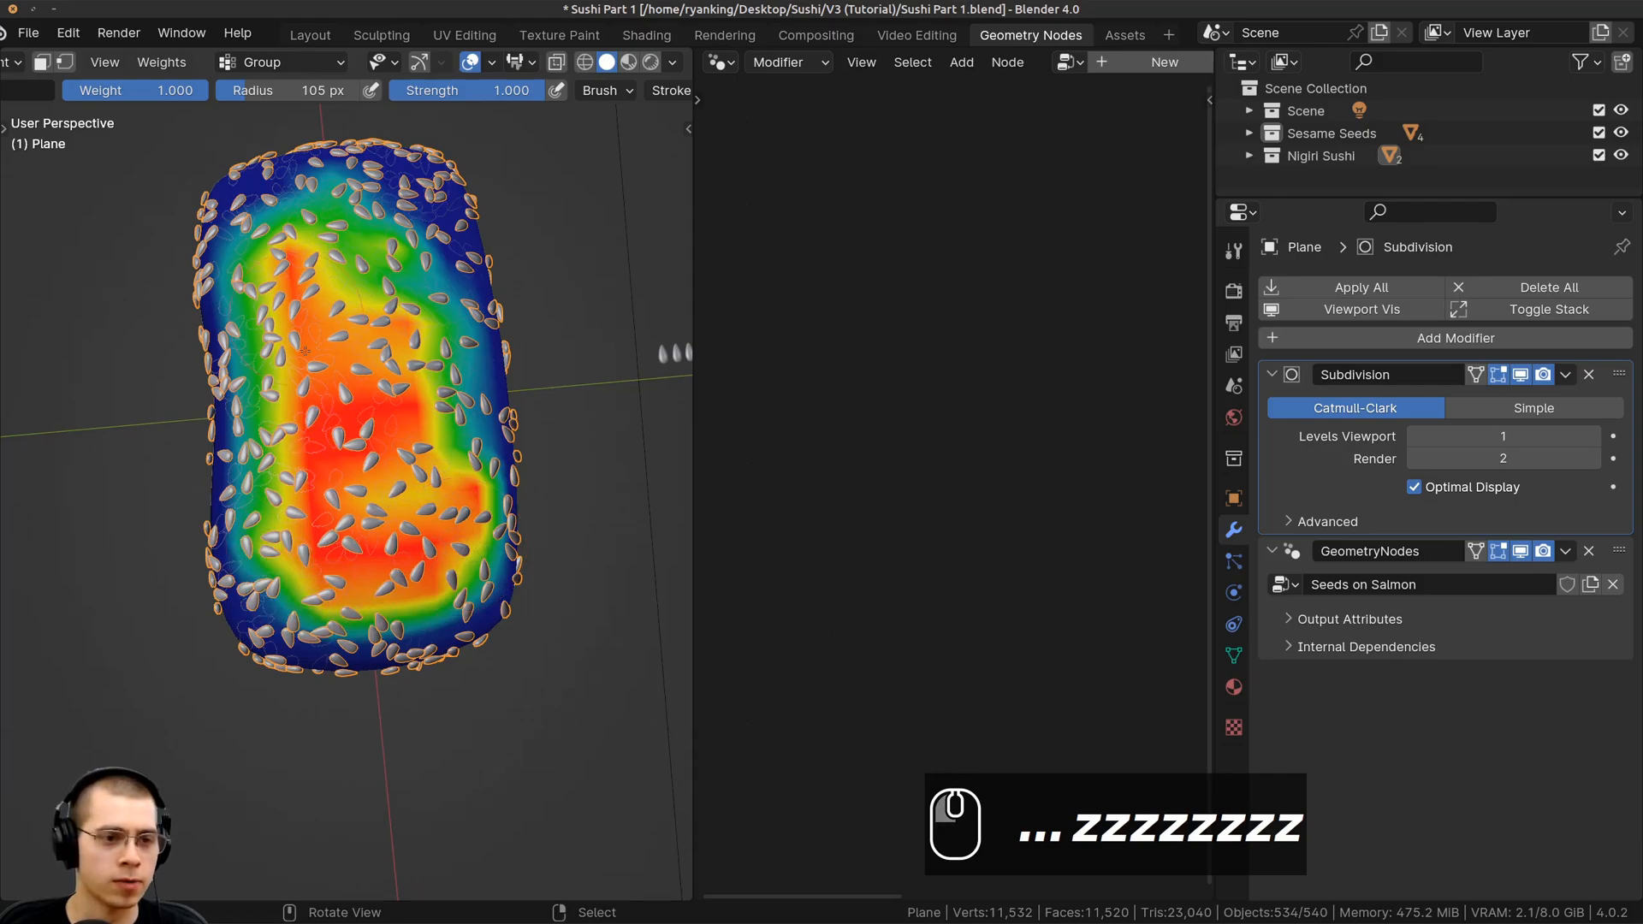
Paint weight along the long side and over the far end of the salmon's top surface
middle_click_drag(325, 342, 336, 385, "shift")
middle_click_drag(335, 385, 337, 411)
mouse_move(342, 278)
left_mouse_down()
mouse_move(457, 372)
mouse_move(445, 413)
mouse_move(485, 454)
left_mouse_up()
mouse_move(243, 264)
left_mouse_down()
mouse_move(426, 216)
mouse_move(316, 230)
left_mouse_up()
scroll(568, 492, "down", 2)
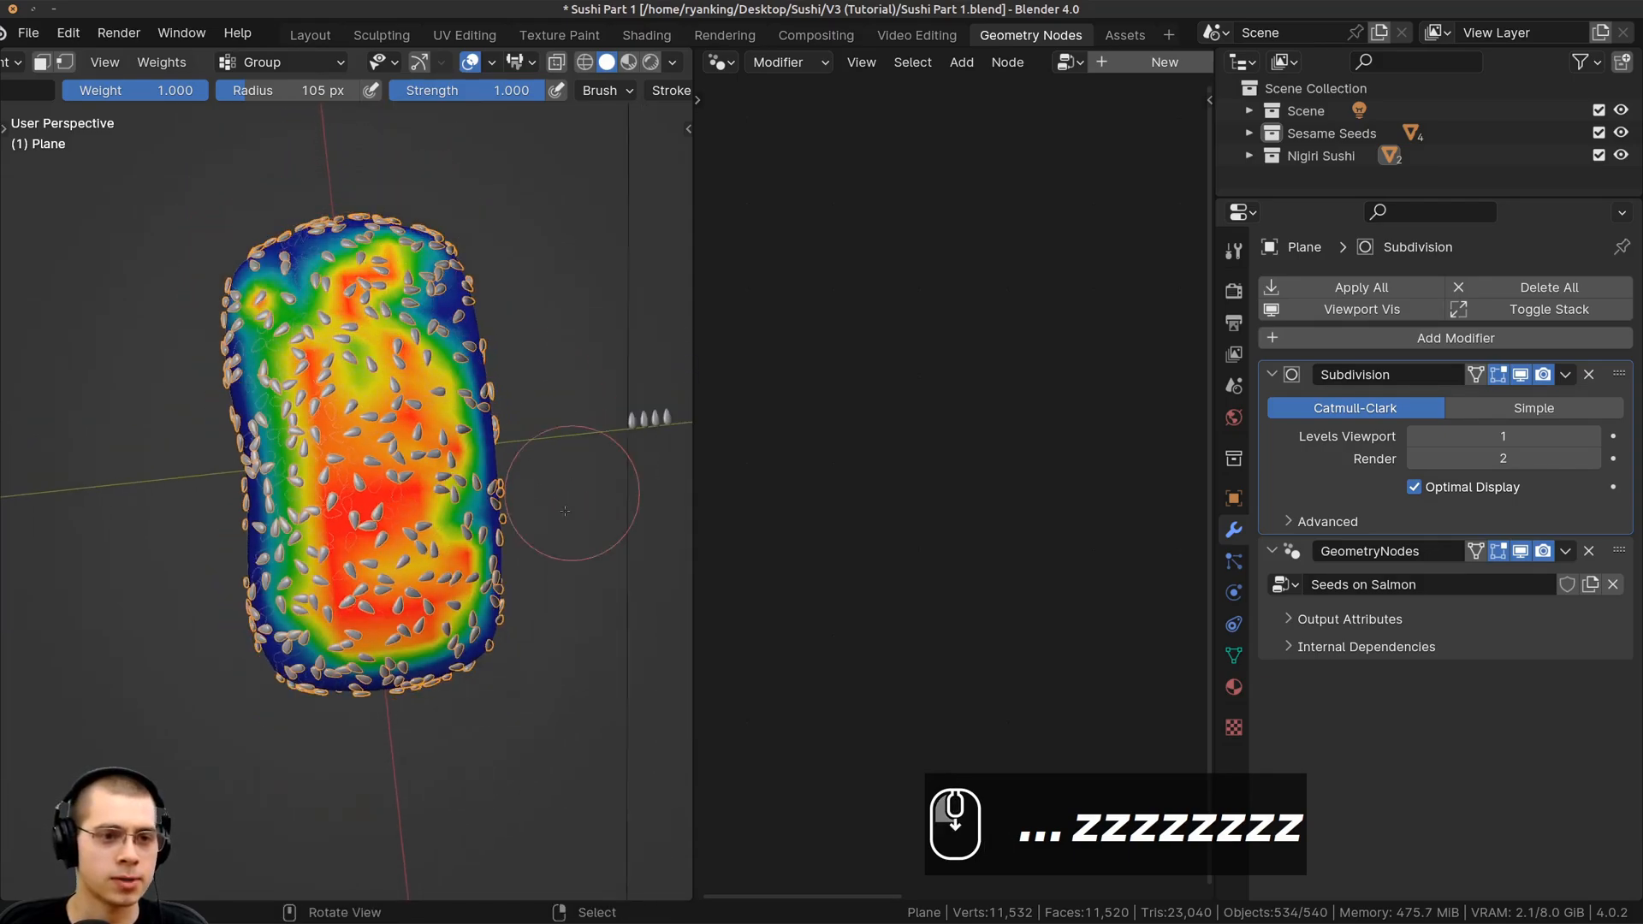
mouse_move(514, 393)
middle_mouse_down()
mouse_move(348, 363)
mouse_move(291, 222)
middle_mouse_up()
scroll(353, 414, "up", 1)
scroll(352, 414, "up", 3)
middle_click_drag(353, 414, 301, 546)
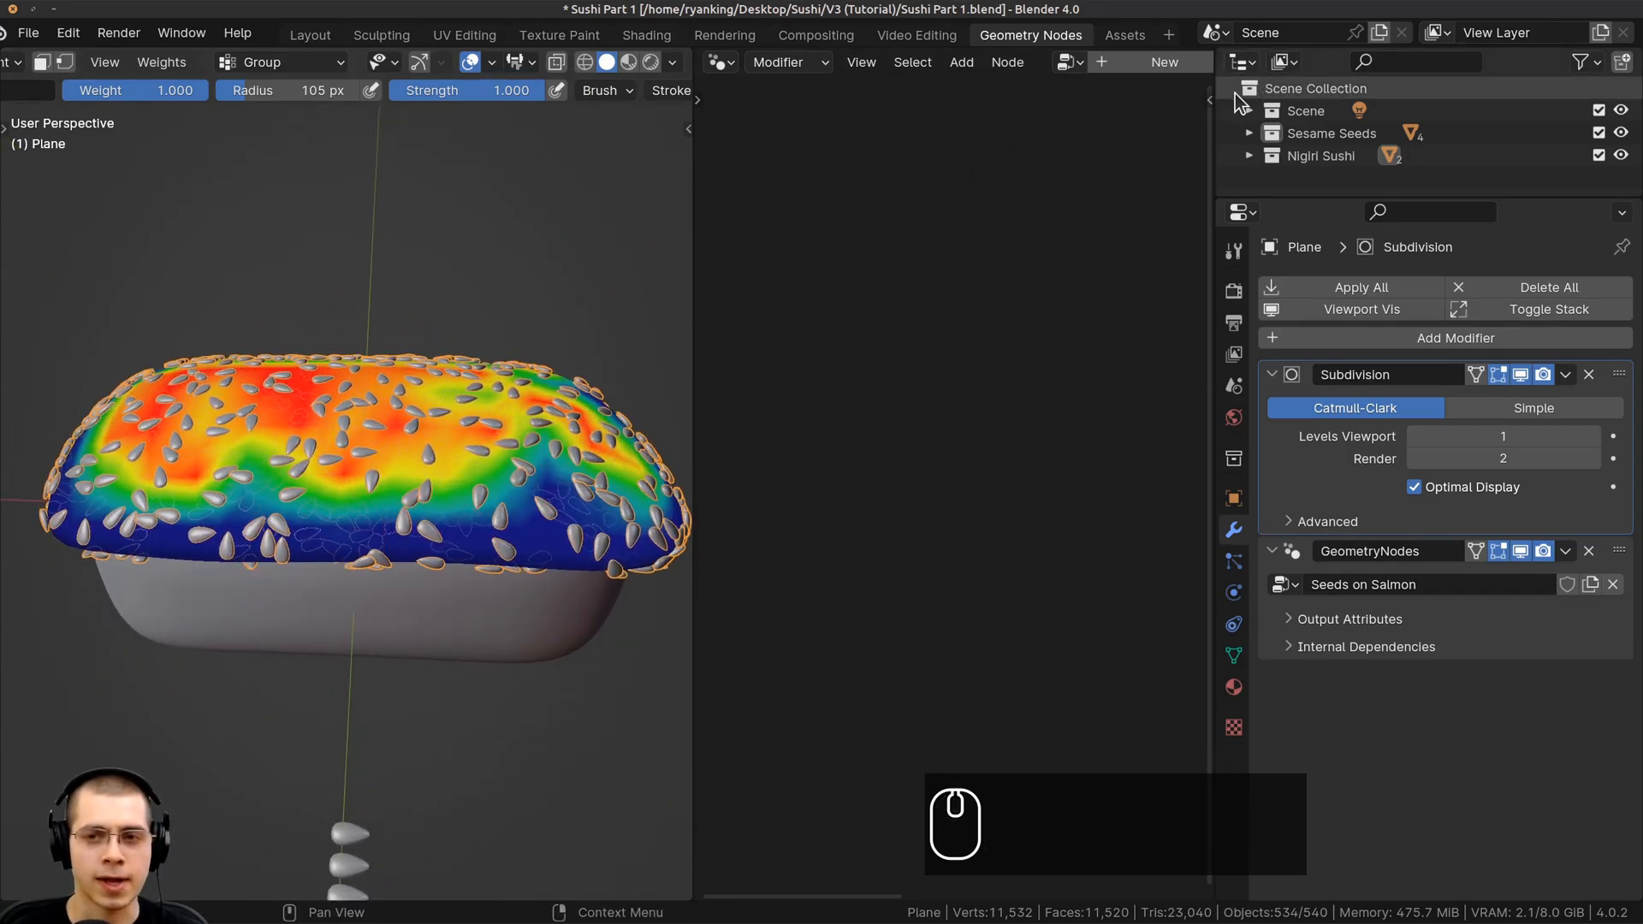
Expose the Distribute Points on Faces node's Density Factor as a Group Input socket and widen the Properties editor to show it
left_click_drag(1219, 86, 1347, 514)
left_click(1506, 617)
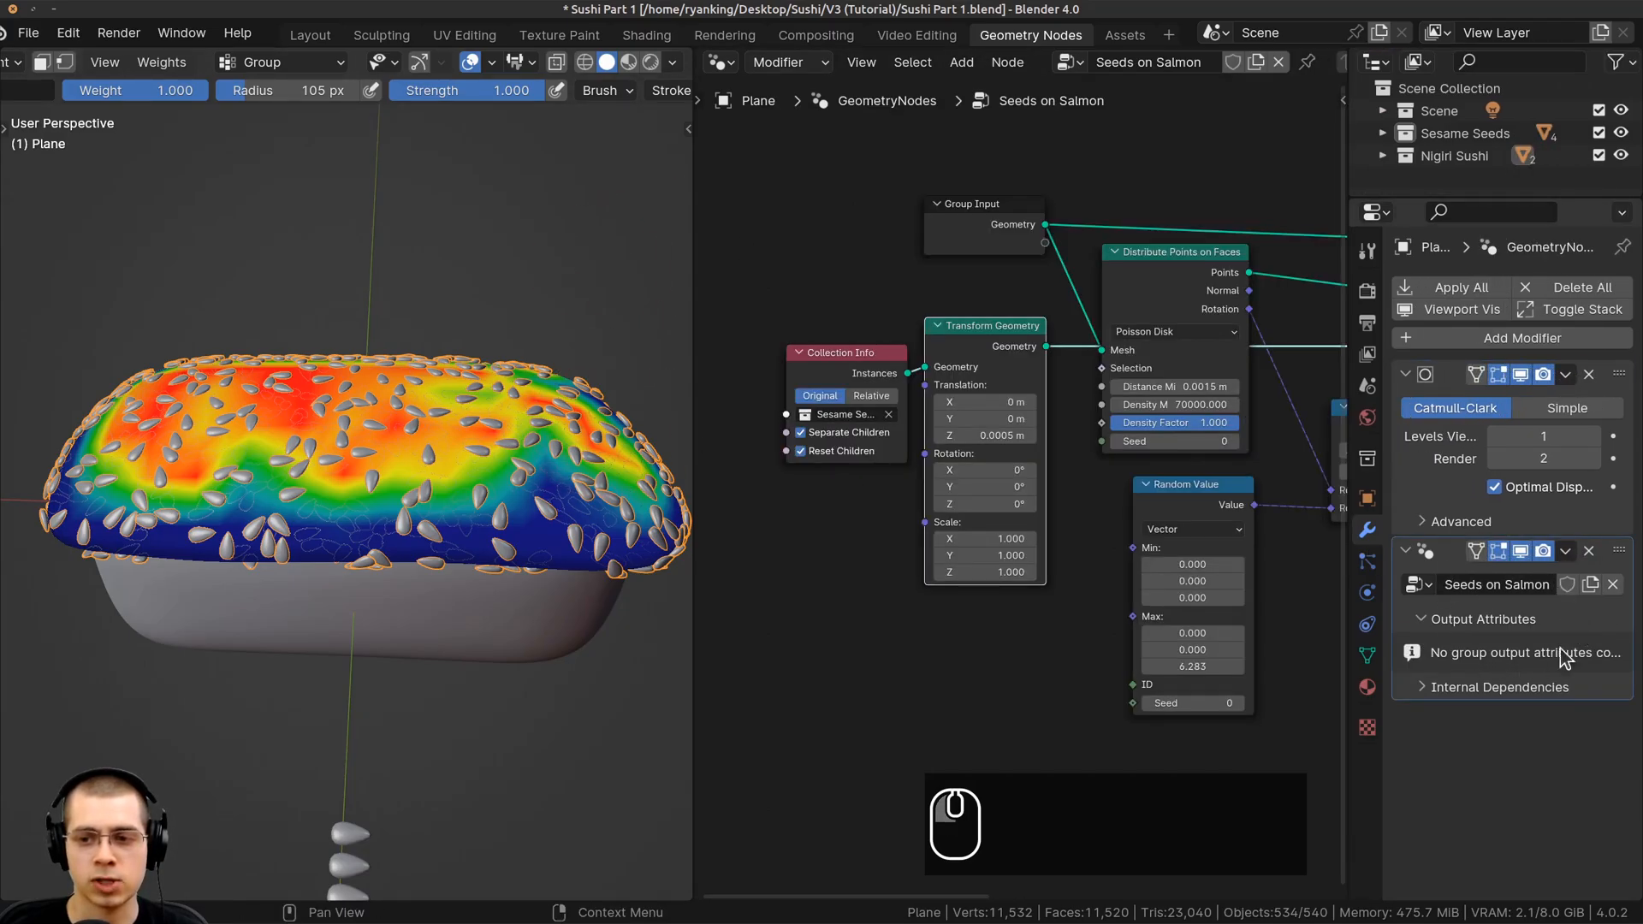
left_click_drag(1355, 495, 1451, 496)
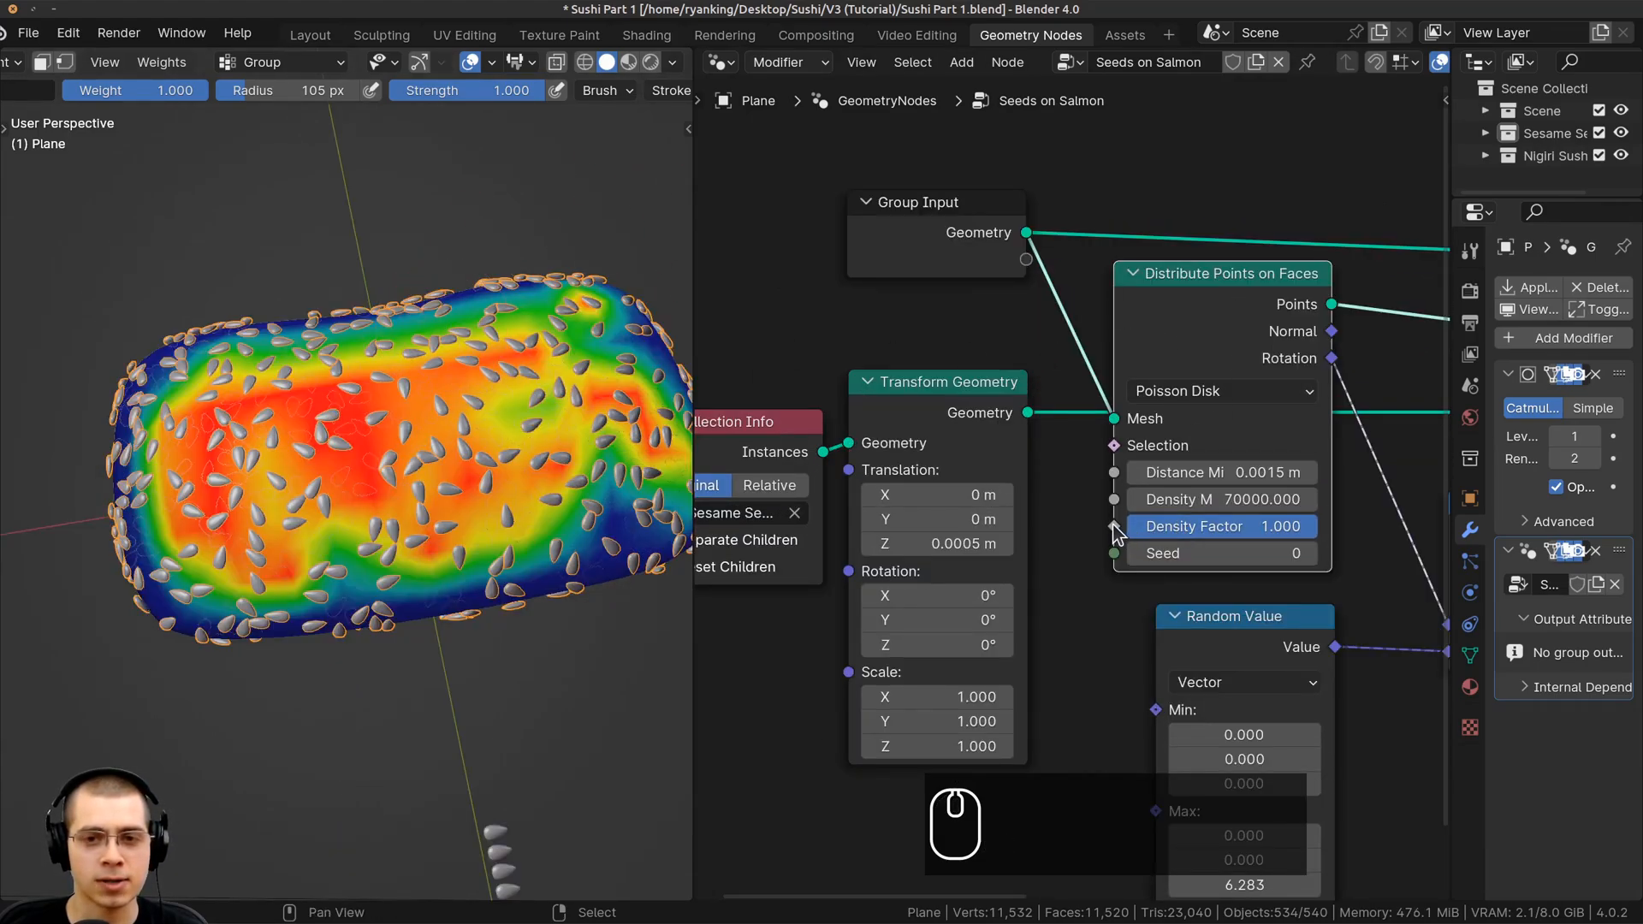
left_click_drag(1115, 527, 1118, 259)
left_click_drag(981, 255, 978, 257)
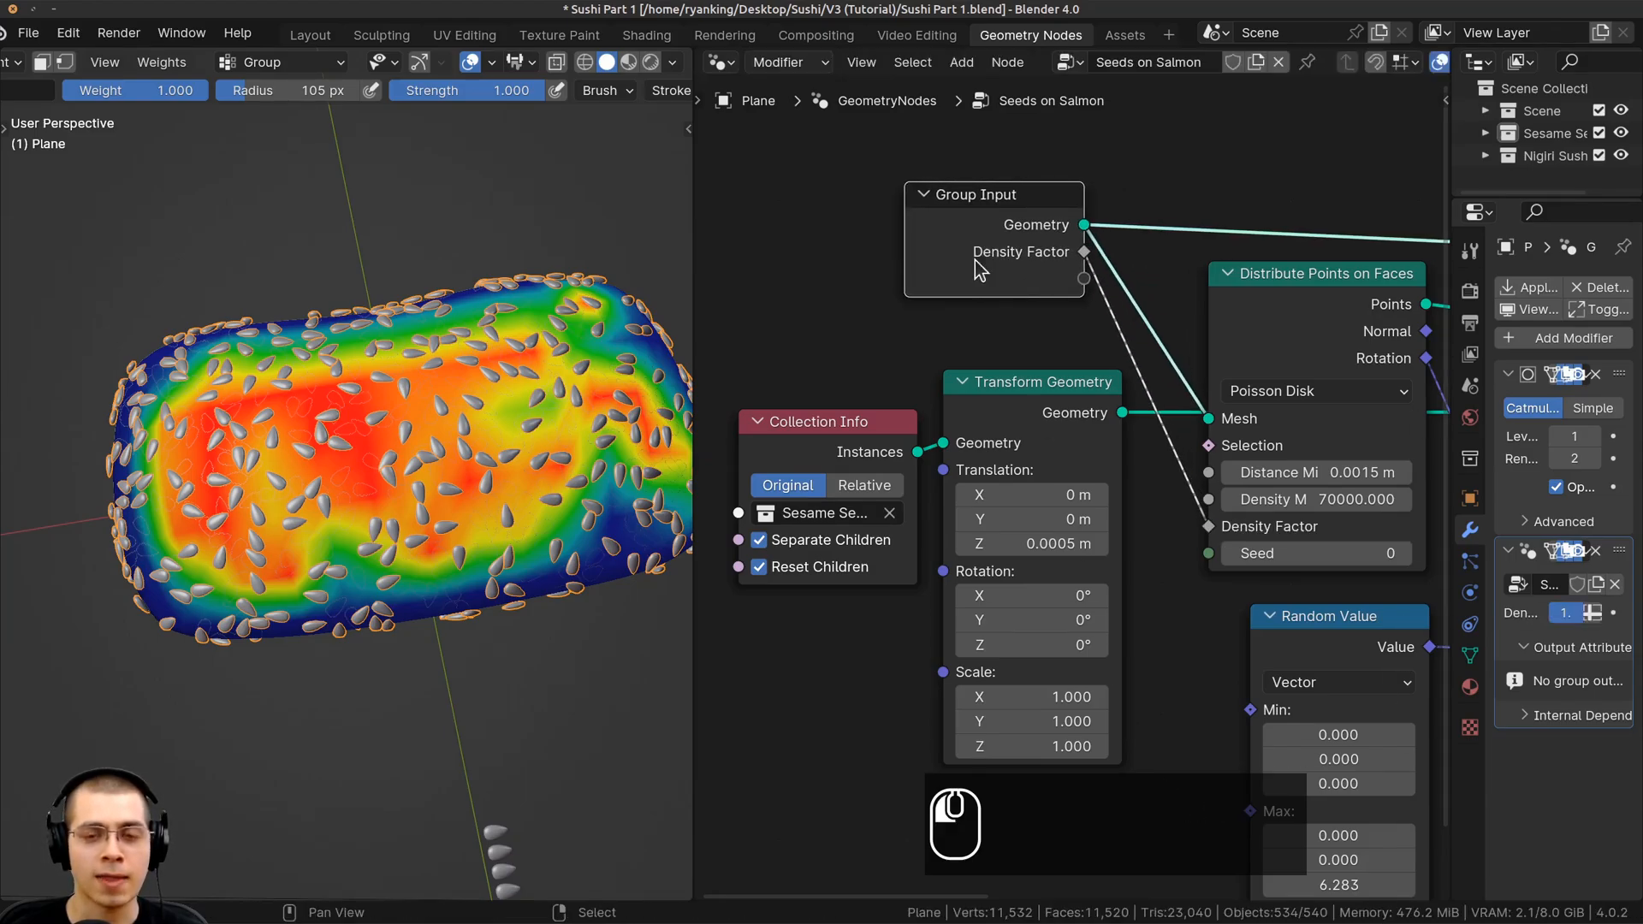
left_click_drag(1450, 241, 1247, 237)
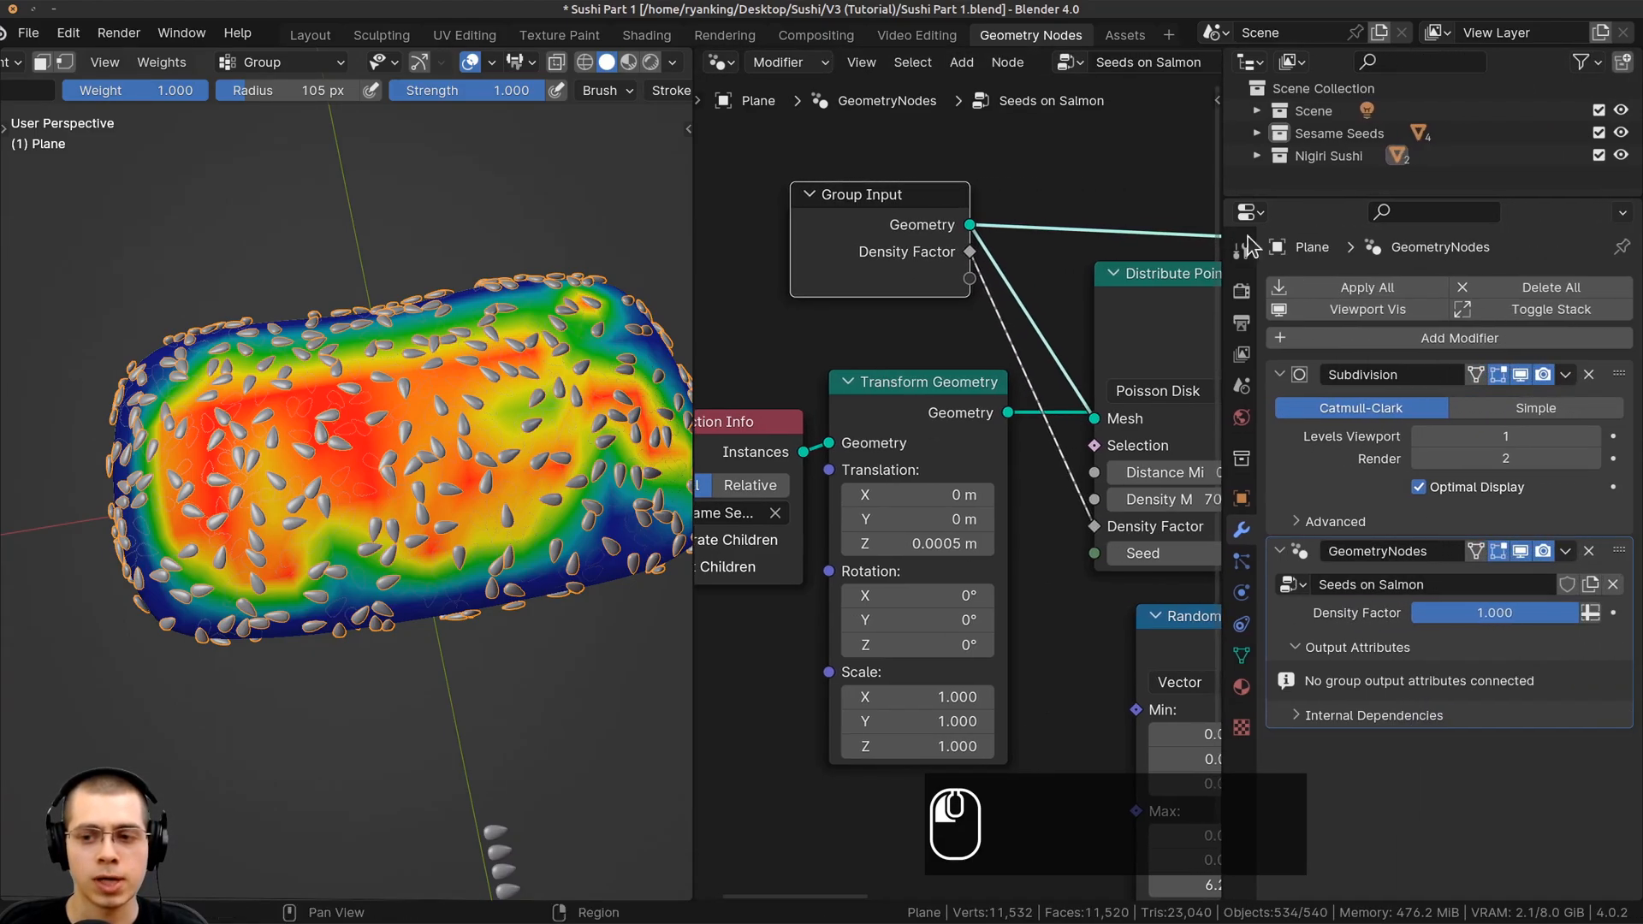
Try varying the Density Factor value in the GeometryNodes modifier to see its effect on the seeds
left_click_drag(1526, 618, 1571, 623)
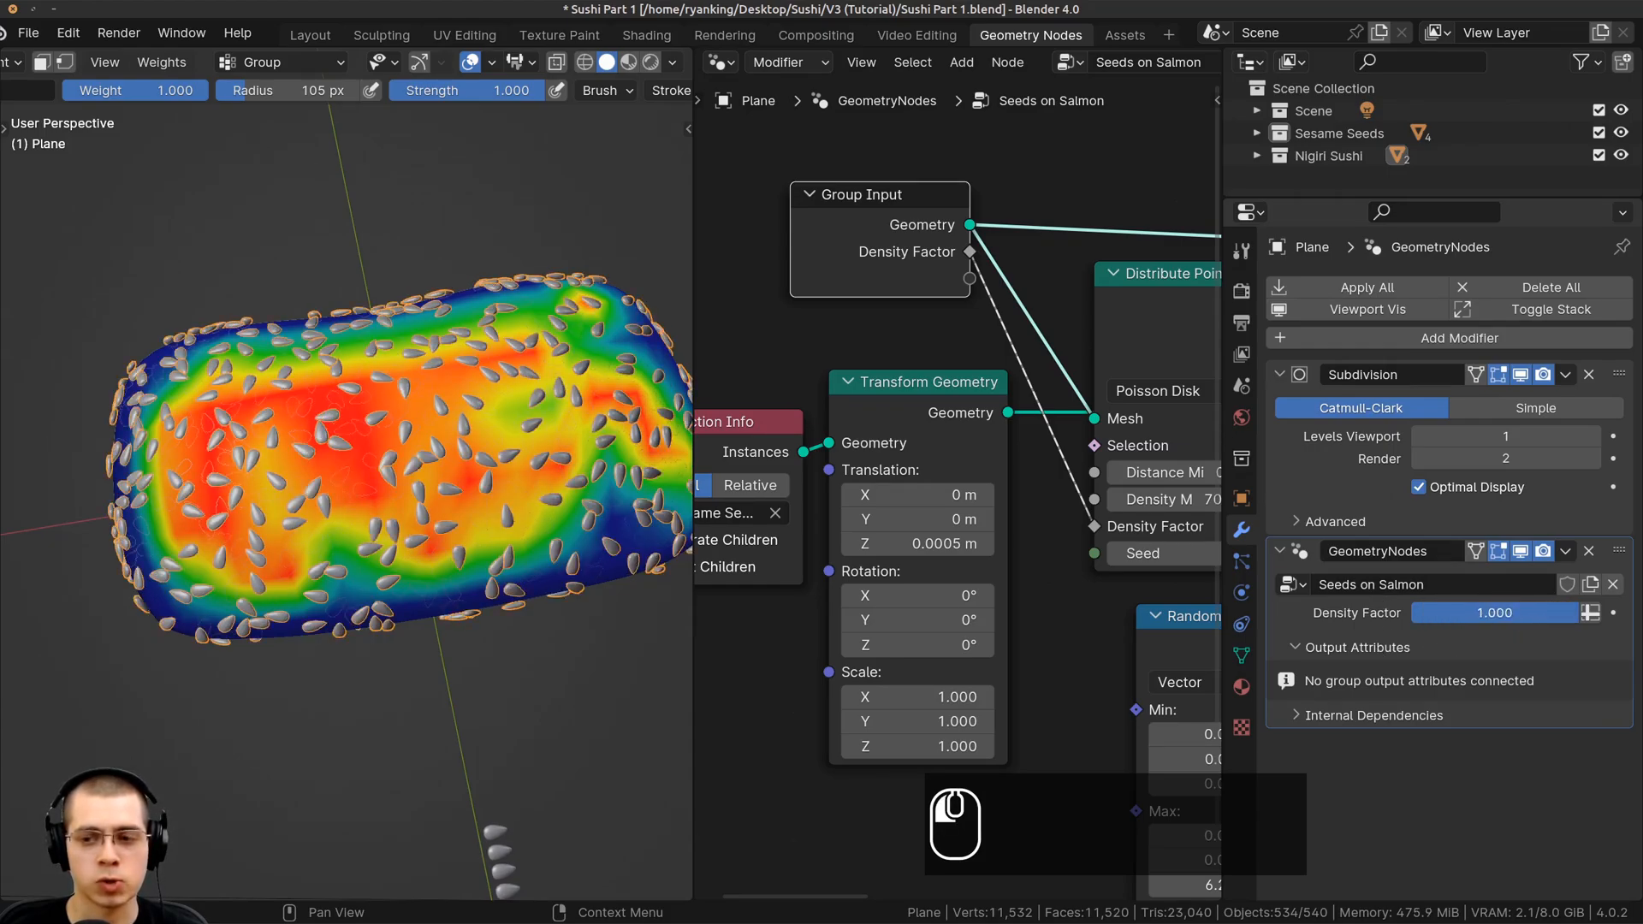
middle_click_drag(329, 419, 351, 380)
middle_click_drag(351, 381, 344, 375, "shift")
scroll(344, 375, "up", 2)
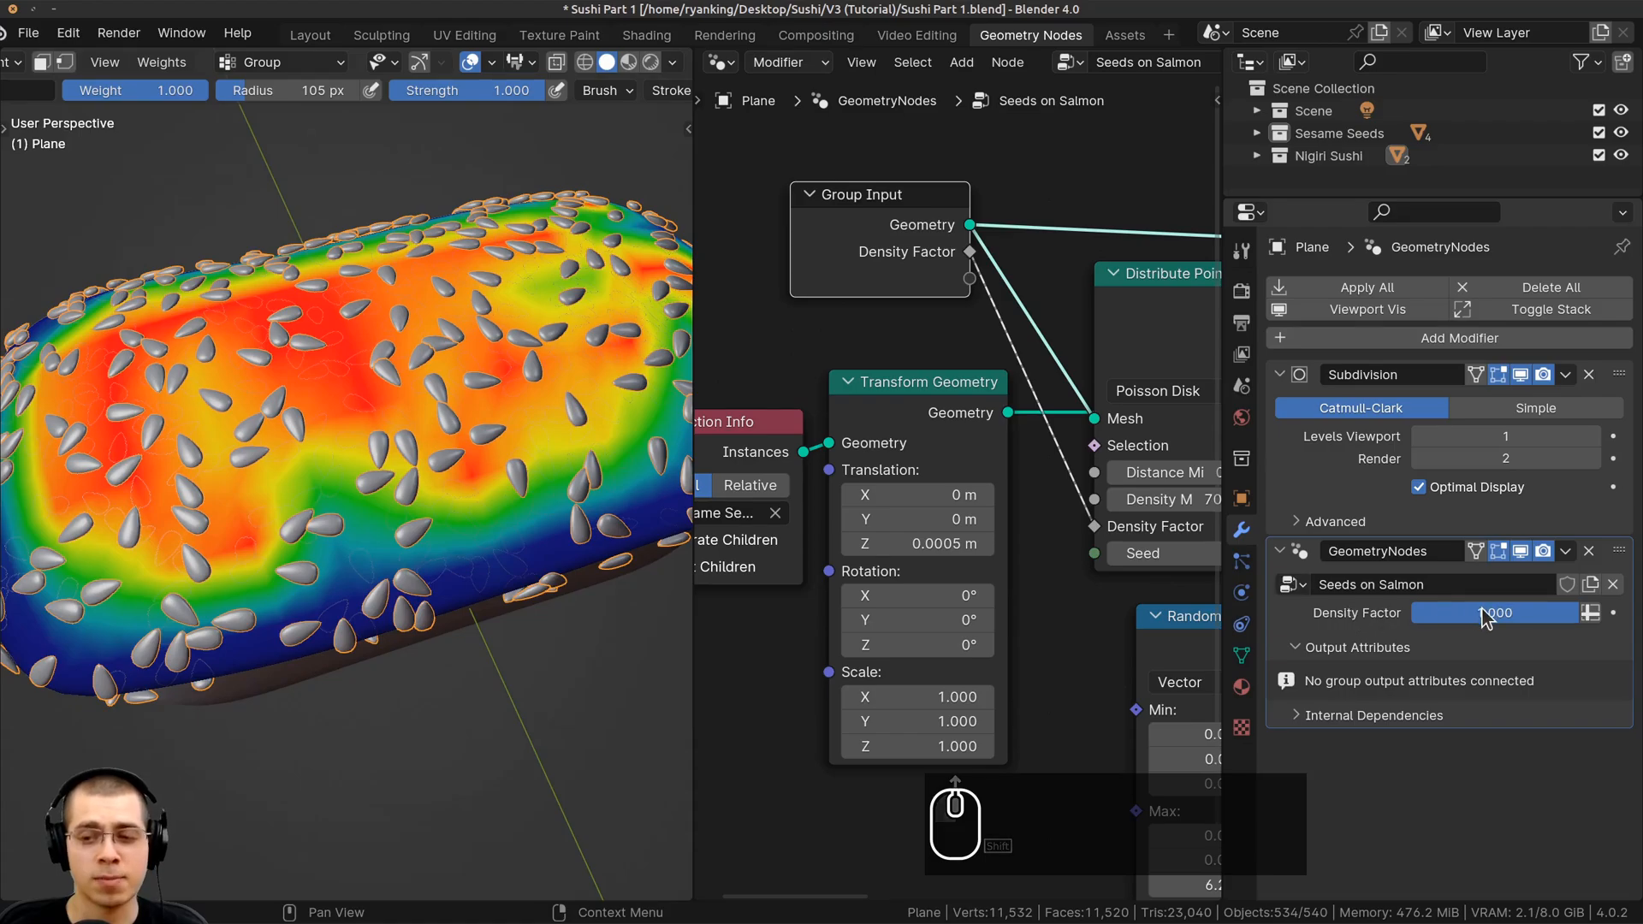
left_click_drag(1495, 613, 1574, 613)
middle_click_drag(548, 462, 566, 425)
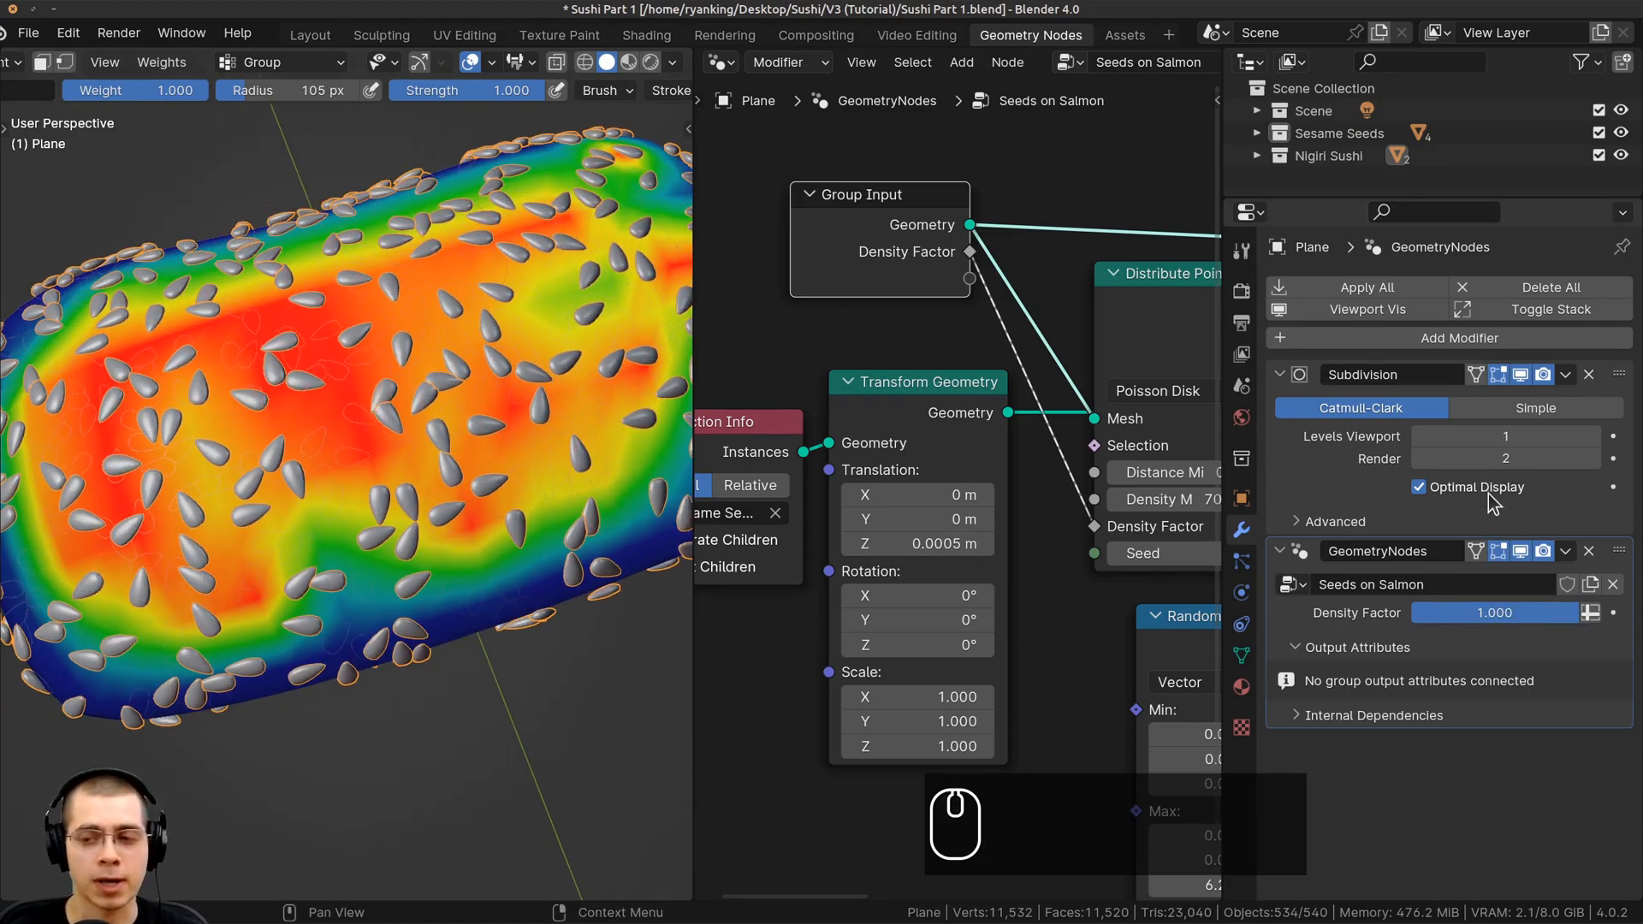
Switch the modifier's Density Factor to attribute input and assign the vertex group named Group
left_click(1589, 613)
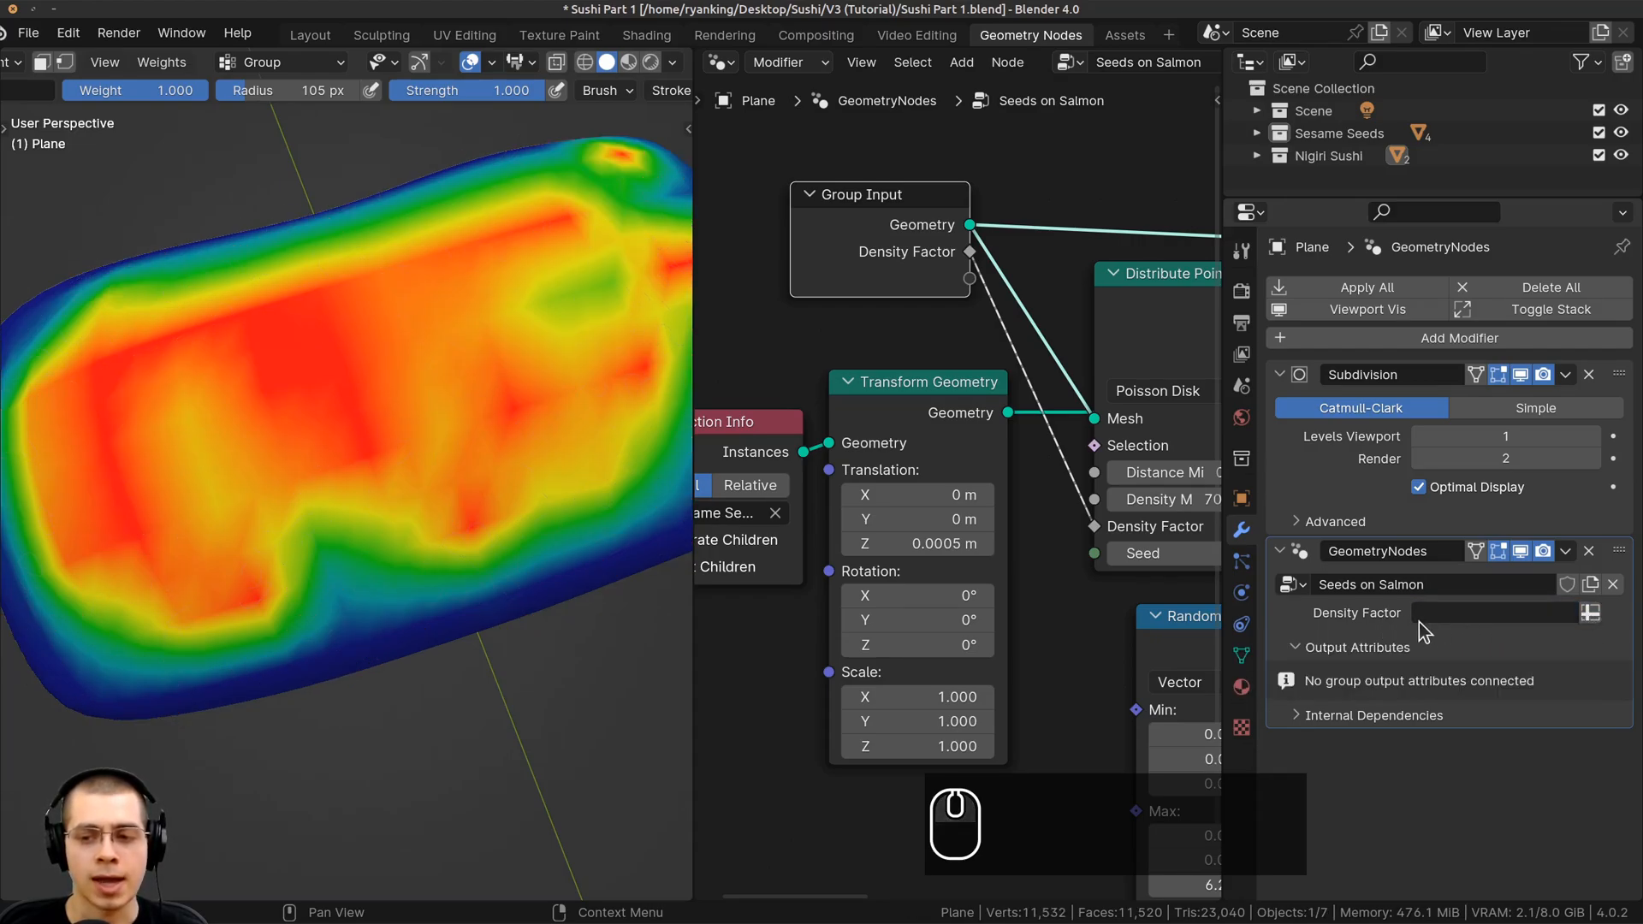
left_click(1462, 614)
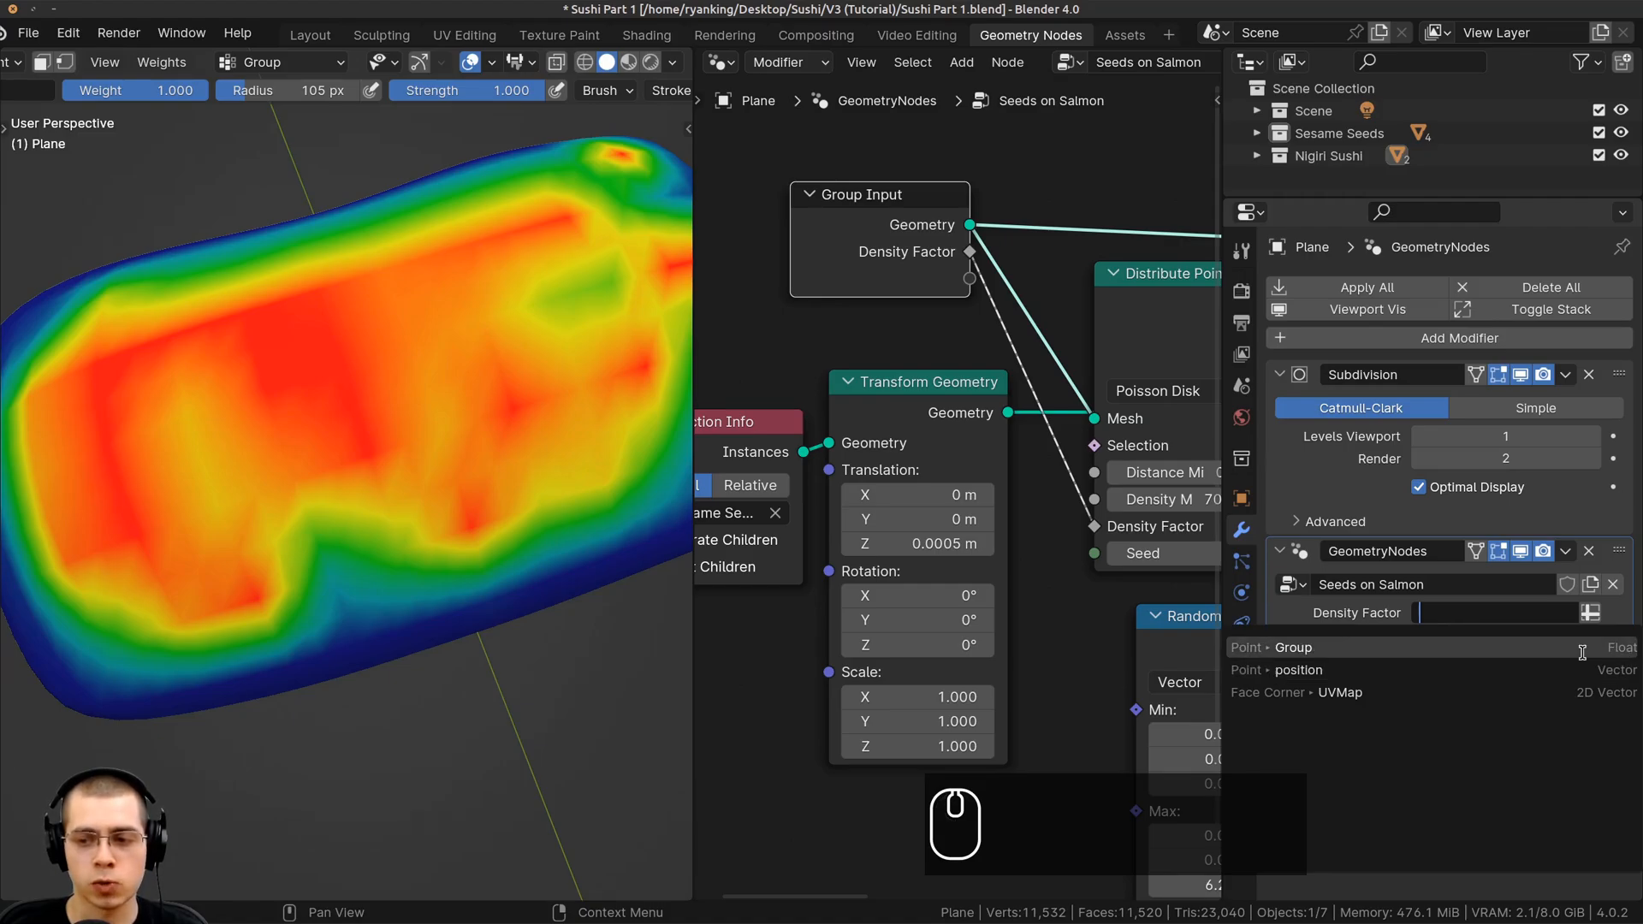
left_click(1290, 649)
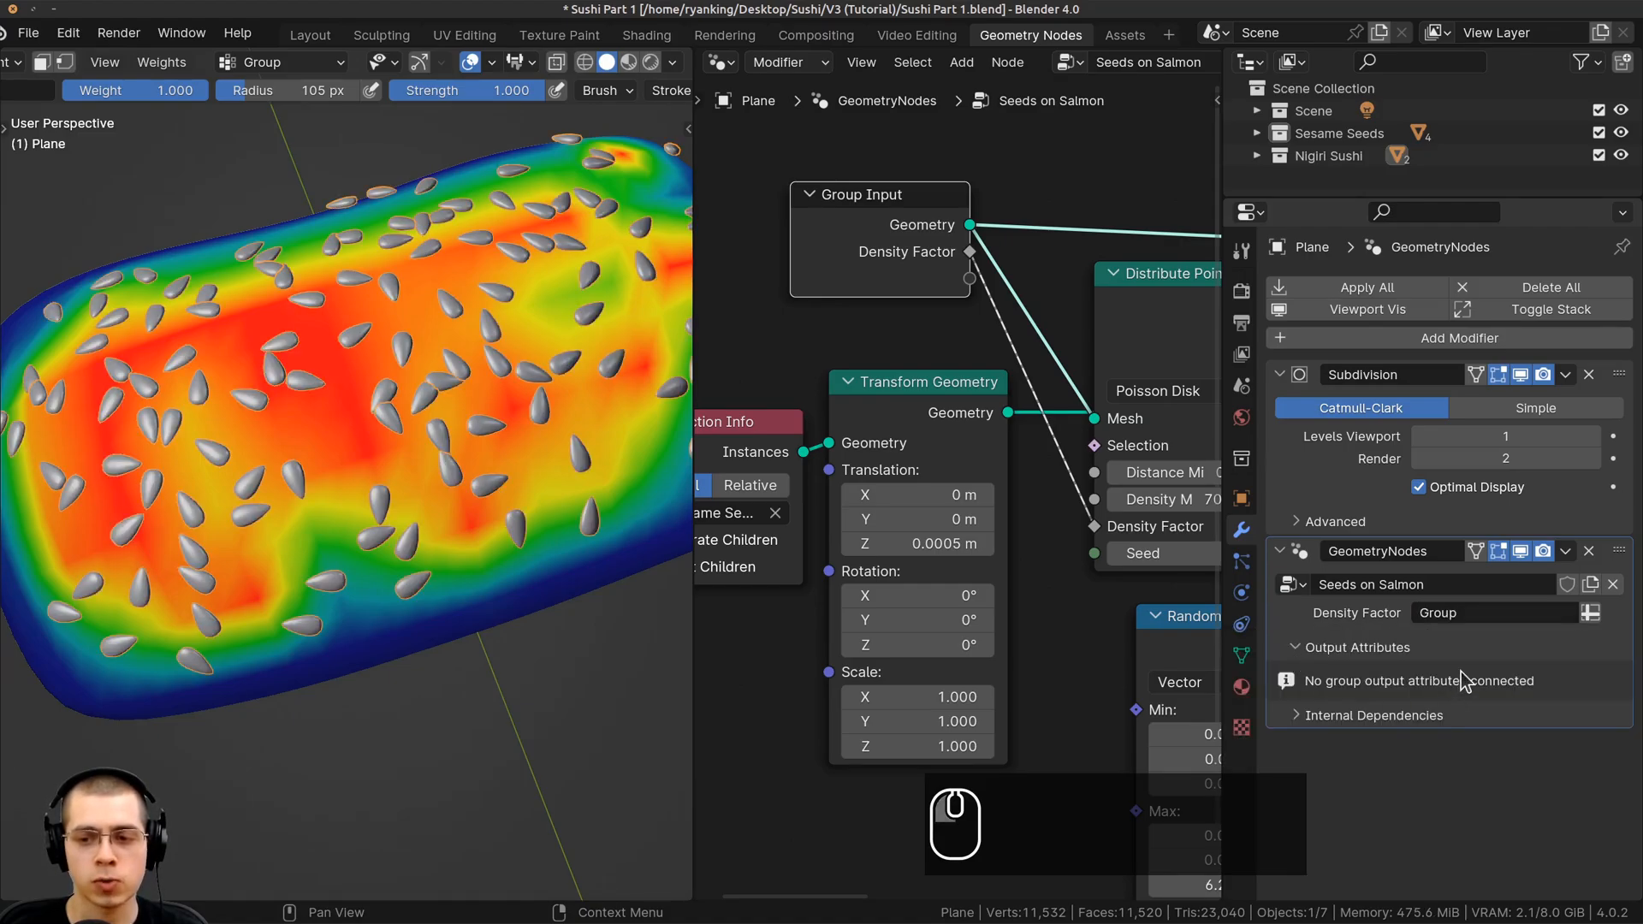
Paint additional weight over the salmon's top and far end to add sesame seeds there
scroll(349, 550, "down", 3)
left_click_drag(280, 337, 449, 406)
middle_click_drag(449, 407, 469, 376)
mouse_move(460, 267)
left_mouse_down()
mouse_move(469, 255)
mouse_move(558, 371)
left_mouse_up()
mouse_move(558, 372)
middle_mouse_down()
mouse_move(295, 434)
mouse_move(408, 514)
middle_mouse_up()
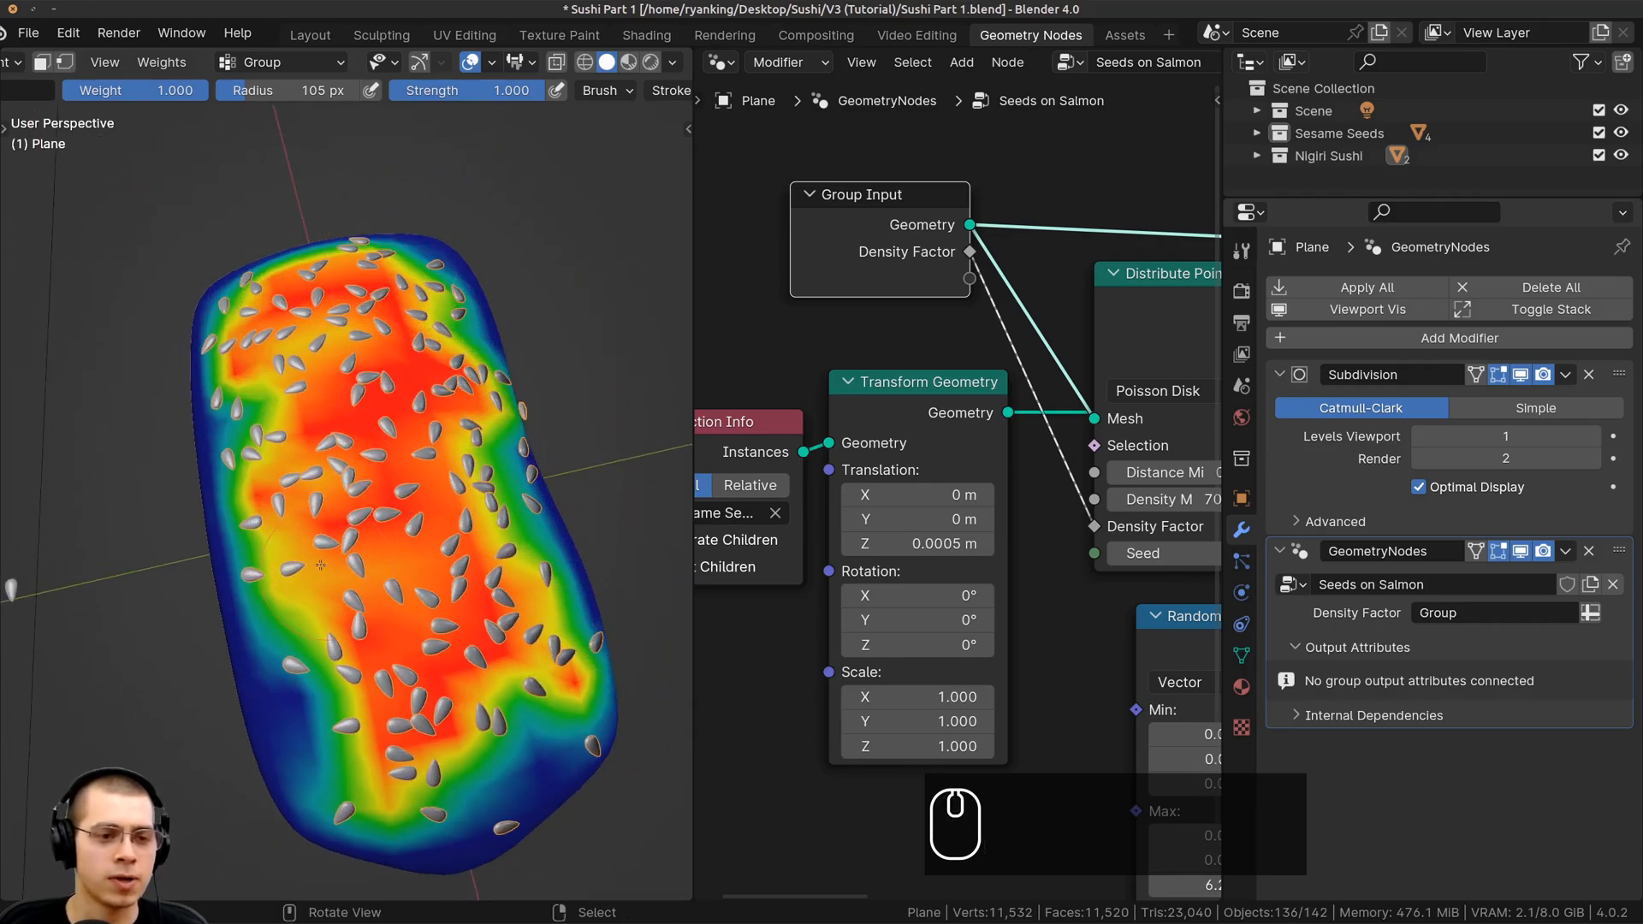
Switch the weight paint brush to Subtract and set its radius to 267 px
scroll(34, 82, "up", 5)
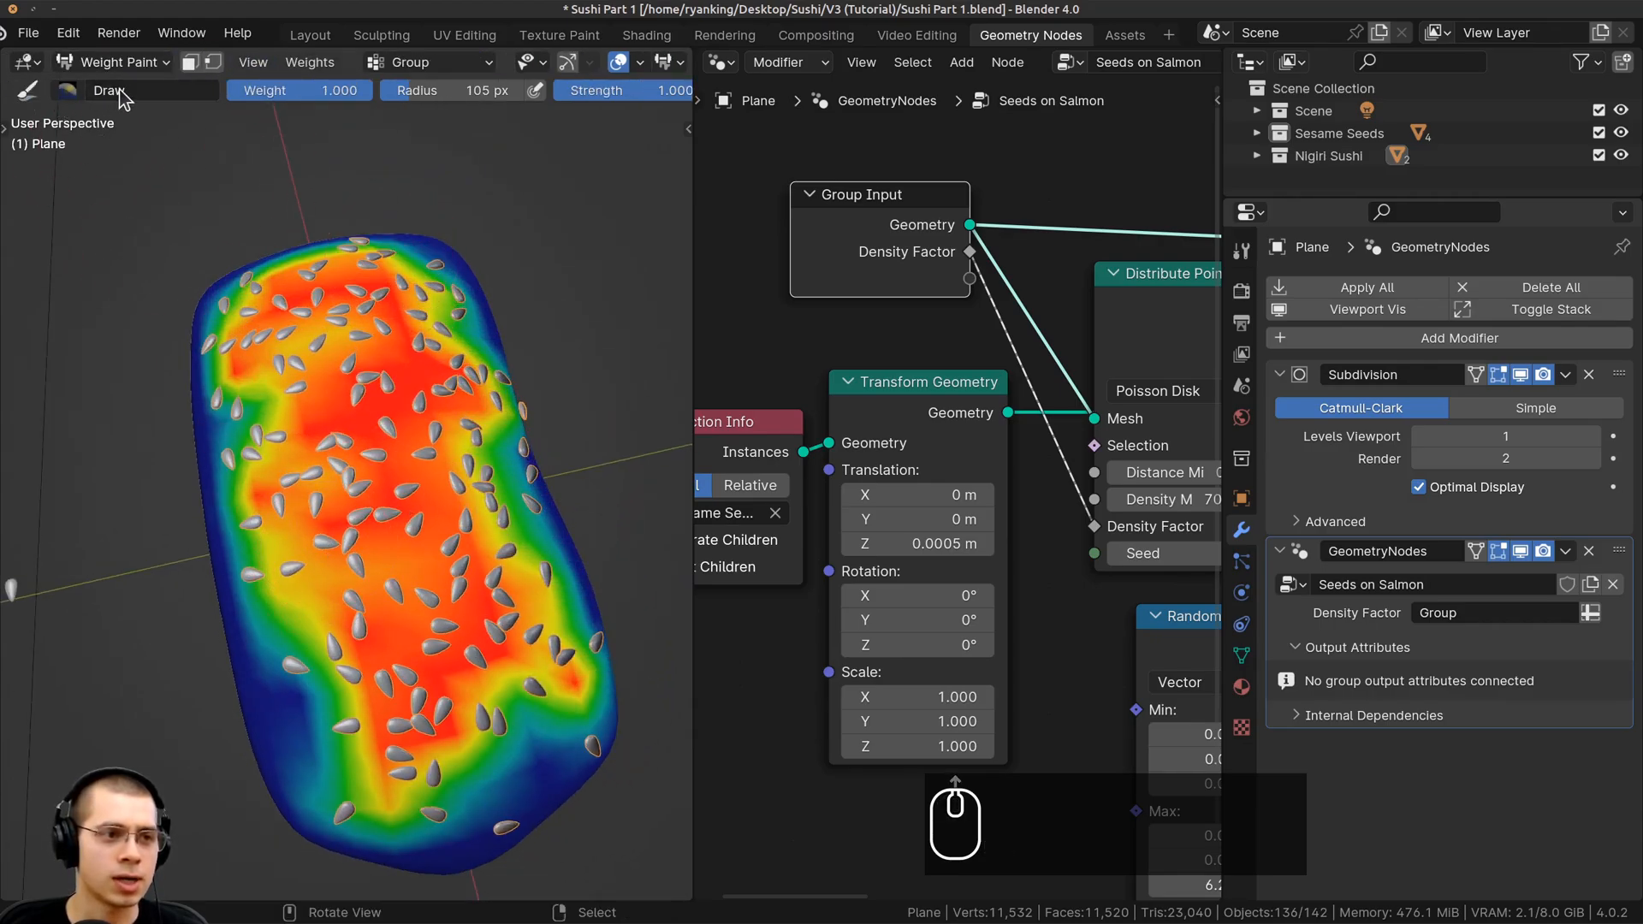
left_click(82, 92)
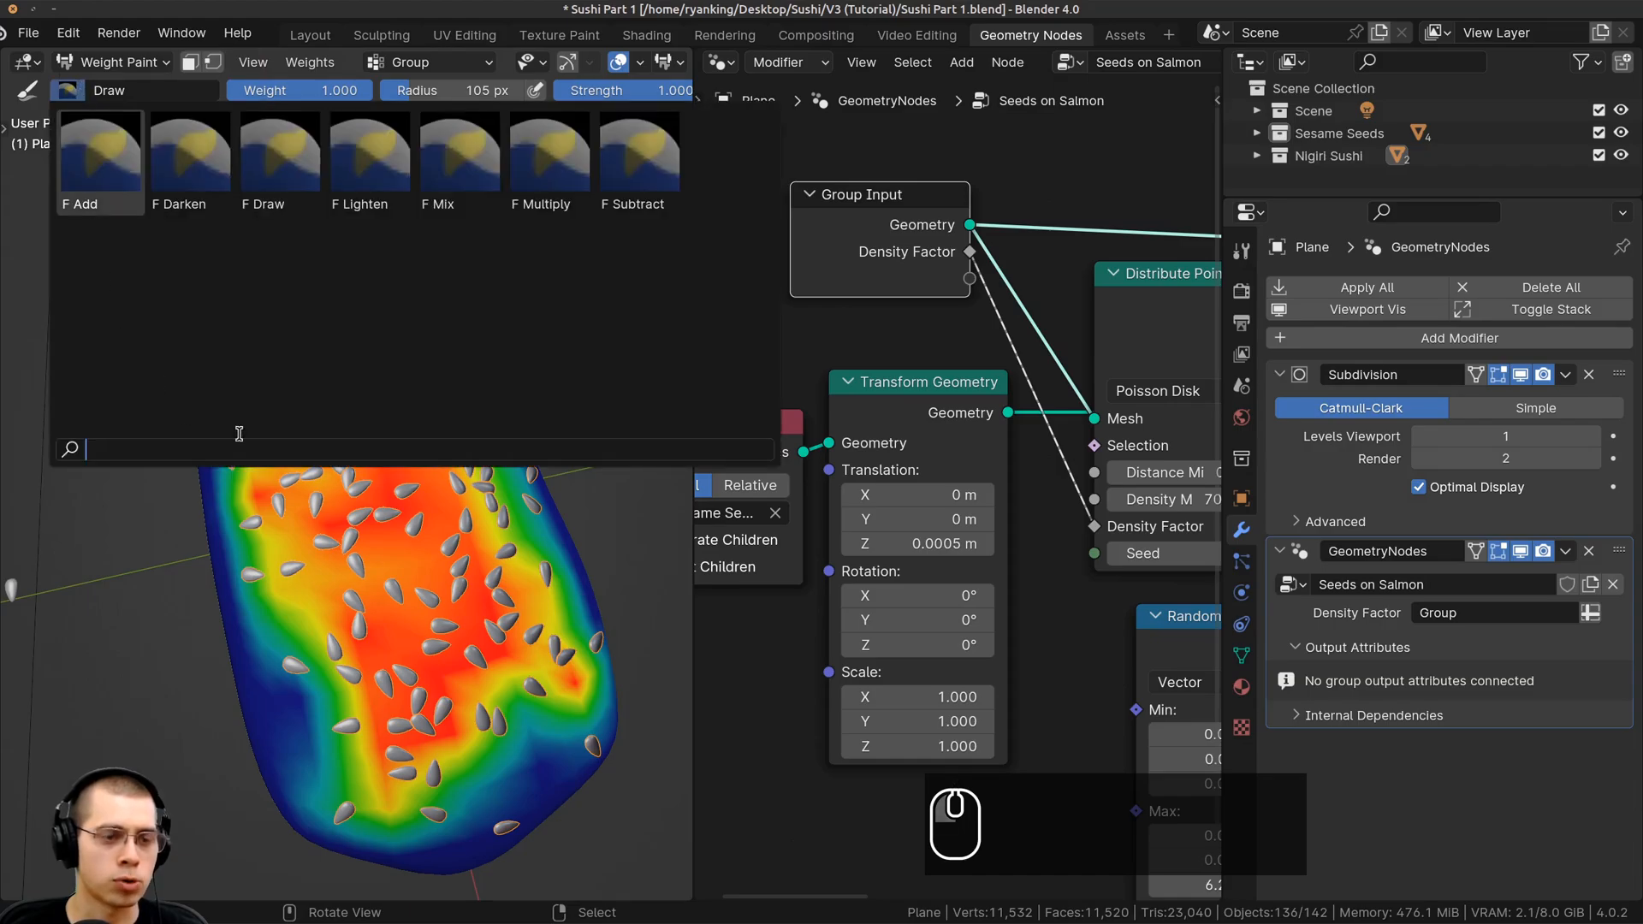
left_click(620, 171)
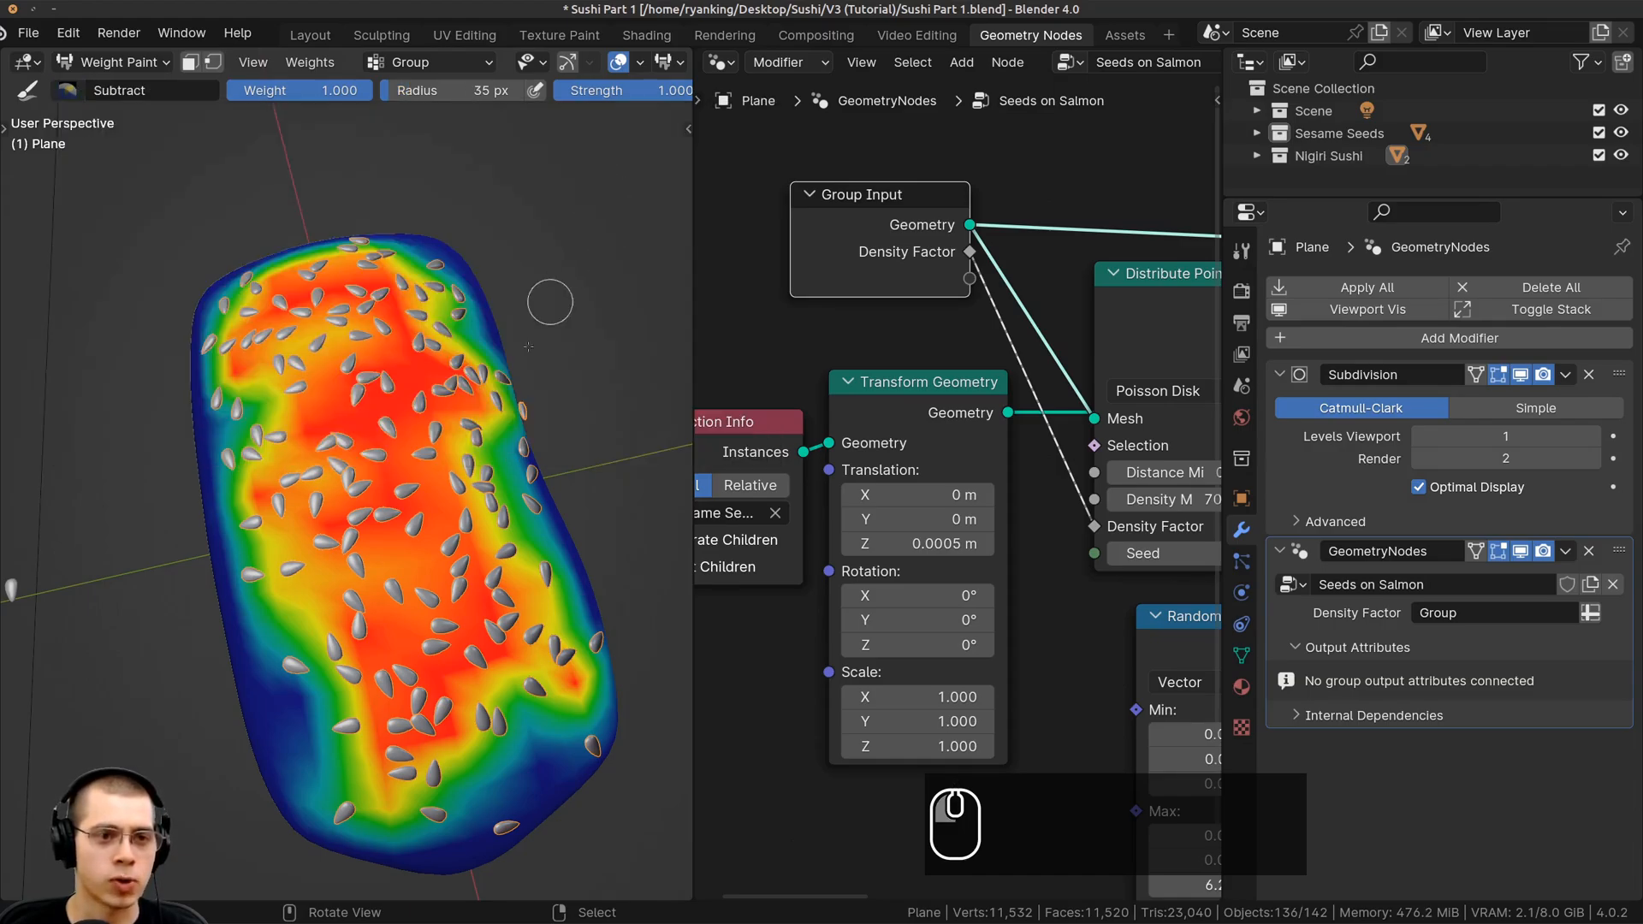
scroll(496, 321, "up", 2)
scroll(423, 103, "down", 1)
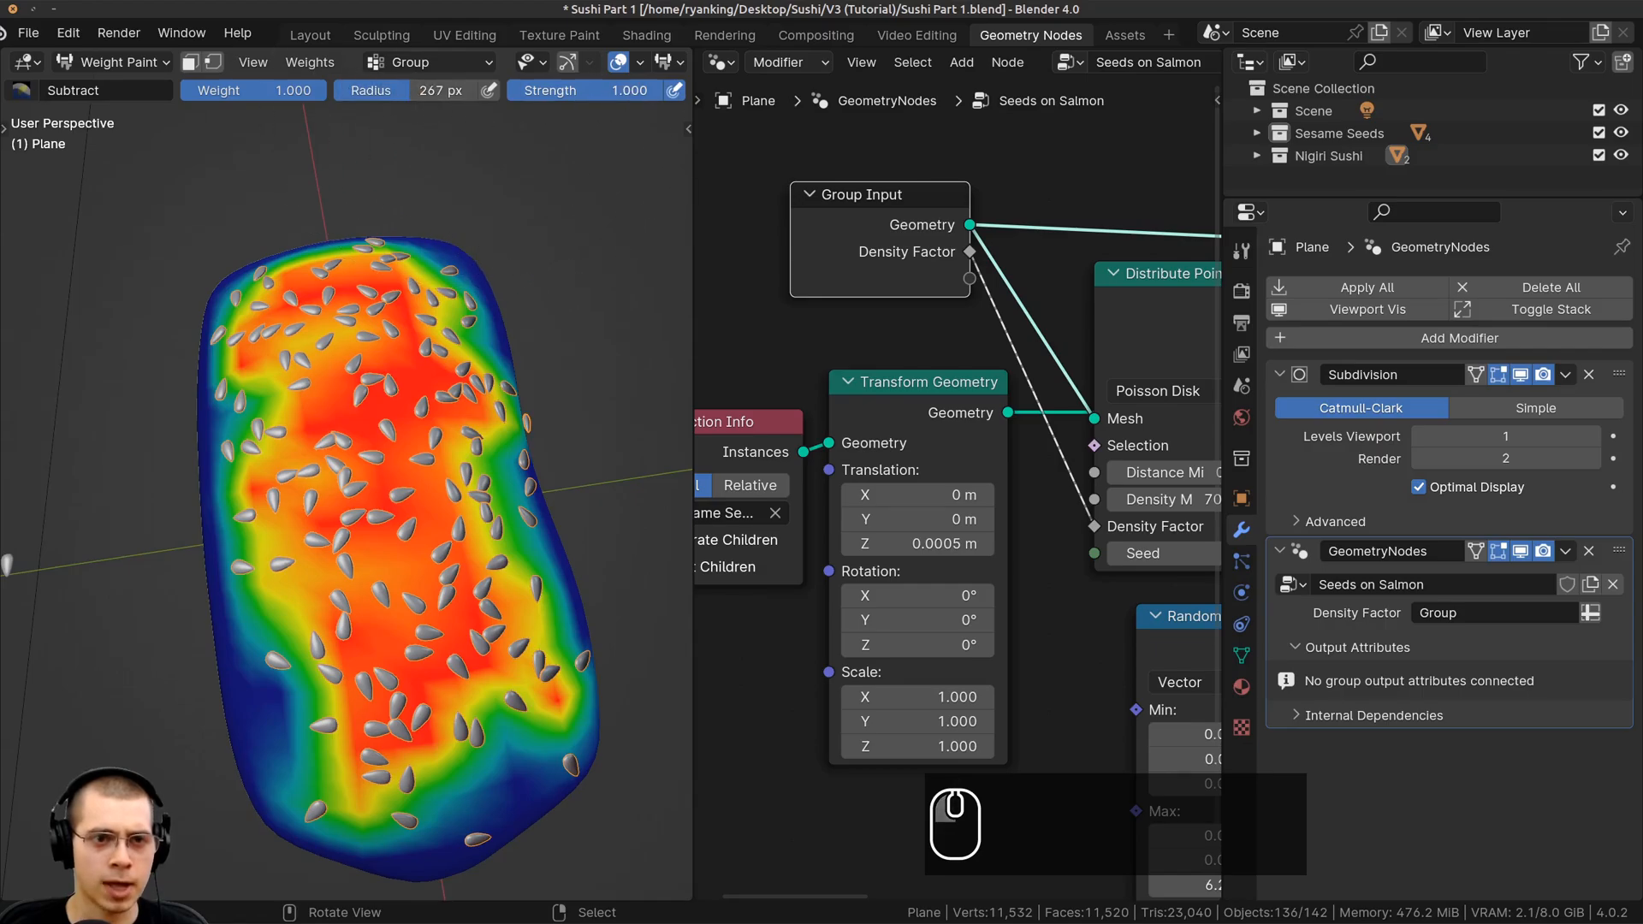
Lower the Subtract brush strength to 0.151 and remove weight from the salmon's near end
middle_click_drag(488, 599, 459, 398, "shift")
mouse_move(468, 402)
left_mouse_down()
mouse_move(450, 447)
mouse_move(458, 344)
left_mouse_up()
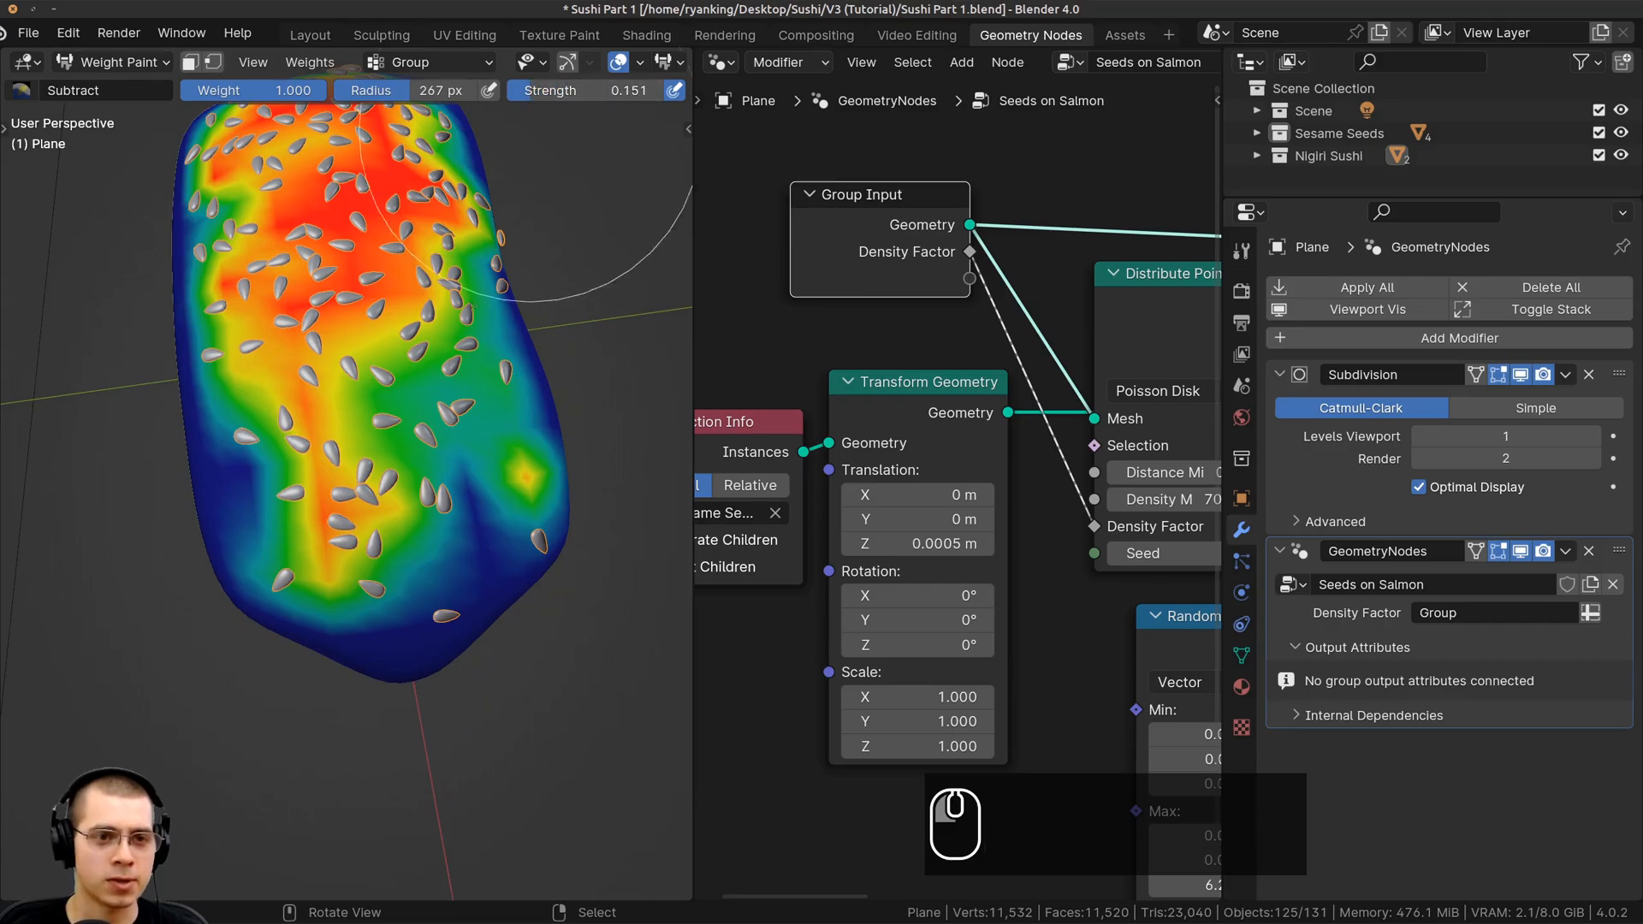
left_click_drag(343, 419, 325, 463)
mouse_move(327, 569)
left_mouse_down()
mouse_move(330, 618)
mouse_move(401, 620)
left_mouse_up()
middle_click_drag(445, 603, 376, 556)
left_click_drag(489, 515, 496, 544)
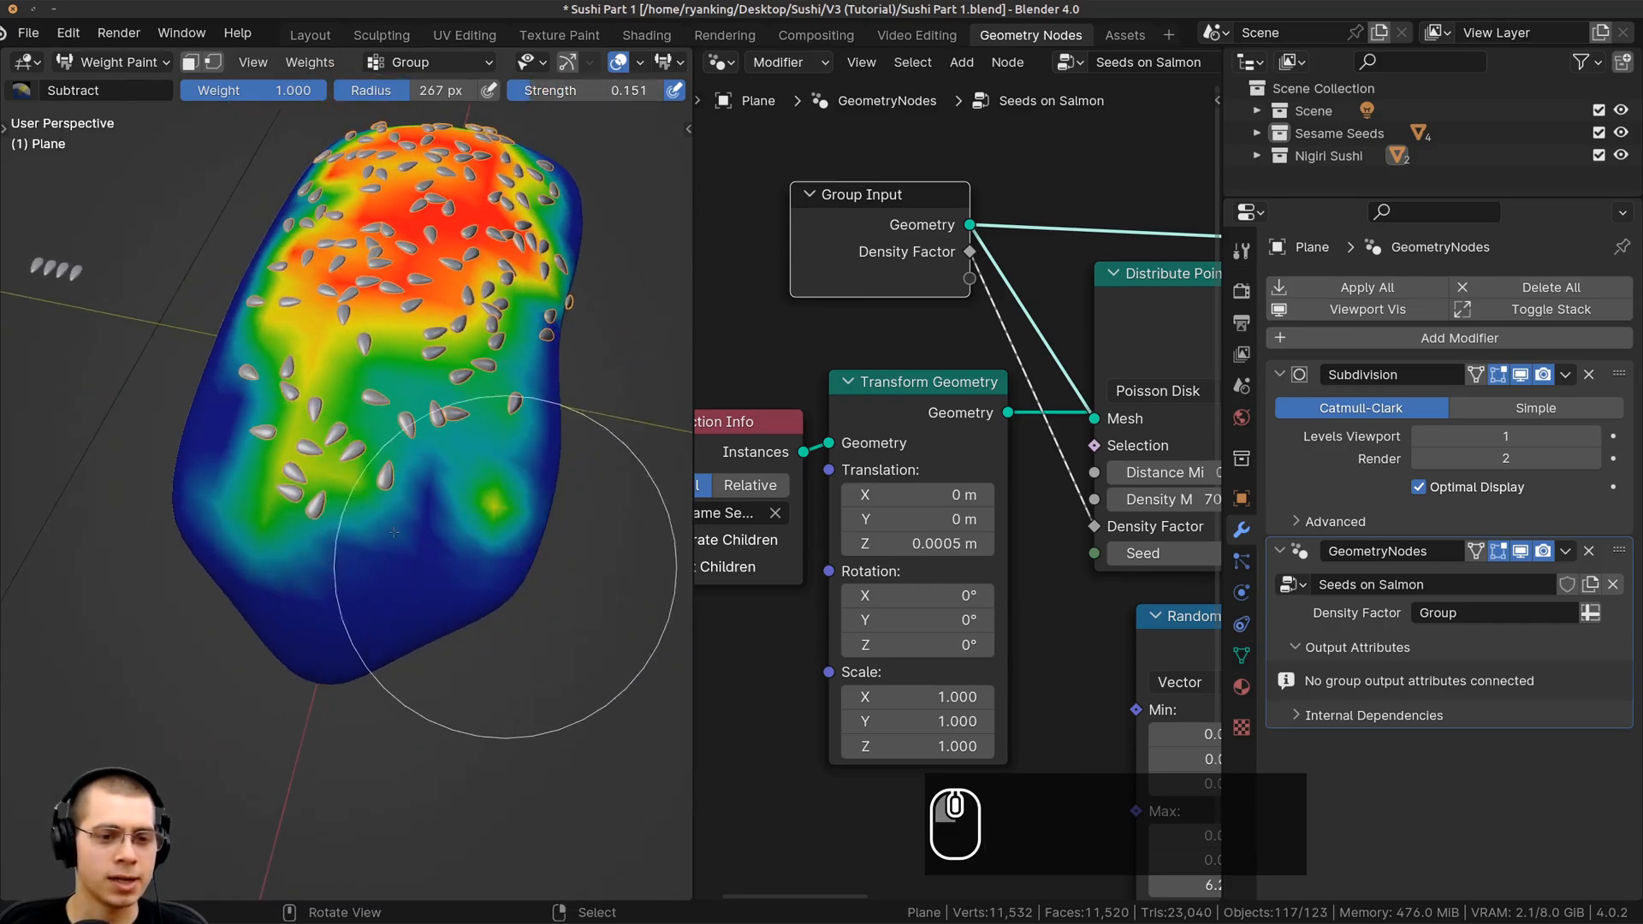
Subtract weight around the salmon's middle, sides and near end to thin out the seeds
middle_click_drag(393, 533, 296, 492)
middle_click_drag(574, 527, 492, 471)
scroll(428, 471, "up", 3)
middle_click_drag(428, 471, 369, 466, "shift")
left_click_drag(368, 467, 467, 505)
scroll(454, 496, "down", 3)
mouse_move(454, 479)
middle_mouse_down()
mouse_move(340, 522)
mouse_move(231, 509)
middle_mouse_up()
left_click_drag(377, 543, 422, 556)
middle_click_drag(422, 557, 294, 561)
left_click_drag(293, 561, 352, 528)
middle_click_drag(419, 517, 334, 503)
middle_click_drag(378, 436, 323, 495)
scroll(359, 488, "up", 2)
left_click_drag(456, 421, 438, 437)
middle_click_drag(438, 437, 338, 419)
left_click_drag(342, 445, 437, 547)
scroll(385, 471, "down", 4)
mouse_move(343, 454)
middle_mouse_down()
mouse_move(428, 479)
mouse_move(235, 436)
middle_mouse_up()
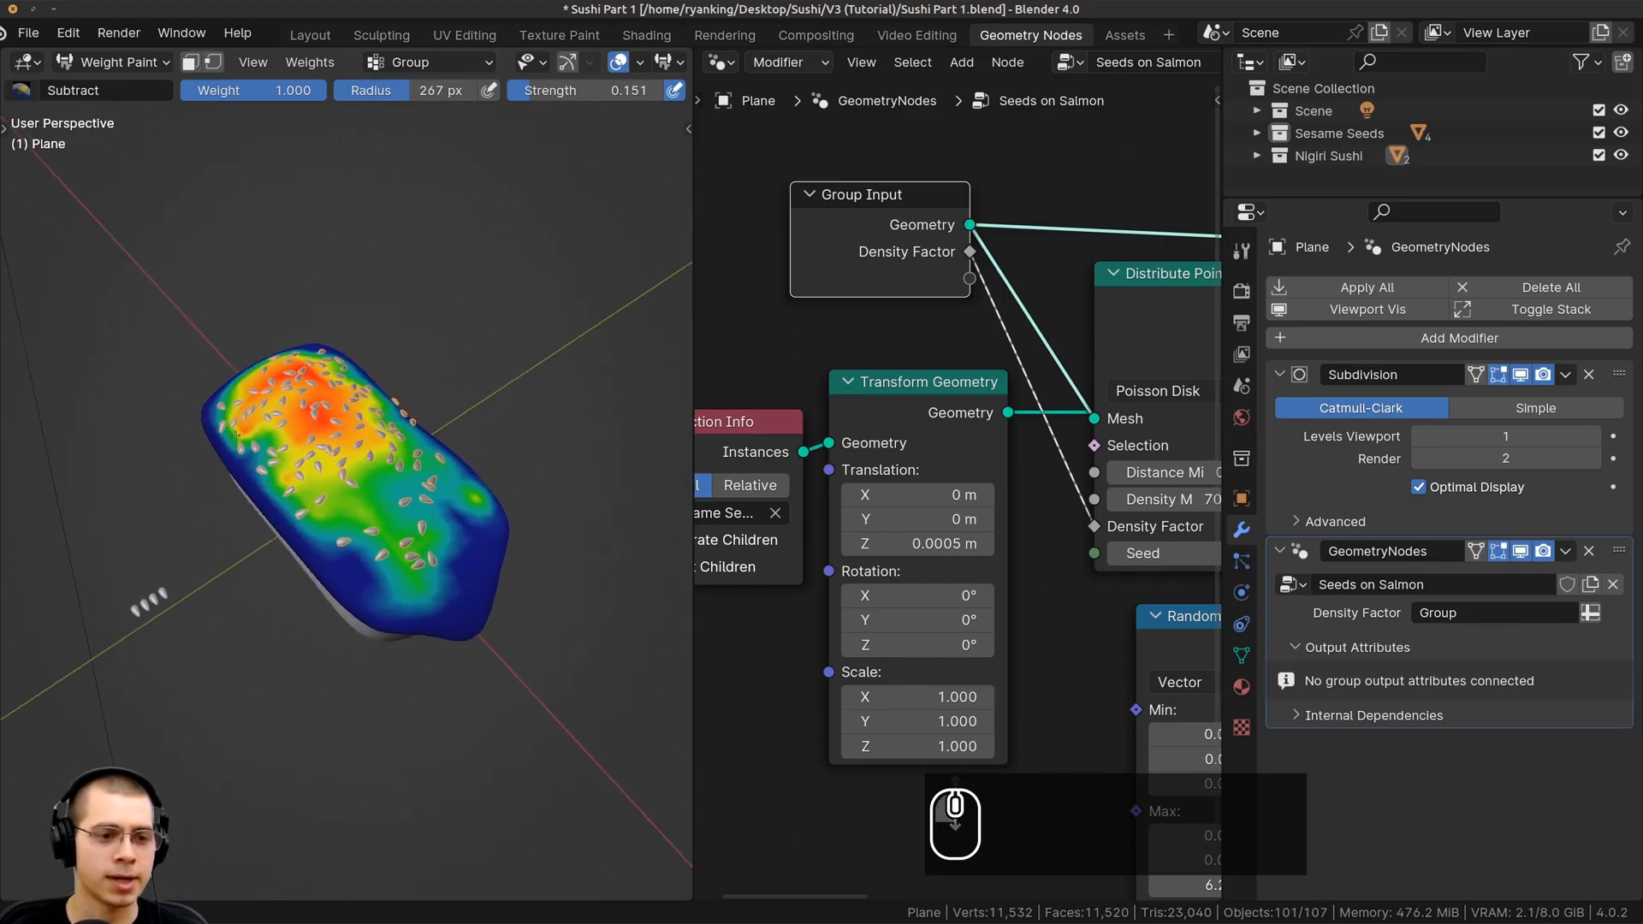
Subtract weight lightly from the heavily painted far half of the salmon's top surface
scroll(342, 480, "up", 3)
left_click_drag(402, 522, 444, 576)
left_click_drag(314, 420, 302, 403)
middle_click_drag(302, 402, 323, 488)
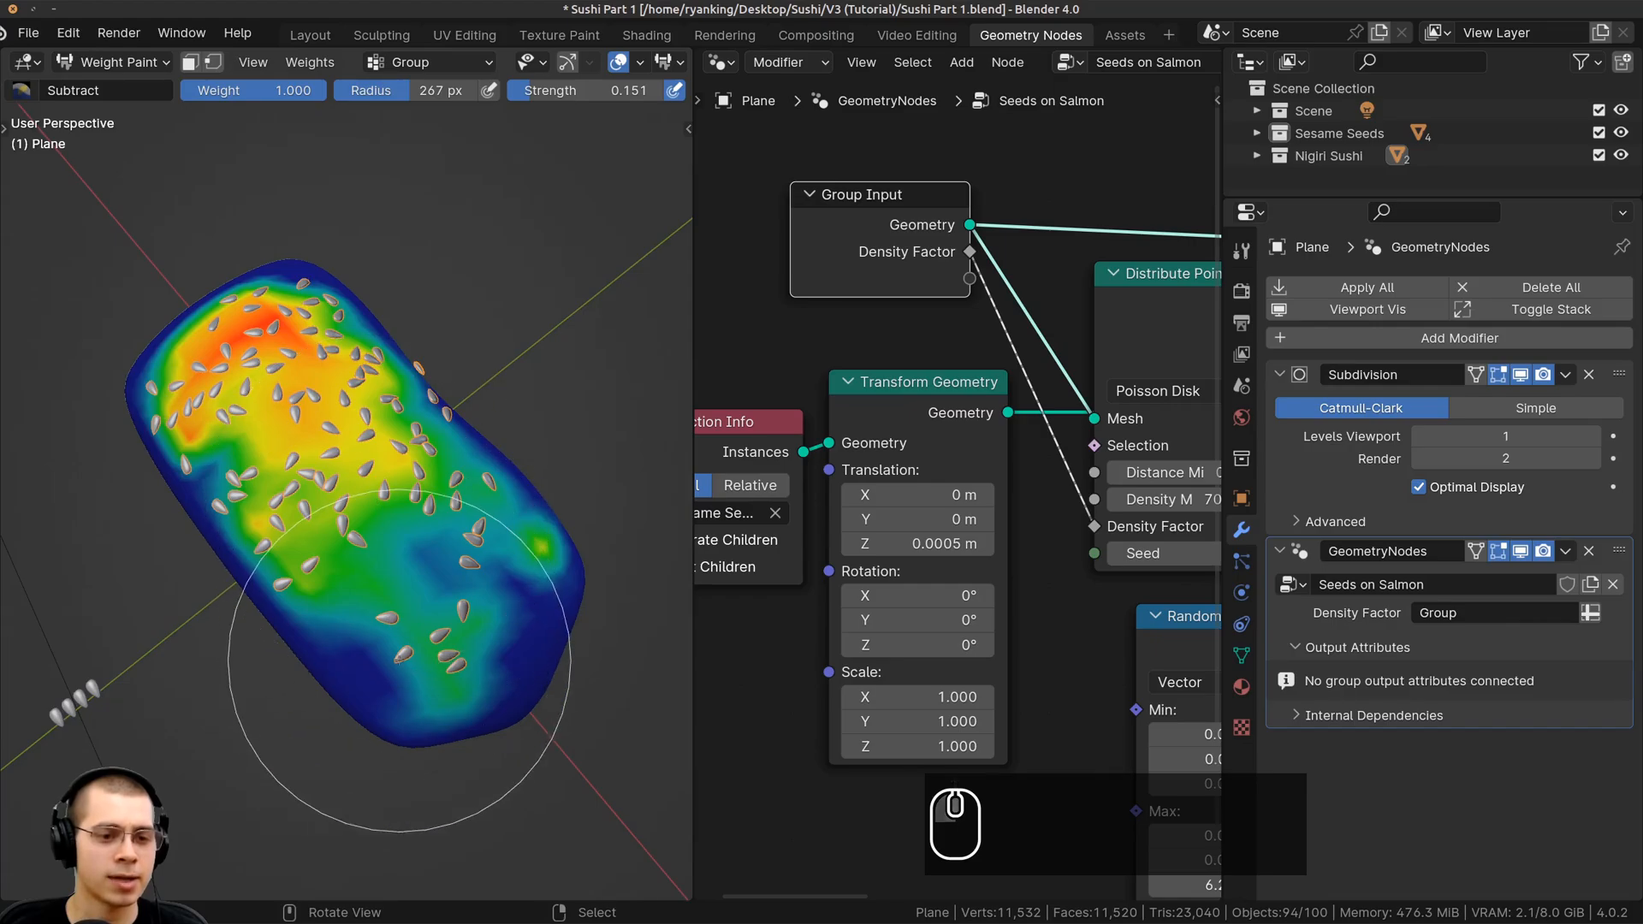
Subtract one more stroke of weight near the salmon's near end and return to Object Mode
left_click_drag(400, 660, 450, 634)
middle_click_drag(449, 633, 440, 586)
scroll(385, 513, "down", 1)
left_click(94, 64)
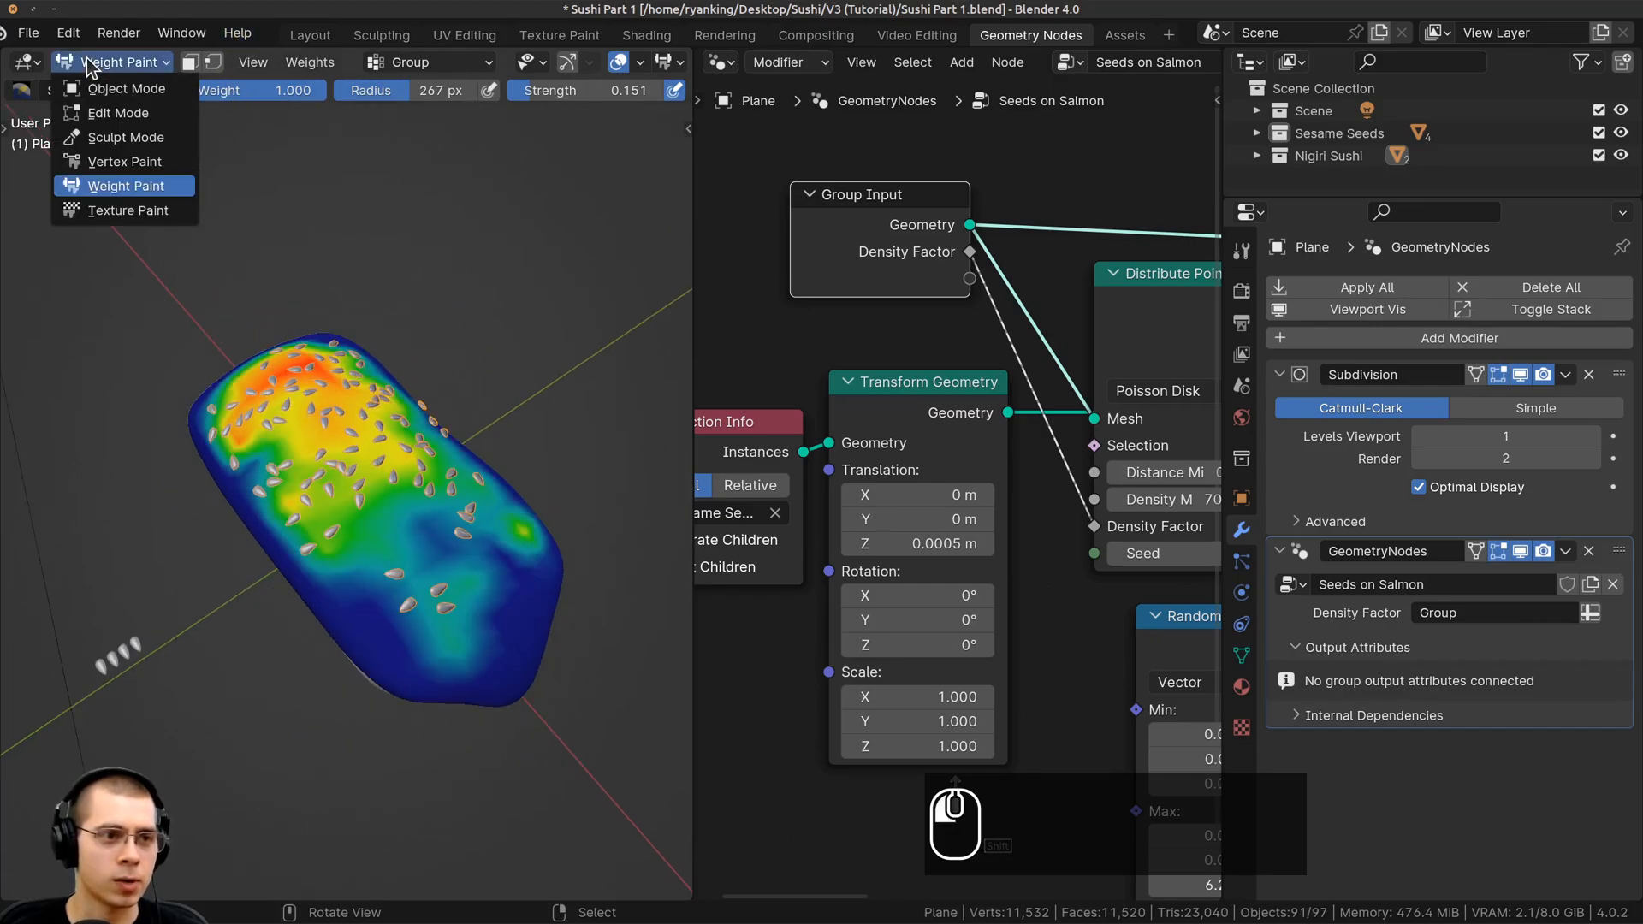
left_click(120, 89)
Preview the seeded salmon in Rendered shading with everything deselected
key("z")
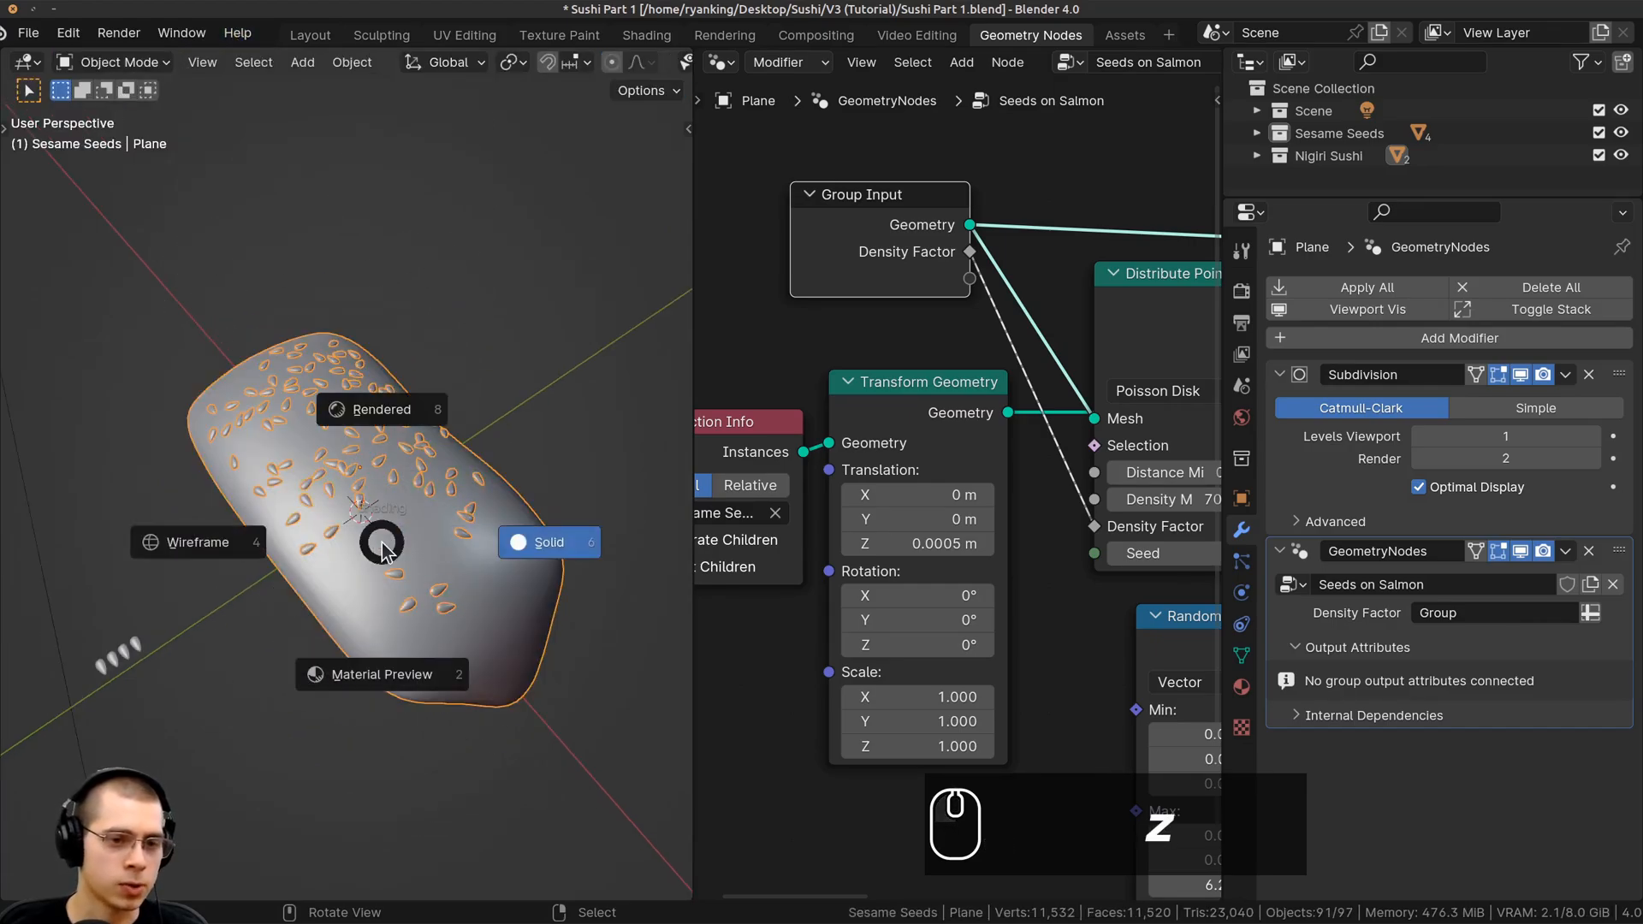
left_click(356, 309)
key("a")
scroll(443, 563, "down", 5)
mouse_move(443, 562)
middle_mouse_down()
mouse_move(255, 461)
mouse_move(369, 387)
middle_mouse_up()
scroll(370, 388, "up", 4)
Widen the node editor and the Distribute Points on Faces node so its labels can be read in full
middle_click_drag(1045, 404, 859, 378)
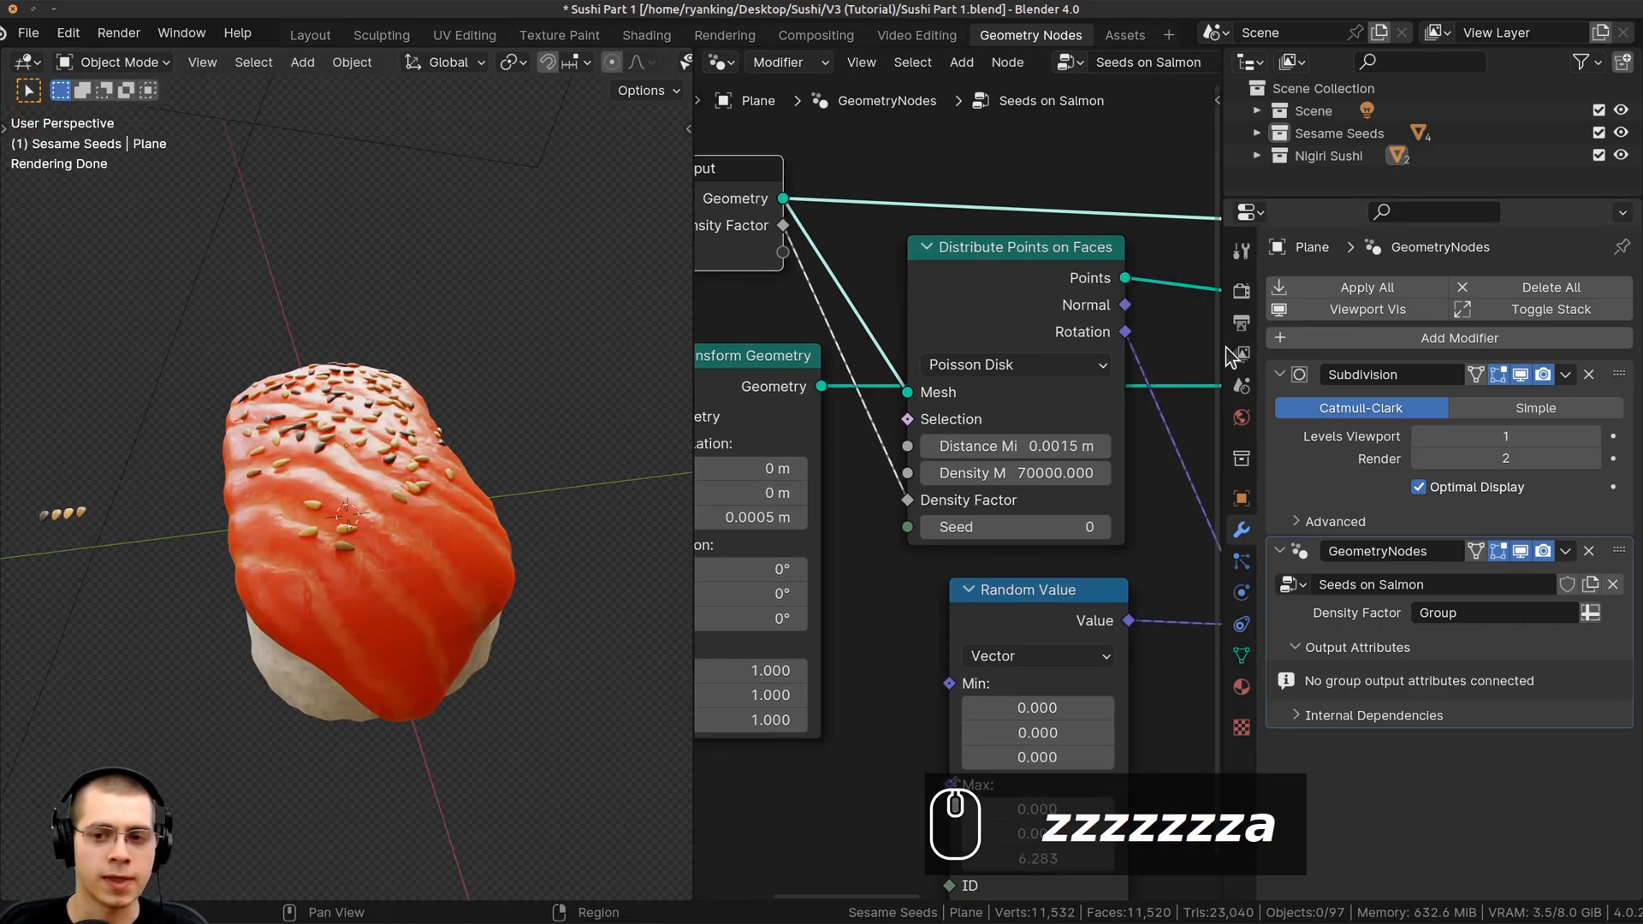
left_click_drag(1223, 349, 1325, 344)
middle_click_drag(548, 428, 595, 514)
scroll(595, 514, "up", 3)
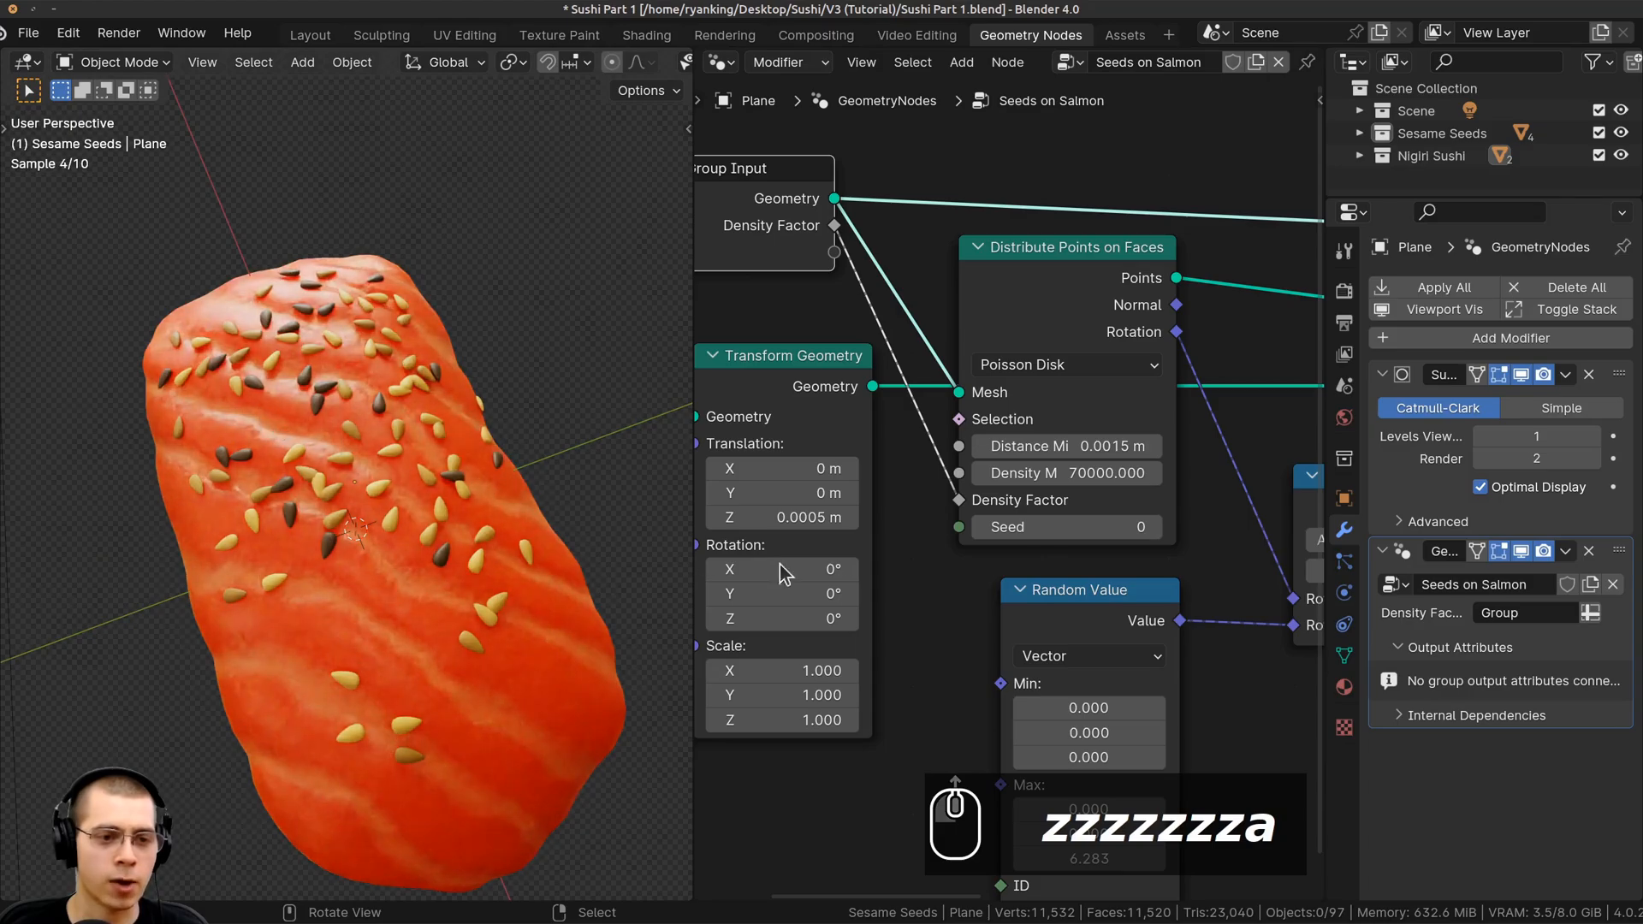
middle_click_drag(940, 551, 926, 536)
left_click_drag(946, 290, 993, 270)
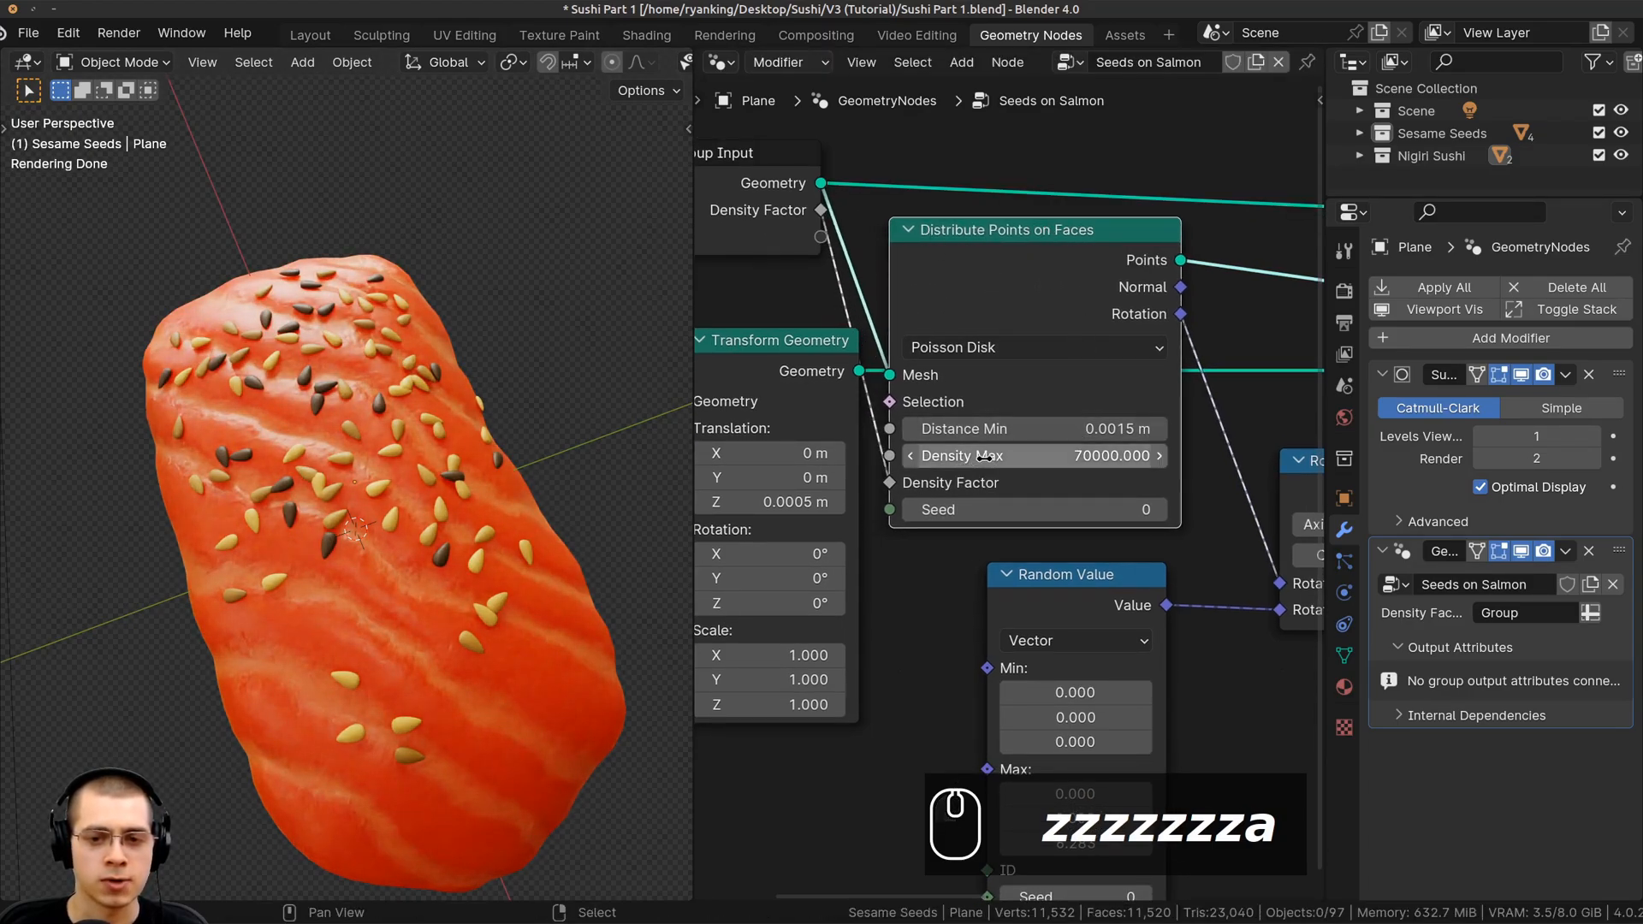
Try a slightly higher Density Max on the Distribute Points on Faces node to preview a denser seed scatter
left_click_drag(984, 456, 995, 456)
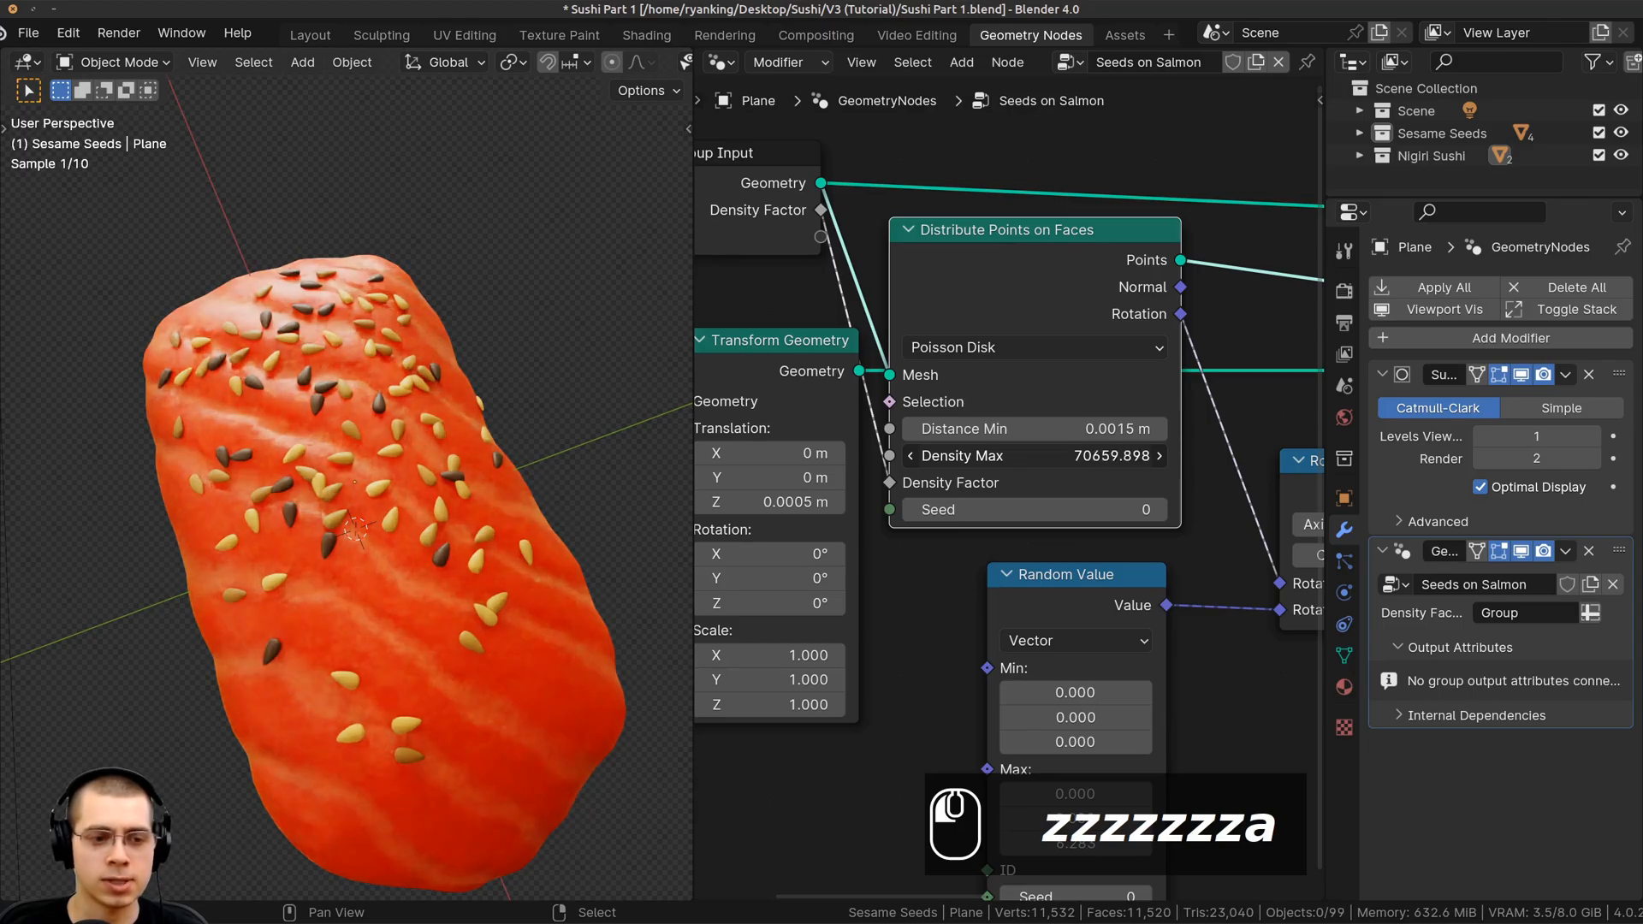
left_click_drag(995, 456, 990, 455)
right_click(990, 456)
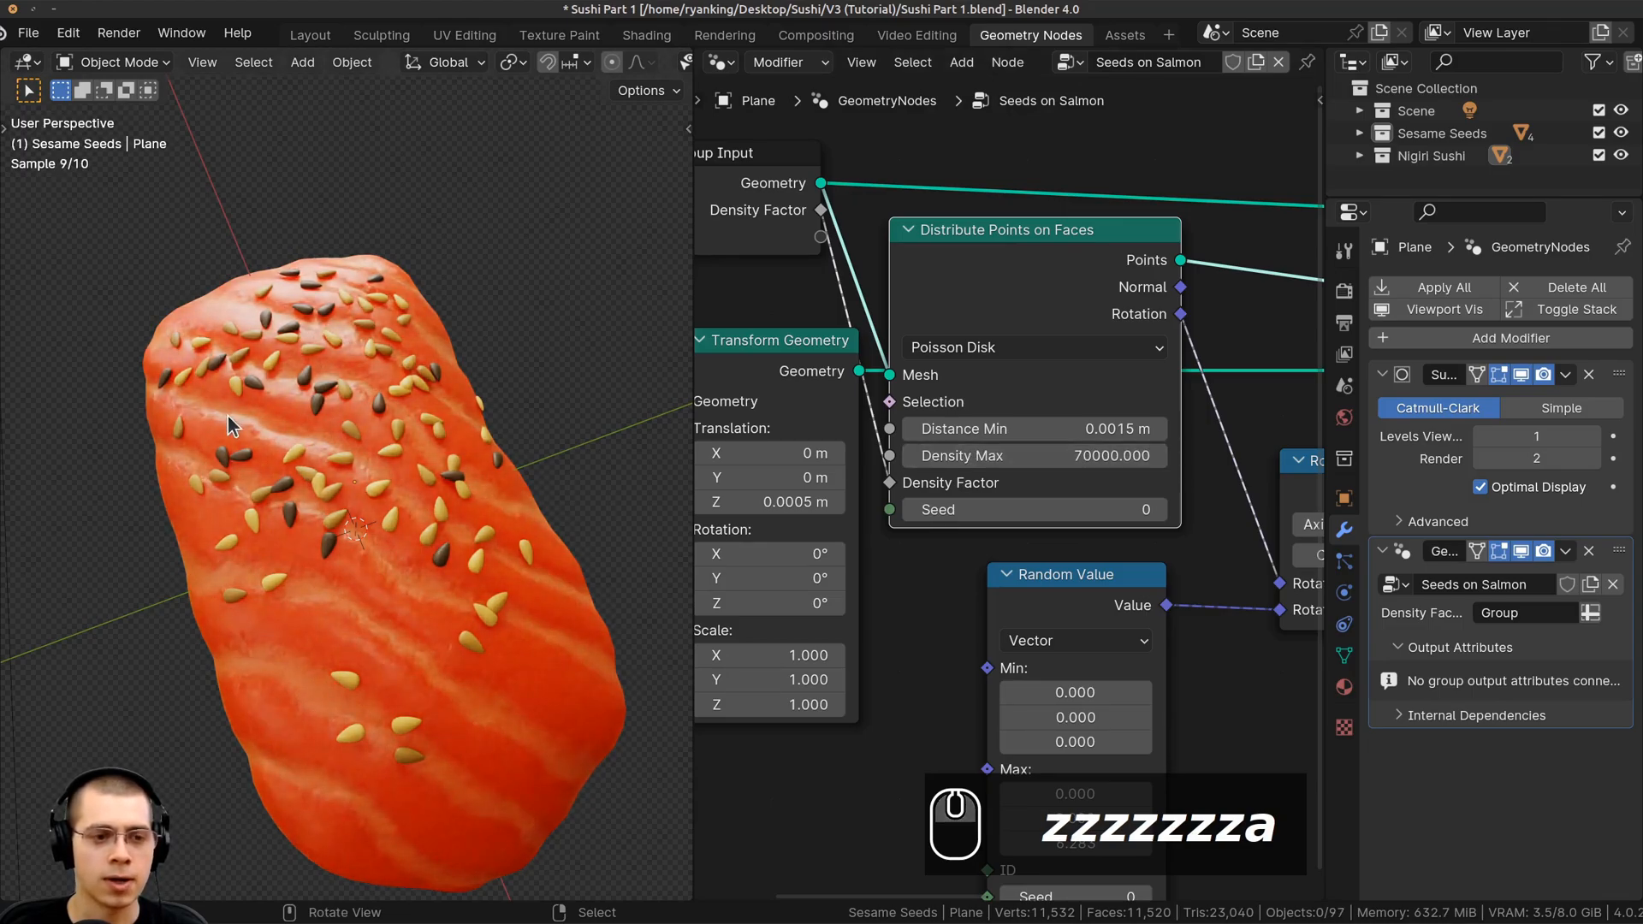
left_click(927, 455)
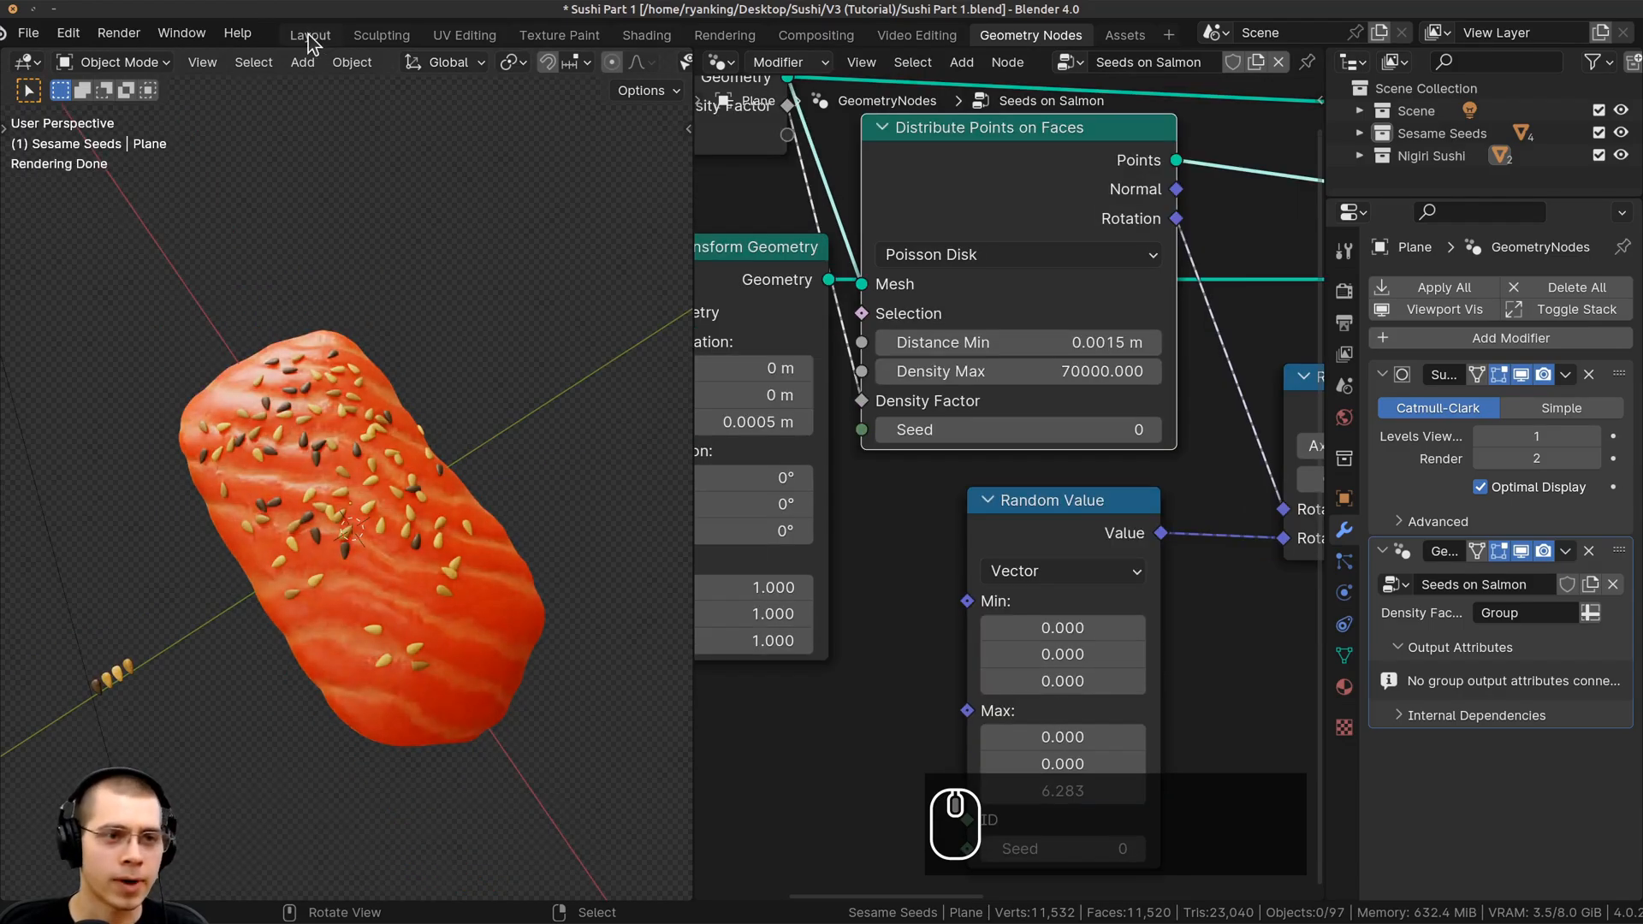
Switch to the Layout workspace and view the sushi in Rendered shading with perspective projection
left_click(310, 36)
key("z")
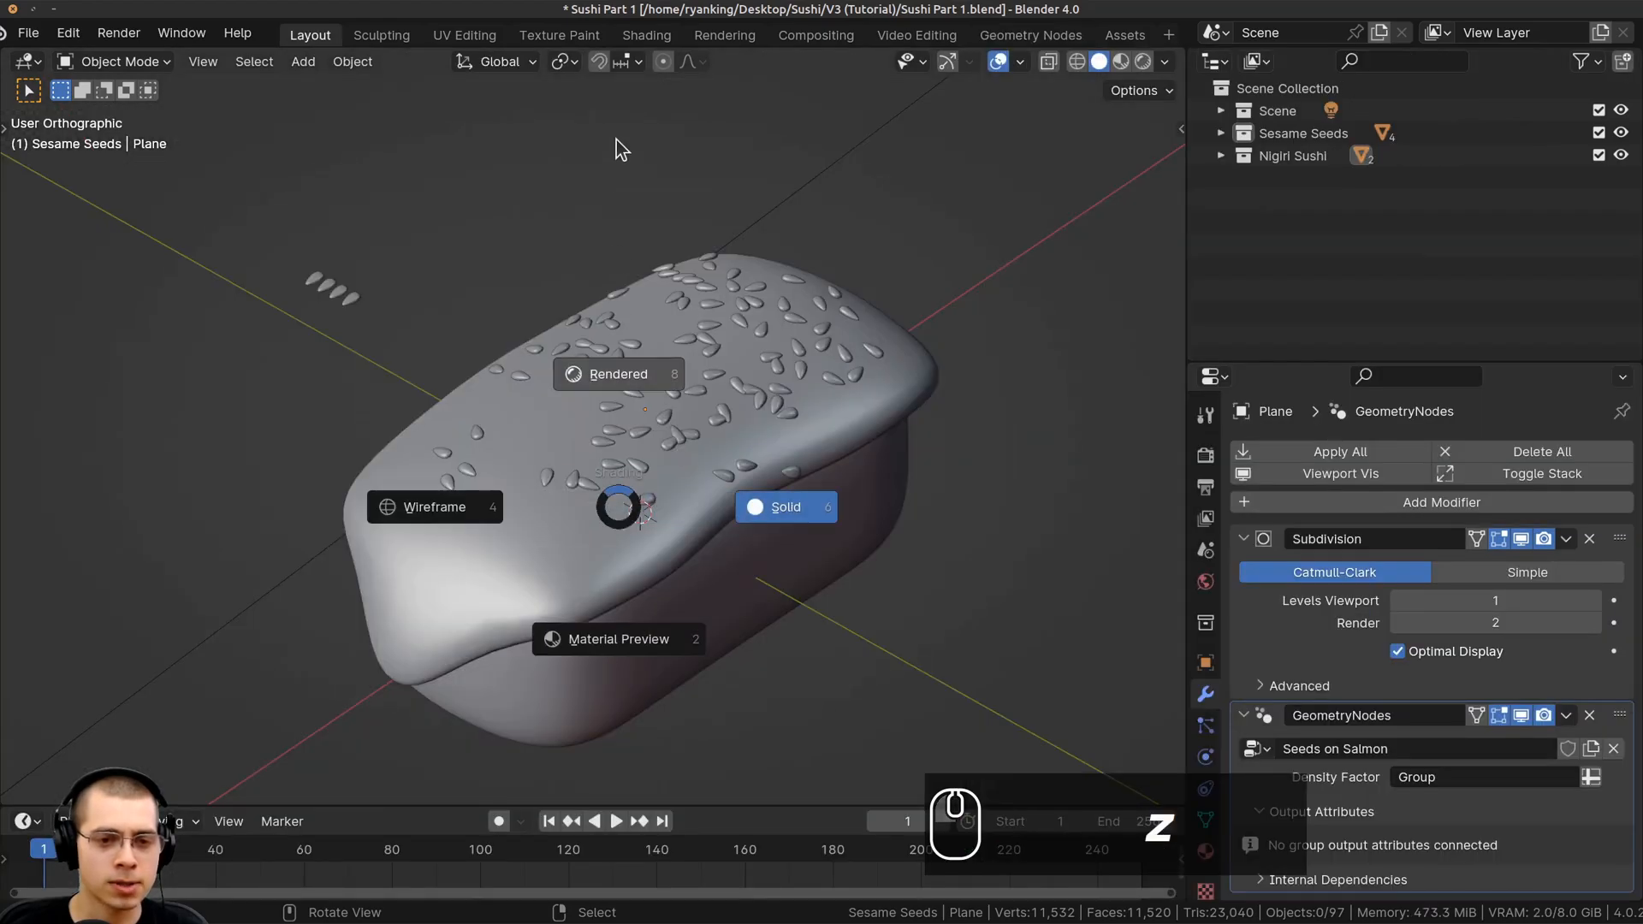
left_click(623, 371)
middle_click_drag(614, 661, 705, 634)
scroll(705, 634, "down", 1)
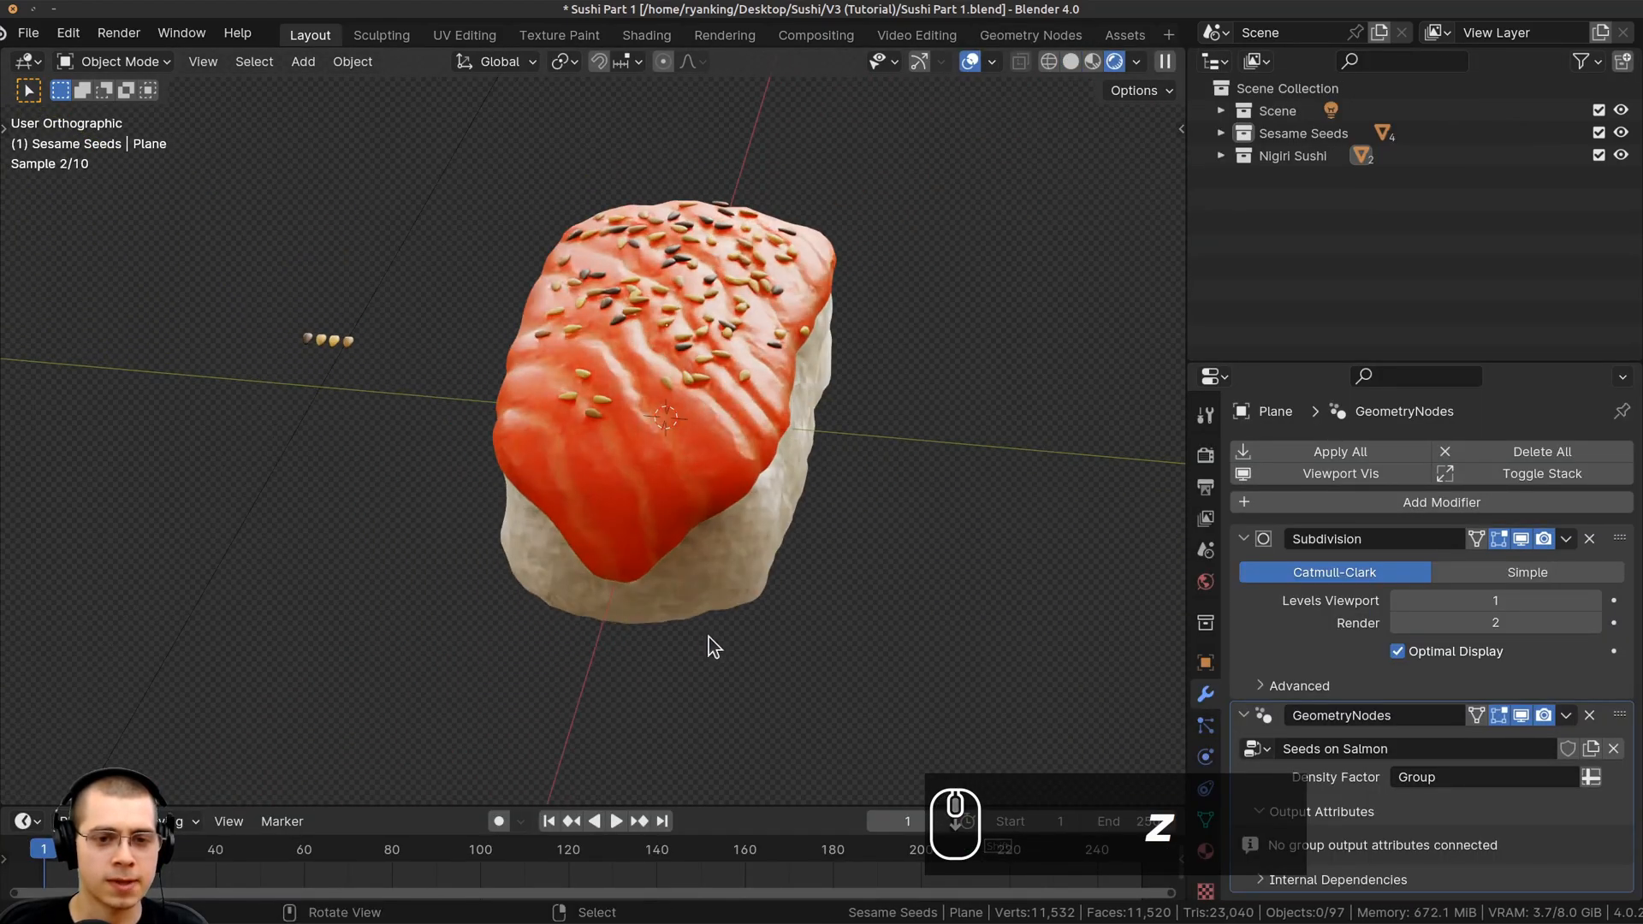
key("KP_5")
middle_click_drag(546, 659, 919, 568)
Save the file and enlarge the viewport by shortening the Outliner and narrowing the Properties editor
key("ctrl+s")
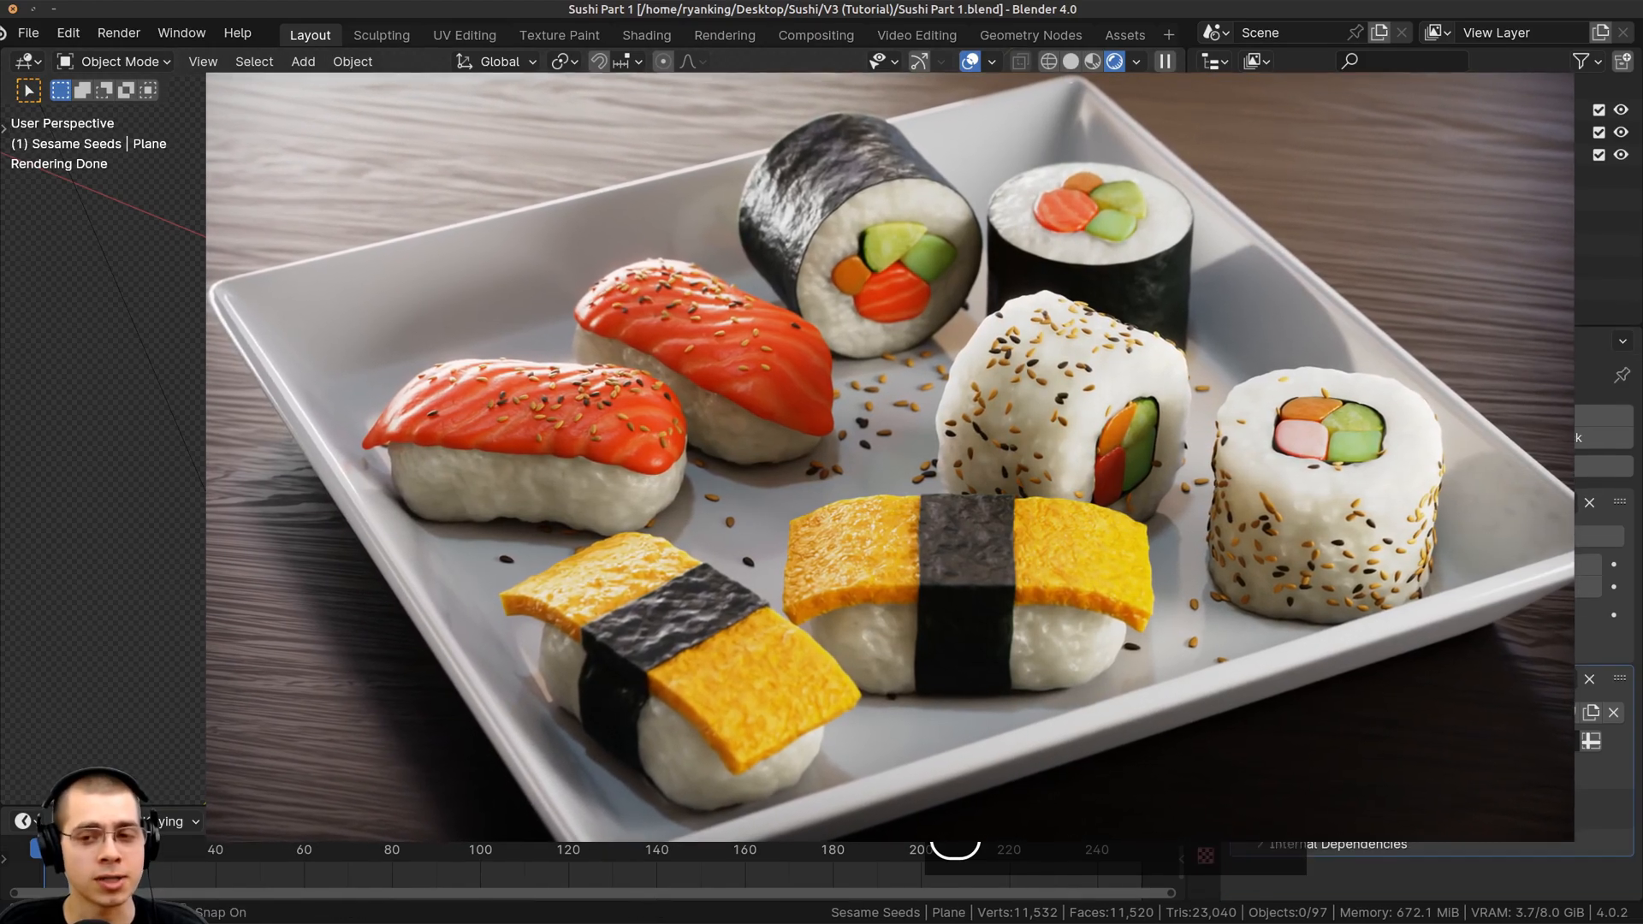
left_click_drag(1387, 326, 1386, 201)
left_click_drag(1186, 513, 1280, 513)
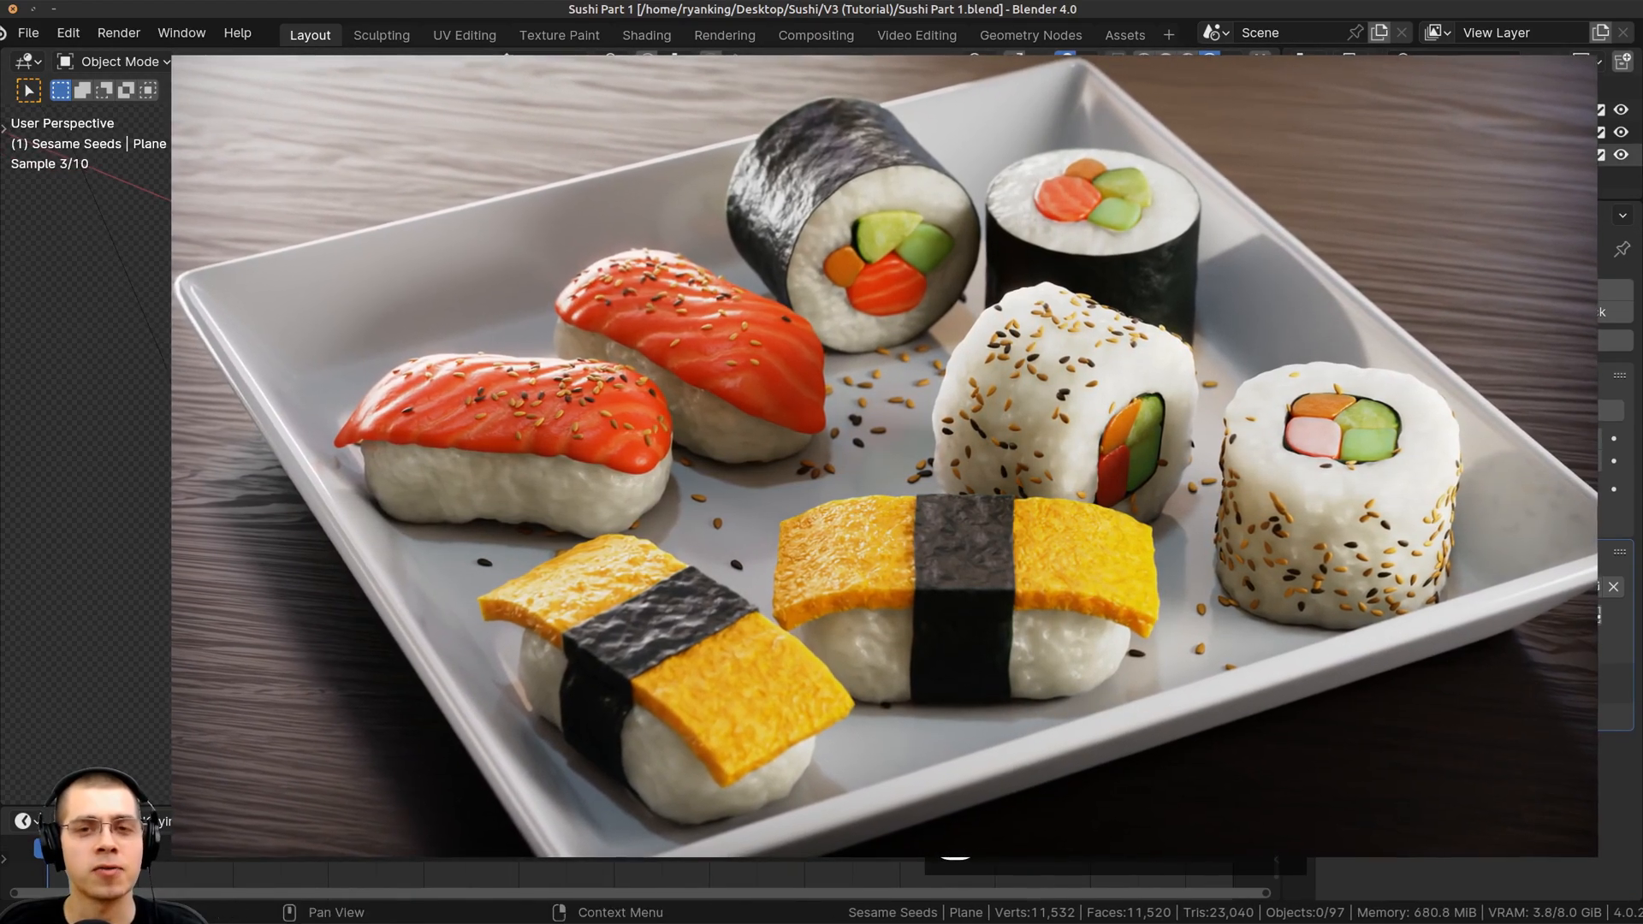